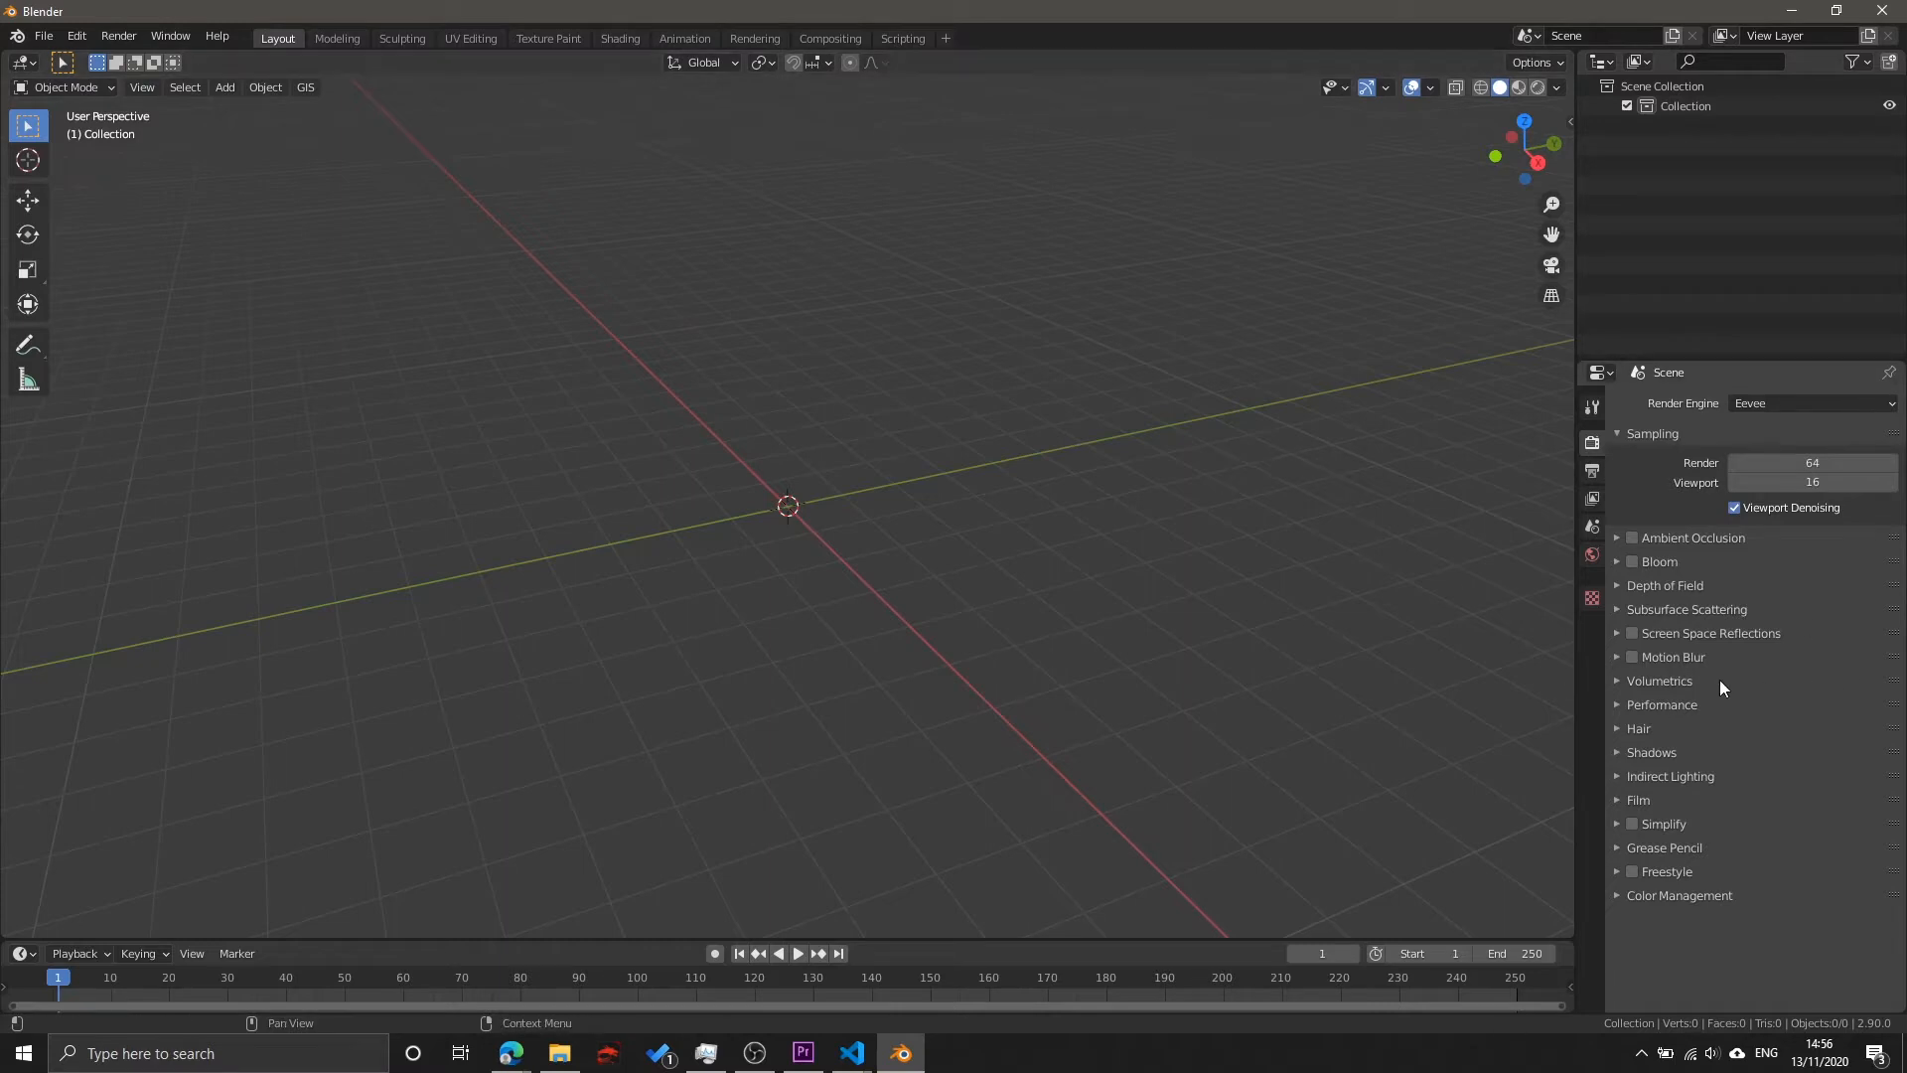
Step: Enable Volumetric Shadows and set the volumetrics tile size to 4 px in the Eevee render settings
click(1648, 681)
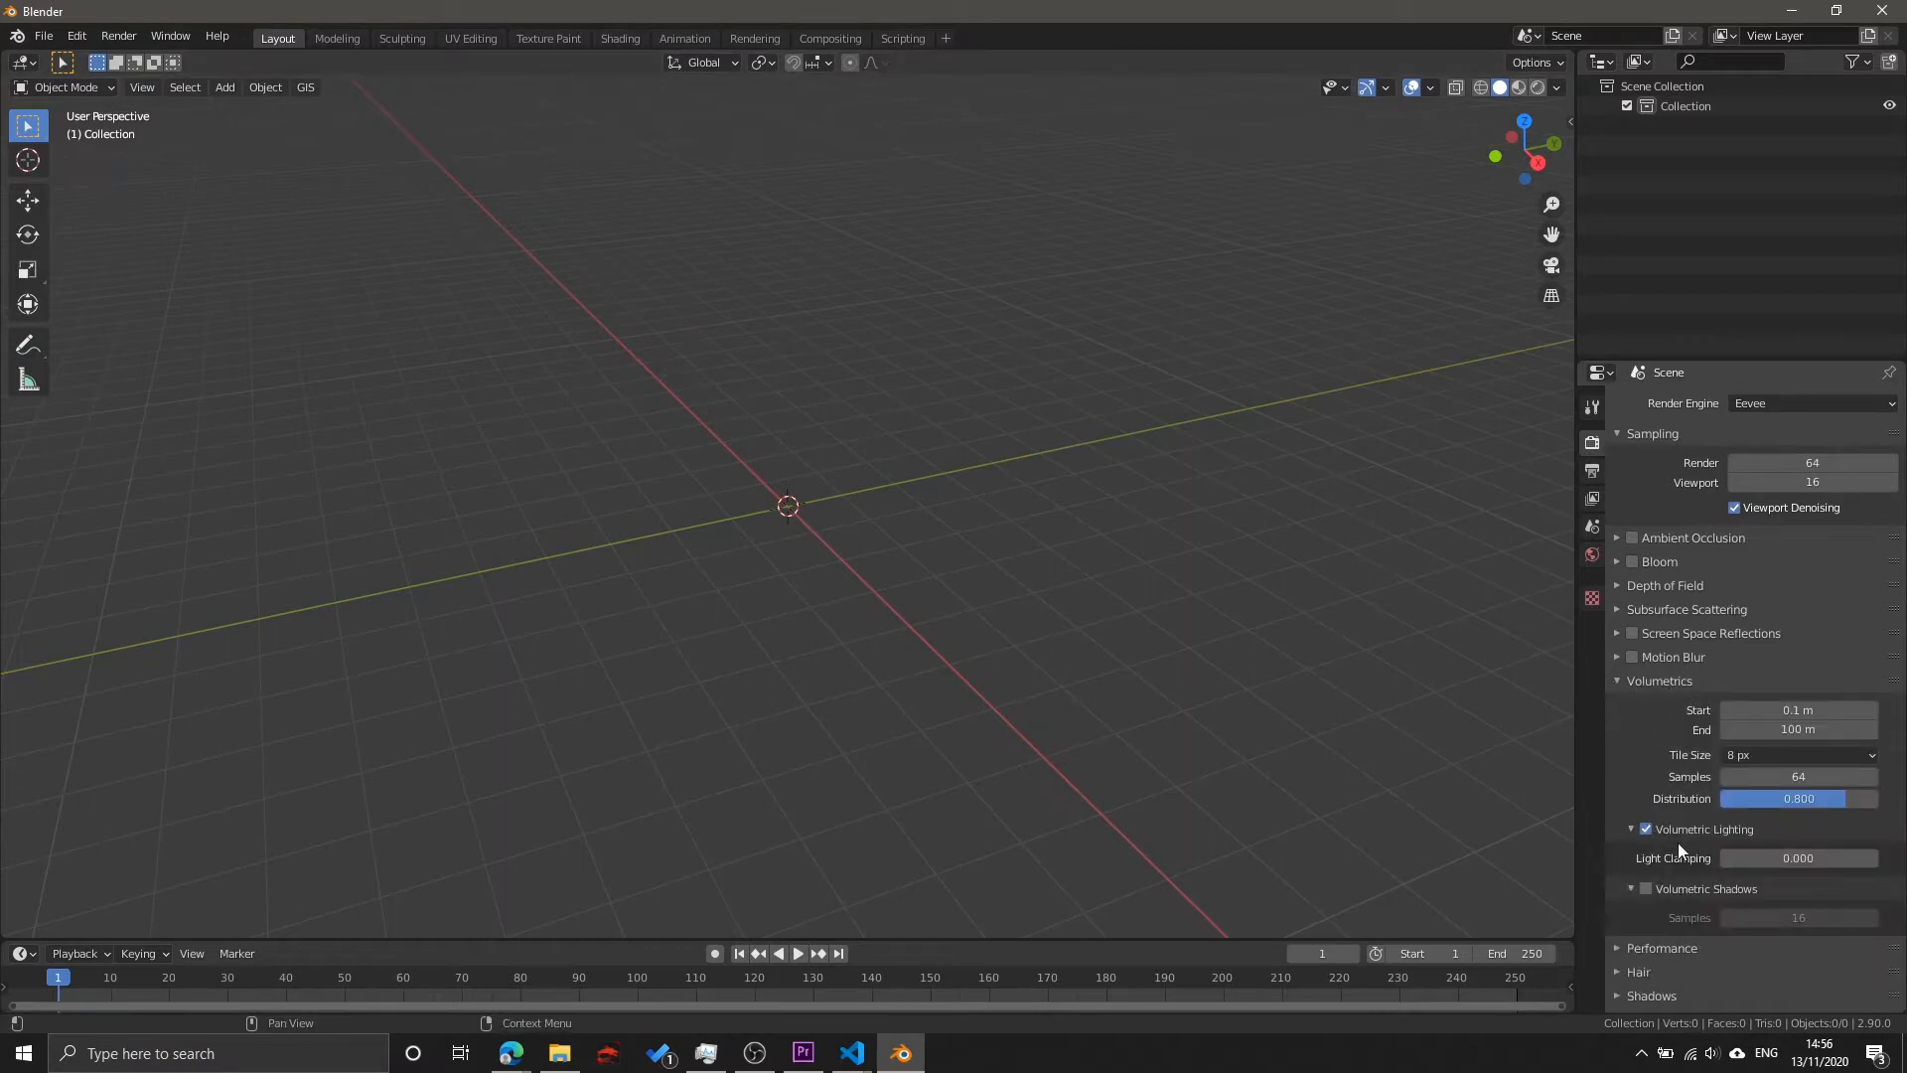
click(1645, 887)
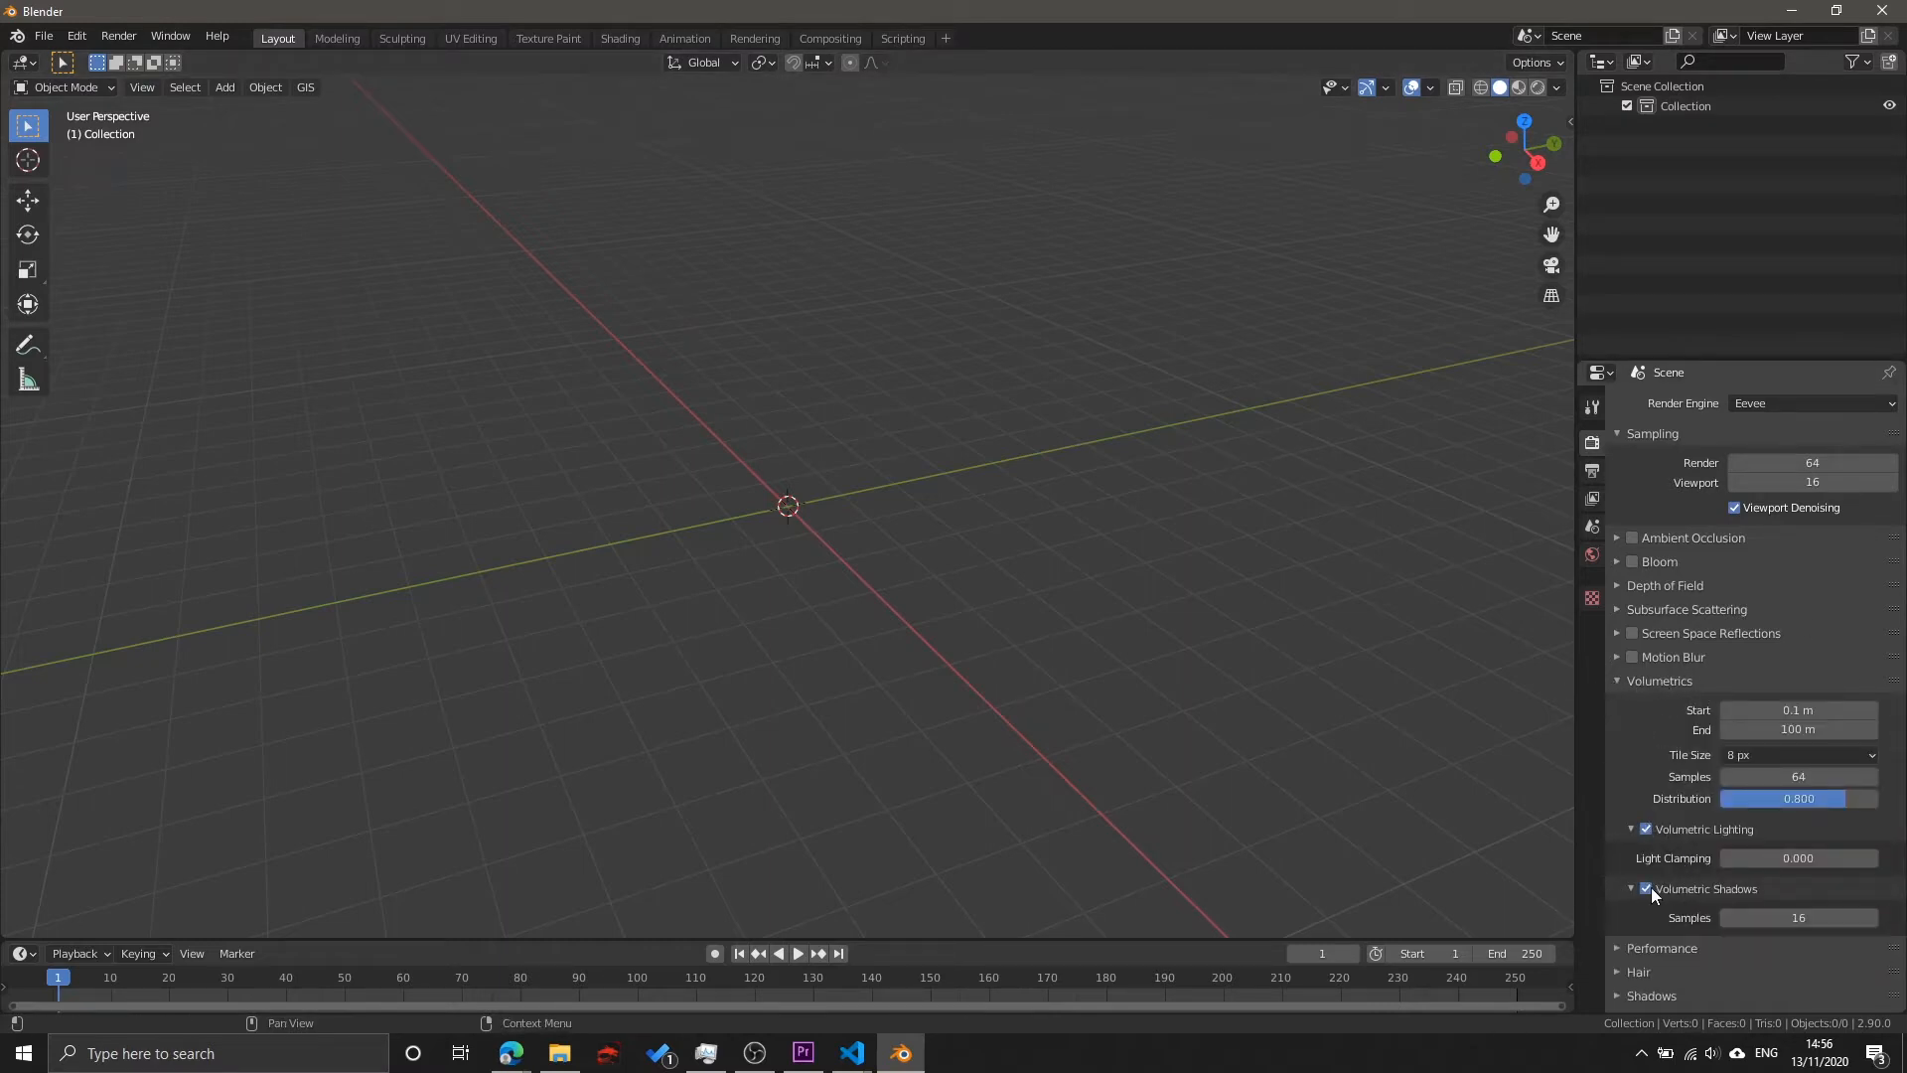
click(1760, 753)
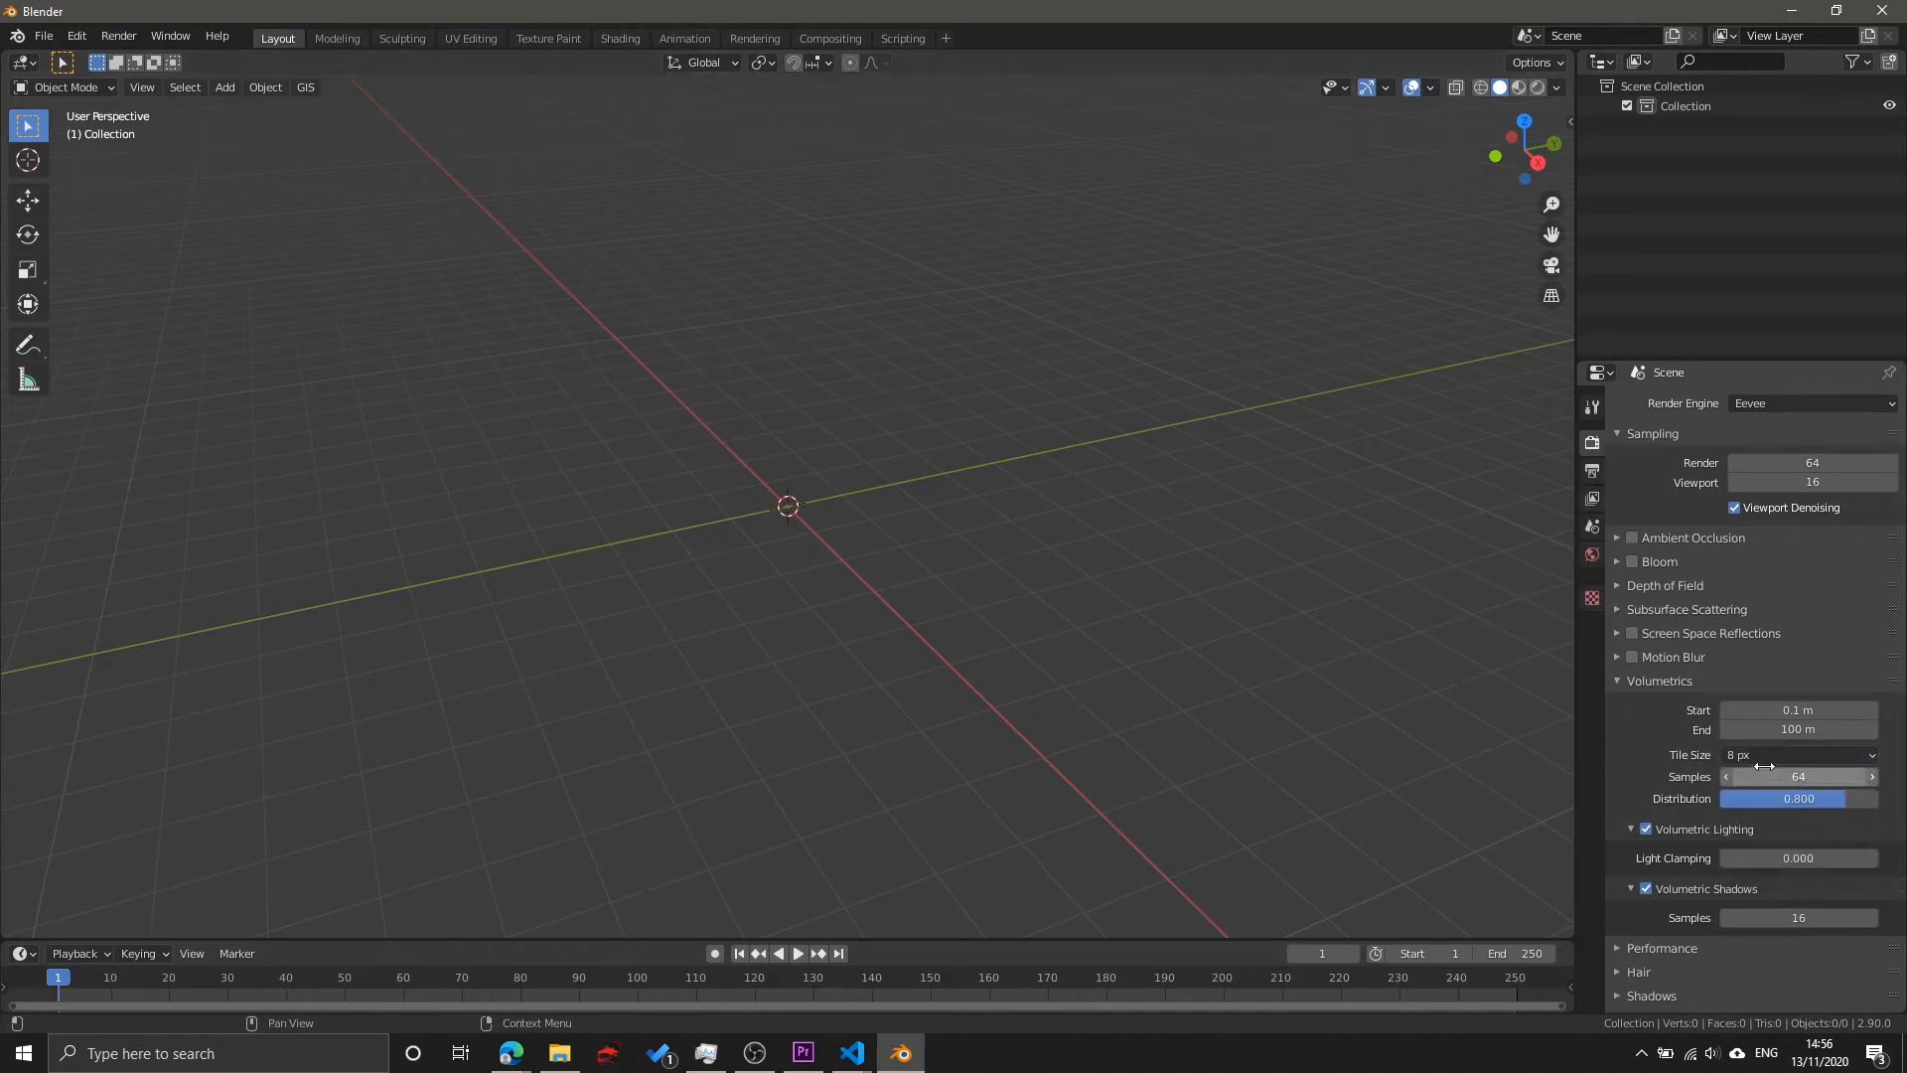
click(1762, 759)
click(1762, 800)
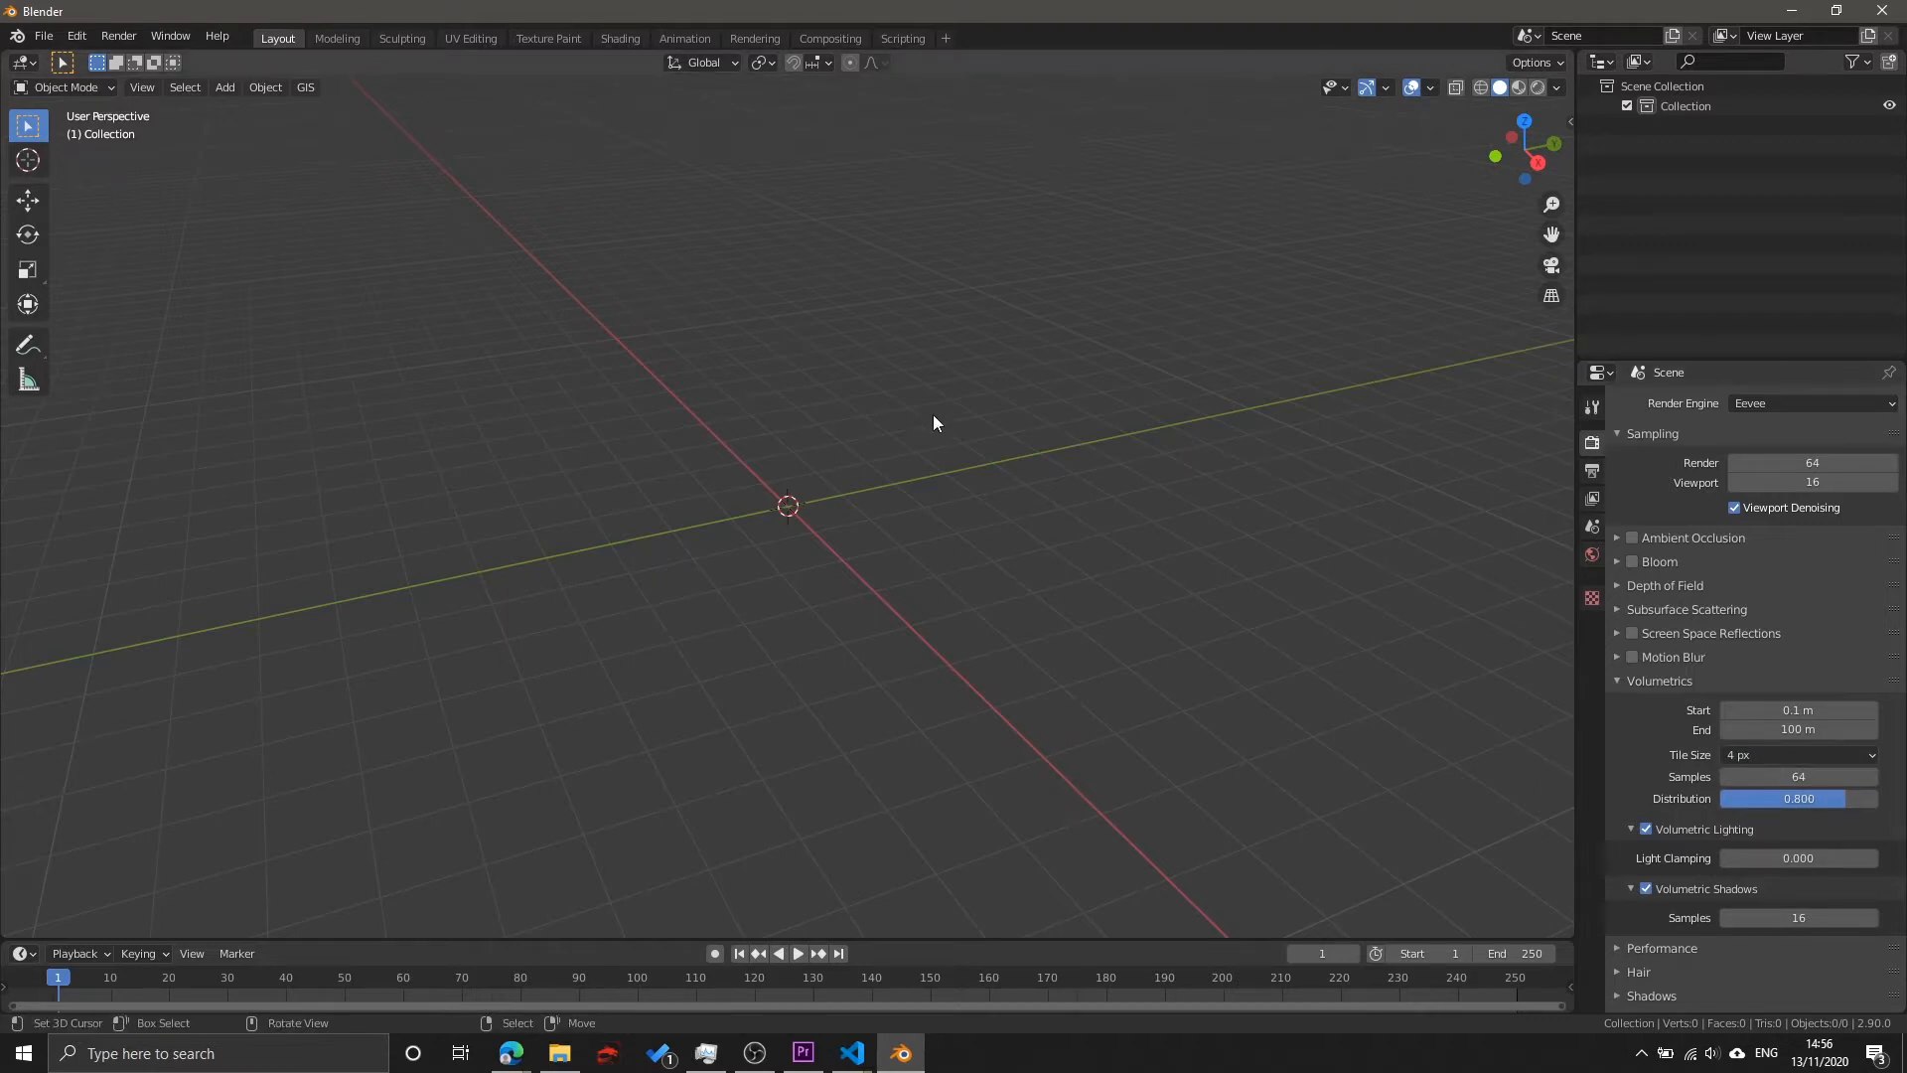
click(1753, 755)
Step: Set the volumetrics End distance to 100 m and collapse the Volumetrics settings
middle_drag(784, 538, 674, 419)
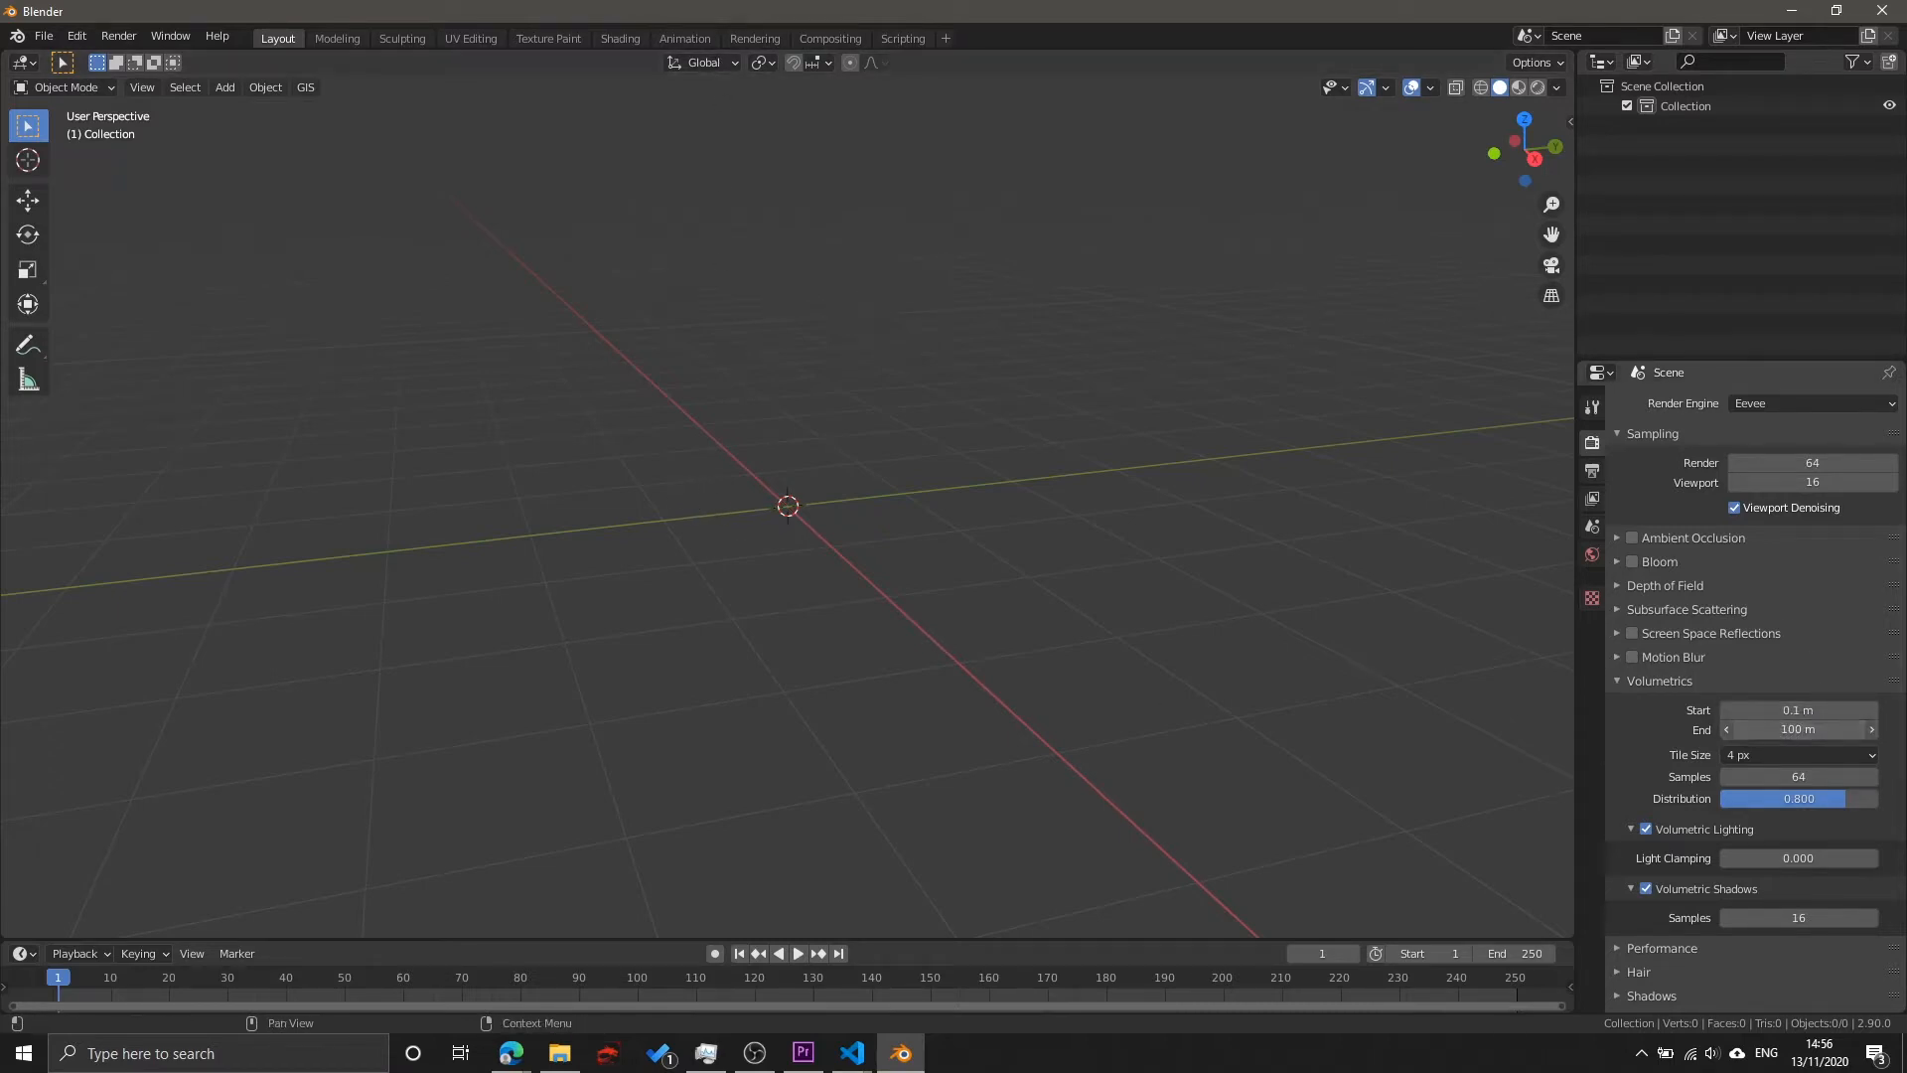
click(1781, 730)
text(100)
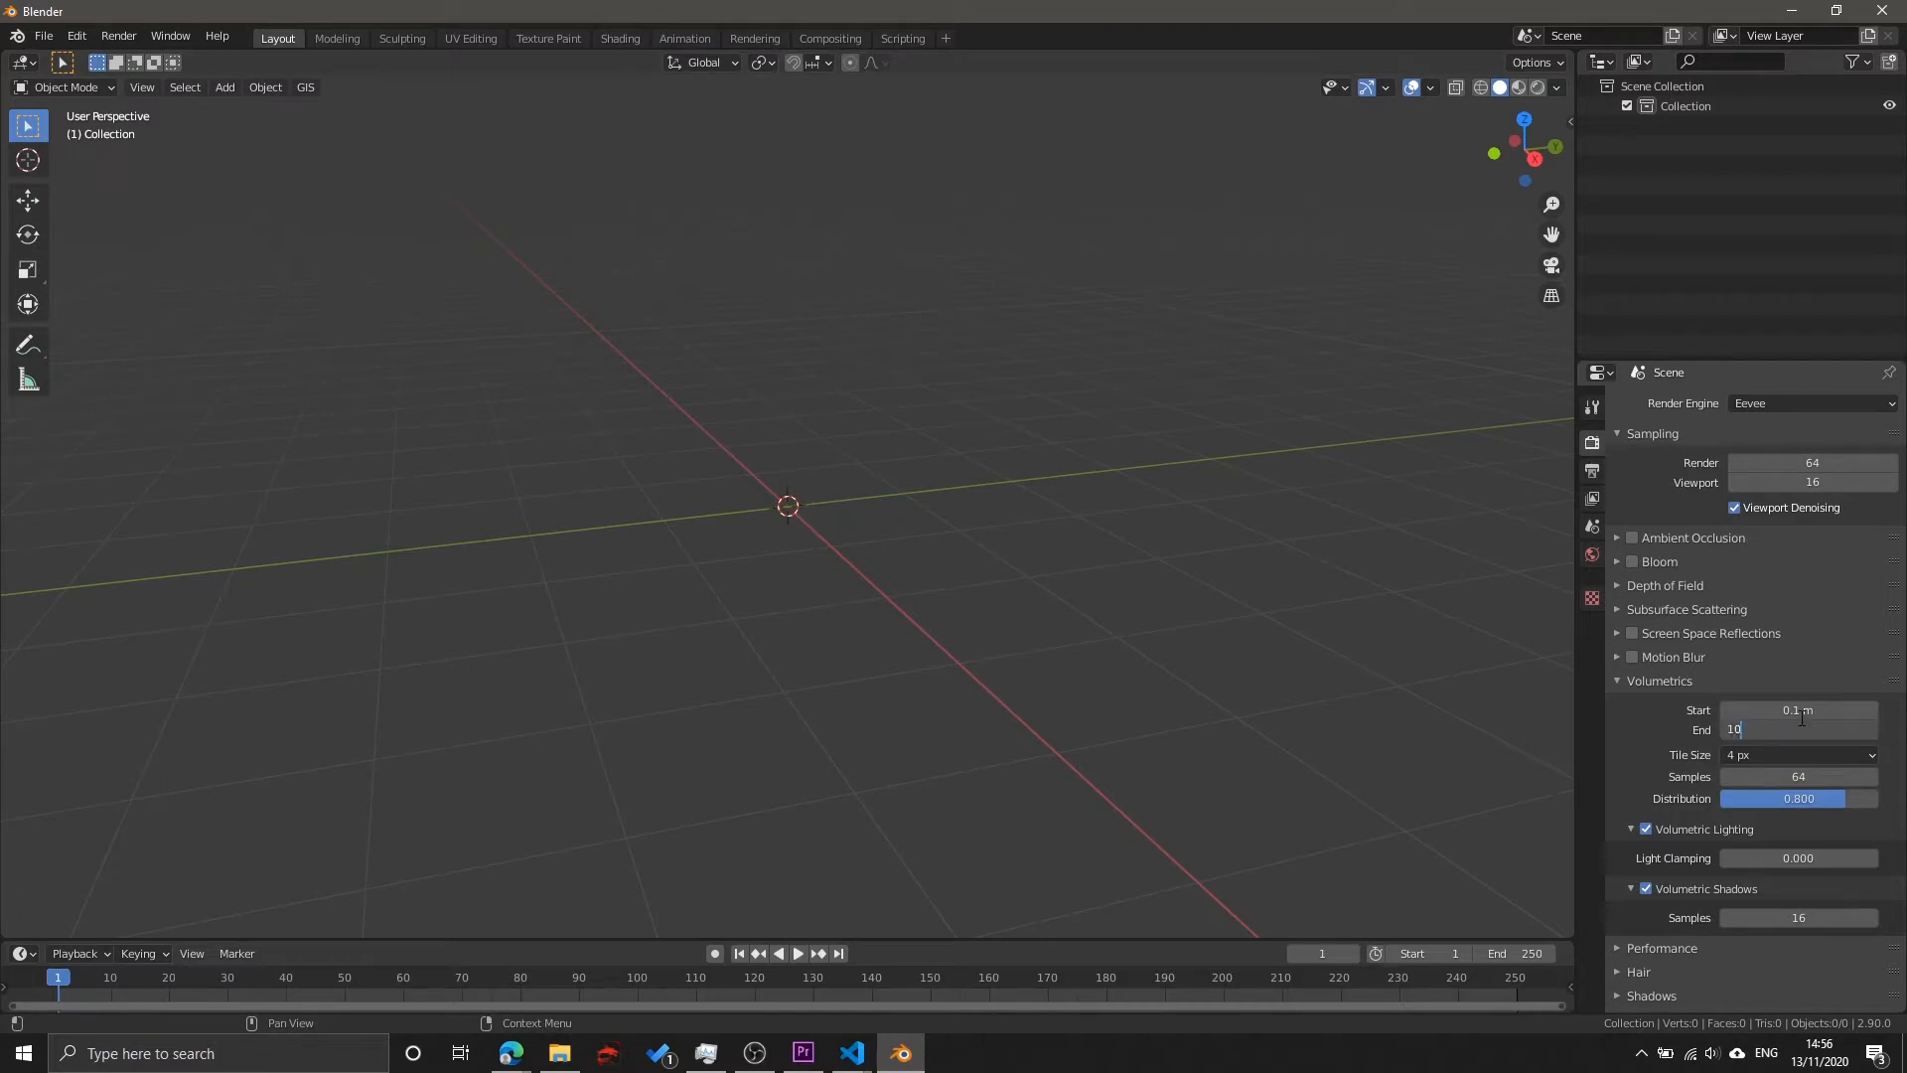
key(Return)
click(1645, 681)
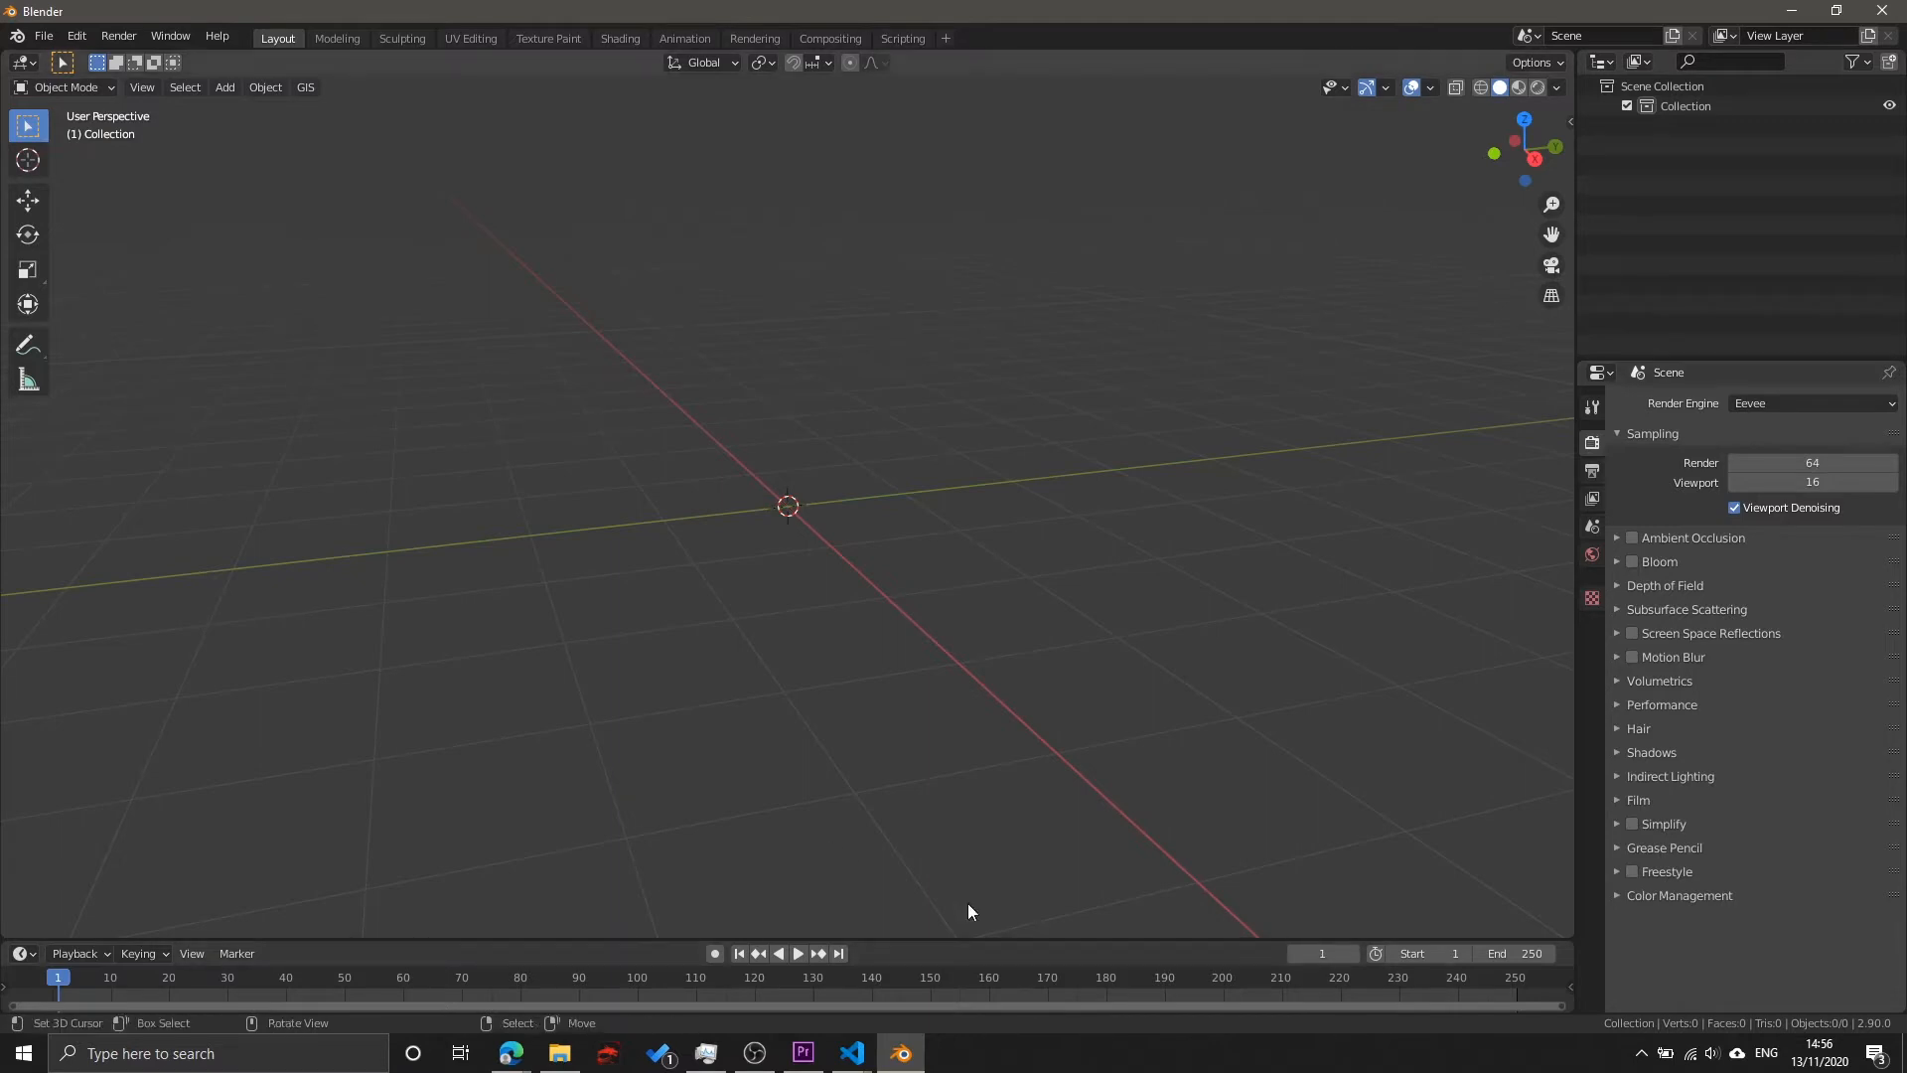
Step: Enlarge the timeline area to about the lower third of the workspace and turn it into a Shader Editor
drag(923, 939, 927, 638)
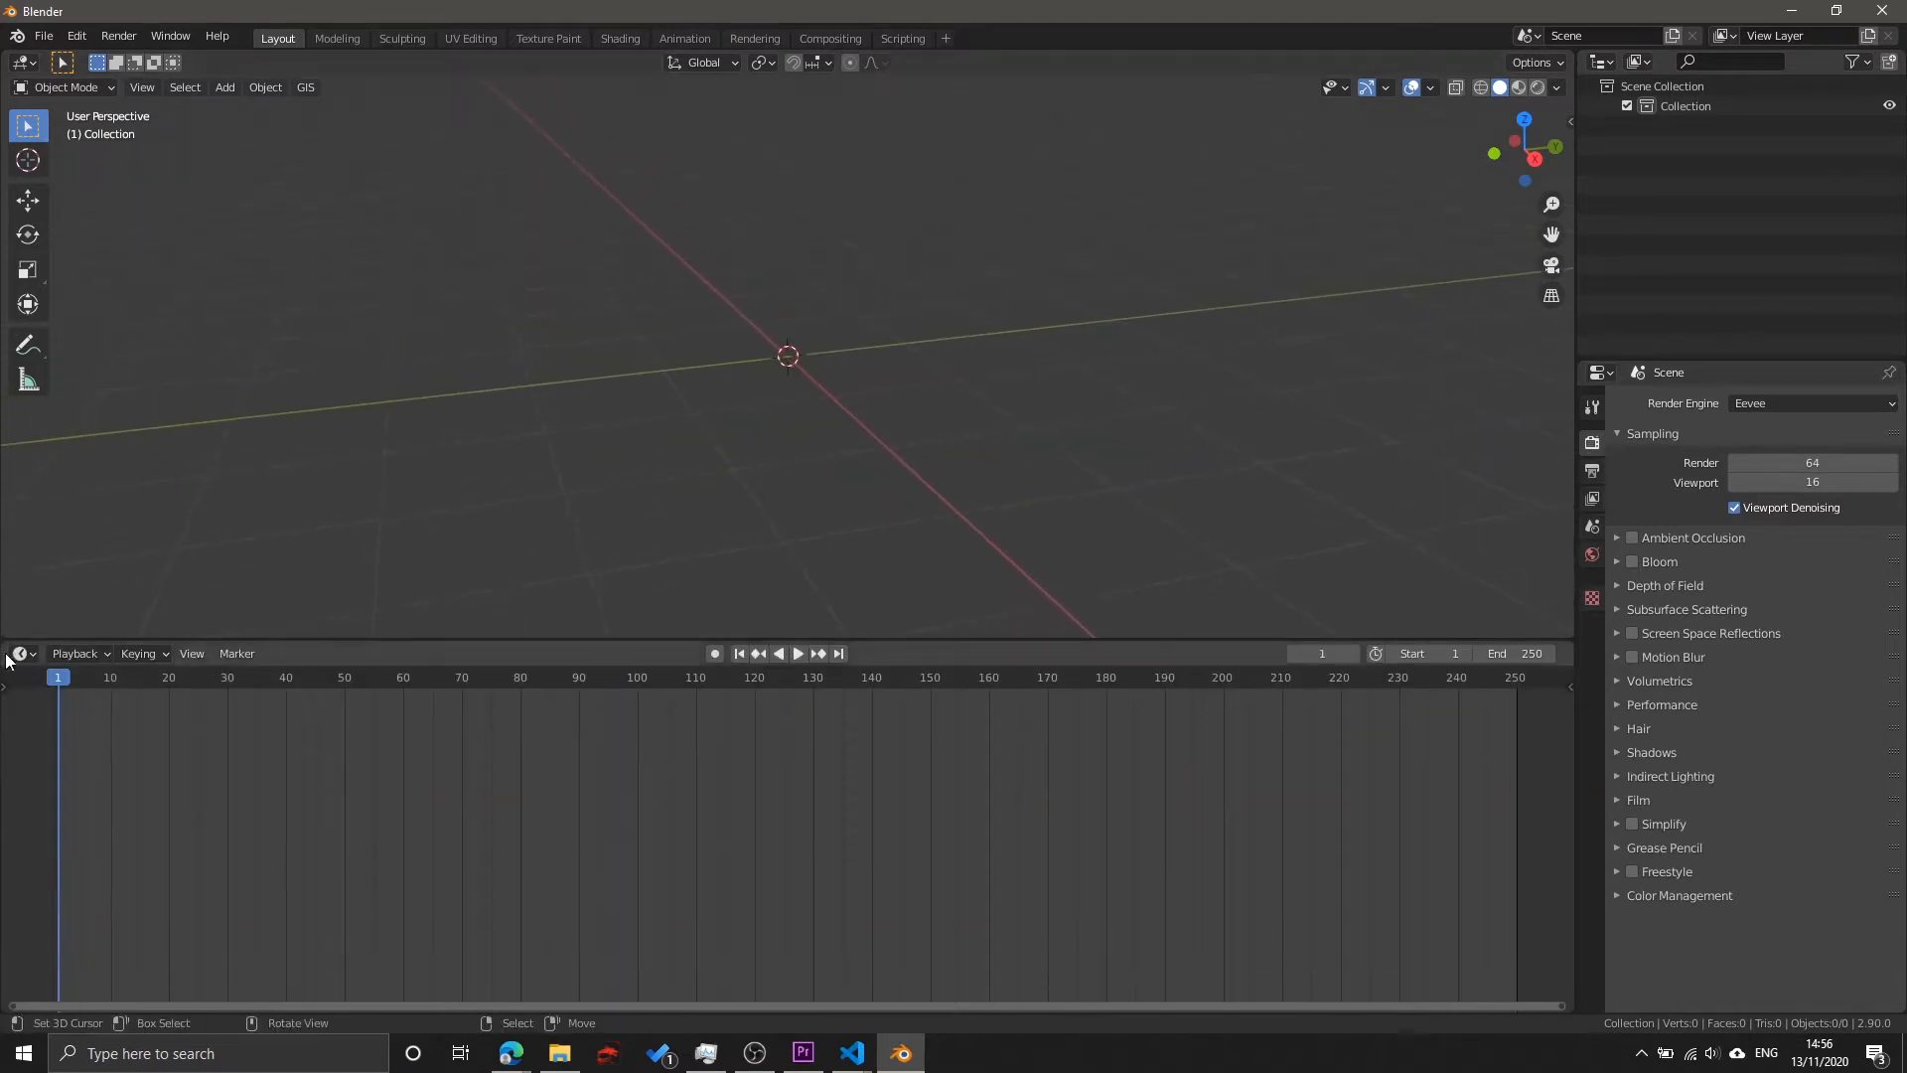
click(23, 653)
click(69, 836)
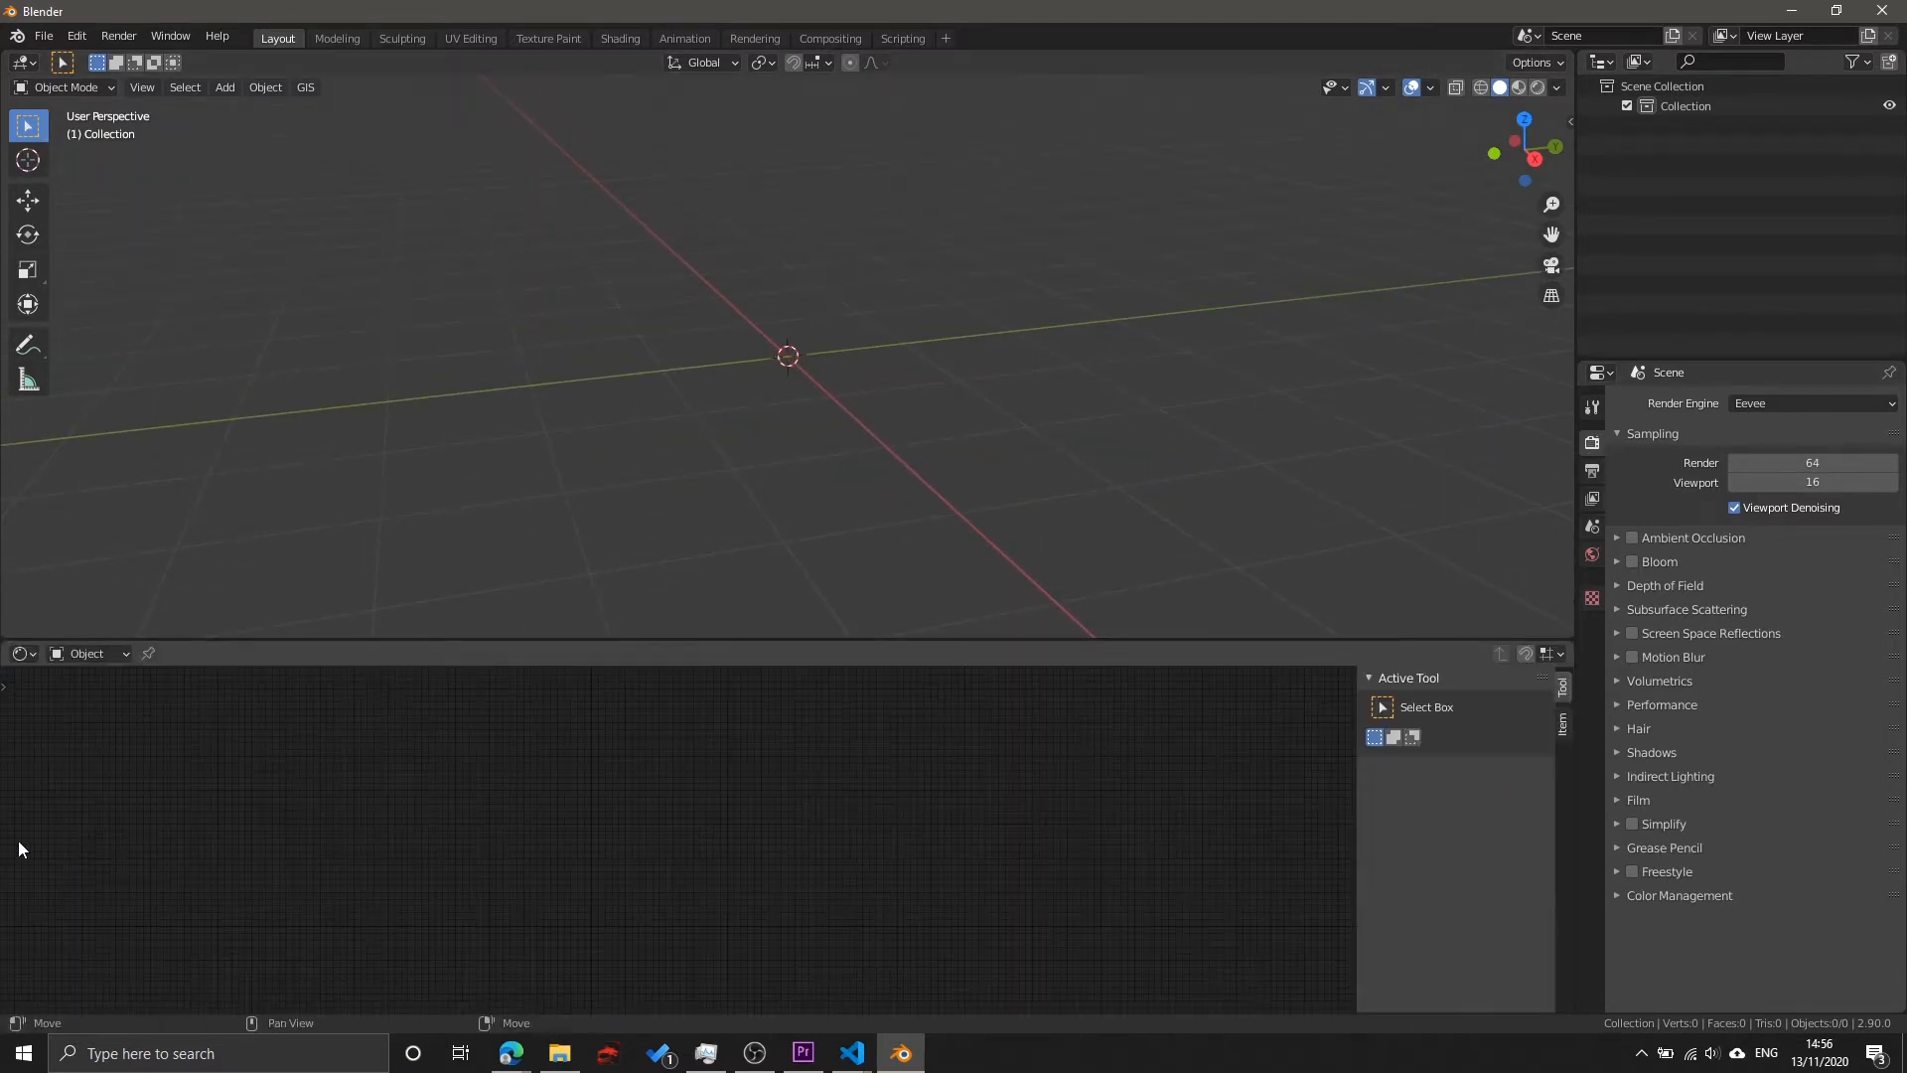
Step: Switch the 3D viewport to Rendered shading
middle_drag(775, 477, 792, 321)
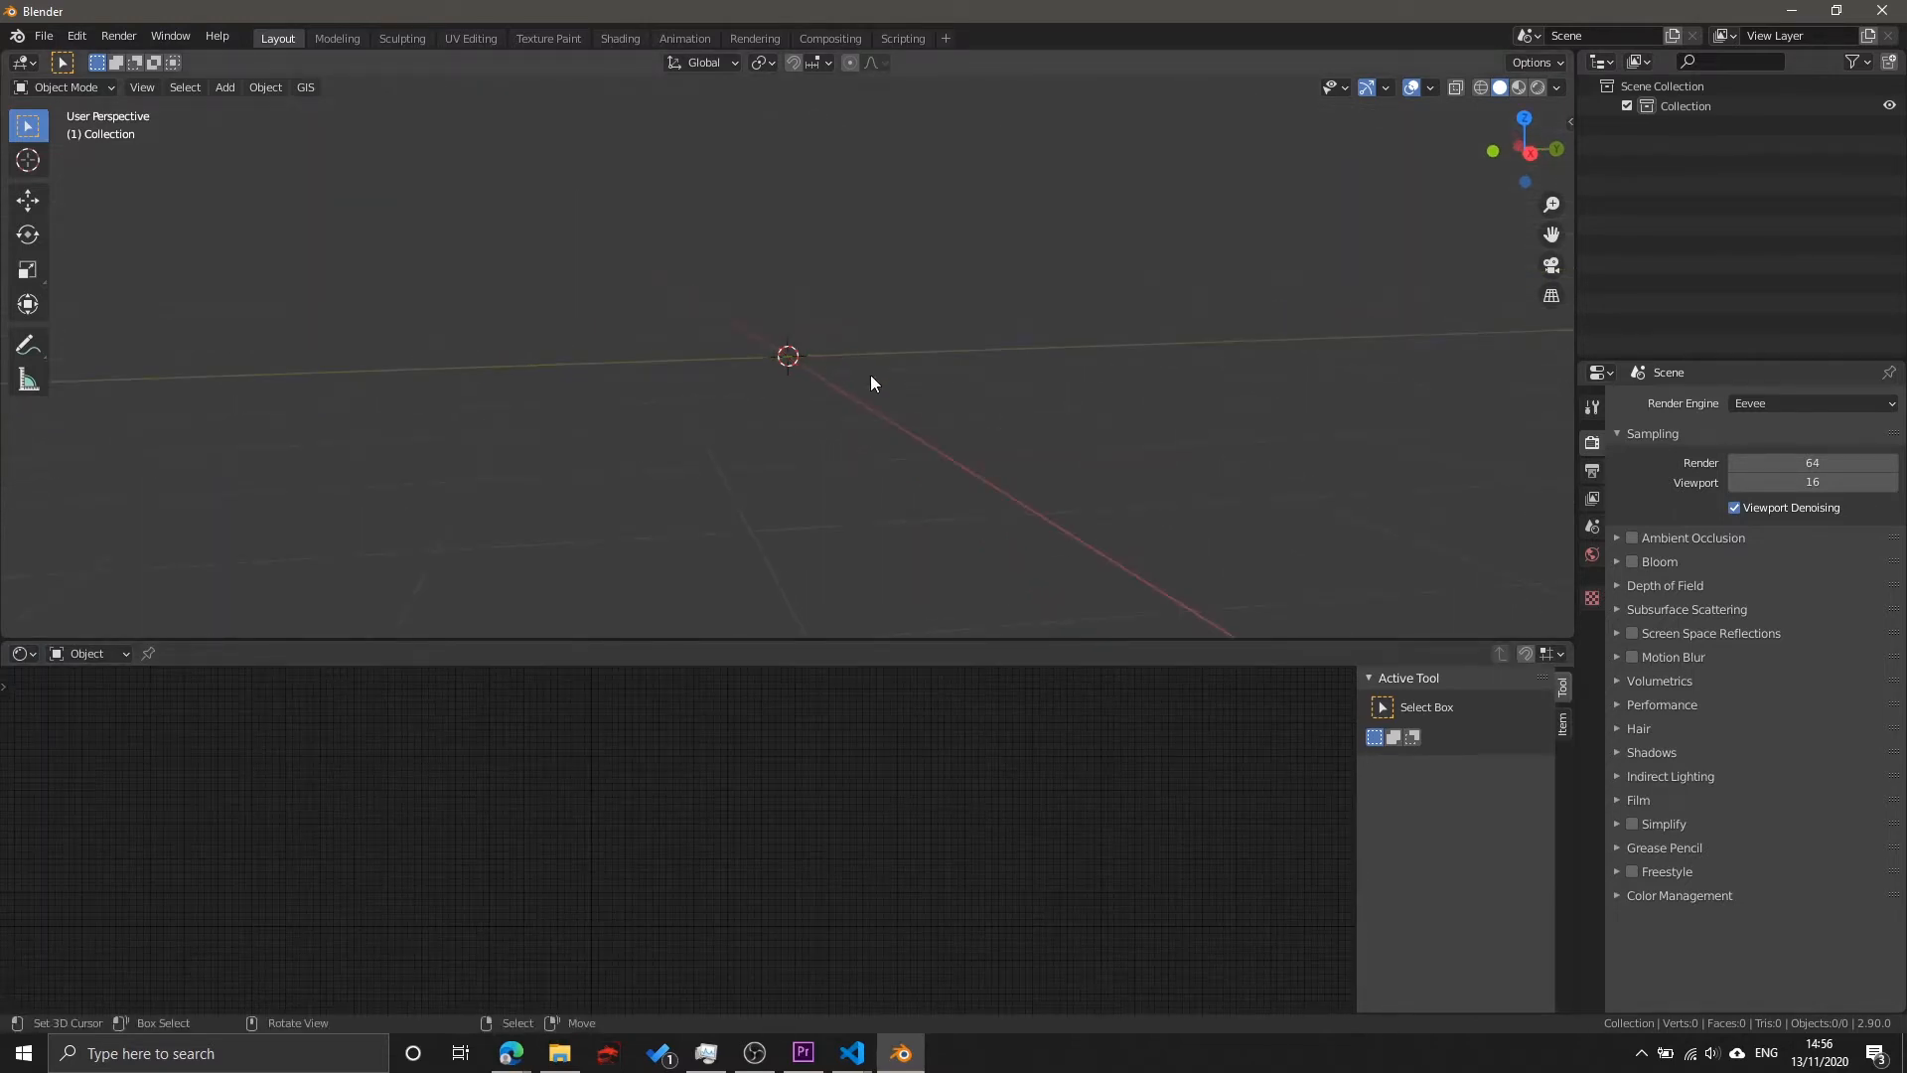
key(z)
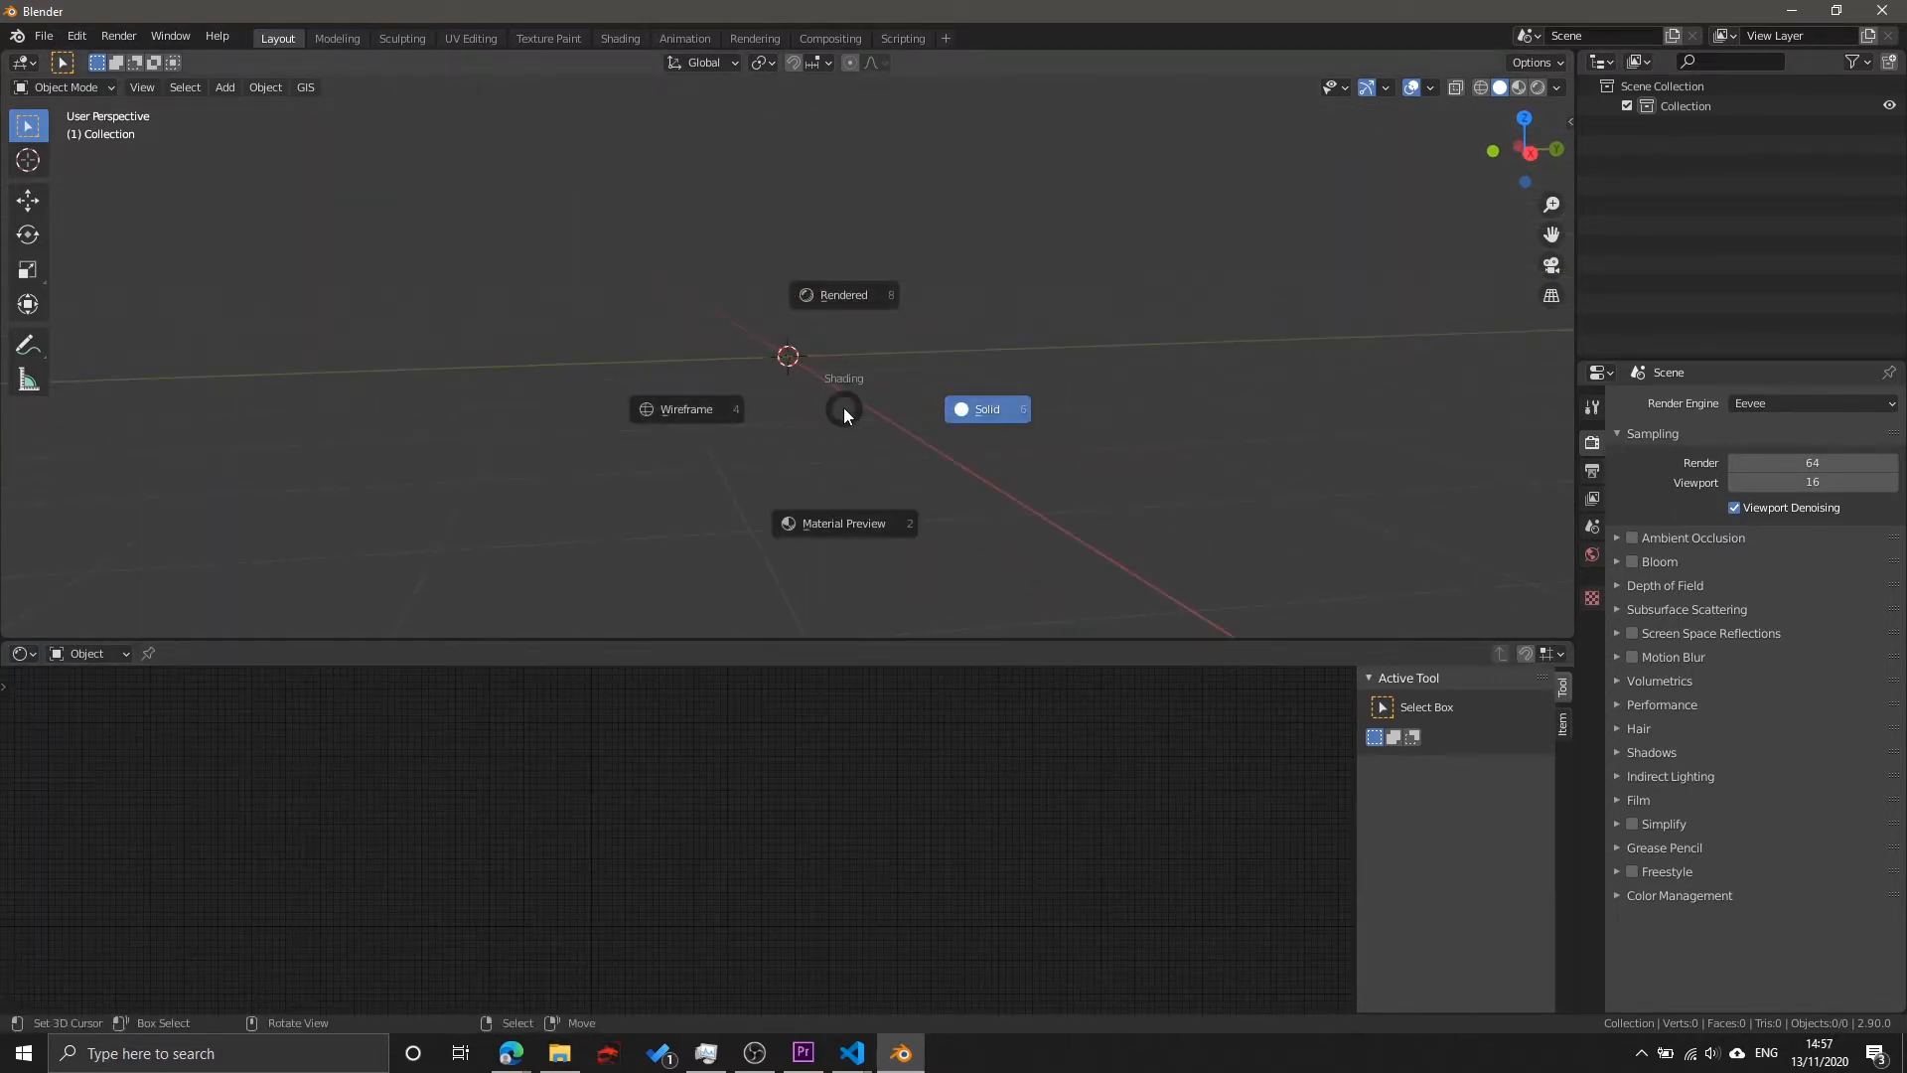
click(834, 294)
middle_drag(902, 322, 932, 404)
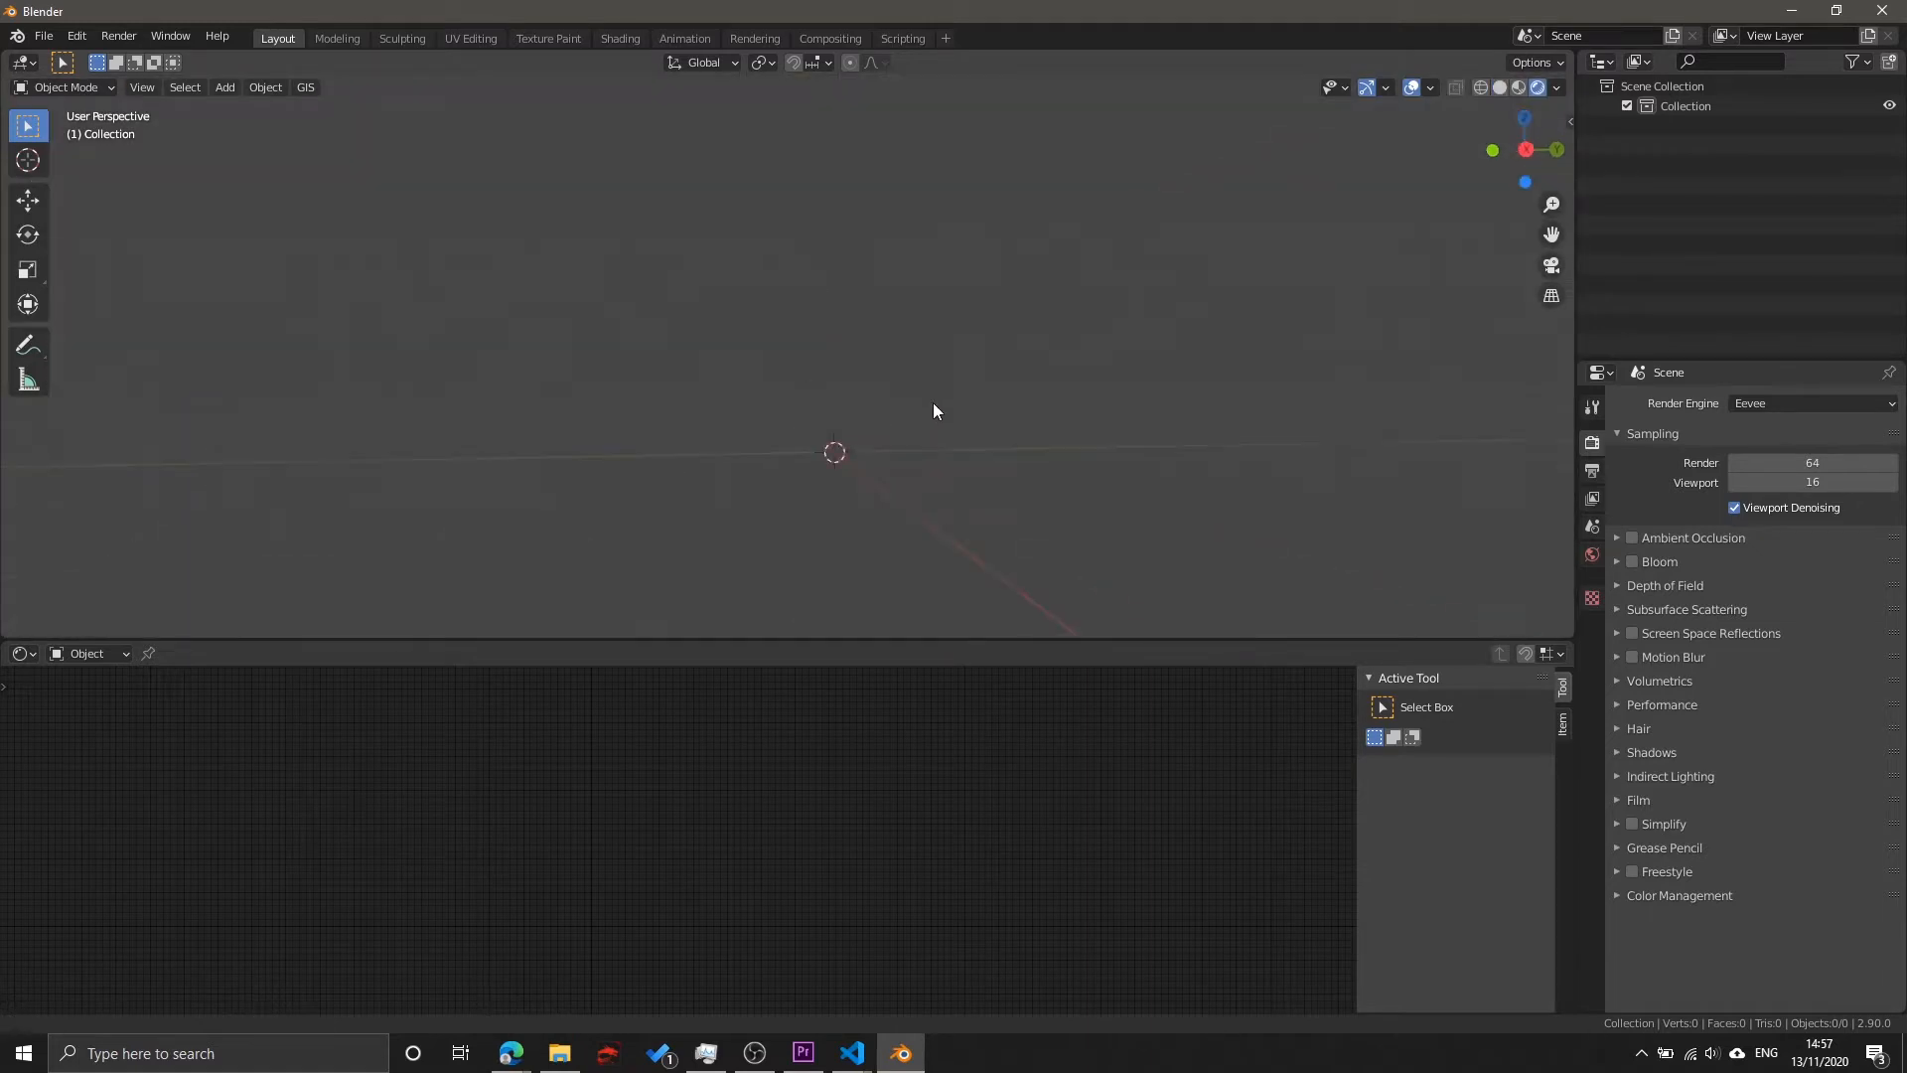
Step: Show the World shader nodes and set the Background colour to blue with H 0.548, S 0.722 and V 0.872
click(104, 653)
click(98, 700)
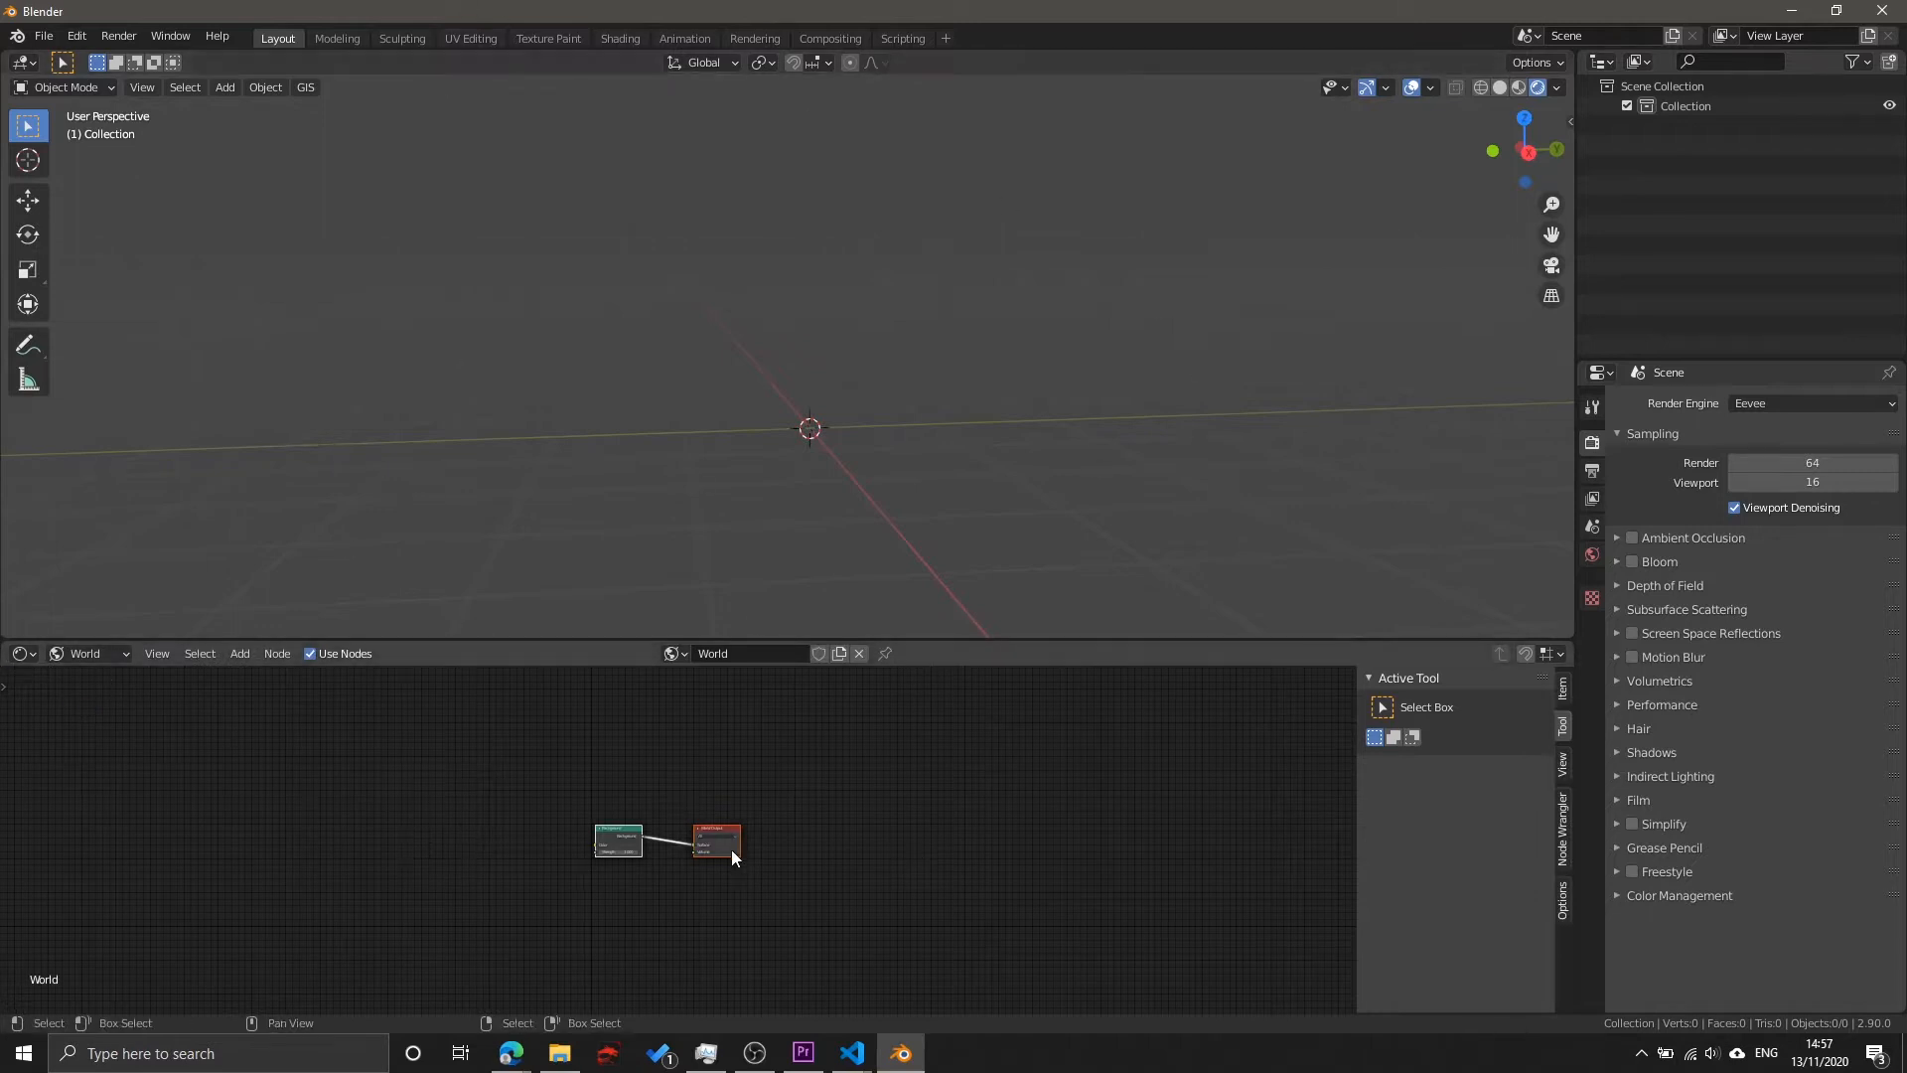
key(Home)
click(641, 860)
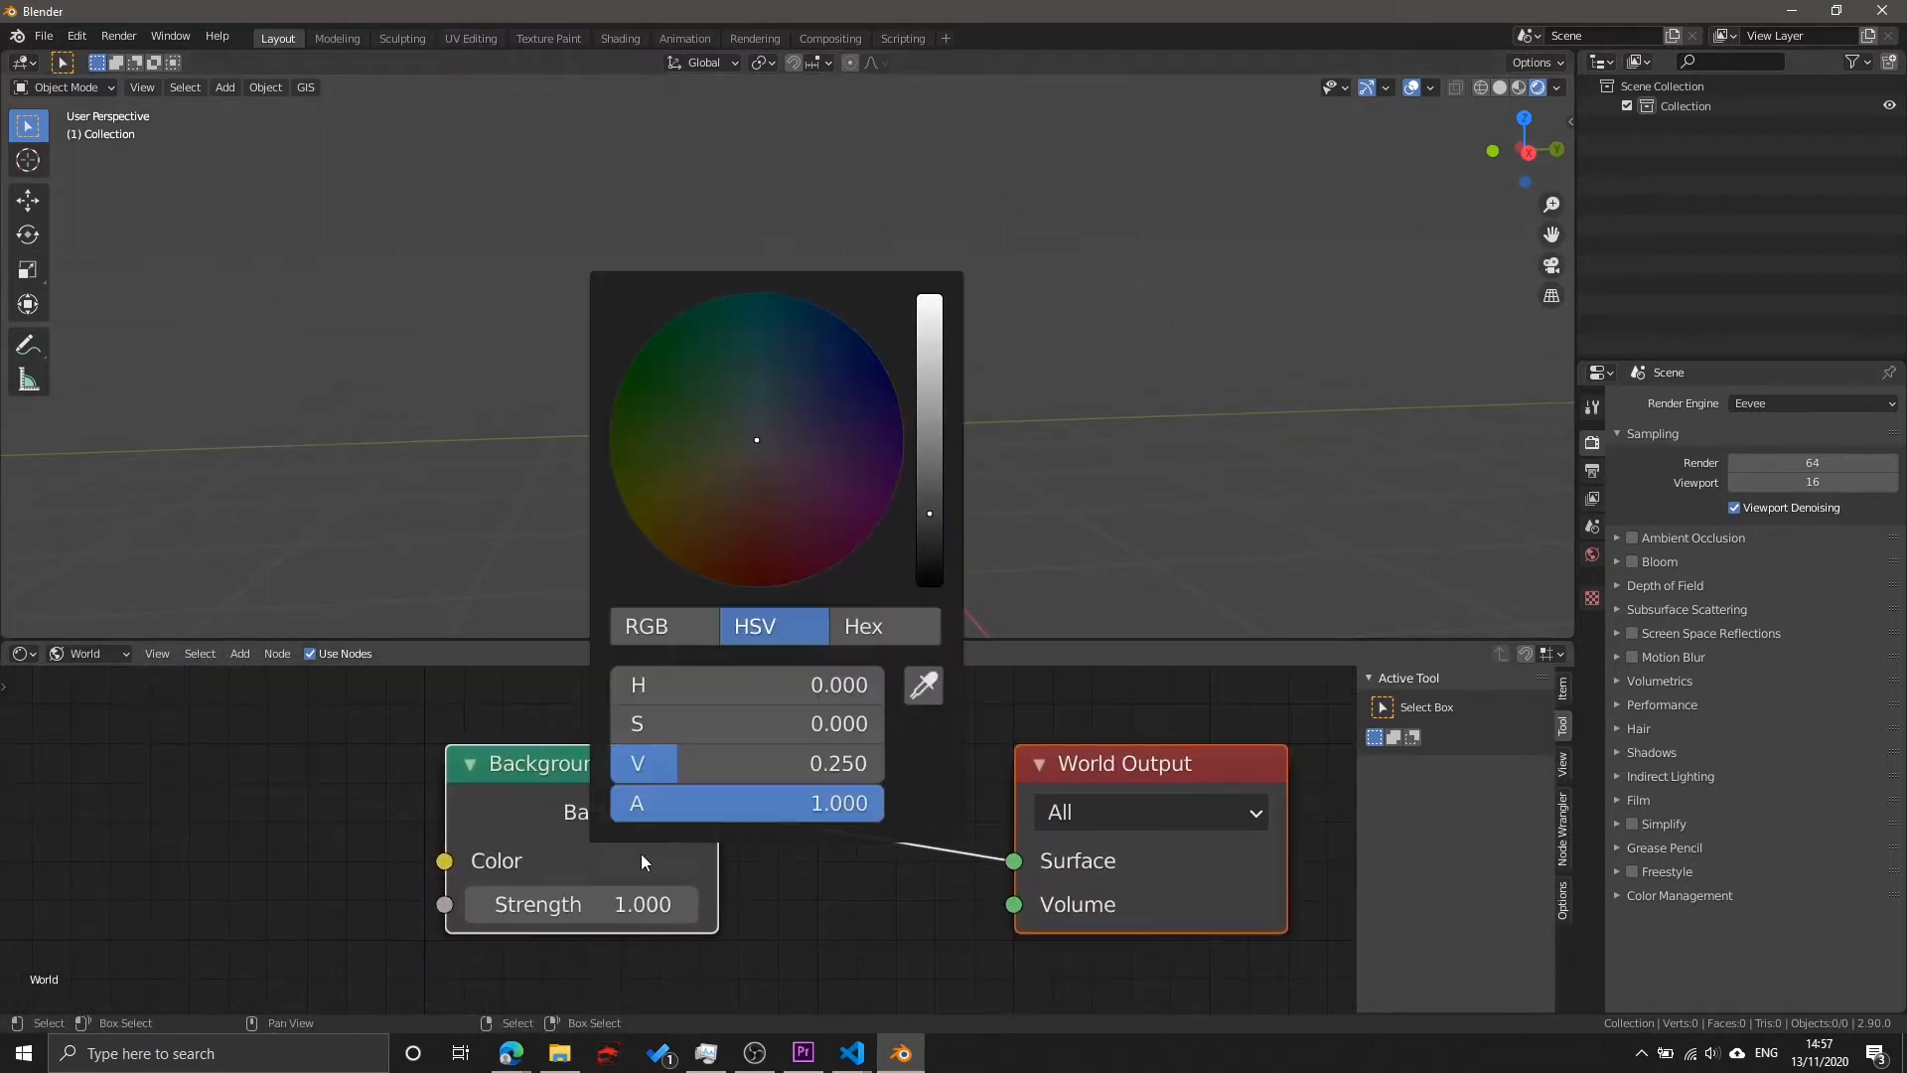
drag(785, 324, 780, 344)
drag(928, 427, 929, 331)
click(801, 390)
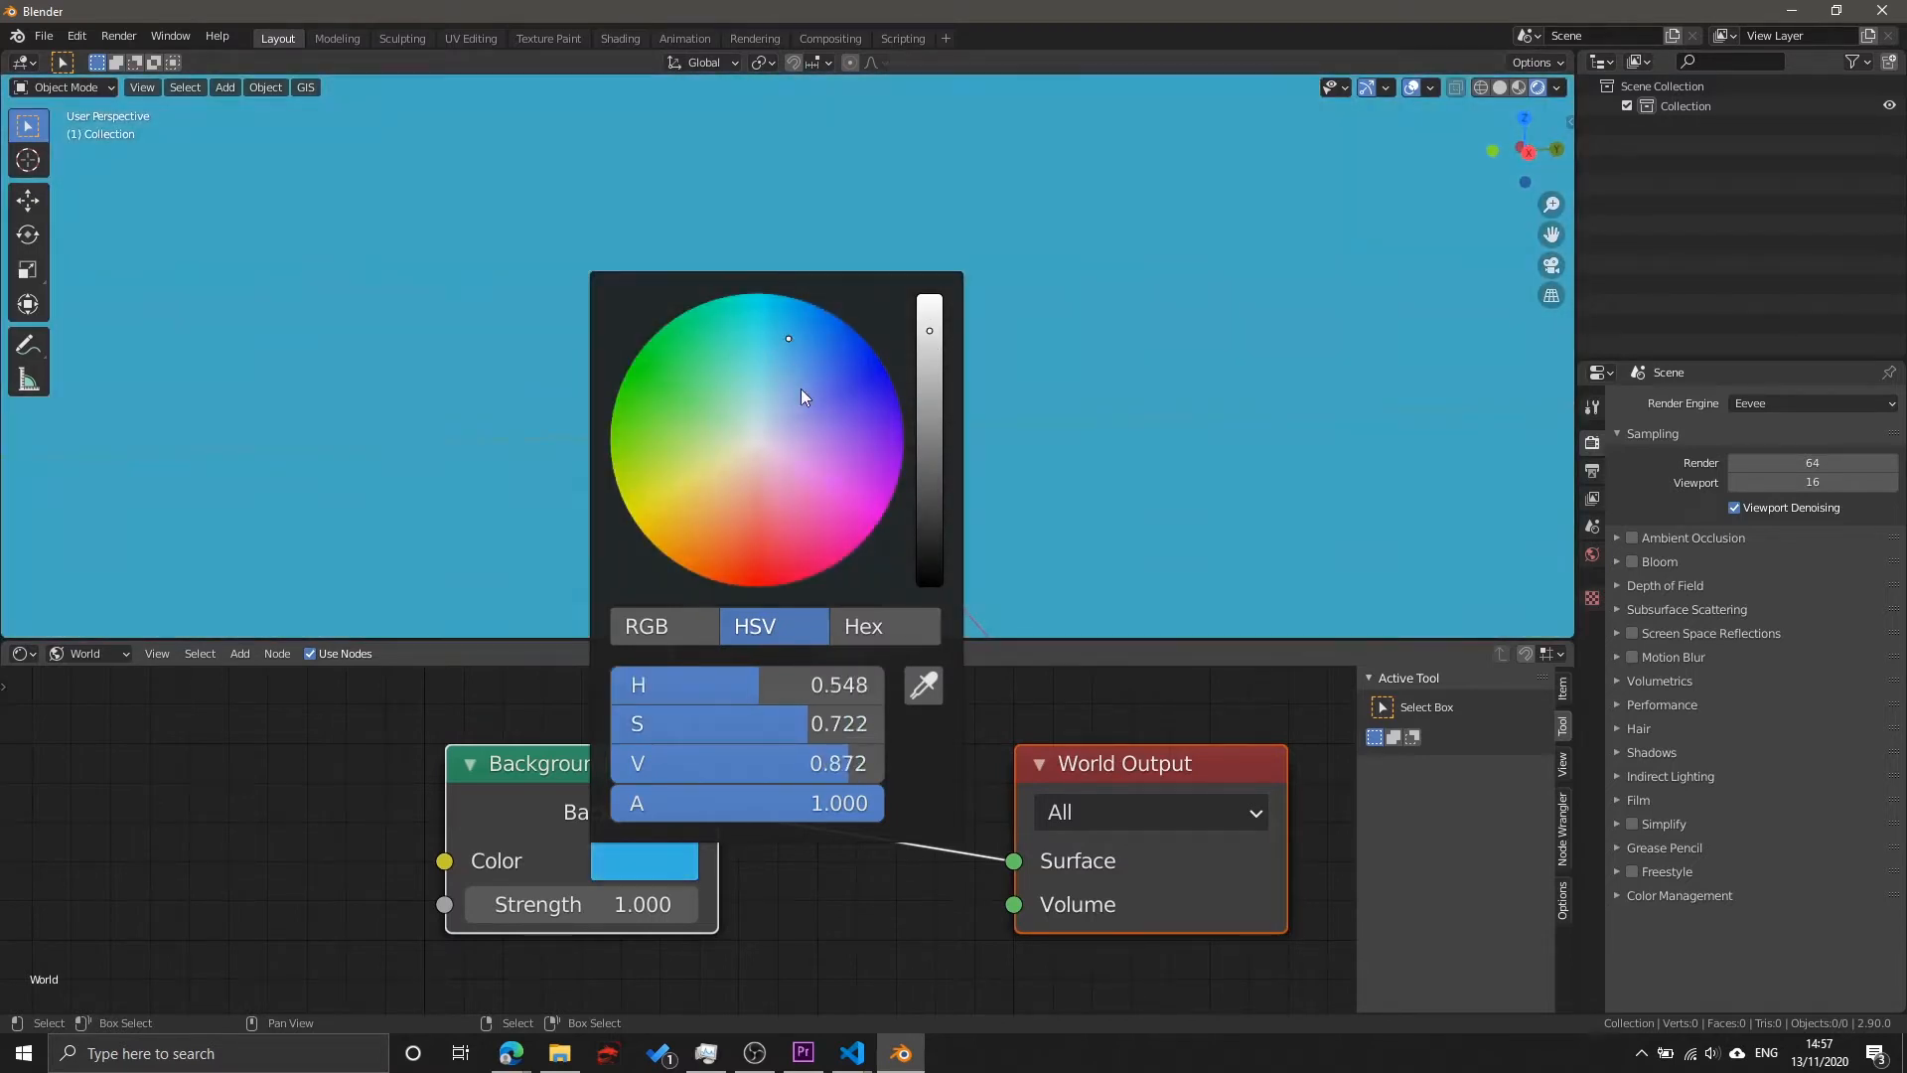
Step: Add a Gradient Texture node ahead of the Background node in the World shader
drag(546, 765, 642, 771)
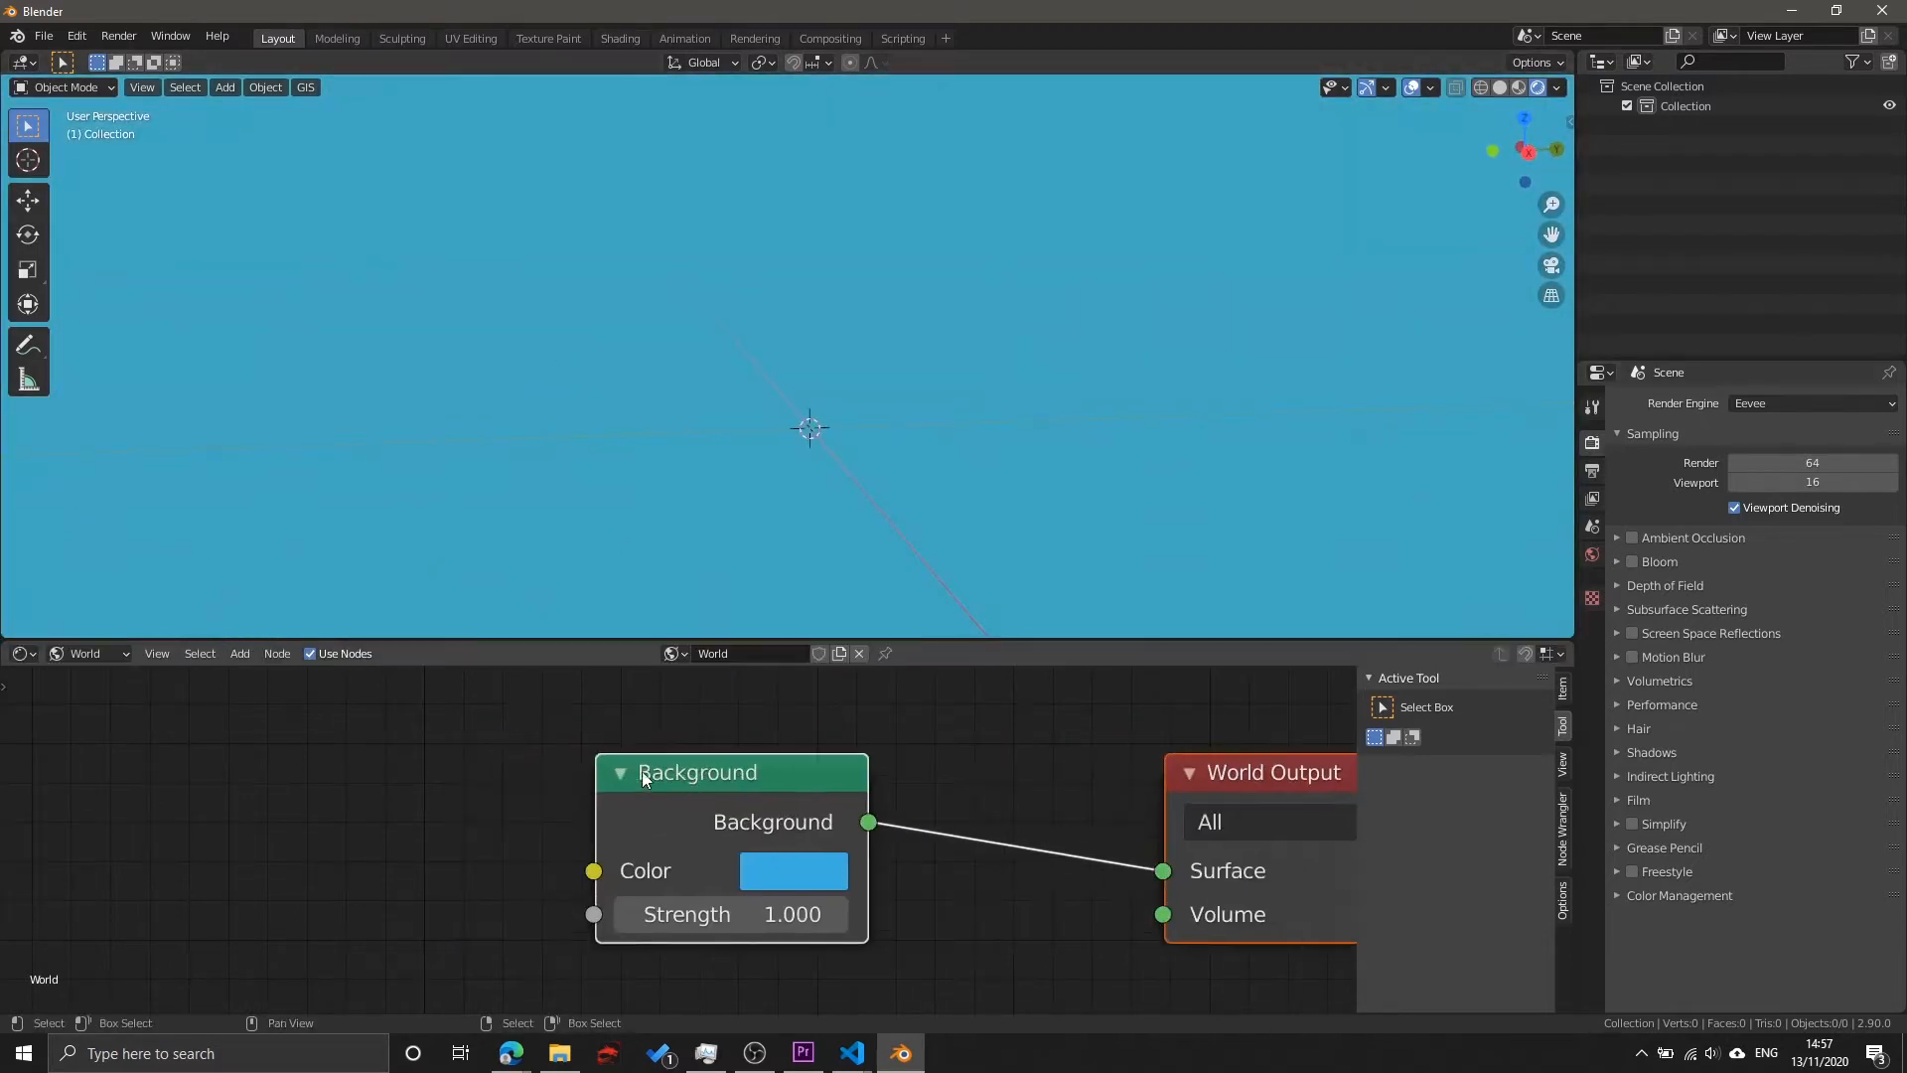
scroll(468, 761, down, 2)
key(shift+a)
click(349, 792)
text(grad)
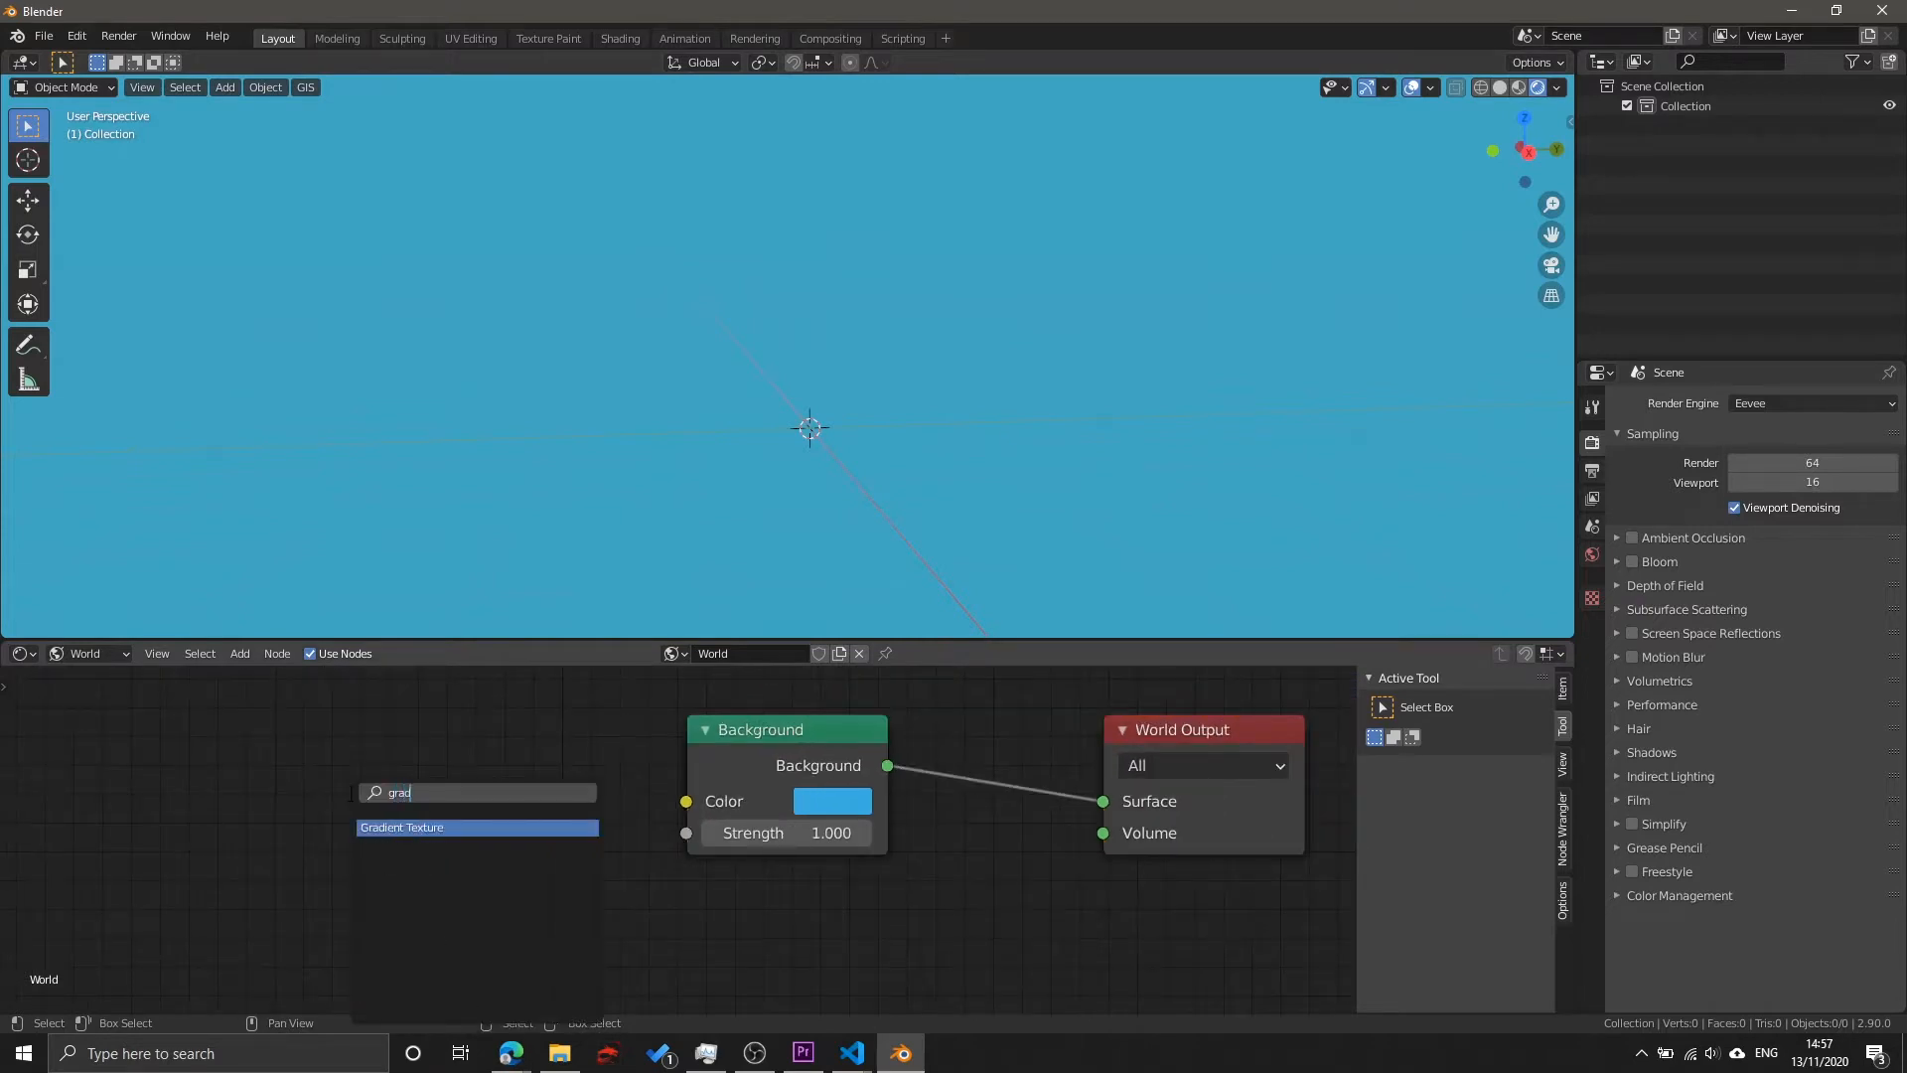
key(Return)
click(389, 752)
ctrl+scroll(388, 752, up, 5)
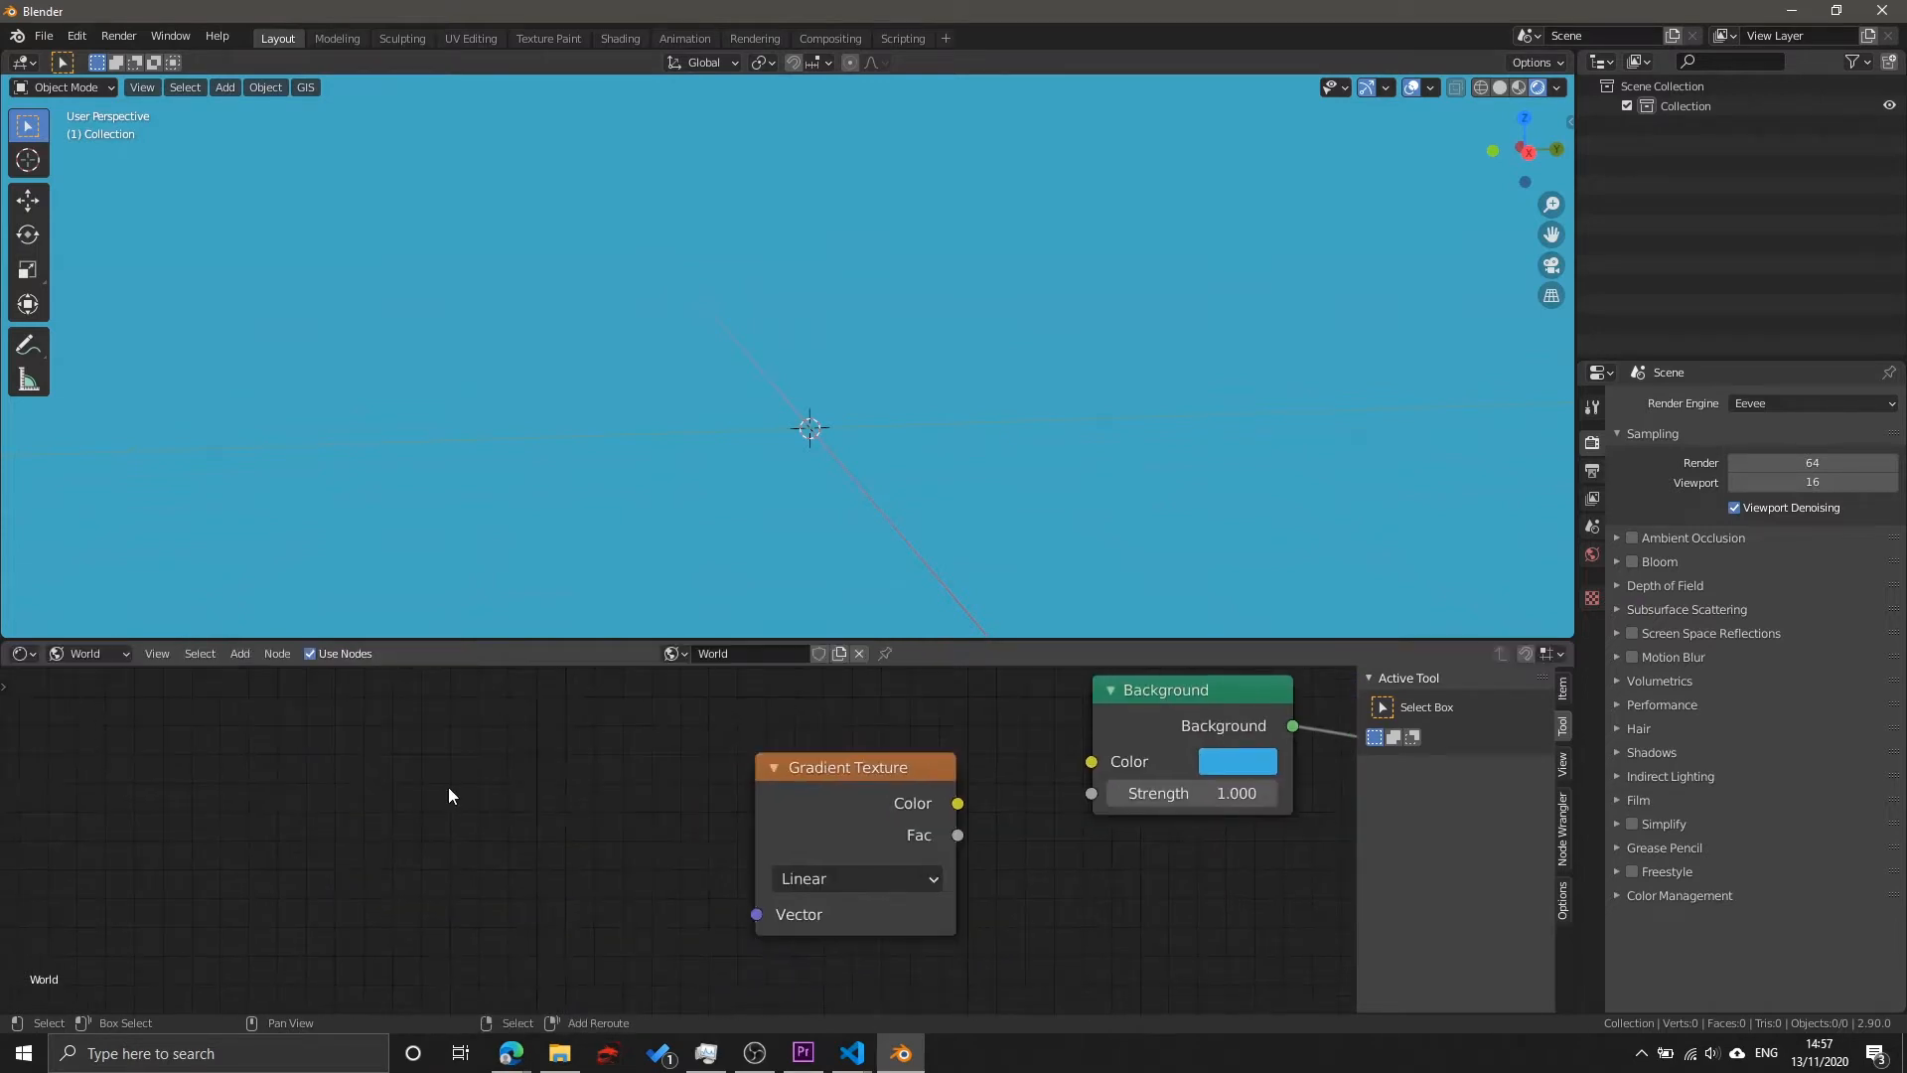
Step: Add a Mapping node ahead of the Gradient Texture node
key(shift+a)
text(mapping)
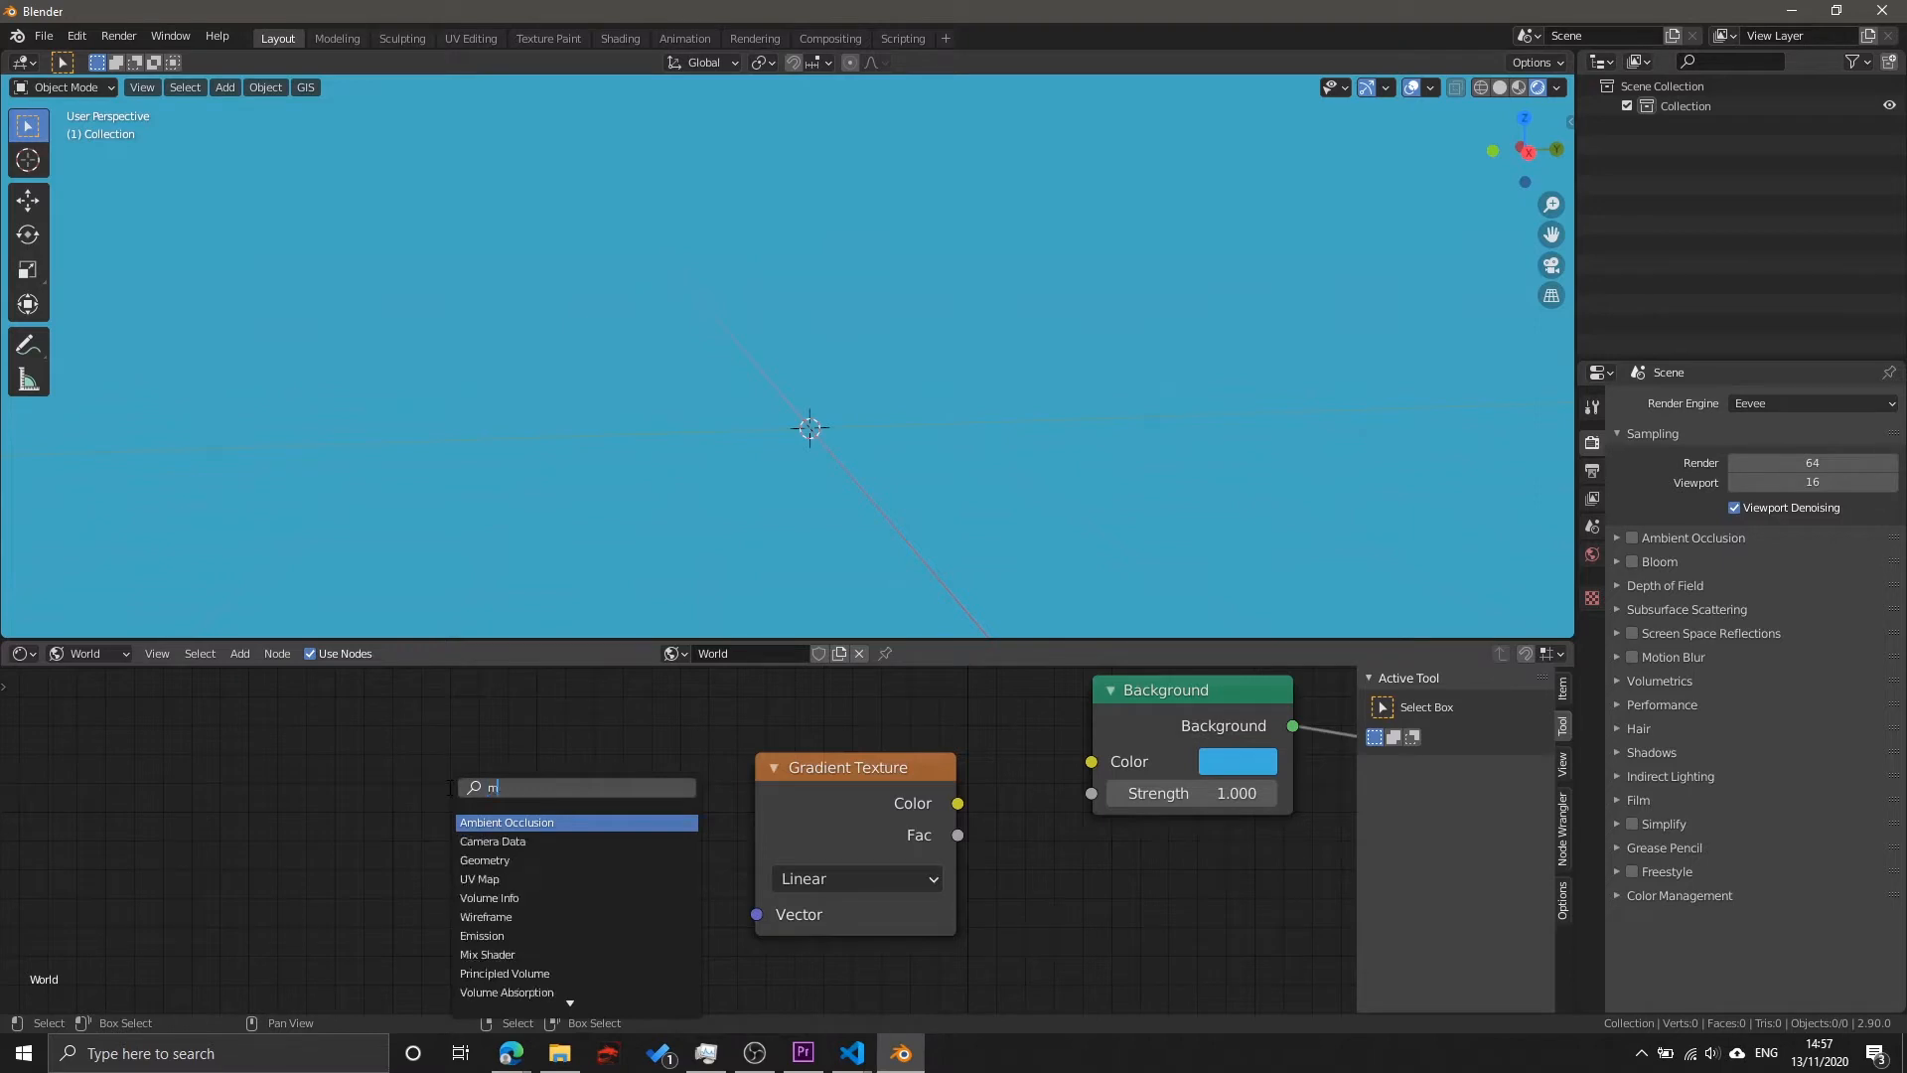
key(Return)
click(262, 790)
Step: Add a Texture Coordinate node ahead of the Mapping node, placed slightly lower and with a gap between them
key(shift+a)
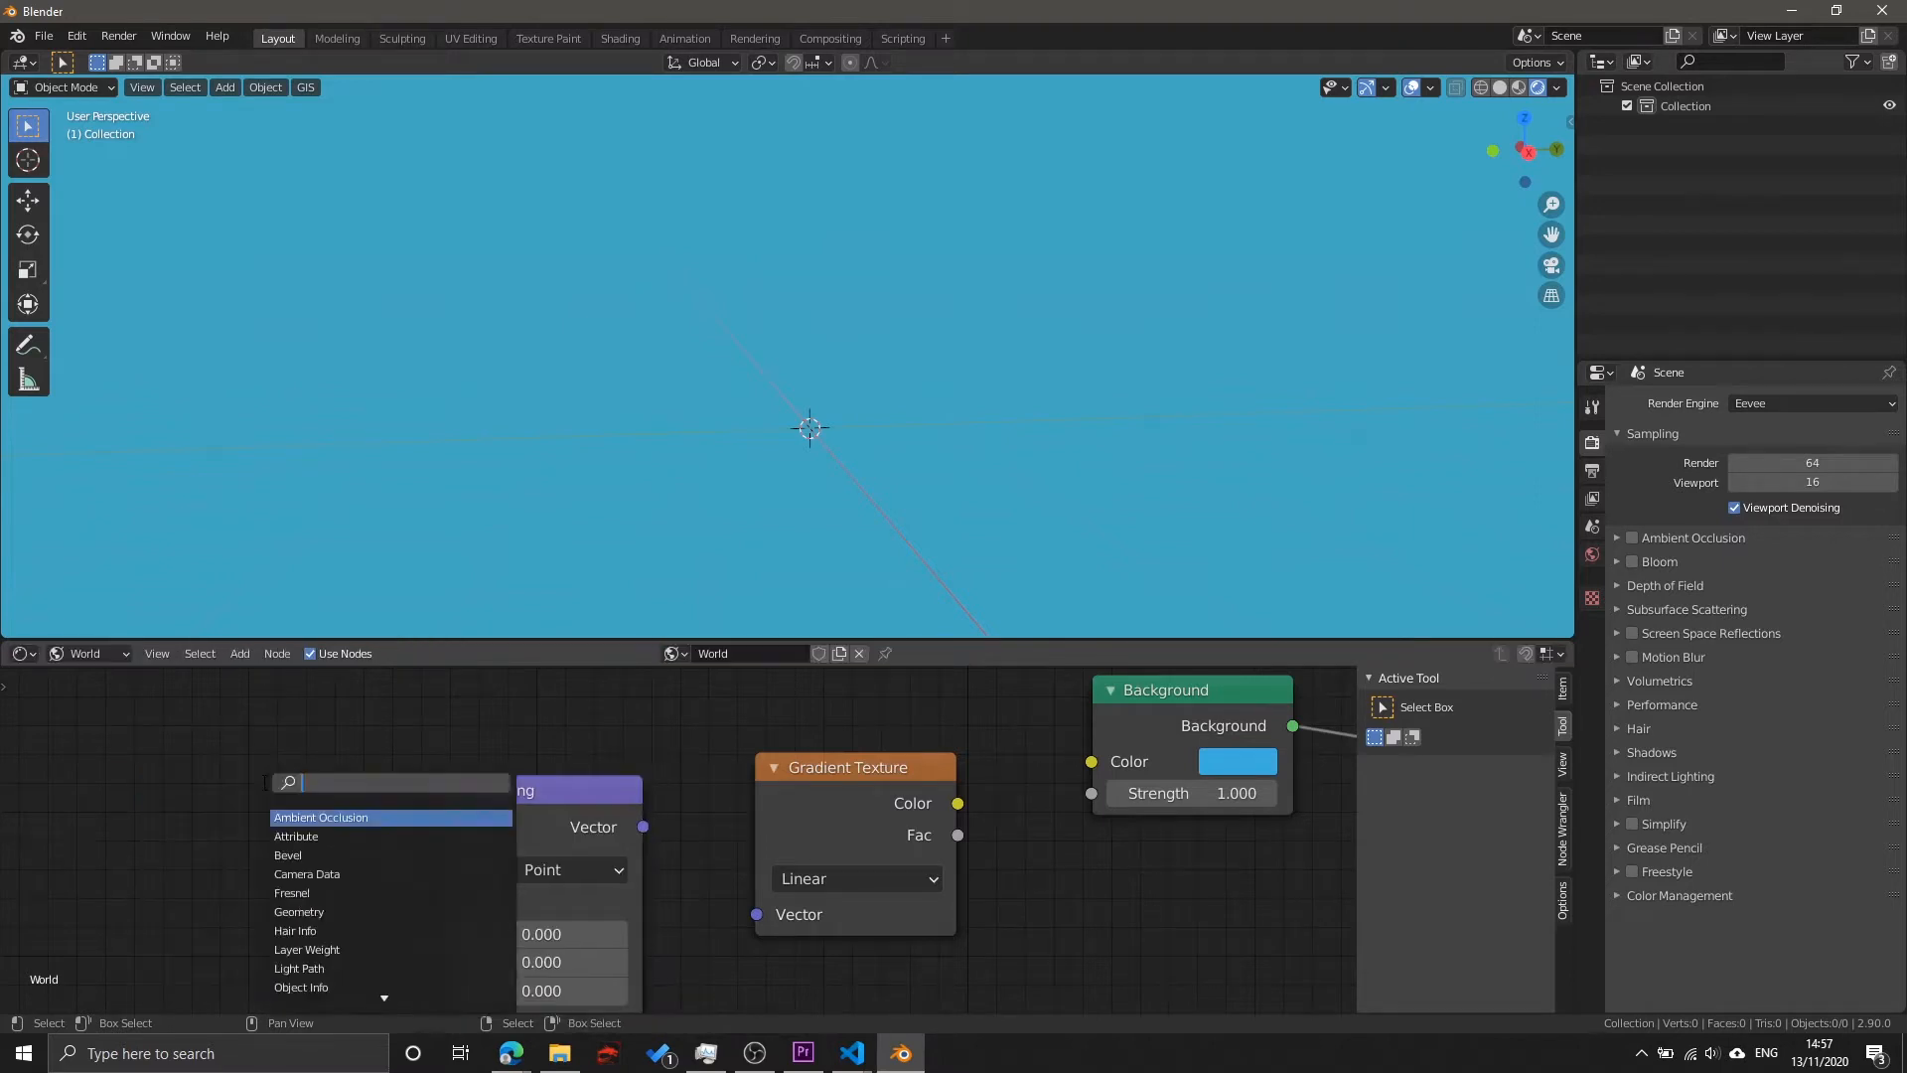
text(texture coord)
key(Return)
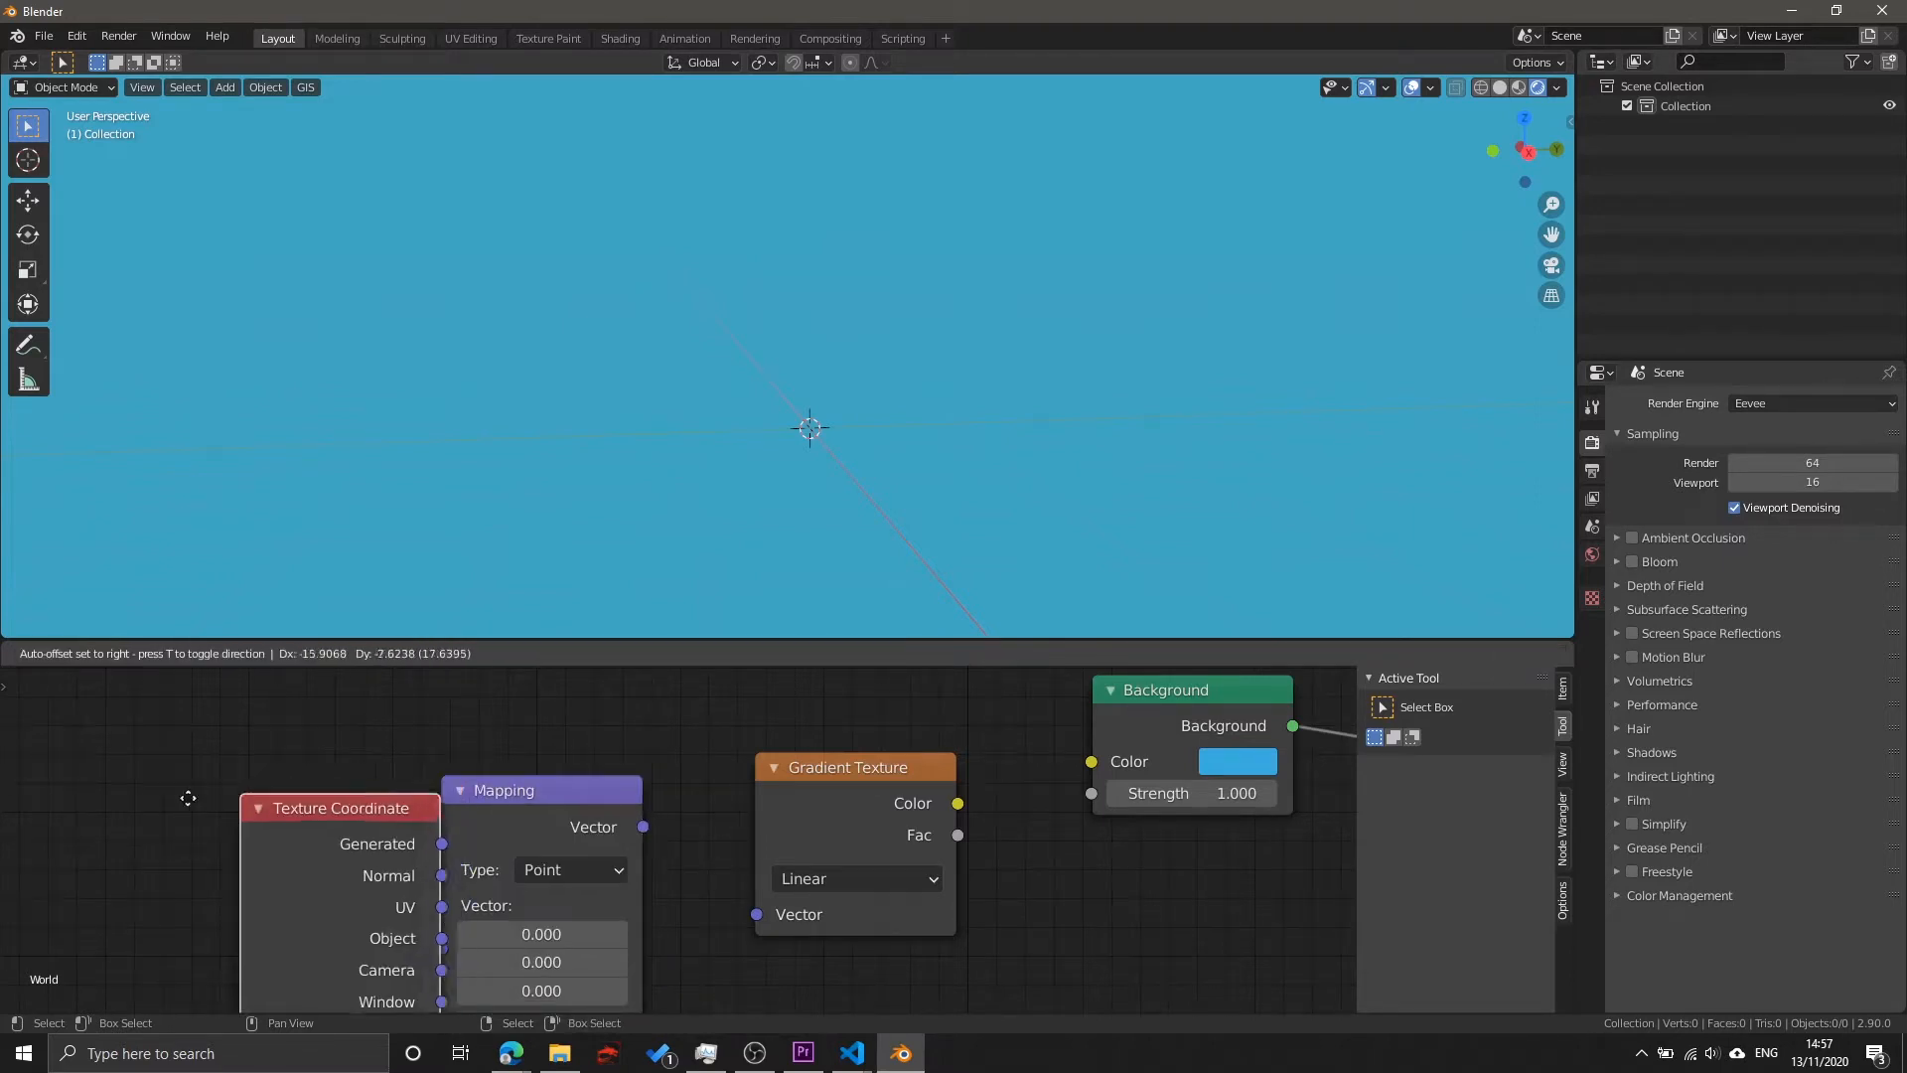
click(119, 755)
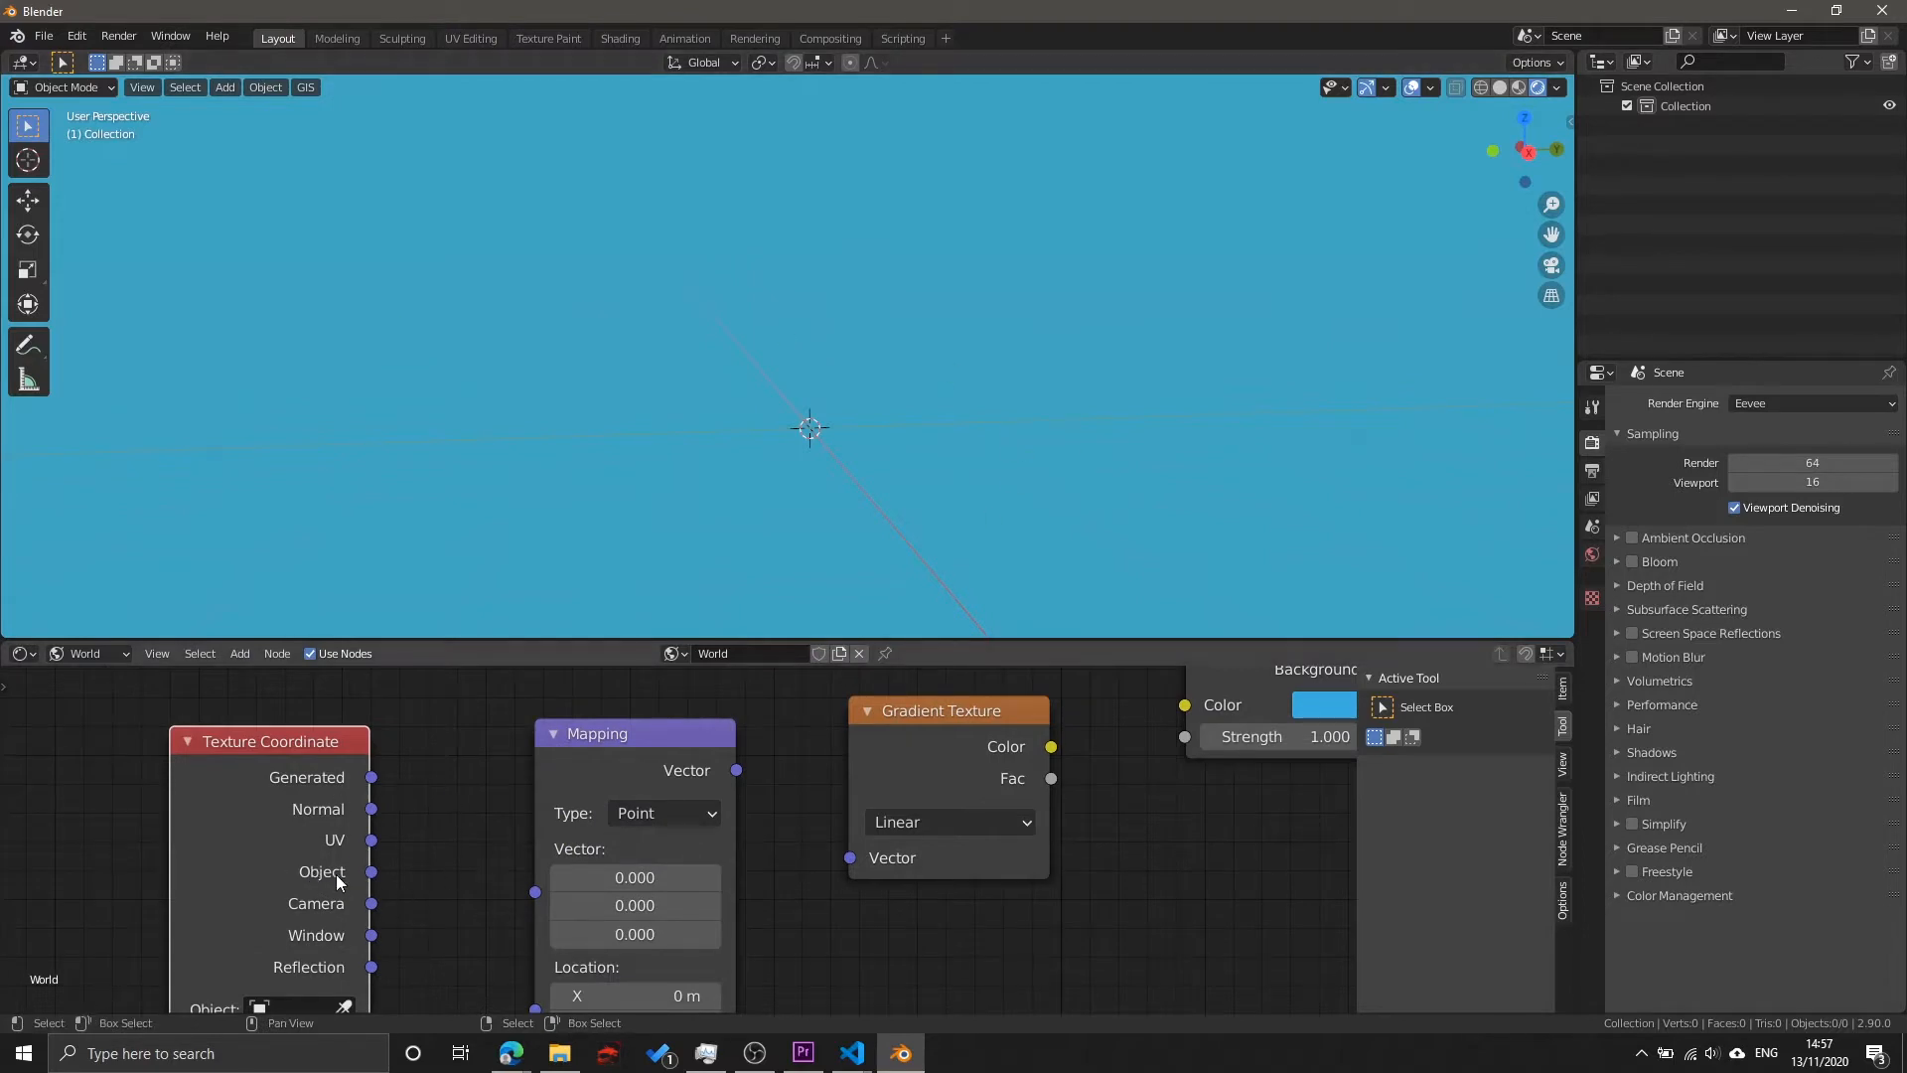
drag(371, 871, 425, 885)
drag(300, 751, 217, 854)
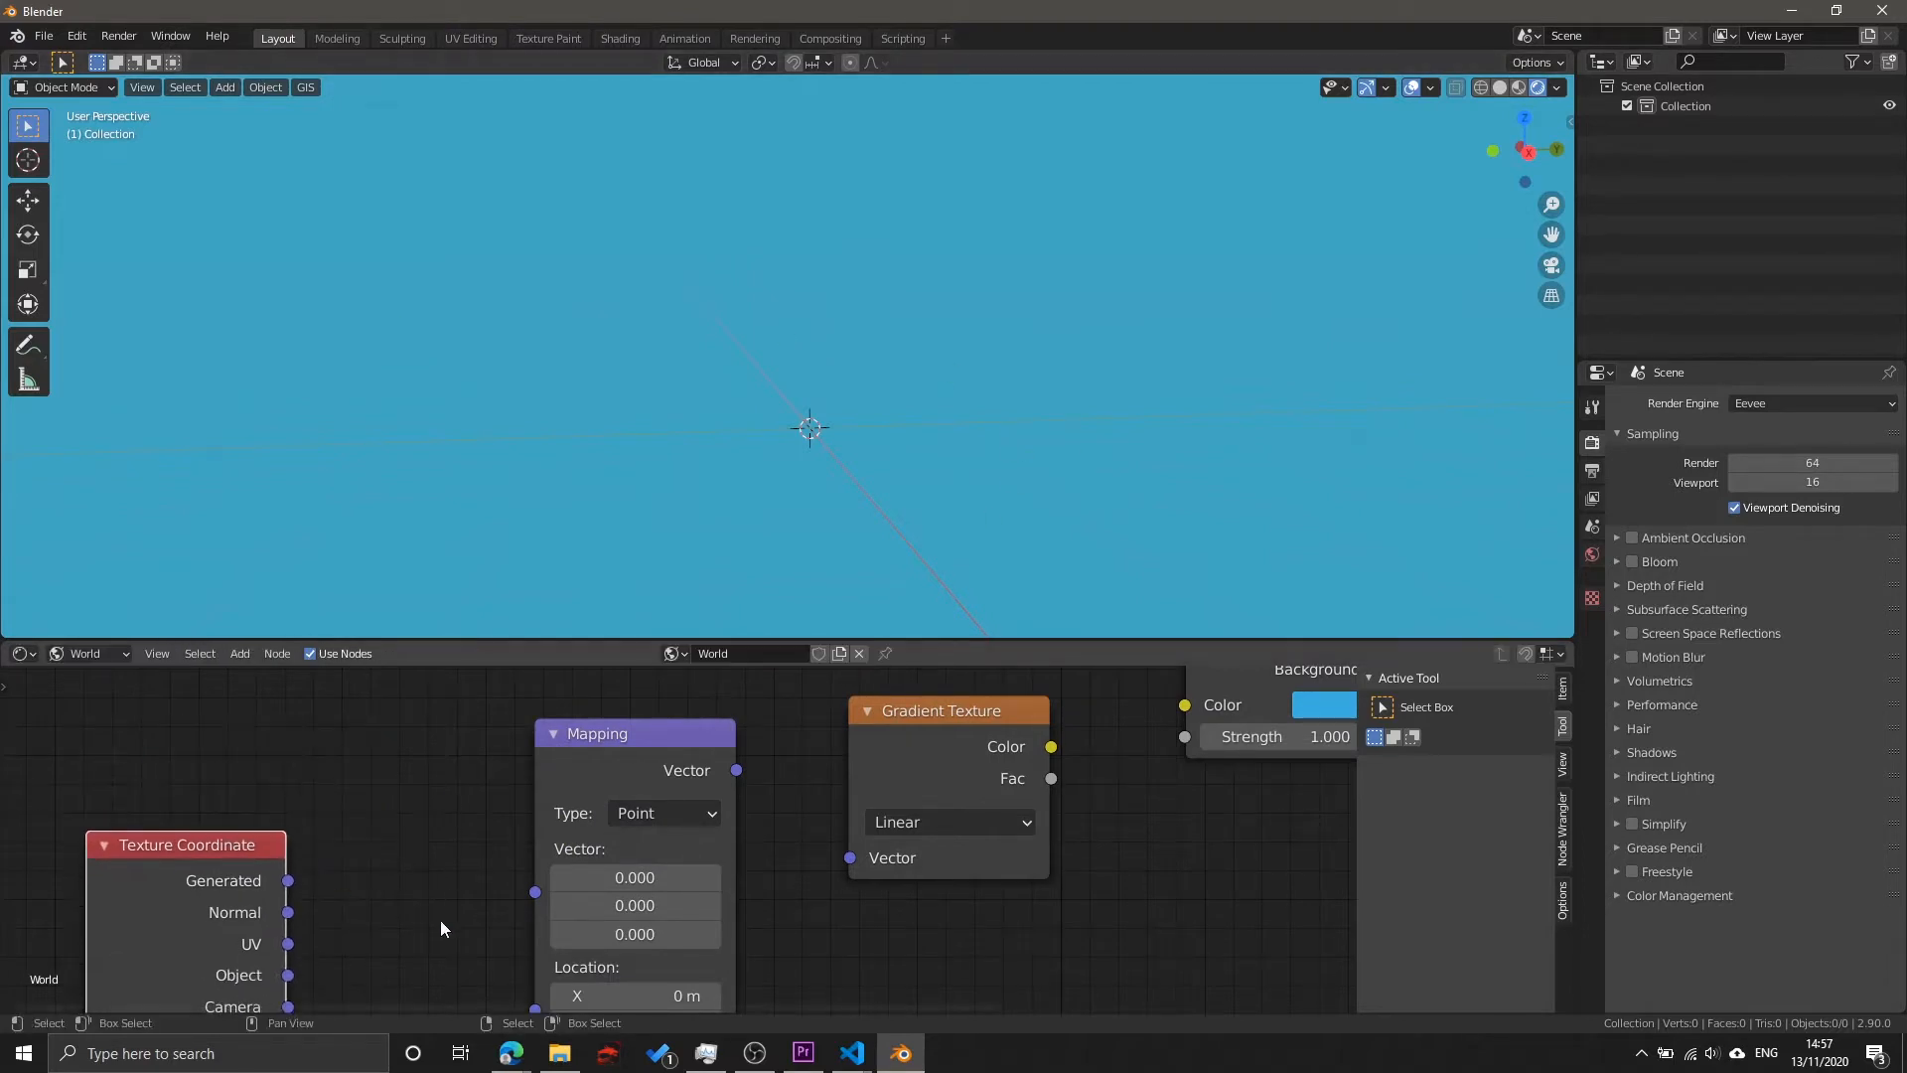
Step: Link the Texture Coordinate's Generated output to the Mapping's Vector input, and the Mapping's Vector output to the Gradient Texture
middle_drag(440, 916, 456, 828)
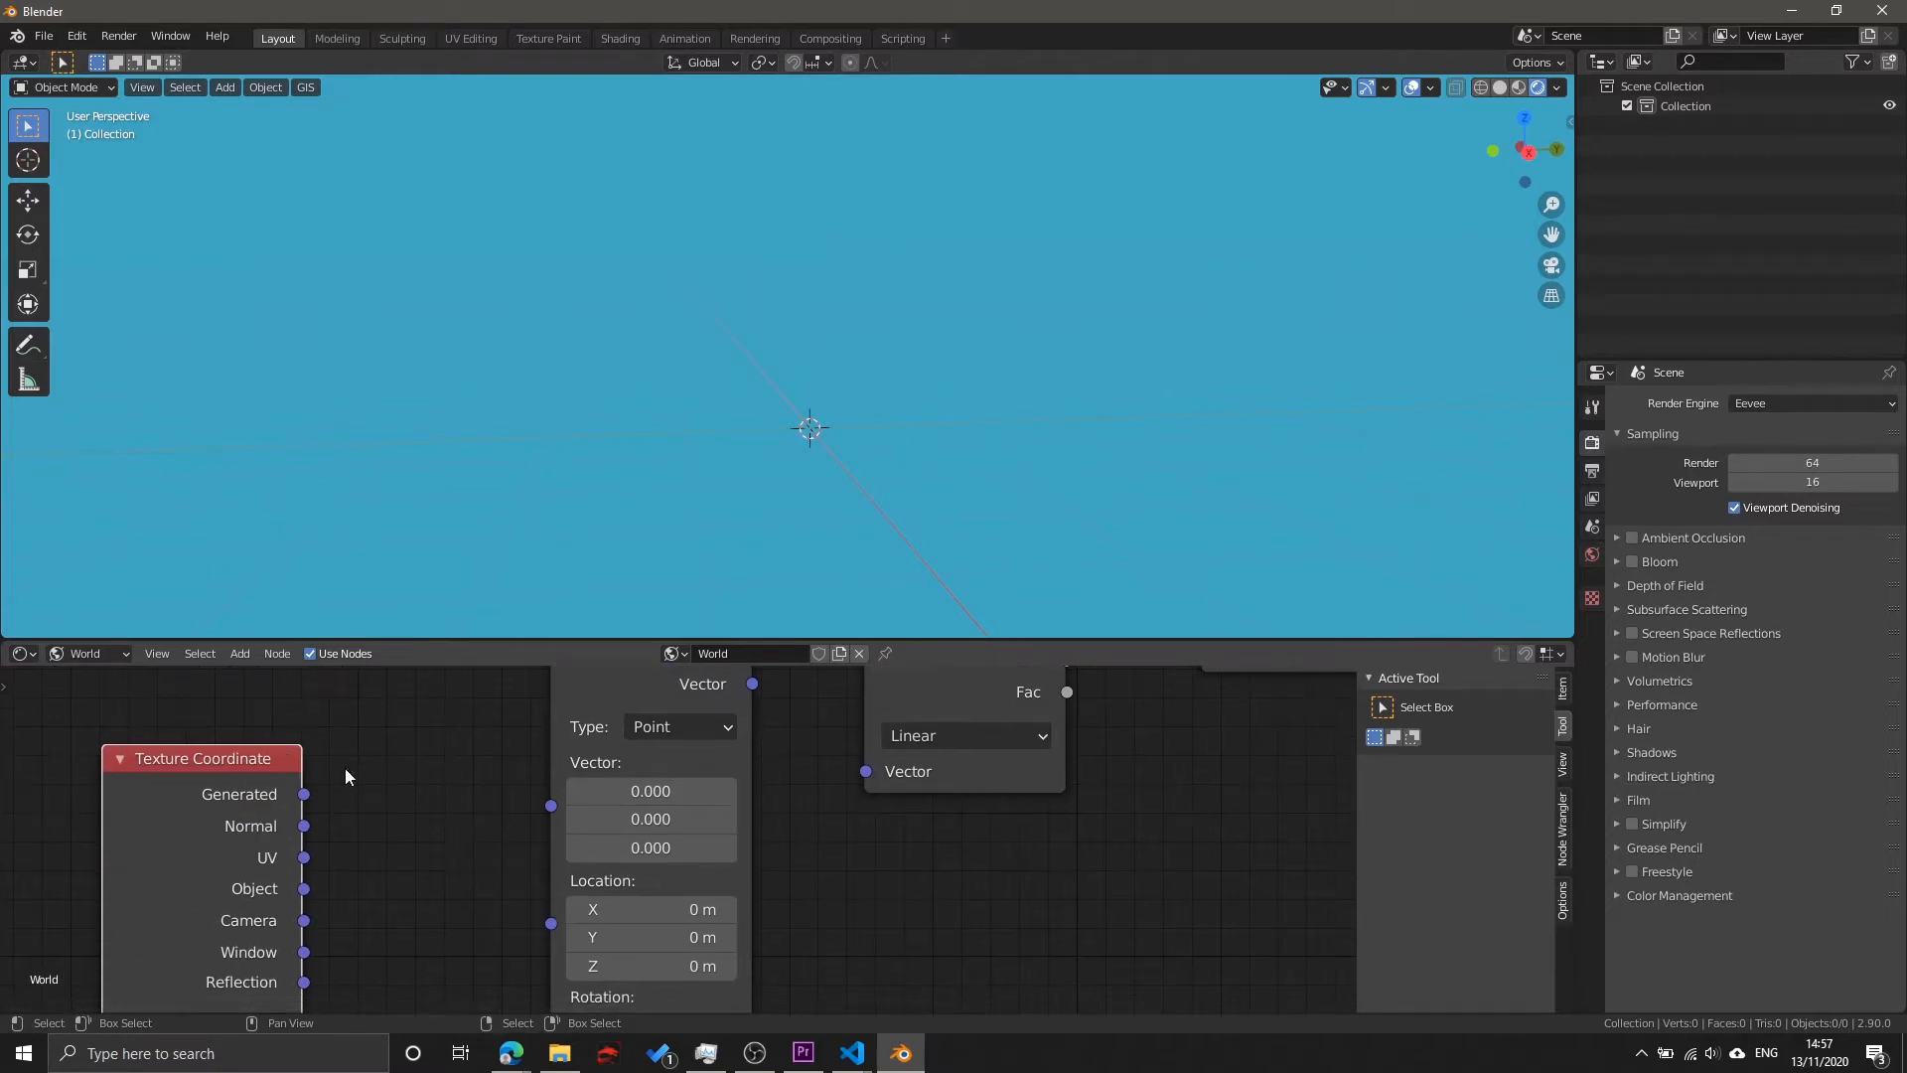
middle_drag(437, 825, 453, 788)
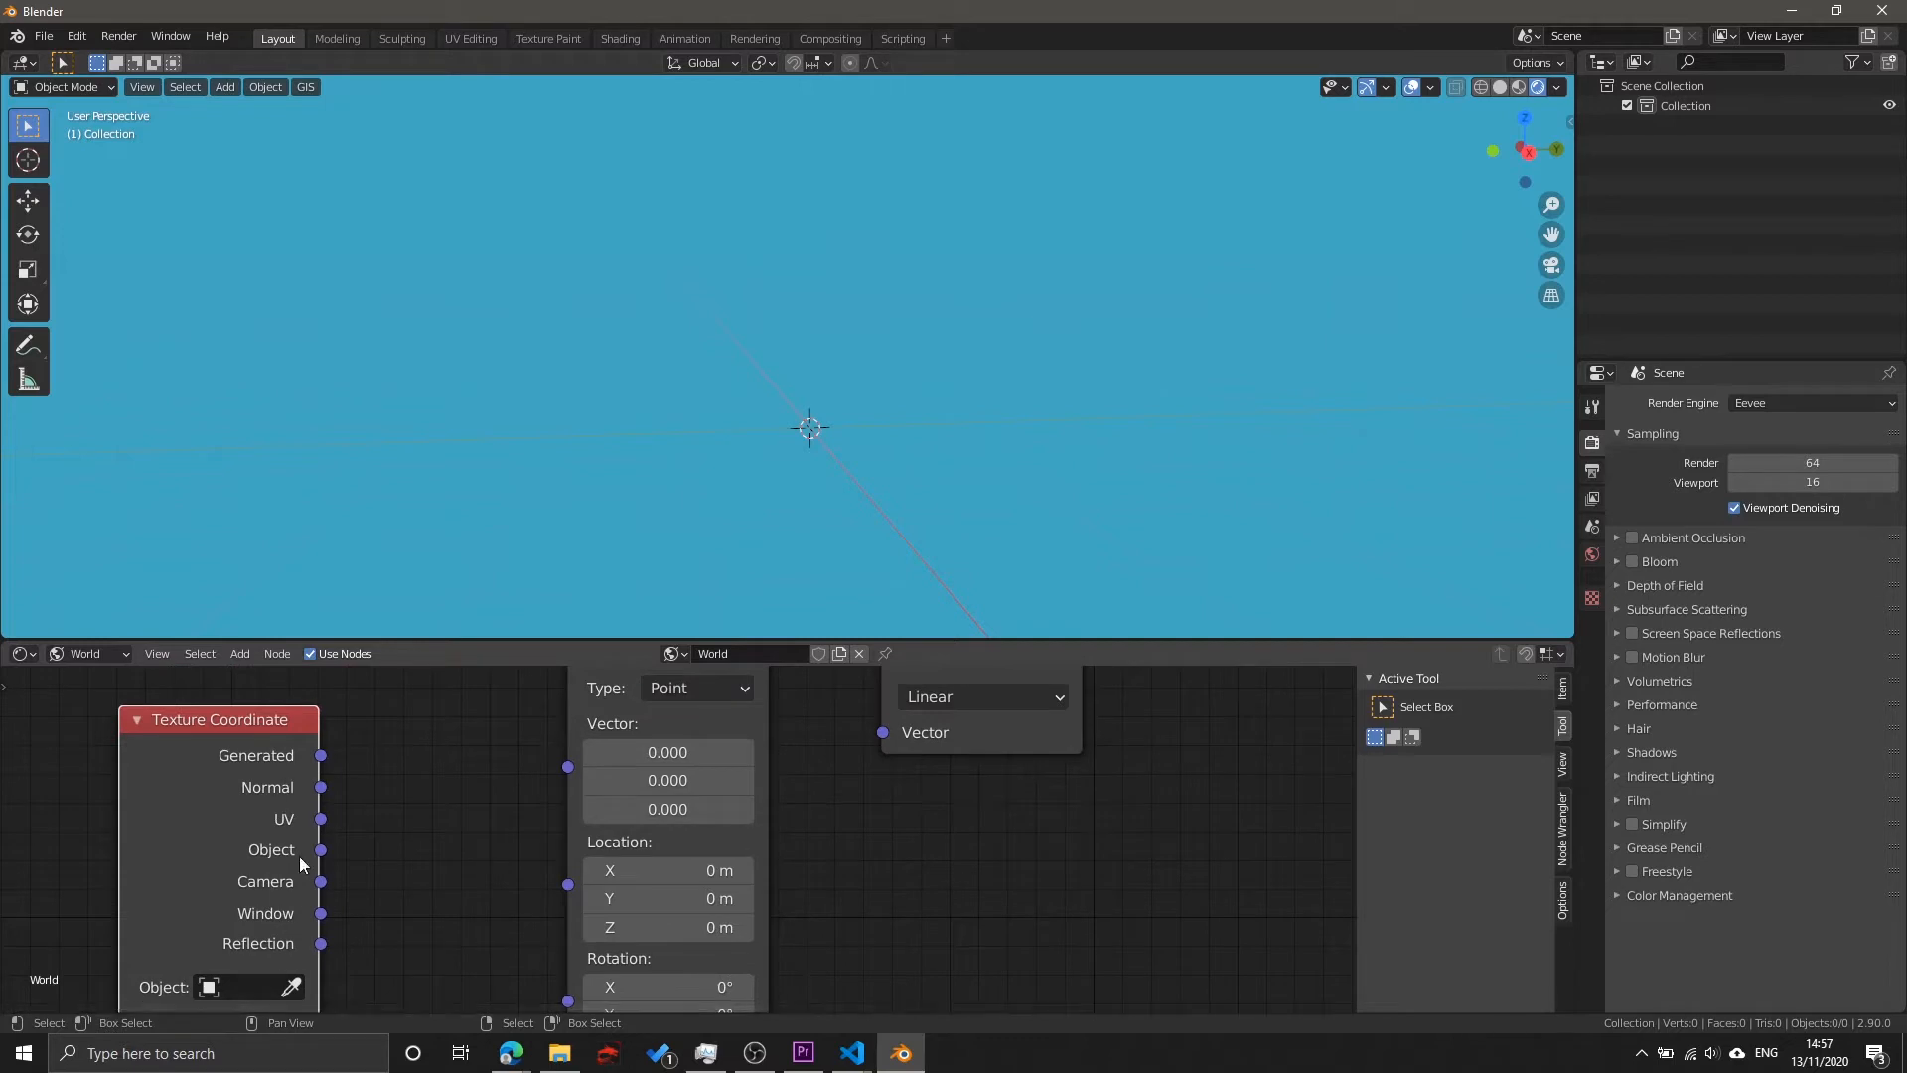
scroll(300, 856, down, 1)
click(626, 753)
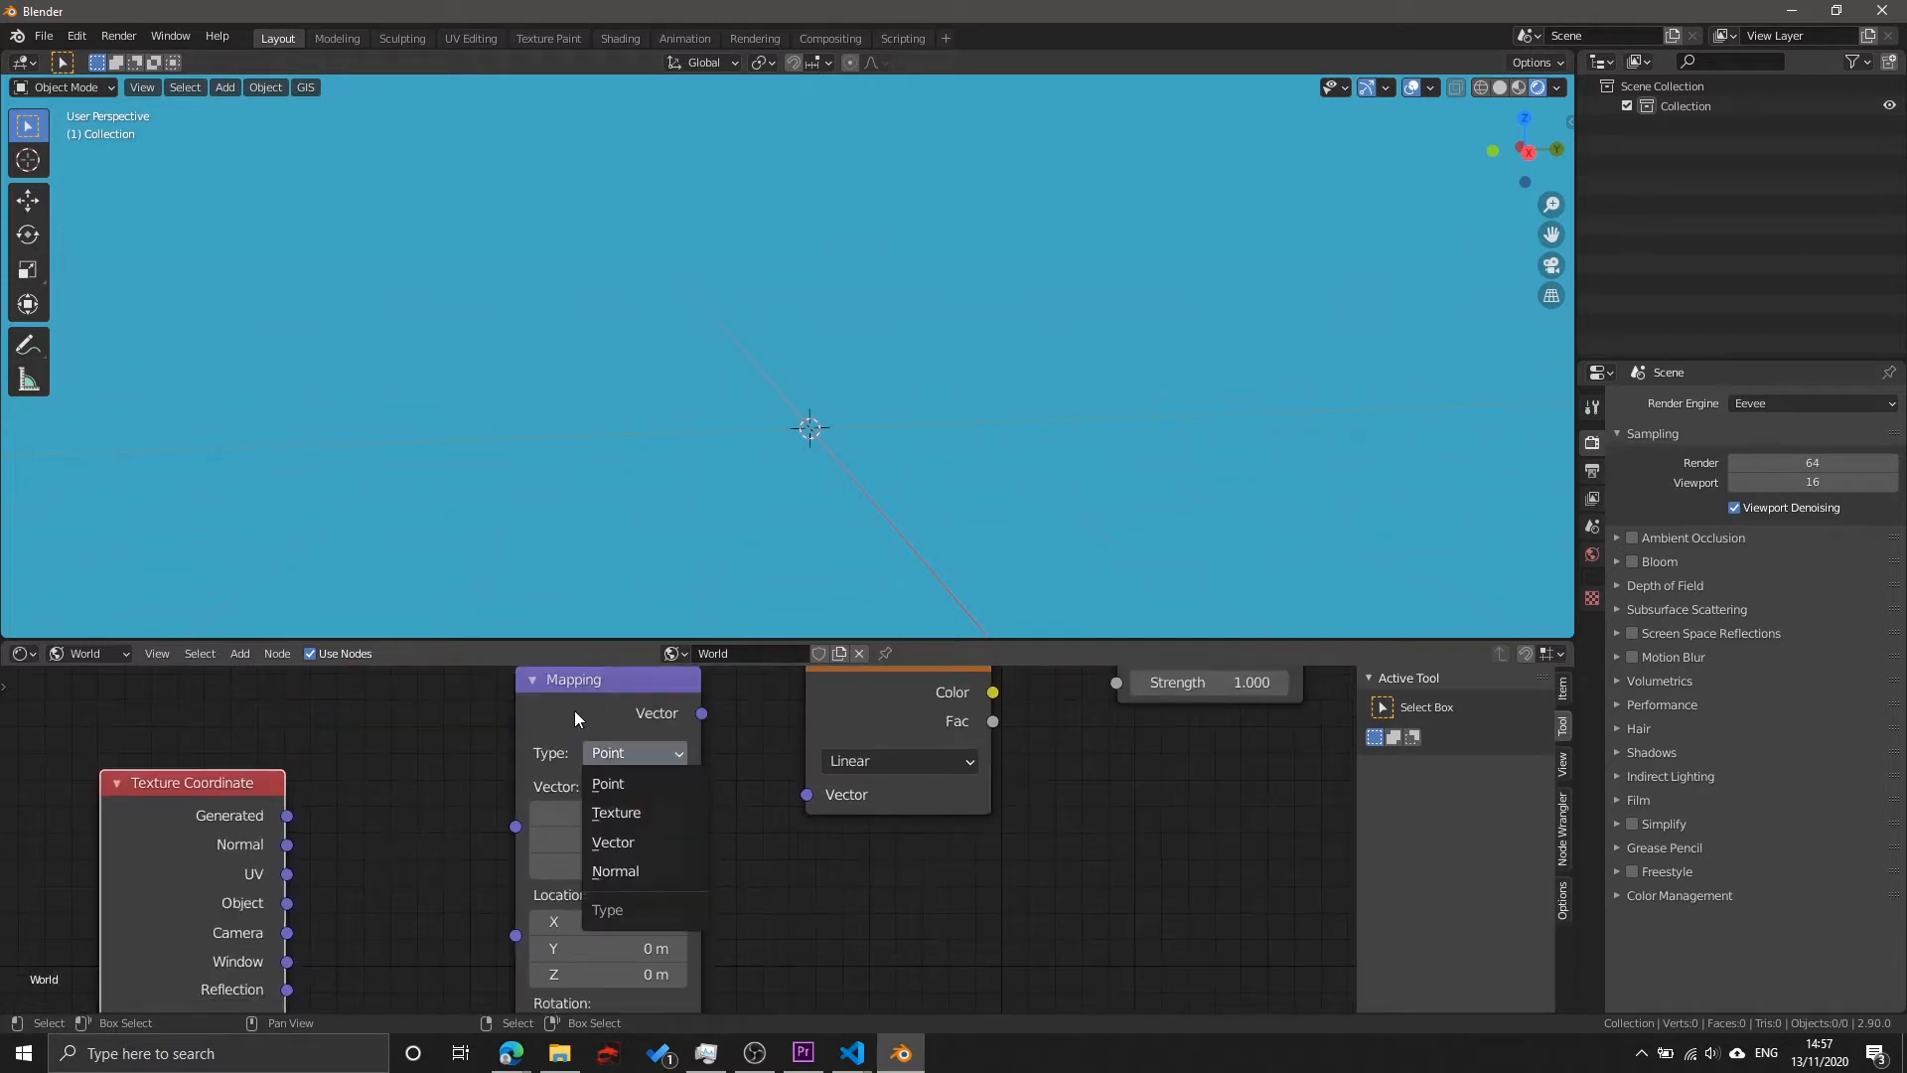
drag(288, 796, 515, 808)
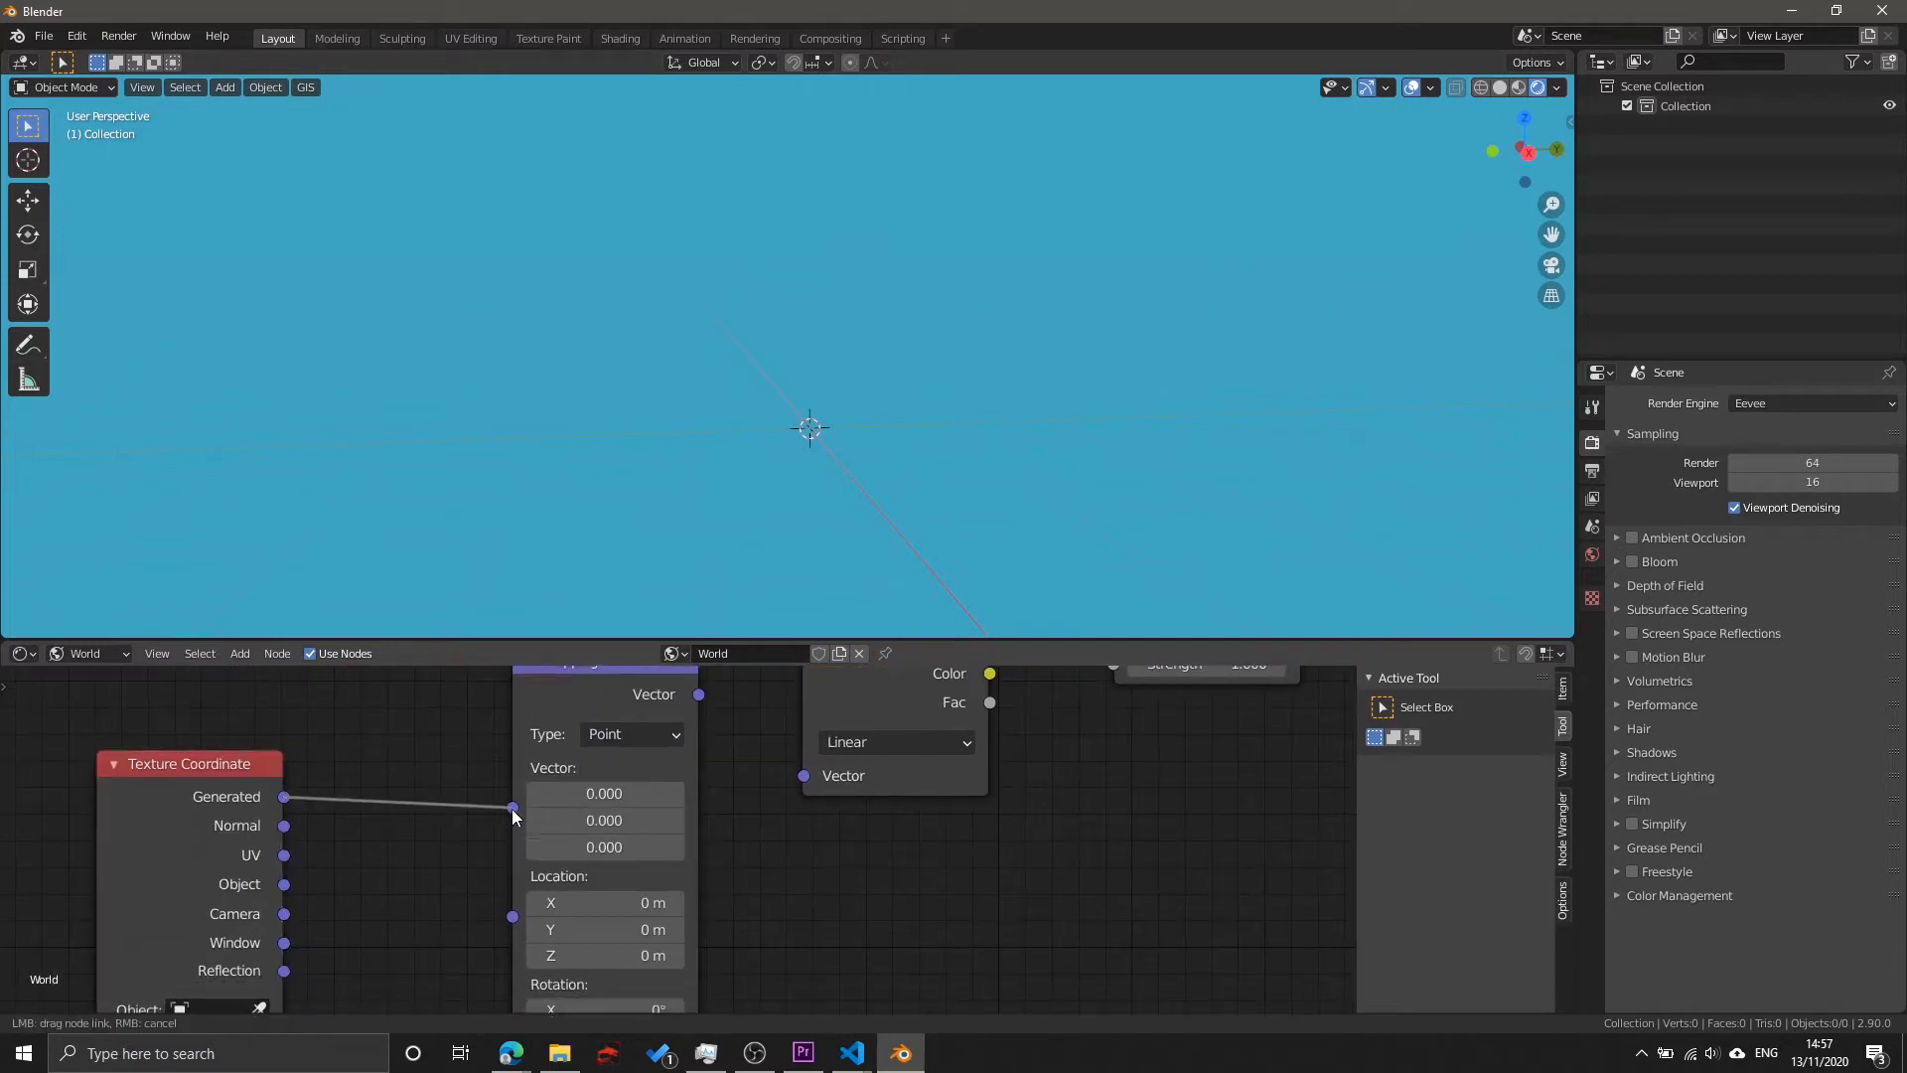
middle_drag(716, 688, 456, 830)
drag(456, 838, 556, 920)
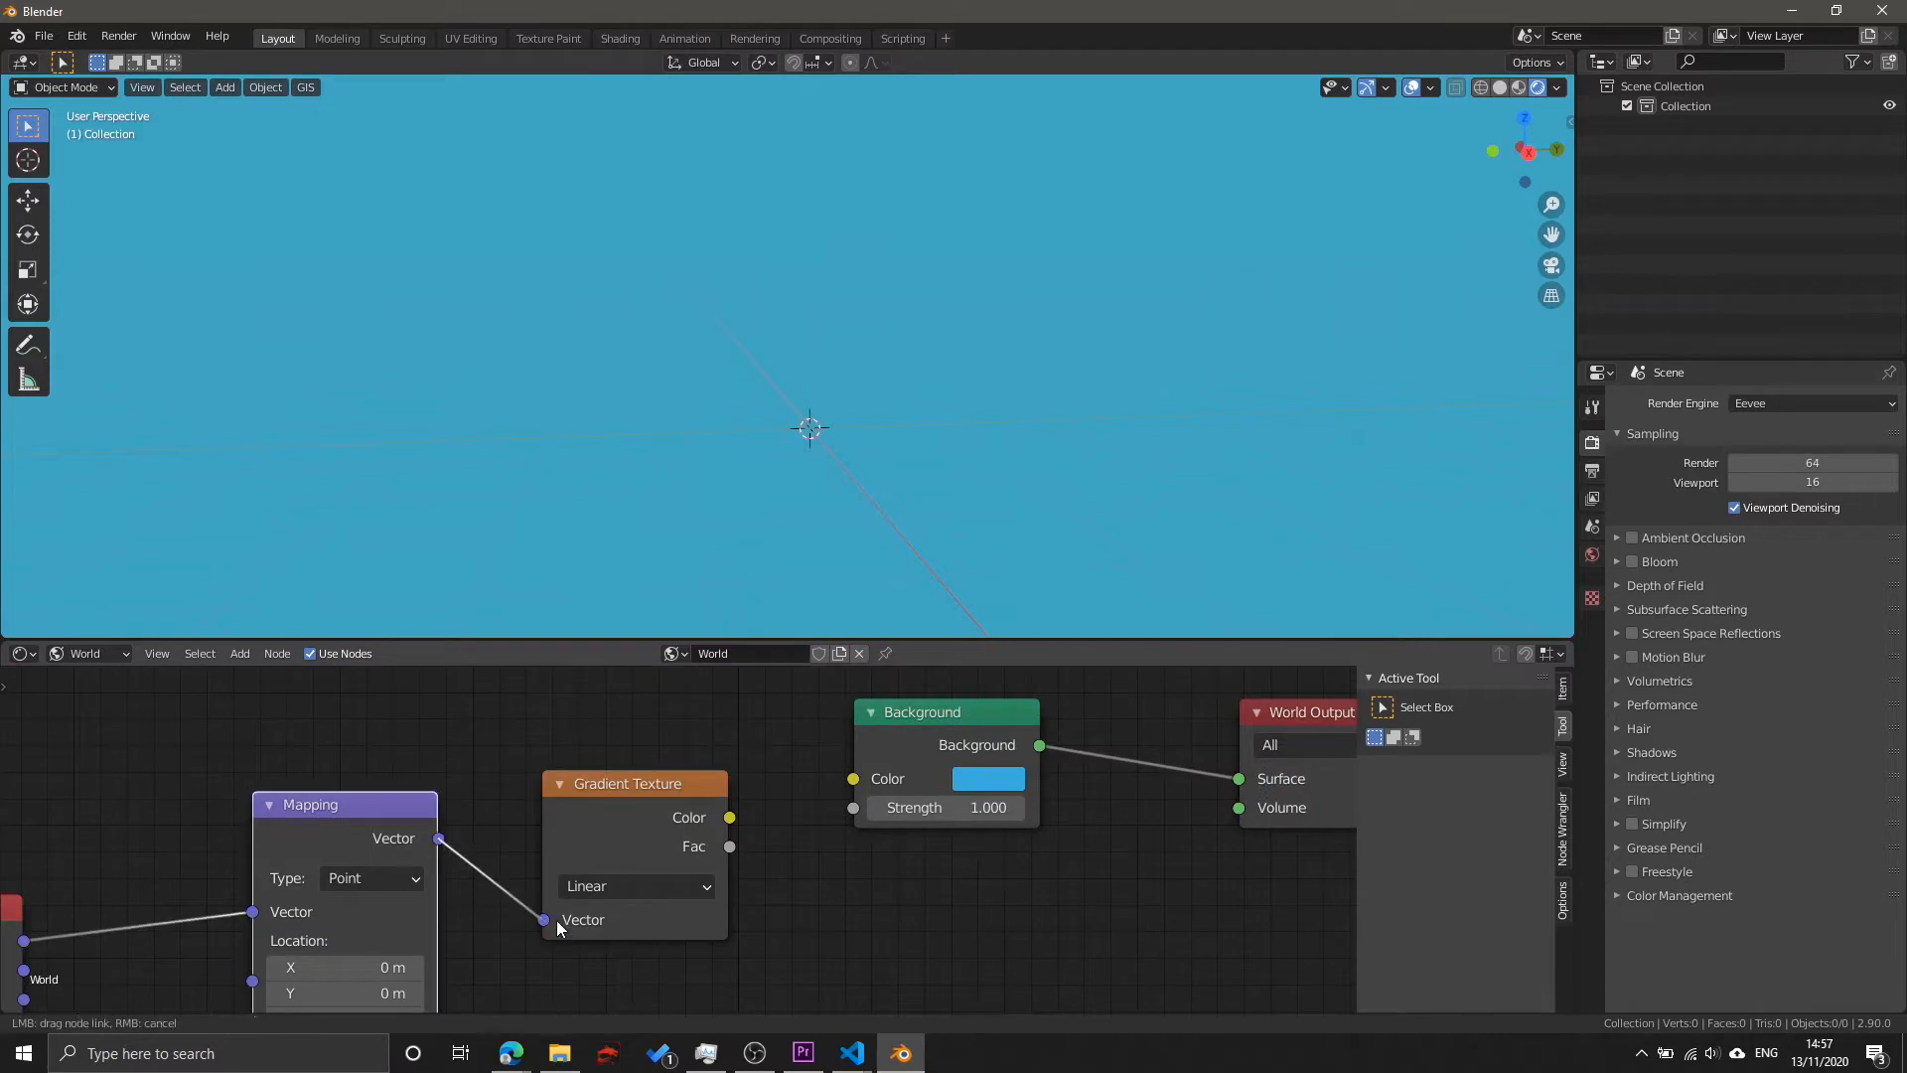
Step: Connect the Gradient Texture's Color to the Background's Color and move the Background and World Output nodes farther along to make room
middle_drag(789, 860, 772, 897)
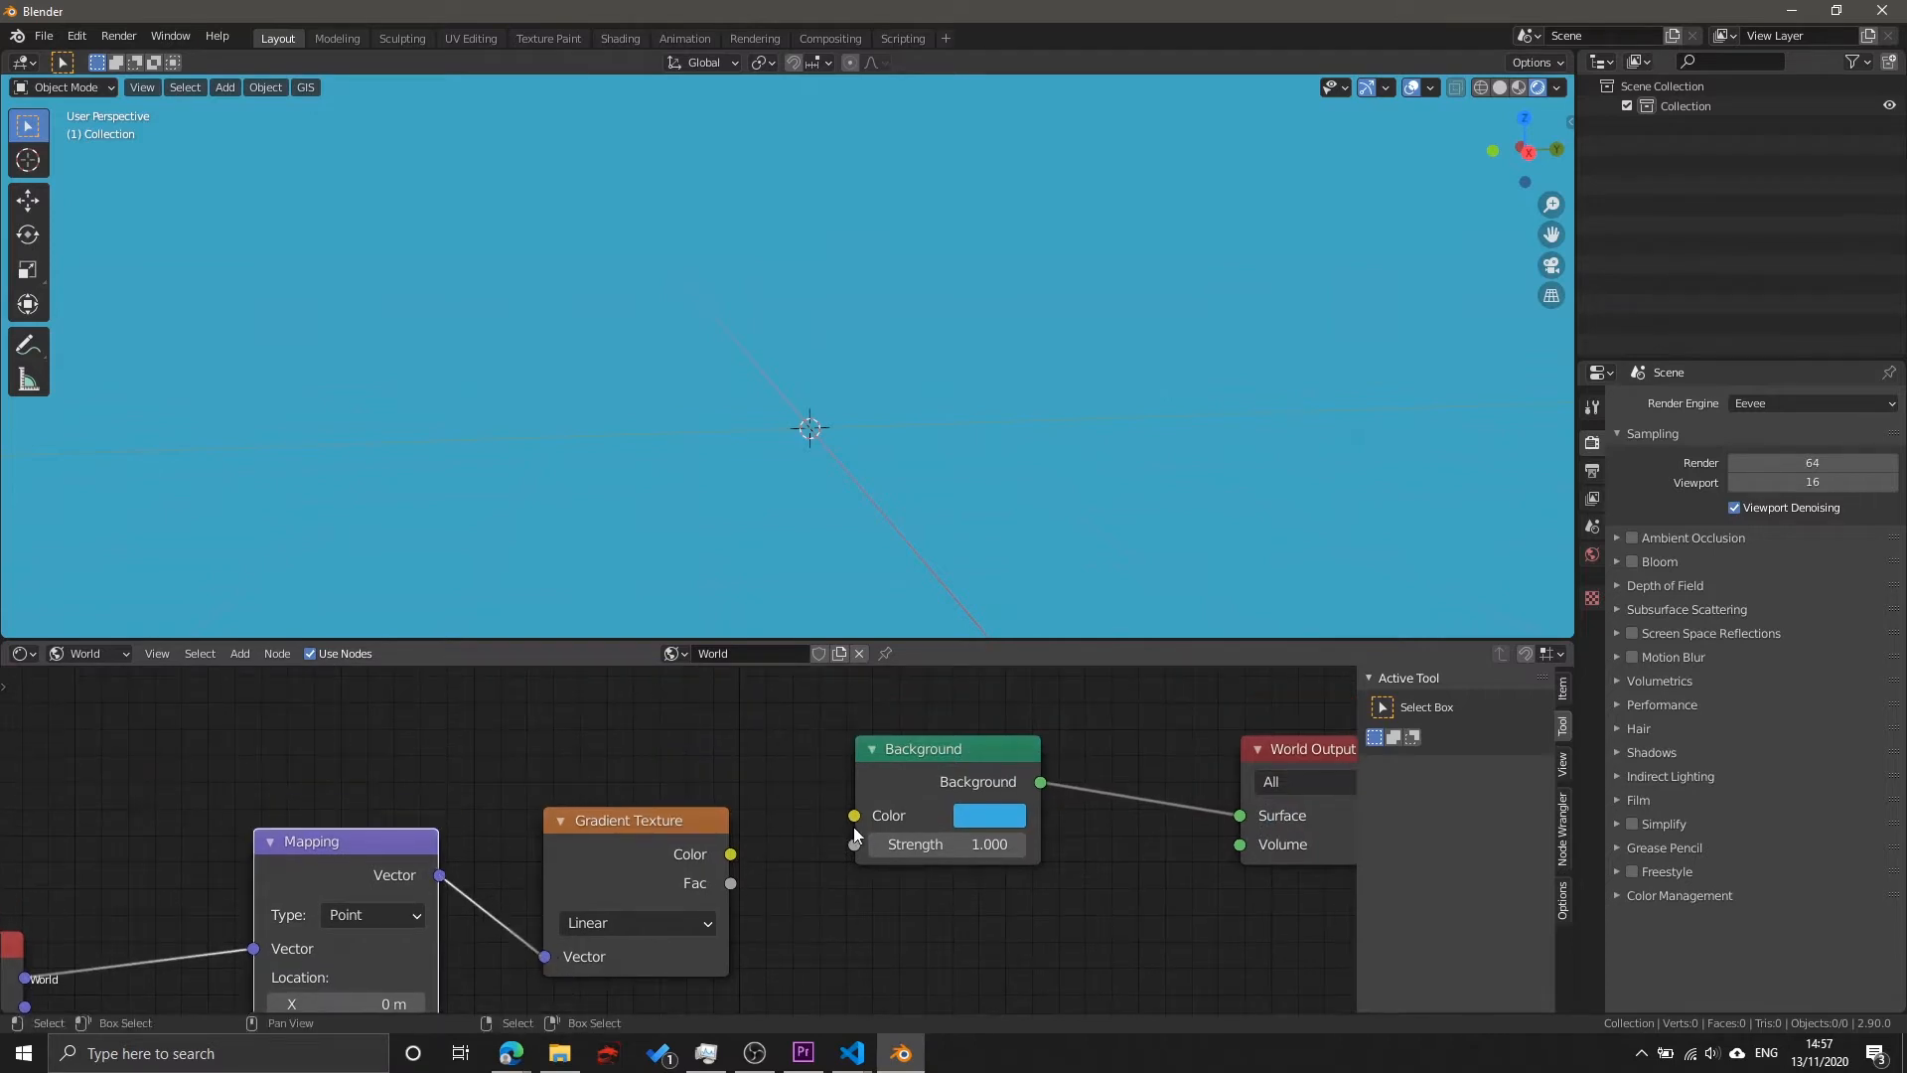
drag(732, 856, 763, 856)
drag(808, 772, 908, 785)
drag(908, 785, 1098, 791)
middle_drag(1213, 780, 1016, 773)
drag(1075, 754, 1143, 751)
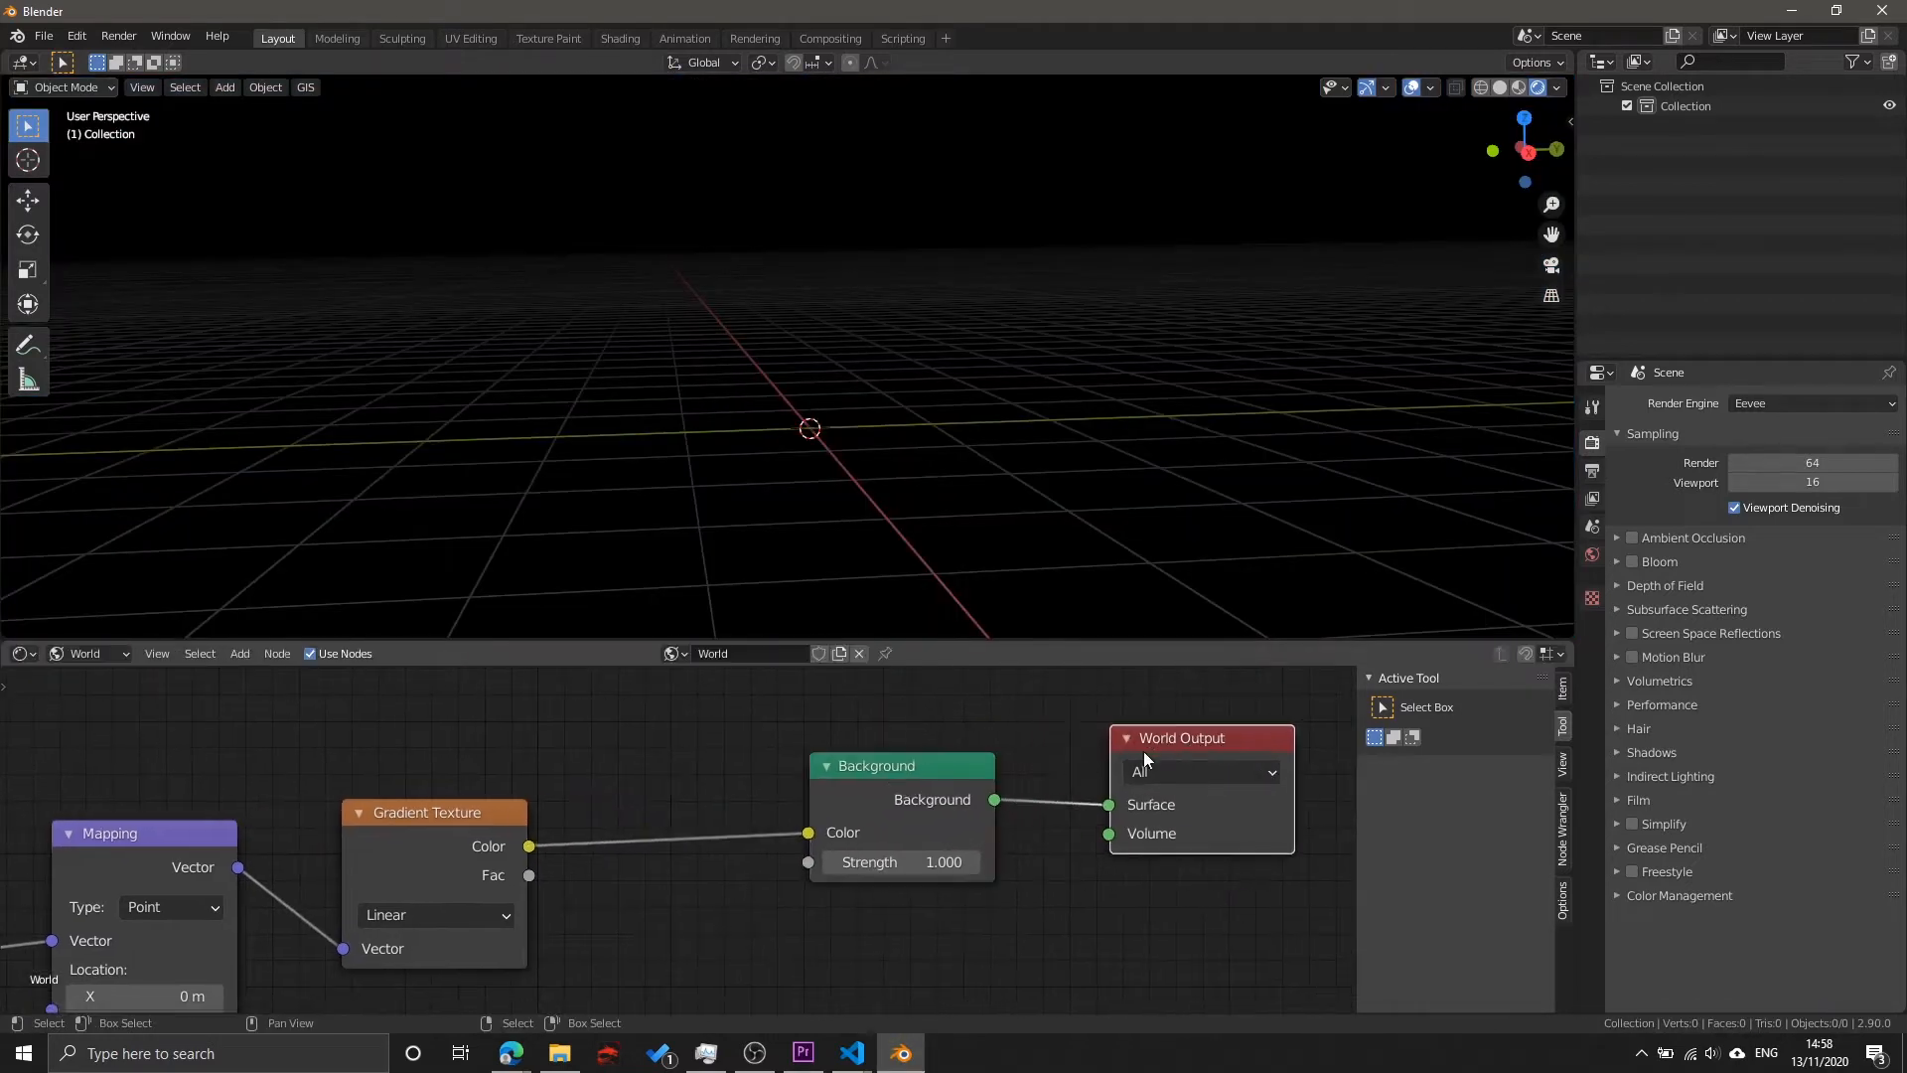
drag(916, 773, 965, 772)
Step: Insert a ColorRamp node on the link between the Gradient Texture and Background nodes
key(shift+a)
click(717, 786)
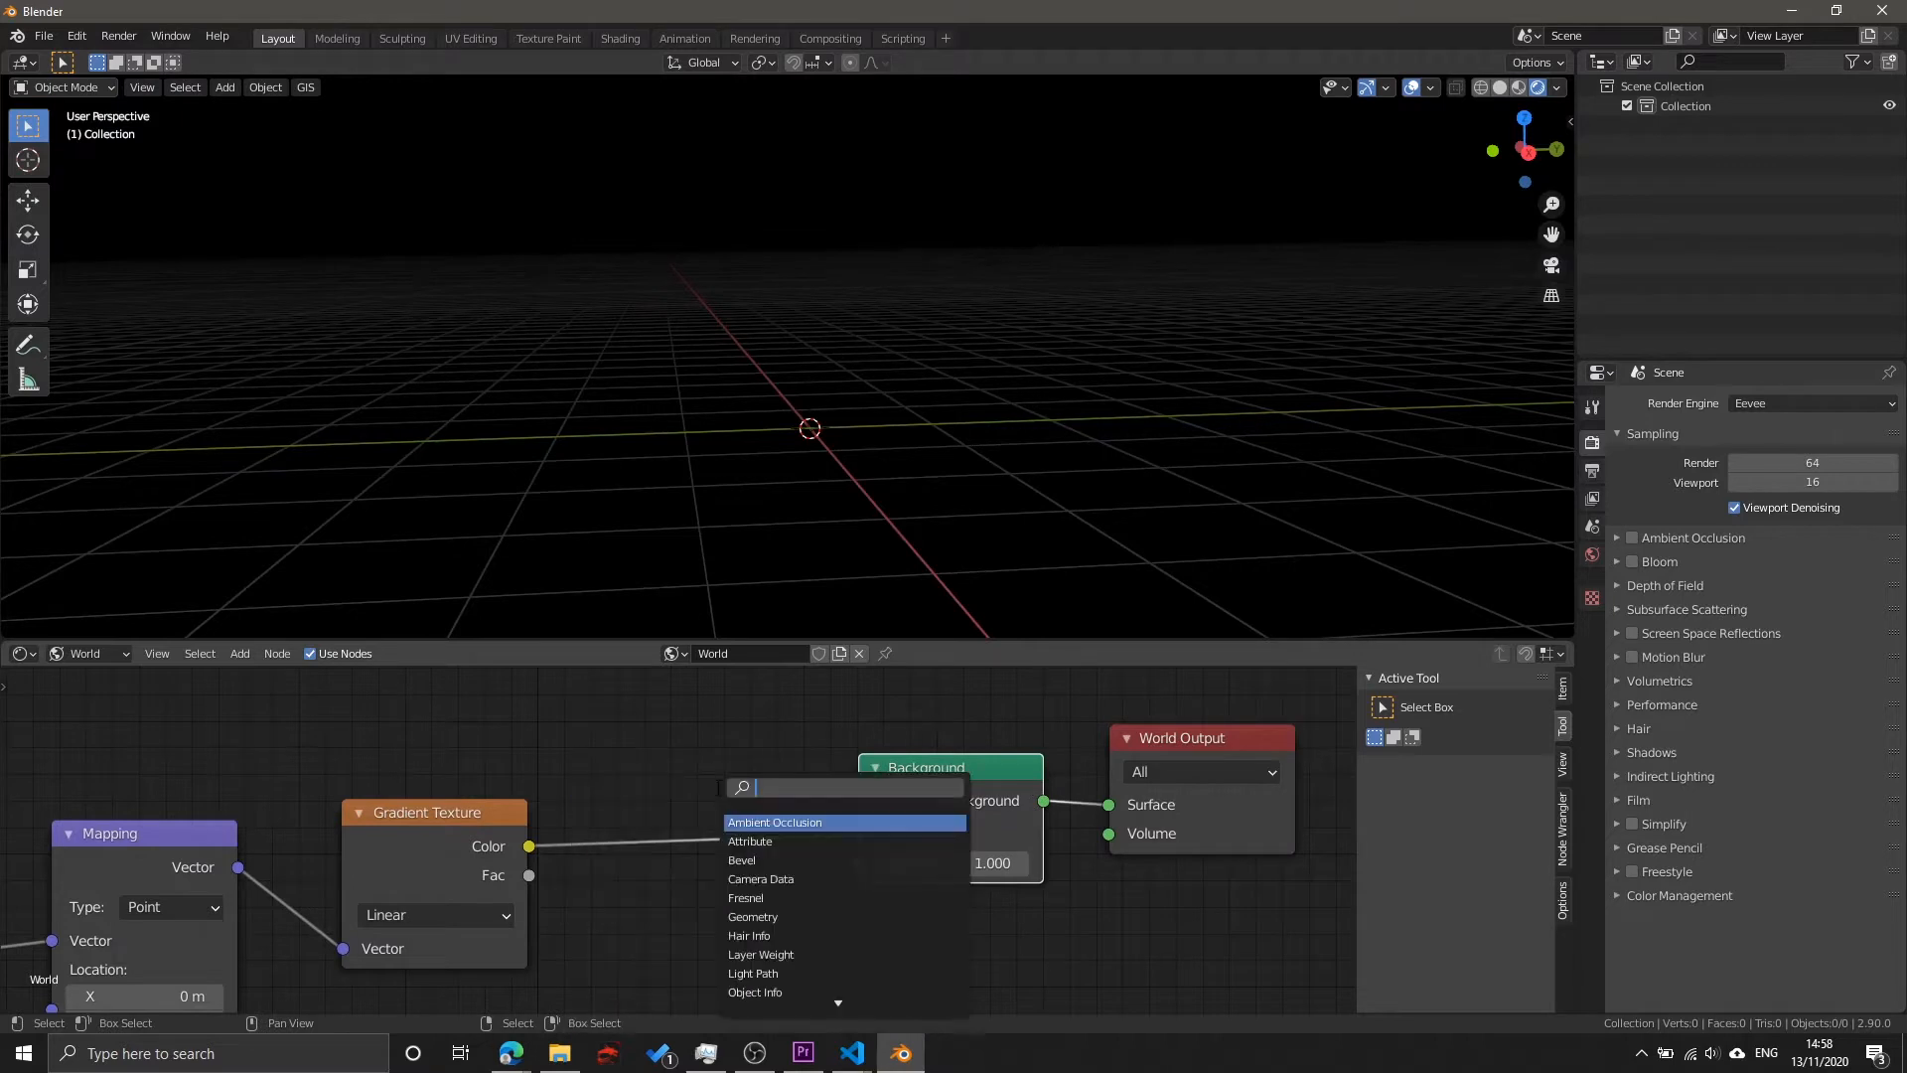
text(ramp)
key(Return)
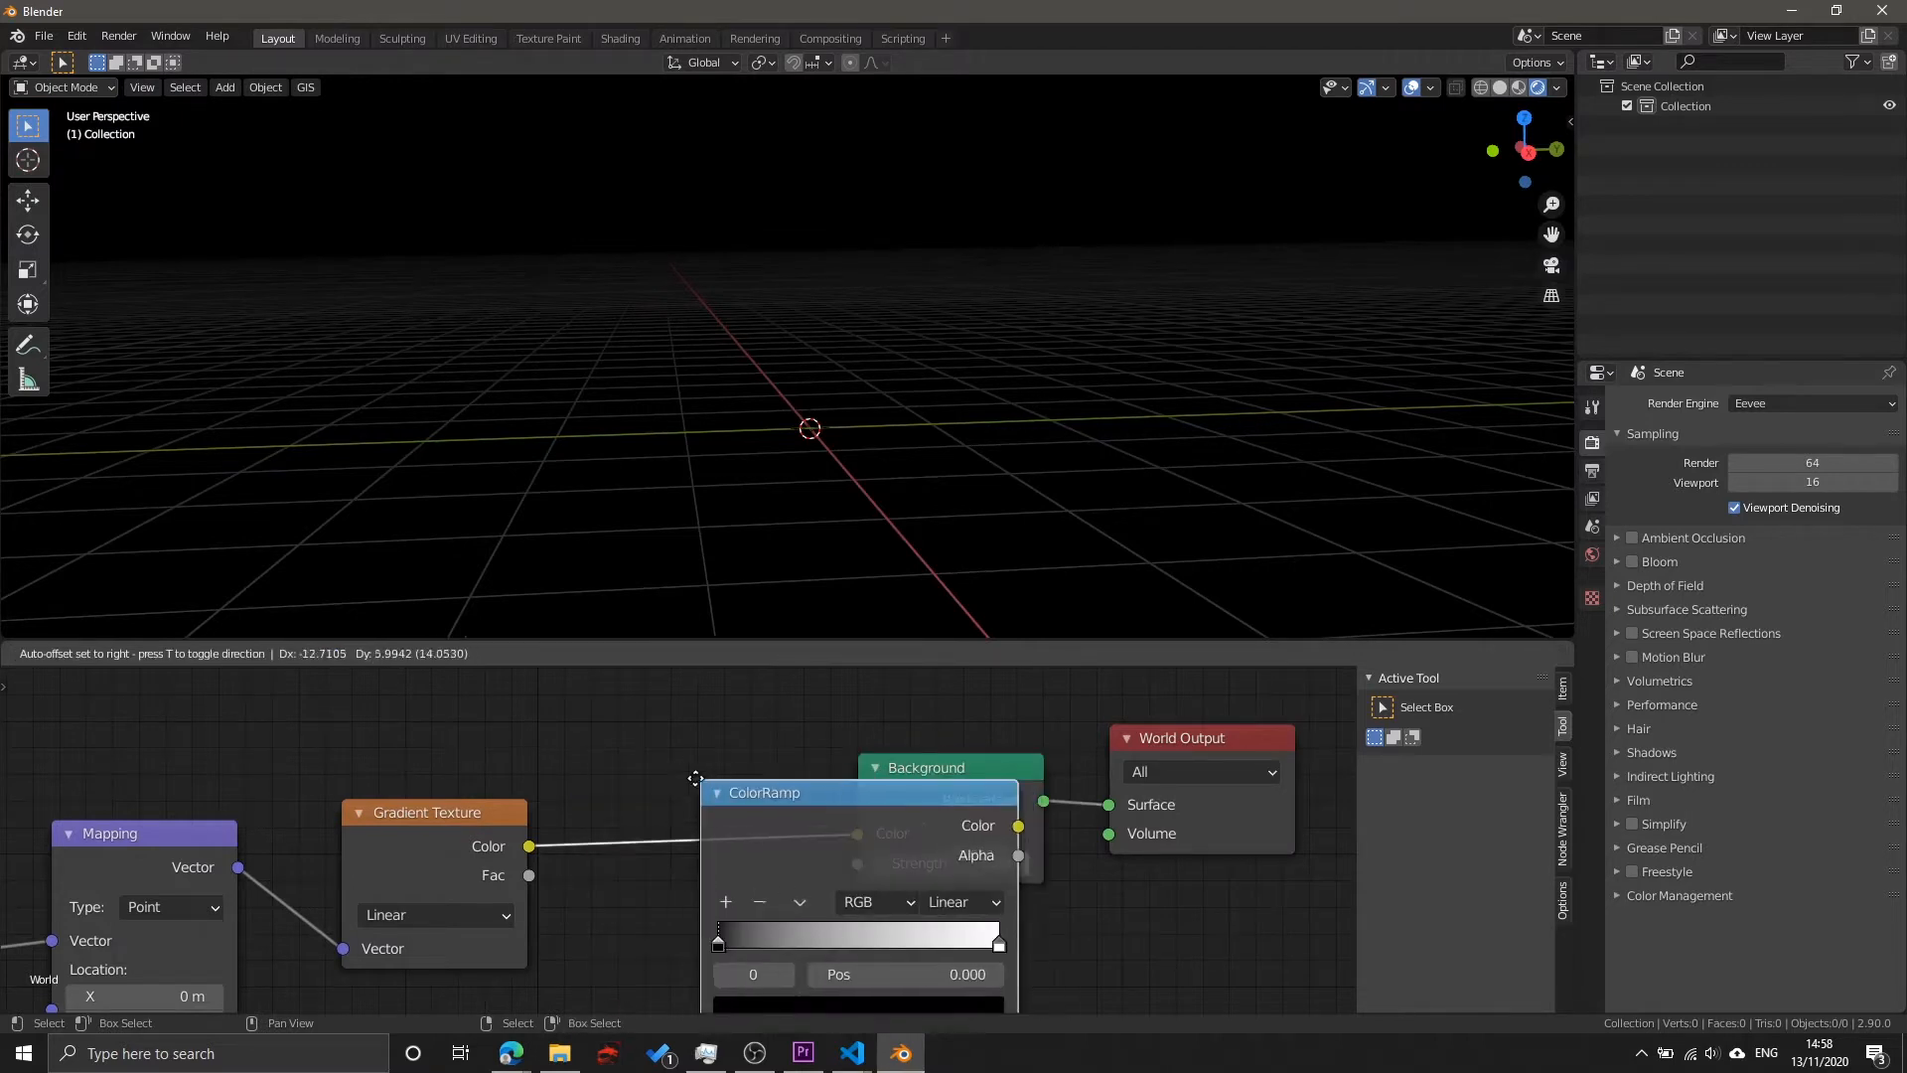
click(736, 825)
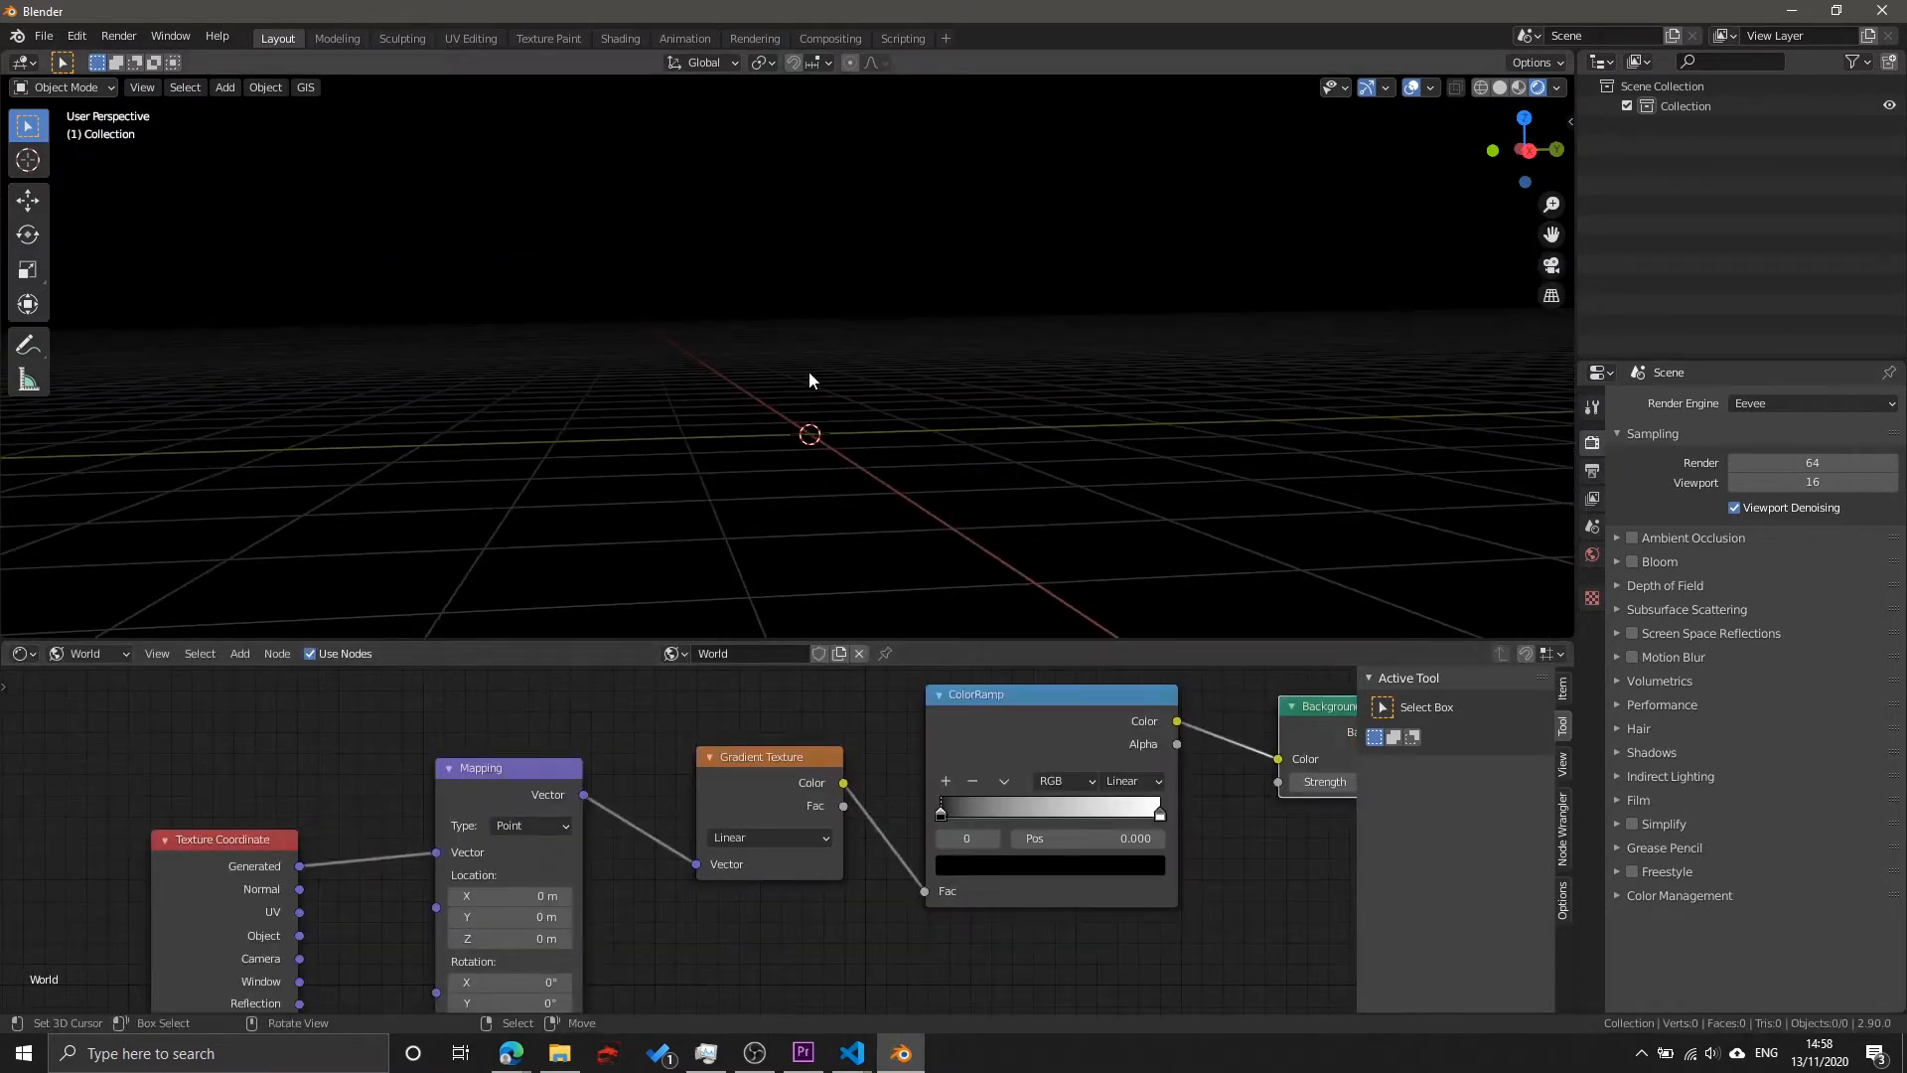
Step: Move the Texture Coordinate node slightly up and closer to the Mapping node
middle_drag(328, 802, 394, 762)
scroll(374, 851, up, 4)
middle_drag(374, 832, 641, 820)
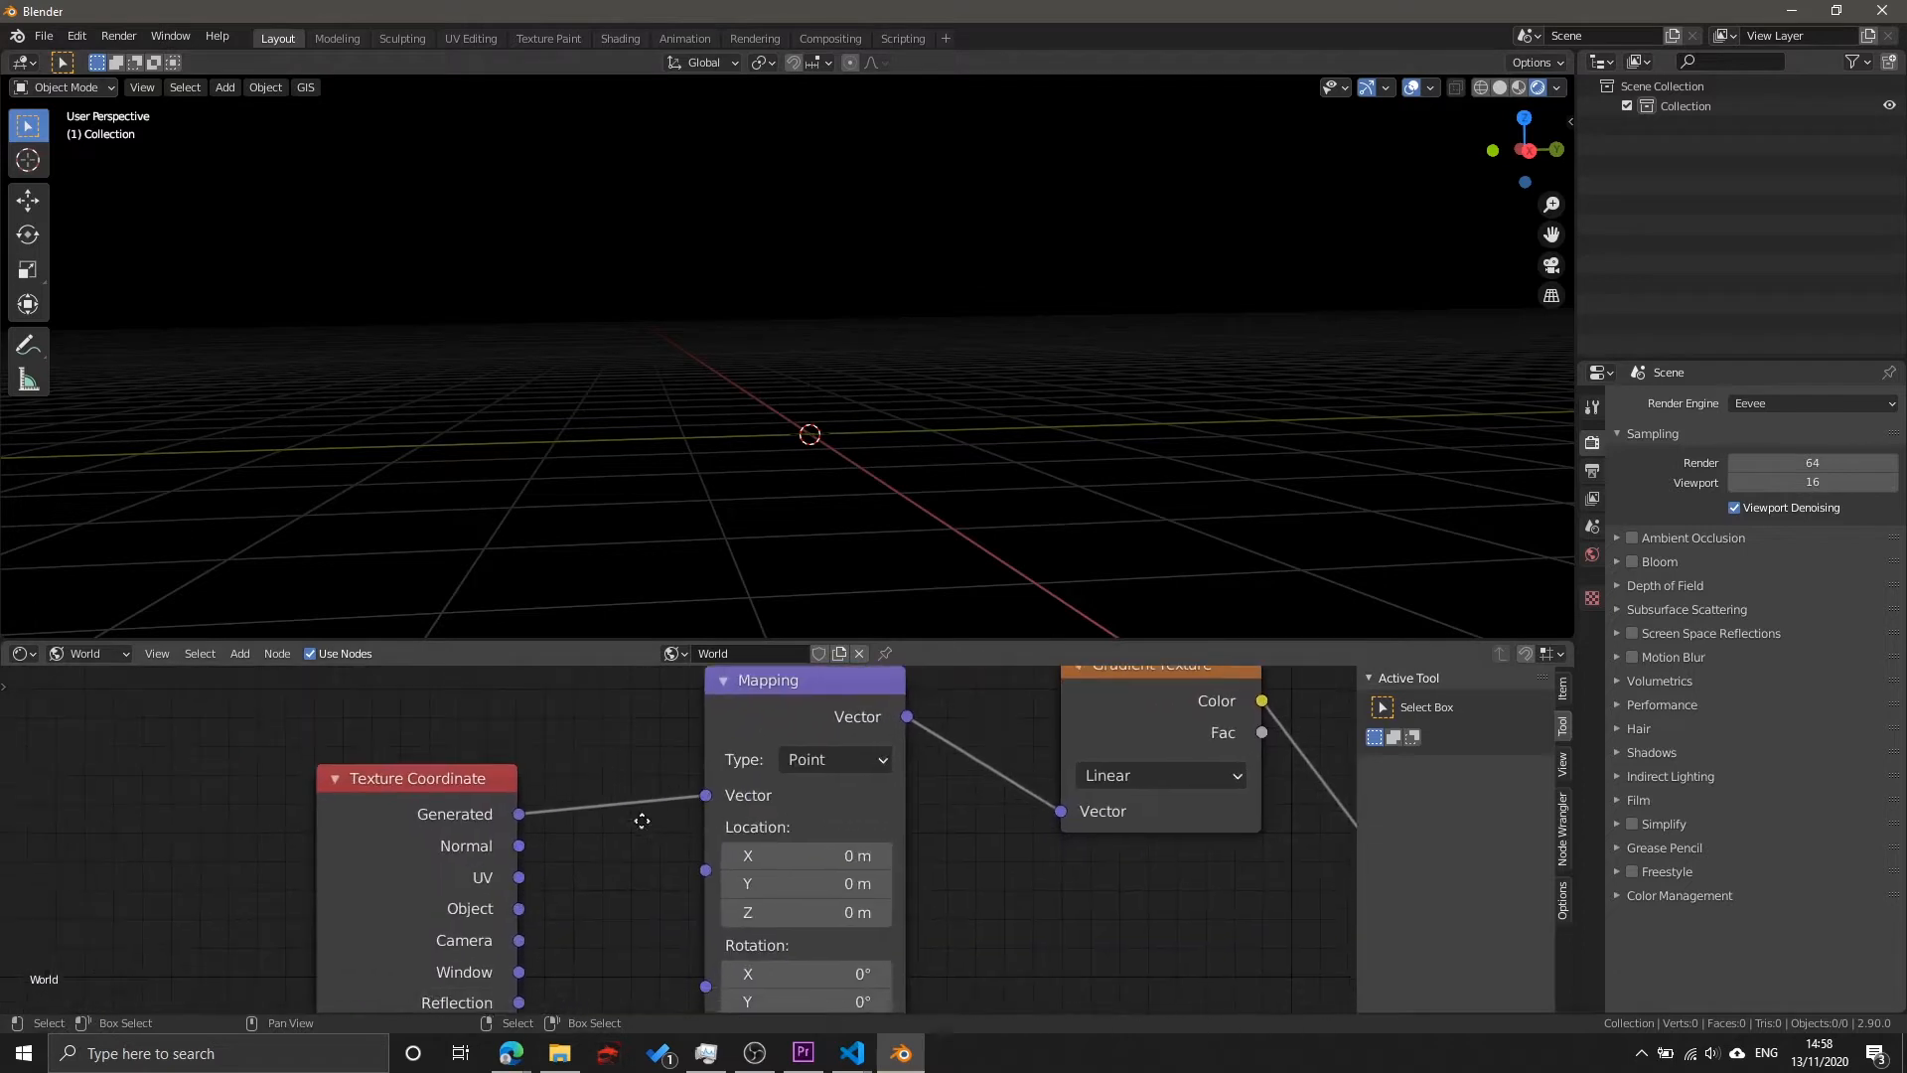
drag(459, 815, 489, 798)
middle_drag(489, 797, 520, 762)
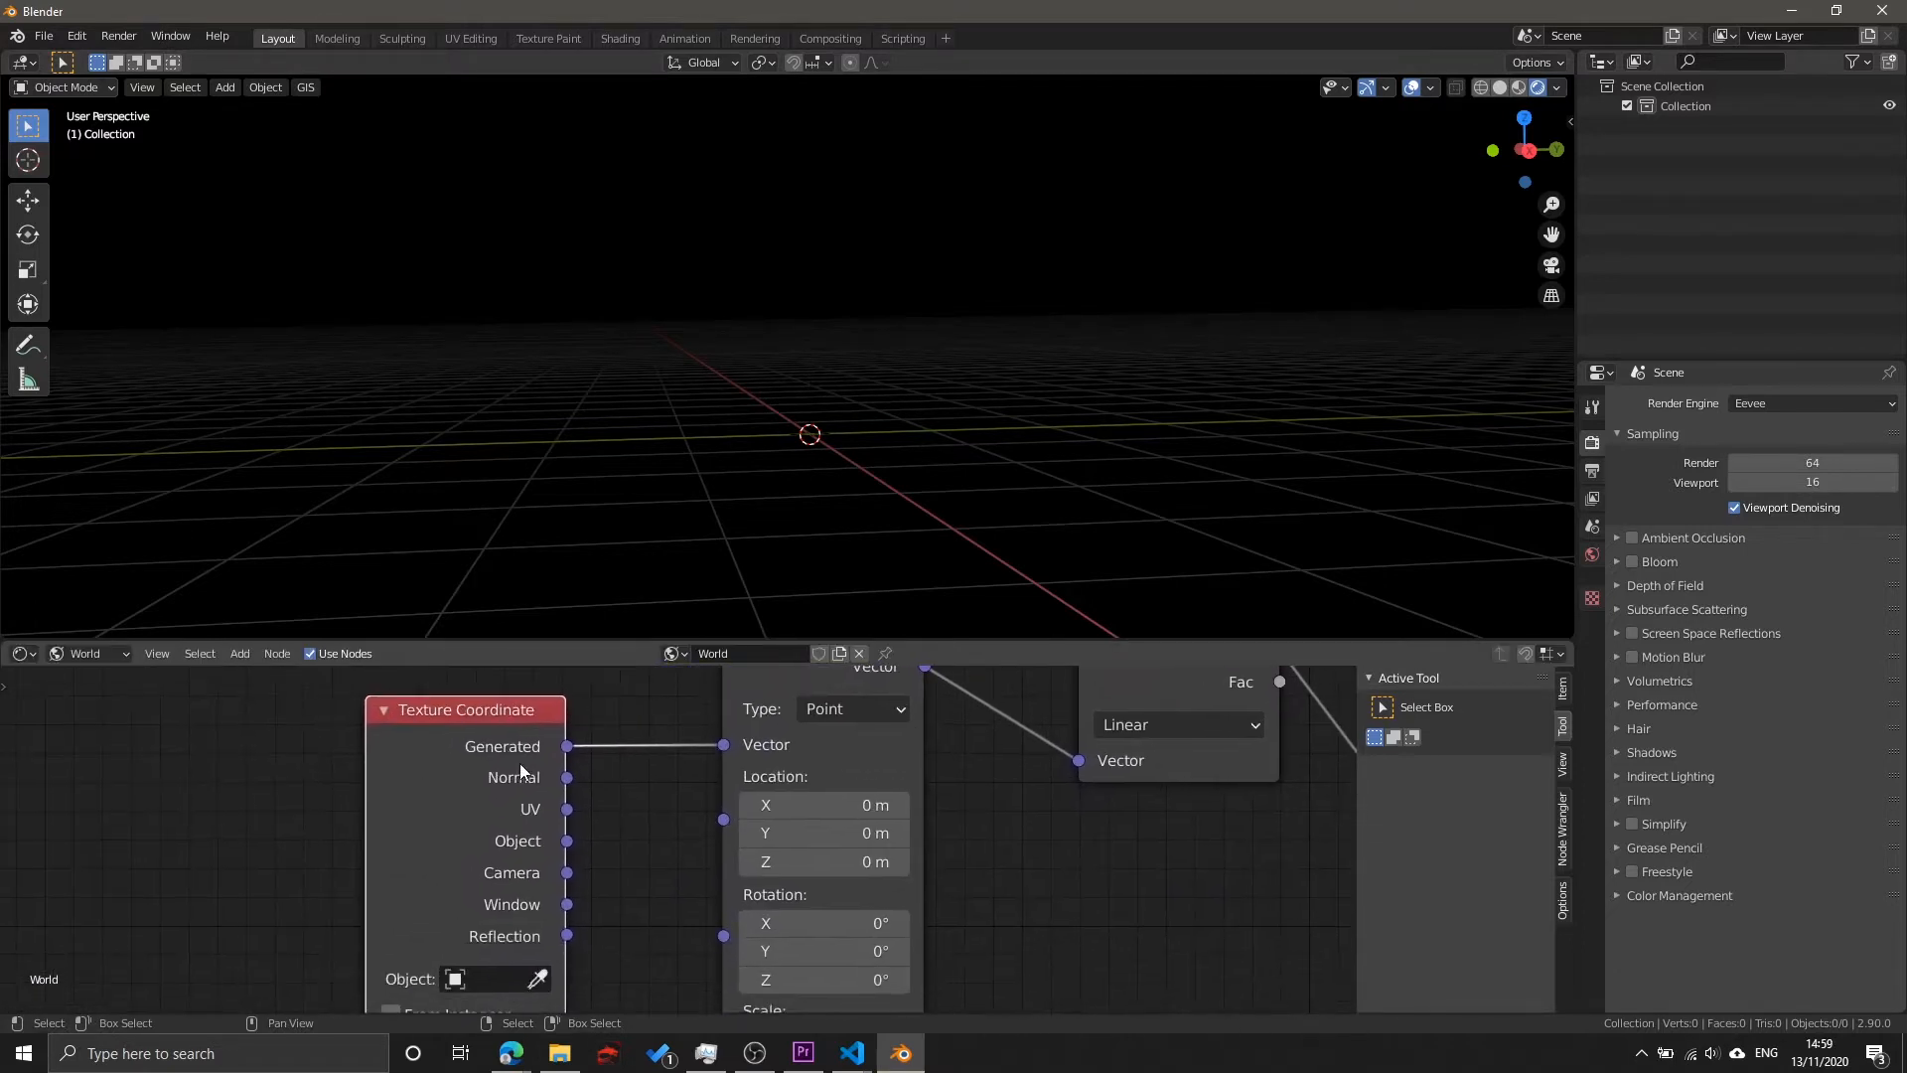
Step: Move the Texture Coordinate node slightly farther away from the Mapping node
drag(521, 763, 513, 766)
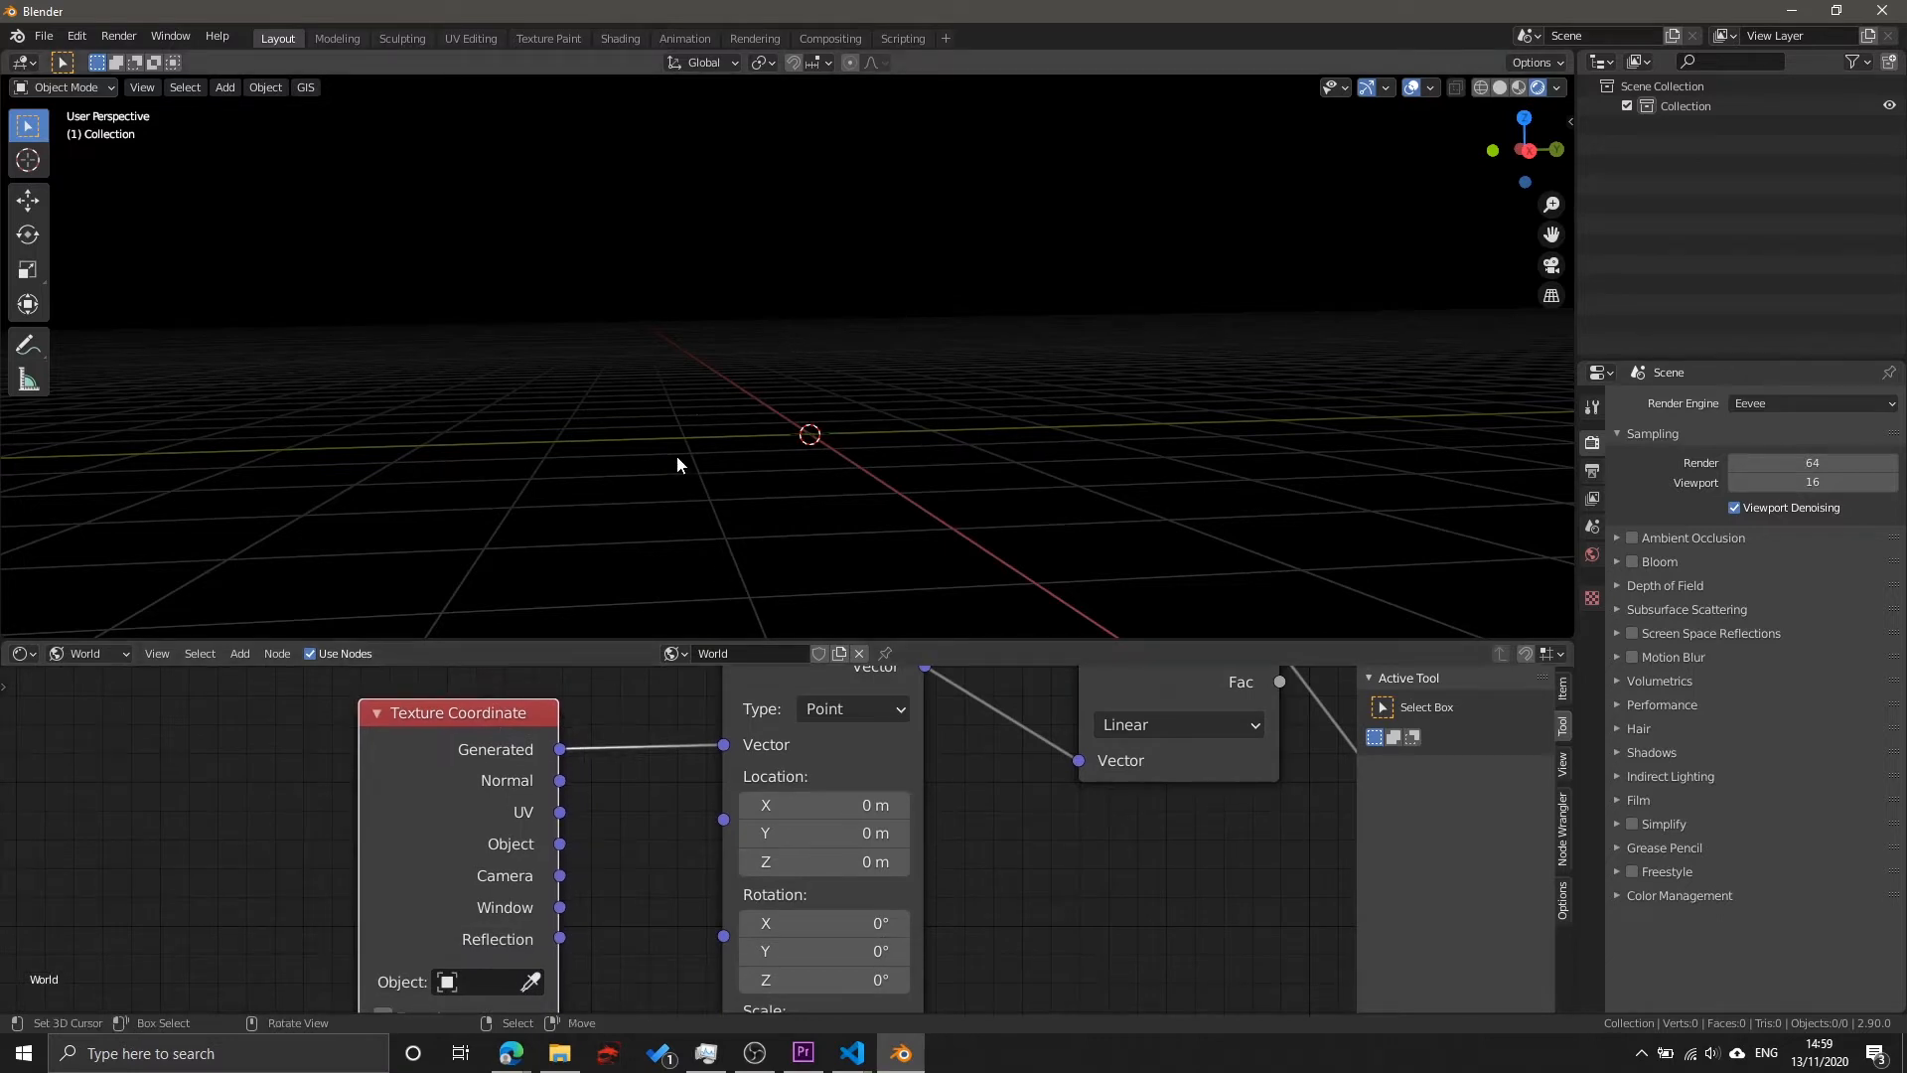
middle_drag(971, 549, 706, 354)
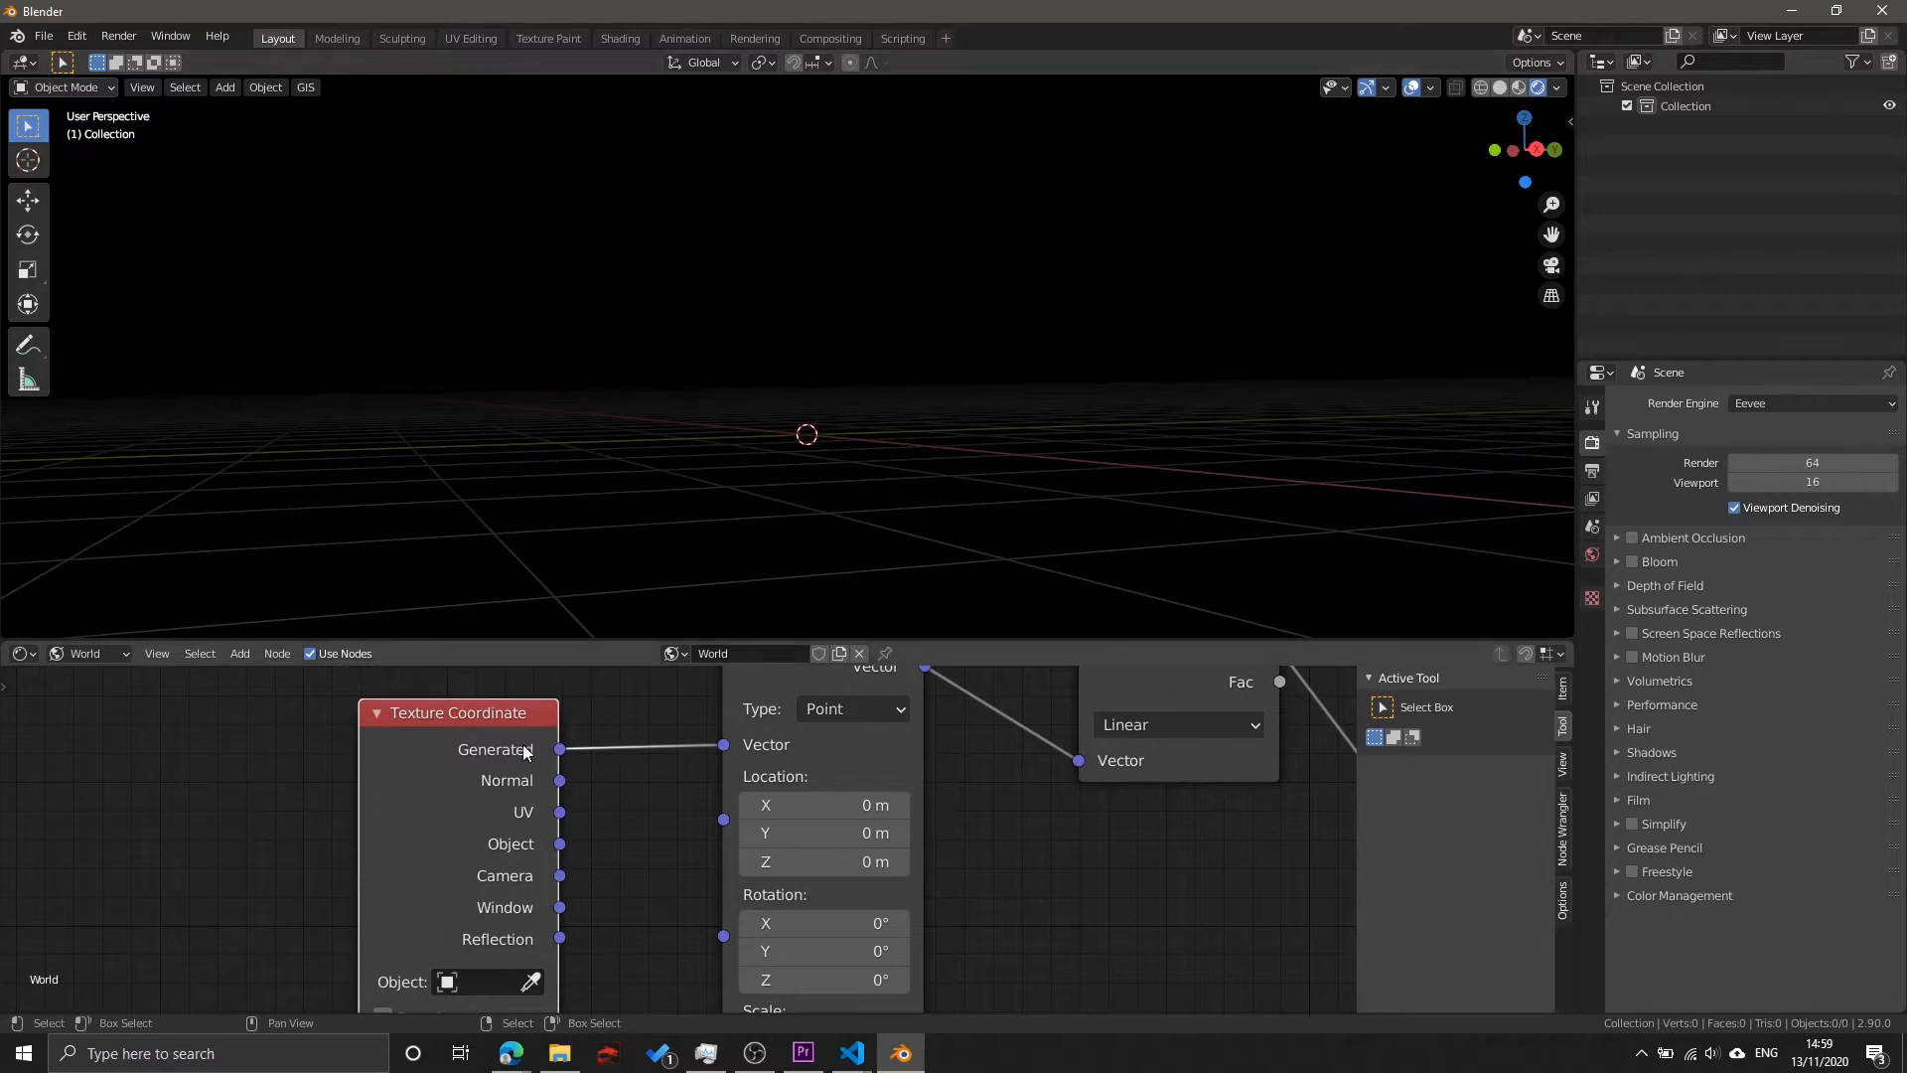
drag(536, 724, 496, 733)
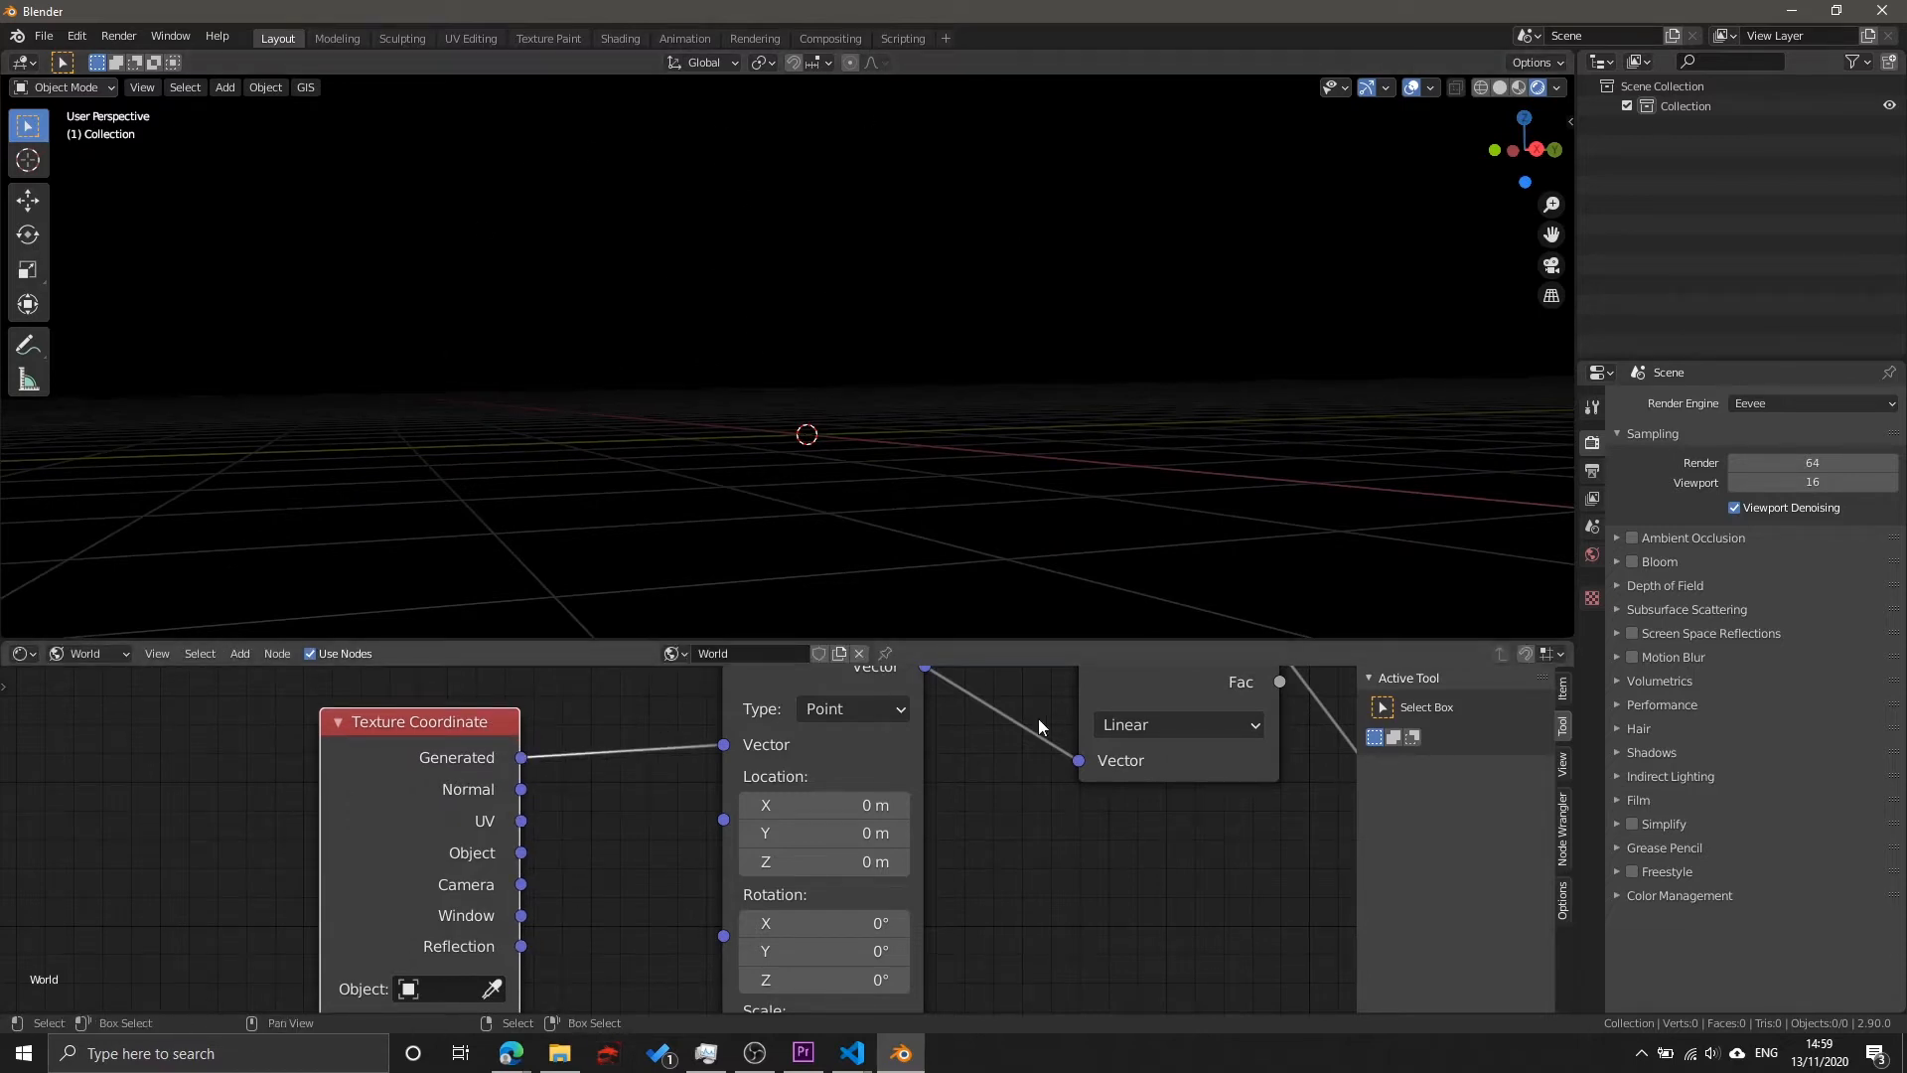
Step: Examine the Mapping, Gradient Texture and ColorRamp nodes and how the gradient runs across the background in the viewport
middle_drag(902, 702, 763, 747)
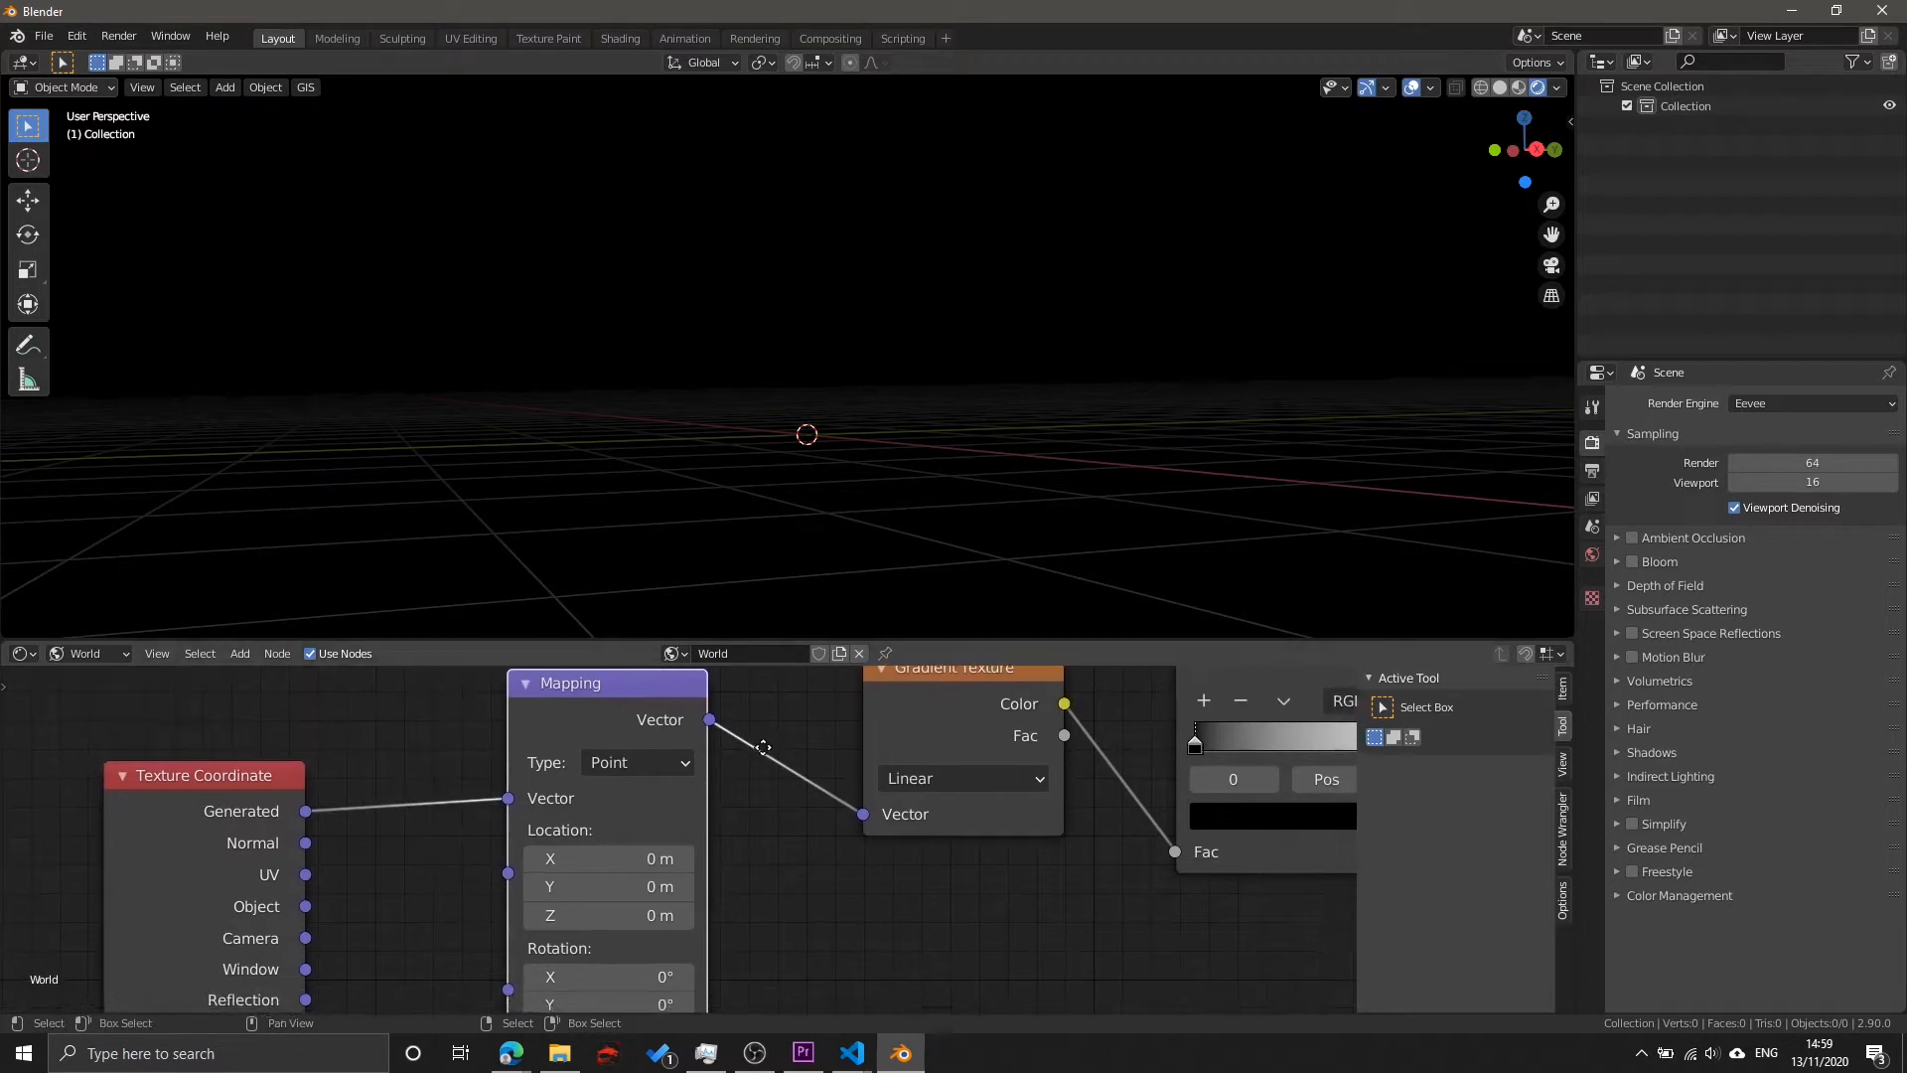
middle_drag(751, 840, 795, 755)
middle_drag(819, 914, 804, 864)
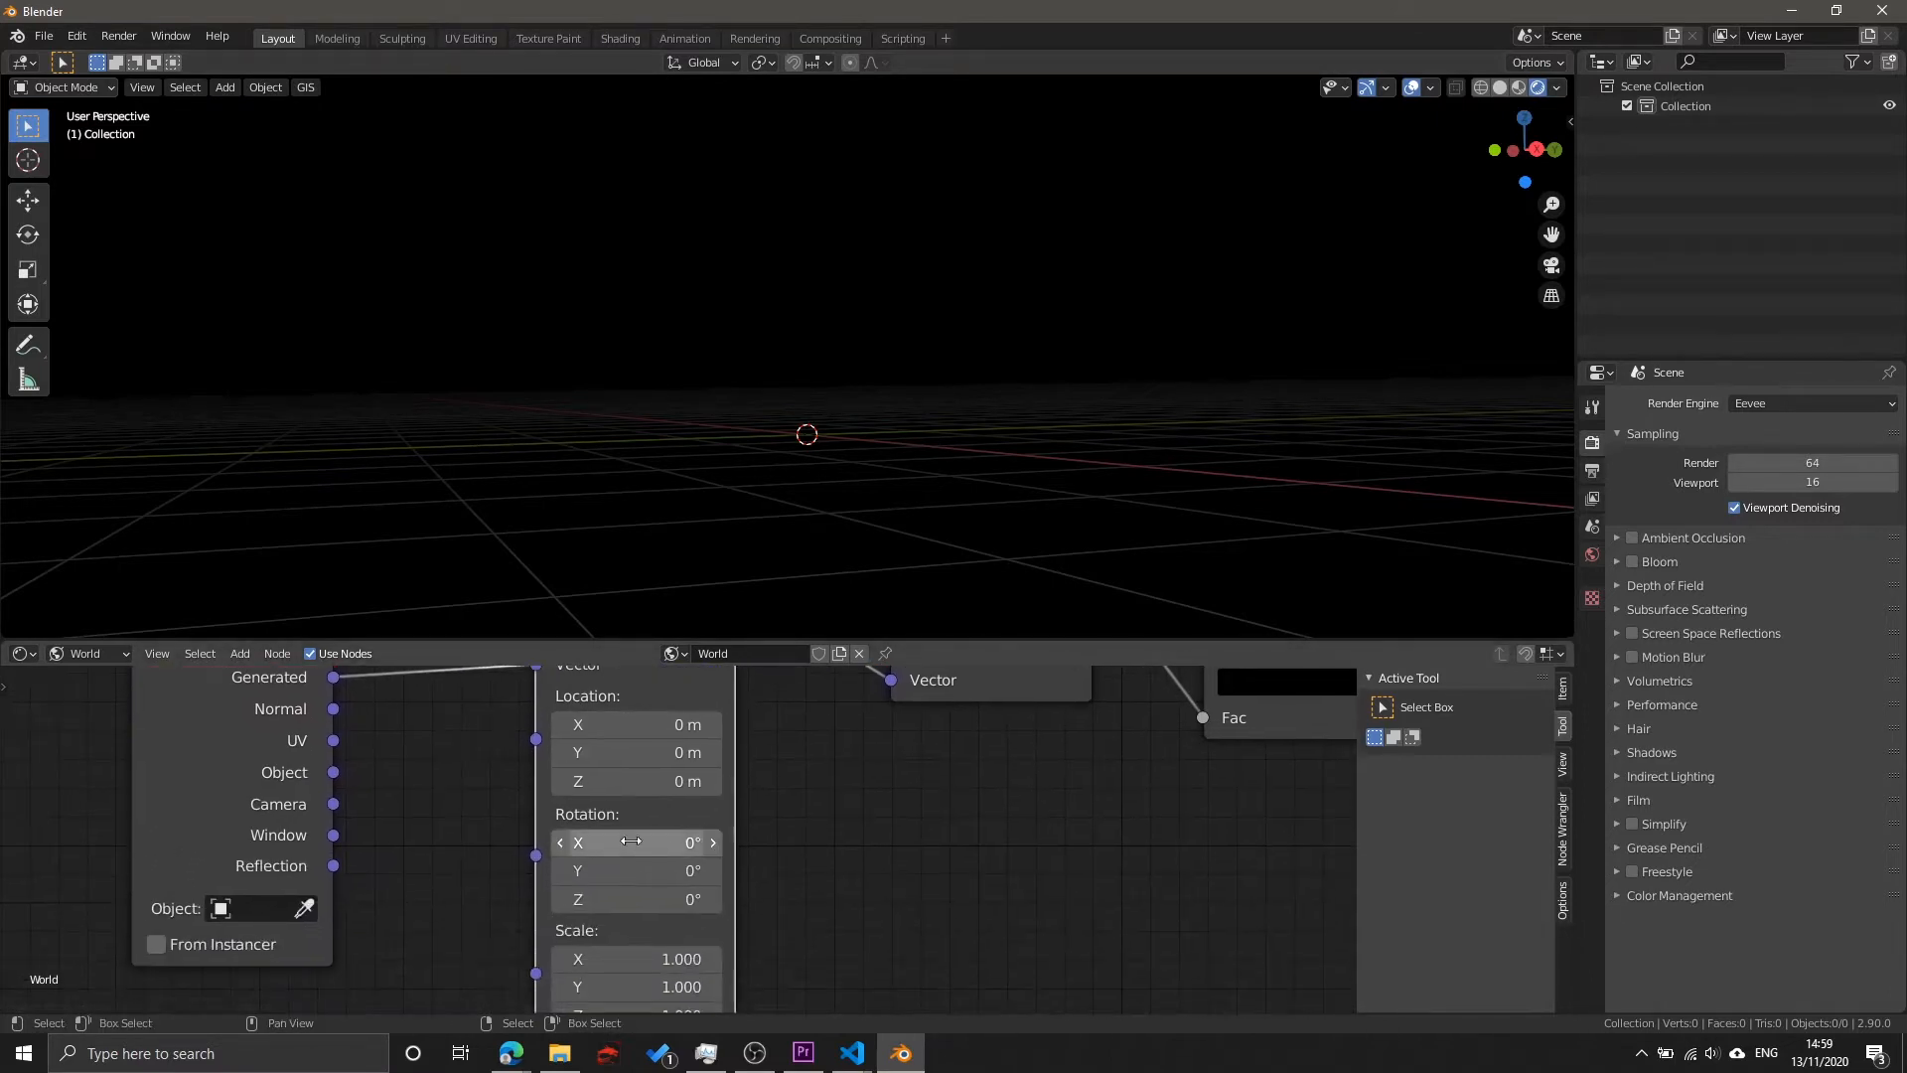
middle_drag(867, 799, 823, 918)
scroll(846, 858, down, 2)
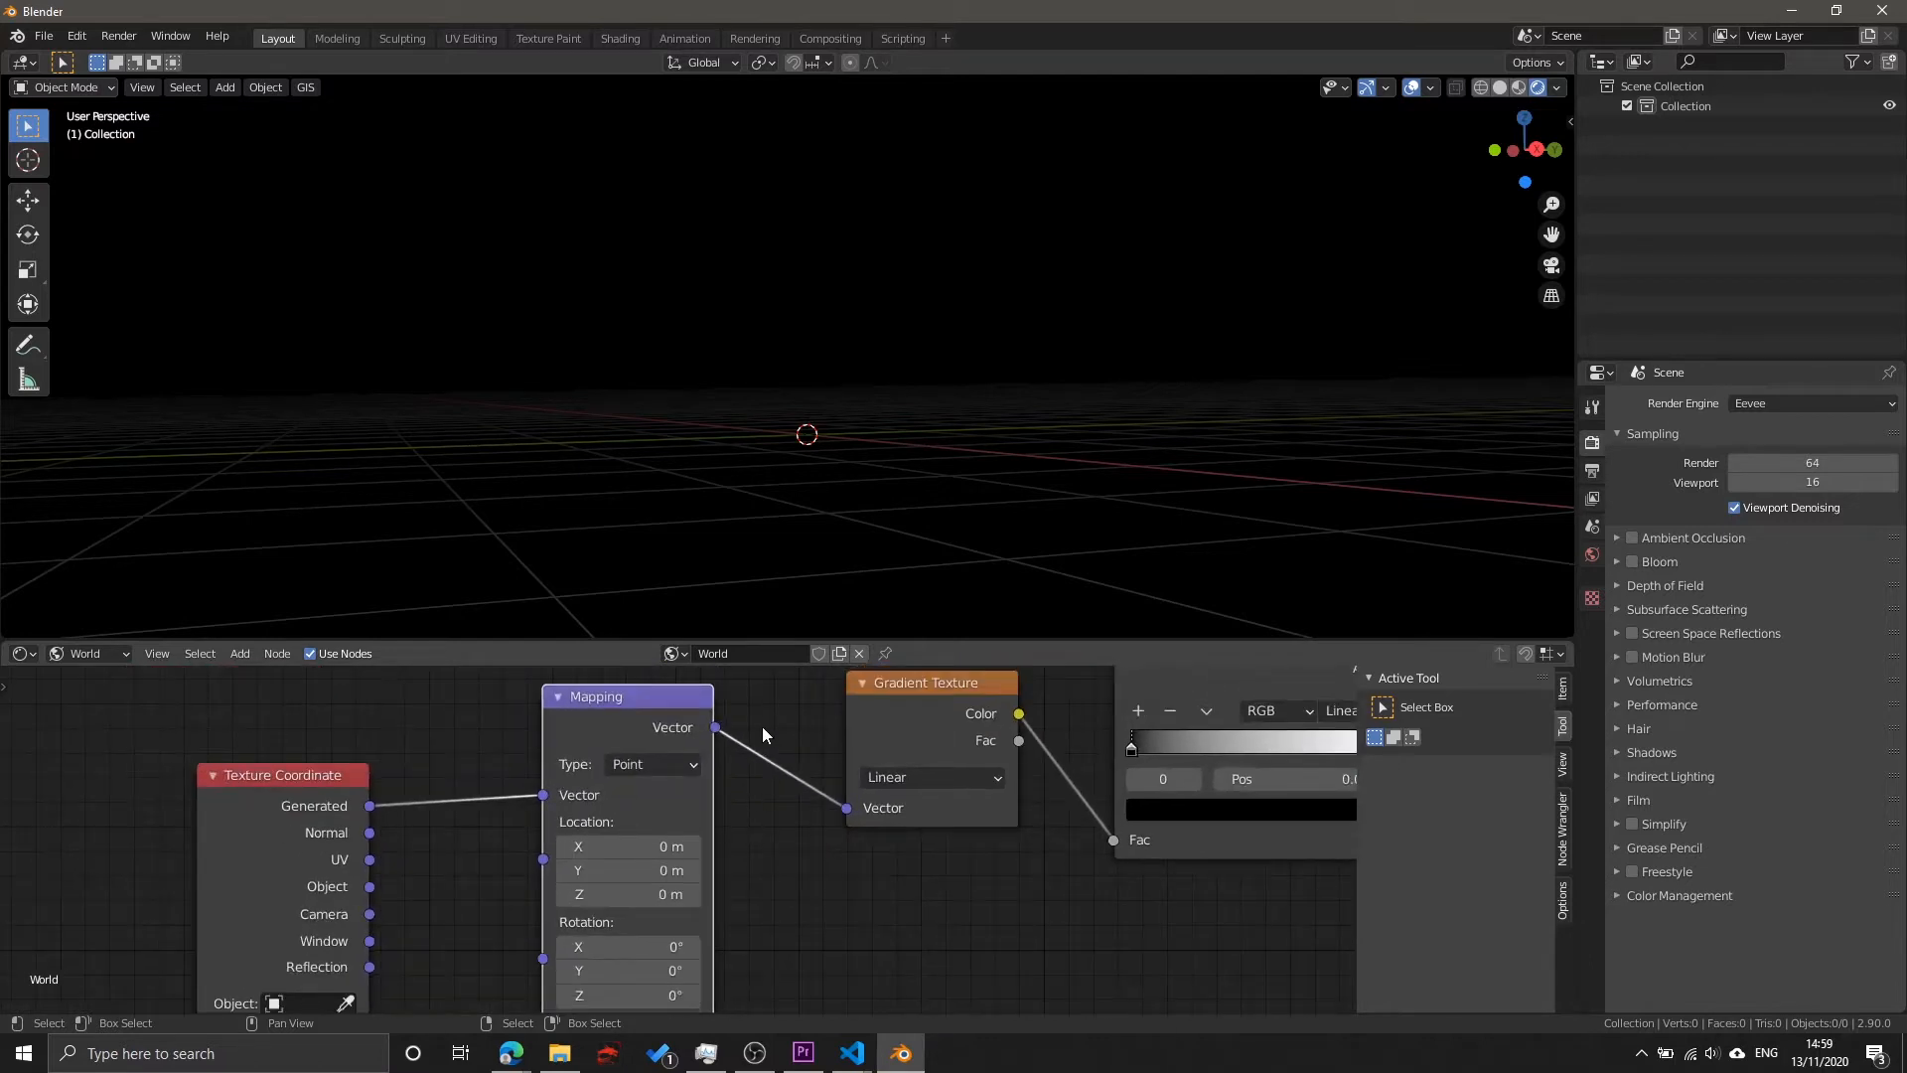
middle_drag(763, 735, 767, 776)
middle_drag(924, 732, 803, 750)
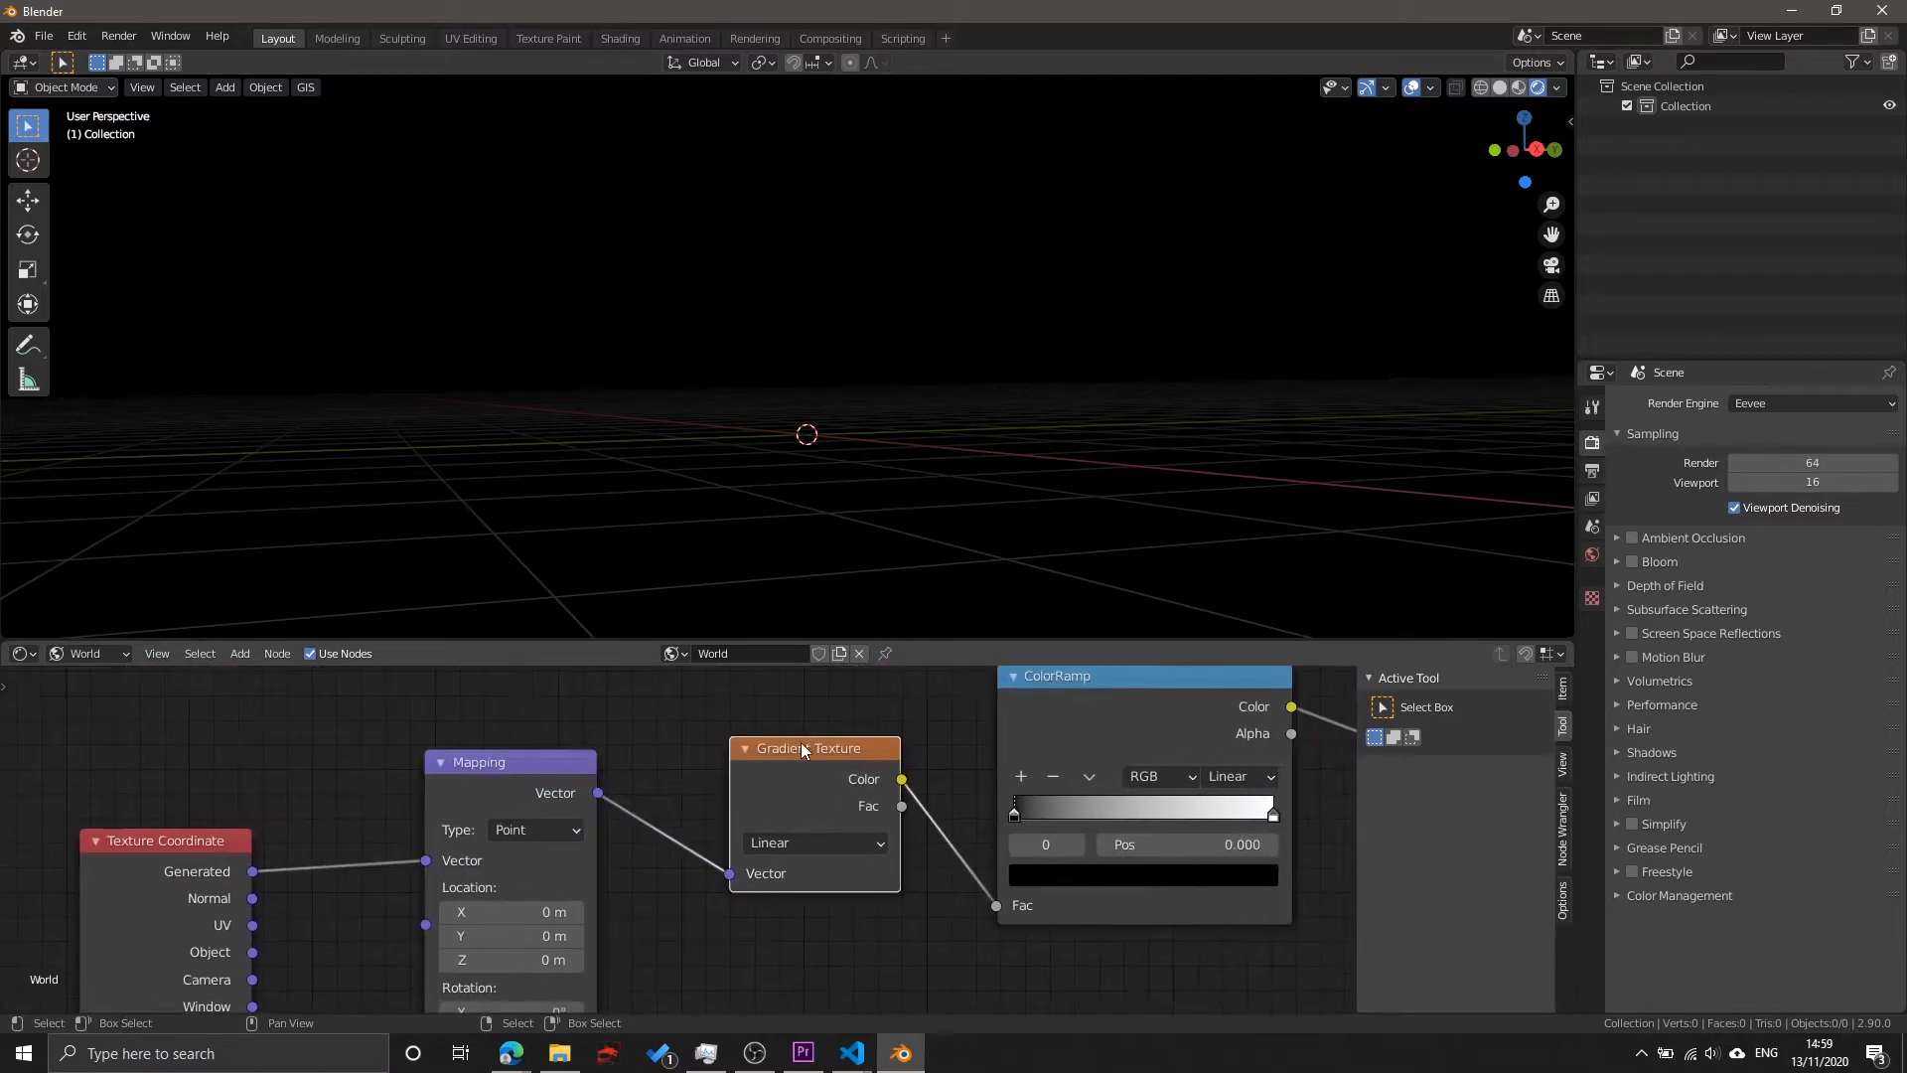
middle_drag(872, 385, 747, 260)
middle_drag(998, 368, 849, 214)
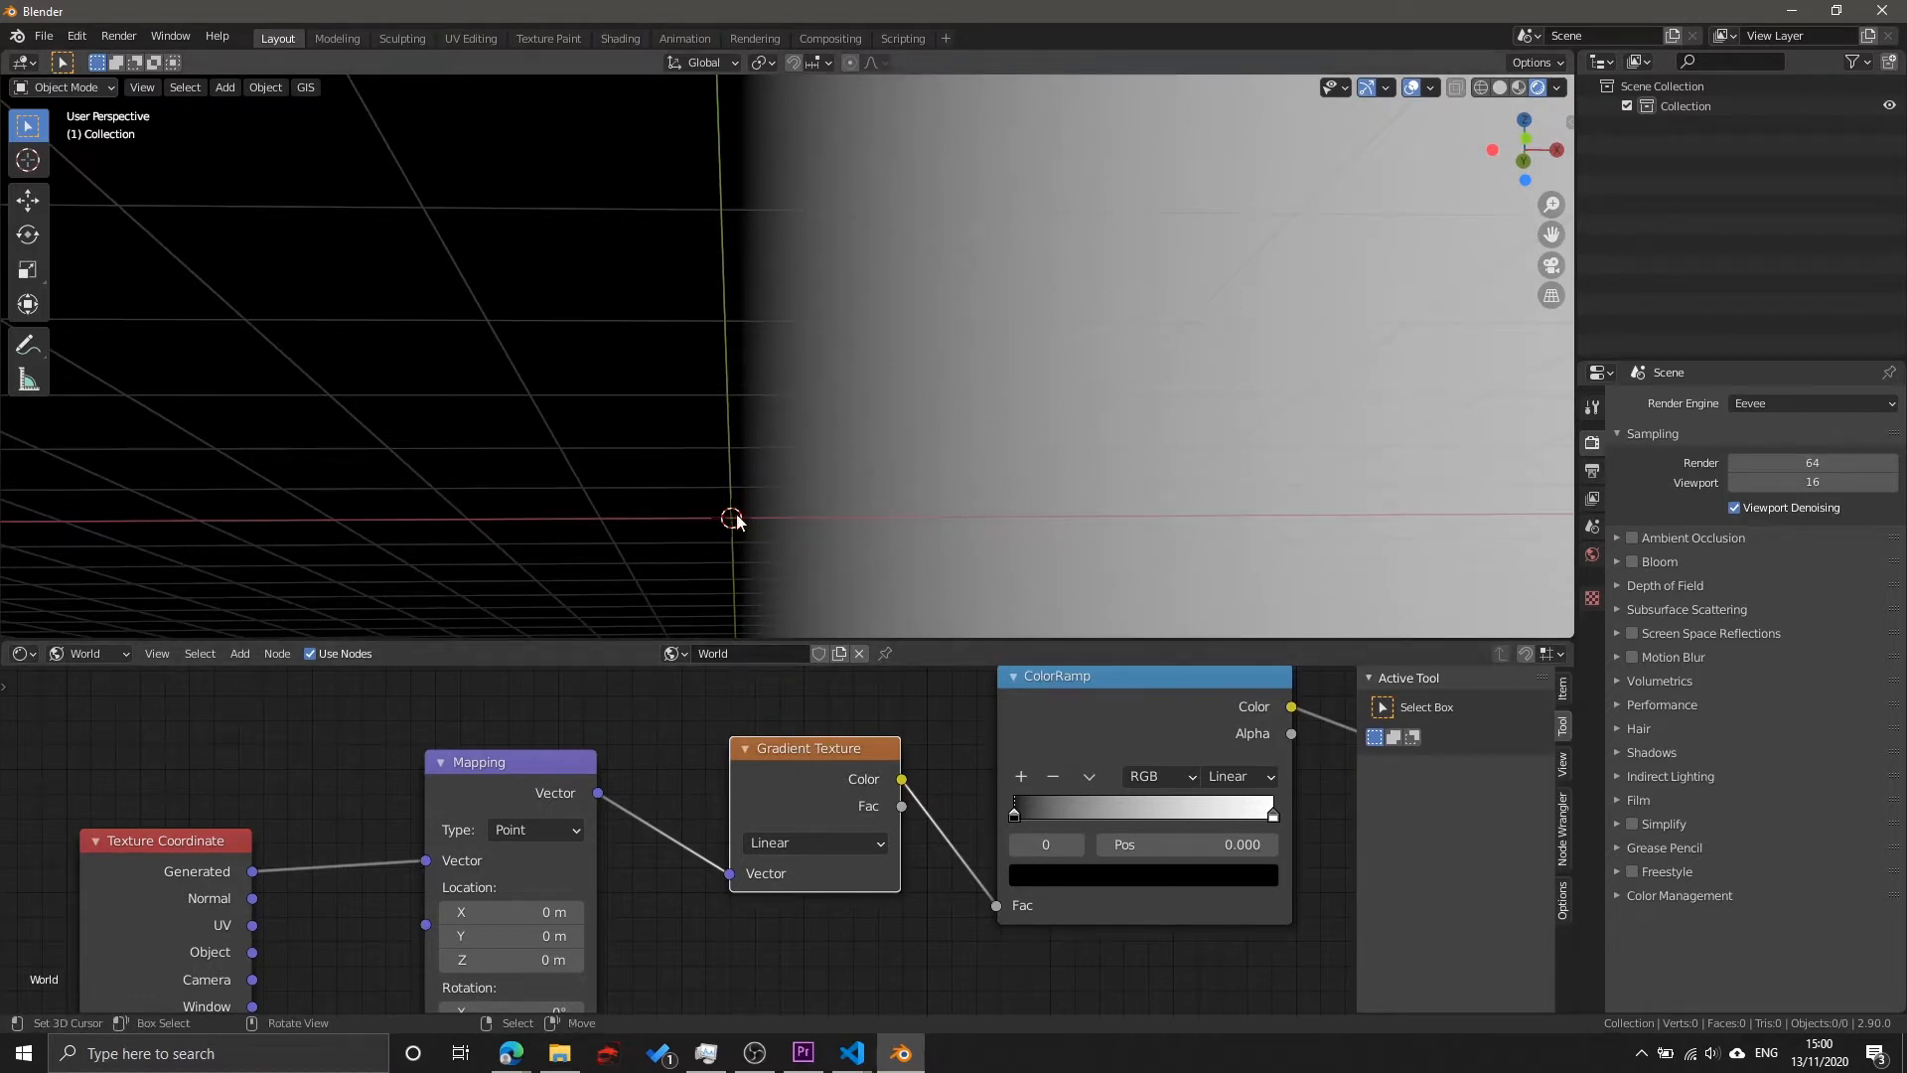
middle_drag(751, 306, 748, 402)
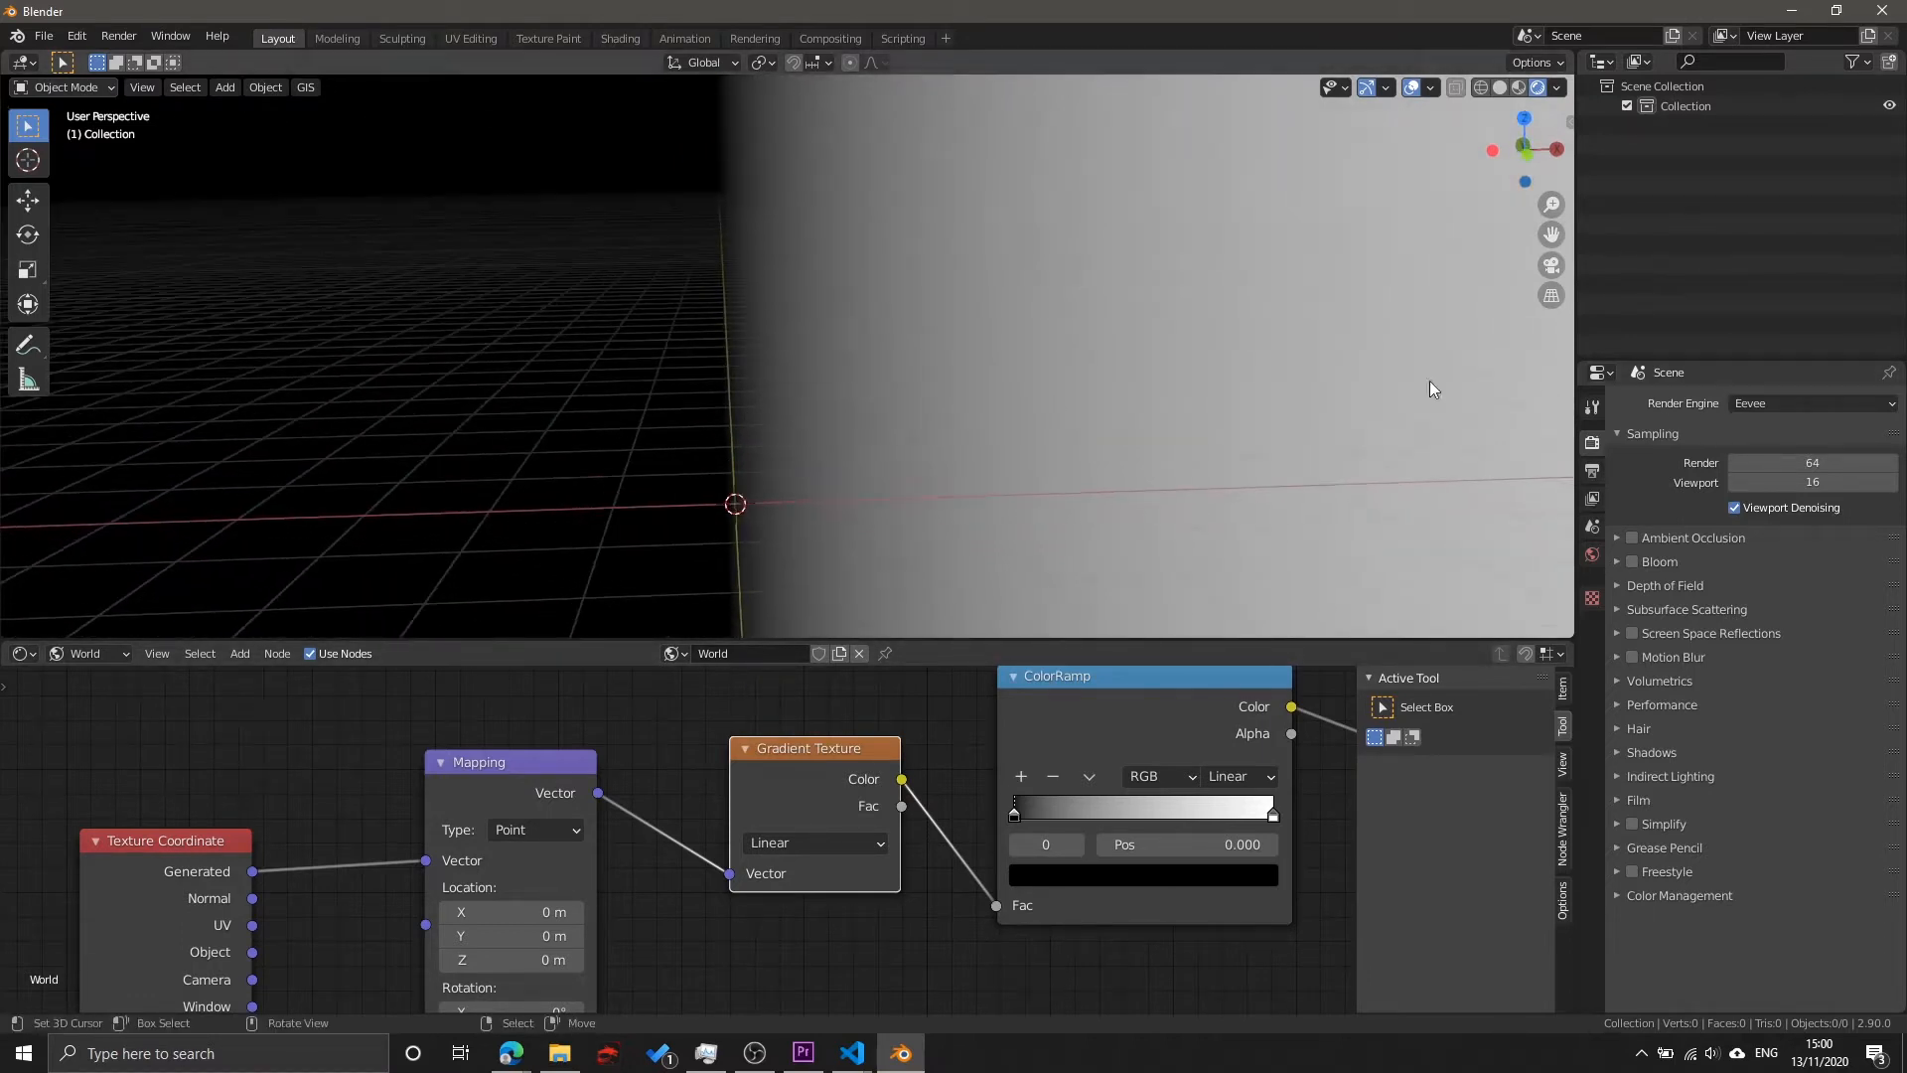
middle_drag(788, 374, 889, 480)
ctrl+scroll(837, 784, right, 10)
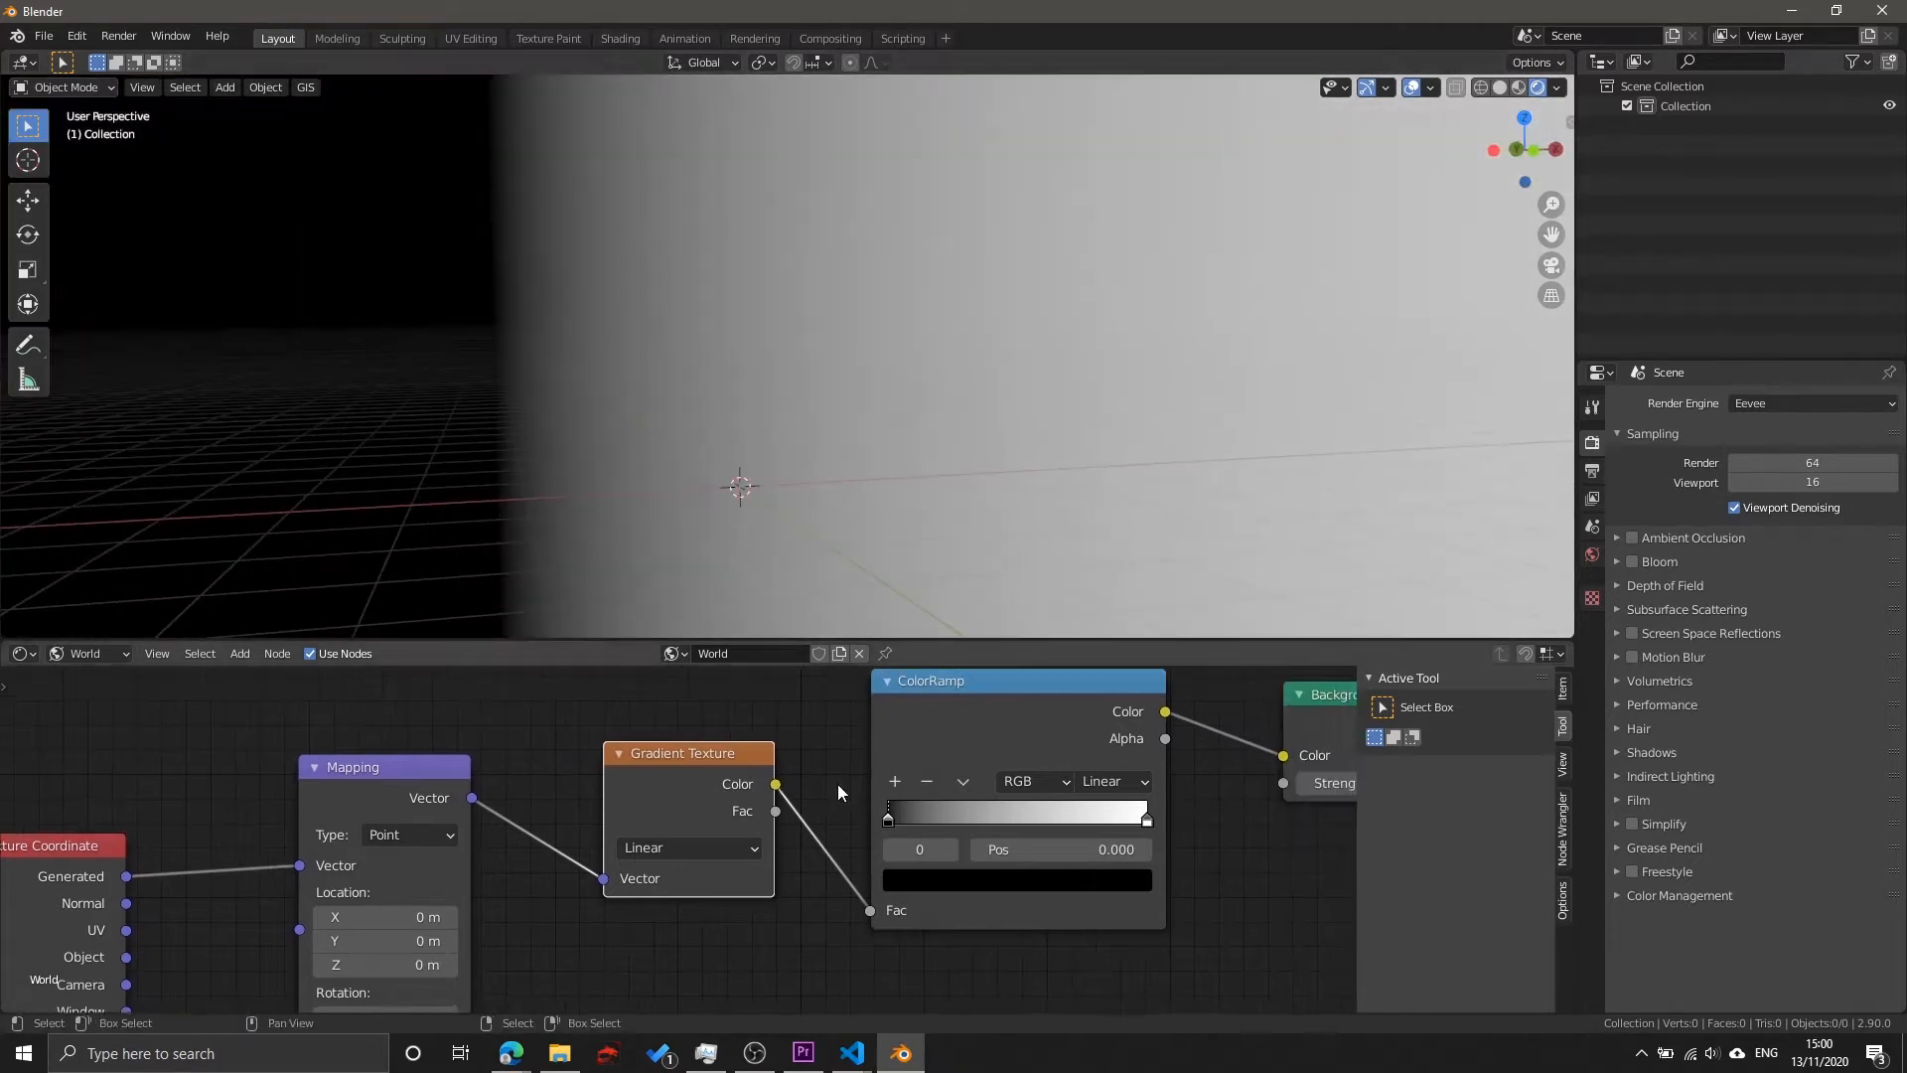
Step: Change the ColorRamp's white end stop to light pink and check the tint in the viewport
click(874, 874)
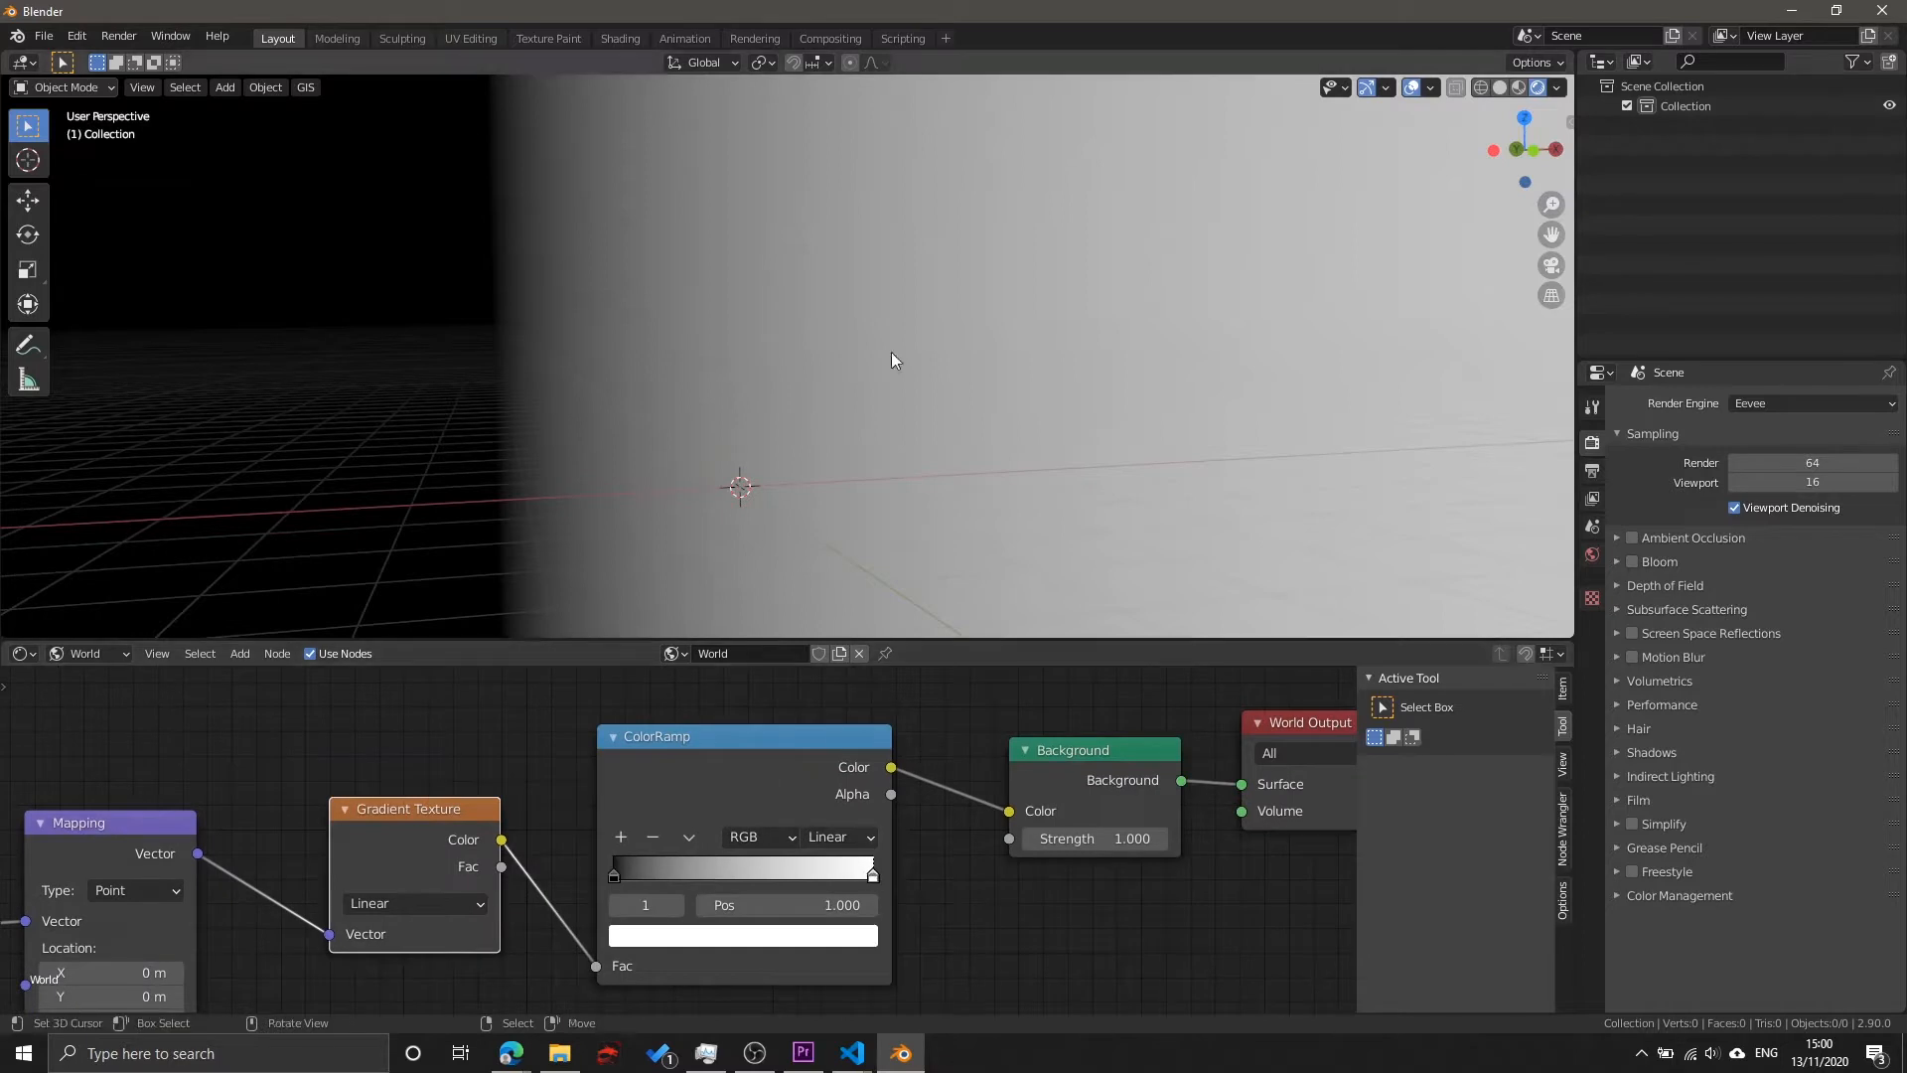
middle_drag(891, 352, 964, 354)
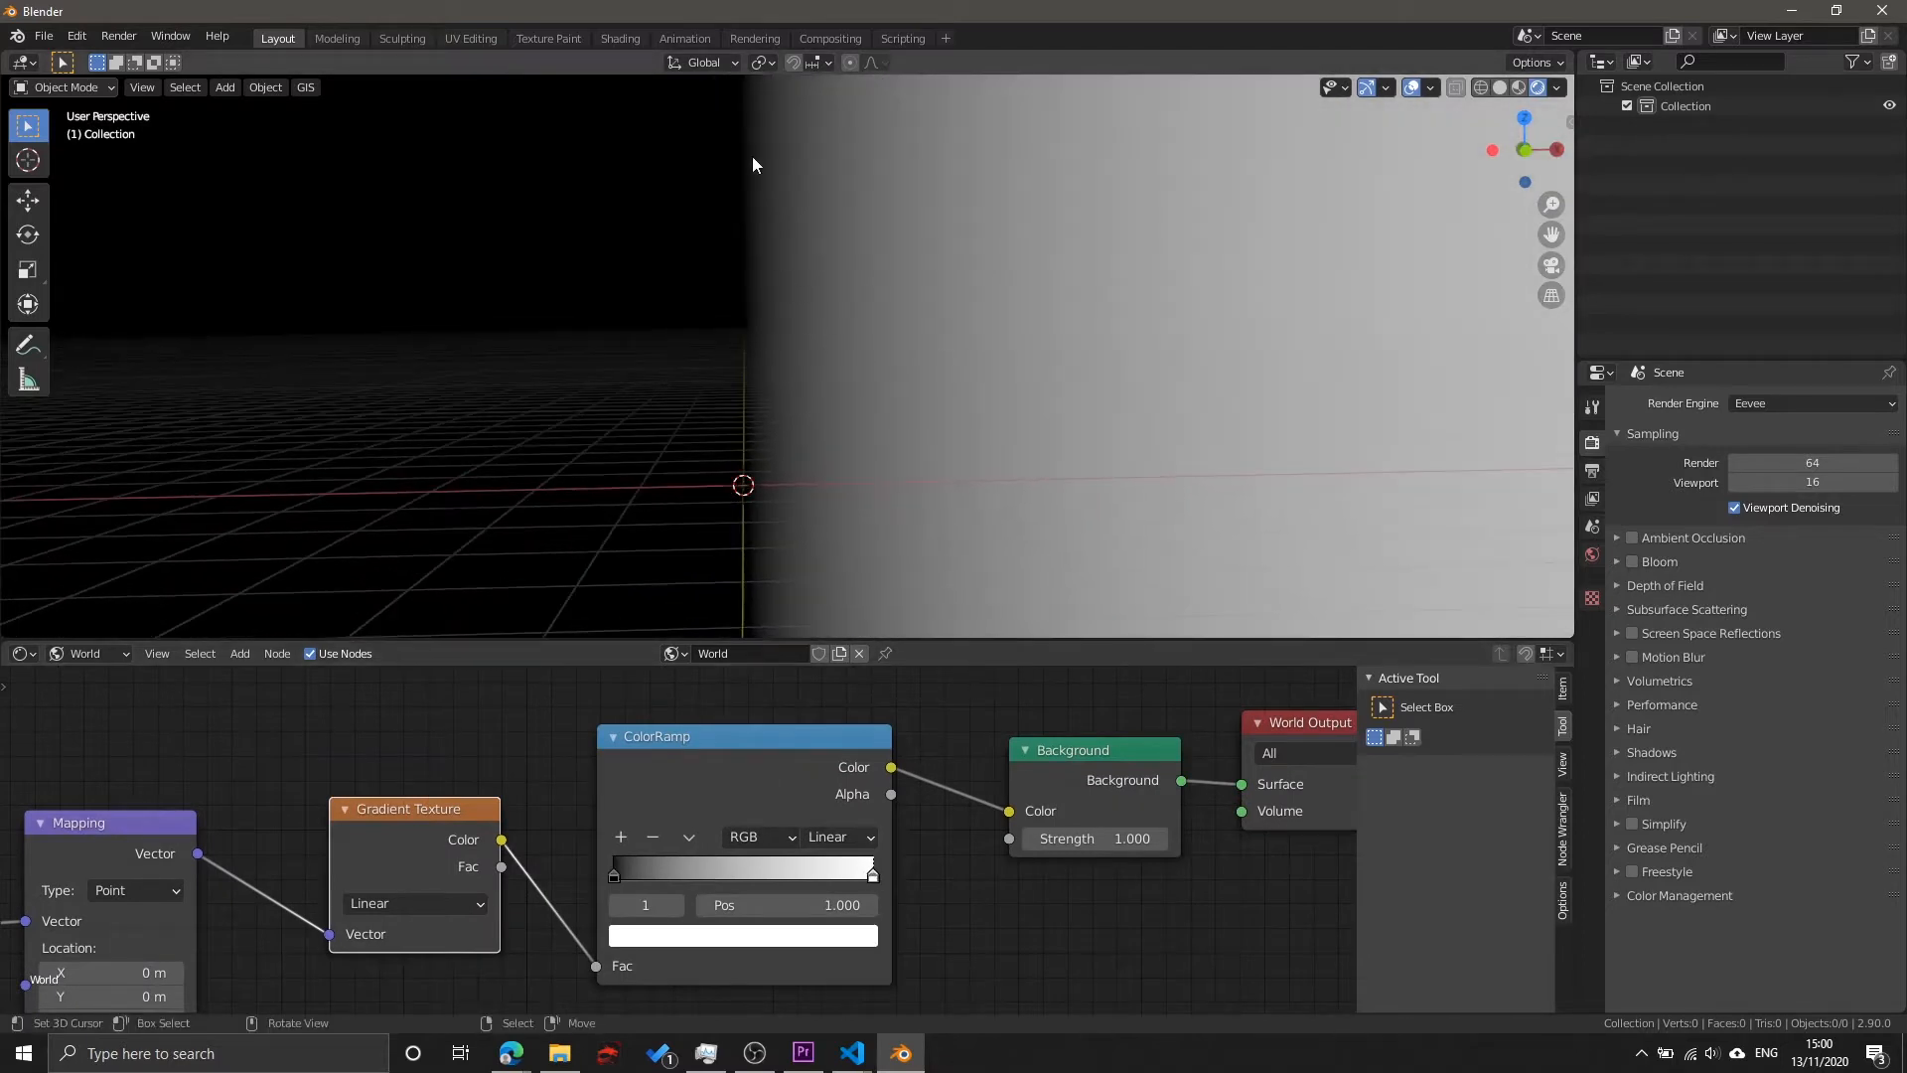
middle_drag(781, 330, 924, 437)
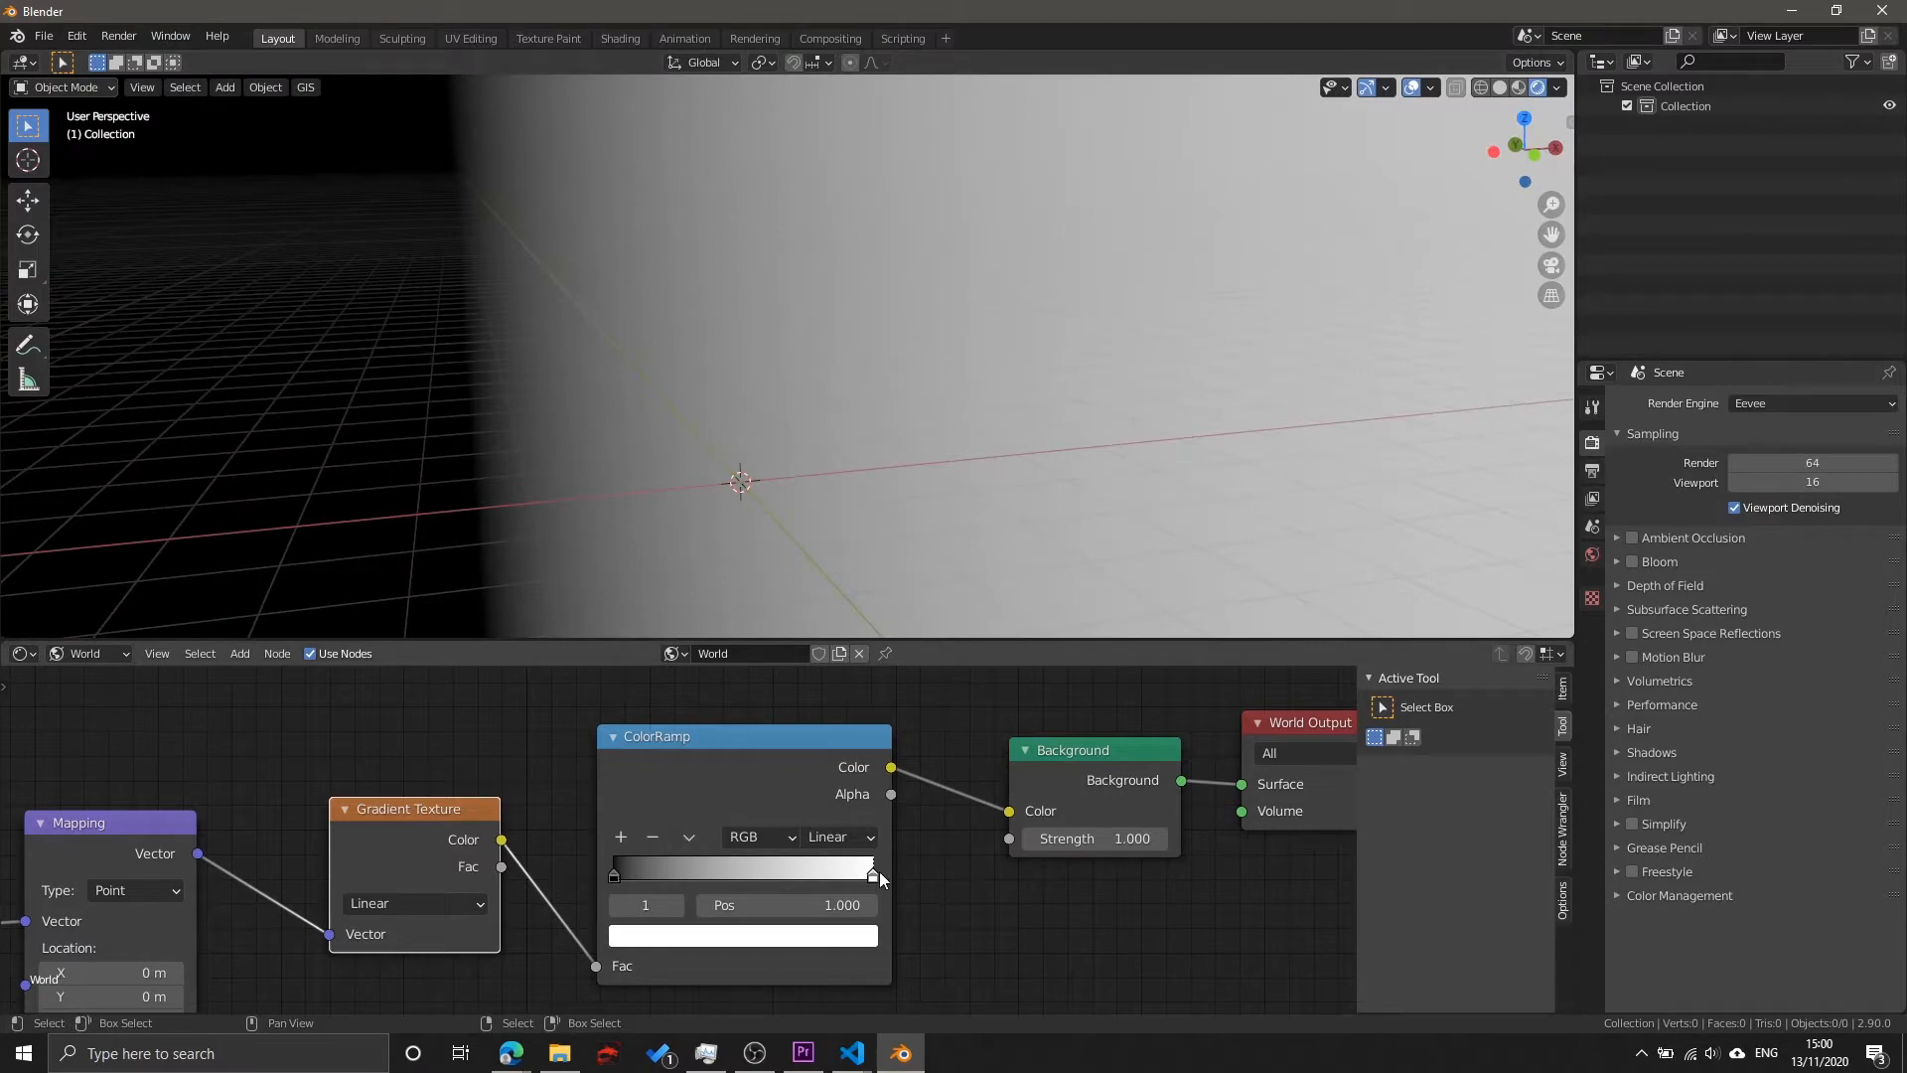
click(815, 948)
mouse_move(709, 678)
mouse_down()
mouse_move(664, 735)
mouse_move(787, 695)
mouse_move(747, 618)
mouse_move(724, 668)
mouse_up()
middle_drag(1009, 895, 896, 891)
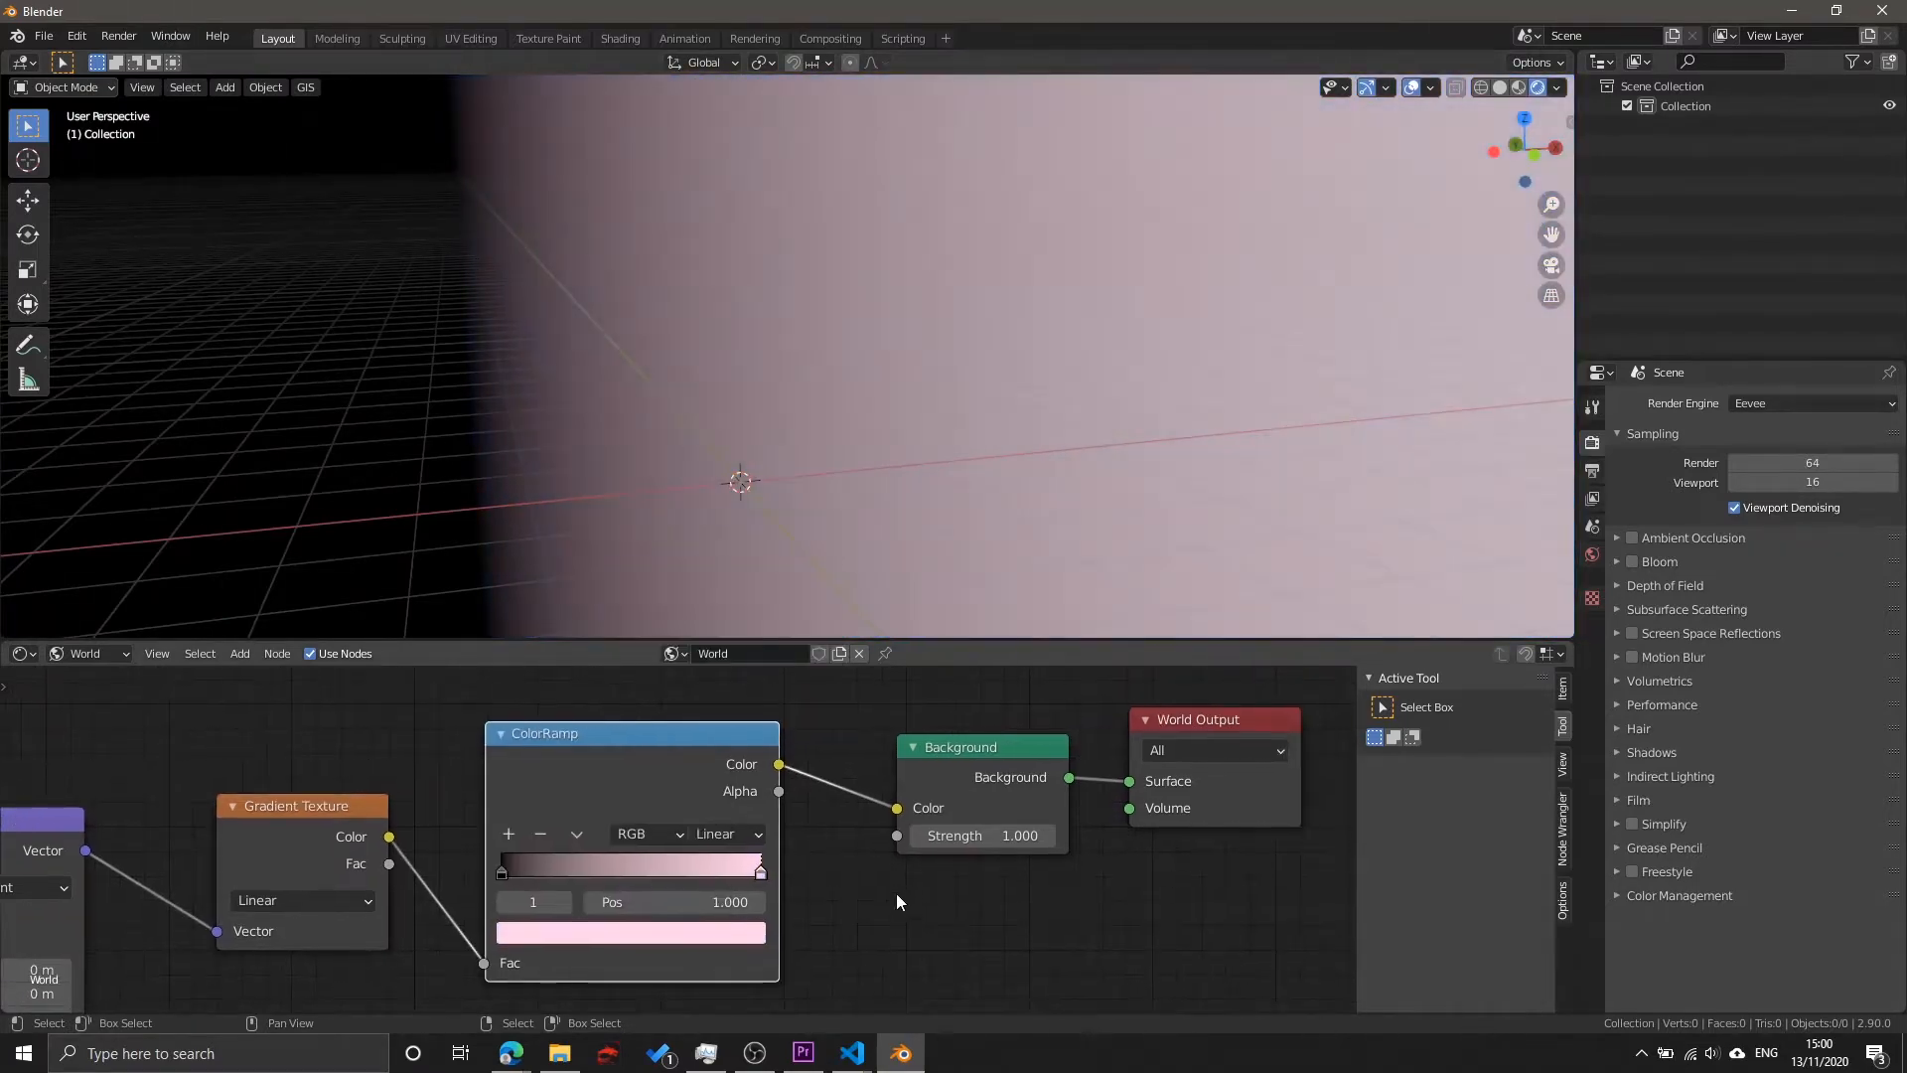
Step: Add a middle stop at 0.500 to the ColorRamp in orange-red and move the Background node slightly up
click(506, 837)
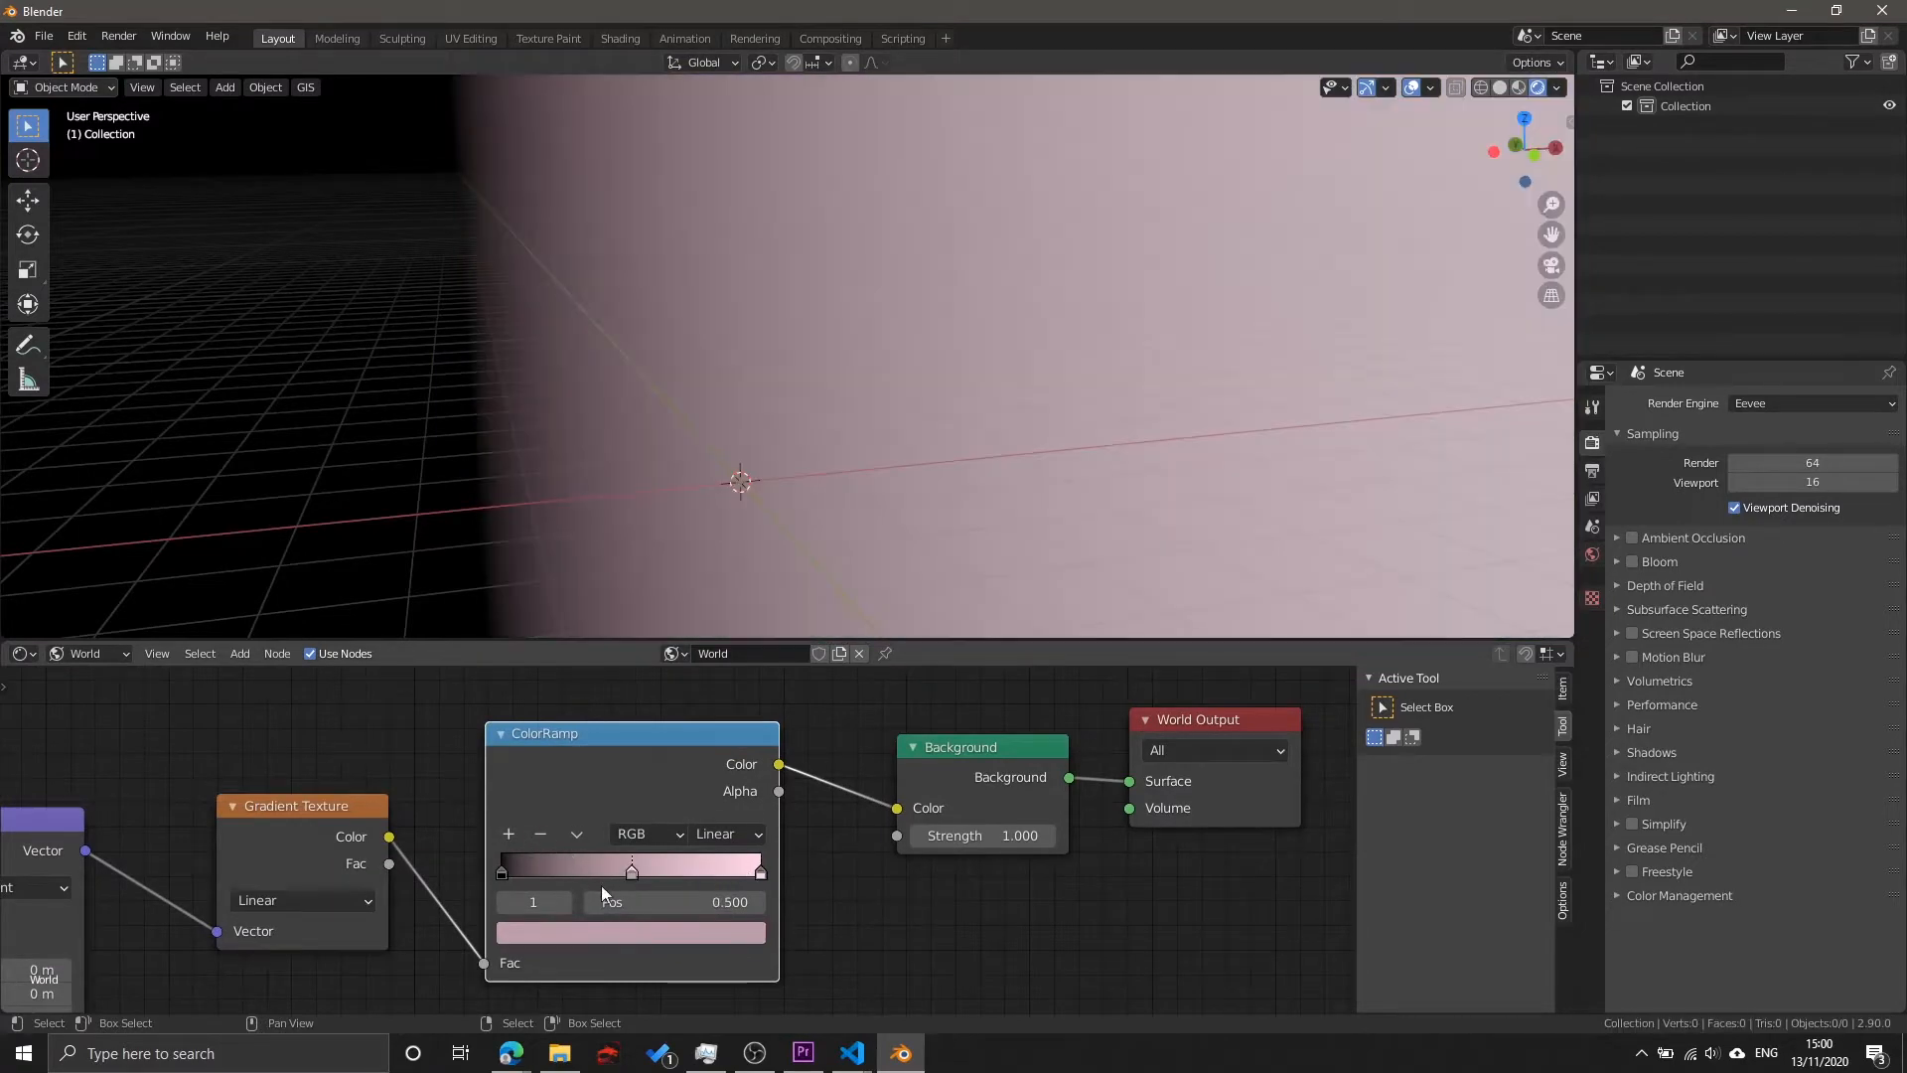
click(610, 924)
click(593, 760)
middle_drag(947, 907, 959, 904)
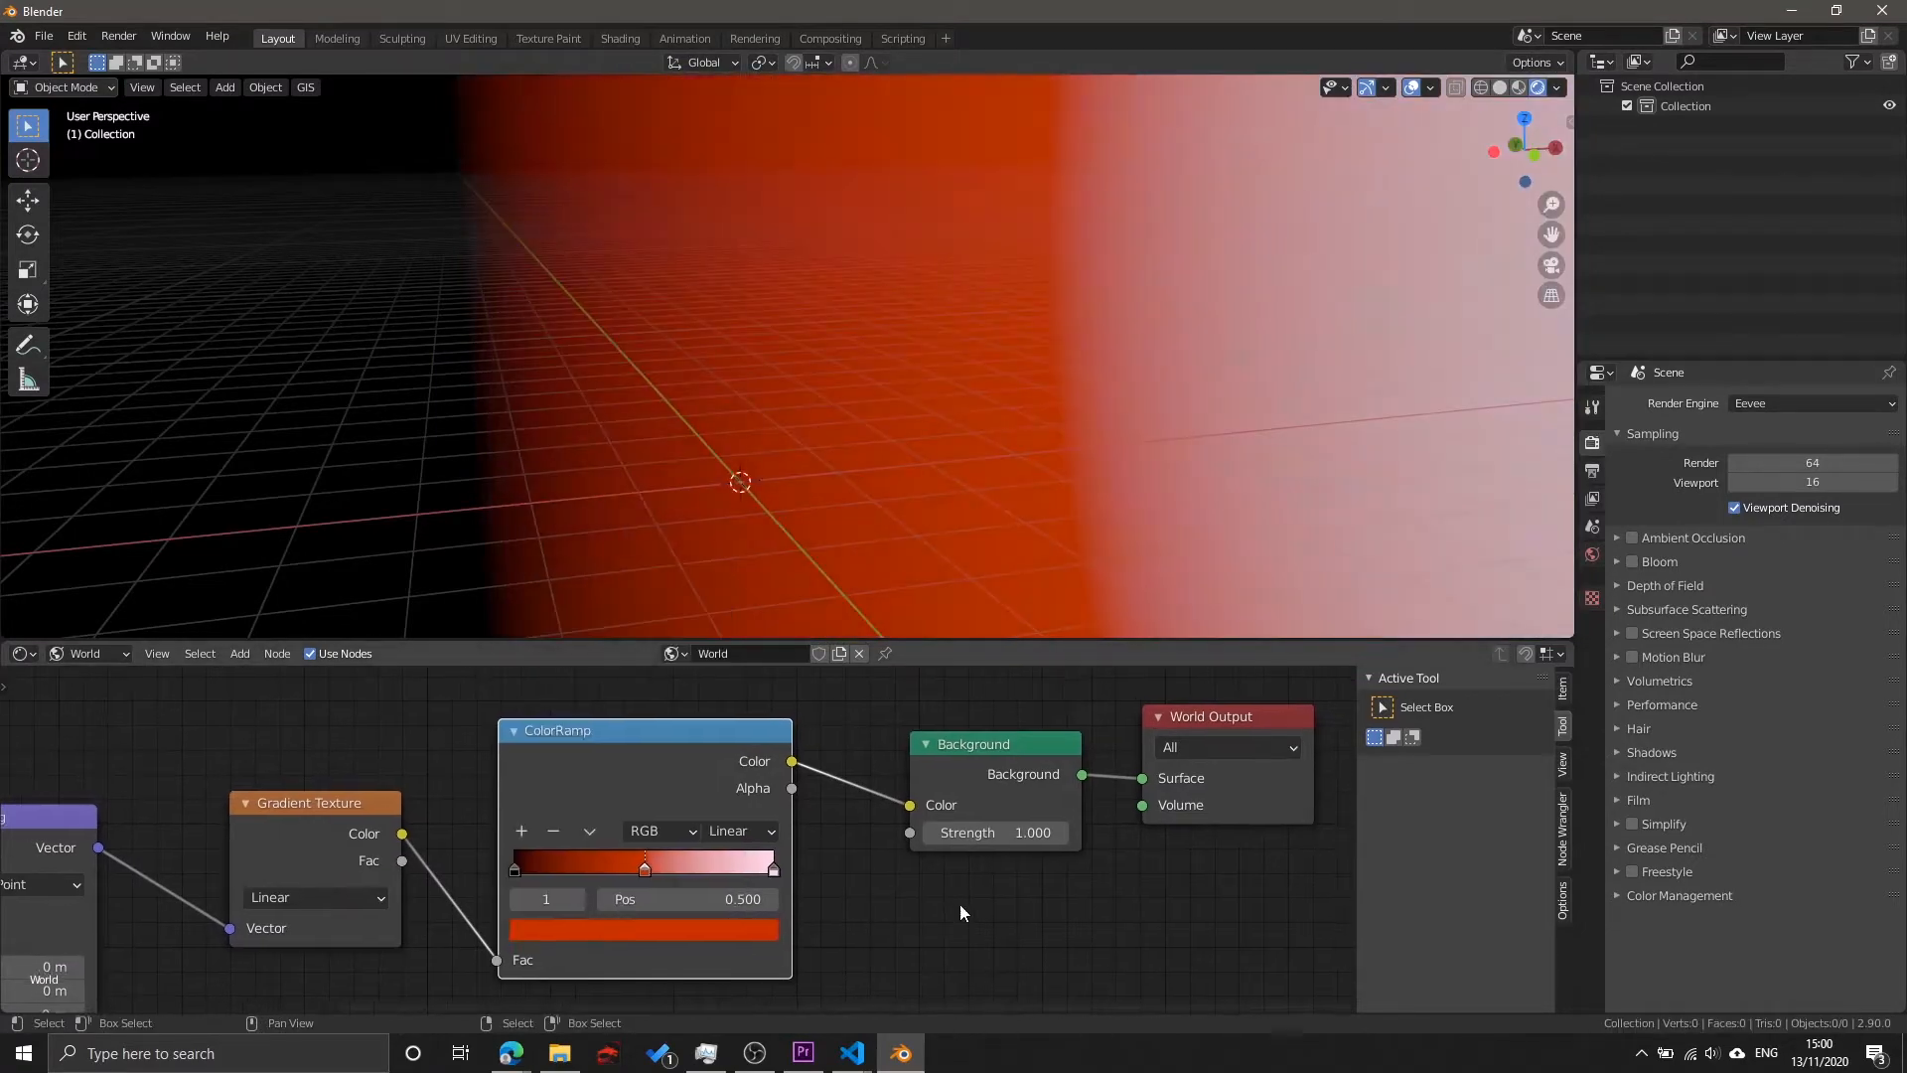
middle_drag(1033, 576, 1033, 524)
drag(988, 798, 975, 769)
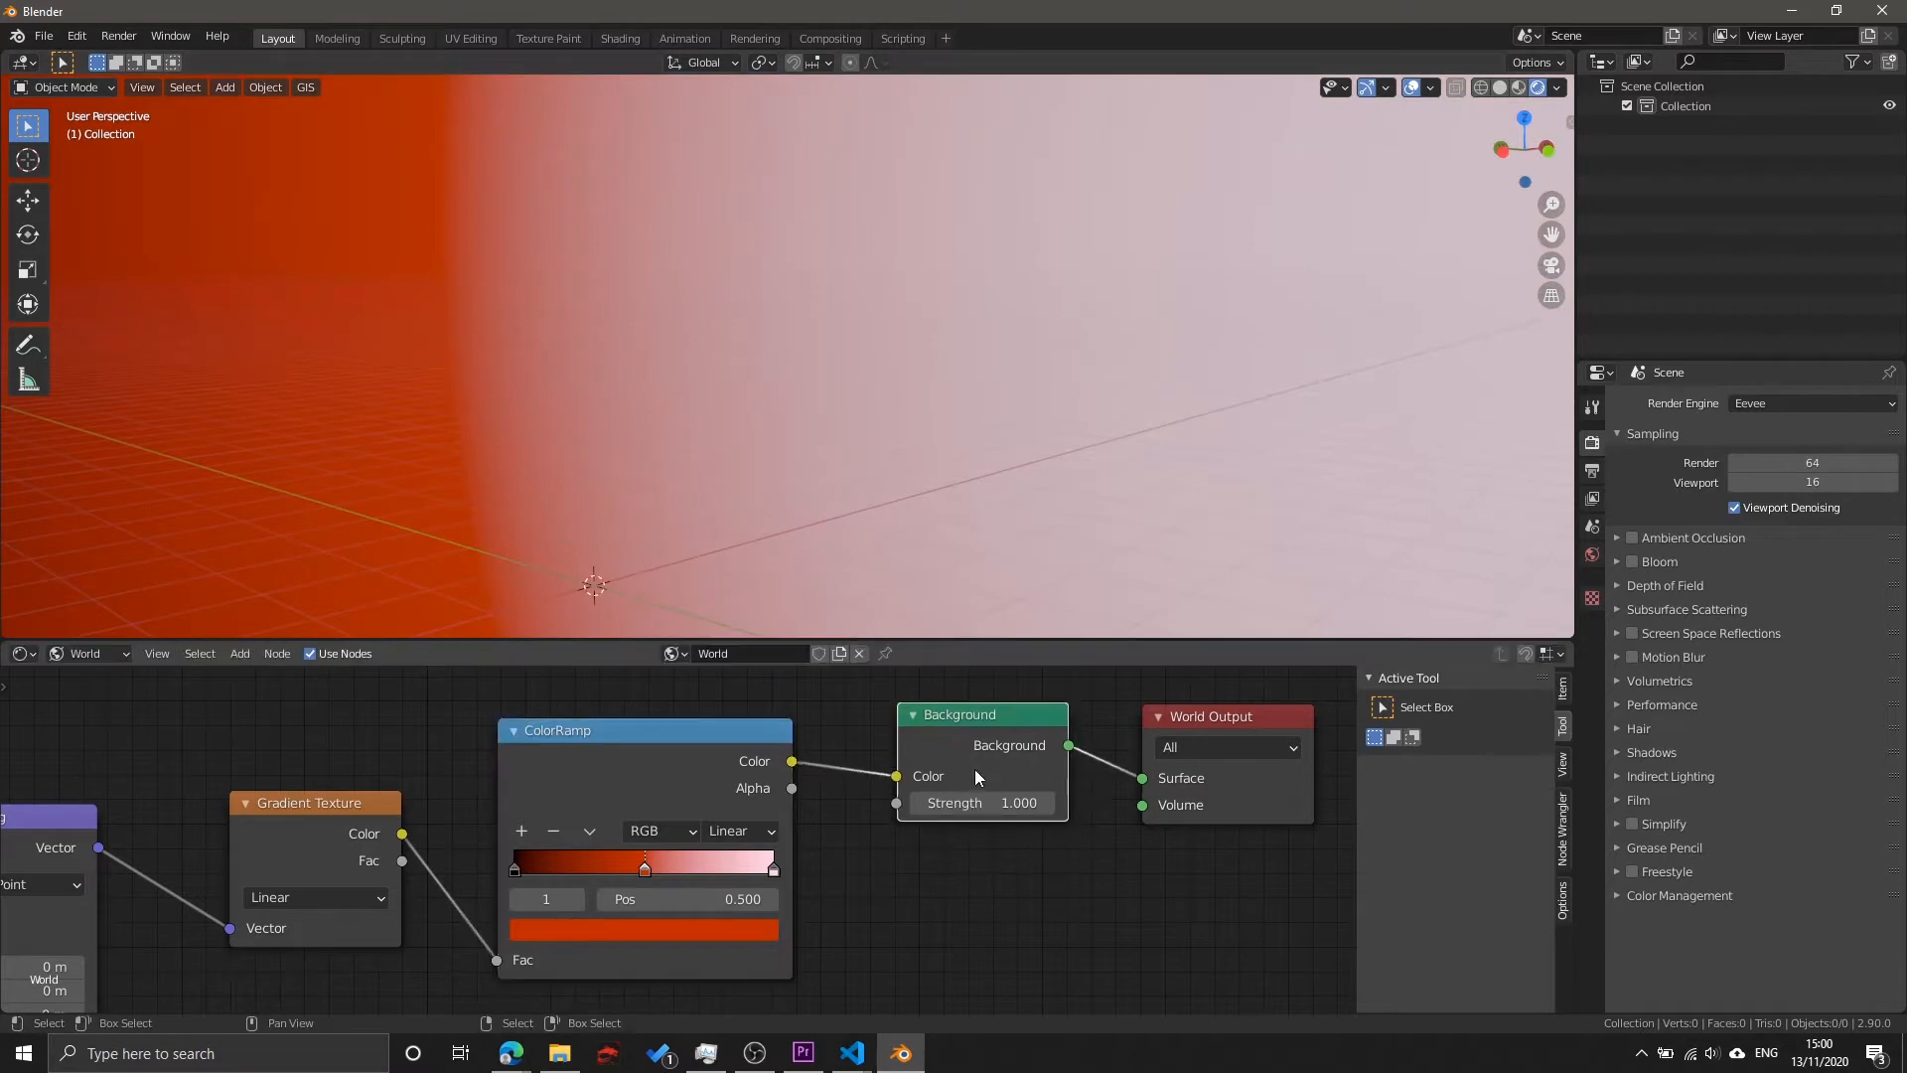
Step: Examine the gradient's orientation relative to the horizon and the Mapping node's rotation settings
mouse_move(1021, 781)
middle_down()
mouse_move(970, 799)
mouse_move(1019, 798)
middle_up()
middle_drag(663, 811, 1057, 743)
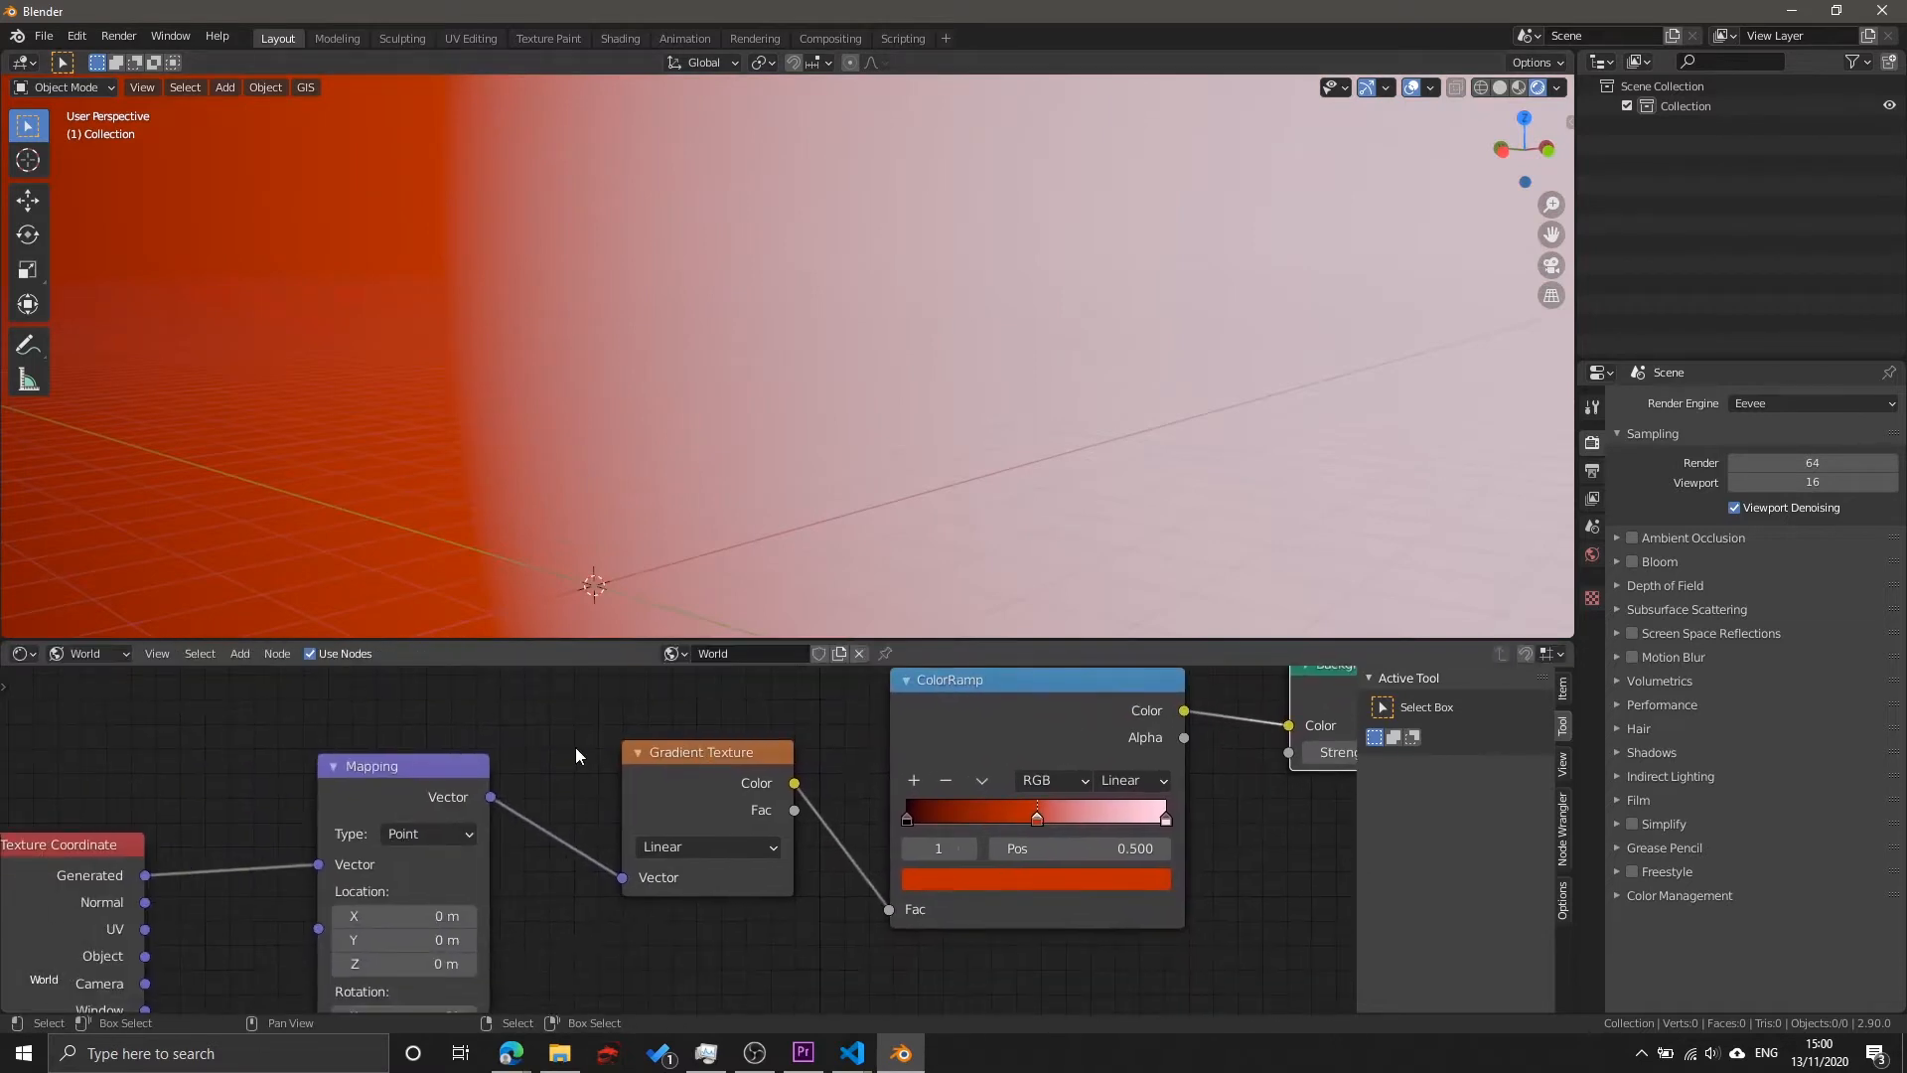
middle_drag(576, 749, 721, 738)
middle_drag(785, 595, 721, 289)
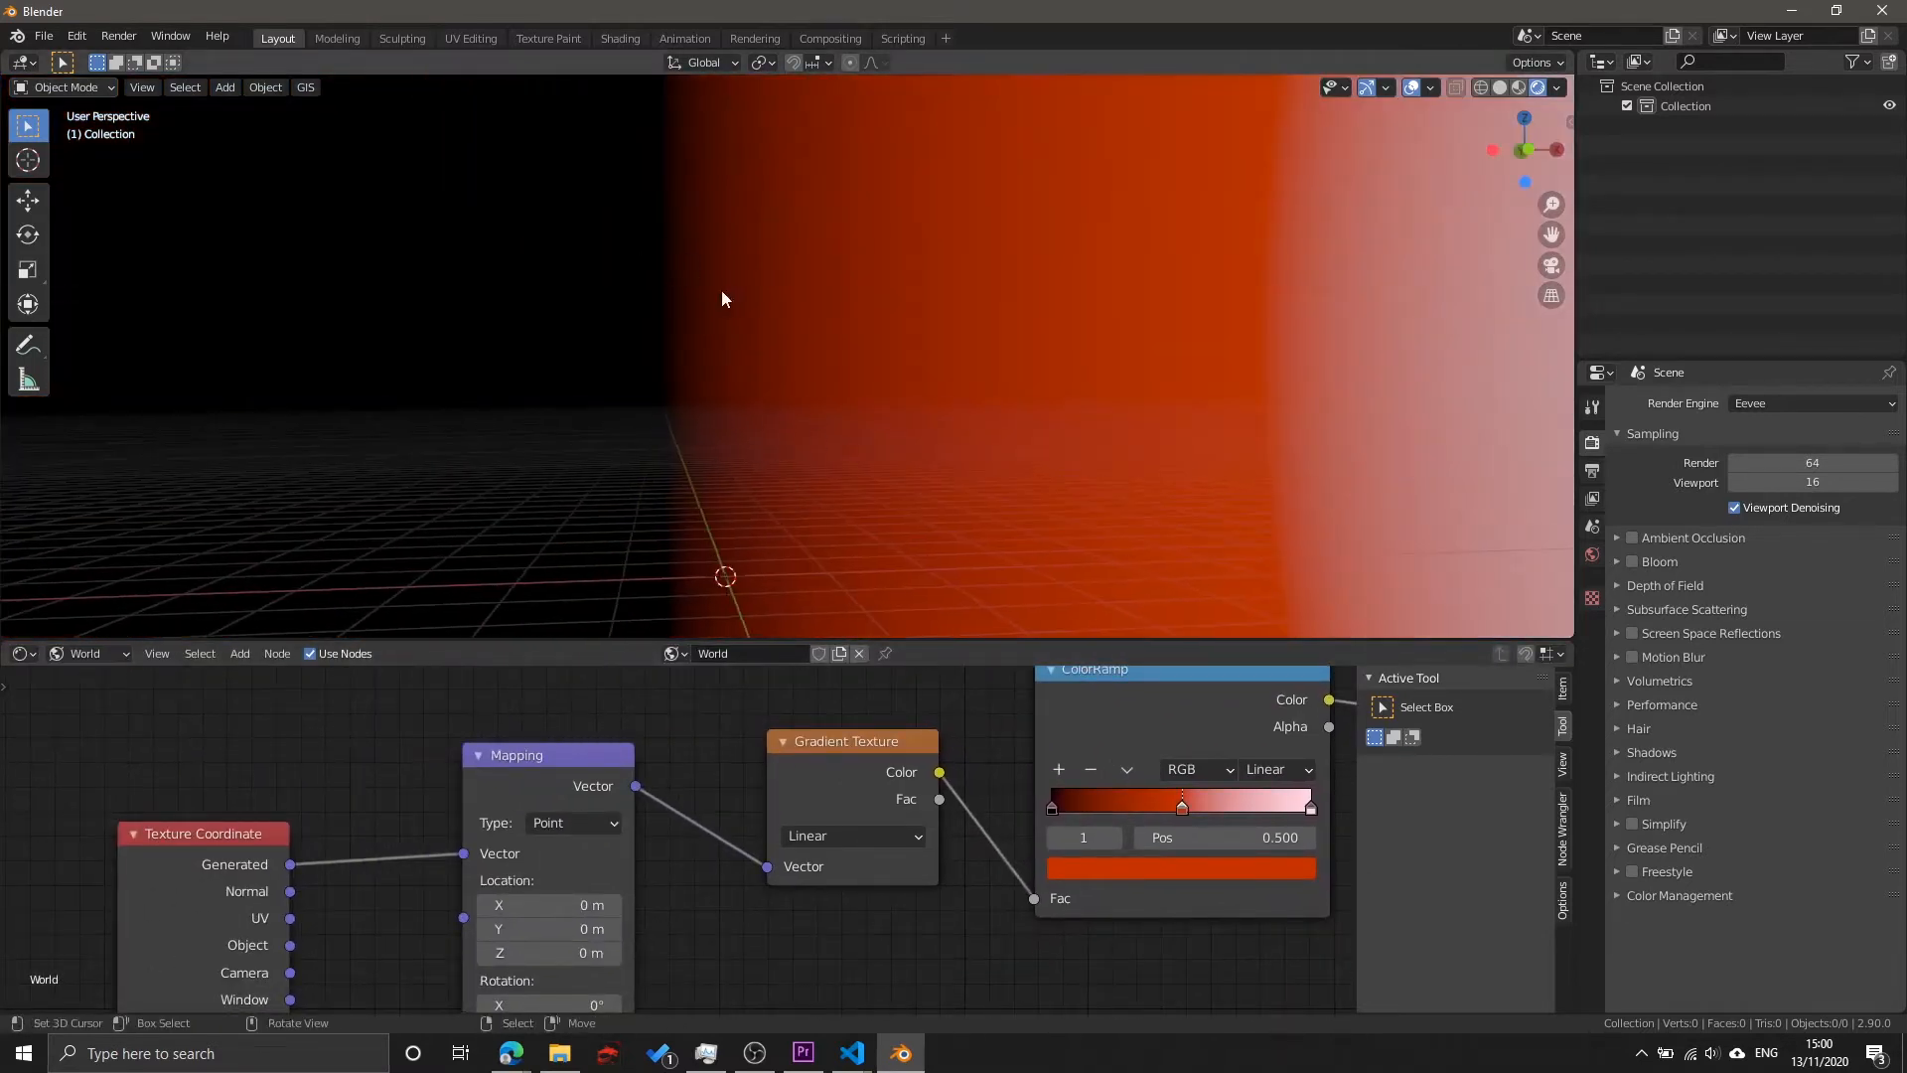
middle_drag(780, 567, 873, 502)
middle_drag(728, 923, 732, 790)
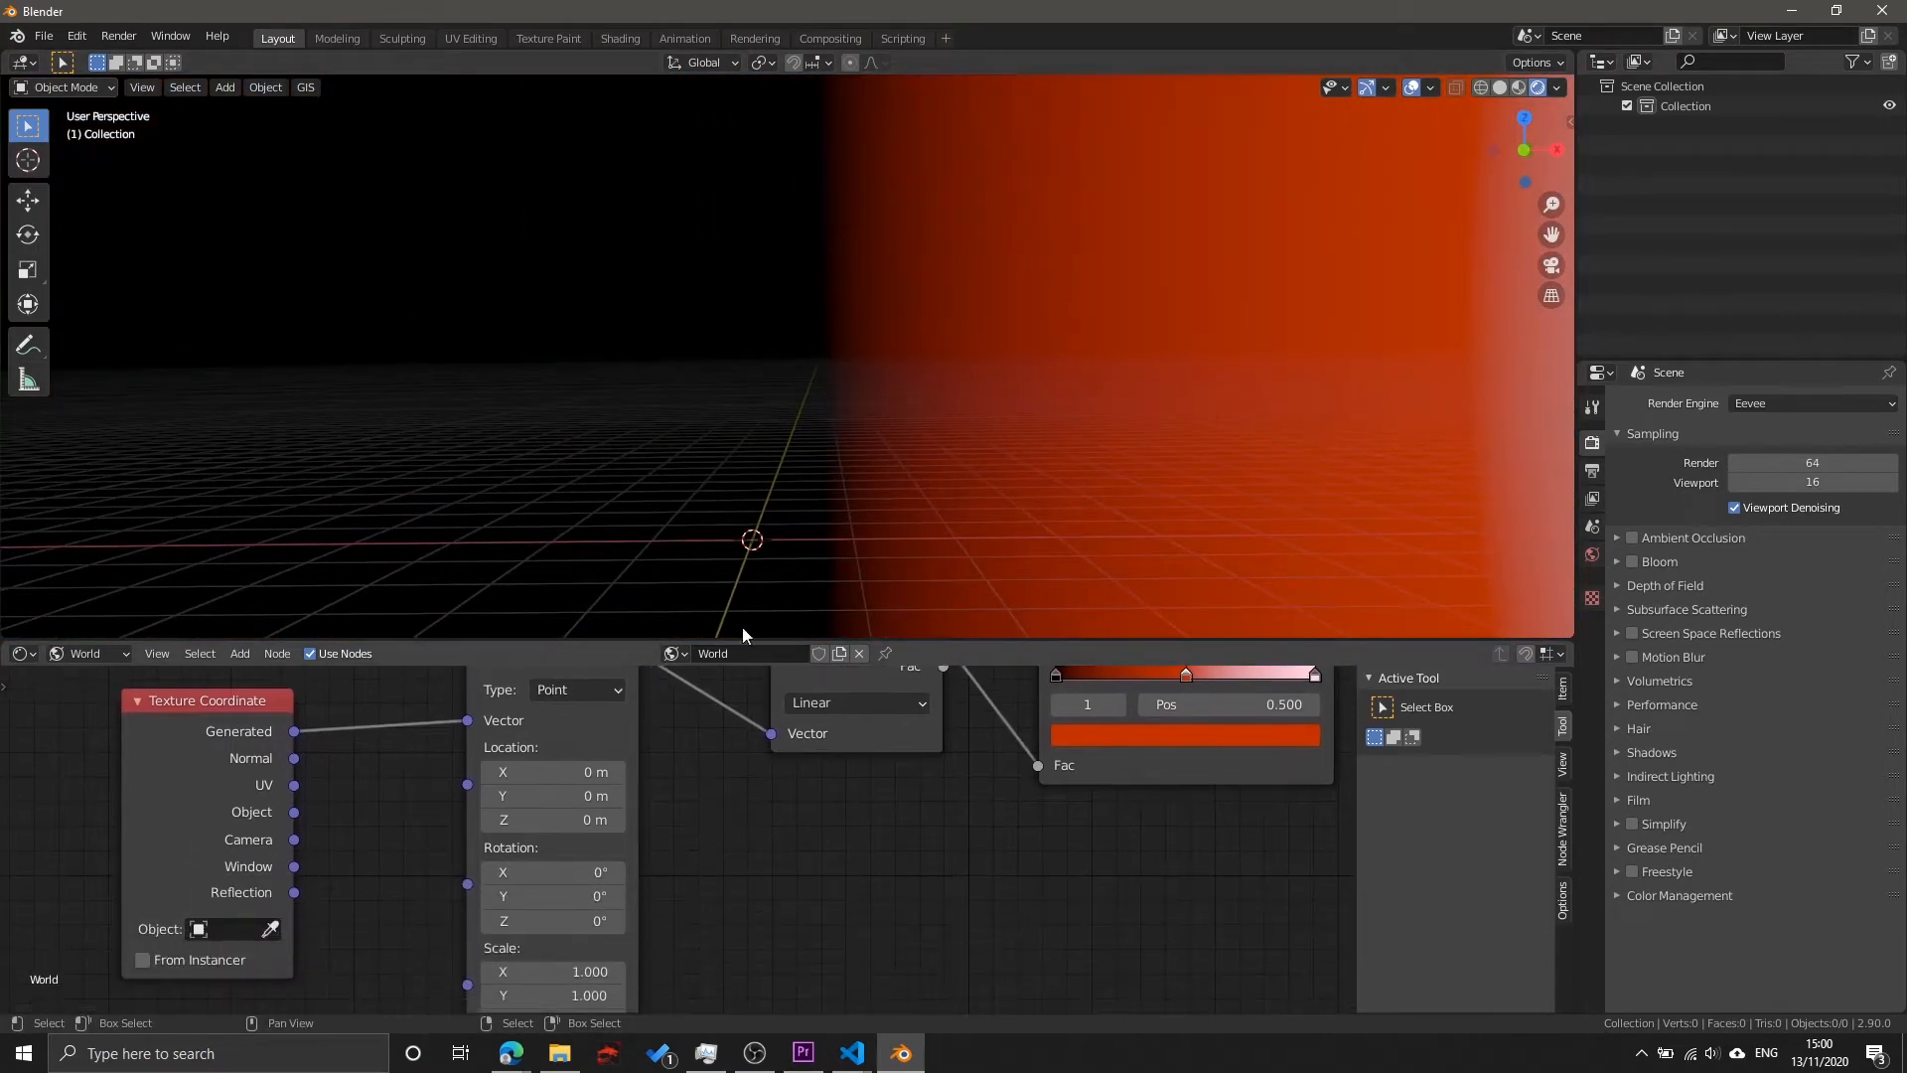
middle_drag(812, 492, 820, 495)
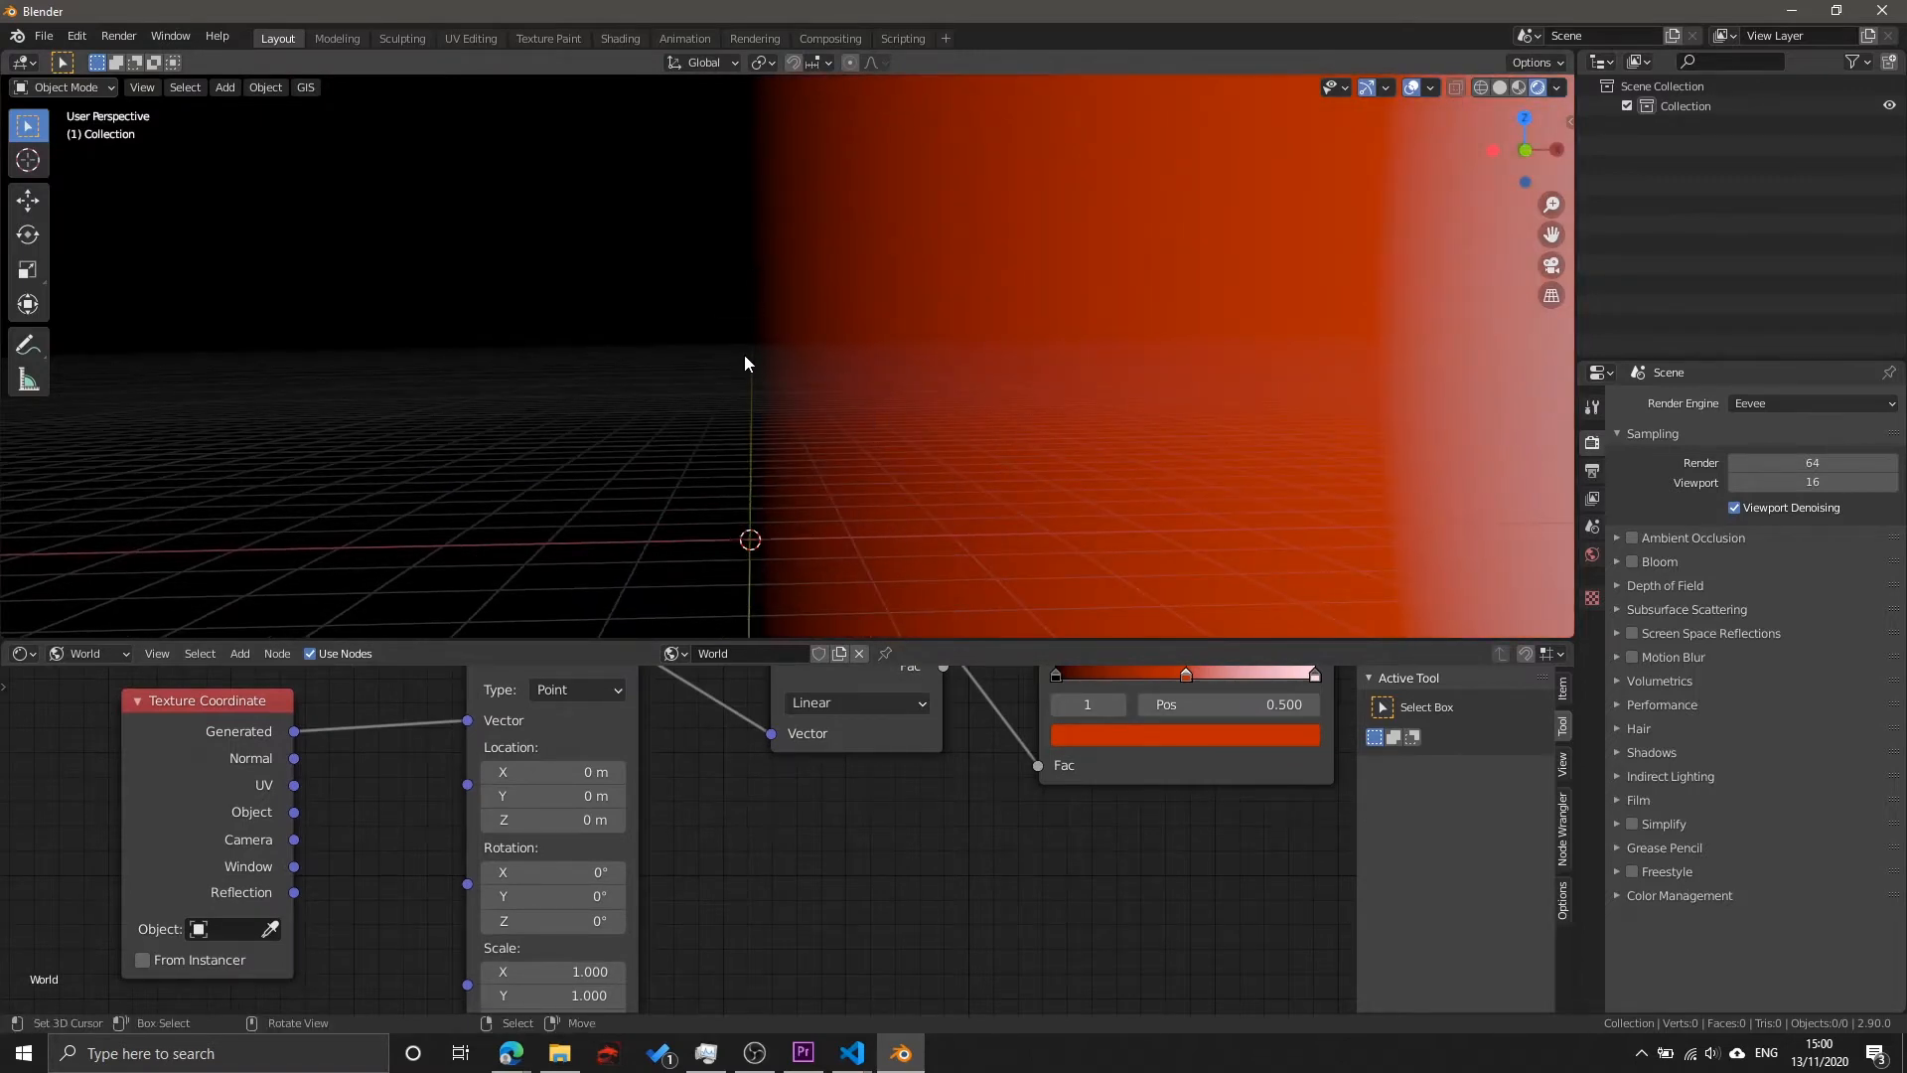
middle_drag(745, 362, 721, 450)
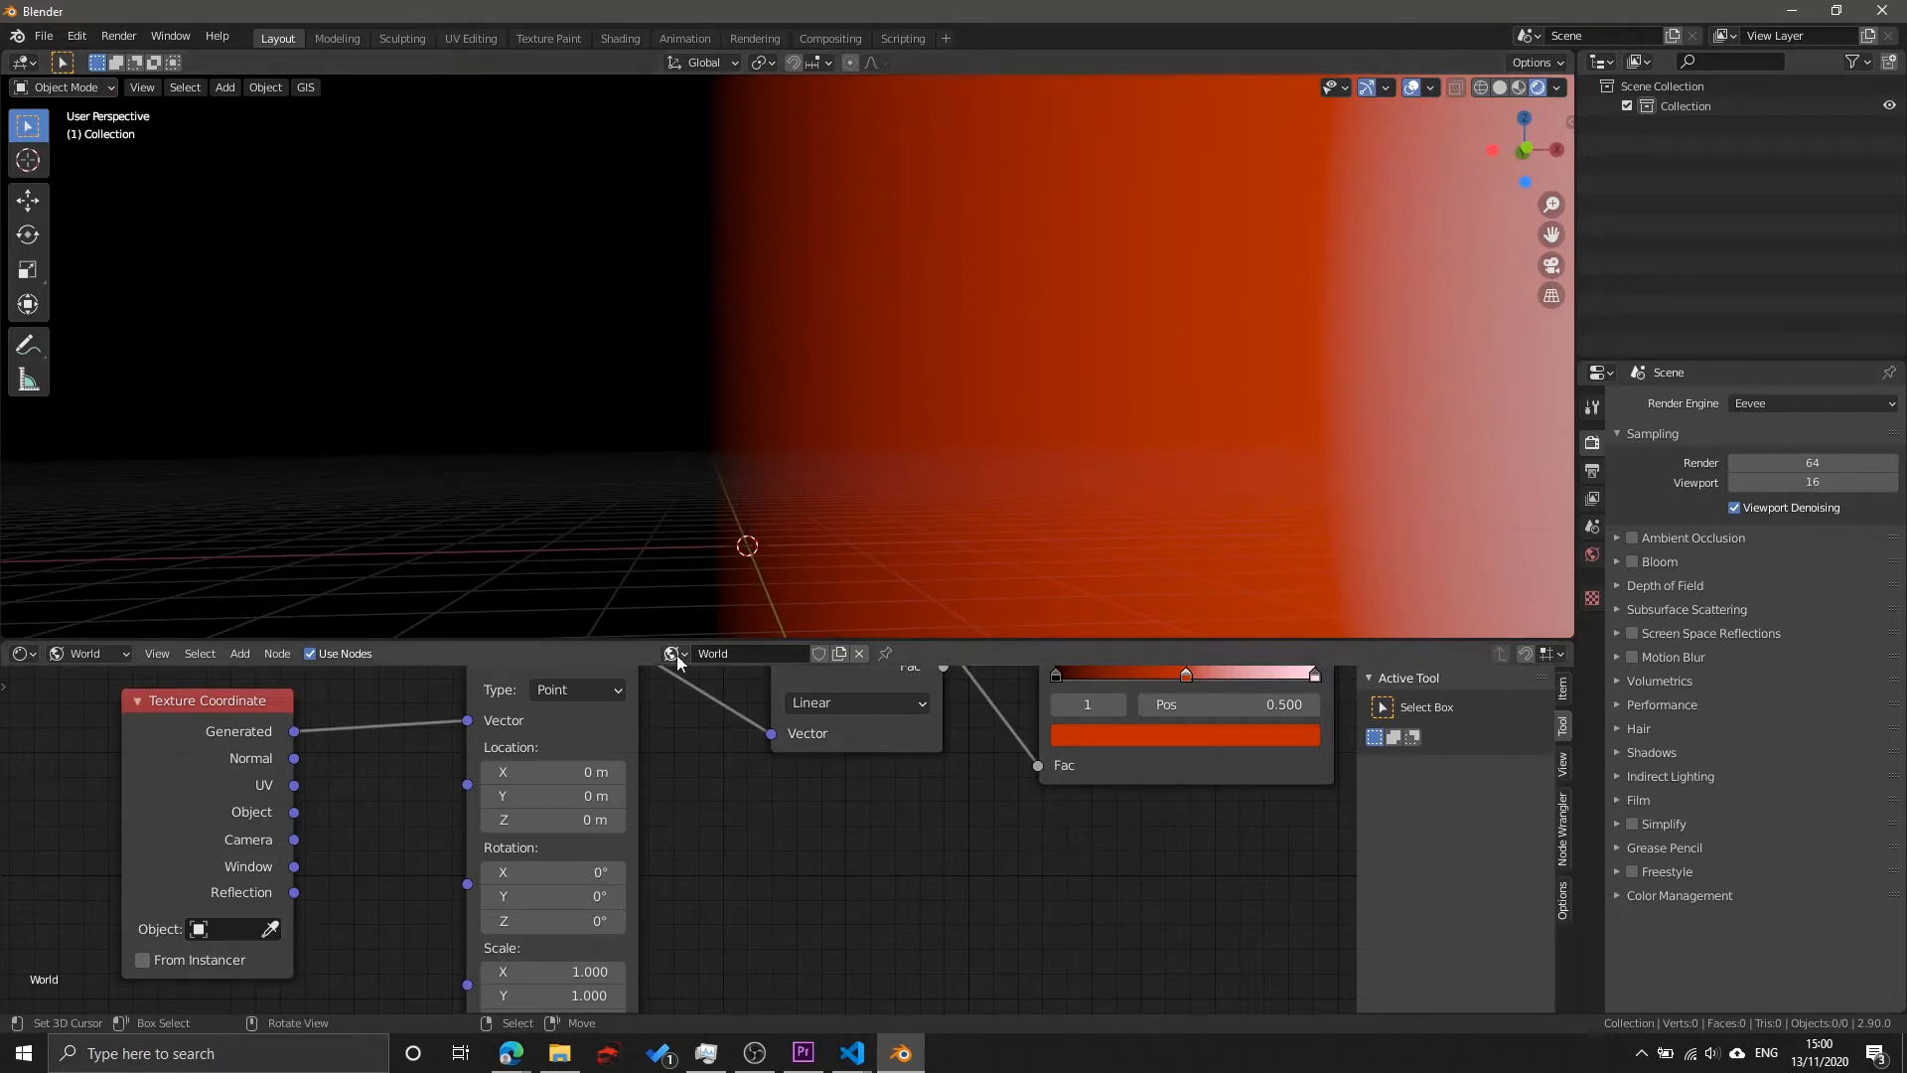
Step: Set the Mapping node's Y rotation to 90° and check the gradient against the horizon
drag(570, 898, 820, 898)
click(568, 905)
text(90)
key(Return)
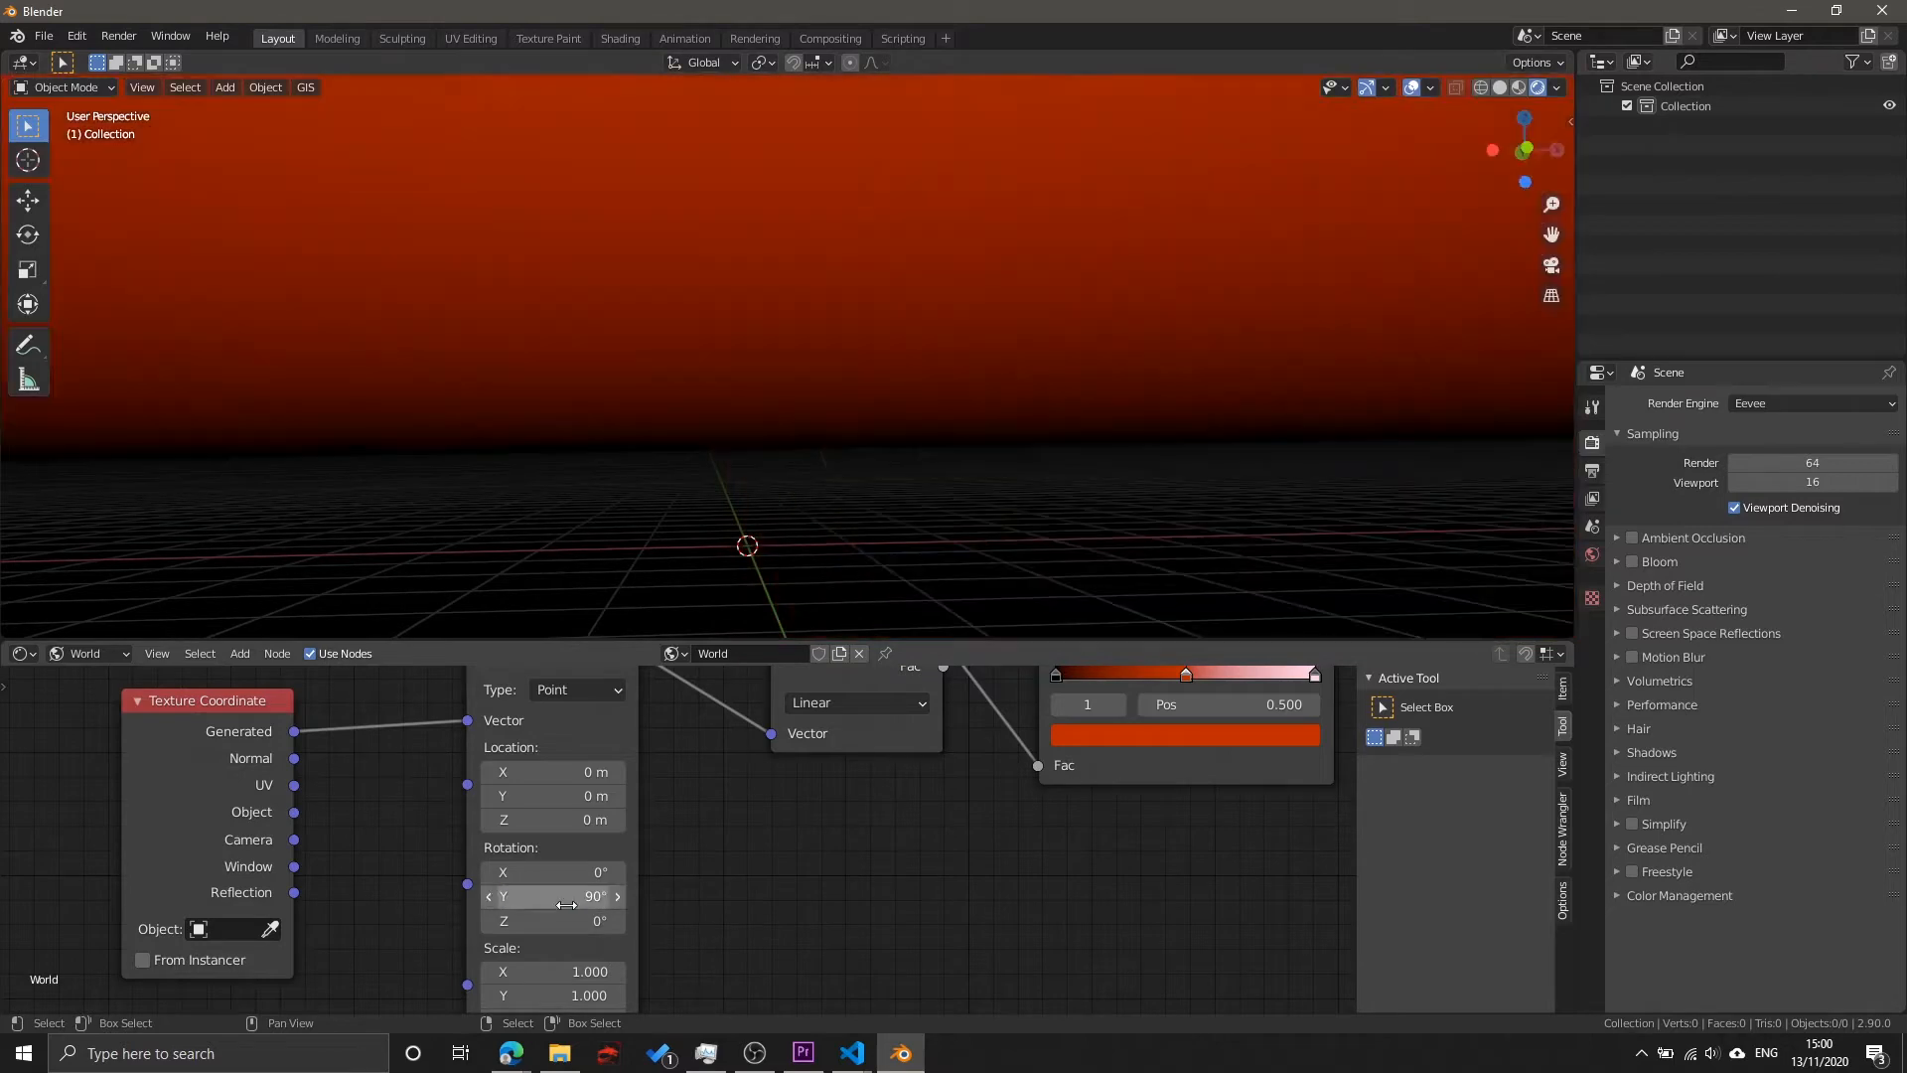
mouse_move(894, 445)
middle_down()
mouse_move(967, 437)
mouse_move(904, 442)
middle_up()
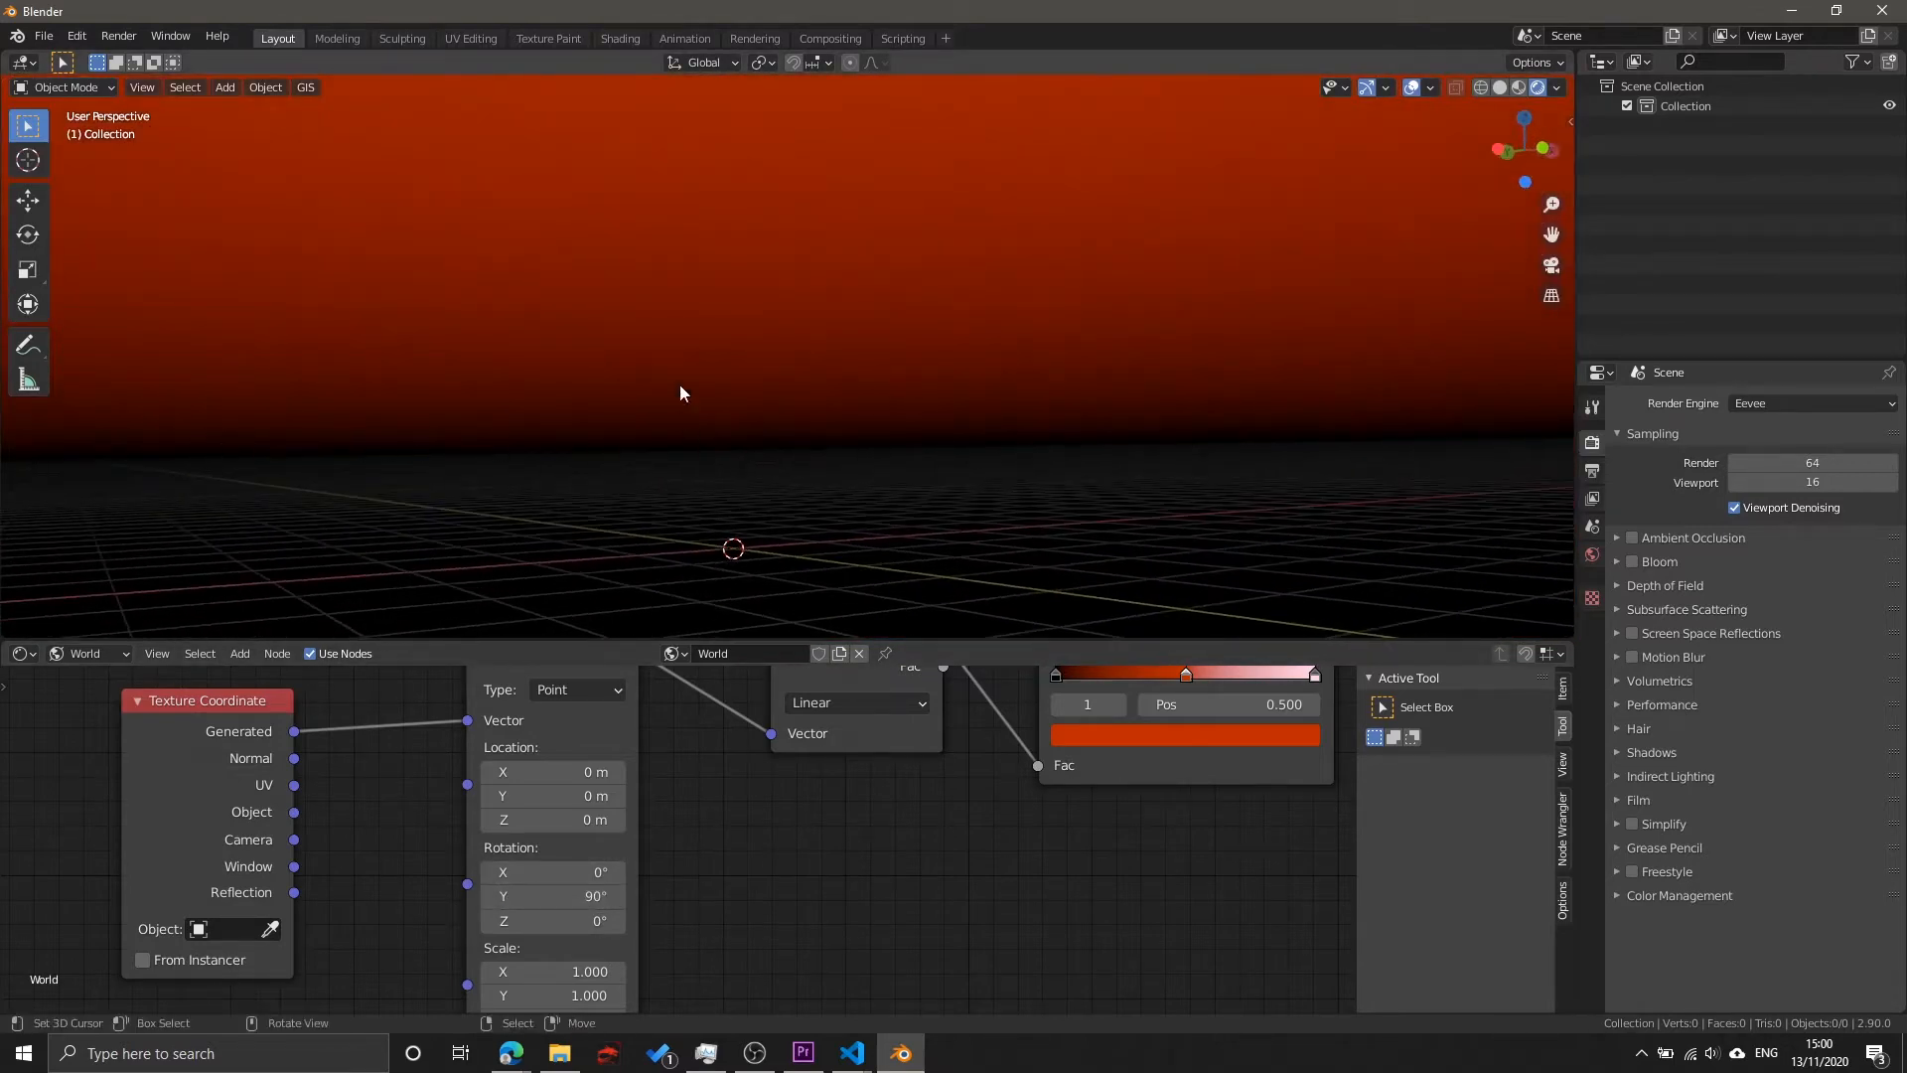
mouse_move(792, 440)
middle_down()
mouse_move(711, 434)
mouse_move(794, 464)
middle_up()
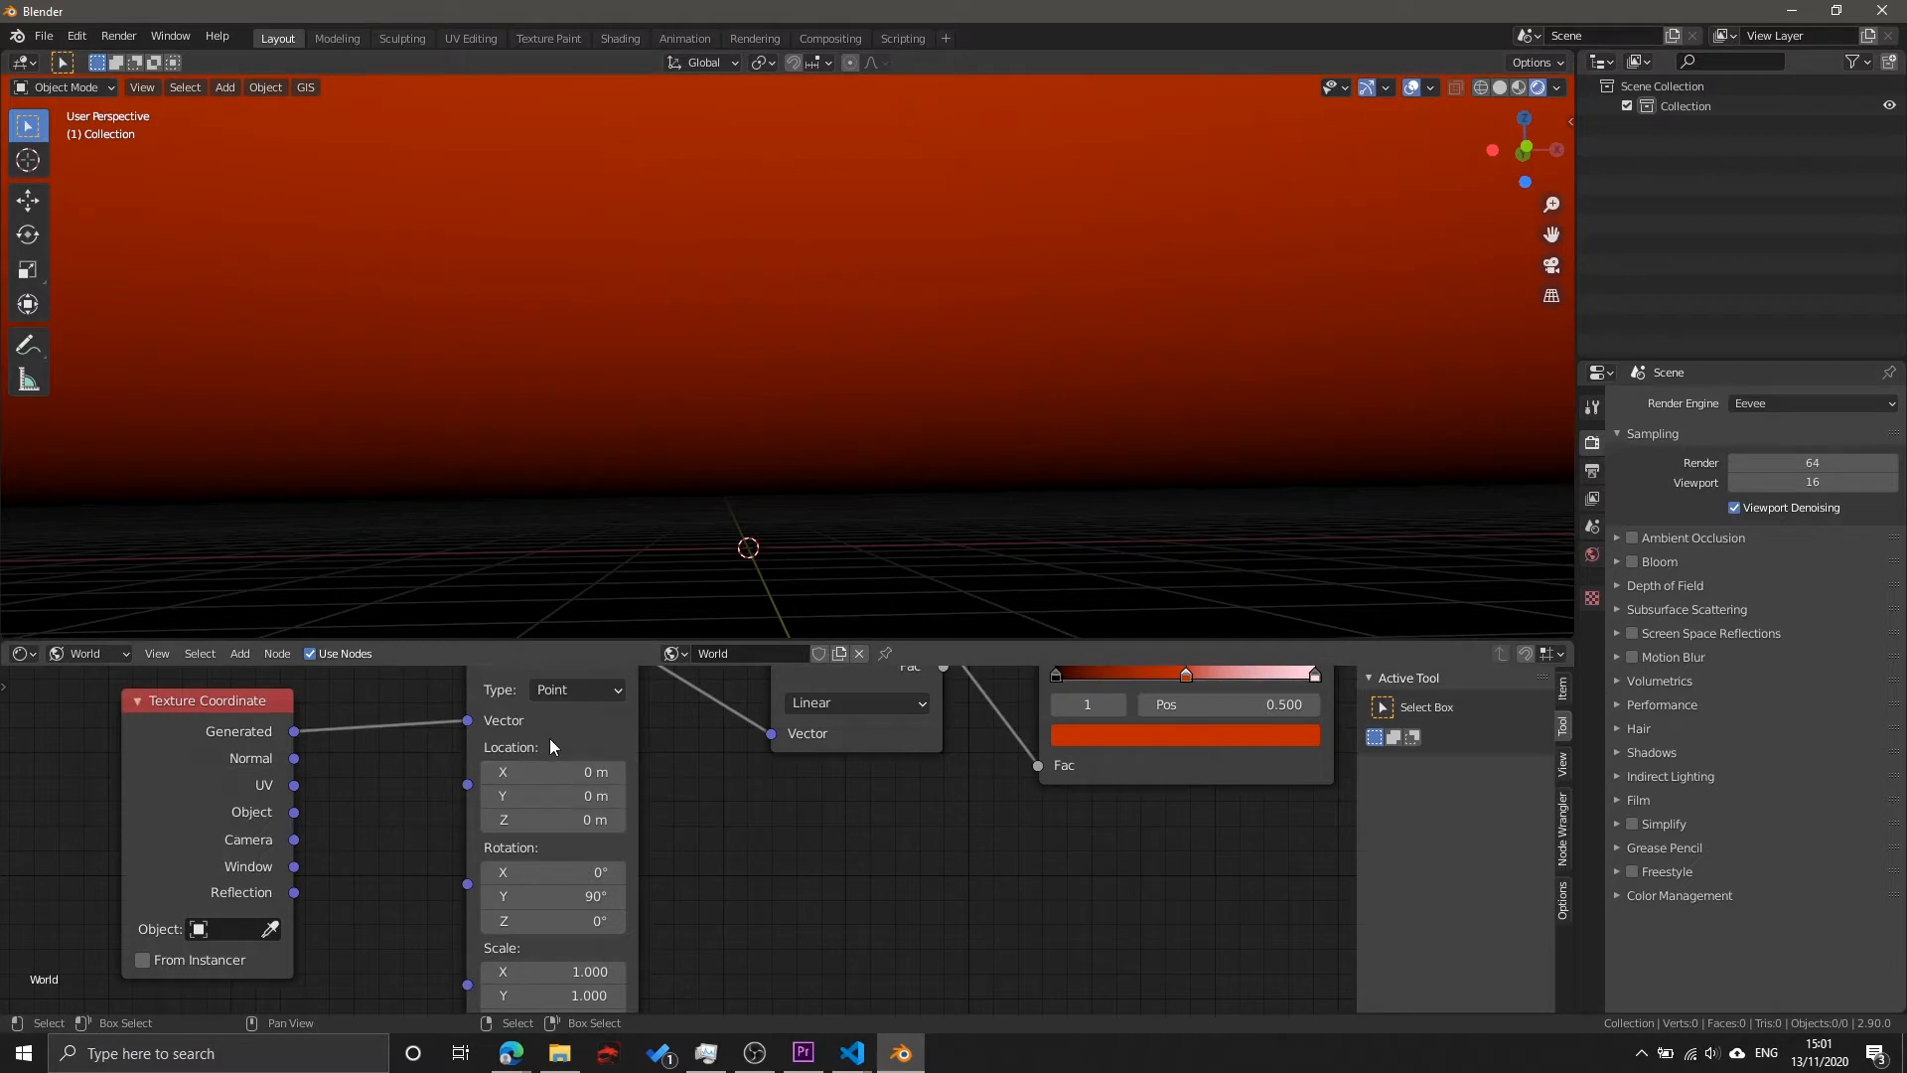
Step: Try shifting the Mapping node's X and Y location, and reset both to 0 m
mouse_move(553, 796)
mouse_down()
mouse_move(580, 772)
mouse_move(556, 772)
mouse_up()
click(553, 772)
text(0)
key(Tab)
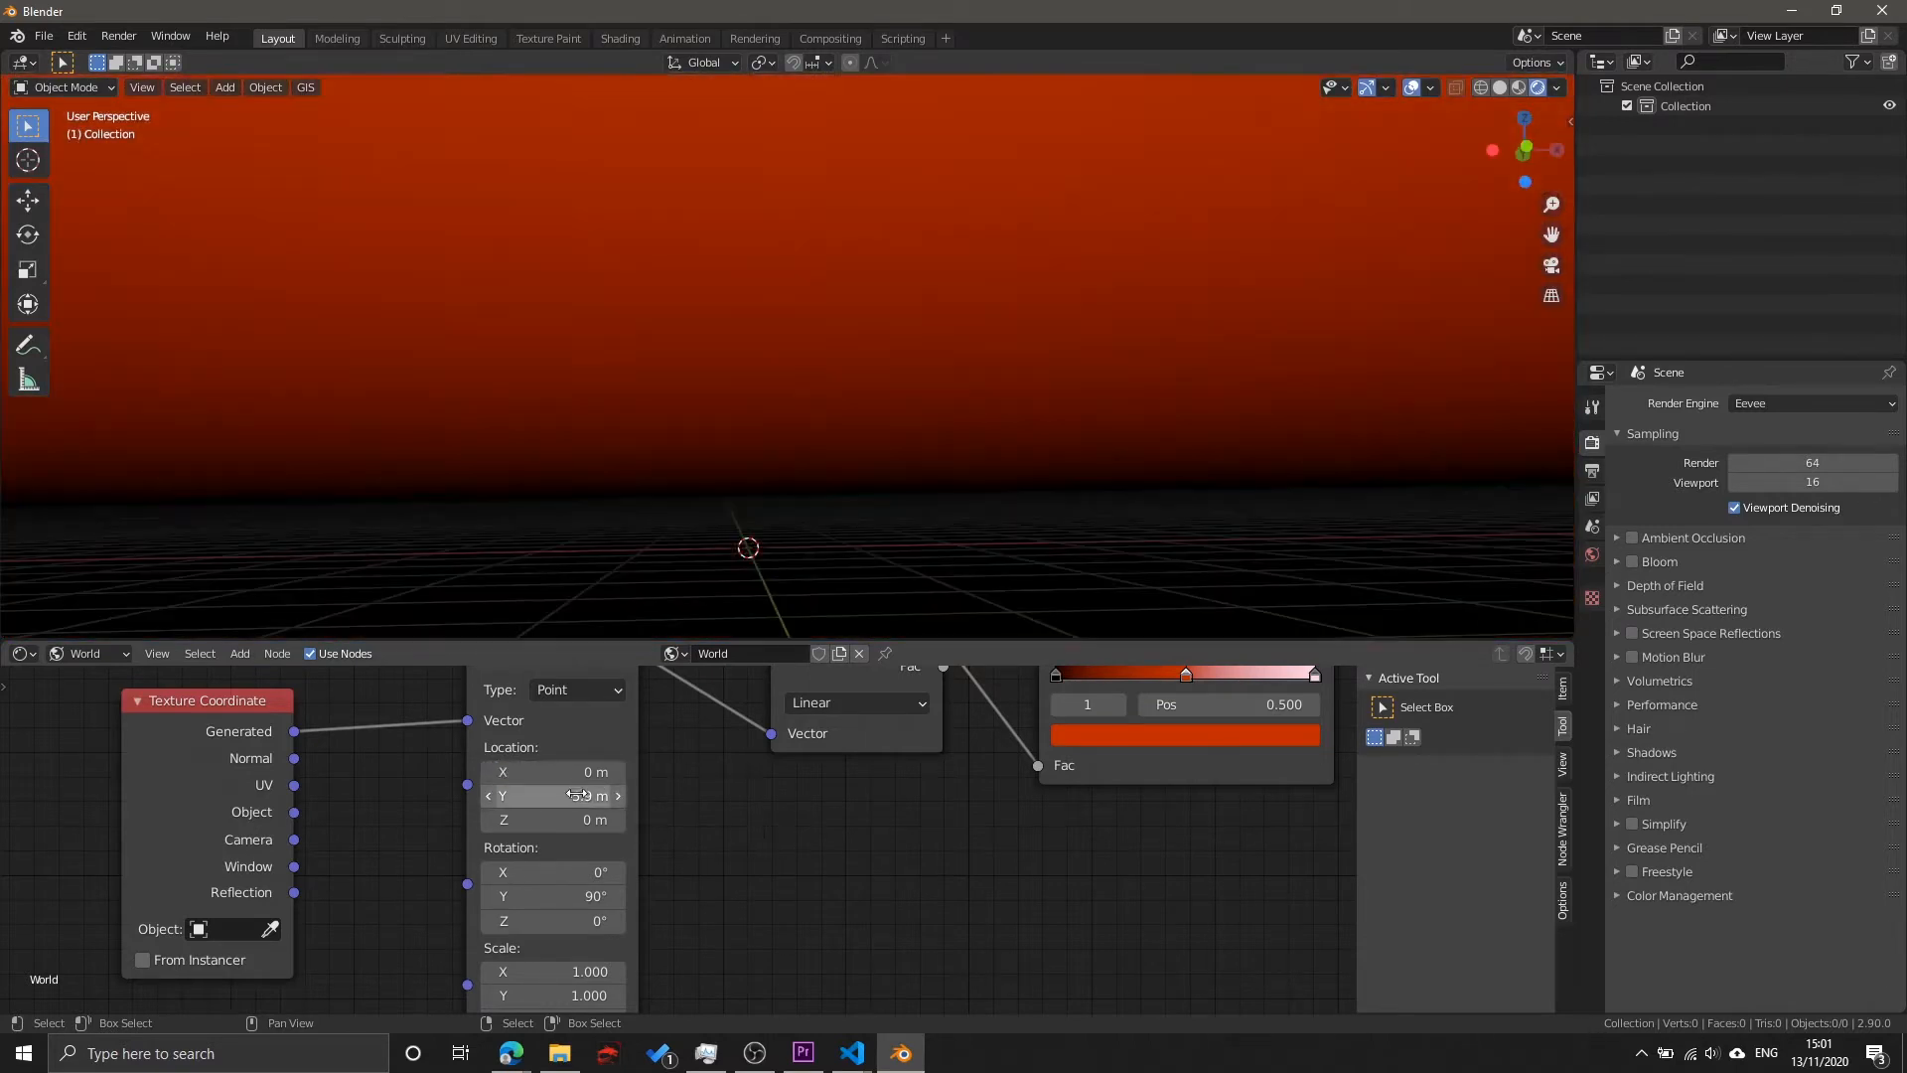
text(0)
key(Return)
Step: Set the Mapping node's X location to 0.2 m and check the horizon in the viewport
middle_drag(774, 792, 707, 795)
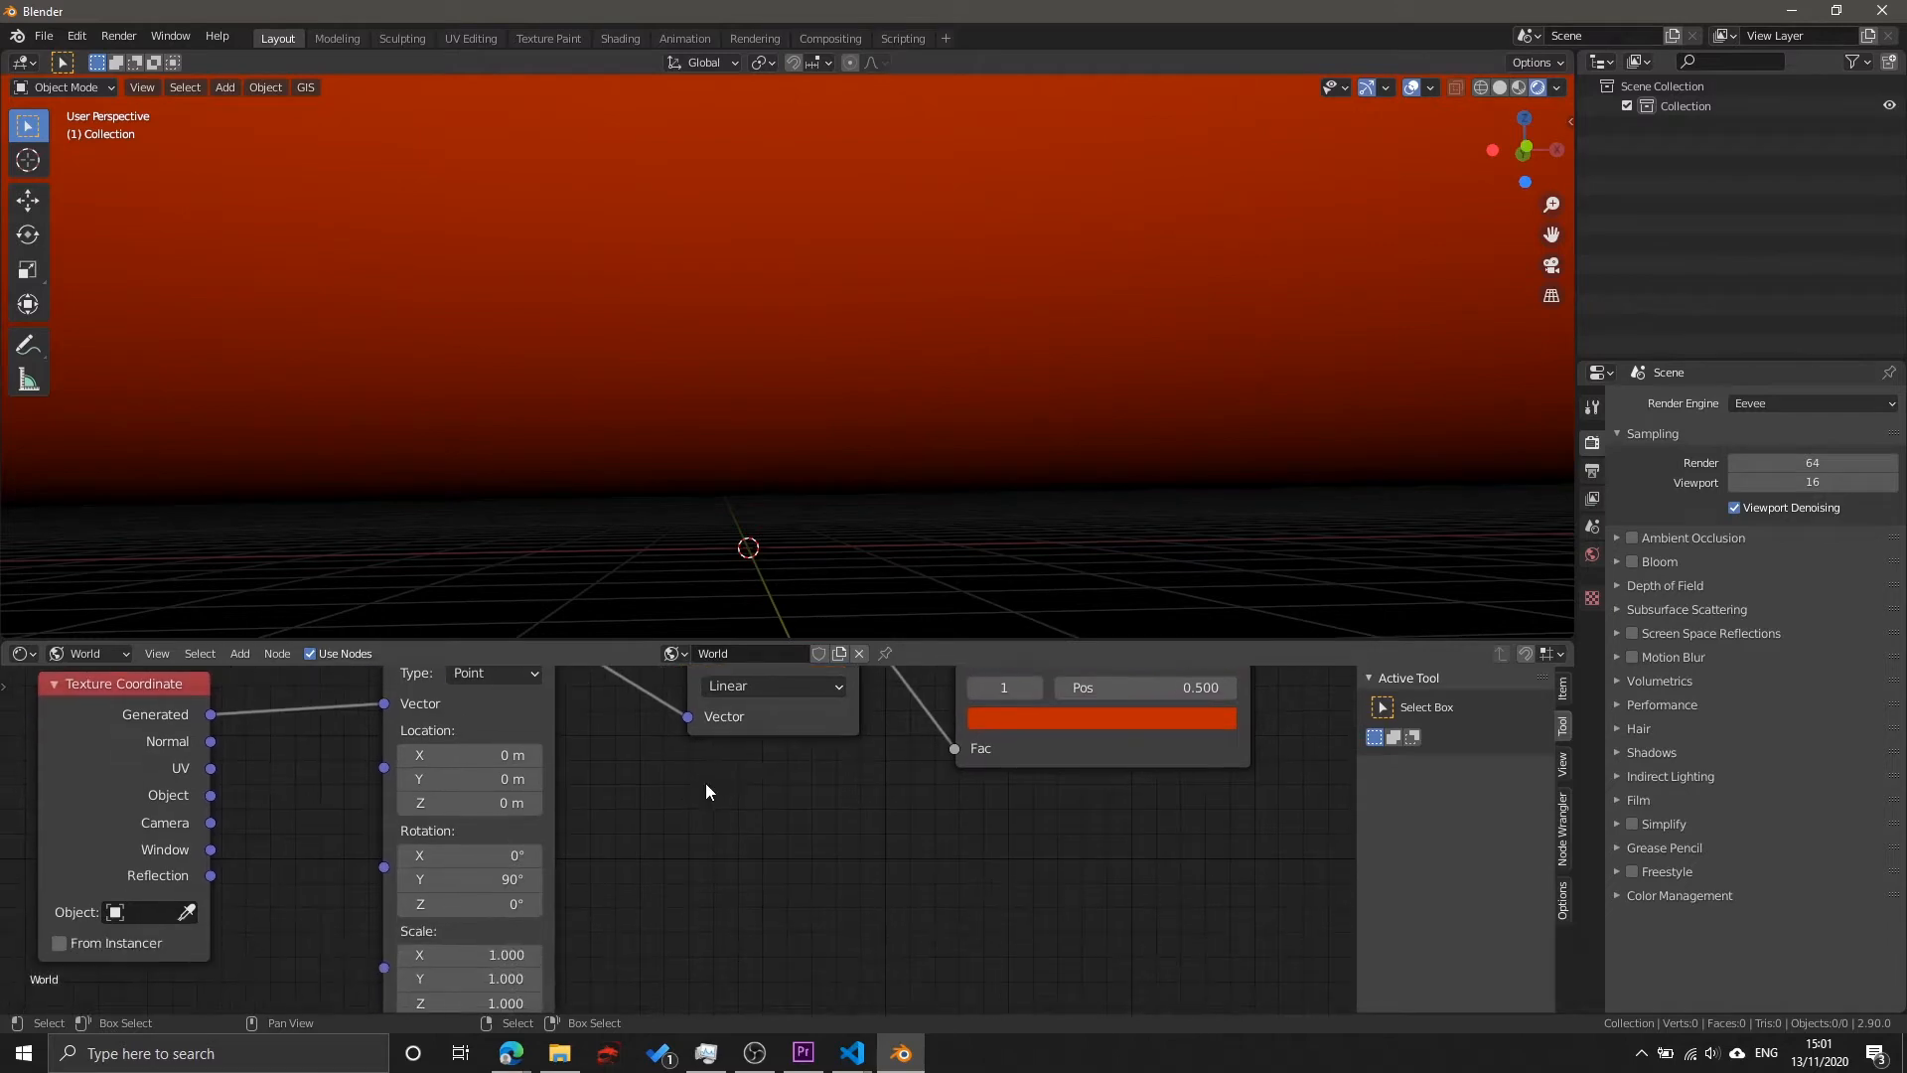
click(506, 778)
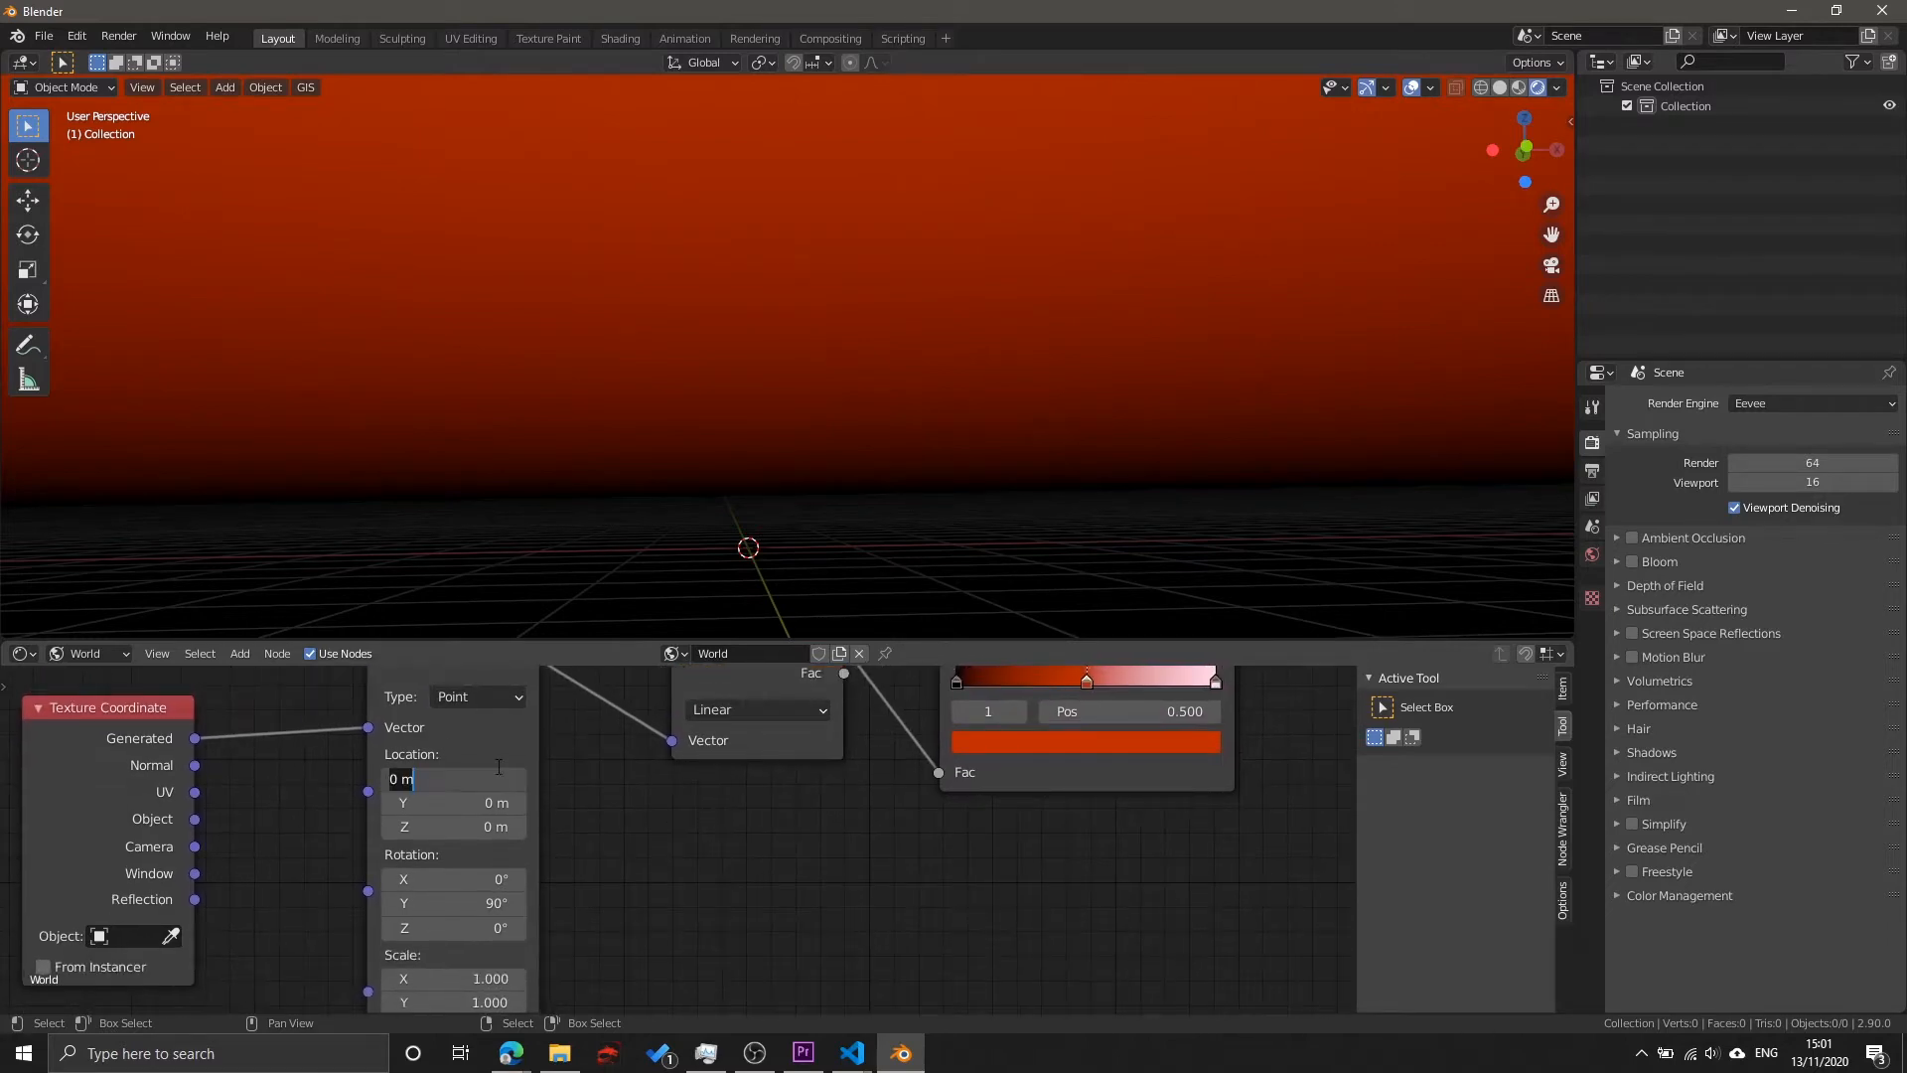
text(0.2)
key(Return)
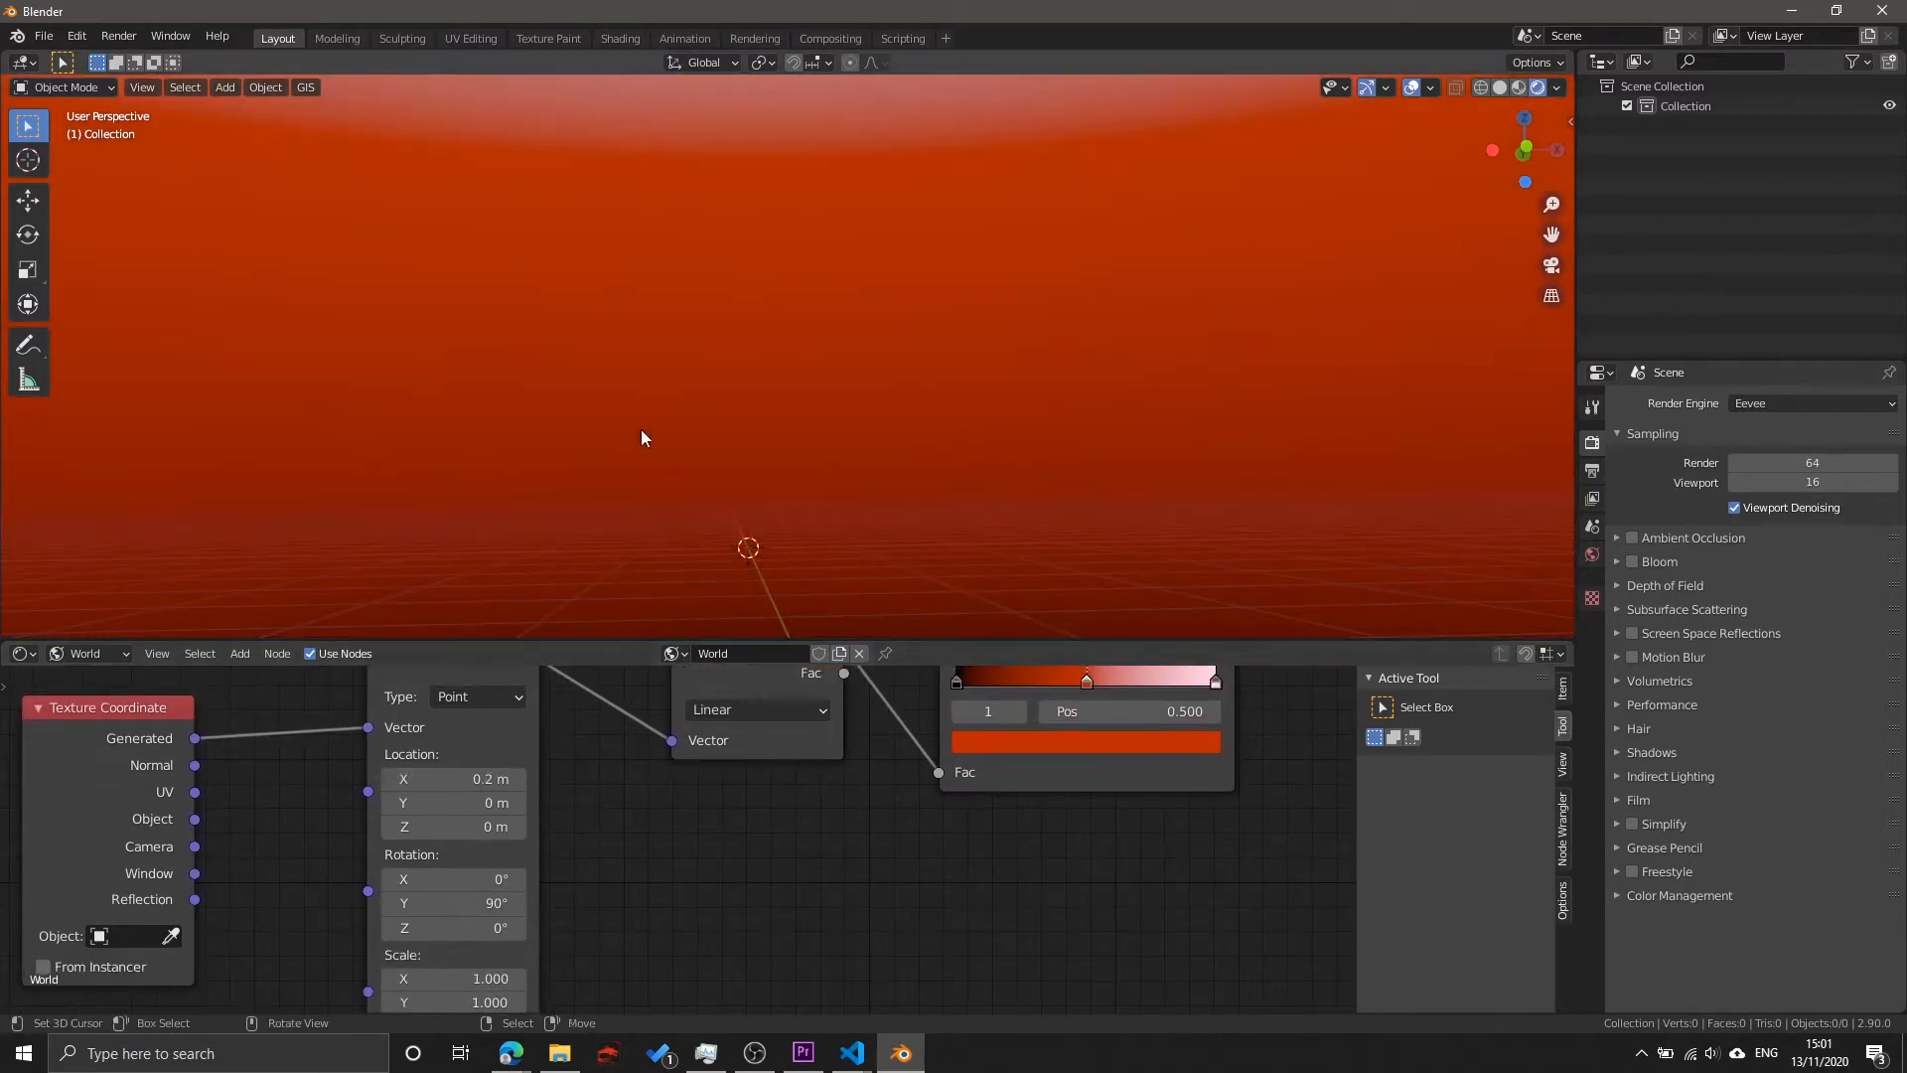
middle_drag(640, 429, 682, 462)
Step: Set the Mapping node's X location to 0.1 m and check the gradient around the horizon
click(473, 779)
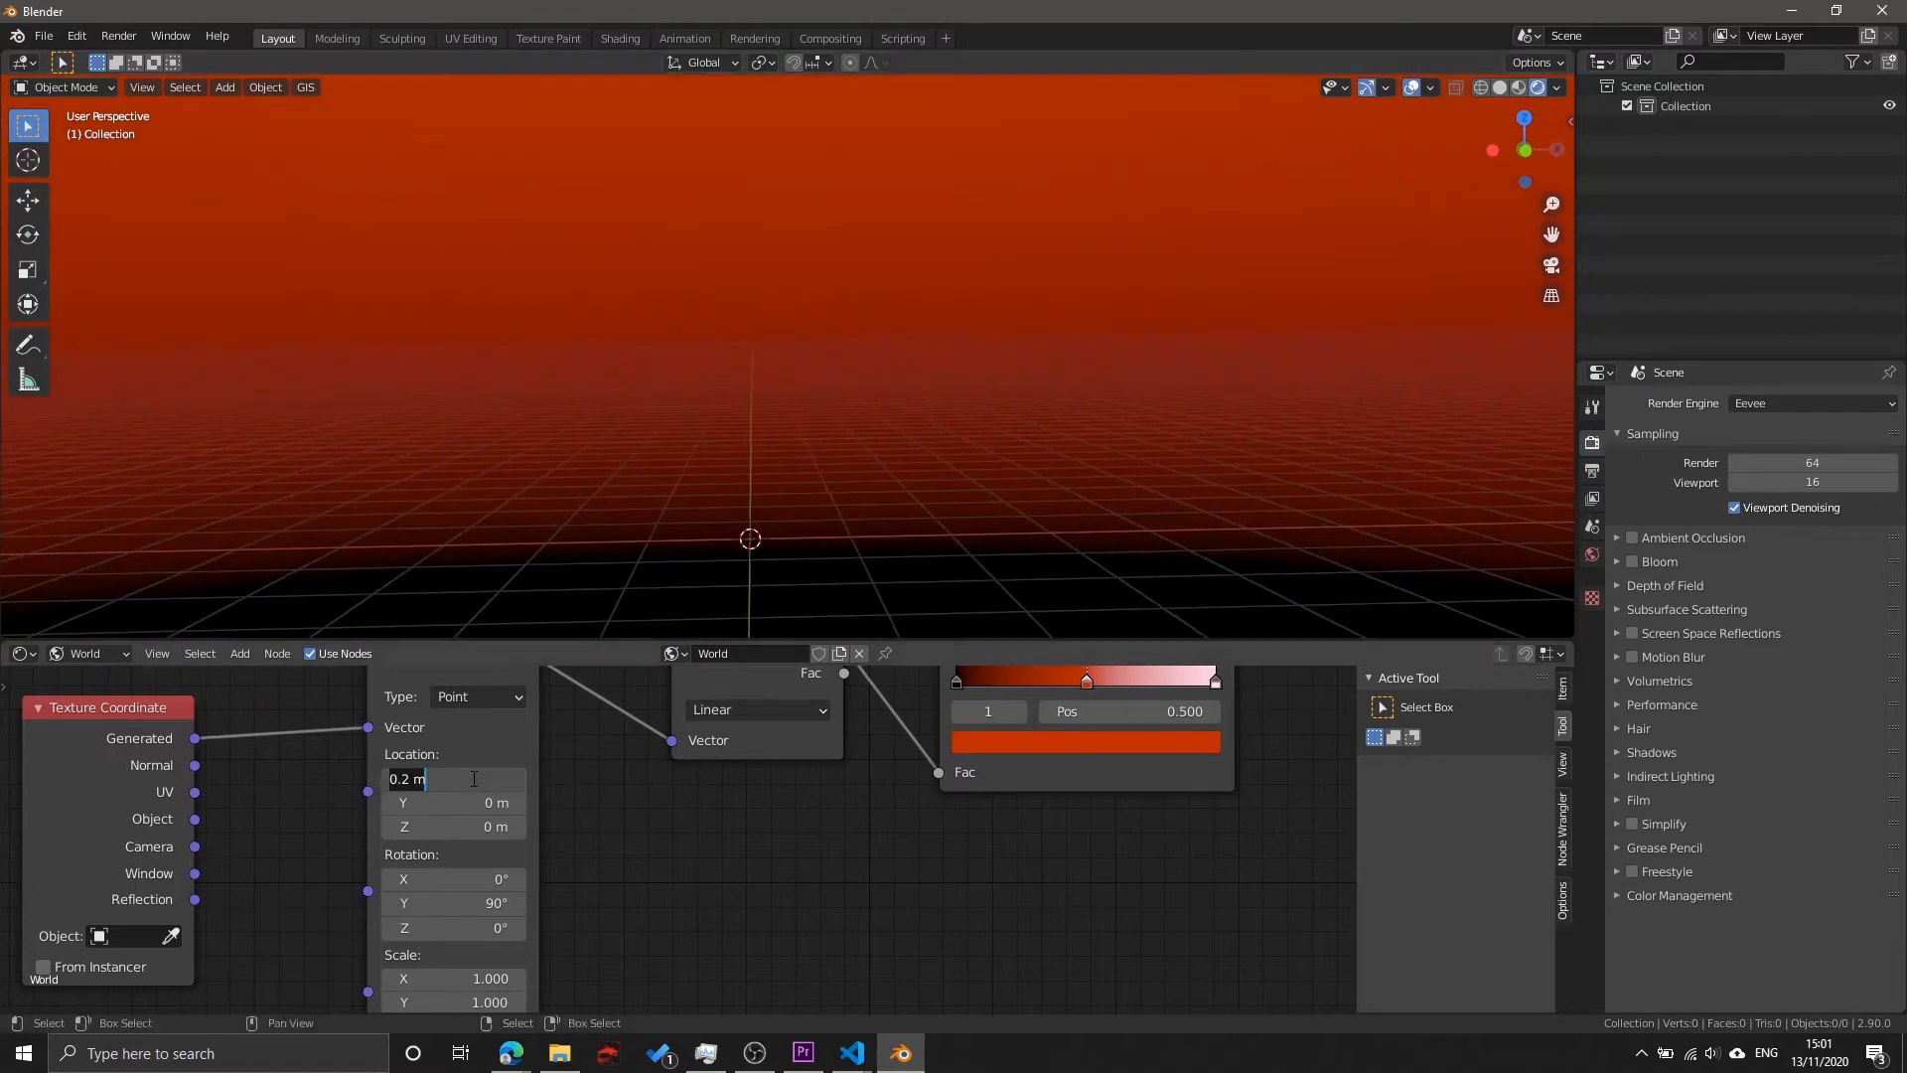
text(.1)
key(Return)
middle_drag(740, 844, 639, 933)
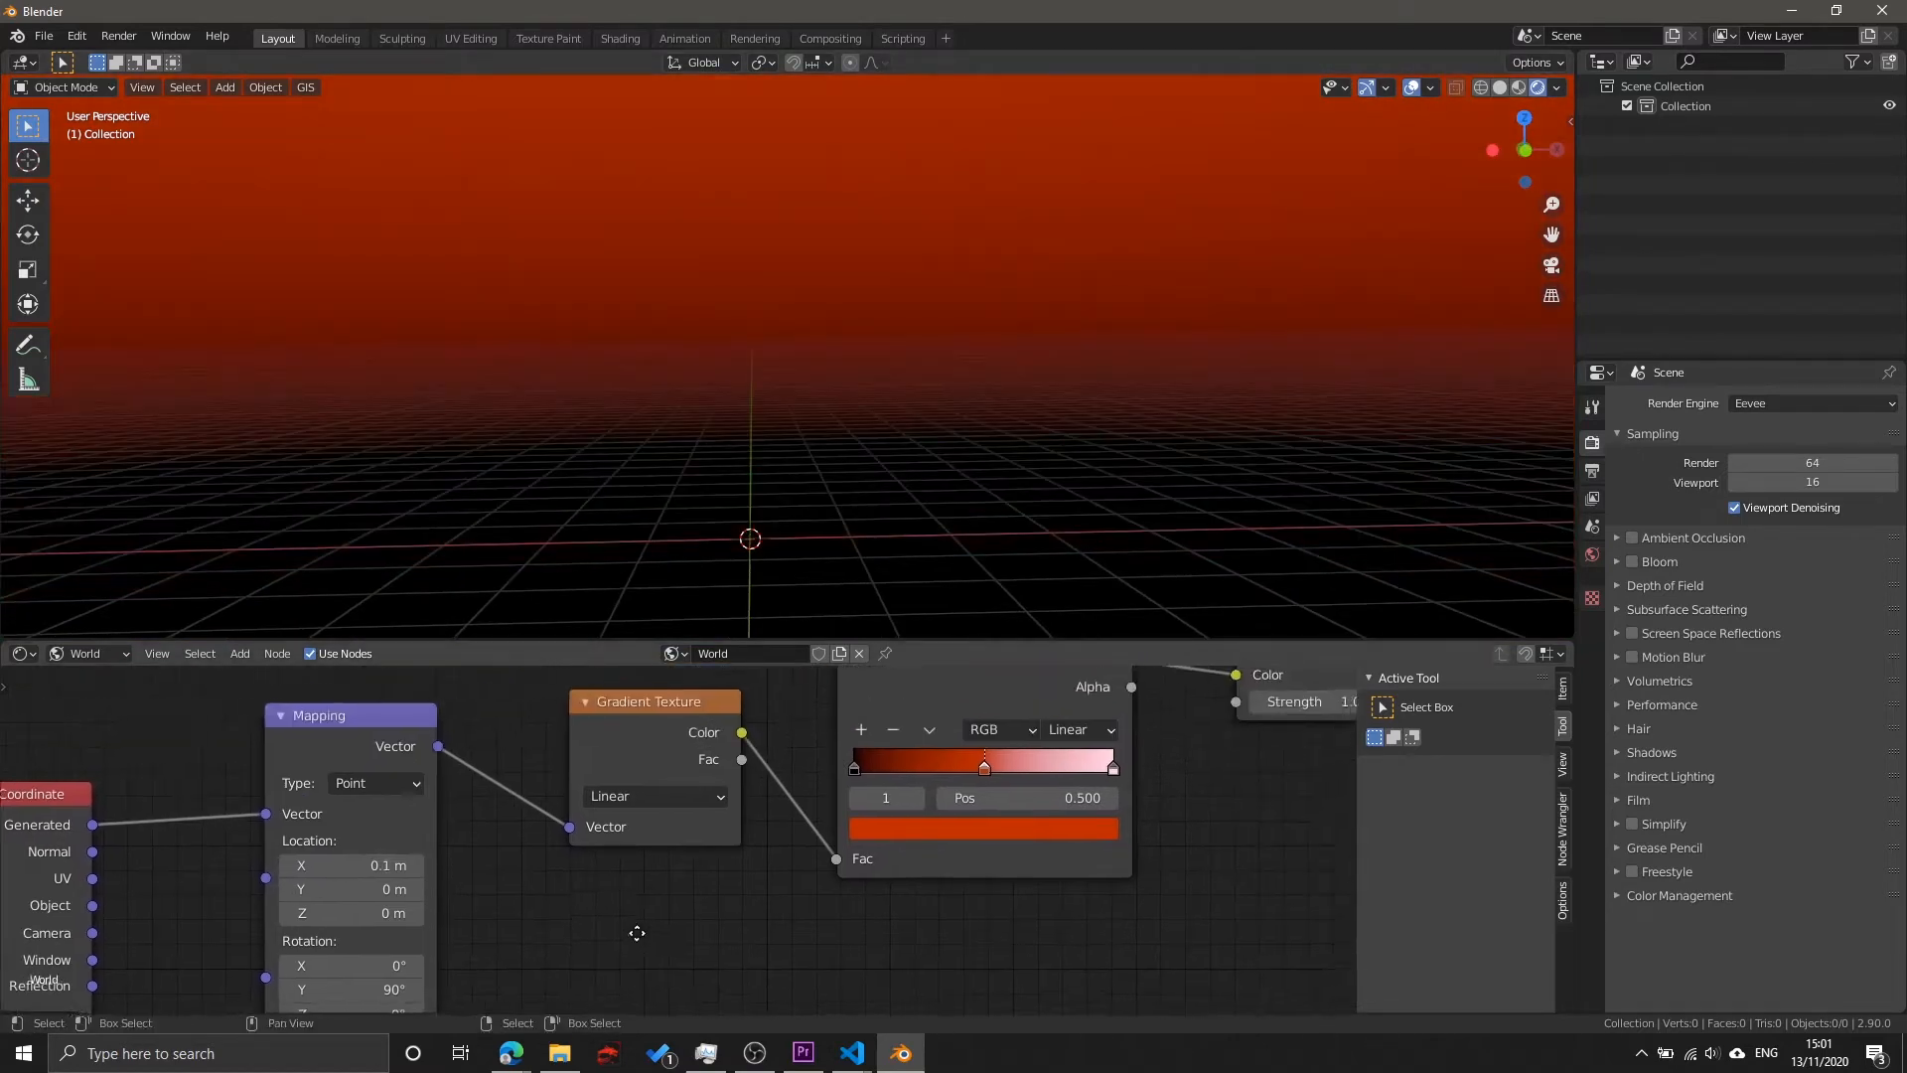
scroll(650, 864, down, 1)
middle_drag(744, 723, 622, 815)
middle_drag(724, 408, 1028, 338)
Step: Remove the orange-red middle stop from the ColorRamp
scroll(1001, 860, up, 2)
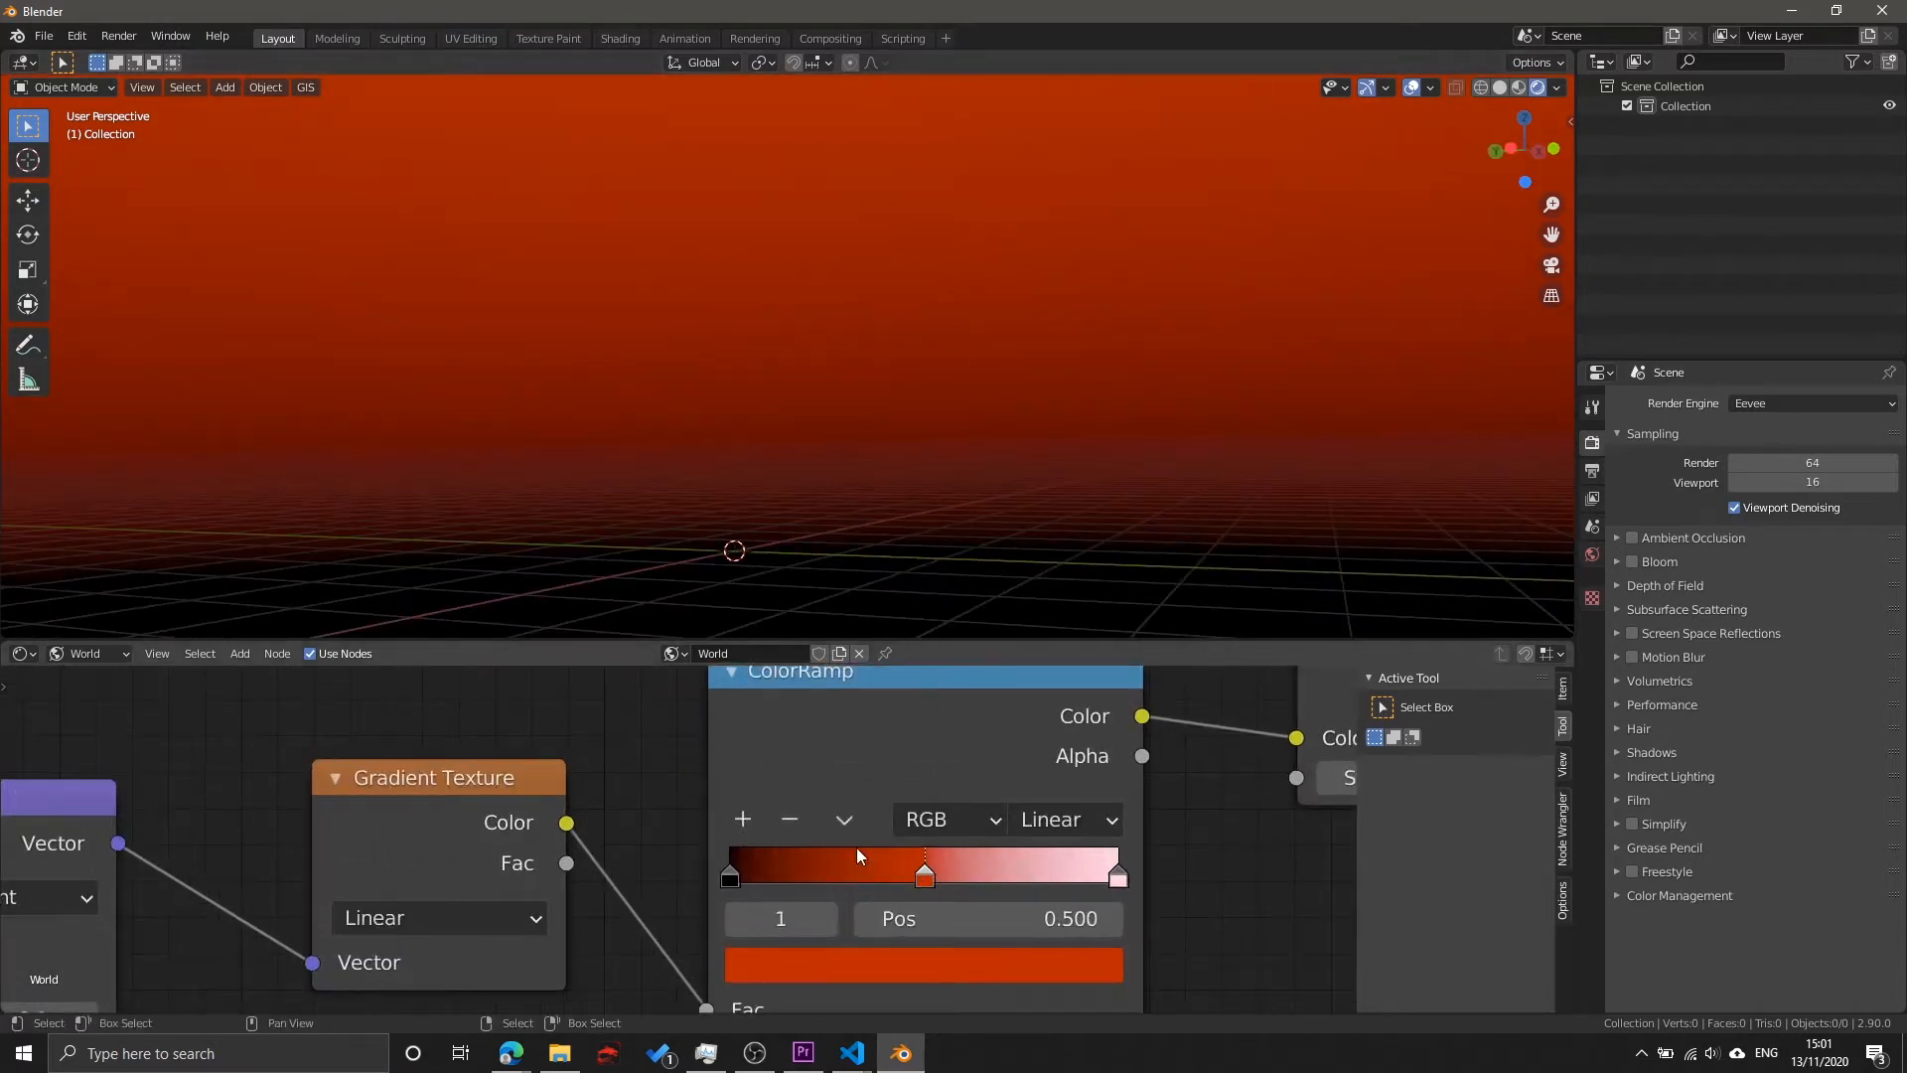
click(808, 820)
middle_drag(1148, 863, 969, 880)
Step: Change the ColorRamp's pink end stop to light blue and move it to position 0.709
click(941, 874)
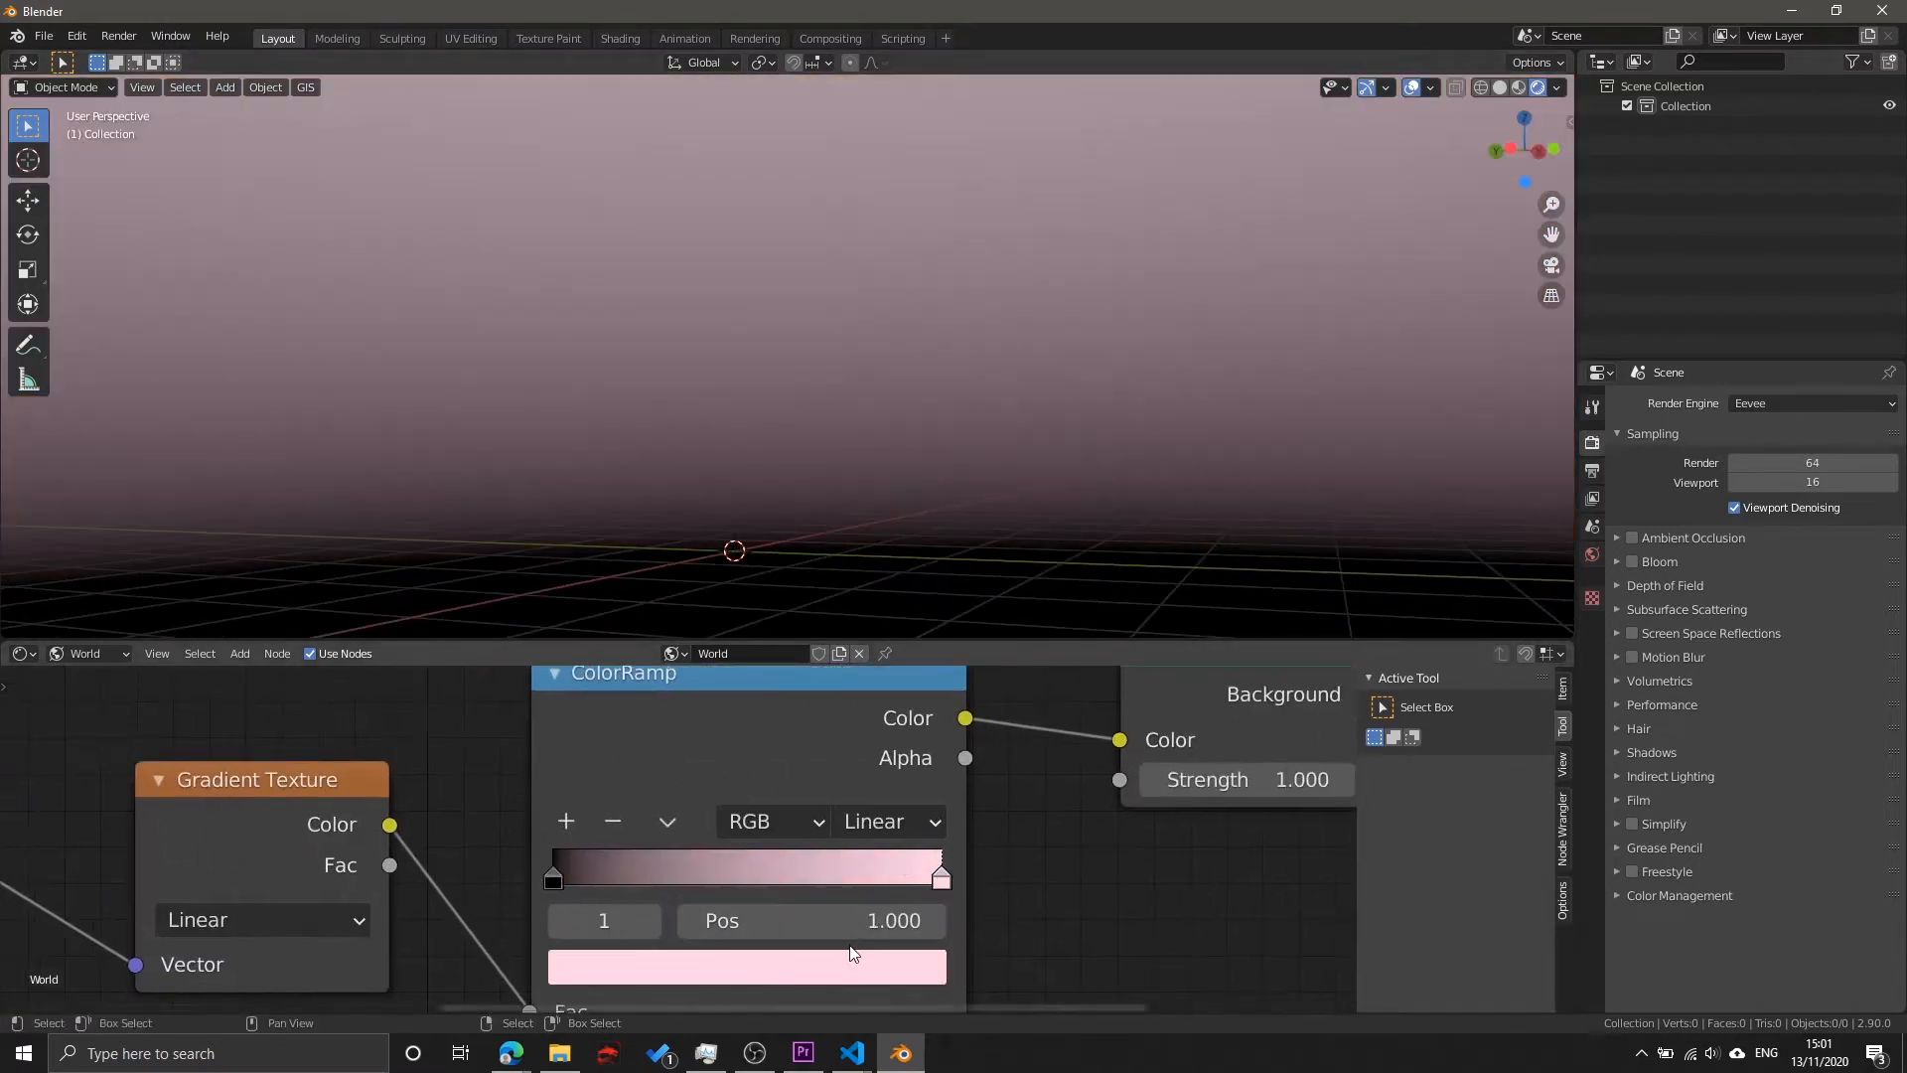
click(838, 961)
mouse_move(695, 557)
mouse_down()
mouse_move(672, 542)
mouse_move(761, 513)
mouse_up()
middle_drag(1009, 567, 1079, 688)
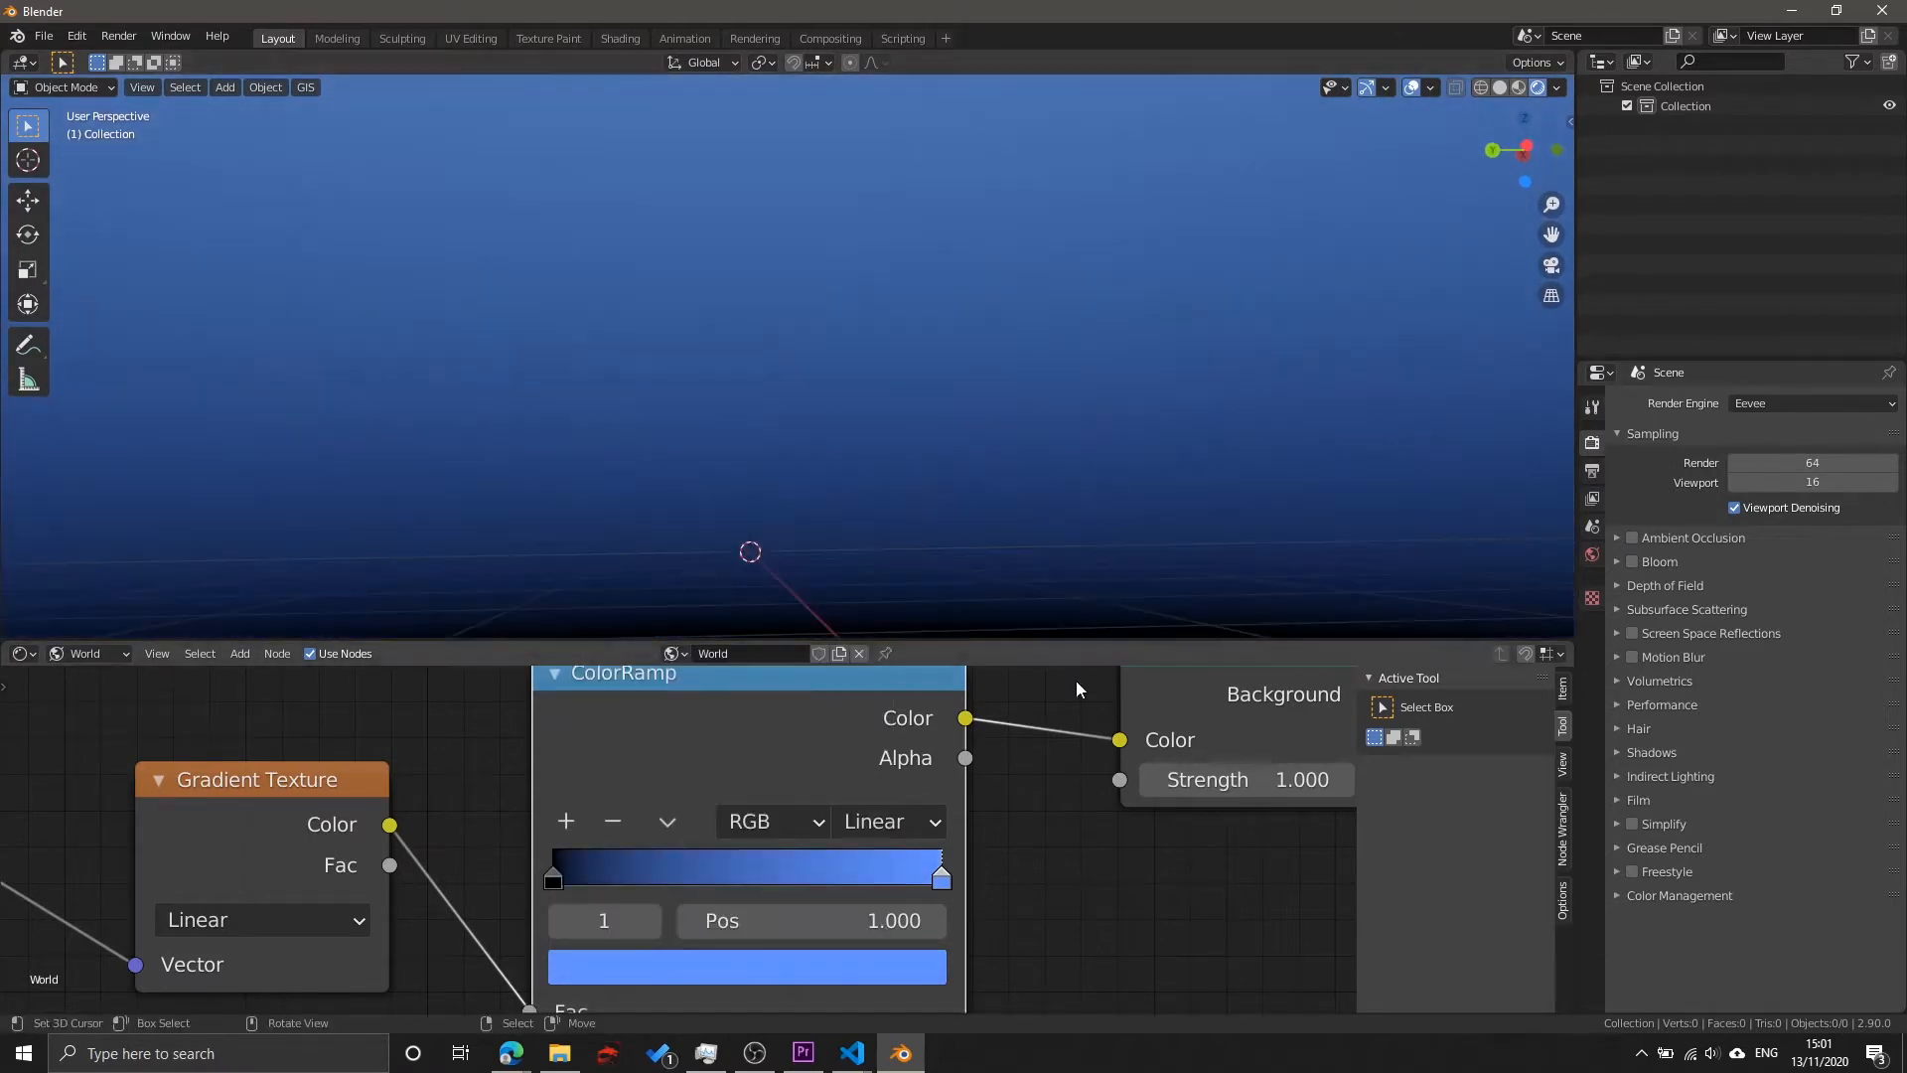
drag(931, 882, 819, 886)
middle_drag(400, 759, 646, 764)
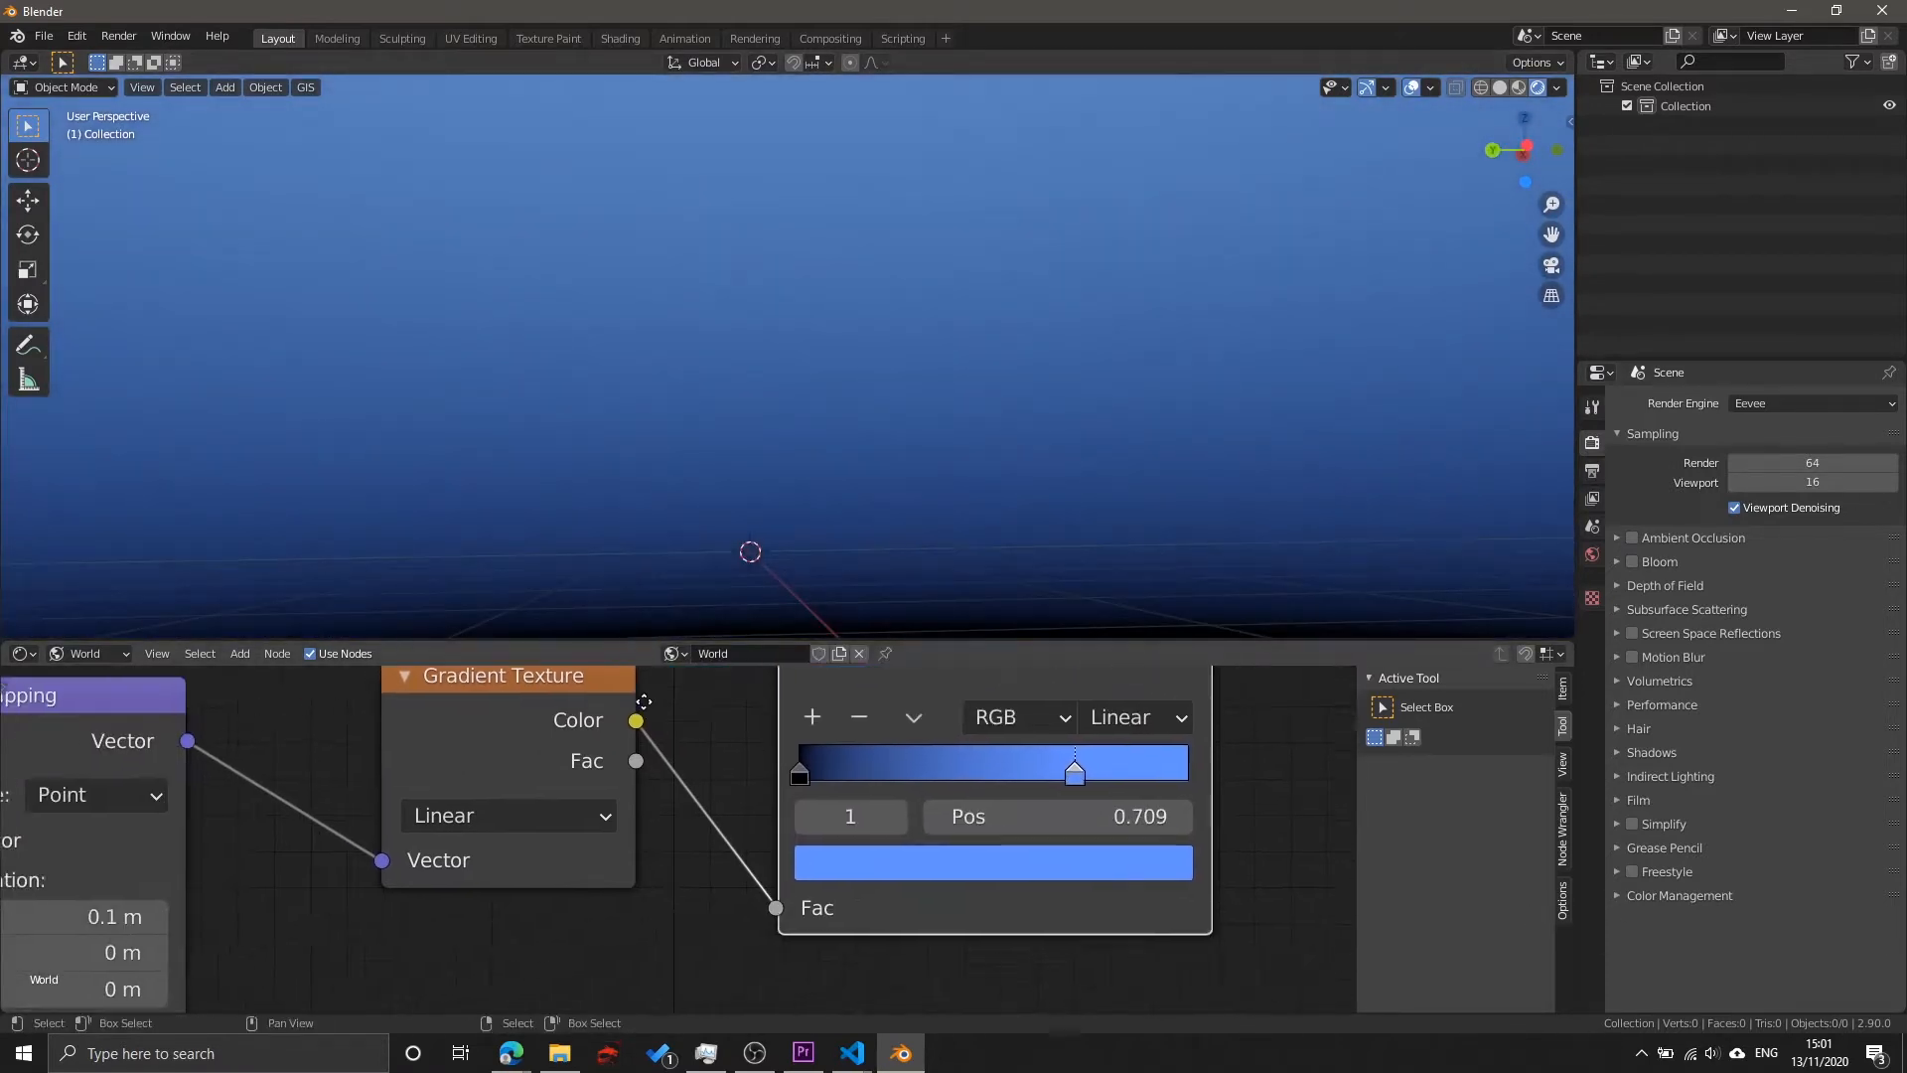
Step: Recolour the ColorRamp's black stop at position 0 to a bright golden orange, with hue about 0.101 and saturation about 0.646
scroll(645, 764, down, 1)
click(638, 872)
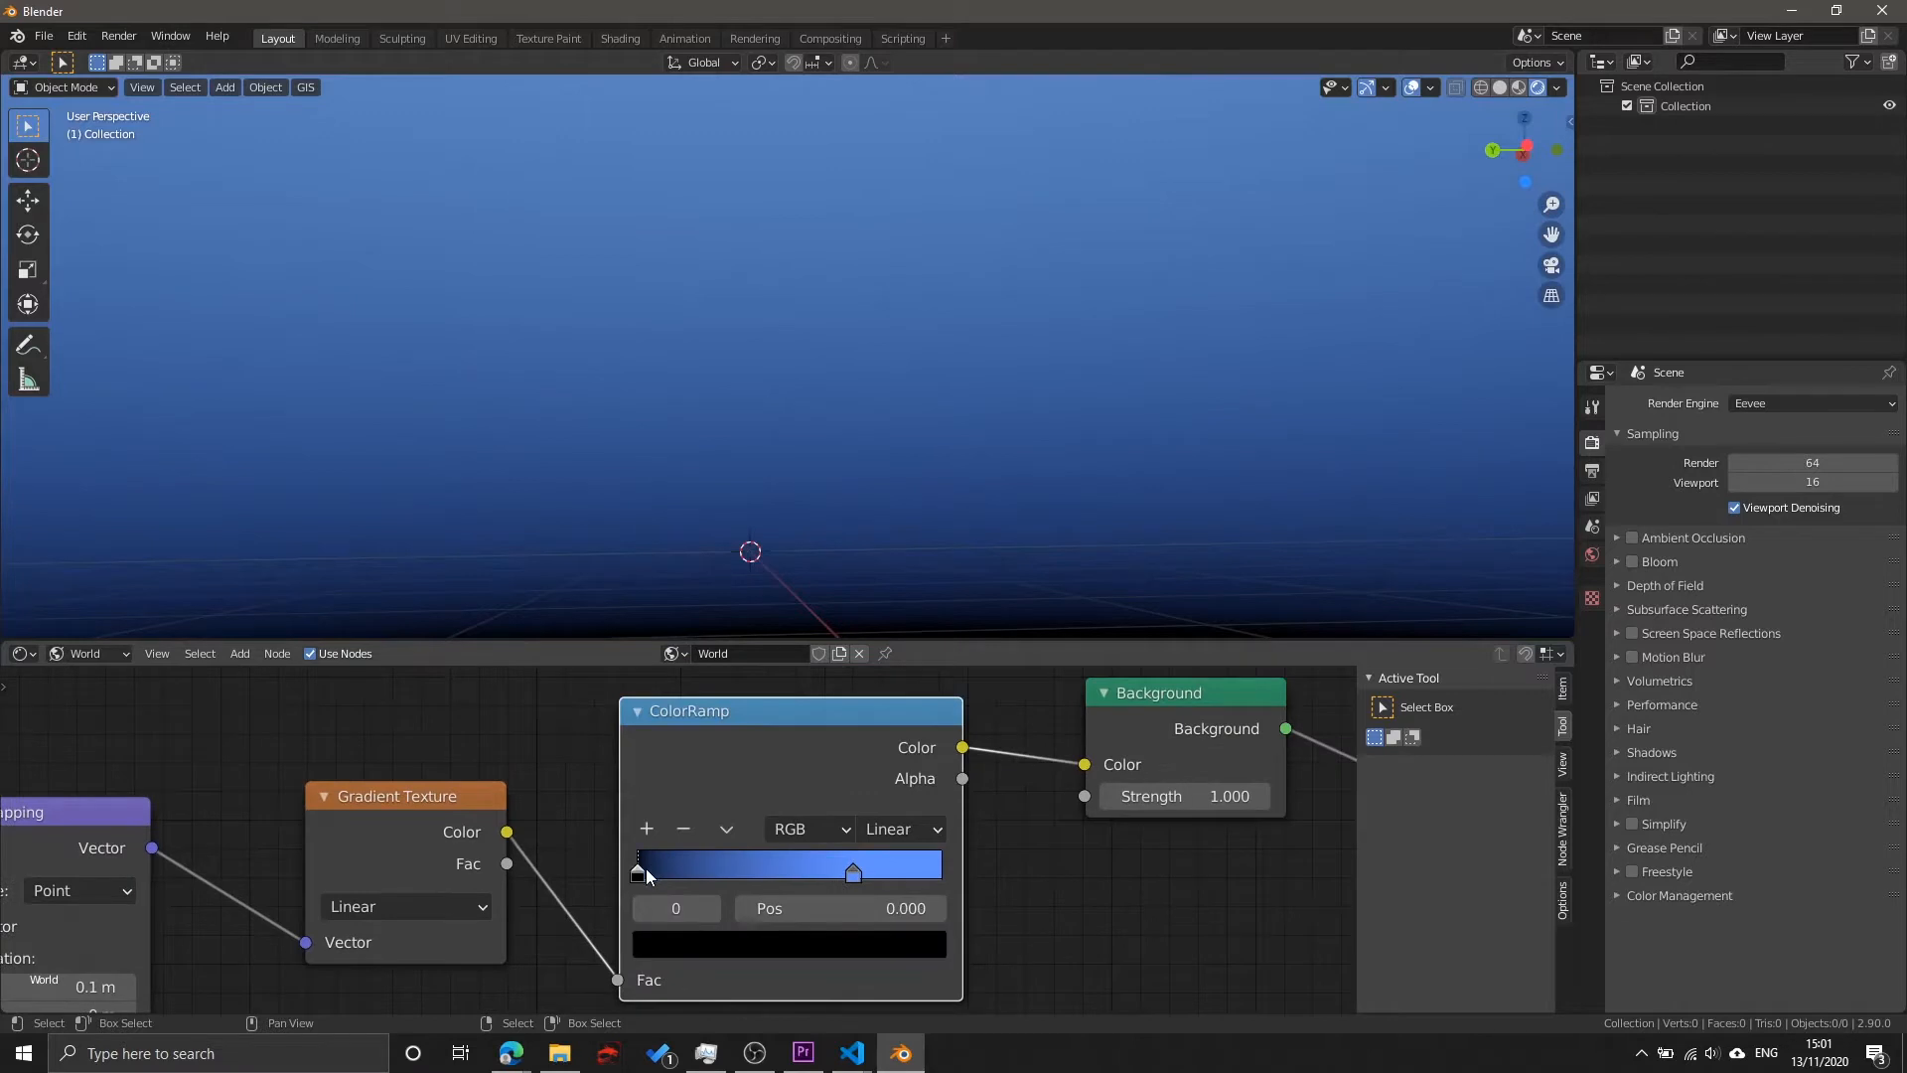
click(707, 938)
mouse_move(873, 694)
mouse_down()
mouse_move(880, 623)
mouse_move(880, 646)
mouse_up()
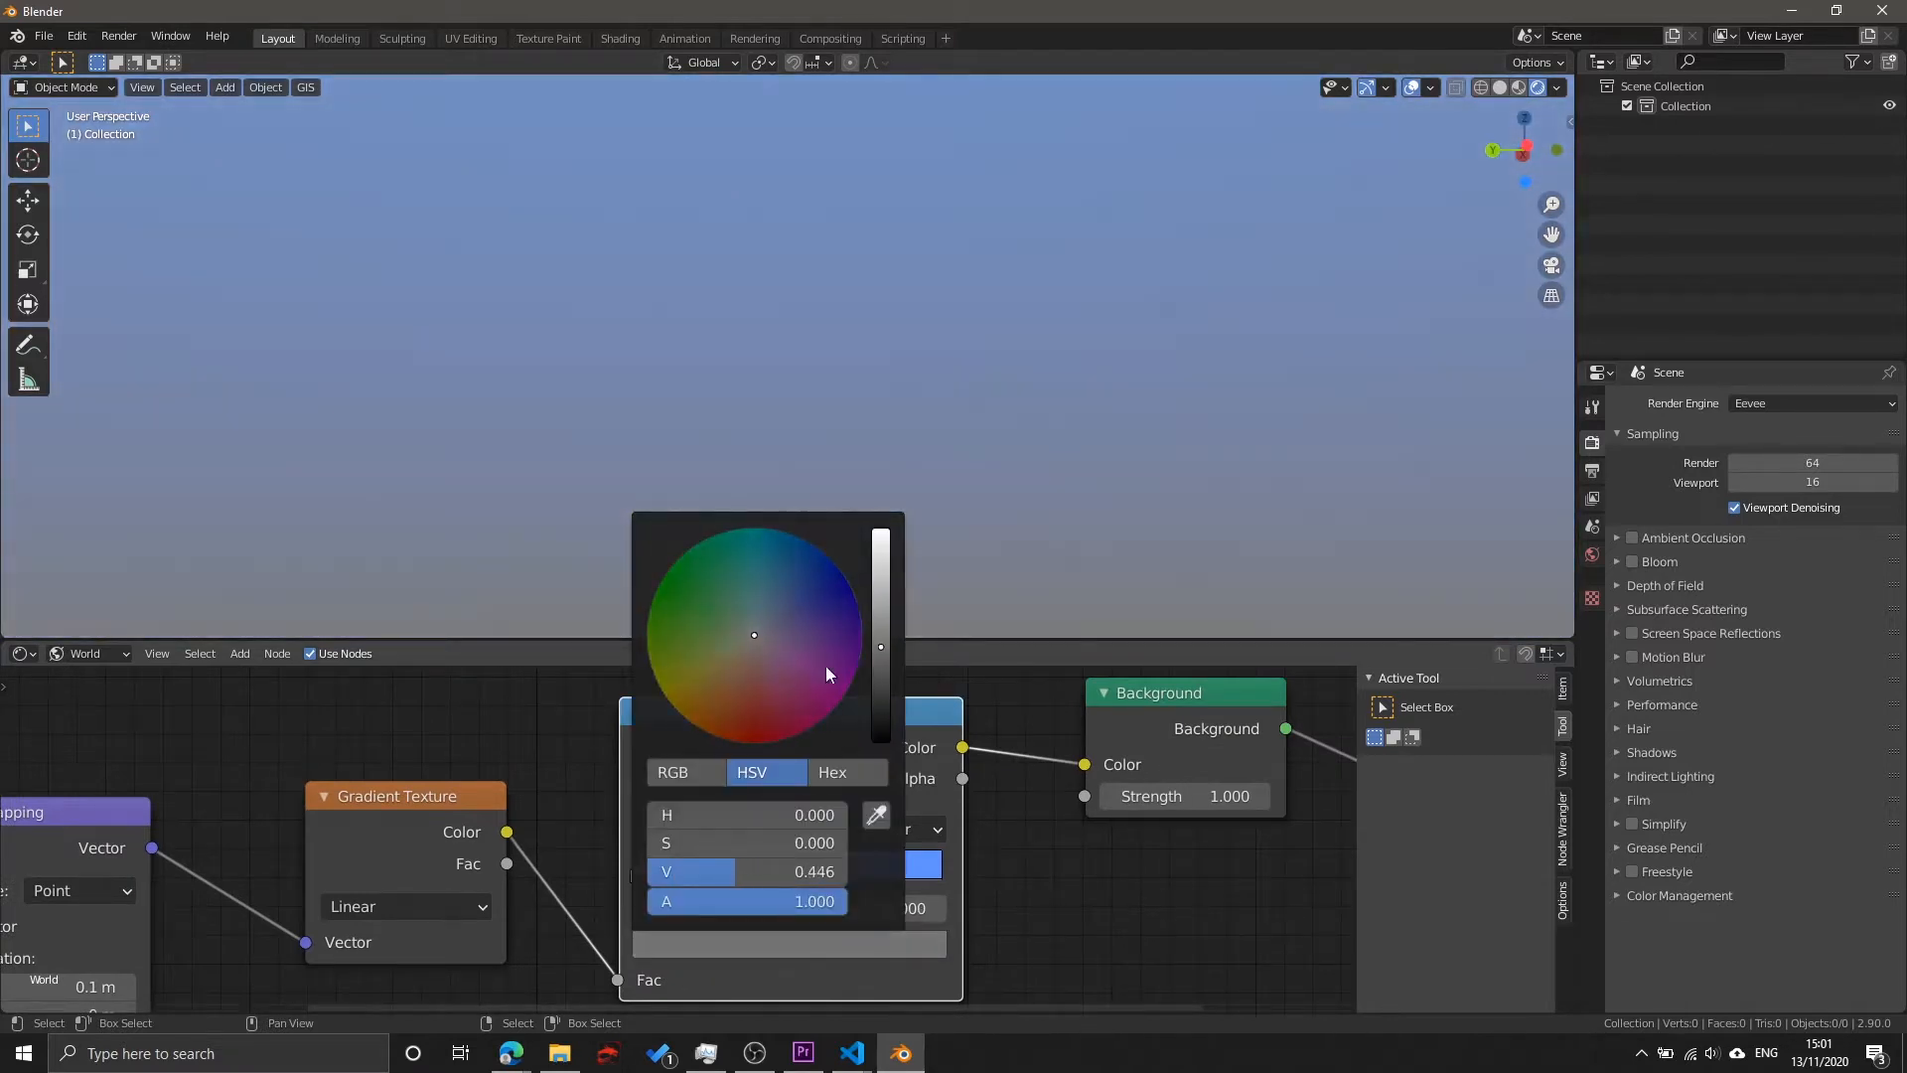
mouse_move(718, 701)
mouse_down()
mouse_move(686, 718)
mouse_move(718, 697)
mouse_up()
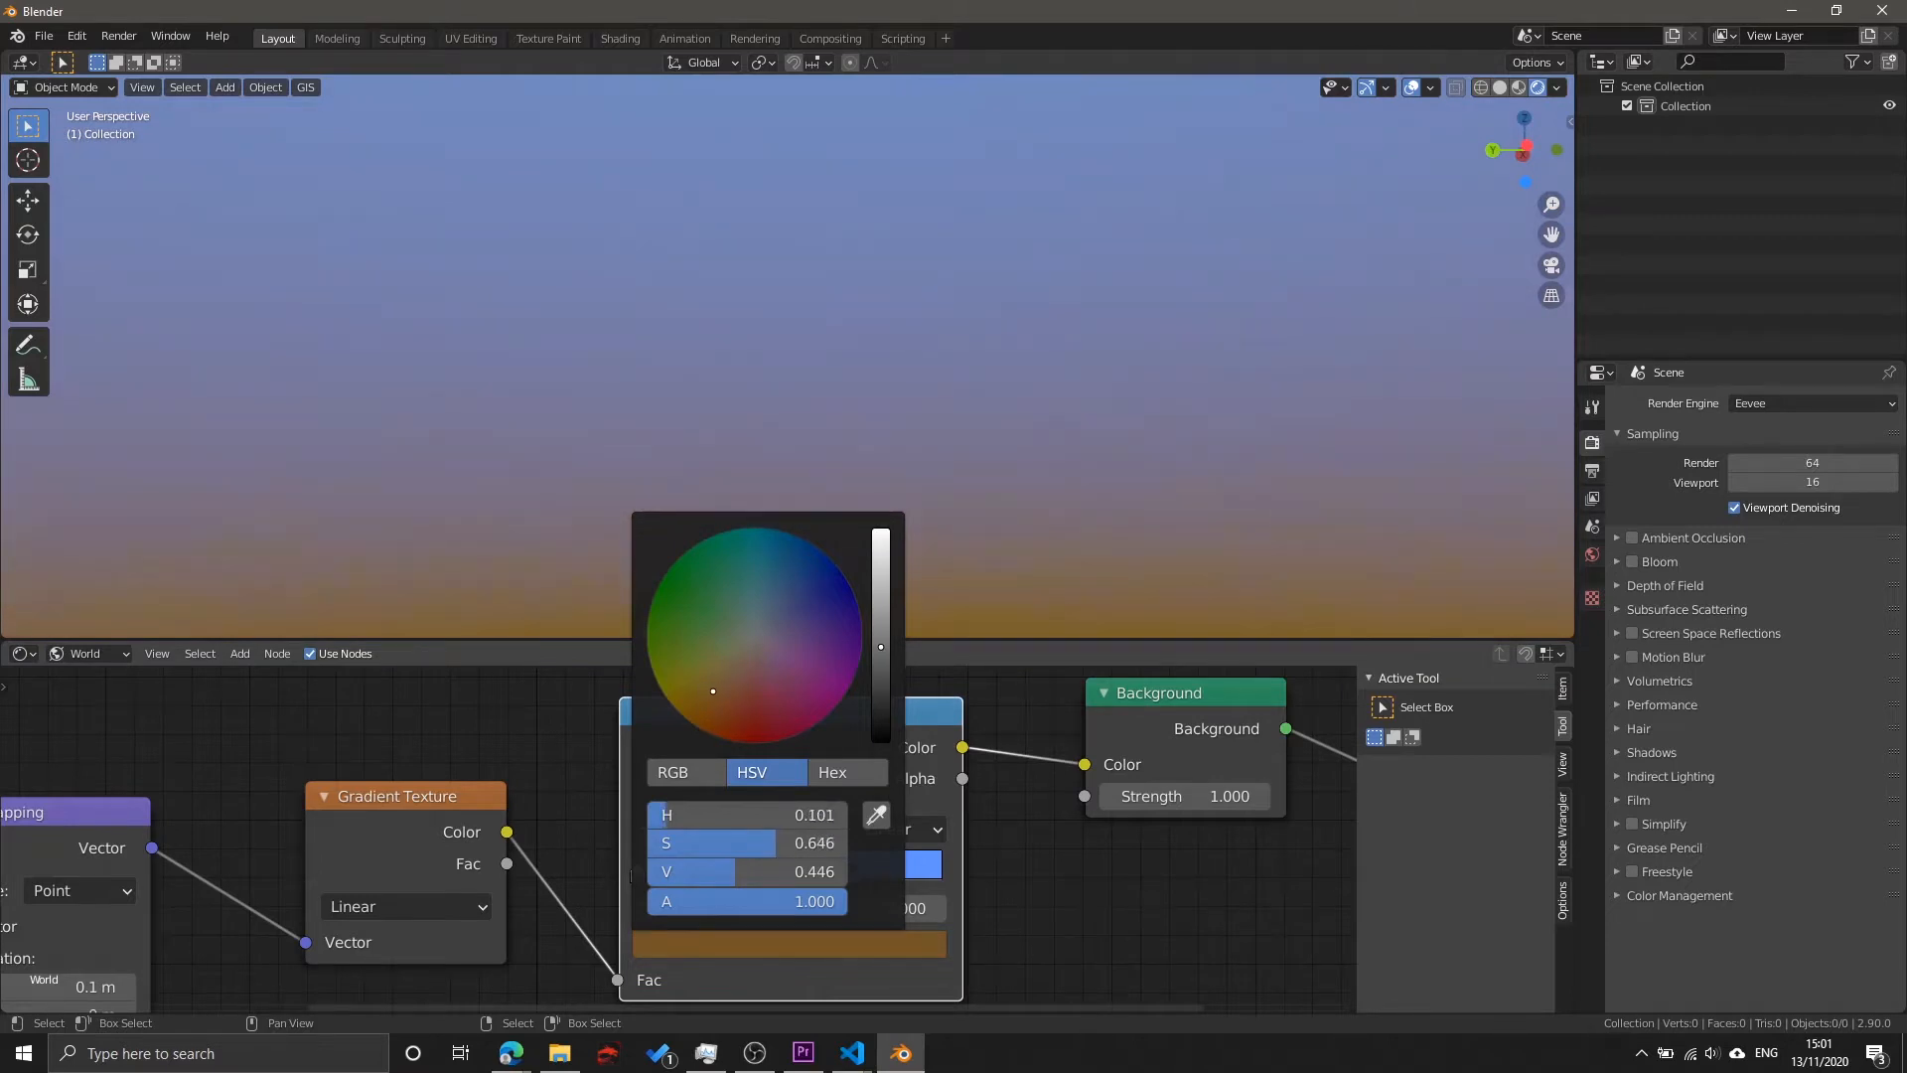
drag(889, 630, 880, 595)
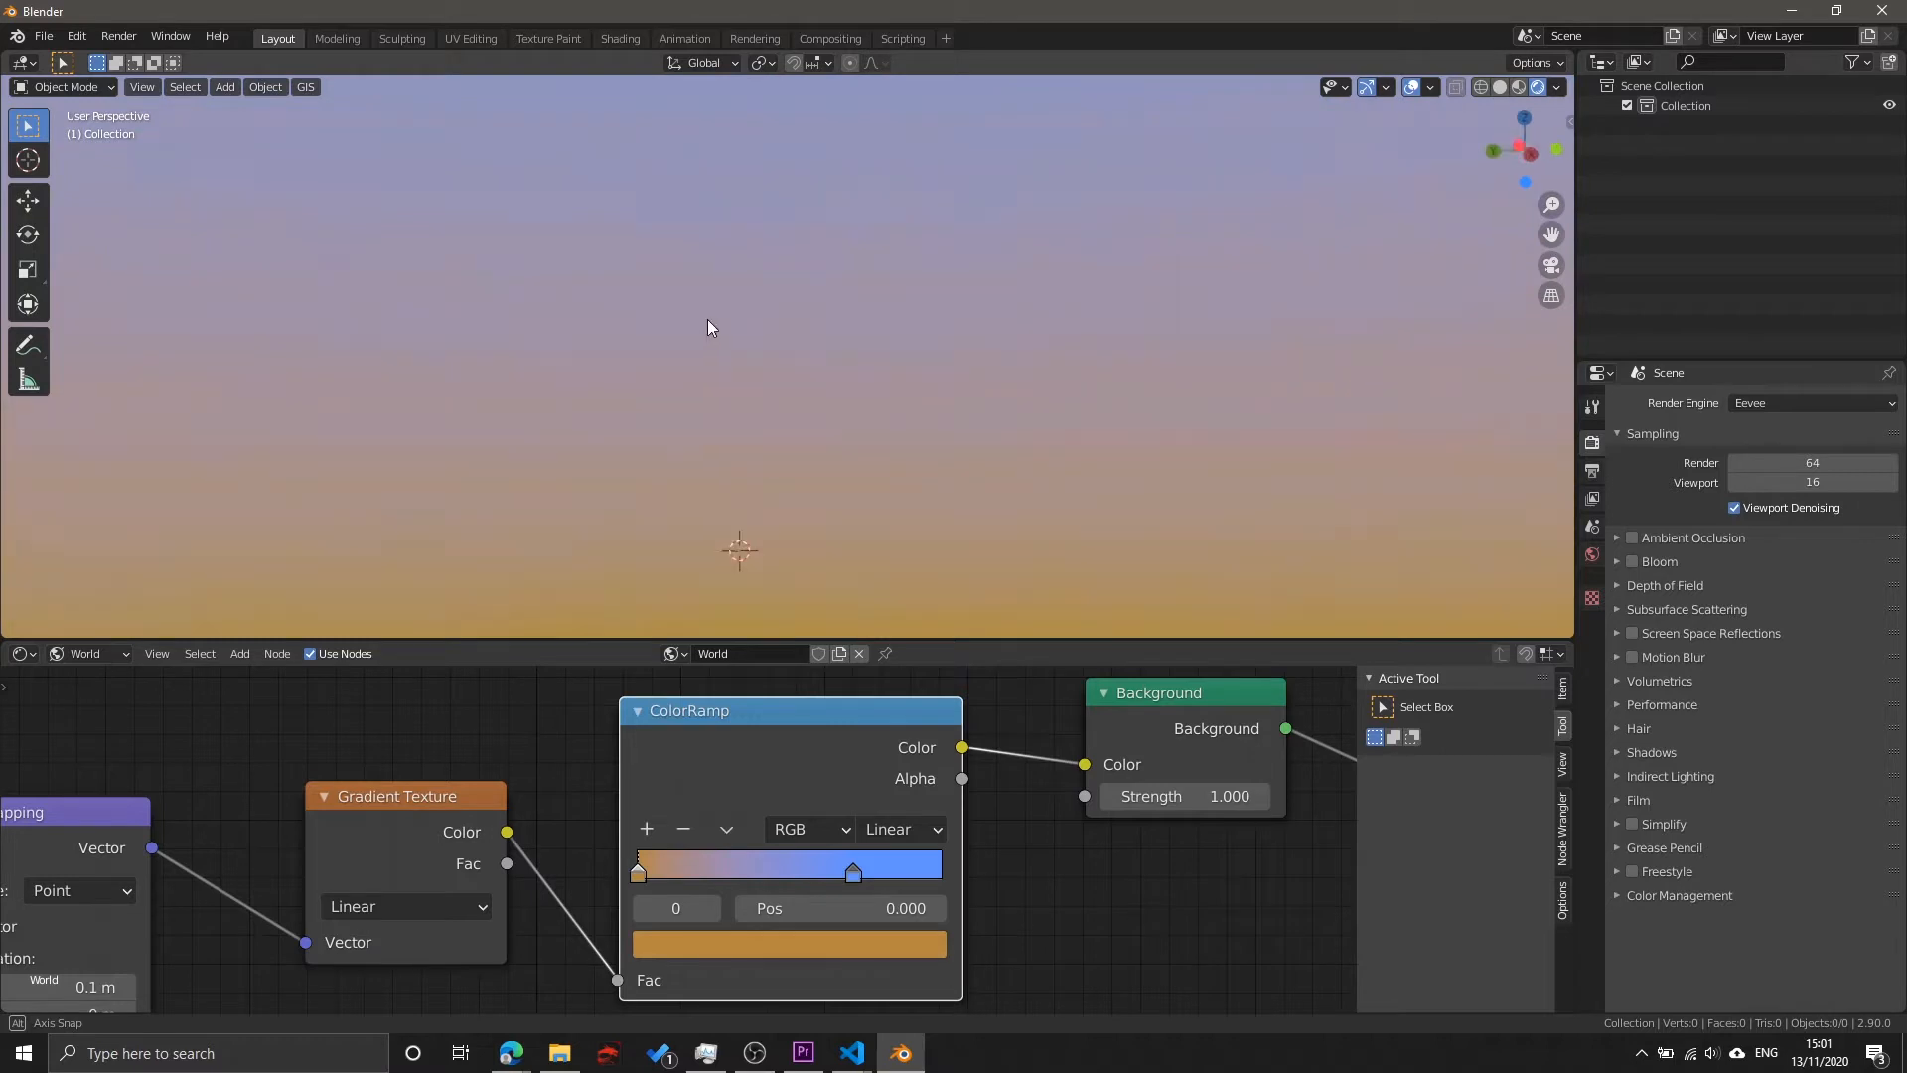
middle_drag(834, 340, 878, 327)
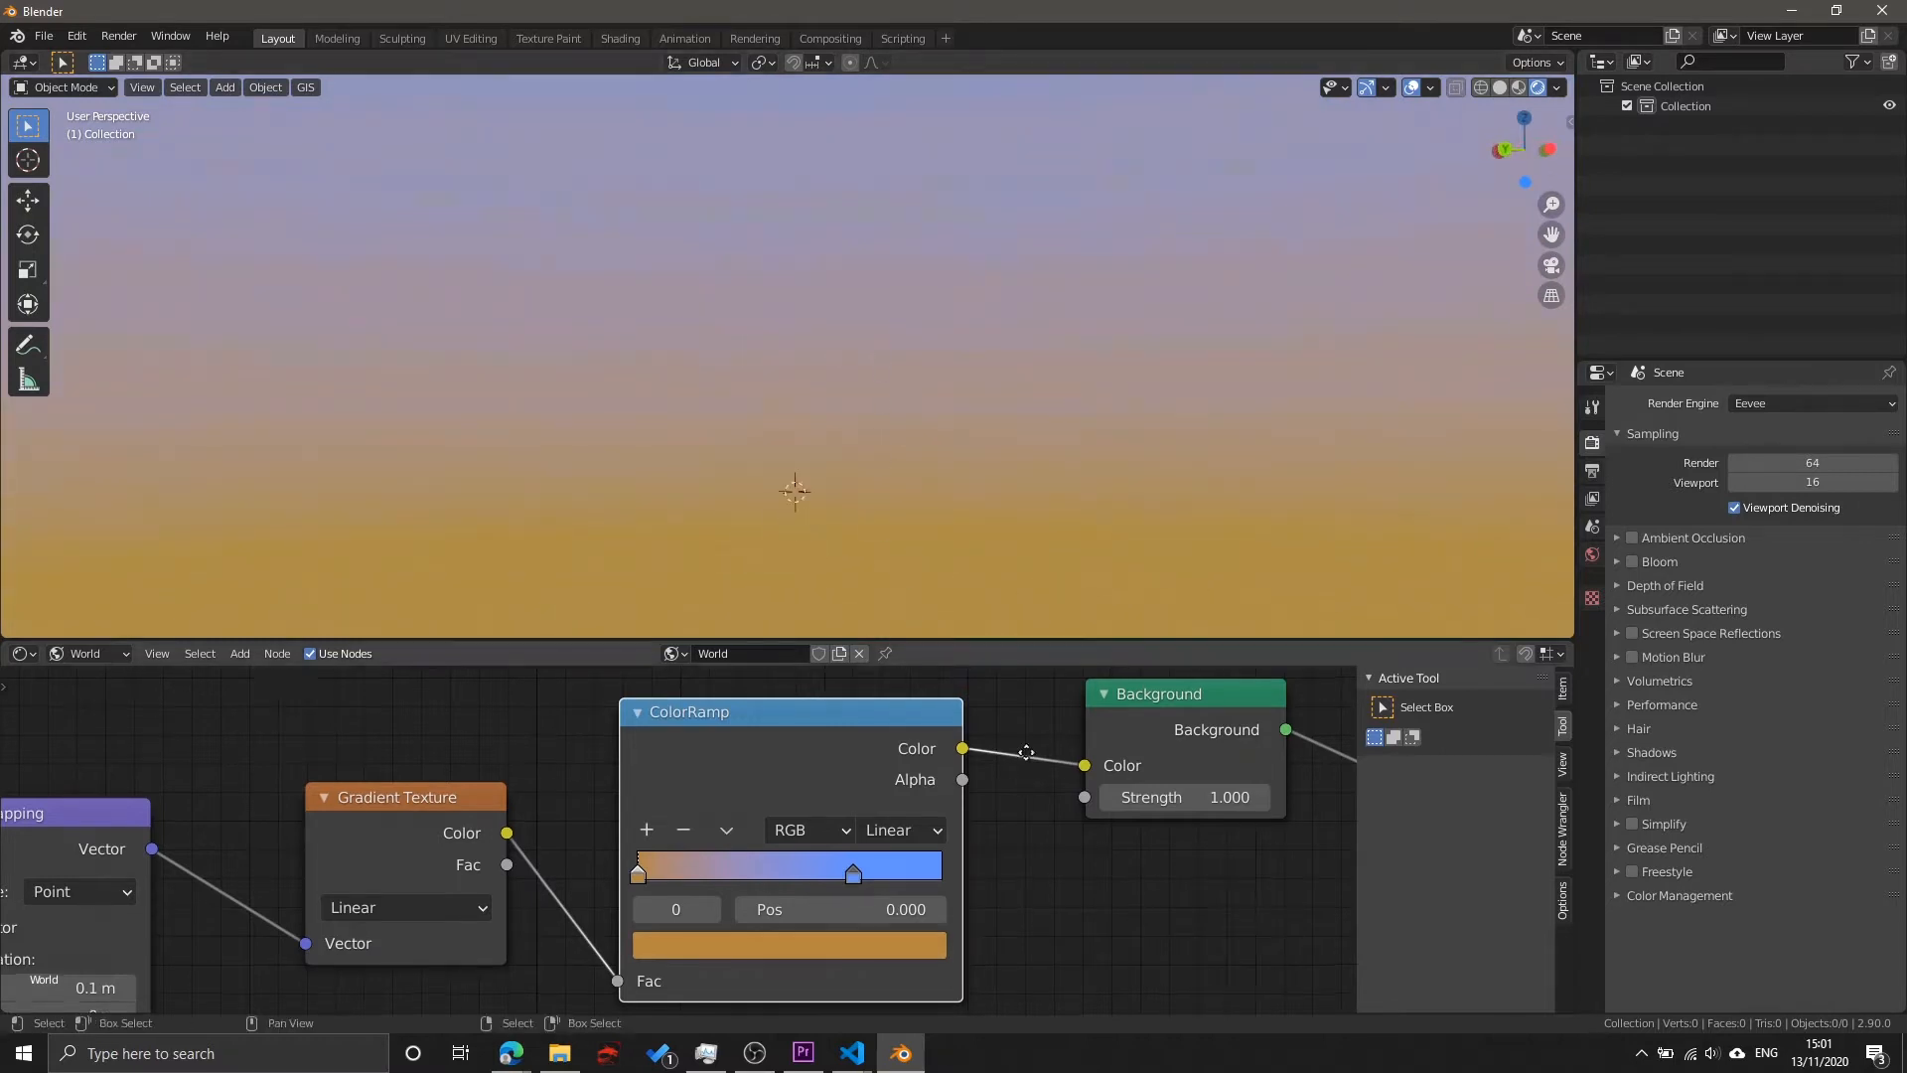
Step: Make room before the Background node, add a Sky Texture node there and connect its colour to the Background's Color input
key(KP_Decimal)
click(635, 800)
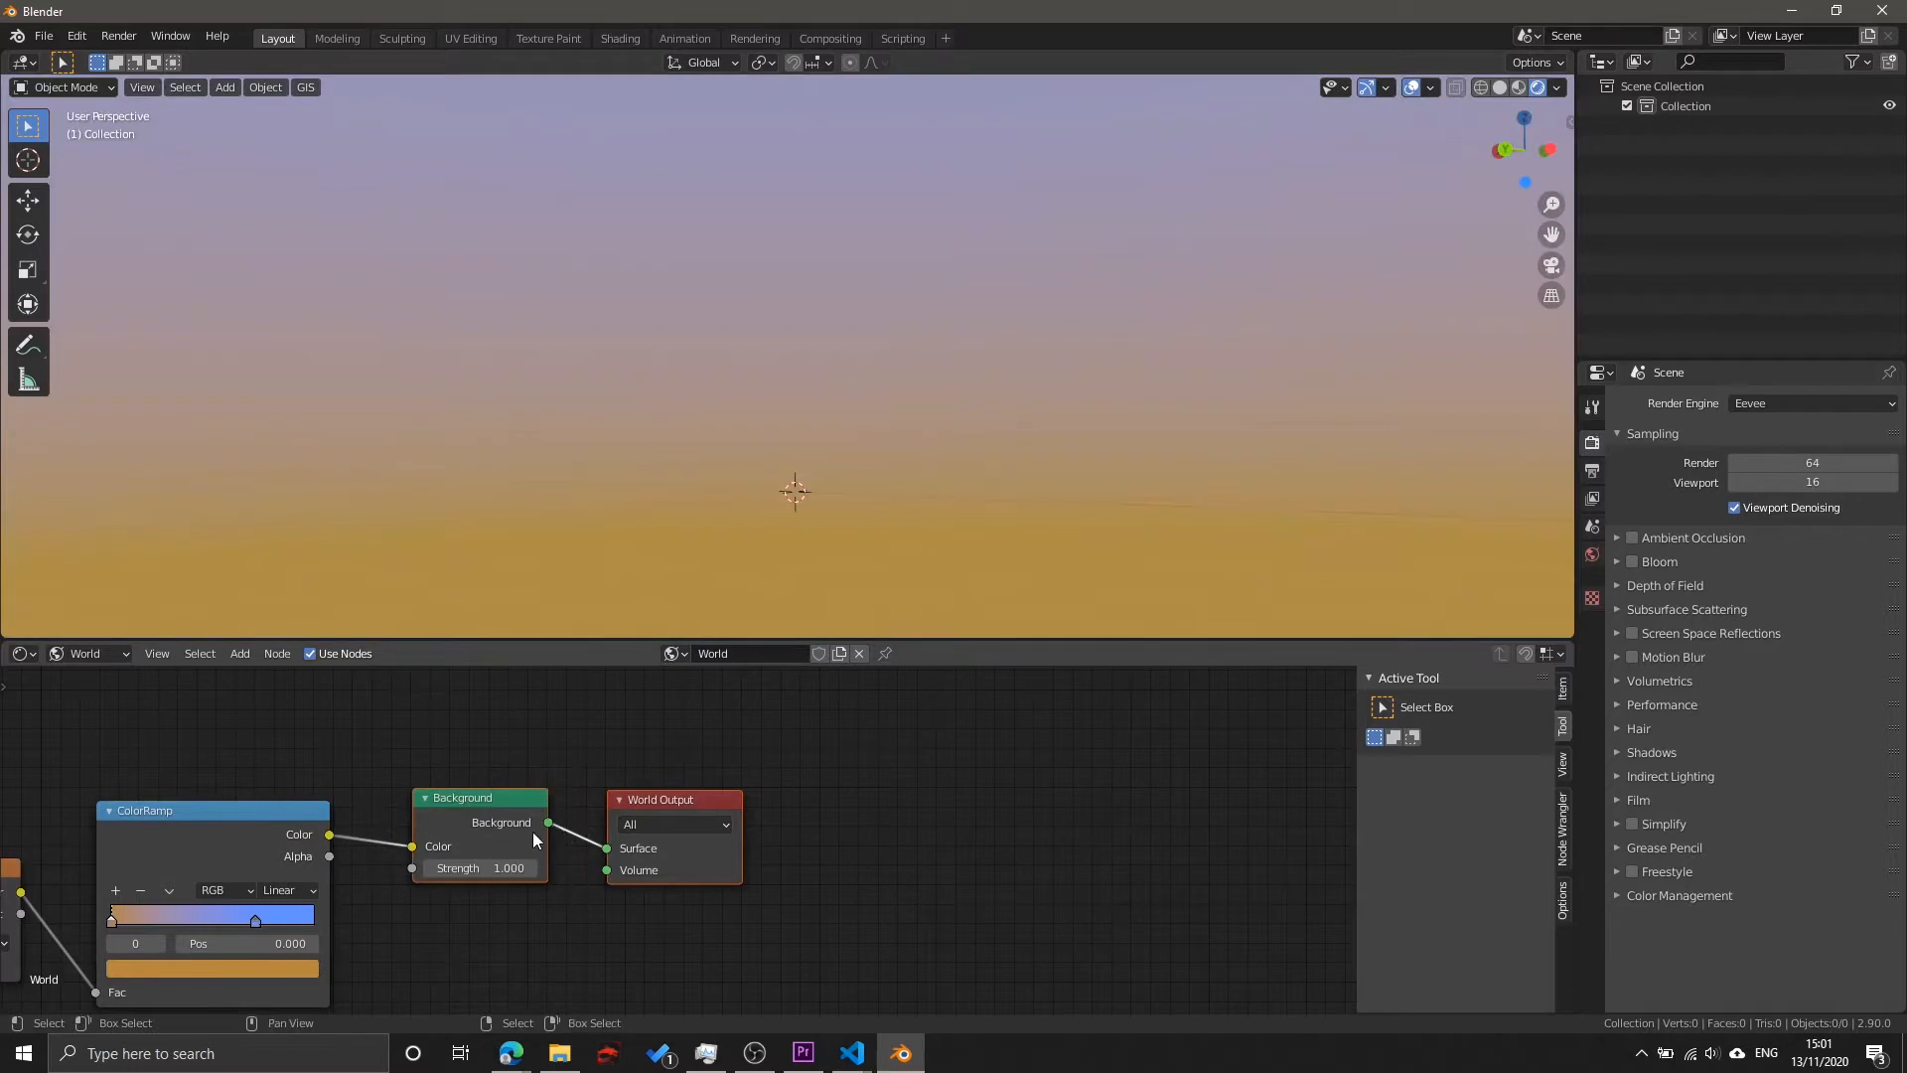
drag(533, 831, 1068, 800)
click(711, 896)
key(shift+a)
text(s)
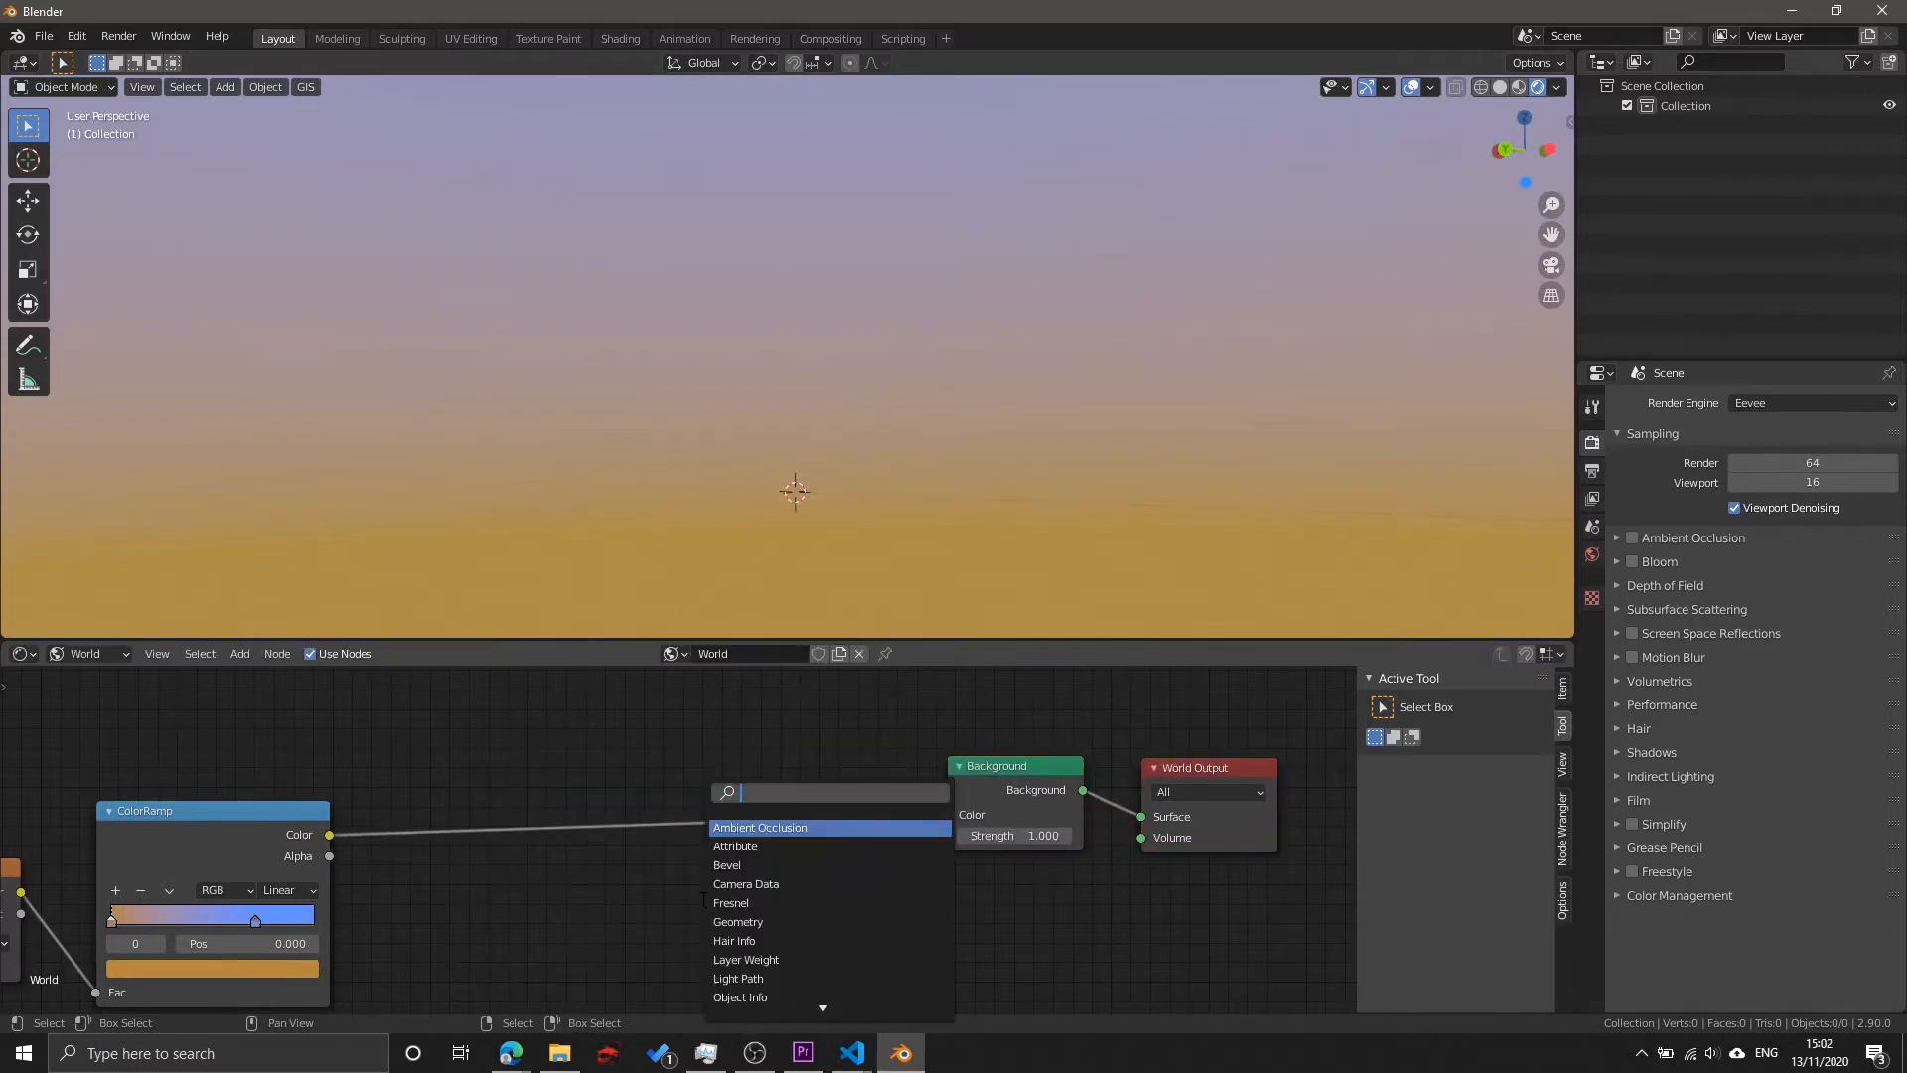
text(sky)
key(Return)
click(835, 884)
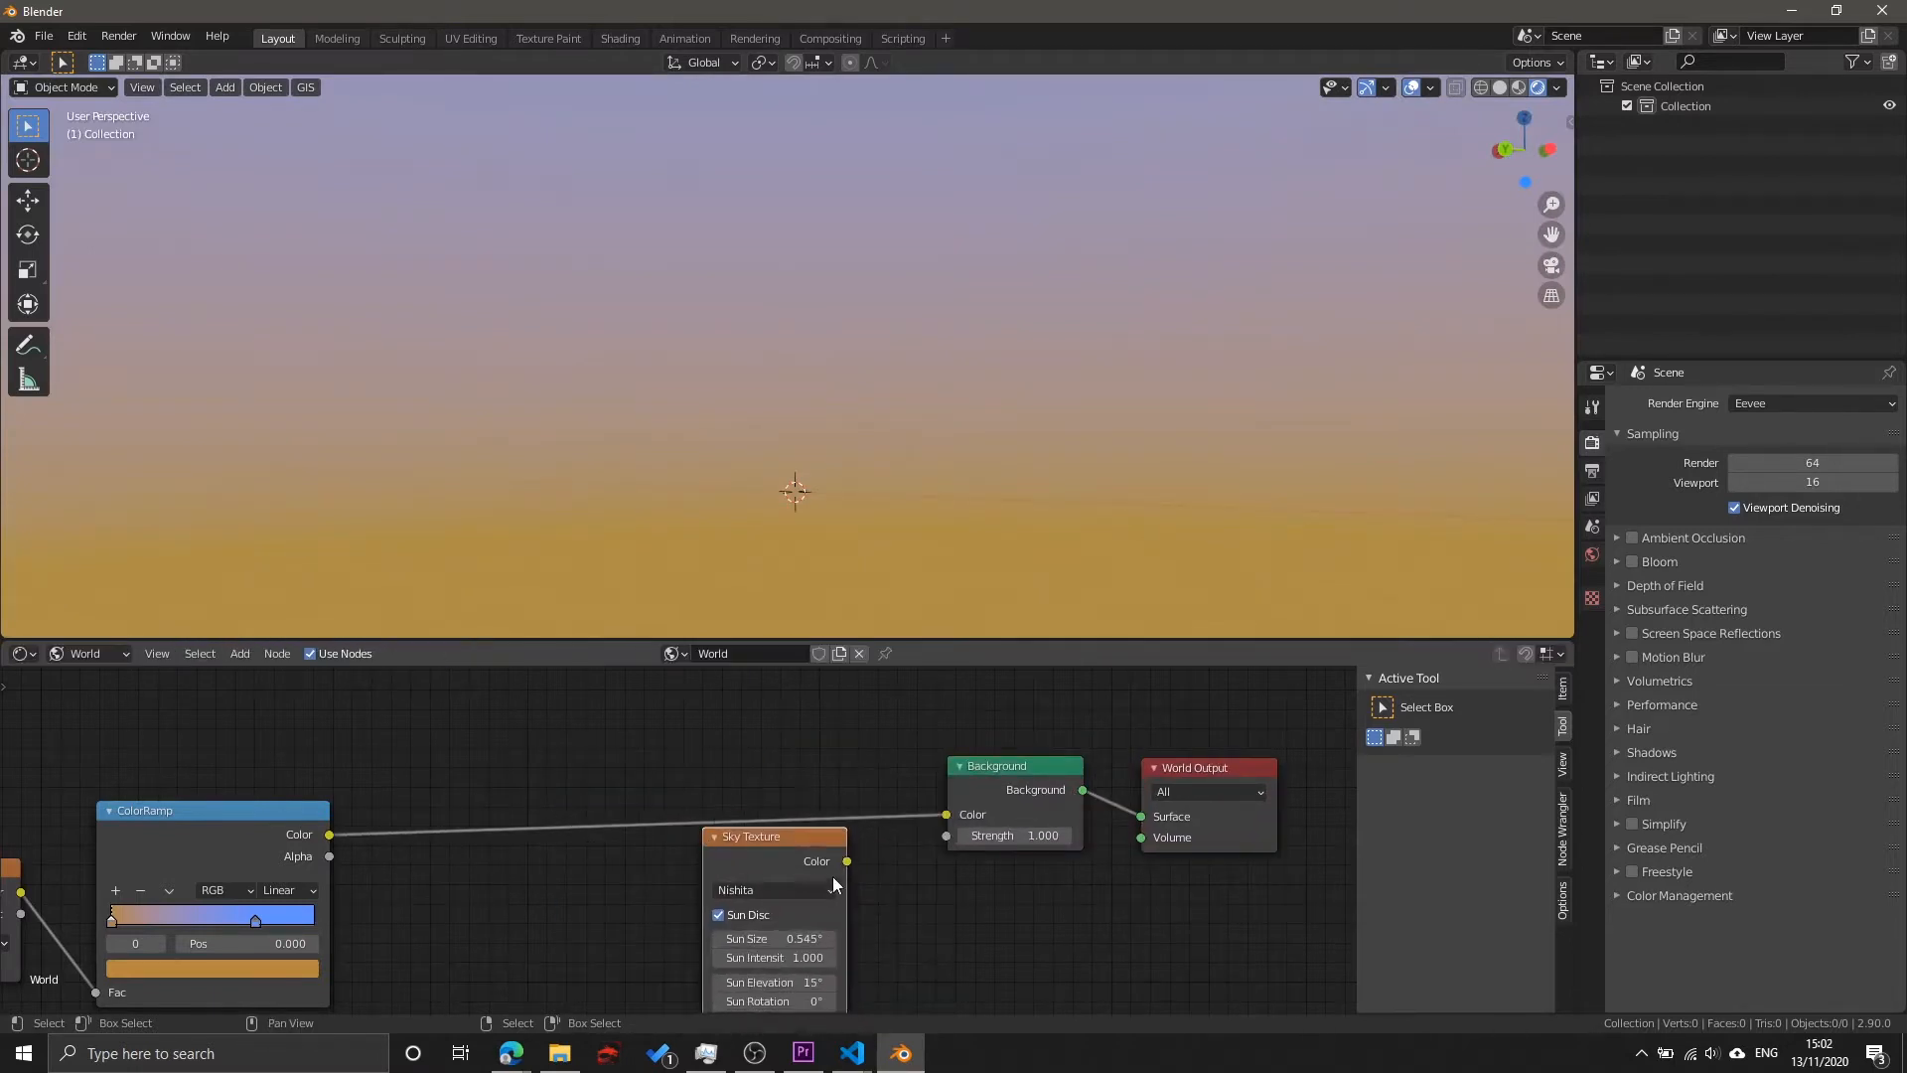
drag(846, 860, 946, 814)
drag(748, 902, 729, 840)
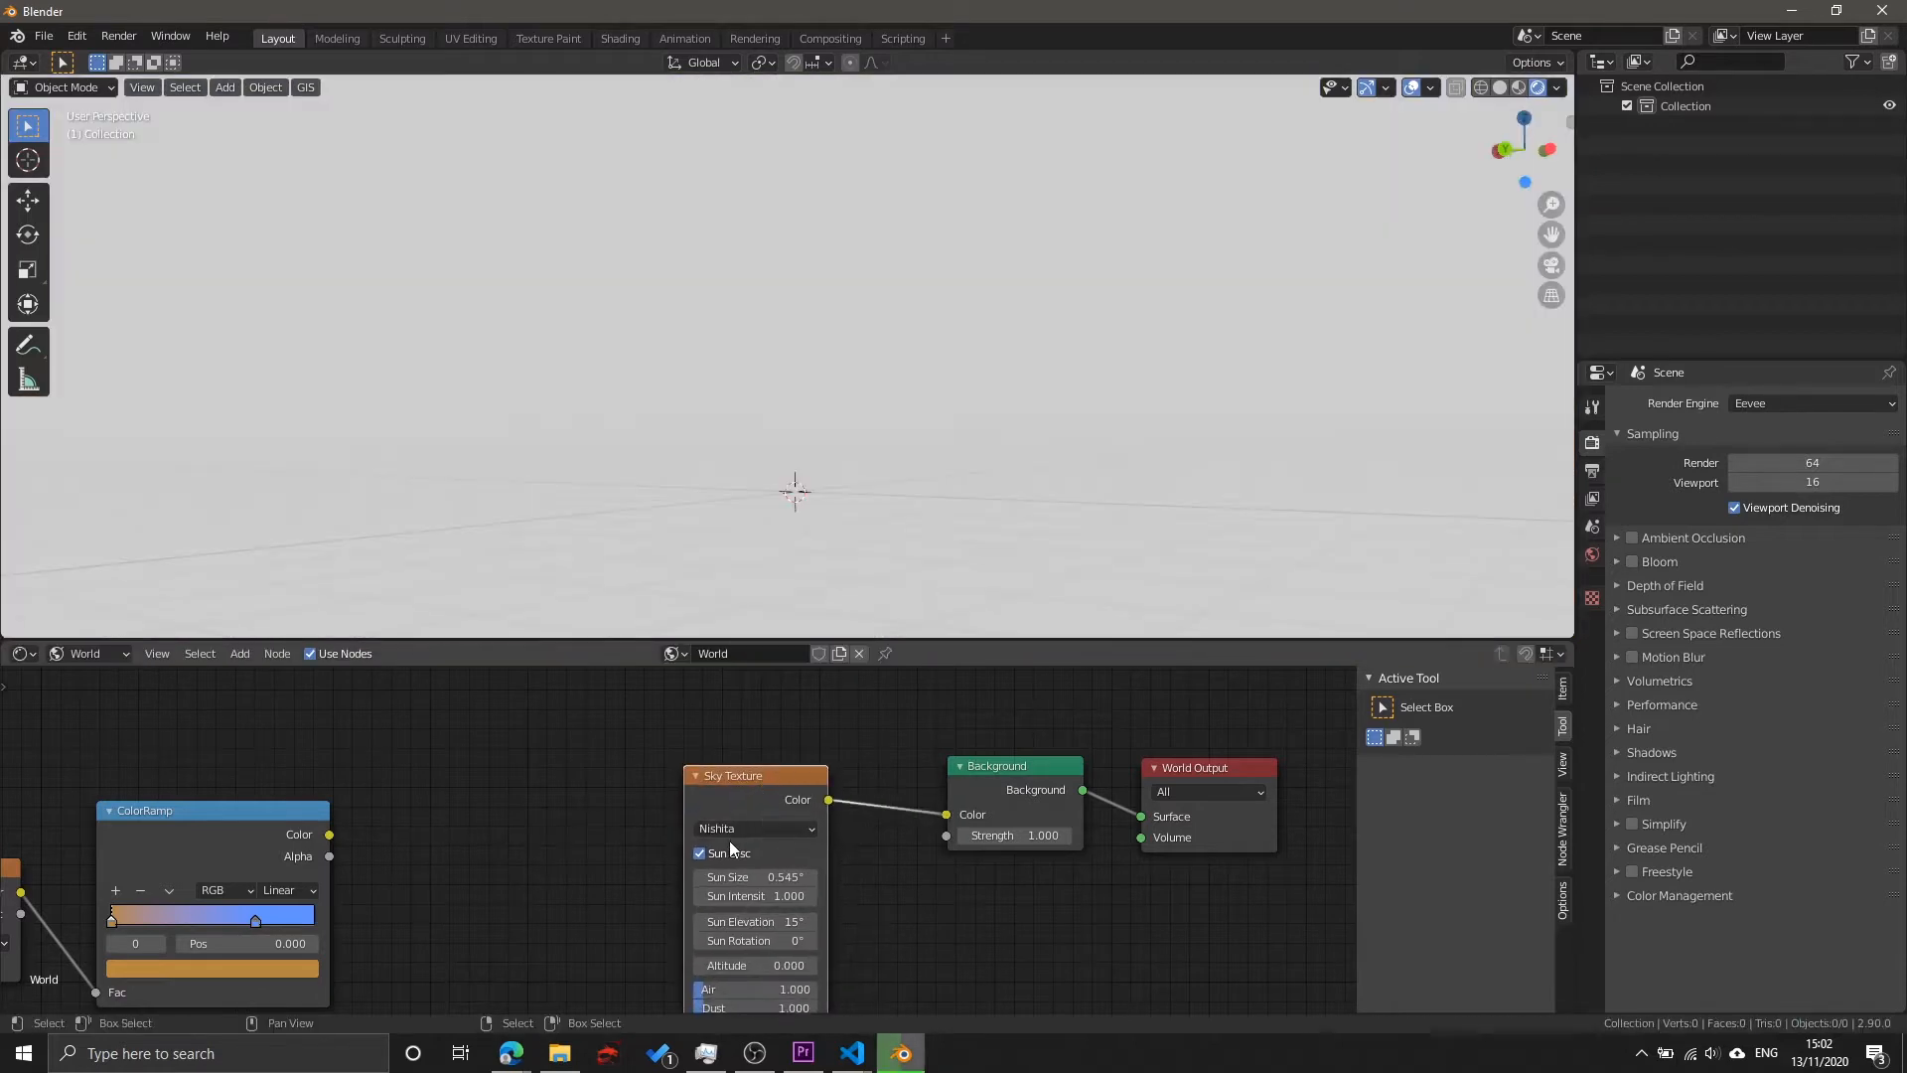
Step: Try the Cycles render engine for the sky and switch back to Eevee
click(1838, 401)
click(1779, 472)
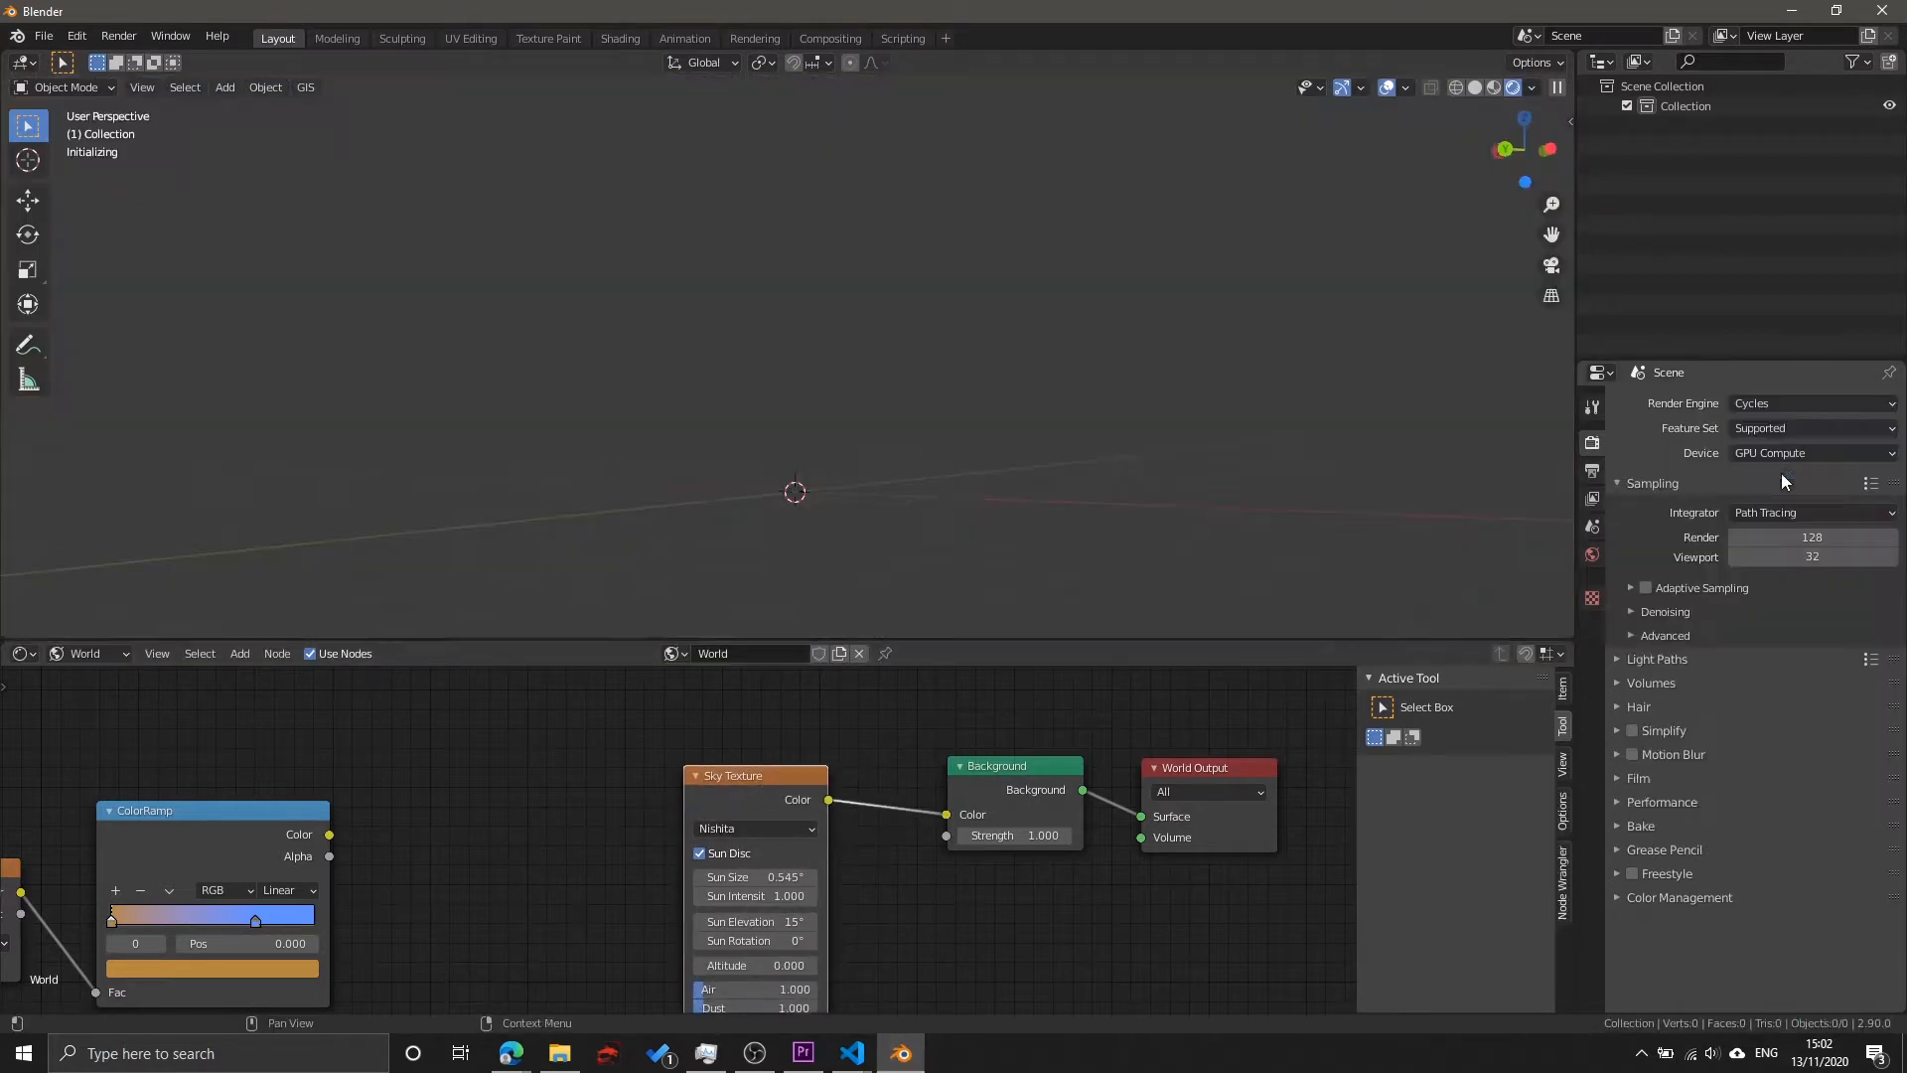
click(1809, 402)
click(1798, 426)
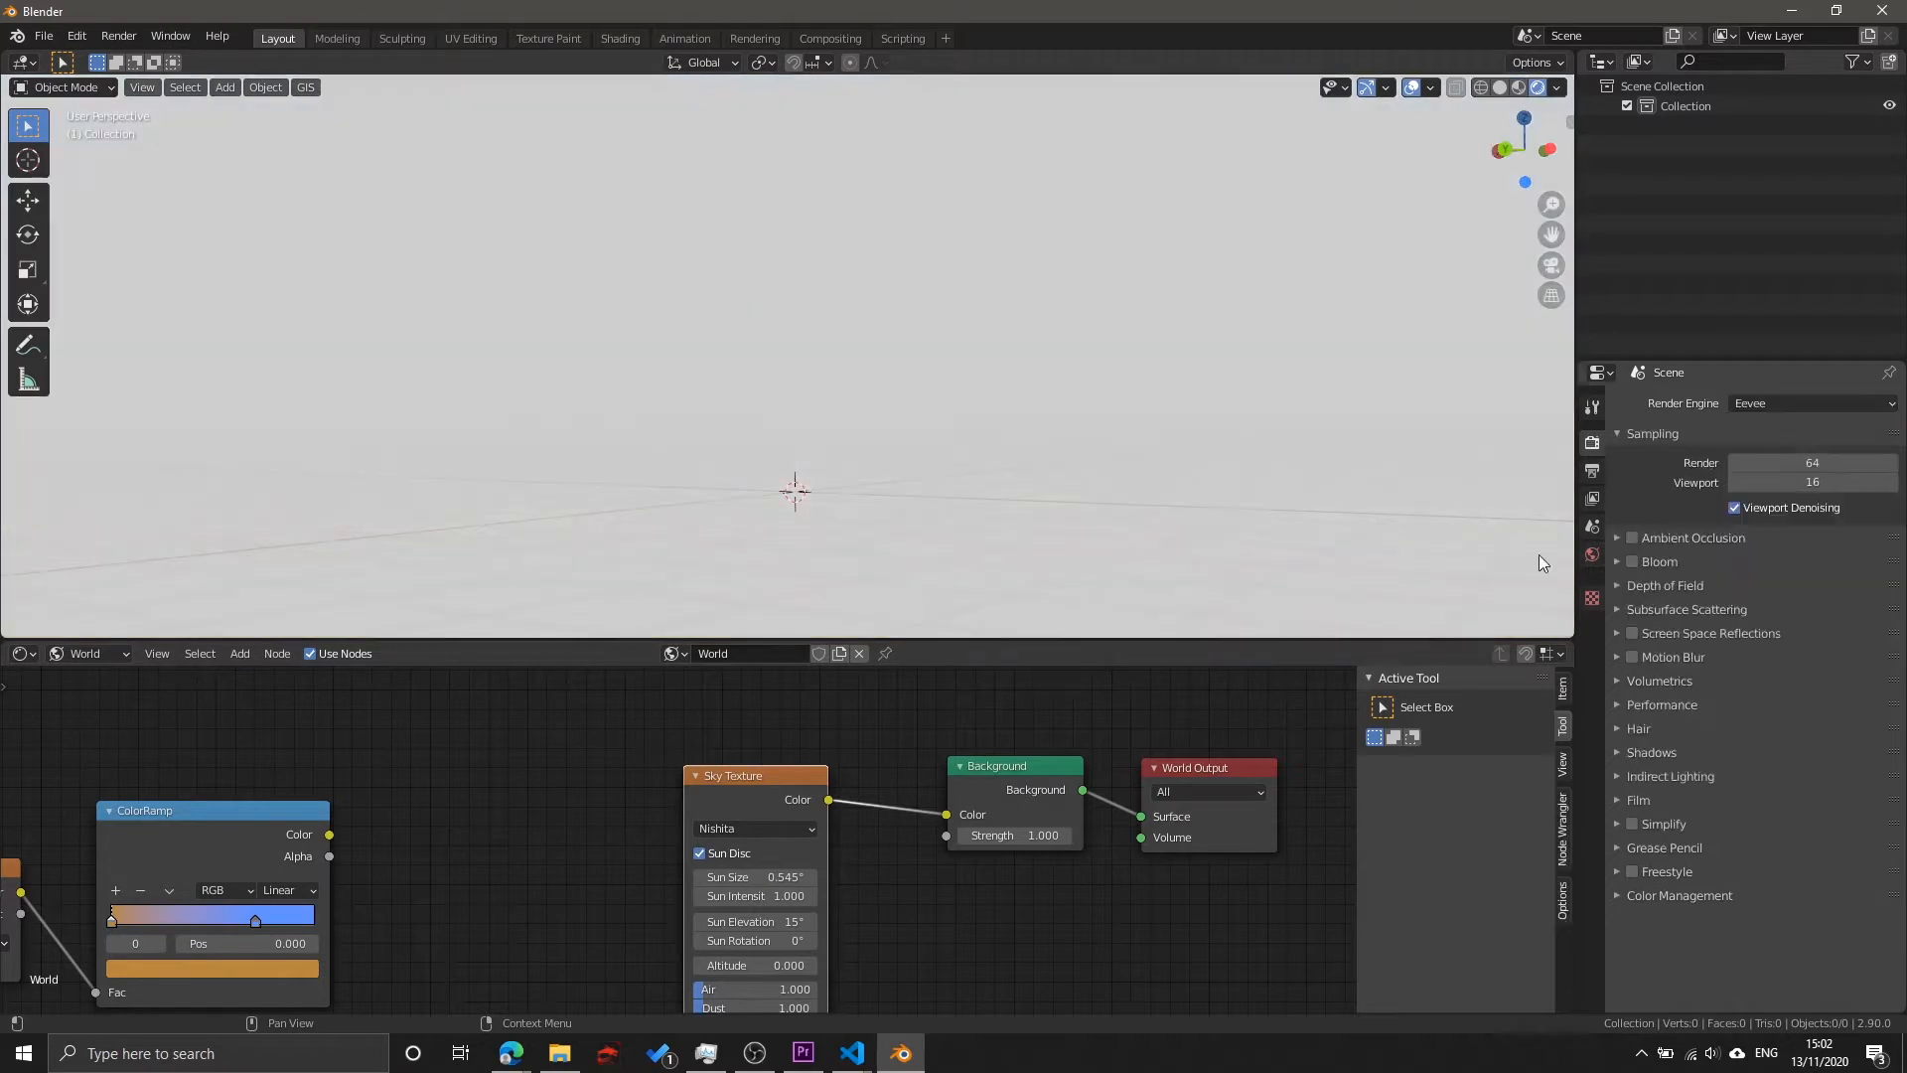
Step: Set the Sky Texture's sky type to Preetham and inspect the sky in the viewport
middle_drag(847, 862, 810, 809)
scroll(810, 808, up, 2)
click(741, 745)
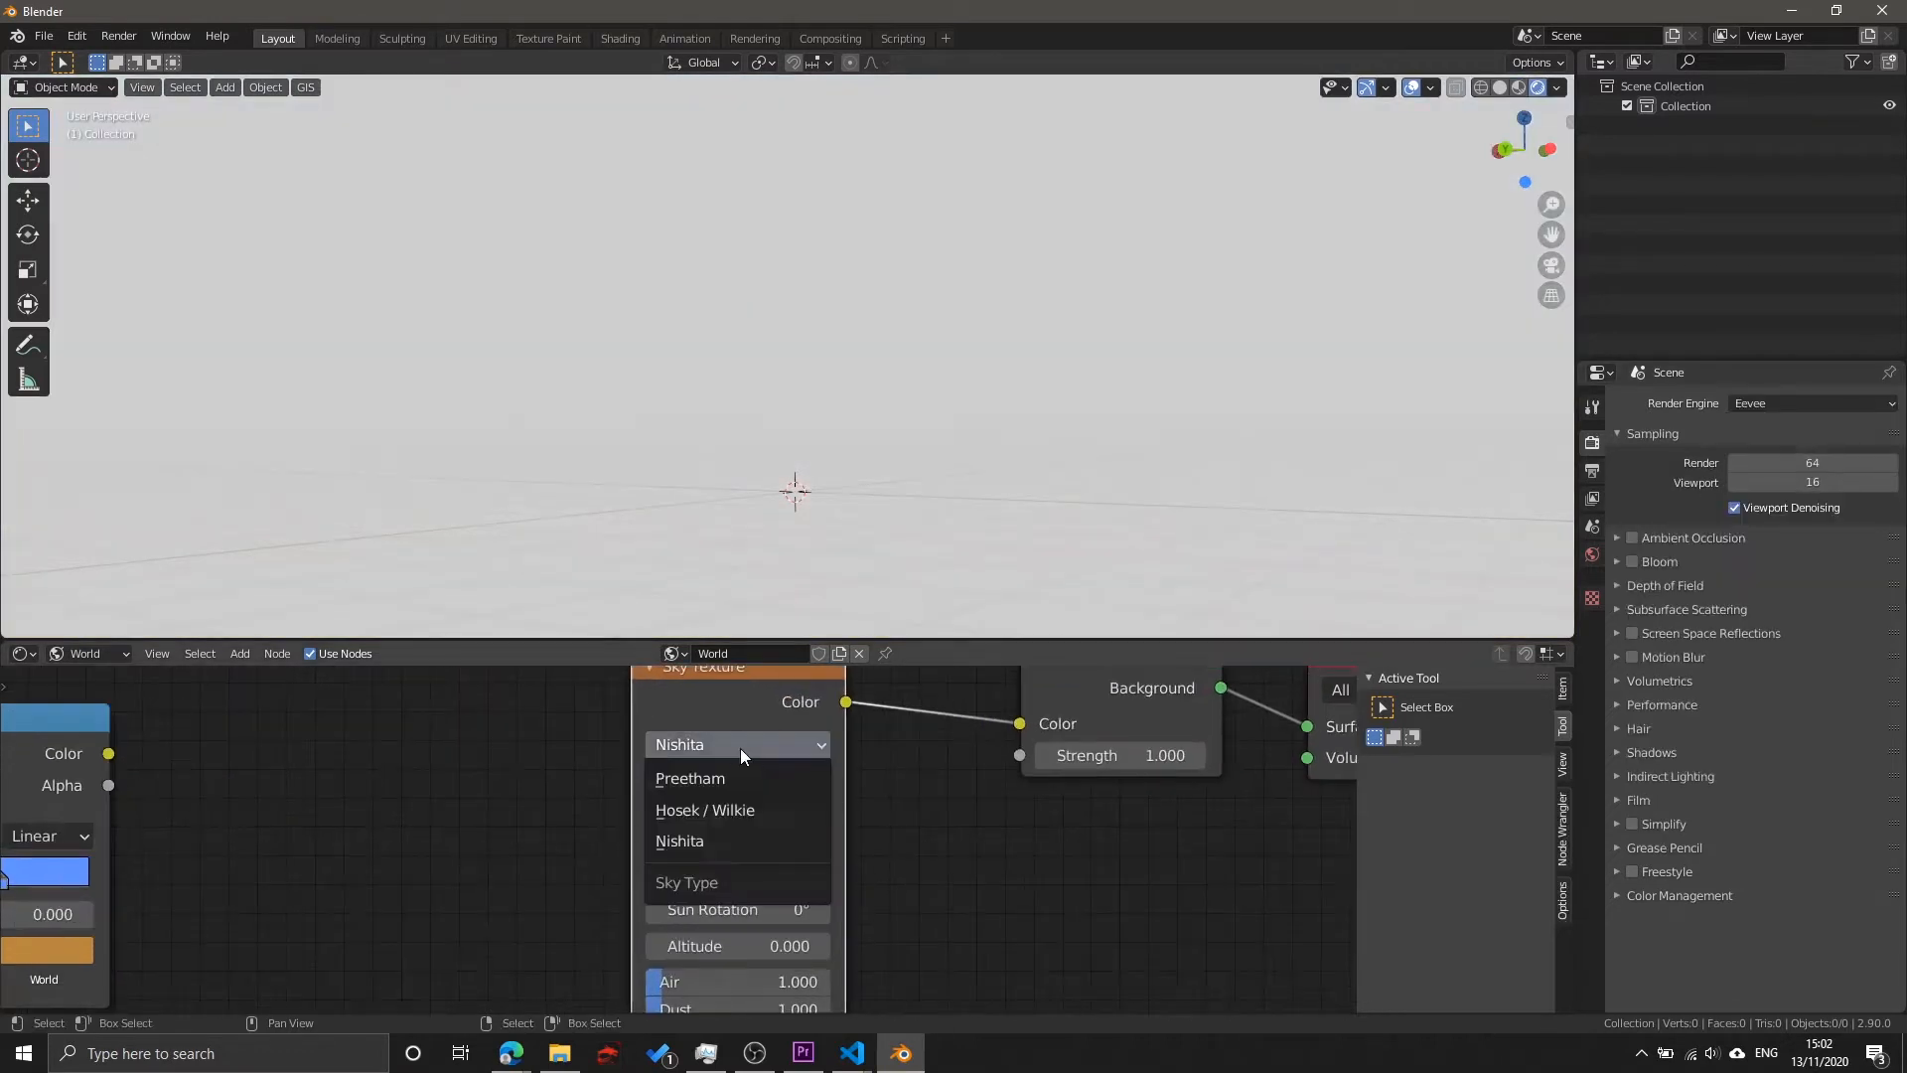
key(Return)
middle_drag(991, 754, 851, 861)
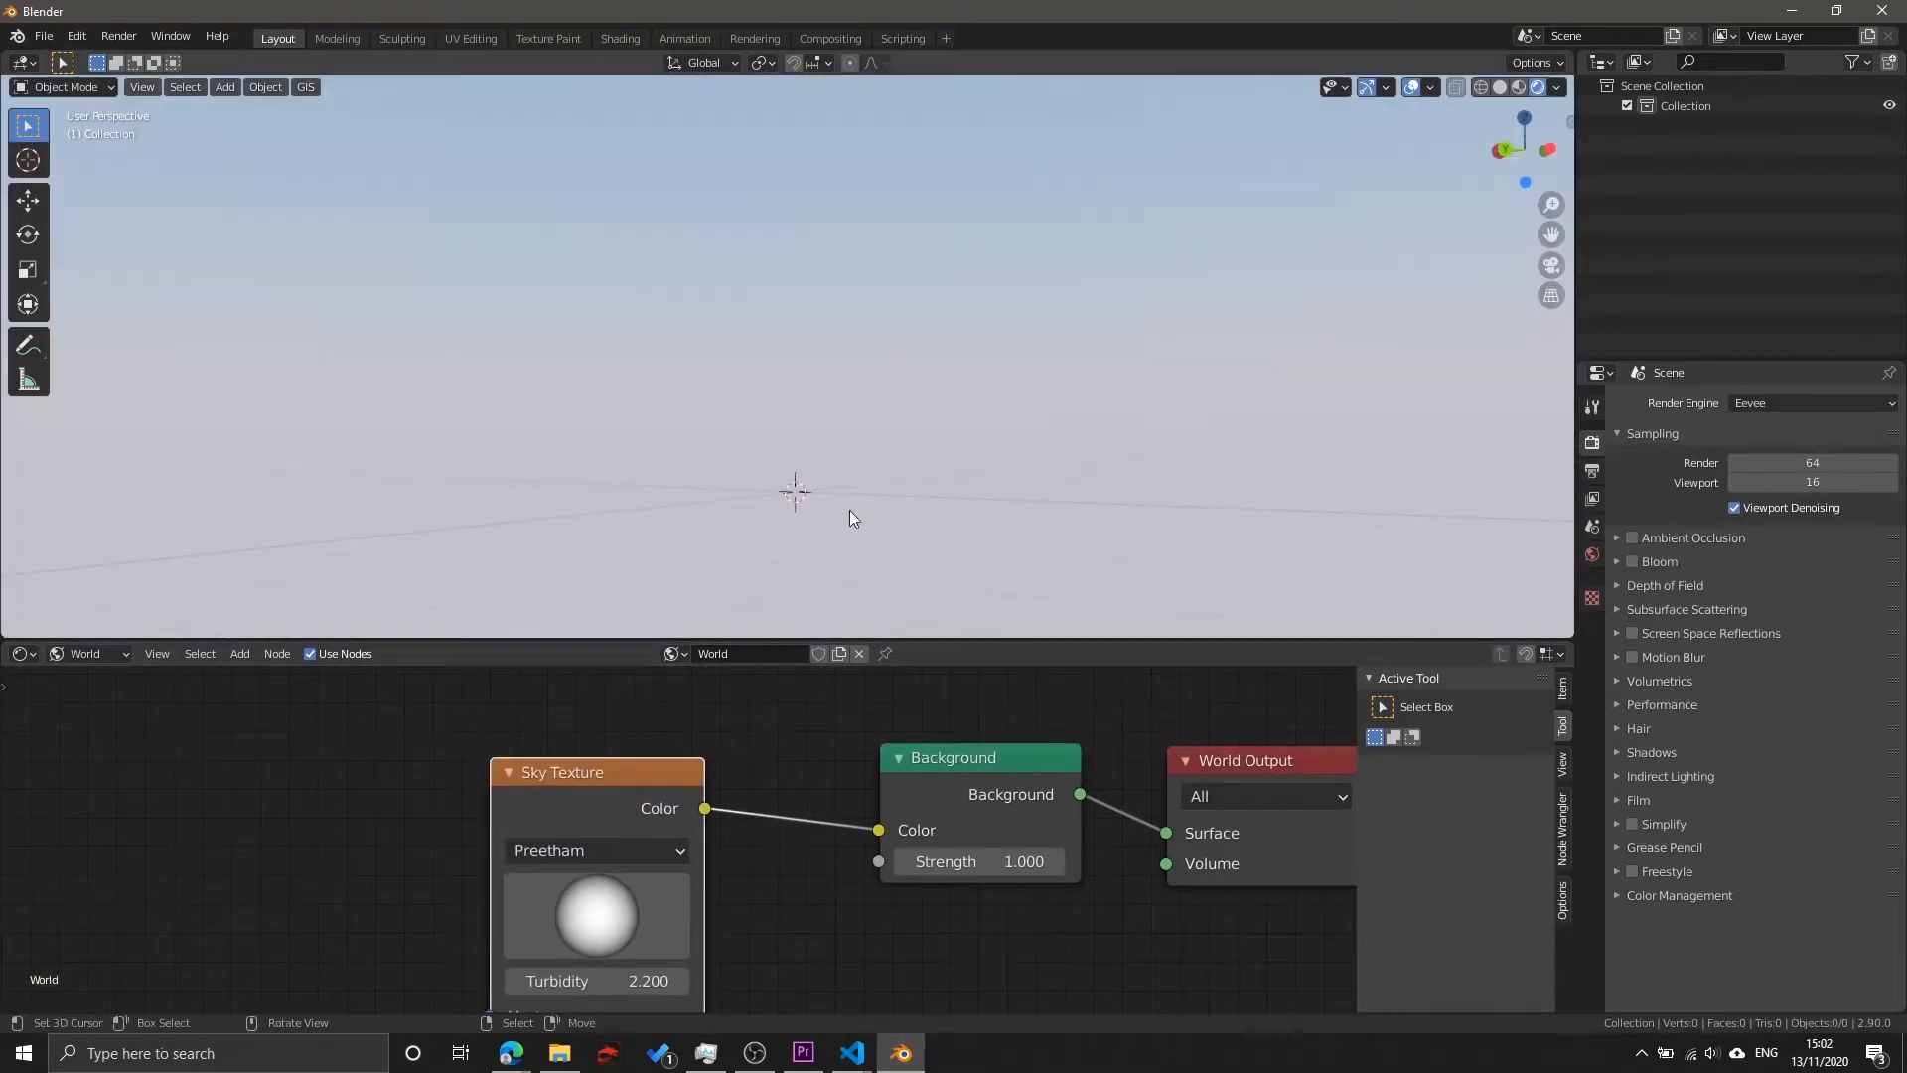
middle_drag(849, 510, 944, 442)
middle_drag(1153, 435, 1047, 463)
scroll(260, 868, down, 2)
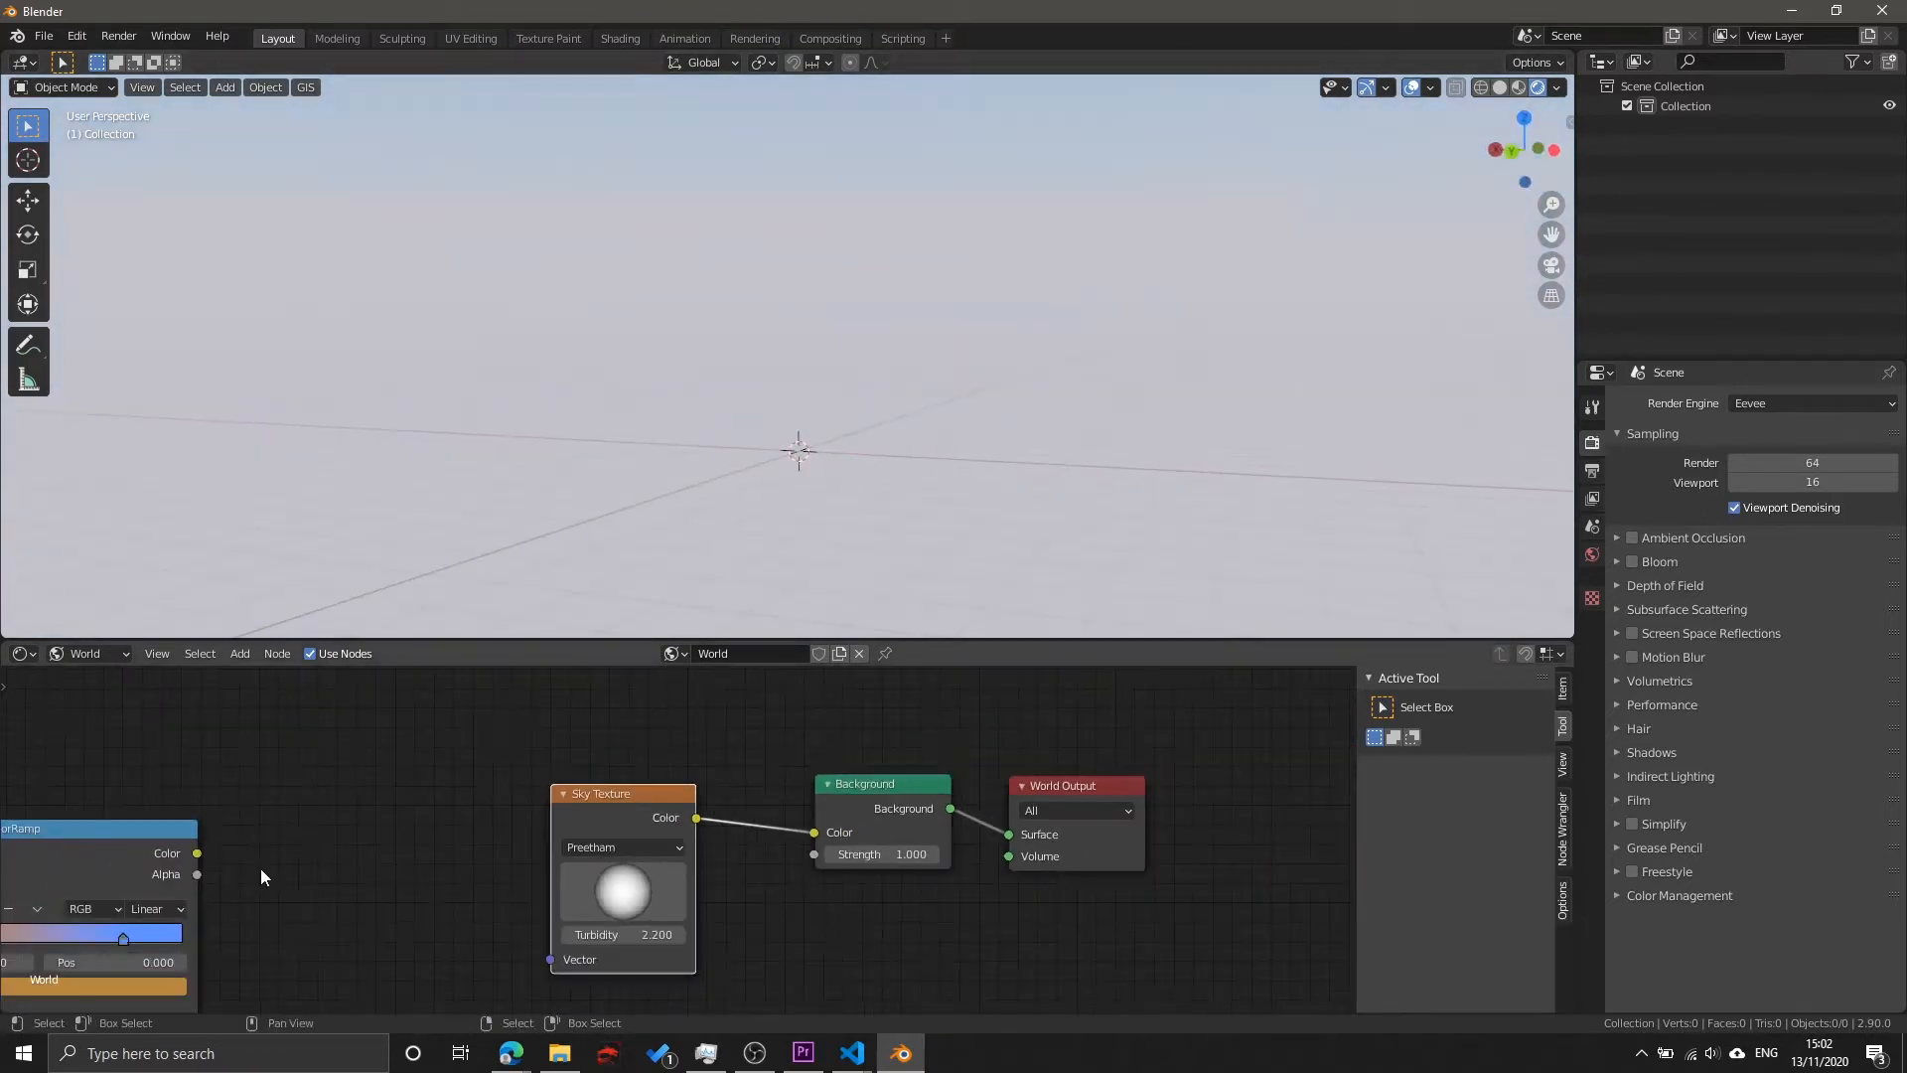
Step: Reconnect the ColorRamp's colour to the Background's Color input and delete the Sky Texture node
middle_drag(260, 868, 326, 828)
drag(311, 805, 926, 785)
drag(778, 764, 735, 821)
key(x)
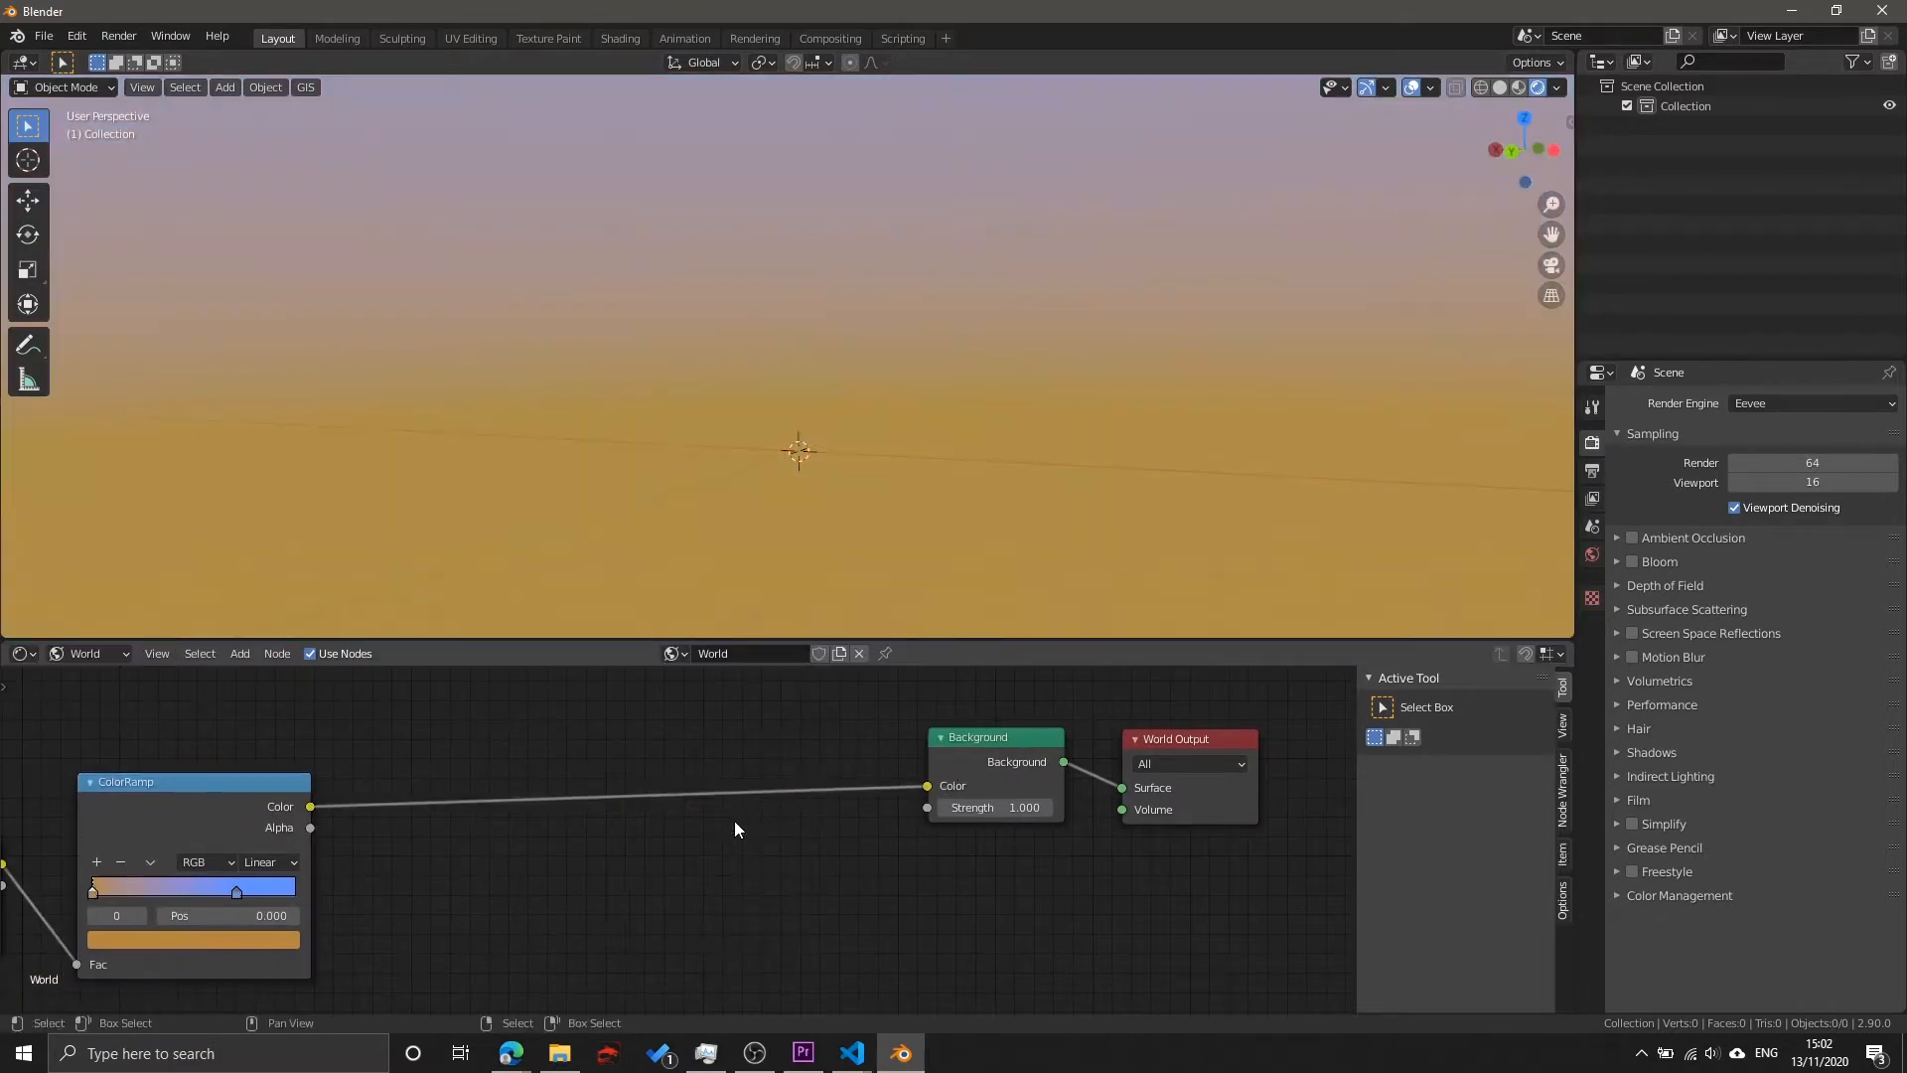
Step: Move the Background and World Output nodes together closer to the ColorRamp
middle_drag(1207, 726, 1019, 733)
drag(1019, 733, 724, 881)
key(g)
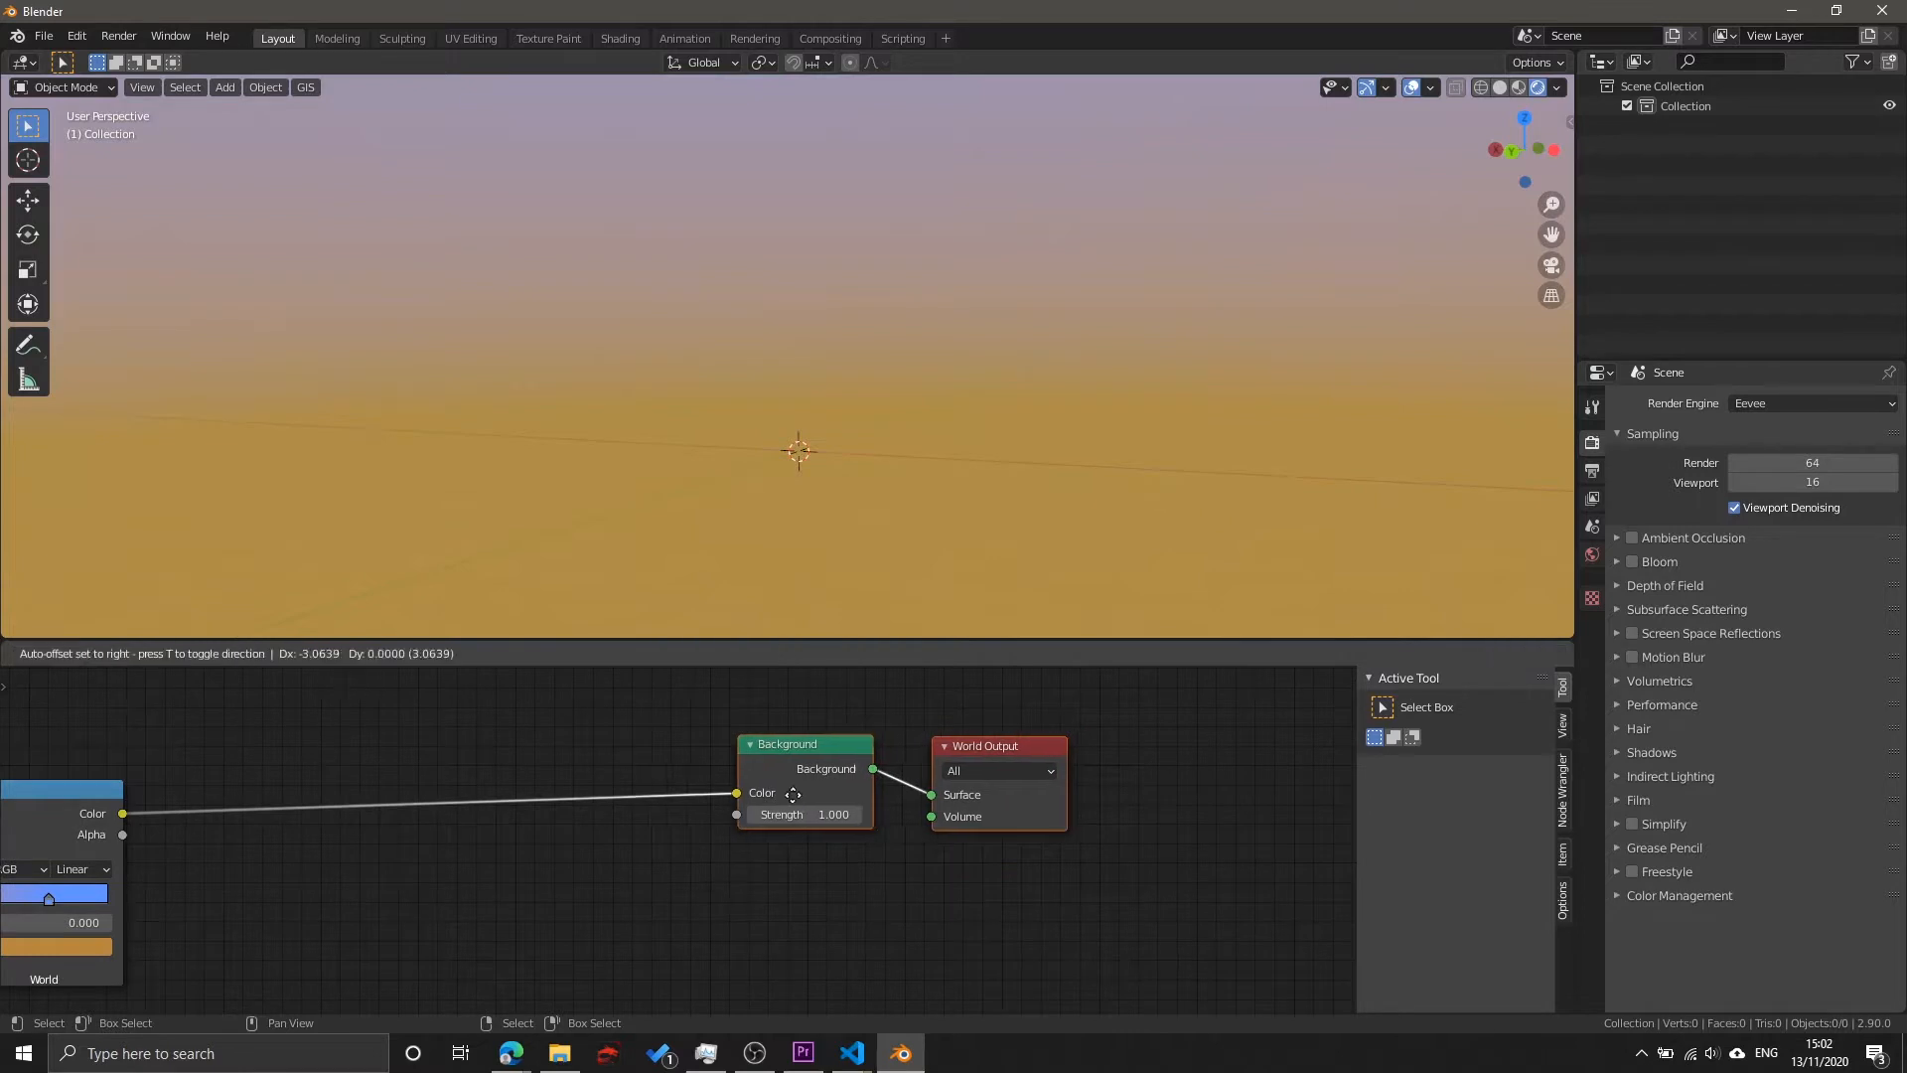
click(729, 897)
middle_drag(729, 894, 967, 842)
scroll(680, 836, up, 5)
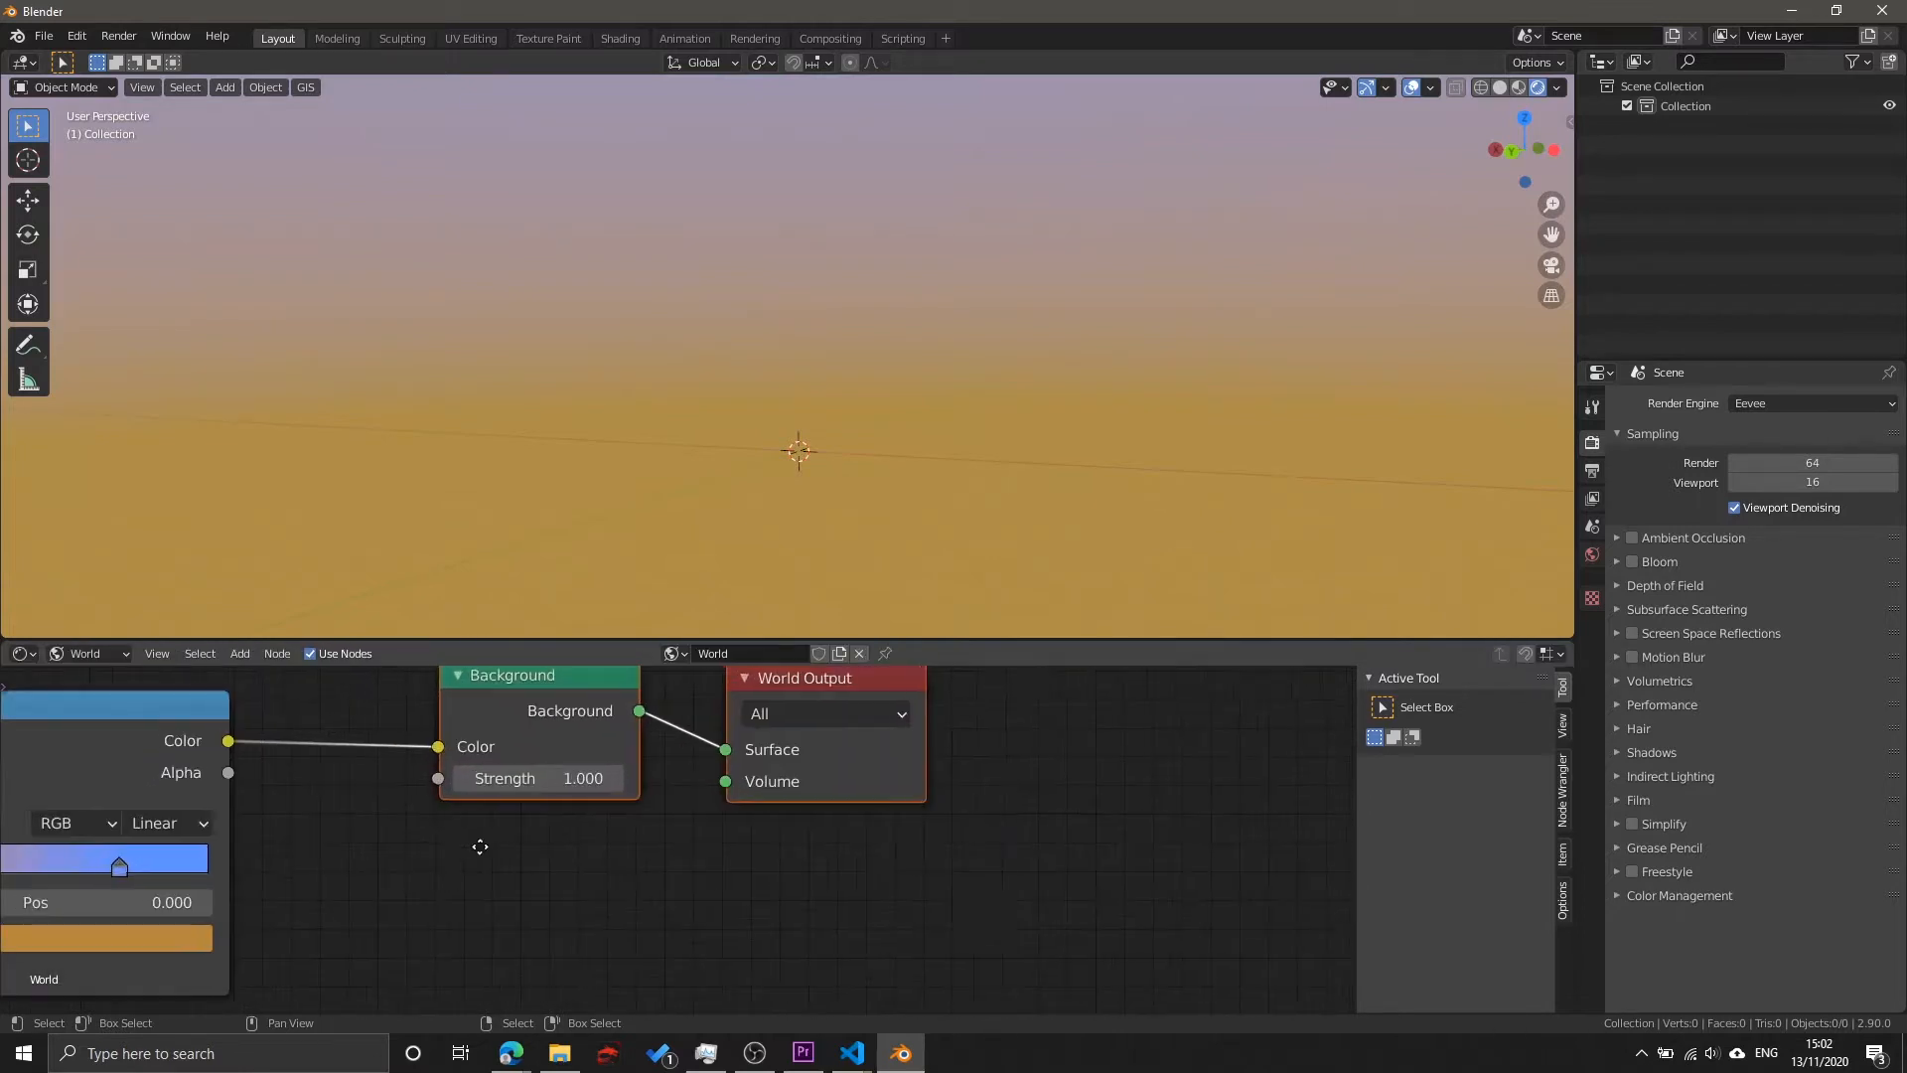
middle_drag(480, 847, 737, 850)
Step: Set the Mapping node's X location to 0.2 m and check the orange-to-blue gradient in the viewport
middle_drag(662, 399, 1003, 372)
middle_drag(326, 789, 1069, 726)
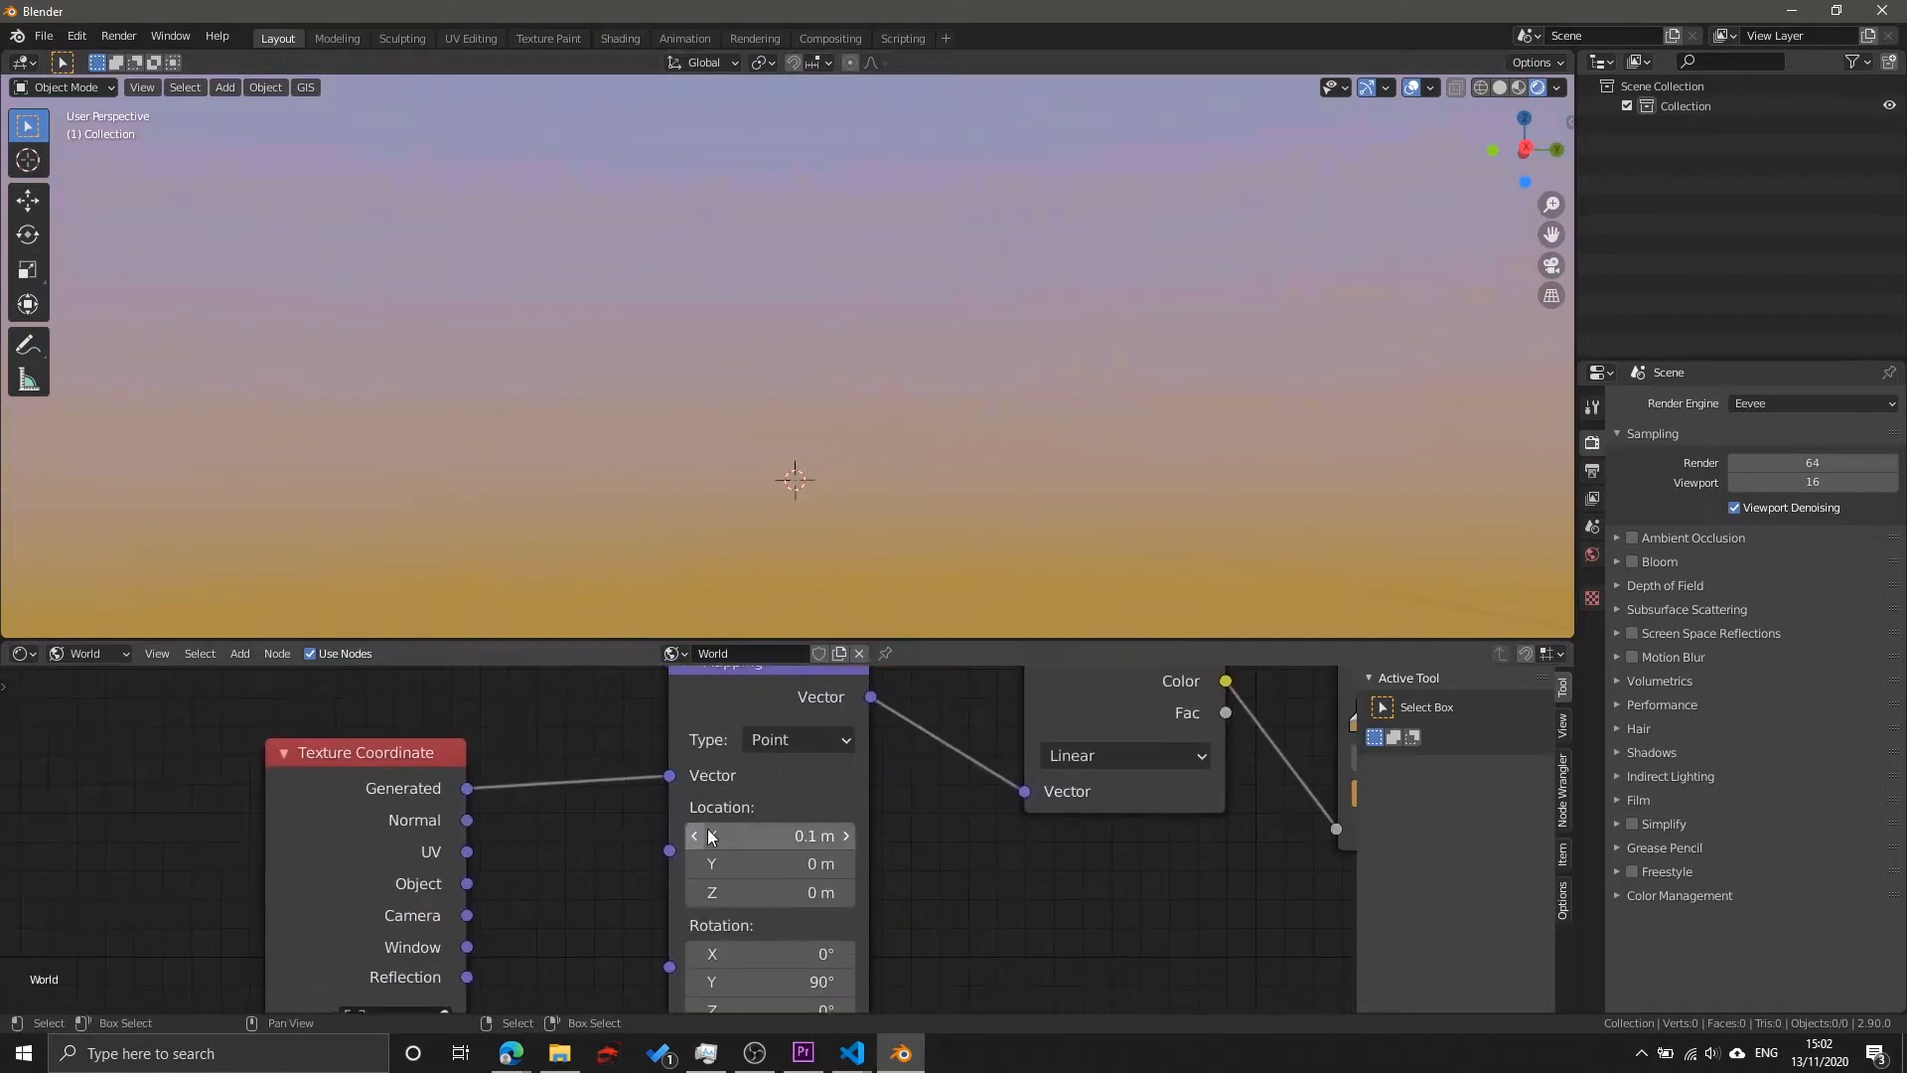
click(785, 838)
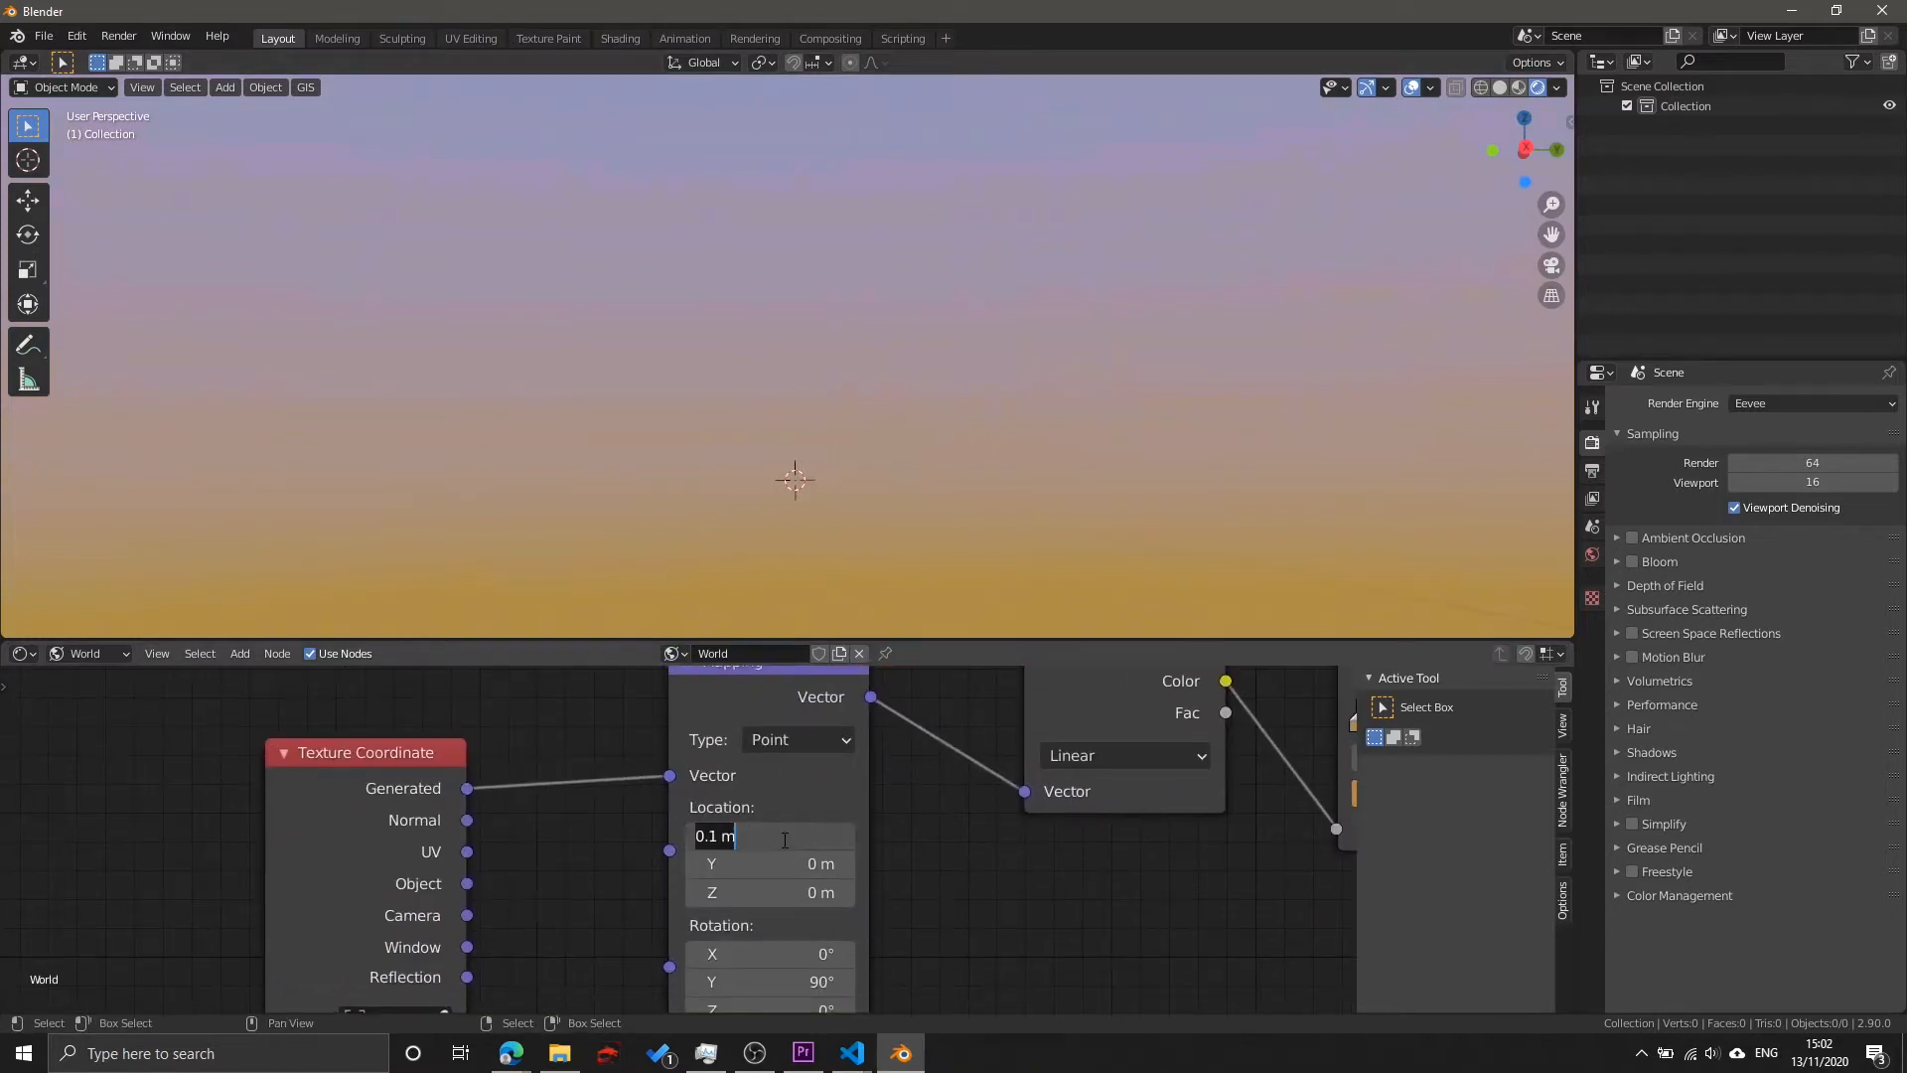
text(0.2)
key(Return)
middle_drag(946, 544, 1065, 470)
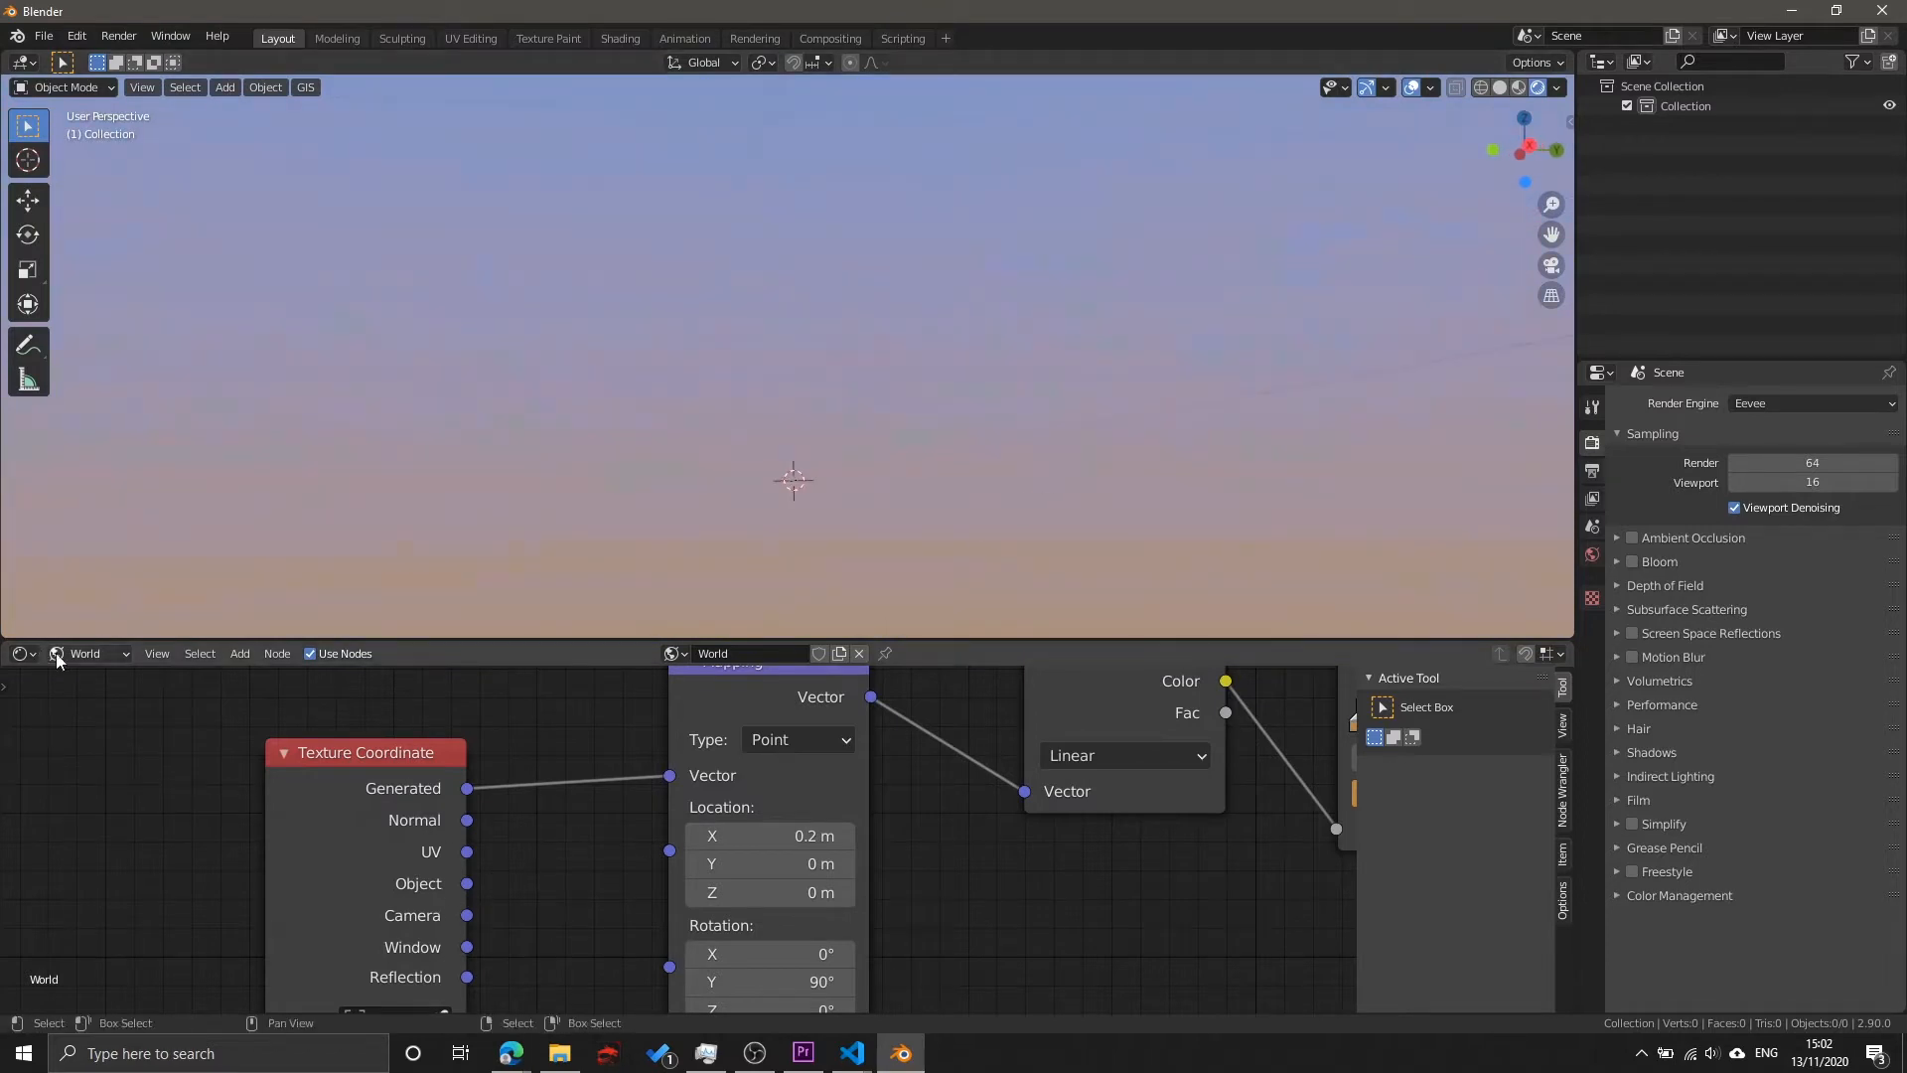
Step: Switch the shader editor from World to Object and add a cube mesh to the scene
click(106, 676)
middle_drag(815, 540, 809, 340)
key(shift+a)
mouse_move(812, 385)
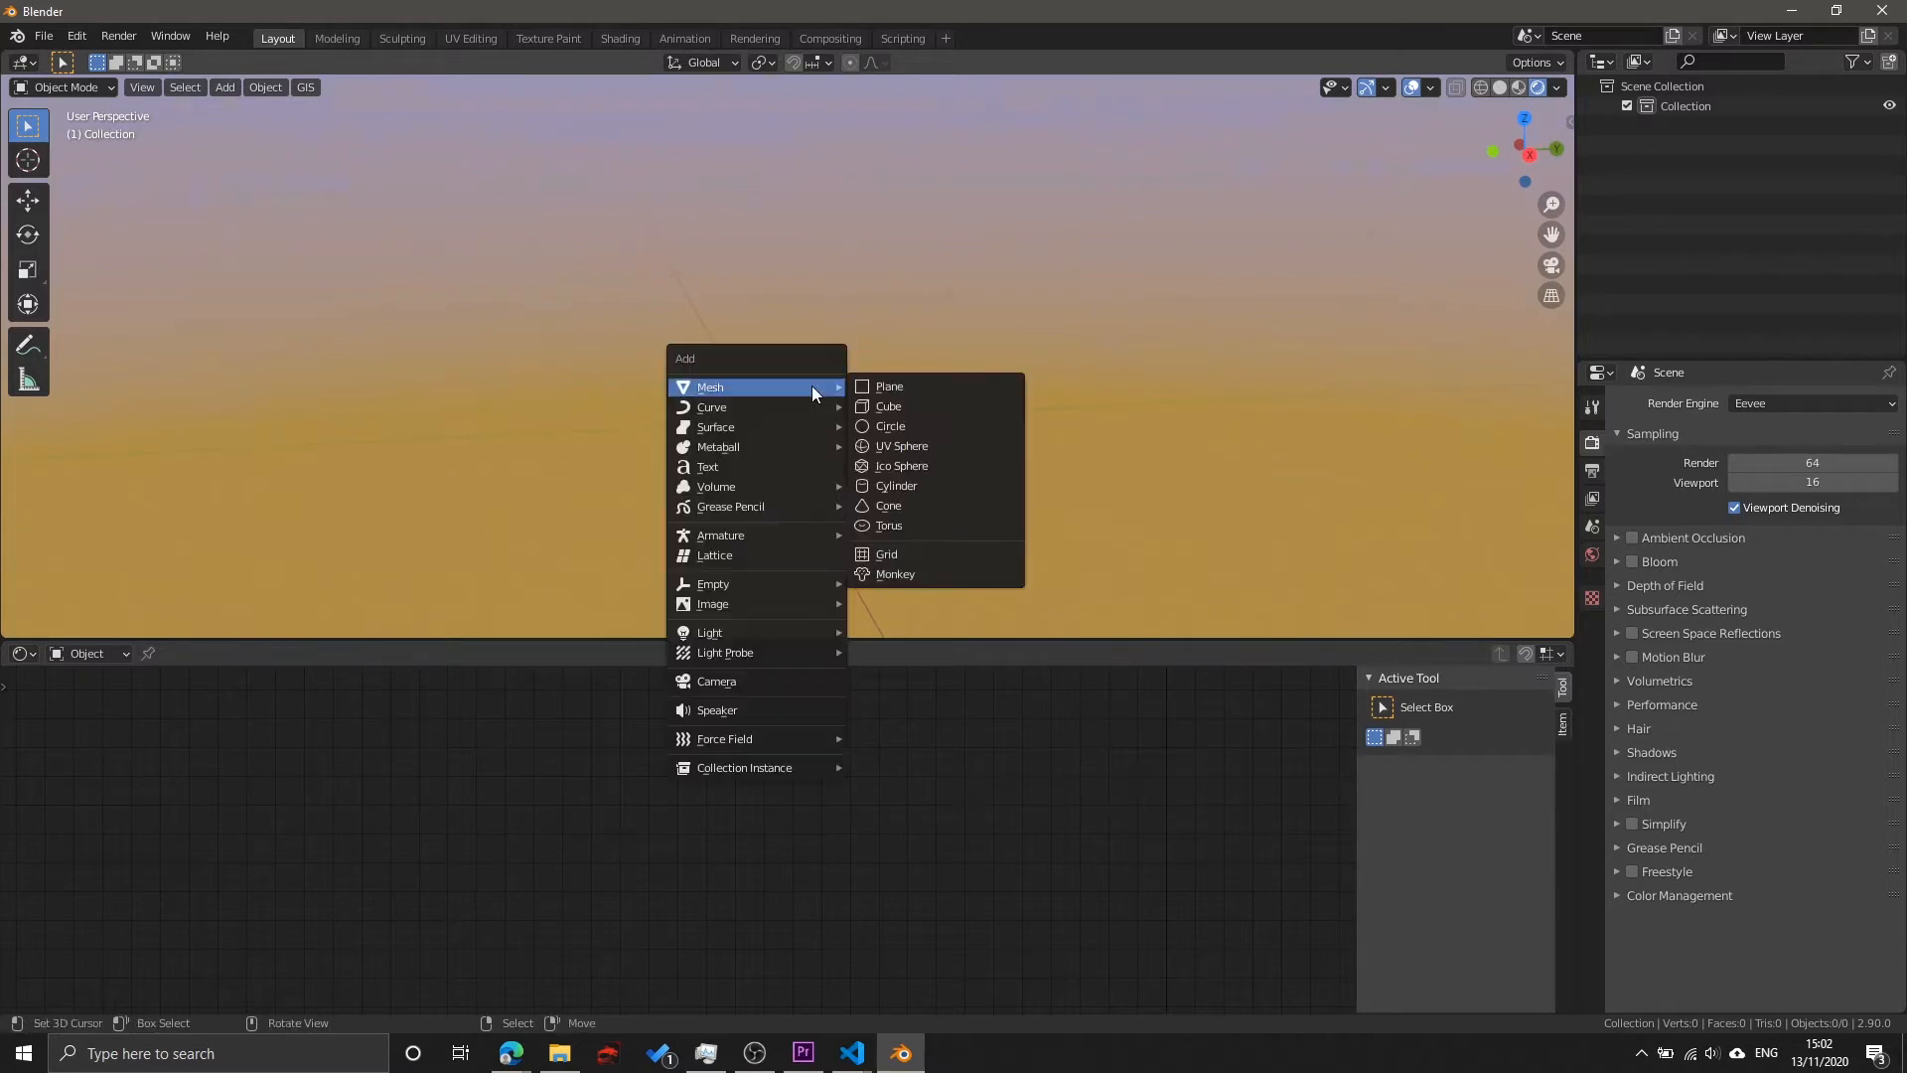
click(946, 406)
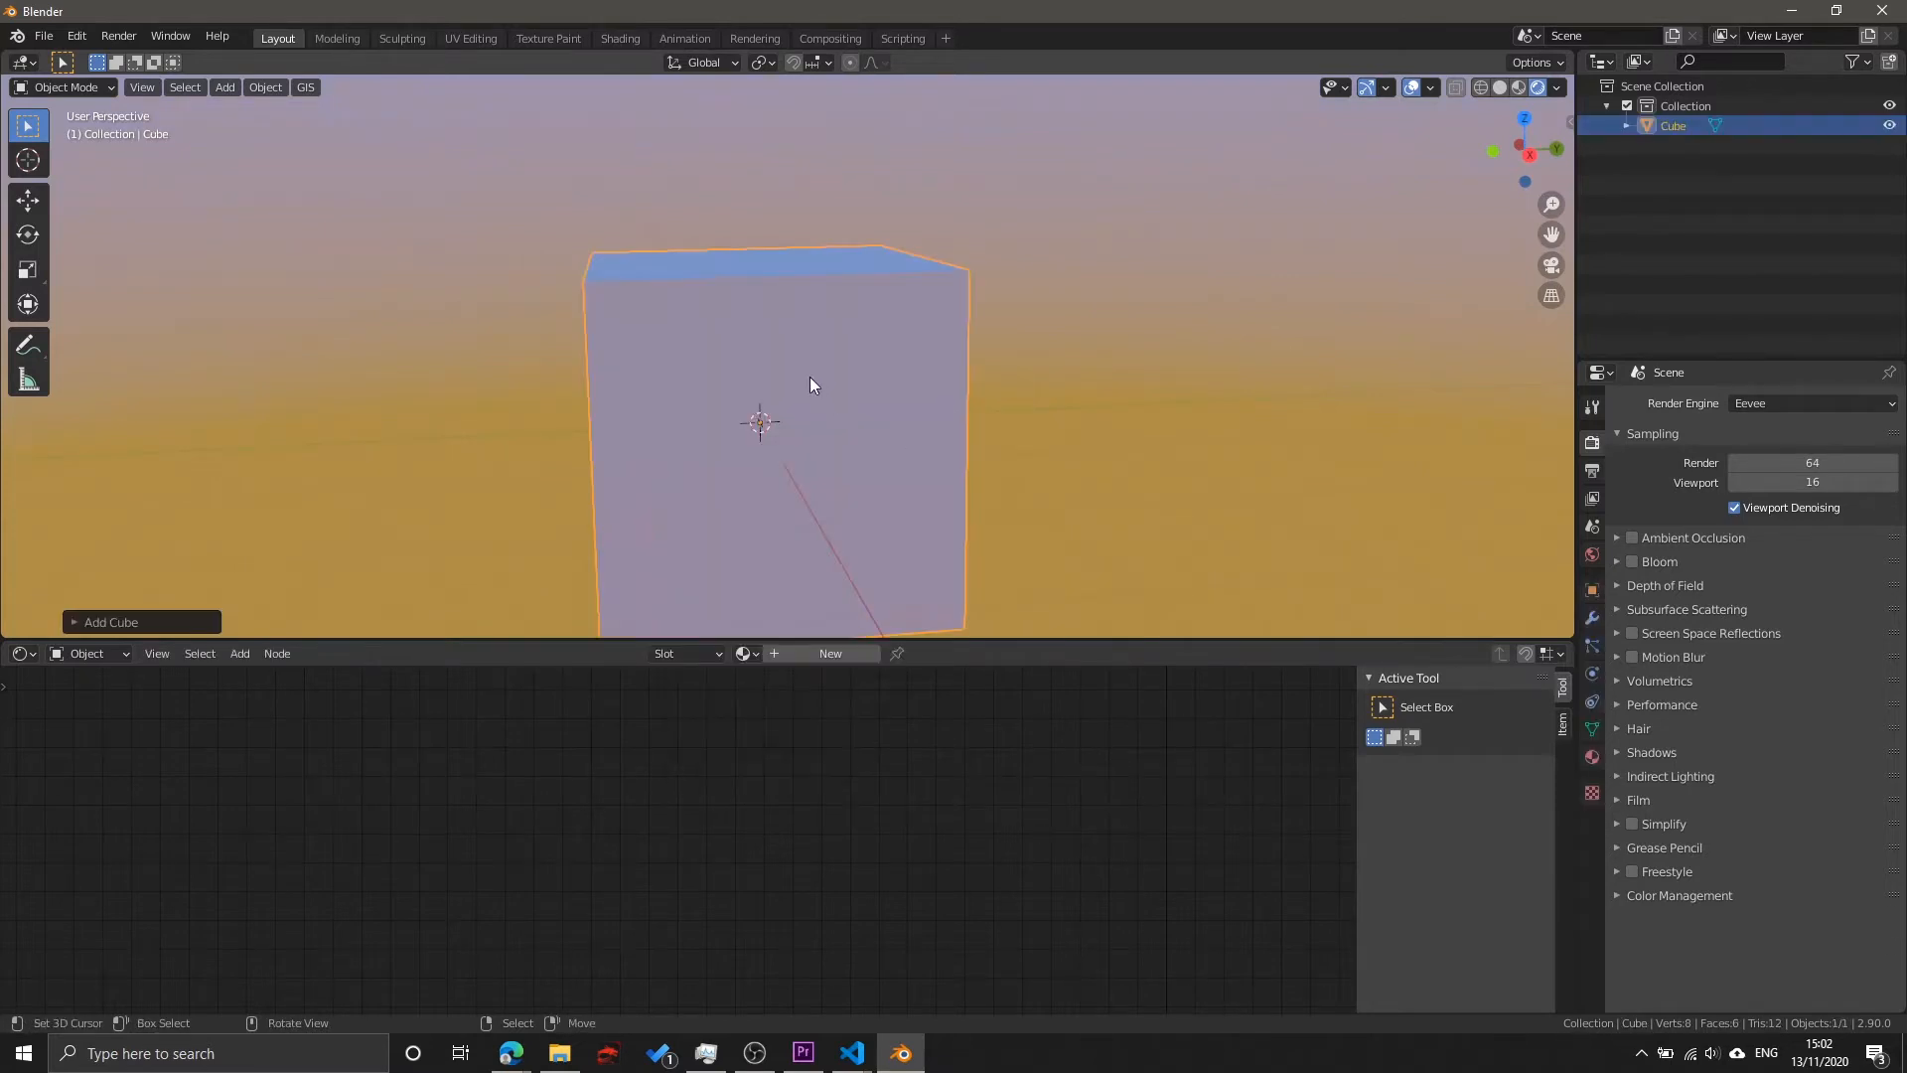
middle_drag(683, 336, 837, 326)
scroll(837, 326, down, 4)
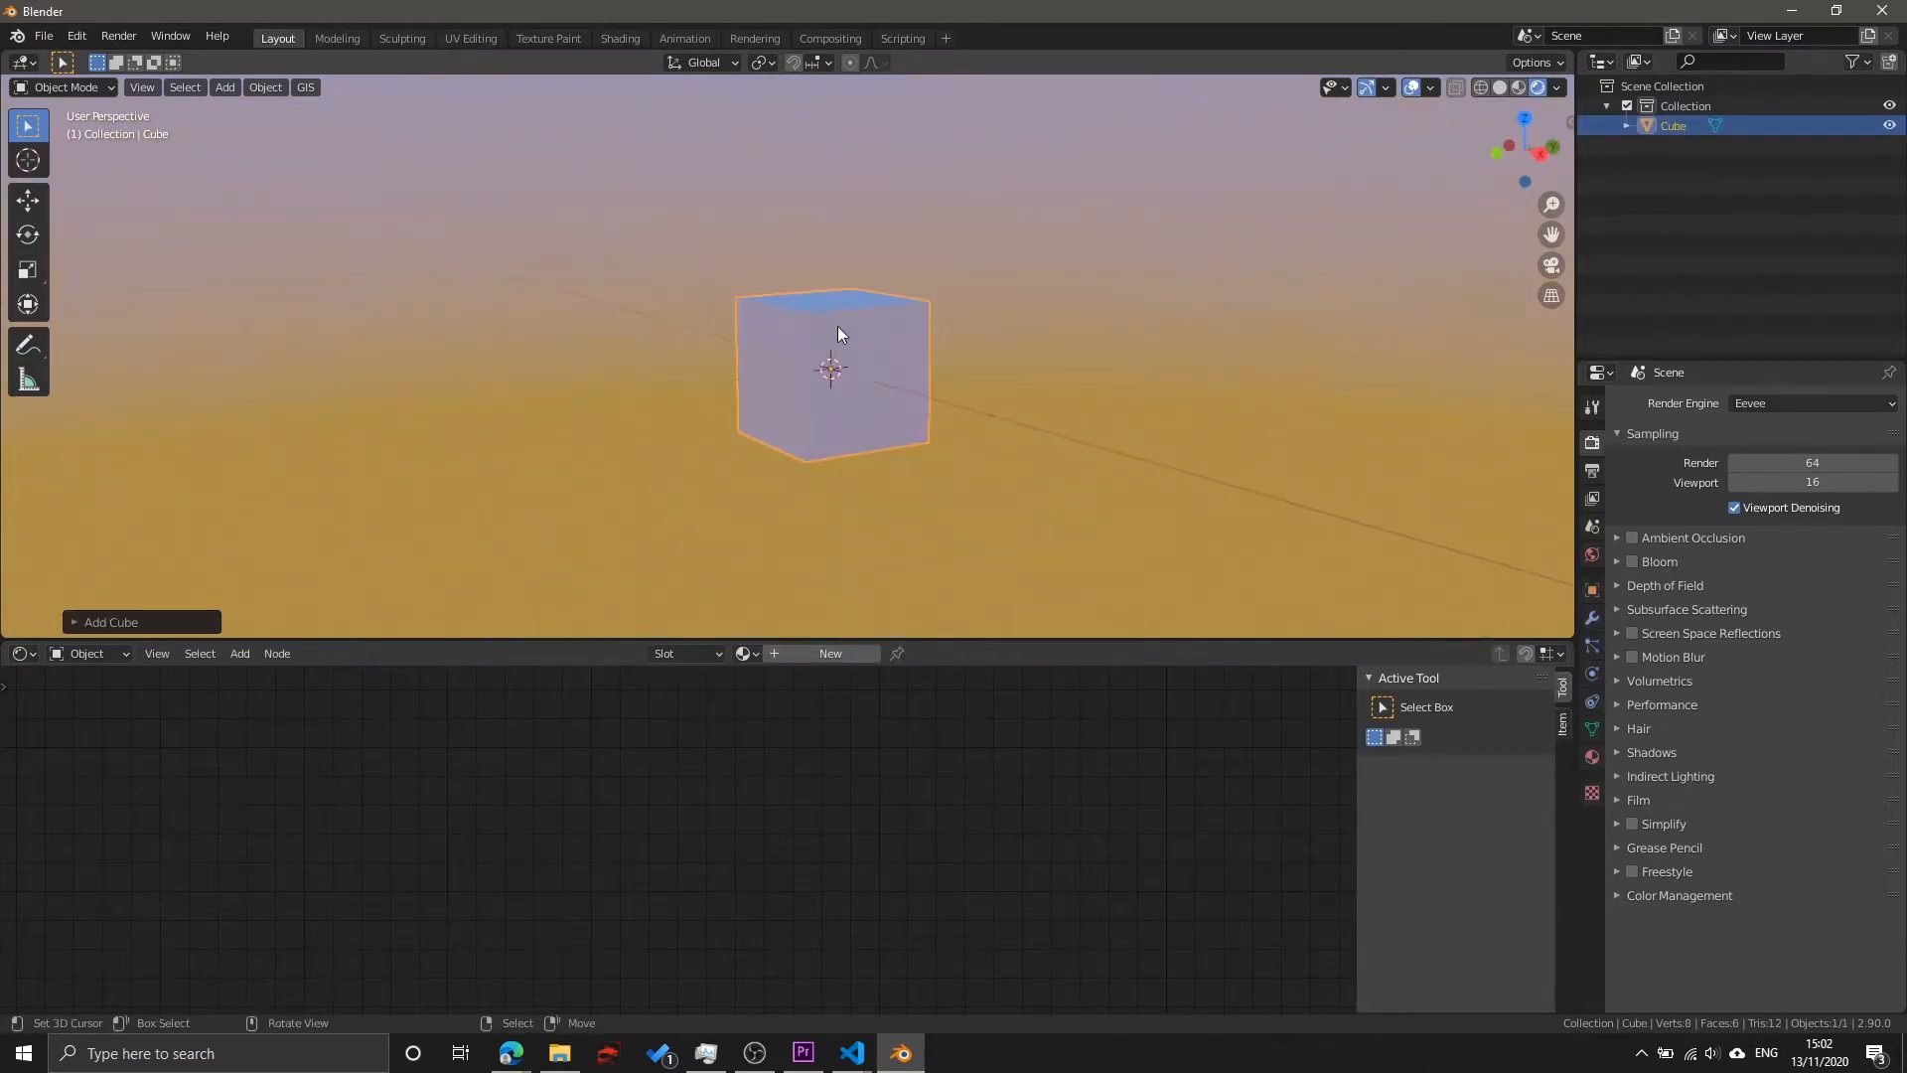
scroll(922, 340, up, 5)
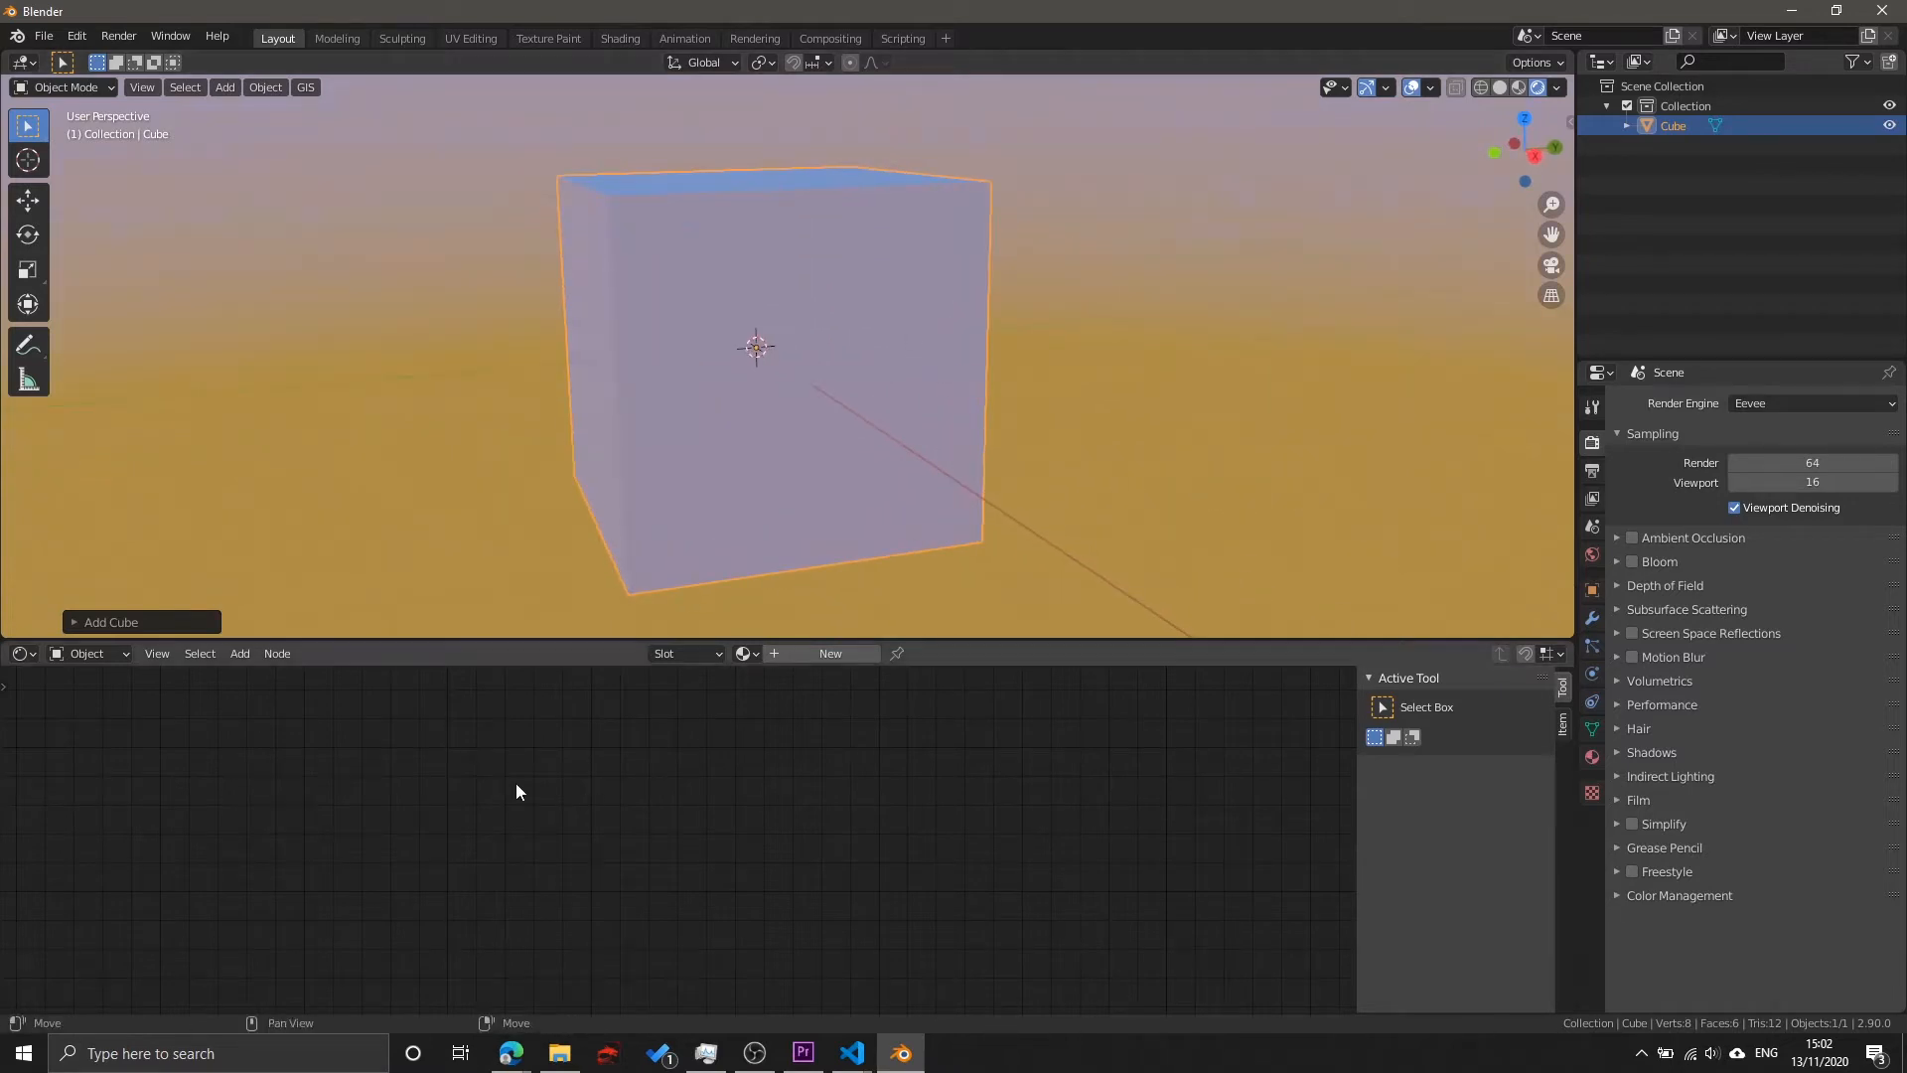
Step: Create a material named Clouds for the cube and expand its Volume settings
click(787, 656)
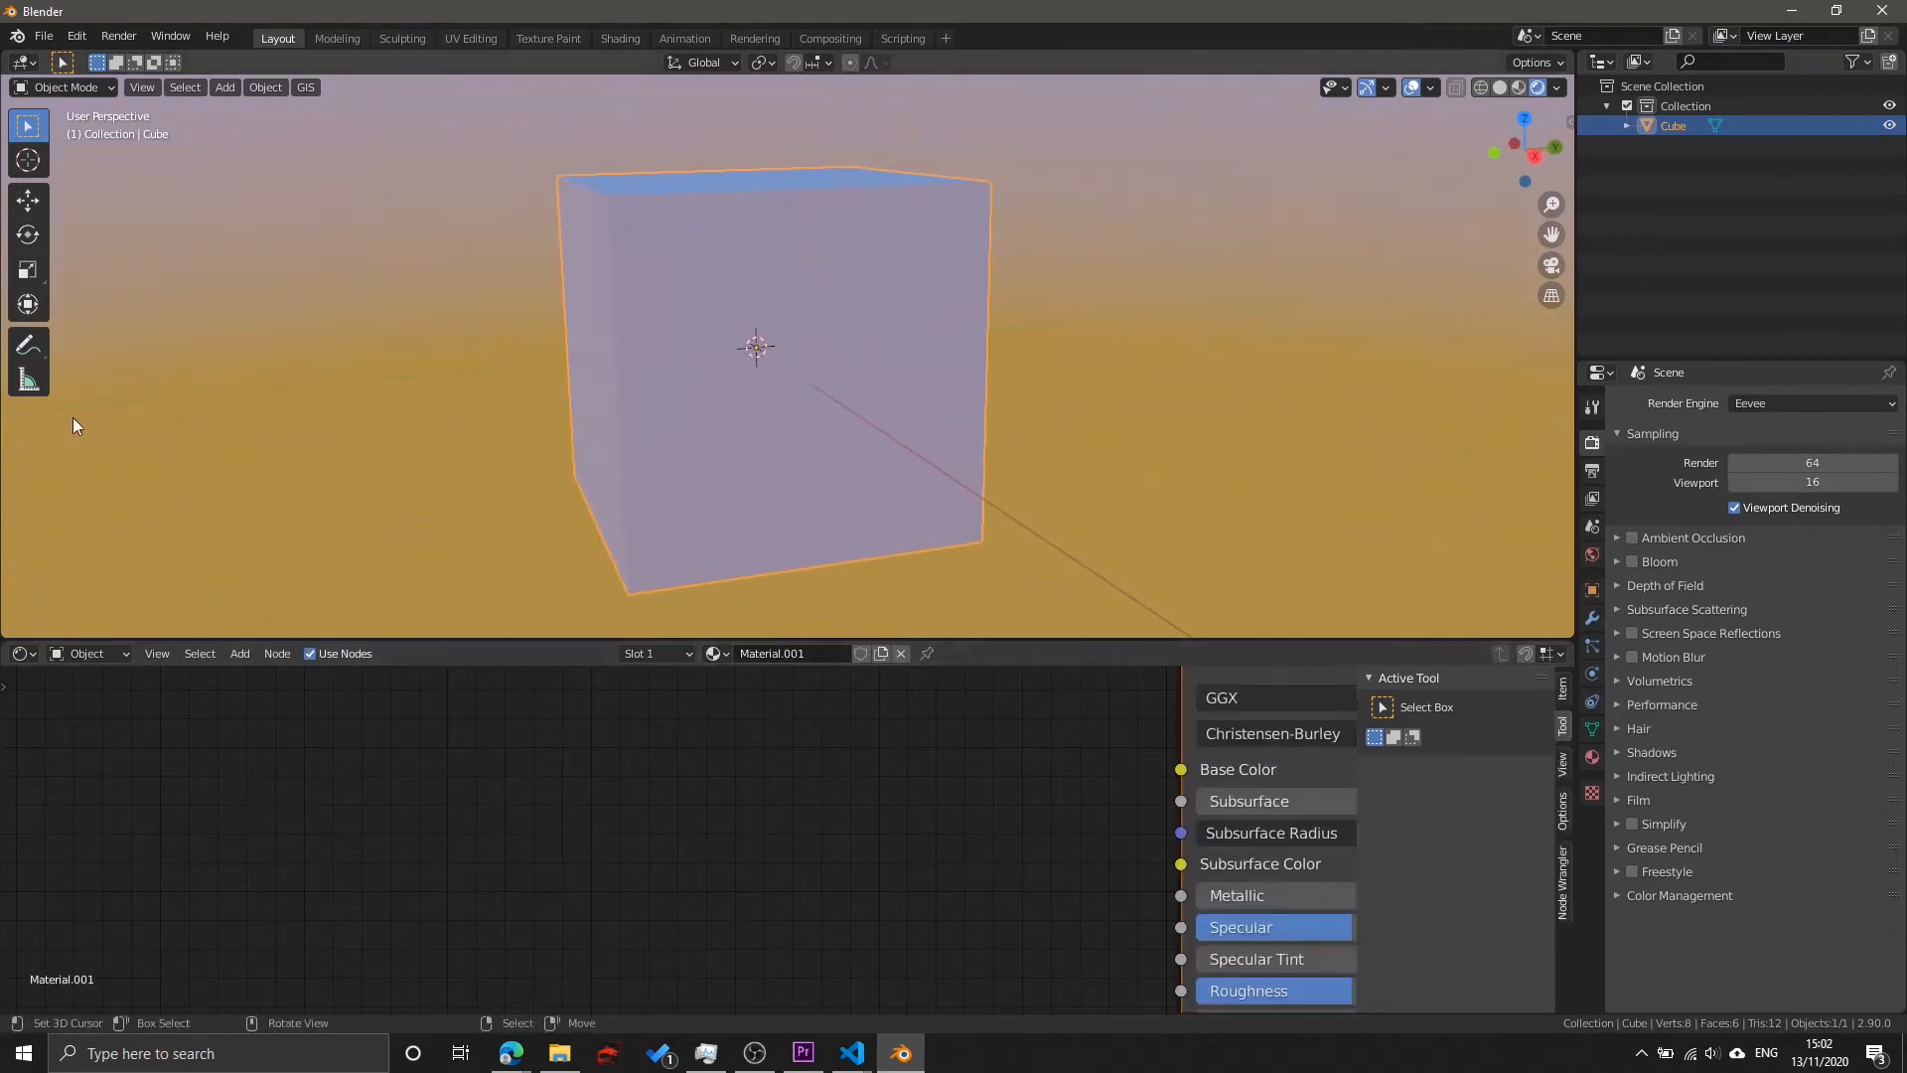
click(900, 652)
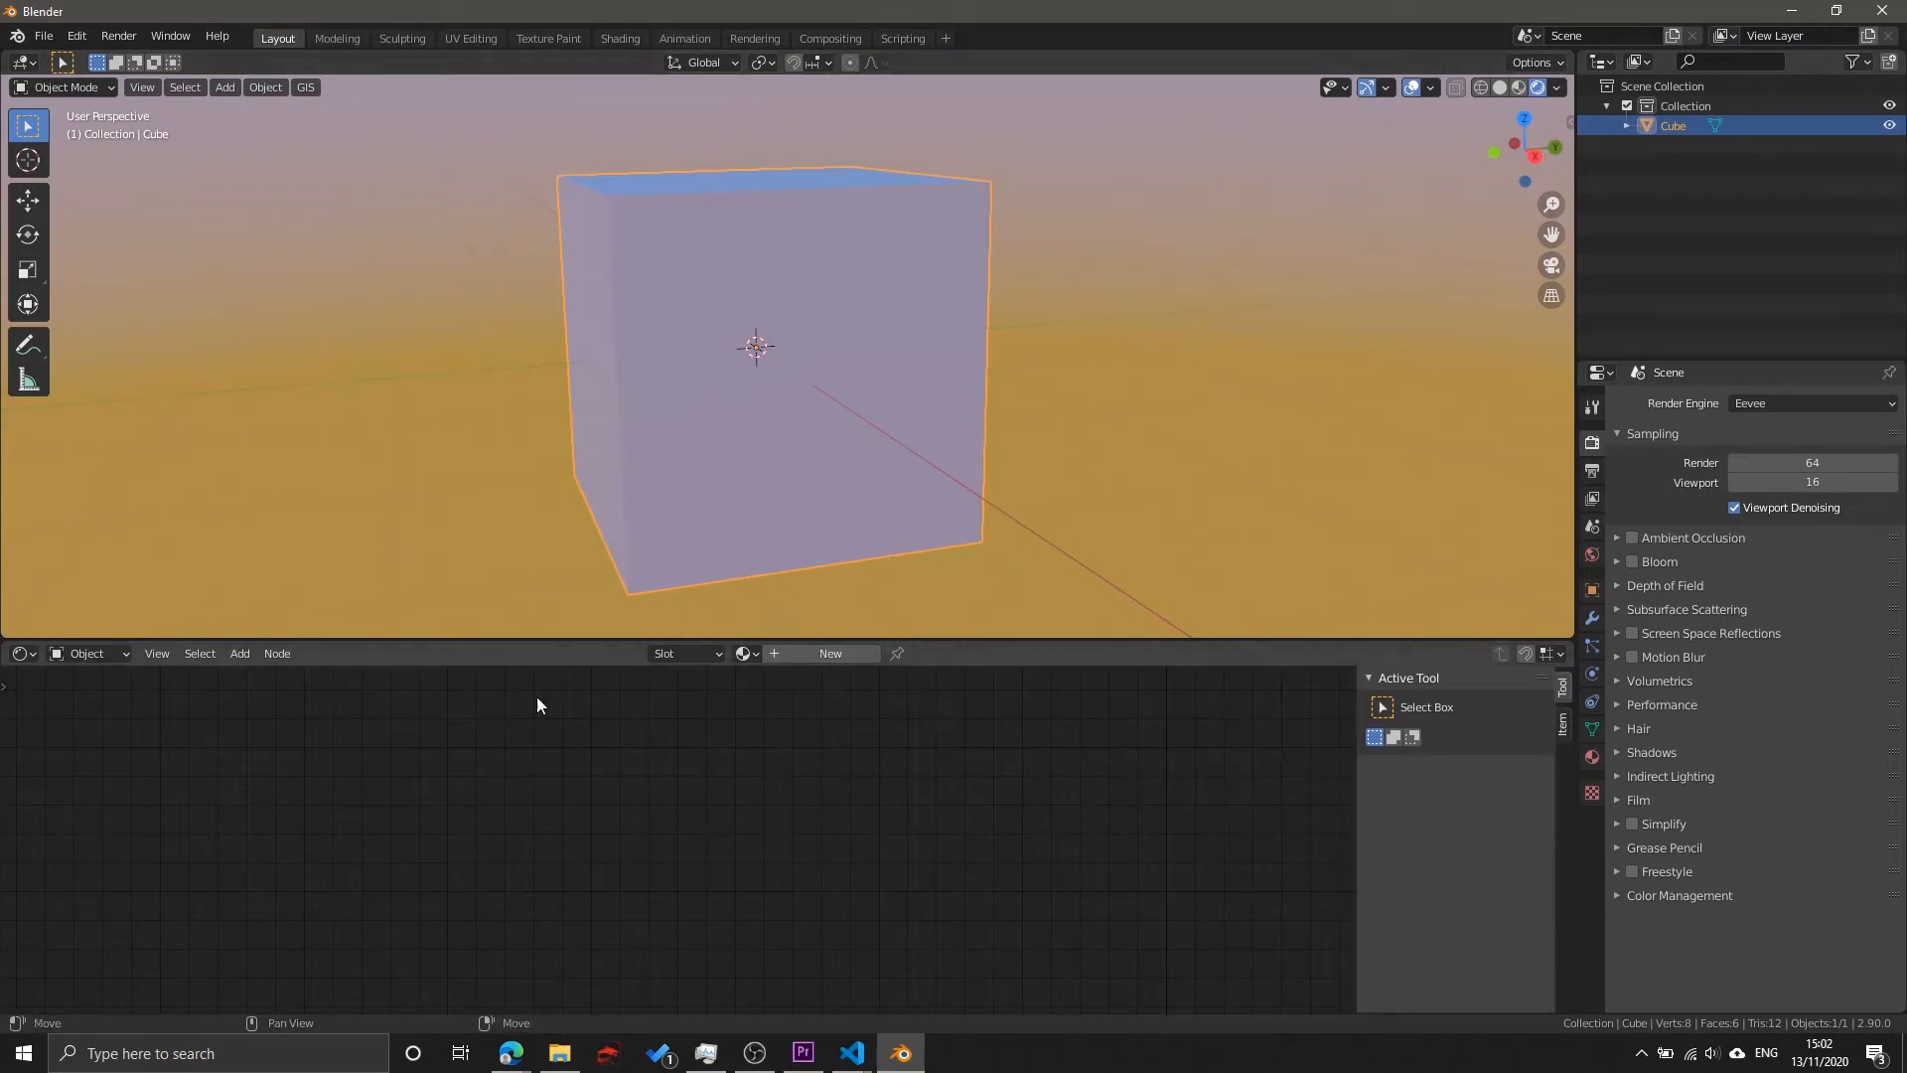
click(1592, 757)
click(1742, 488)
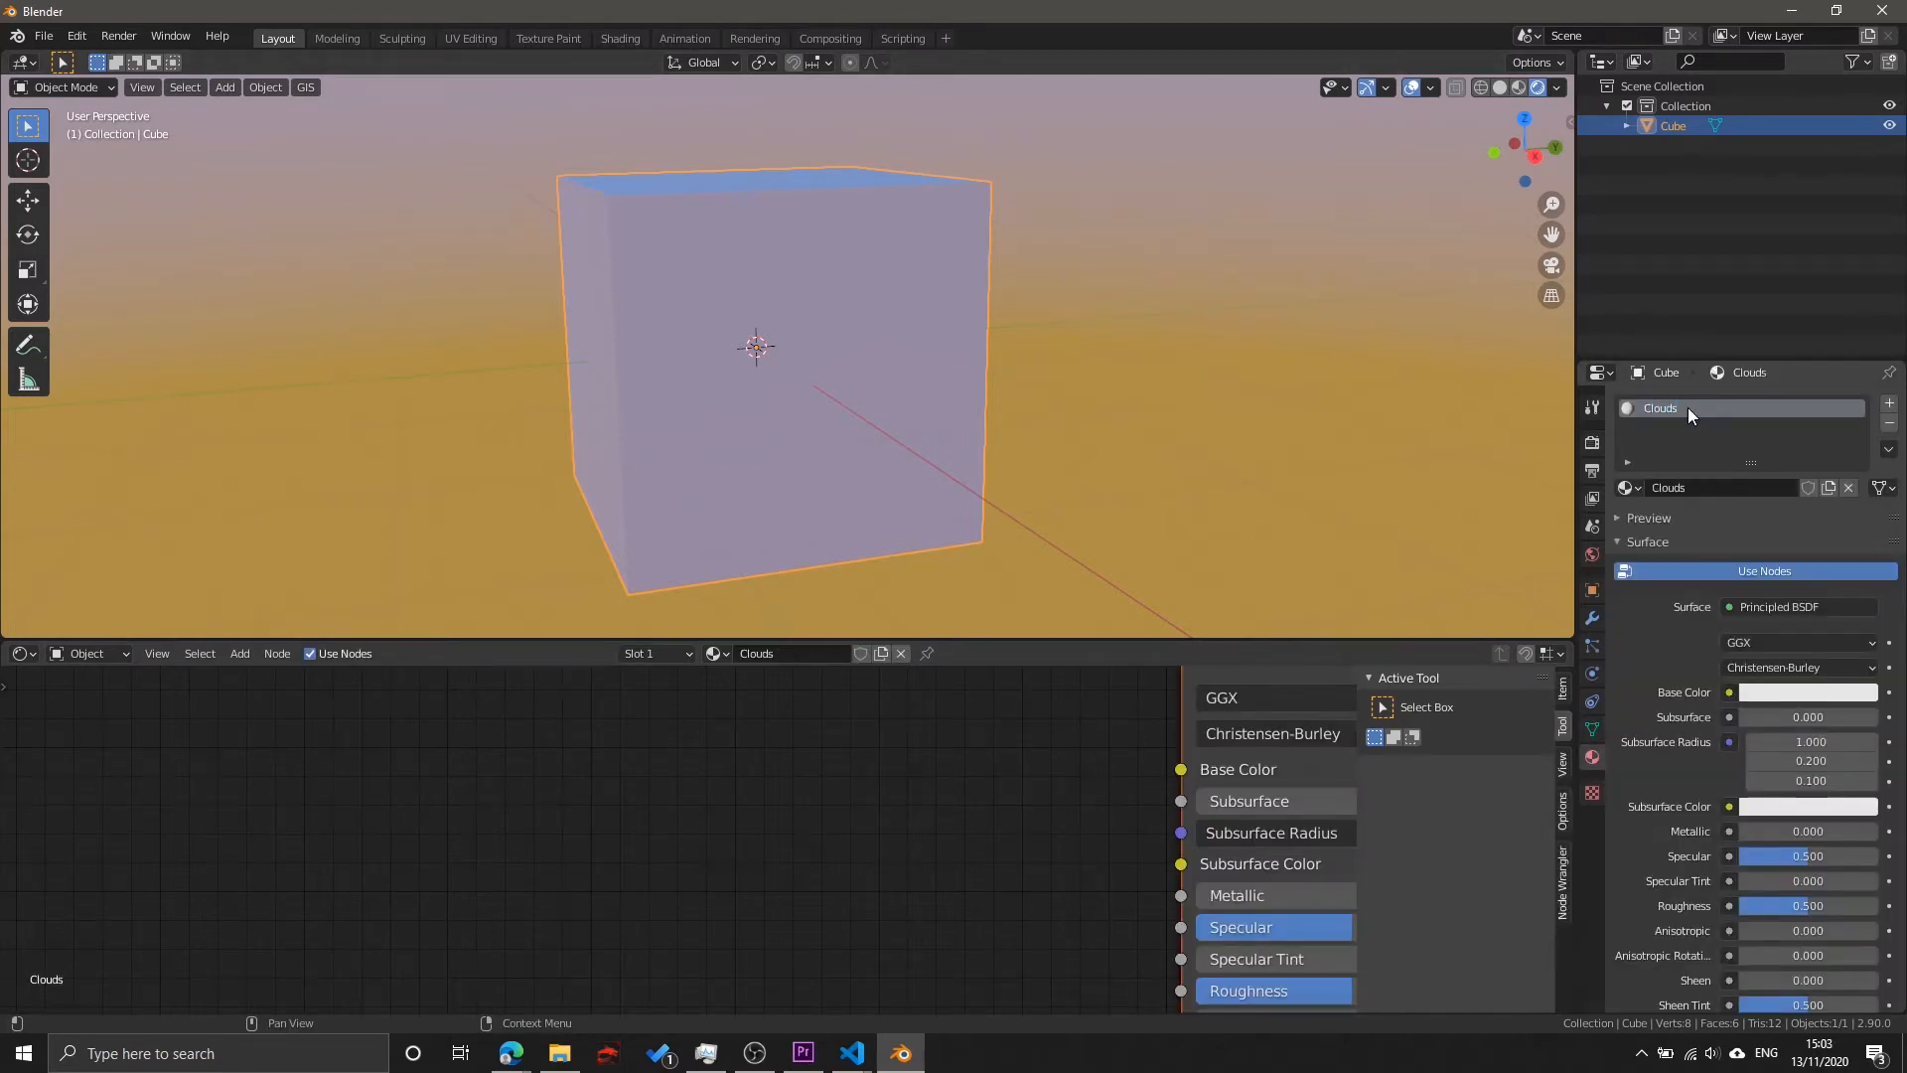
scroll(1712, 713, down, 10)
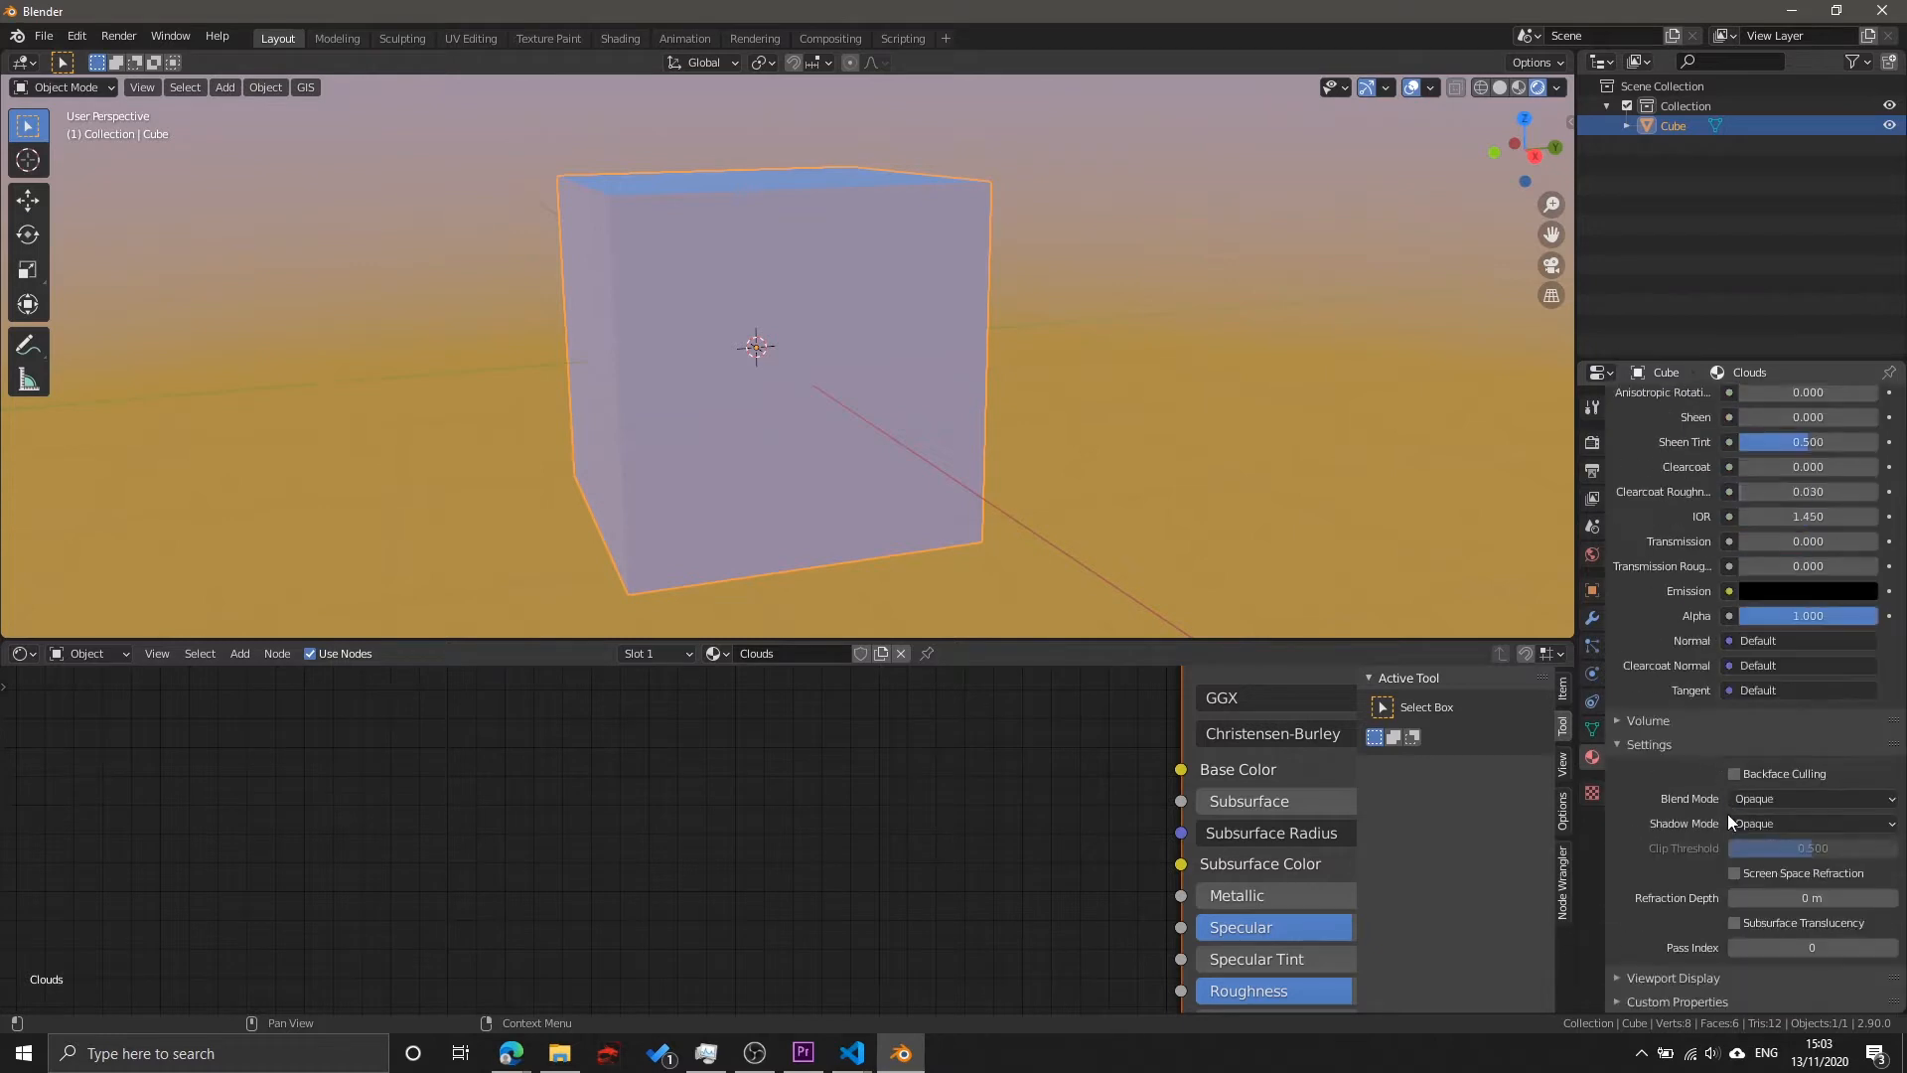
click(1646, 916)
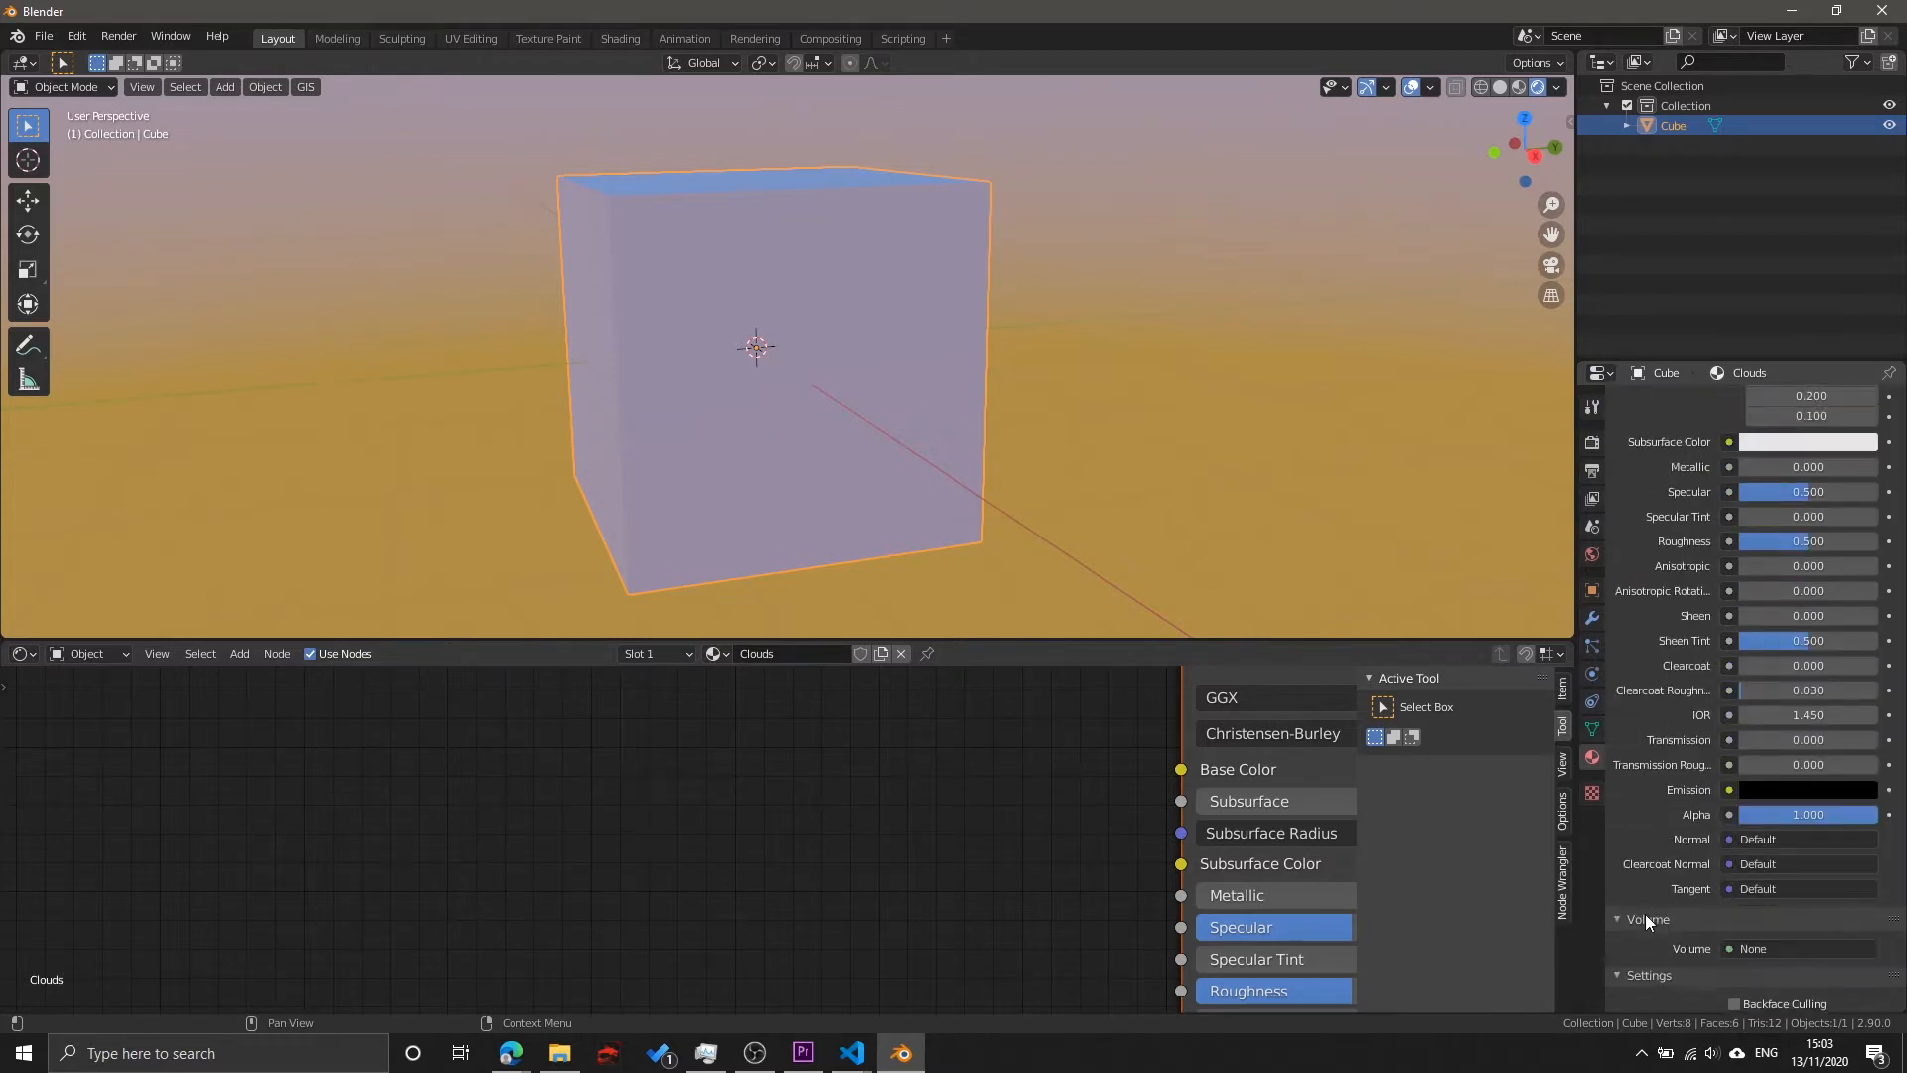
Step: Move the Material Output node away from the Principled BSDF and delete the Principled BSDF node
middle_drag(1099, 830, 759, 826)
scroll(759, 827, down, 6)
middle_drag(1081, 793, 972, 854)
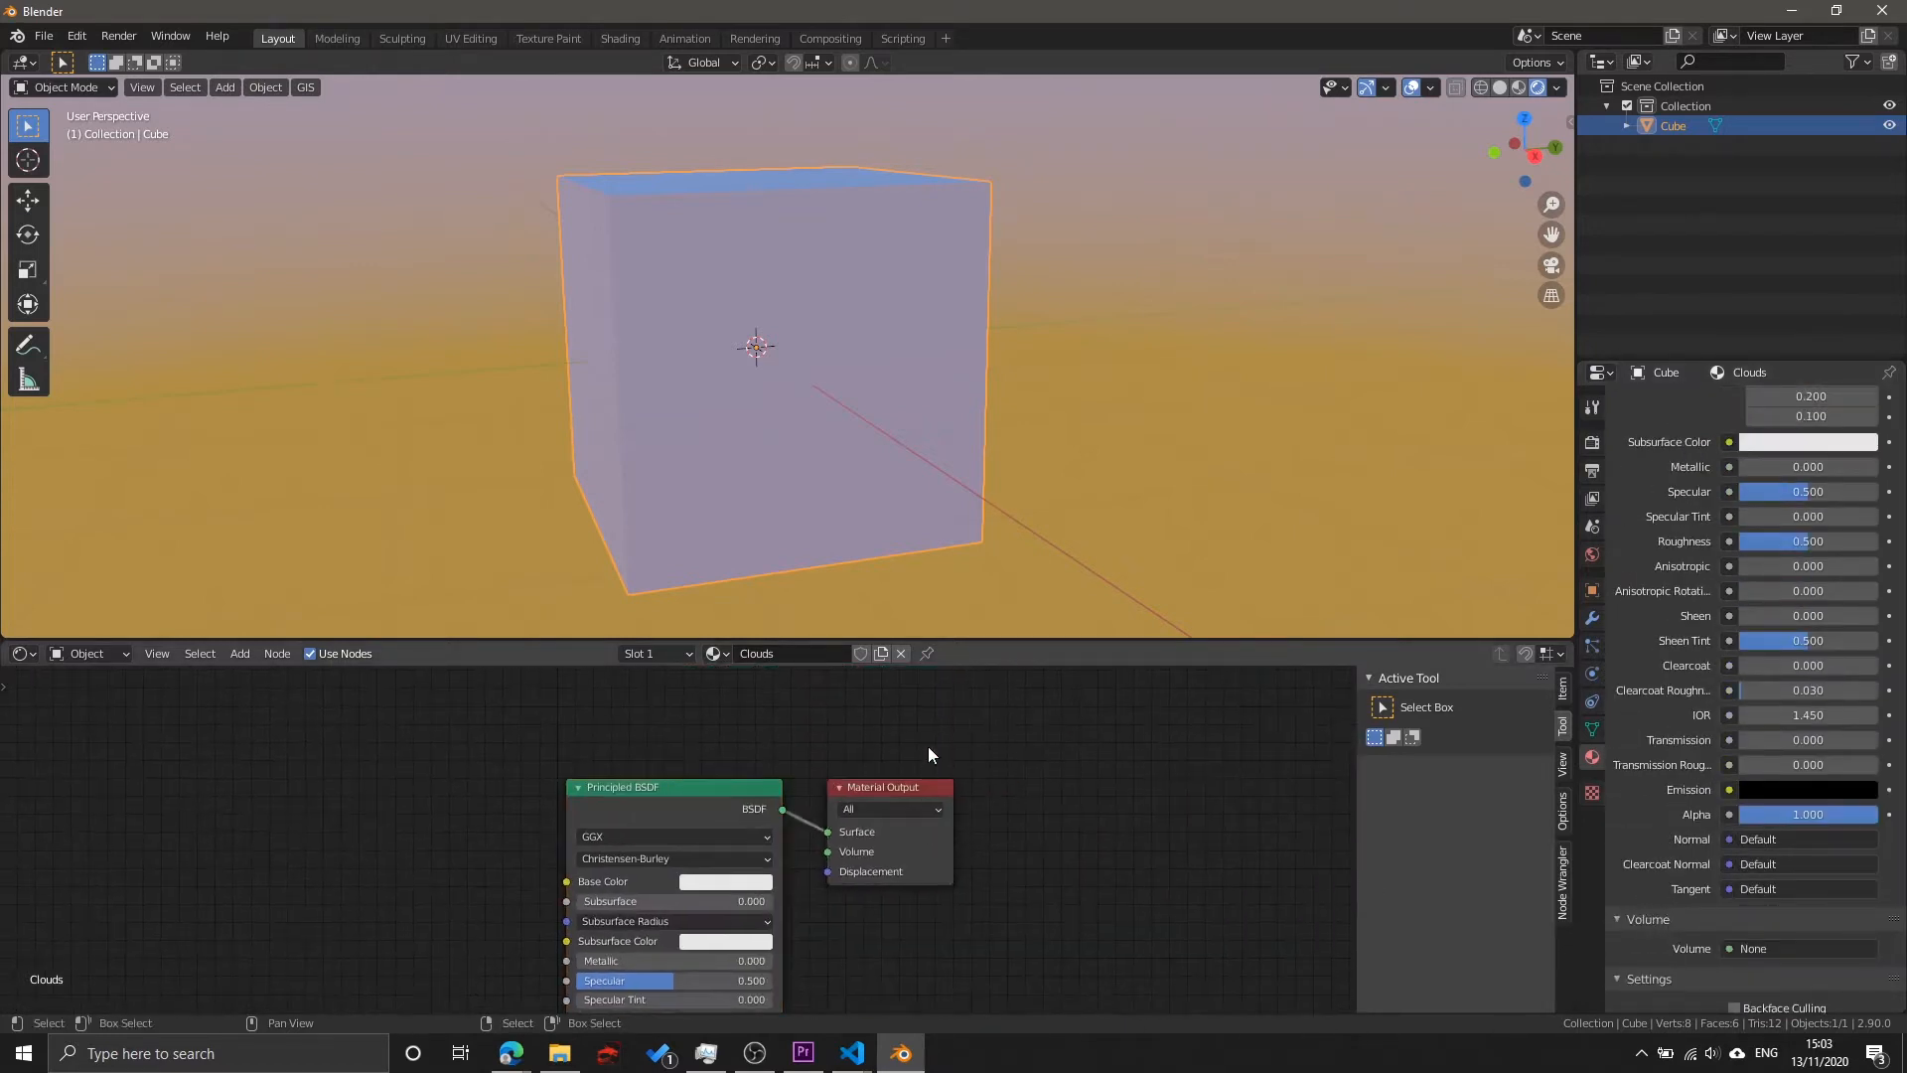
drag(905, 784, 933, 736)
scroll(683, 837, up, 7)
click(685, 765)
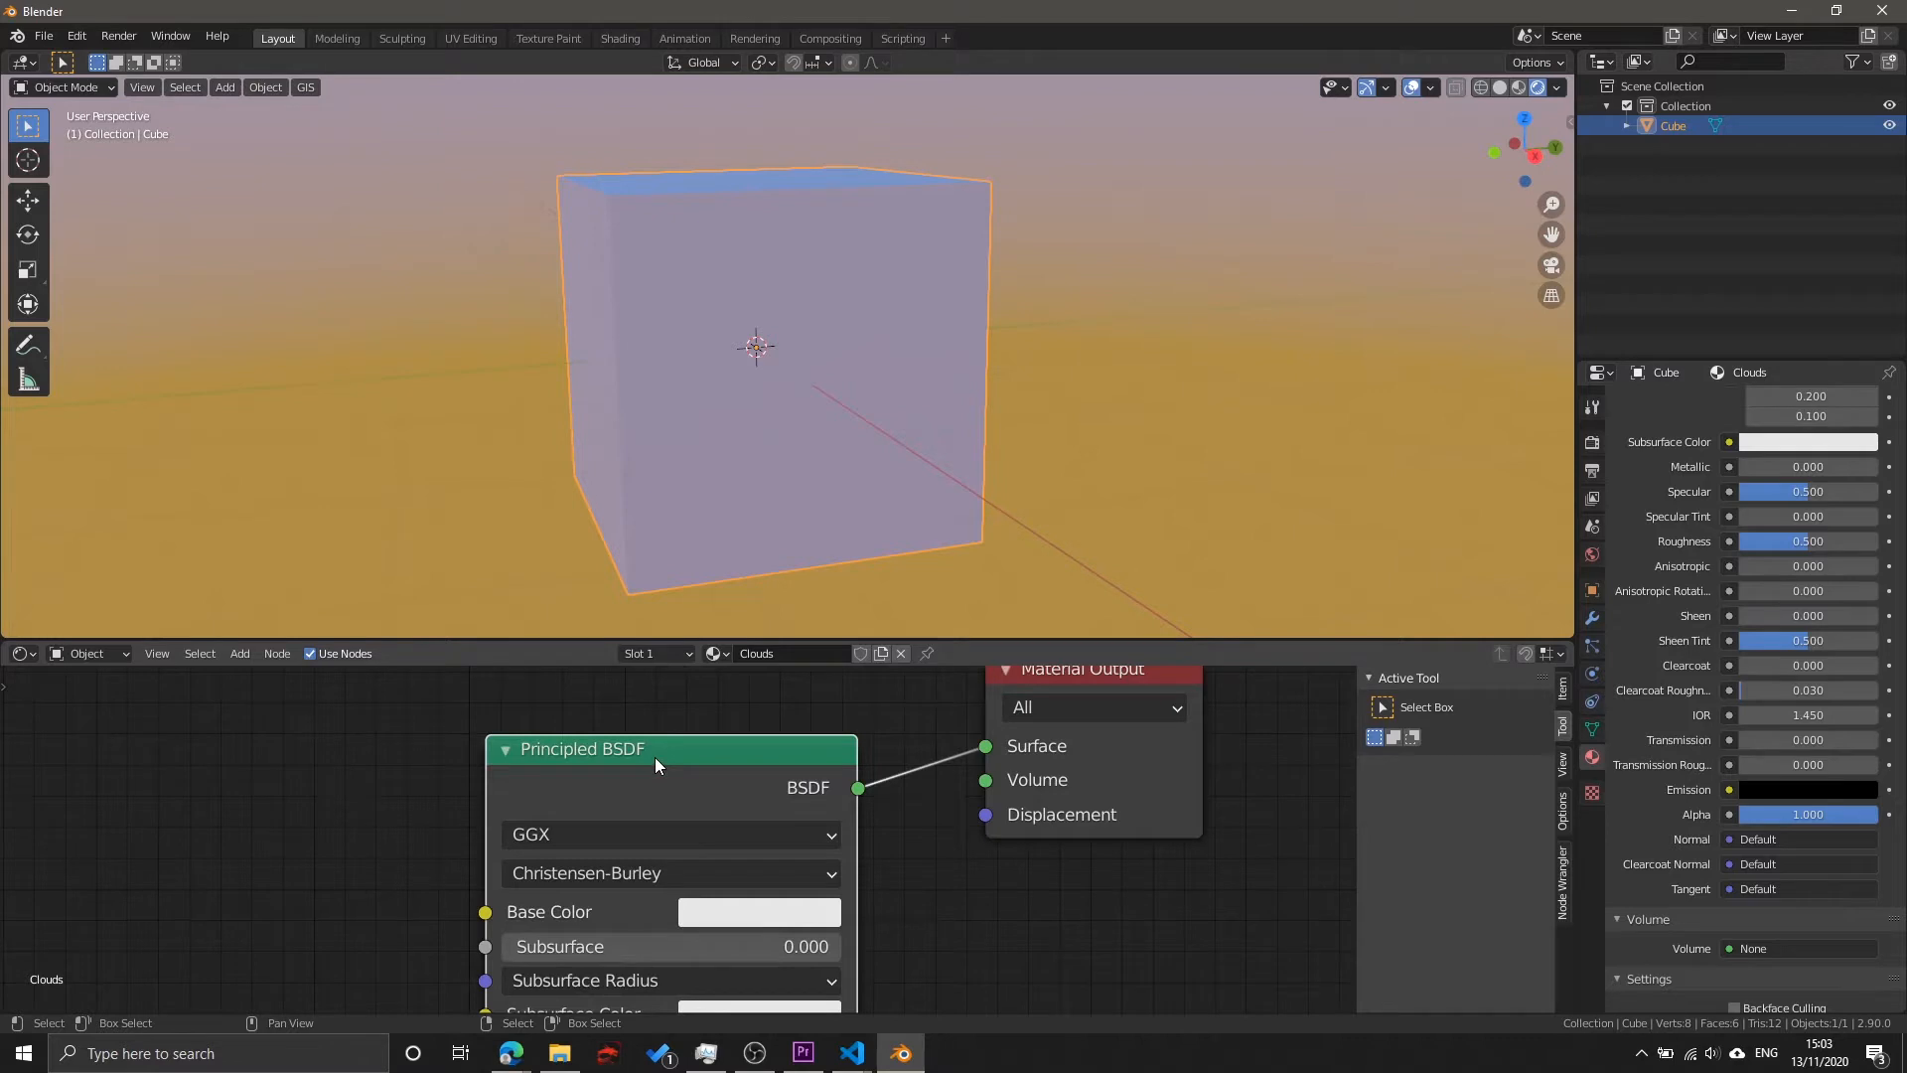
key(Delete)
Step: Add a Principled Volume node, connect it to the Material Output's Volume input and space the two nodes apart
key(shift+a)
click(505, 760)
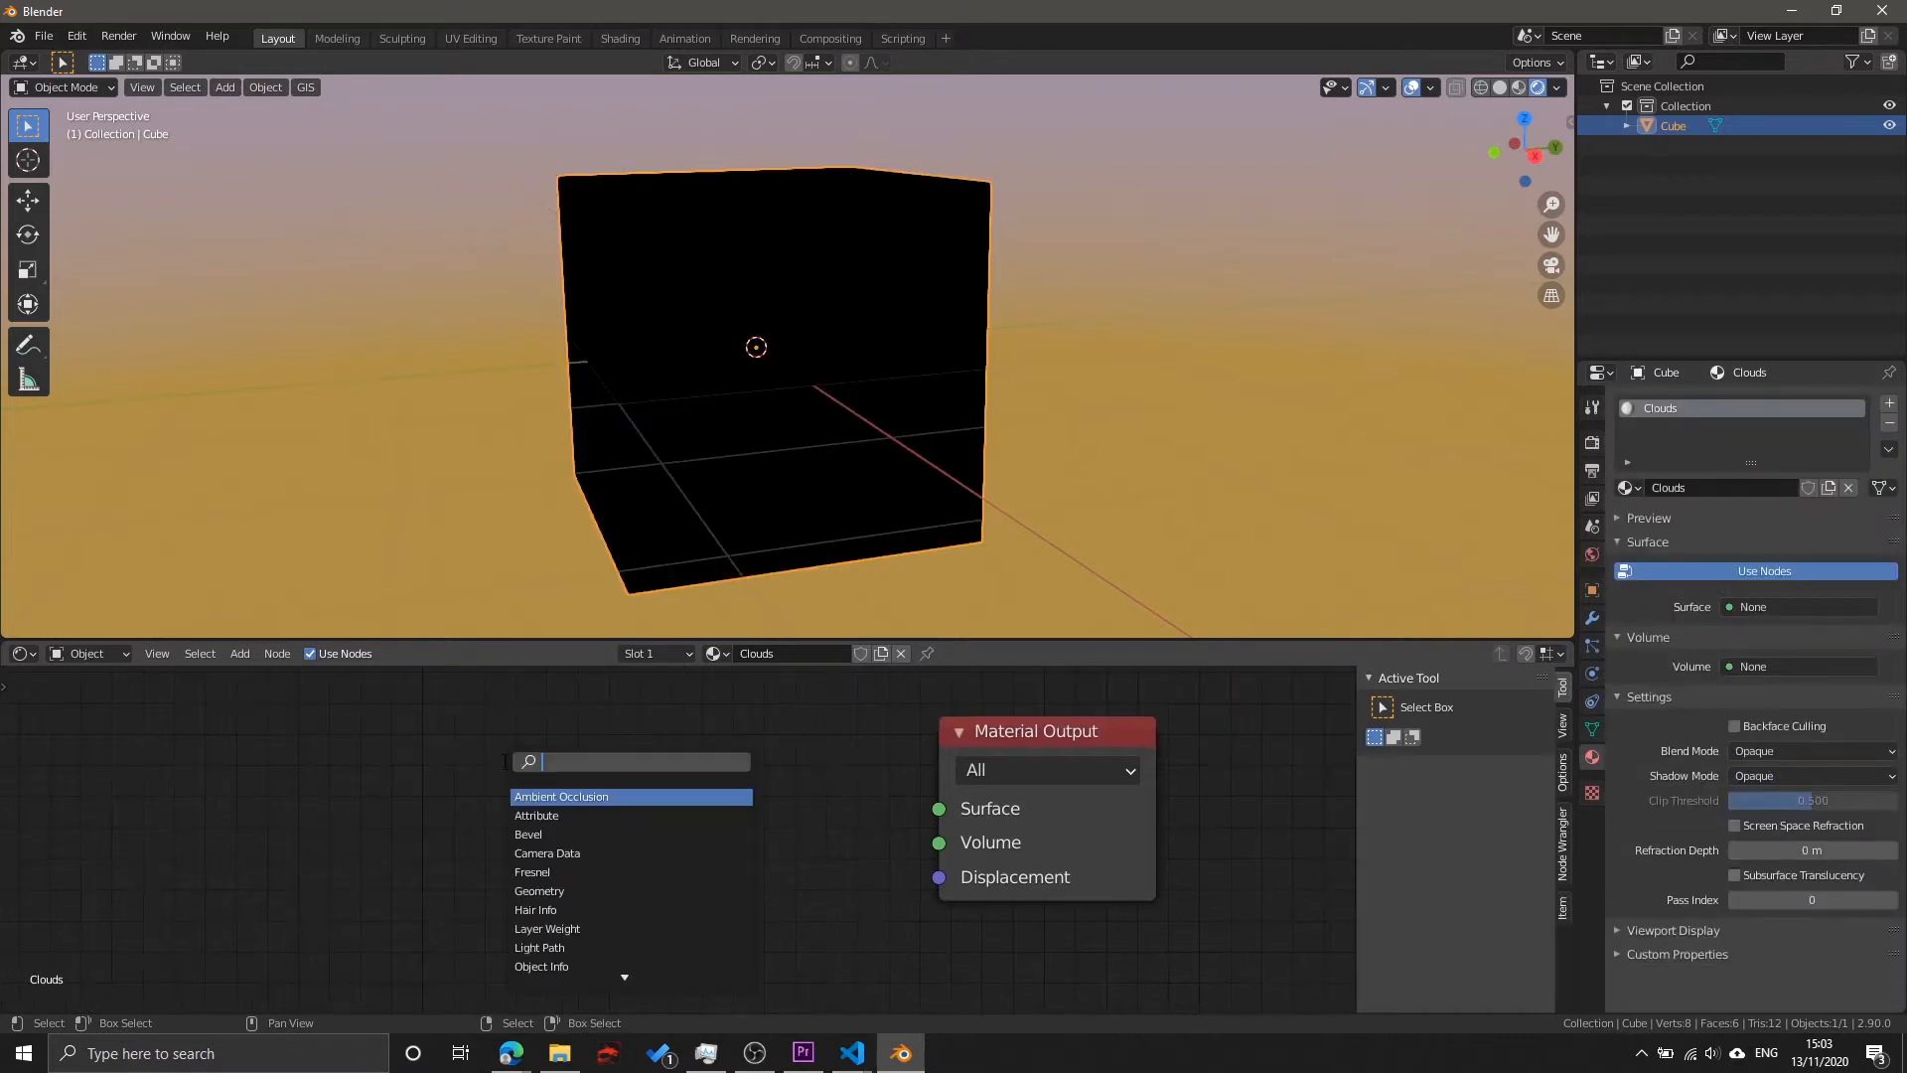
text(prin)
key(Down)
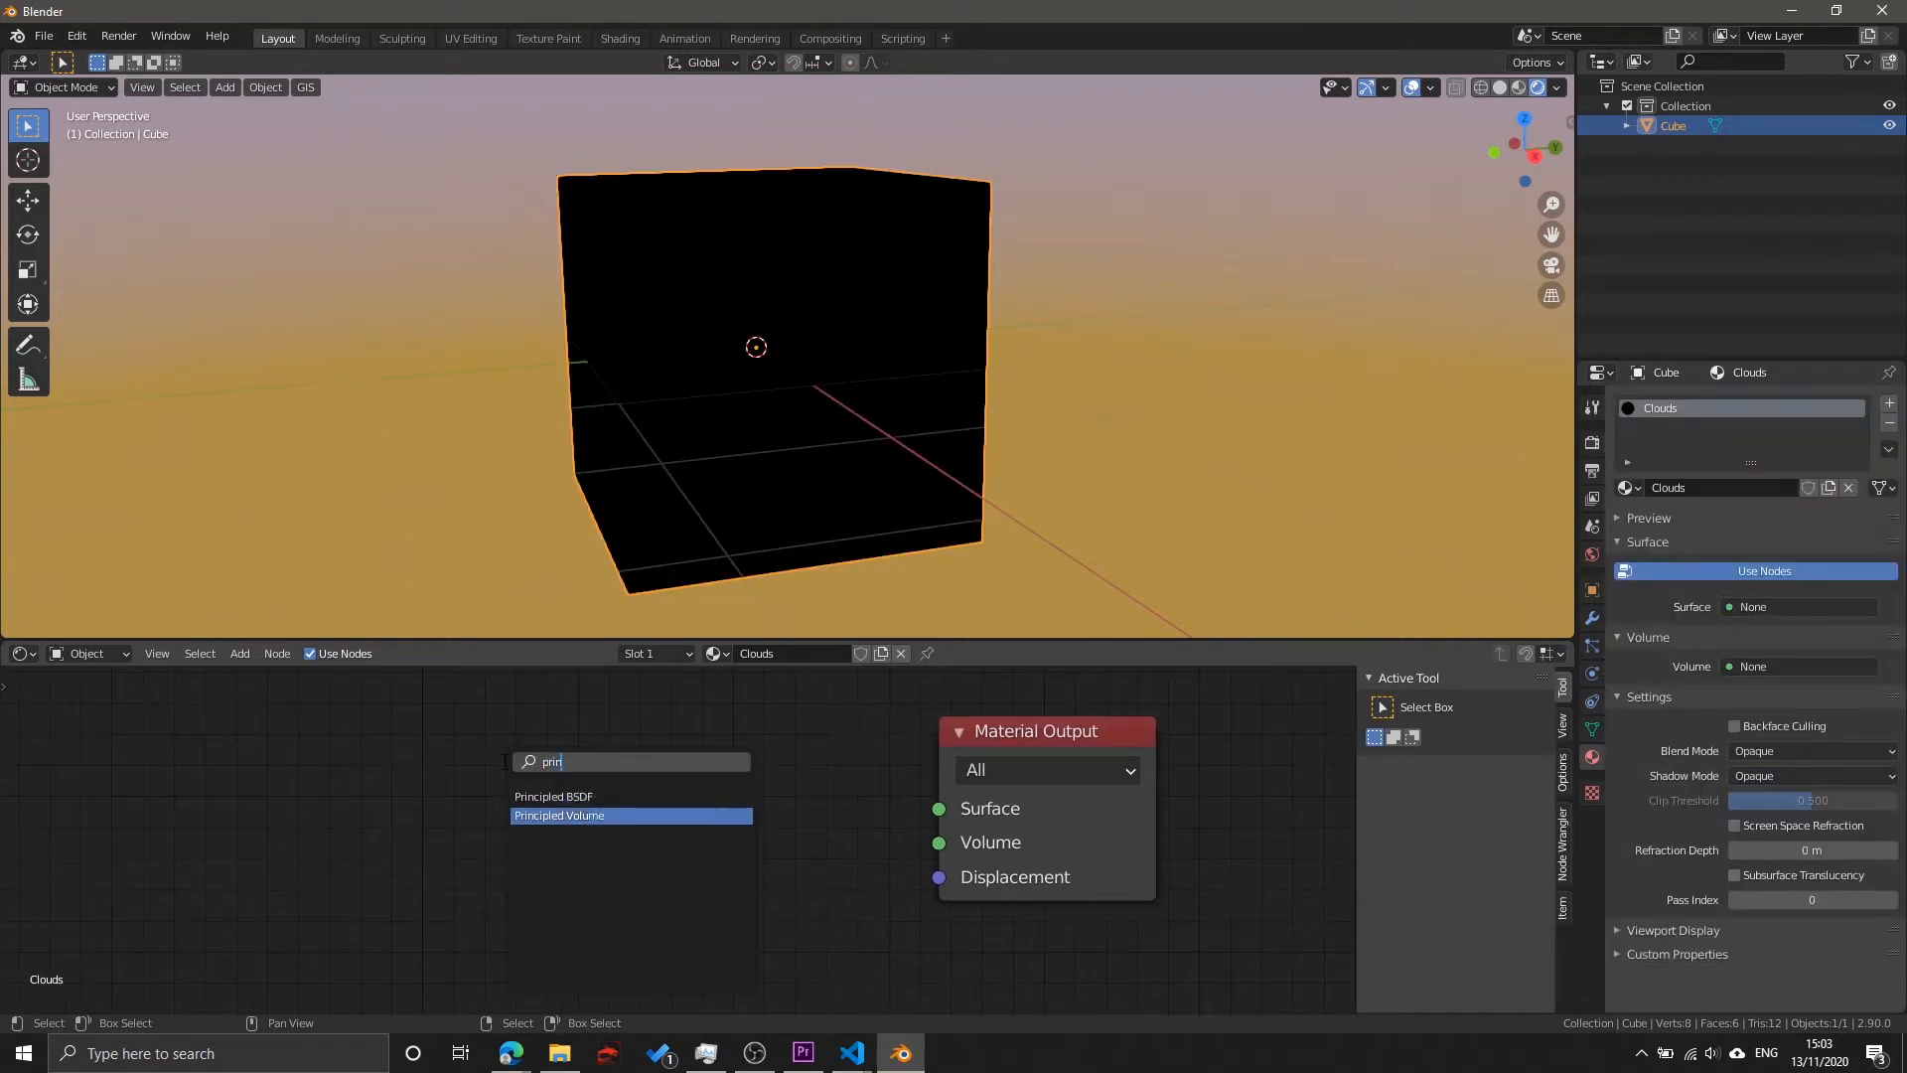
key(Return)
click(387, 732)
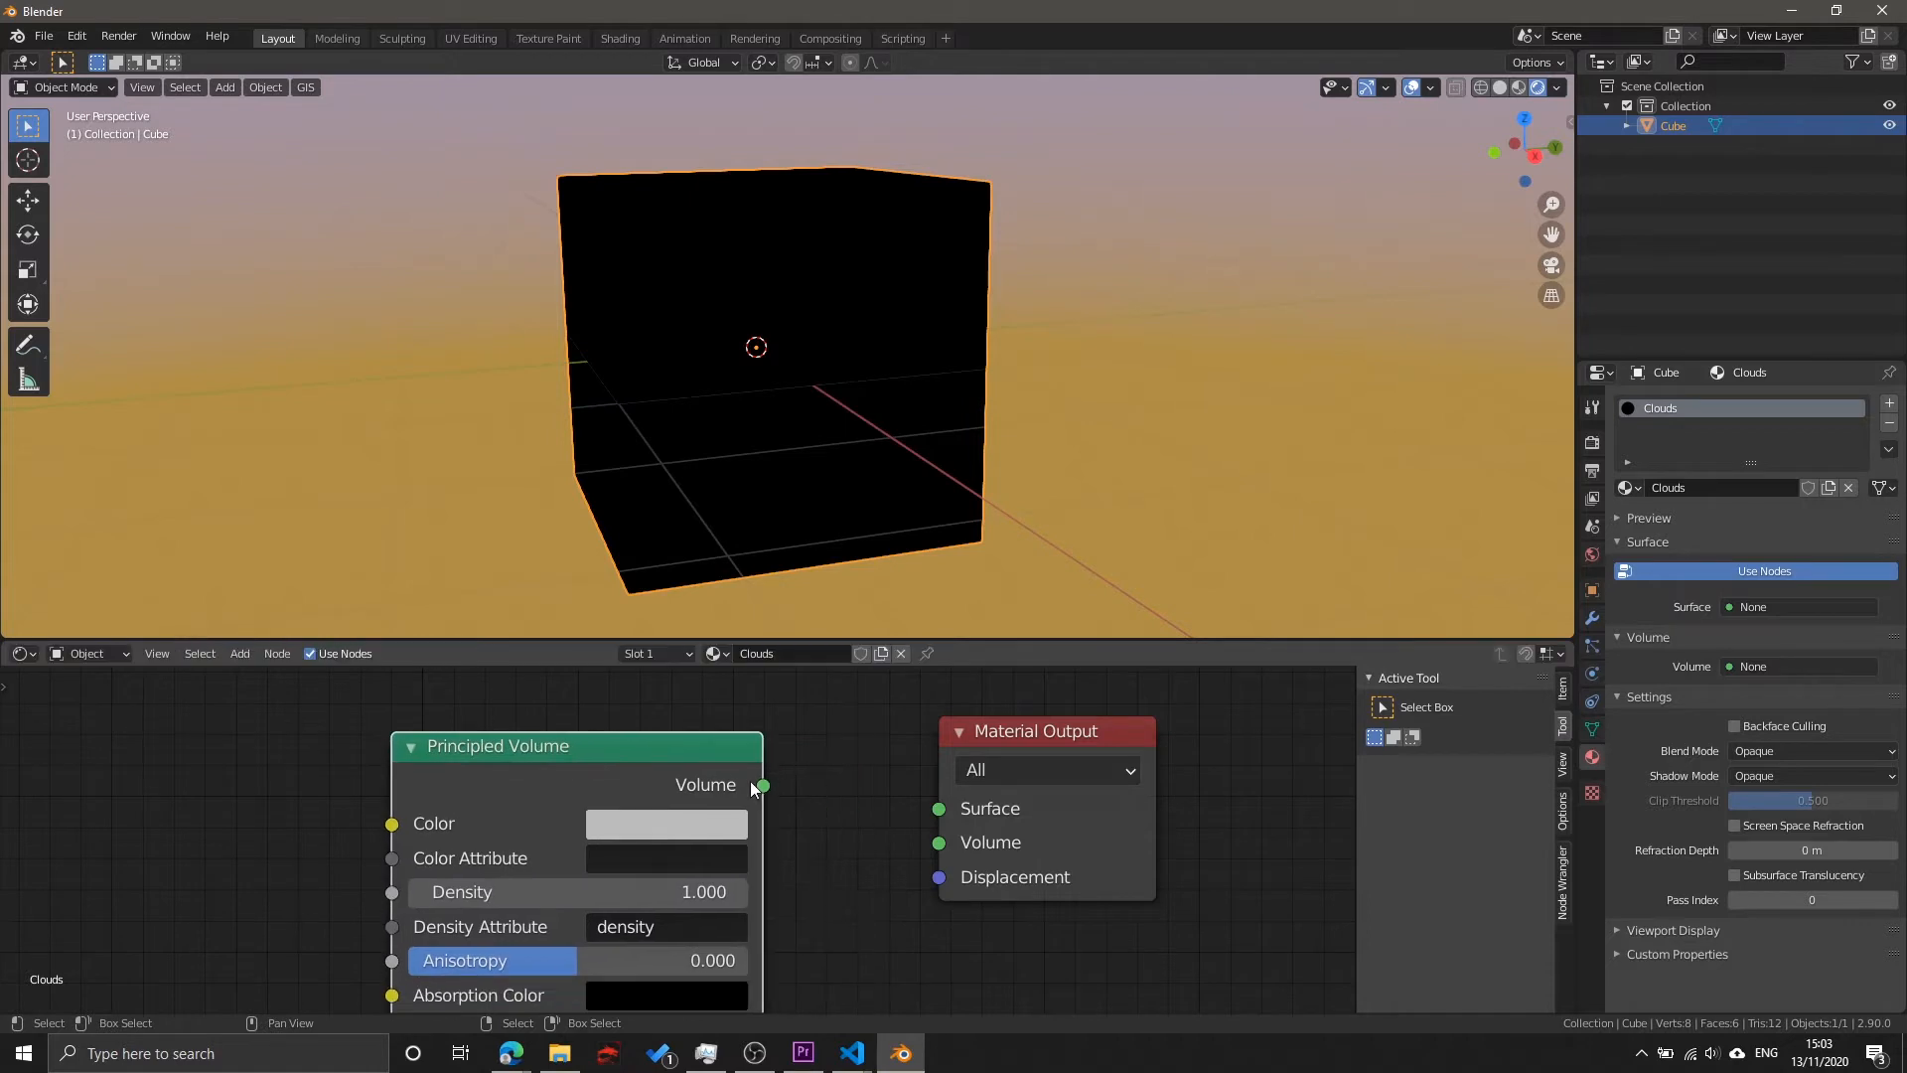
drag(763, 785, 938, 842)
drag(1070, 818, 1194, 771)
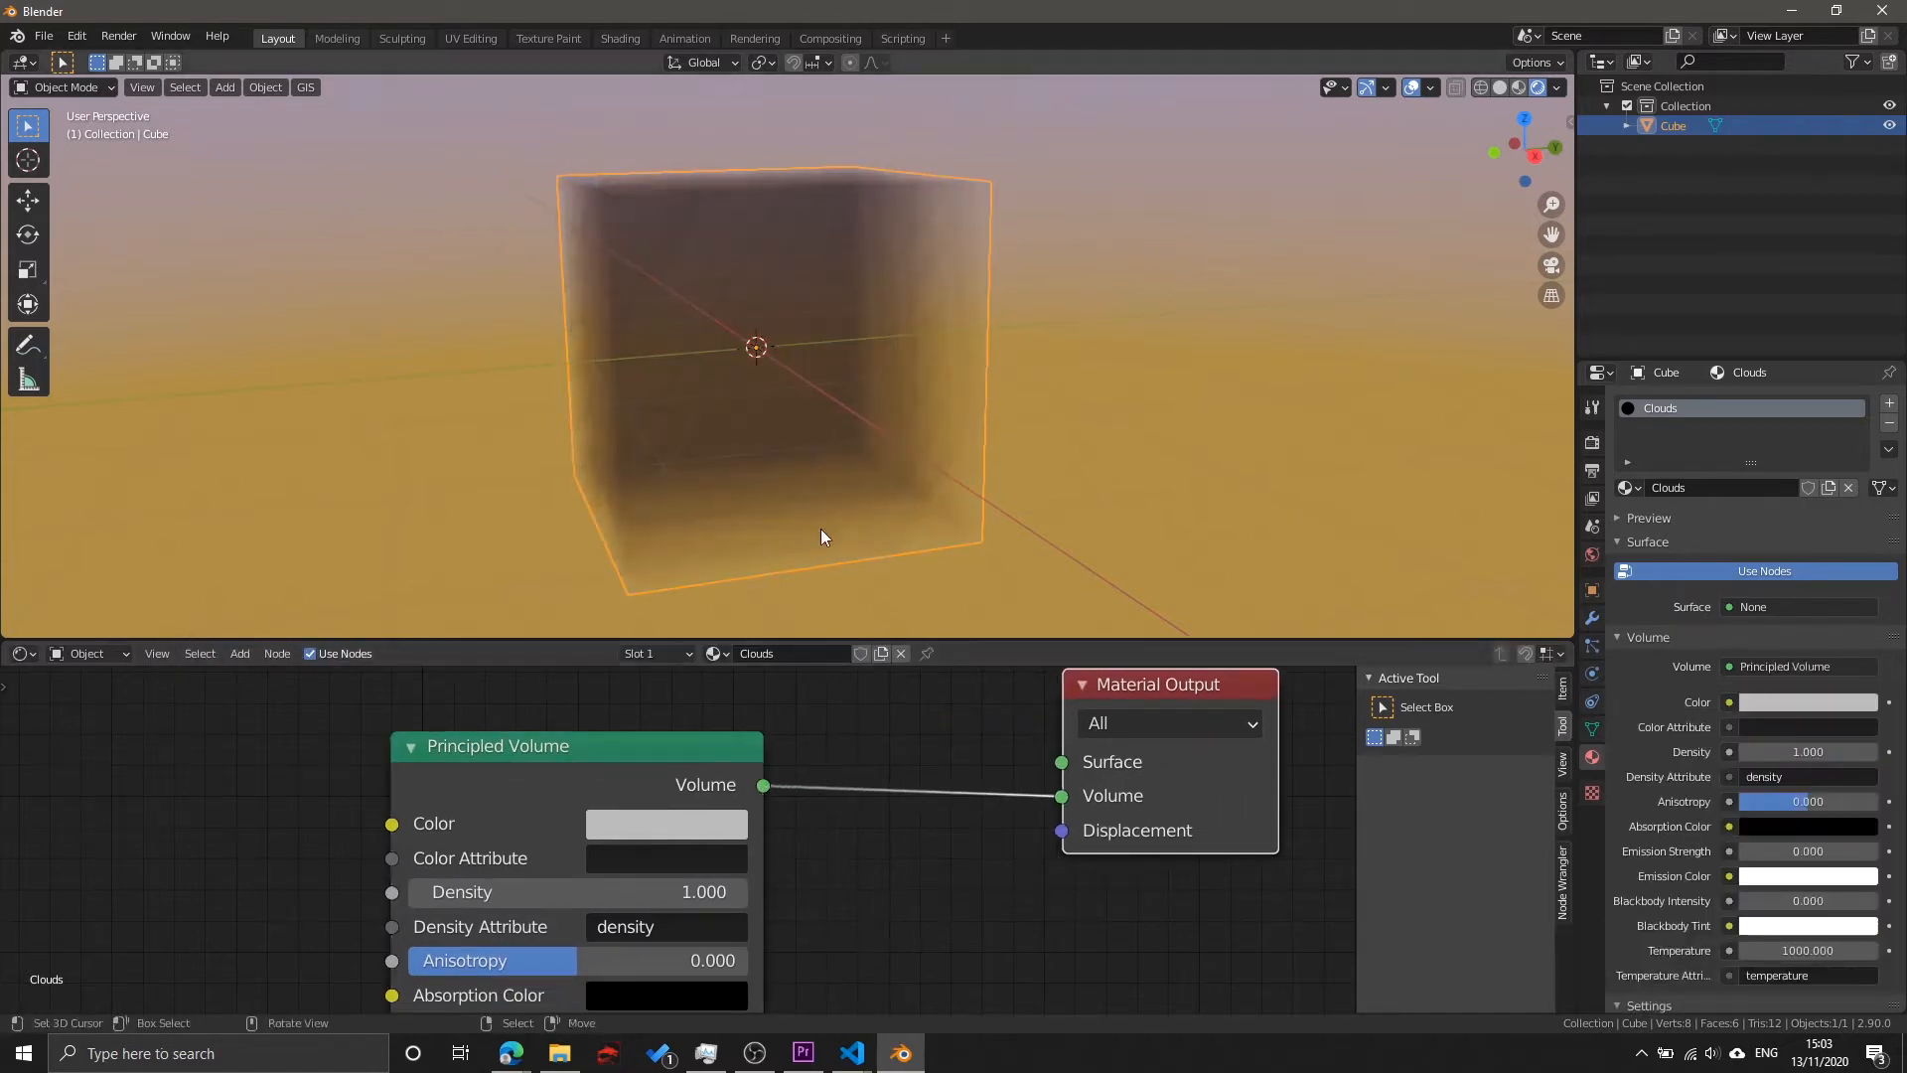
Step: Add a Sun light to the scene at the cube's centre
middle_drag(821, 529, 825, 228)
scroll(894, 317, down, 3)
scroll(909, 336, up, 5)
mouse_move(909, 336)
middle_down()
mouse_move(842, 312)
mouse_move(893, 352)
mouse_move(1052, 331)
mouse_move(902, 390)
mouse_move(933, 337)
middle_up()
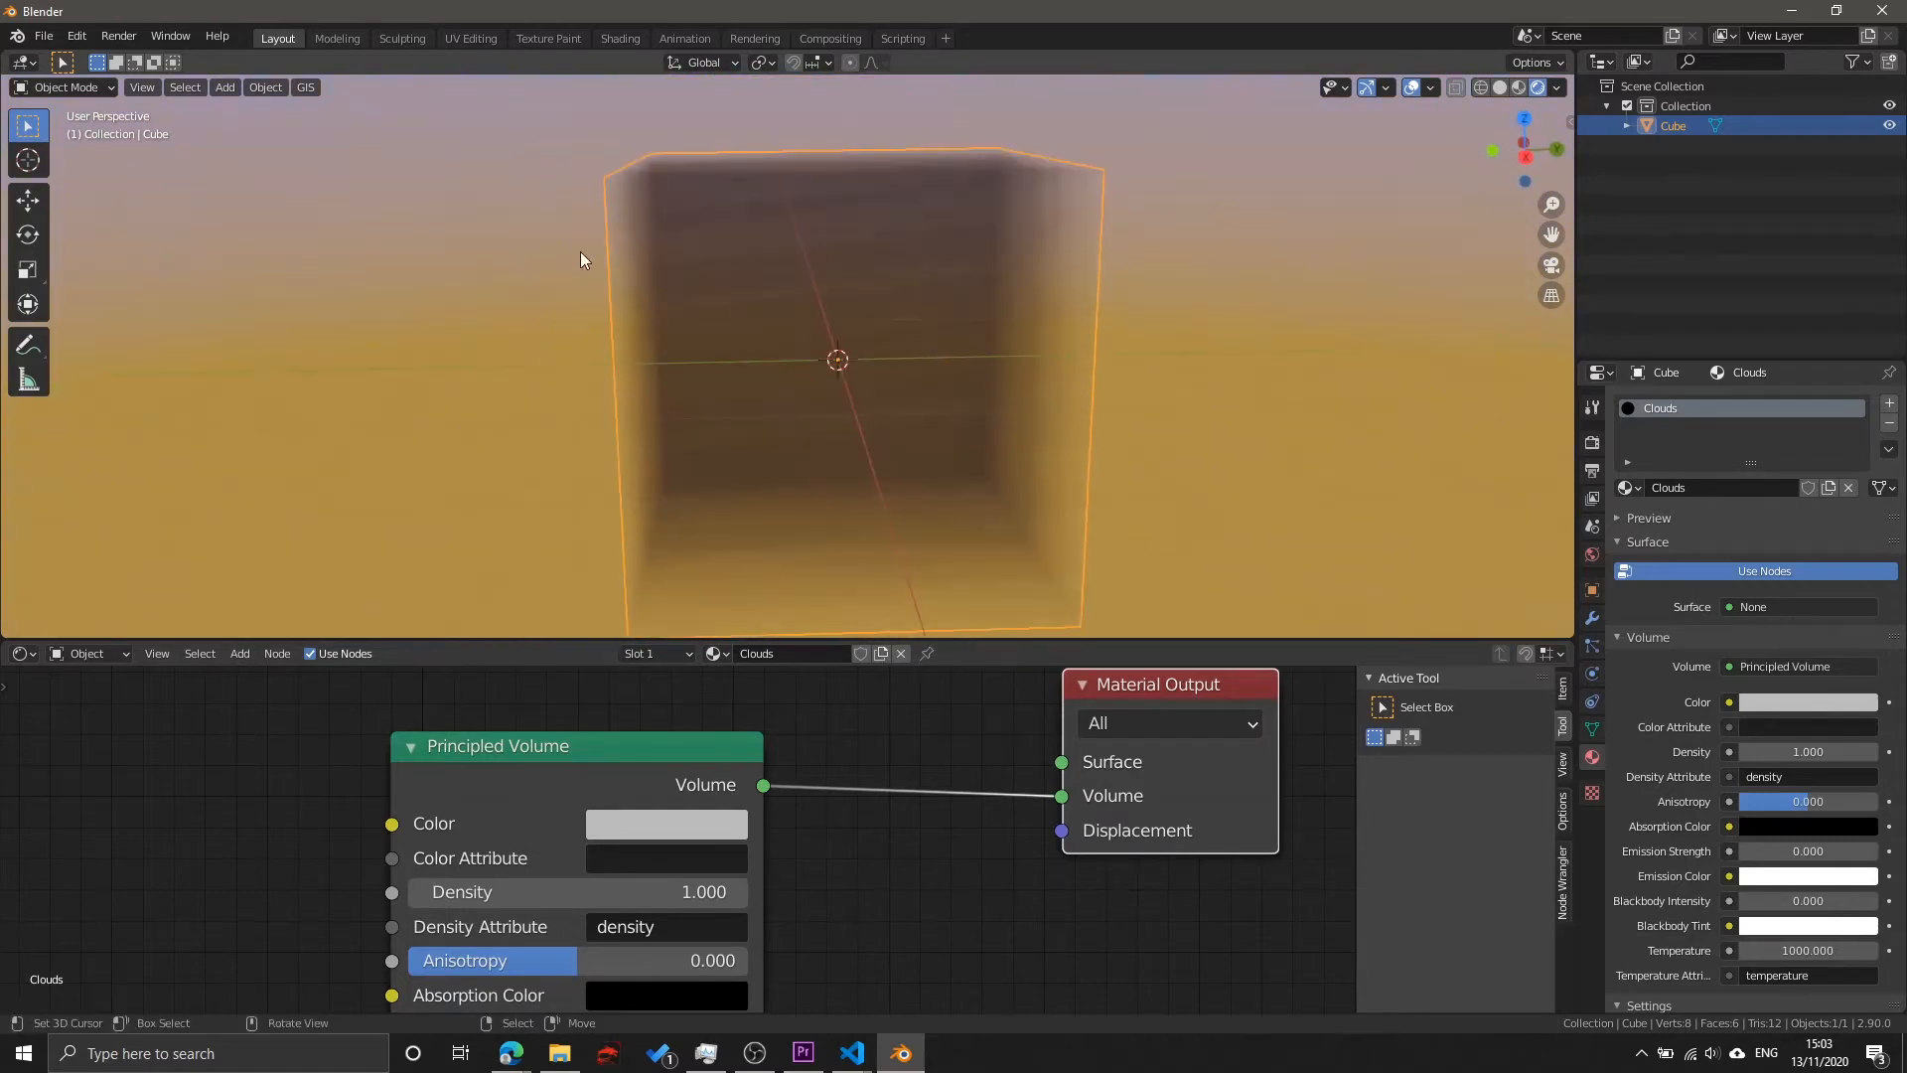
key(shift+a)
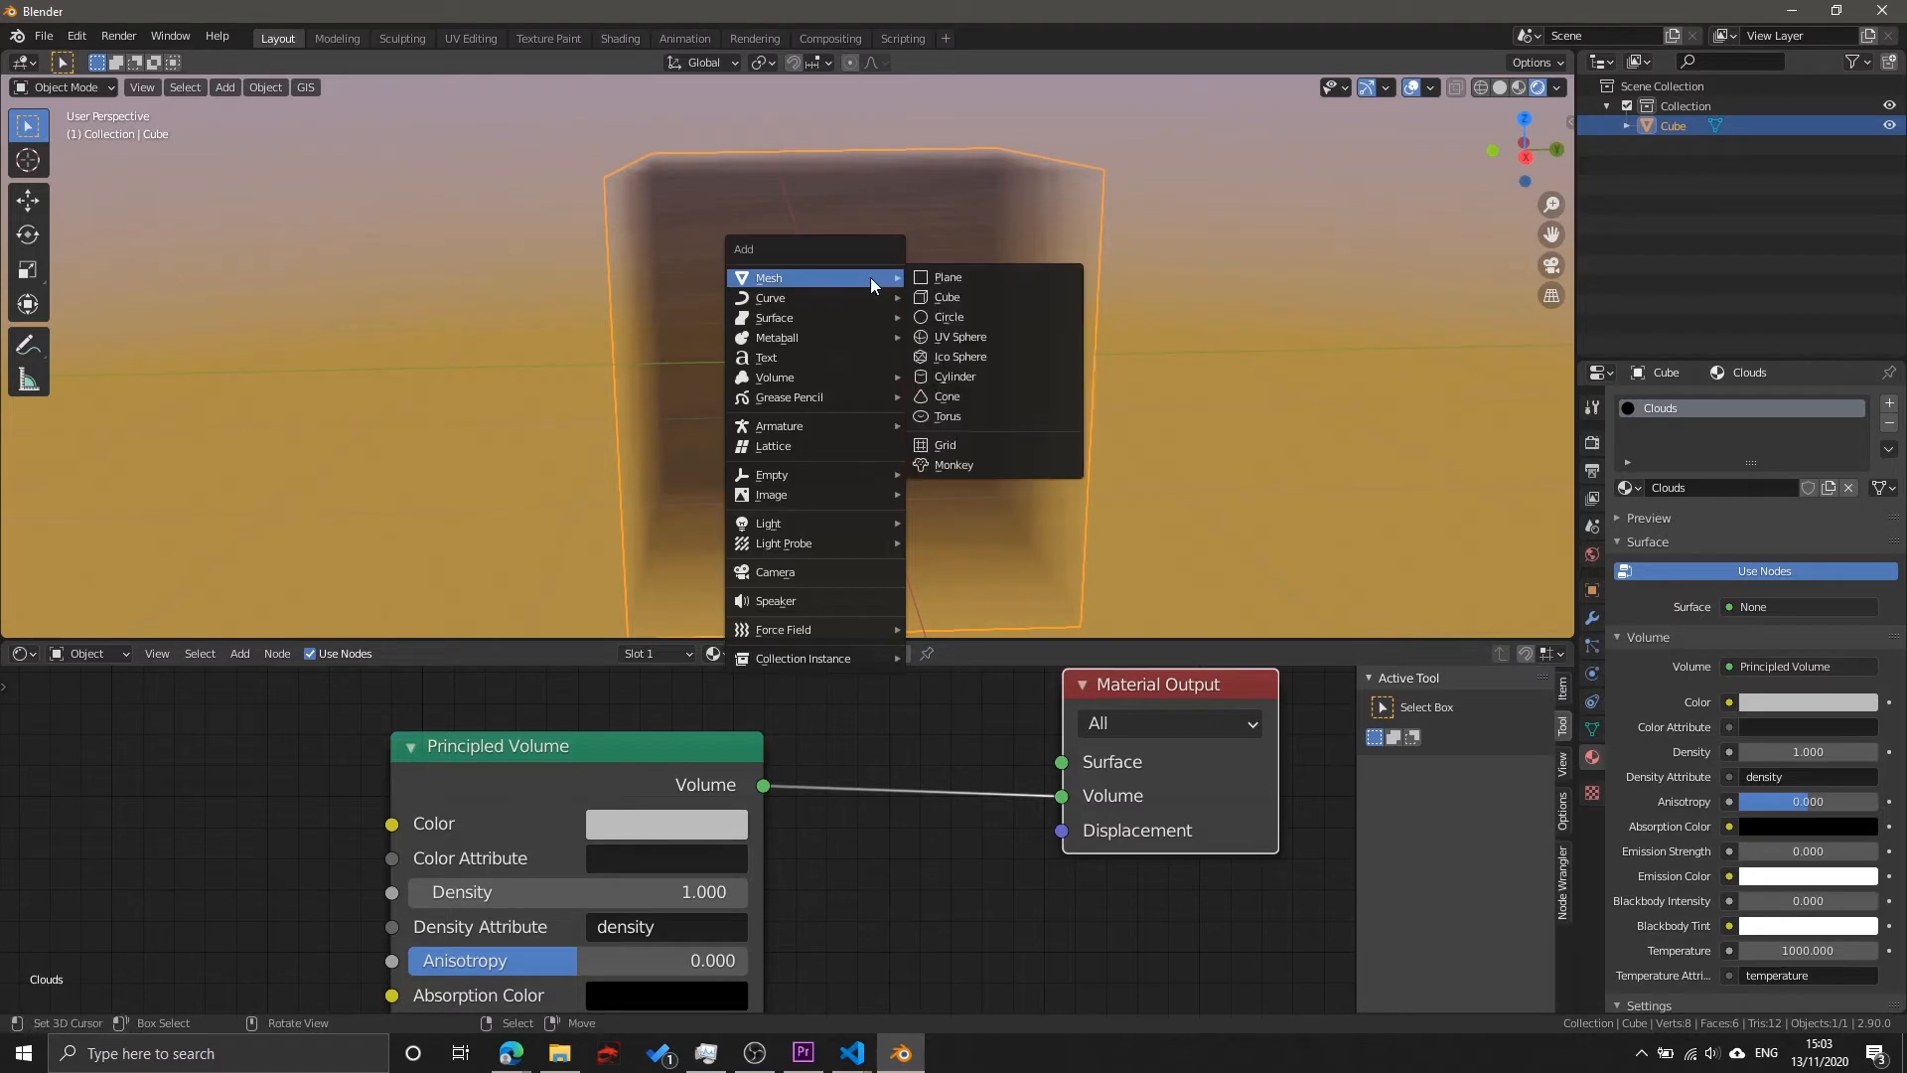
mouse_move(785, 523)
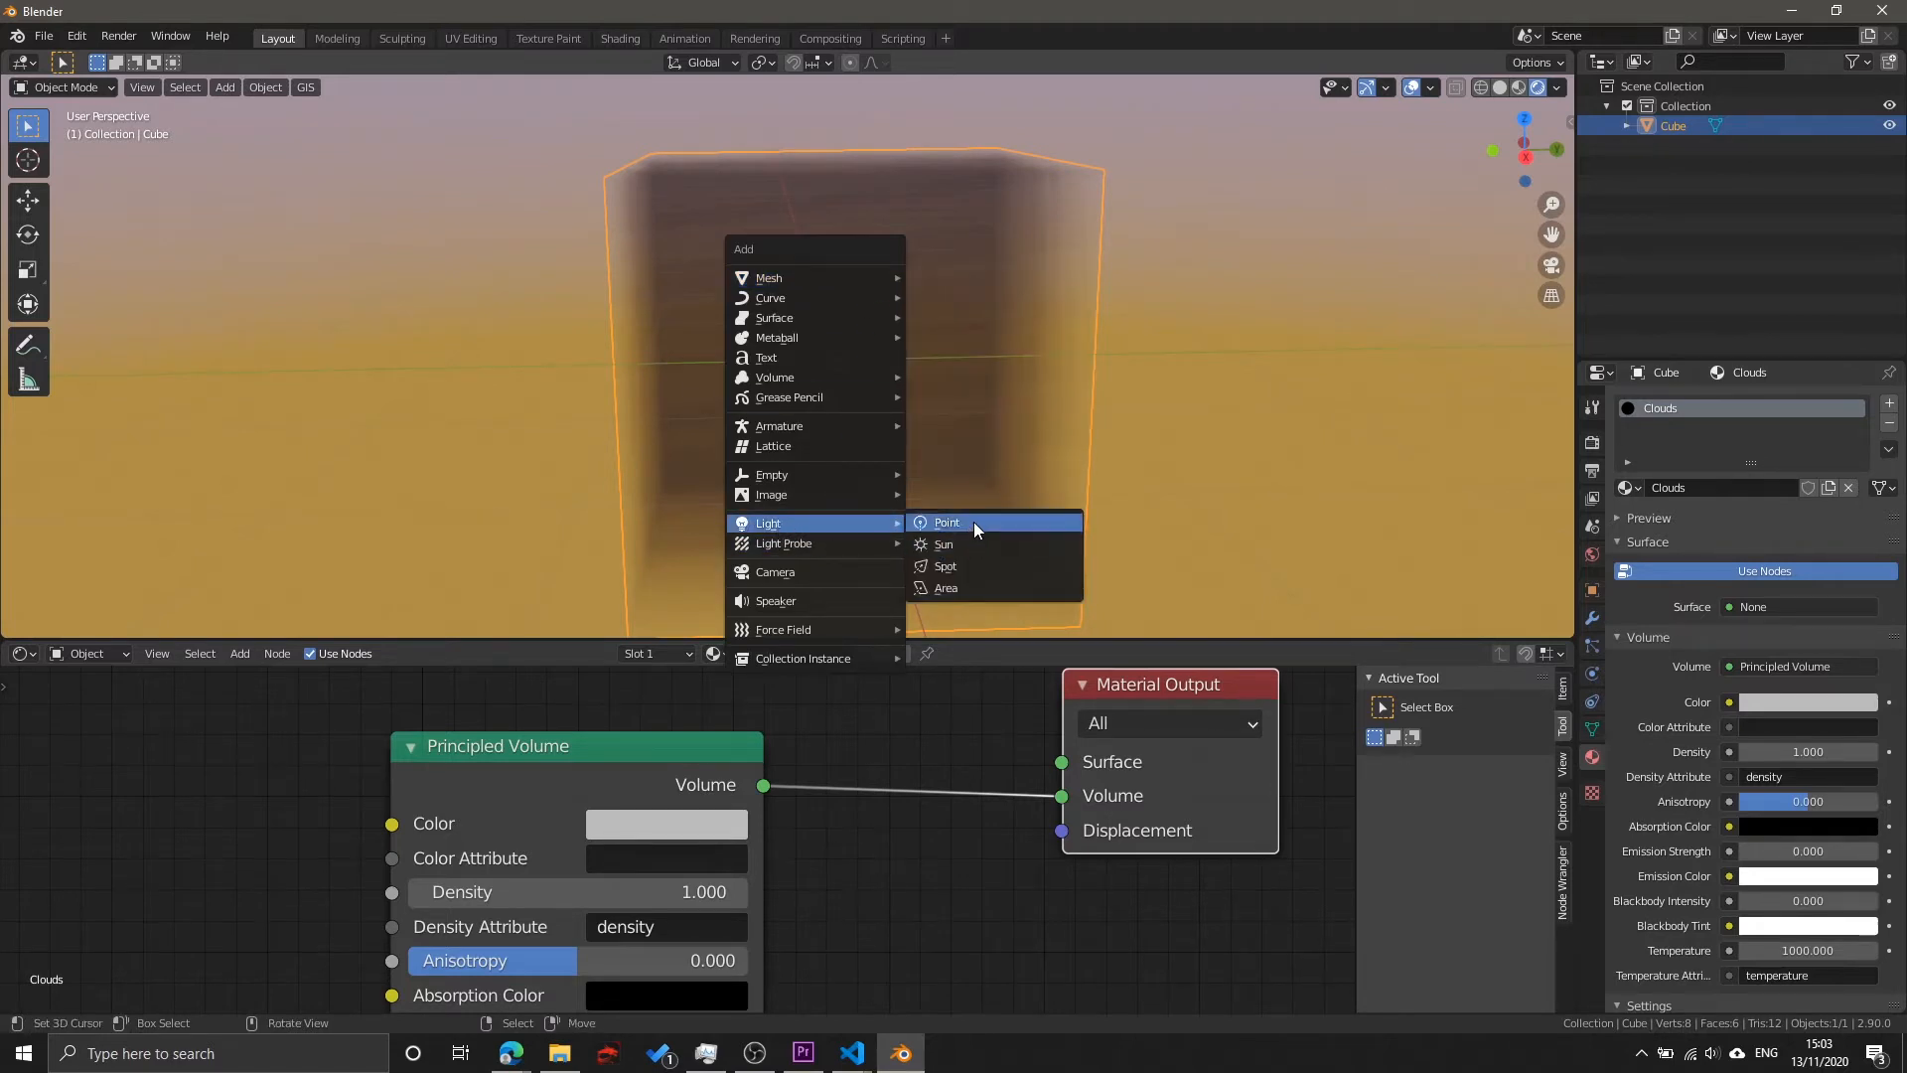
click(958, 542)
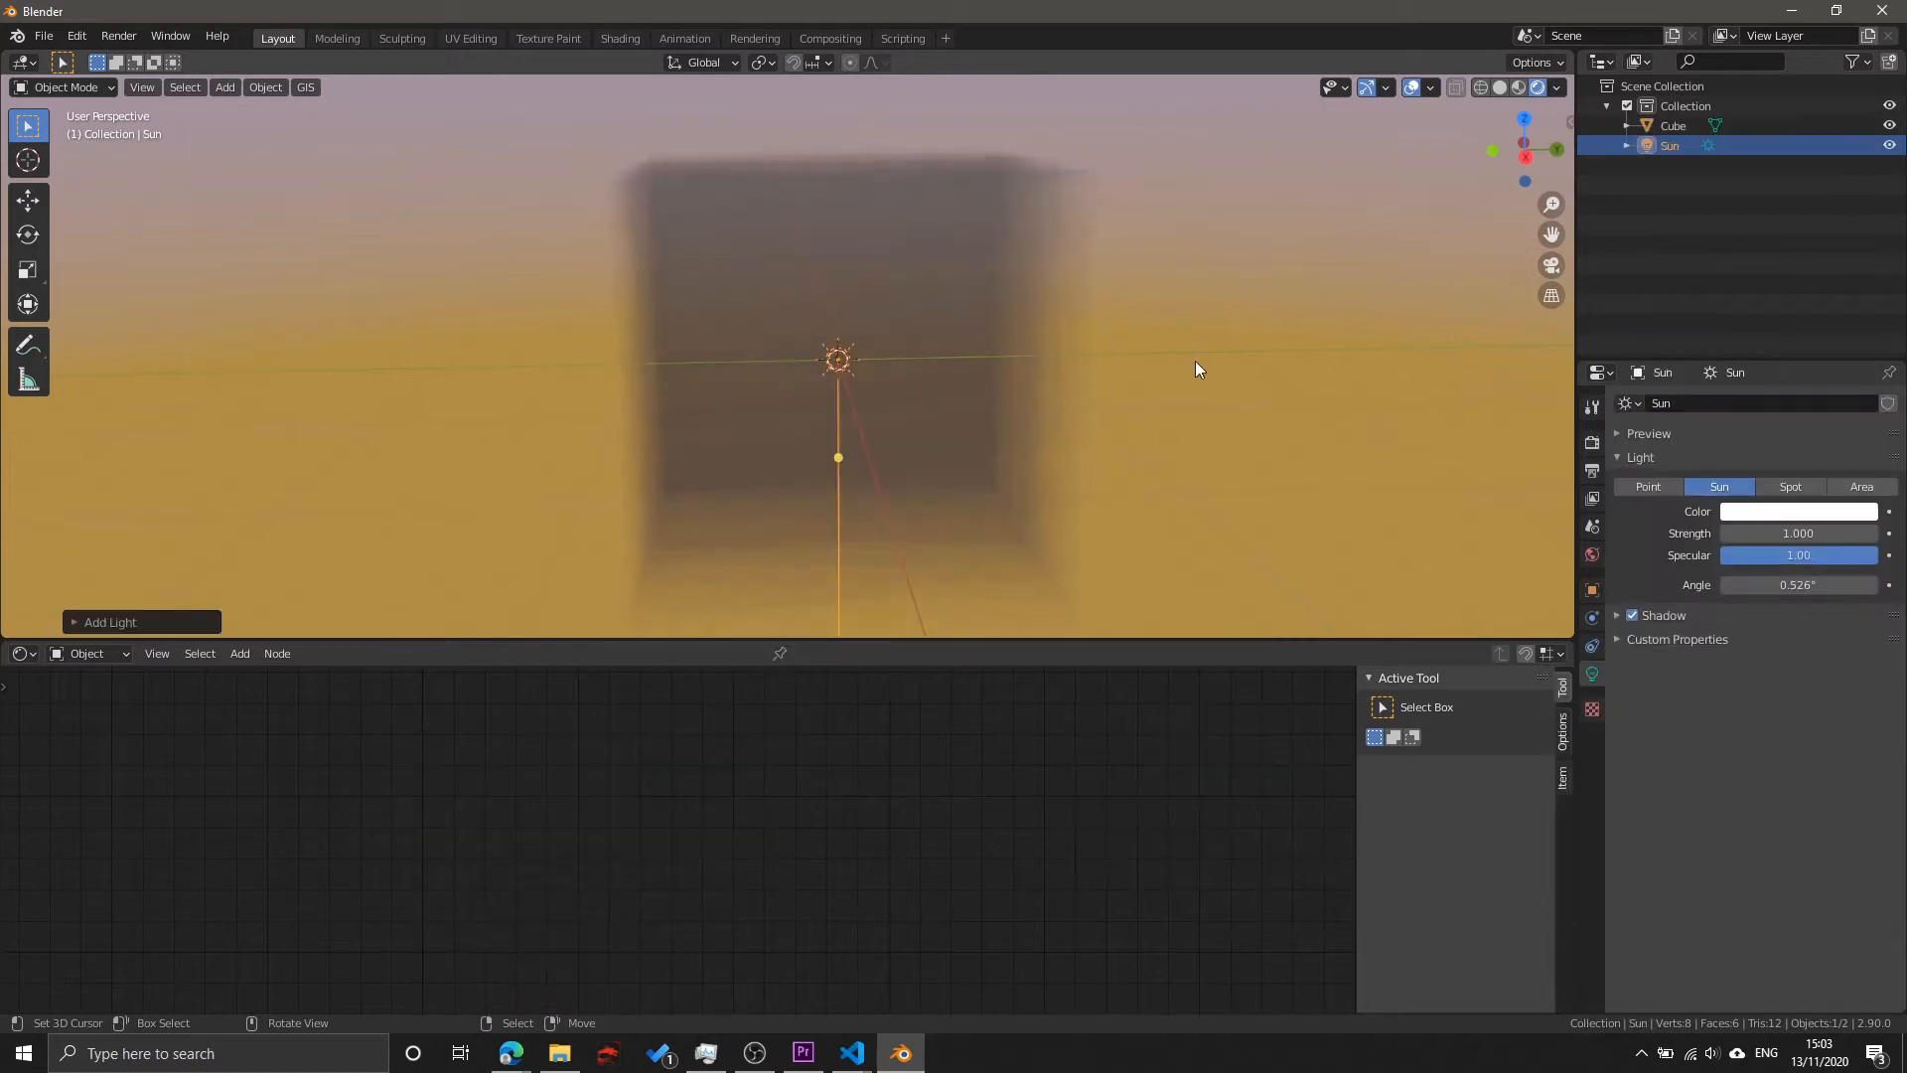
Step: Rotate the Sun light -90 degrees around the global X axis
key(r)
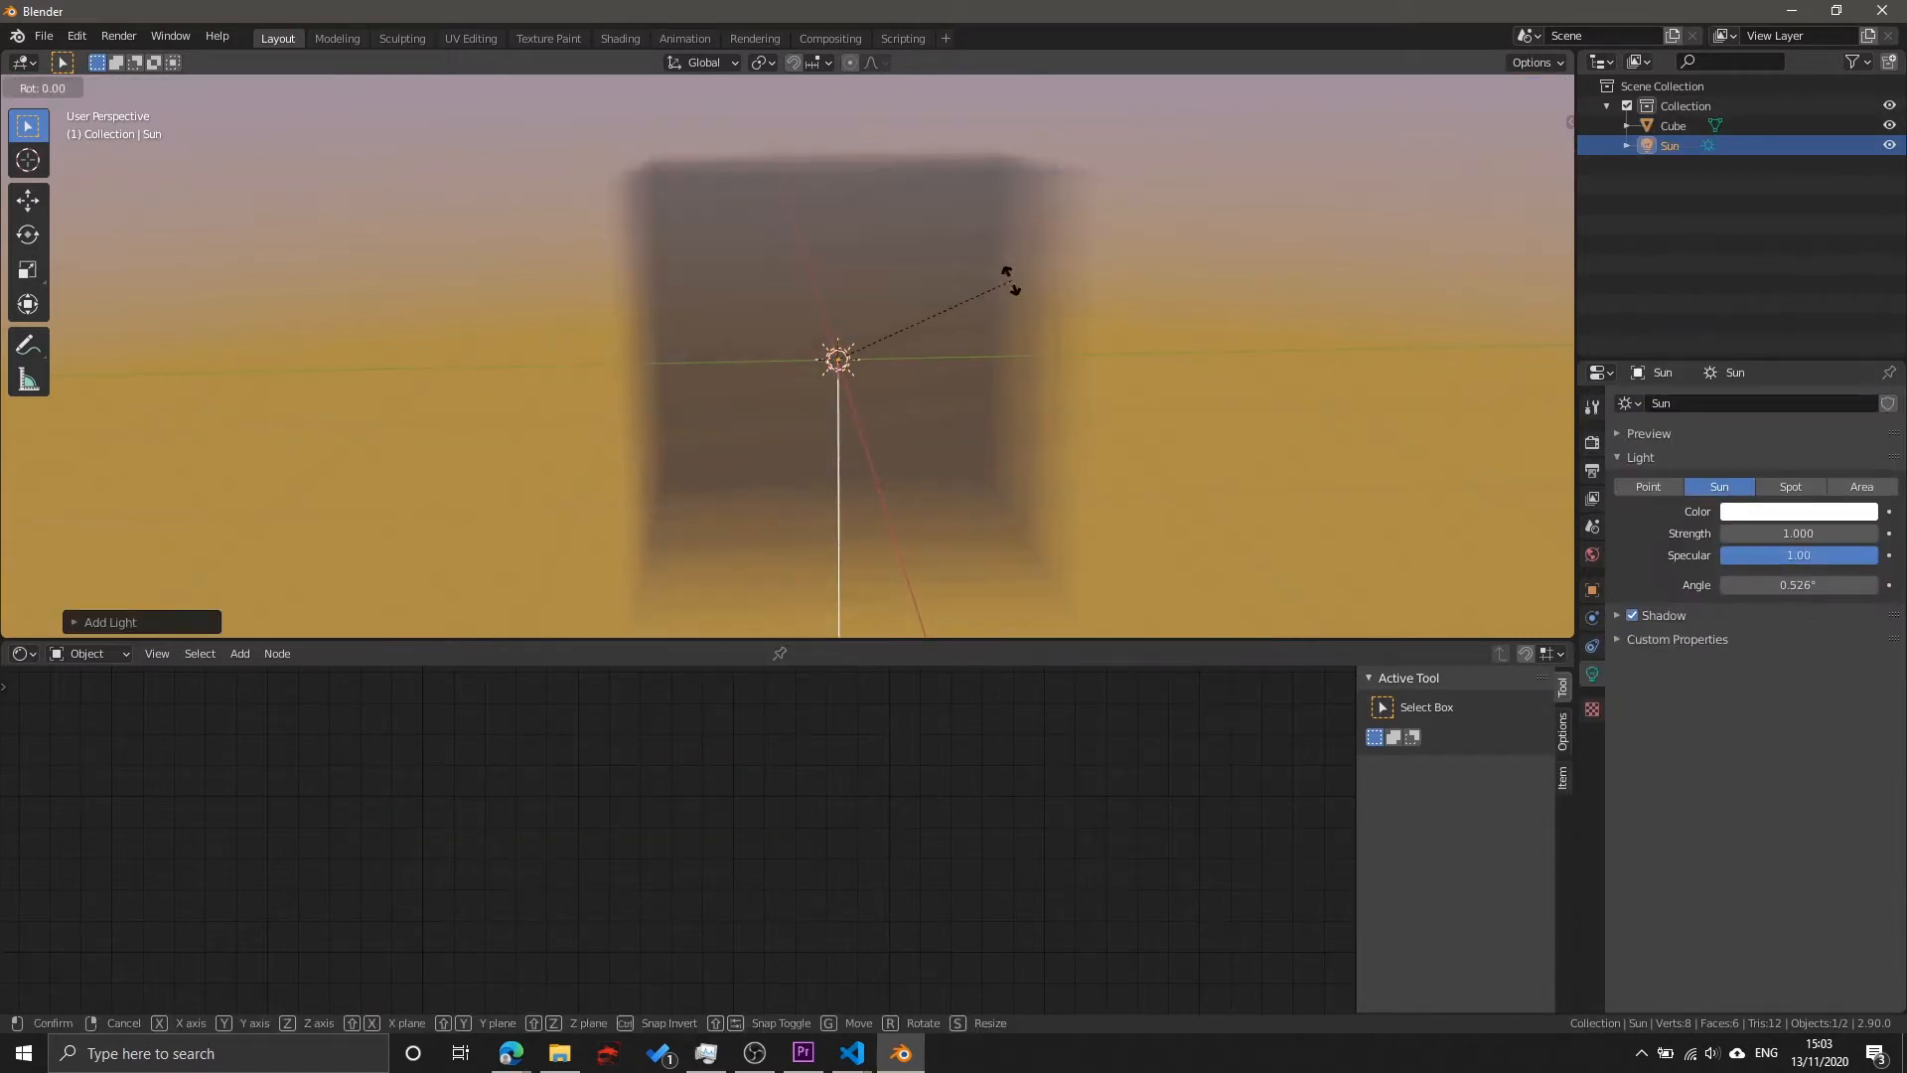
key(x)
key(9)
key(0)
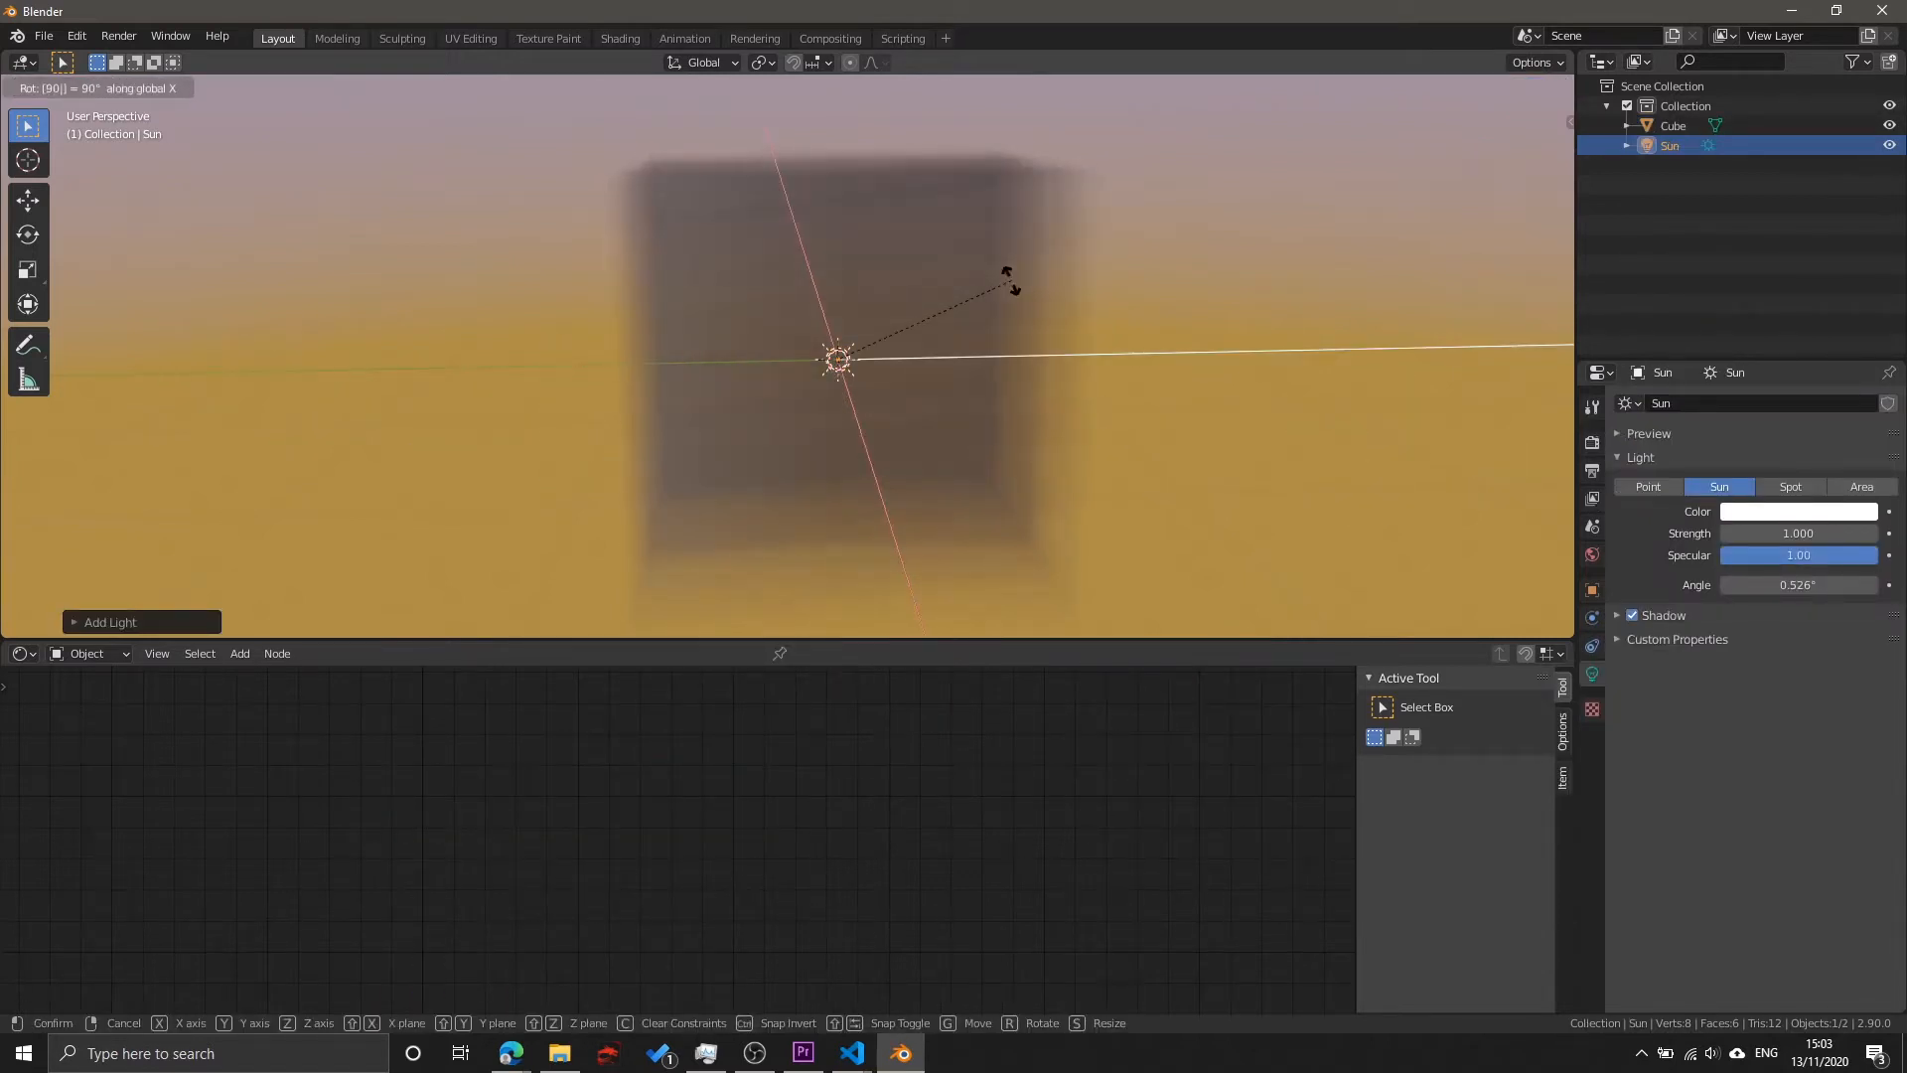
key(minus)
key(Return)
middle_drag(1012, 288, 814, 312)
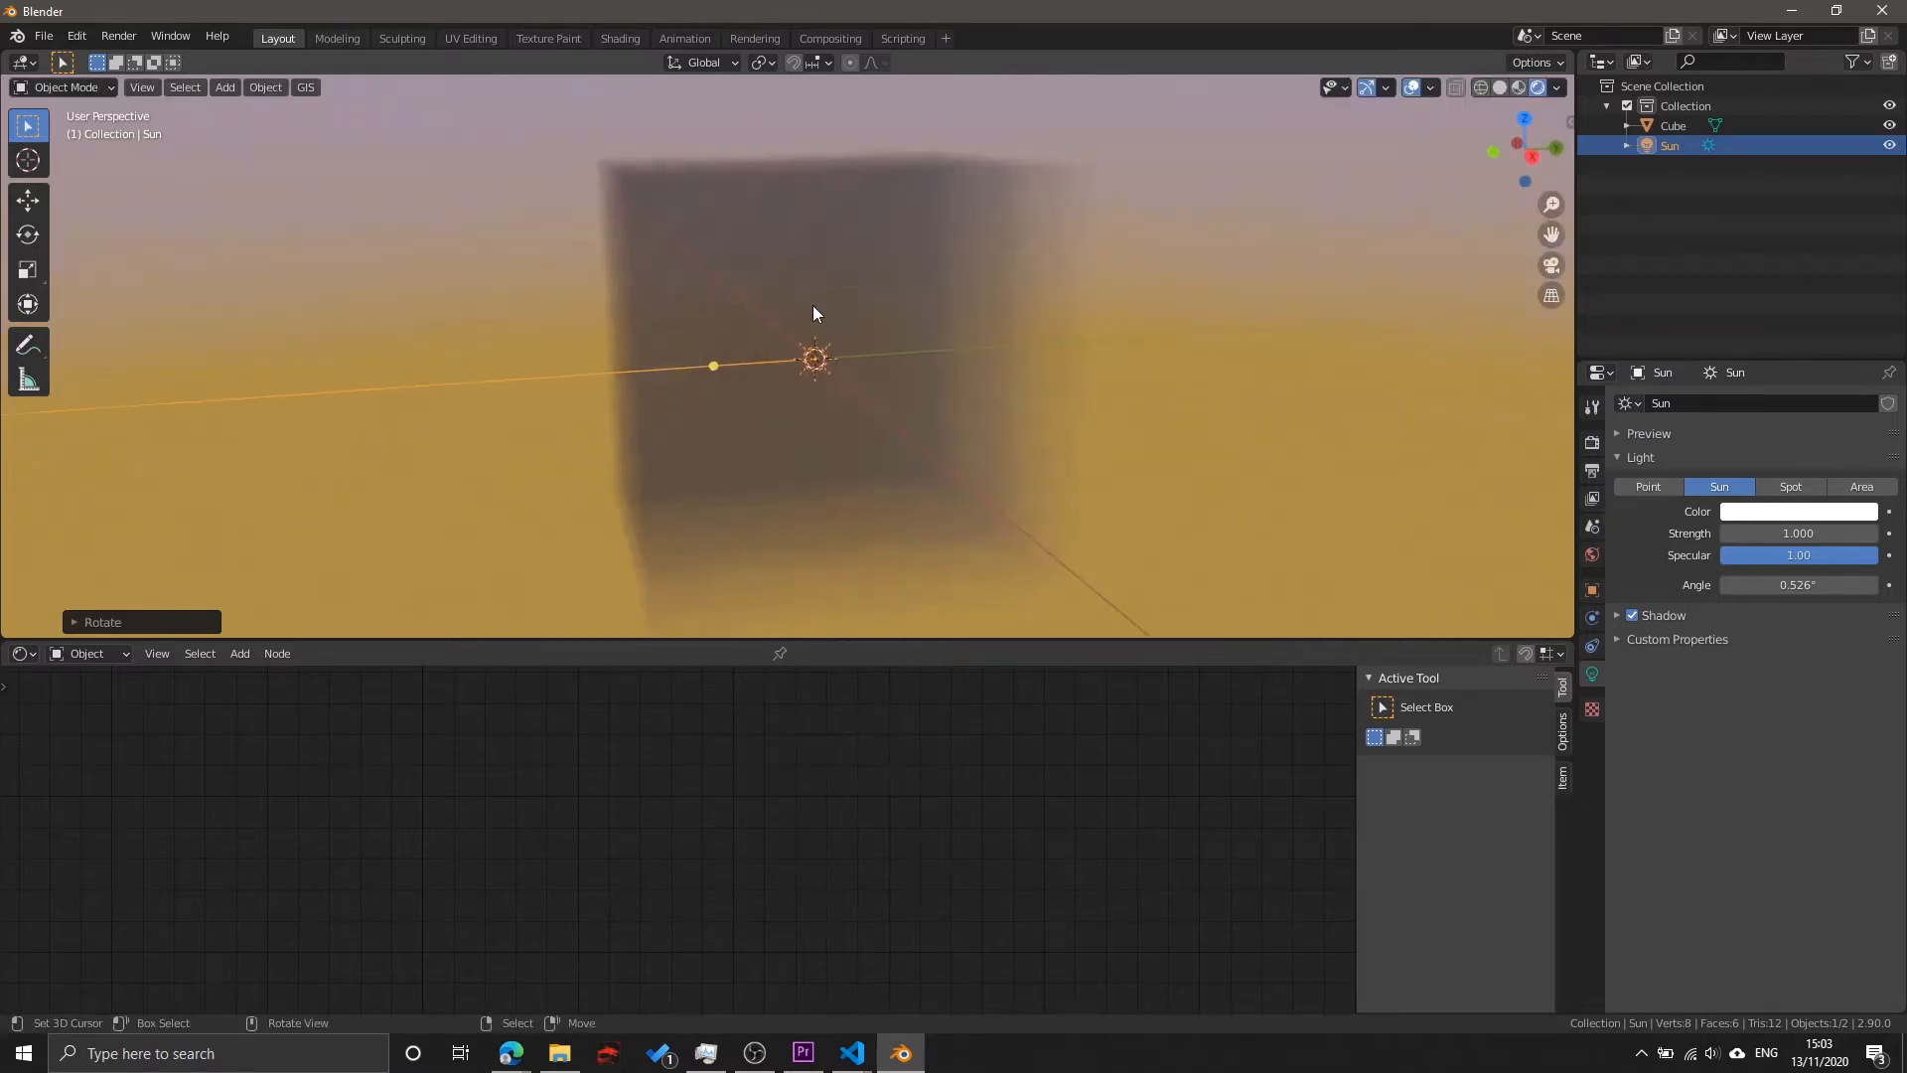
Step: Try a higher strength for the Sun light and restore it to 1.000
click(556, 381)
middle_drag(1026, 310, 1347, 219)
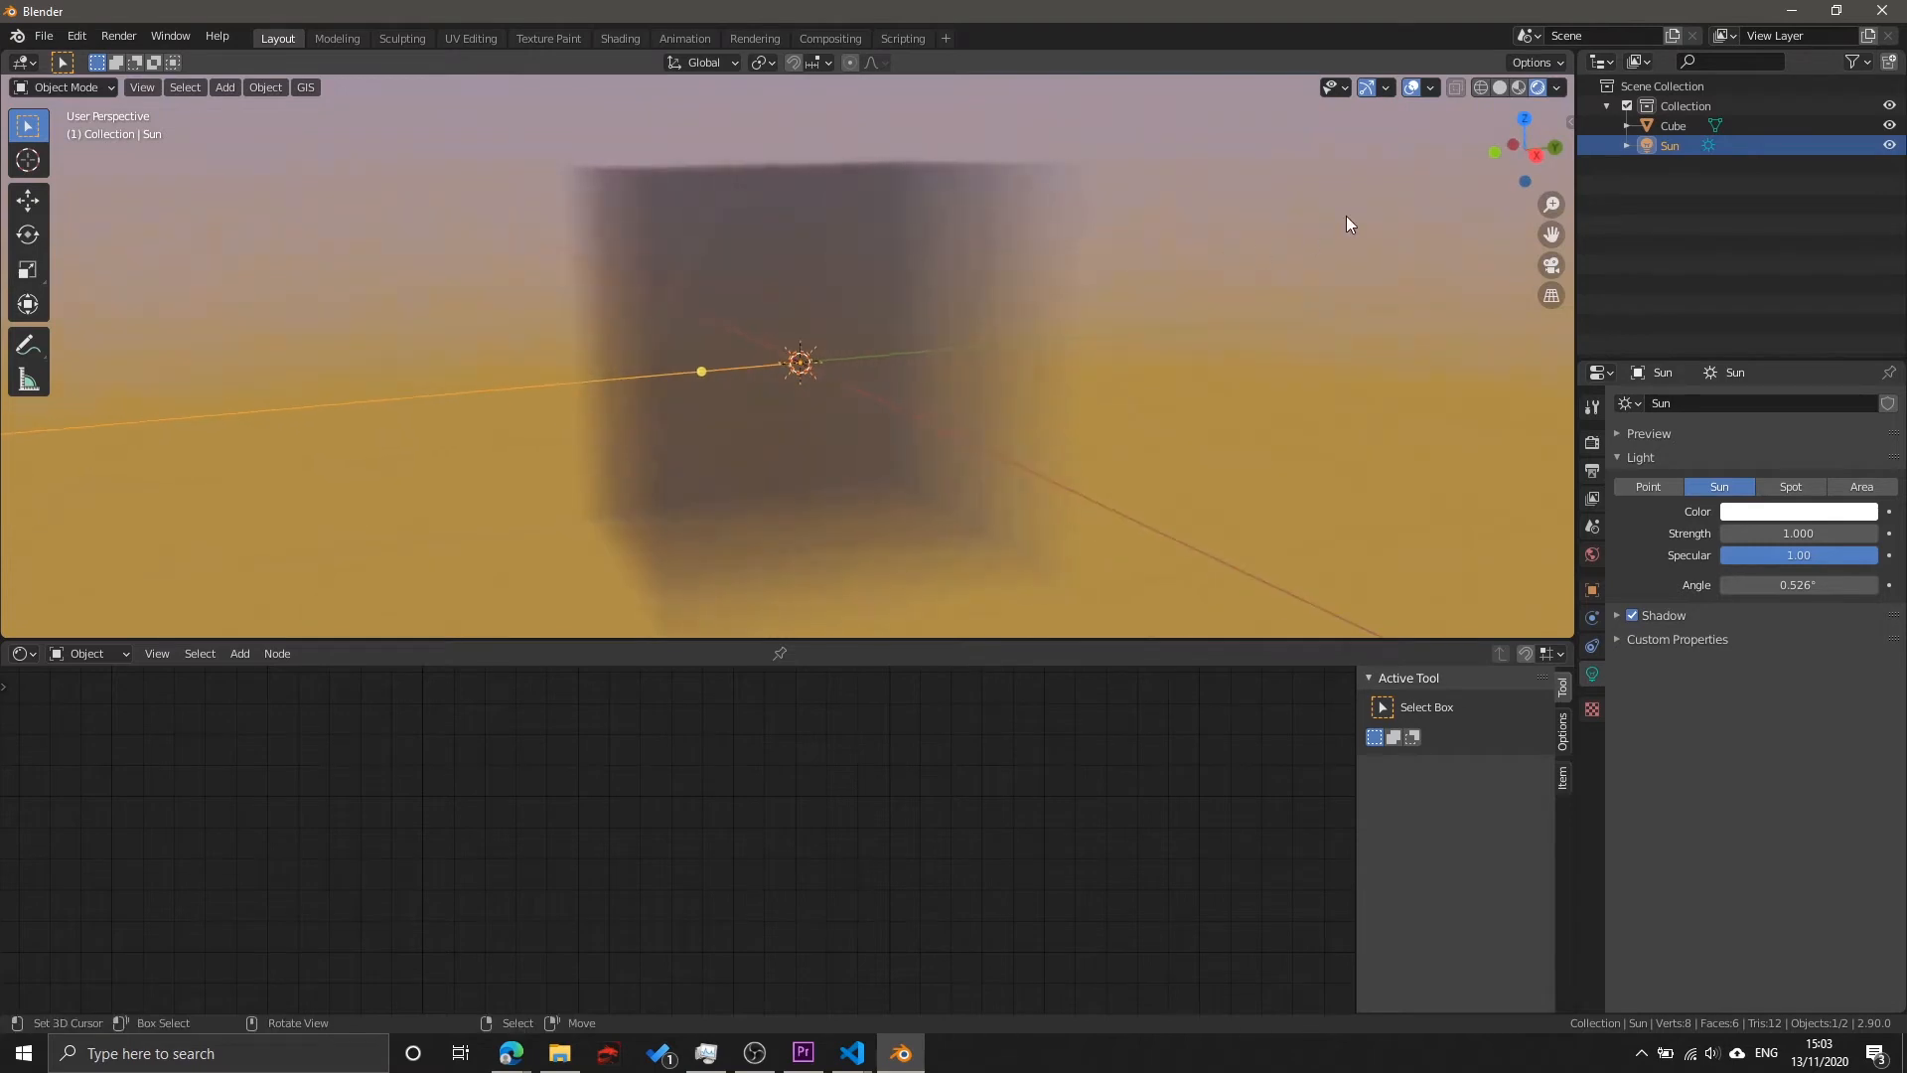
mouse_move(1776, 534)
mouse_down()
mouse_move(1871, 533)
mouse_move(1788, 534)
mouse_up()
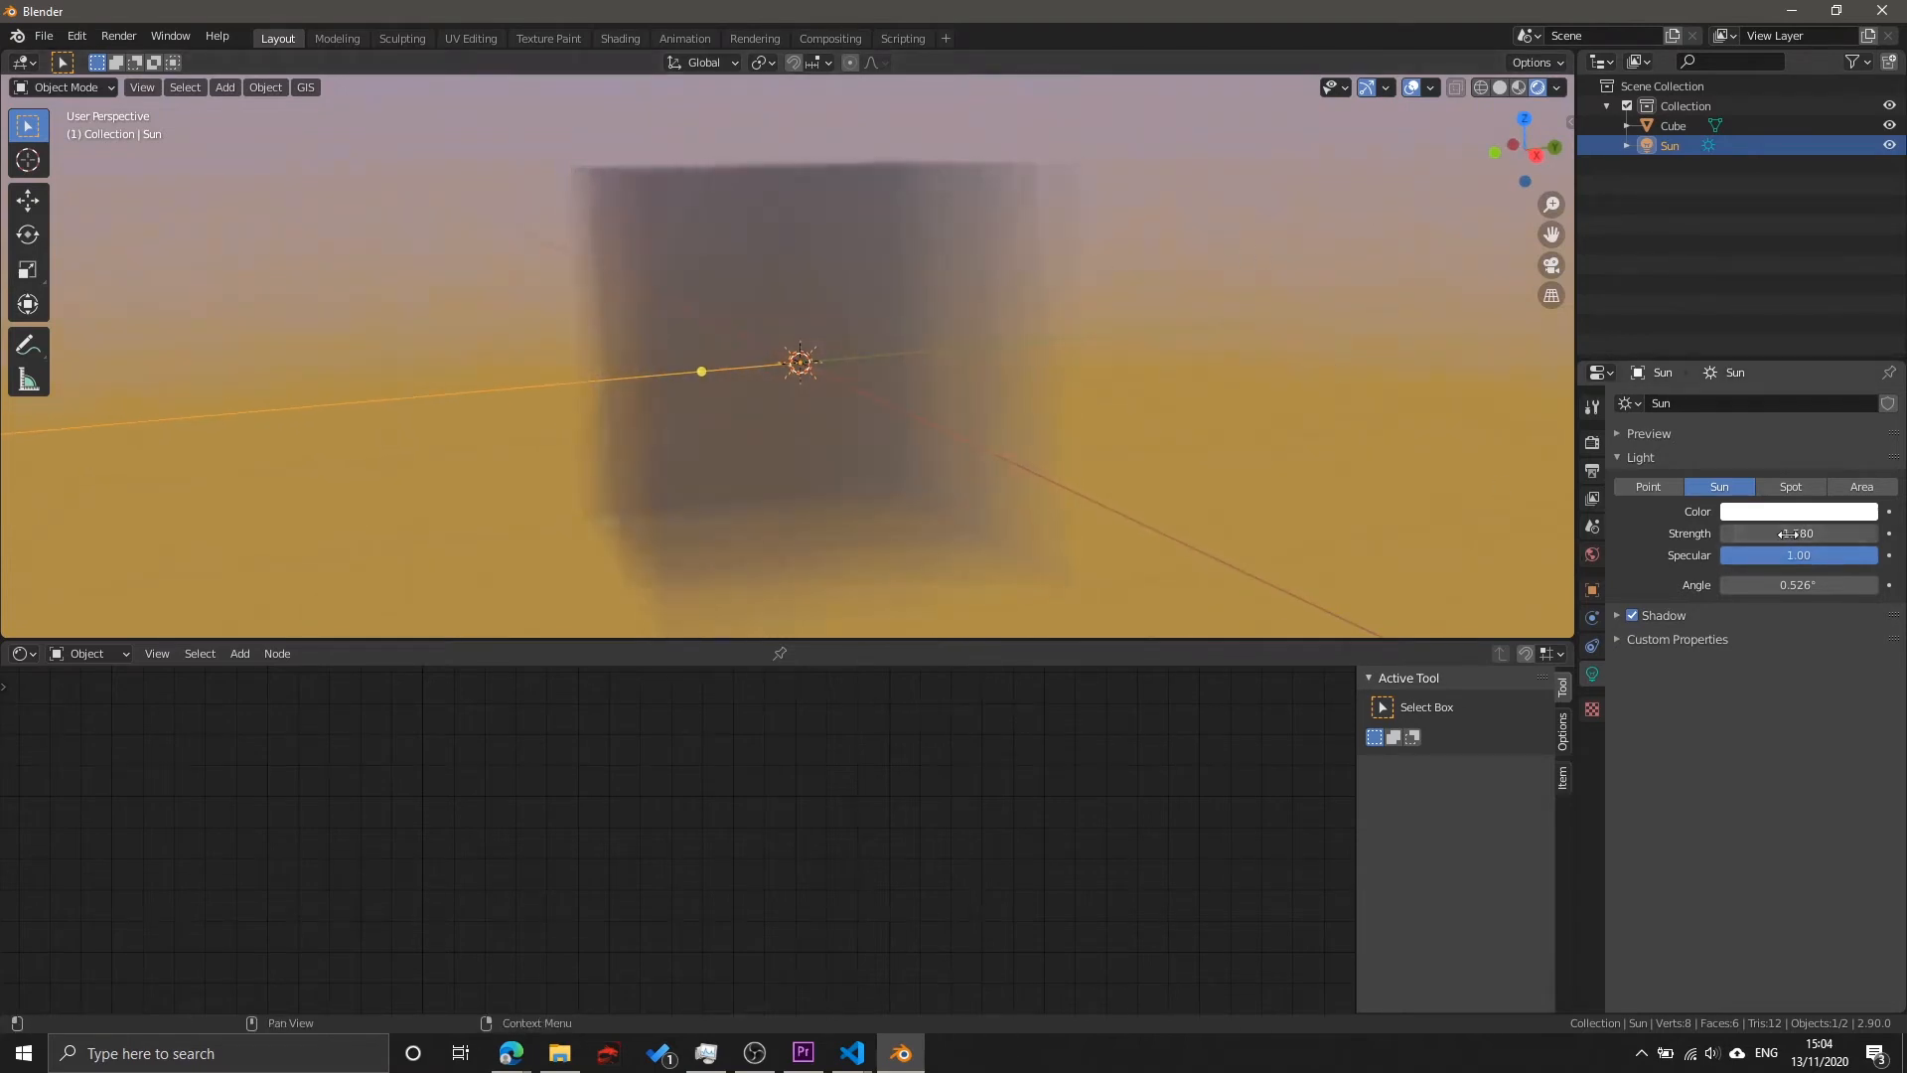
key(Return)
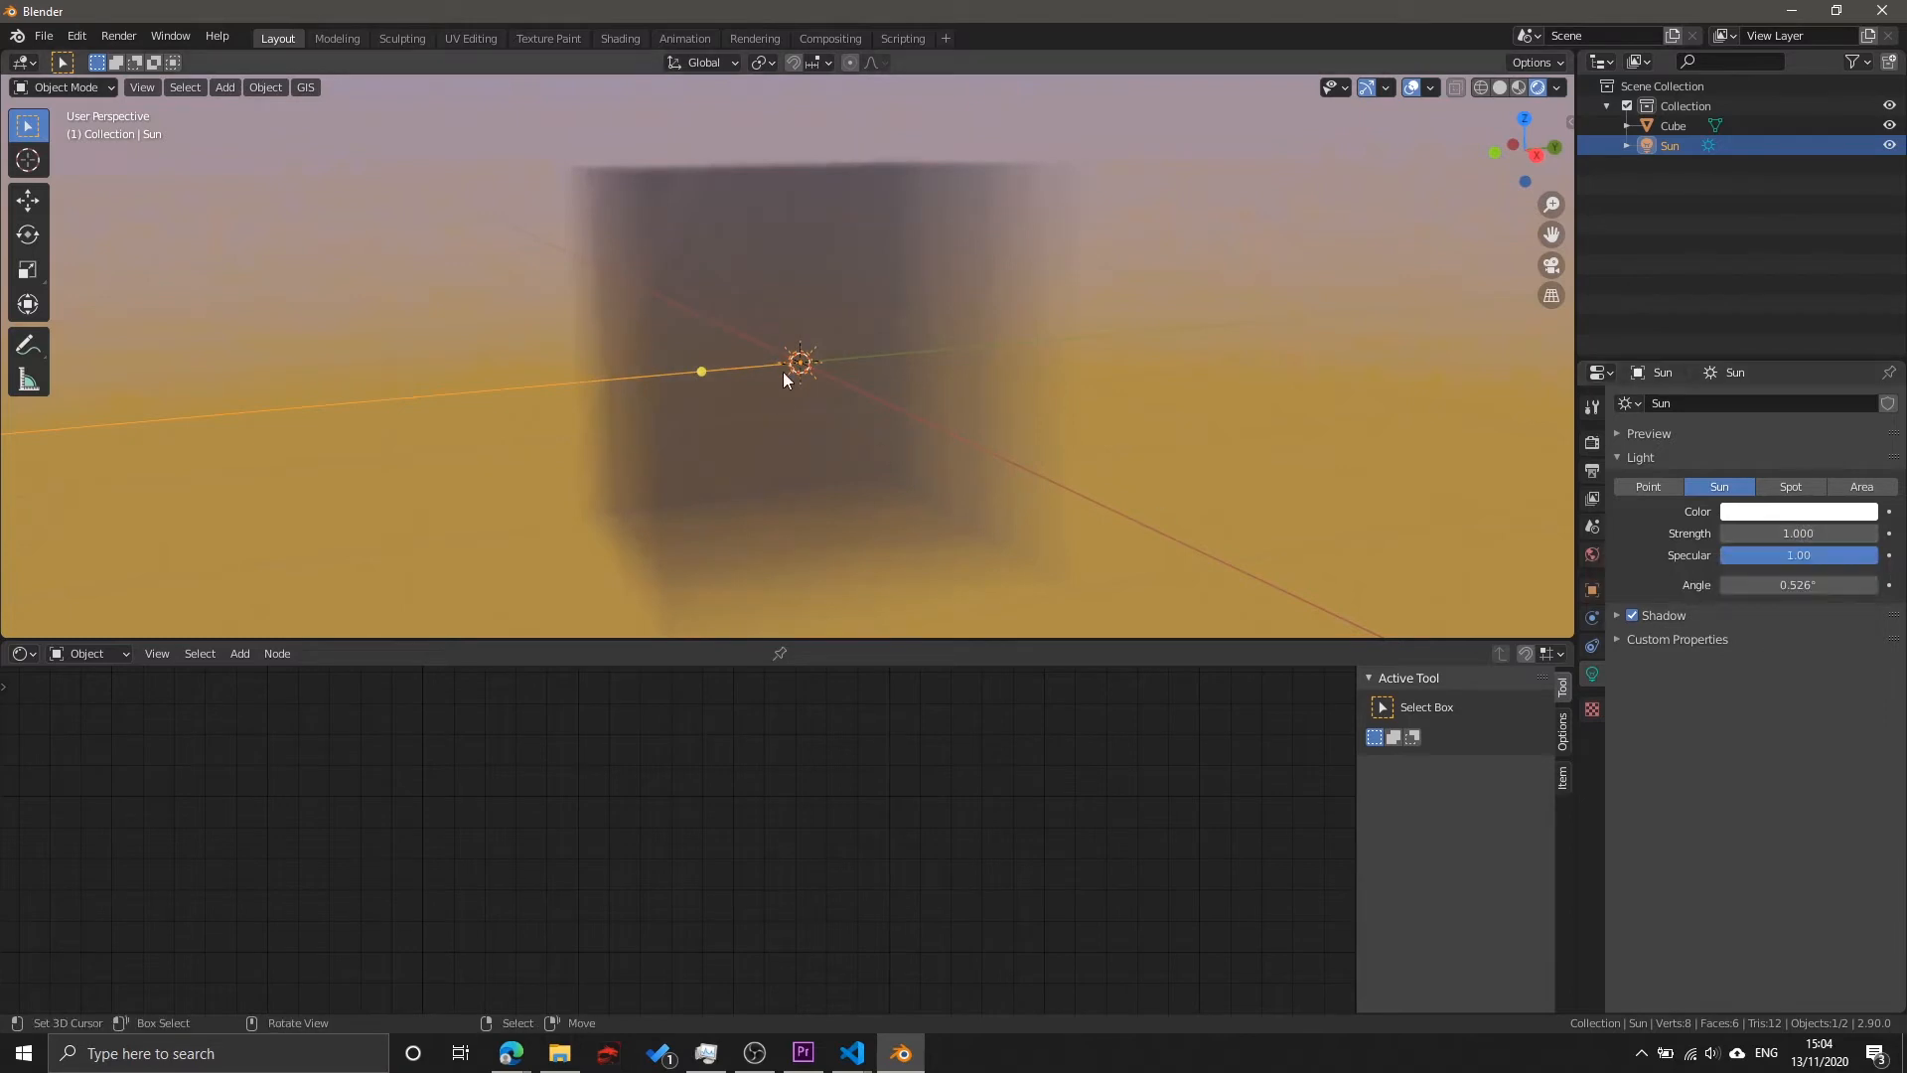
Step: Select the cube and place its Principled Volume node close to the Material Output node
click(844, 382)
middle_drag(917, 780, 772, 837)
drag(396, 803, 618, 805)
drag(1060, 828, 1026, 808)
middle_drag(1026, 808, 1038, 736)
scroll(874, 821, down, 4)
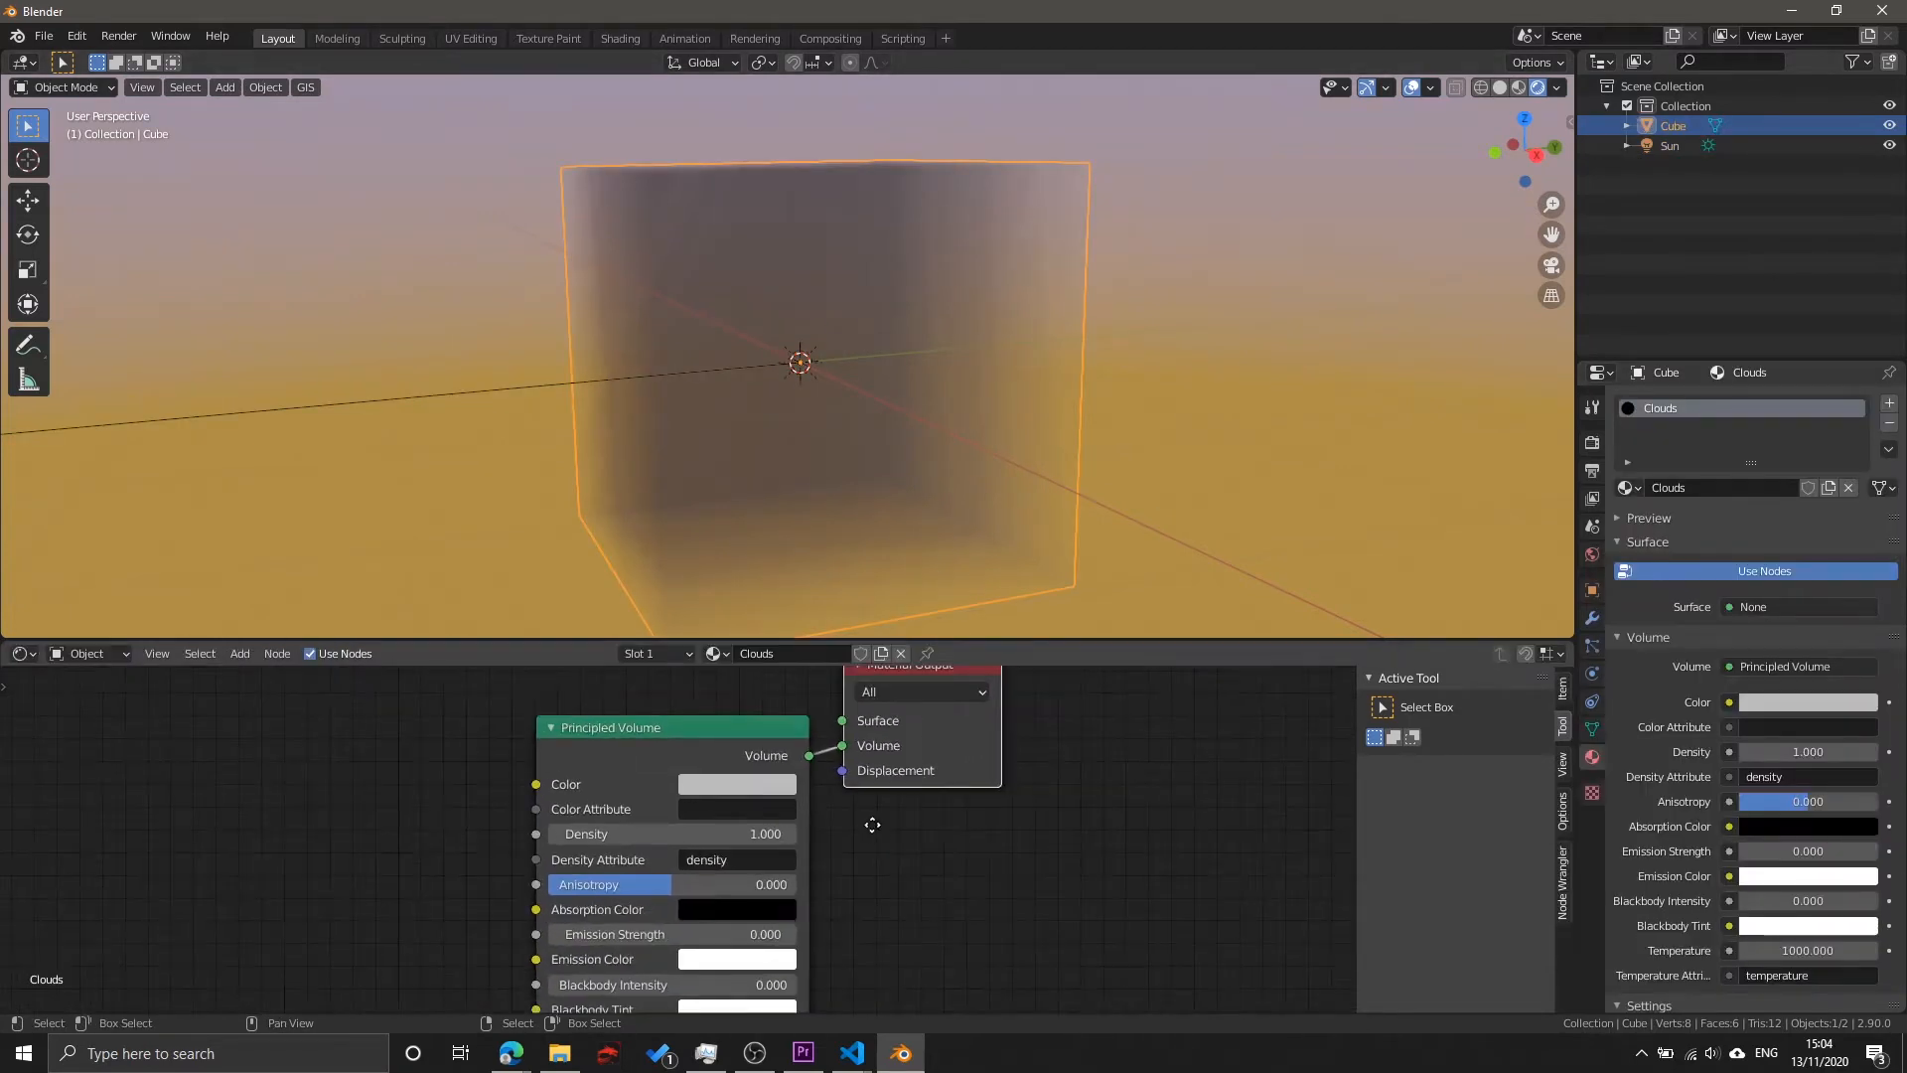
middle_drag(873, 825, 937, 775)
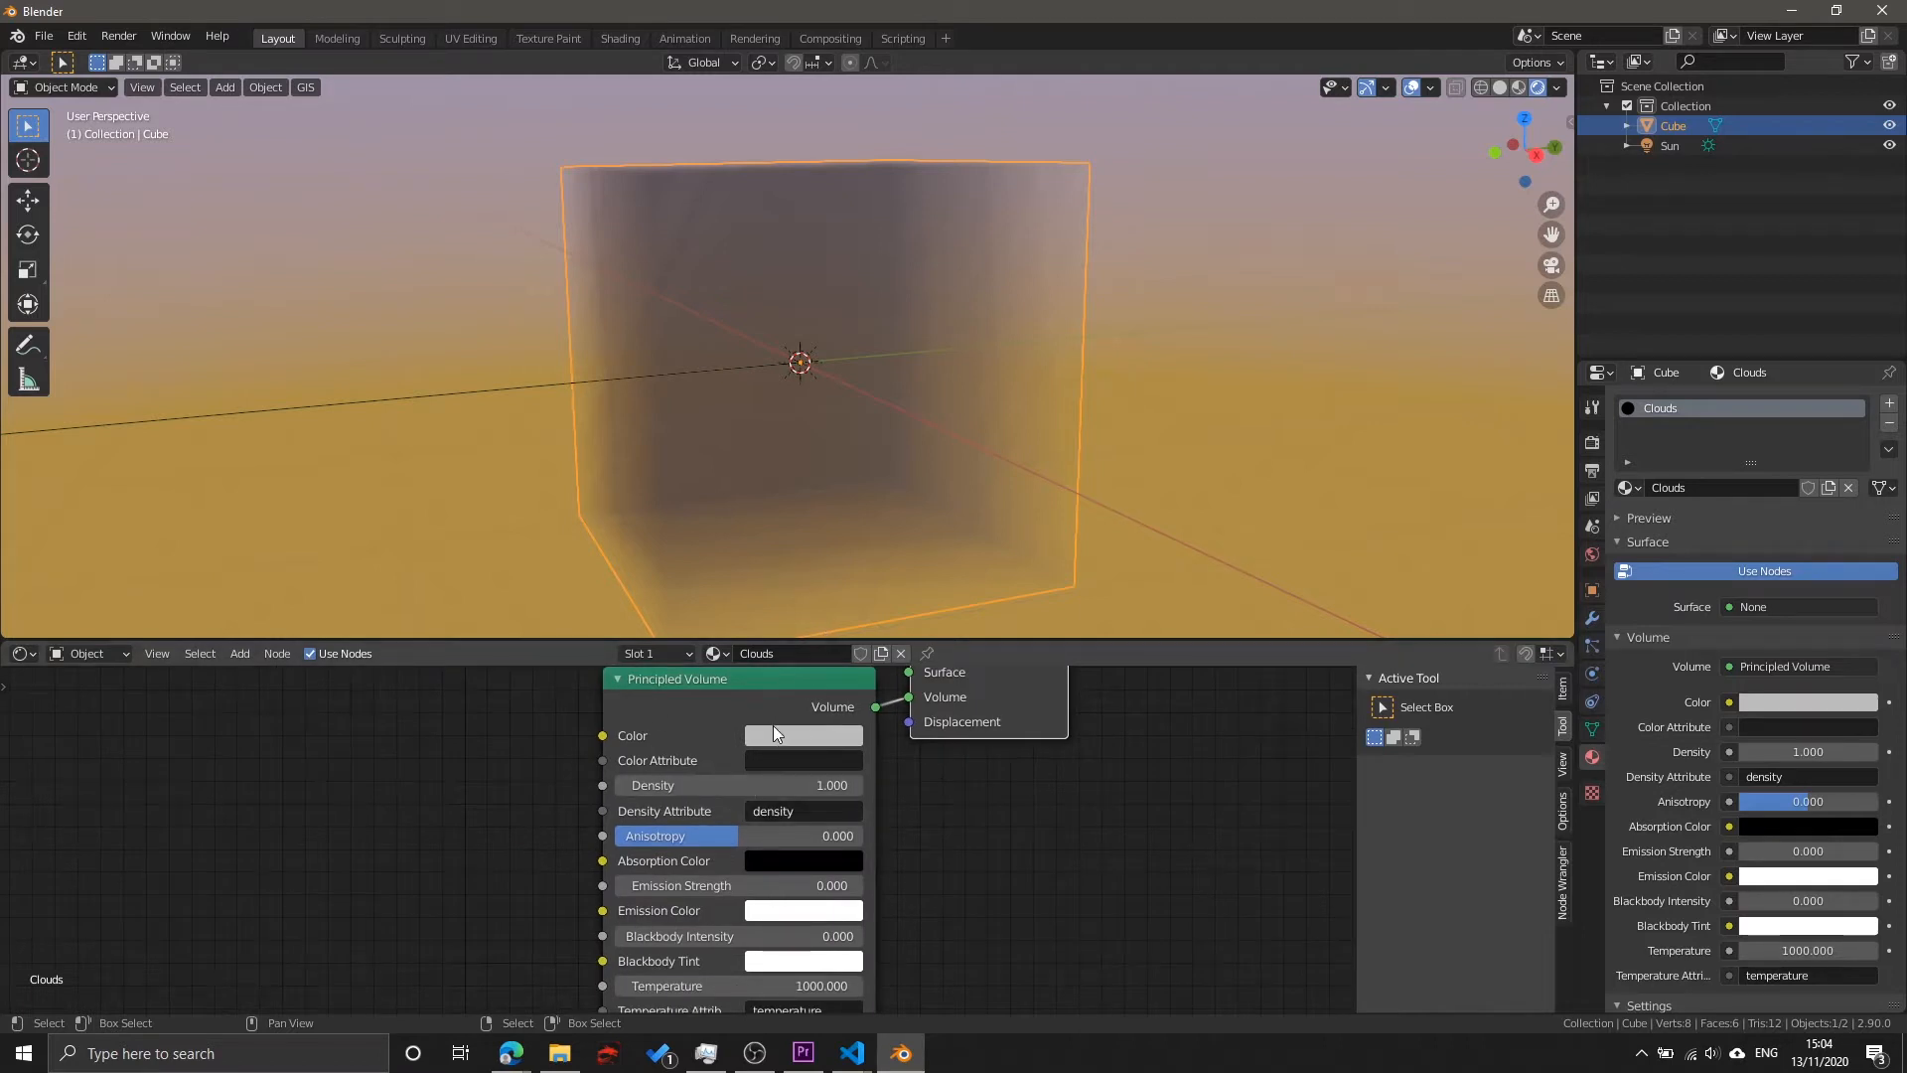
Step: Set the Principled Volume color to pure white by raising its value to 1.000
click(800, 745)
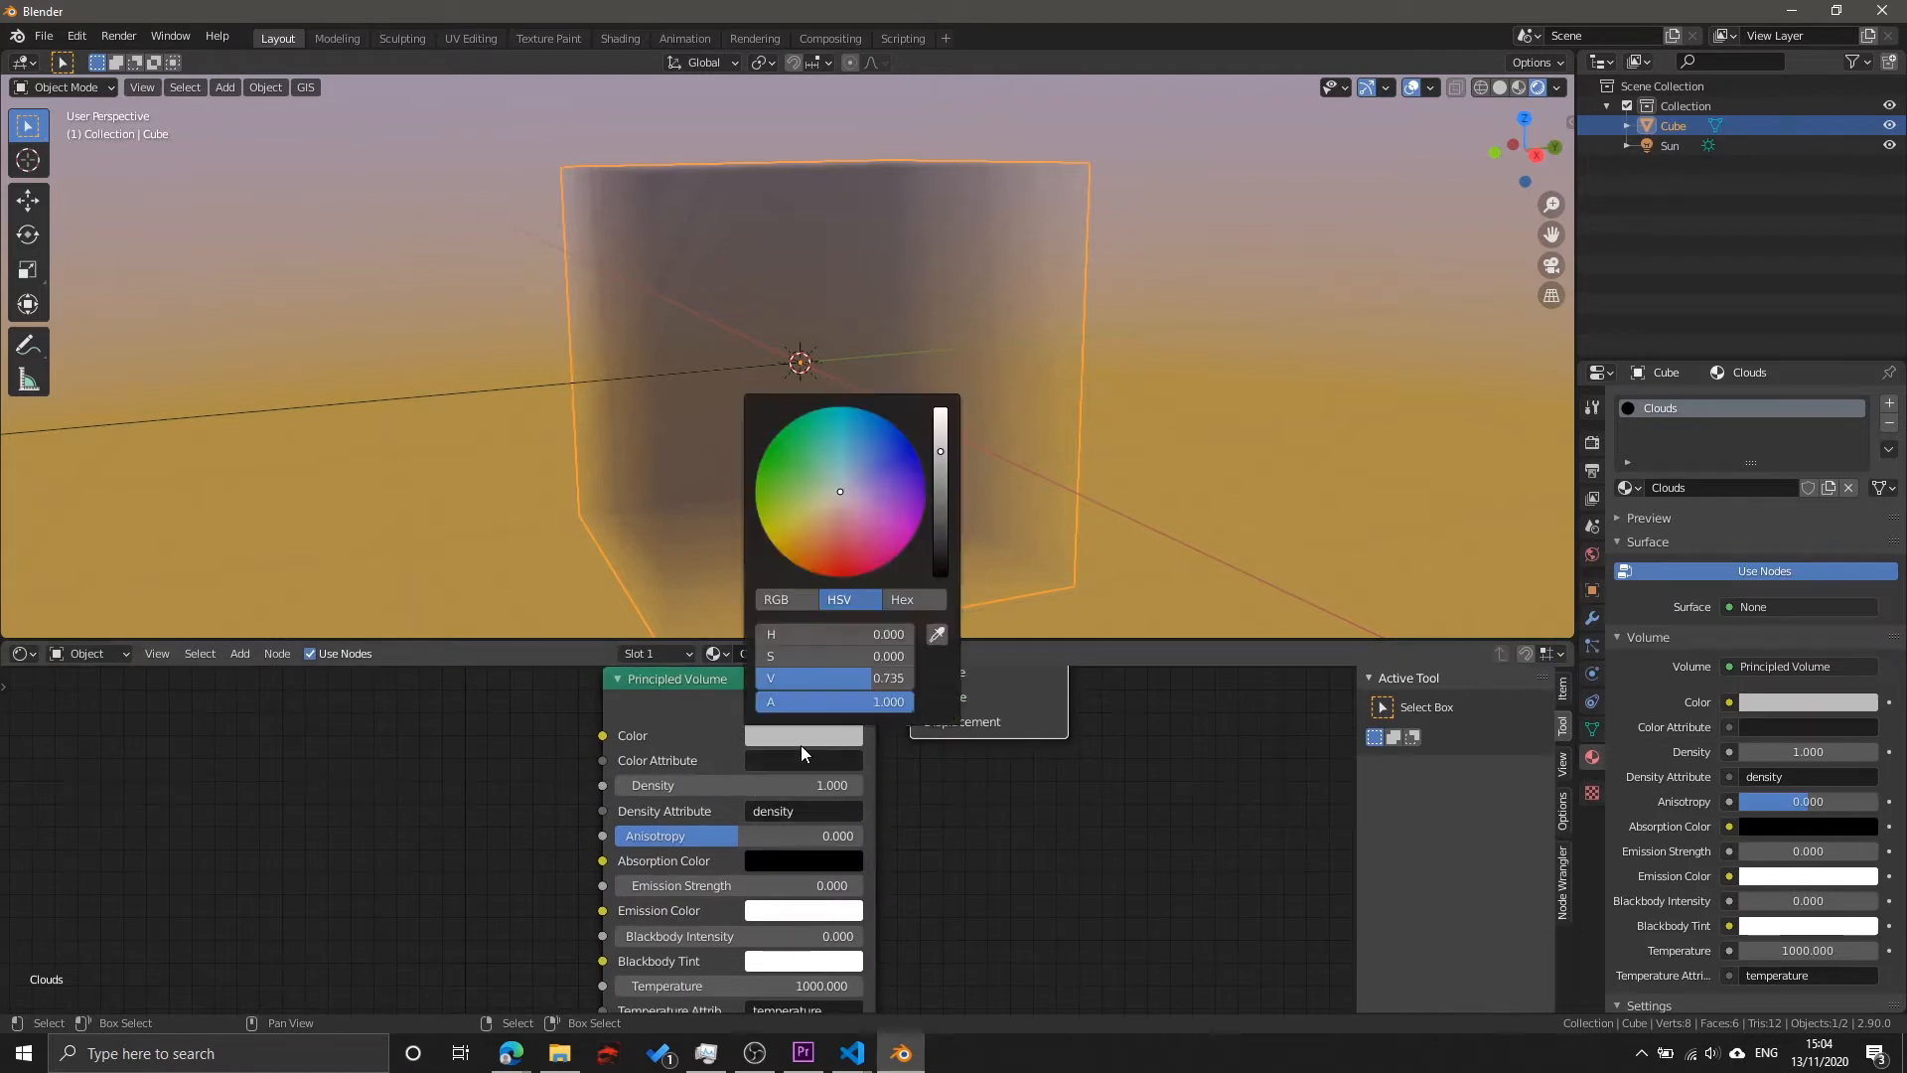
drag(946, 452, 943, 407)
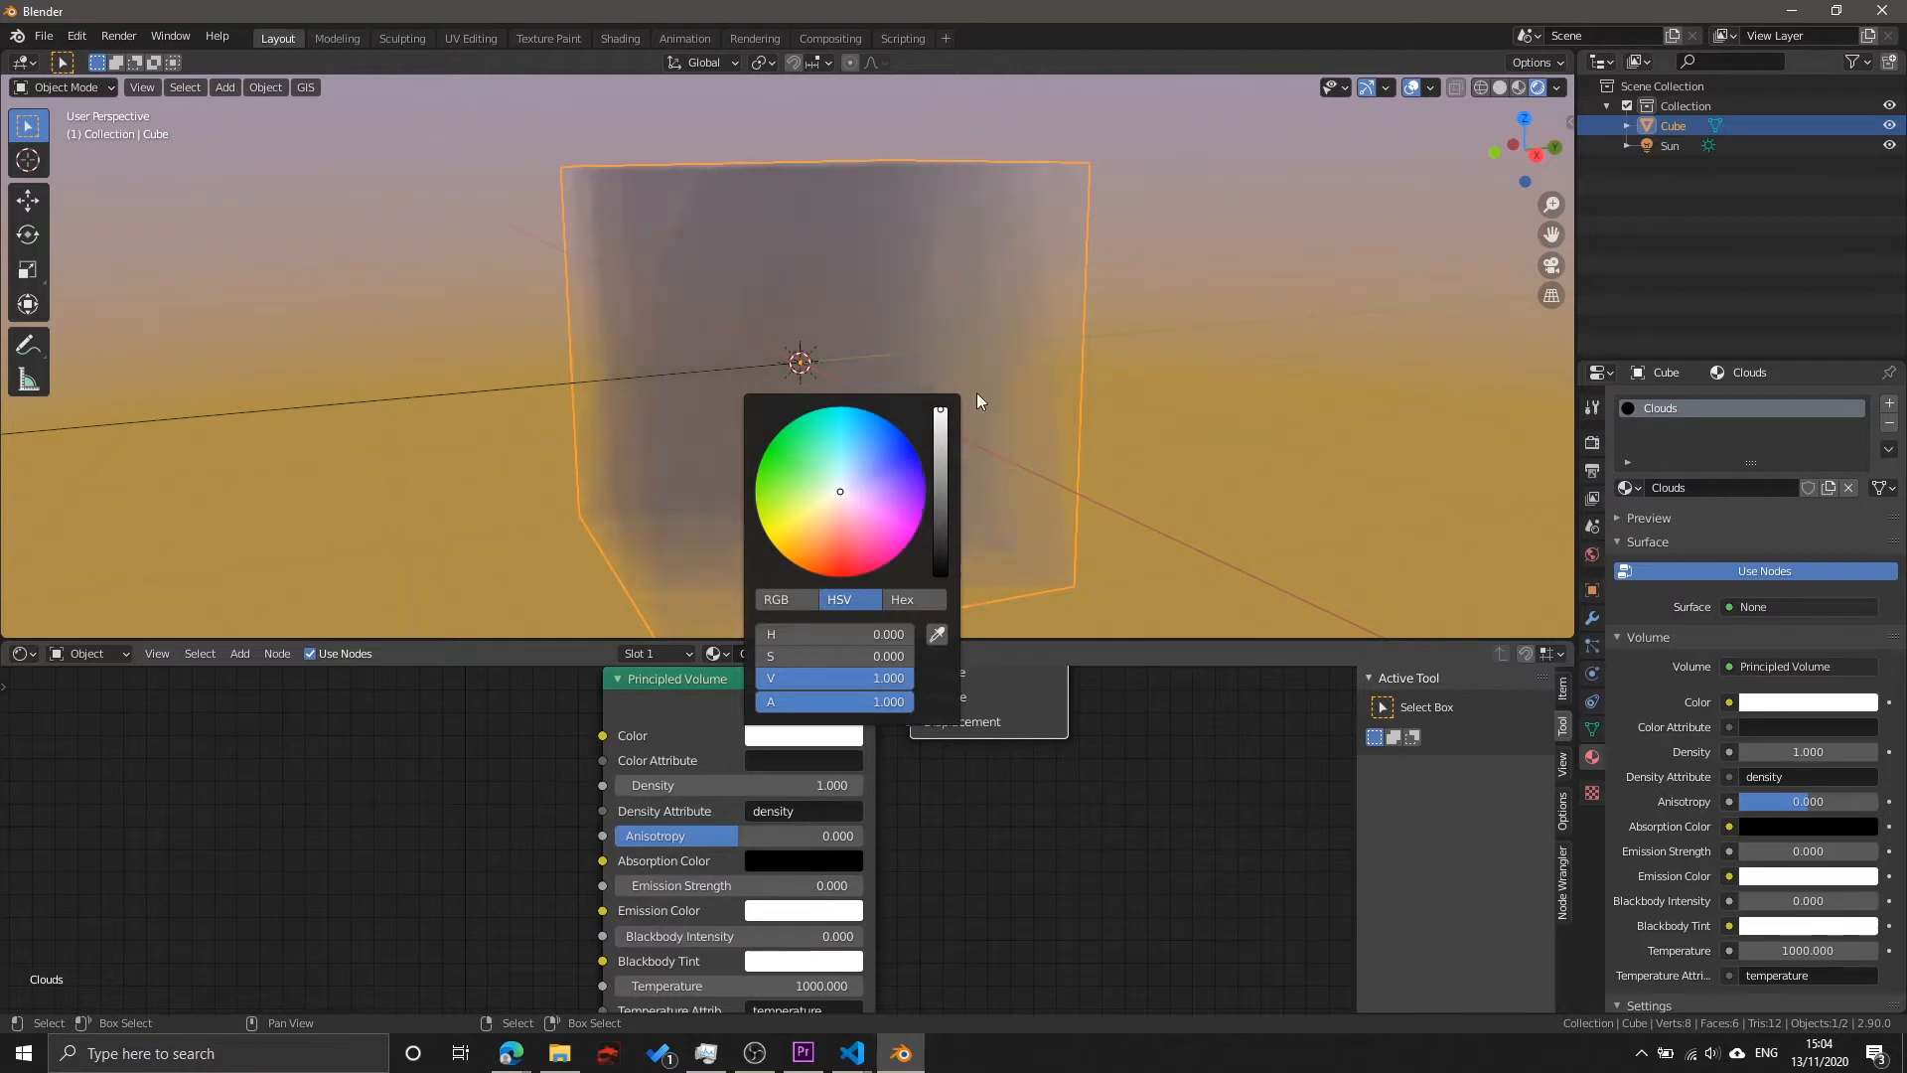
scroll(1011, 774, up, 3)
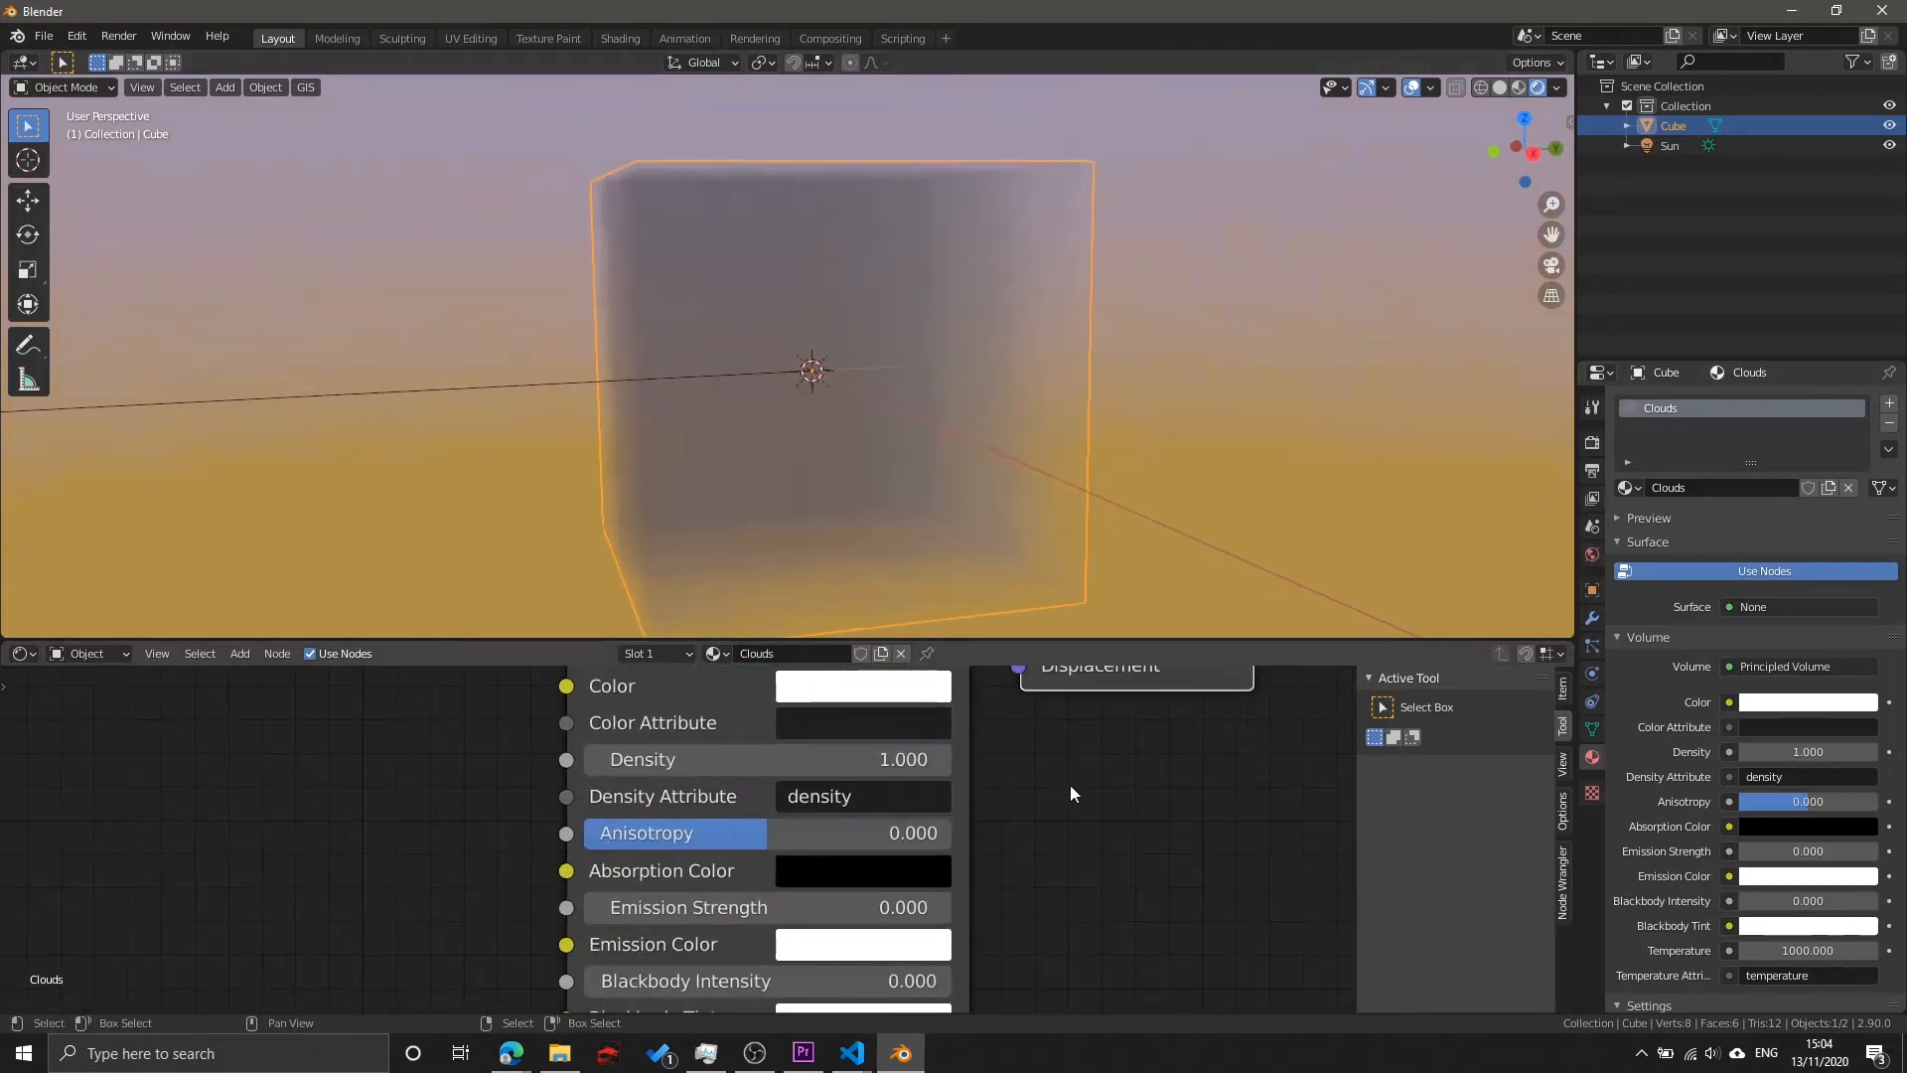
Step: Try a Principled Volume density of 3.400 and restore it to 1.000
middle_drag(1043, 787, 765, 939)
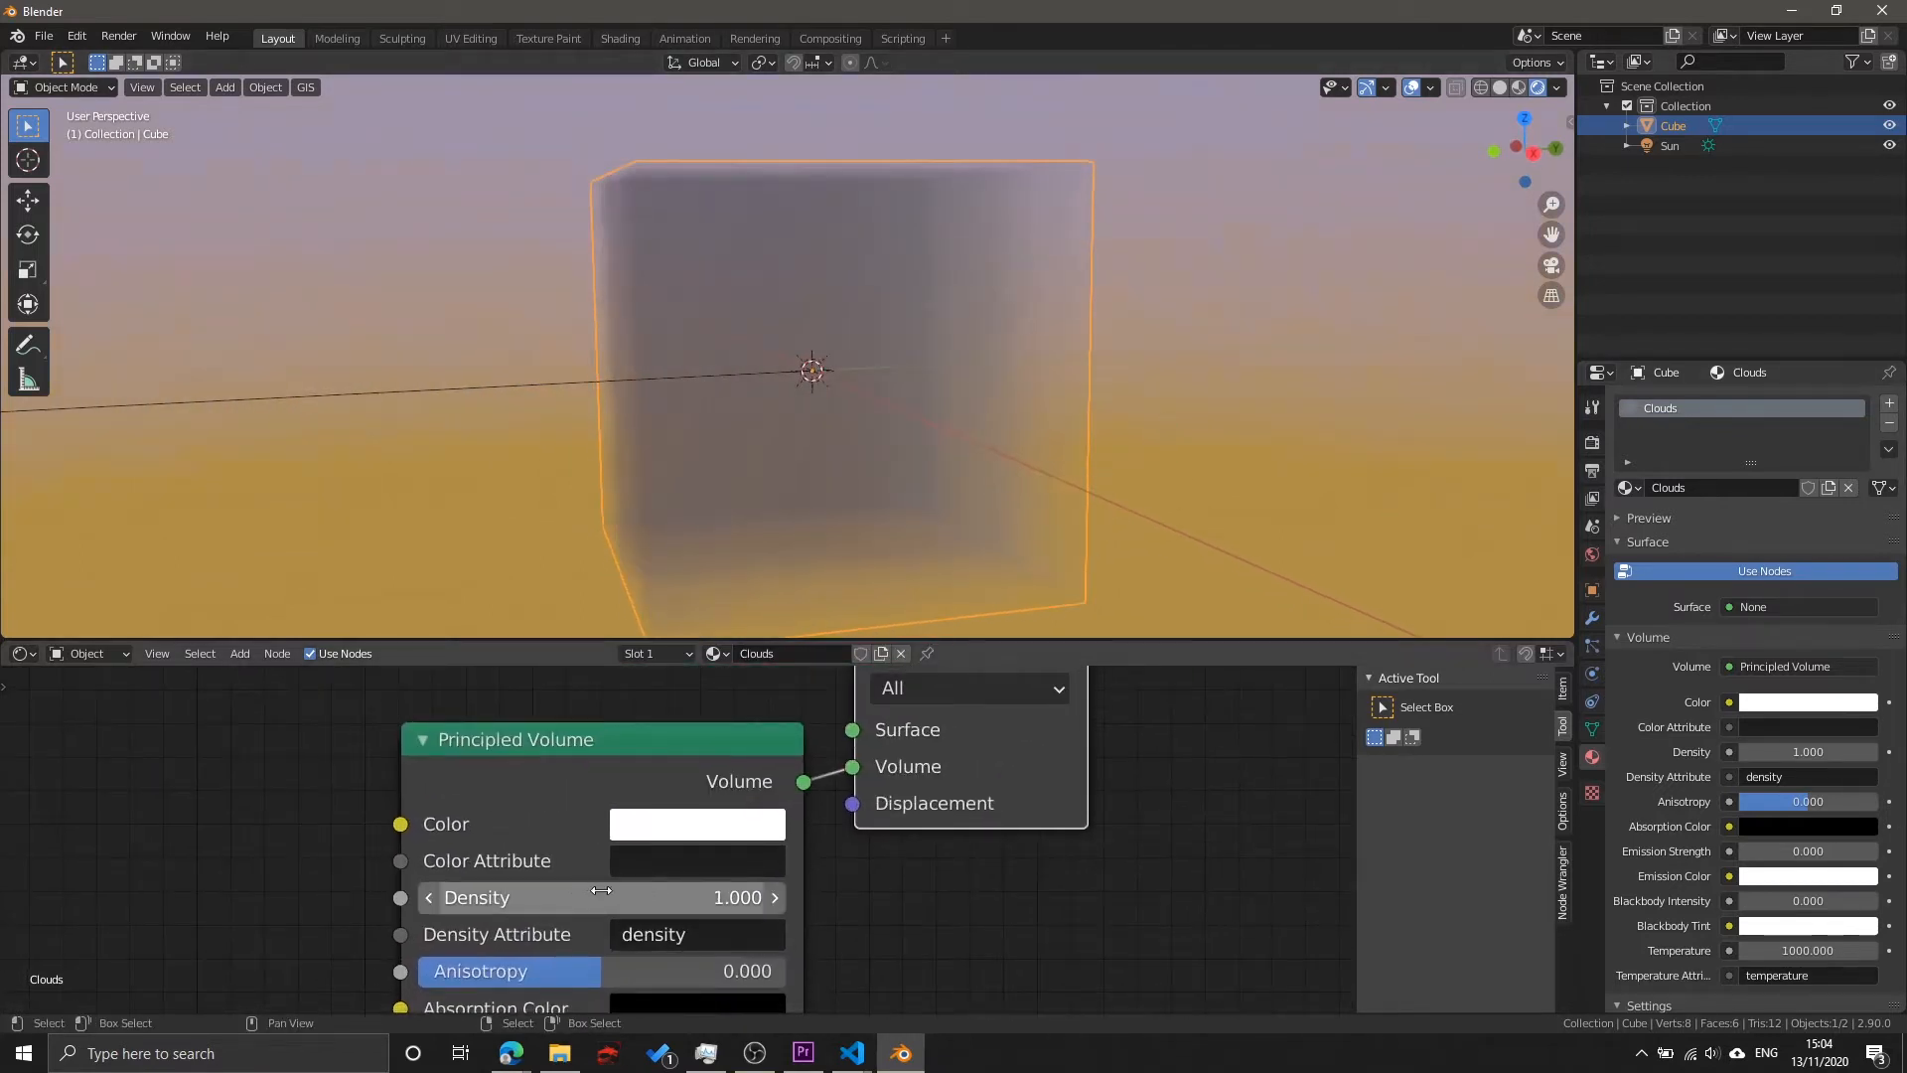
drag(601, 890, 676, 896)
click(677, 895)
click(900, 899)
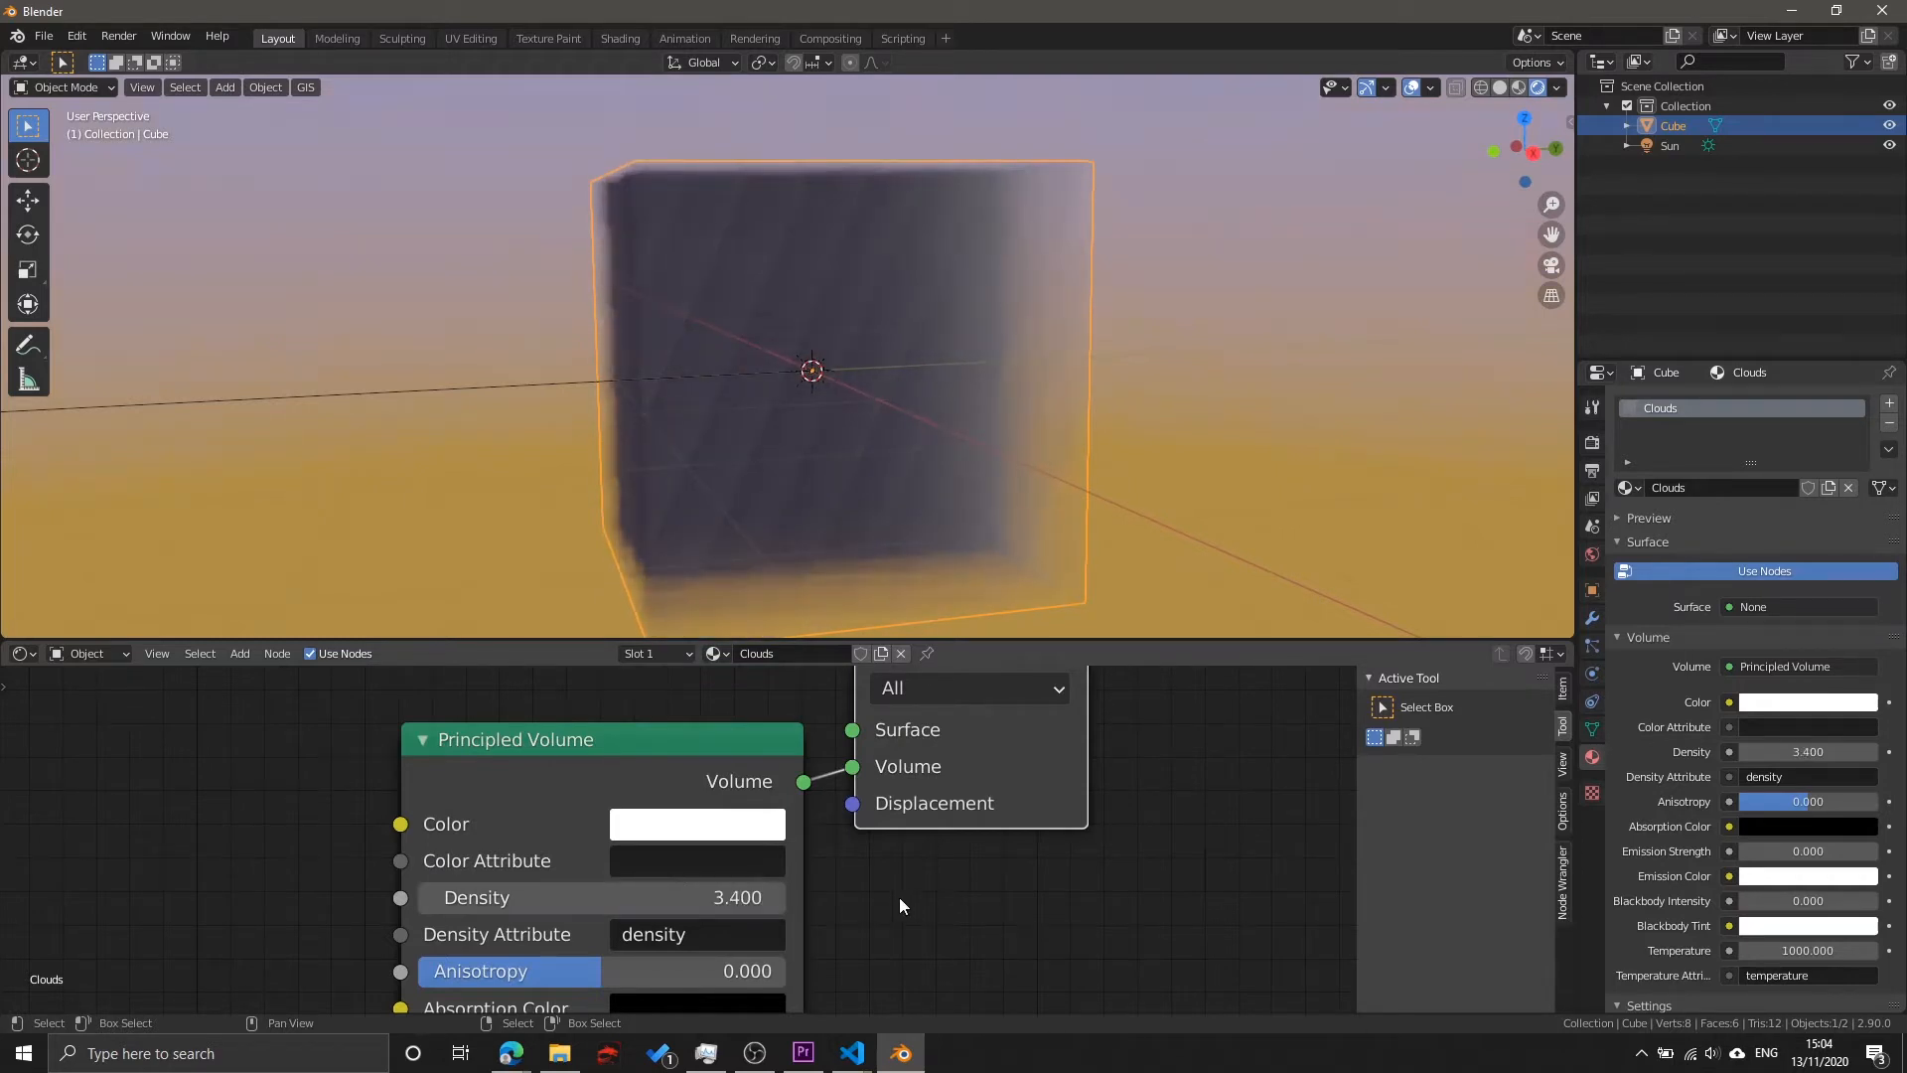
scroll(872, 979, down, 2)
mouse_move(609, 953)
mouse_down()
mouse_move(668, 953)
mouse_move(581, 954)
mouse_move(634, 951)
mouse_up()
click(633, 950)
key(Return)
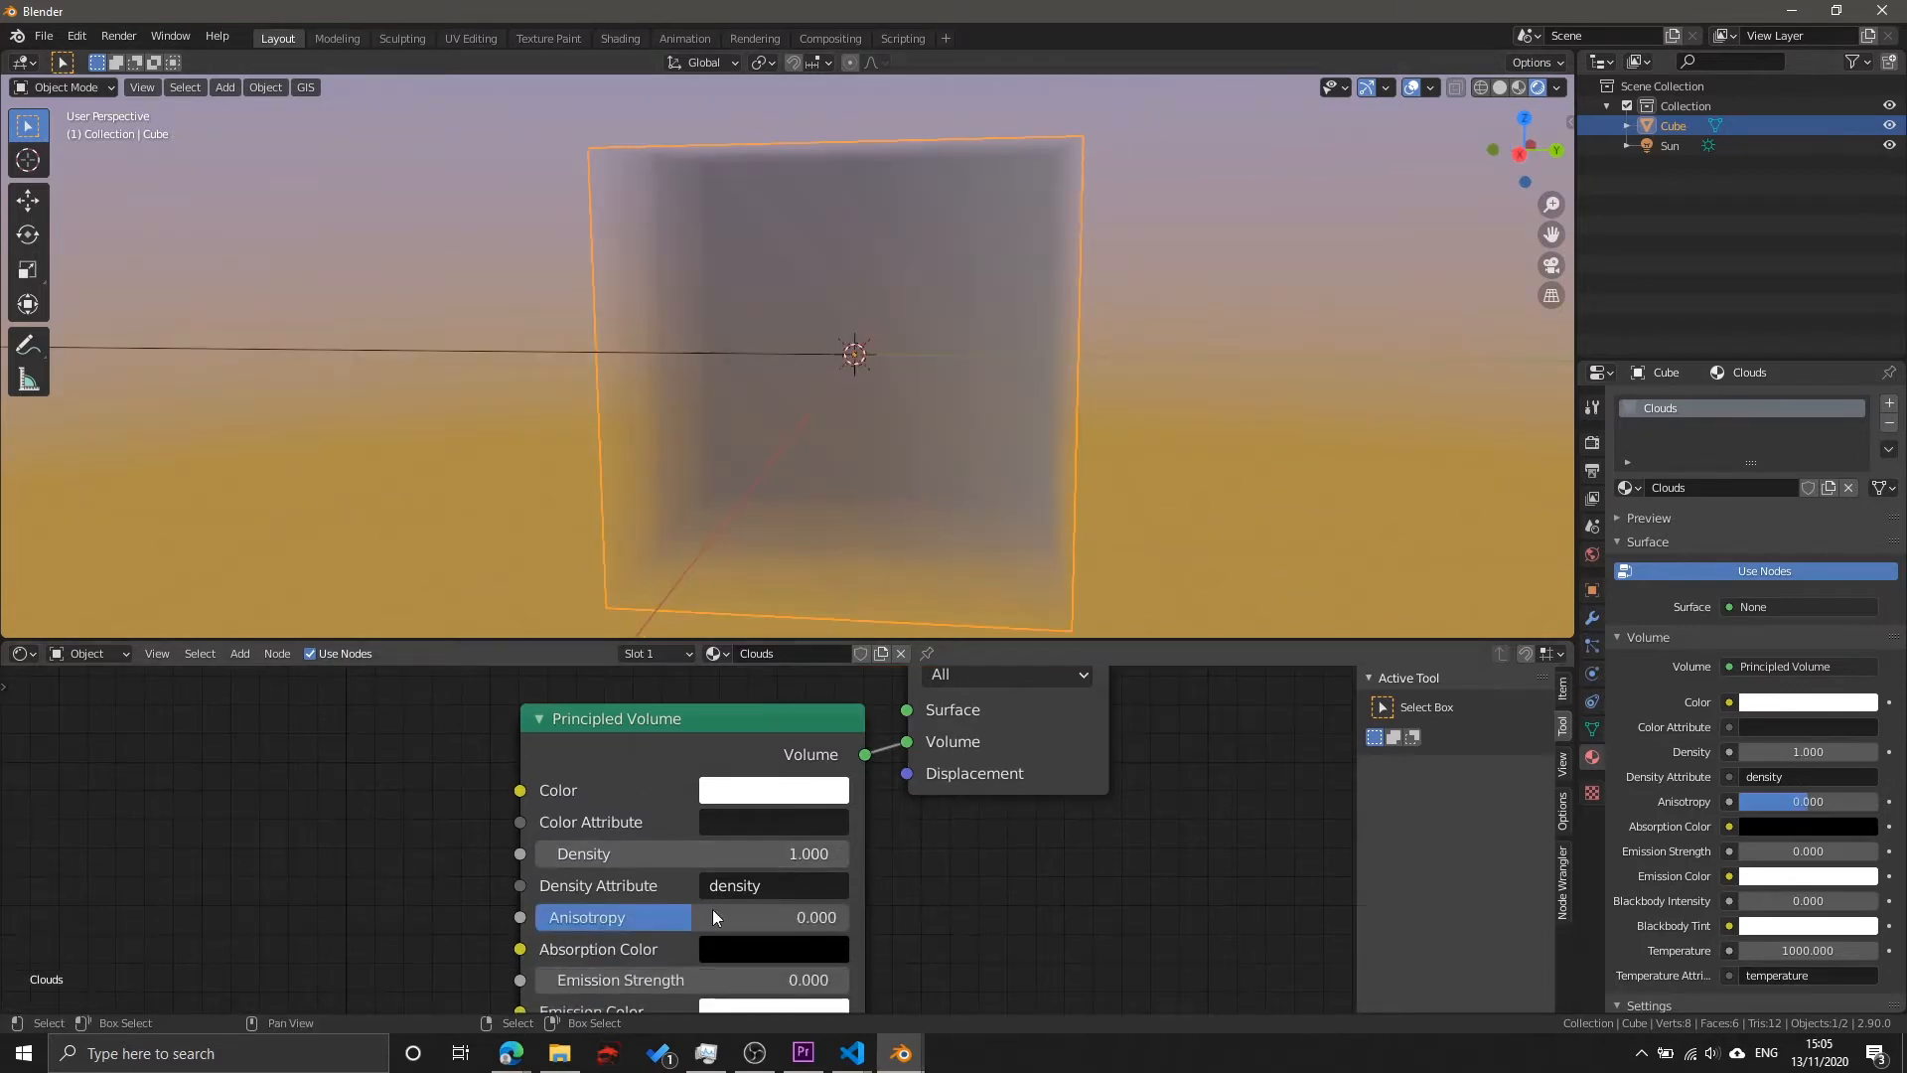
click(695, 853)
middle_drag(920, 896, 883, 850)
scroll(940, 898, down, 3)
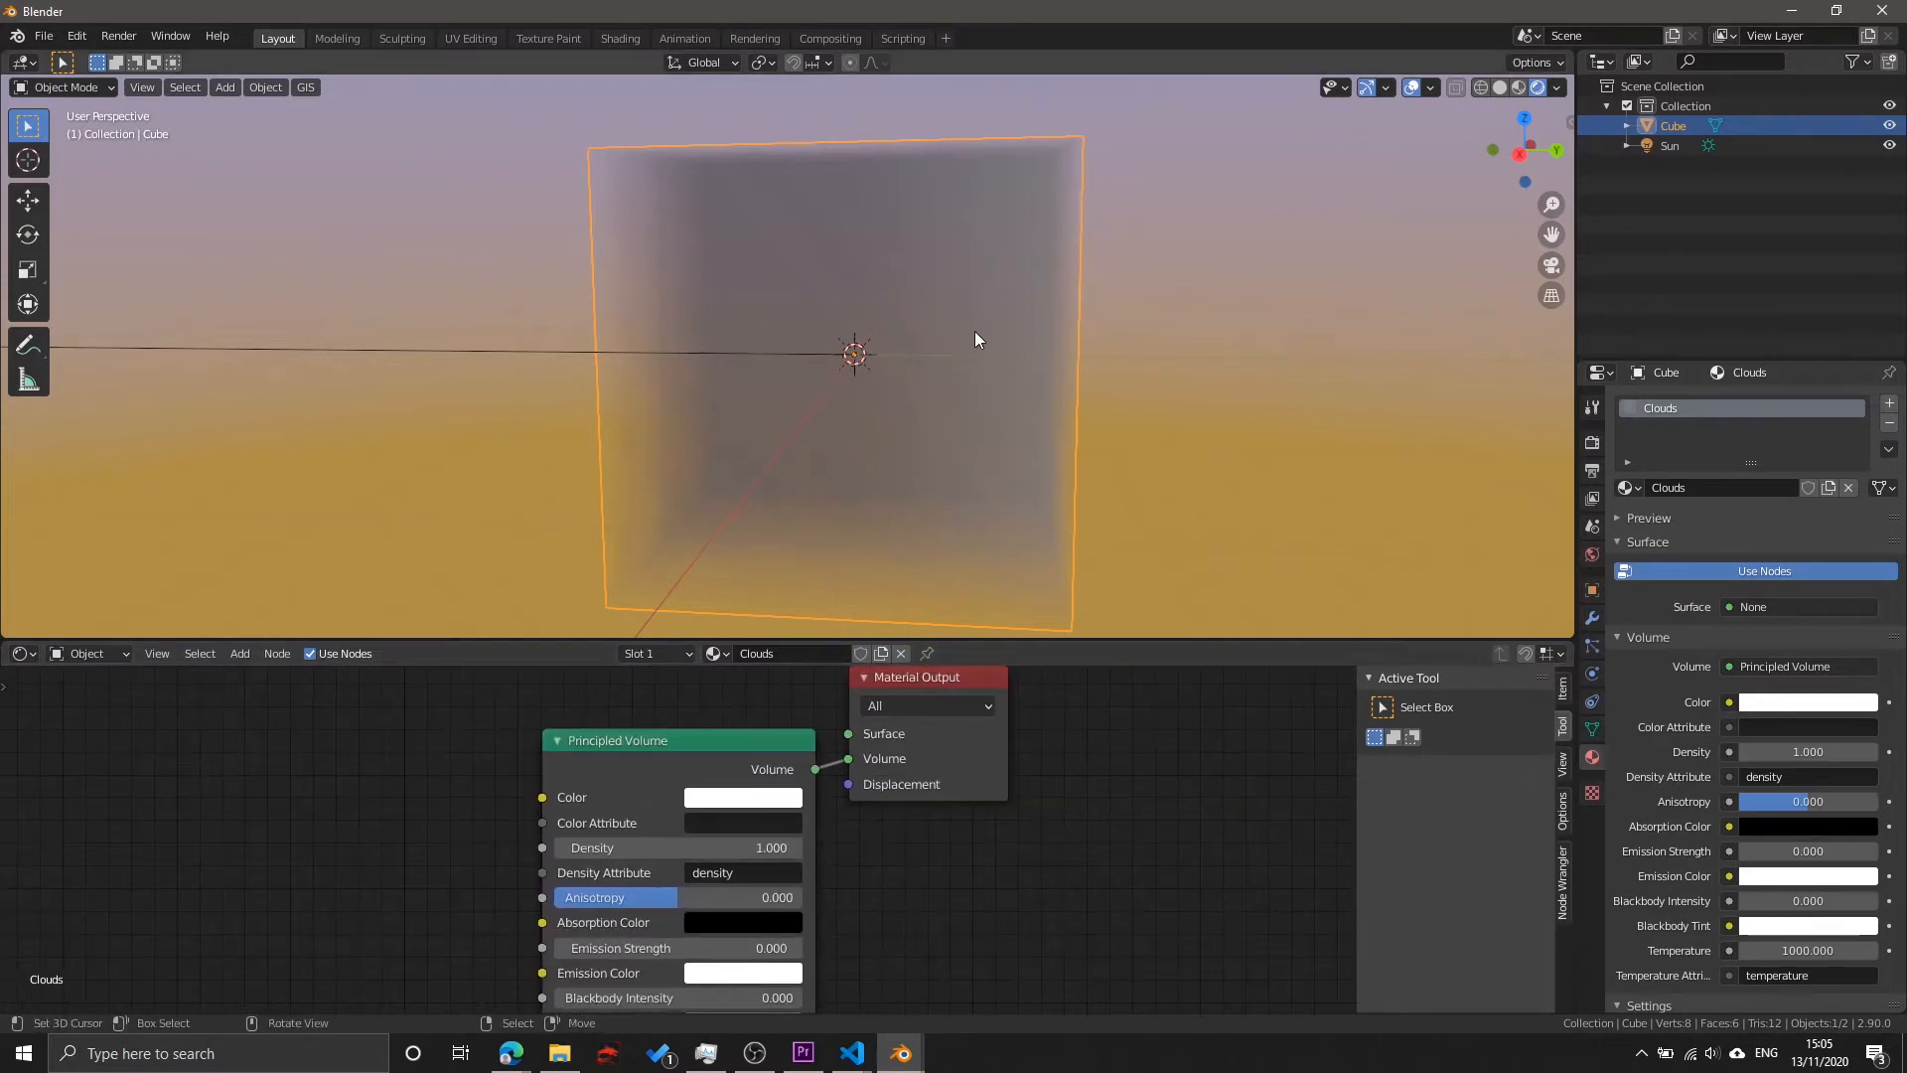
middle_drag(975, 331, 904, 447)
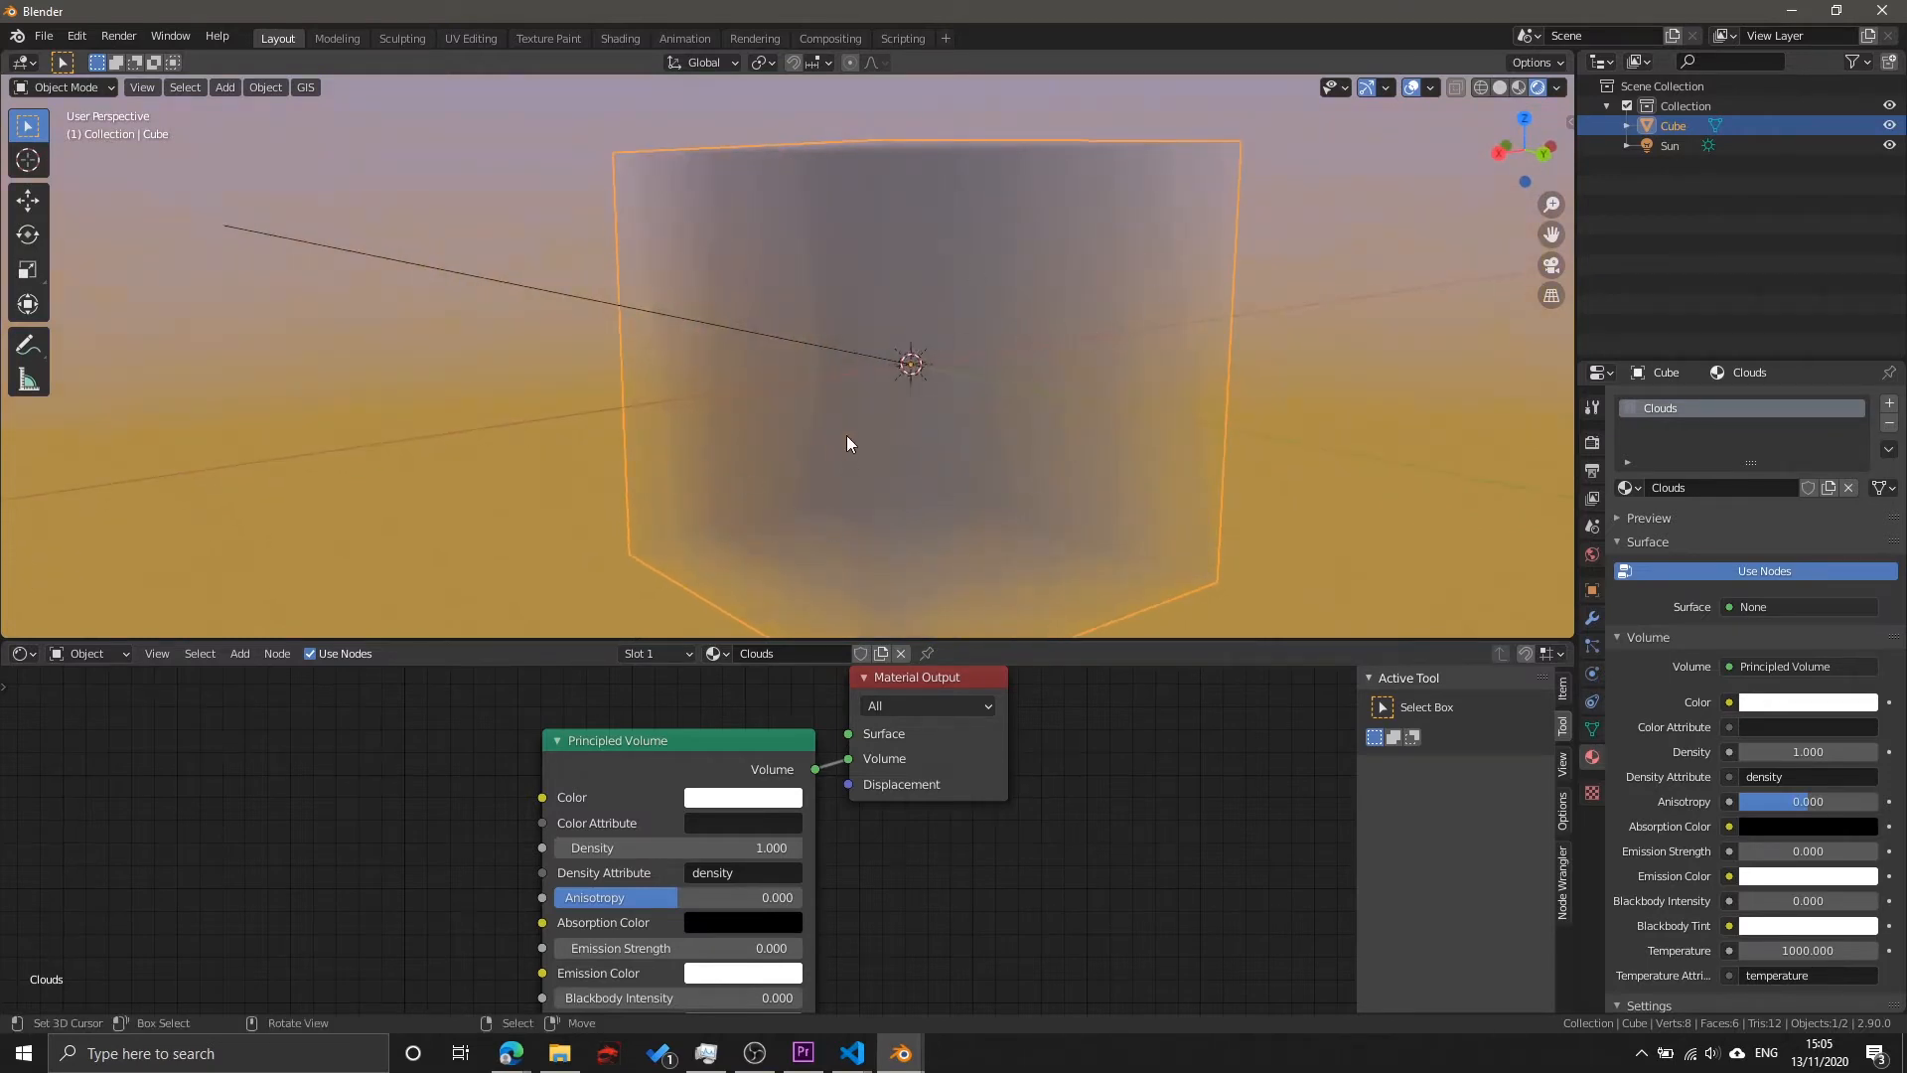
middle_drag(403, 889, 588, 836)
scroll(544, 820, down, 2)
key(alt+Tab)
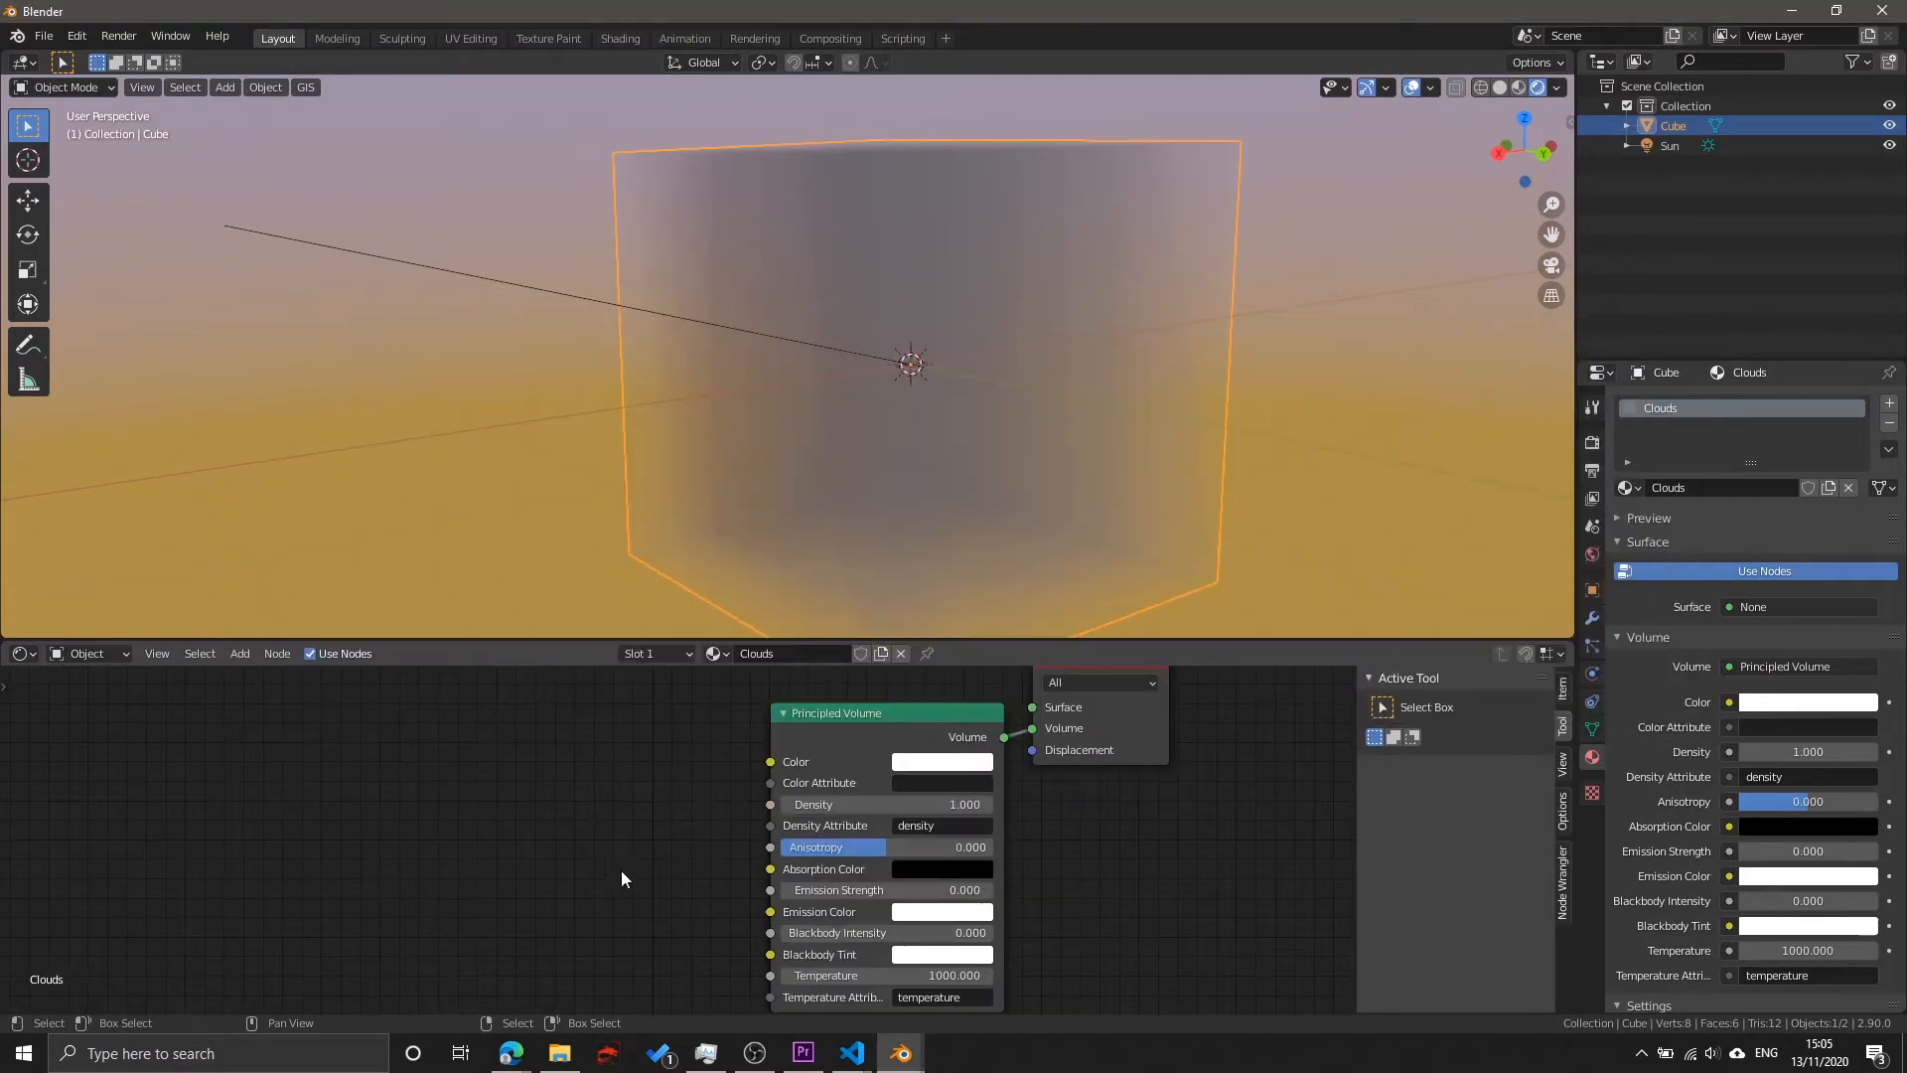
middle_drag(622, 871, 745, 823)
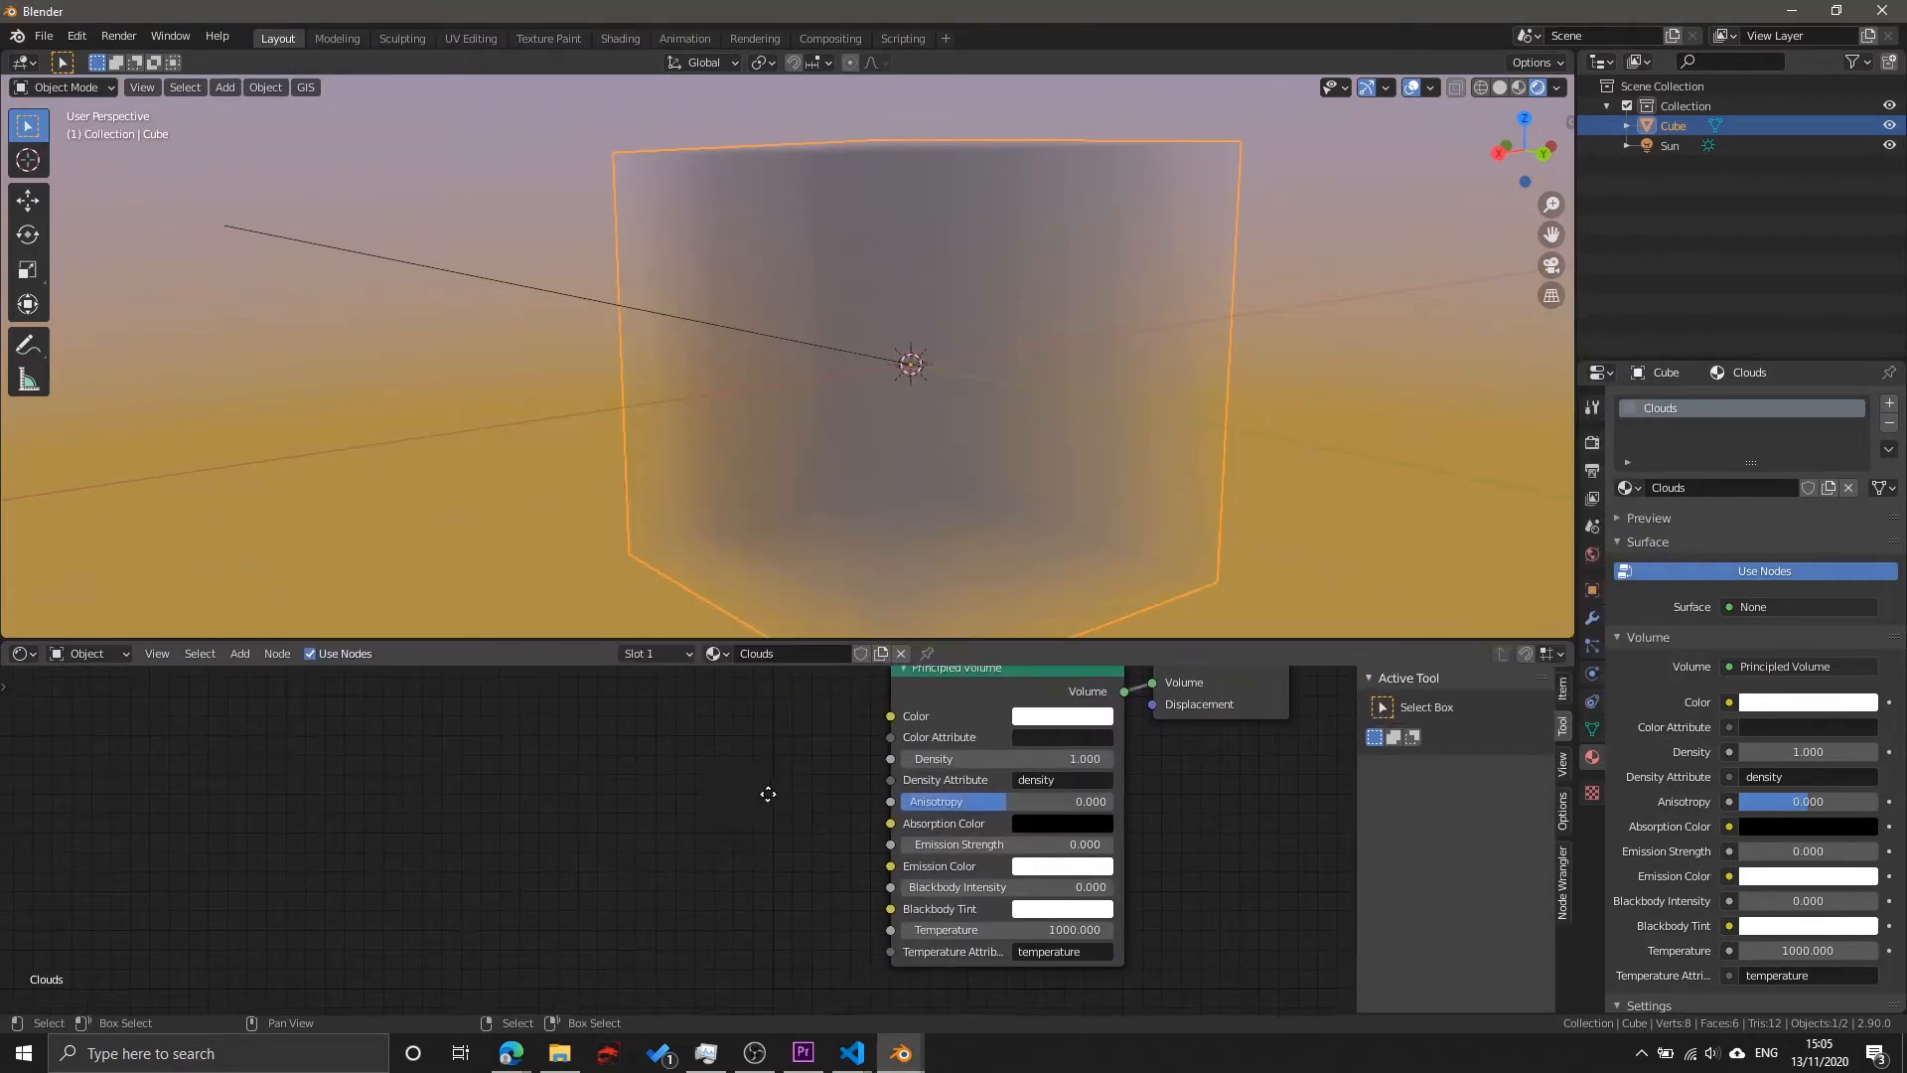
key(shift+a)
click(569, 812)
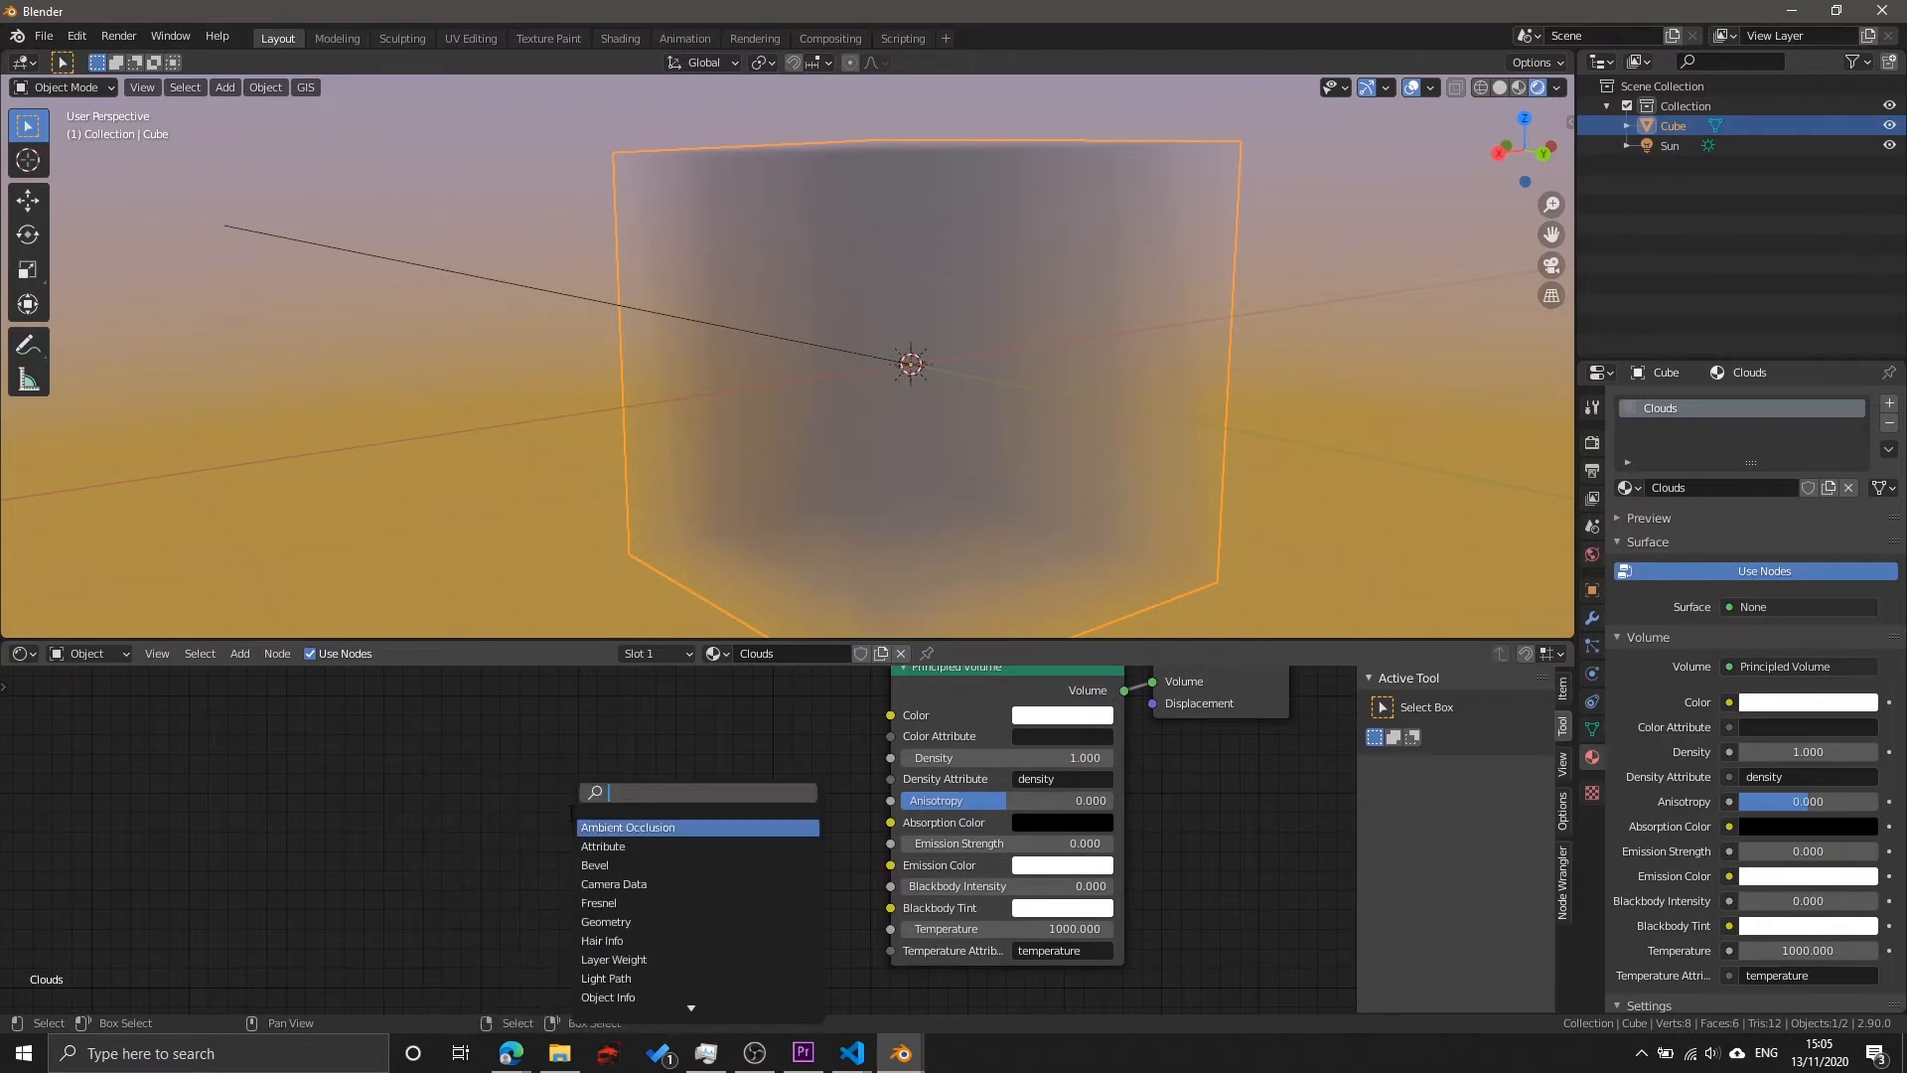
key(Escape)
Step: Add a Voronoi Texture node and connect its Distance output to the Principled Volume's Density input
key(shift+a)
click(560, 809)
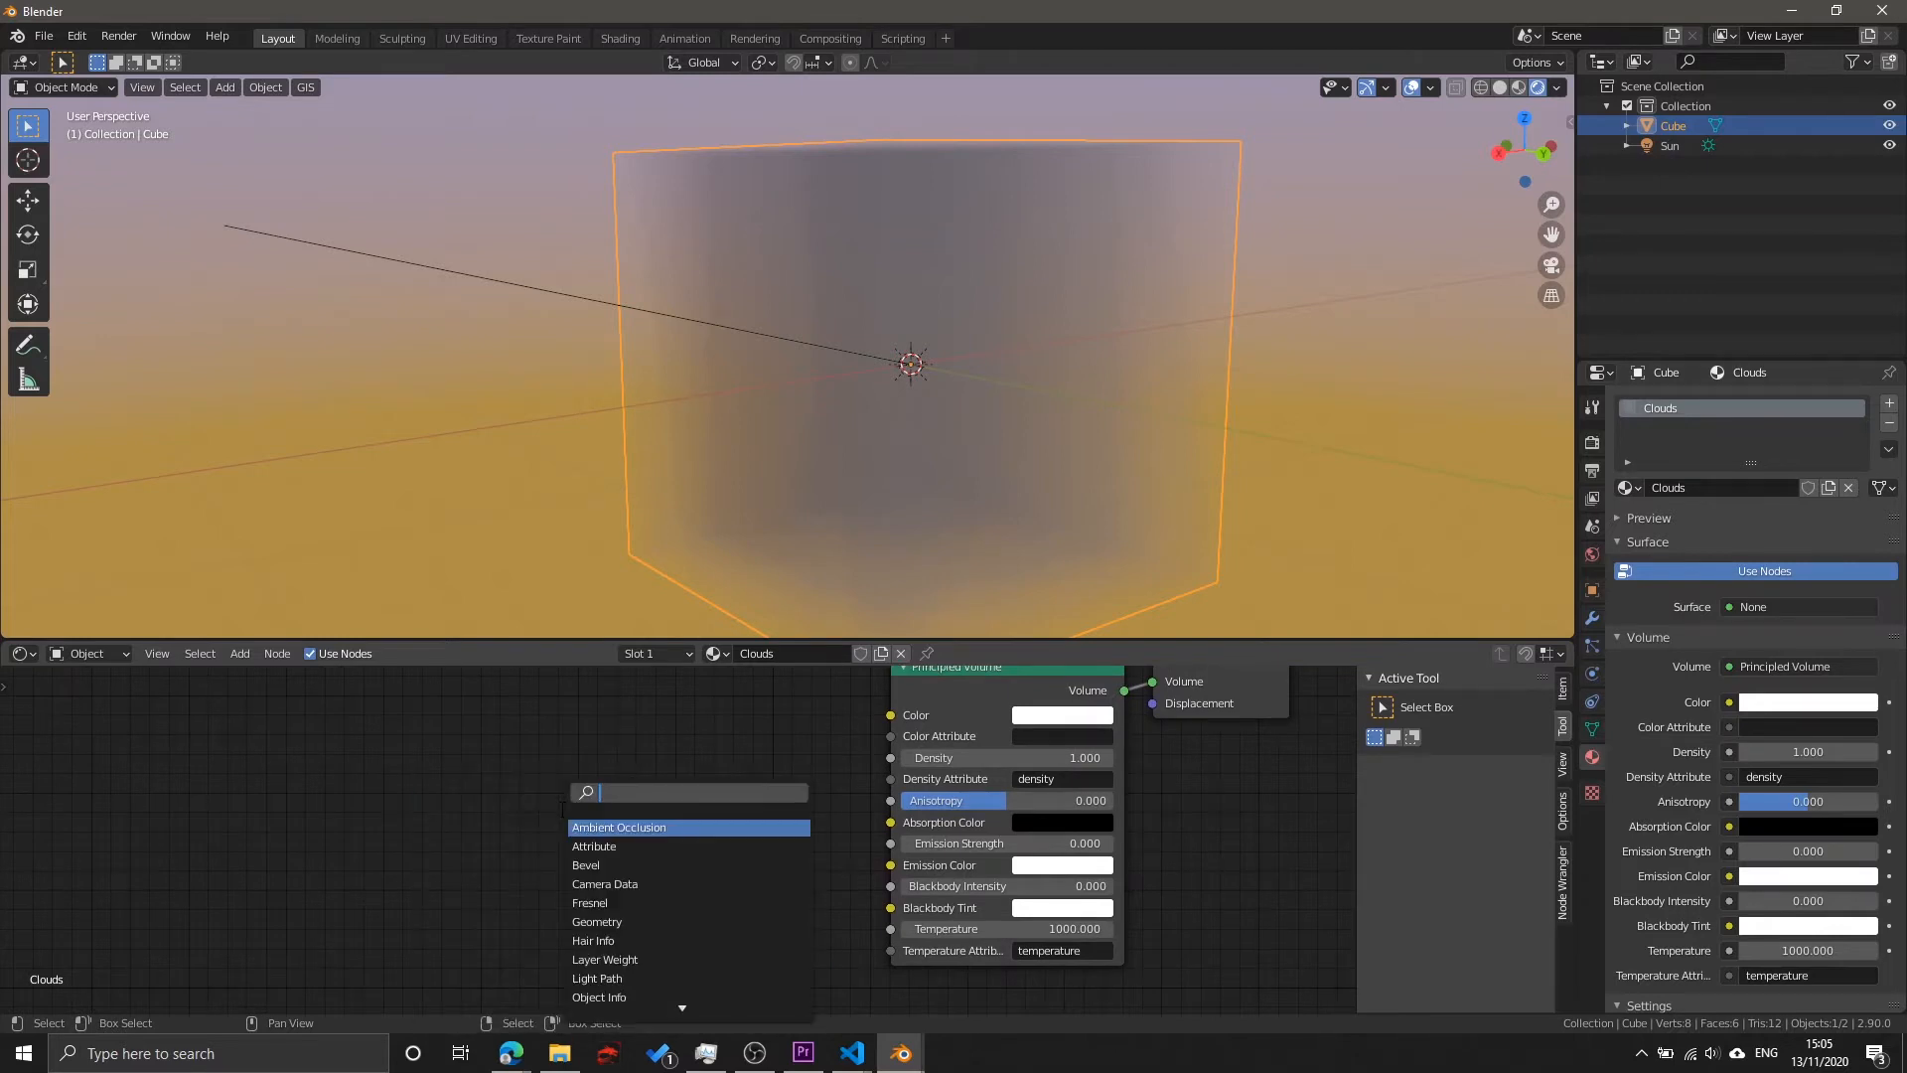
text(voronoi)
key(Return)
click(589, 740)
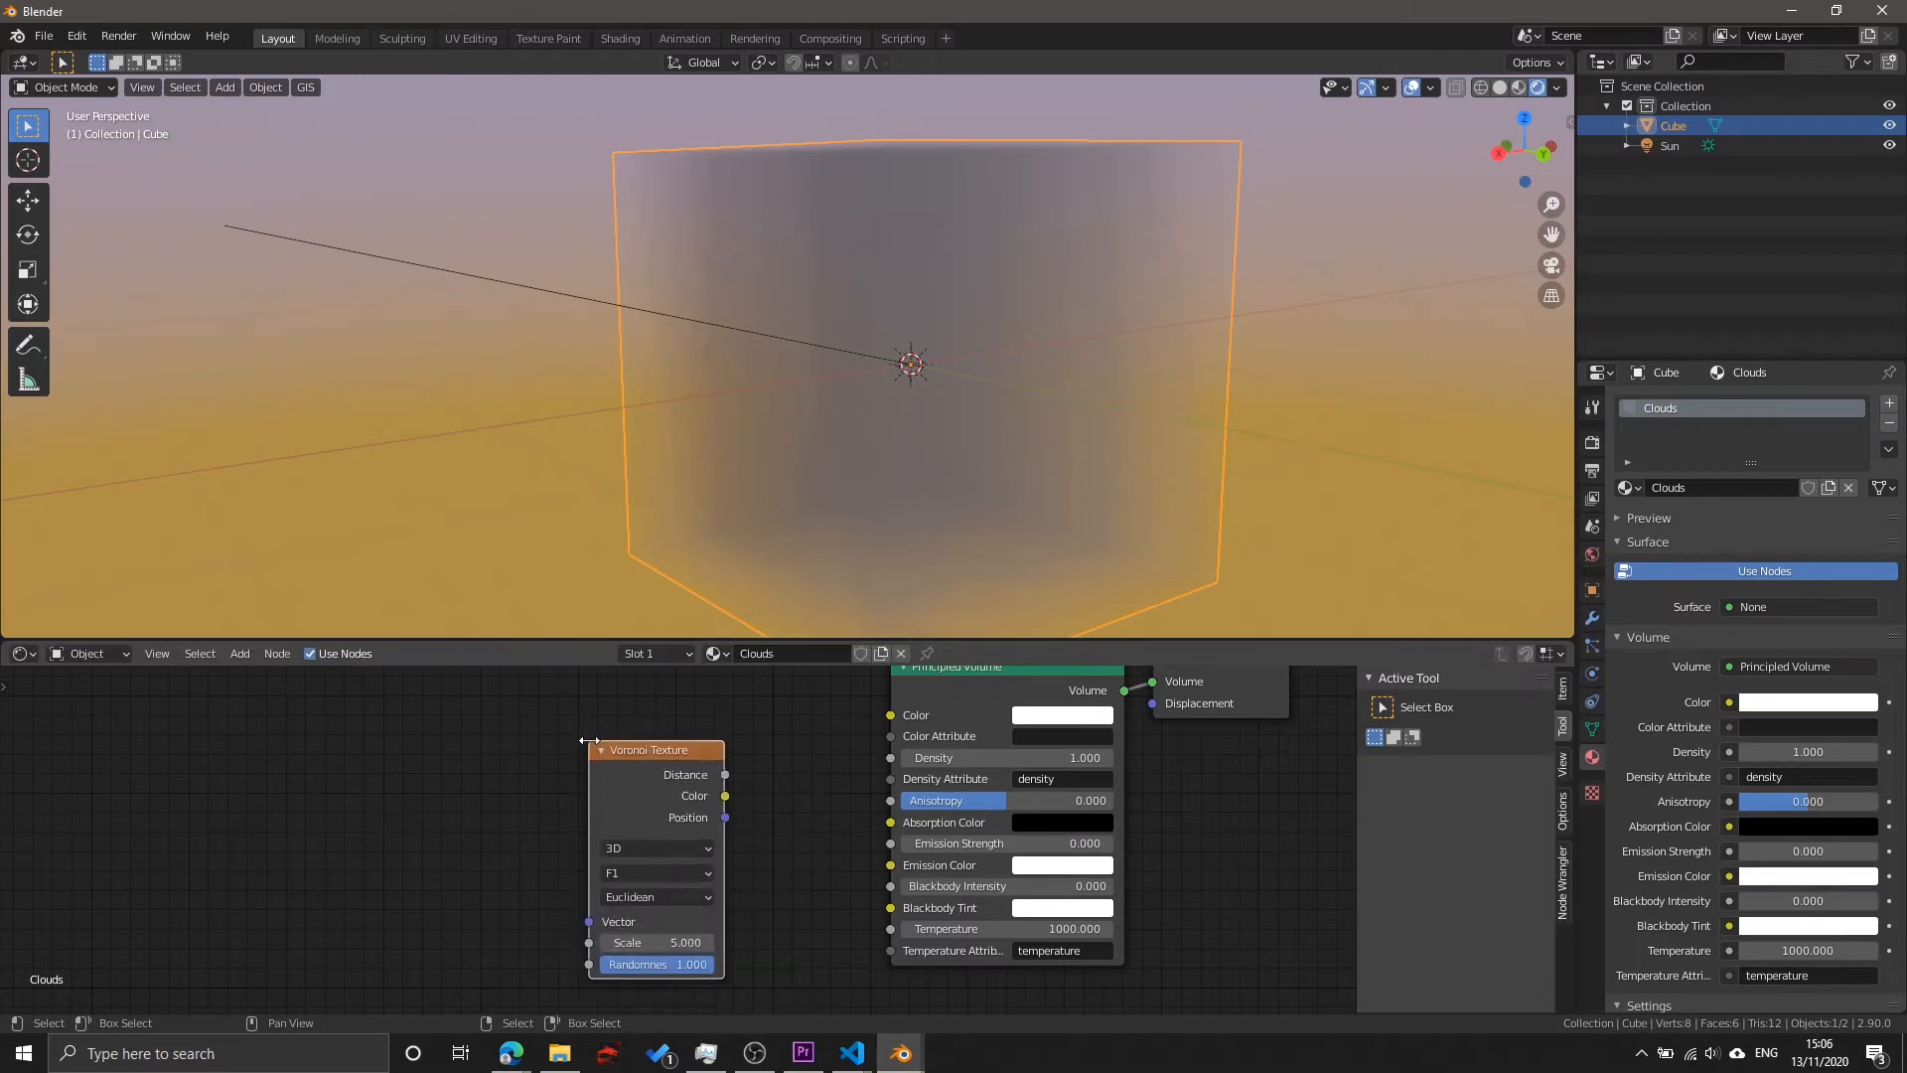
middle_drag(697, 749, 658, 797)
drag(657, 796, 852, 805)
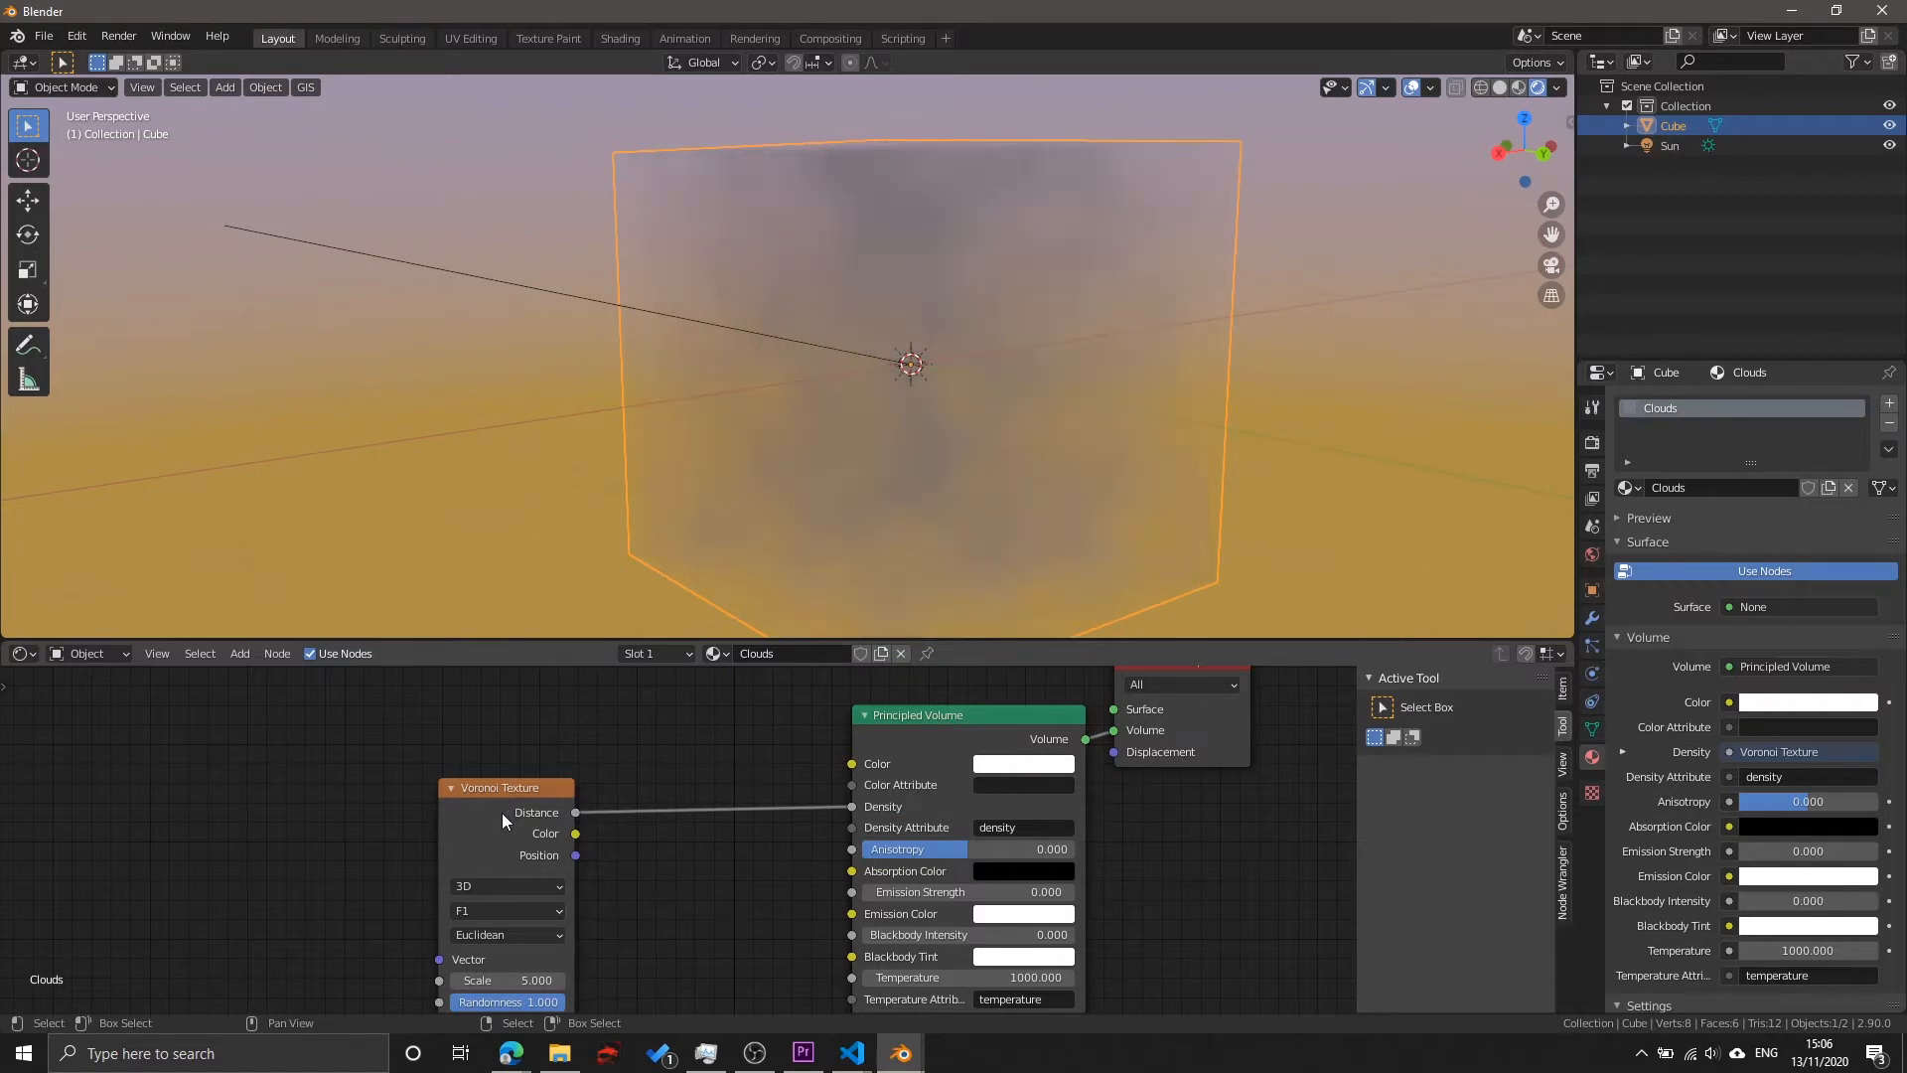
Step: Rearrange the Voronoi Texture and Principled Volume nodes, leaving space before the Material Output node
drag(525, 793, 586, 794)
scroll(700, 822, up, 2)
middle_drag(739, 807, 439, 894)
scroll(439, 894, down, 1)
drag(696, 801, 643, 892)
middle_drag(522, 844, 661, 795)
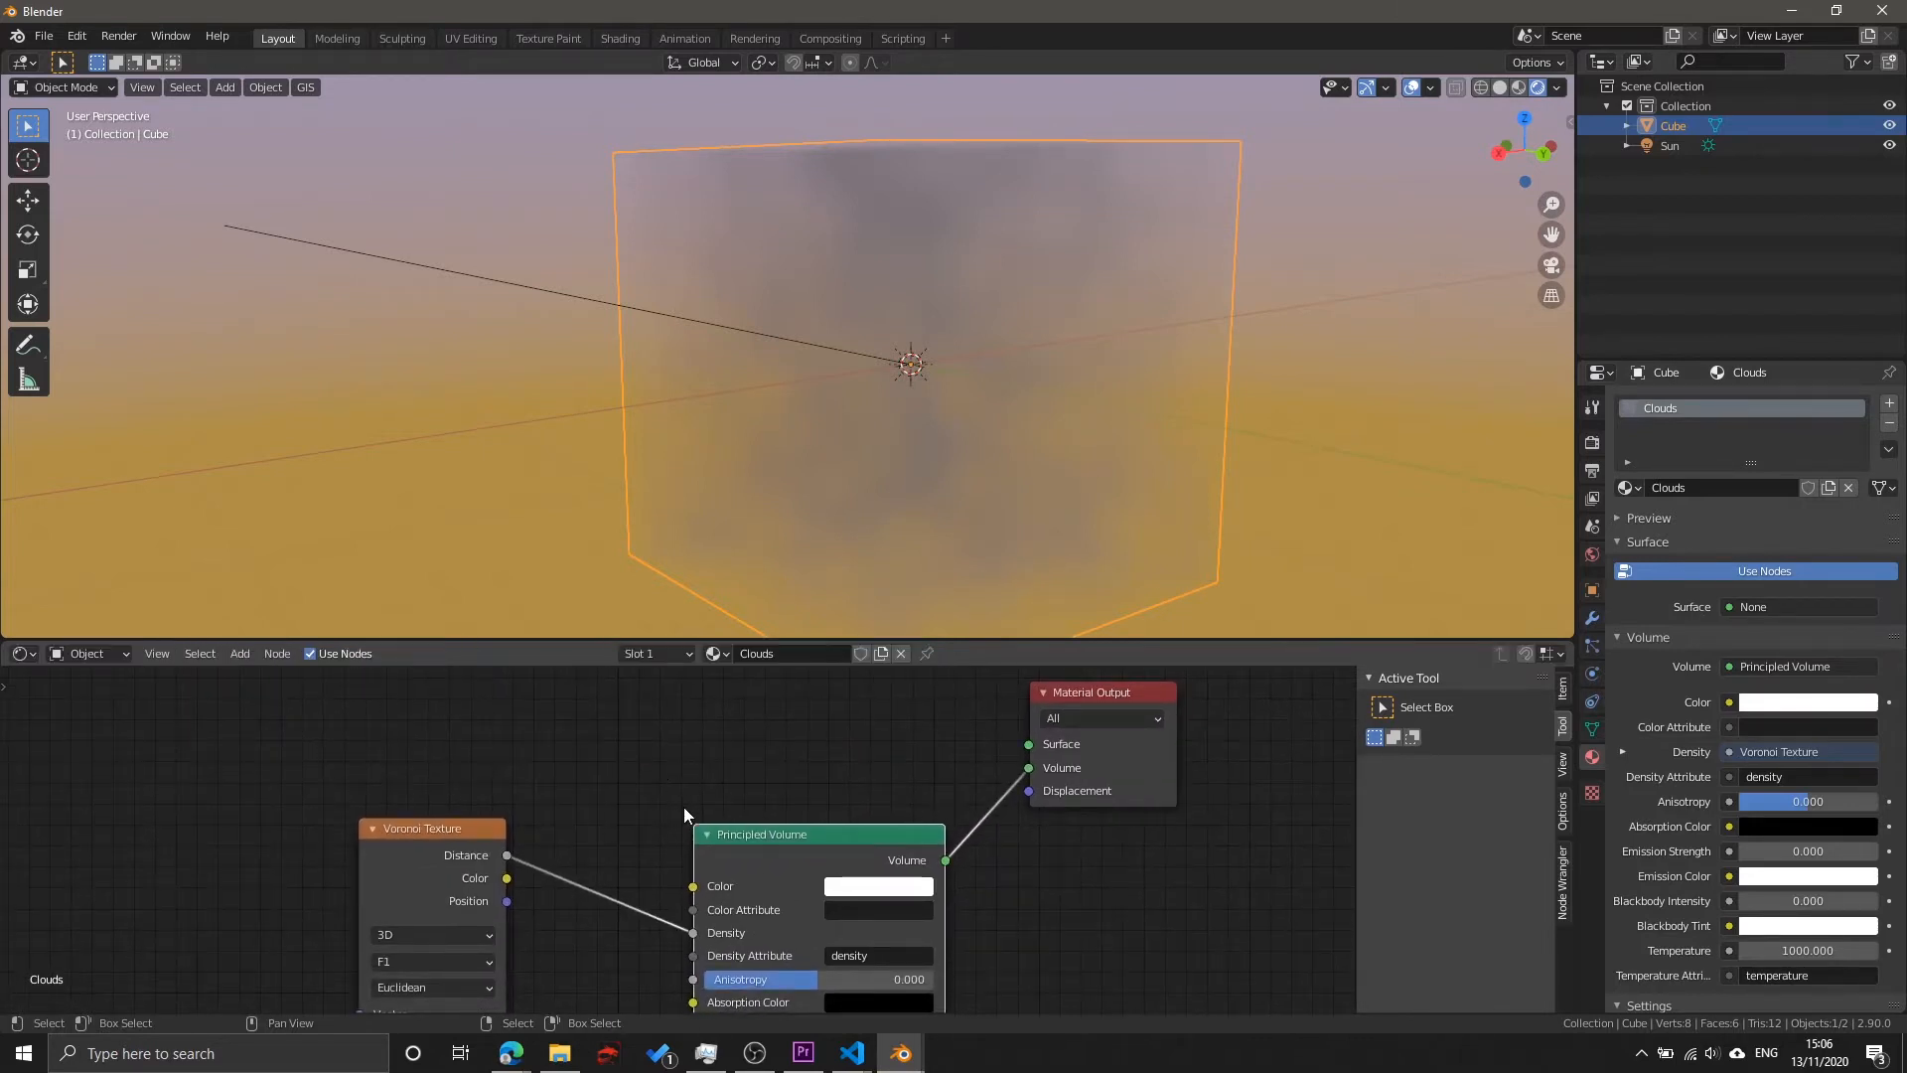
scroll(673, 824, up, 2)
middle_drag(1182, 817, 1097, 857)
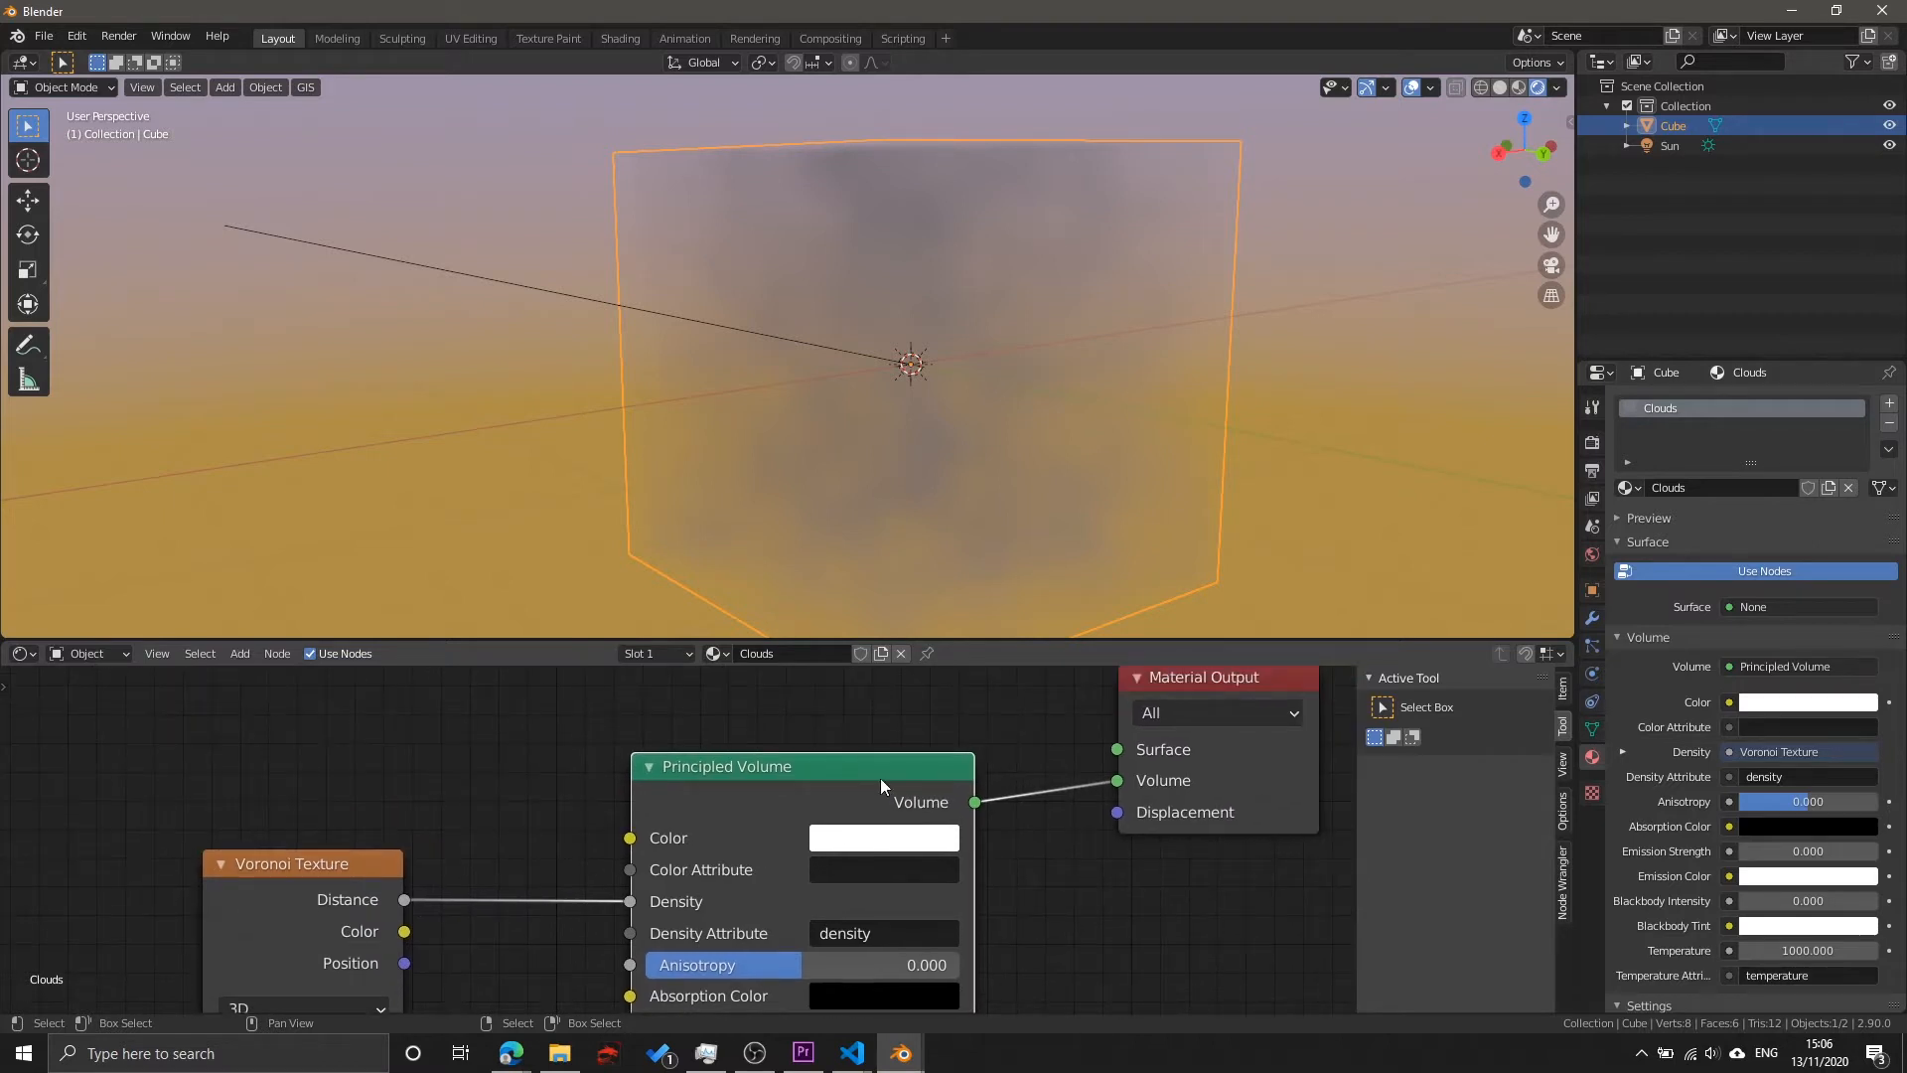
Step: Move the Material Output closer to the Principled Volume and the Voronoi Texture node farther away from it
middle_drag(343, 874, 427, 843)
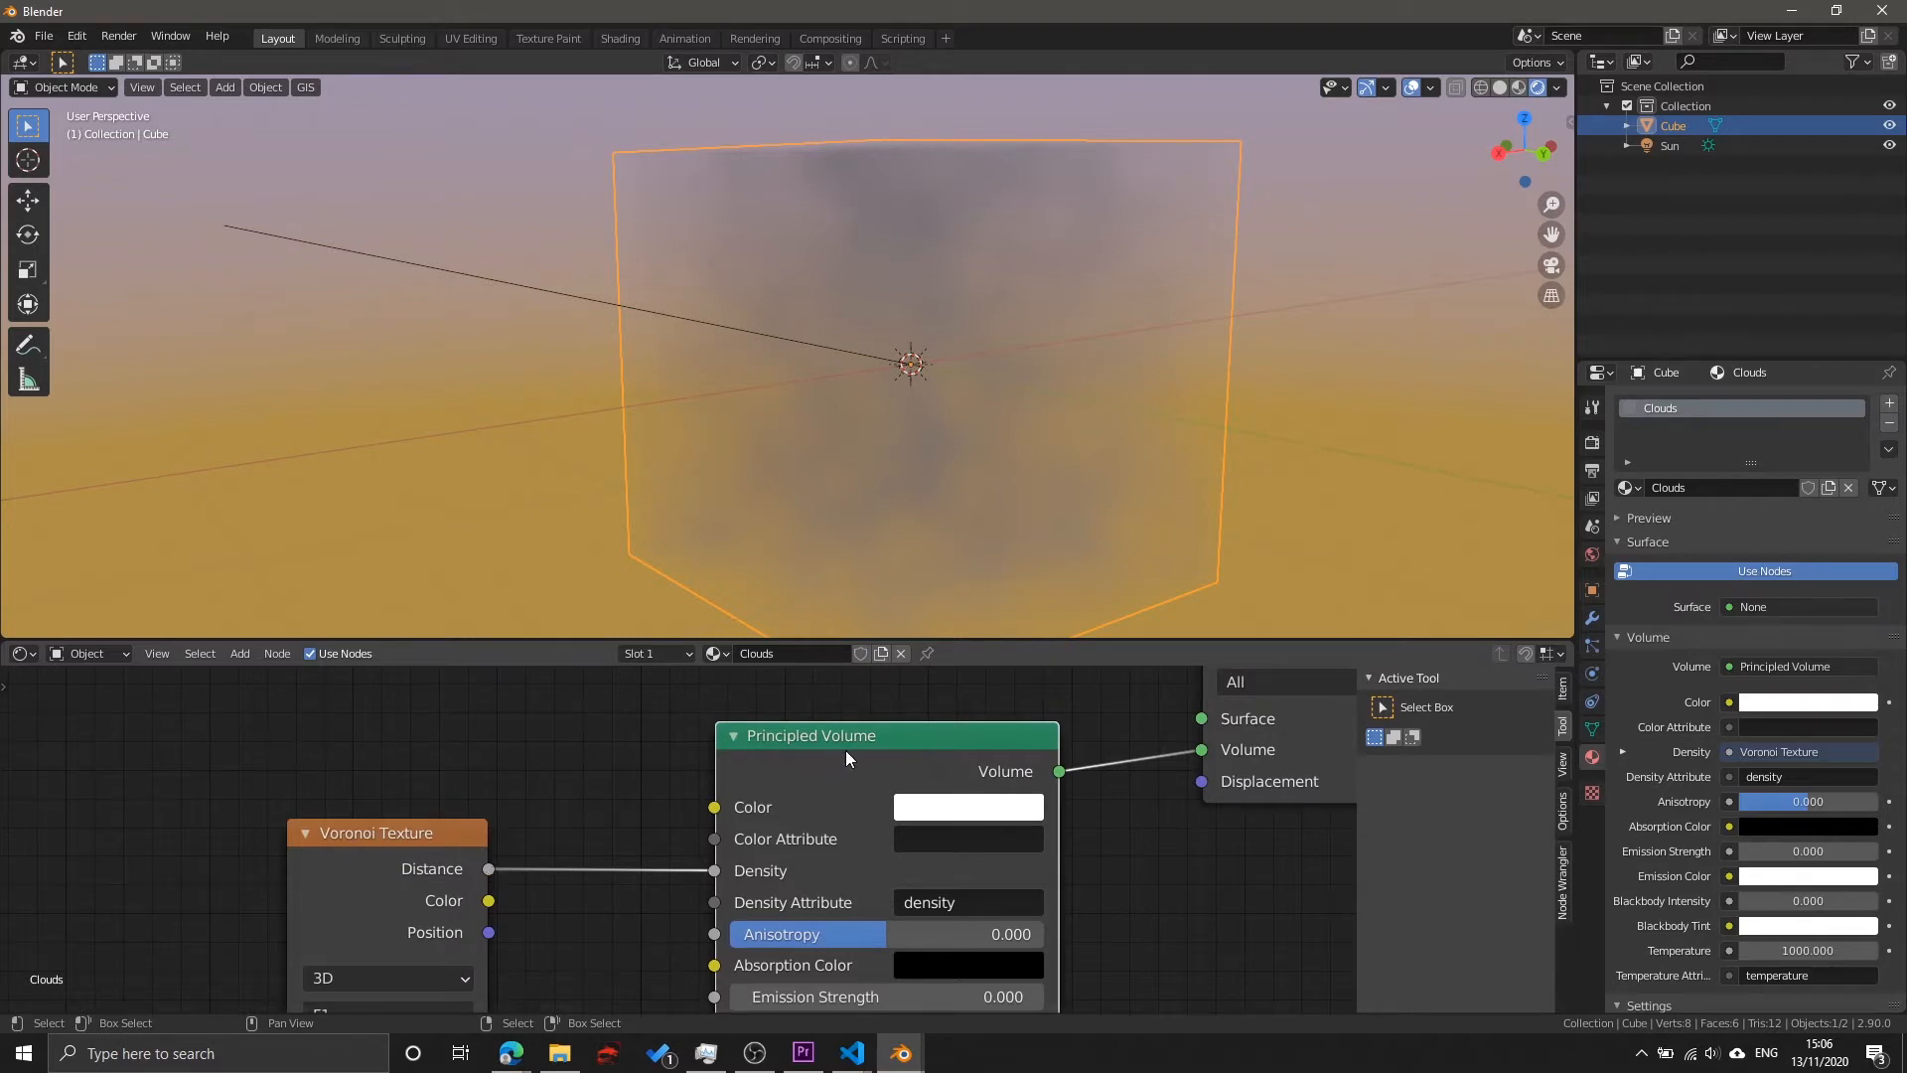
ctrl+scroll(944, 784, right, 5)
shift+scroll(944, 784, up, 2)
drag(1095, 810, 1014, 841)
ctrl+scroll(669, 796, left, 8)
shift+scroll(670, 797, down, 2)
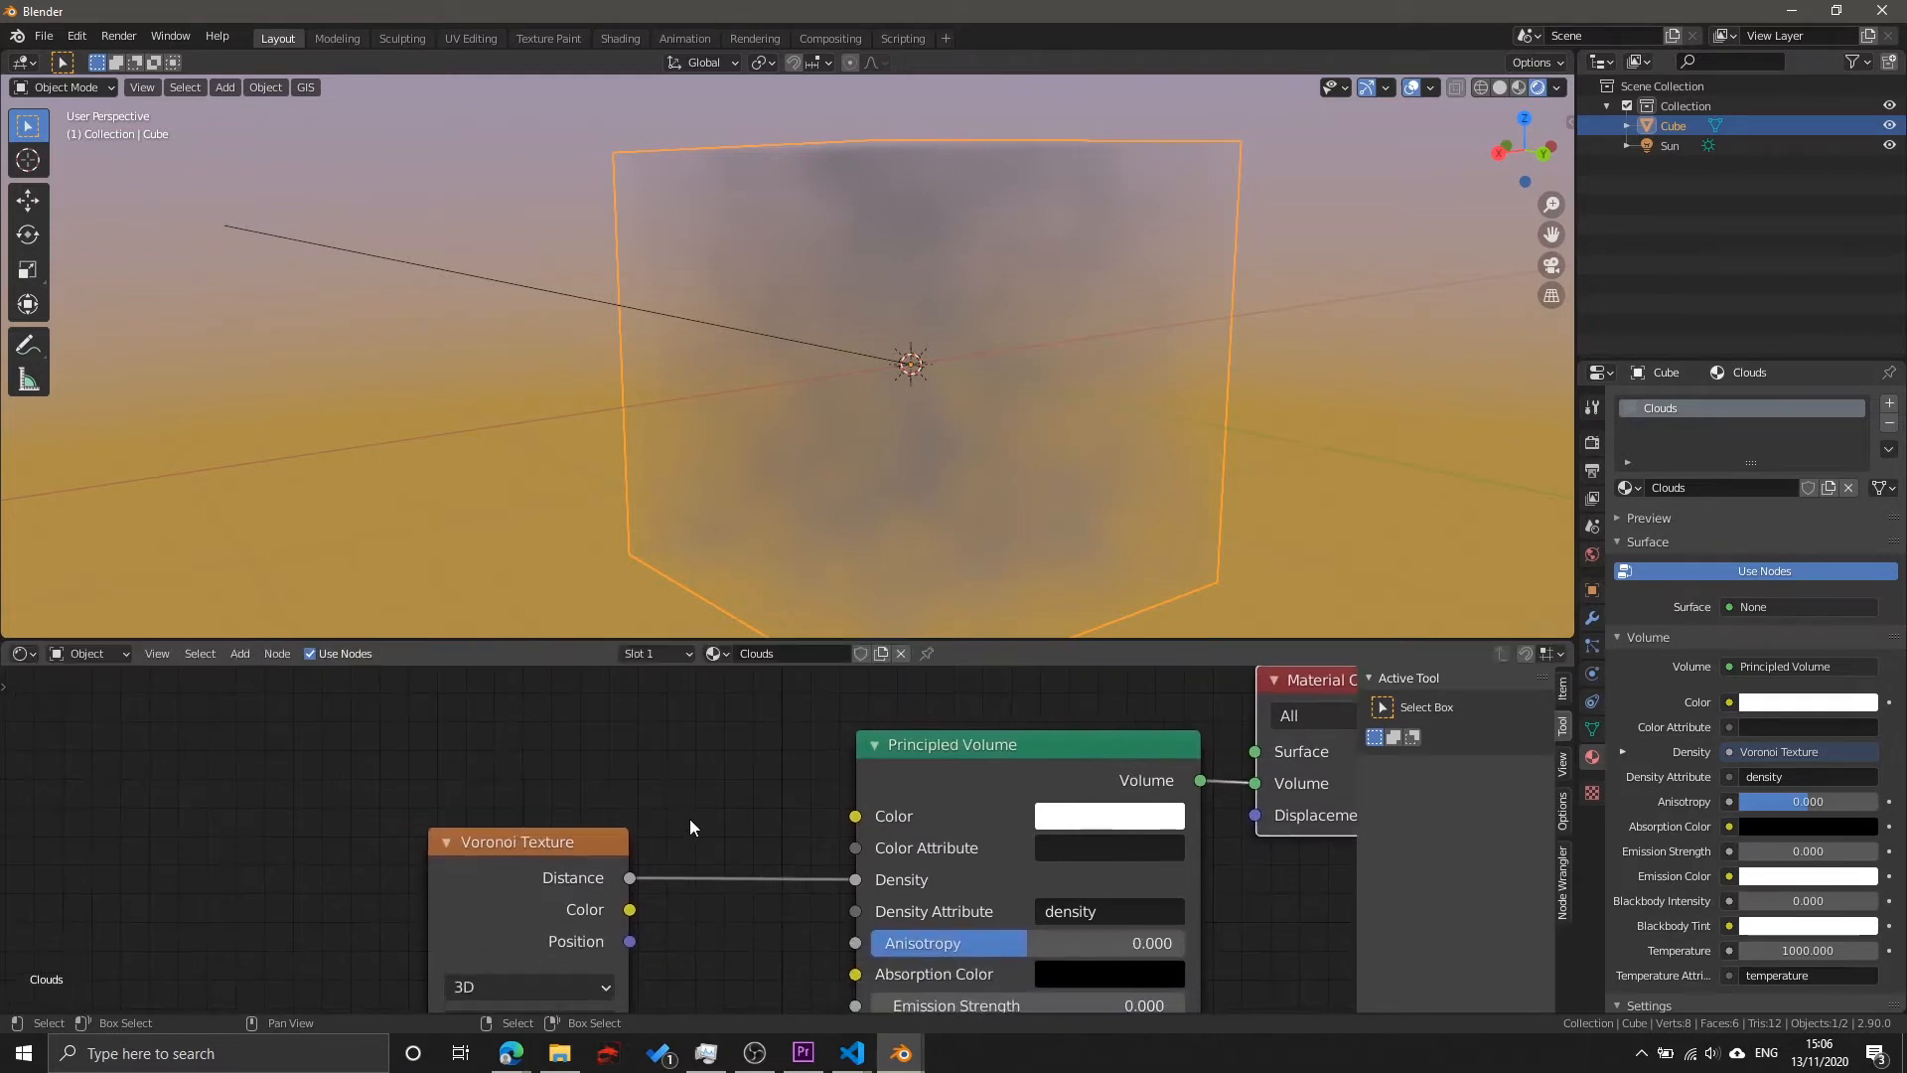
ctrl+scroll(699, 845, left, 1)
shift+scroll(700, 846, down, 1)
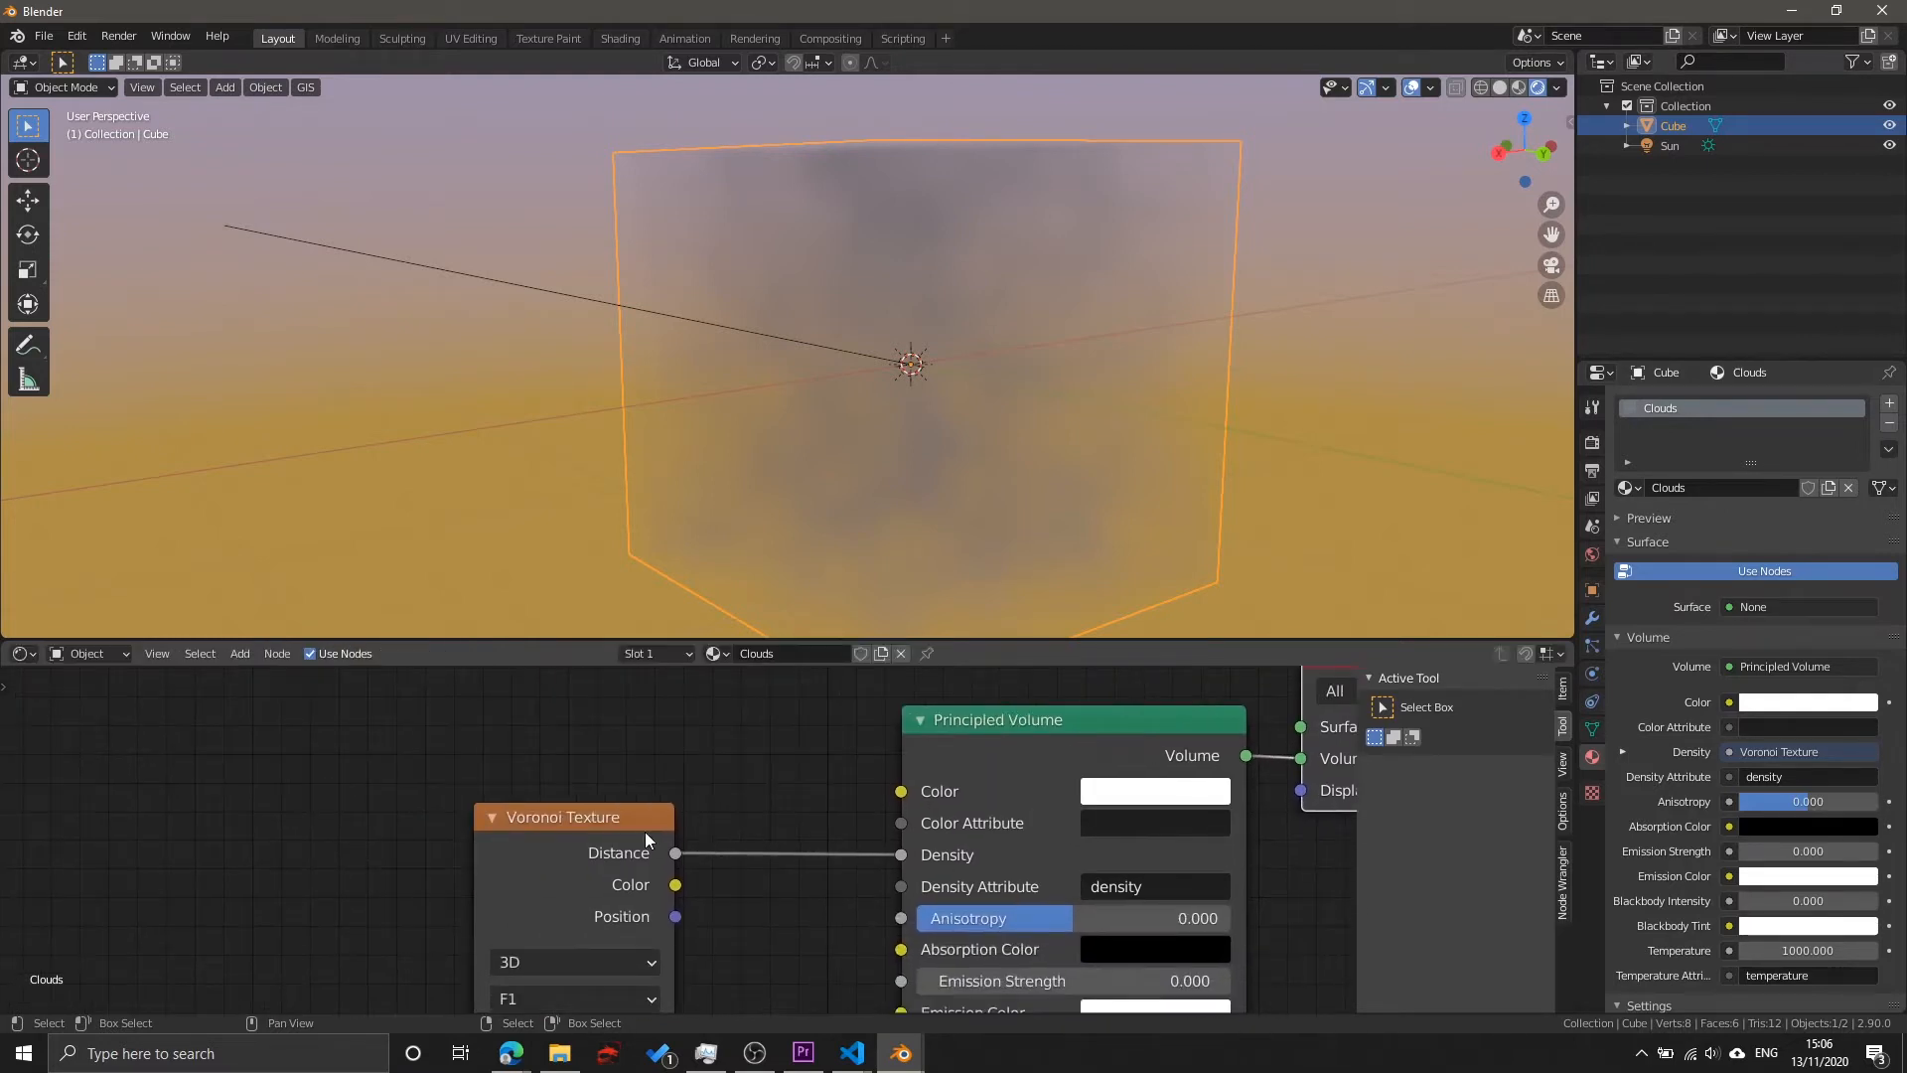
drag(646, 837, 508, 844)
ctrl+scroll(1013, 755, right, 5)
shift+scroll(1013, 755, up, 1)
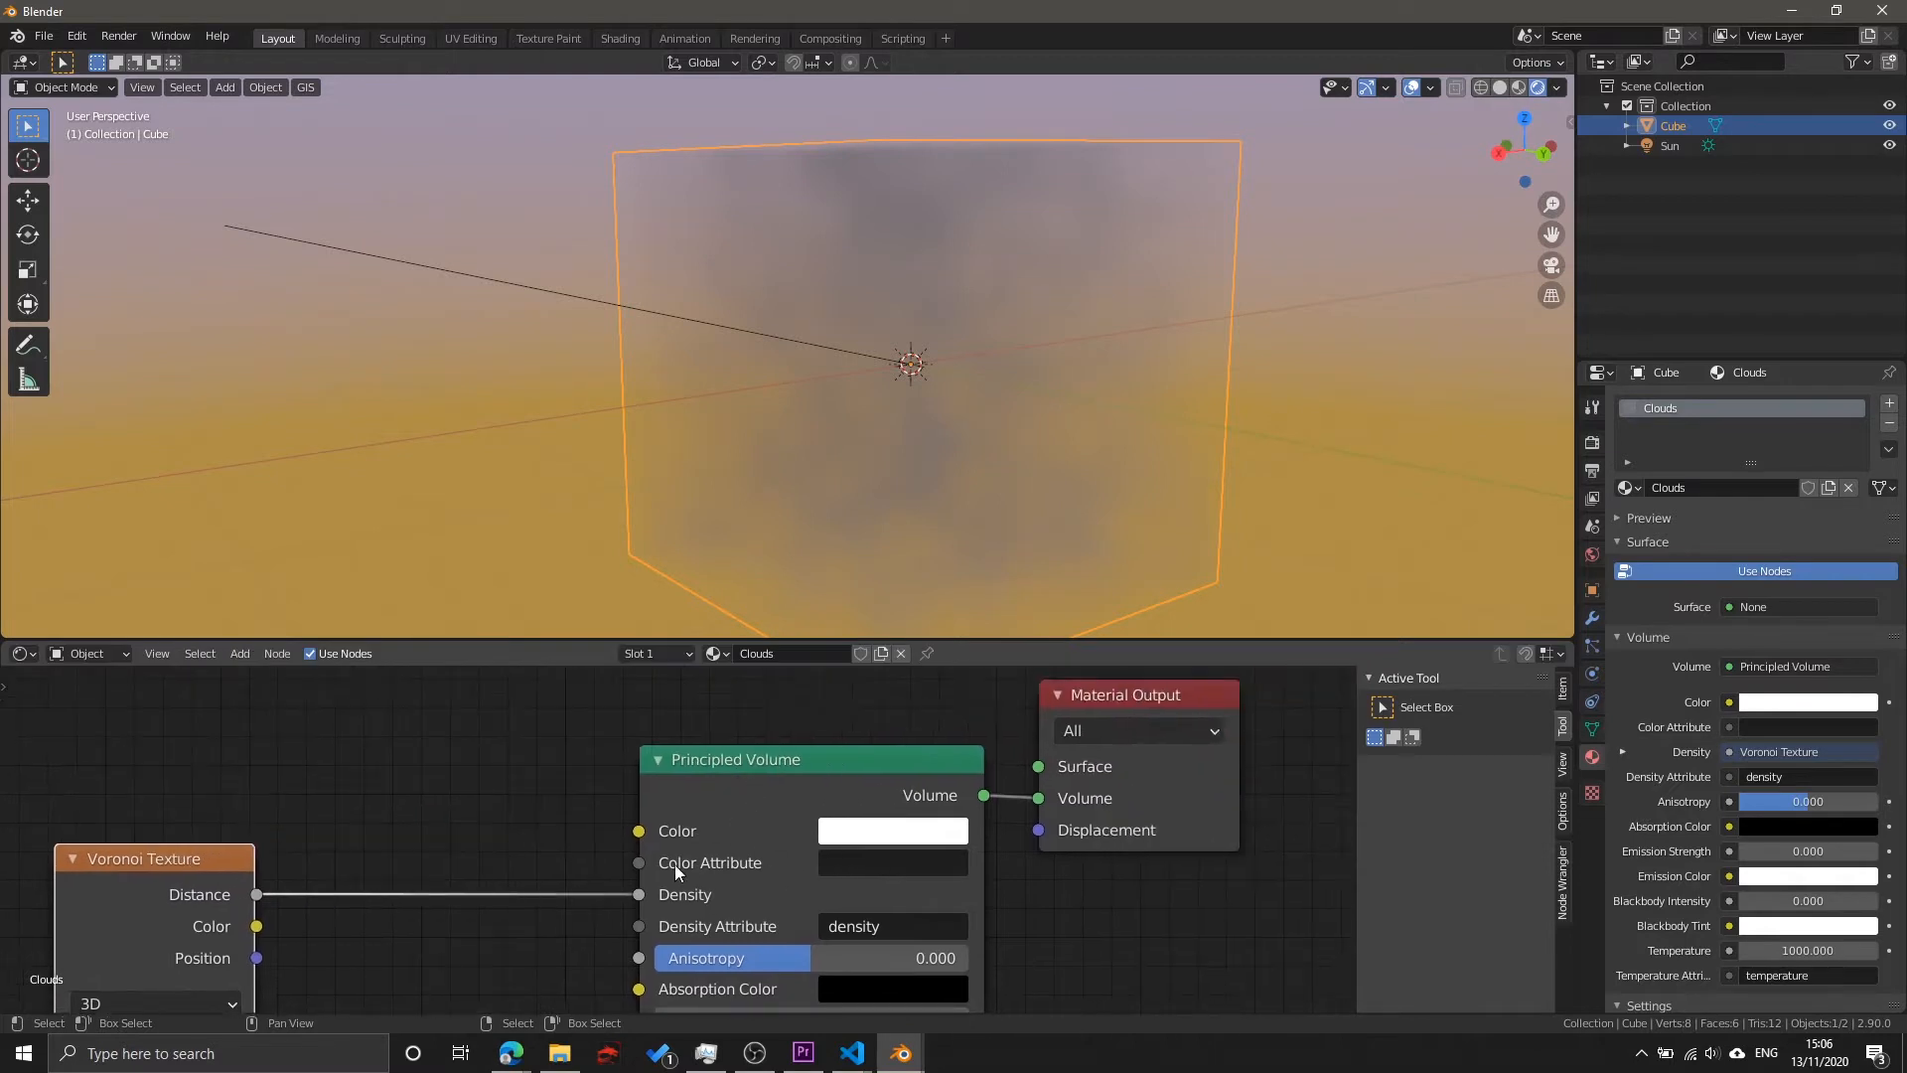
Step: Examine the cube's Voronoi-textured volume from another angle and at close range
middle_drag(767, 294, 933, 348)
scroll(933, 347, up, 5)
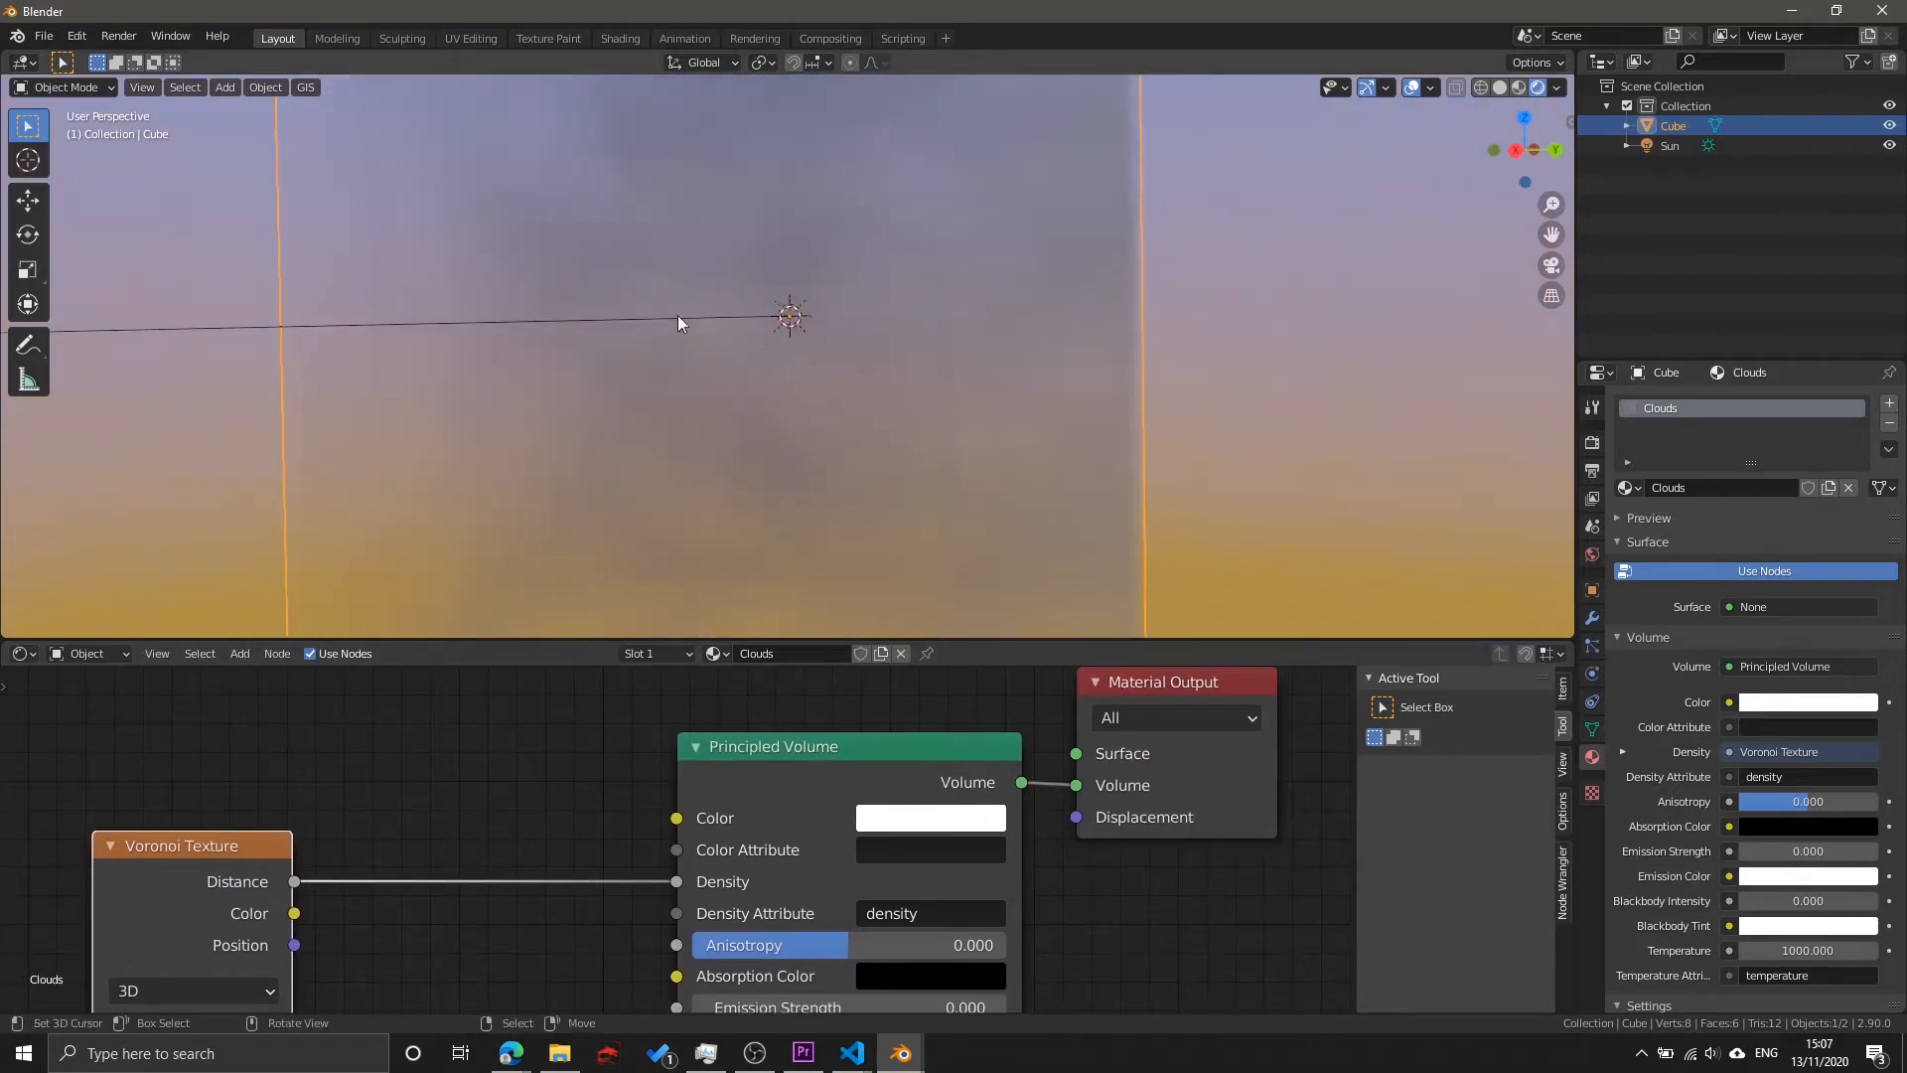
scroll(857, 332, down, 6)
scroll(821, 358, up, 2)
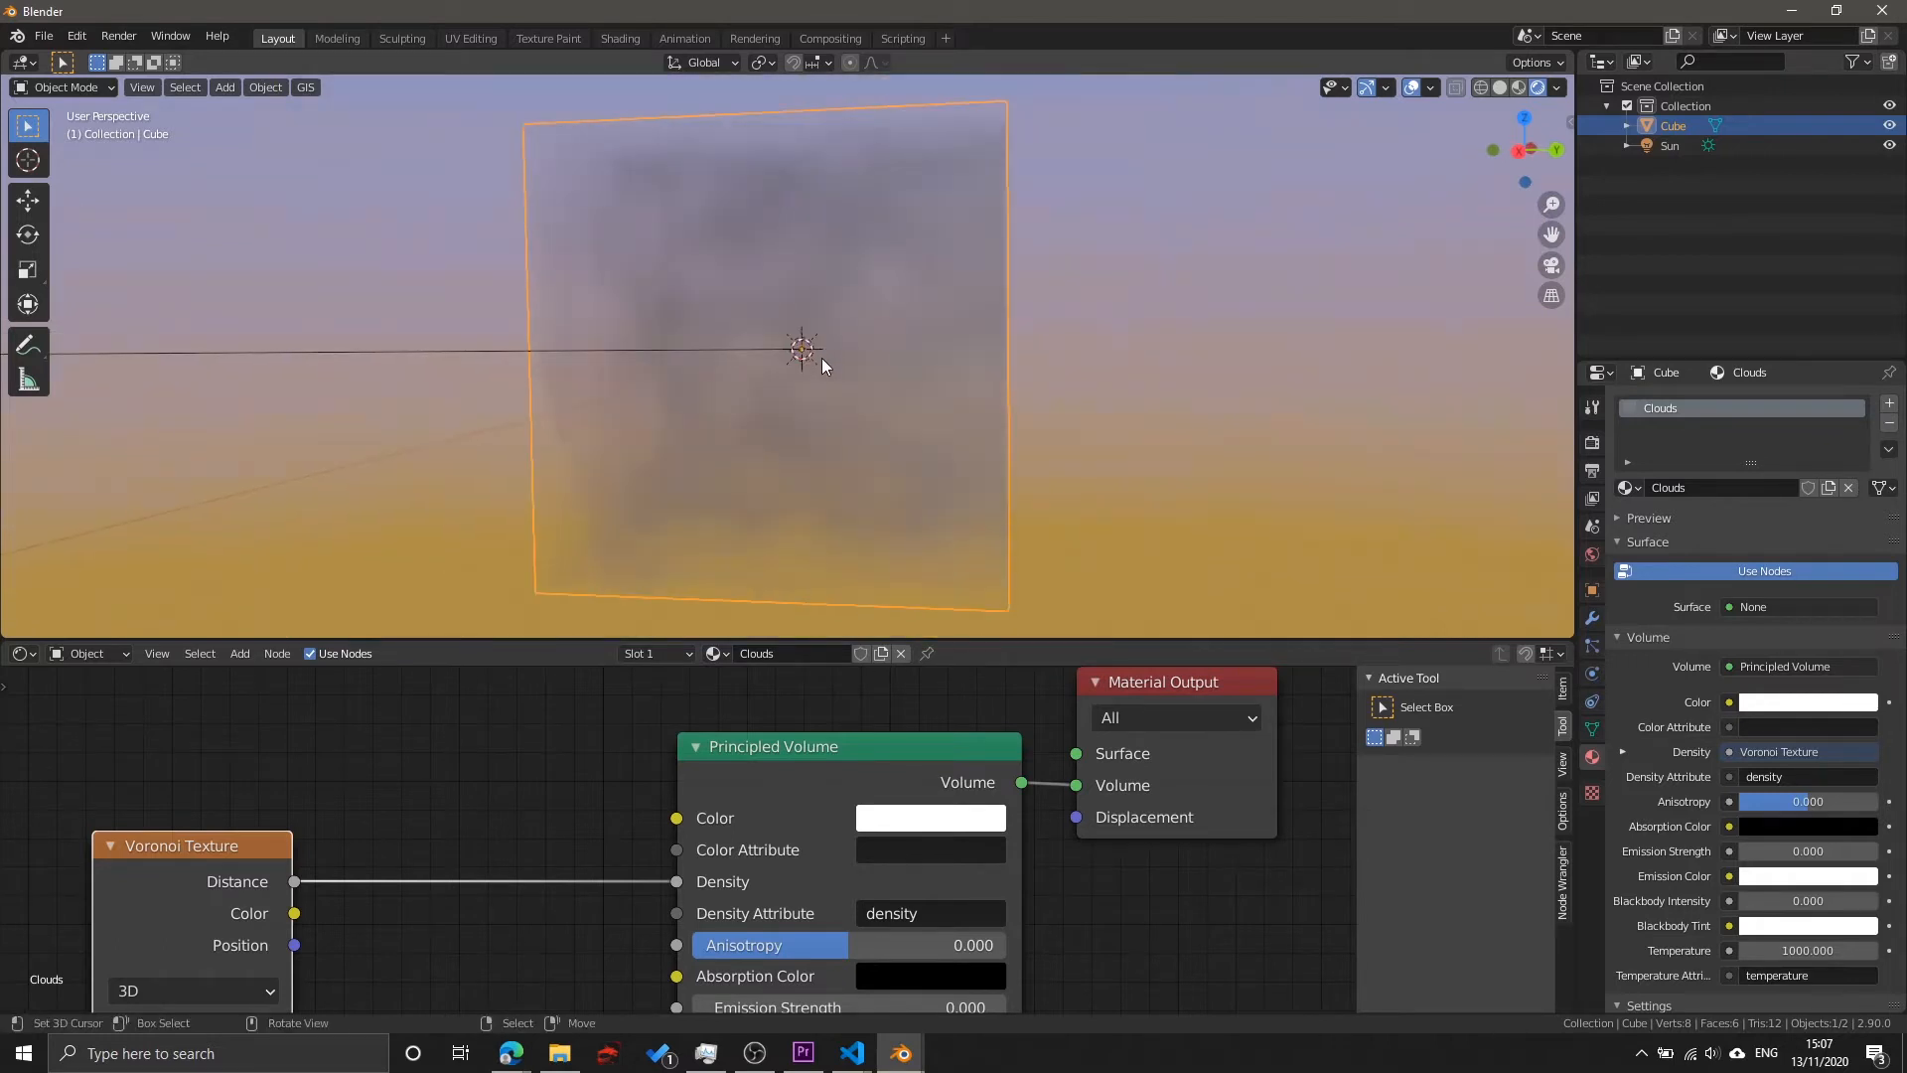
scroll(820, 358, up, 2)
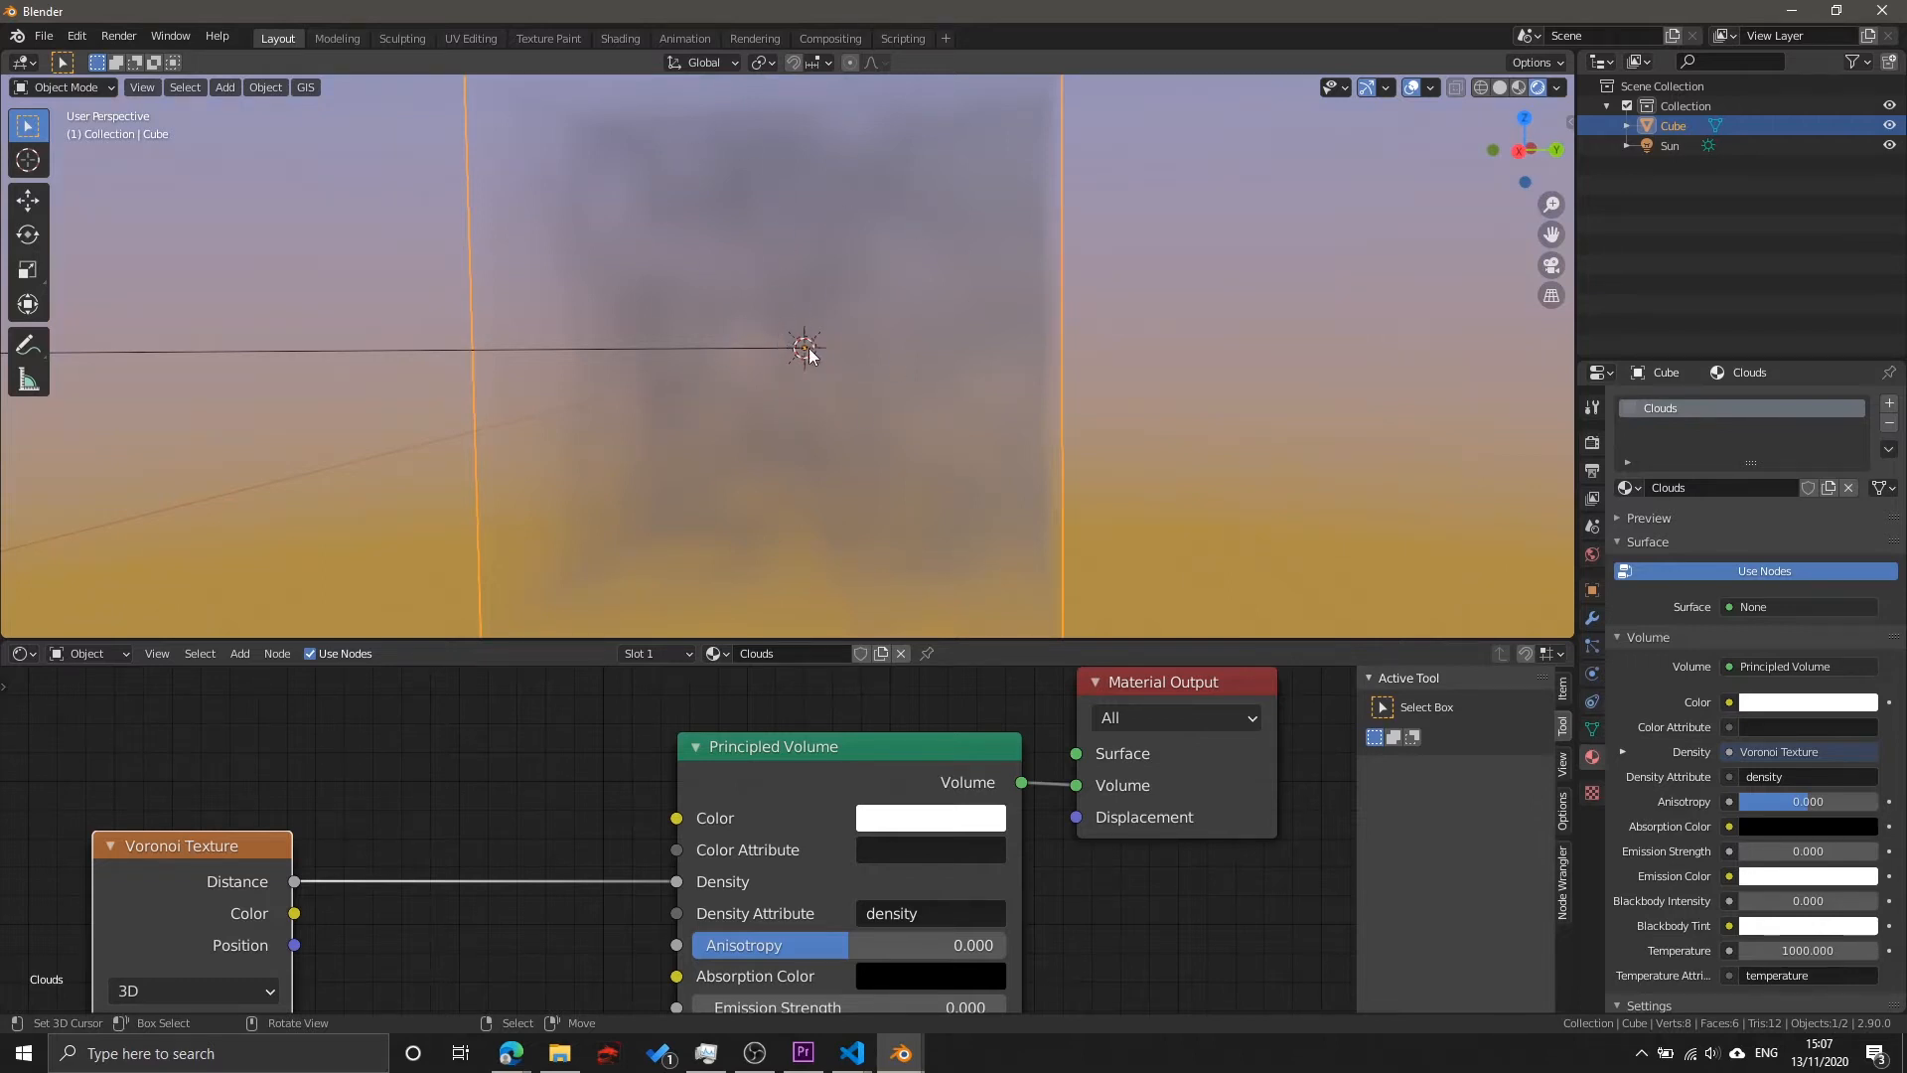
Step: Add a ColorRamp node on the link between the Voronoi Texture's Distance and the Principled Volume's Density, and move the Voronoi Texture node farther away
middle_drag(477, 866, 715, 759)
drag(400, 762, 247, 772)
click(566, 825)
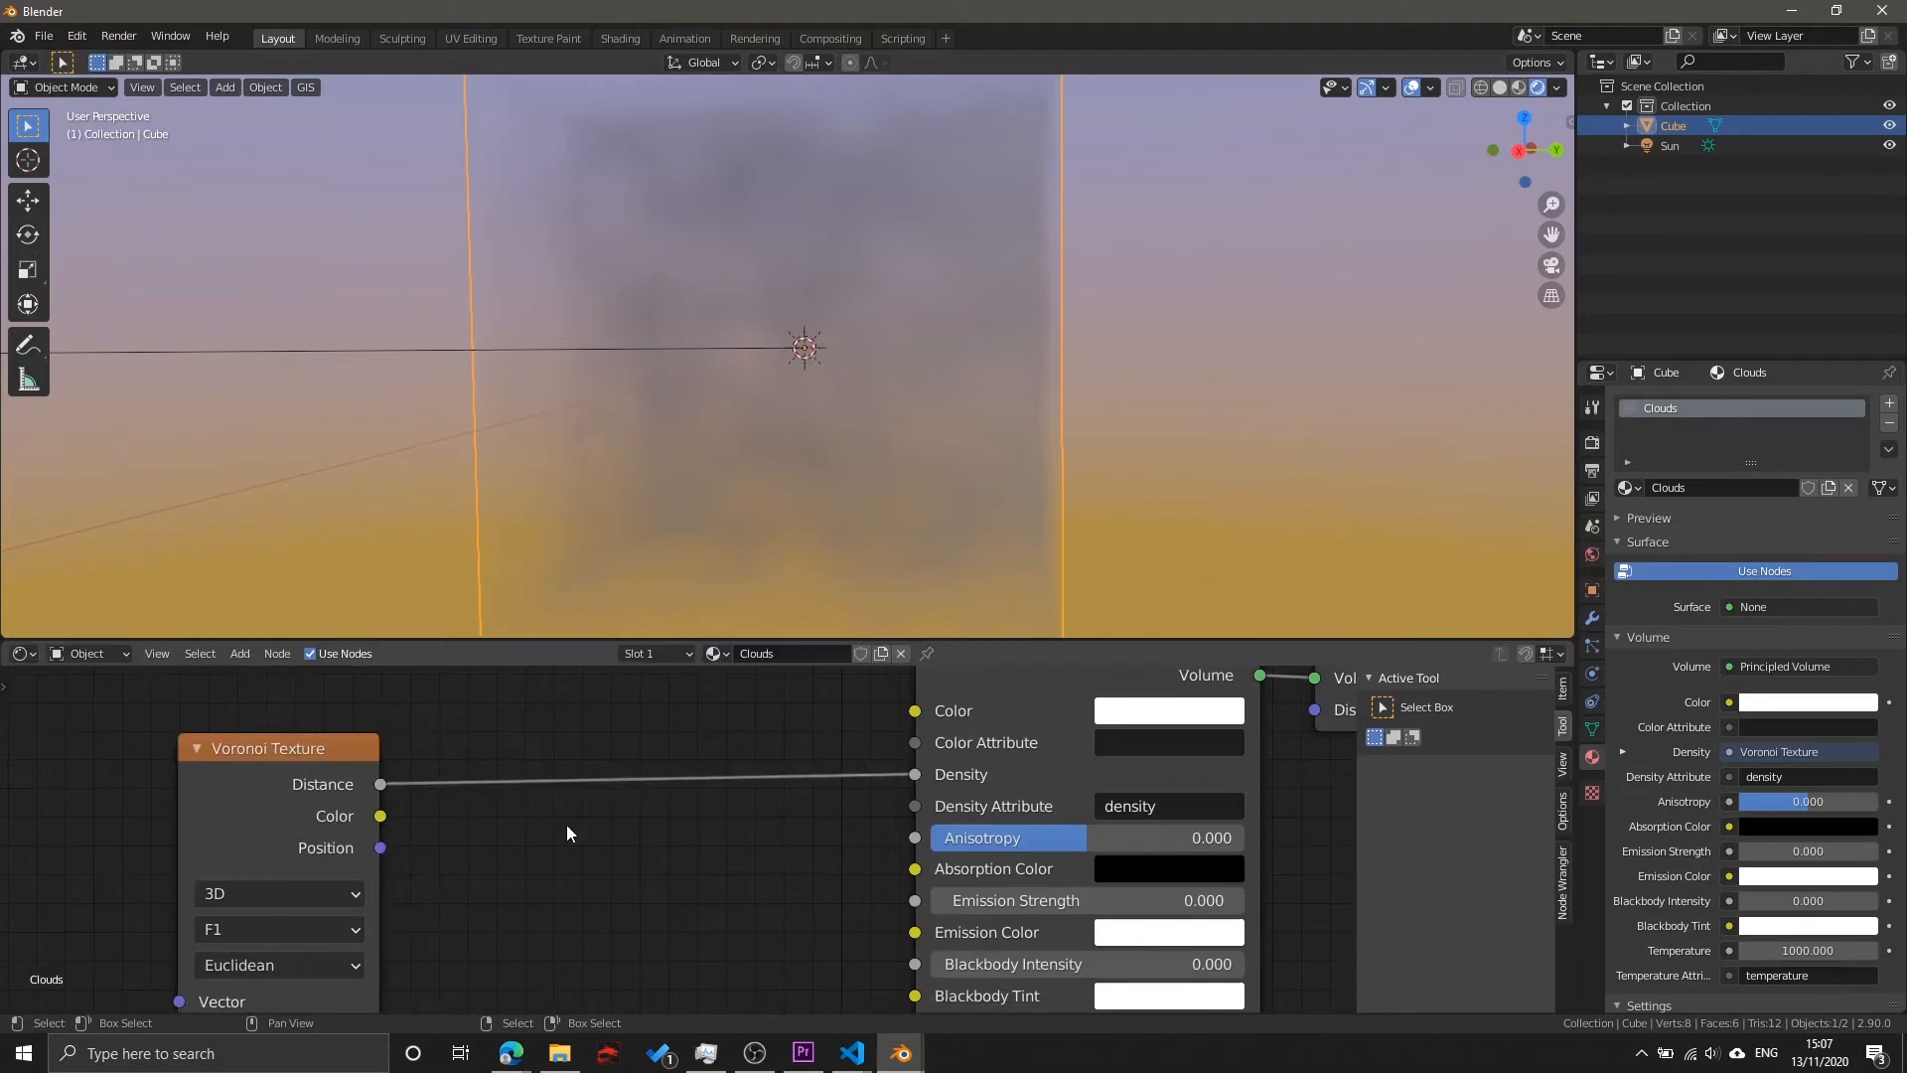
key(shift+a)
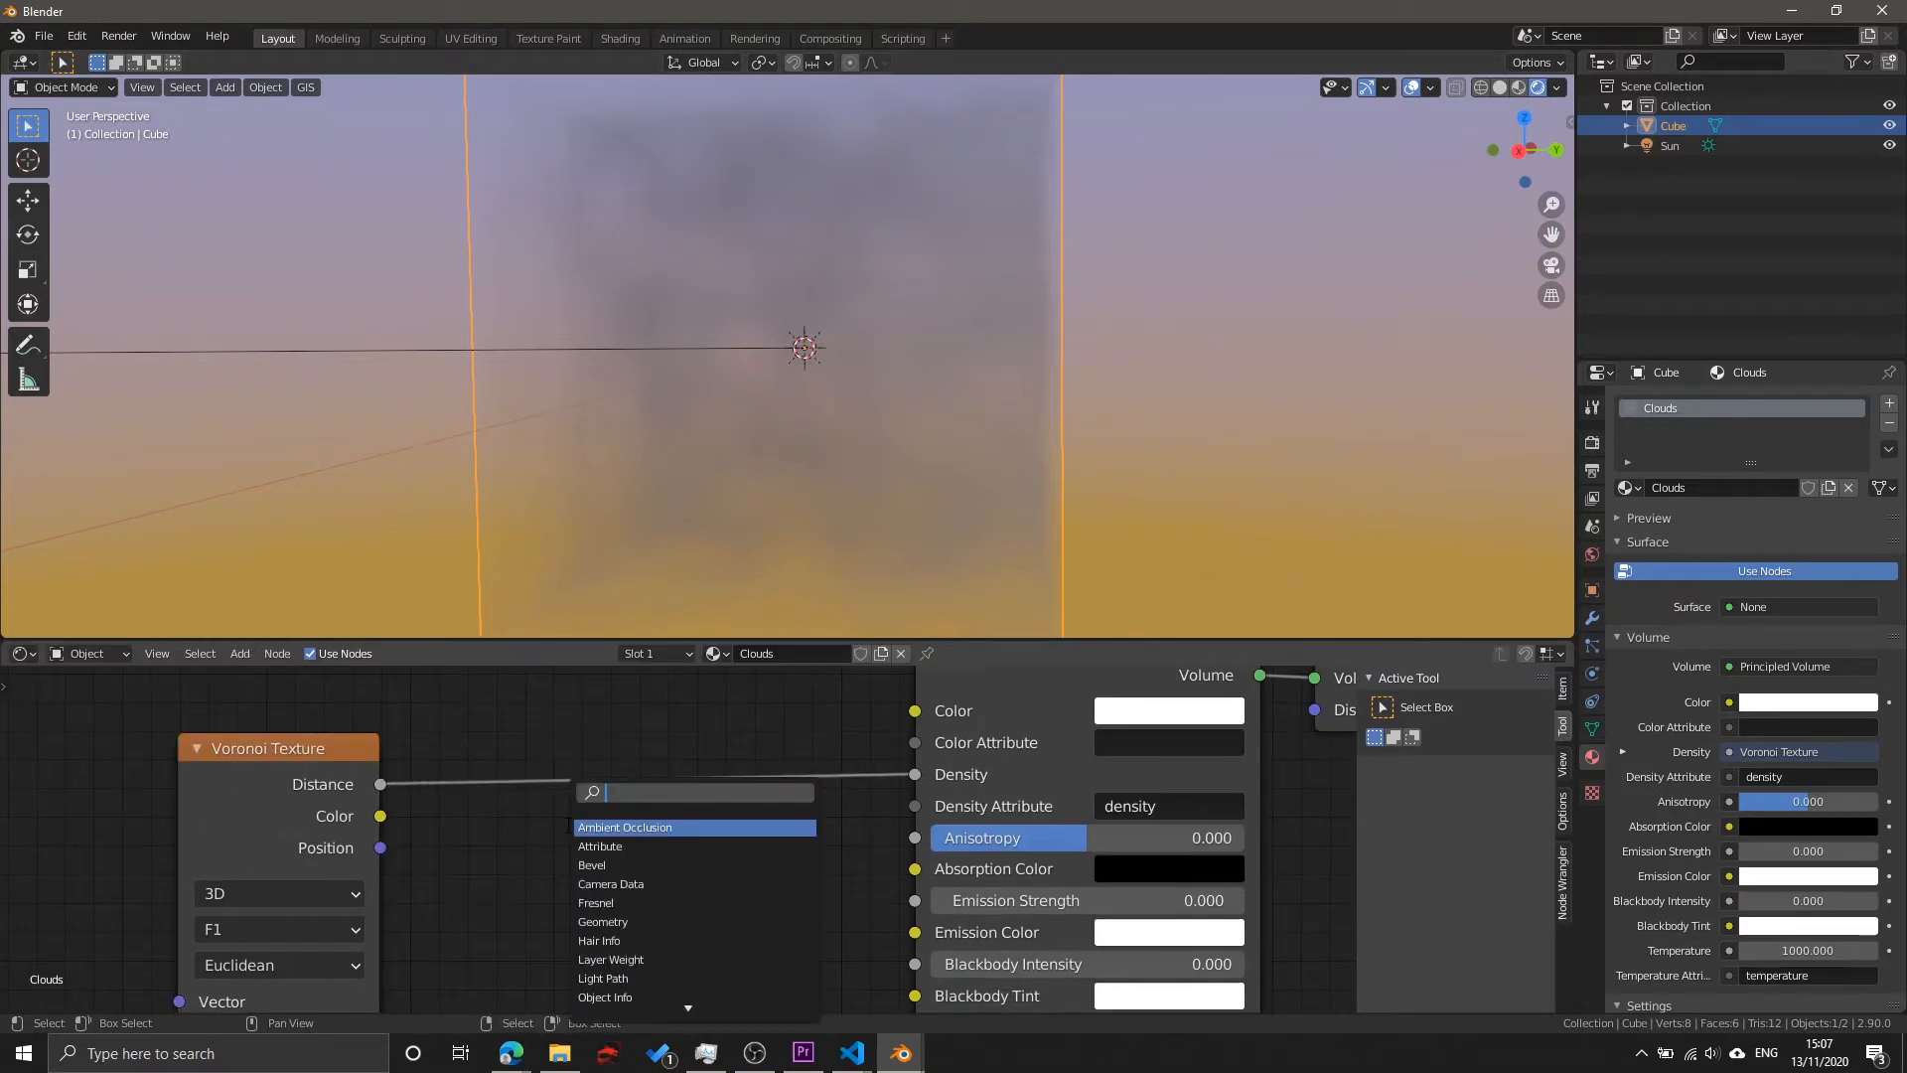
text(ramp)
key(Return)
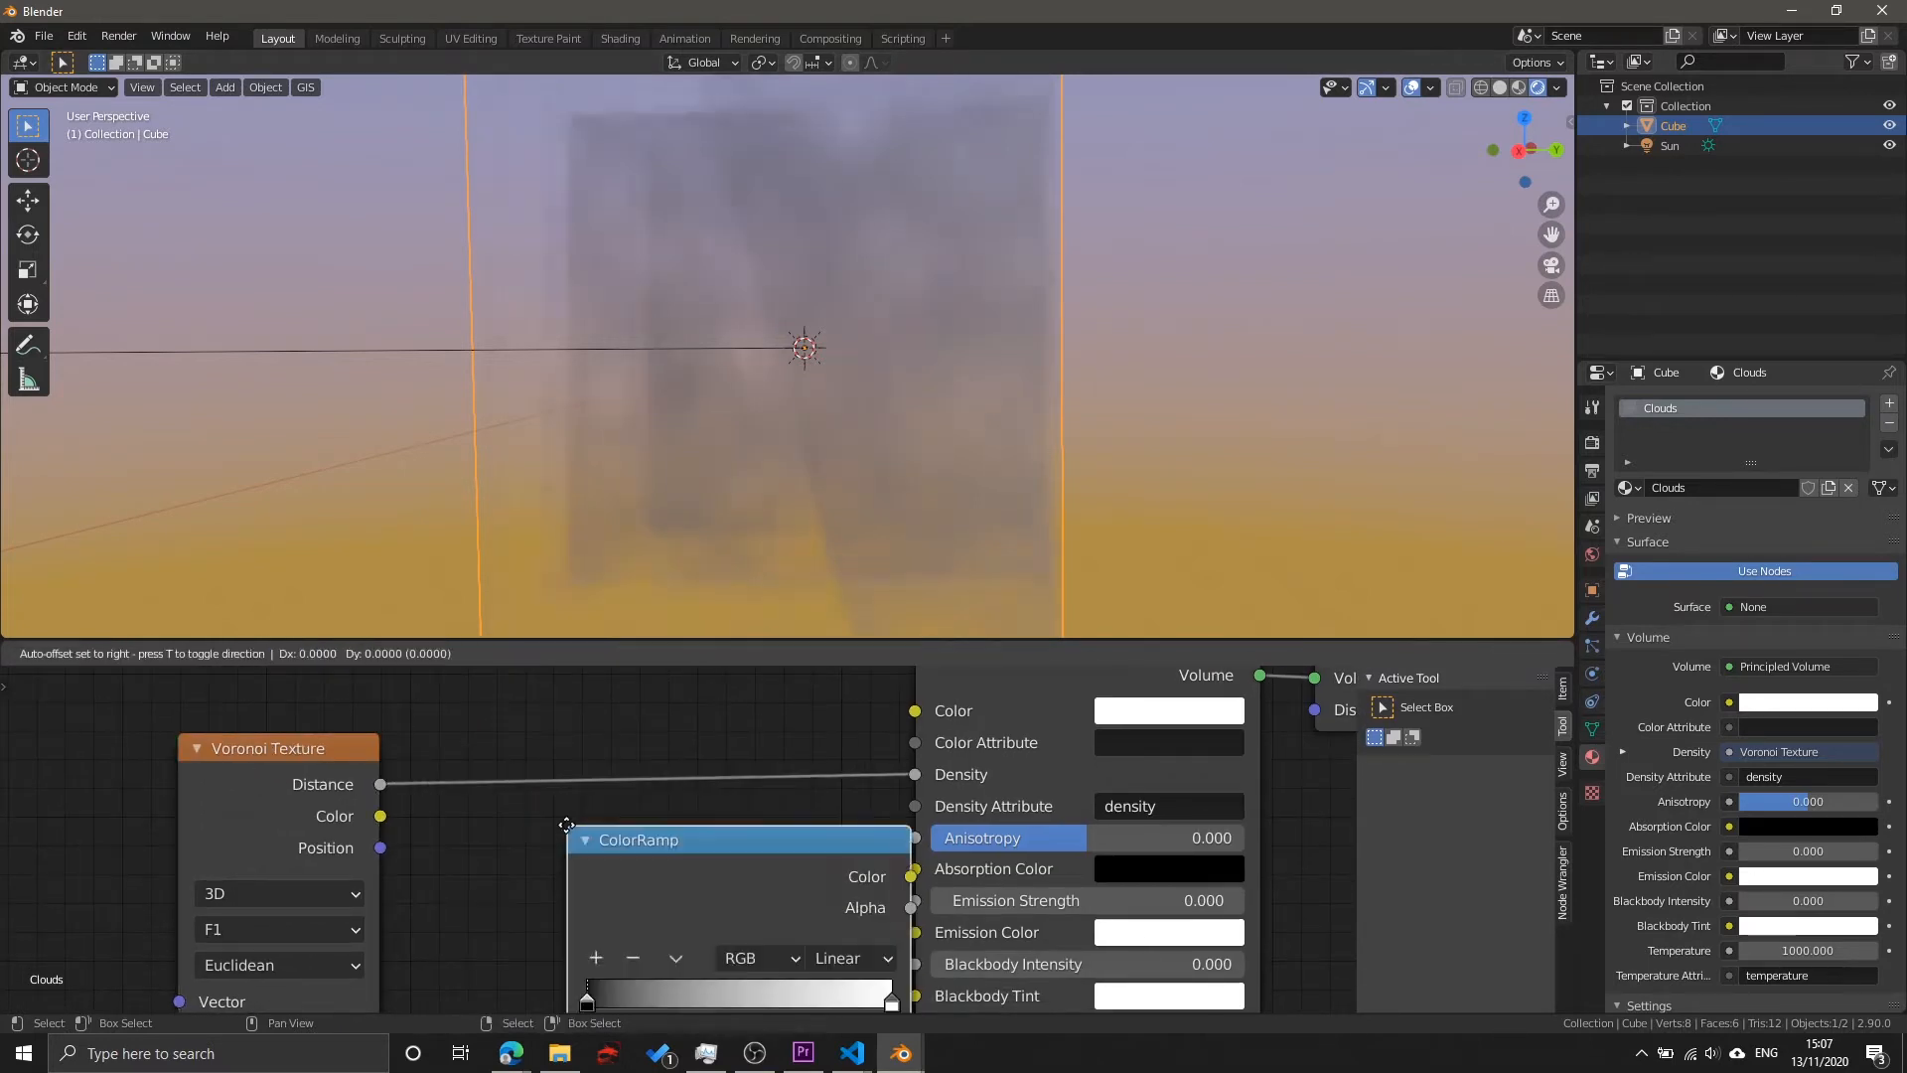
click(471, 685)
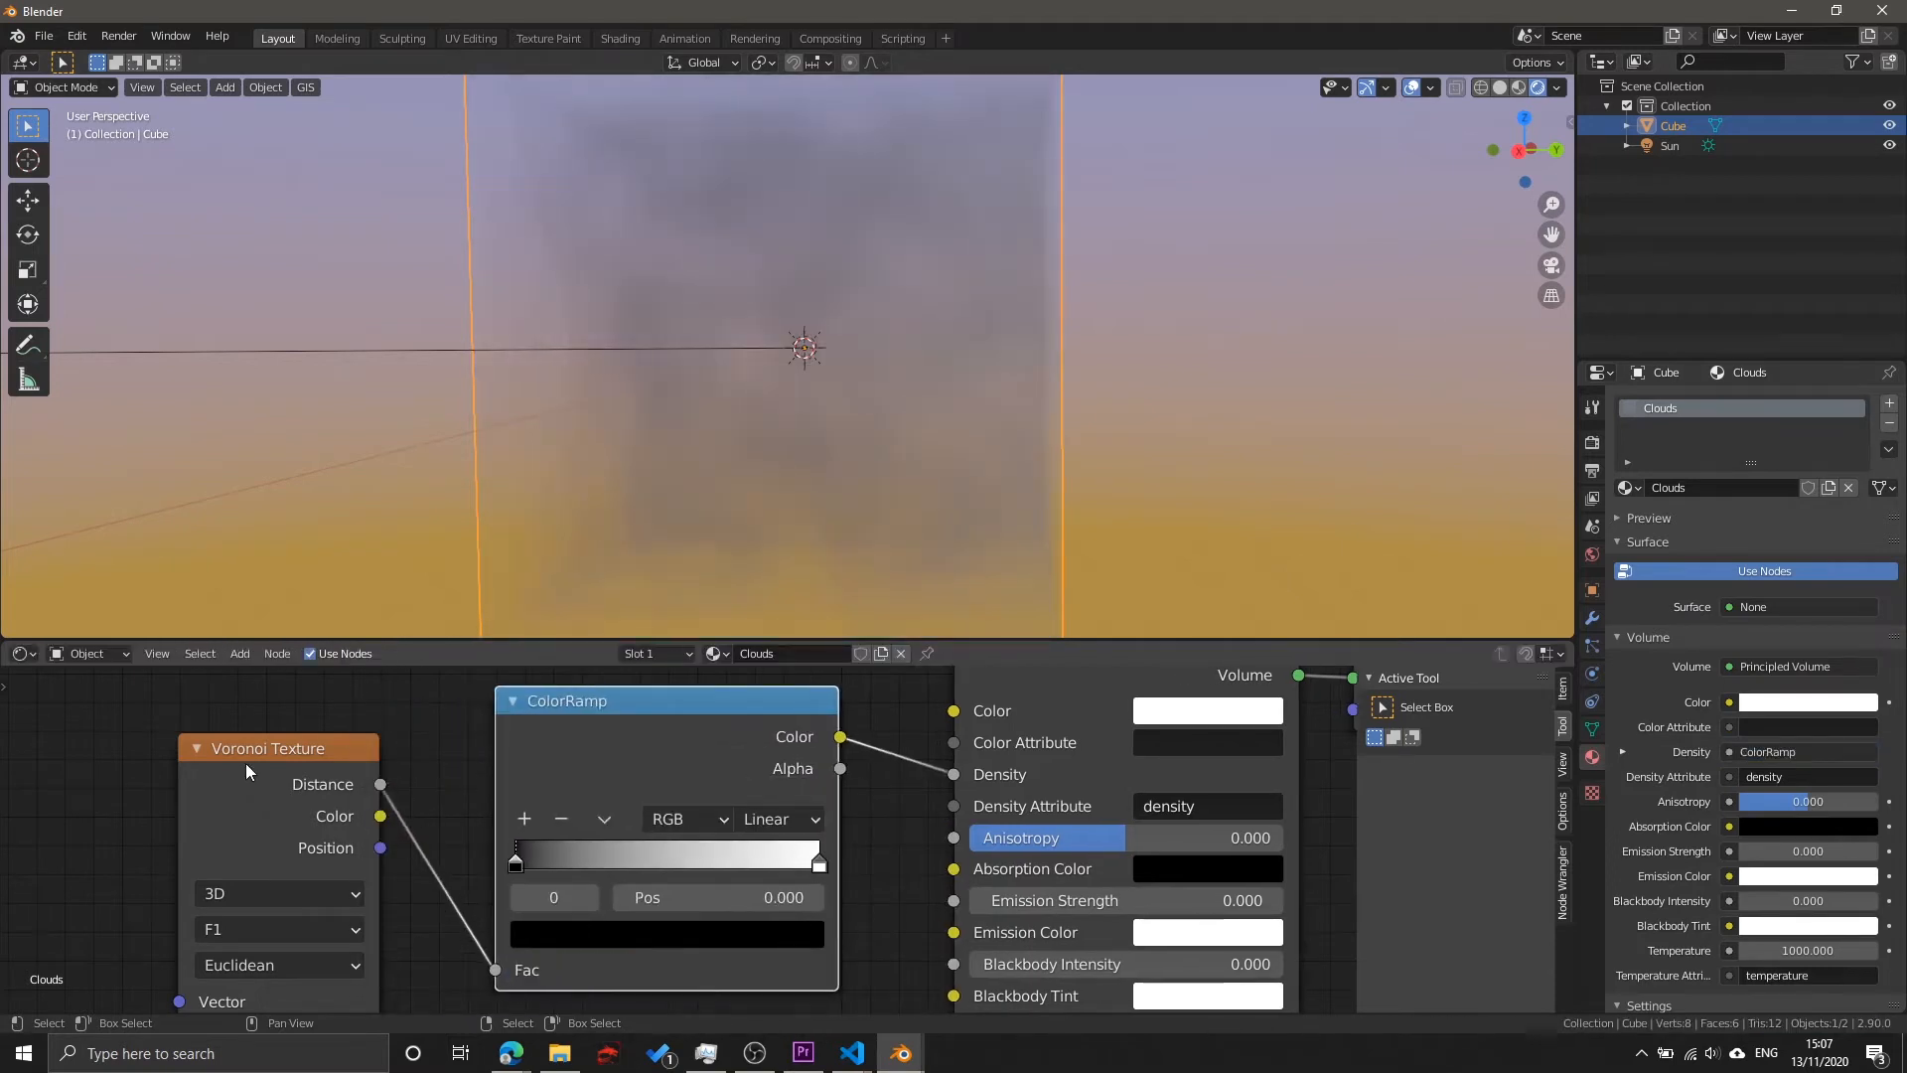
drag(246, 763, 147, 785)
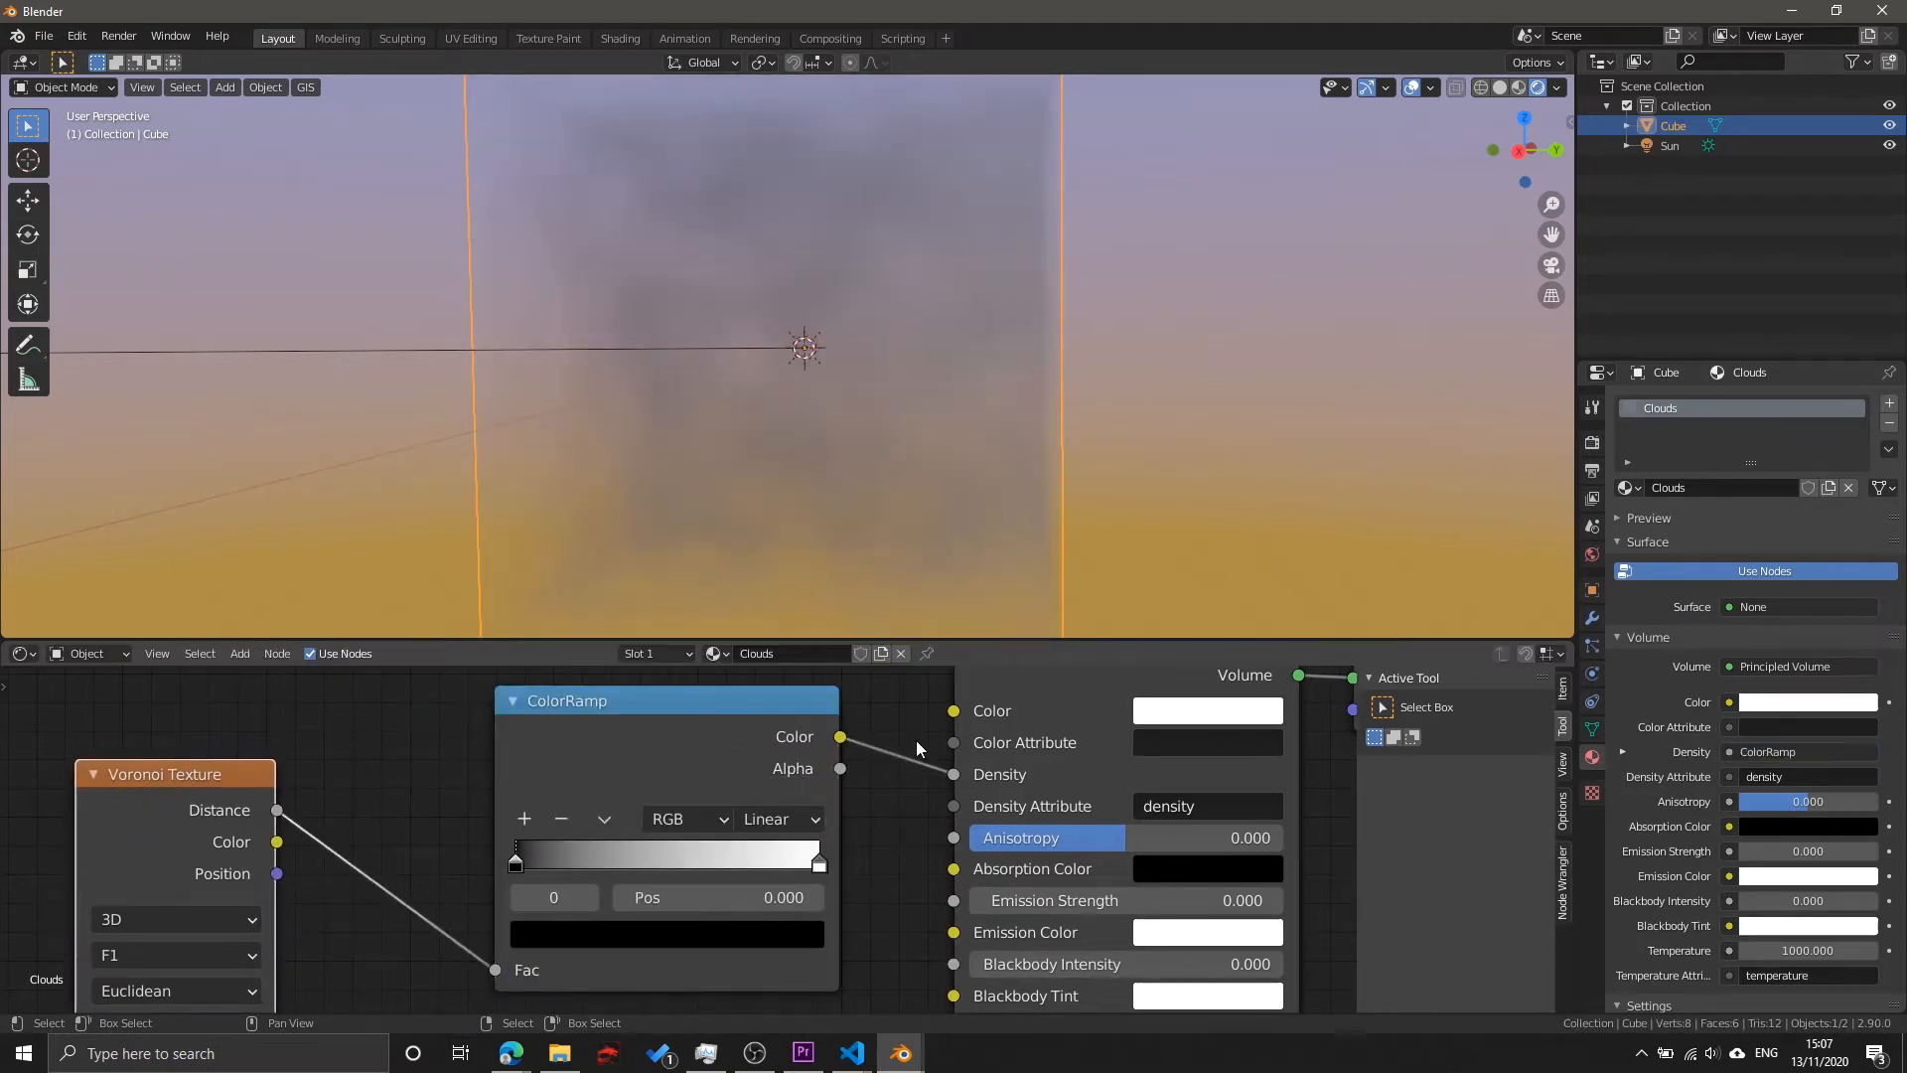
Step: Reverse the ColorRamp gradient by moving the white stop to the start and the black stop to position 1.000
scroll(916, 741, down, 2)
scroll(834, 818, up, 3)
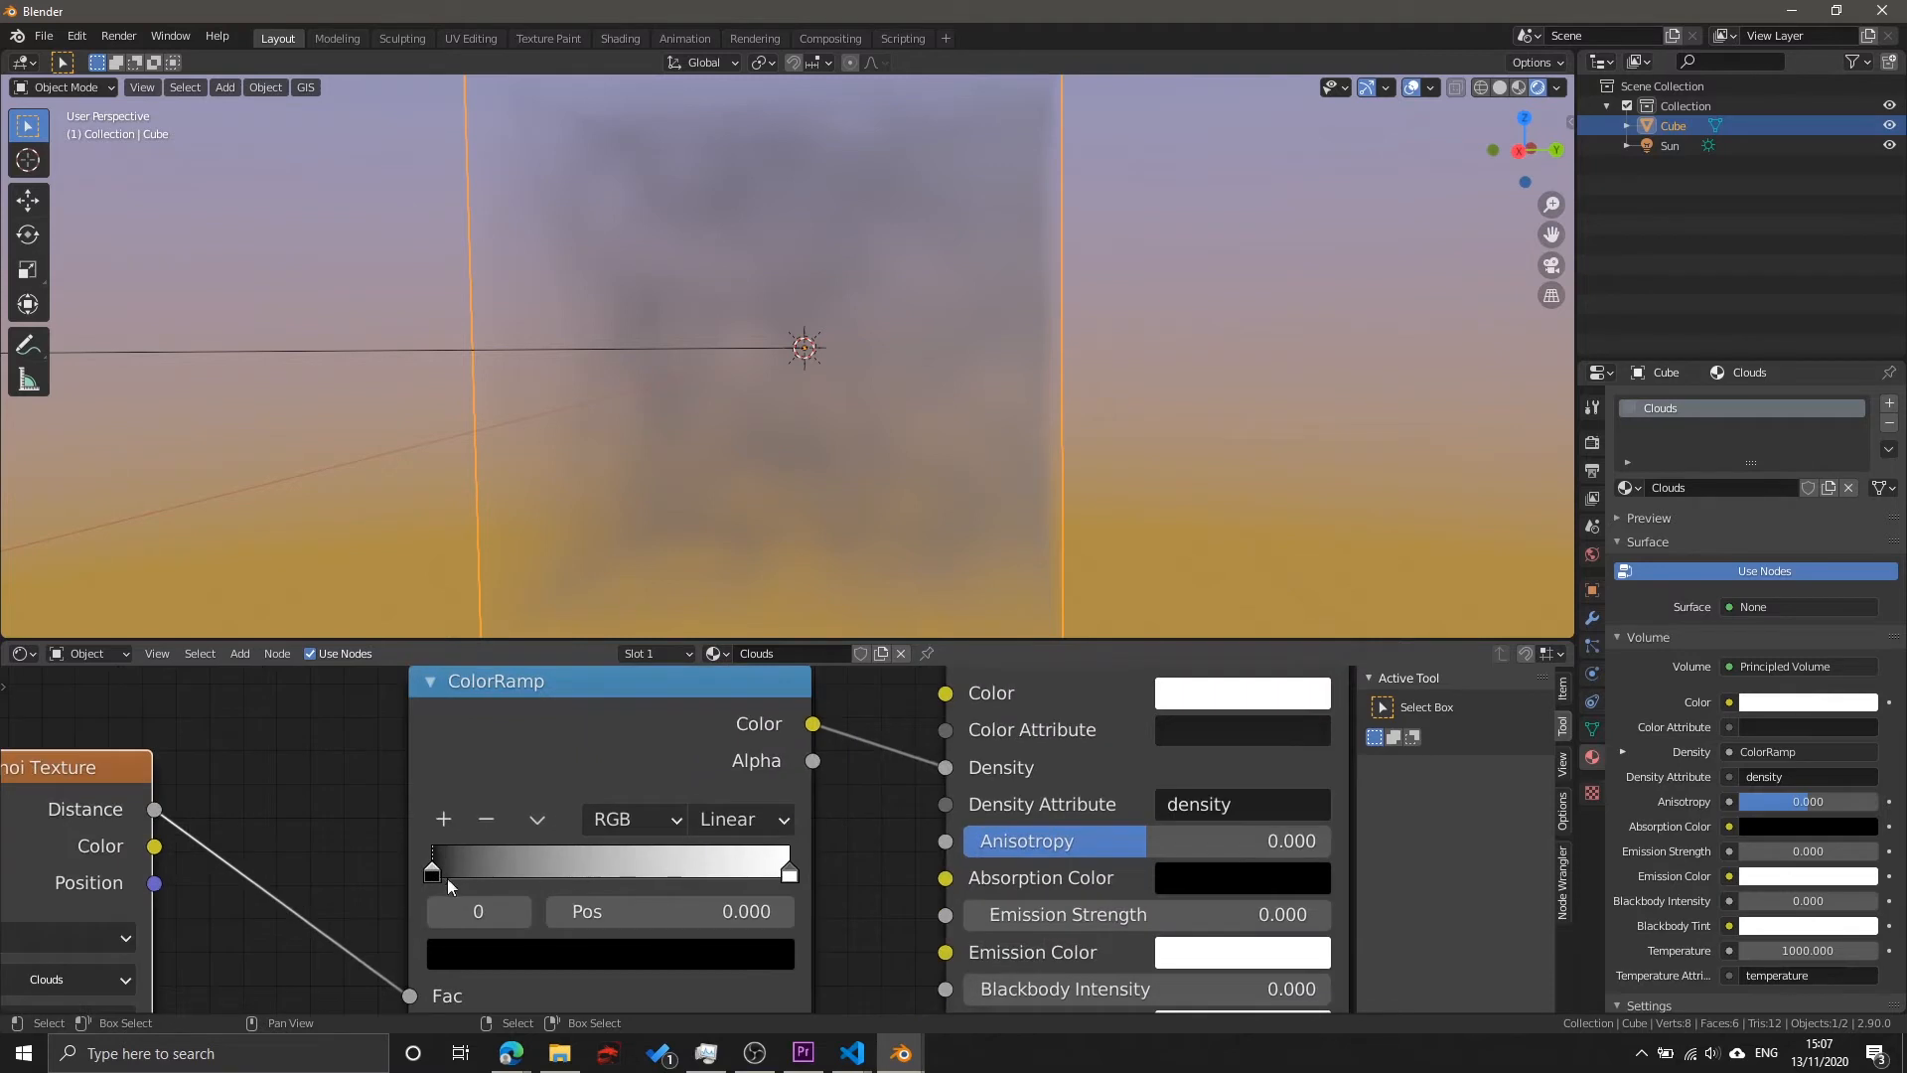
drag(431, 874, 651, 879)
drag(780, 870, 431, 872)
drag(649, 872, 795, 873)
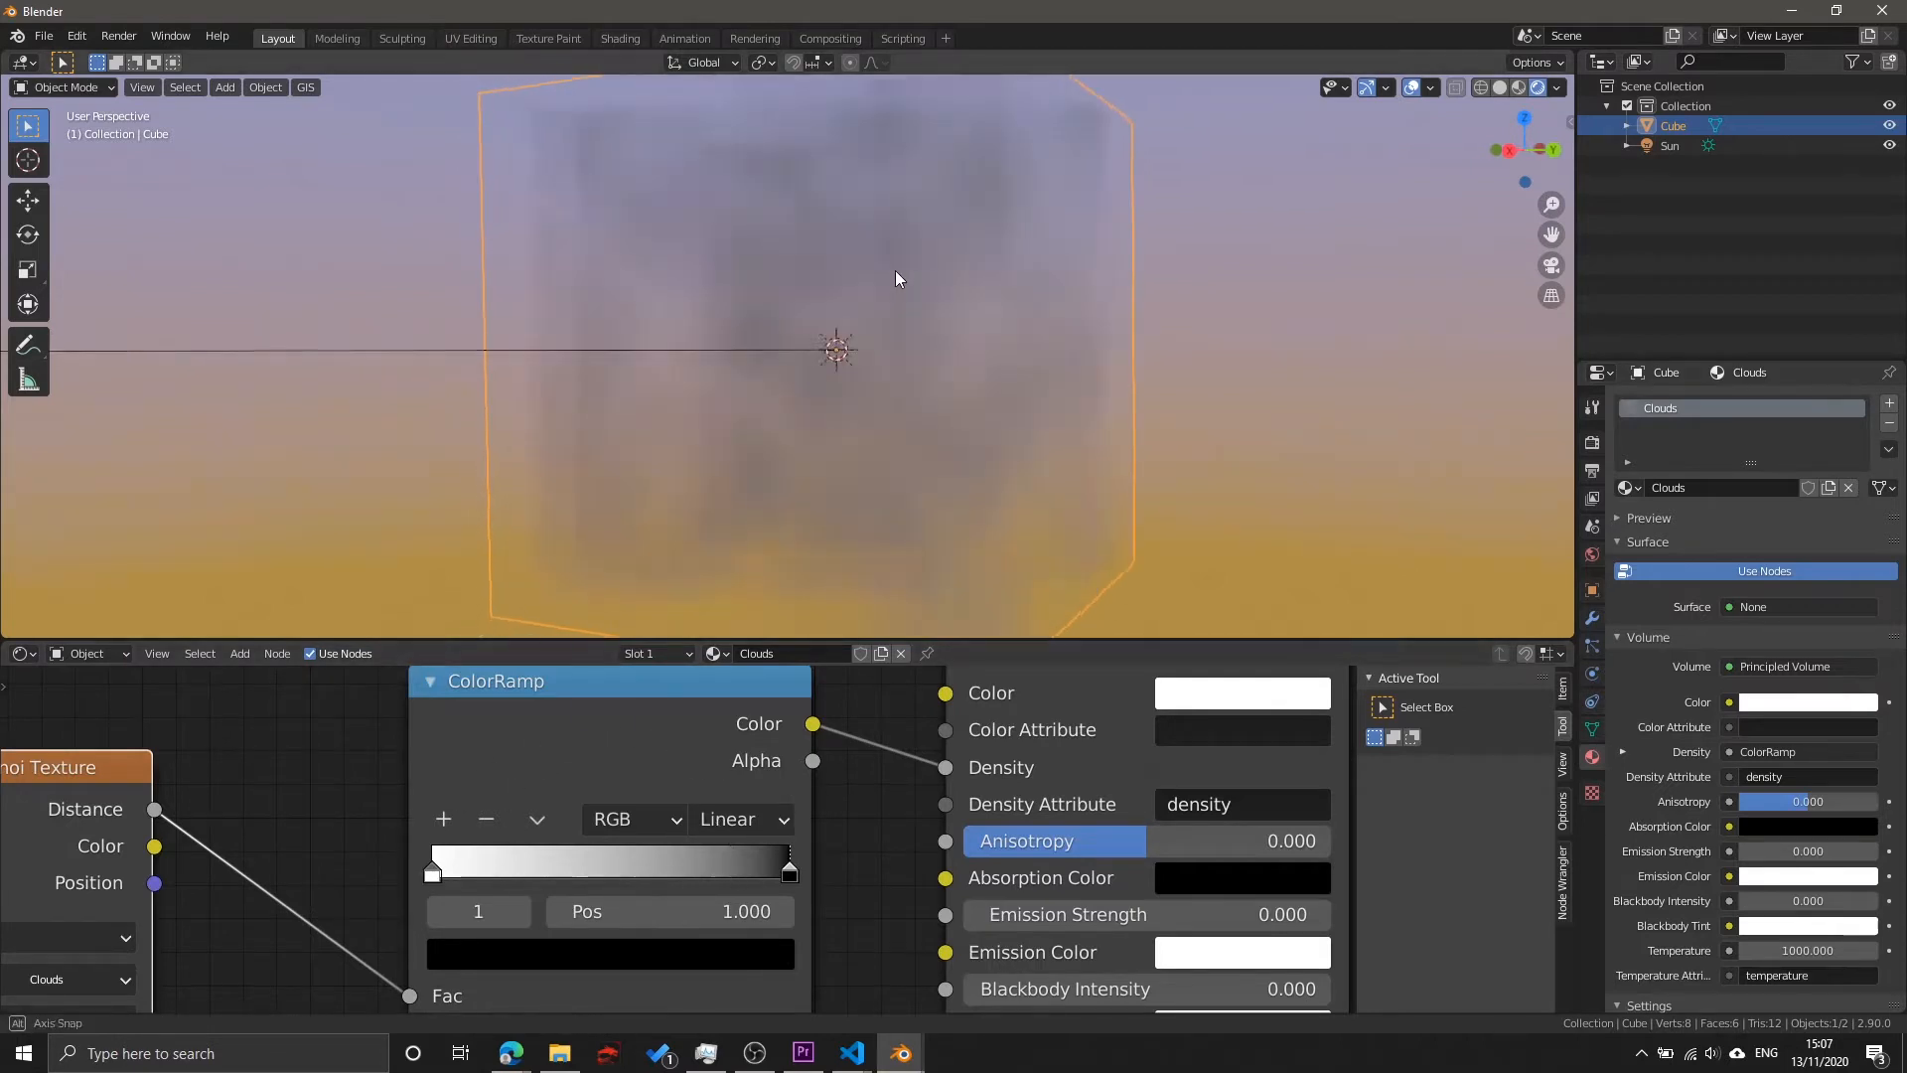
Step: Narrow the ColorRamp transition by moving the black stop to 0.314 and the white stop to 0.141
scroll(783, 417, down, 4)
scroll(835, 413, up, 3)
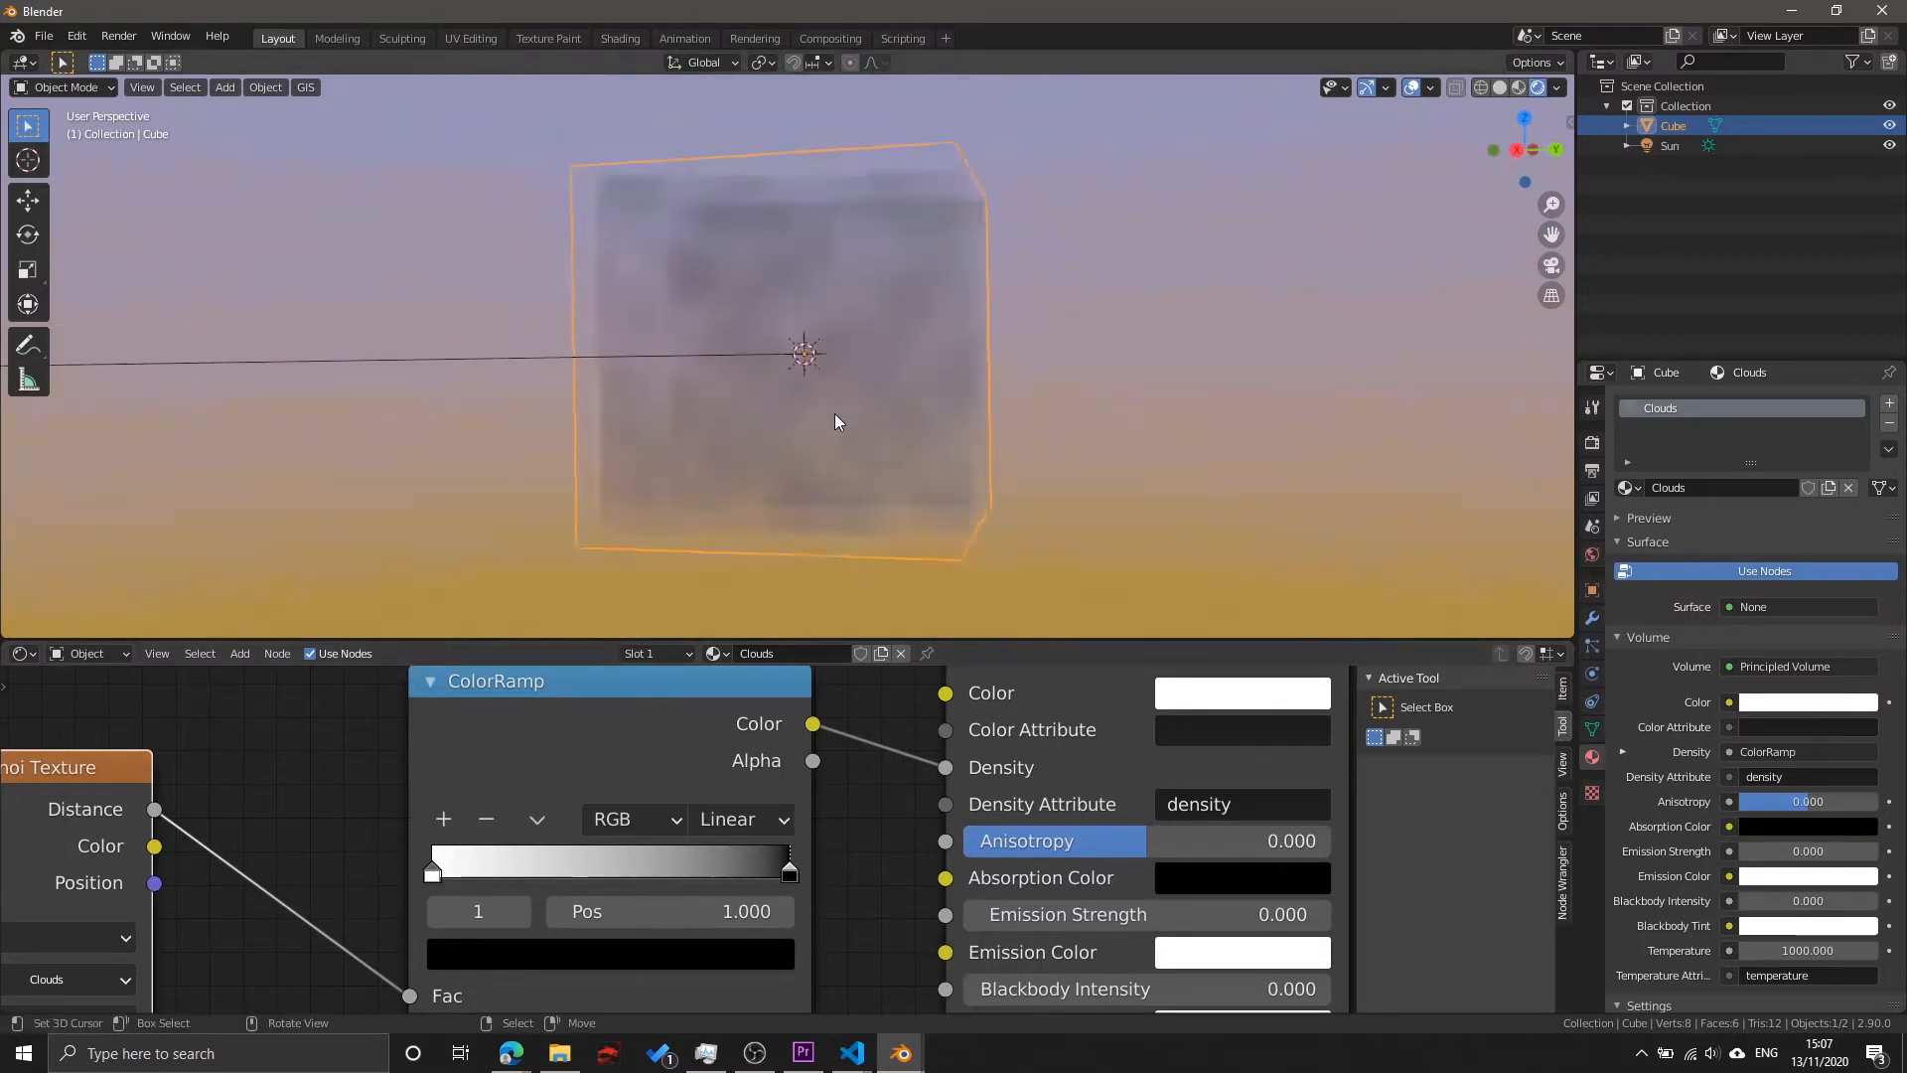
middle_drag(835, 522, 702, 413)
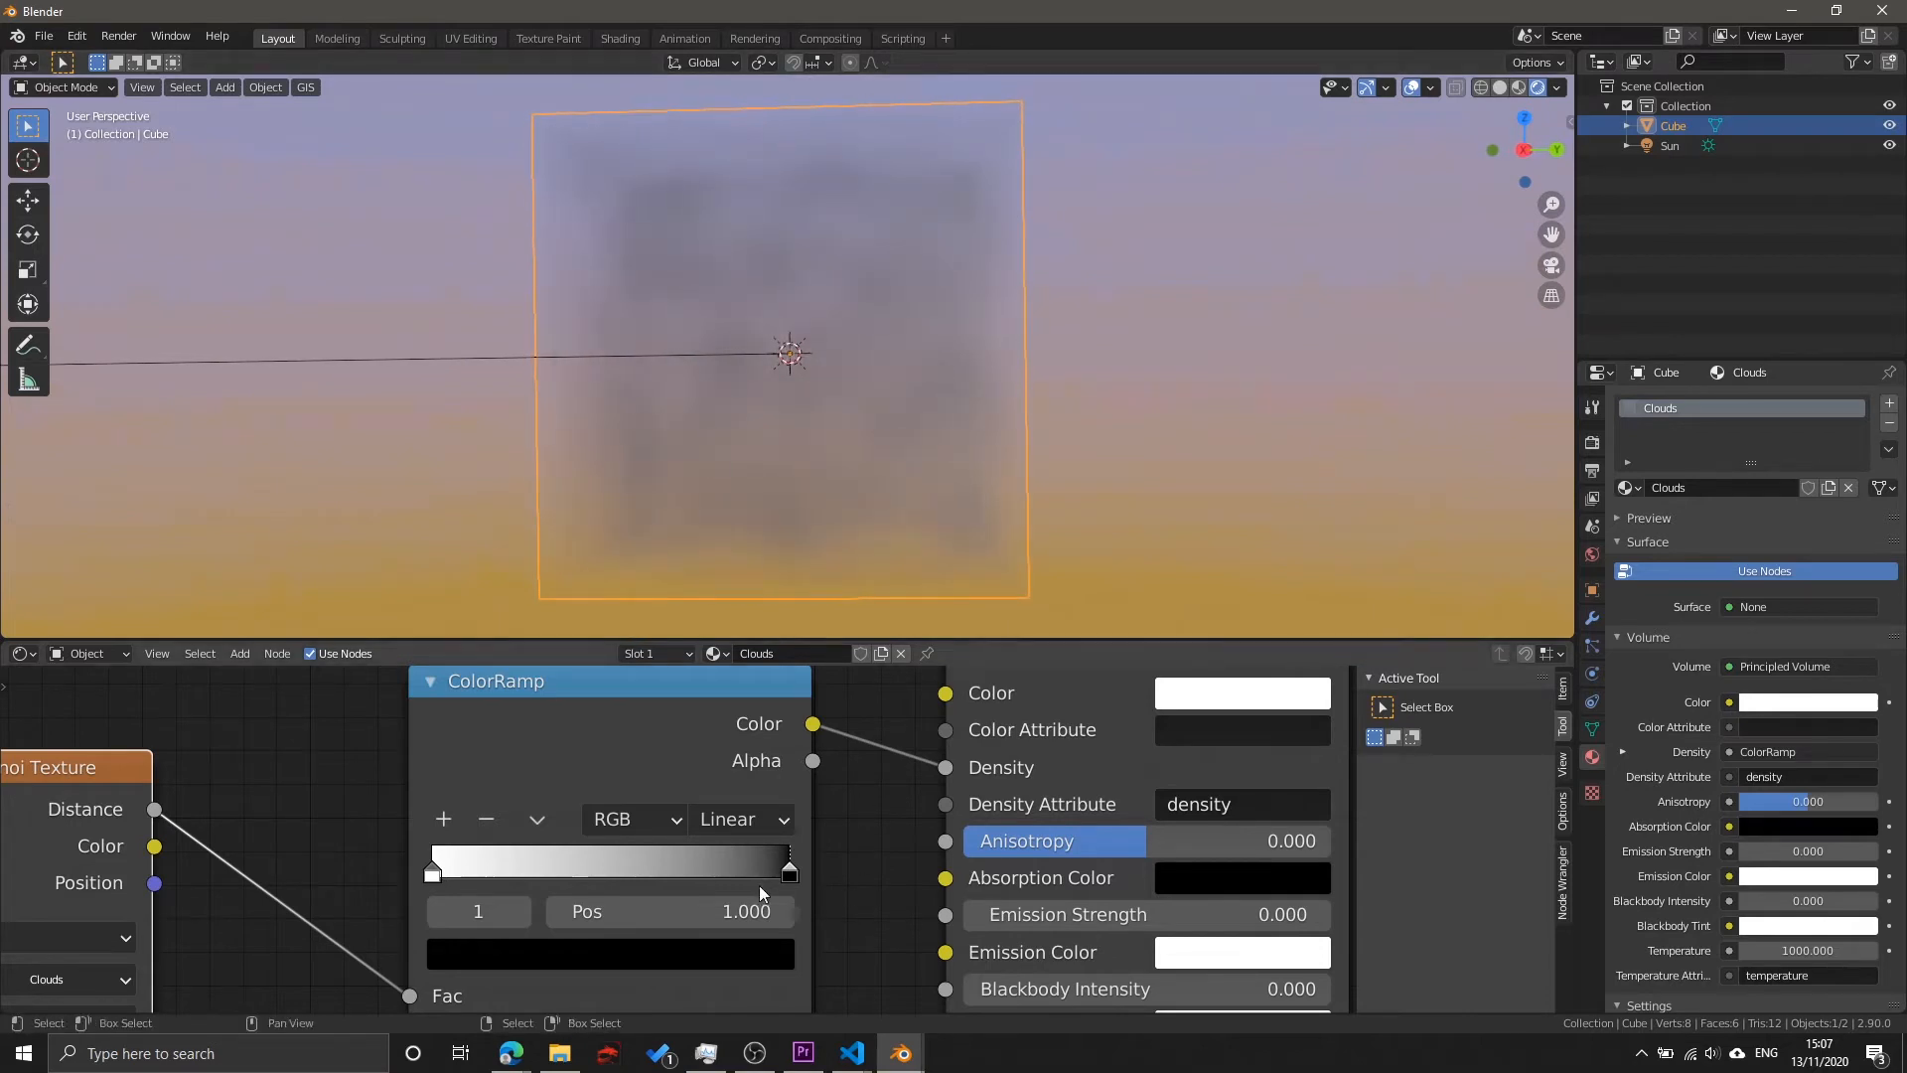
middle_drag(785, 556, 792, 476)
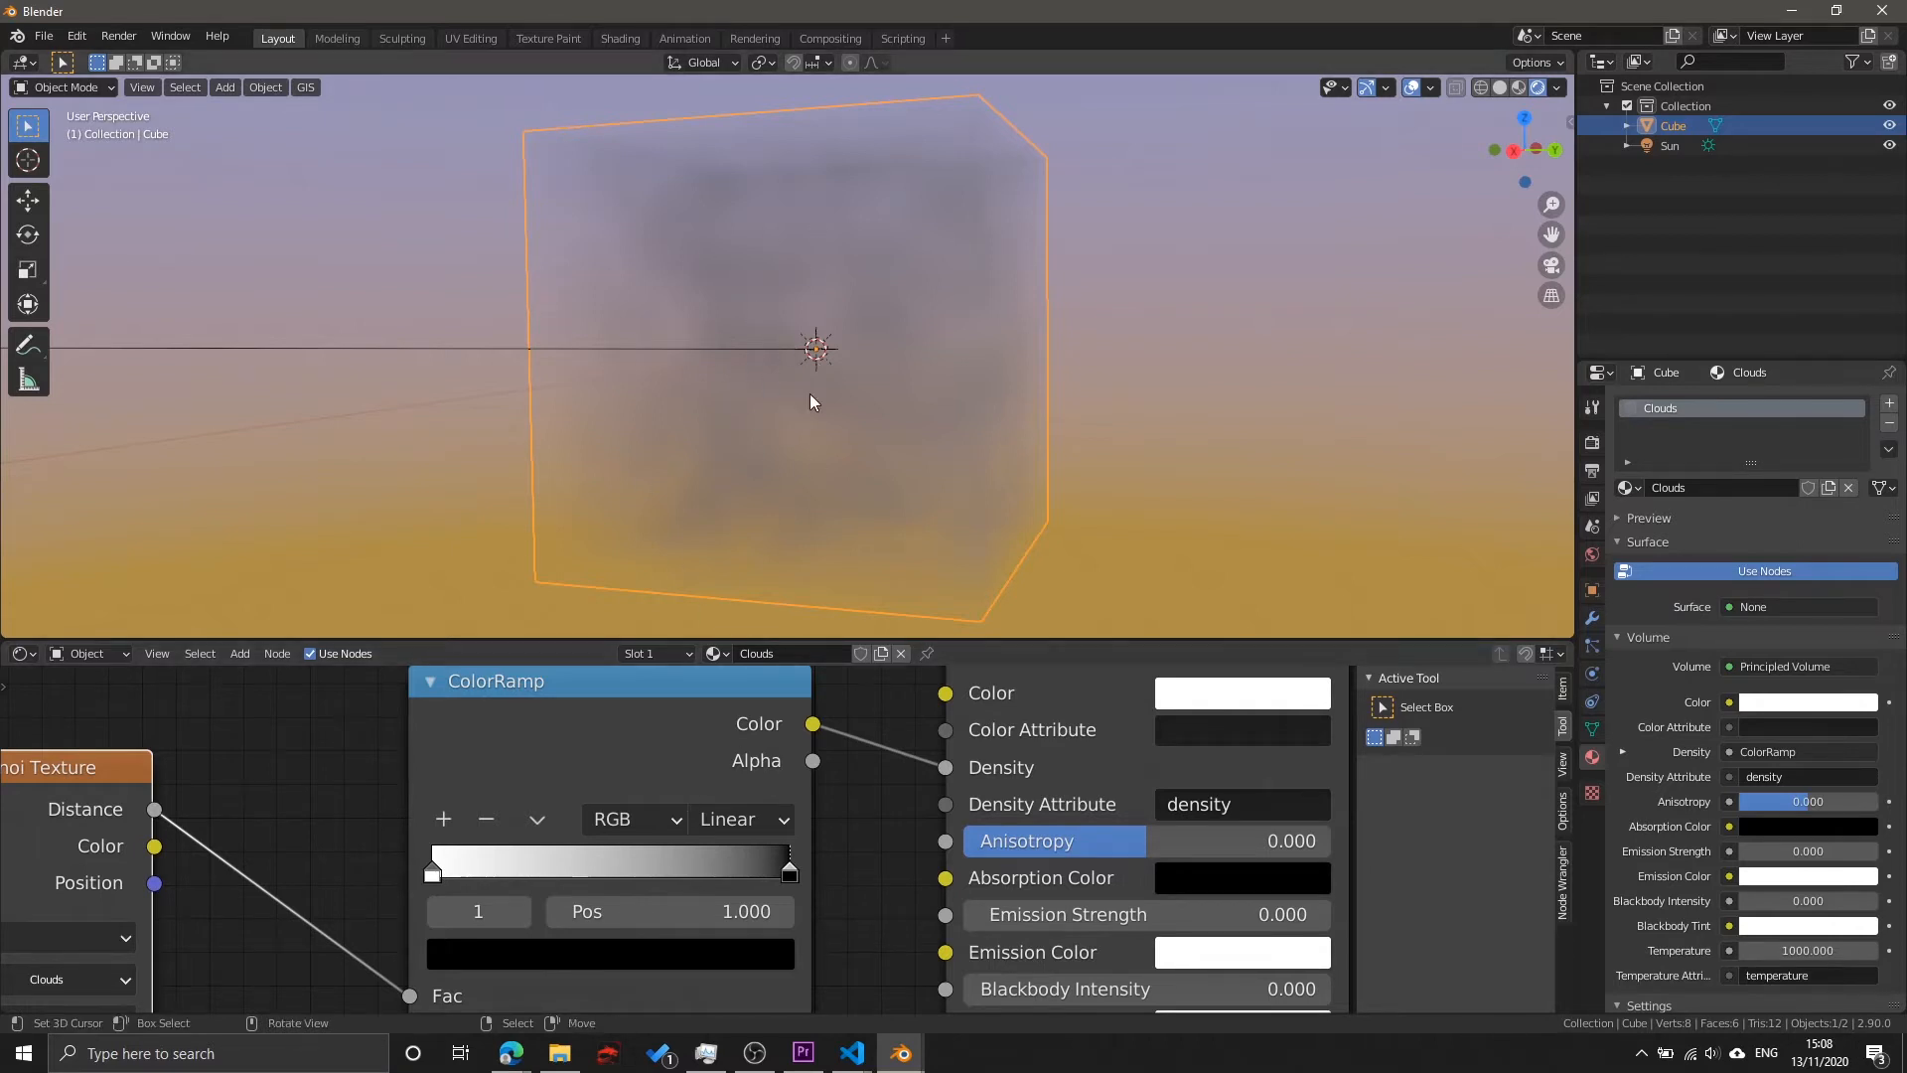
drag(786, 878, 544, 875)
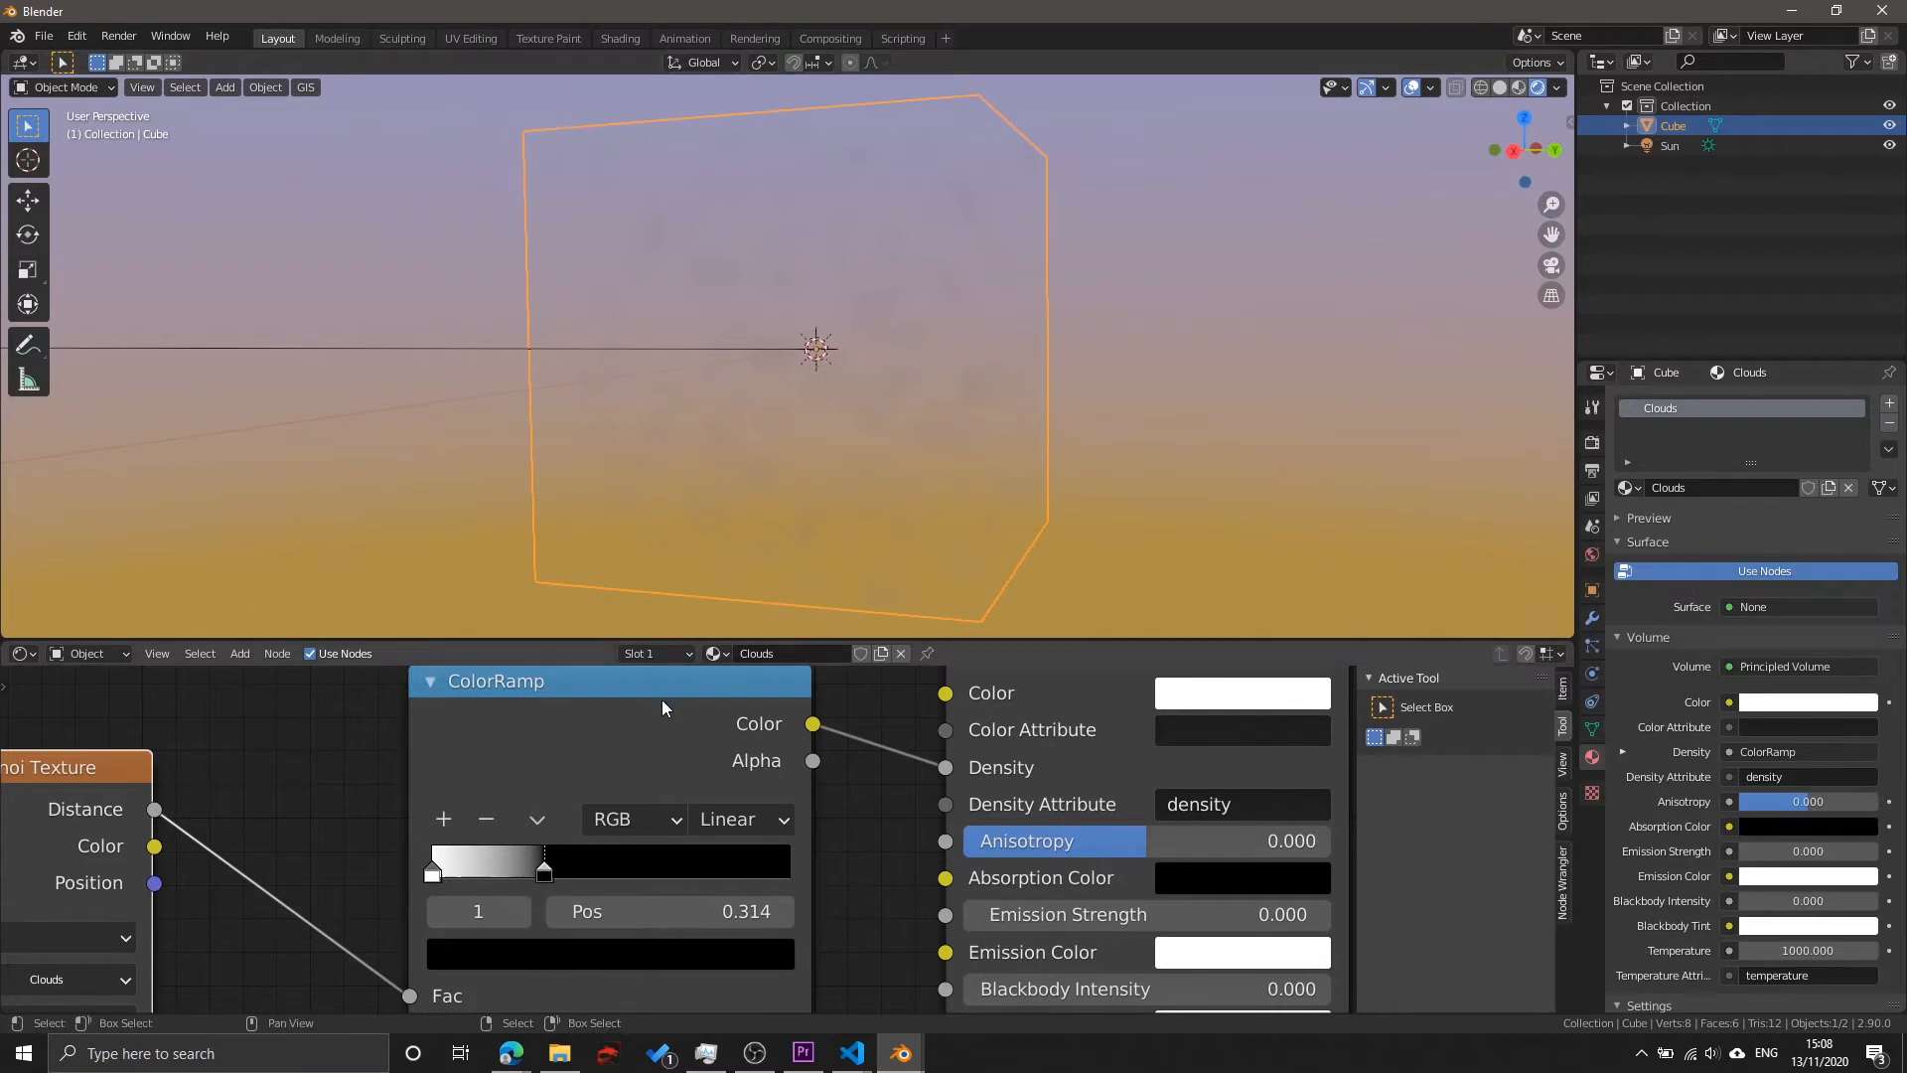
click(440, 871)
mouse_move(480, 868)
mouse_down()
mouse_move(443, 874)
mouse_move(484, 876)
mouse_up()
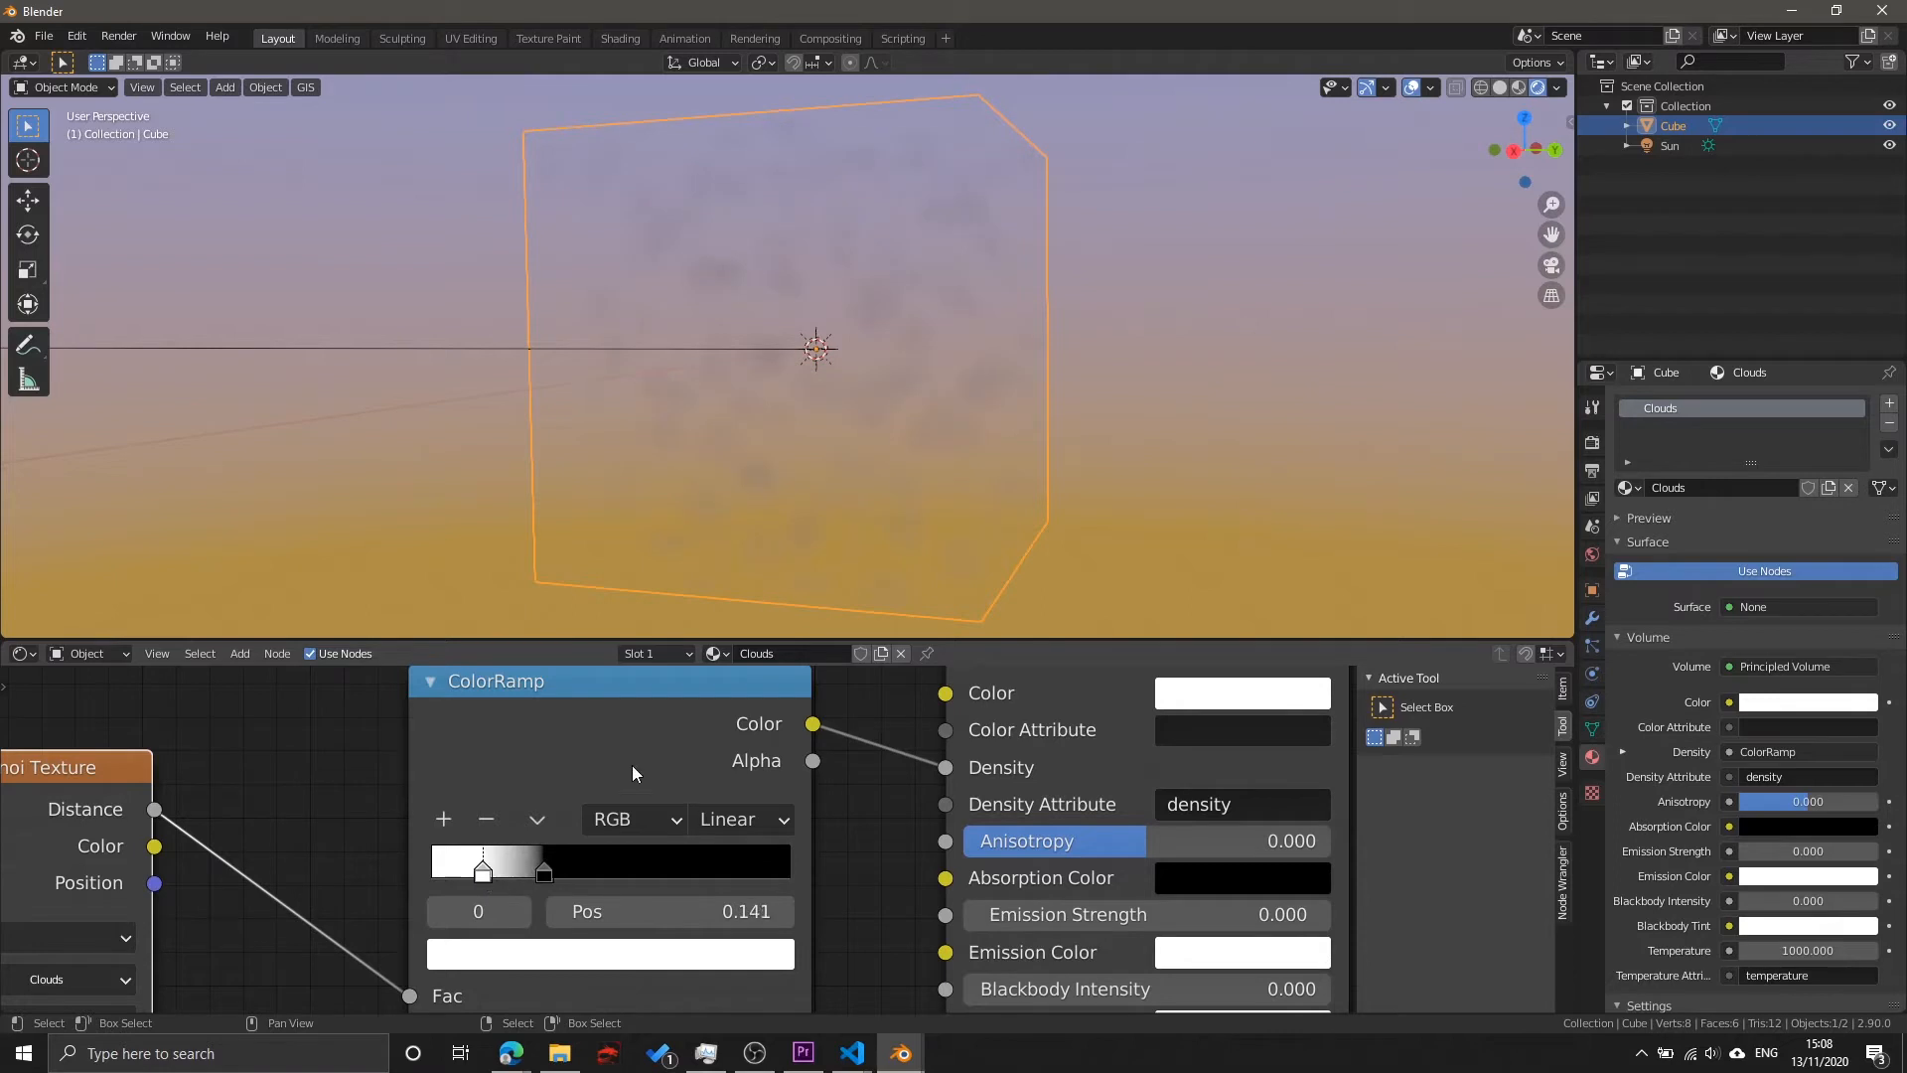
Step: Move the Voronoi Texture and ColorRamp nodes away from the Principled Volume to leave a gap before its Density input
drag(641, 743, 544, 754)
middle_drag(201, 796, 605, 761)
drag(404, 781, 123, 798)
drag(897, 740, 629, 749)
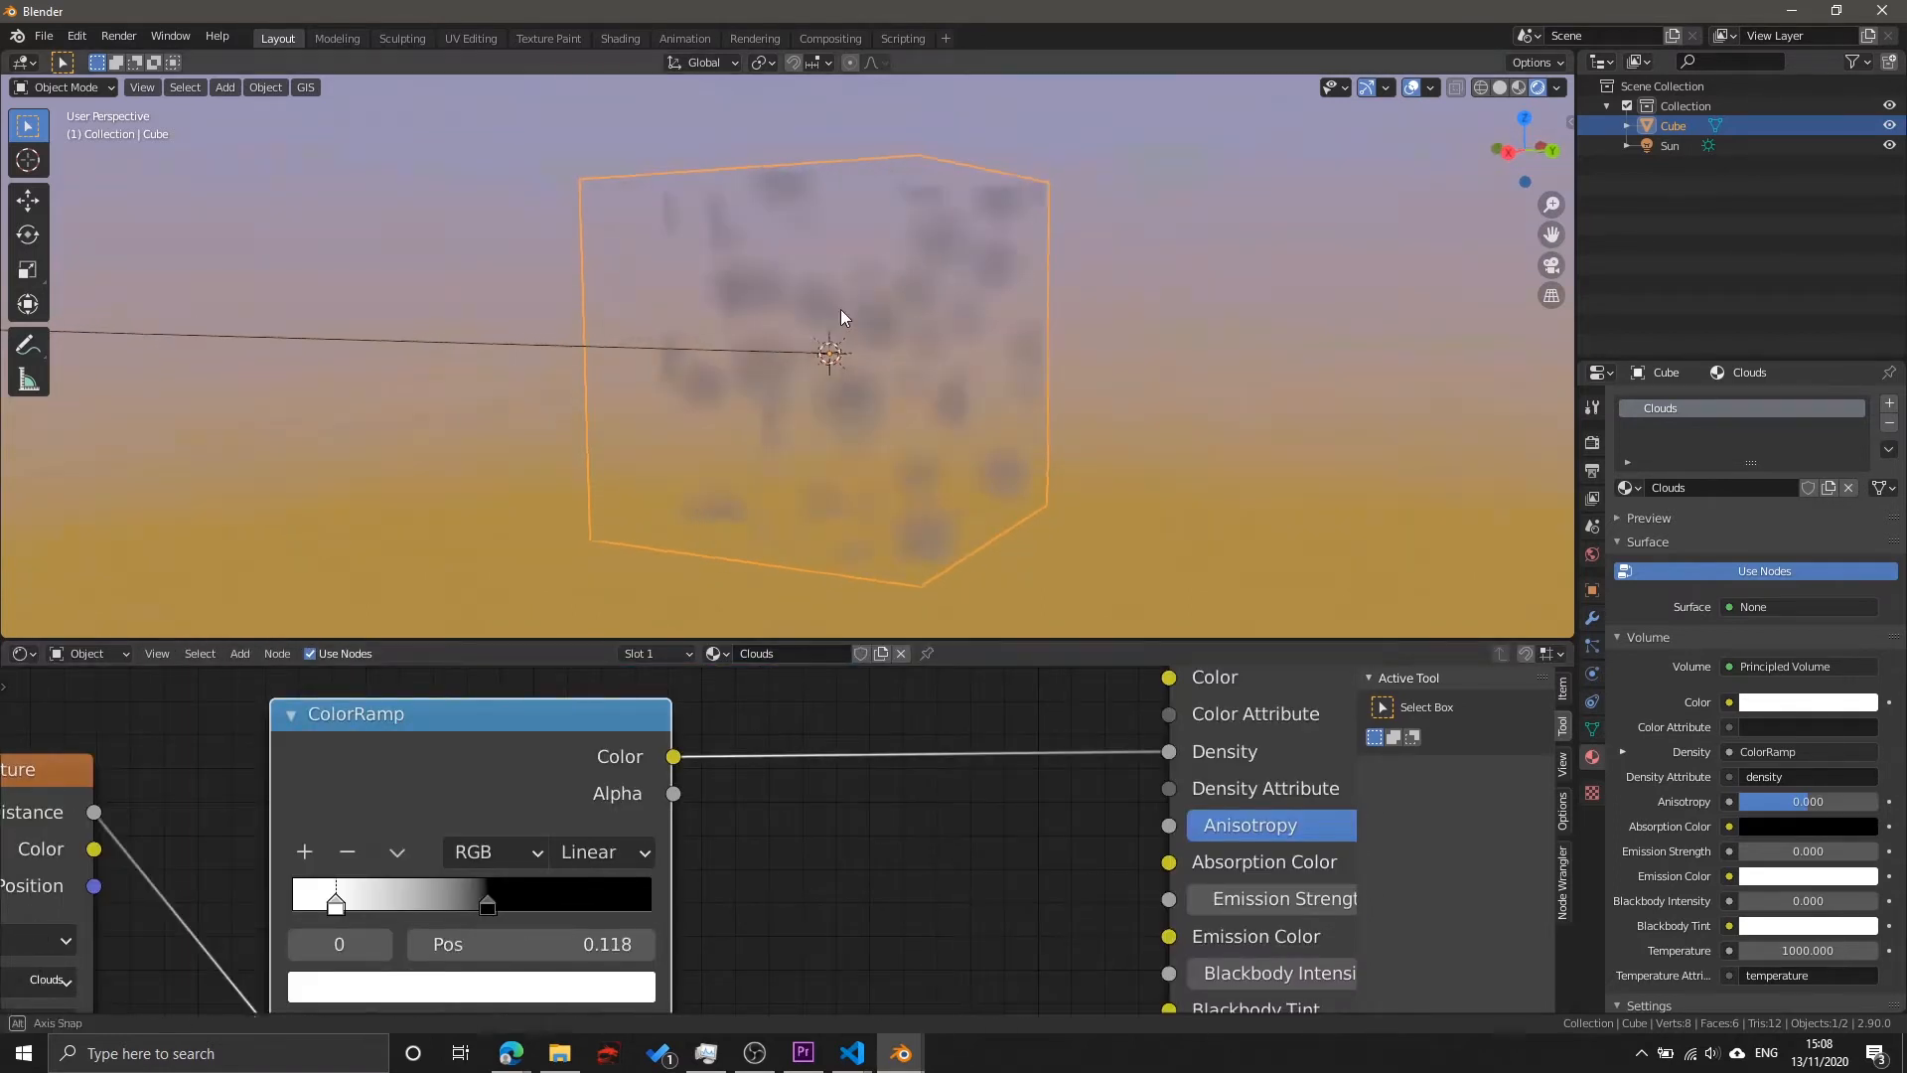
scroll(842, 313, up, 4)
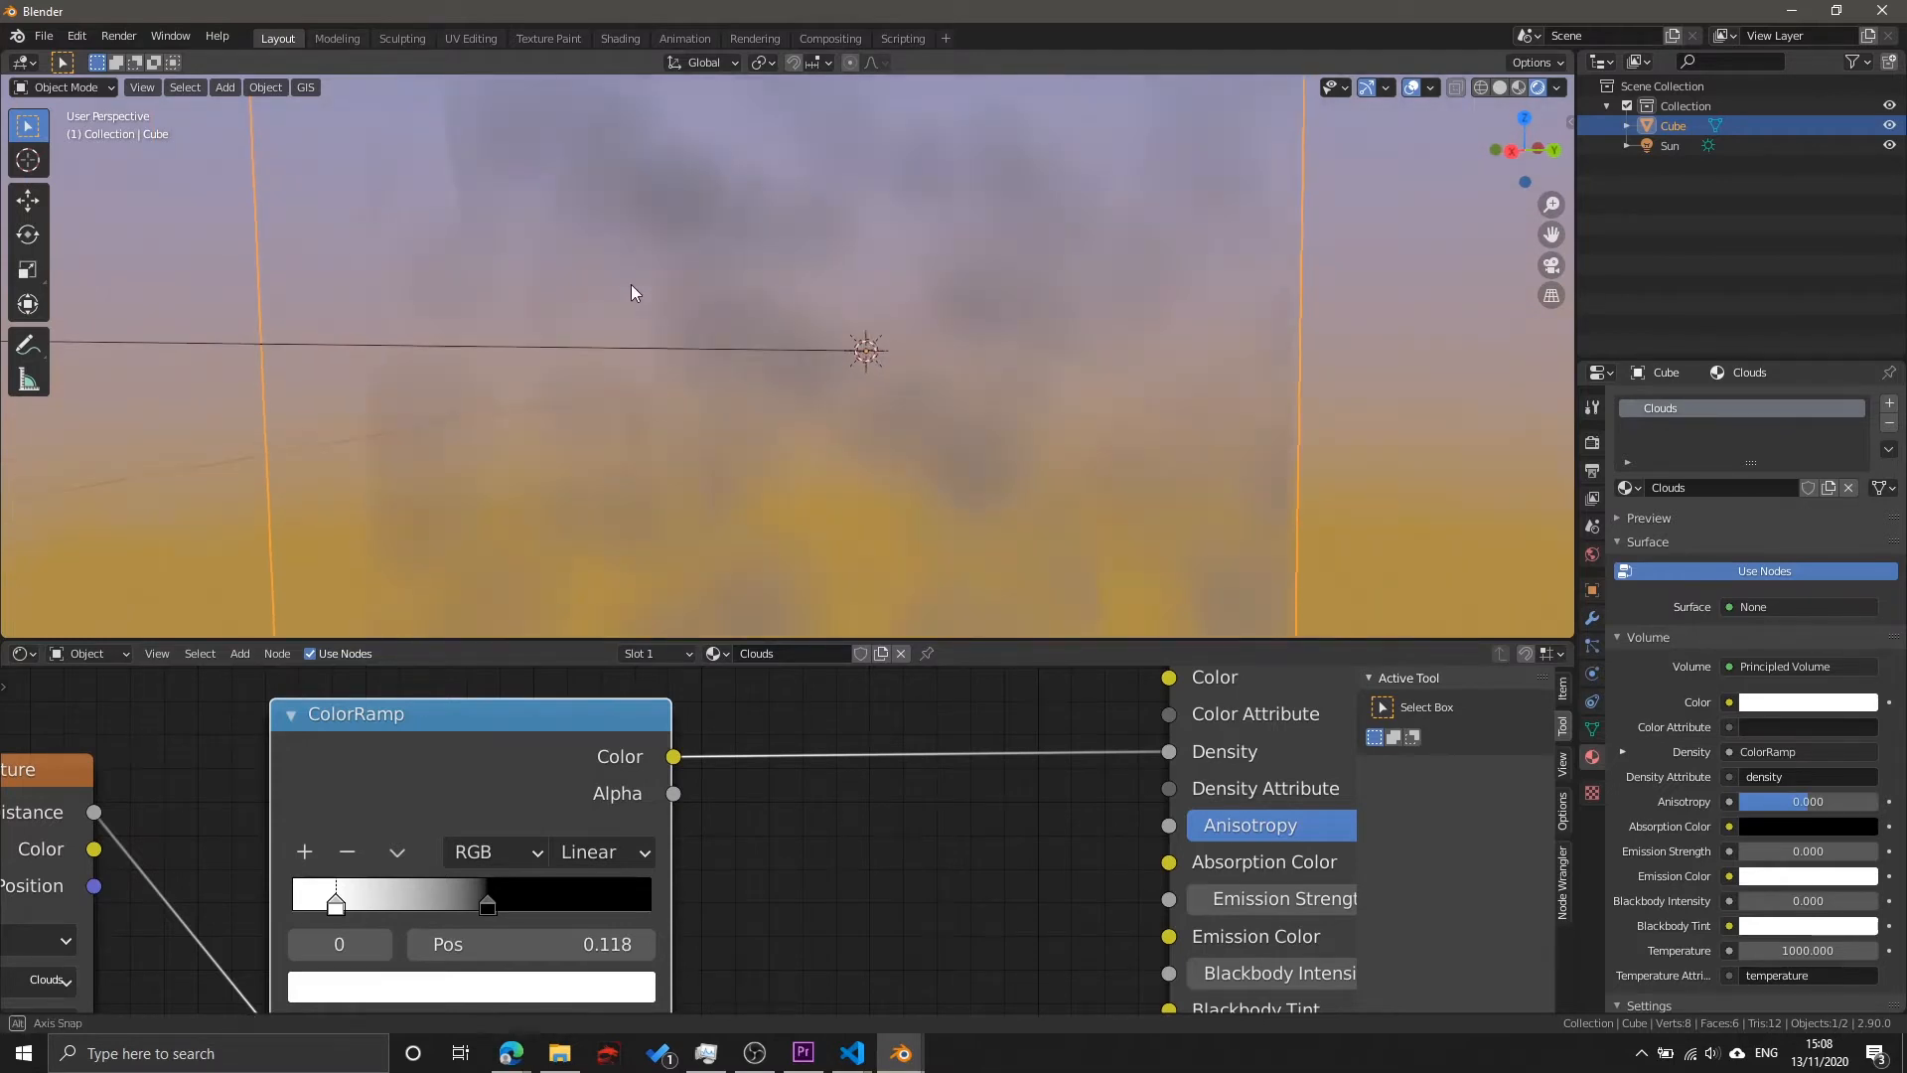
scroll(661, 298, down, 4)
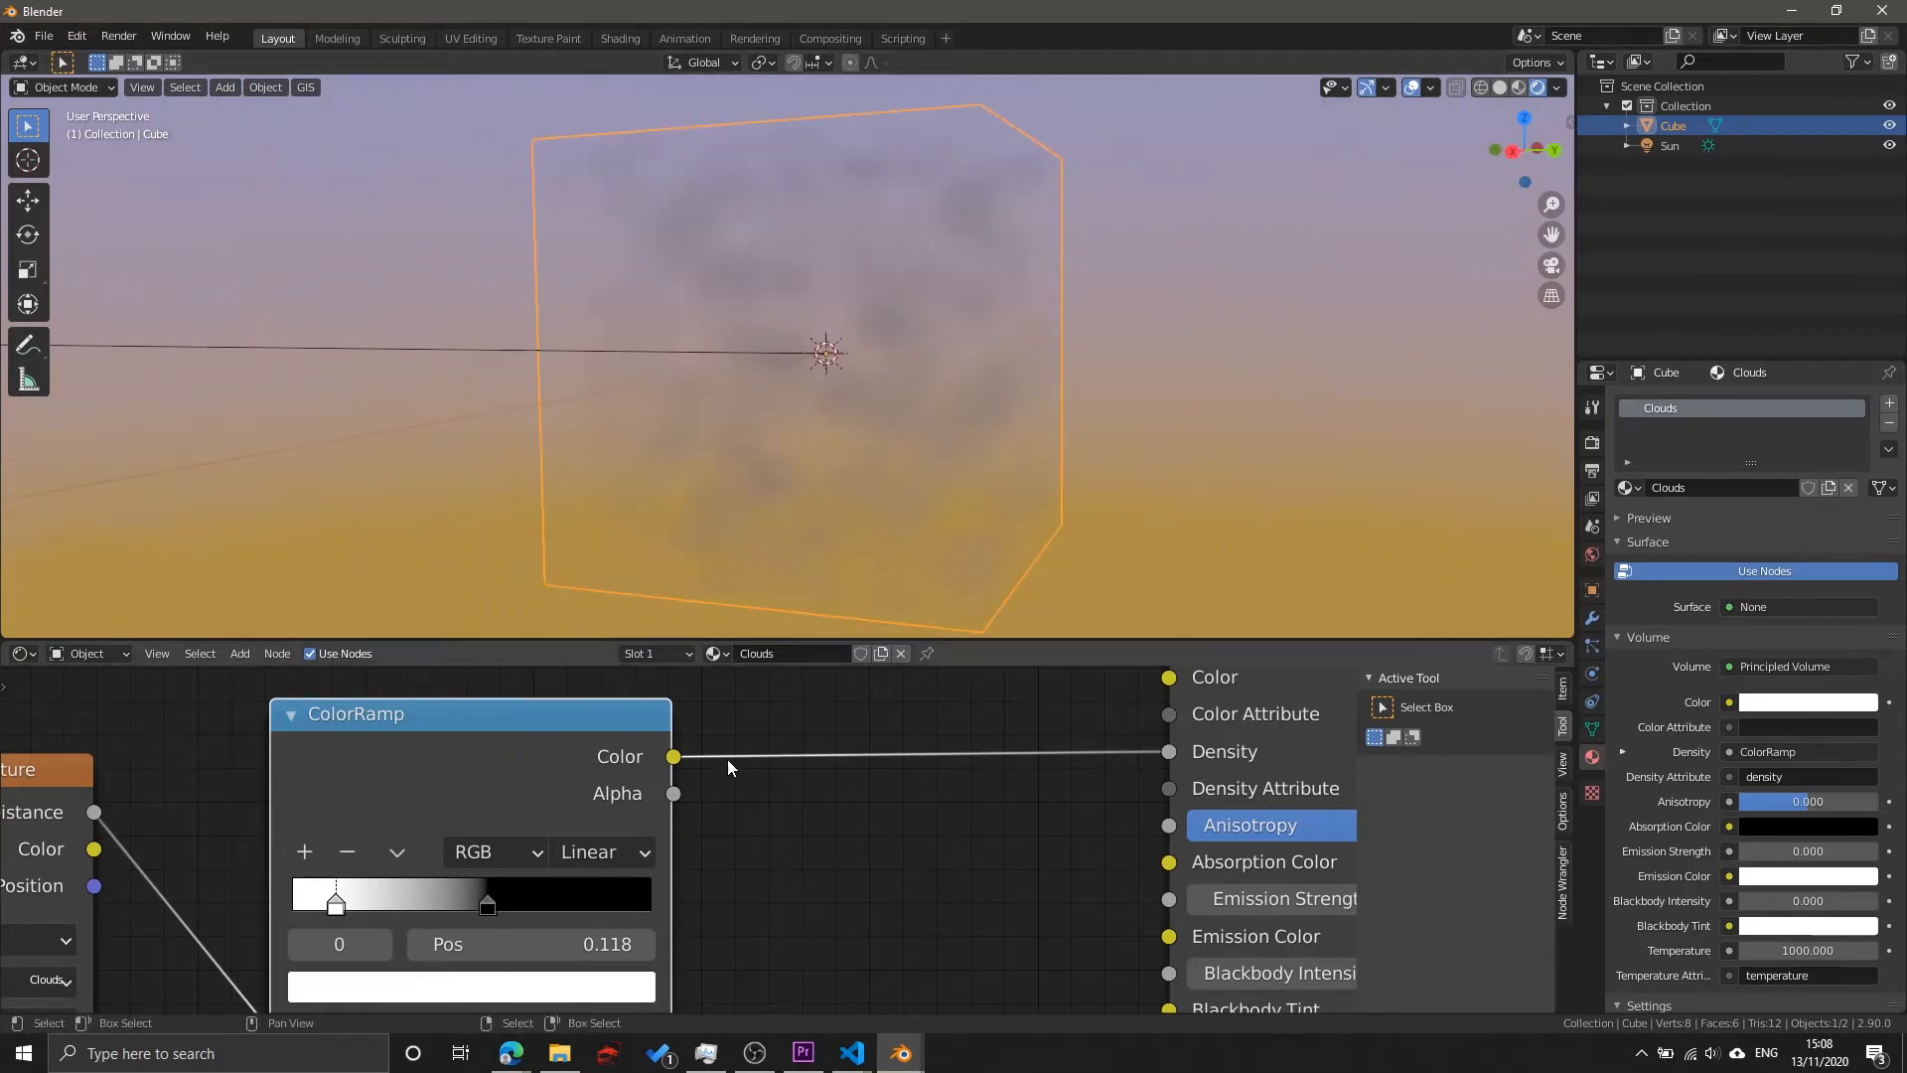
Step: Add a Math node on the link between the ColorRamp's Color output and the Principled Volume's Density input
middle_drag(865, 726, 655, 737)
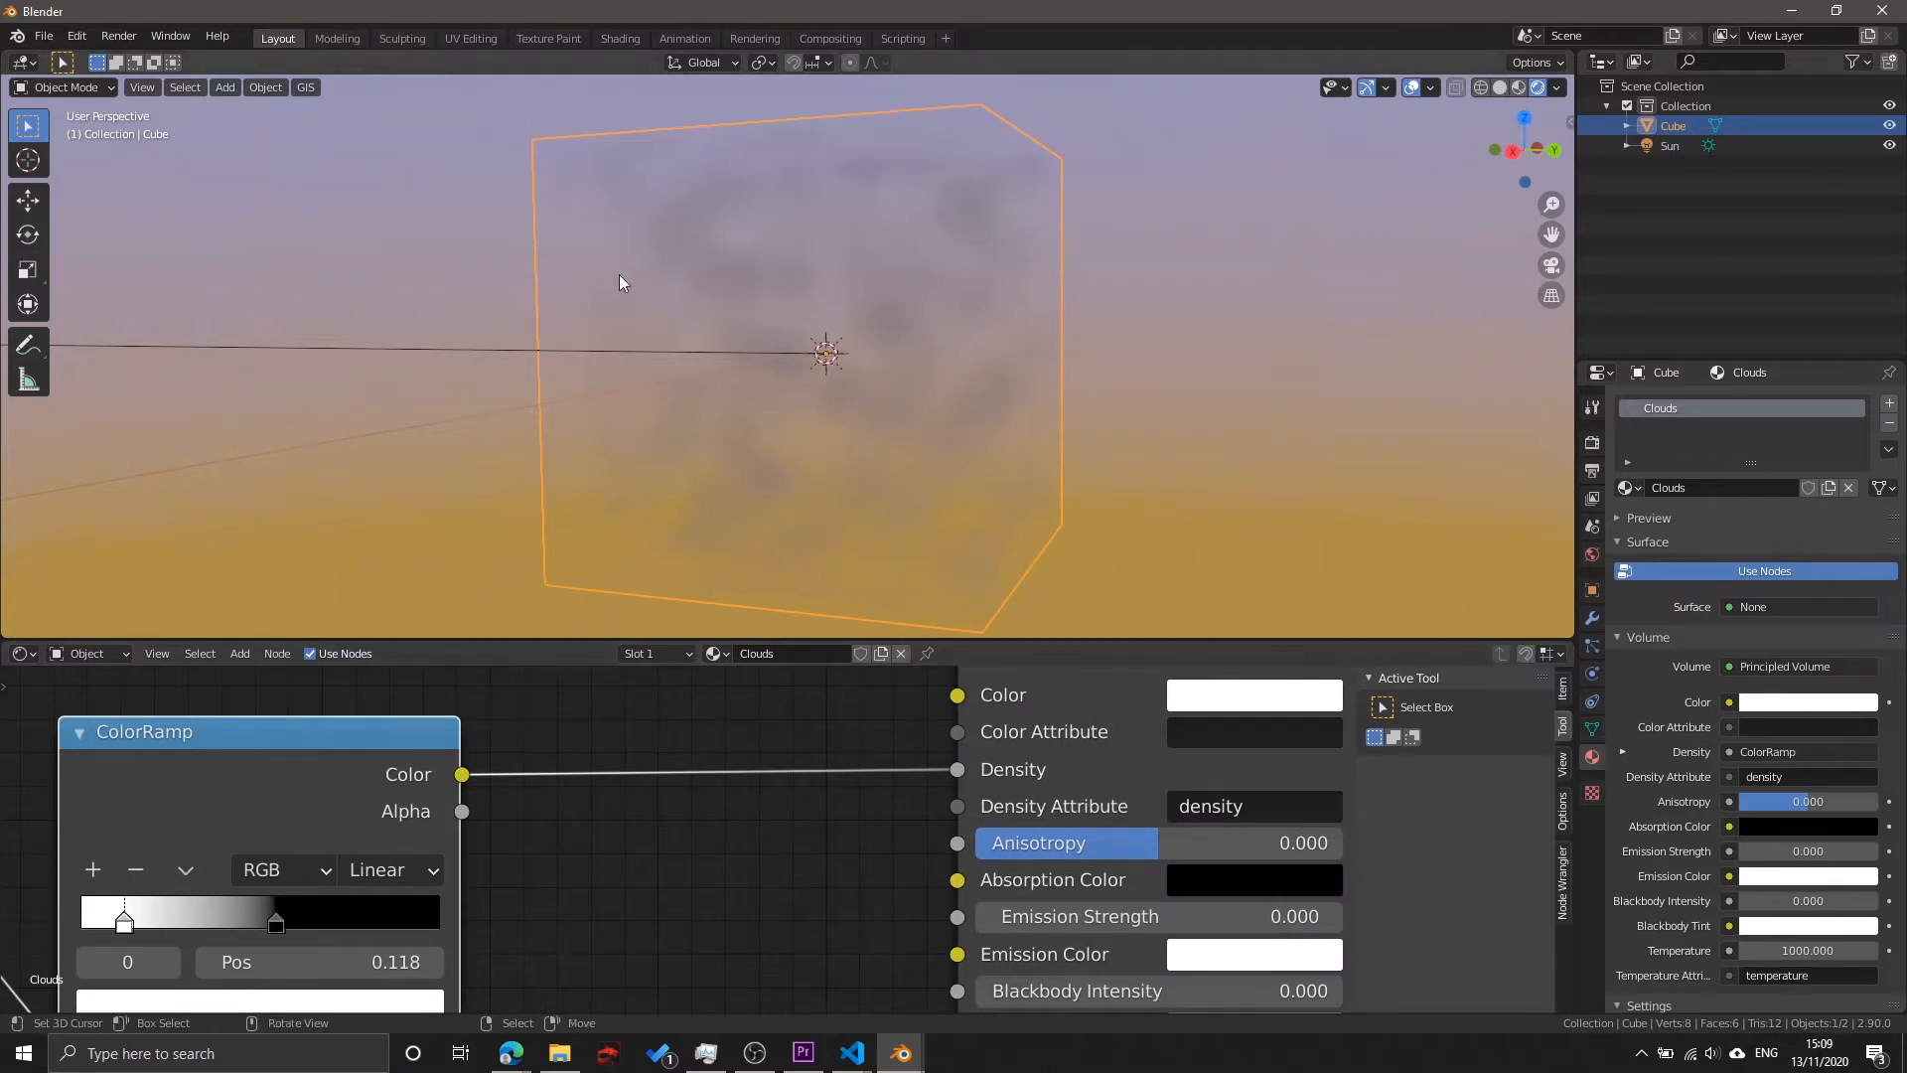
scroll(858, 401, up, 2)
scroll(856, 410, down, 1)
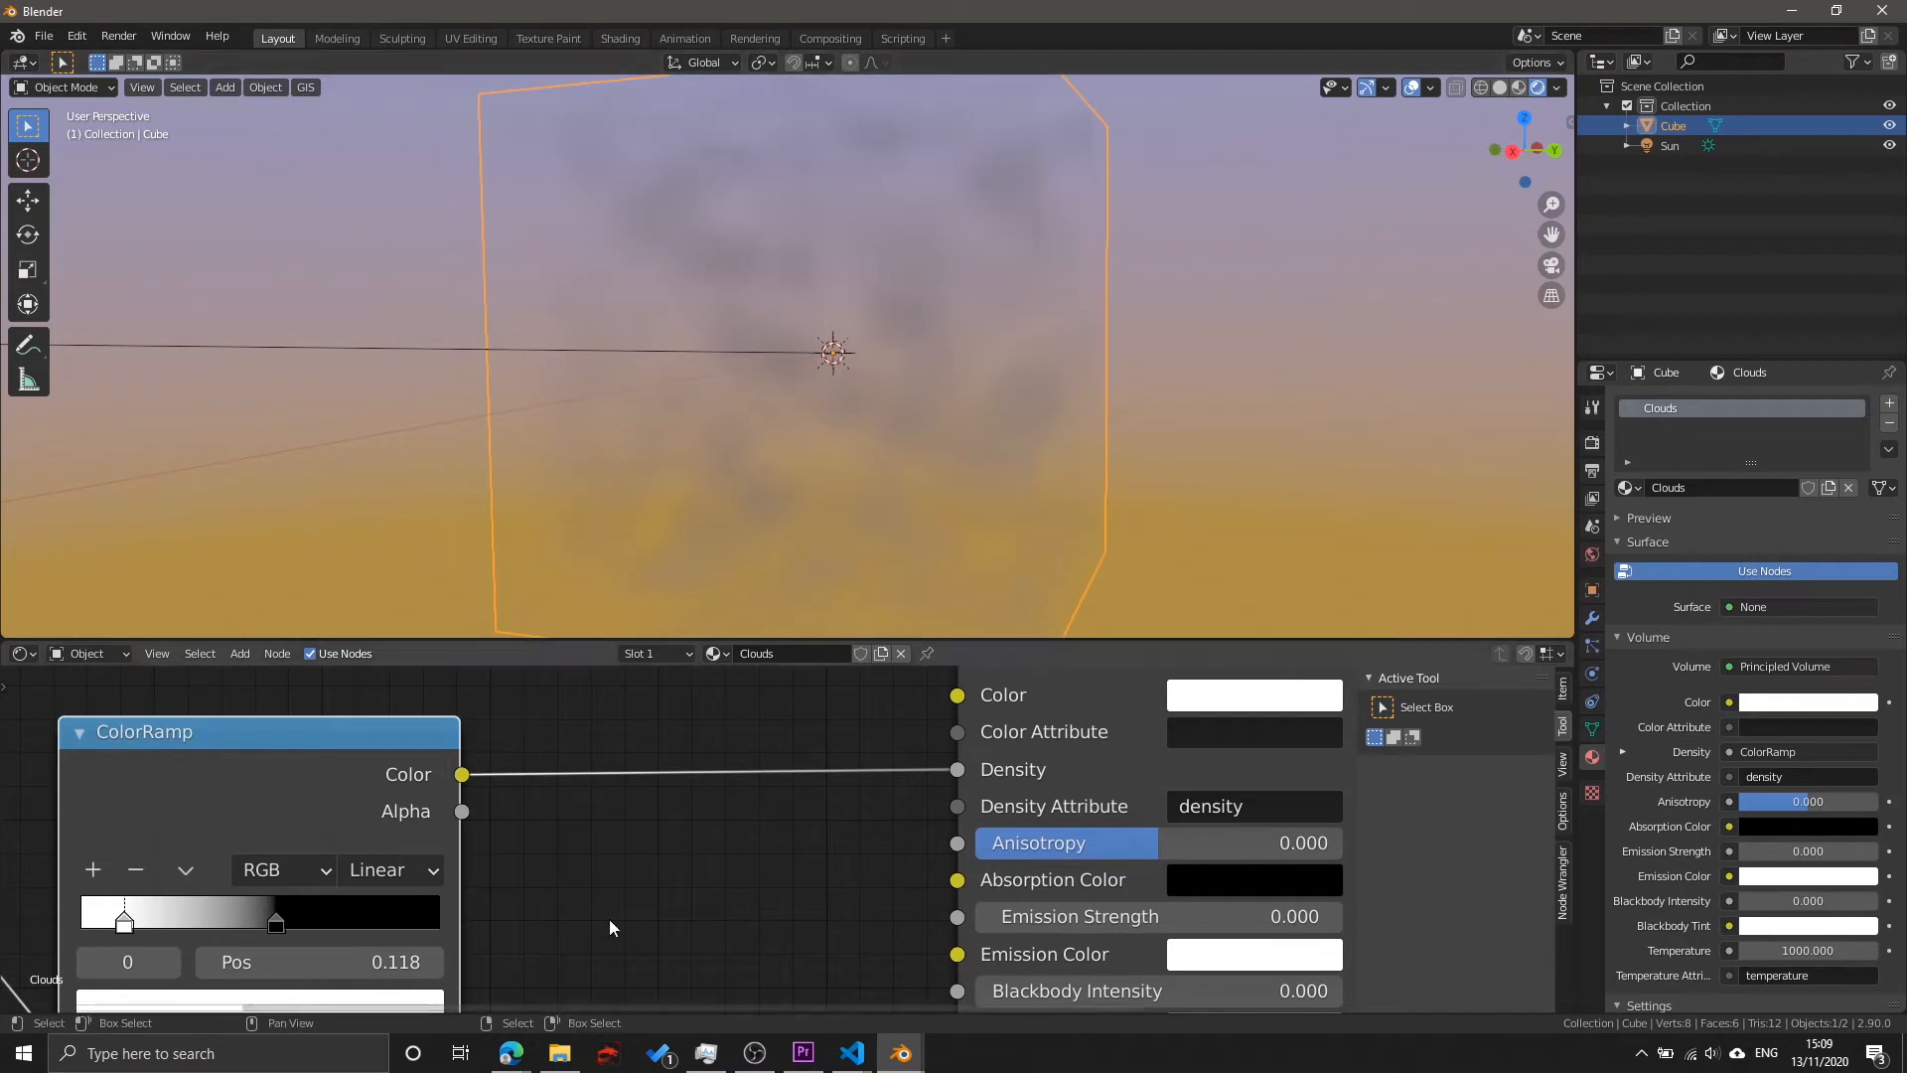
drag(328, 772, 298, 757)
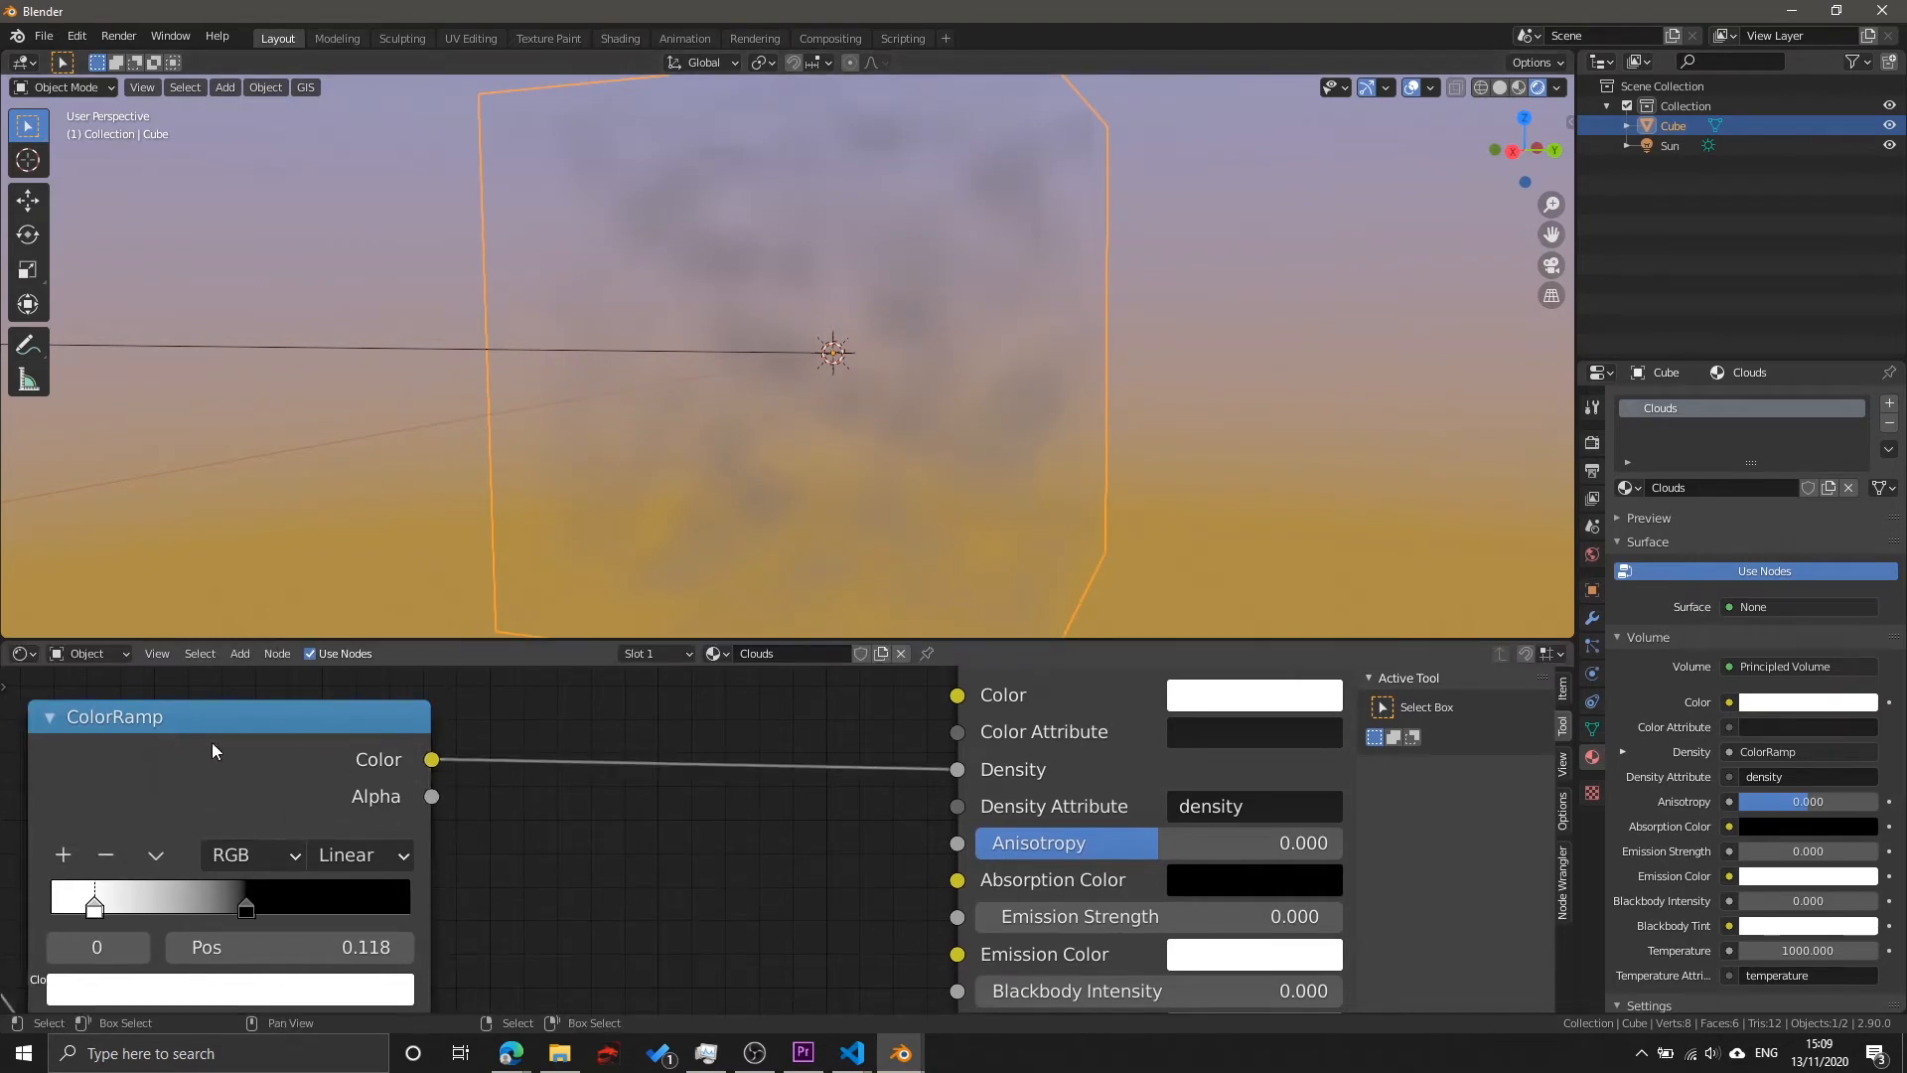
key(shift+a)
text(s)
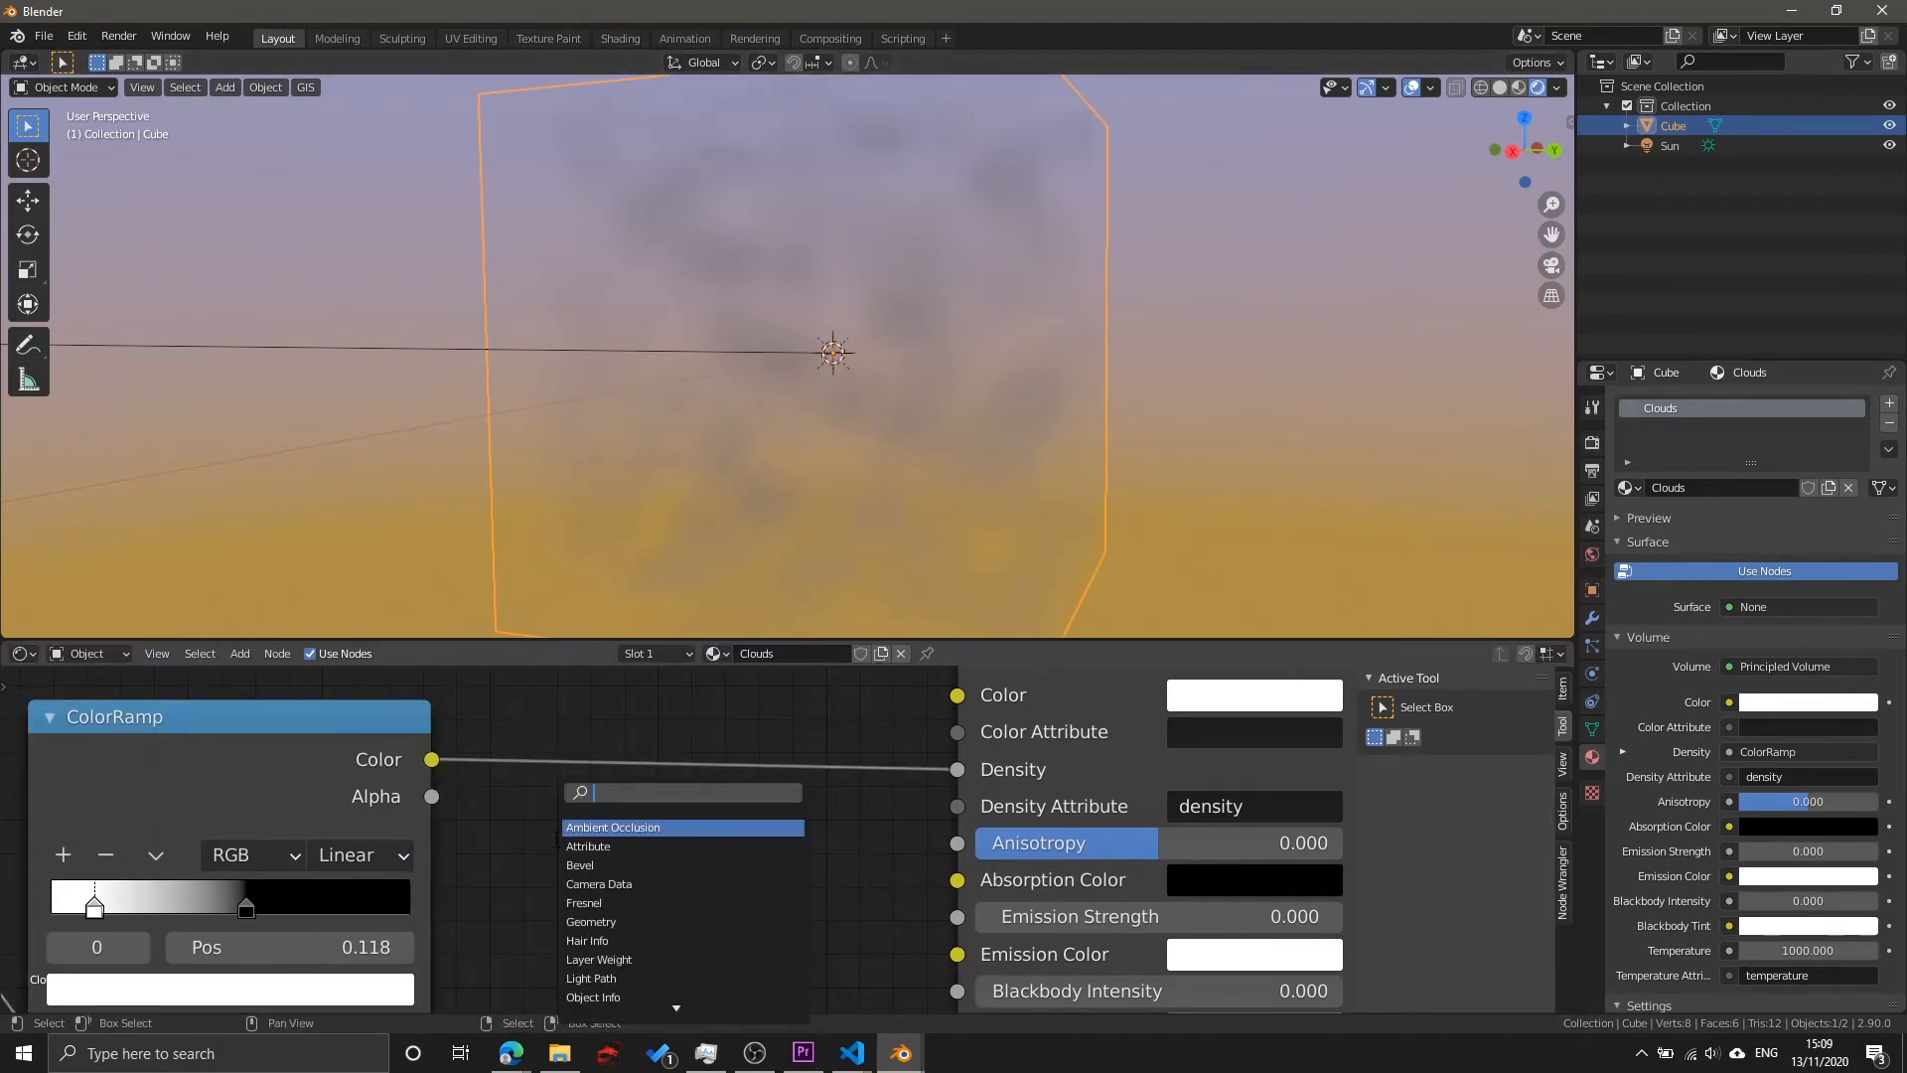
text(add)
key(Return)
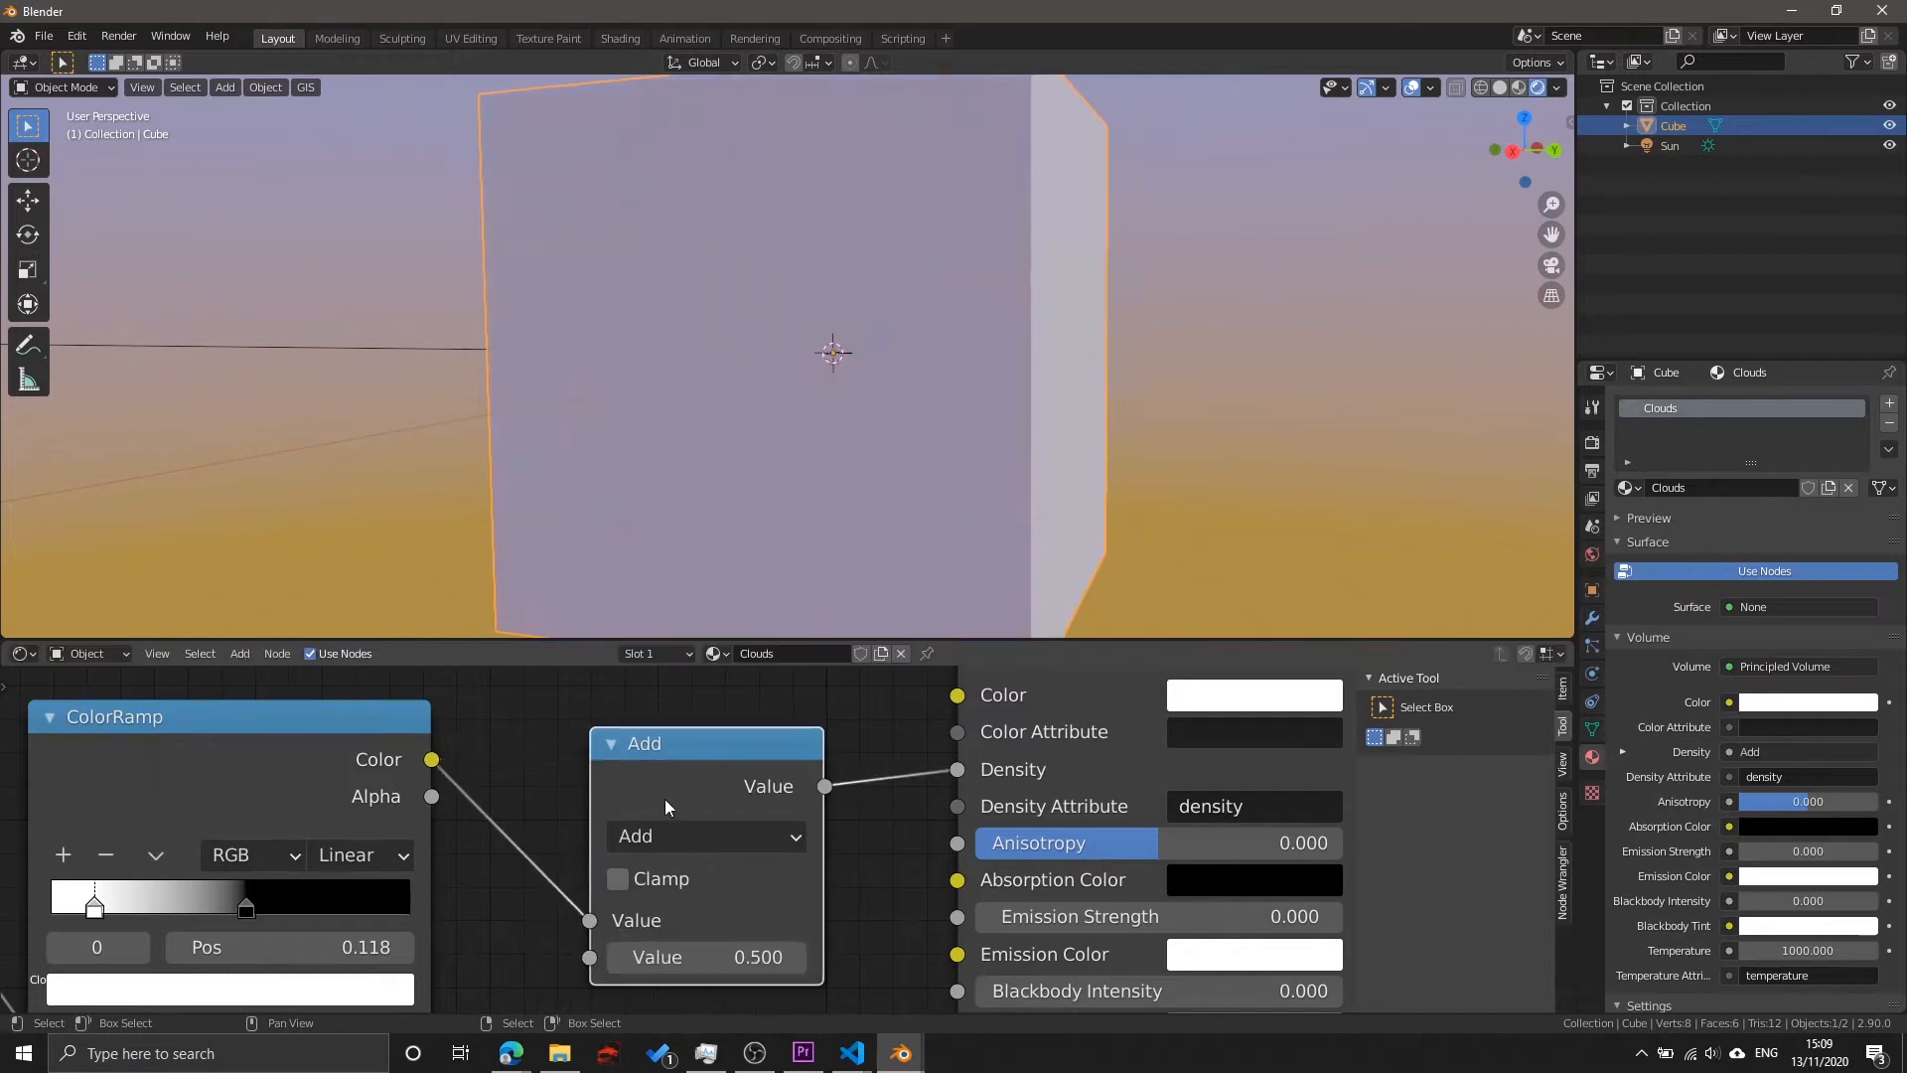
click(665, 799)
Step: Change the Math node's operation to Multiply and set its value to 13.6
click(702, 835)
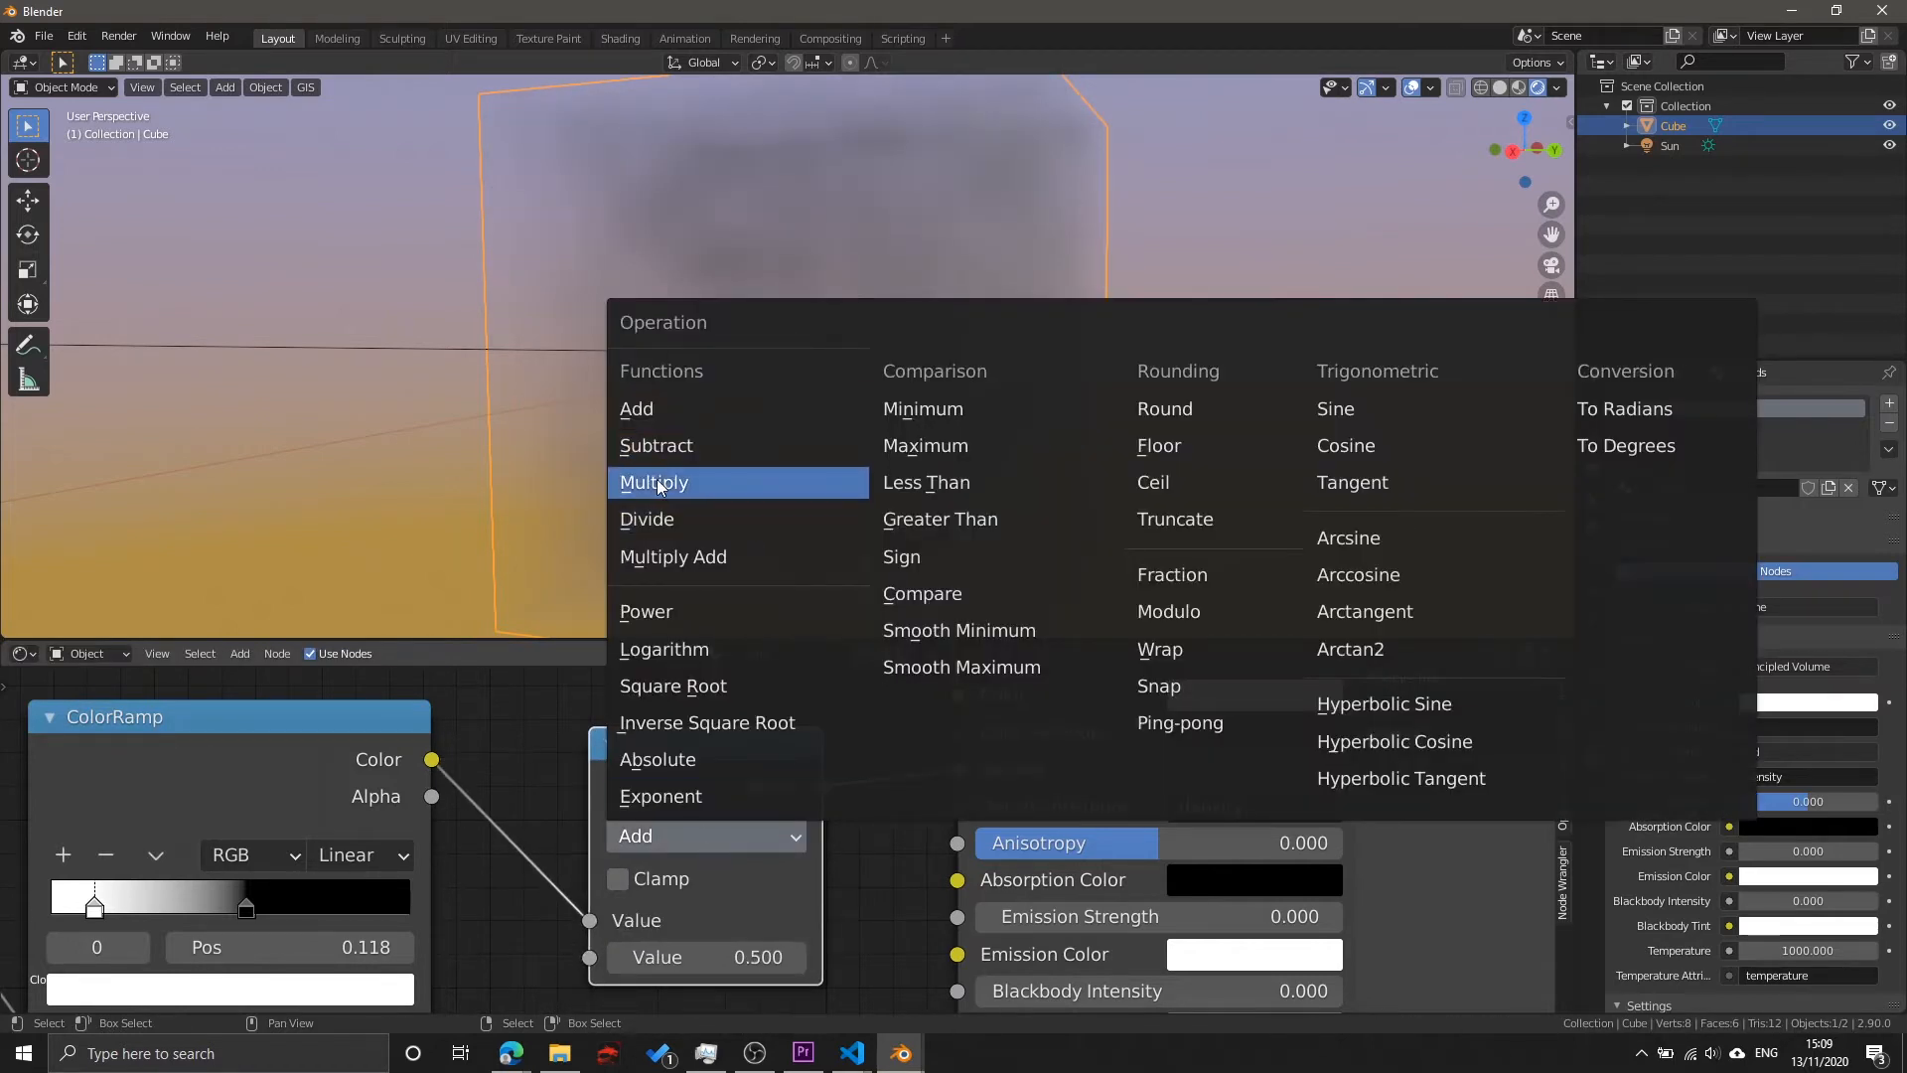
click(683, 481)
middle_drag(729, 970, 809, 876)
drag(758, 907, 859, 911)
middle_drag(834, 445, 818, 445)
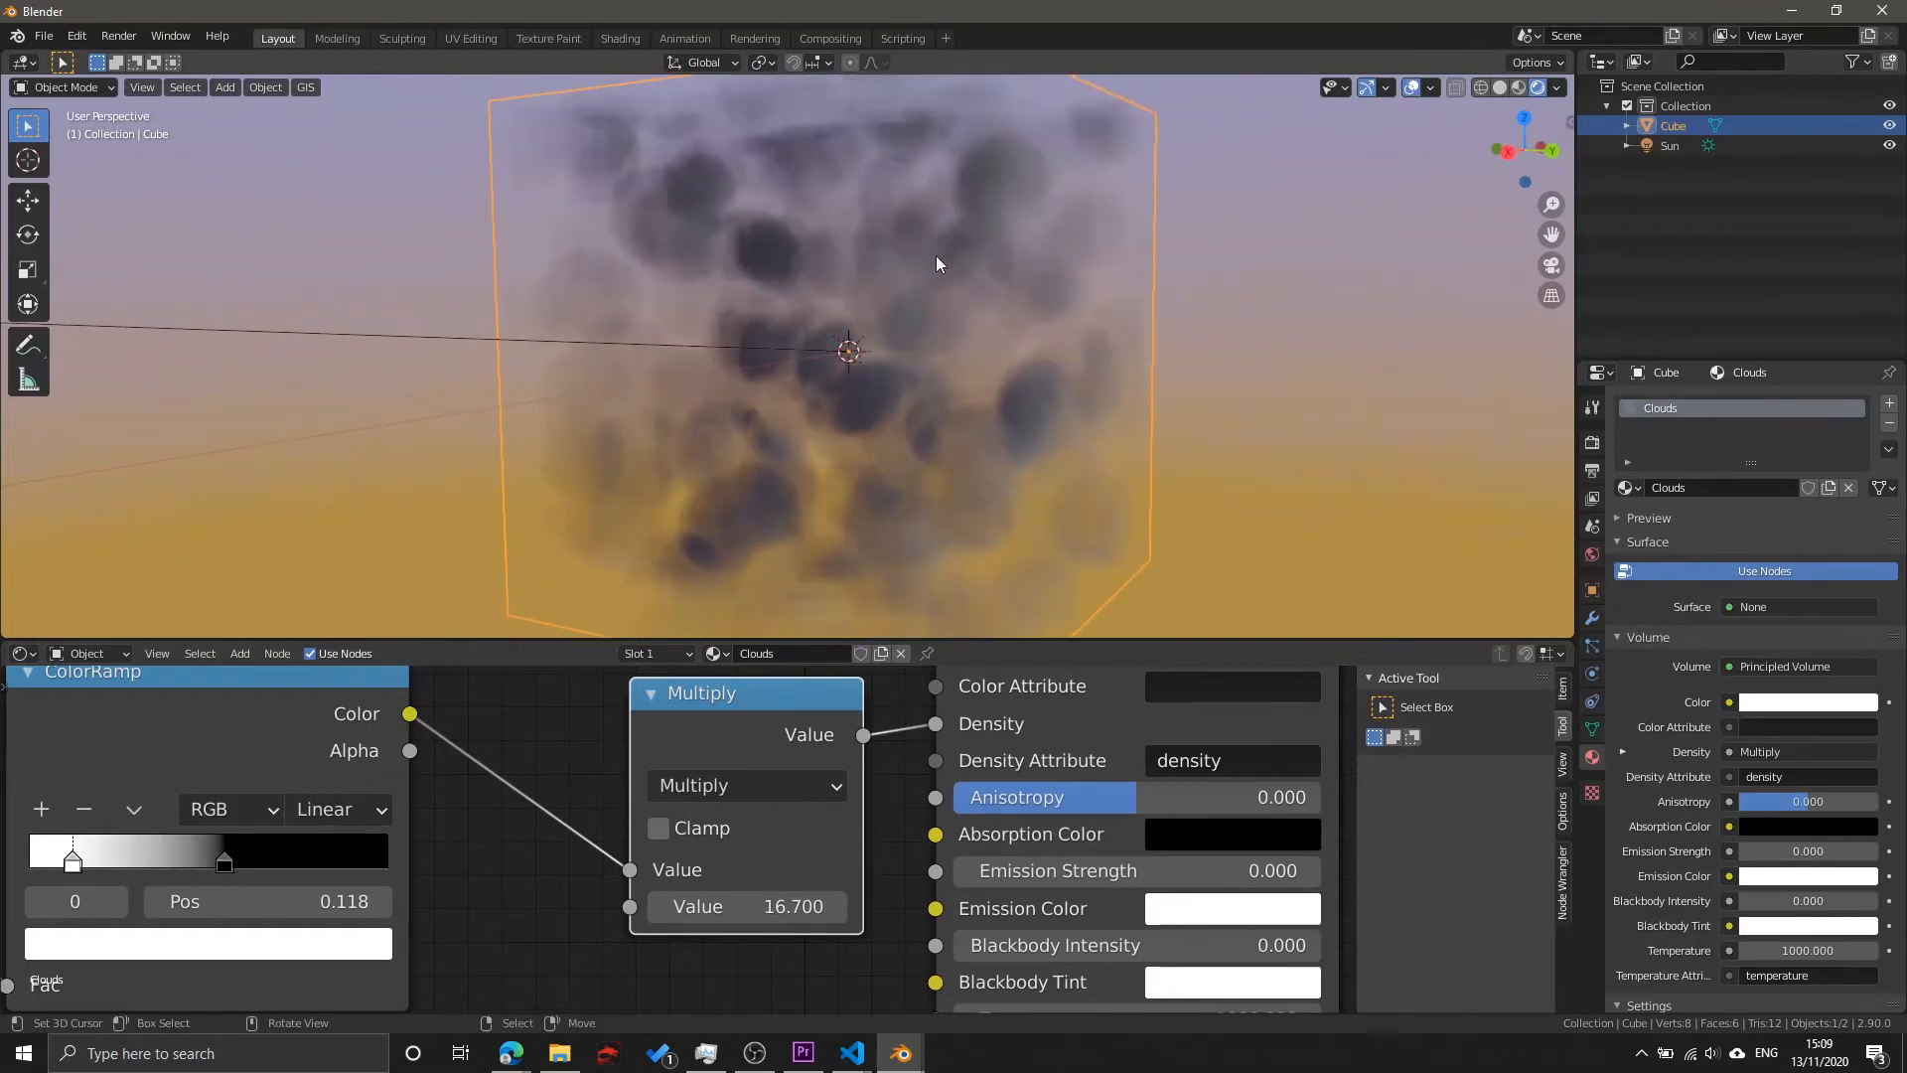
drag(745, 717, 699, 726)
drag(735, 914, 705, 913)
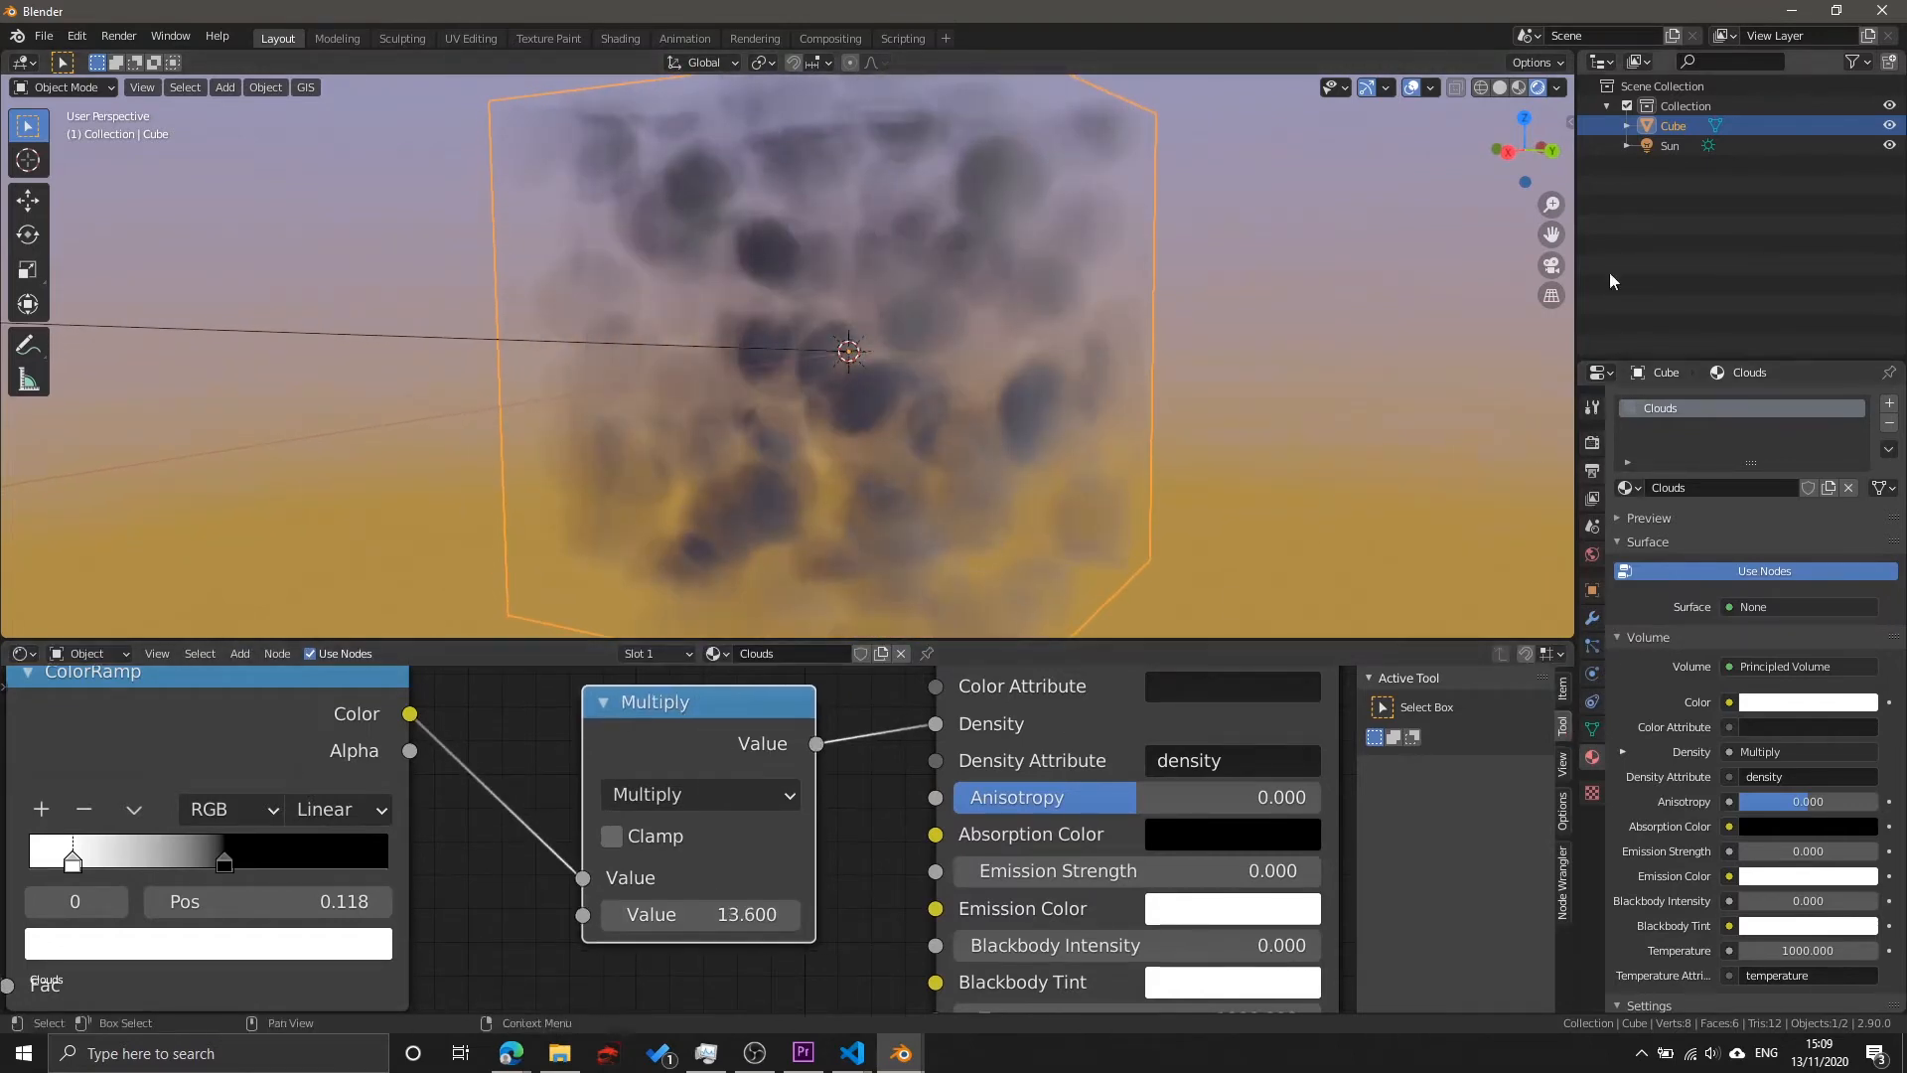
Step: Examine the cube's denser cloud volume from several angles and distances
middle_drag(888, 274, 766, 278)
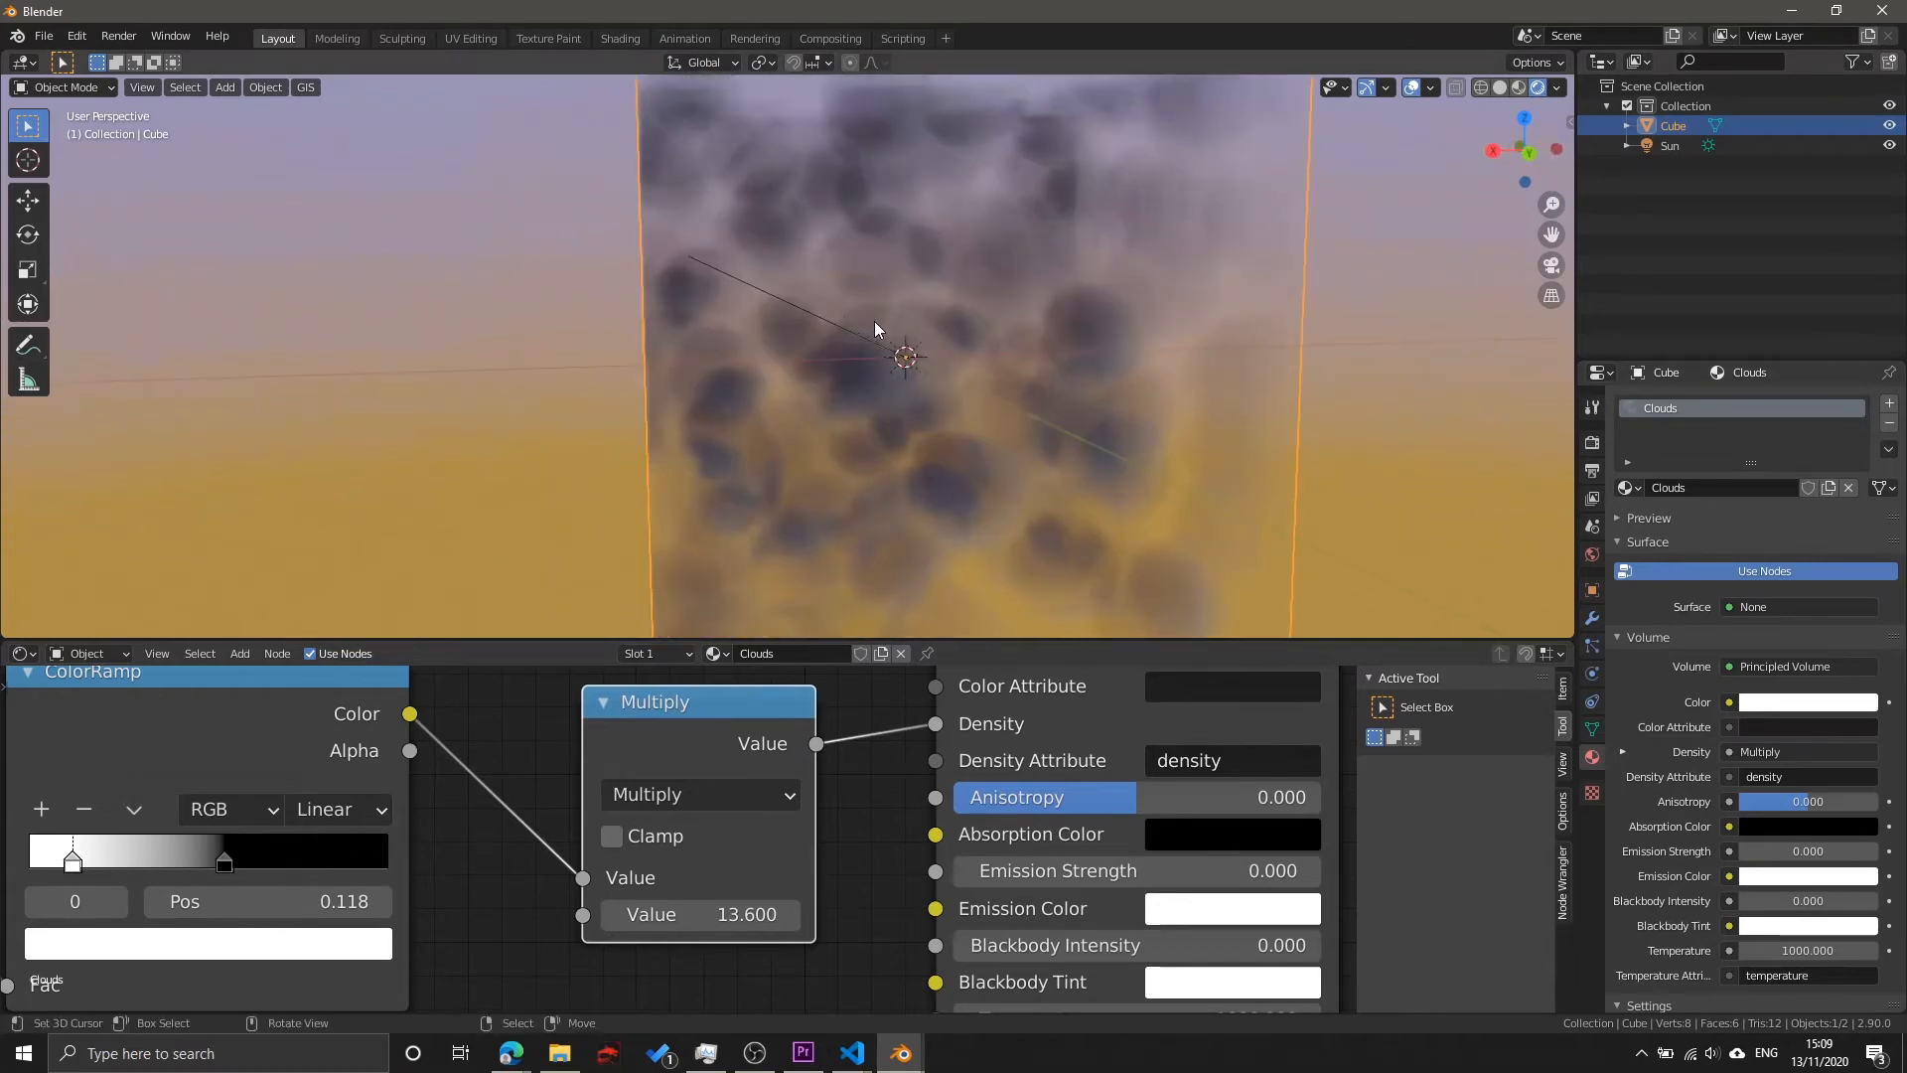
scroll(812, 366, down, 3)
middle_drag(810, 367, 772, 370)
scroll(729, 397, up, 4)
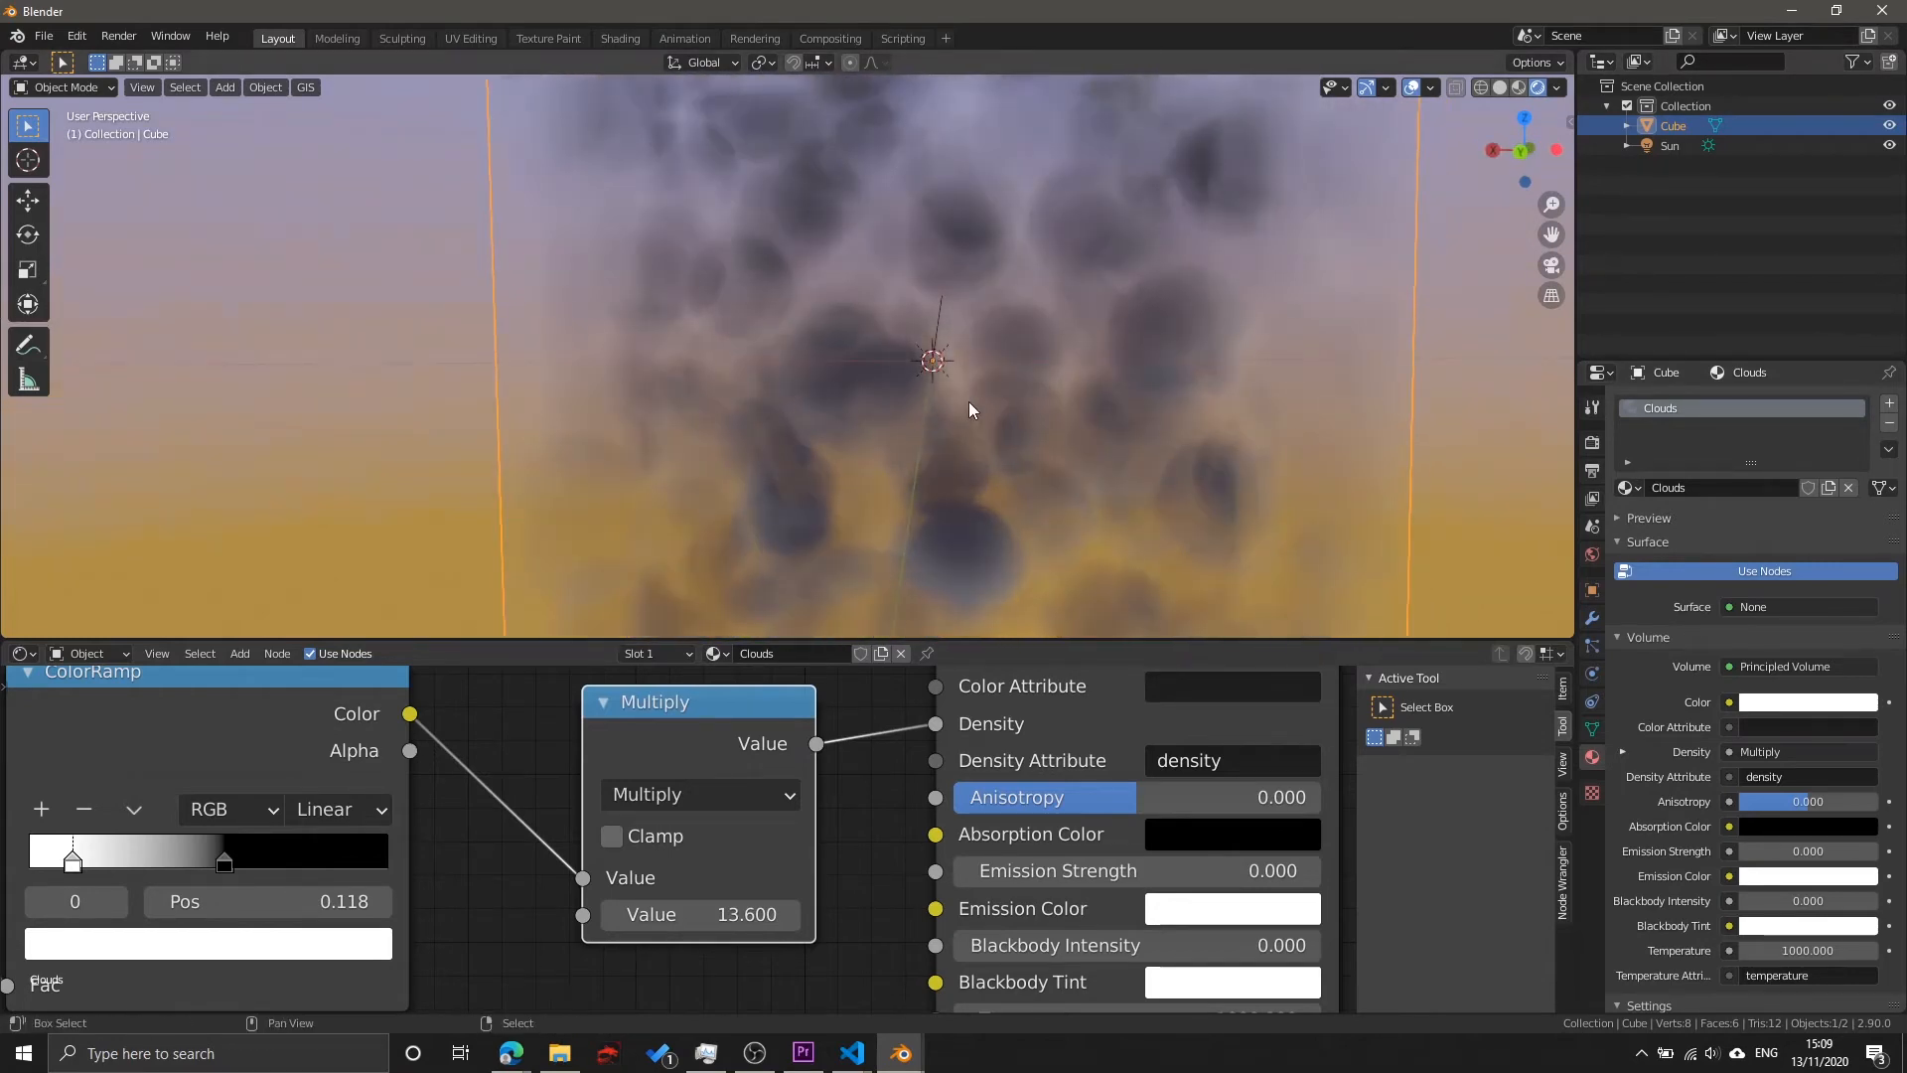
shift+middle_drag(971, 401, 865, 424)
middle_drag(672, 477, 1106, 540)
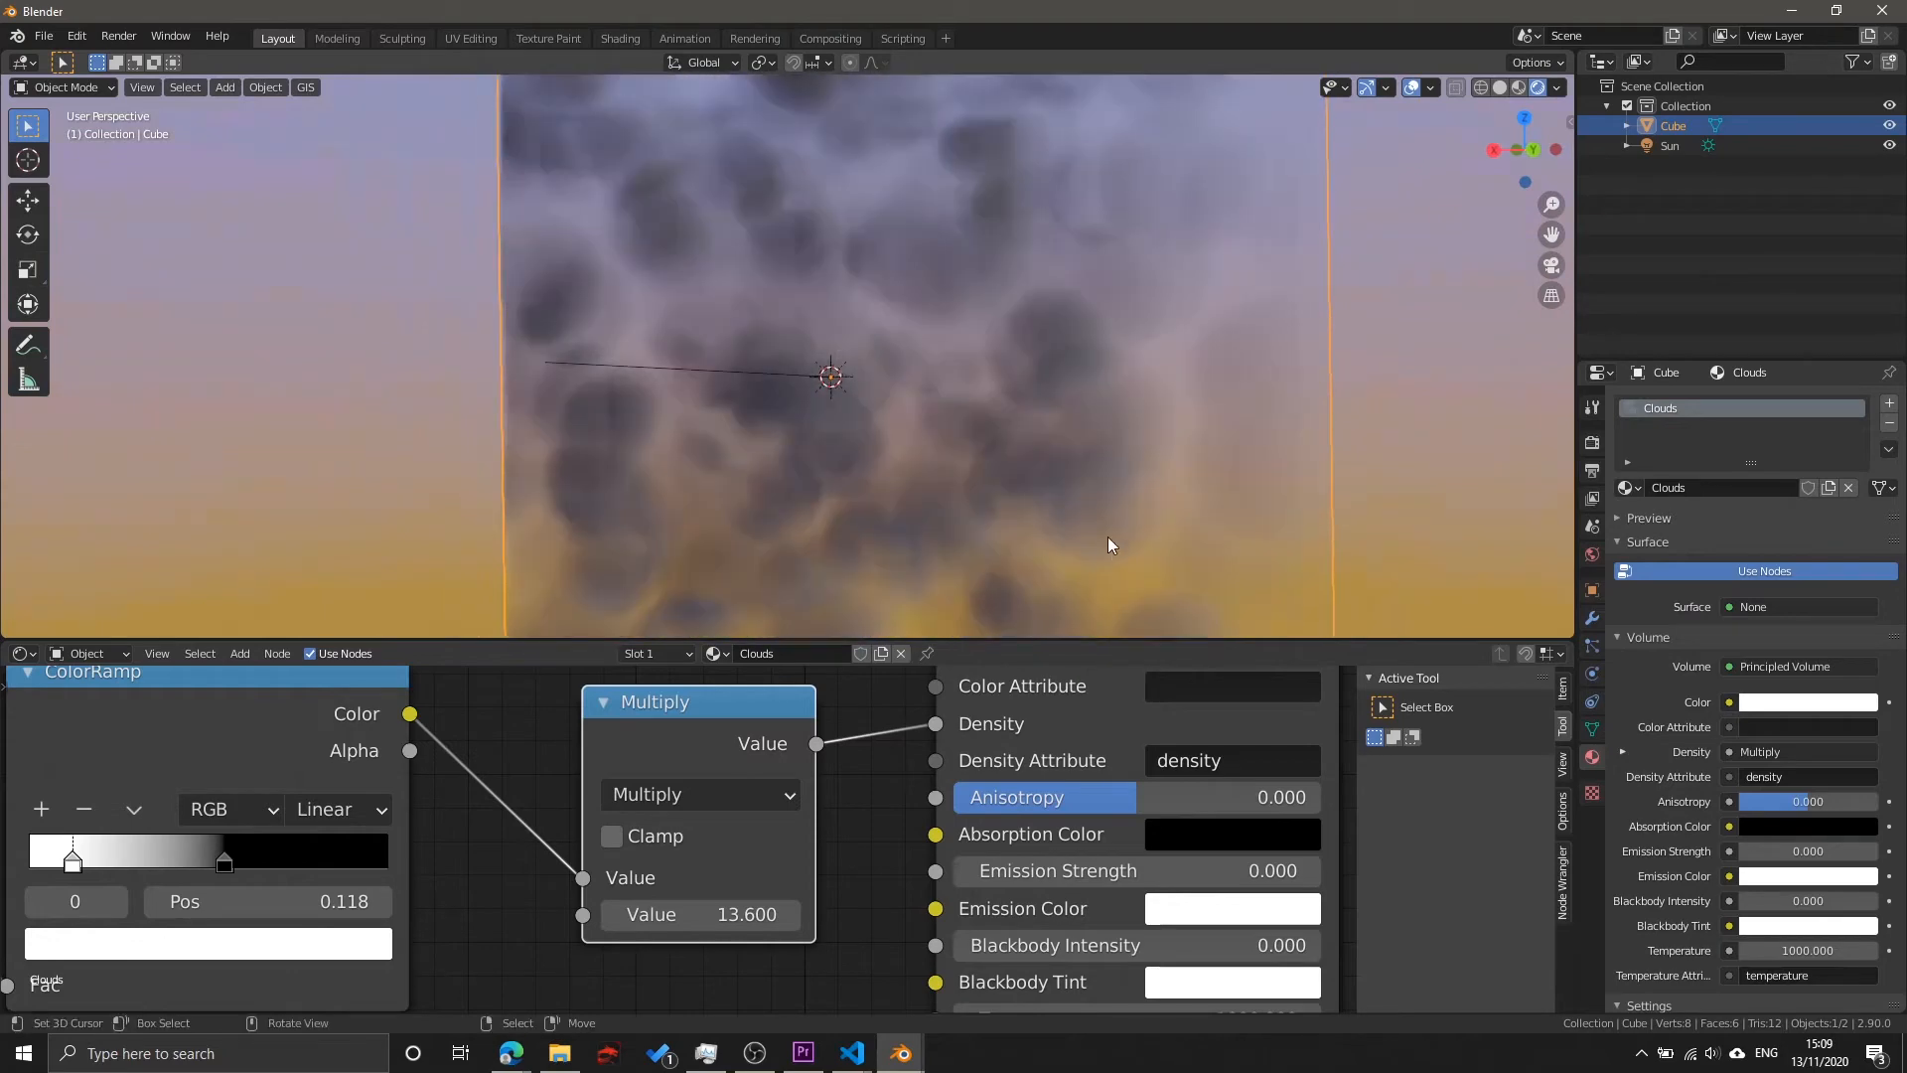
scroll(1106, 540, down, 3)
Step: Increase the Sun light's strength and check the brighter lighting on the cloud volume
click(1677, 147)
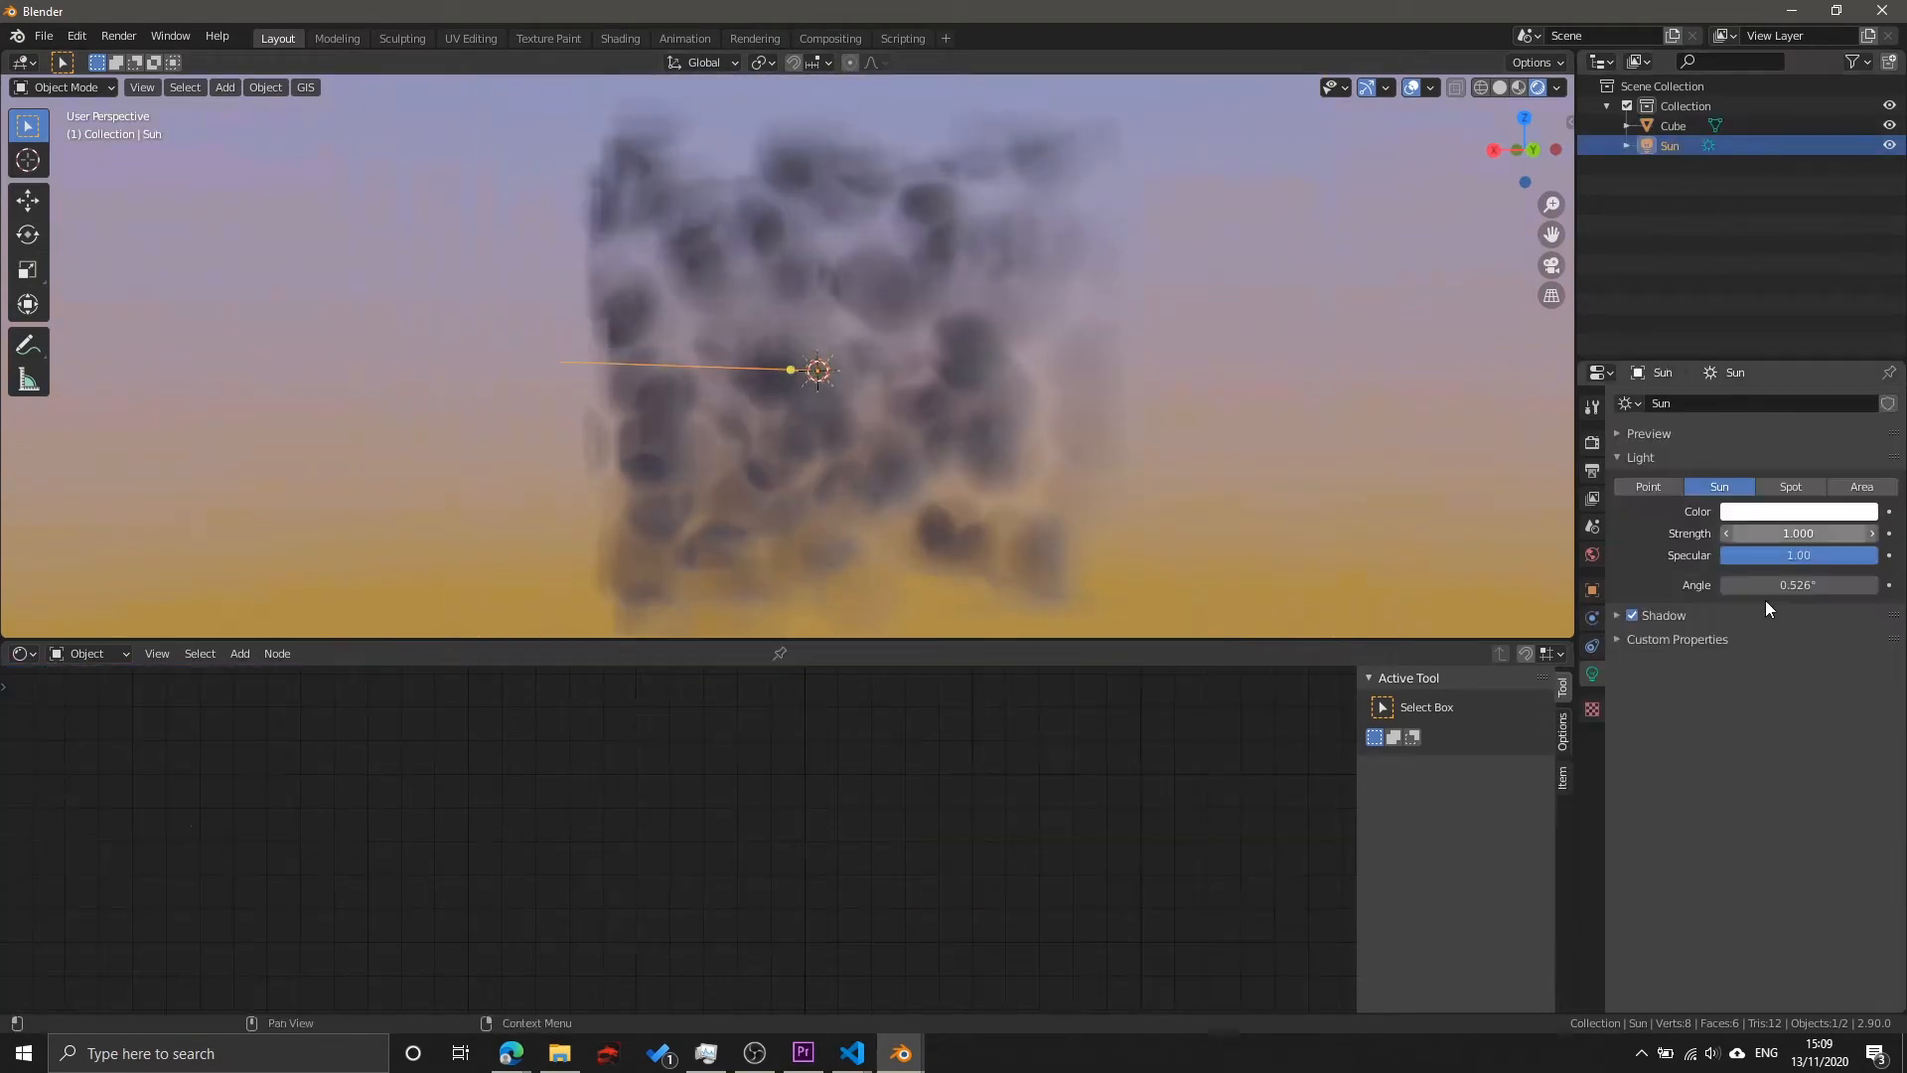
drag(1790, 533, 1889, 533)
click(1793, 524)
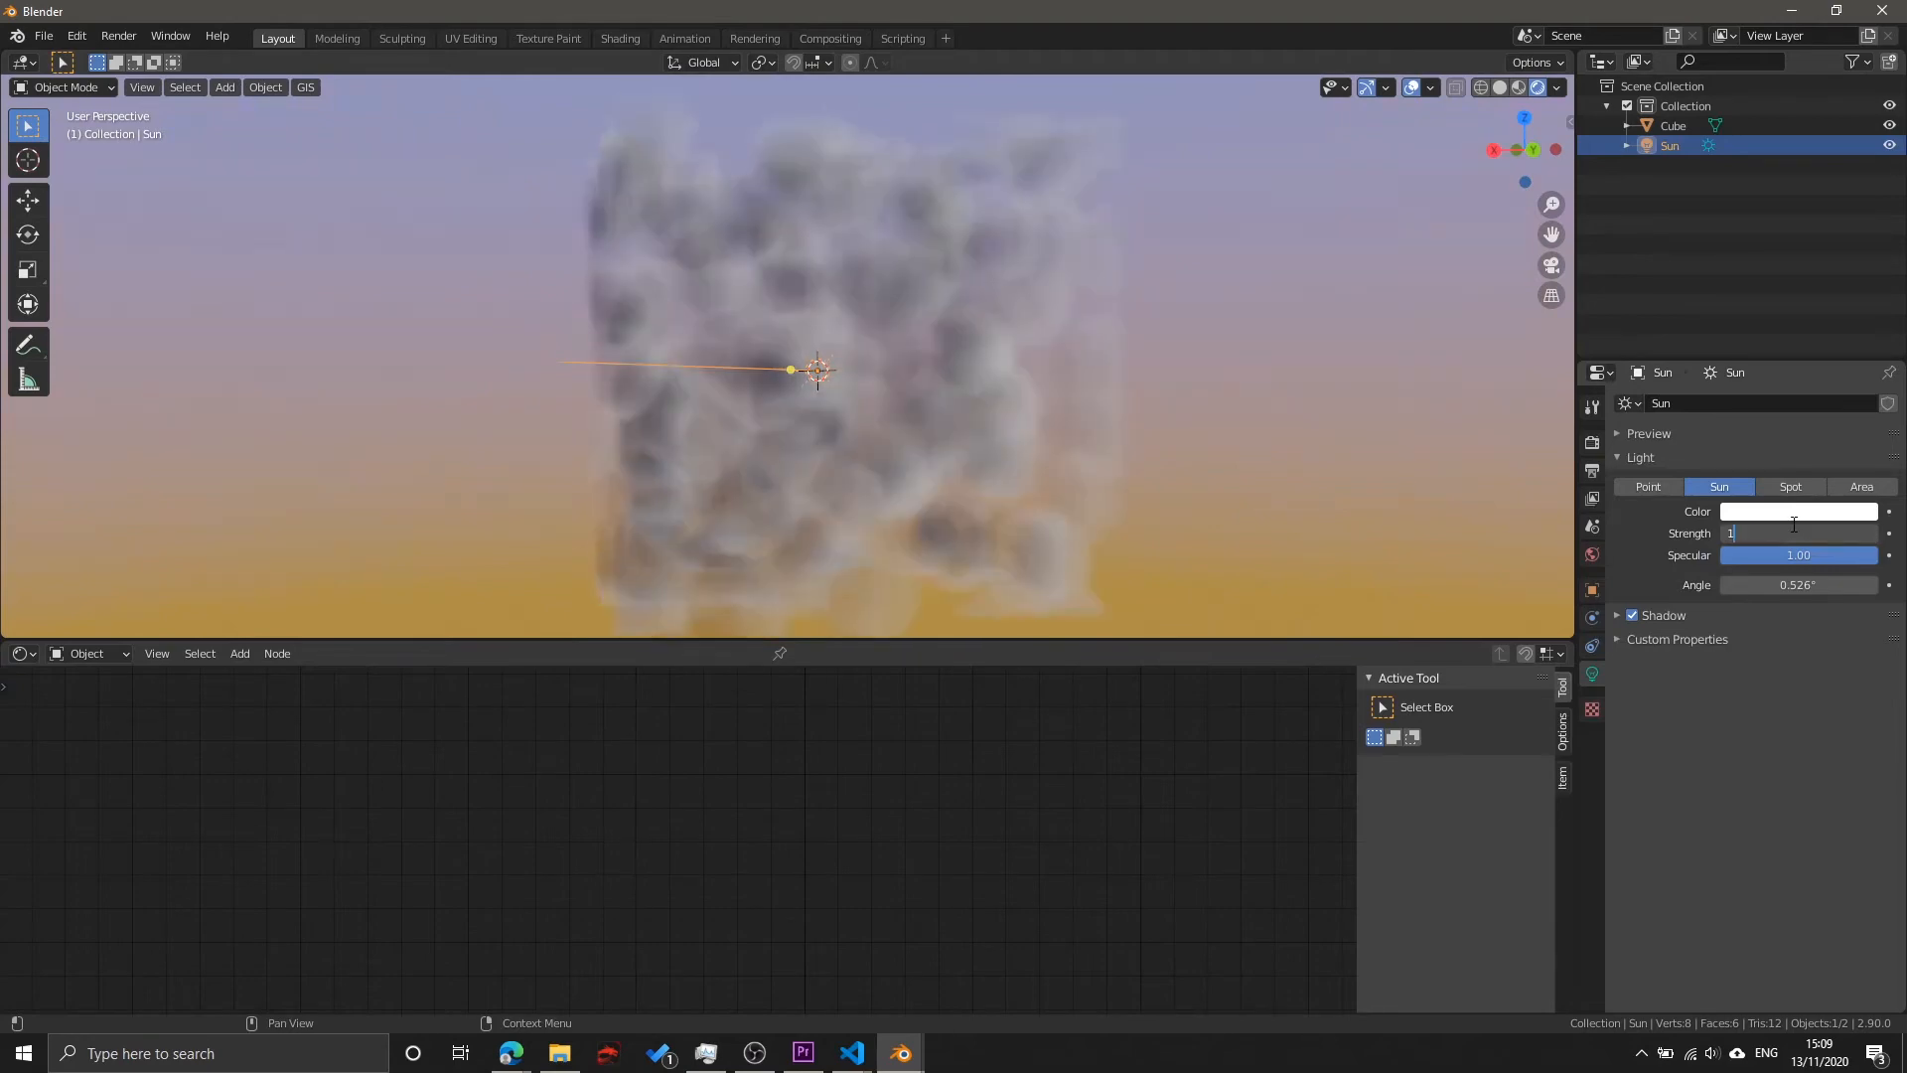
key(Return)
middle_drag(802, 302, 989, 343)
scroll(989, 344, up, 4)
scroll(998, 318, down, 3)
Step: Select the cube again and lower the Multiply node's value to 1.9
click(934, 337)
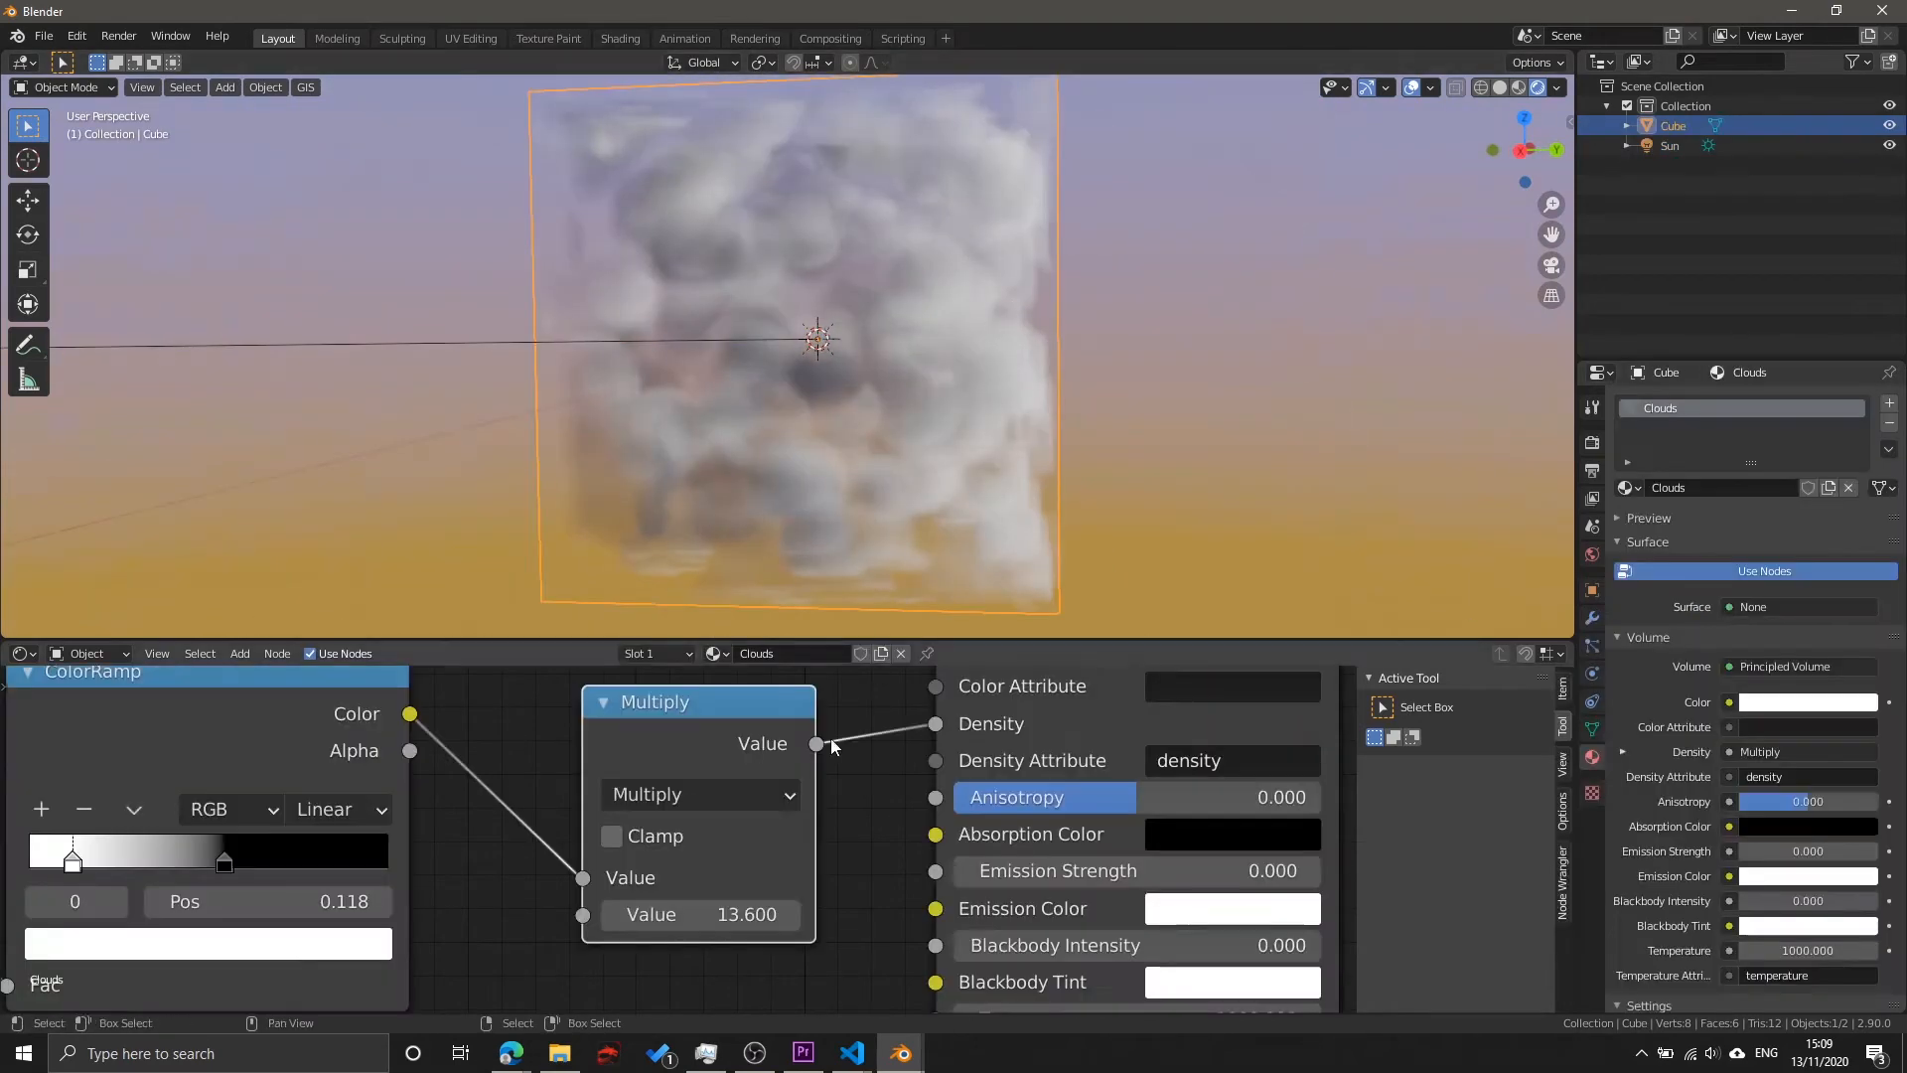
drag(733, 927, 501, 927)
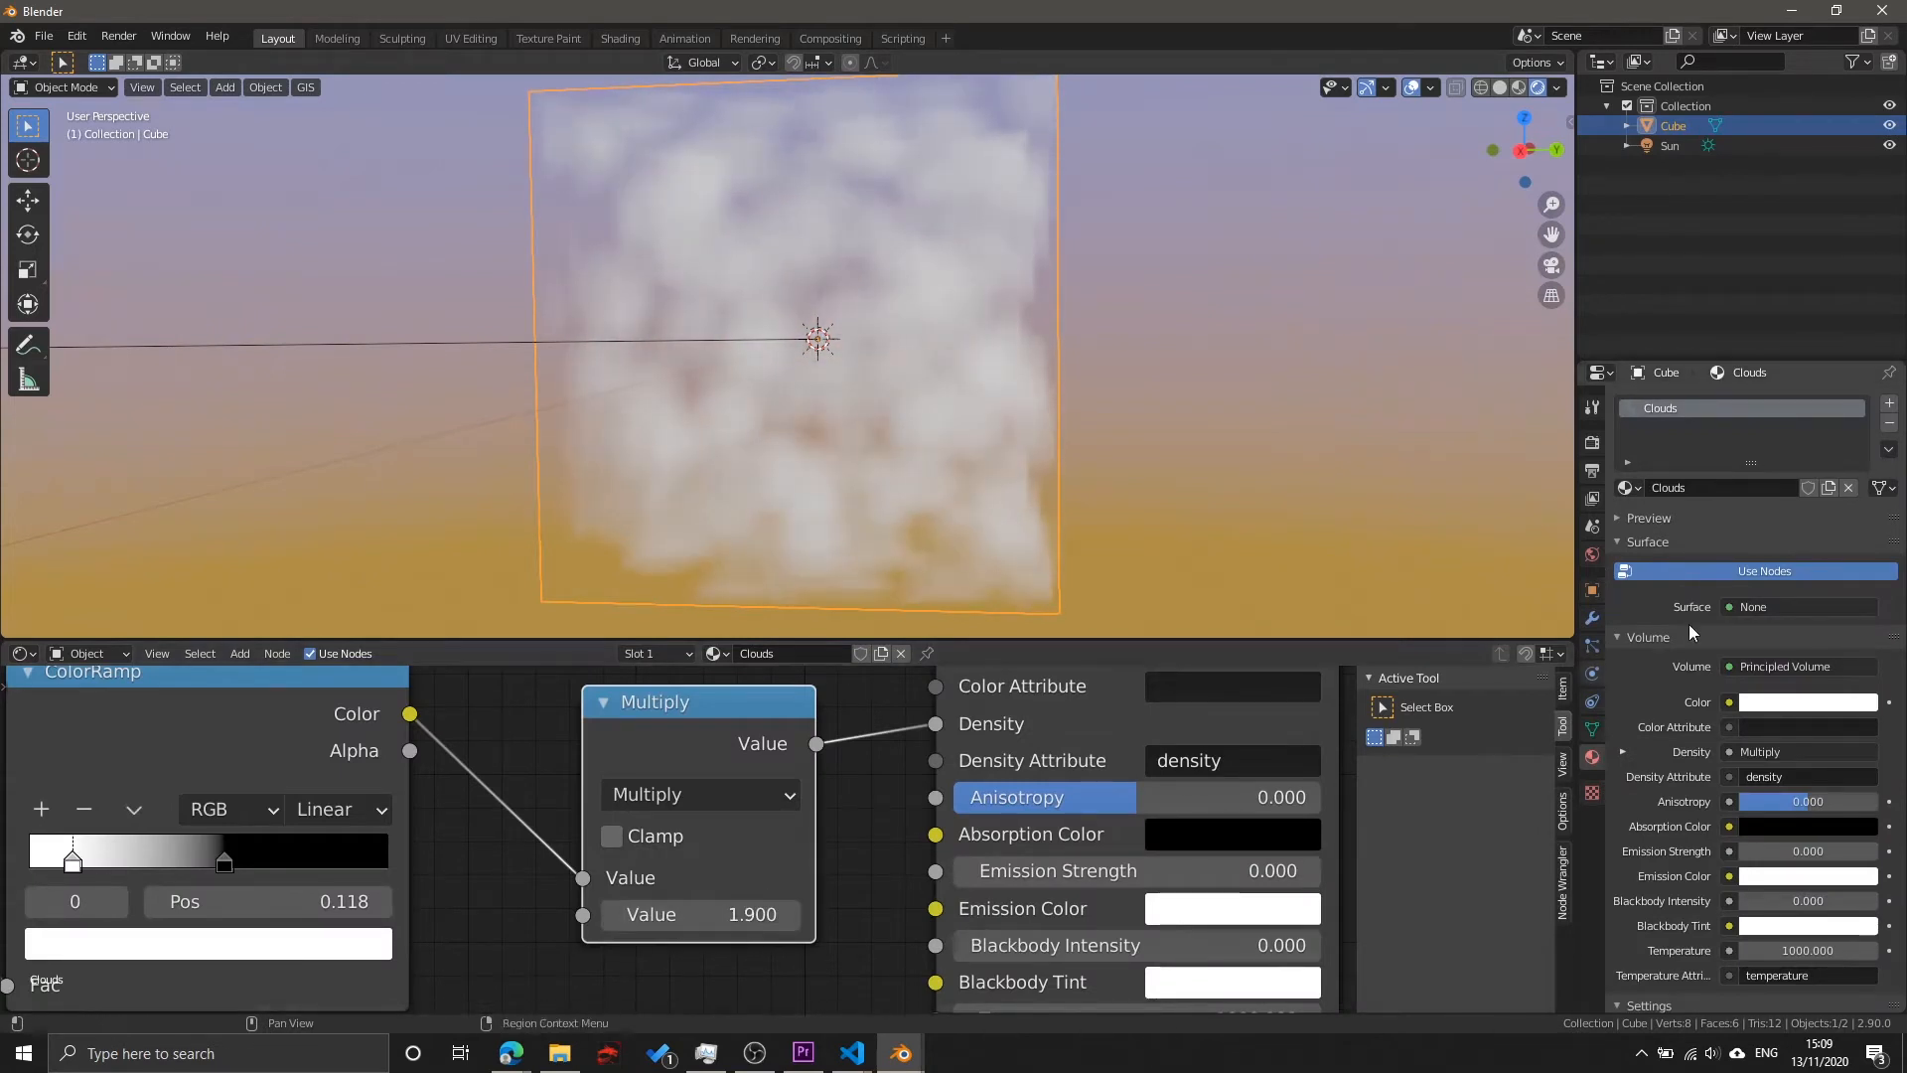
middle_drag(951, 469, 935, 463)
scroll(935, 463, down, 2)
scroll(937, 460, down, 1)
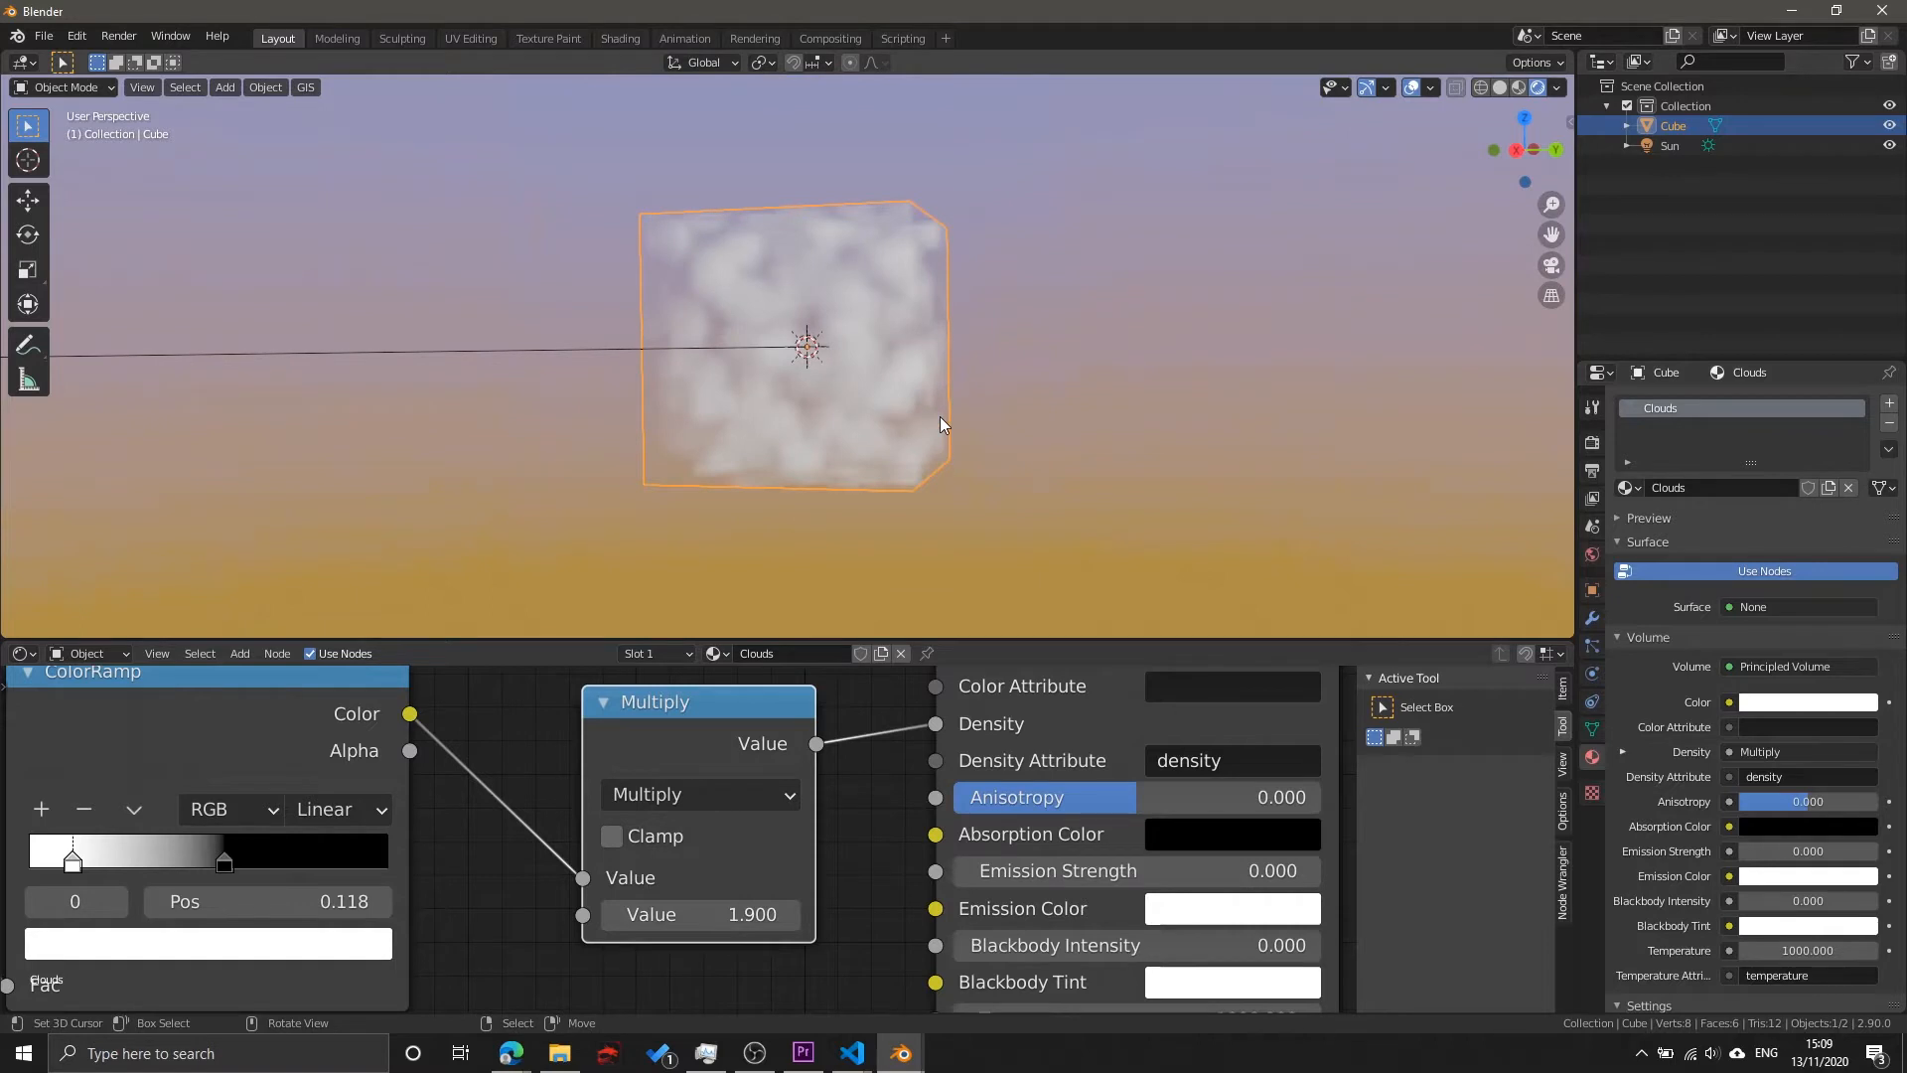
scroll(940, 416, up, 2)
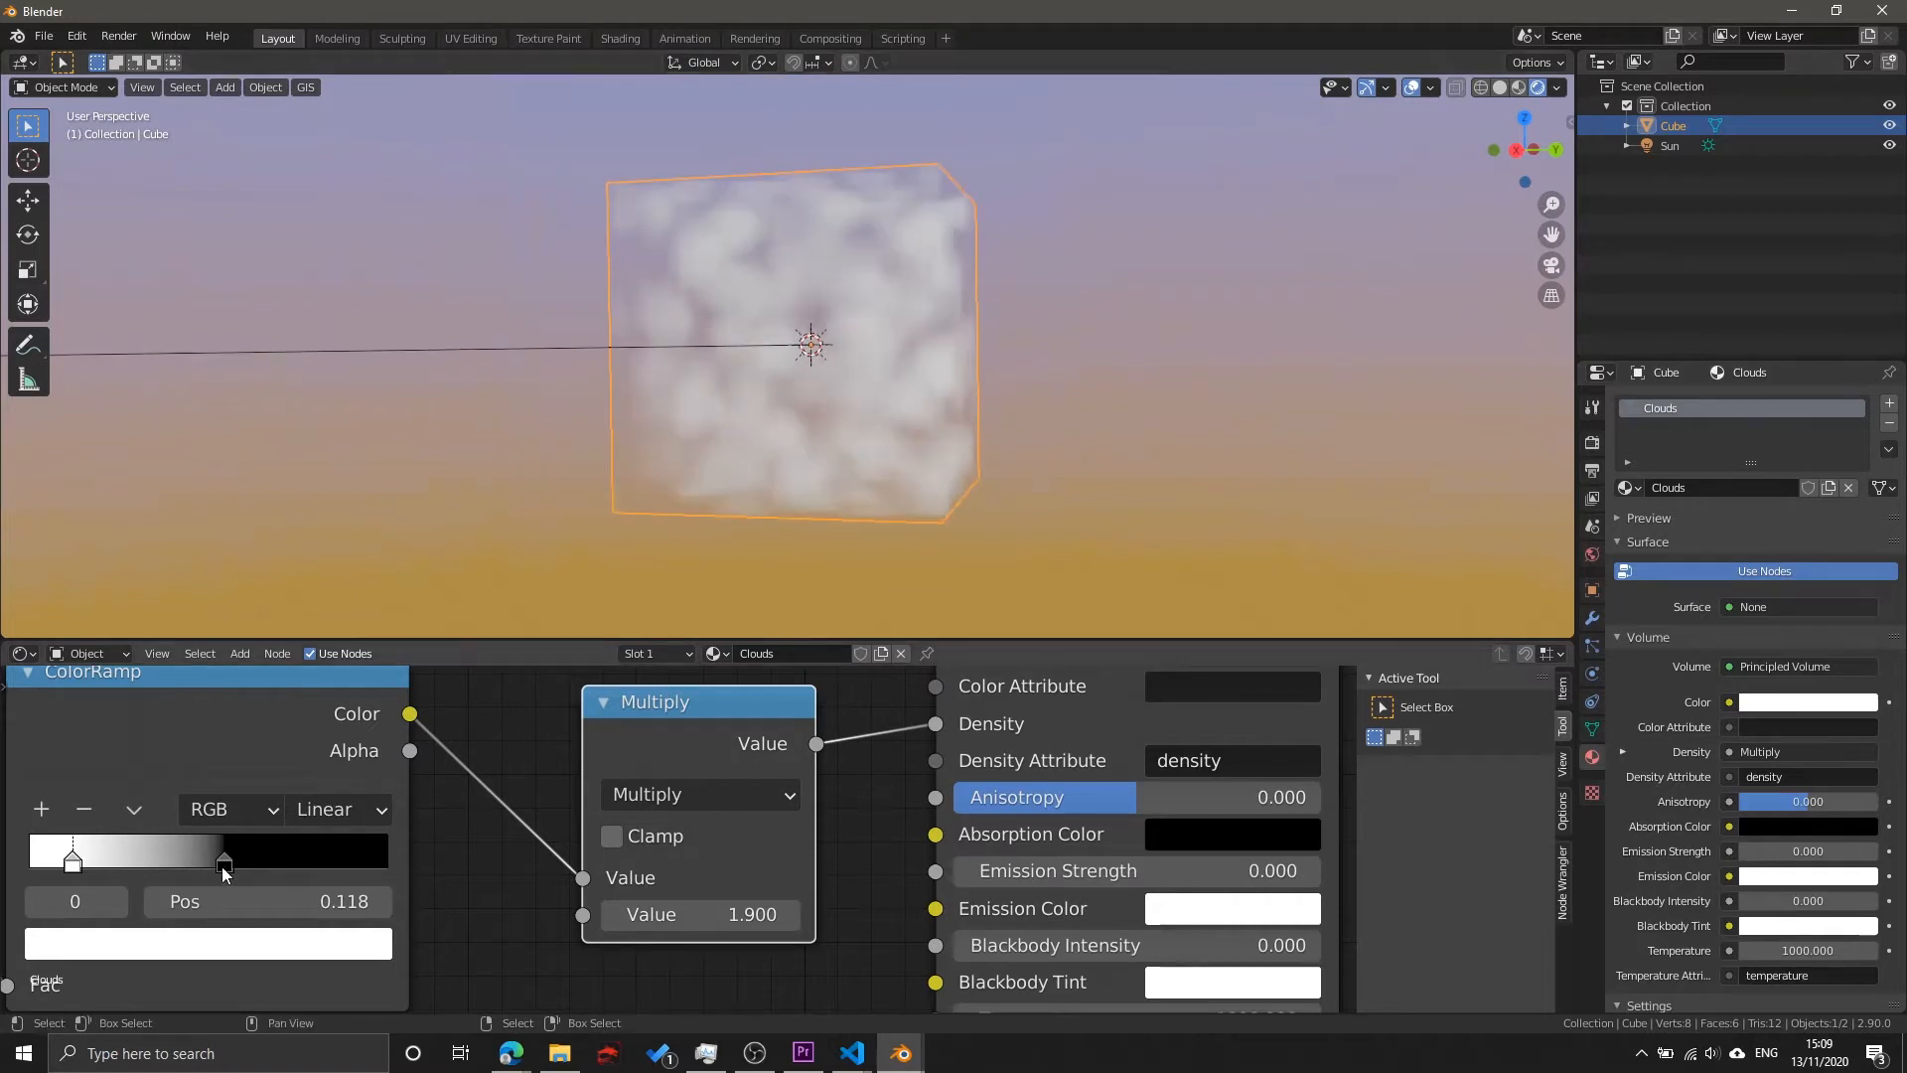
Step: Move the ColorRamp's black stop to 0.377 to break the volume into smaller, separate puffs
drag(223, 864, 165, 866)
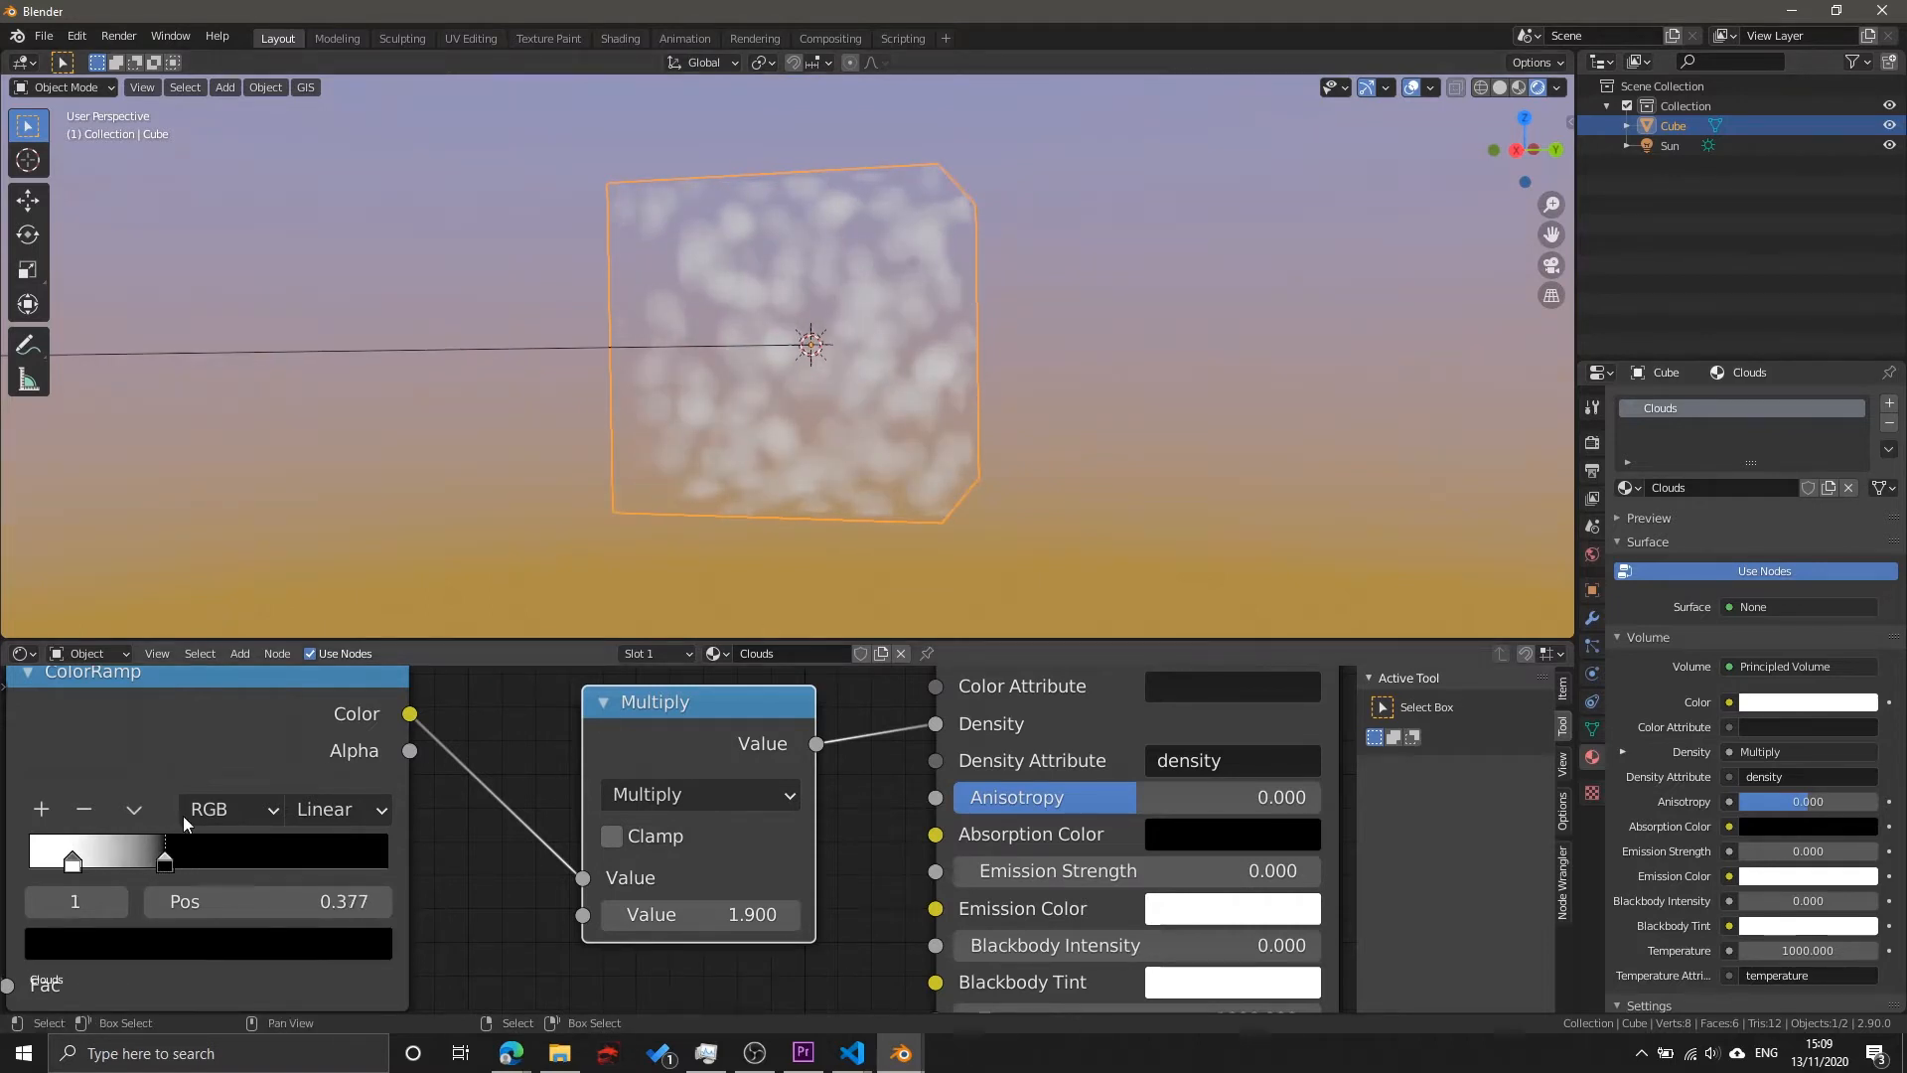
scroll(904, 339, up, 3)
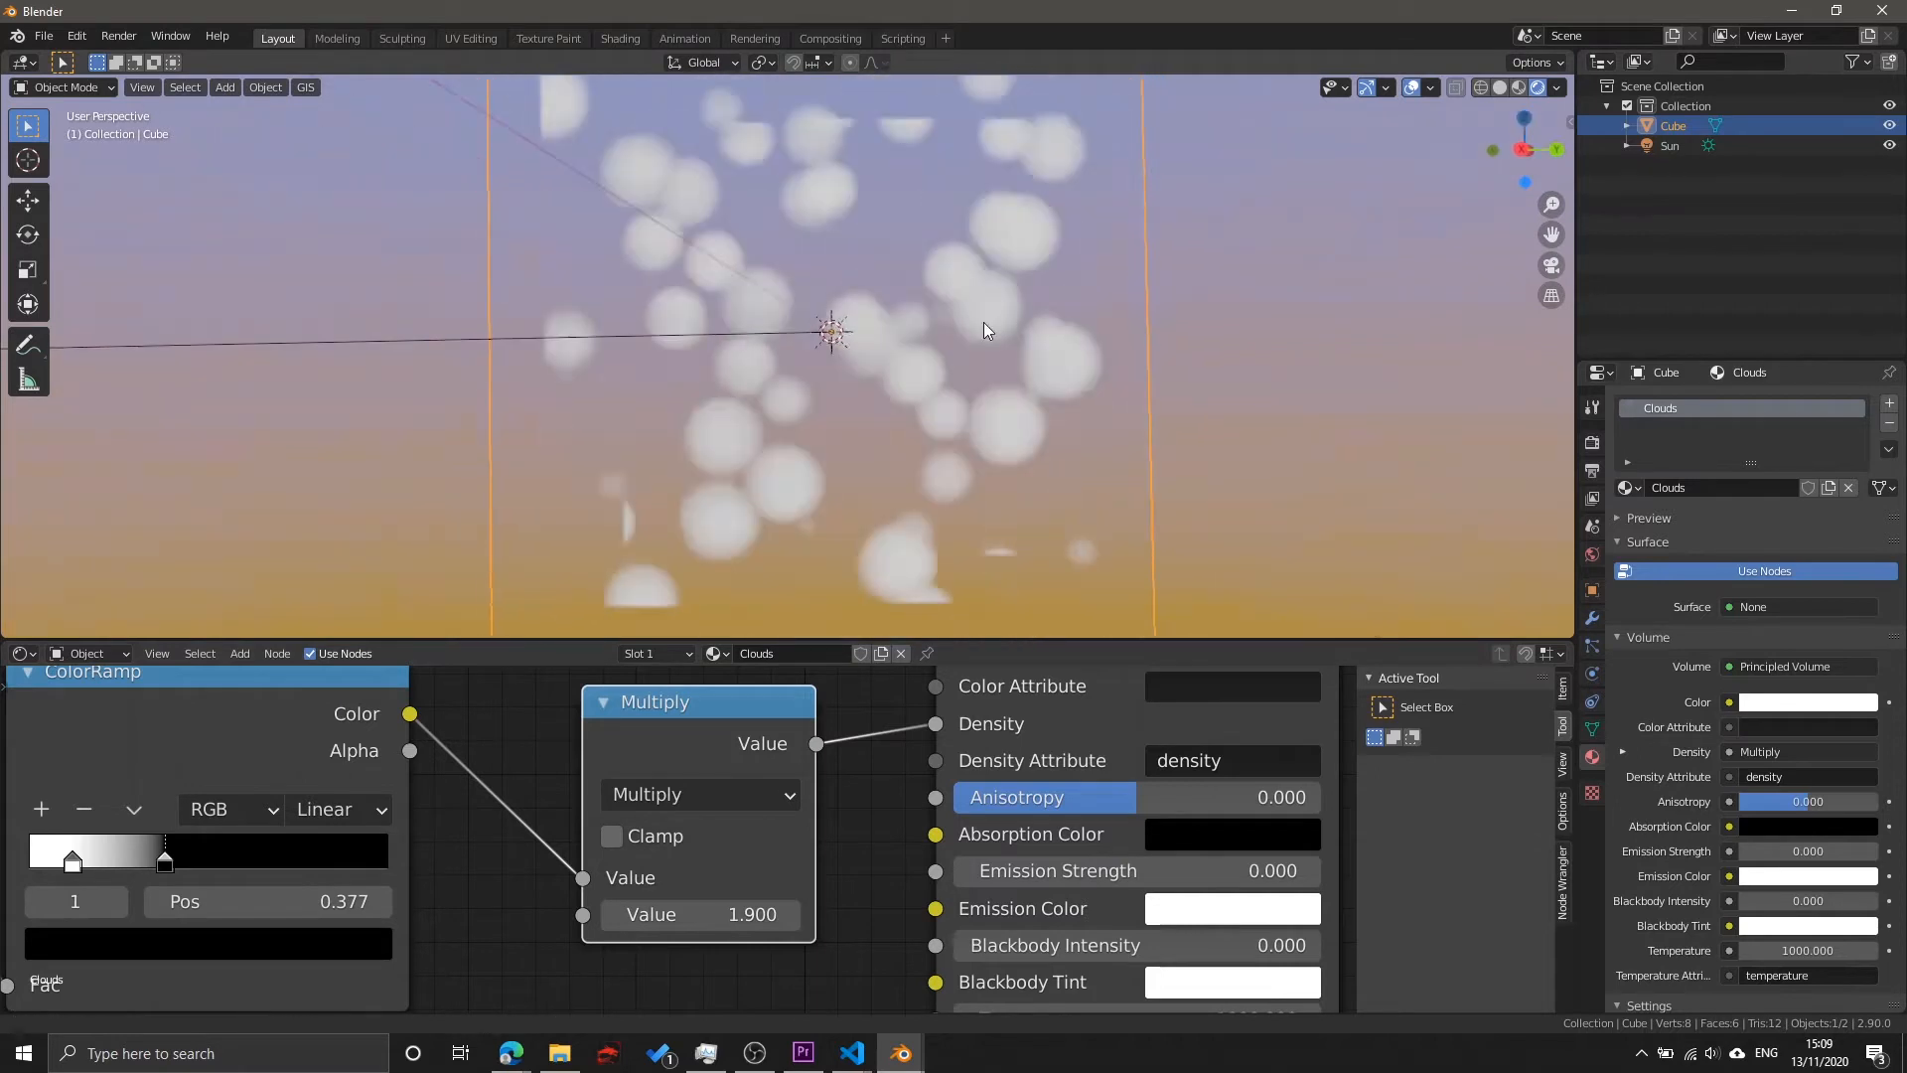
scroll(983, 322, down, 3)
middle_drag(743, 716, 599, 778)
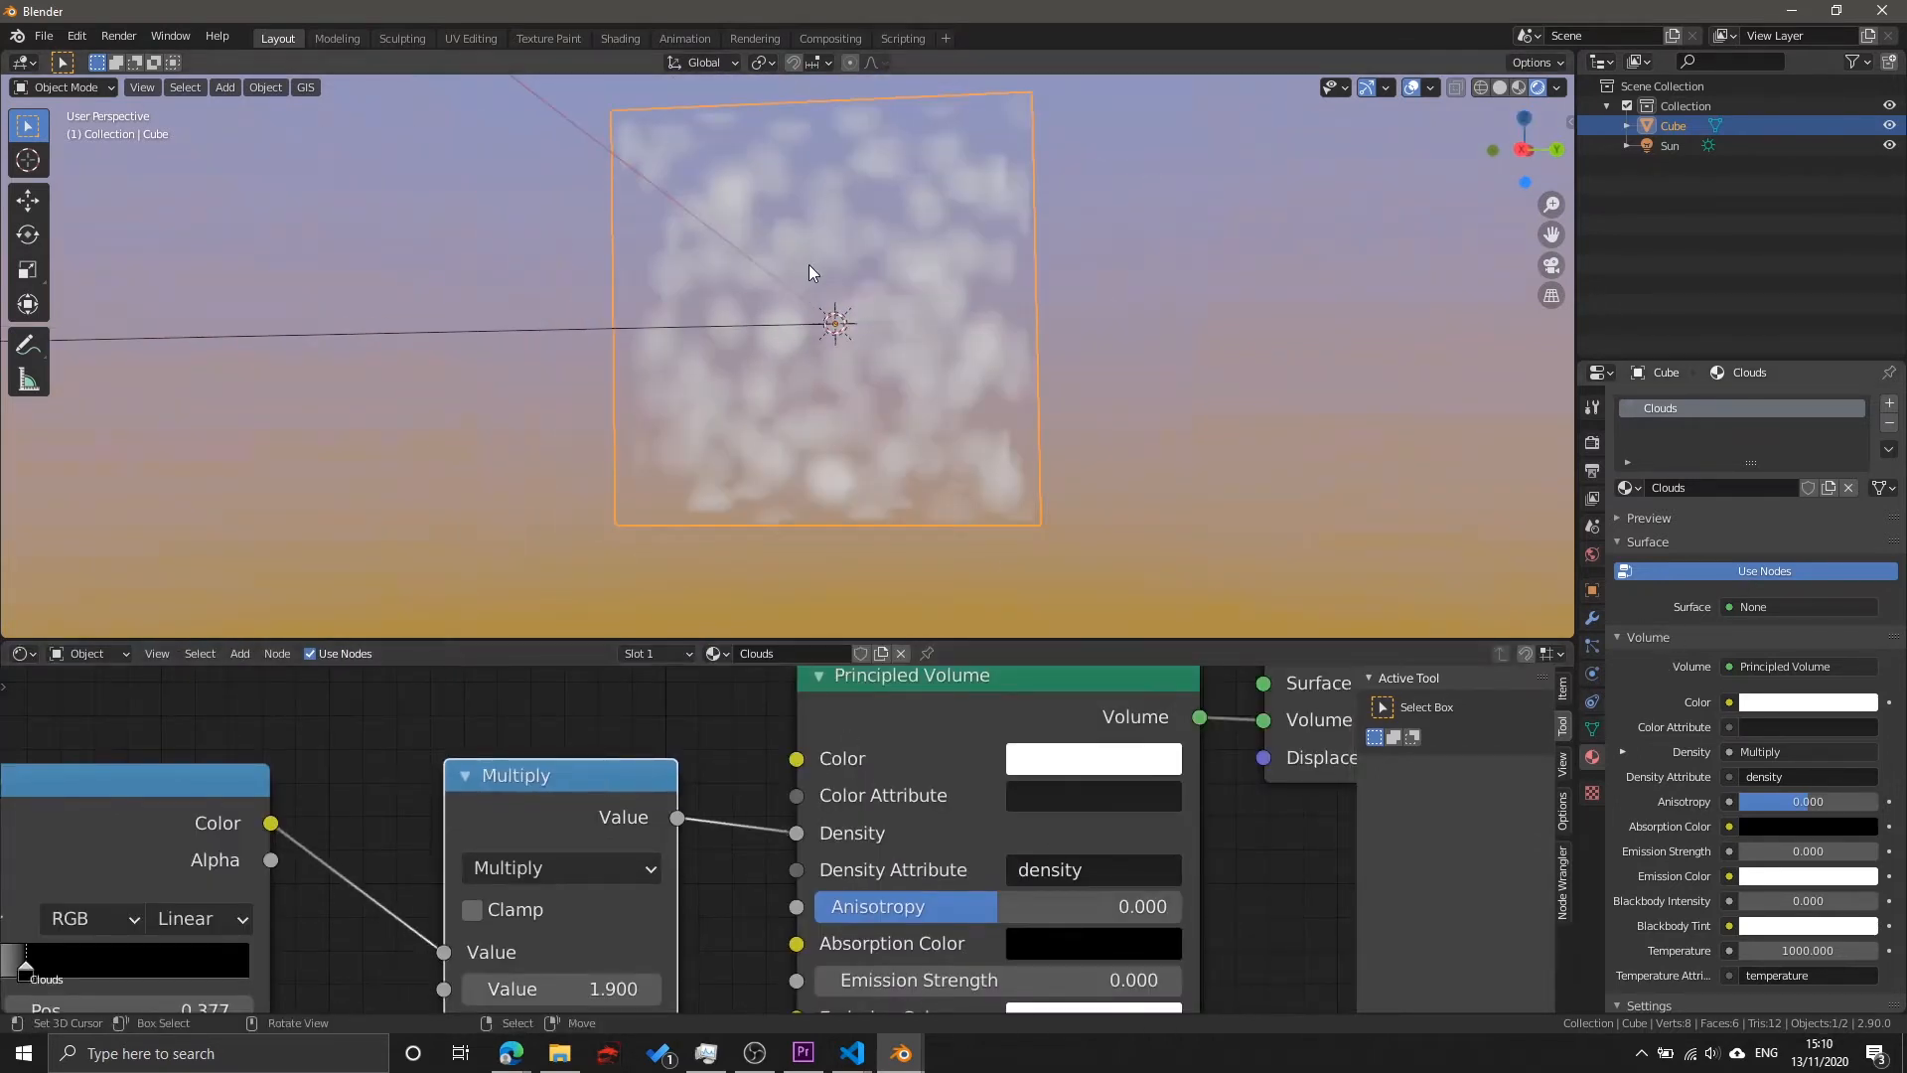
Step: Examine the cloud puffs up close, check the Sun light's settings, and reselect the cube to review its material nodes
scroll(874, 288, up, 3)
middle_drag(563, 849, 563, 793)
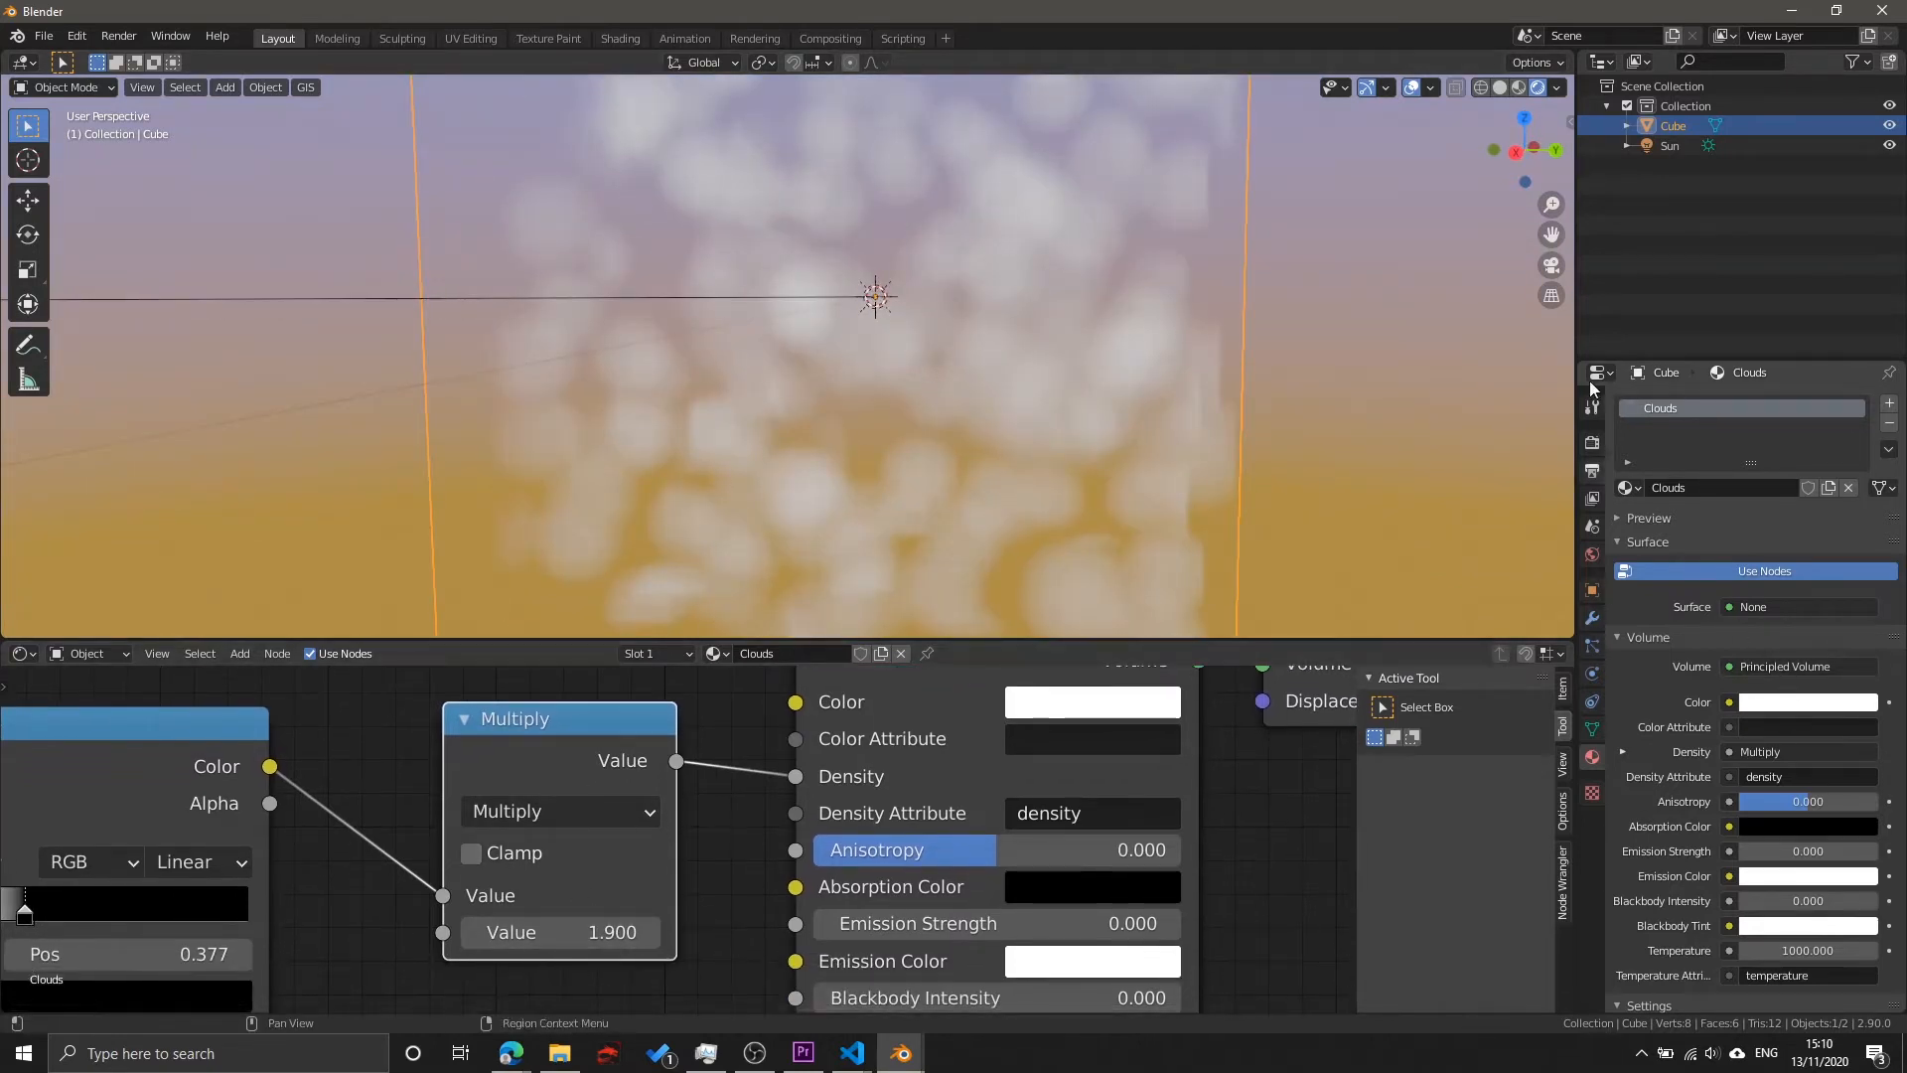
click(1673, 144)
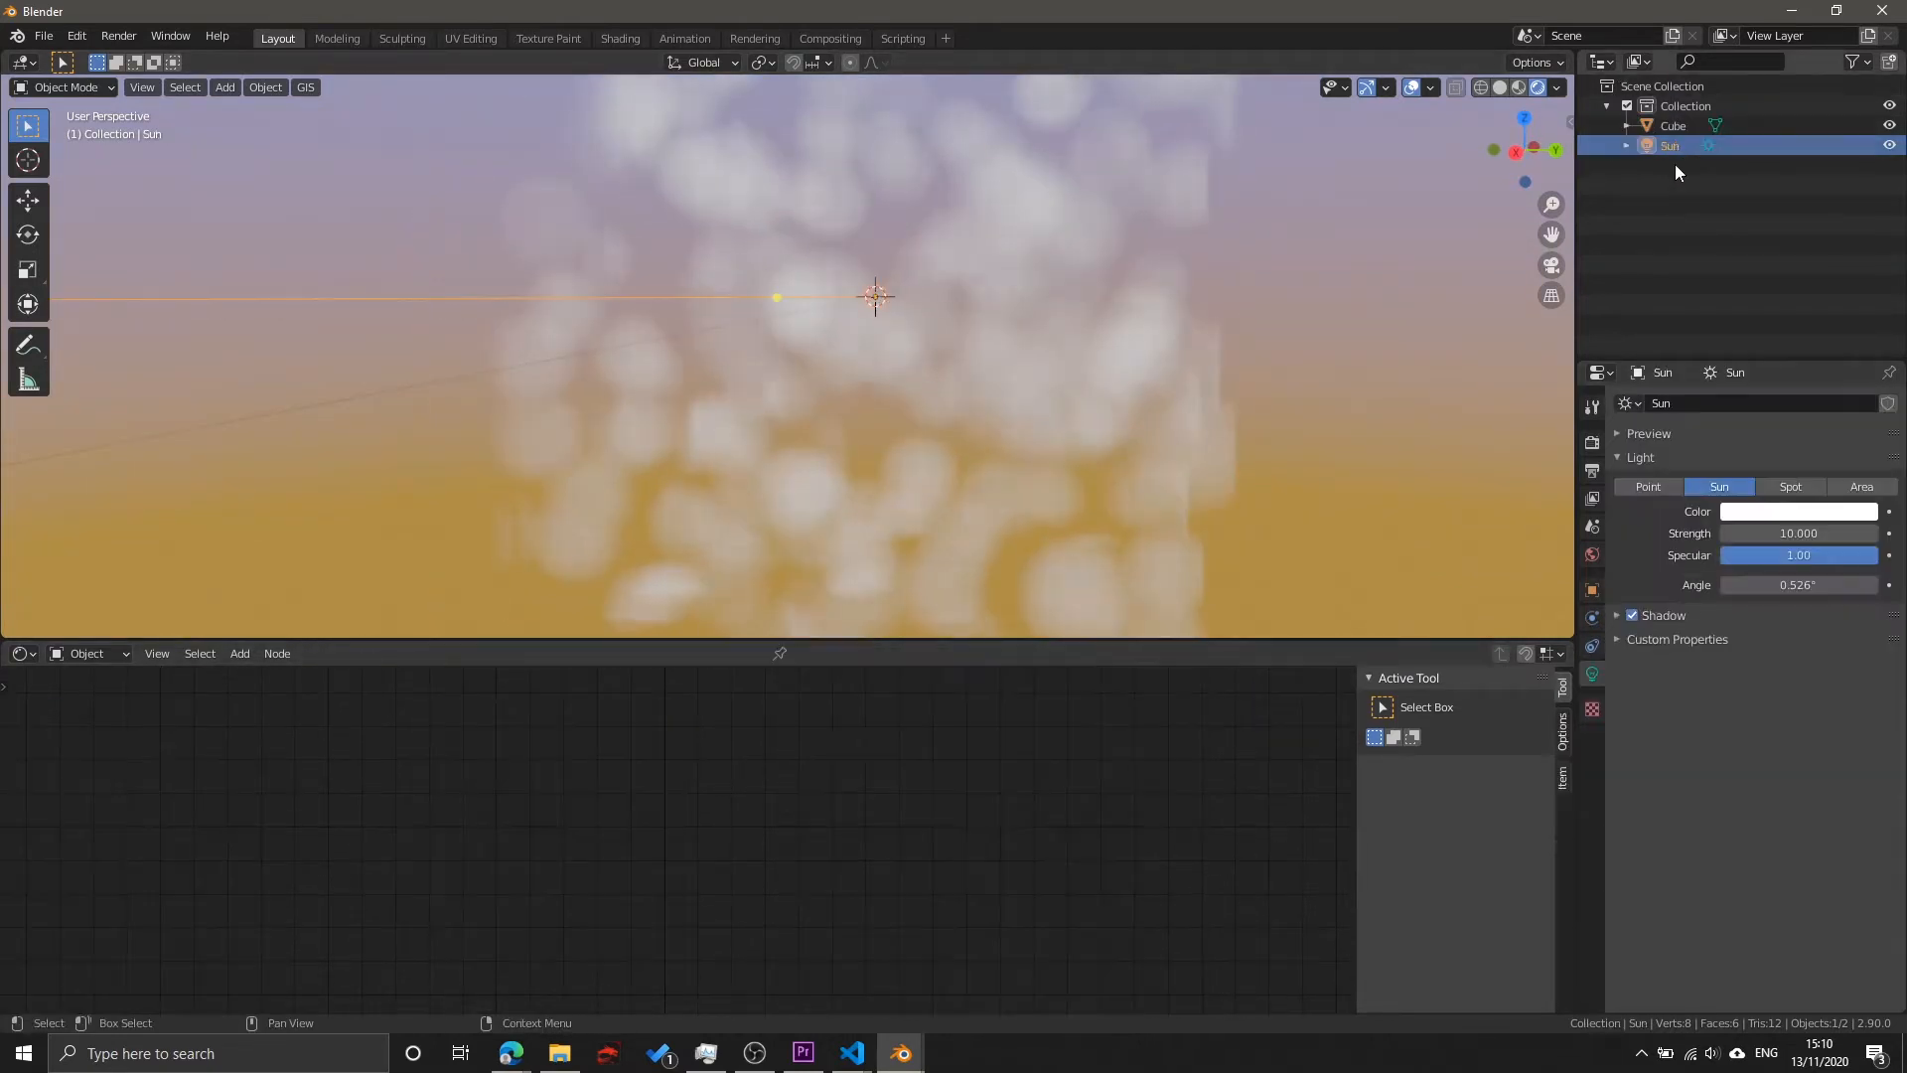
click(920, 232)
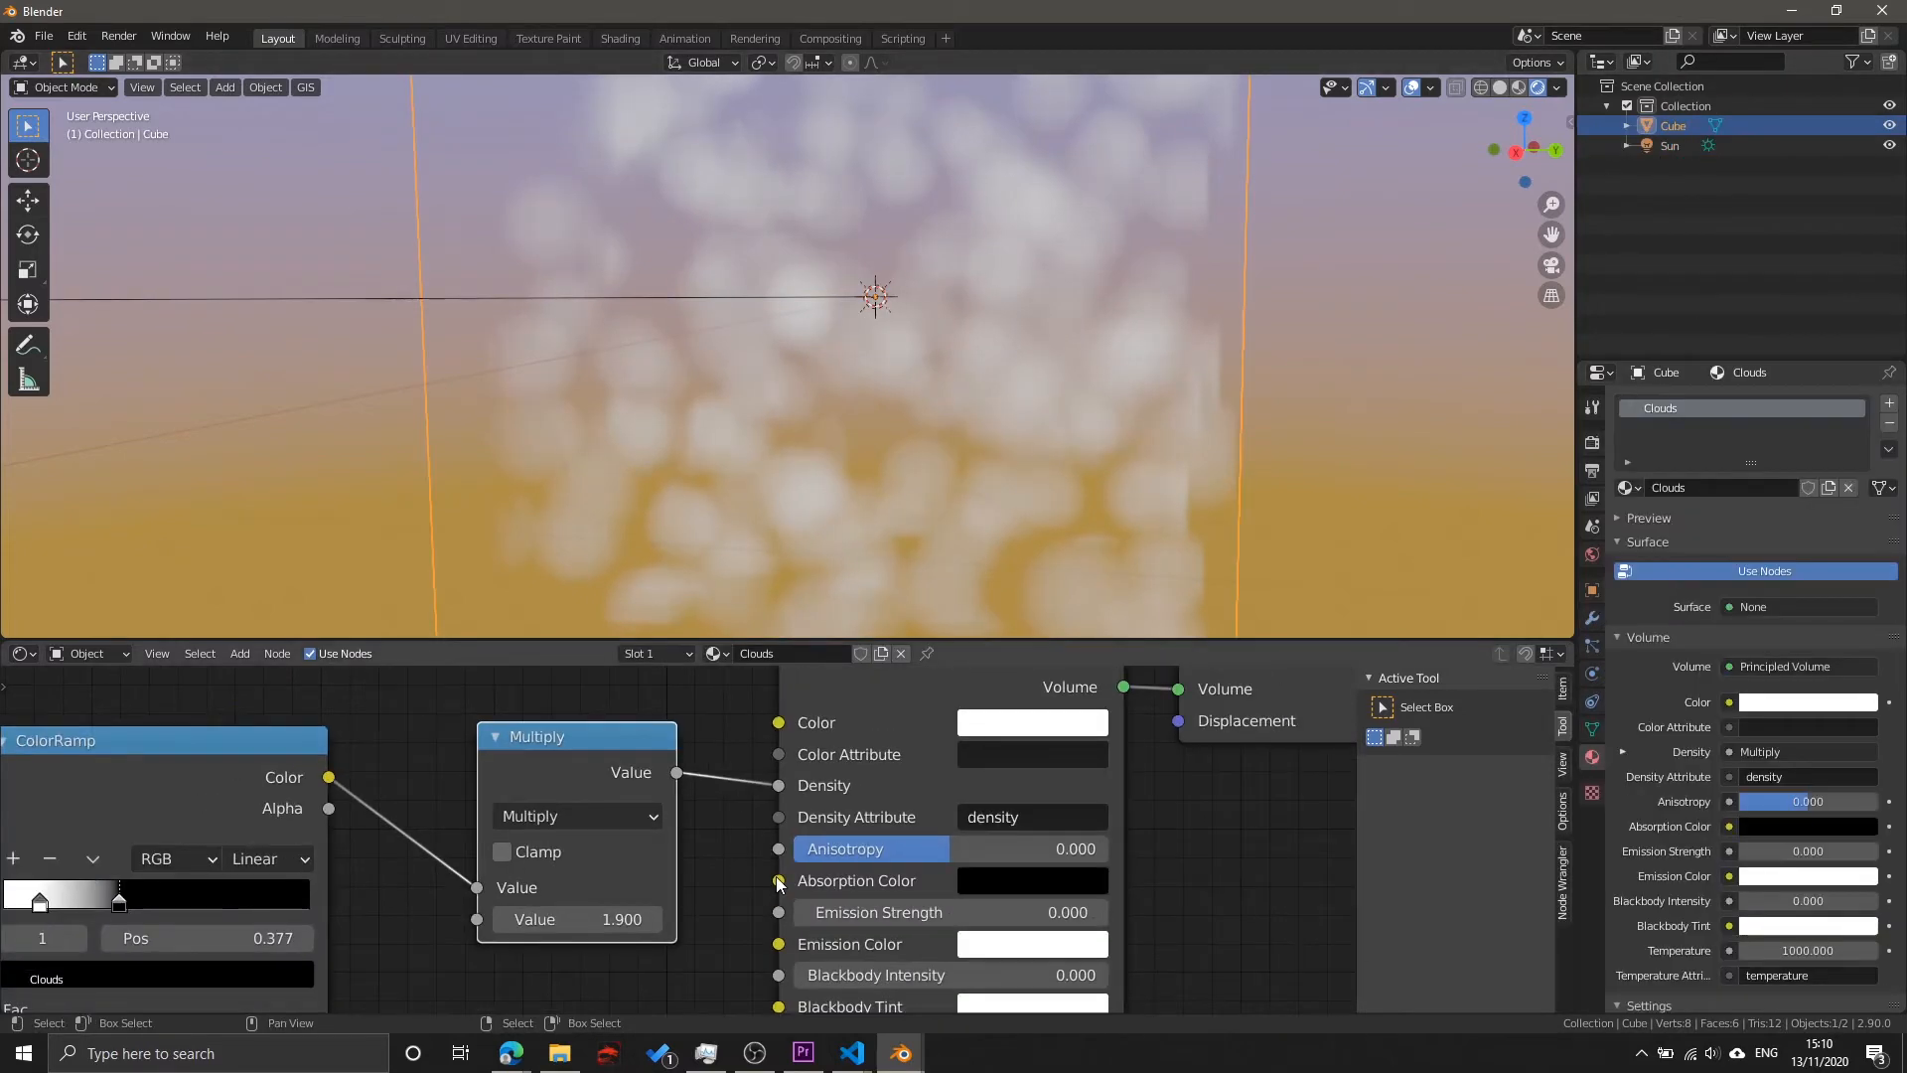
scroll(564, 906, down, 2)
middle_drag(564, 906, 743, 856)
middle_drag(272, 808, 503, 797)
middle_drag(1065, 294, 1056, 289)
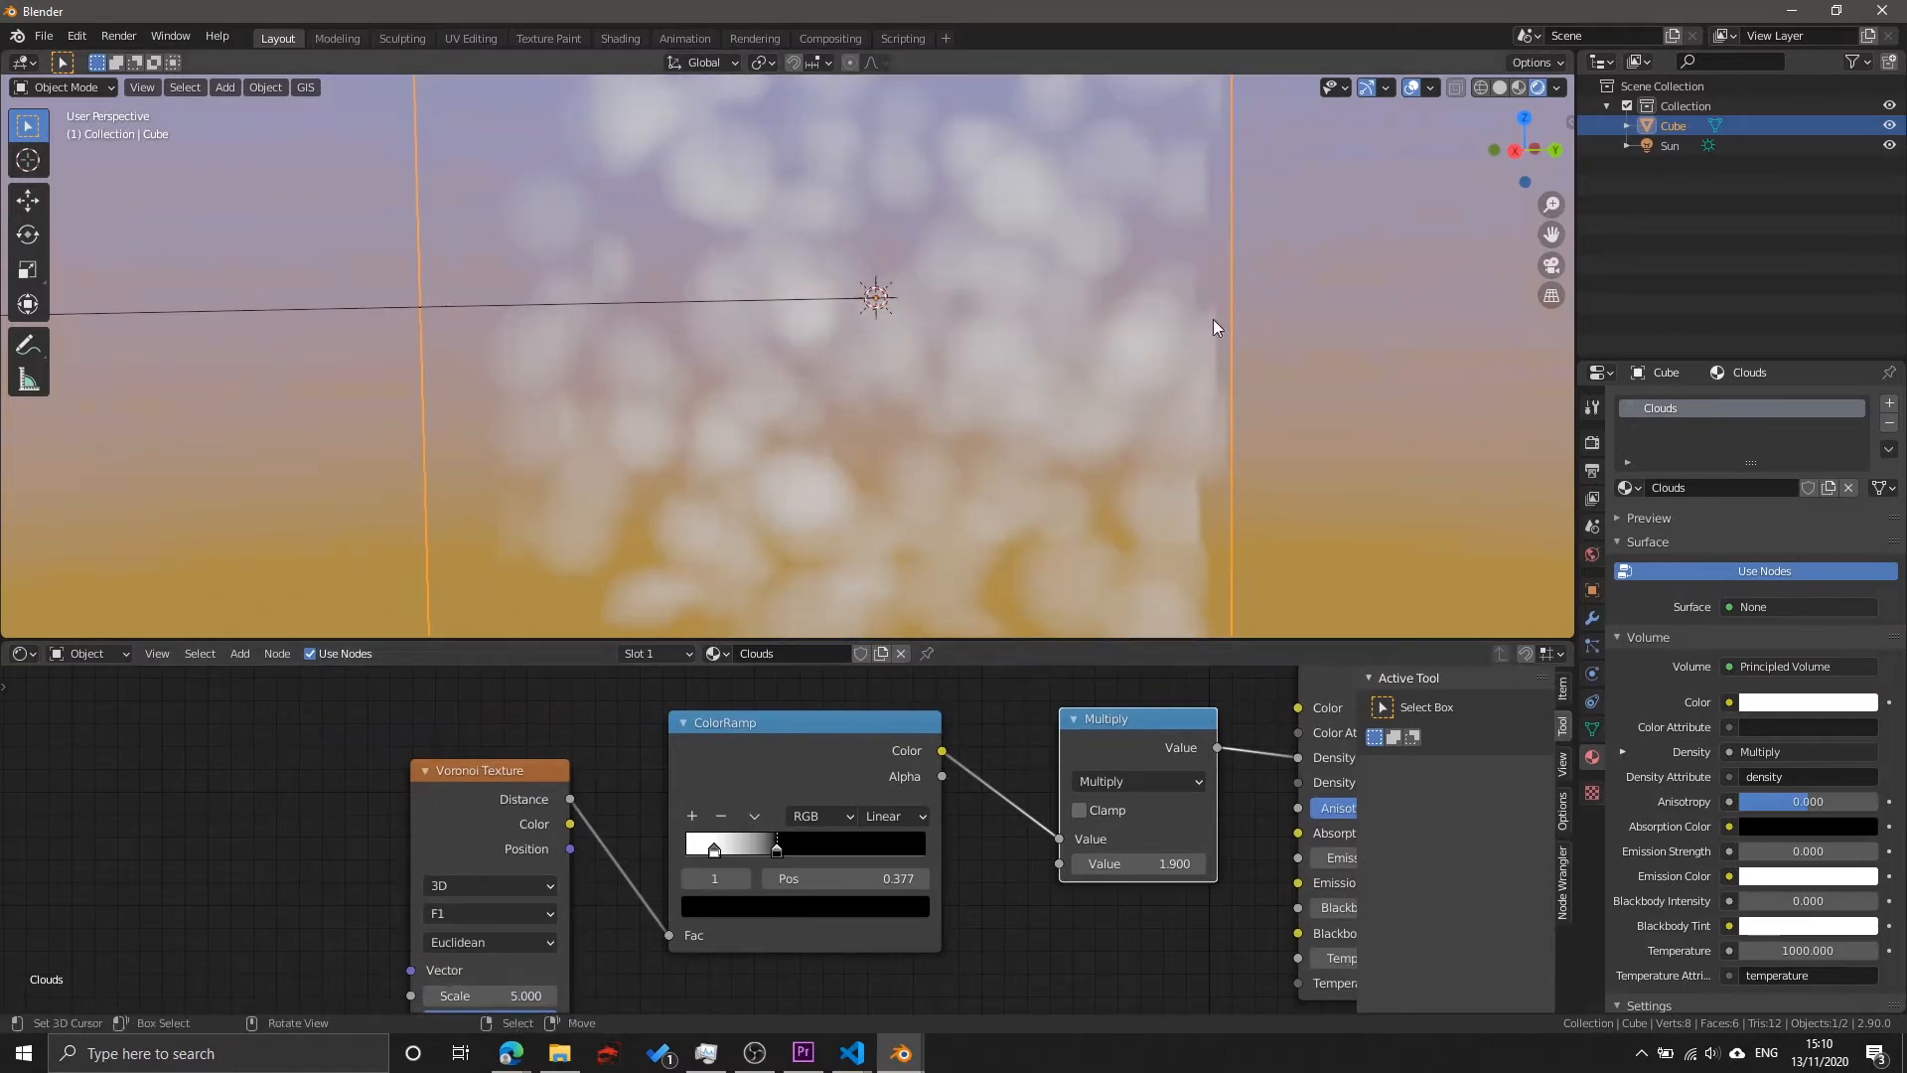
scroll(1013, 327, down, 3)
middle_drag(973, 284, 1009, 271)
Step: Set the Voronoi Texture node's Scale to 2 to get larger cloud puffs
middle_drag(664, 997, 668, 888)
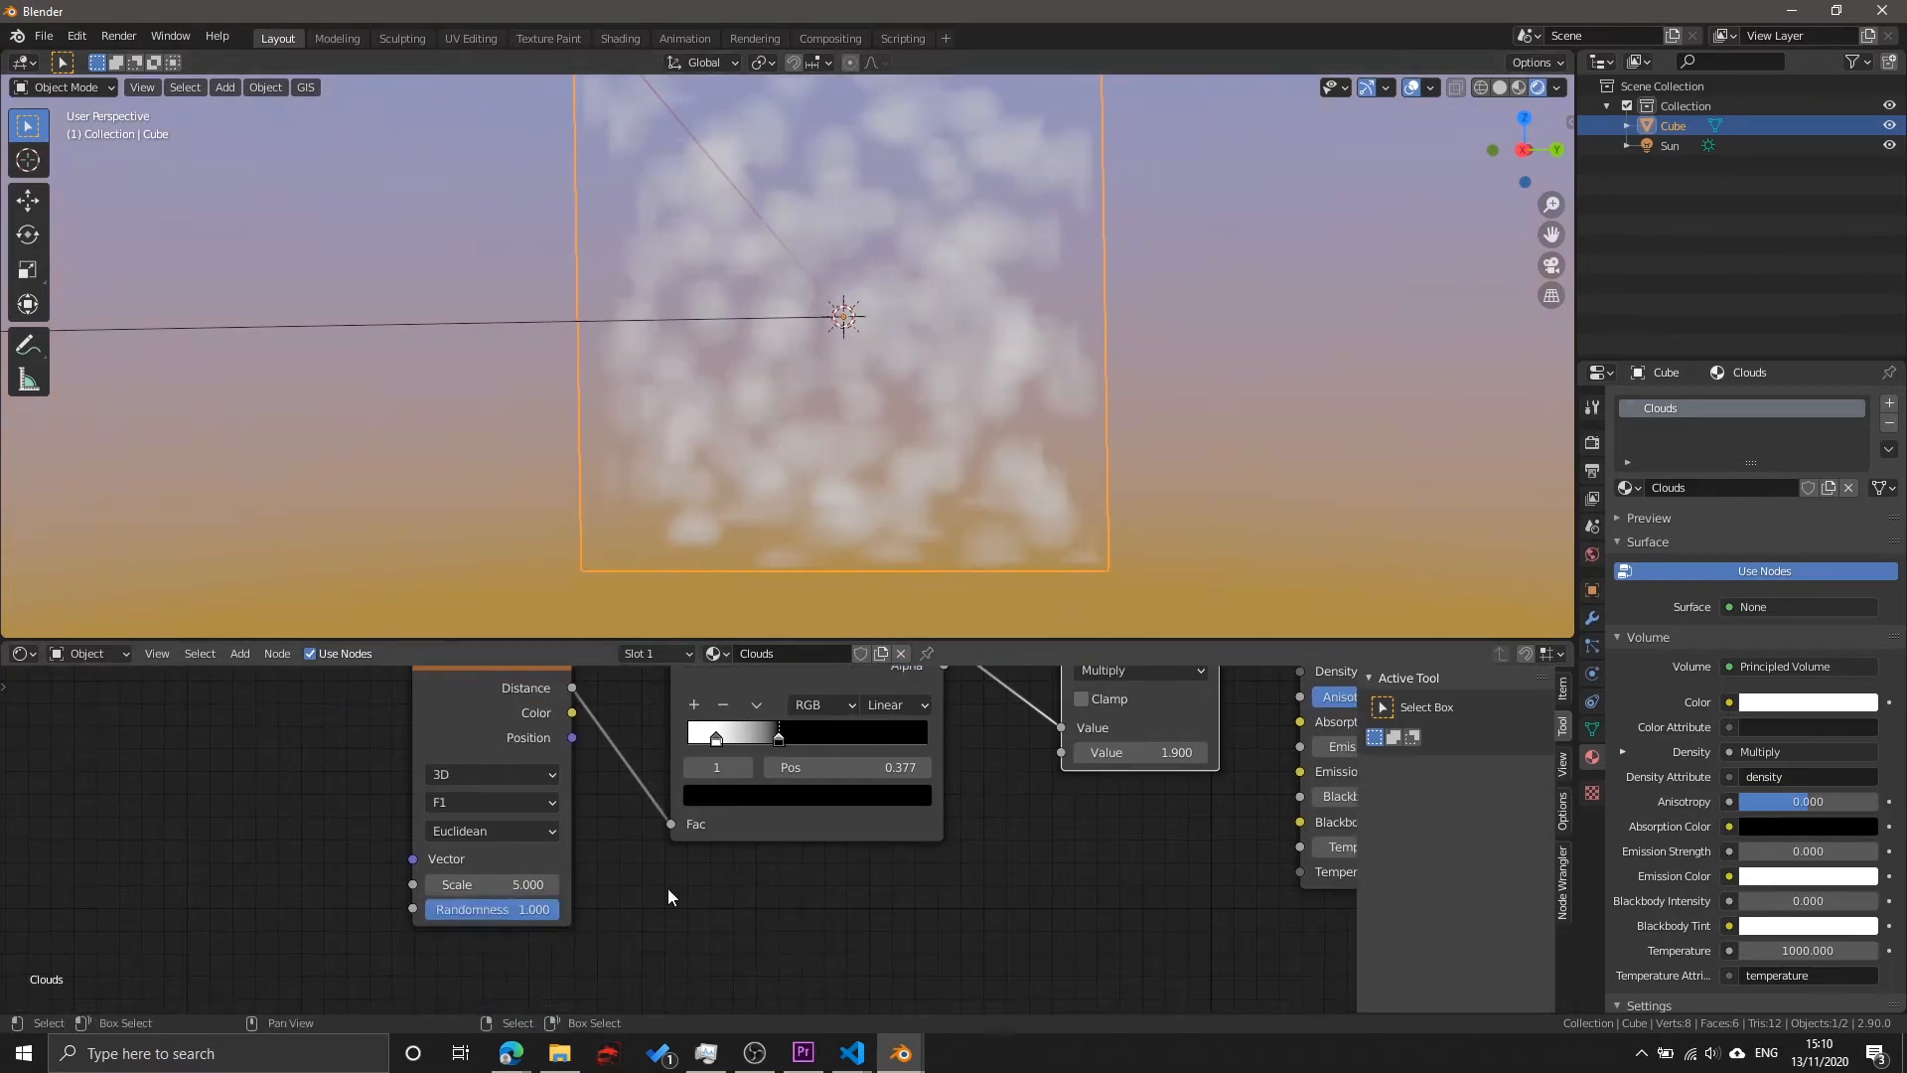
scroll(676, 862, up, 5)
drag(434, 902, 389, 903)
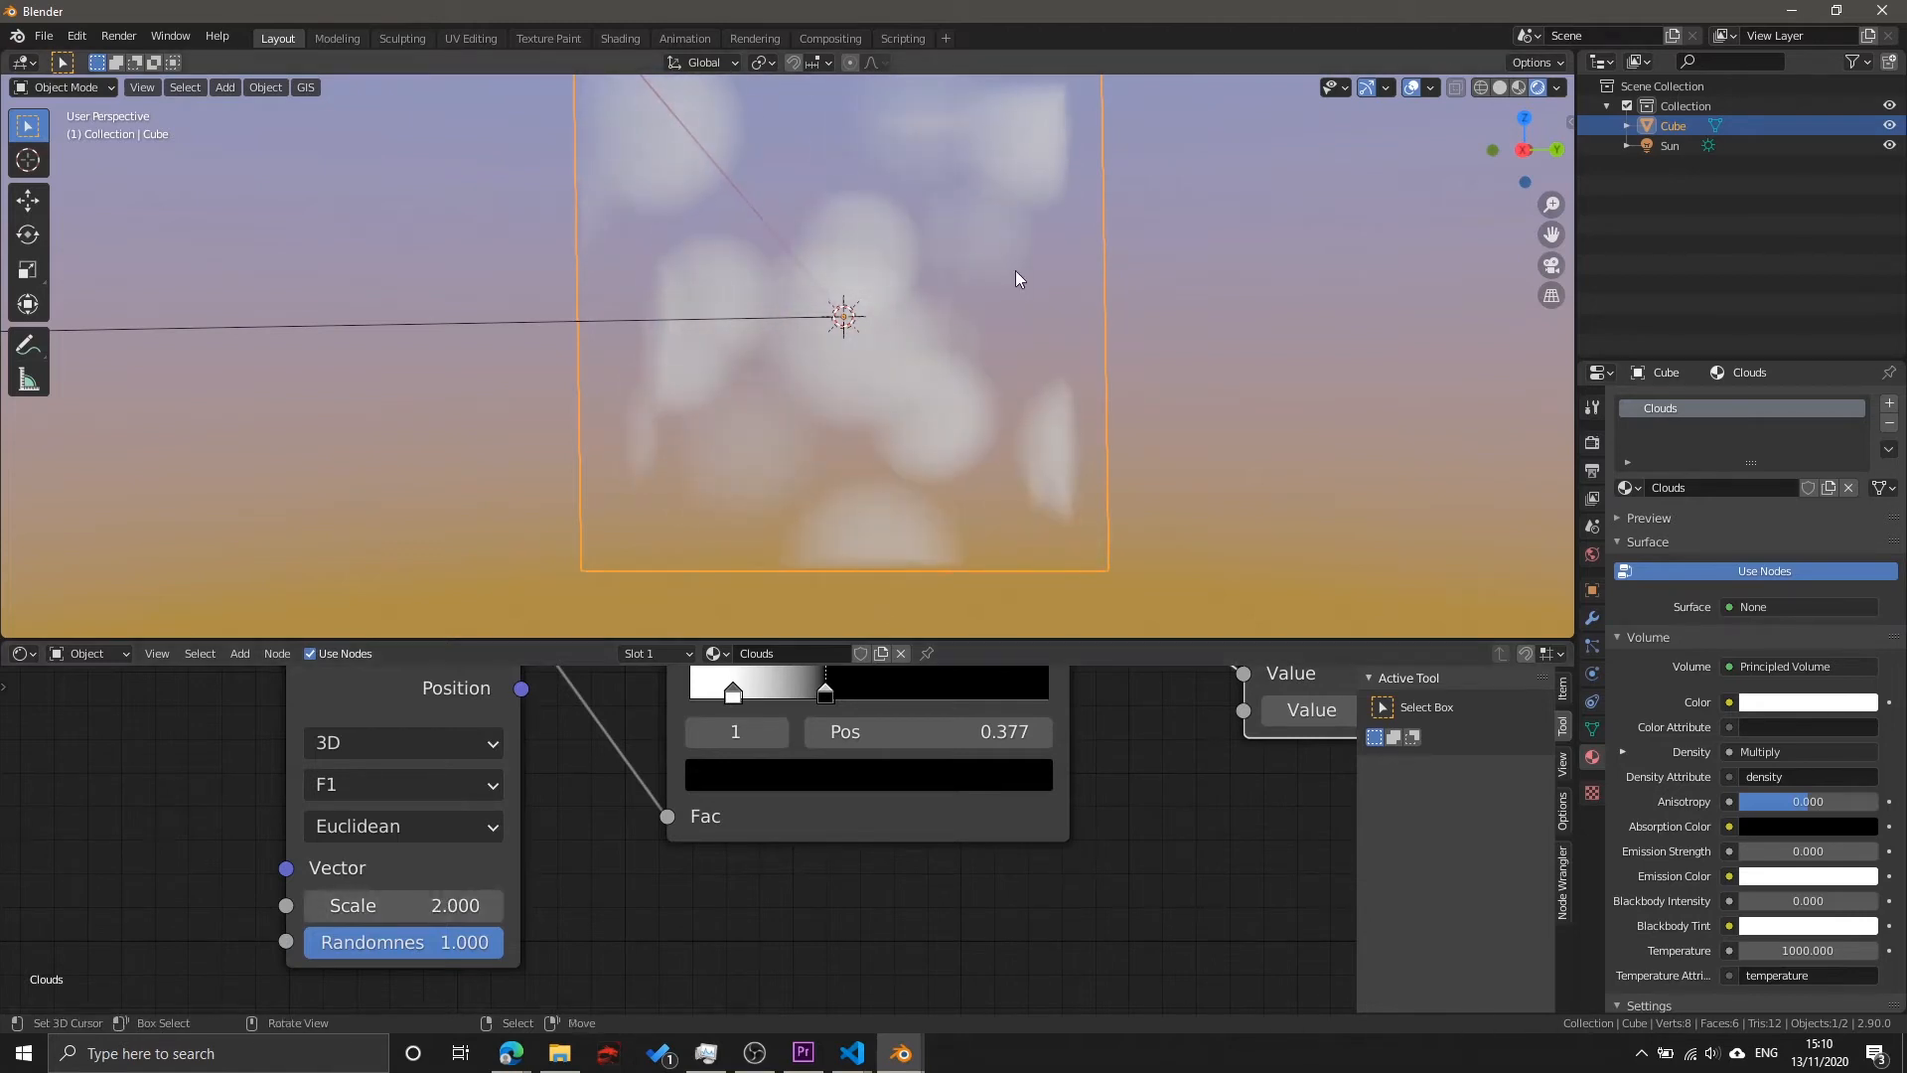
scroll(985, 284, up, 2)
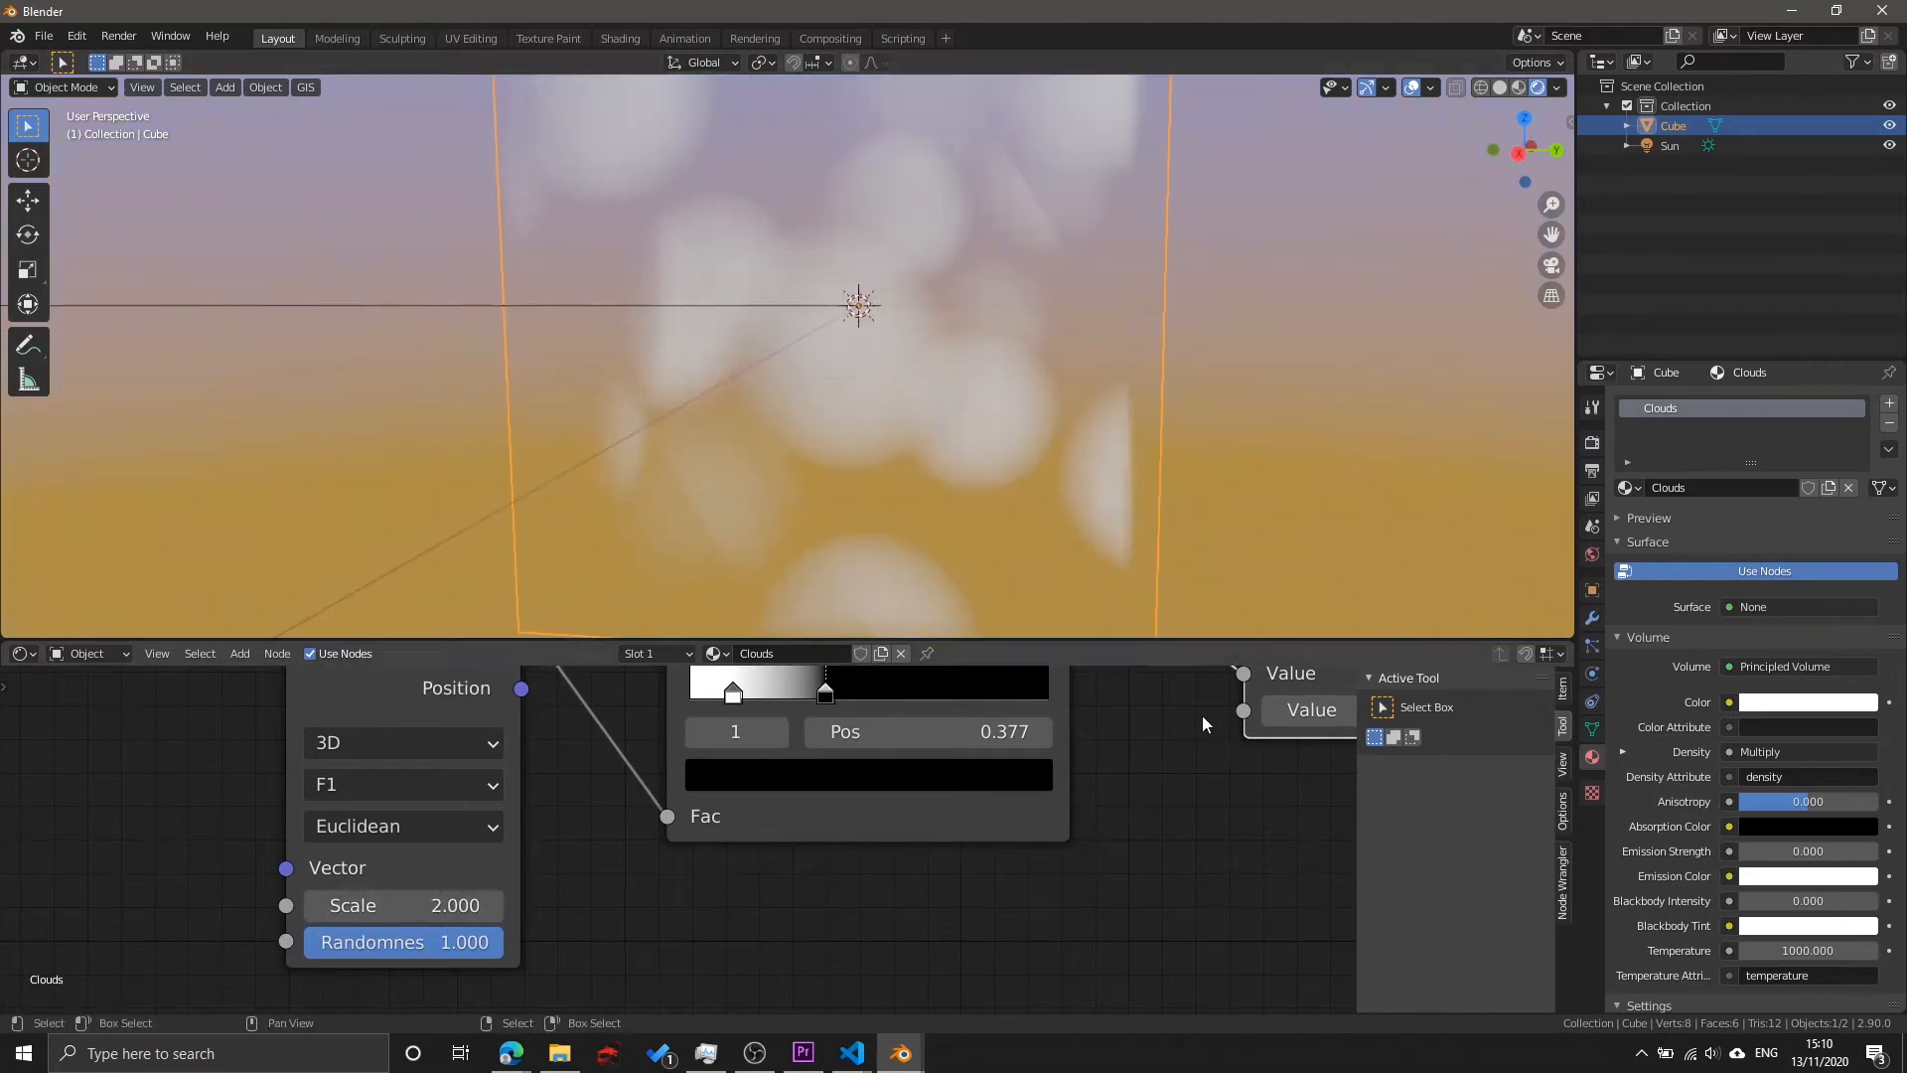
Step: Set the Multiply node's value to 3 to make the clouds denser
middle_drag(1339, 700, 1005, 833)
click(1044, 842)
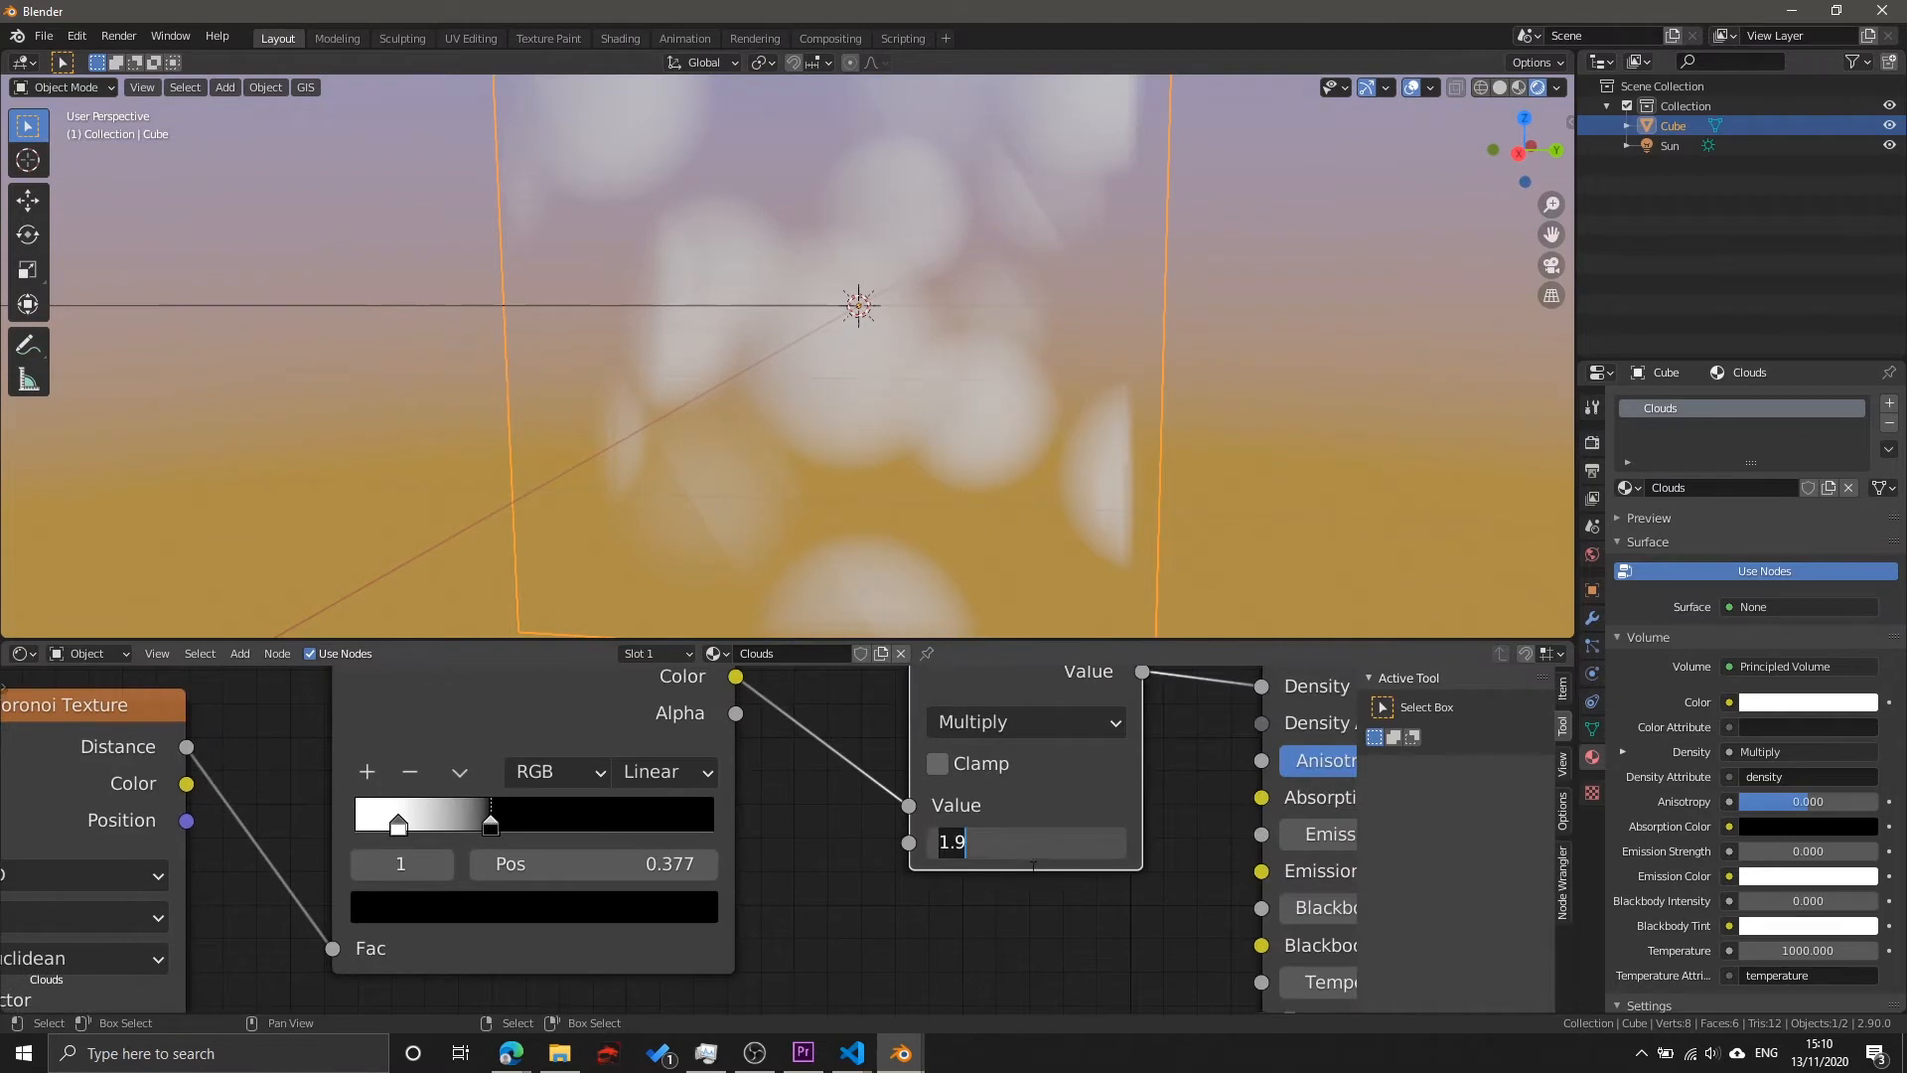
key(Return)
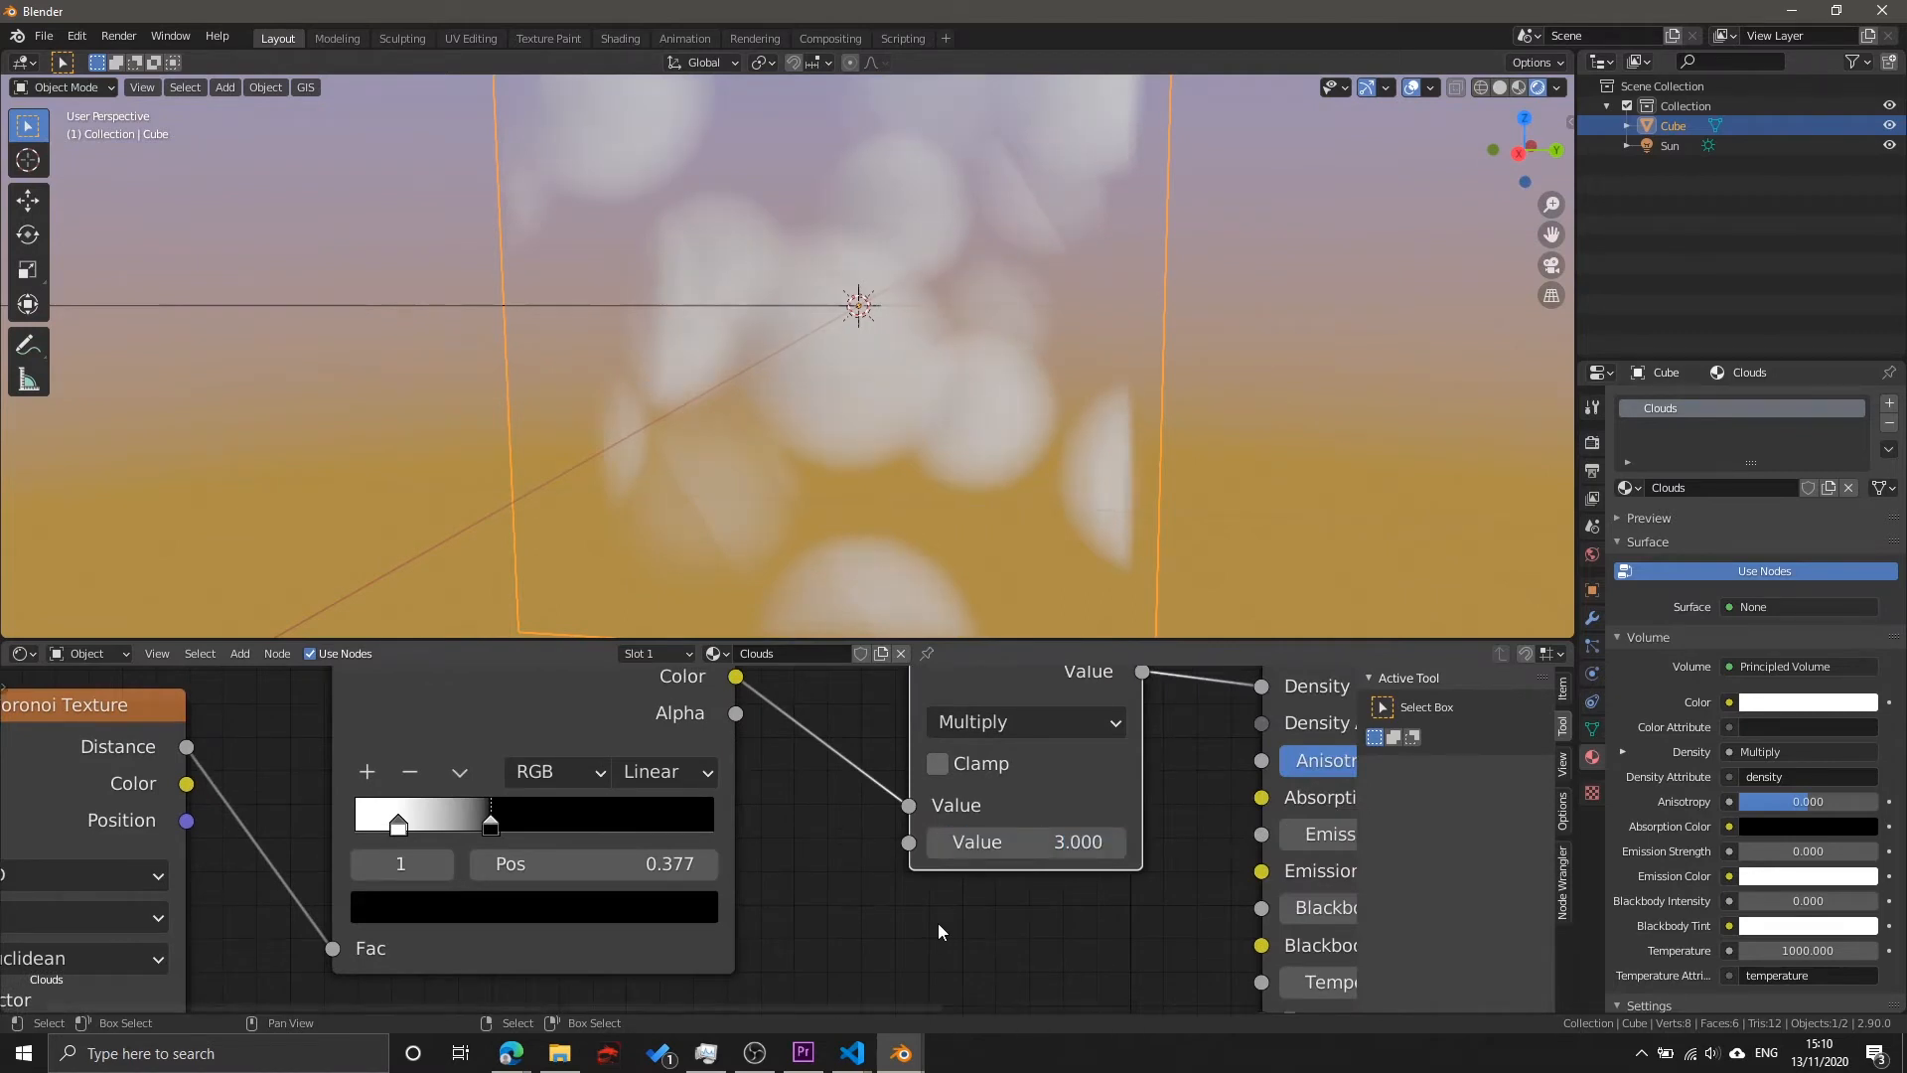
scroll(836, 889, down, 3)
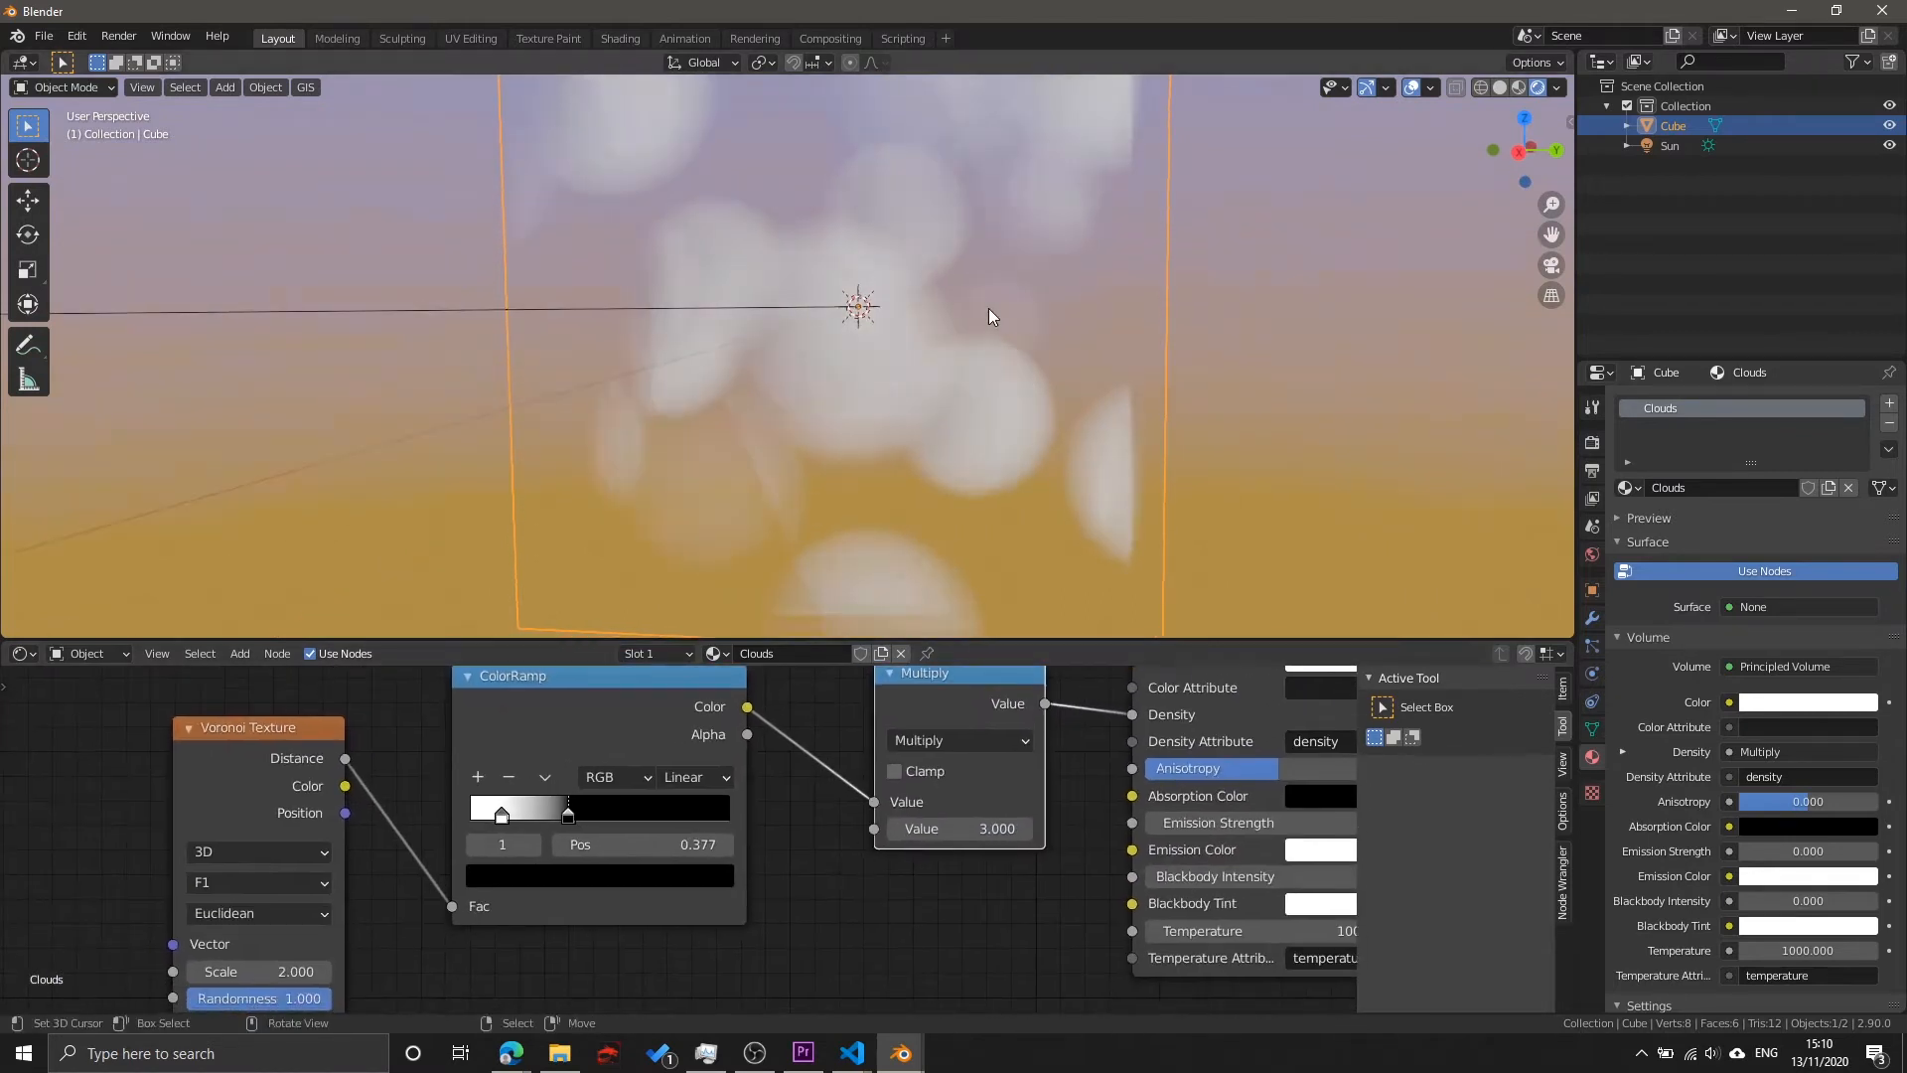
scroll(987, 310, down, 3)
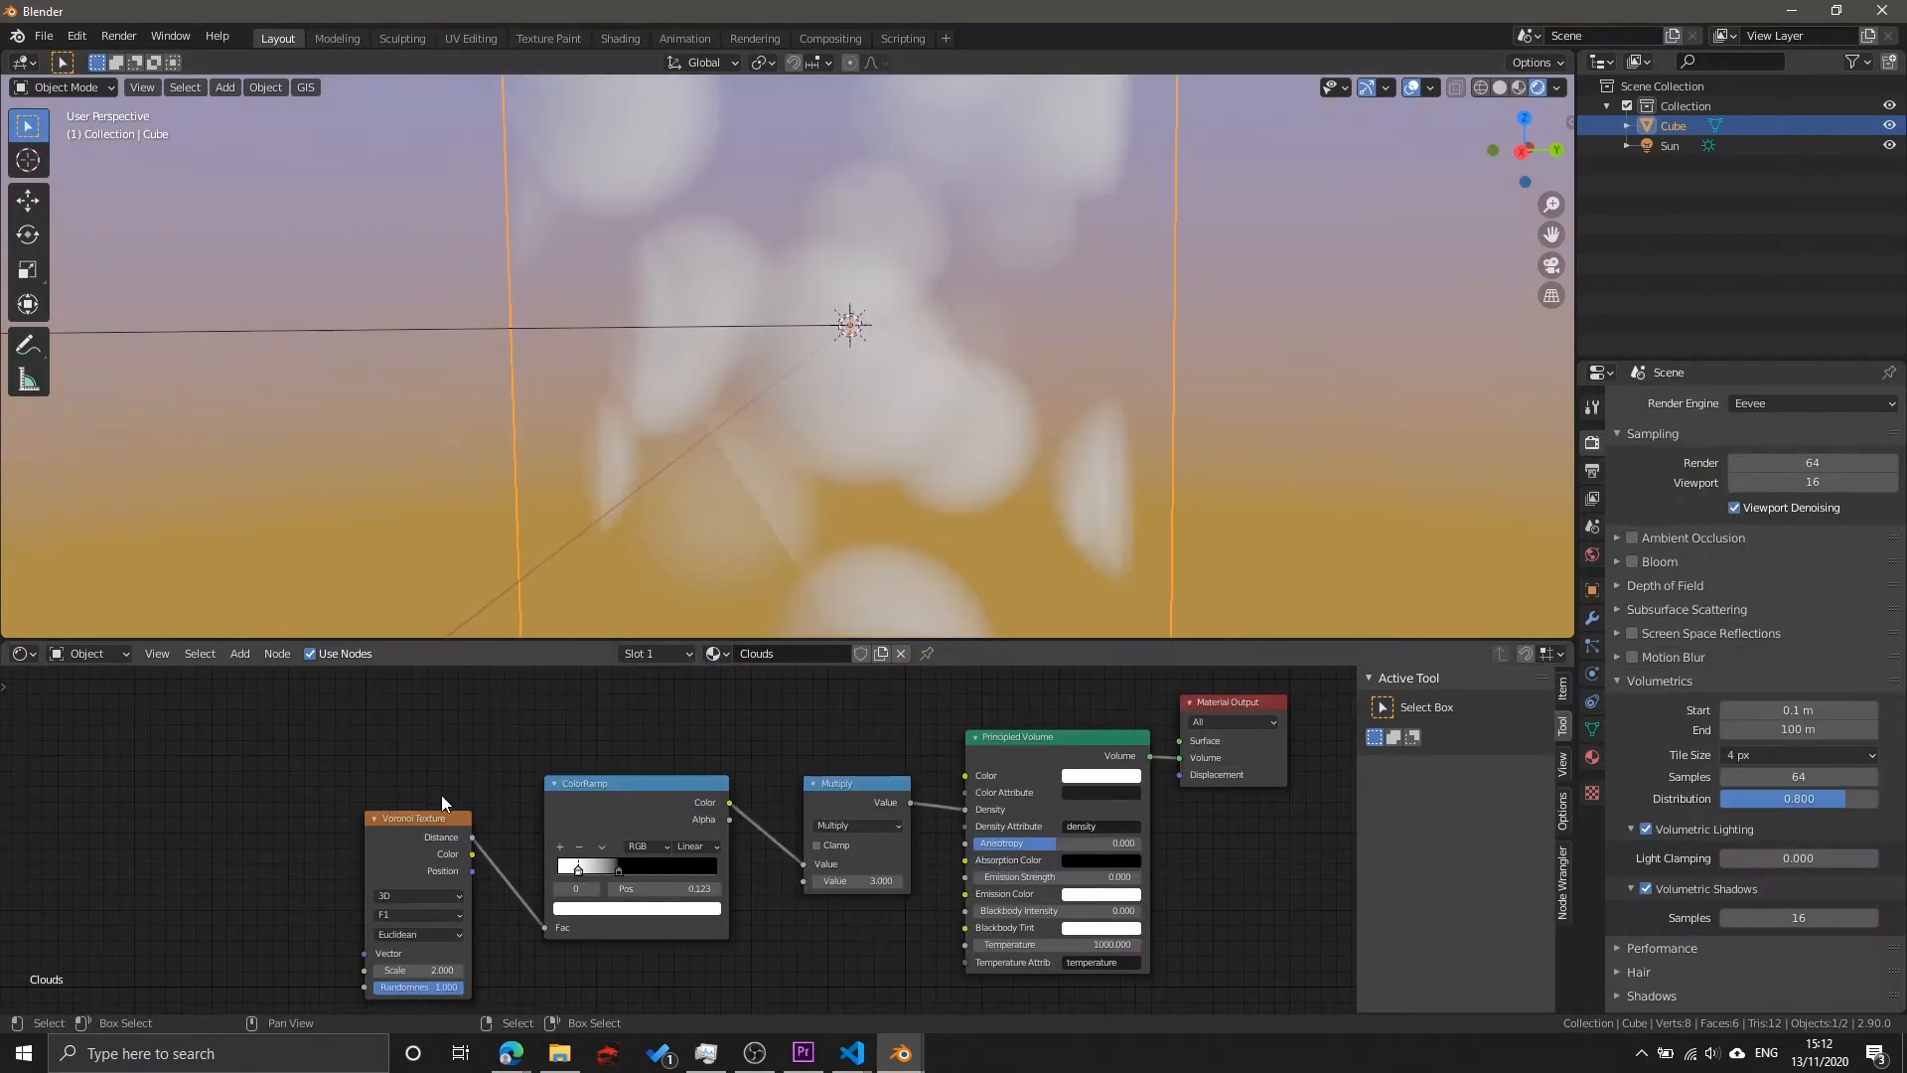
Step: Add a Texture Coordinate node and place it in front of the Voronoi Texture node
scroll(417, 818, up, 5)
middle_drag(99, 845, 745, 710)
scroll(755, 753, down, 3)
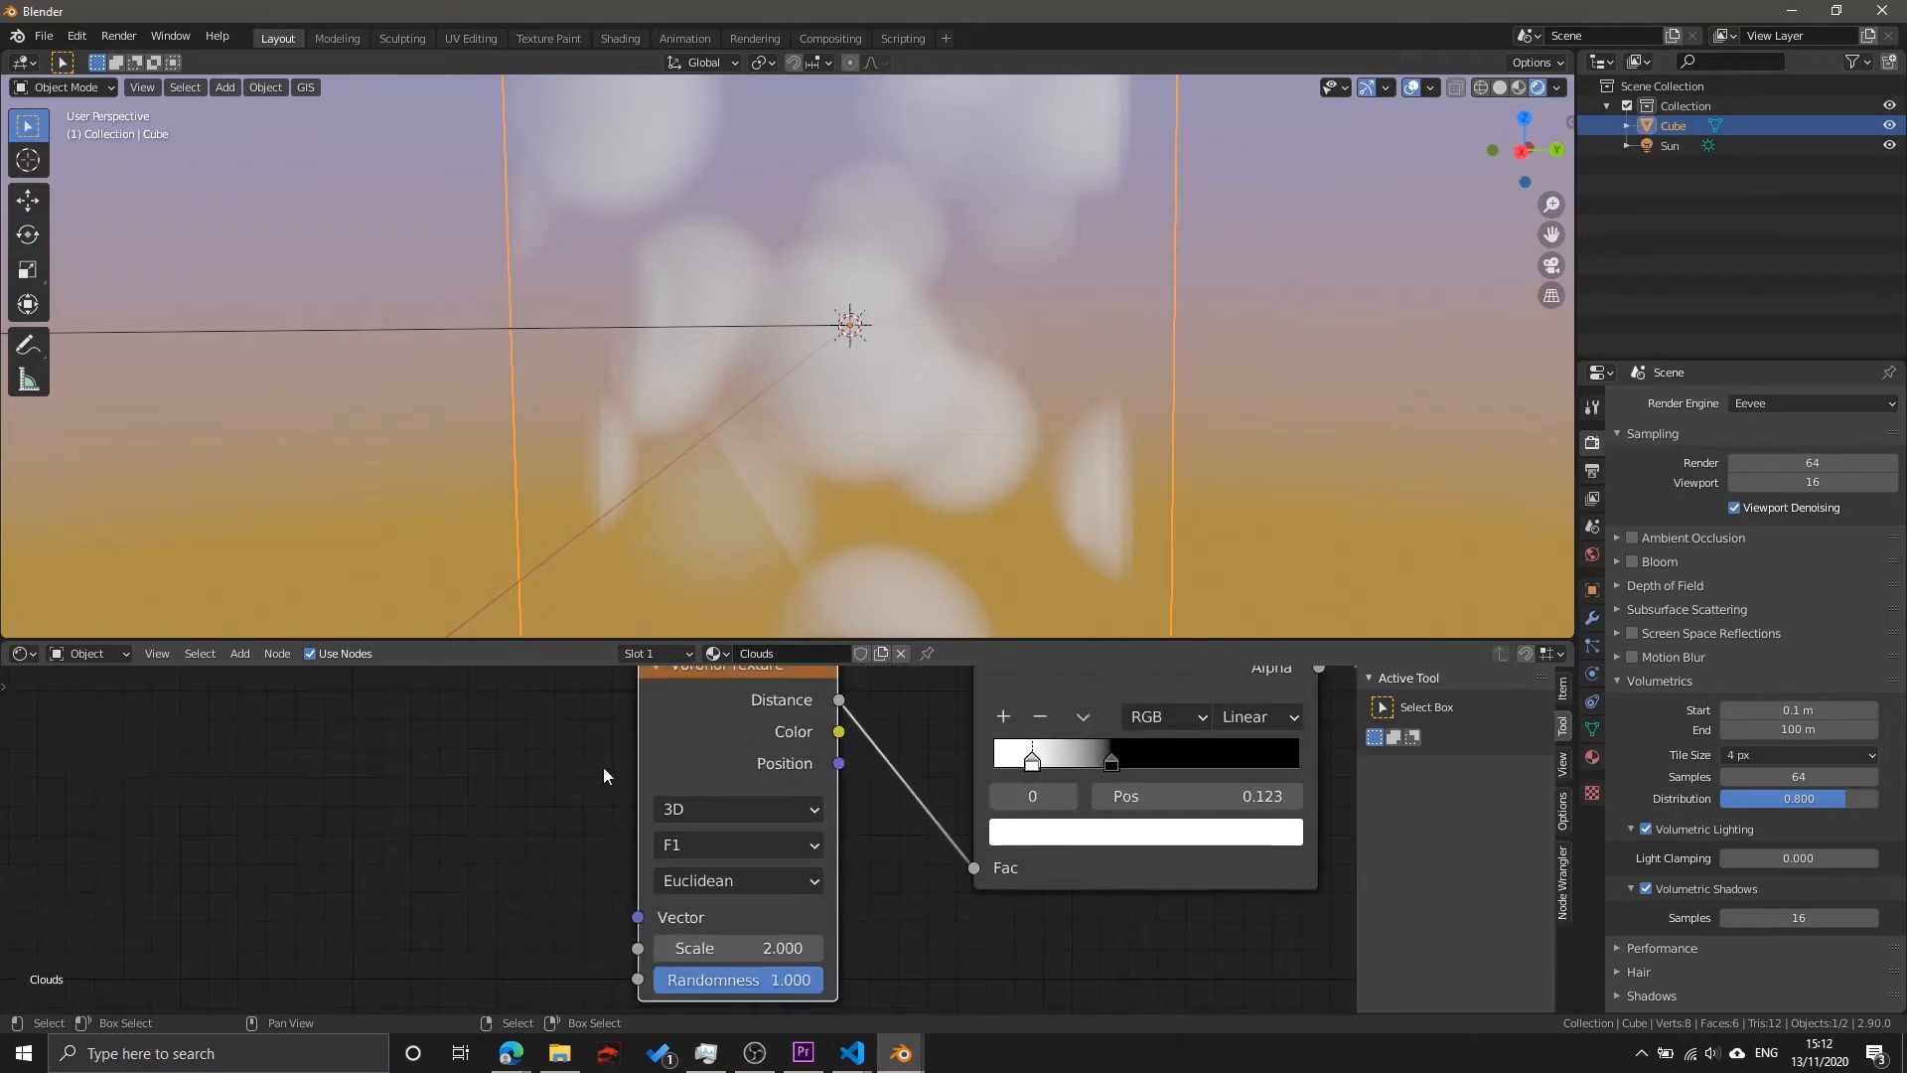
scroll(745, 784, down, 2)
middle_drag(671, 934, 654, 830)
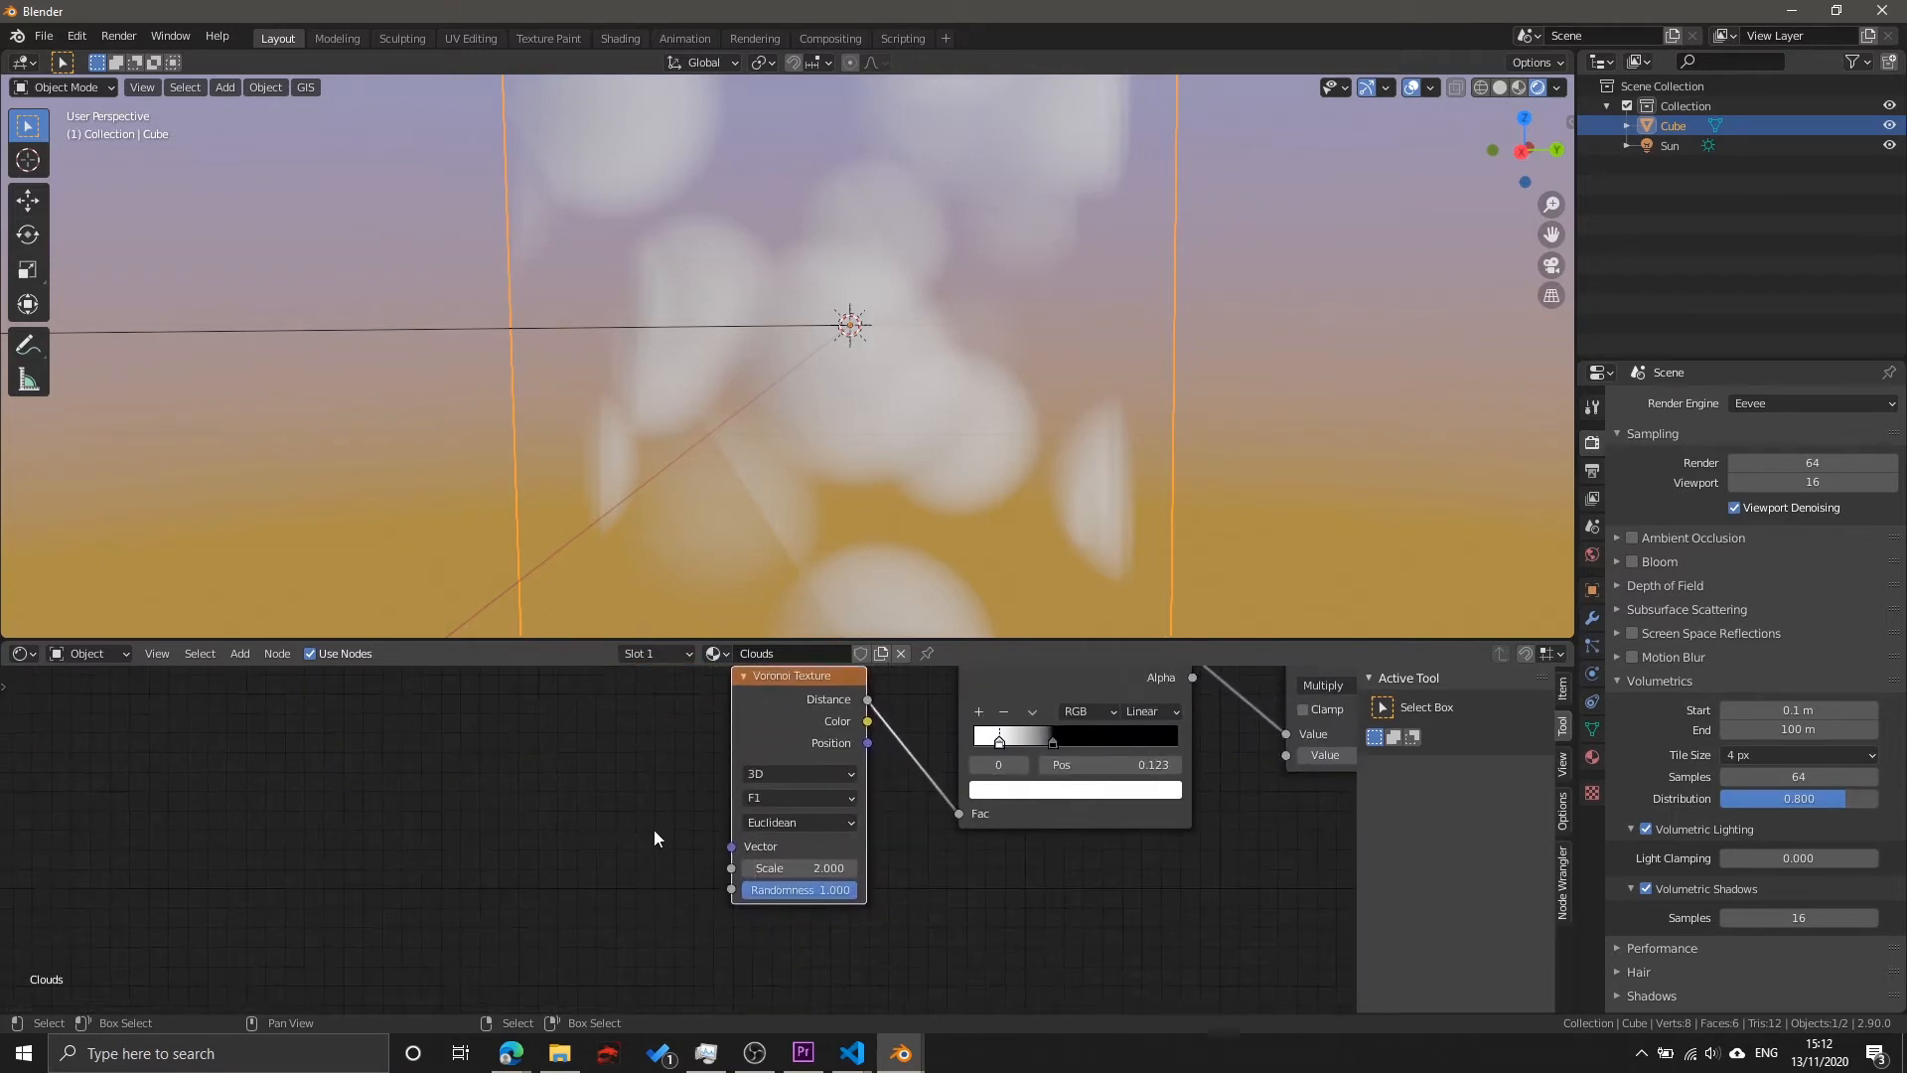
drag(731, 846, 616, 804)
click(562, 814)
key(shift+a)
click(563, 814)
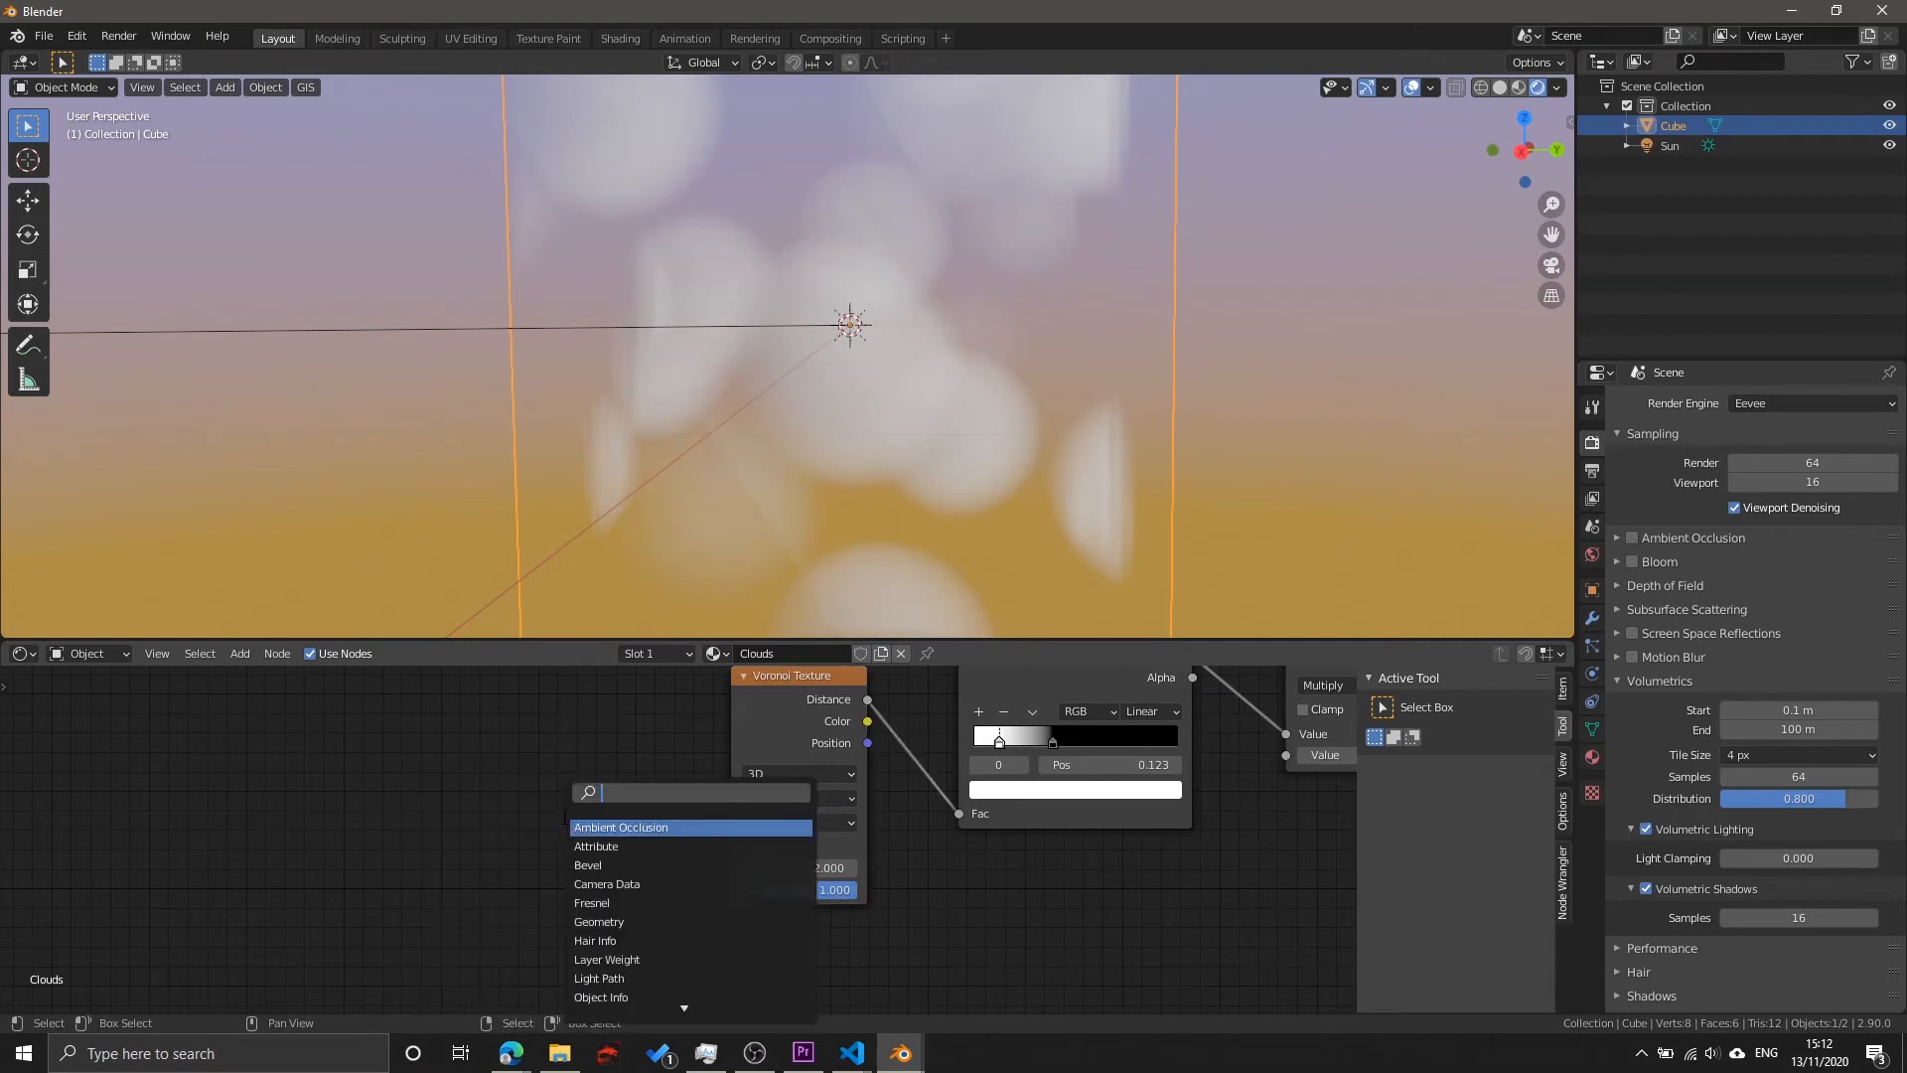
text(textur)
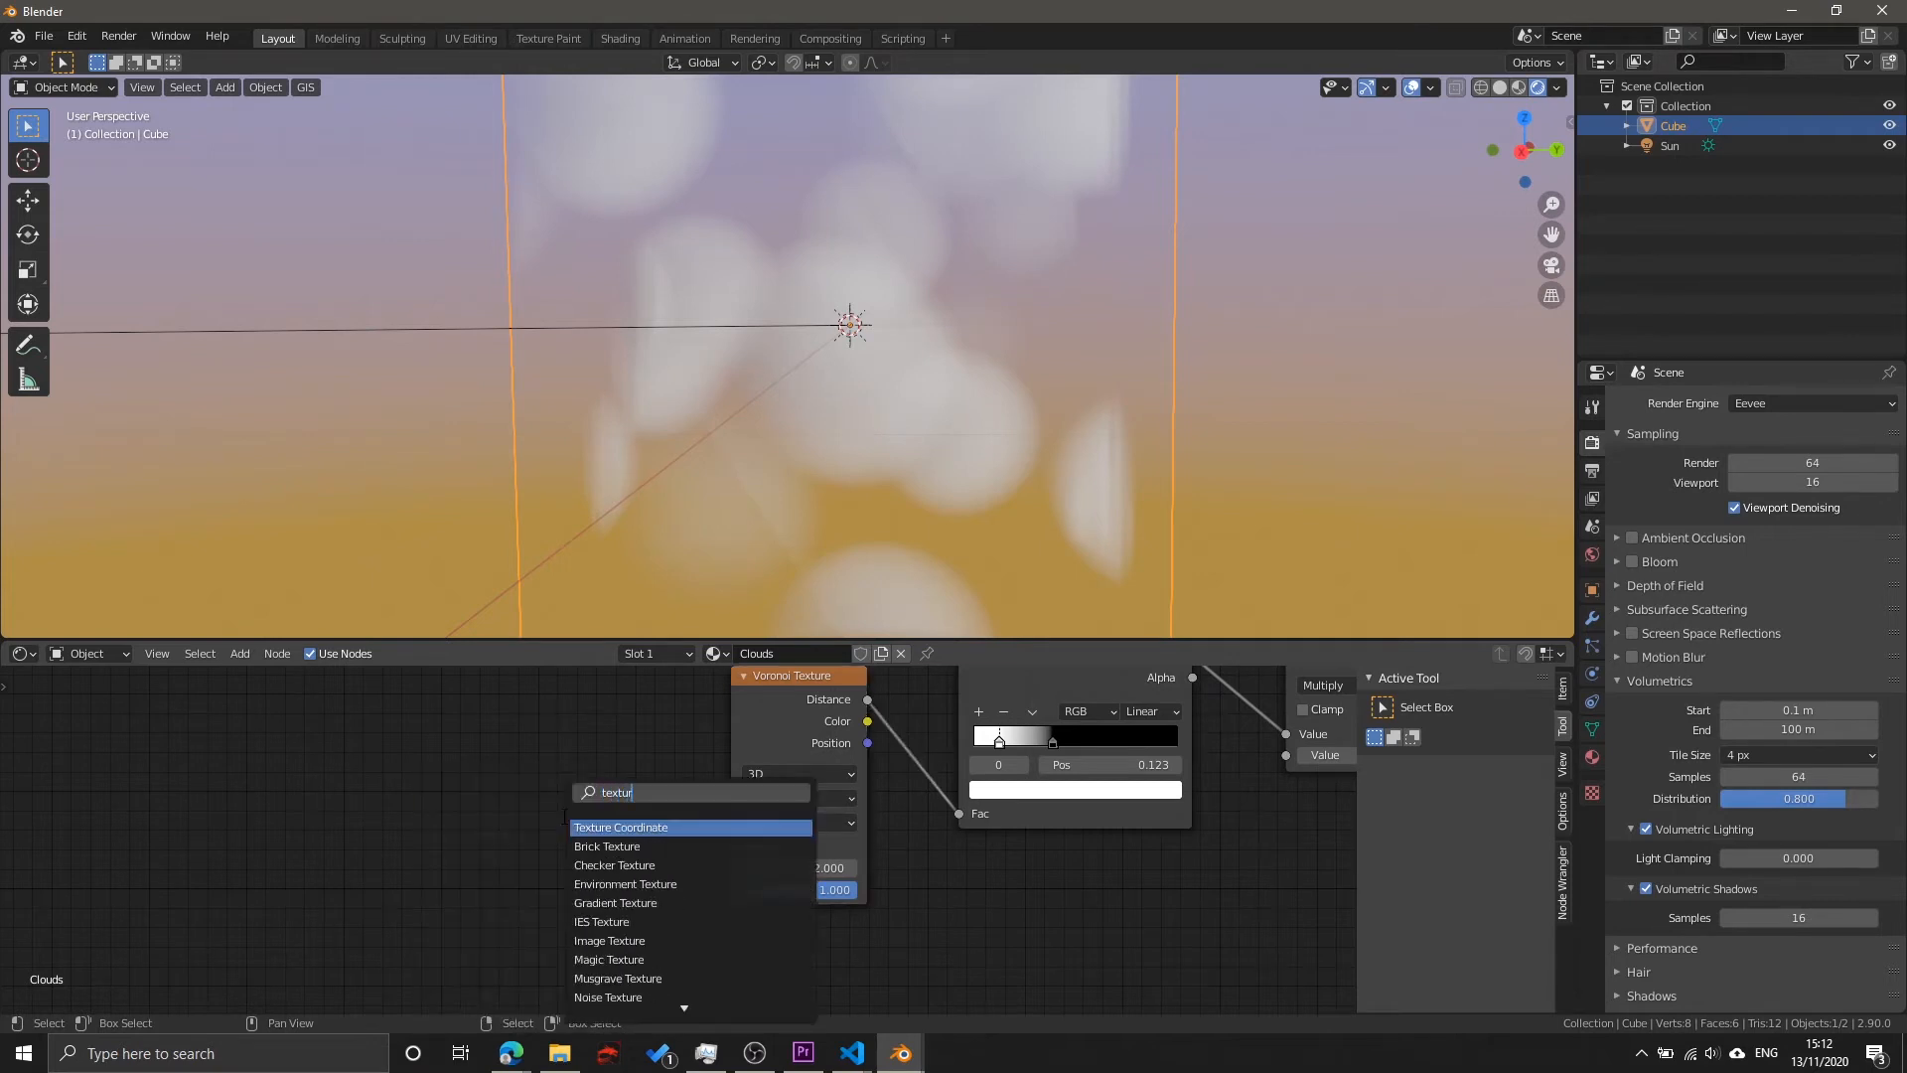
key(Return)
click(320, 735)
drag(384, 755, 419, 758)
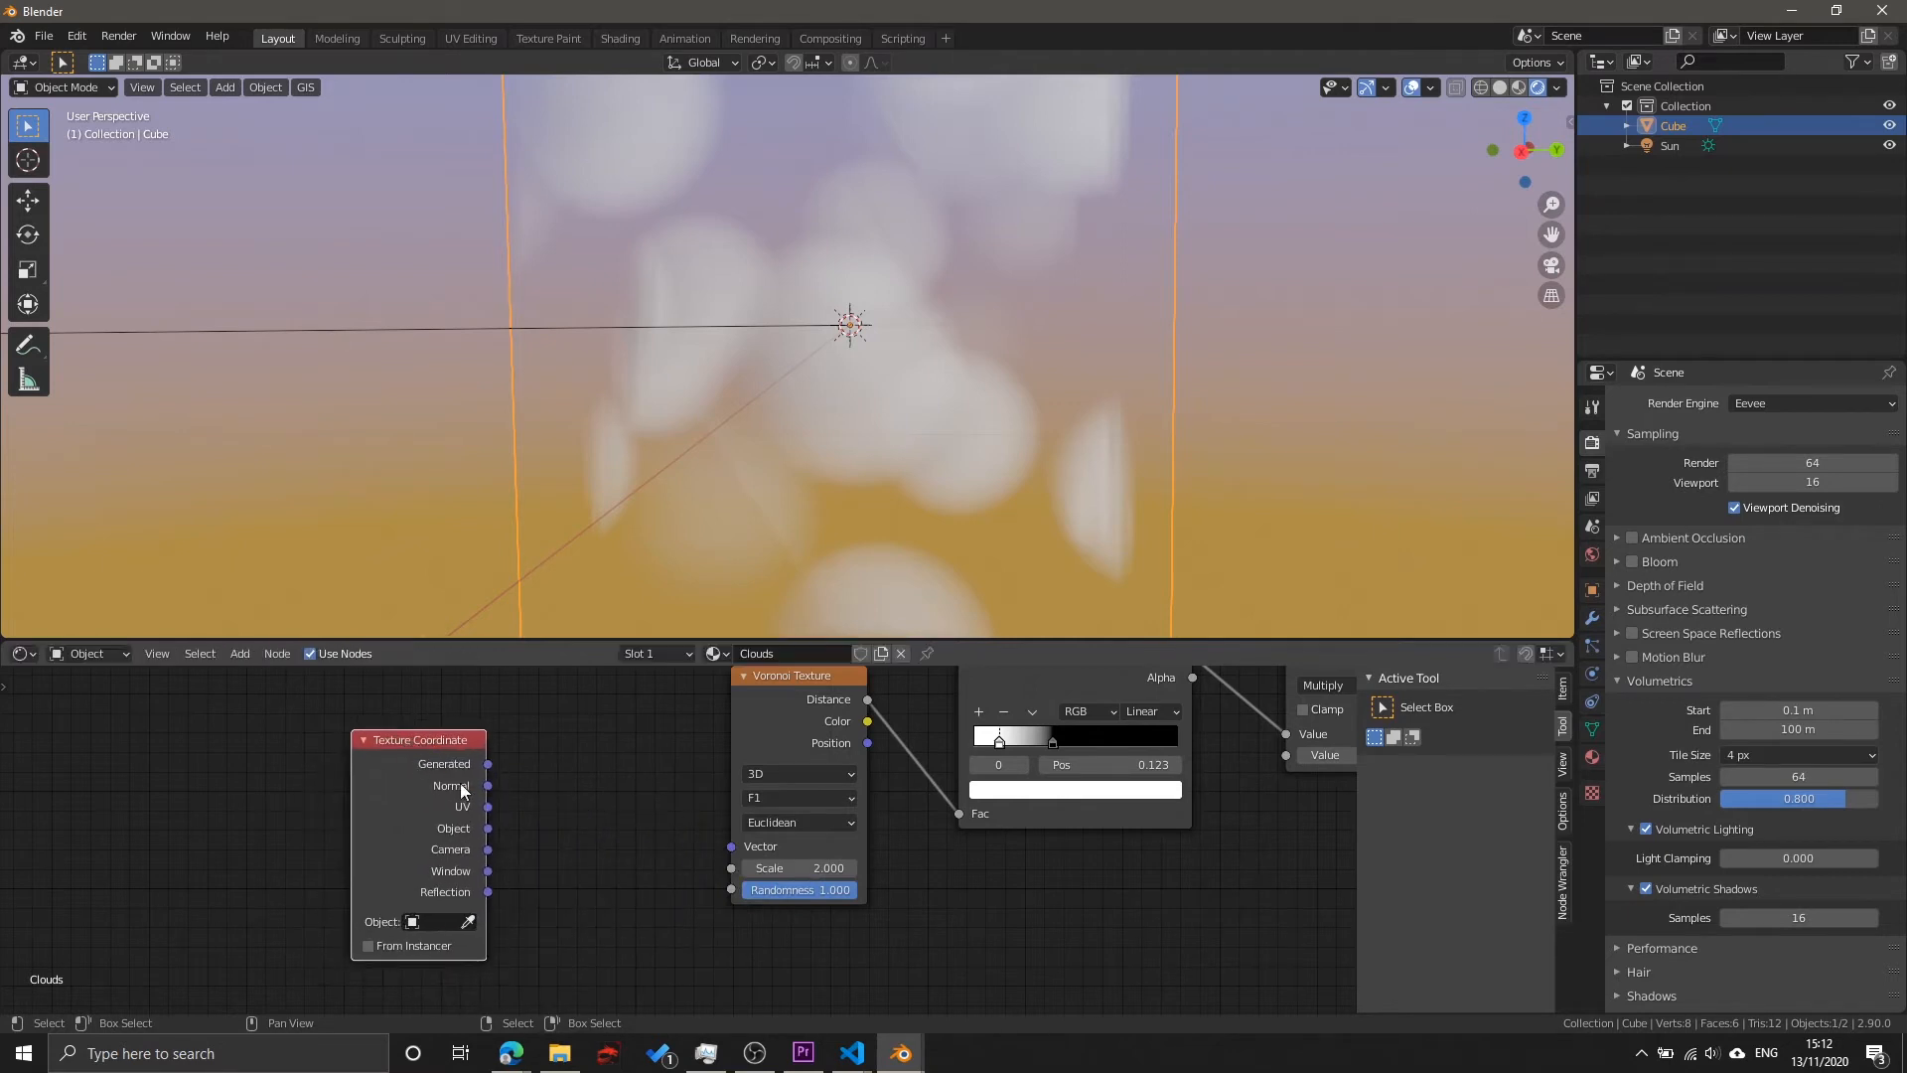
Step: Arrange both nodes and link Texture Coordinate to the Voronoi Texture's Vector input, trying Generated before switching to Object
middle_drag(583, 773, 563, 802)
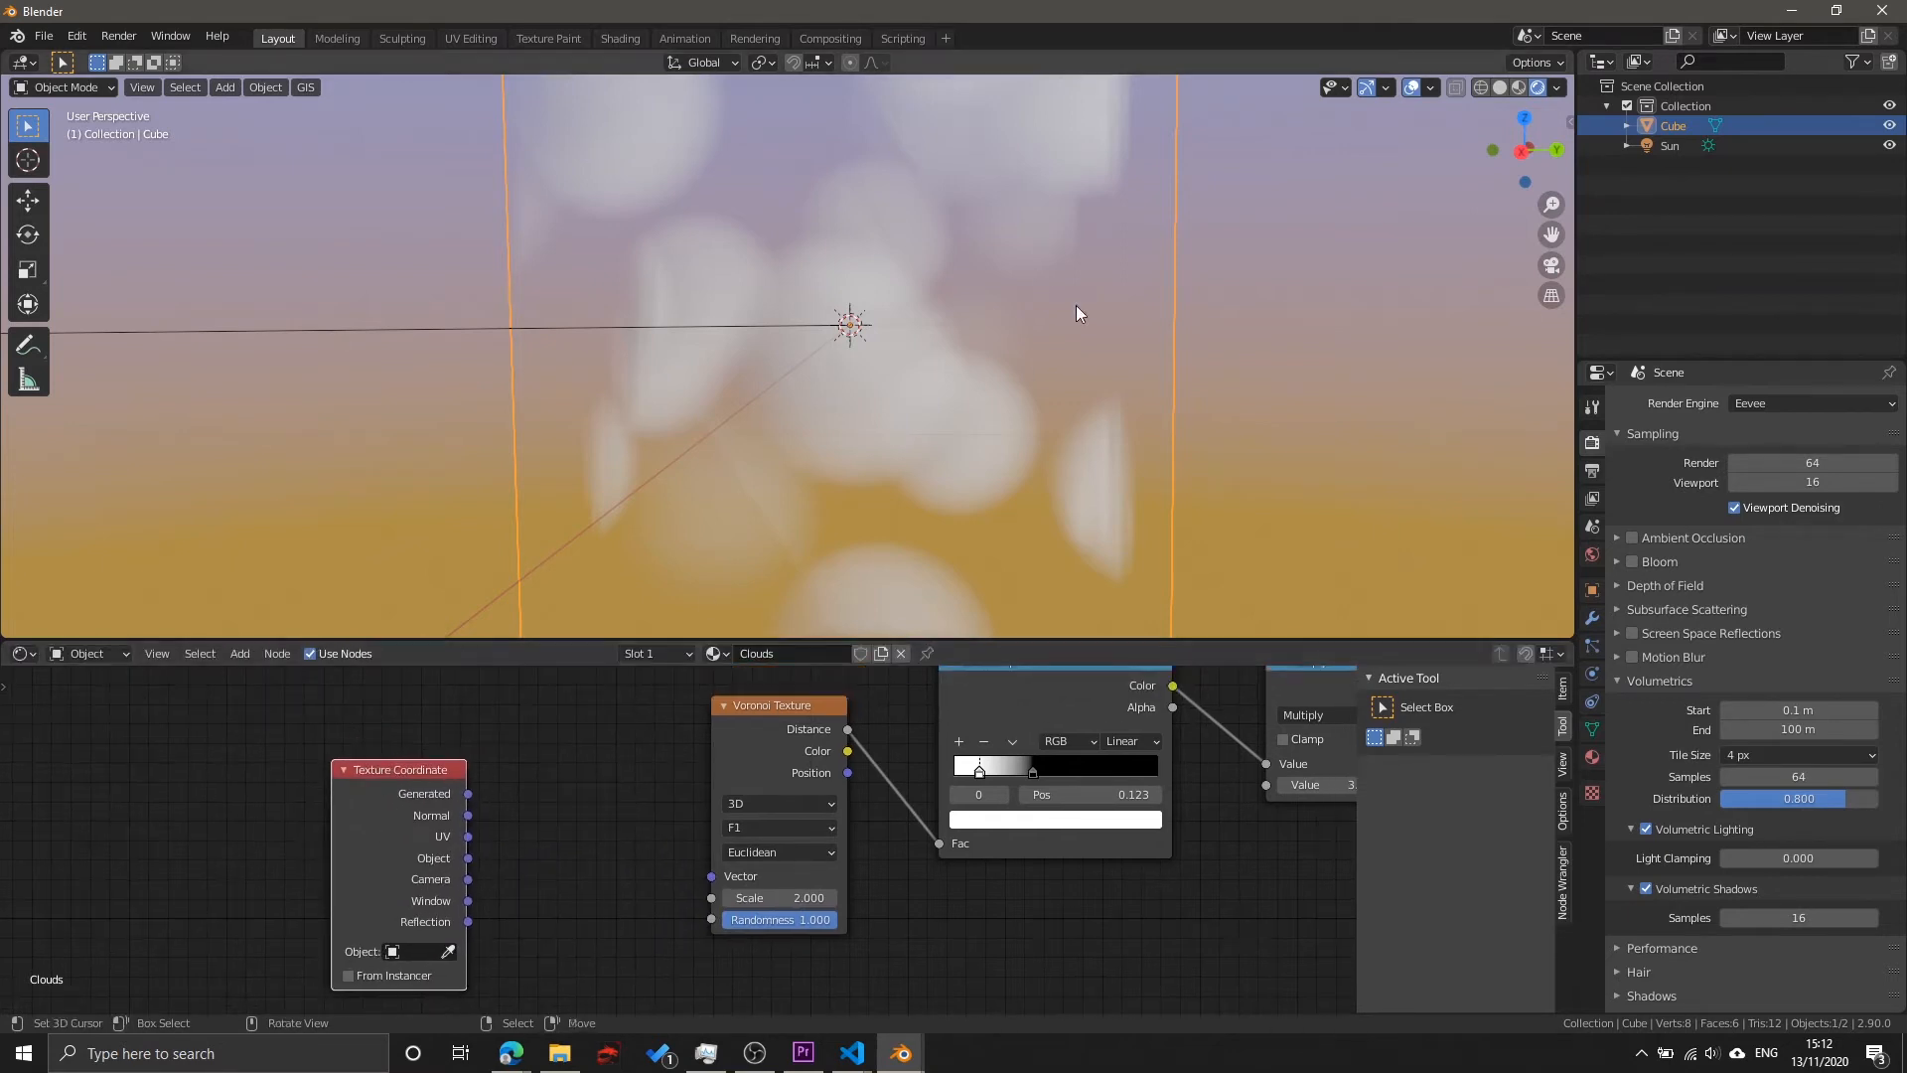
drag(773, 703, 767, 753)
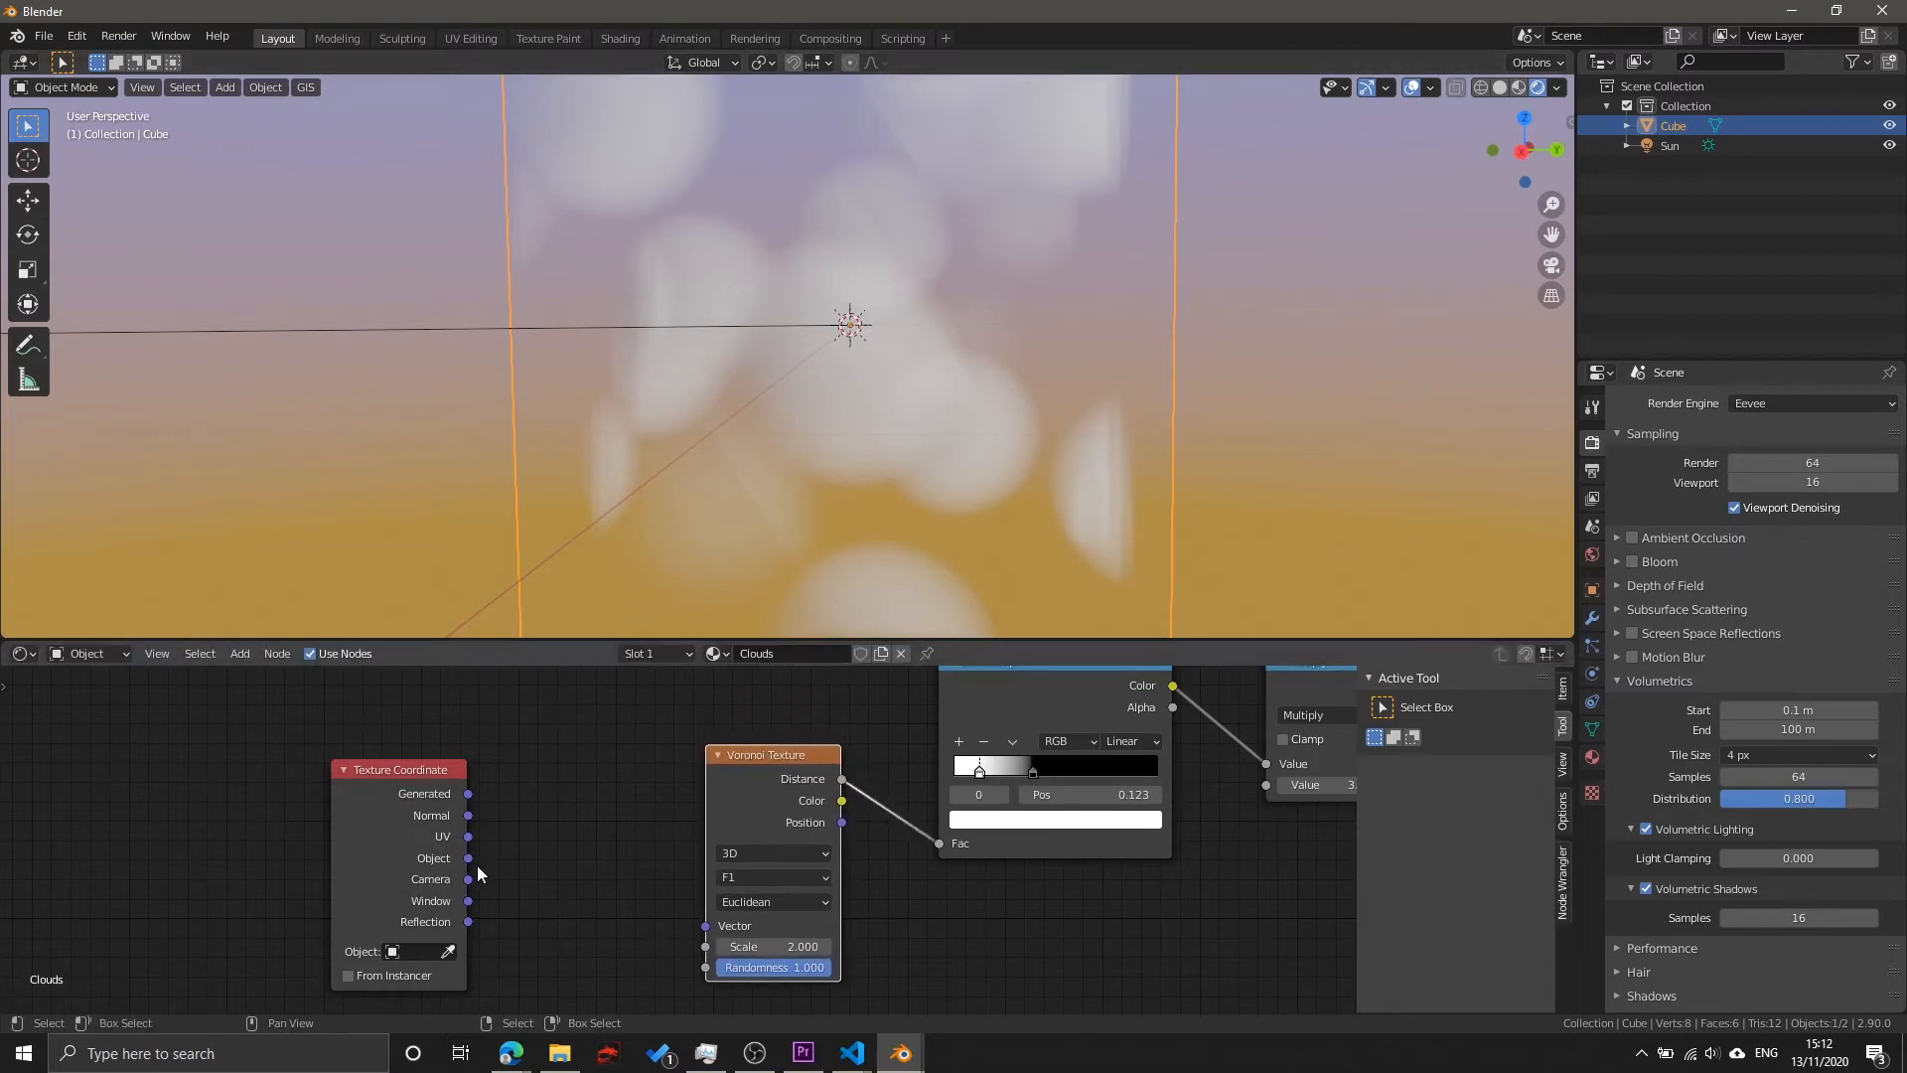
drag(470, 795, 711, 936)
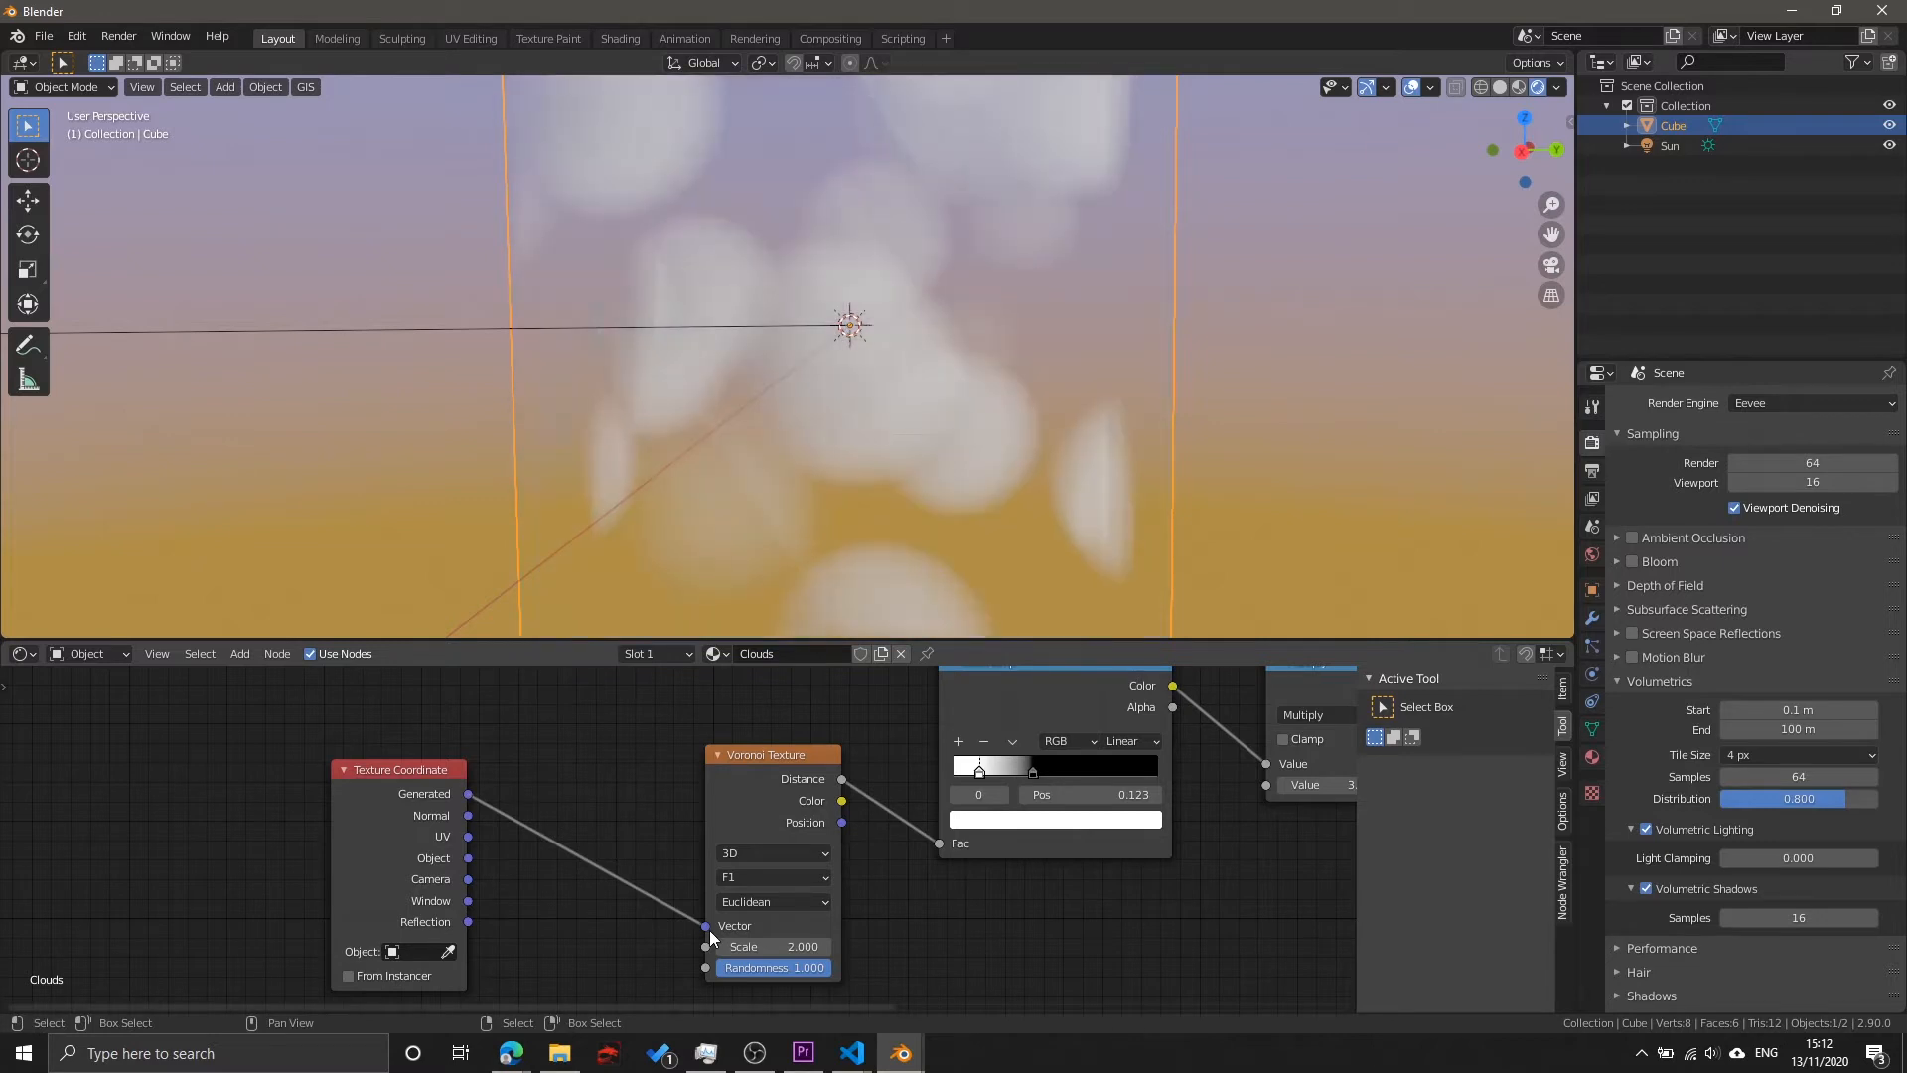
drag(427, 792, 481, 836)
middle_drag(481, 836, 461, 771)
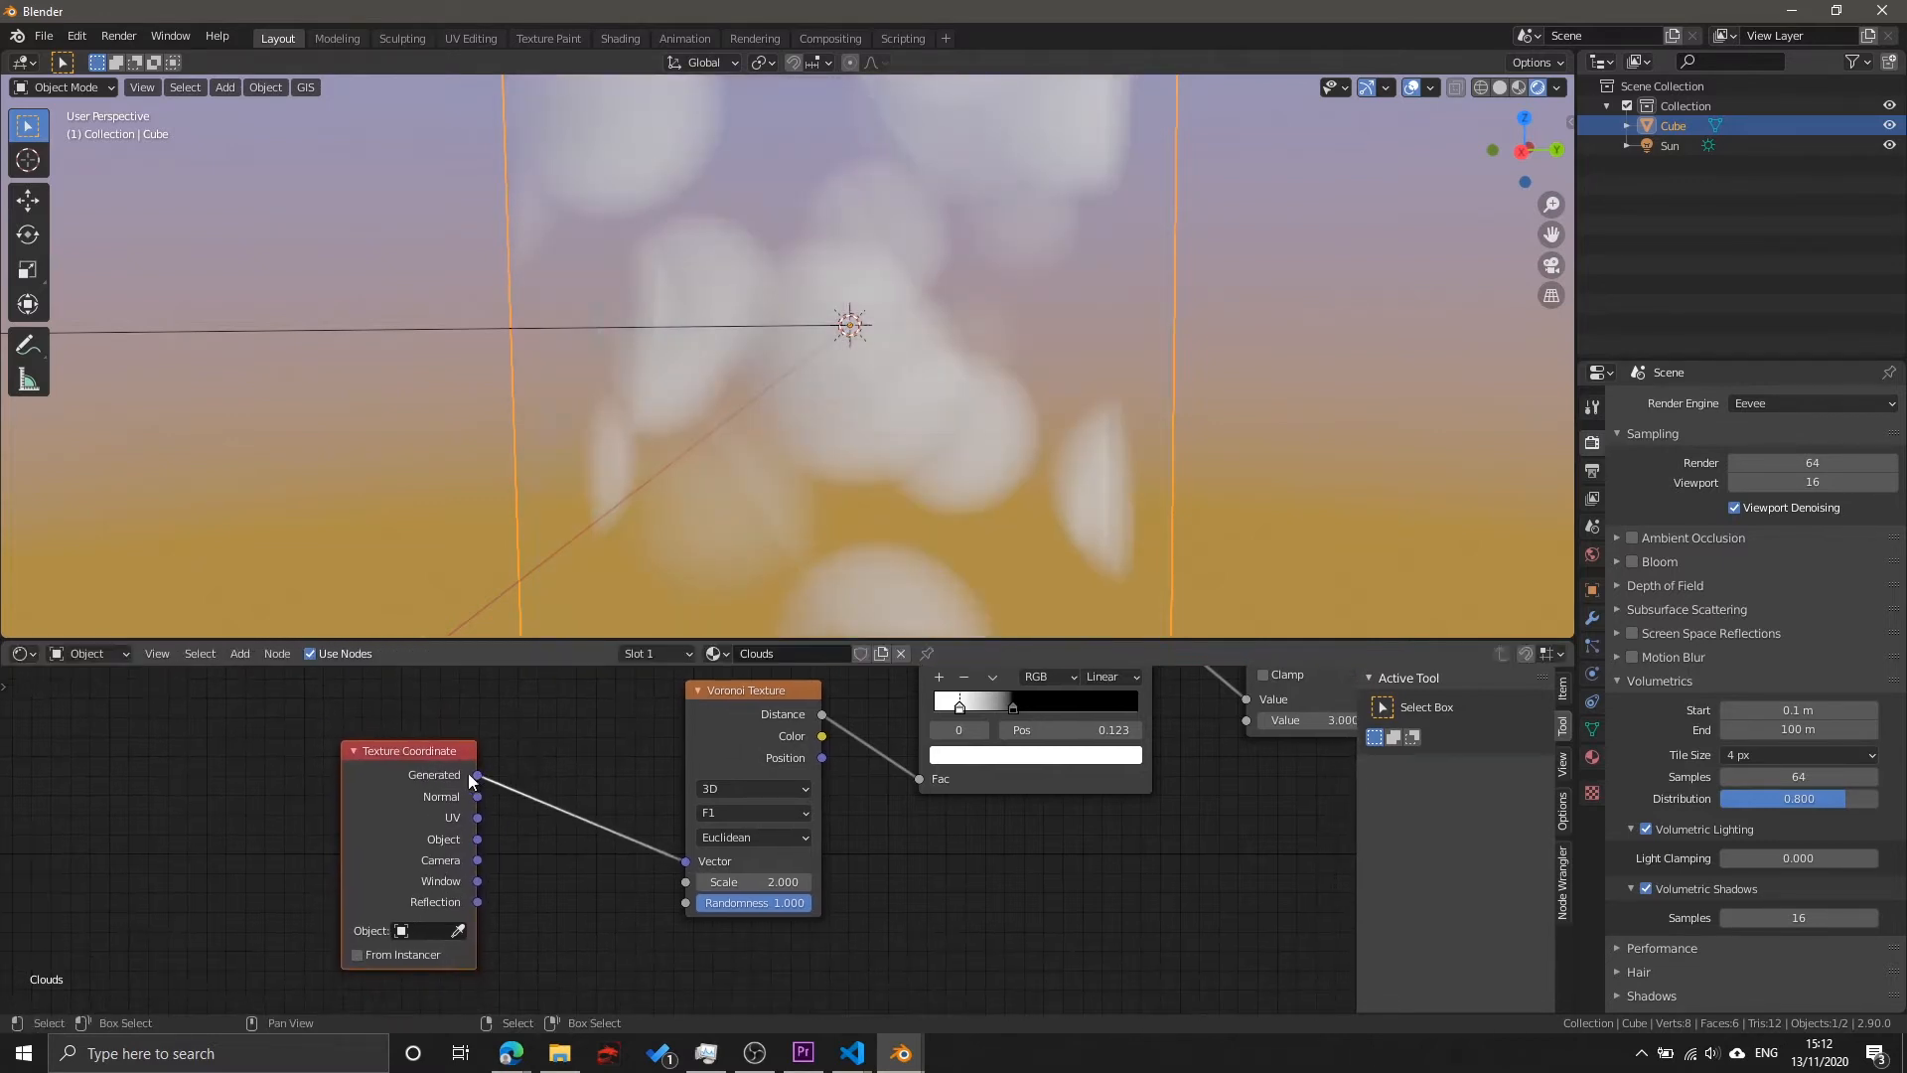
drag(479, 841, 687, 860)
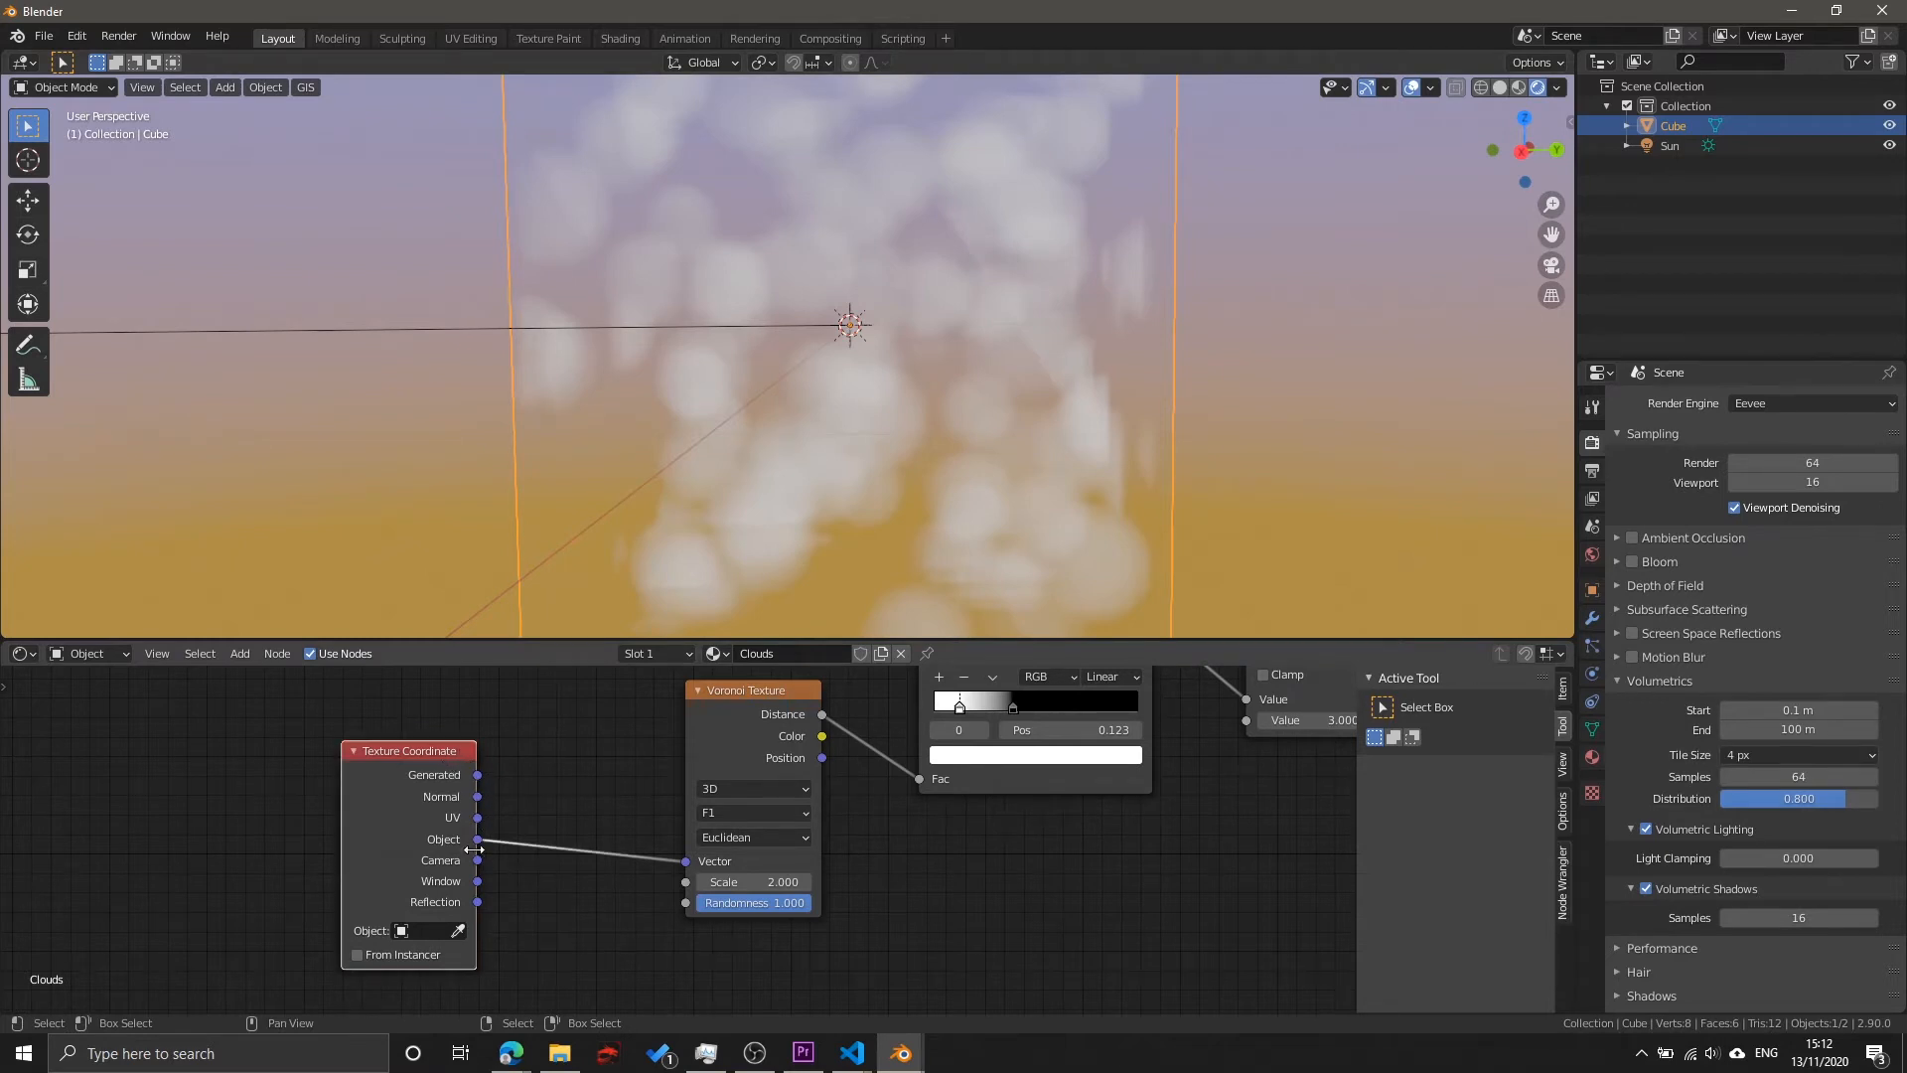
Step: Try the UV output as the Voronoi Texture's Vector source and revert to the Object output
drag(478, 818, 691, 860)
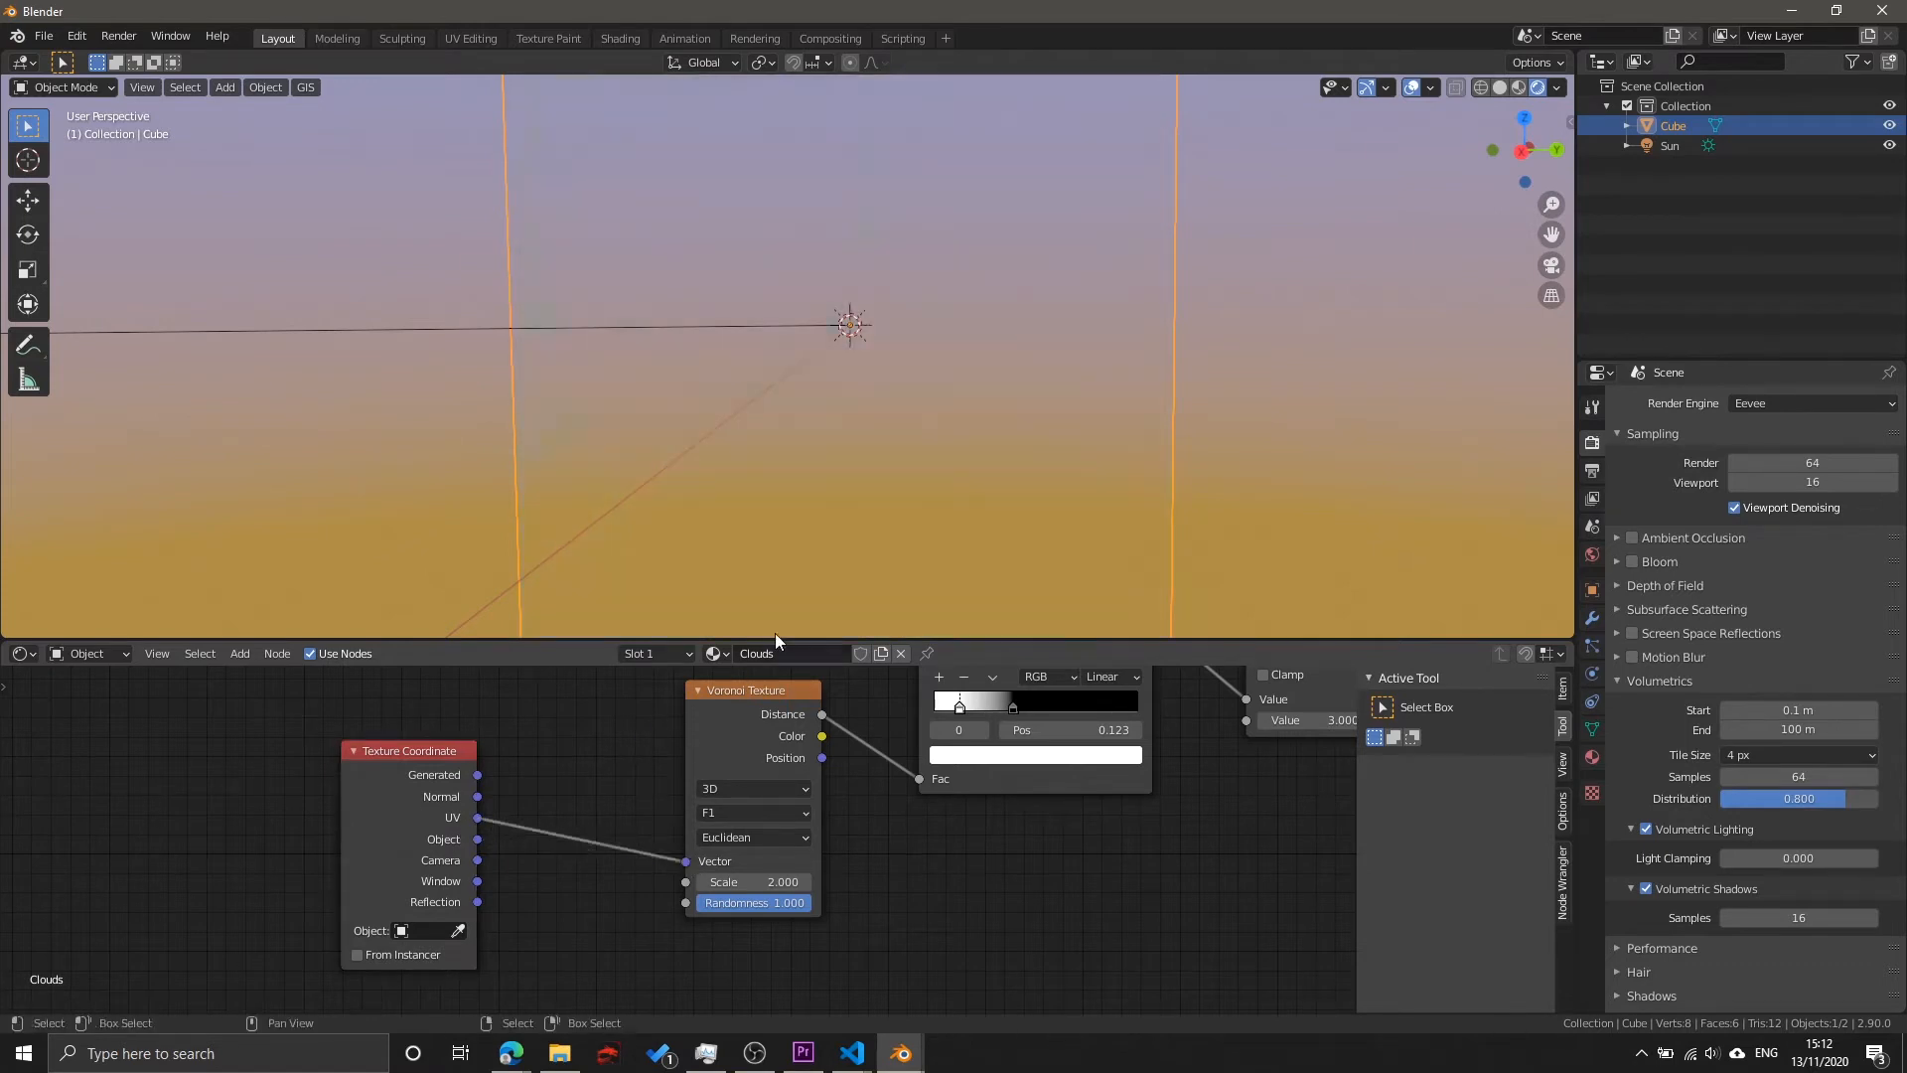
middle_drag(984, 344, 1029, 350)
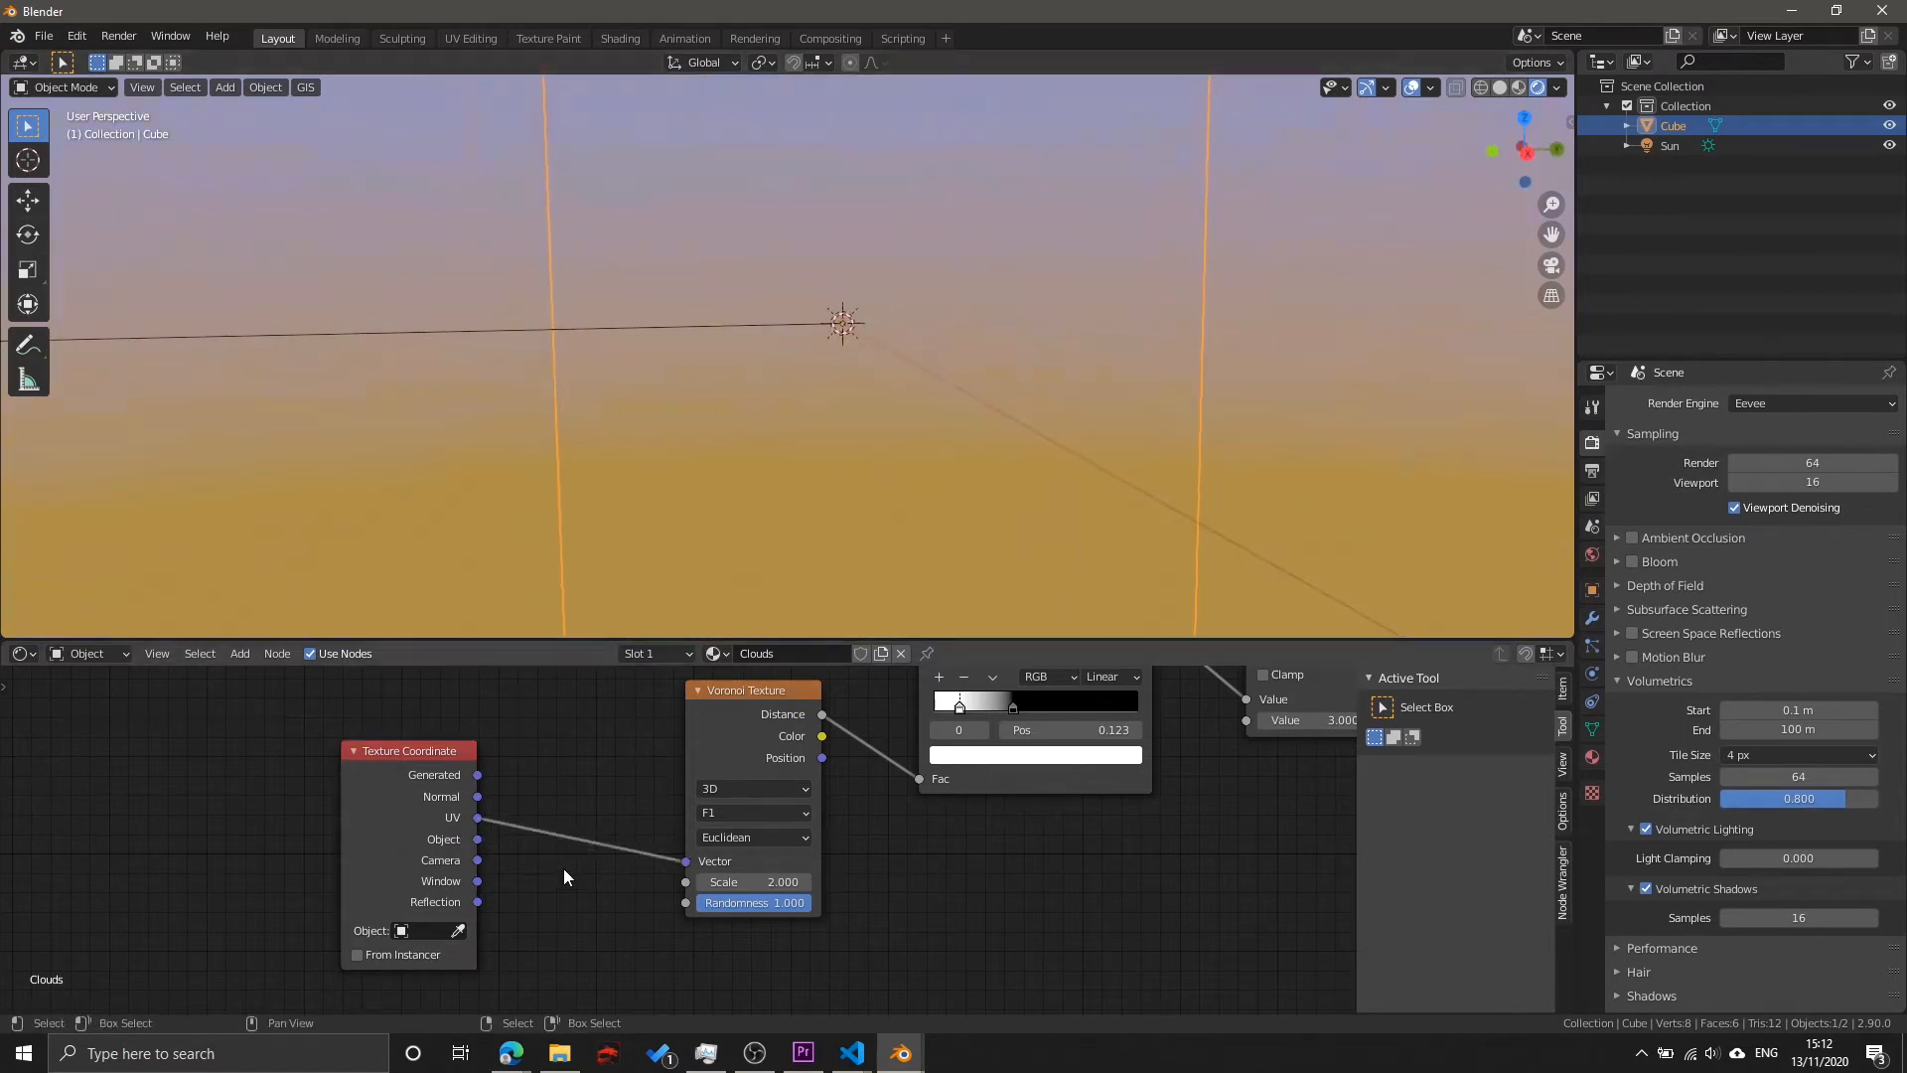
key(ctrl+z)
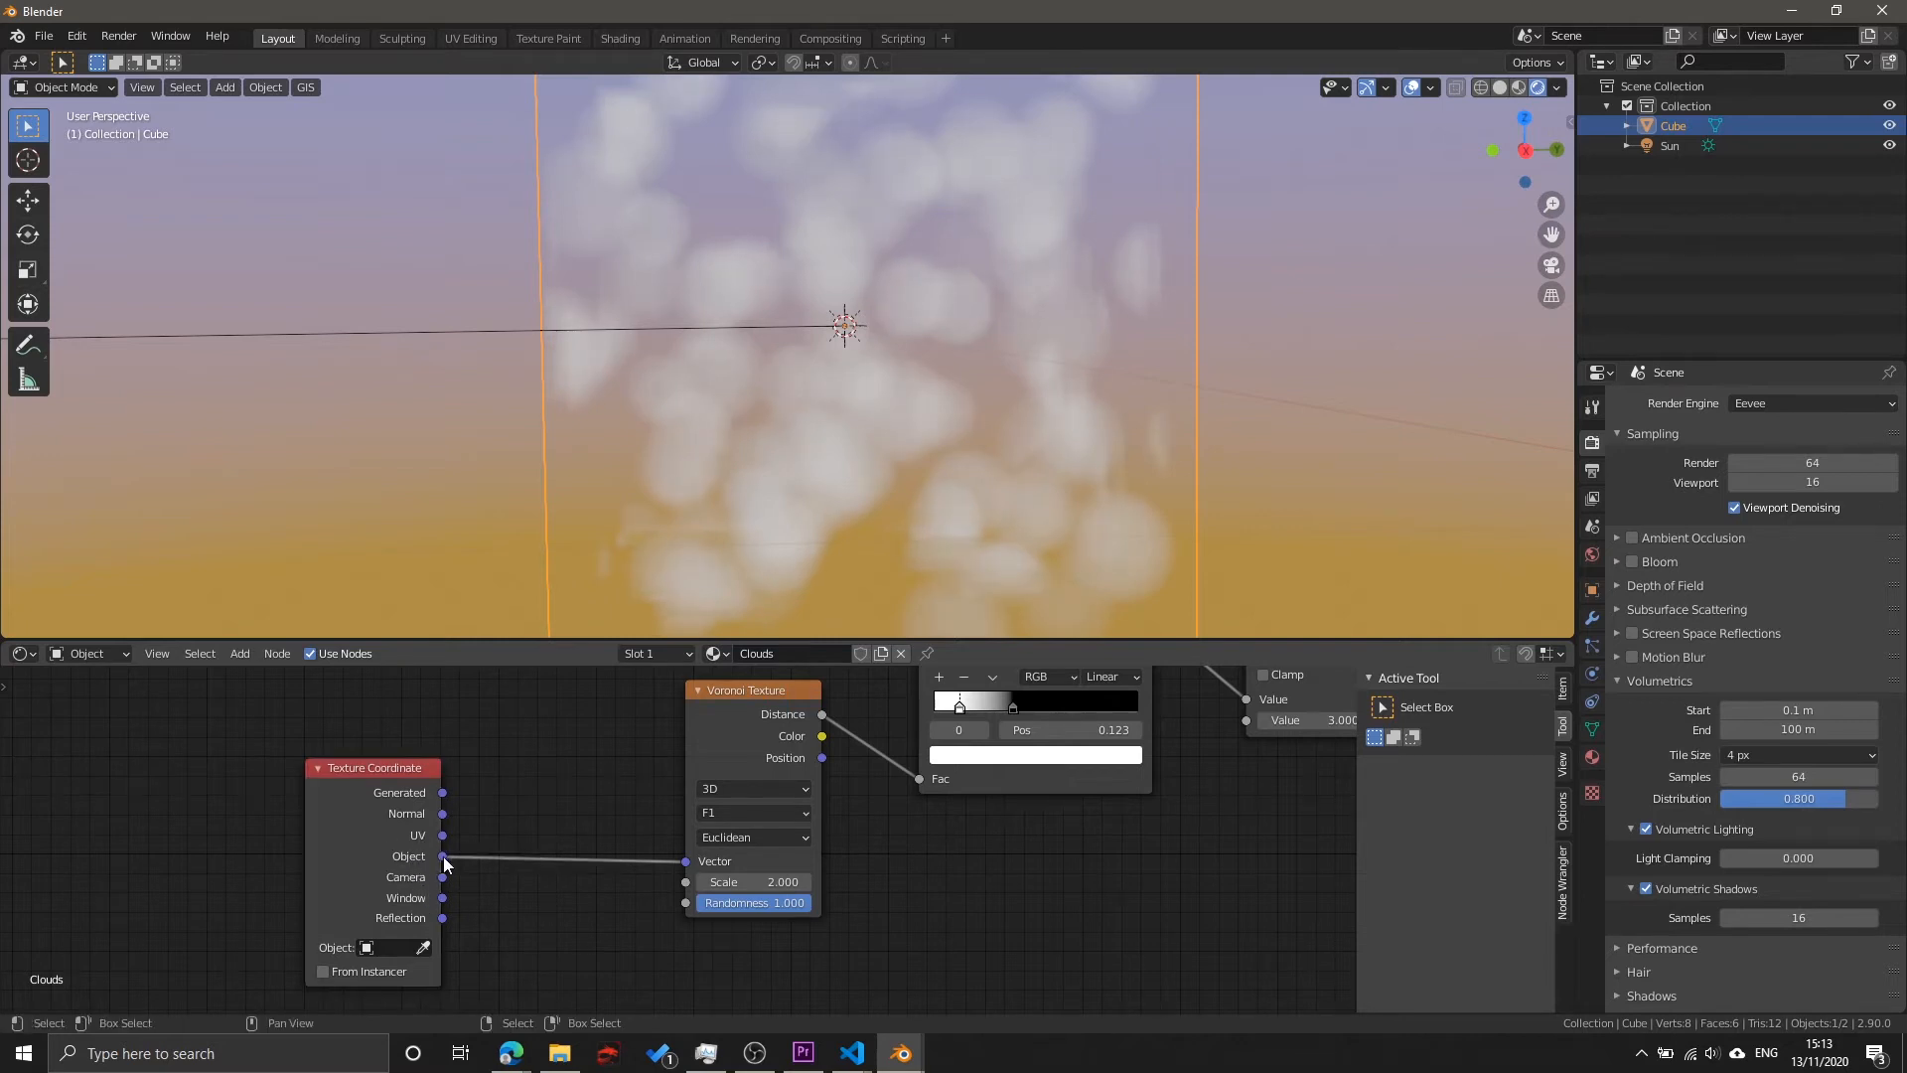
drag(443, 856, 689, 860)
Step: Try several Scale values on the Voronoi Texture node, settle on 0.9, and check the whole cube
click(763, 695)
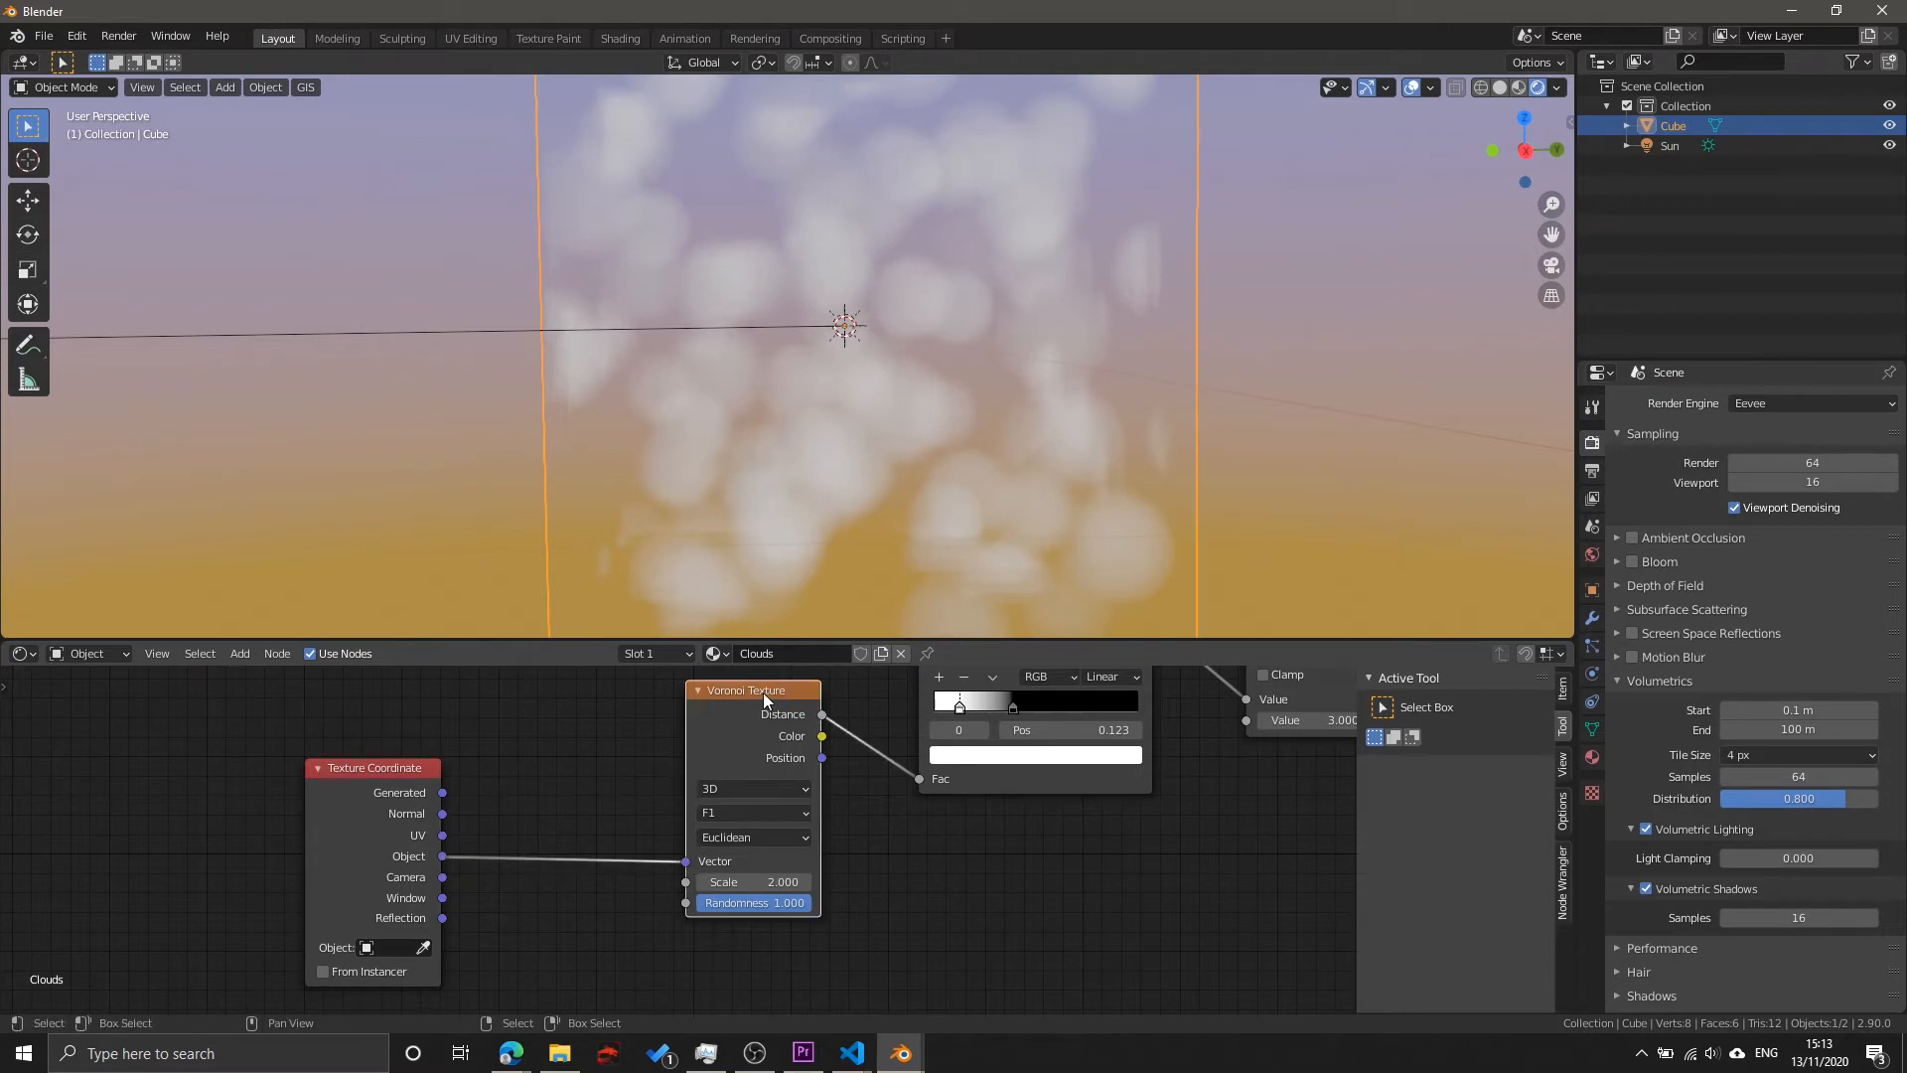
key(Home)
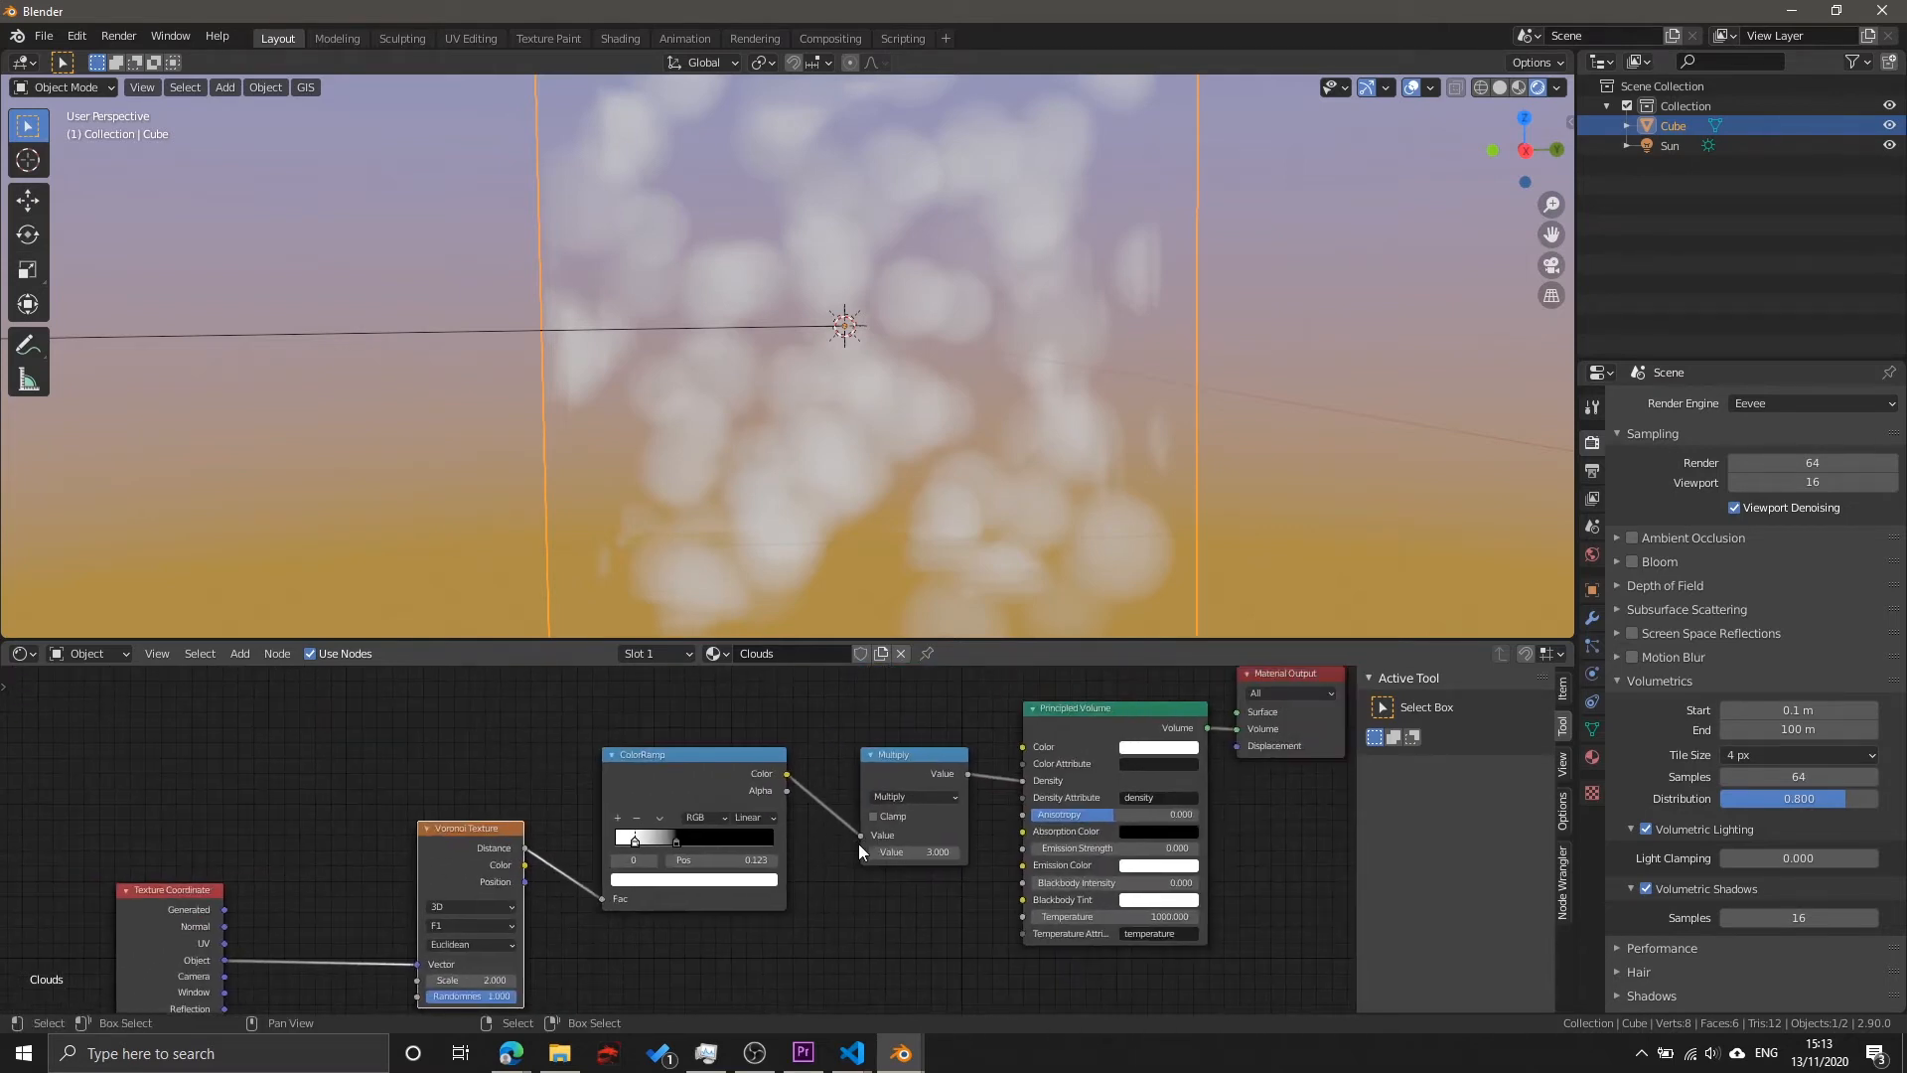
key(KP_Decimal)
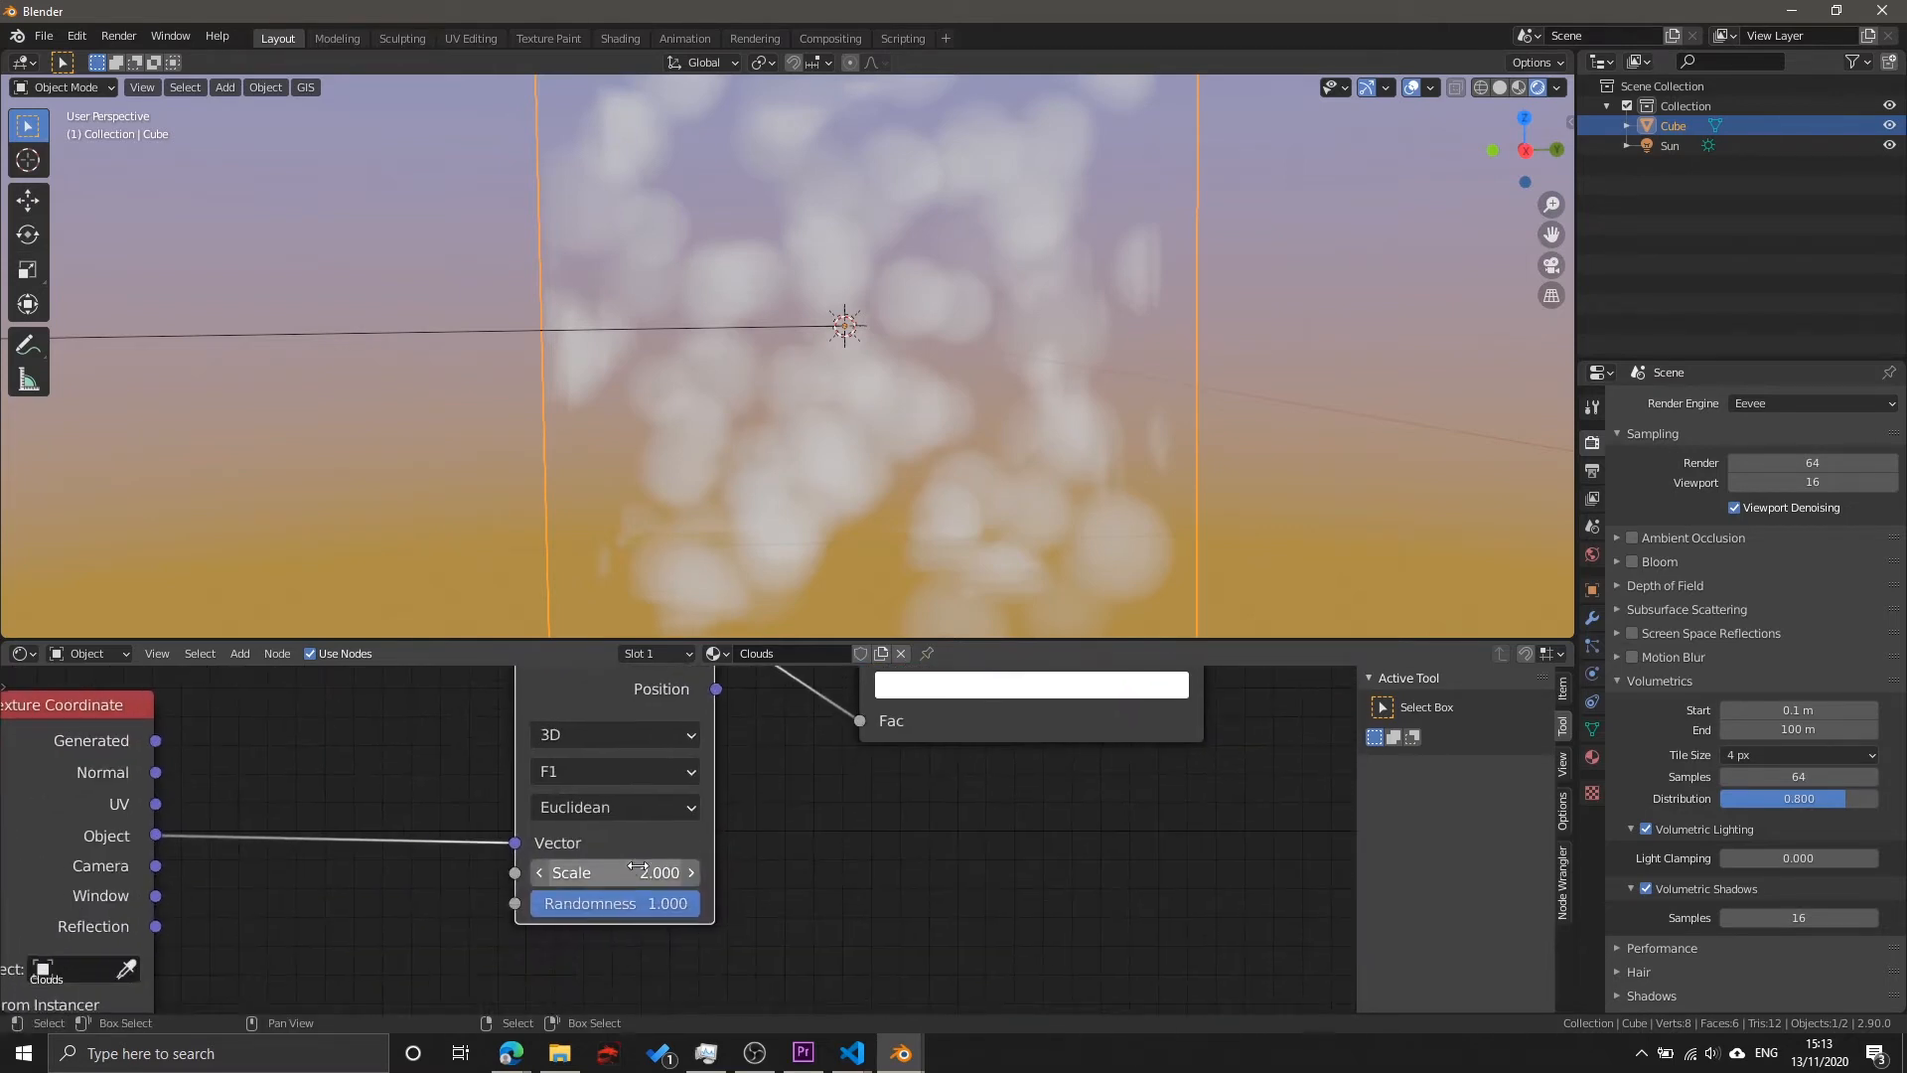
drag(616, 874, 609, 873)
click(616, 873)
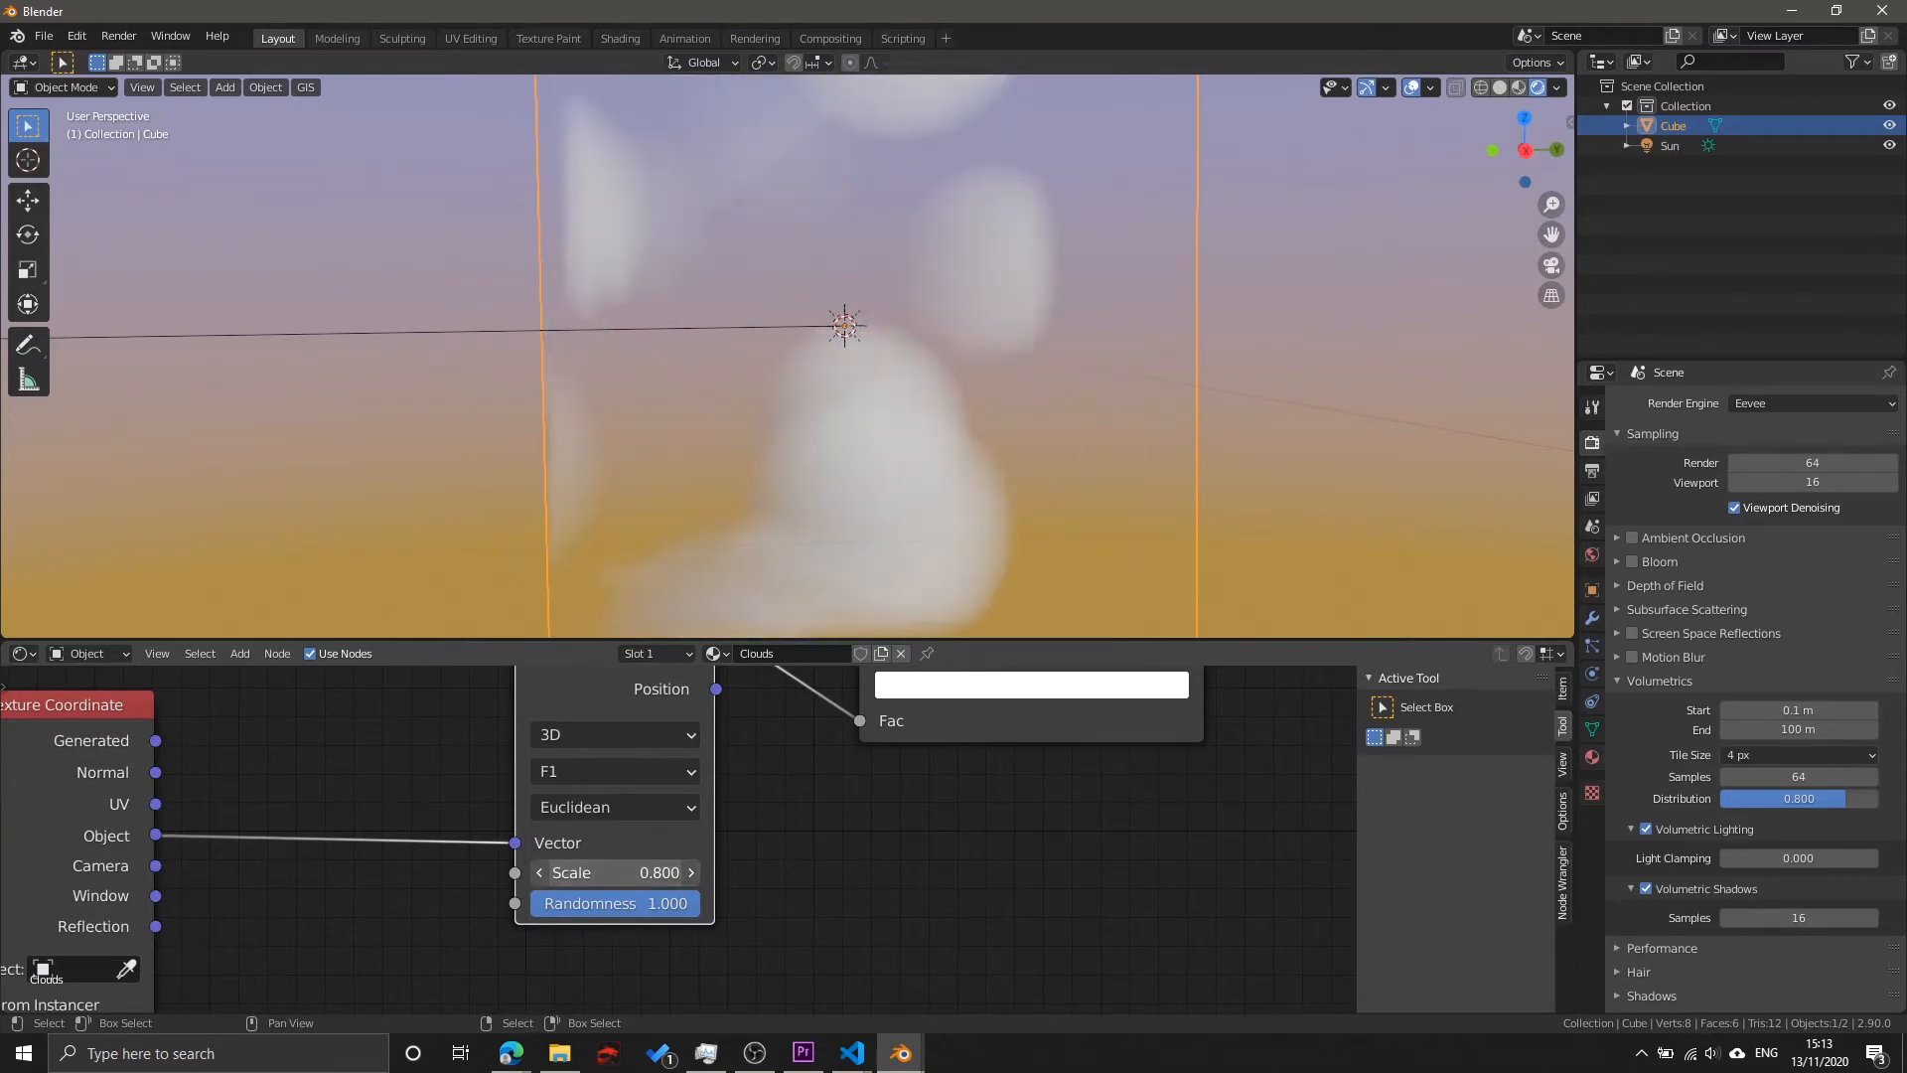
text(.9)
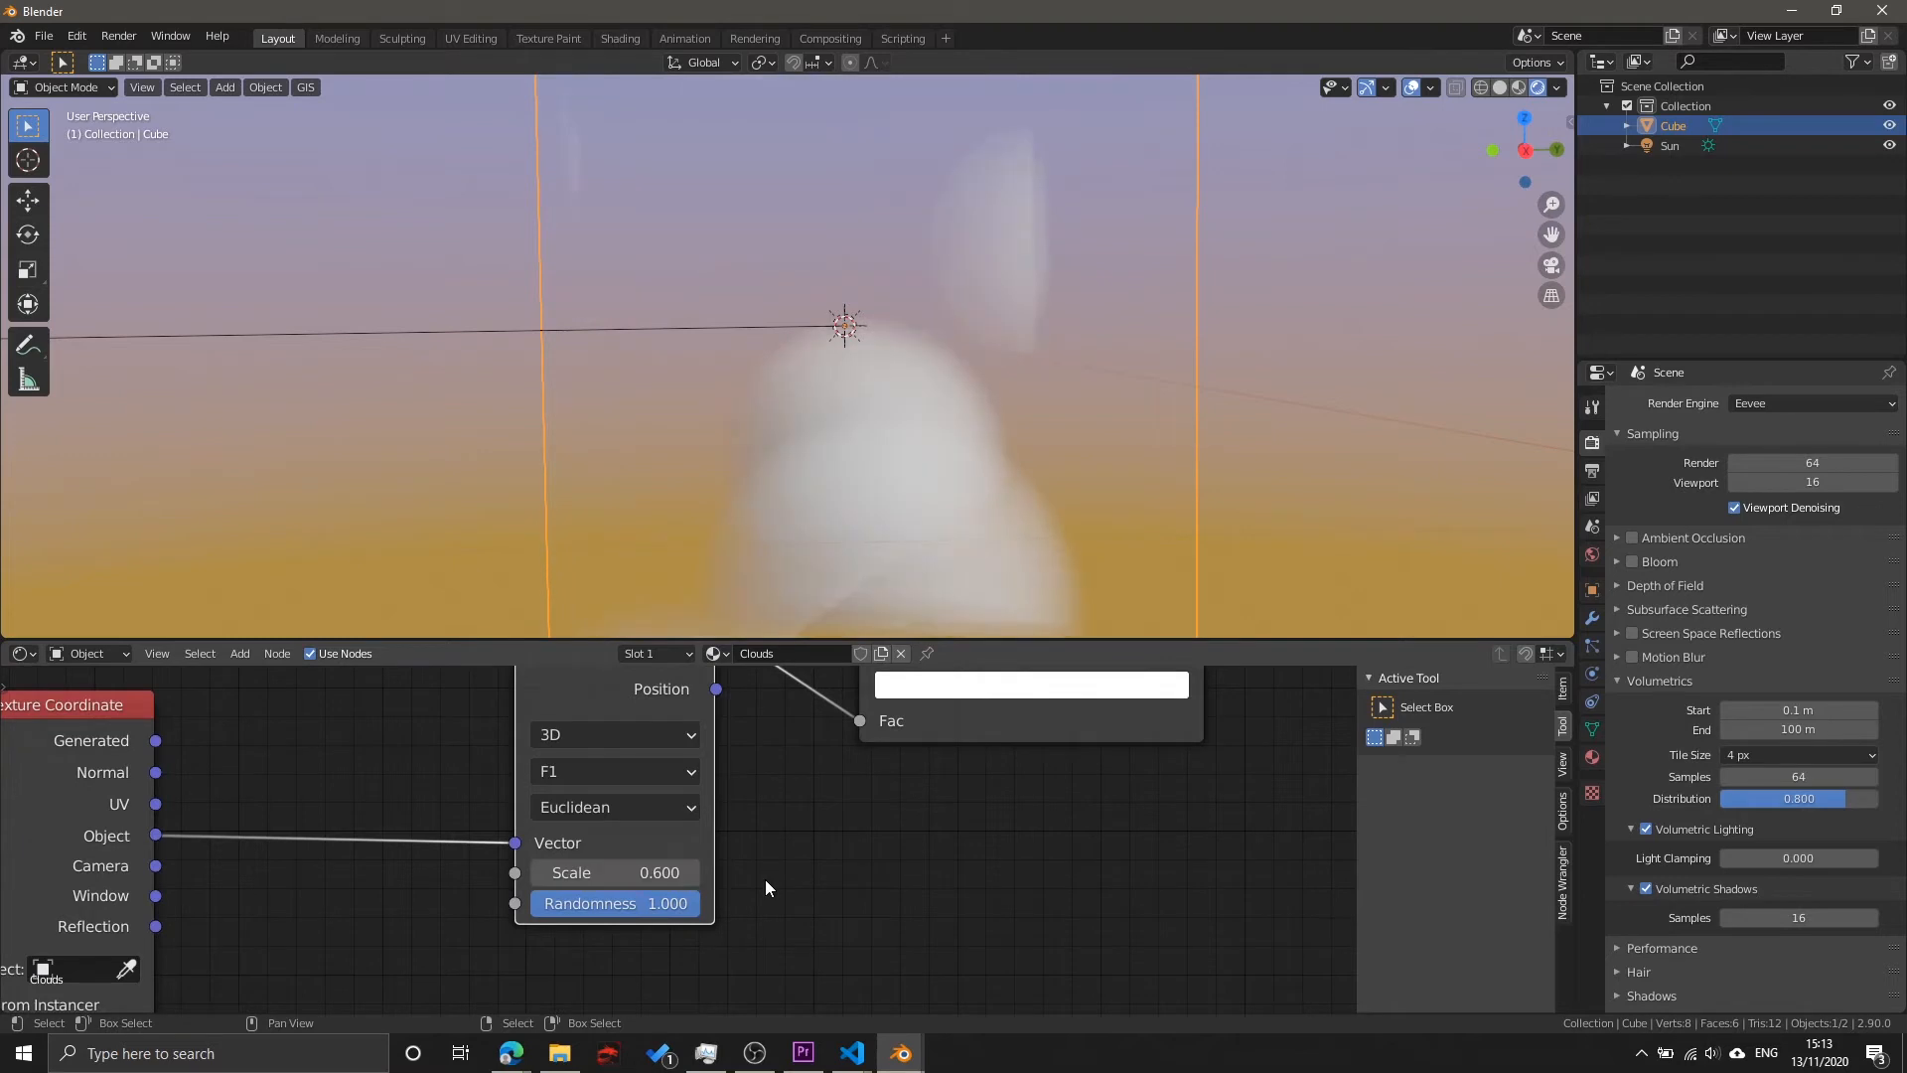
key(Return)
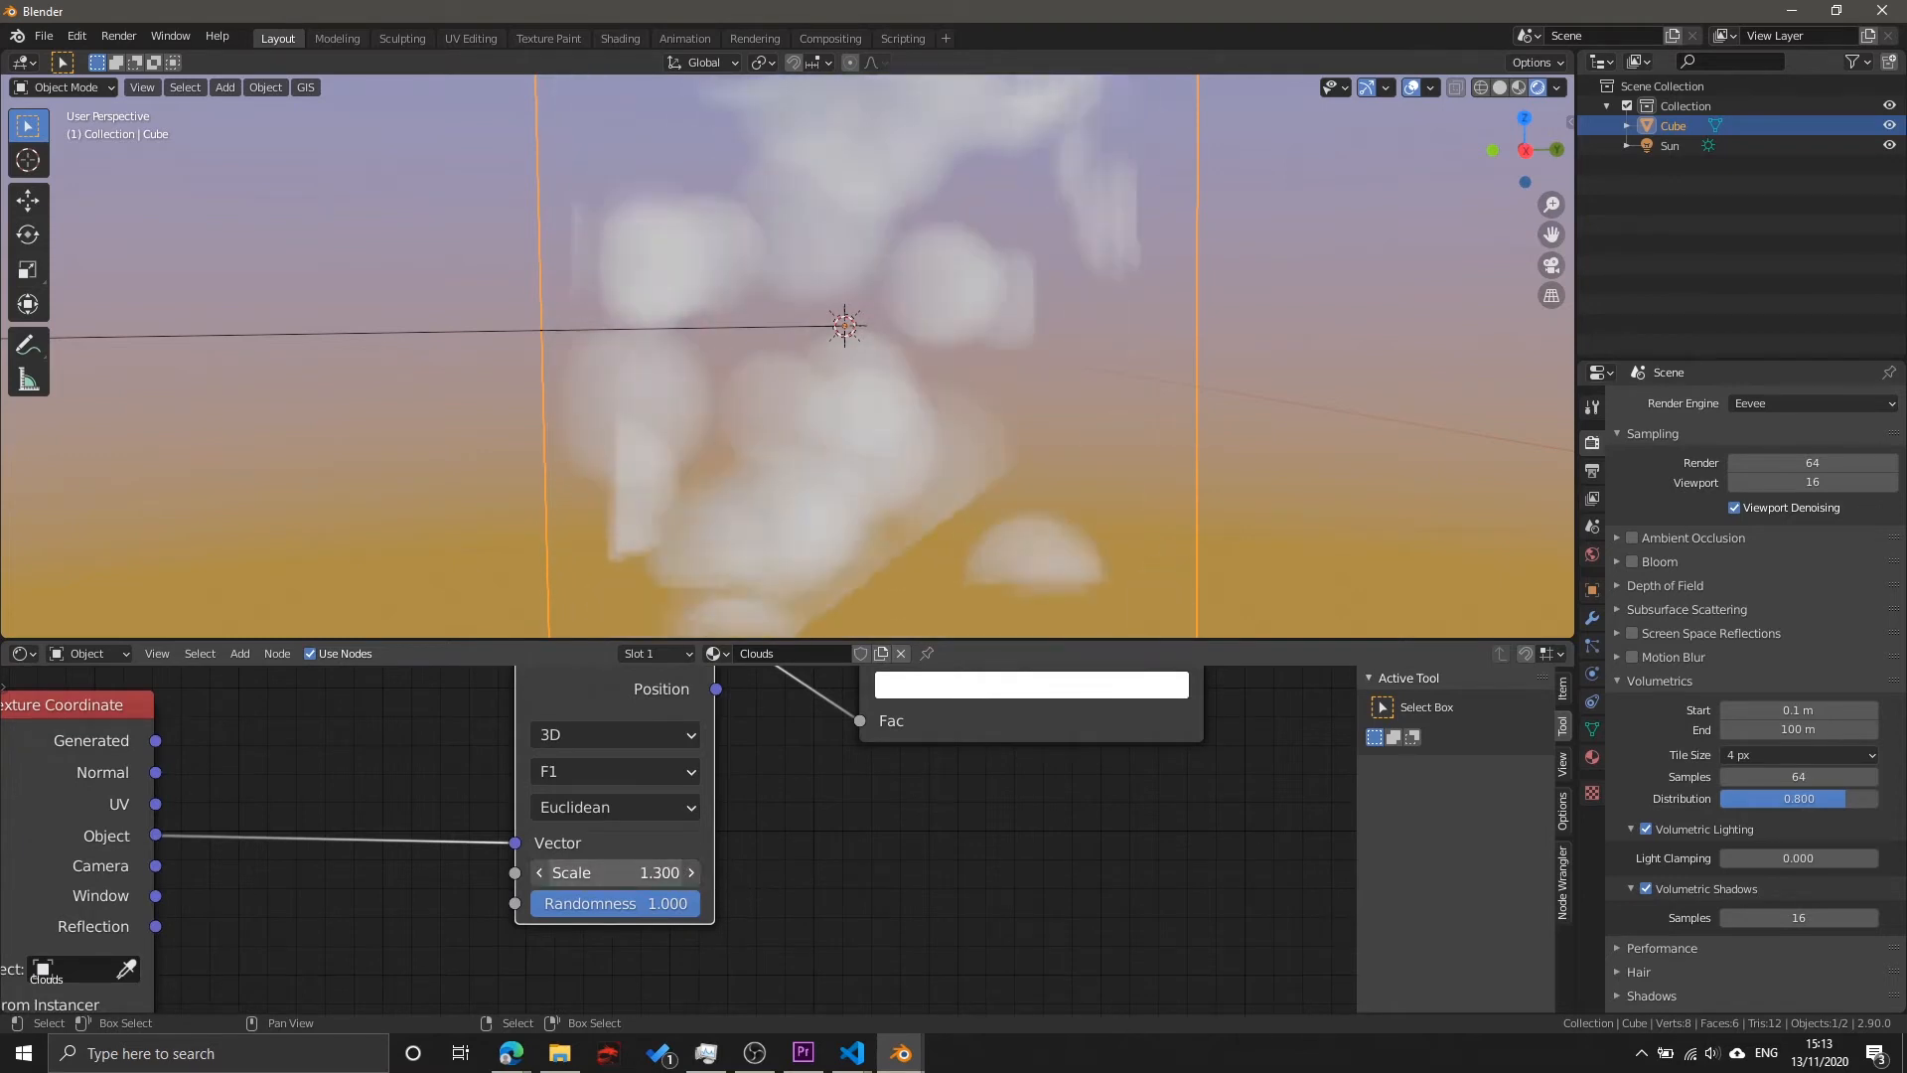
click(930, 787)
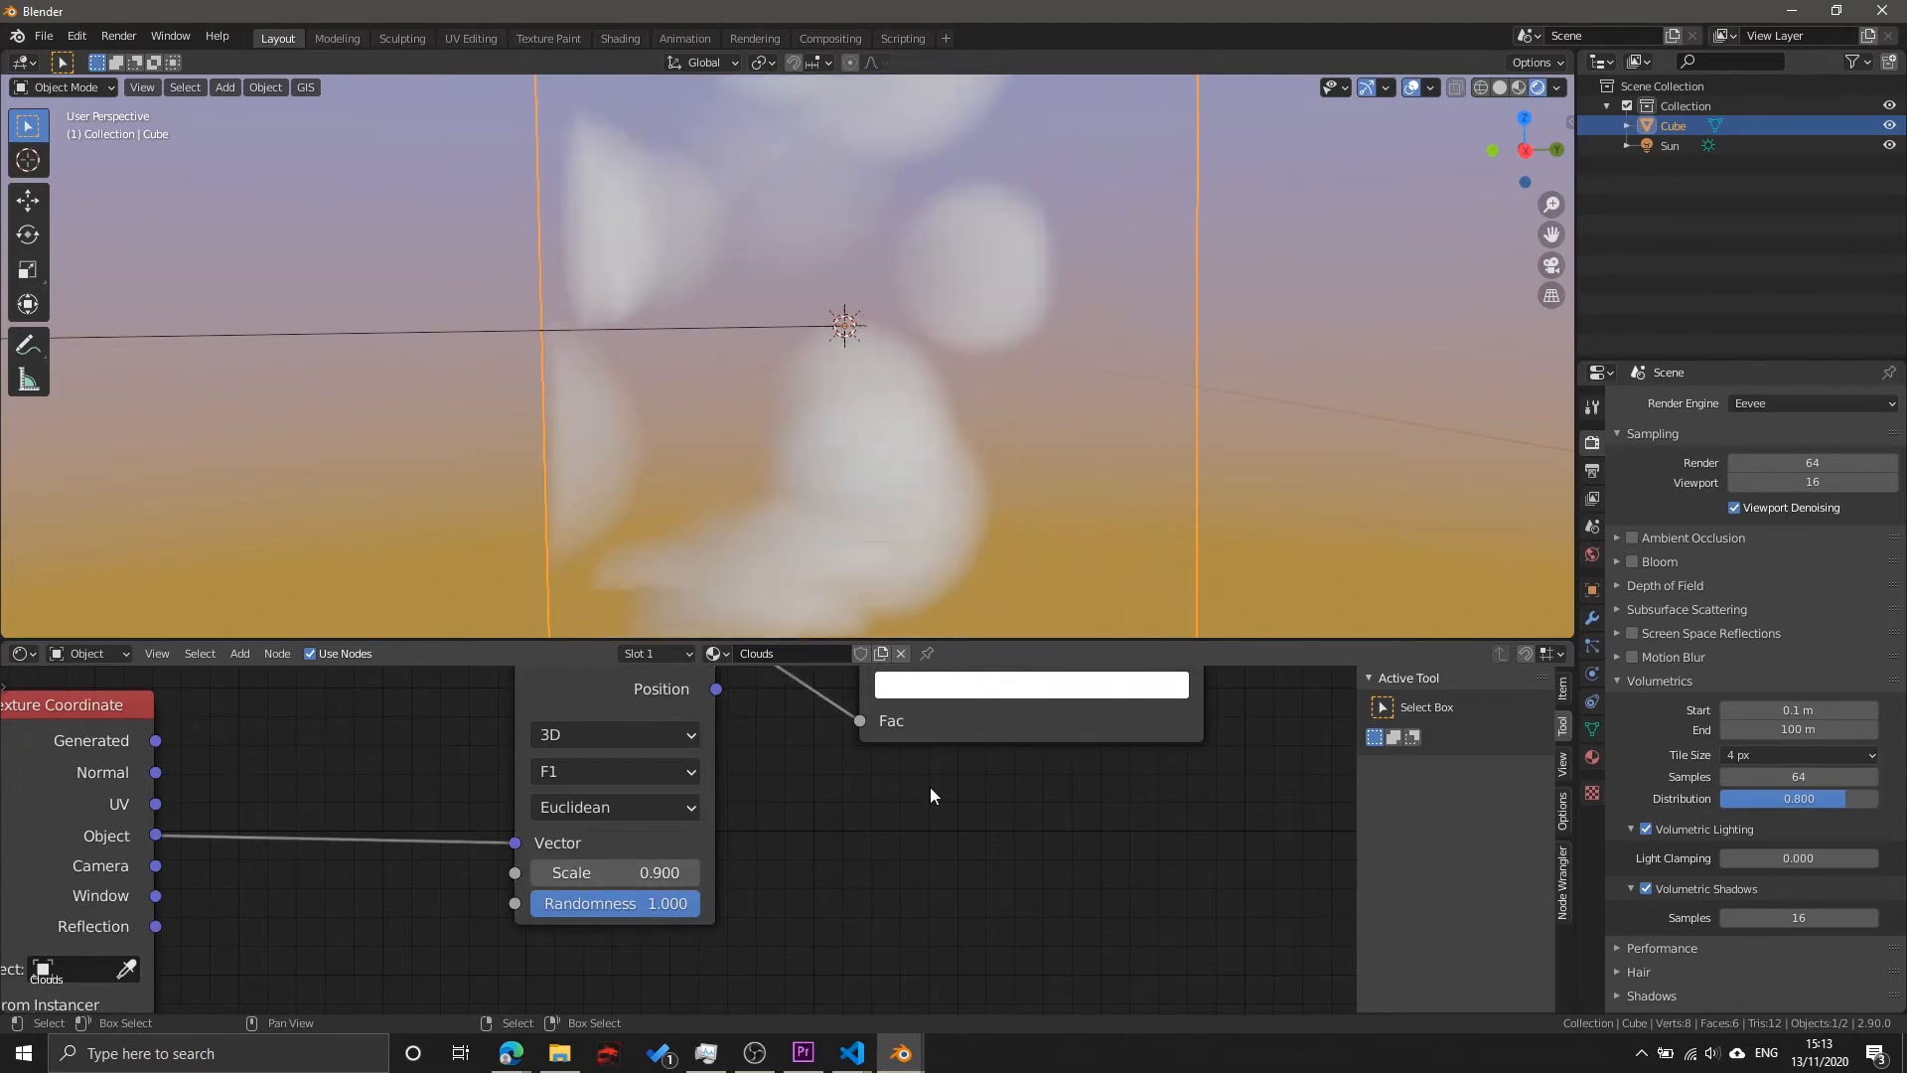
middle_drag(930, 787, 824, 878)
scroll(918, 317, down, 3)
middle_drag(918, 318, 914, 319)
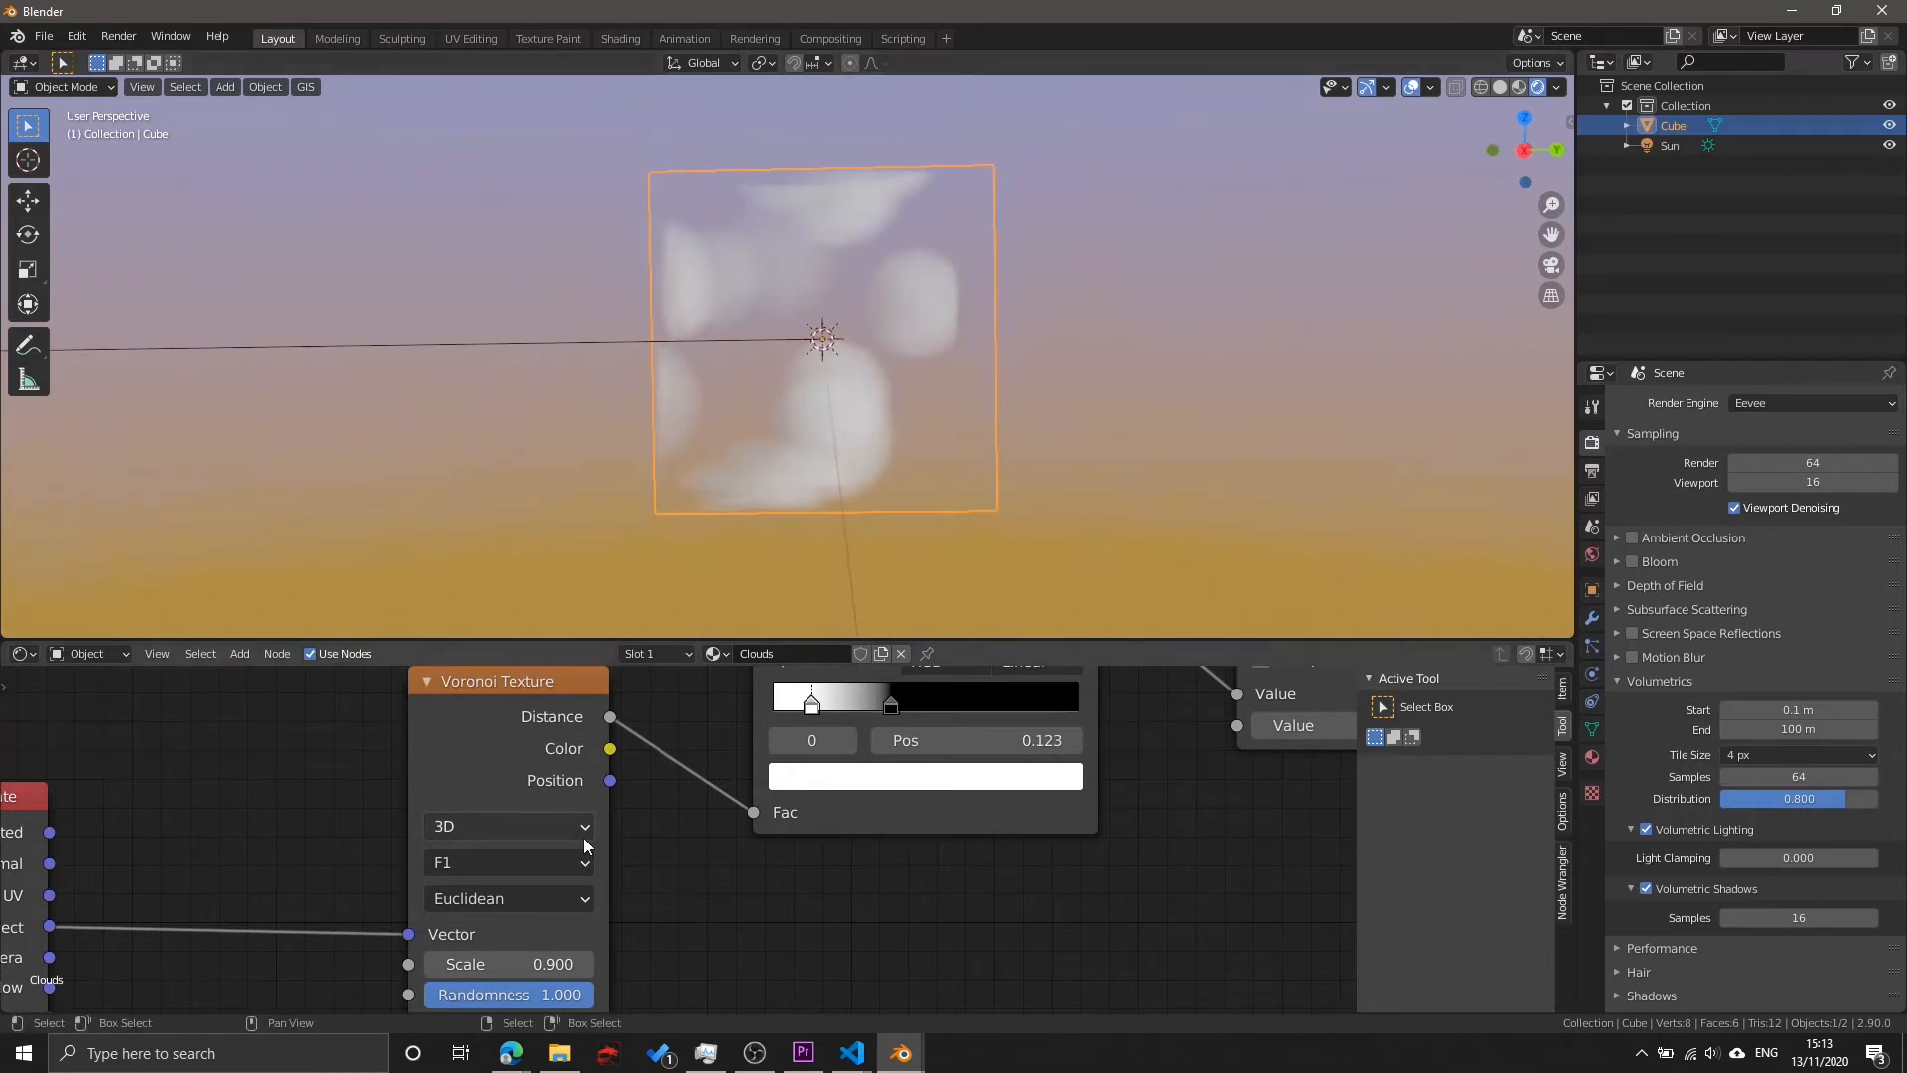
Step: Move the Texture Coordinate node well away from the Voronoi Texture to leave a wide gap between them
scroll(757, 865, up, 3)
scroll(980, 819, down, 2)
middle_drag(980, 818, 588, 813)
scroll(588, 813, down, 2)
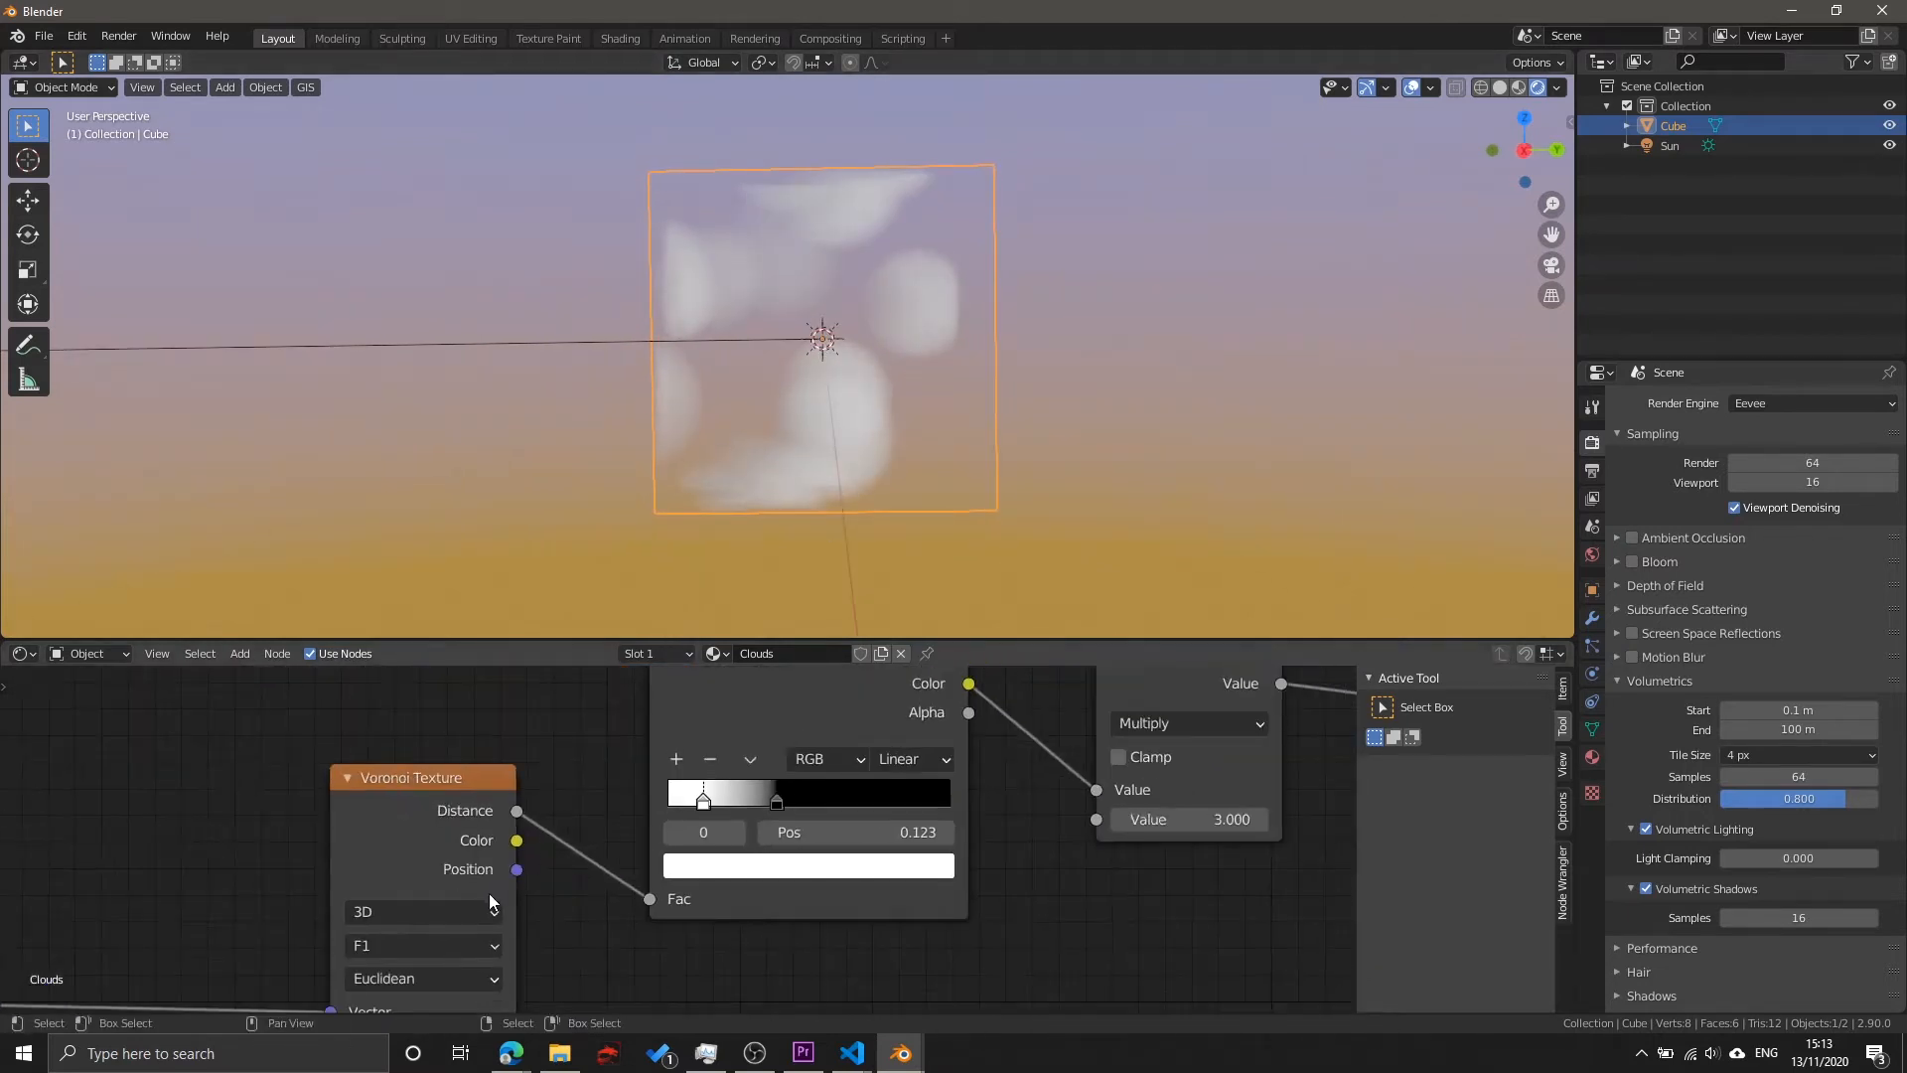
scroll(489, 892, up, 1)
middle_drag(489, 892, 676, 785)
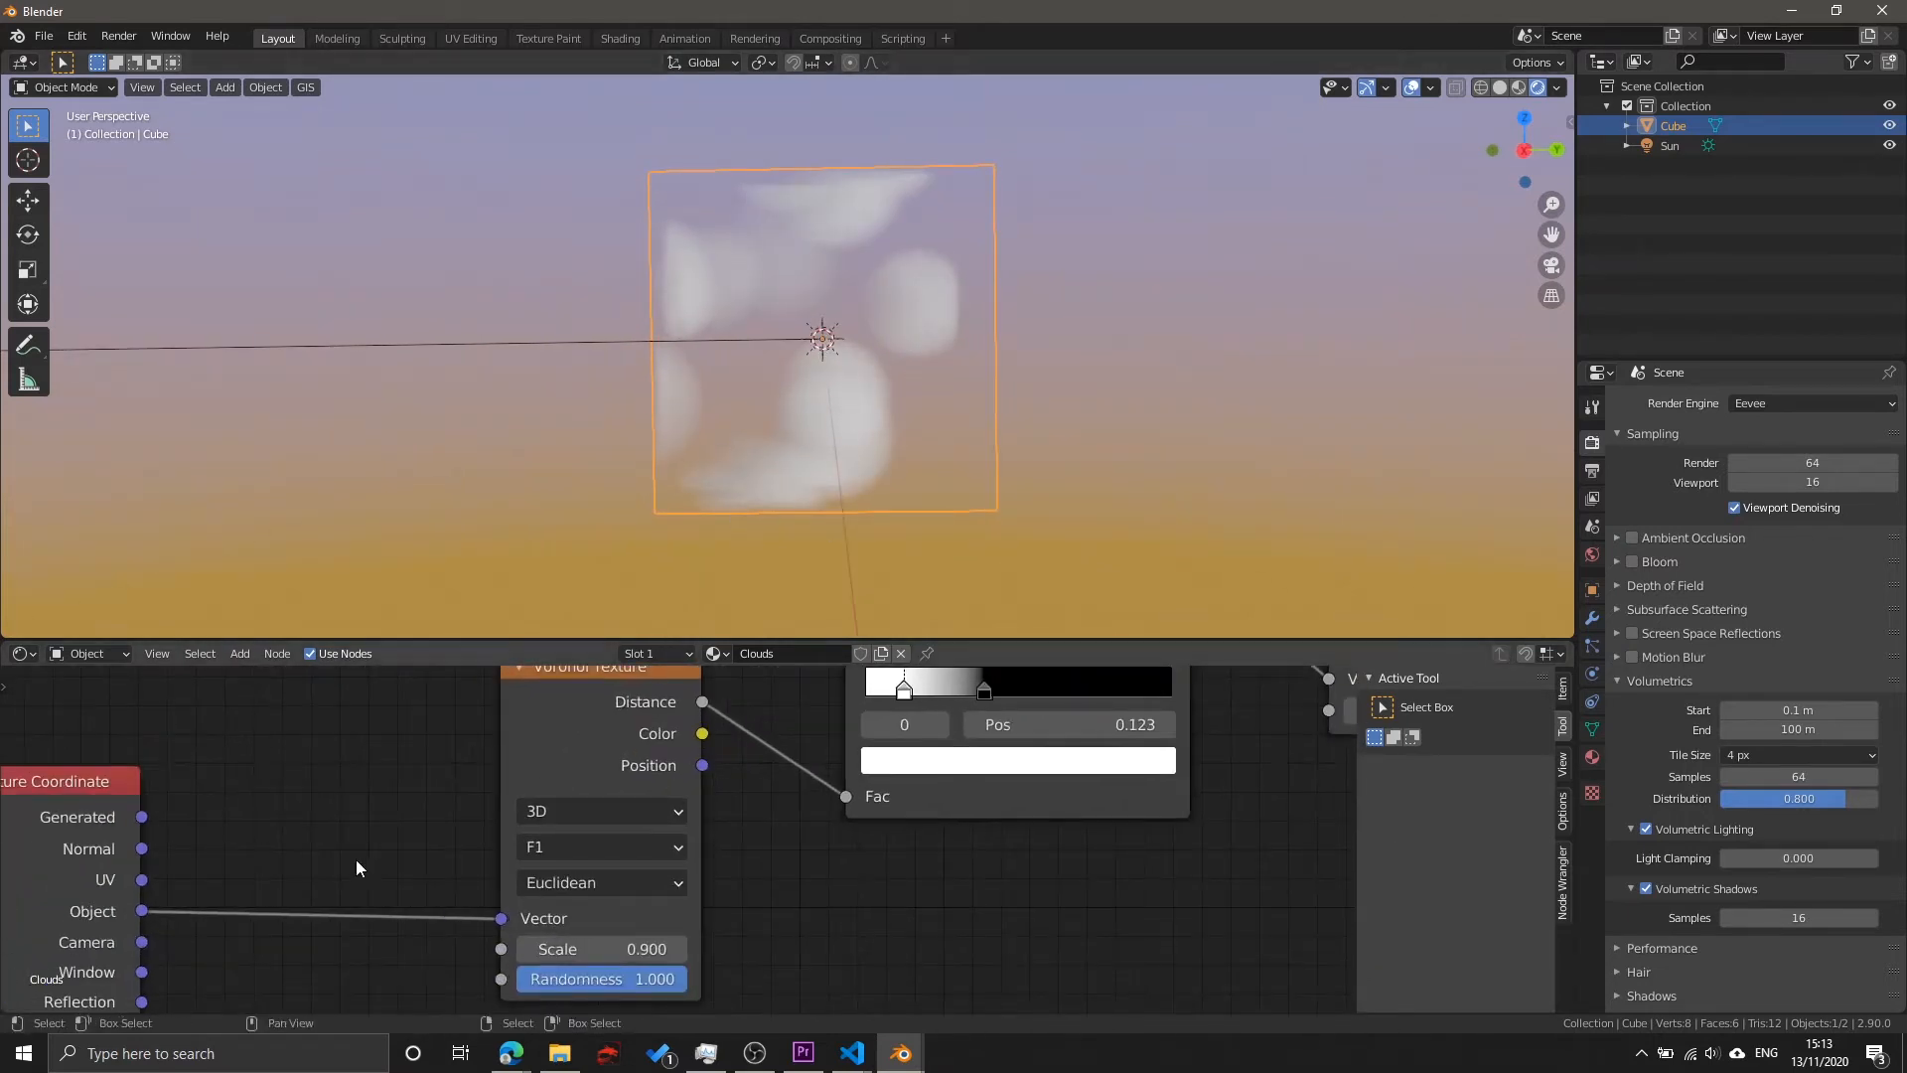
middle_drag(343, 862, 431, 812)
scroll(431, 813, down, 4)
drag(340, 815, 139, 835)
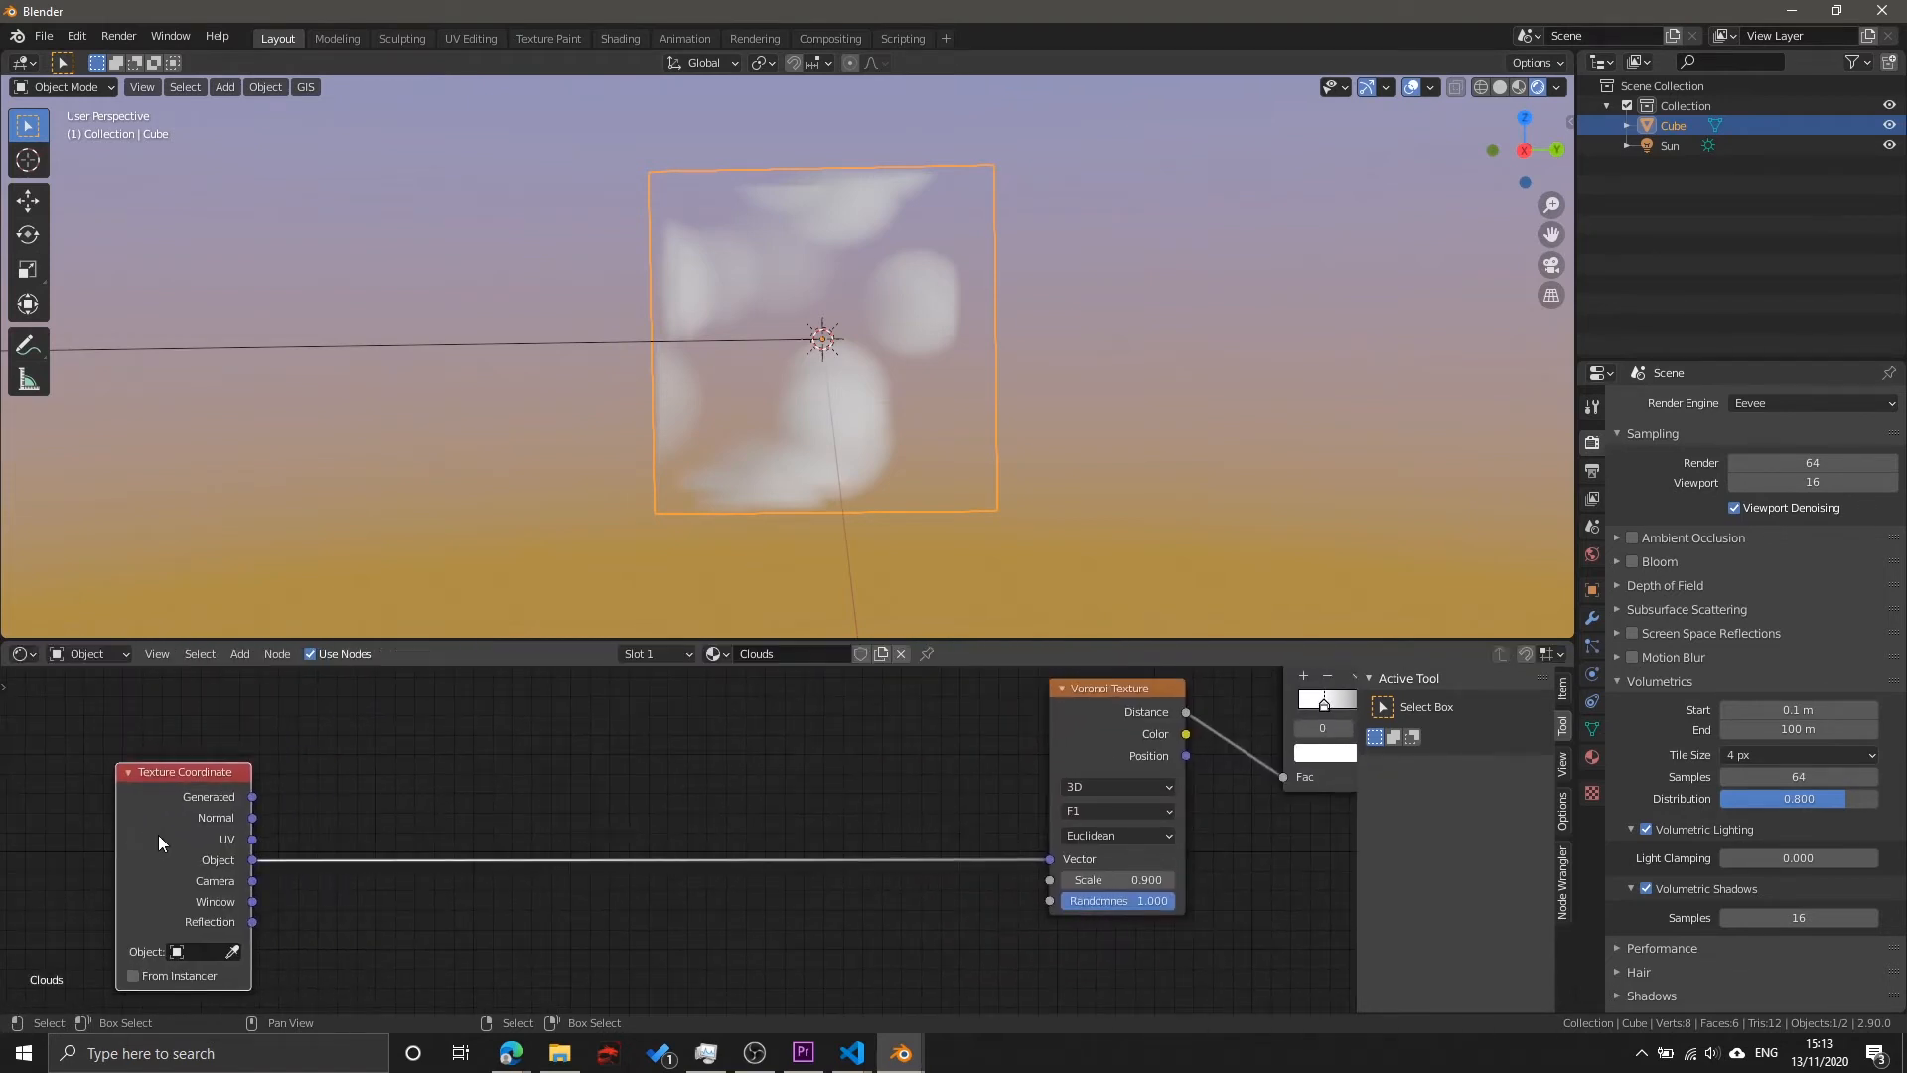
Step: Move the Voronoi Texture node away from the ColorRamp to leave a wide gap, keeping the Object output linked to its Vector input
scroll(874, 422, up, 5)
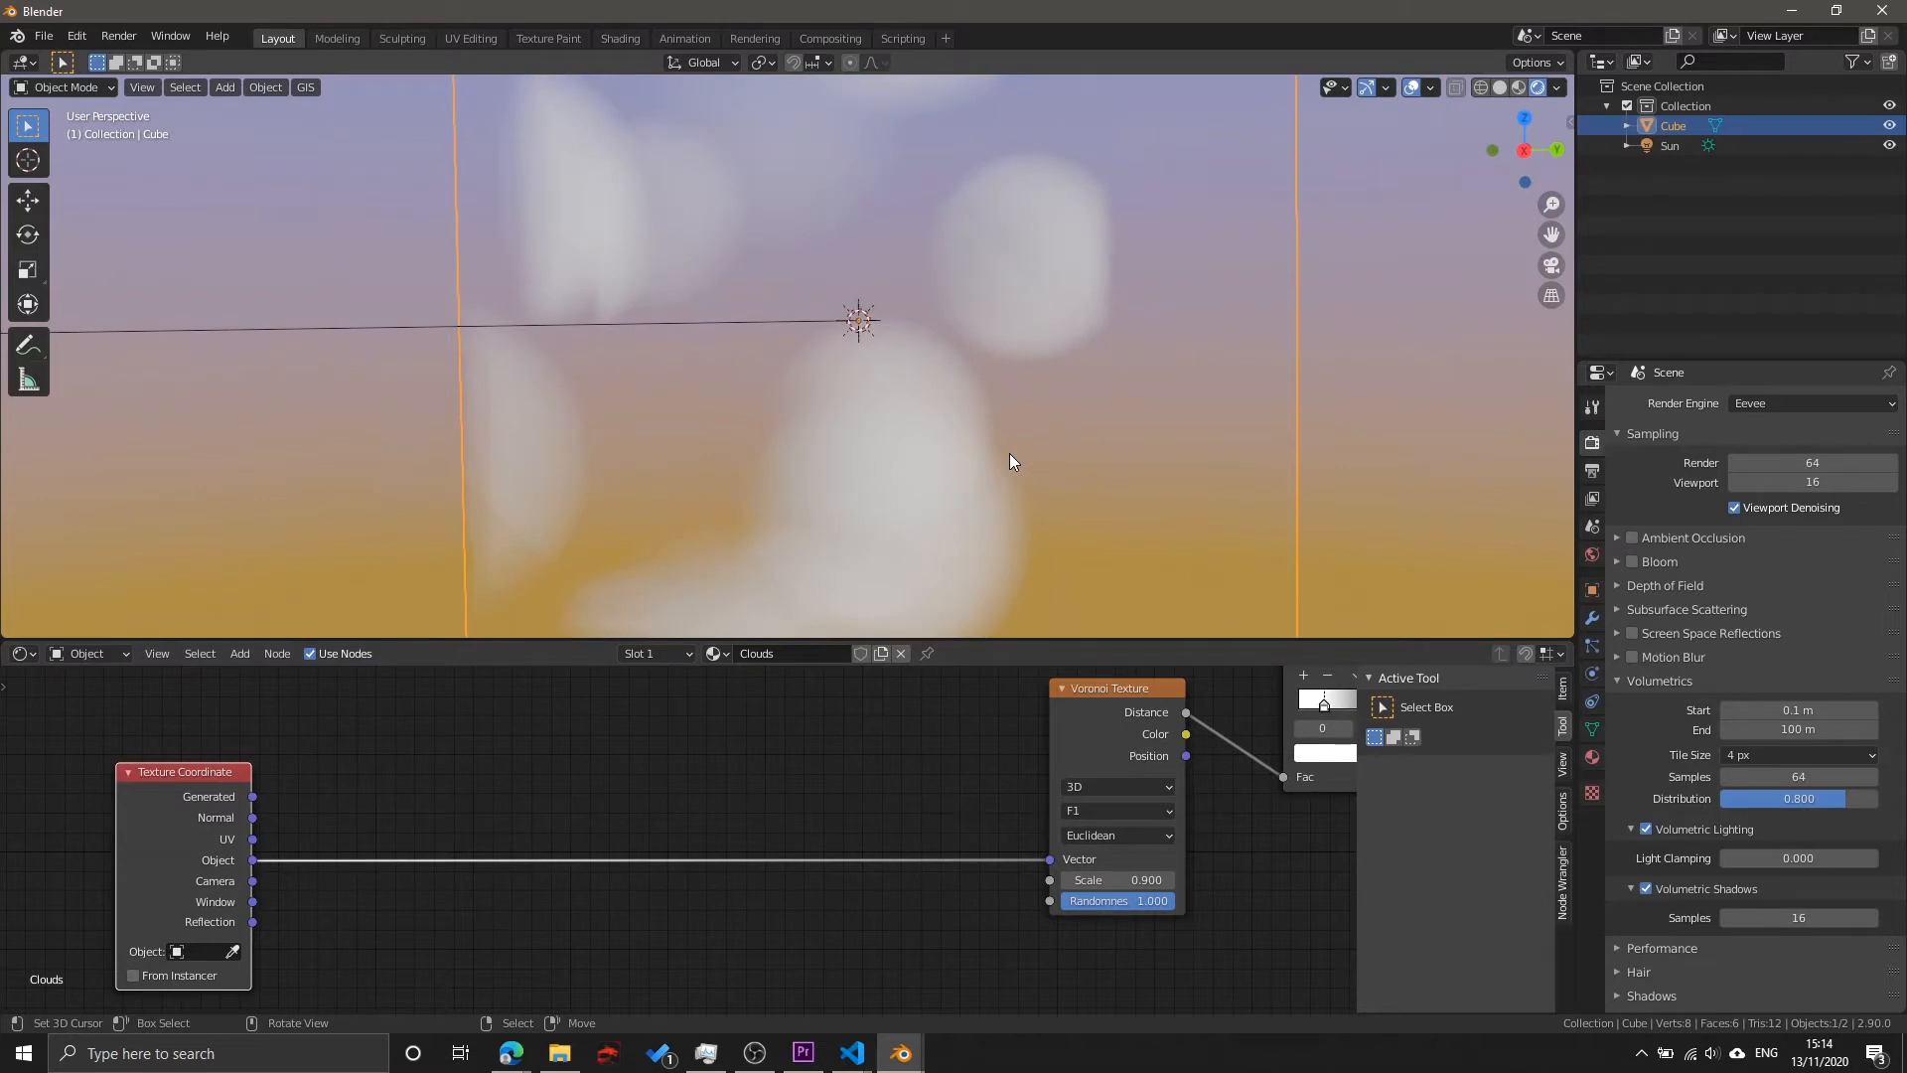
middle_drag(947, 757, 818, 828)
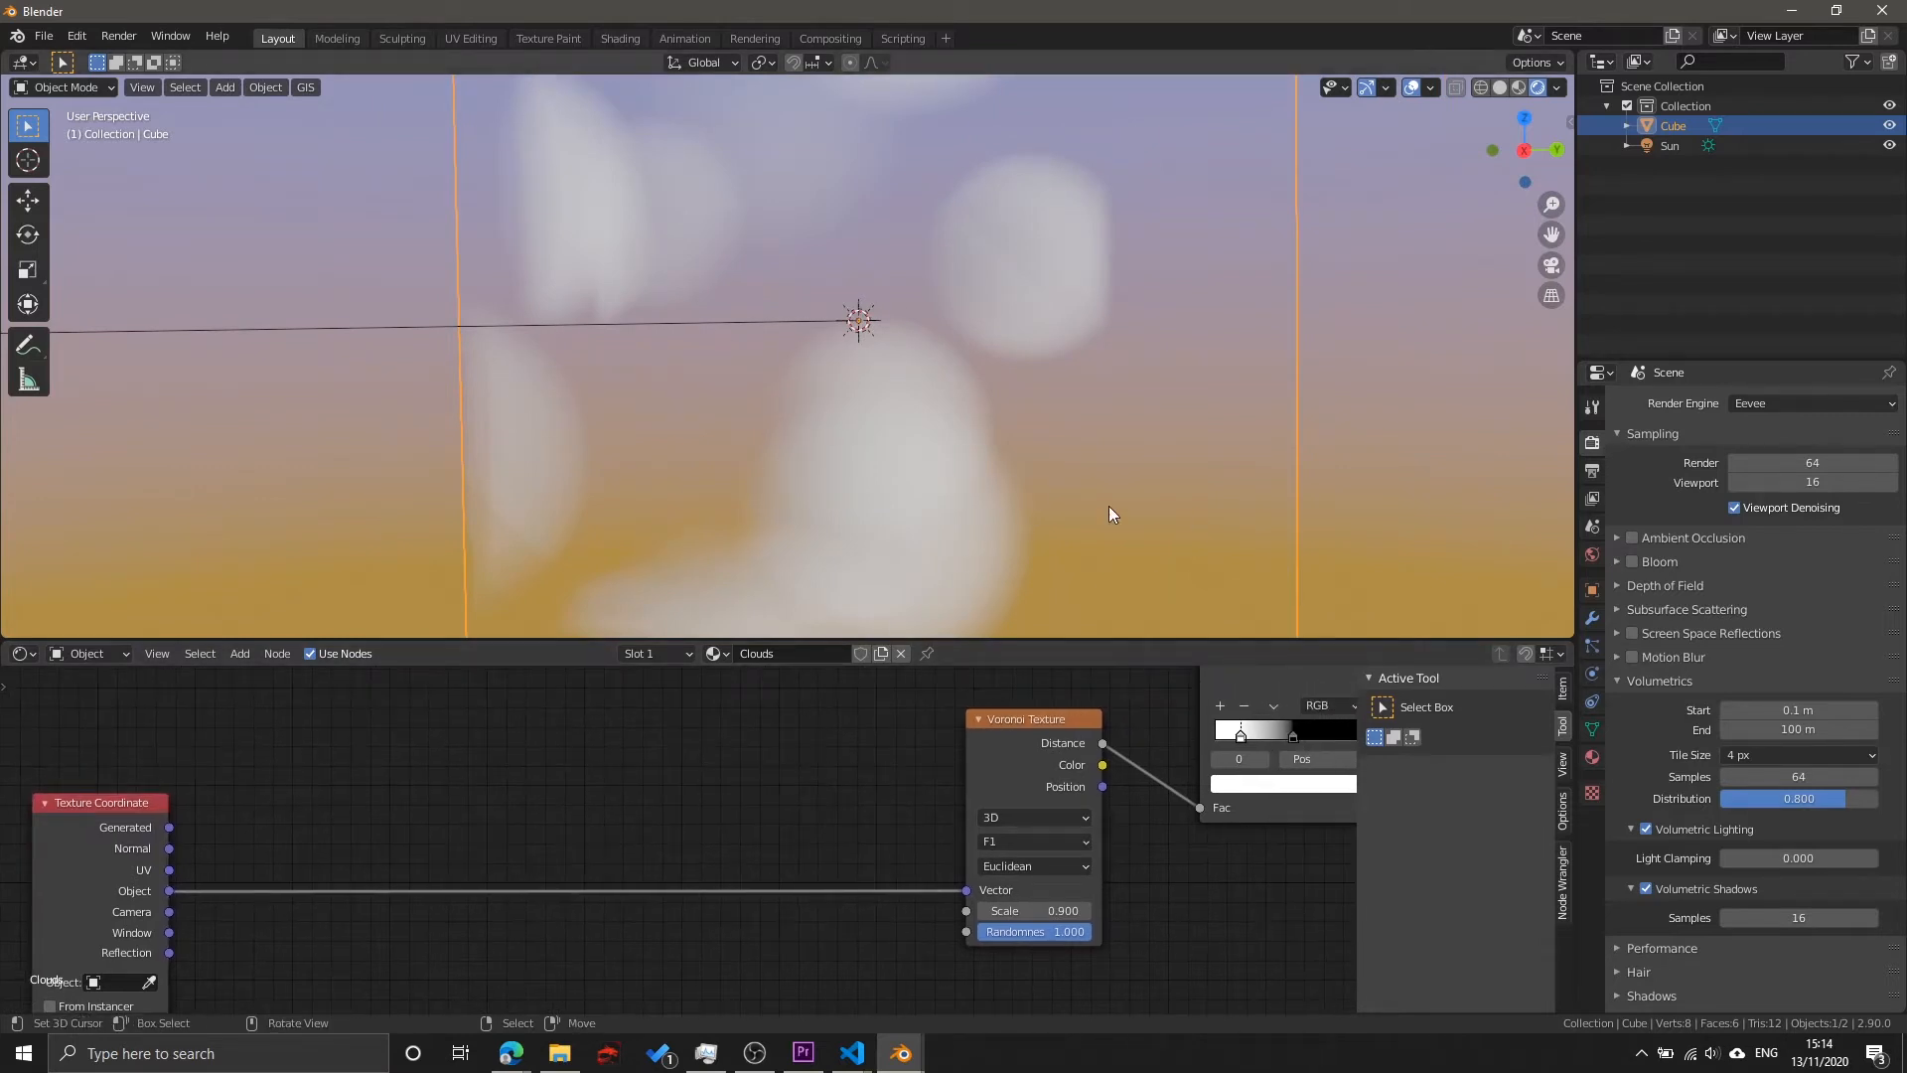
middle_drag(1143, 765, 803, 772)
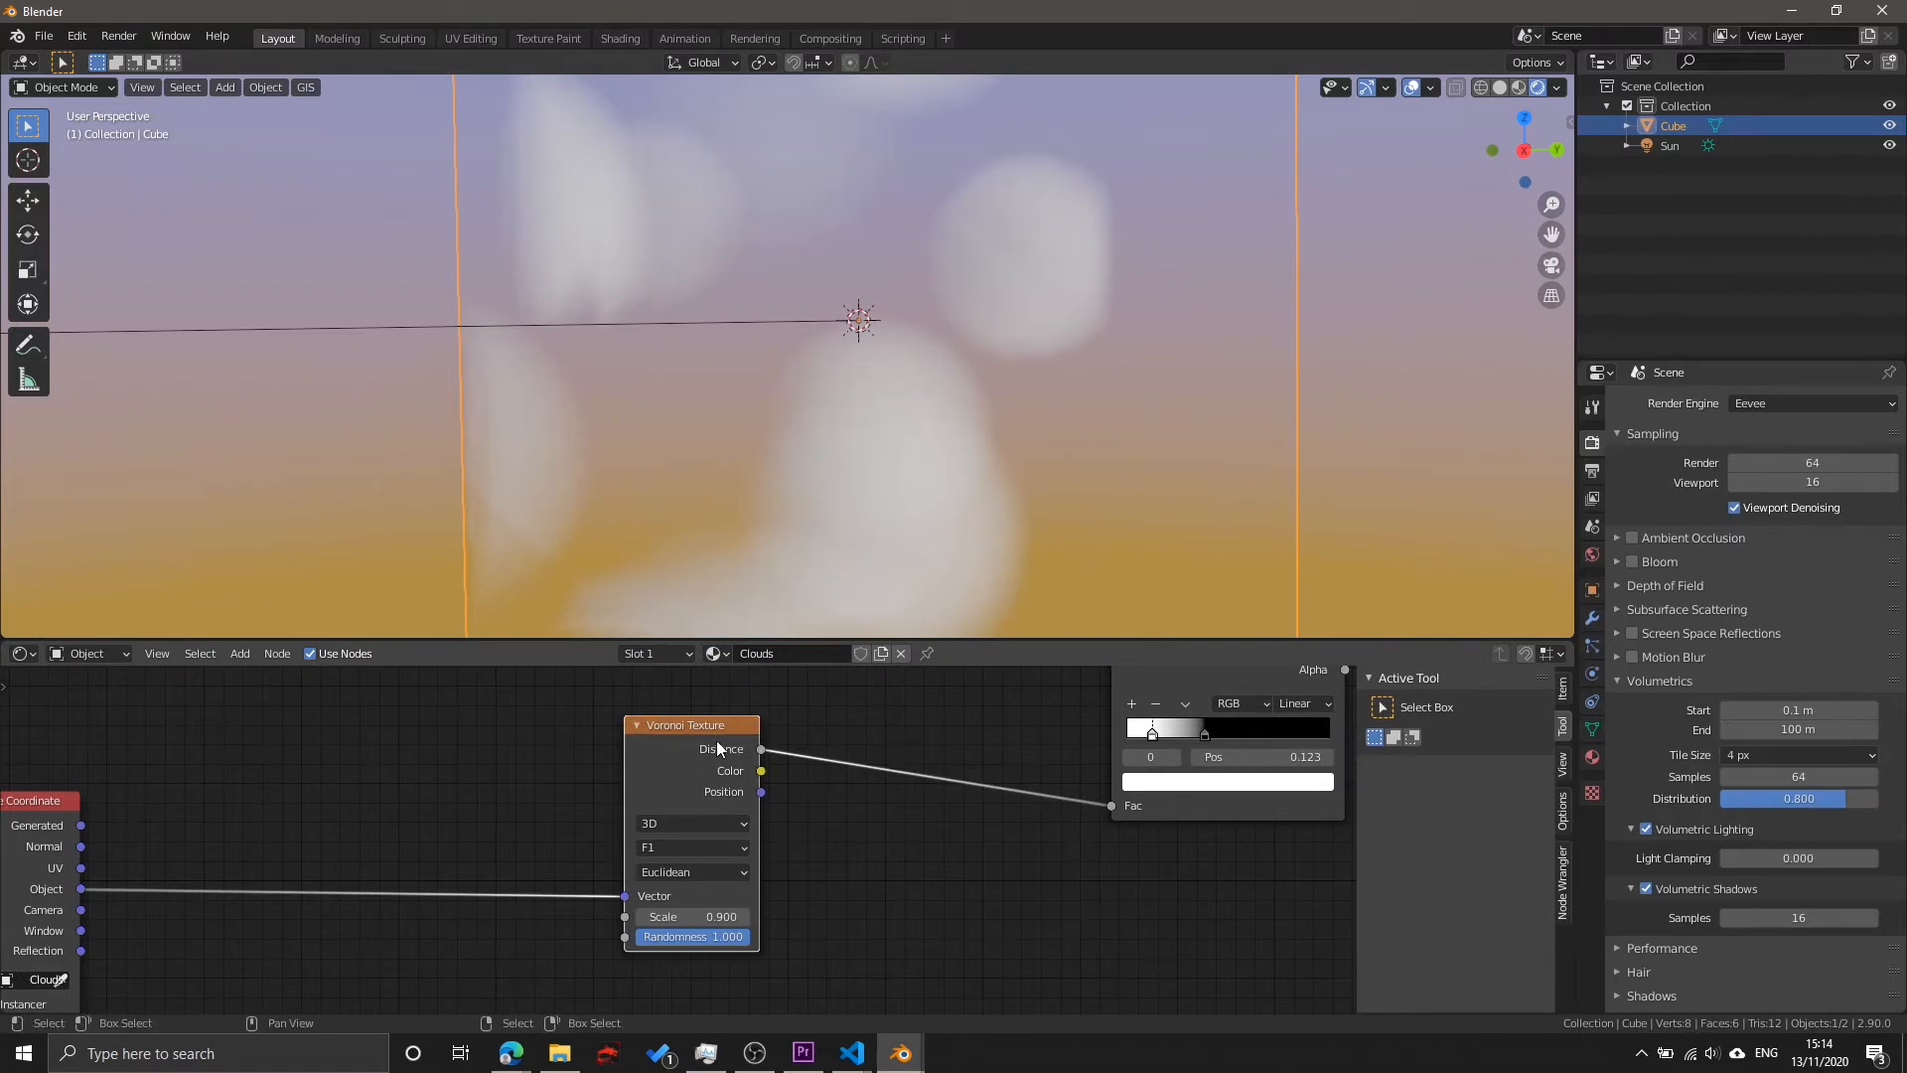
drag(660, 743, 630, 745)
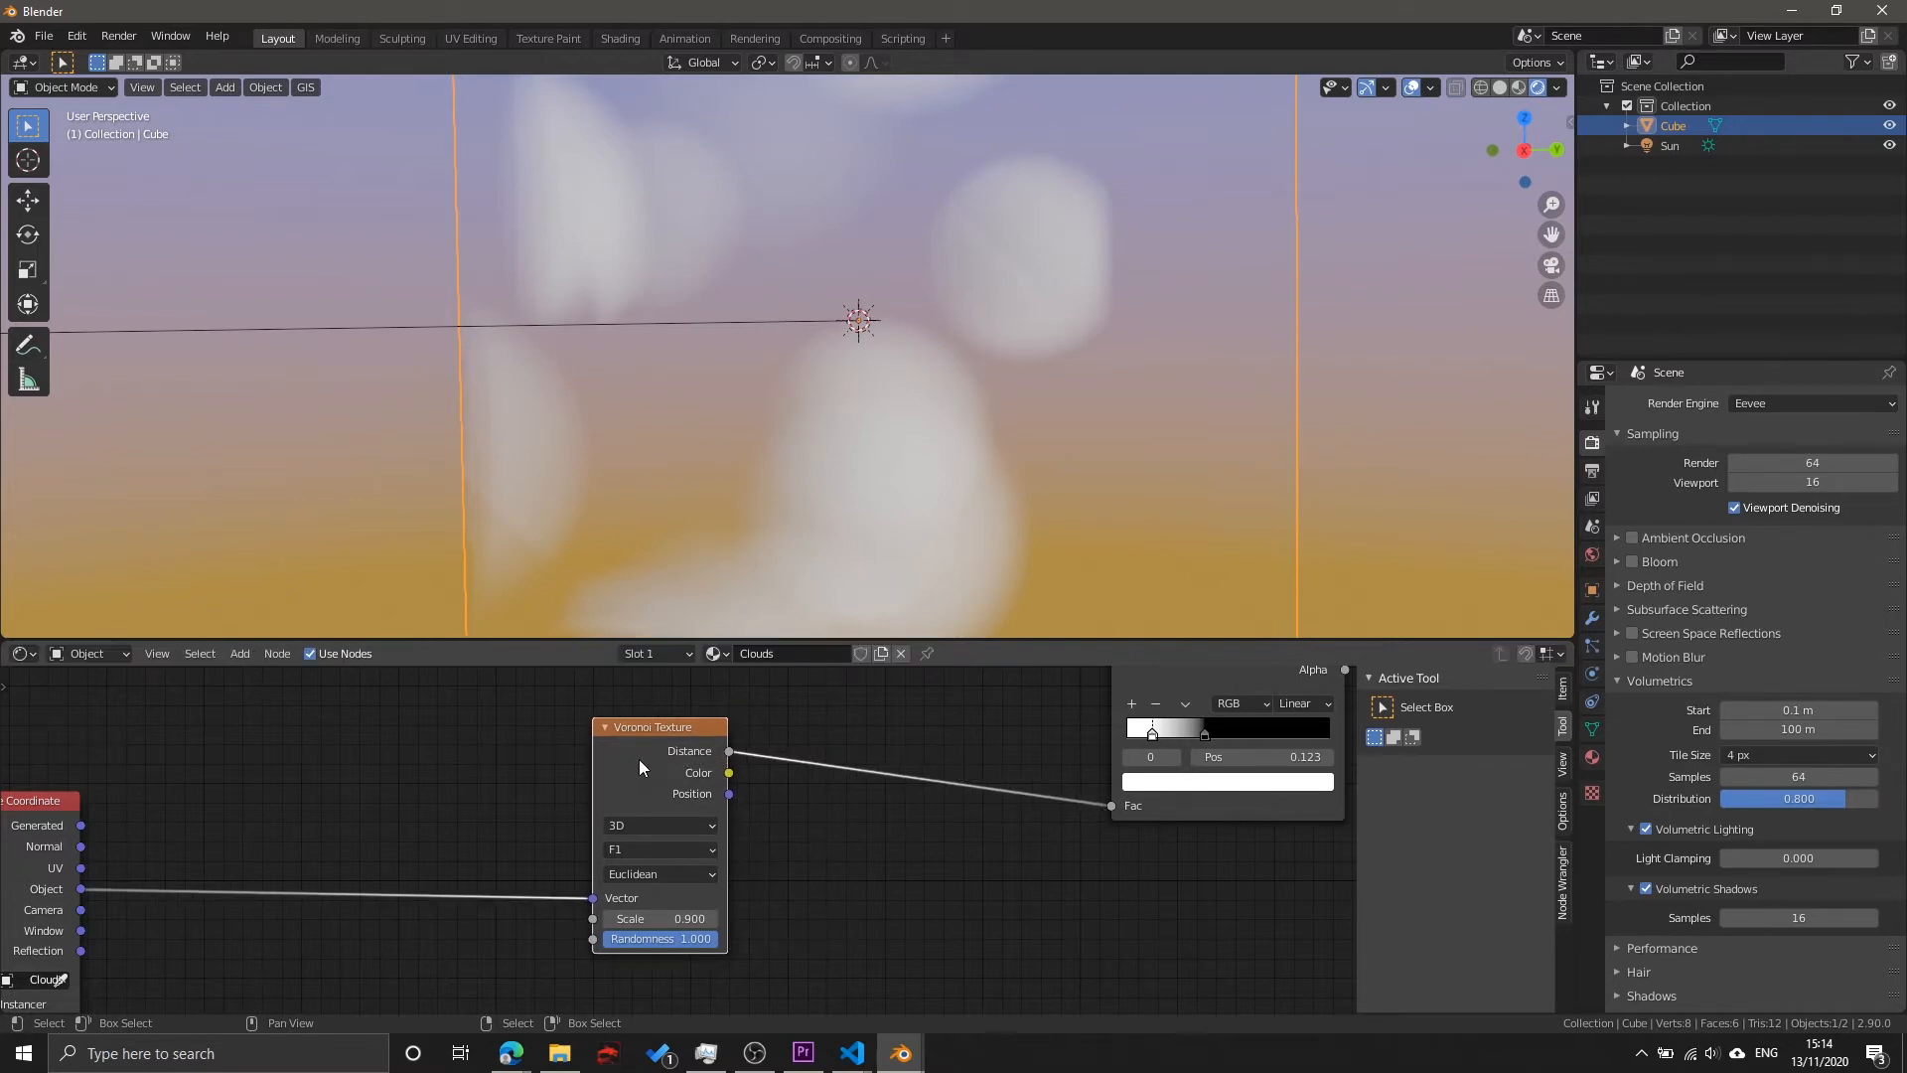
drag(672, 744, 755, 745)
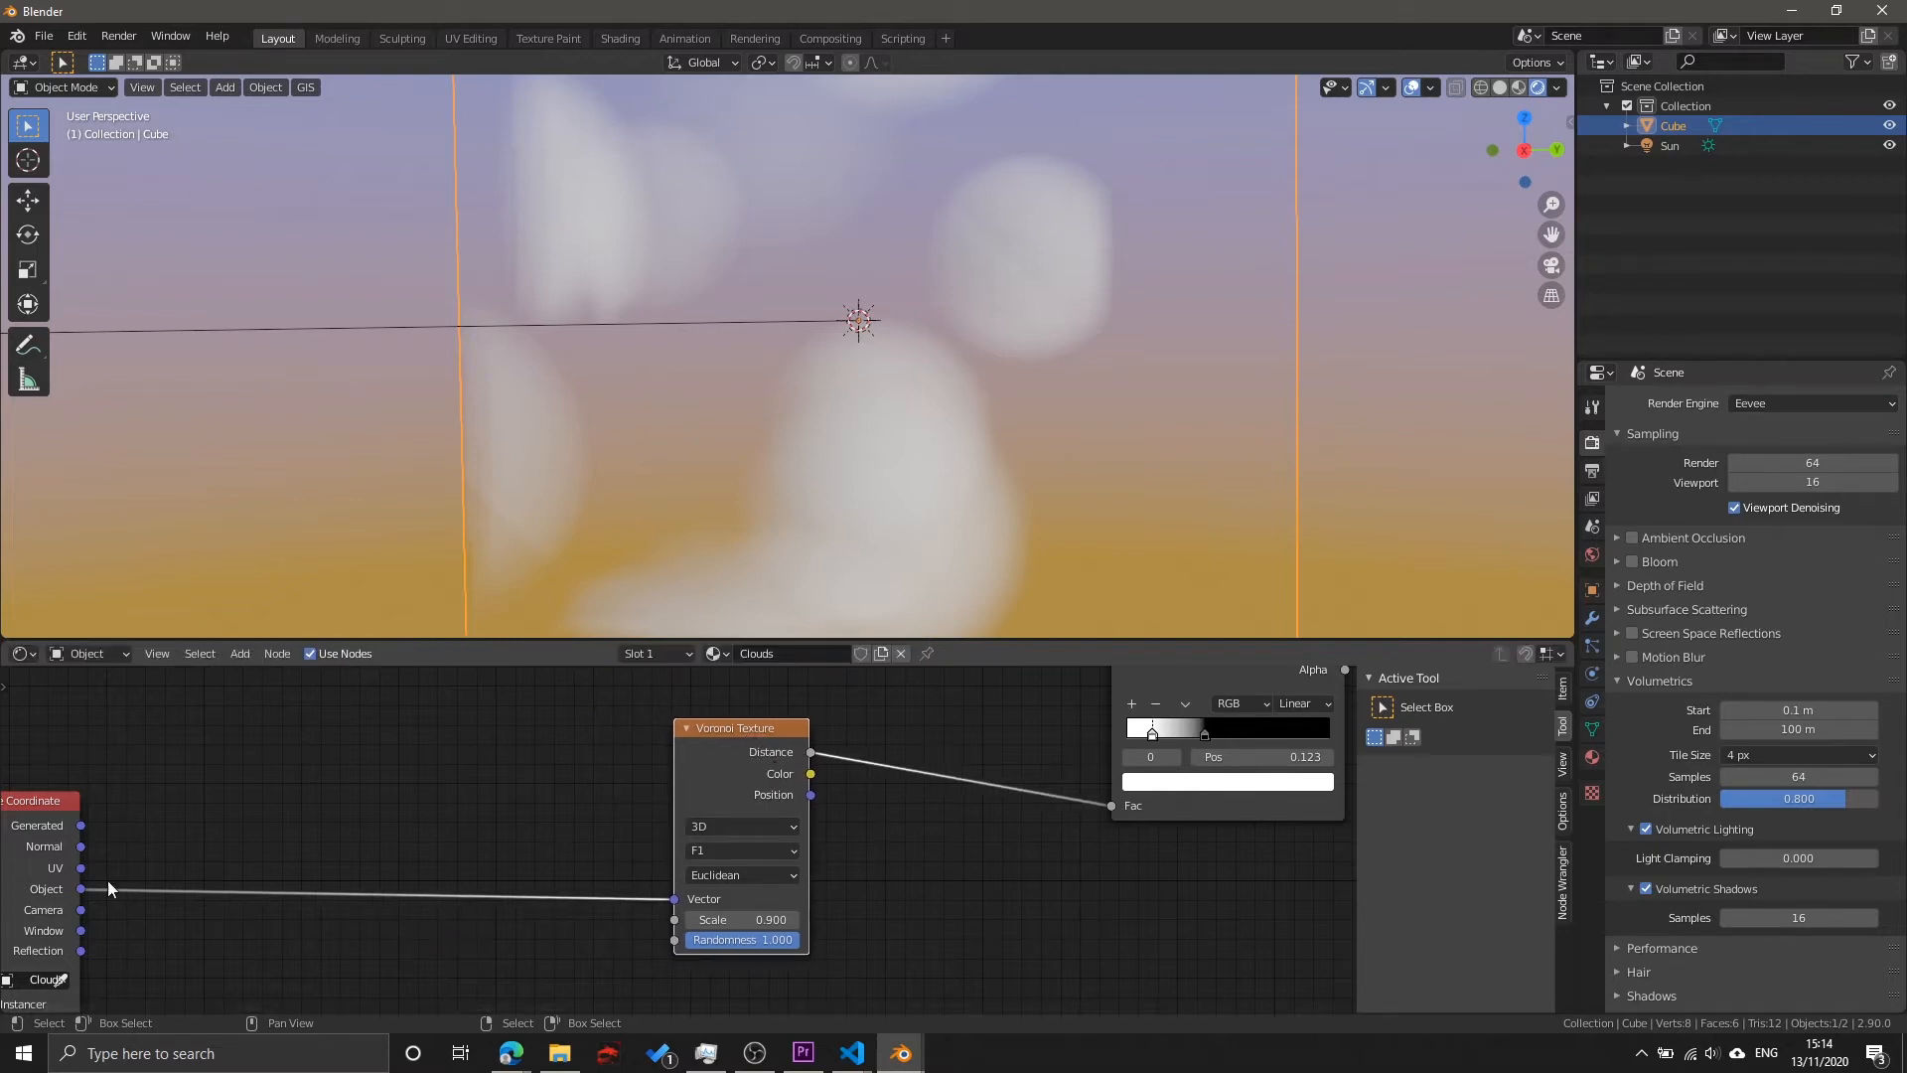
drag(81, 887, 94, 880)
drag(220, 938, 675, 899)
drag(728, 737, 514, 741)
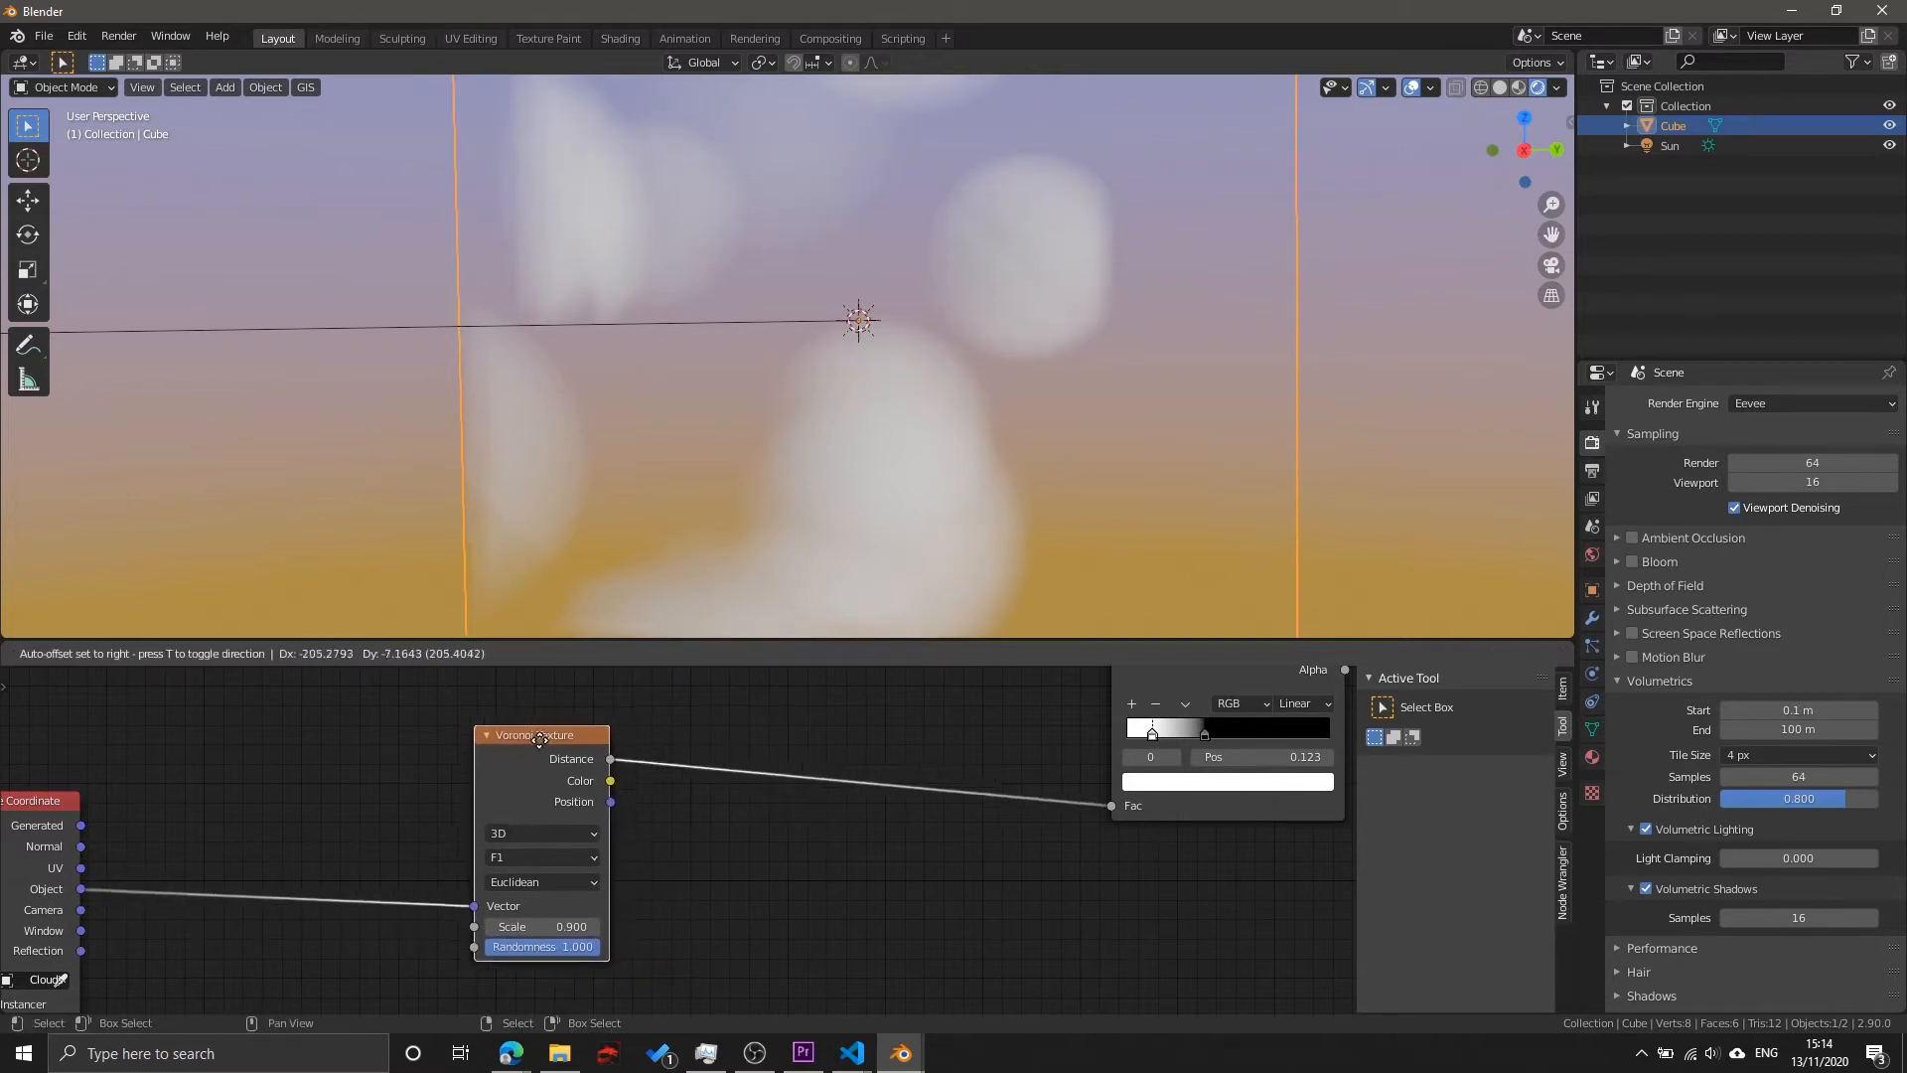
Step: Add a Noise Texture node below the link between the Voronoi Texture and the ColorRamp
key(shift+a)
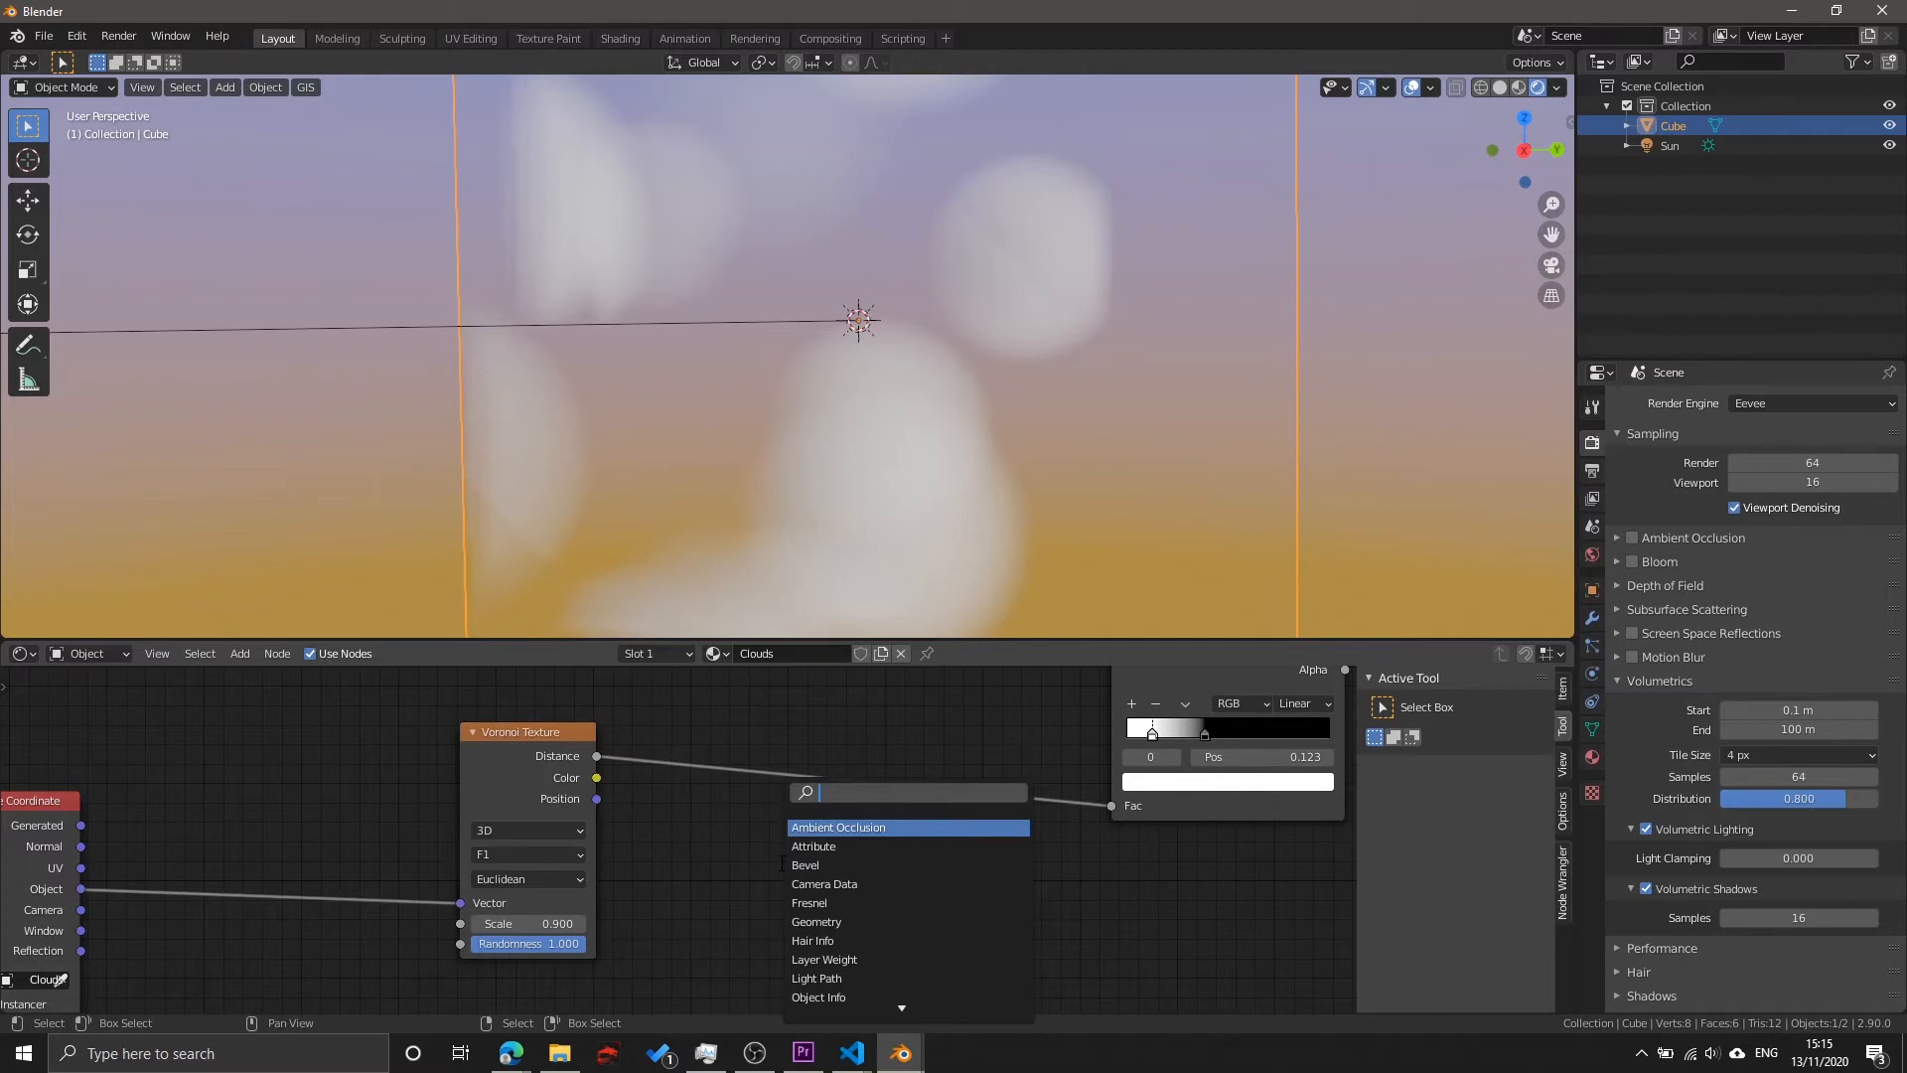
text(noise)
key(Return)
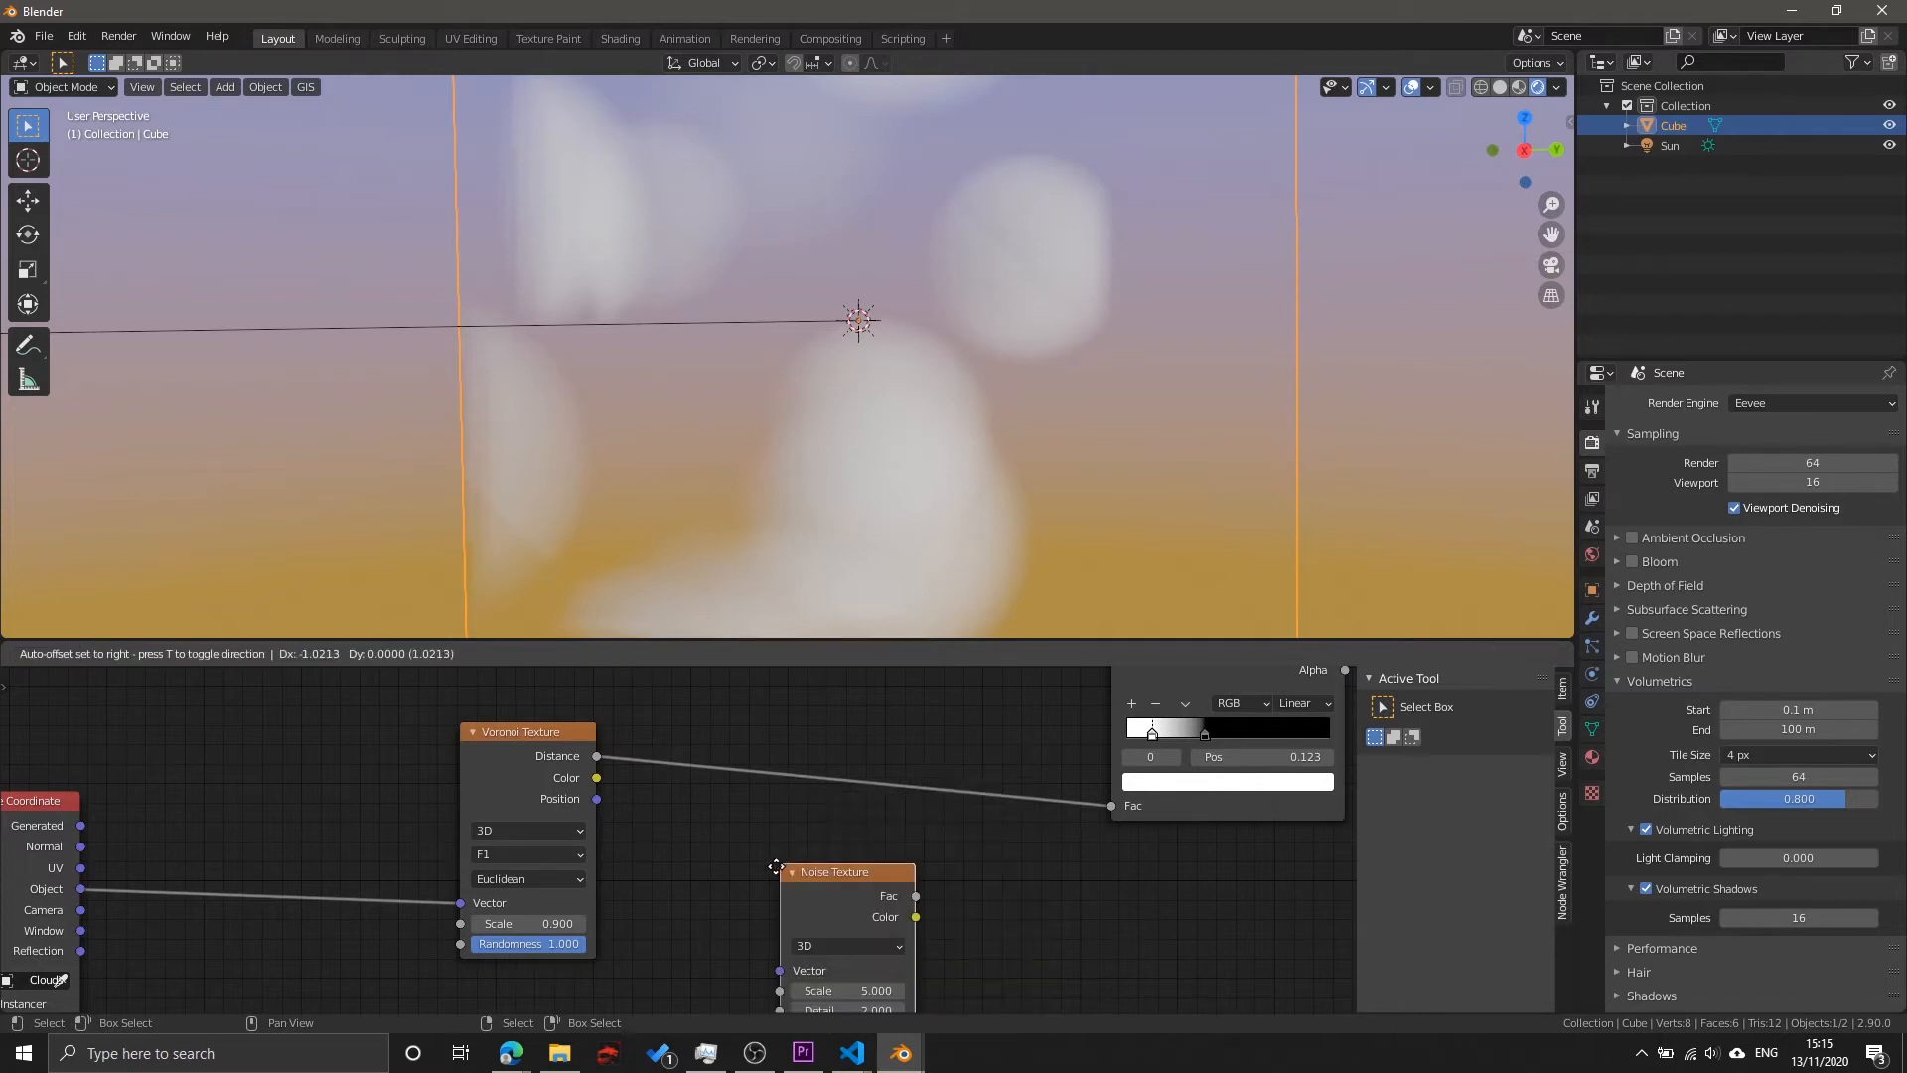
click(704, 837)
Step: Add a Math node beside the Noise Texture and link the noise Fac output to its first Value input
key(shift+a)
text(ma)
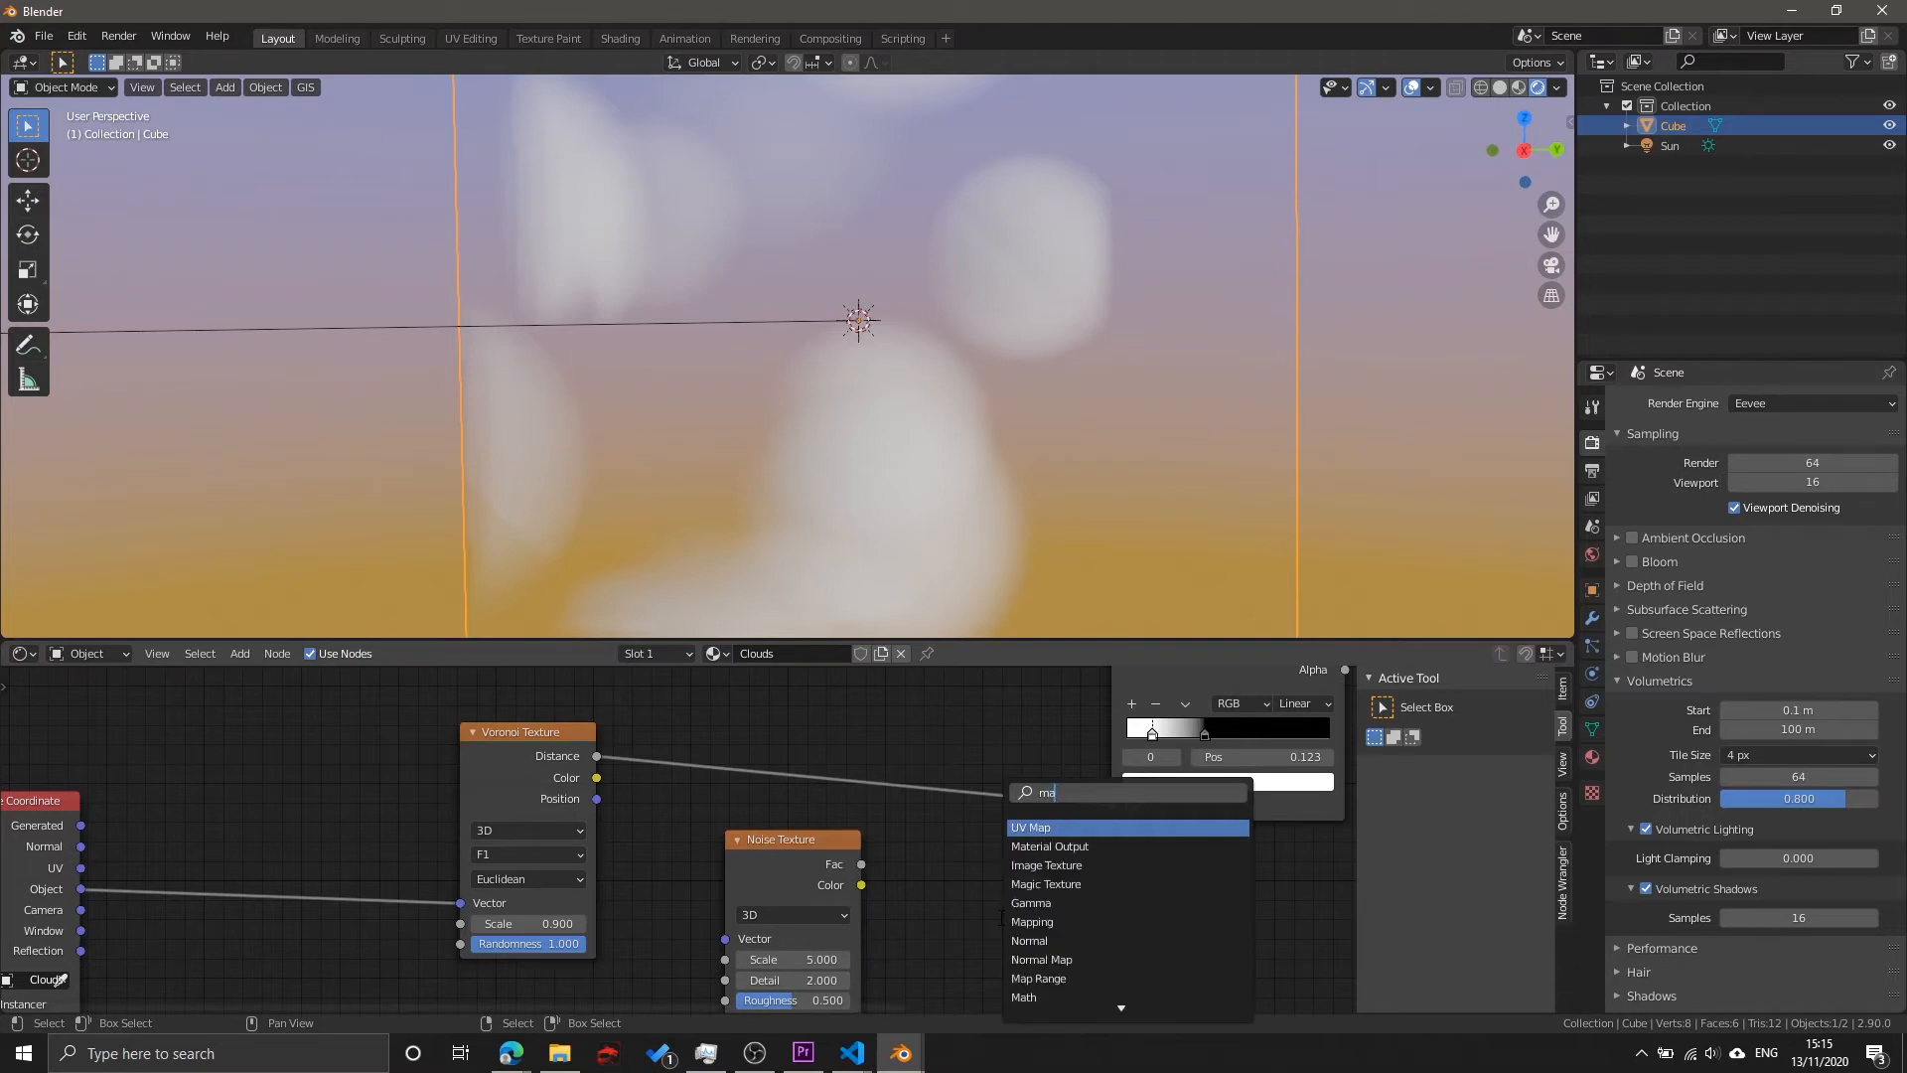
text(th)
key(Return)
click(895, 864)
drag(847, 836, 789, 892)
middle_drag(790, 892, 777, 816)
drag(792, 842, 886, 903)
key(Return)
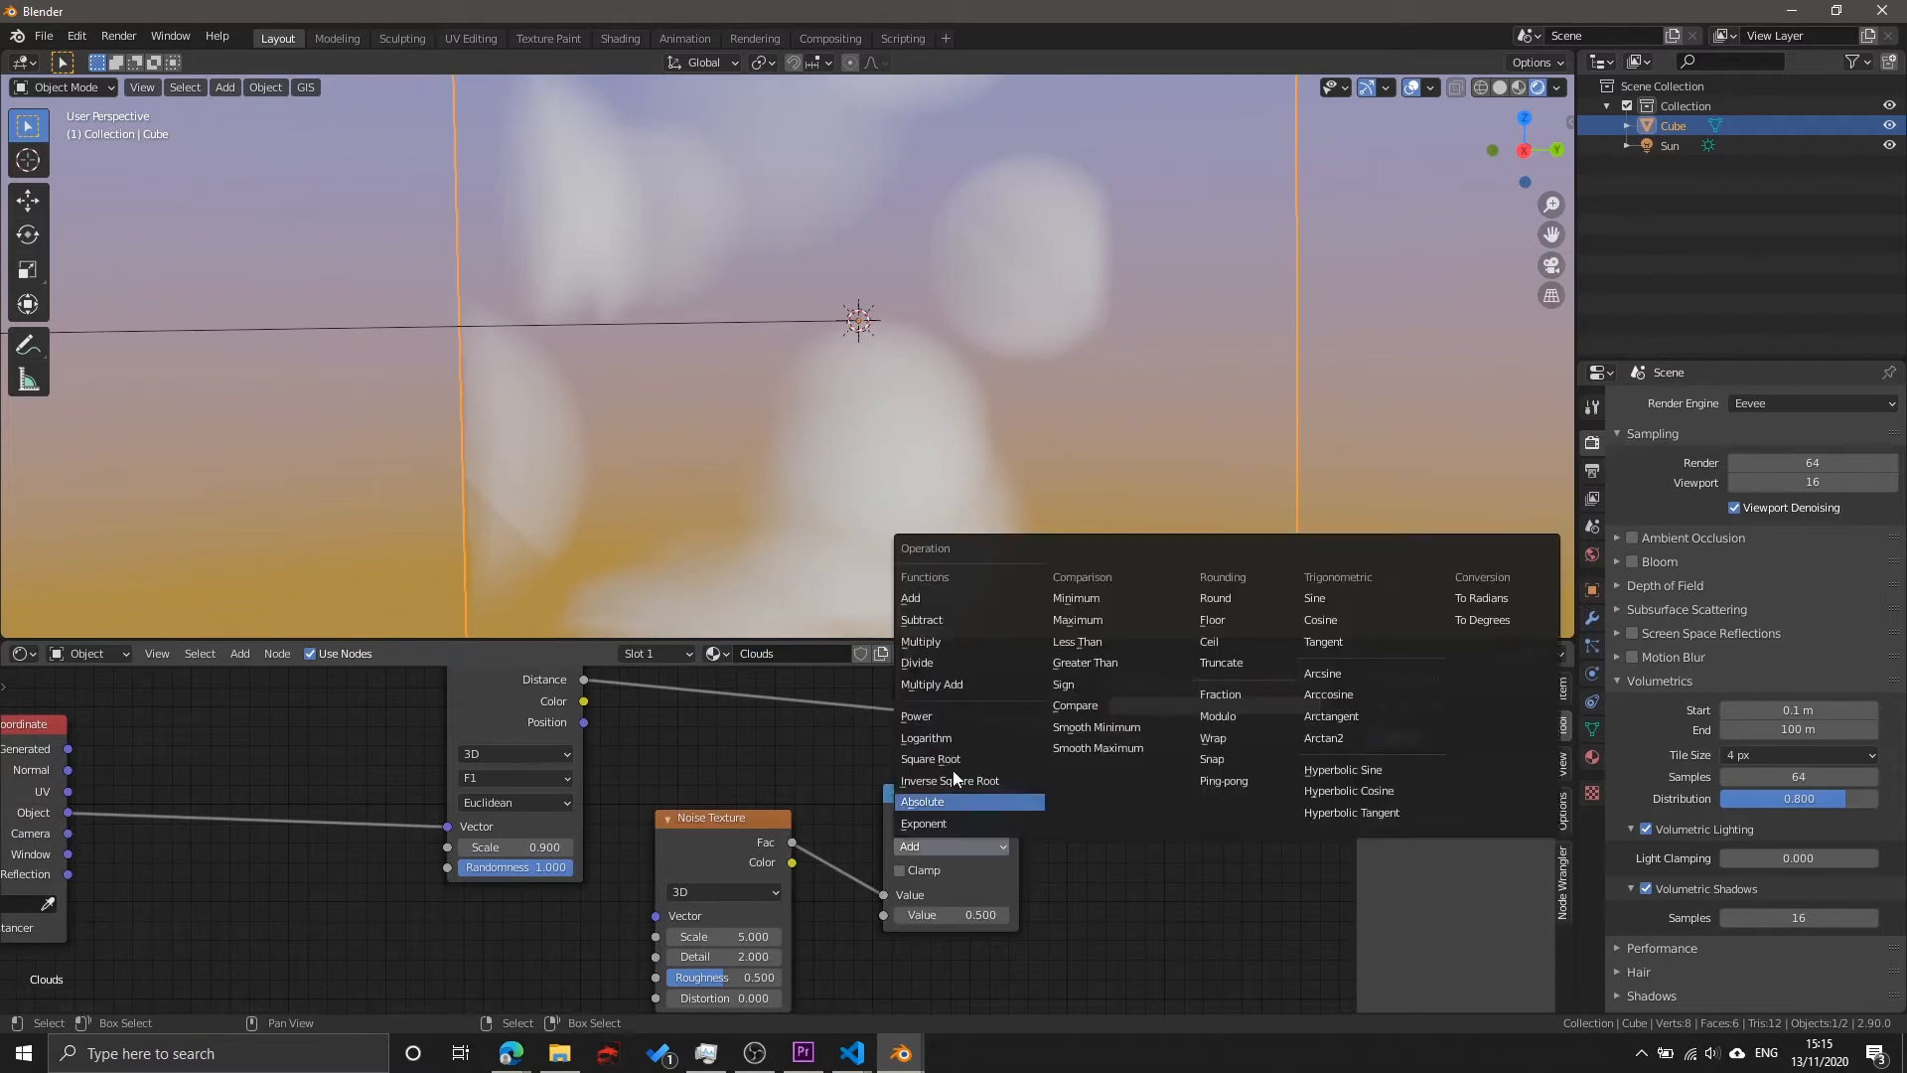
Step: Switch the new Math node to Multiply and arrange it with the Noise Texture close to the Voronoi Texture
click(951, 846)
click(933, 643)
drag(943, 807, 875, 764)
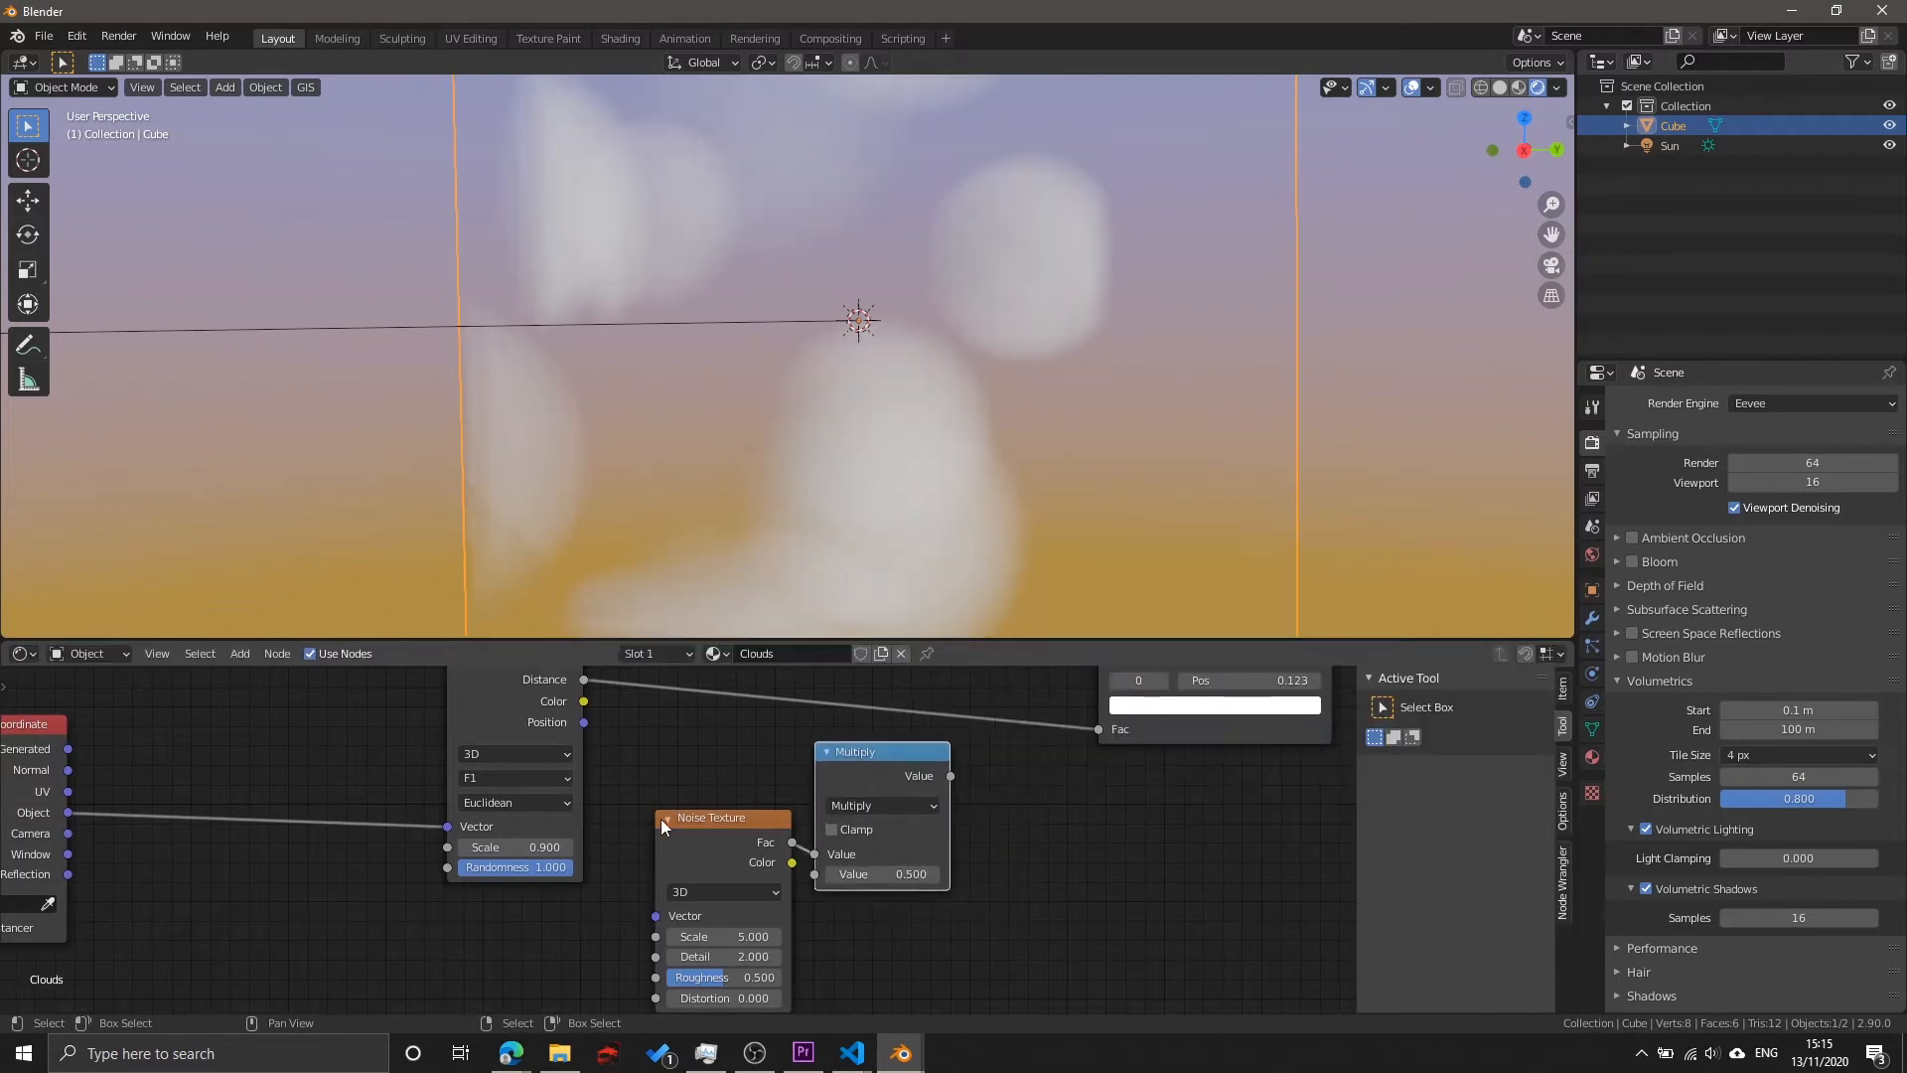
drag(665, 844, 587, 899)
drag(850, 776, 758, 837)
key(shift+a)
text(s)
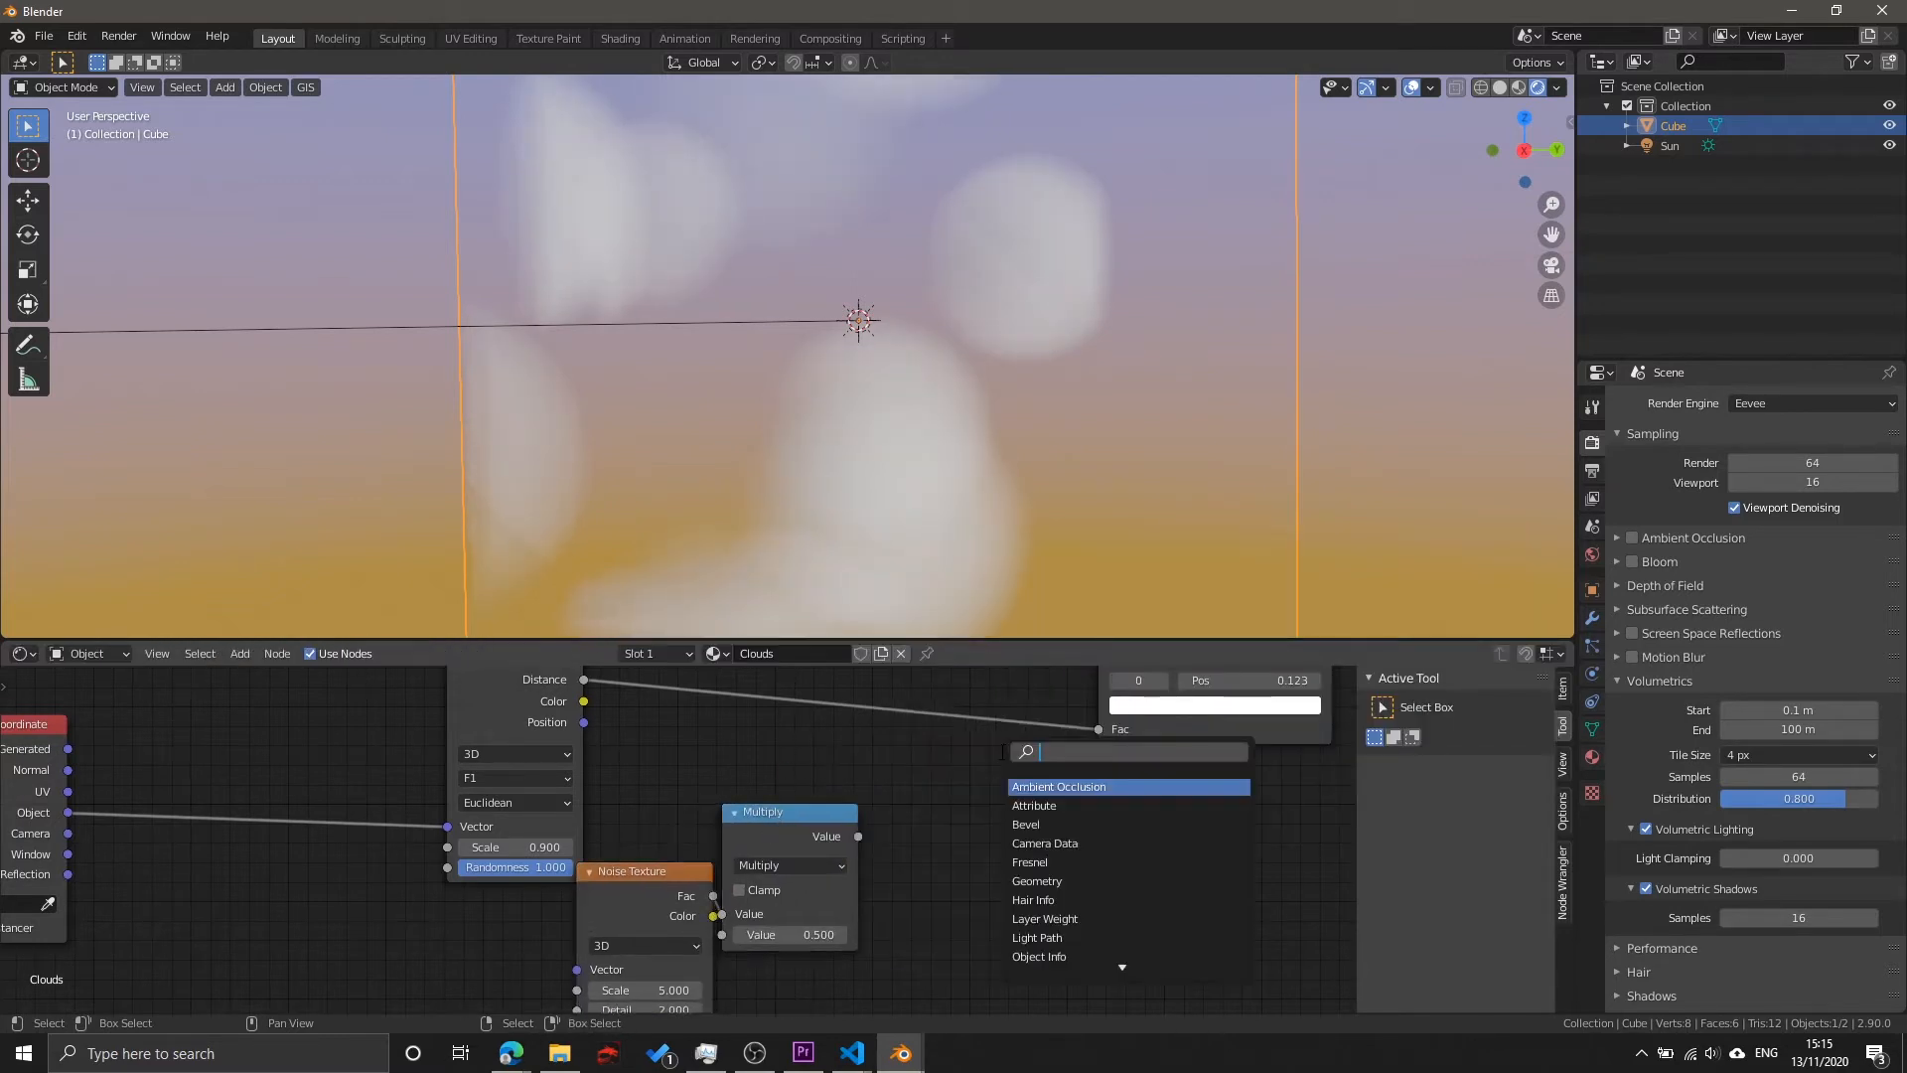
text(add)
key(Return)
key(Escape)
Step: Insert a Math node set to Add into the link between the Voronoi Distance output and the ColorRamp
key(shift+a)
text(s)
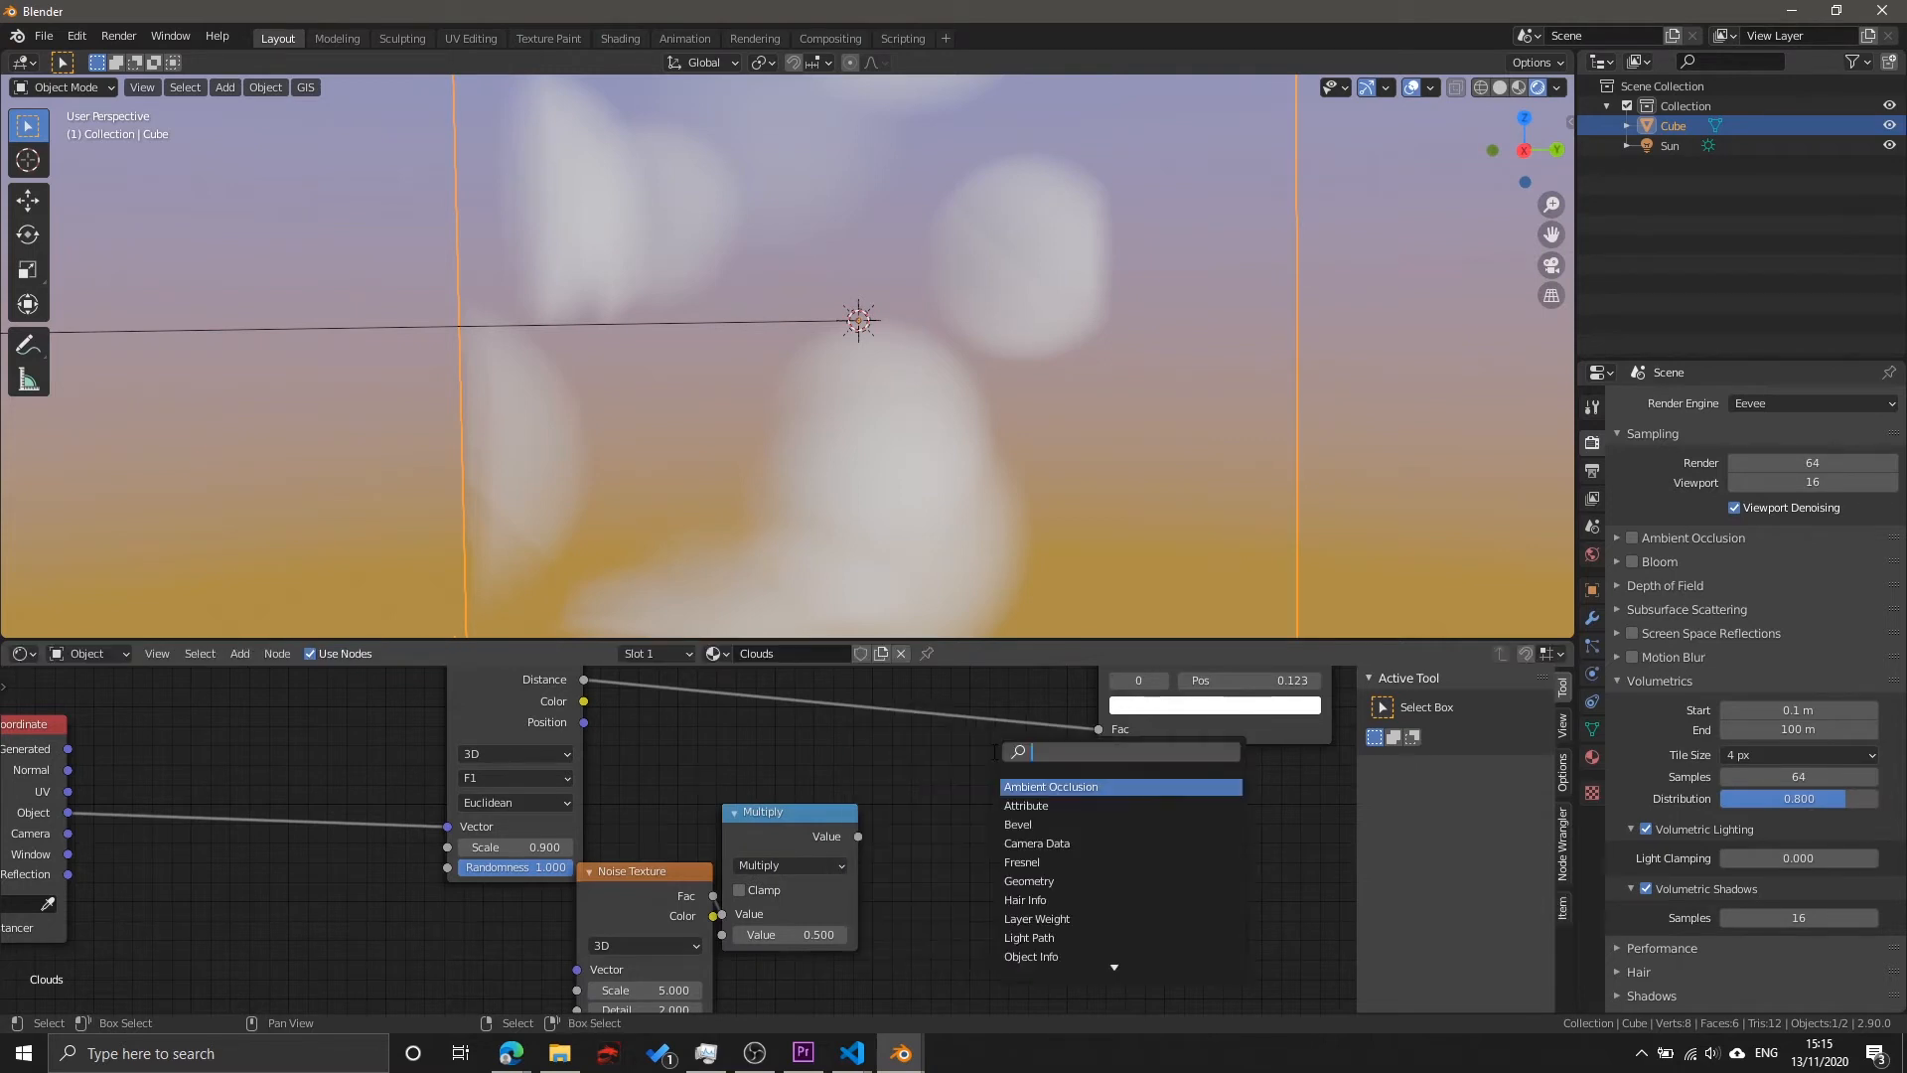
text(math)
key(Return)
click(879, 690)
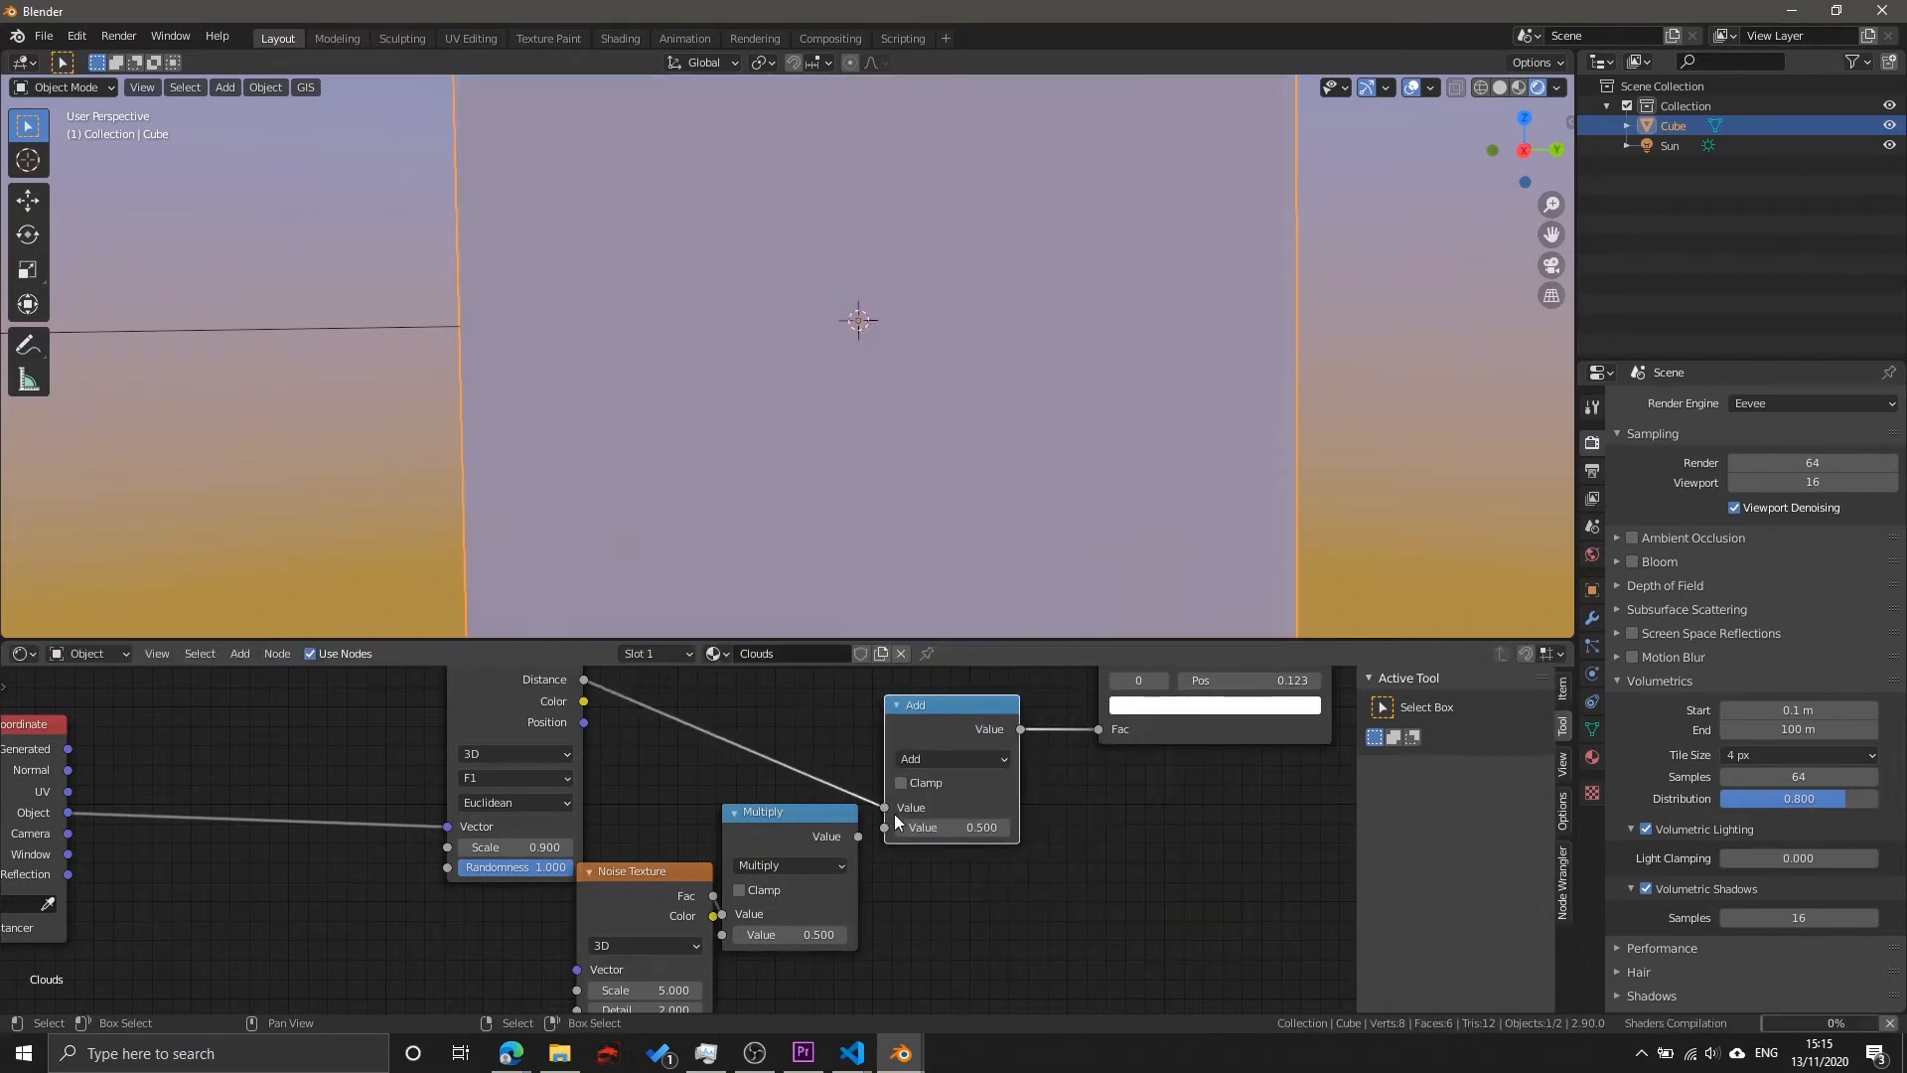
Step: Space out the Noise Texture node and link the Multiply output to the Add node's second Value input
middle_drag(916, 916, 1042, 832)
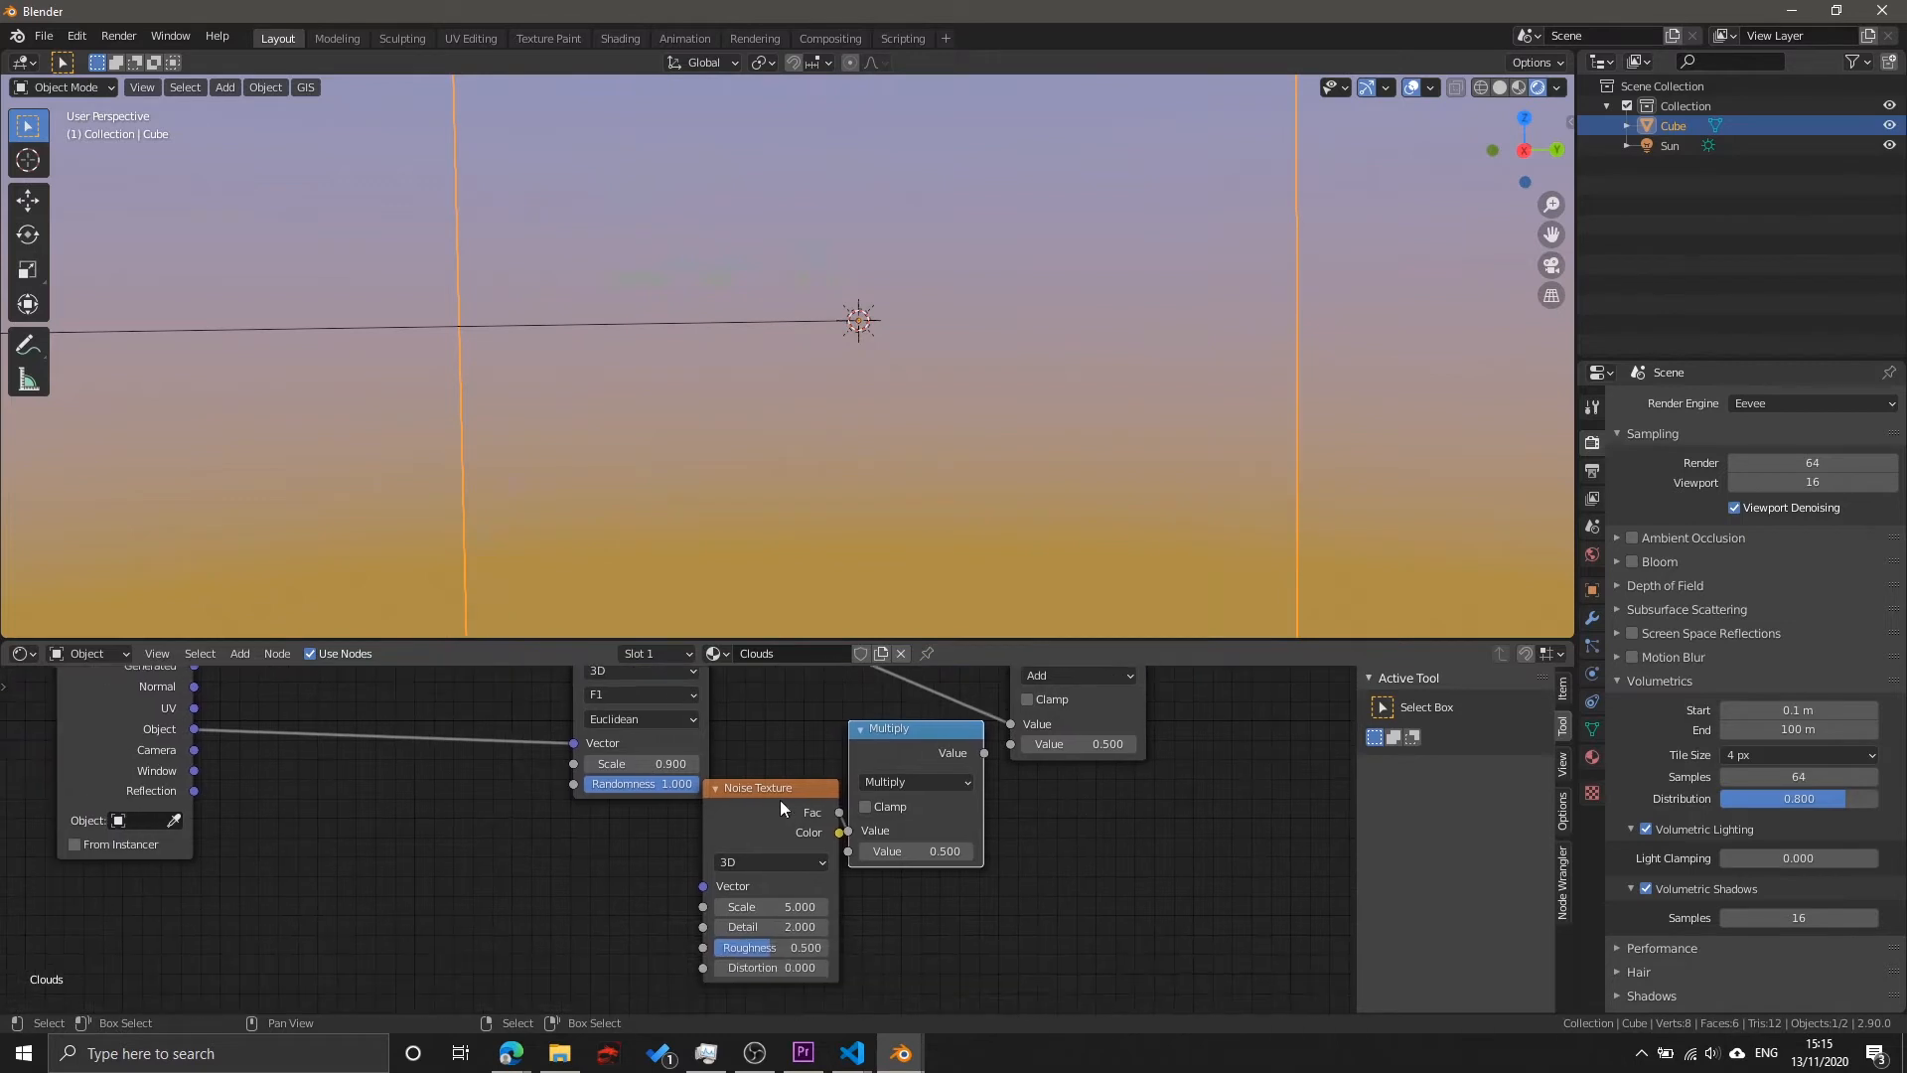
drag(779, 800, 633, 865)
drag(887, 738, 1011, 744)
middle_drag(1099, 808, 823, 954)
scroll(860, 892, down, 2)
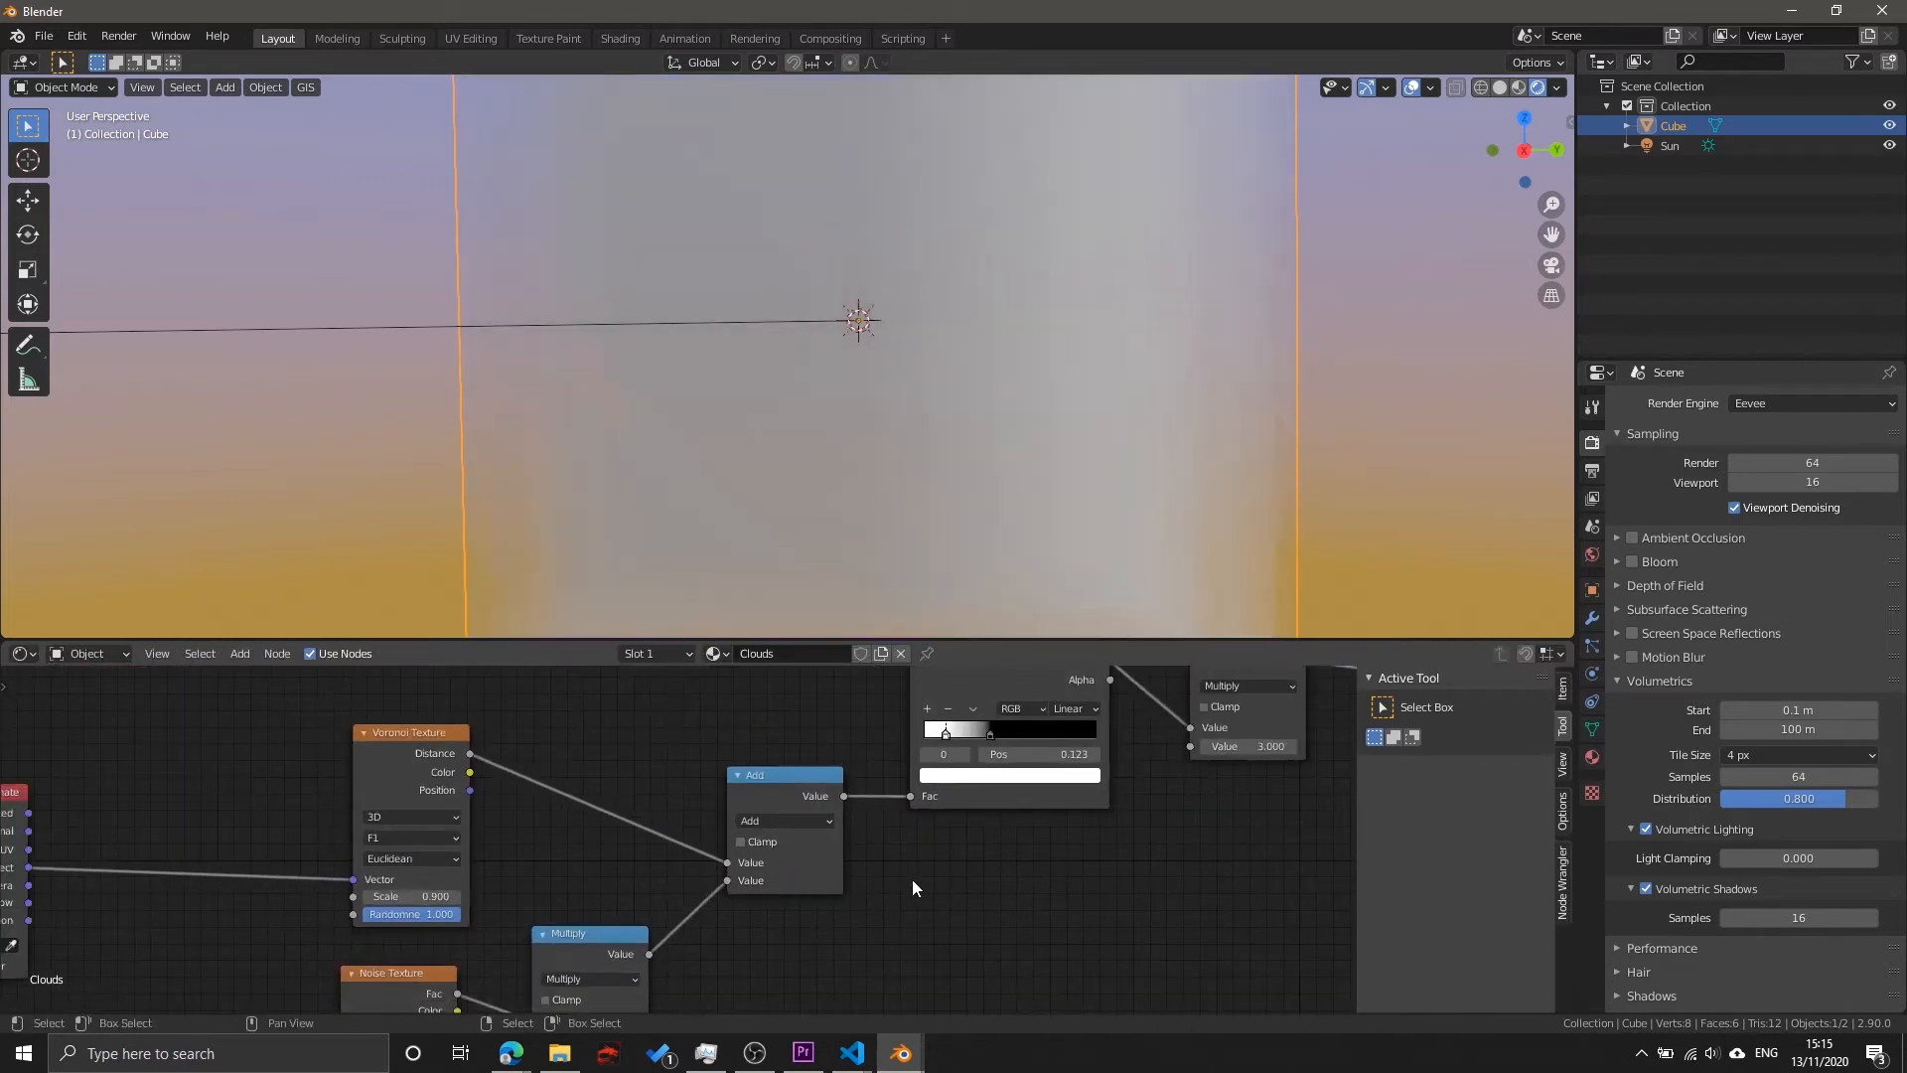
Step: Set the Noise Texture's Scale to 9.6 and the value of the Multiply node beside it to 0.2
scroll(916, 879, up, 1)
middle_drag(928, 872, 946, 794)
scroll(781, 888, down, 3)
middle_drag(781, 886, 912, 806)
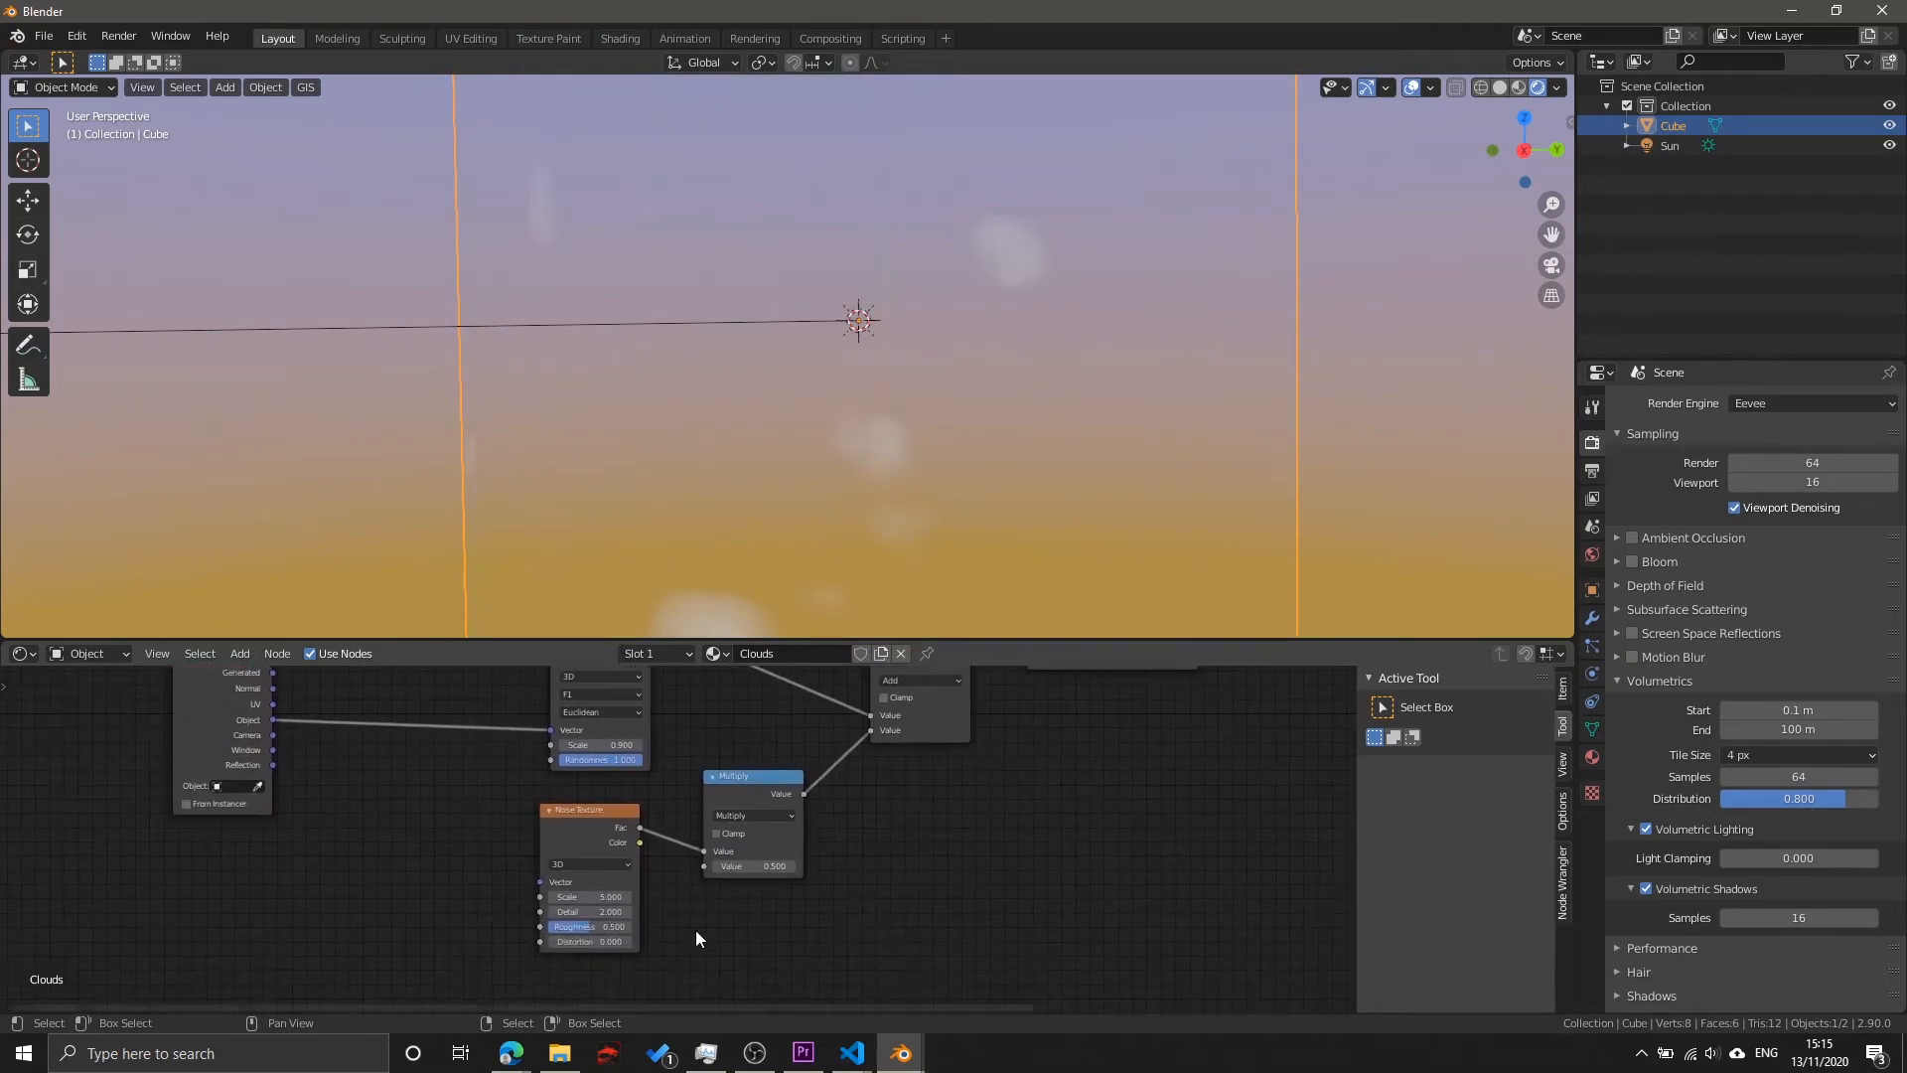
scroll(695, 930, up, 7)
drag(527, 946, 574, 946)
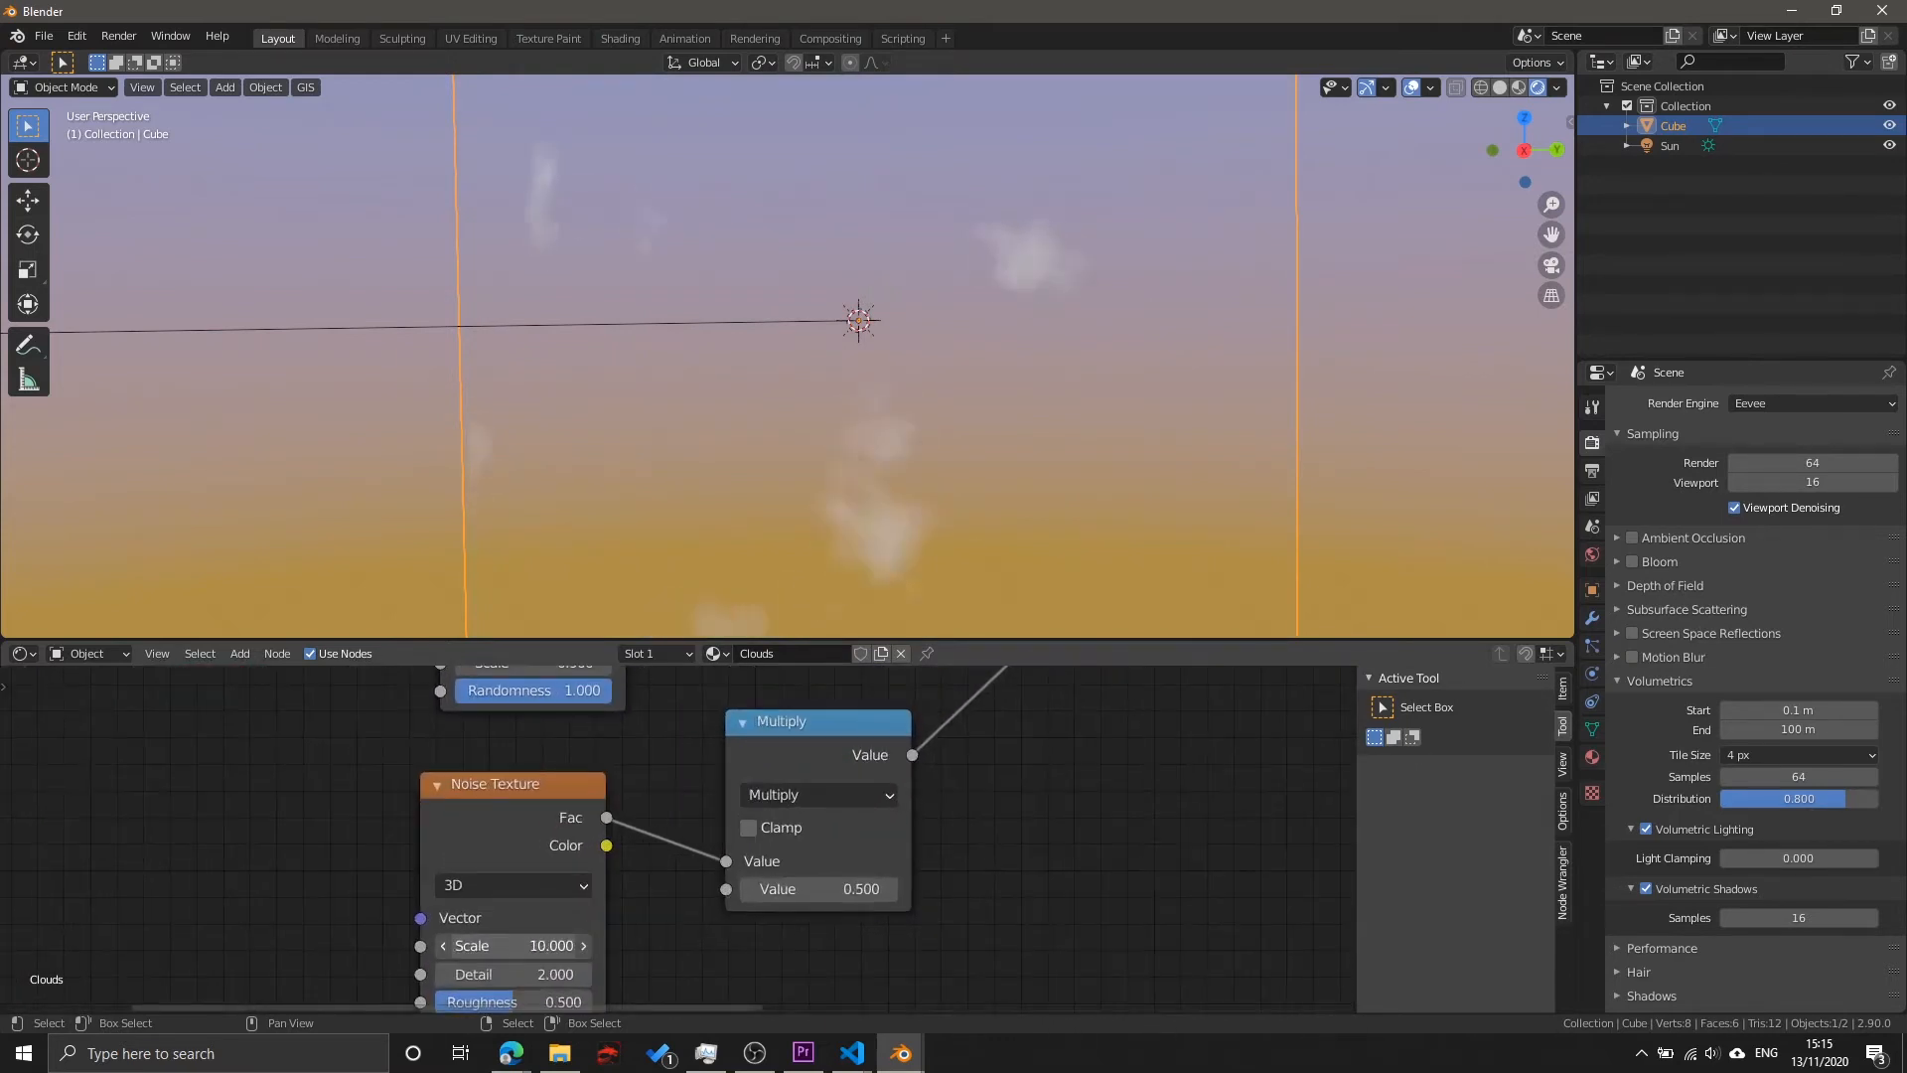
mouse_move(824, 888)
mouse_down()
mouse_move(774, 888)
mouse_move(824, 885)
mouse_up()
middle_drag(1124, 736, 849, 839)
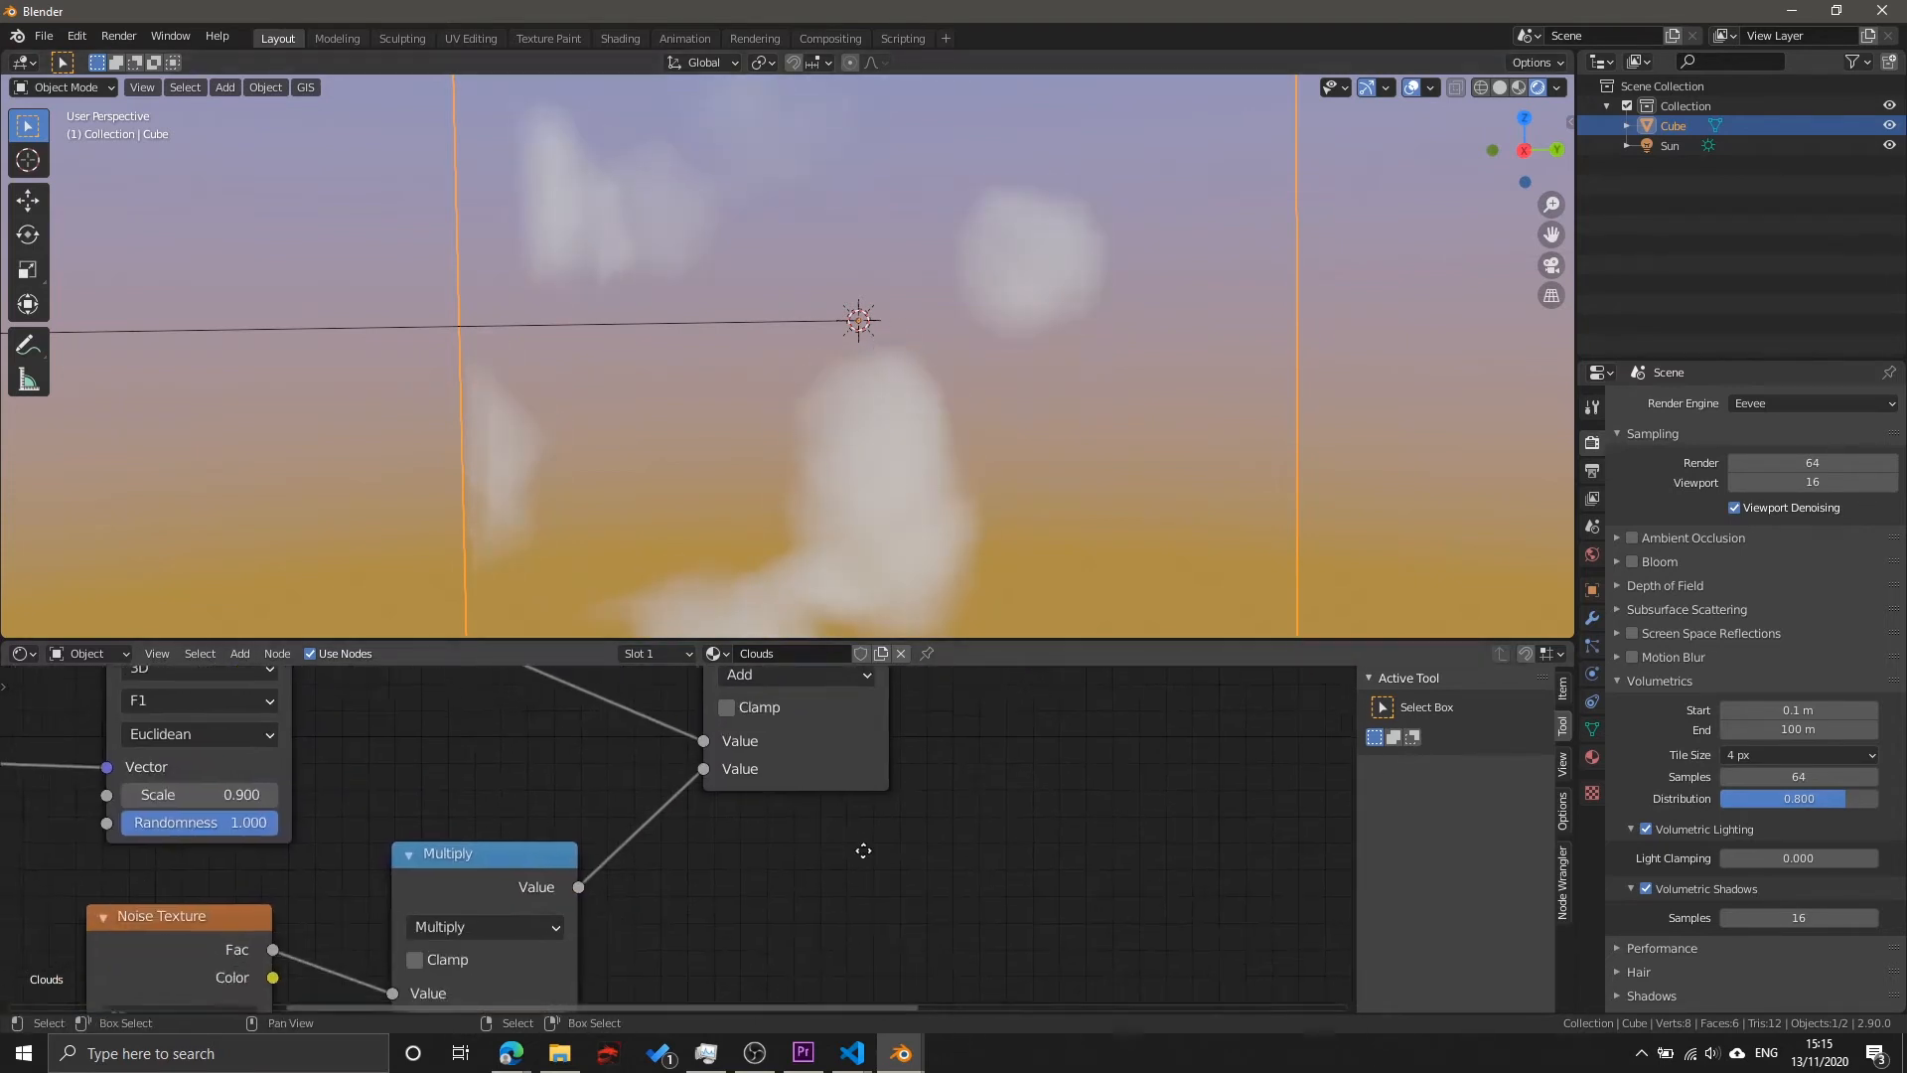
scroll(833, 826, down, 2)
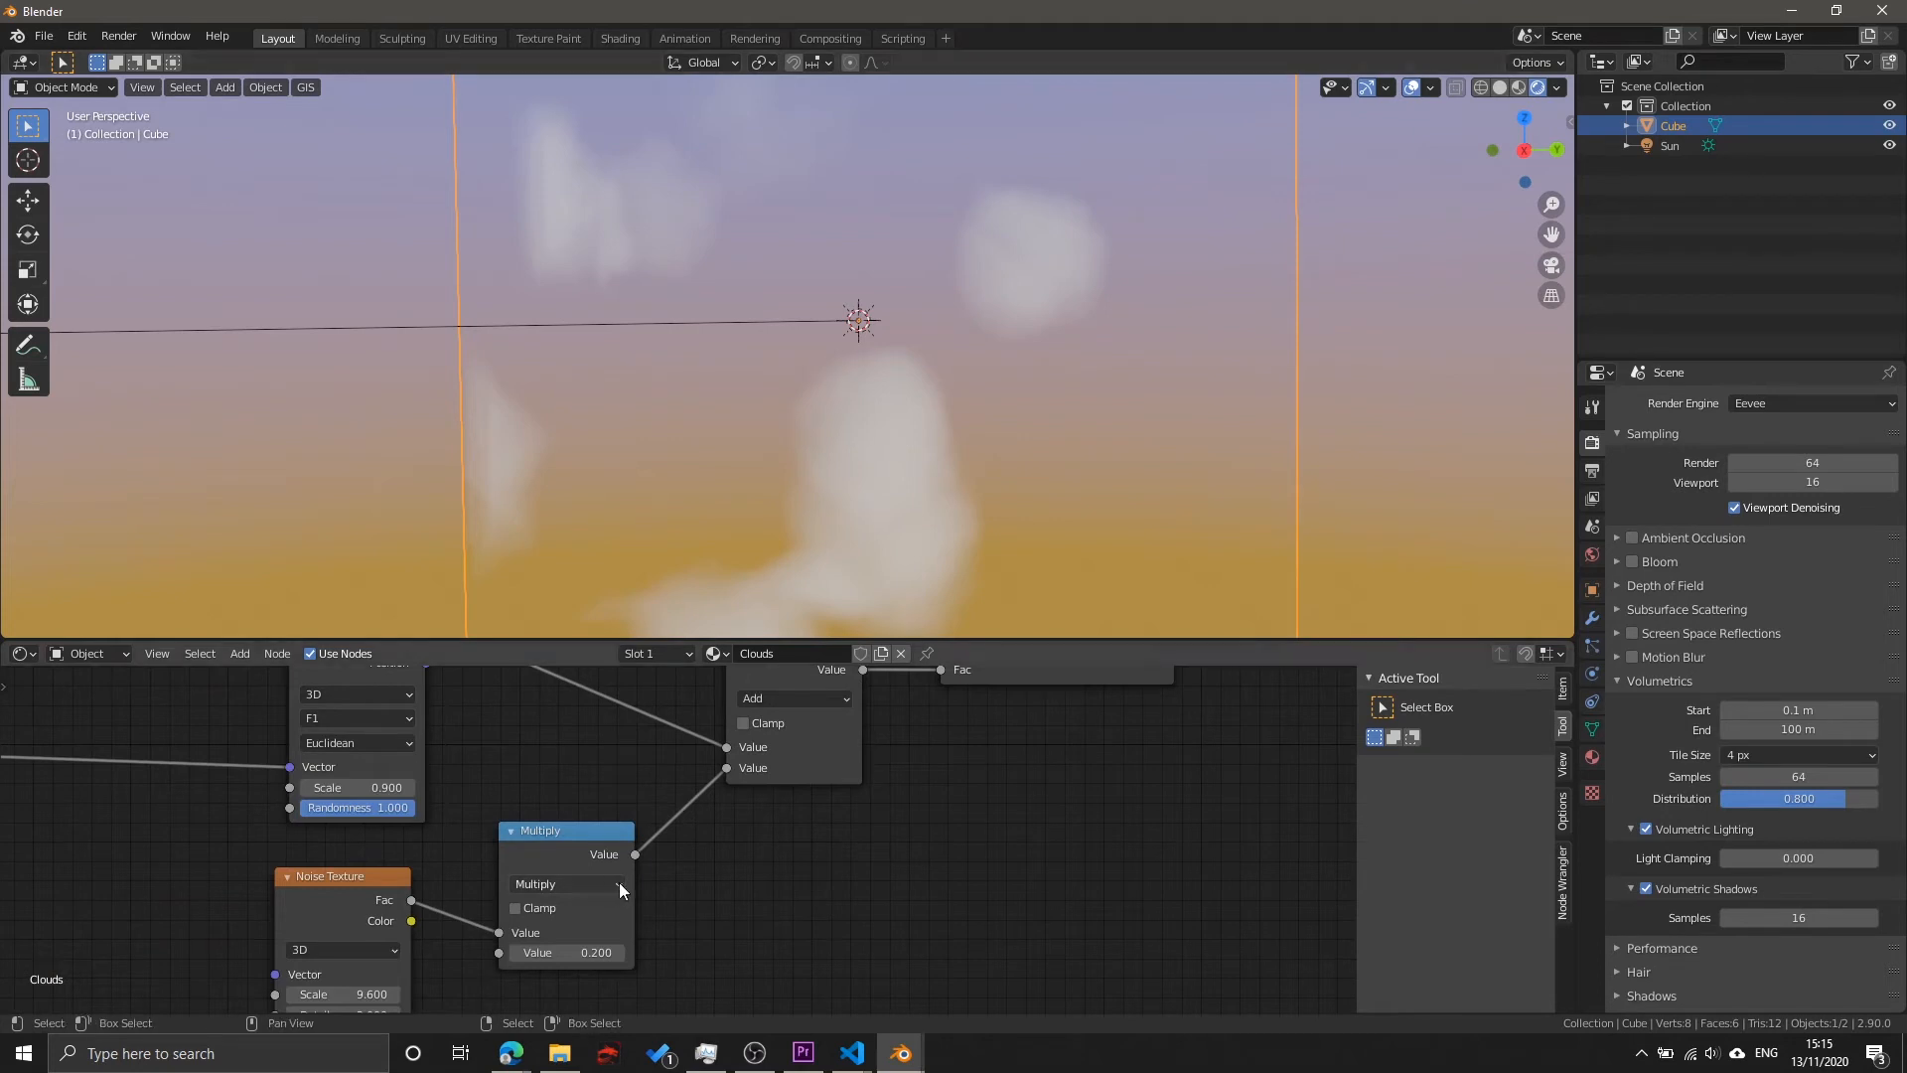
Step: Move the Noise Texture and its Multiply node farther away from the Add node to free up space
middle_drag(622, 887, 808, 760)
drag(558, 766, 434, 831)
drag(761, 715, 637, 770)
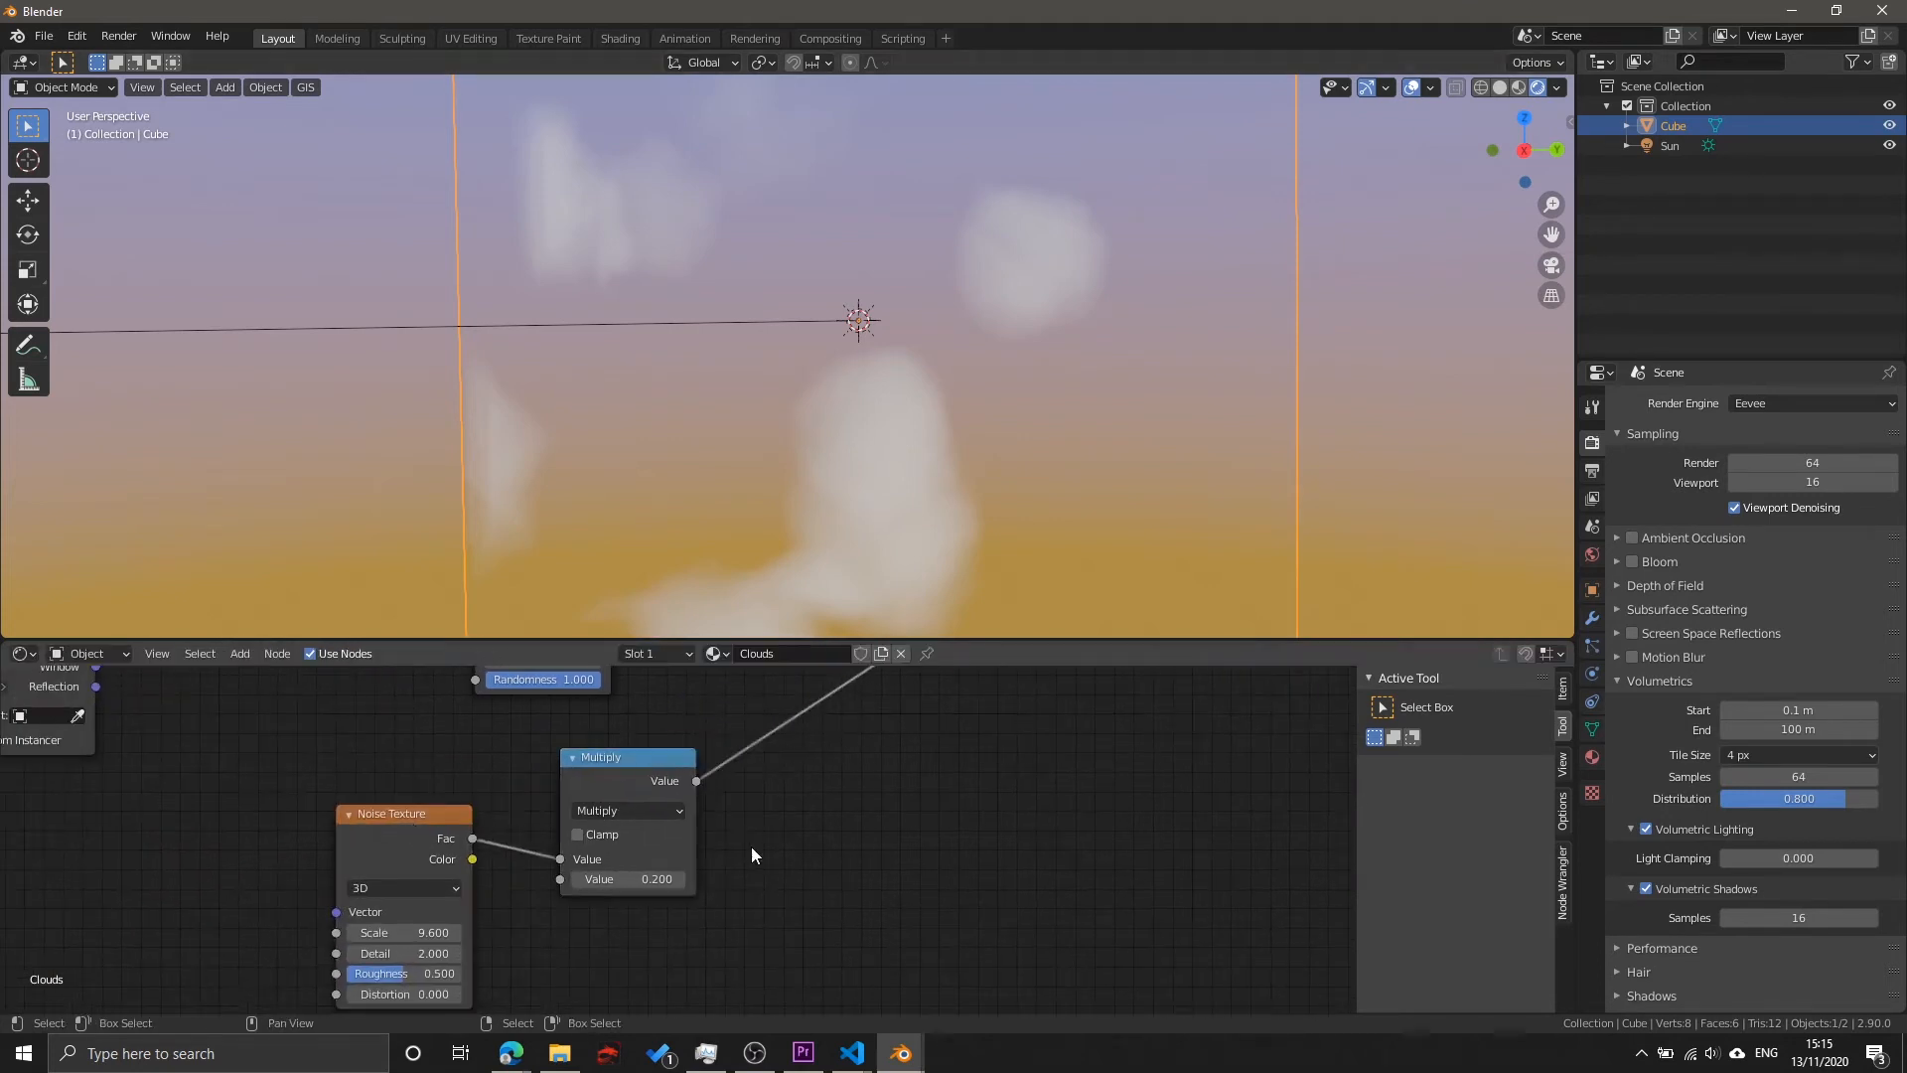
Step: Try inserting a Math node between the noise Multiply node and the Add node, and delete it
key(shift+a)
text(power)
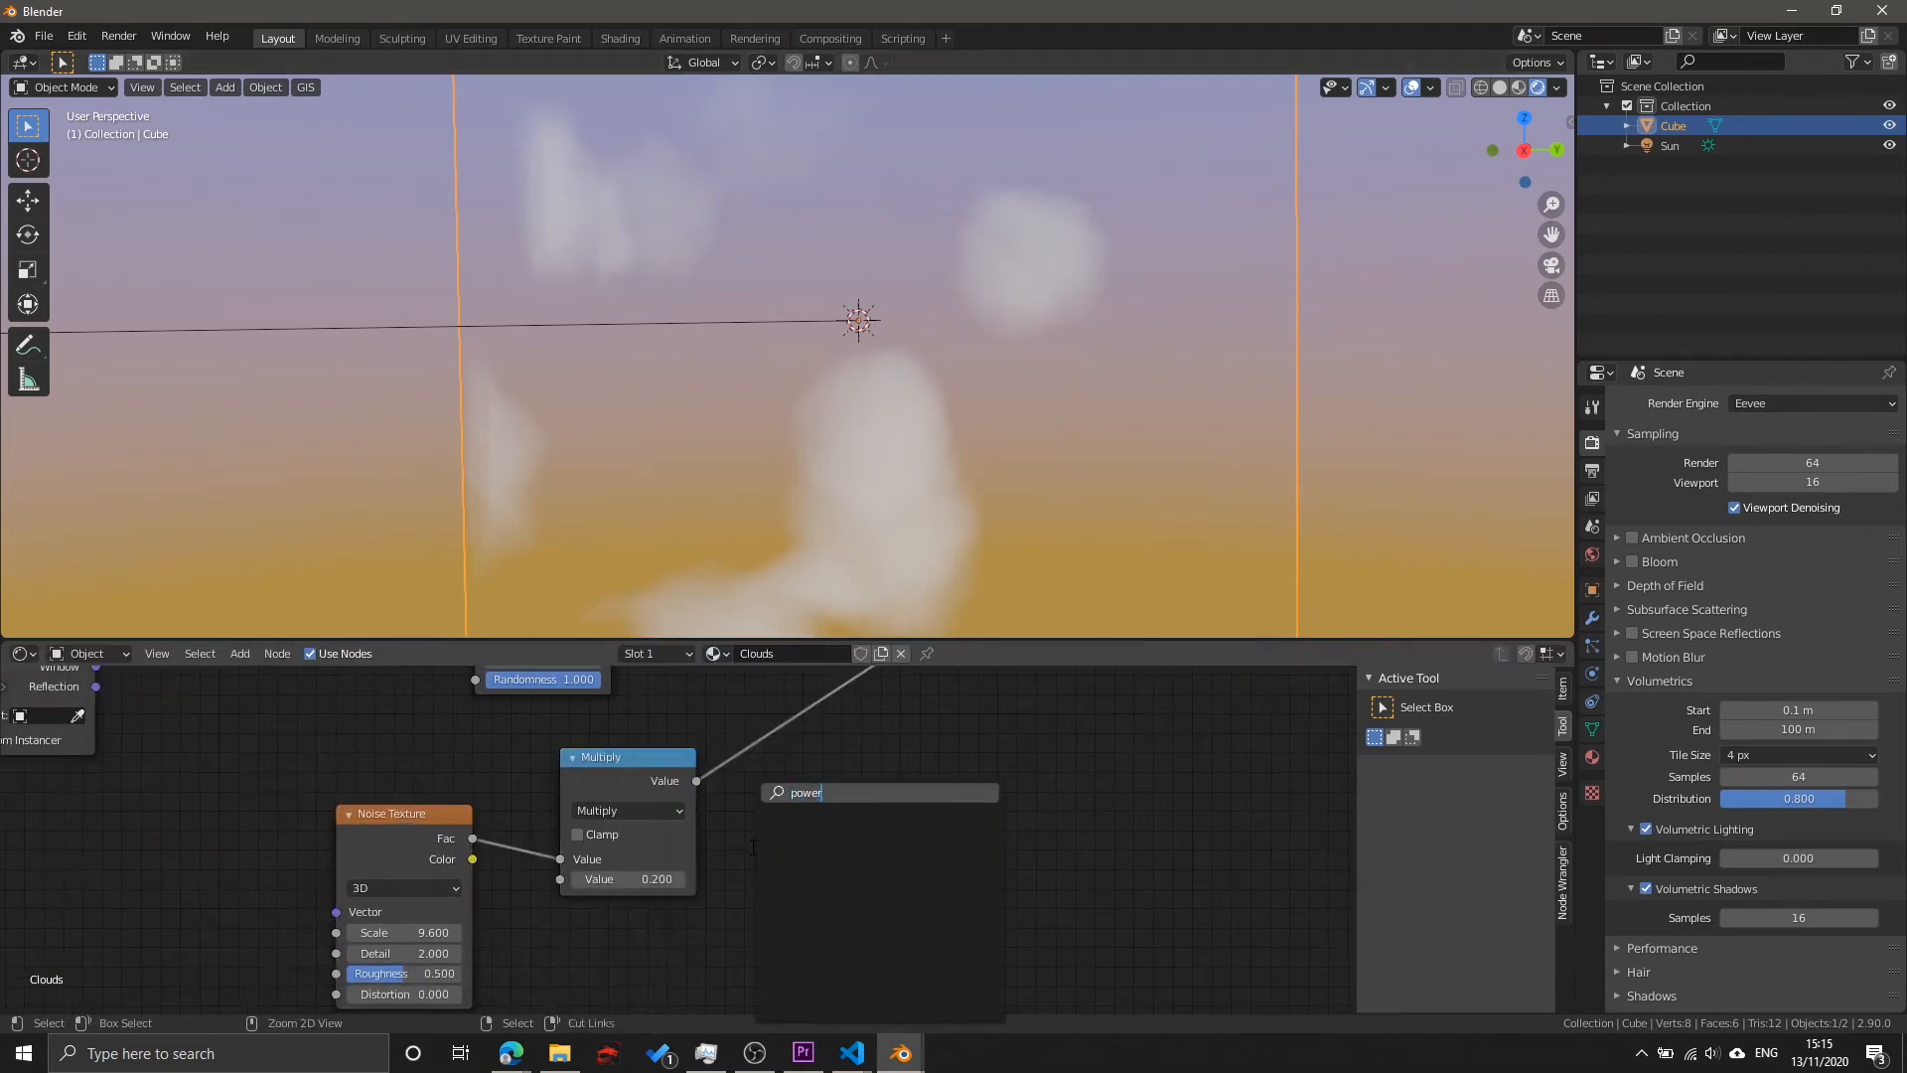
key(Return)
click(739, 699)
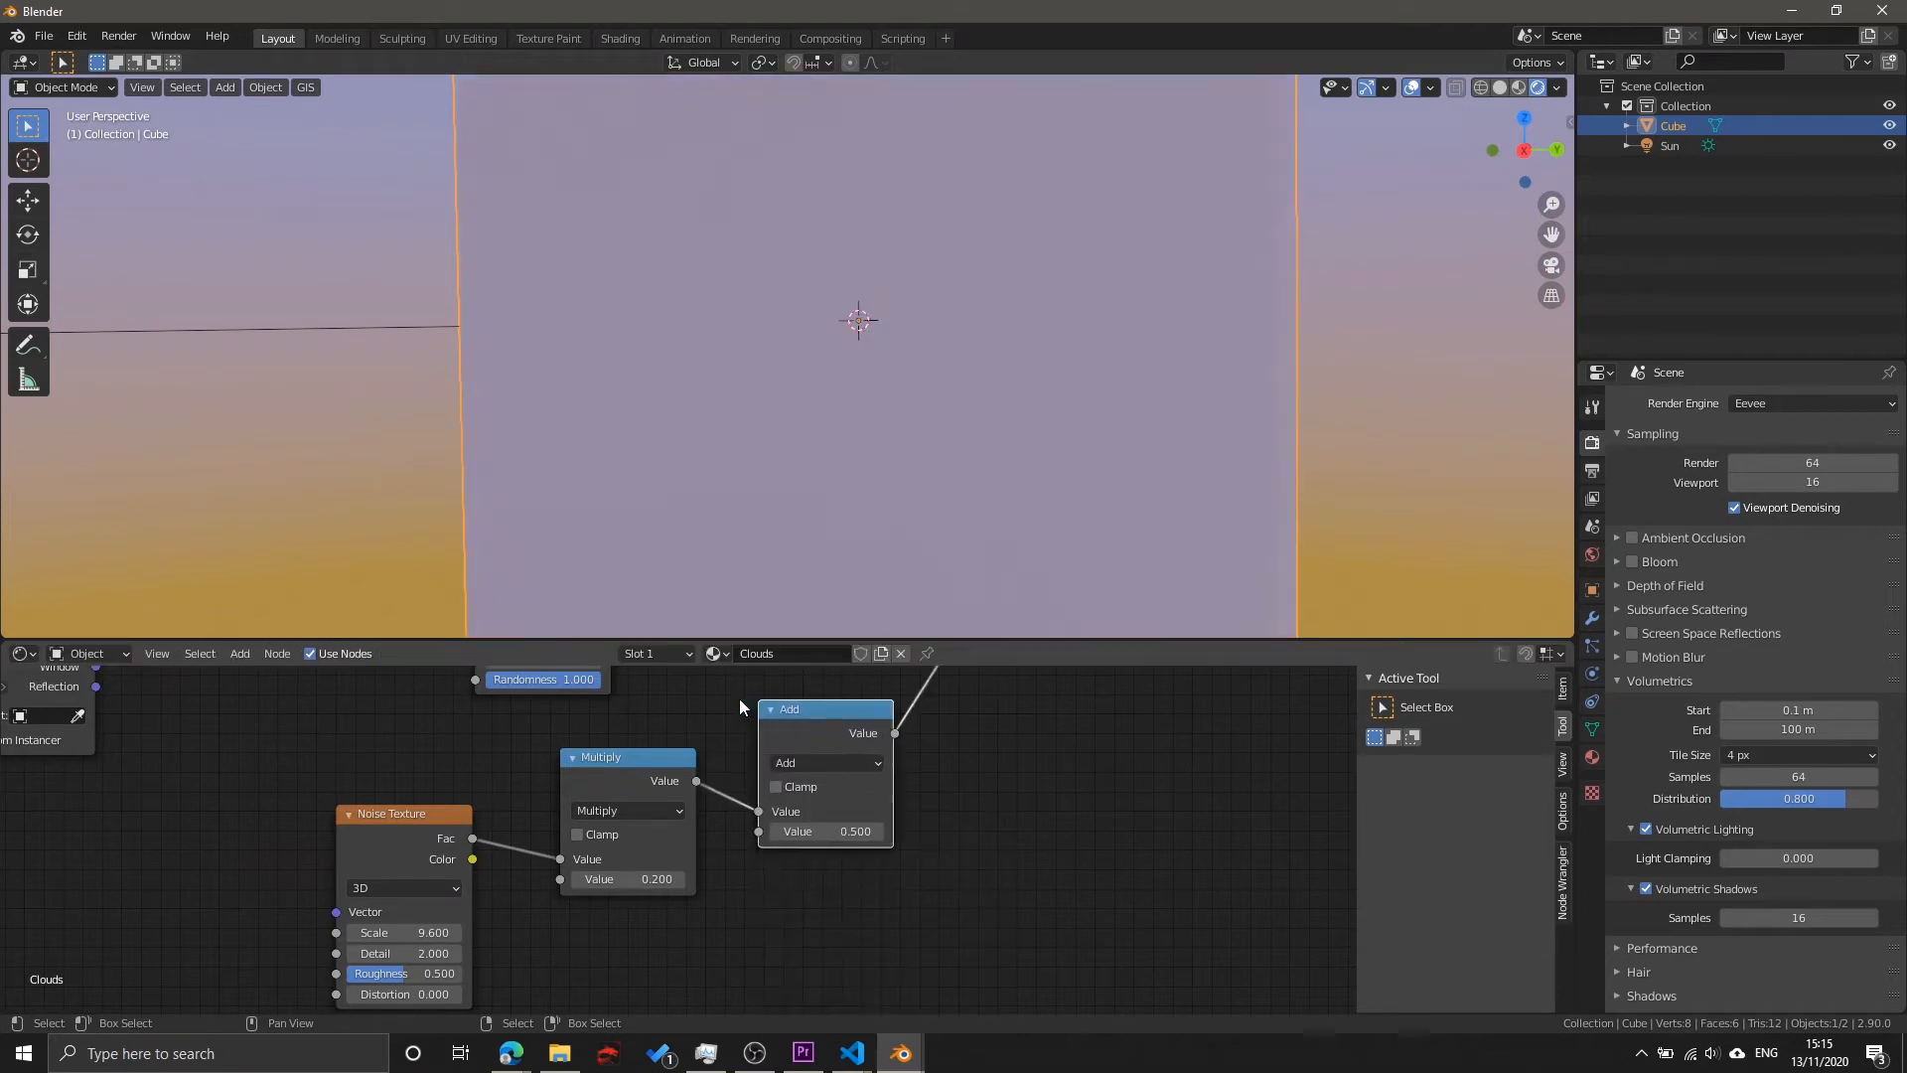
middle_drag(970, 747, 928, 825)
drag(585, 844, 830, 817)
click(751, 823)
key(x)
Step: Insert a Math node between the Noise Texture and the Multiply node and set its operation to Power
key(shift+a)
key(s)
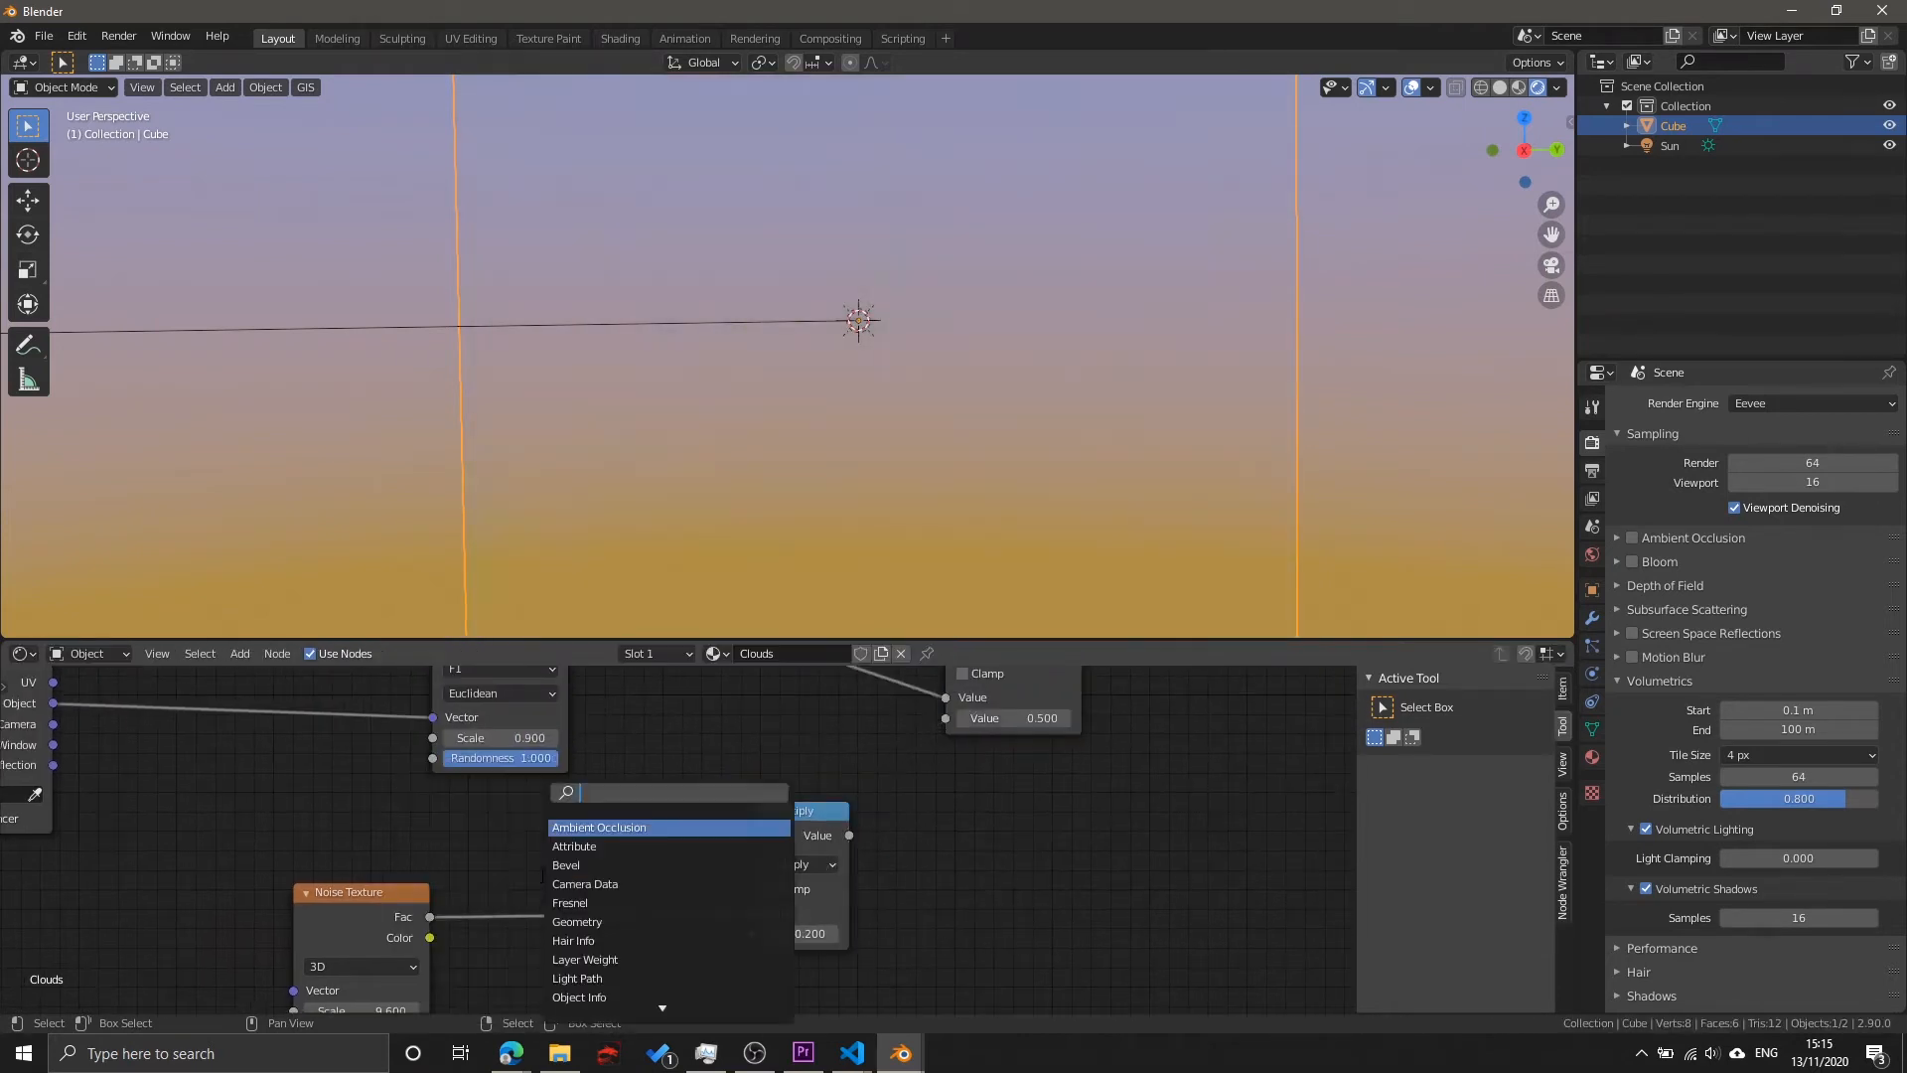
text(m)
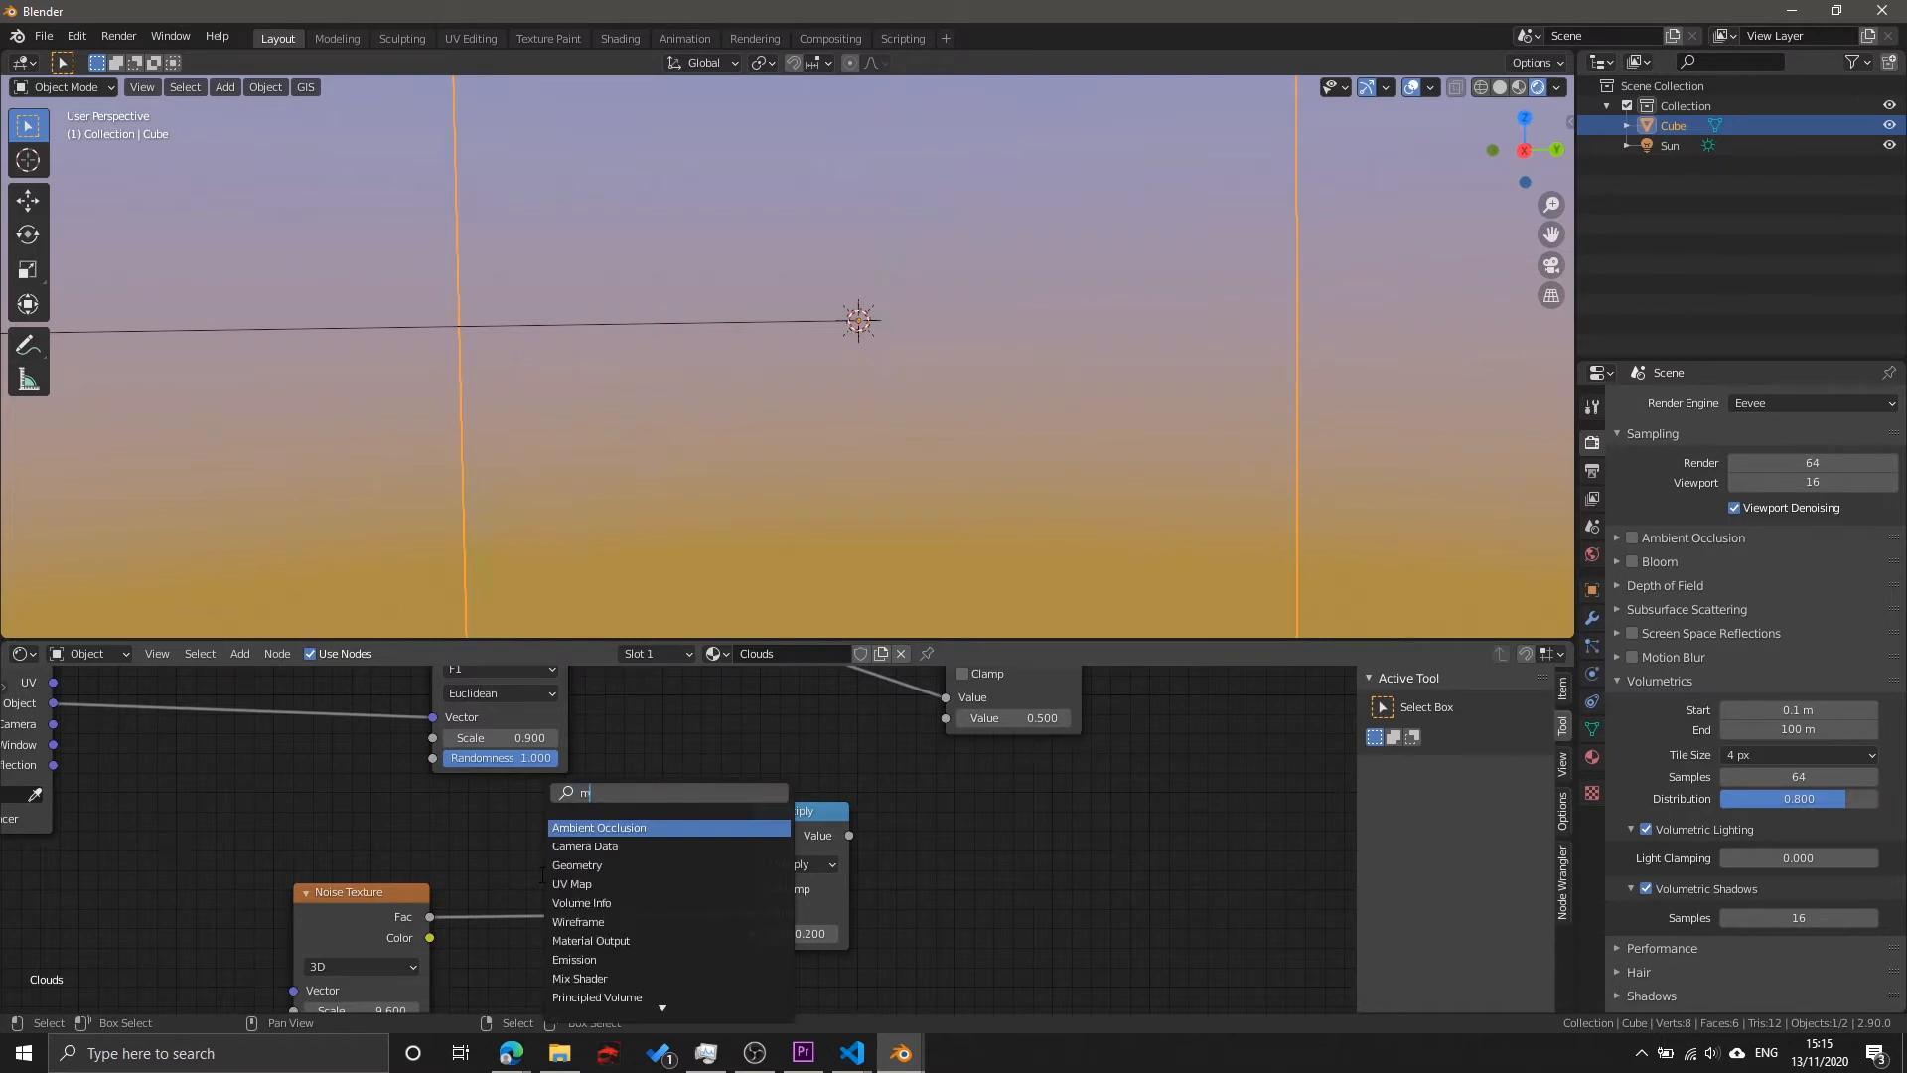
text(ath)
key(Return)
click(540, 874)
middle_drag(674, 859, 682, 802)
click(636, 874)
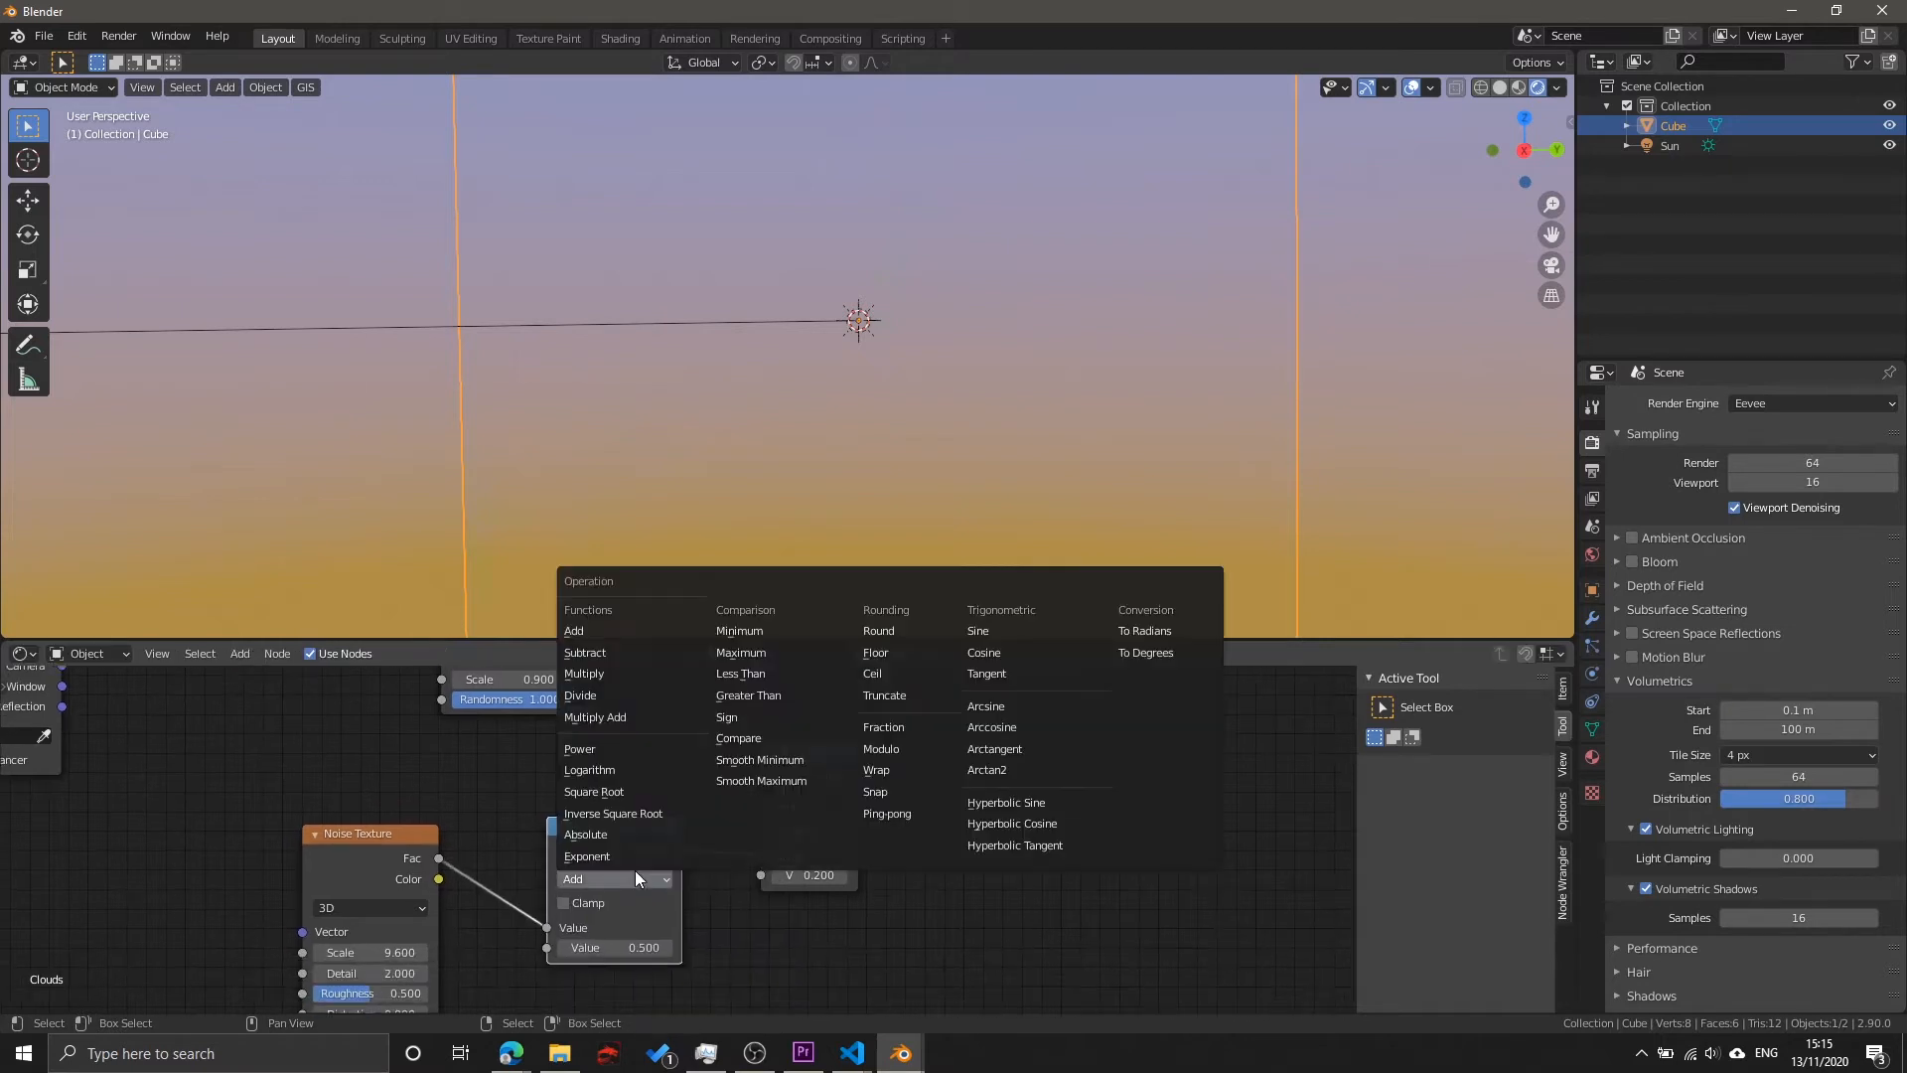
click(608, 755)
Step: Reconnect the Multiply output to the Add node's second Value input and line up the Multiply and Power nodes
middle_drag(870, 784, 628, 926)
middle_drag(718, 878, 778, 818)
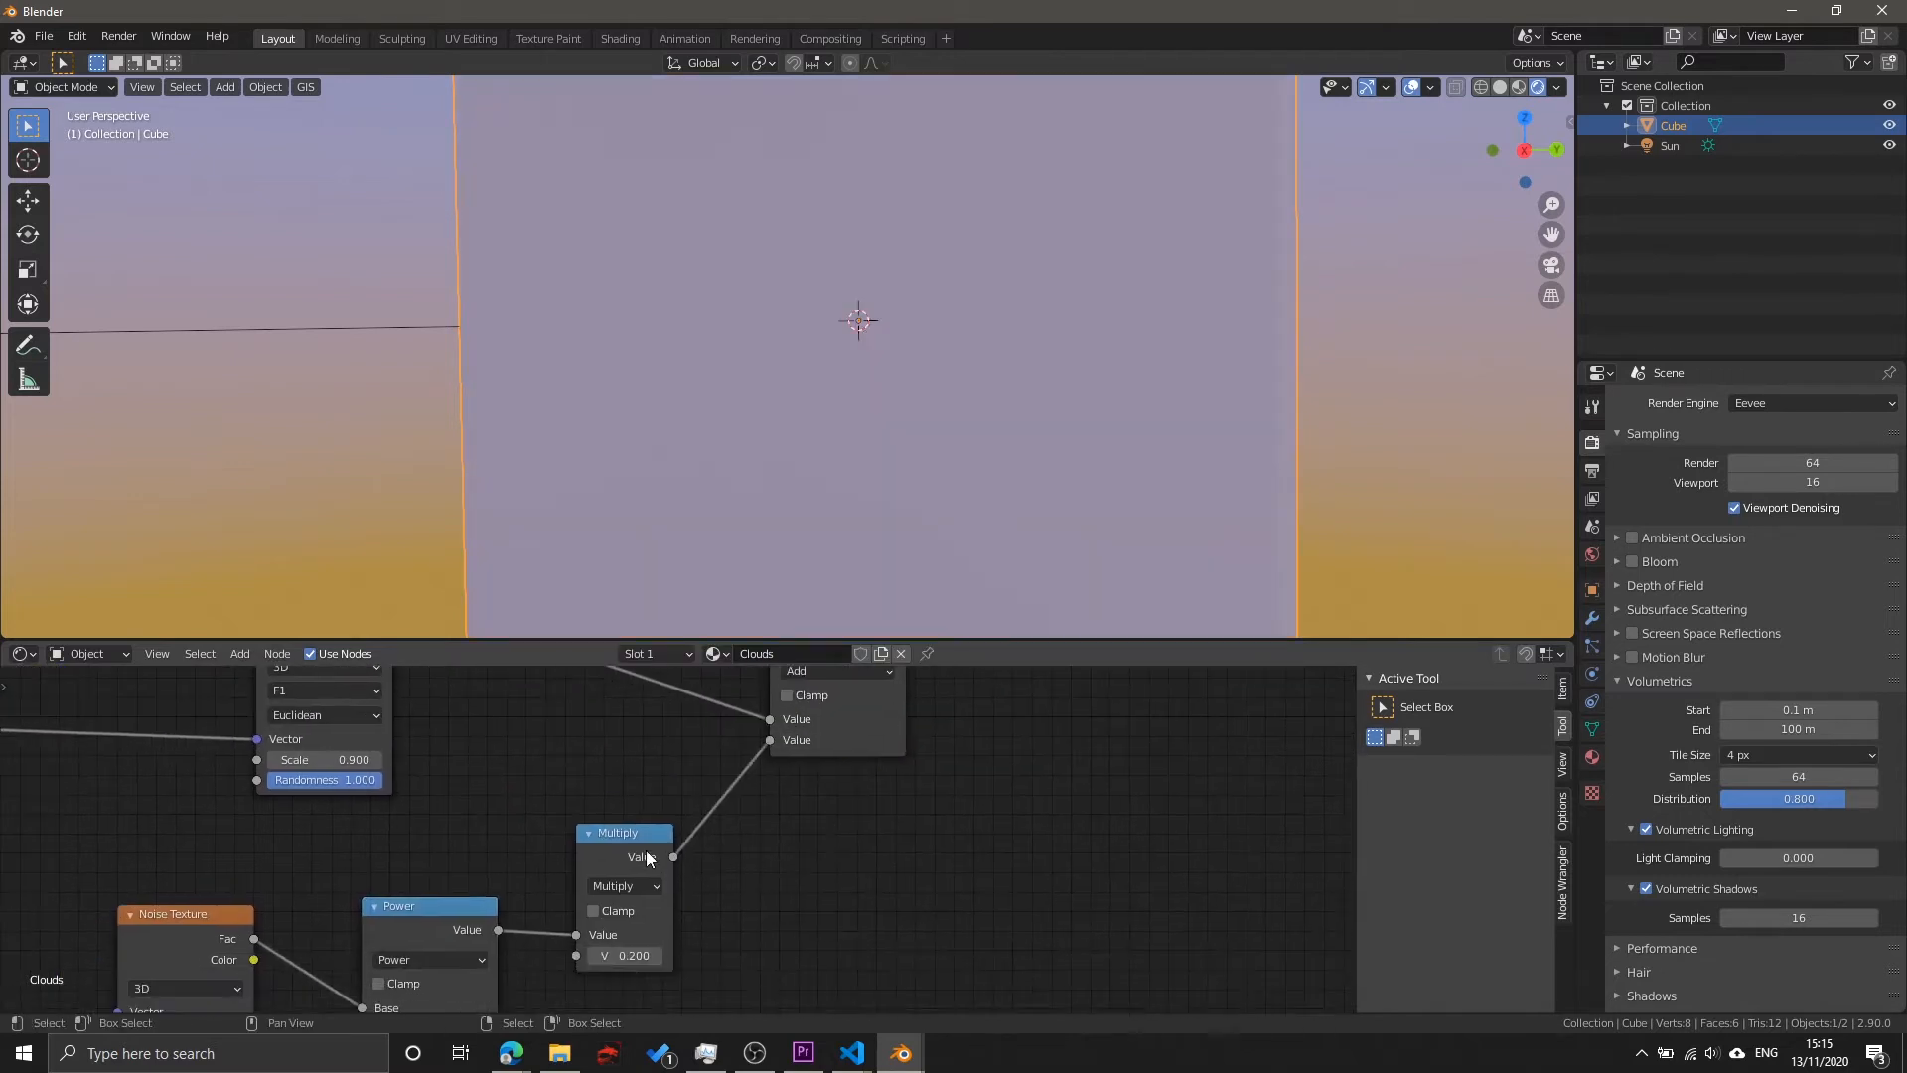
drag(644, 848, 694, 780)
middle_drag(693, 780, 781, 724)
drag(520, 867, 548, 826)
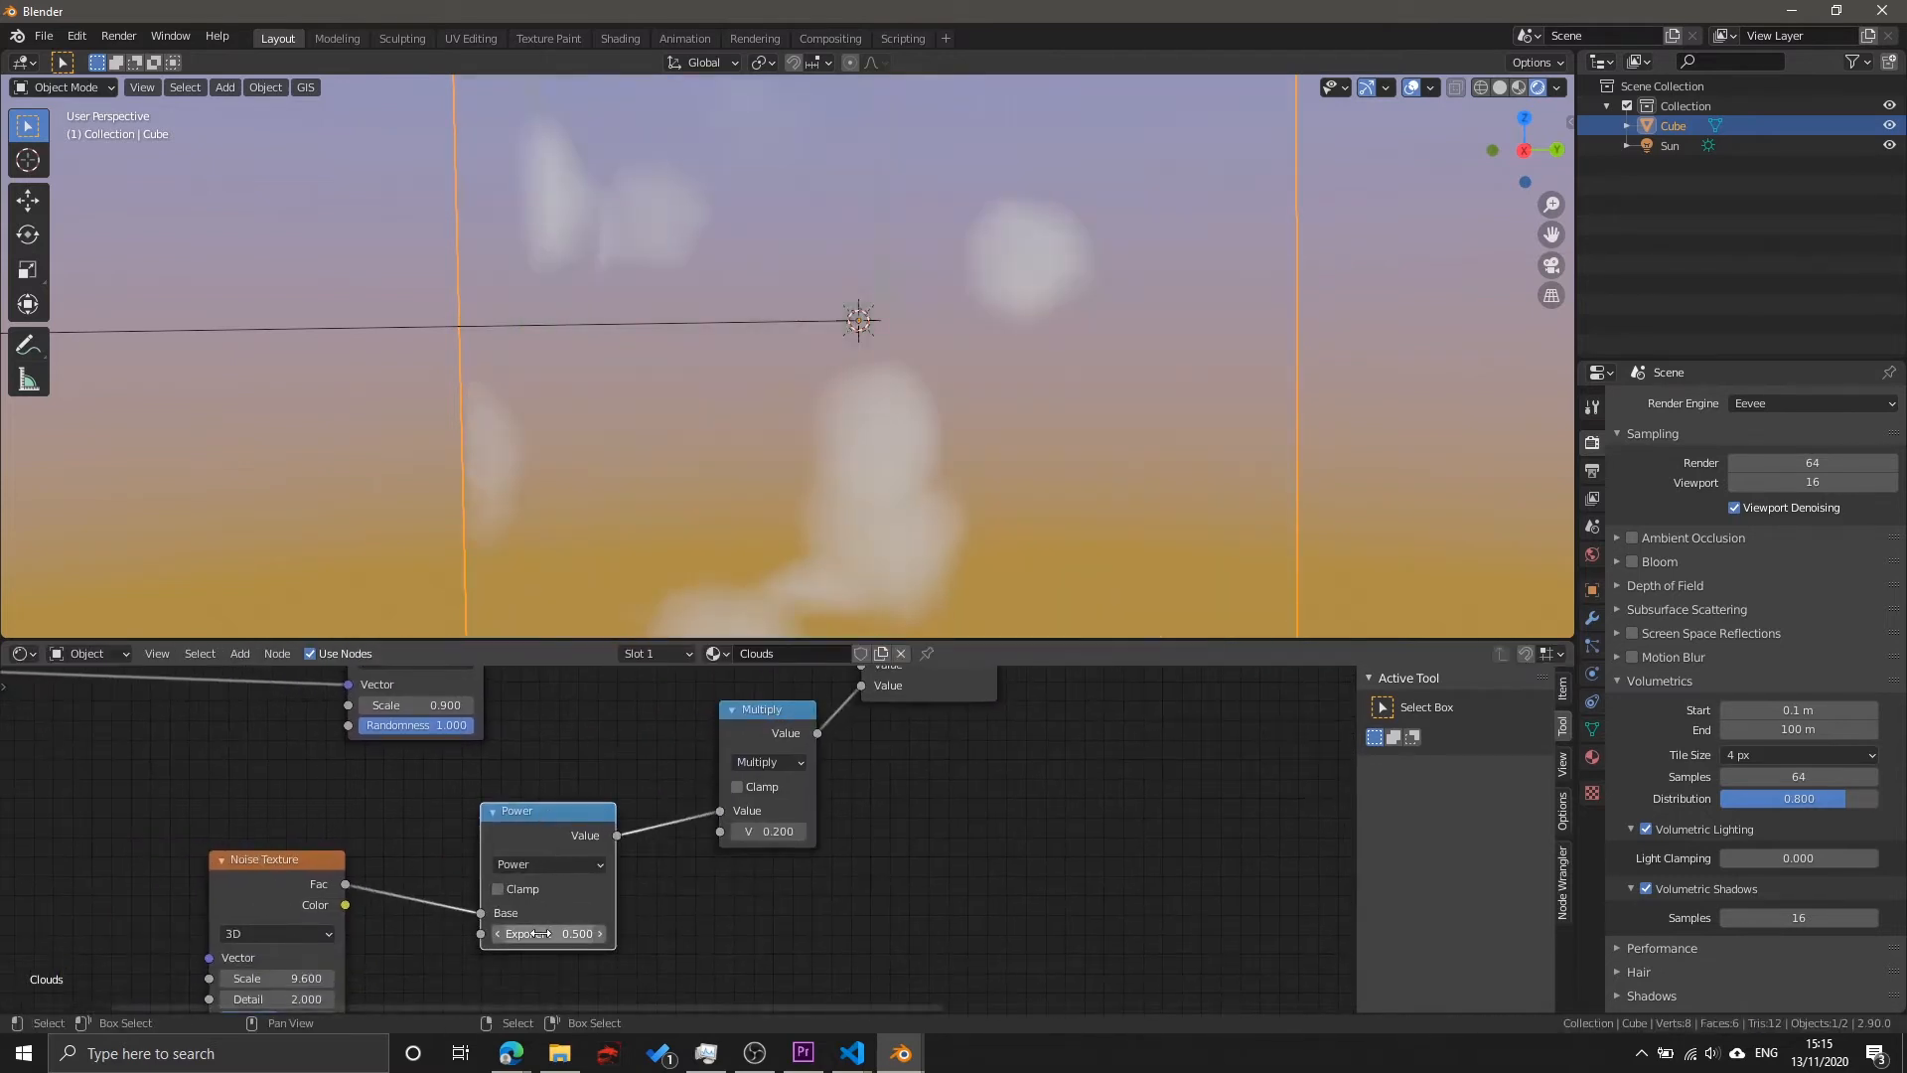
Step: Set the Power node's Exponent to 2.7 and the Multiply value to 1.1, and raise the Exponent further
drag(548, 934, 774, 933)
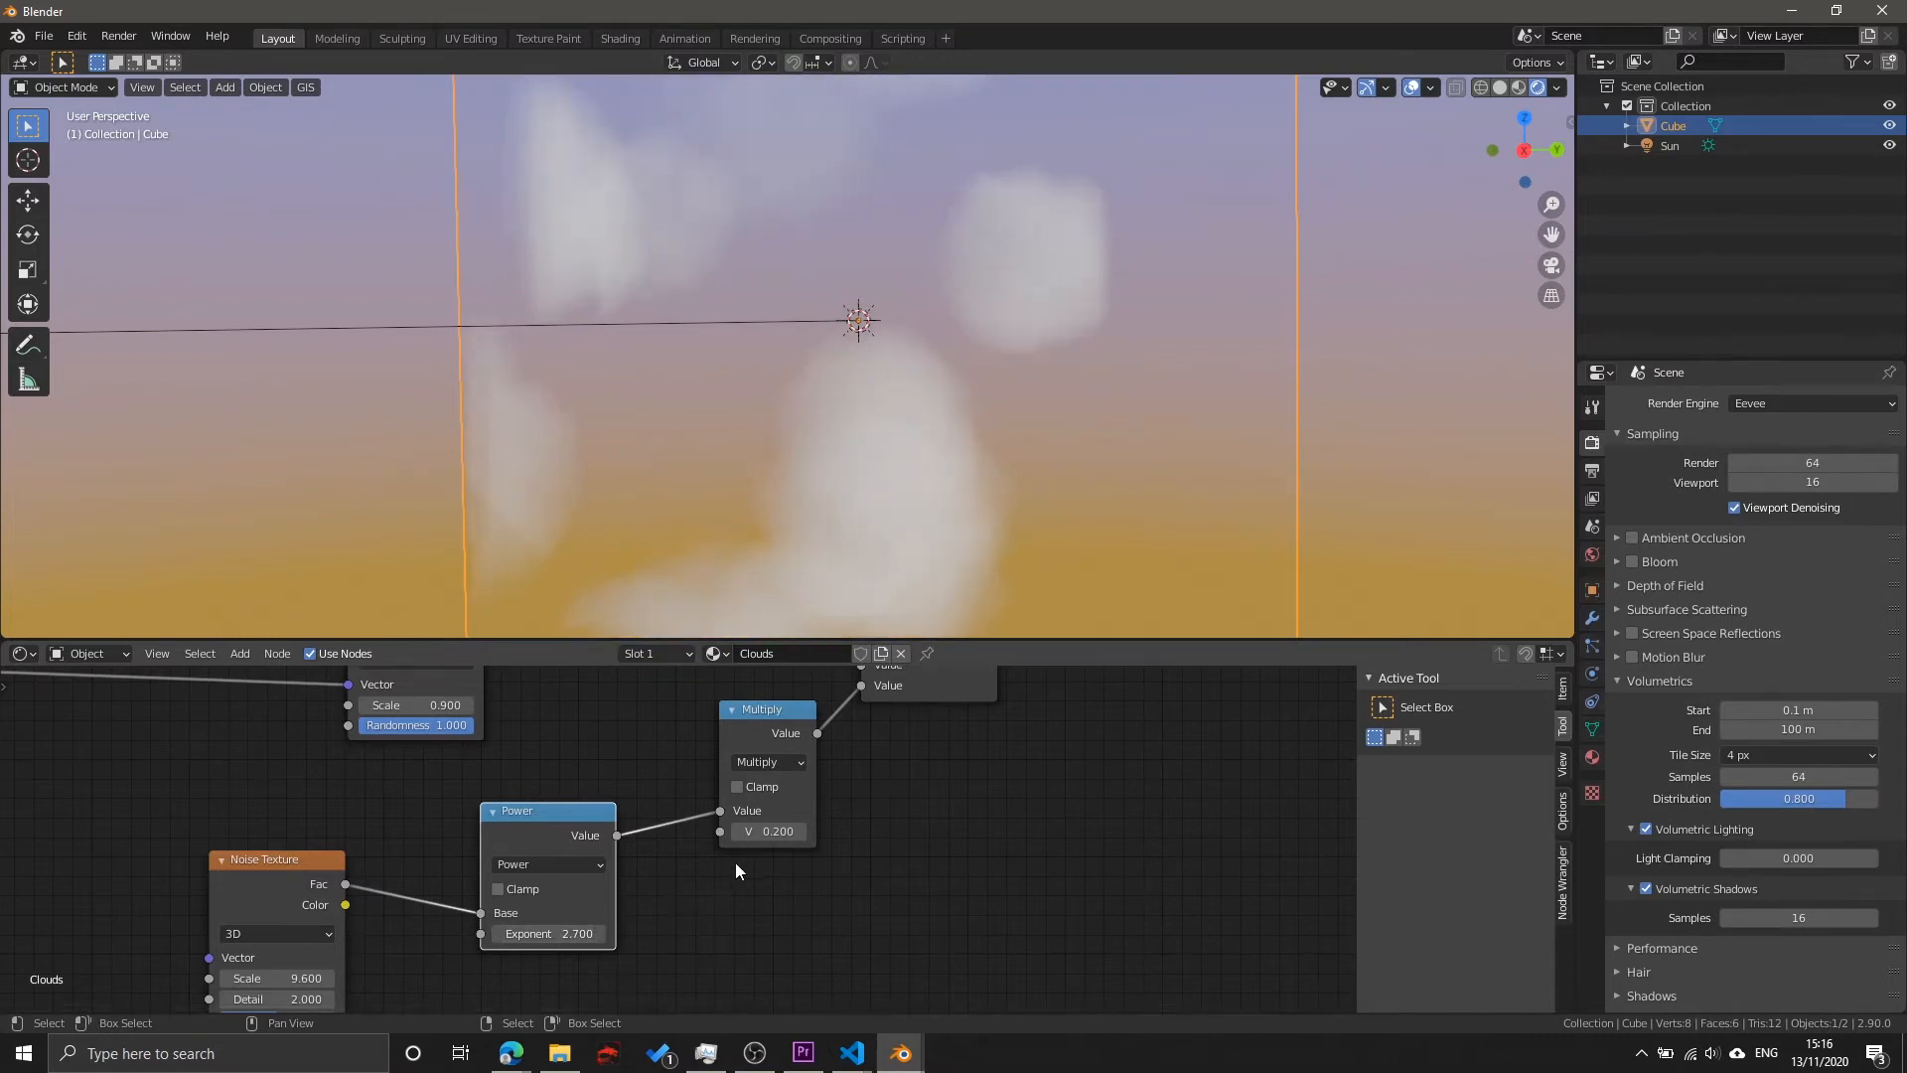
drag(769, 831, 858, 831)
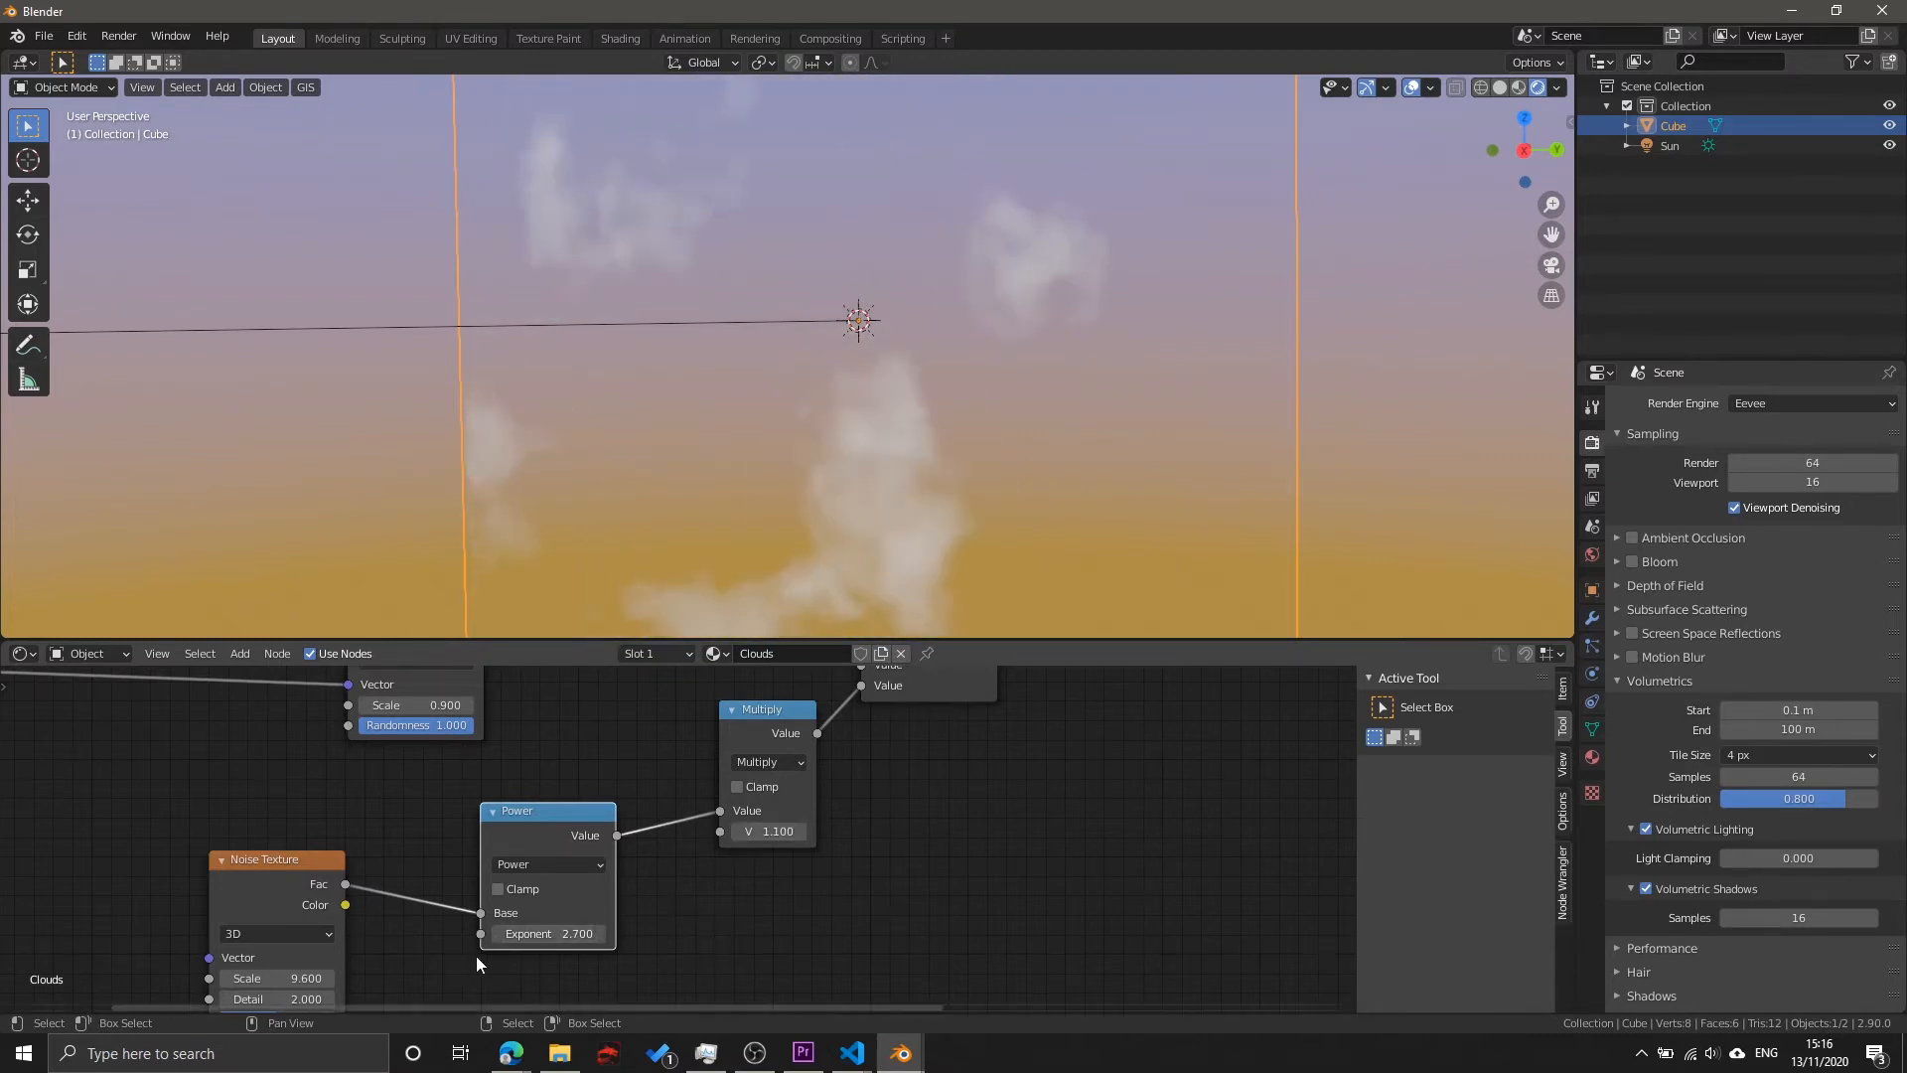
drag(541, 933, 939, 934)
Step: Examine the cloud shapes in the cube from farther and closer and review the noise node chain
middle_drag(1060, 842, 866, 896)
scroll(874, 889, down, 4)
mouse_move(918, 362)
middle_down()
mouse_move(885, 359)
mouse_move(980, 430)
mouse_move(928, 353)
mouse_move(809, 357)
mouse_move(931, 360)
middle_up()
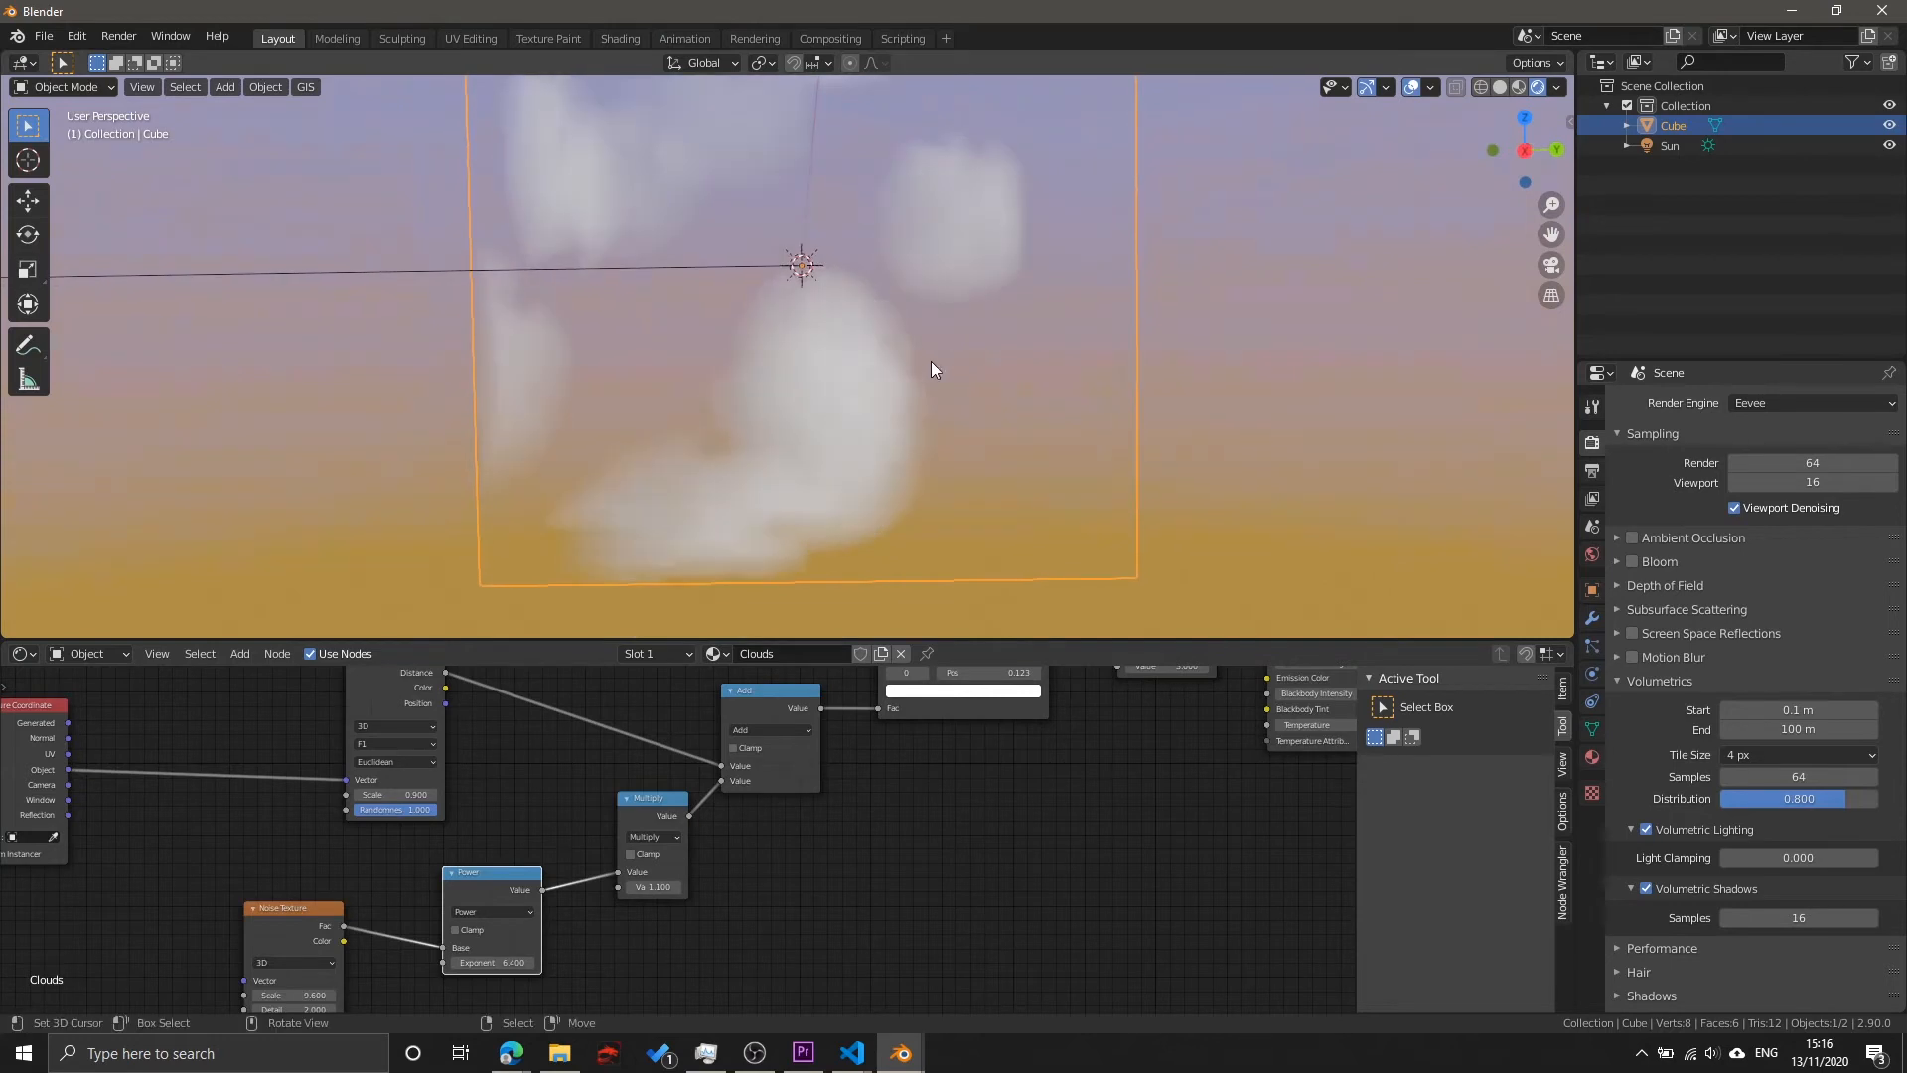
scroll(930, 350, up, 3)
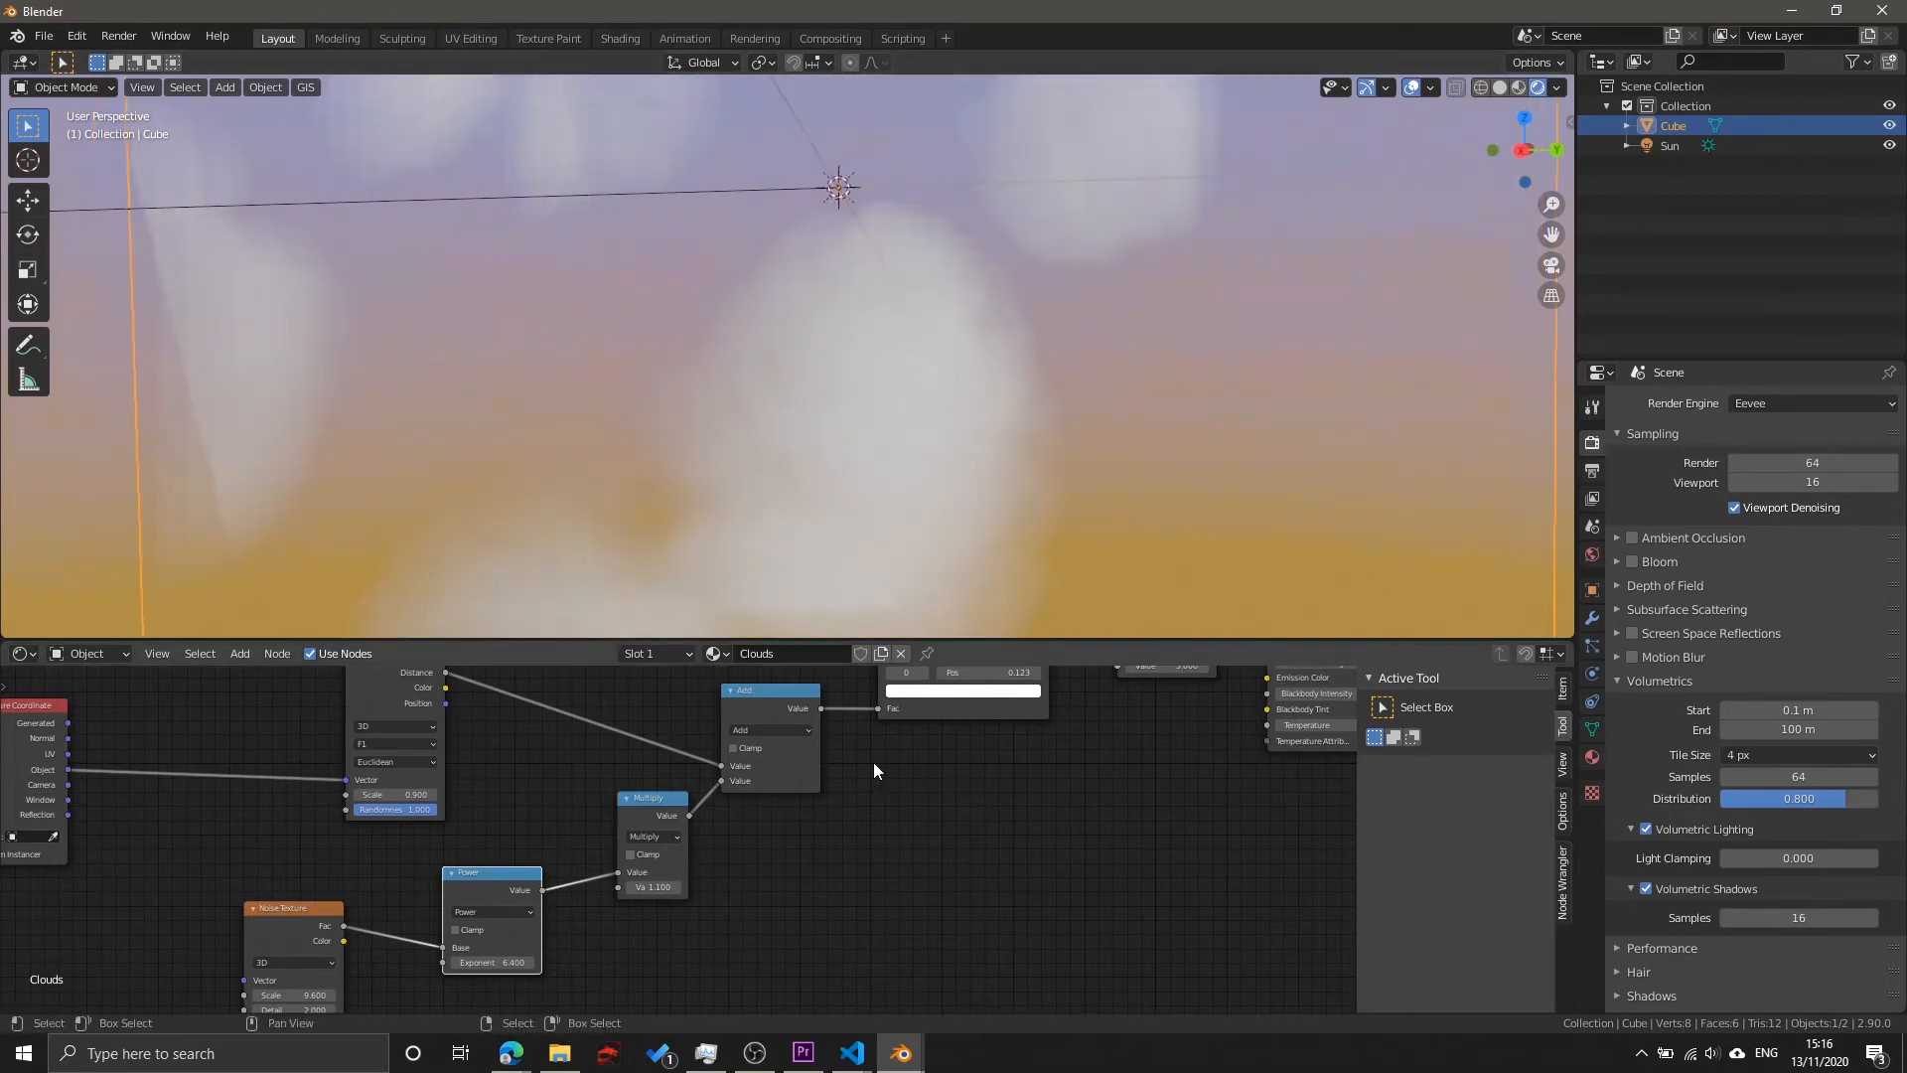
middle_drag(873, 761, 771, 941)
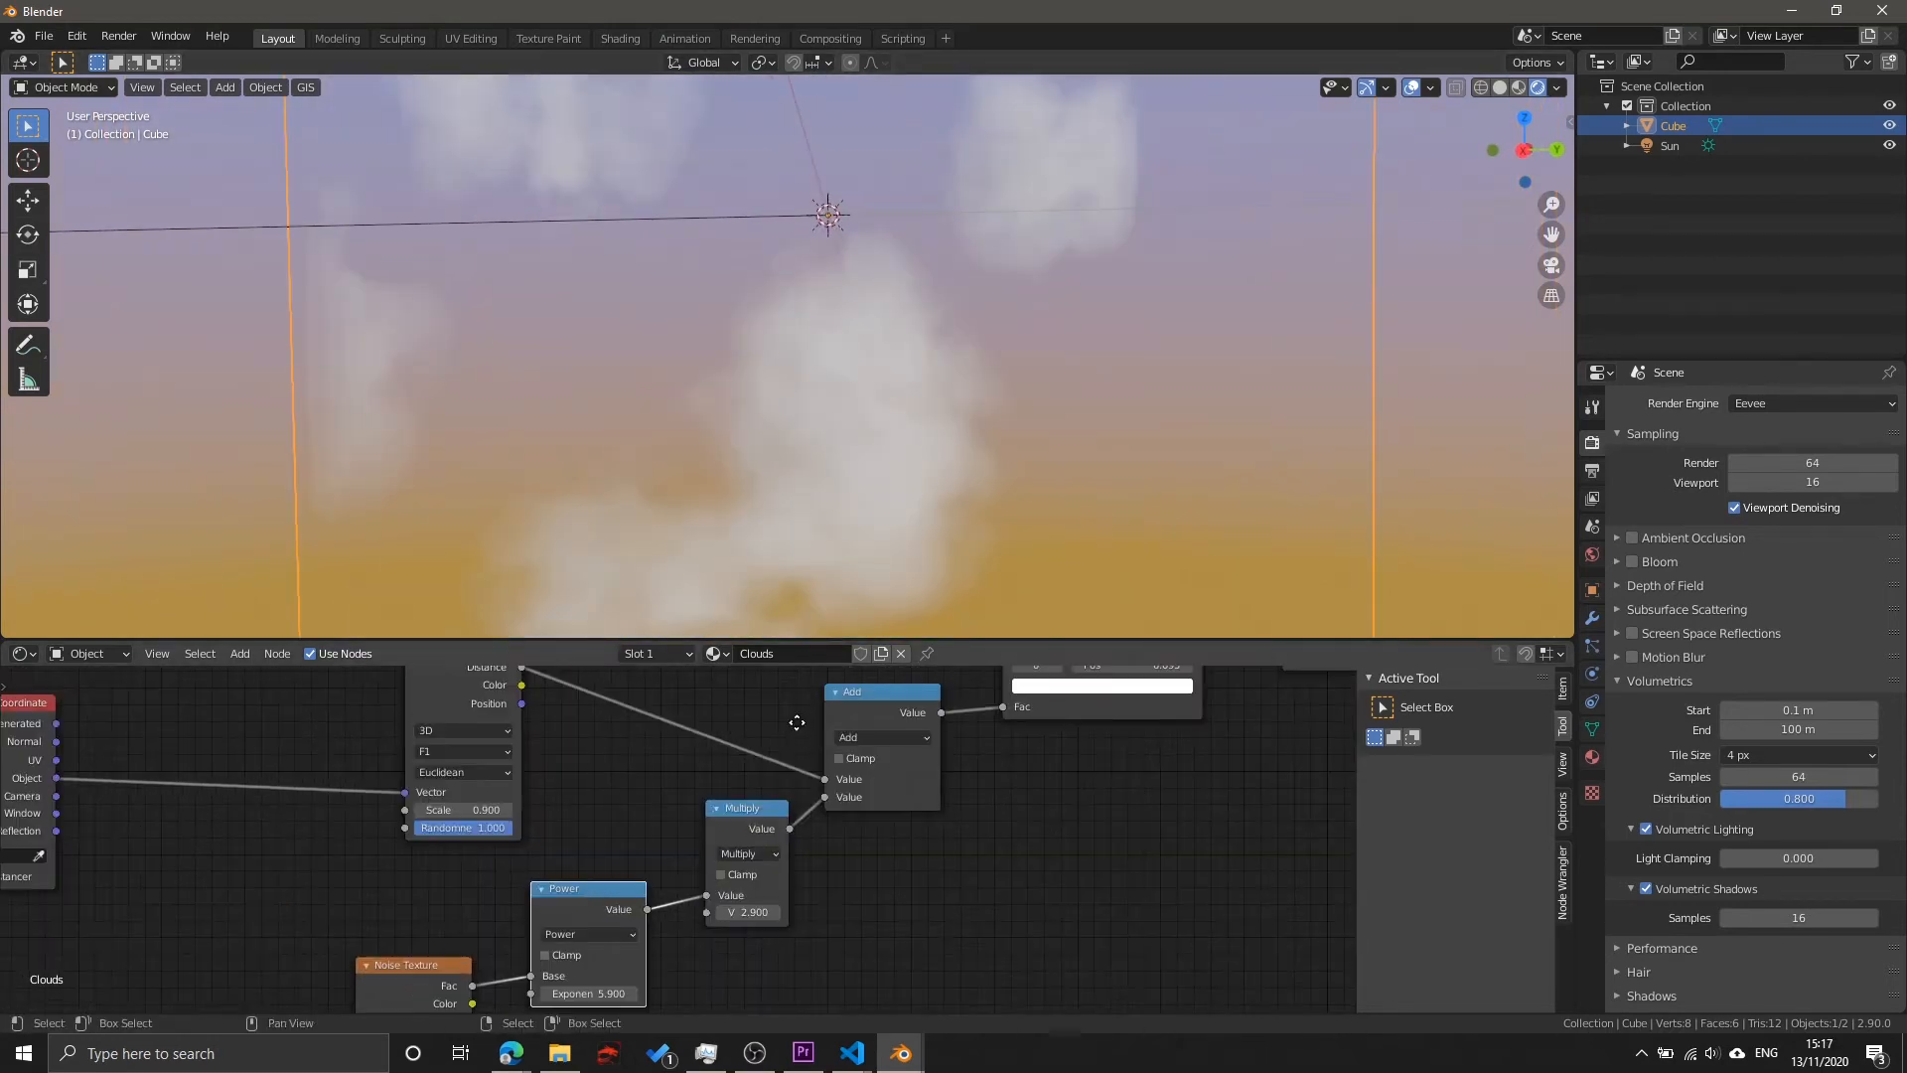
middle_drag(755, 735, 737, 806)
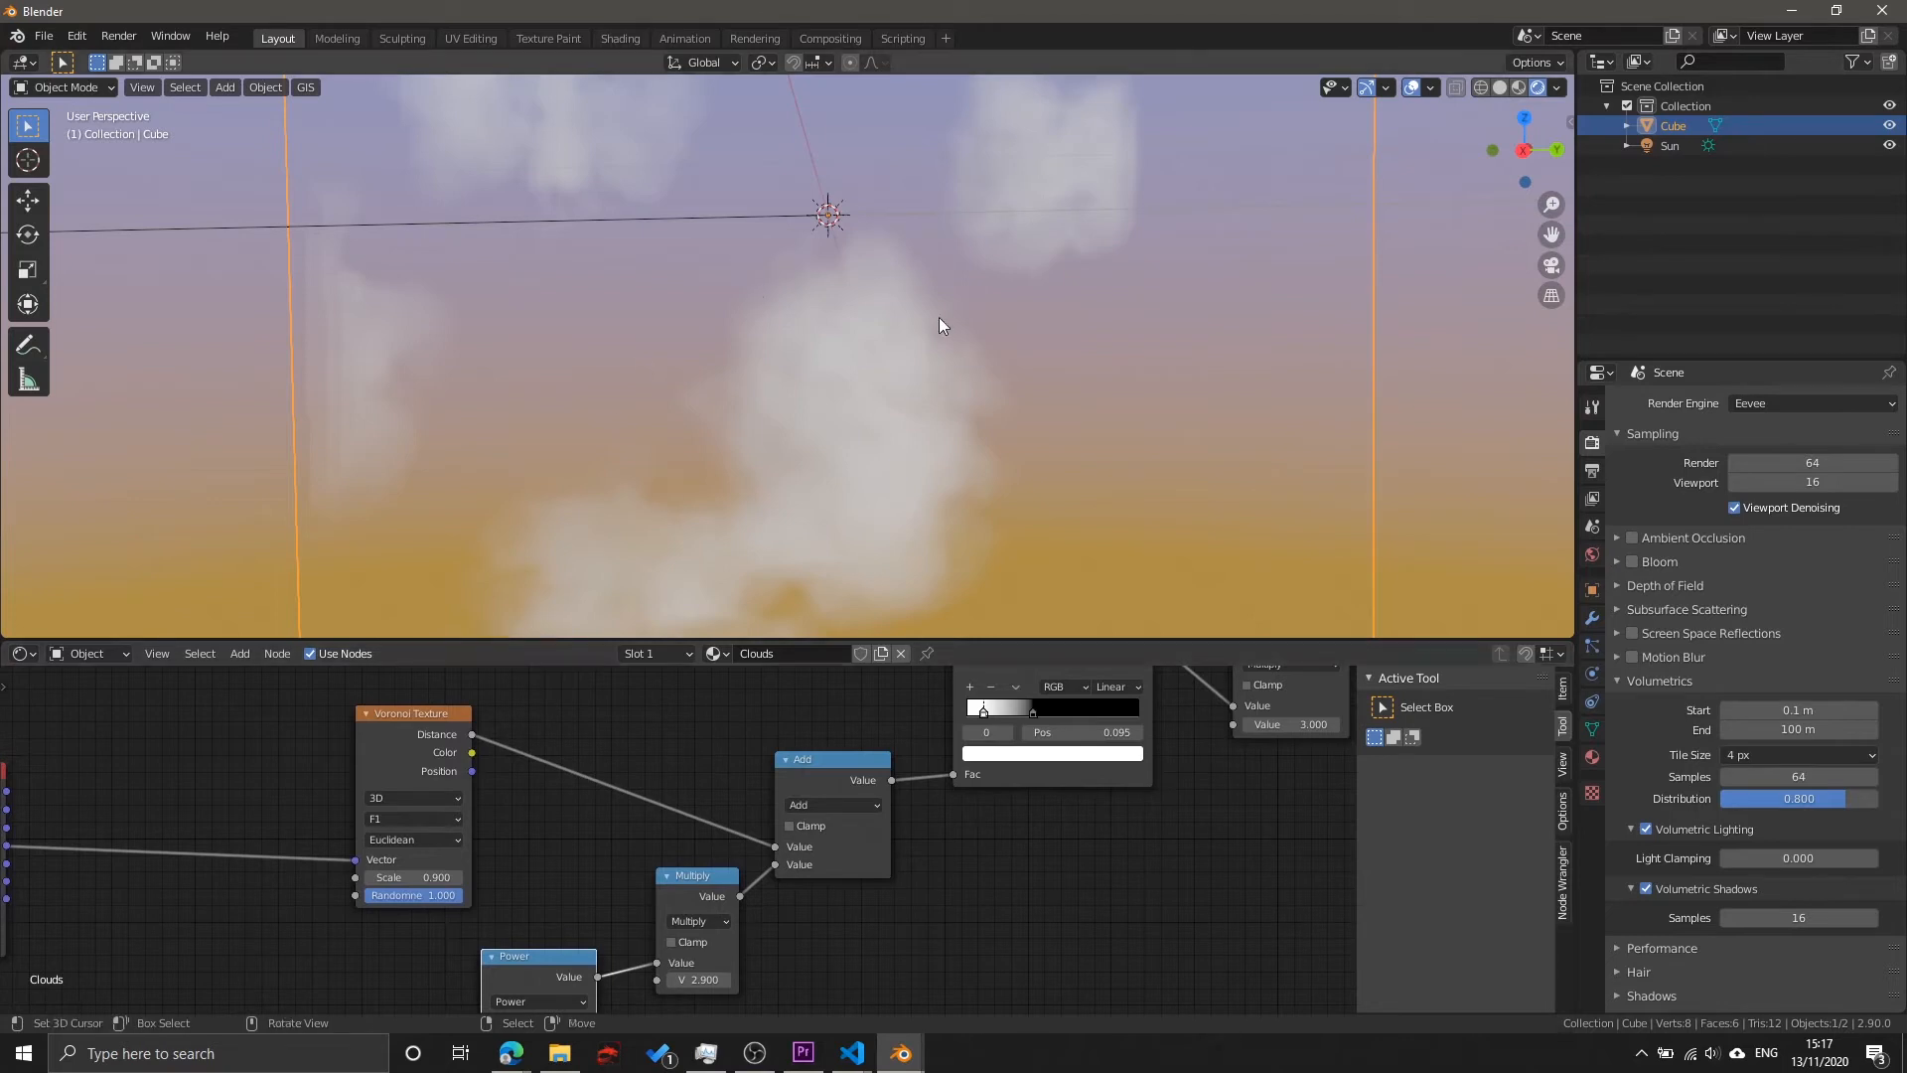
middle_drag(486, 903, 645, 725)
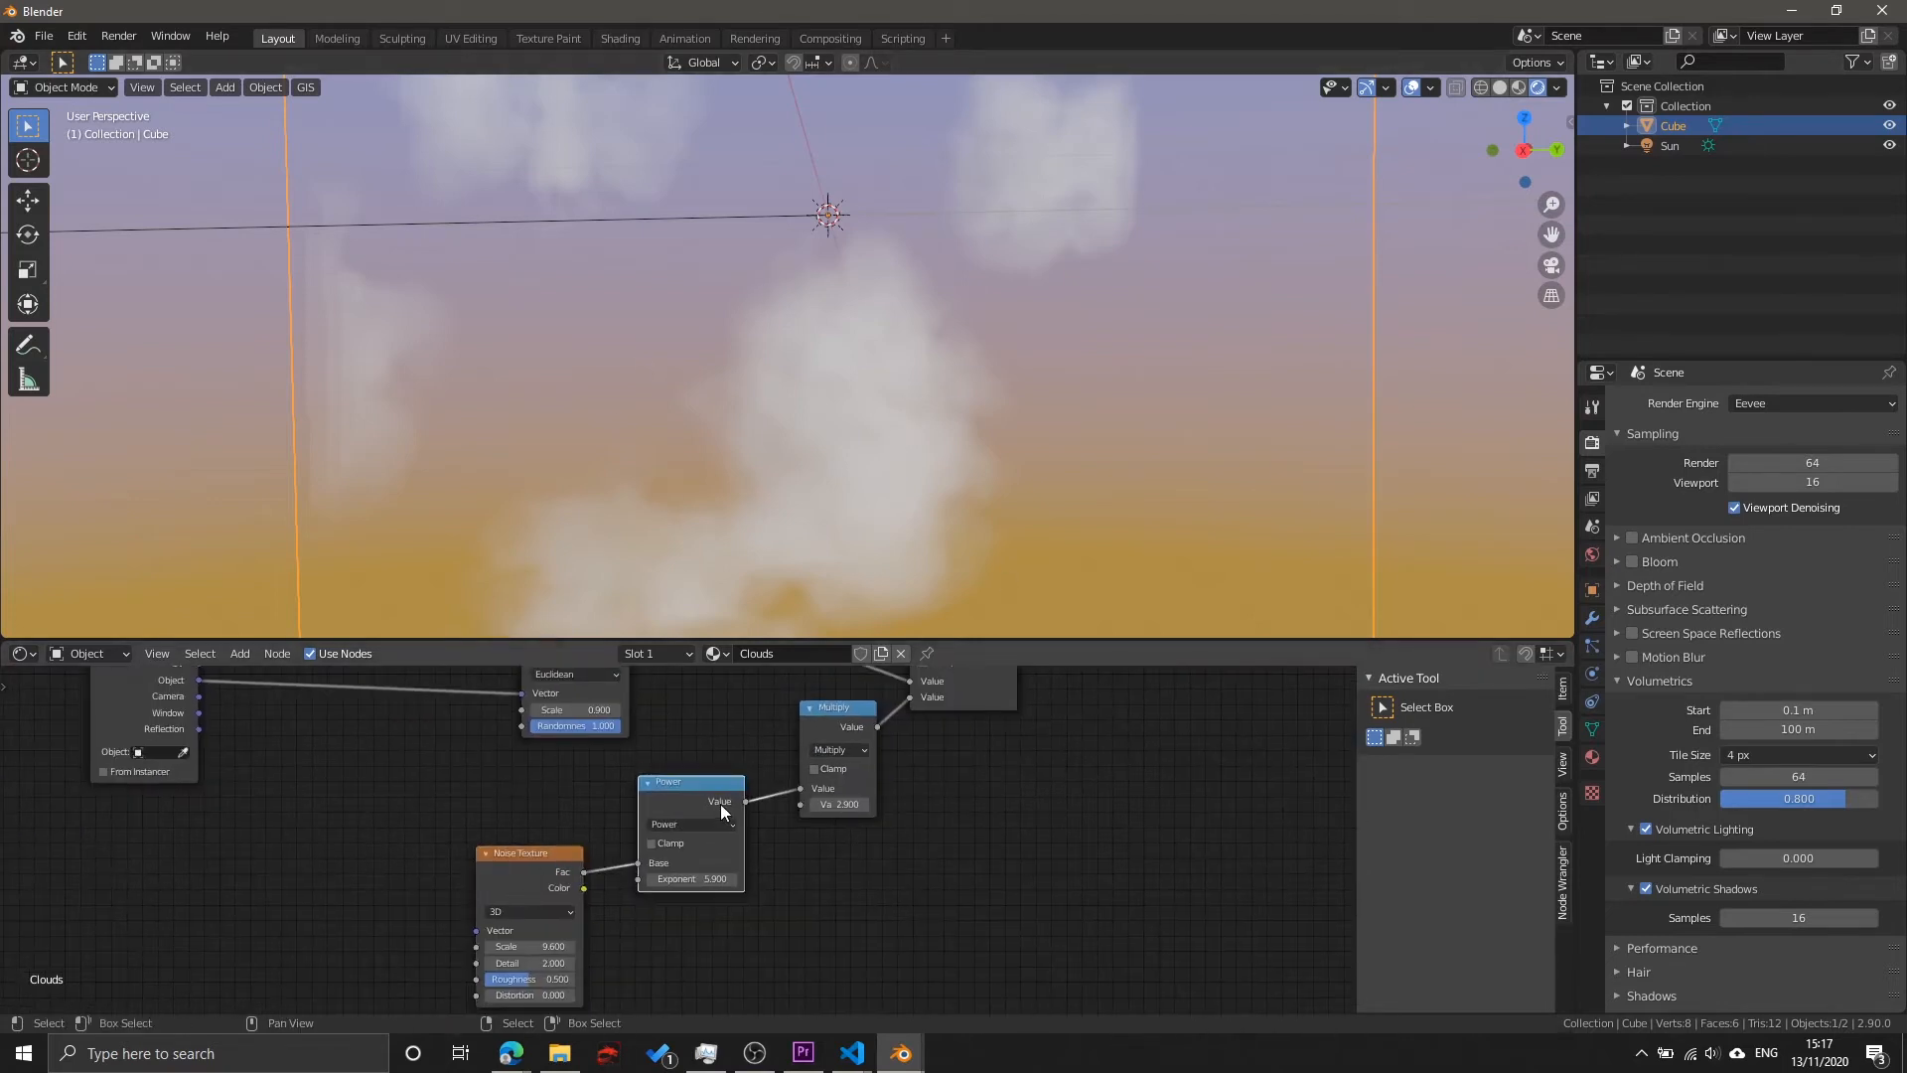
Step: Move the Add math node out of the chain and connect the Voronoi Texture's Distance directly to the ColorRamp's Fac
middle_drag(956, 774, 801, 926)
scroll(862, 743, up, 7)
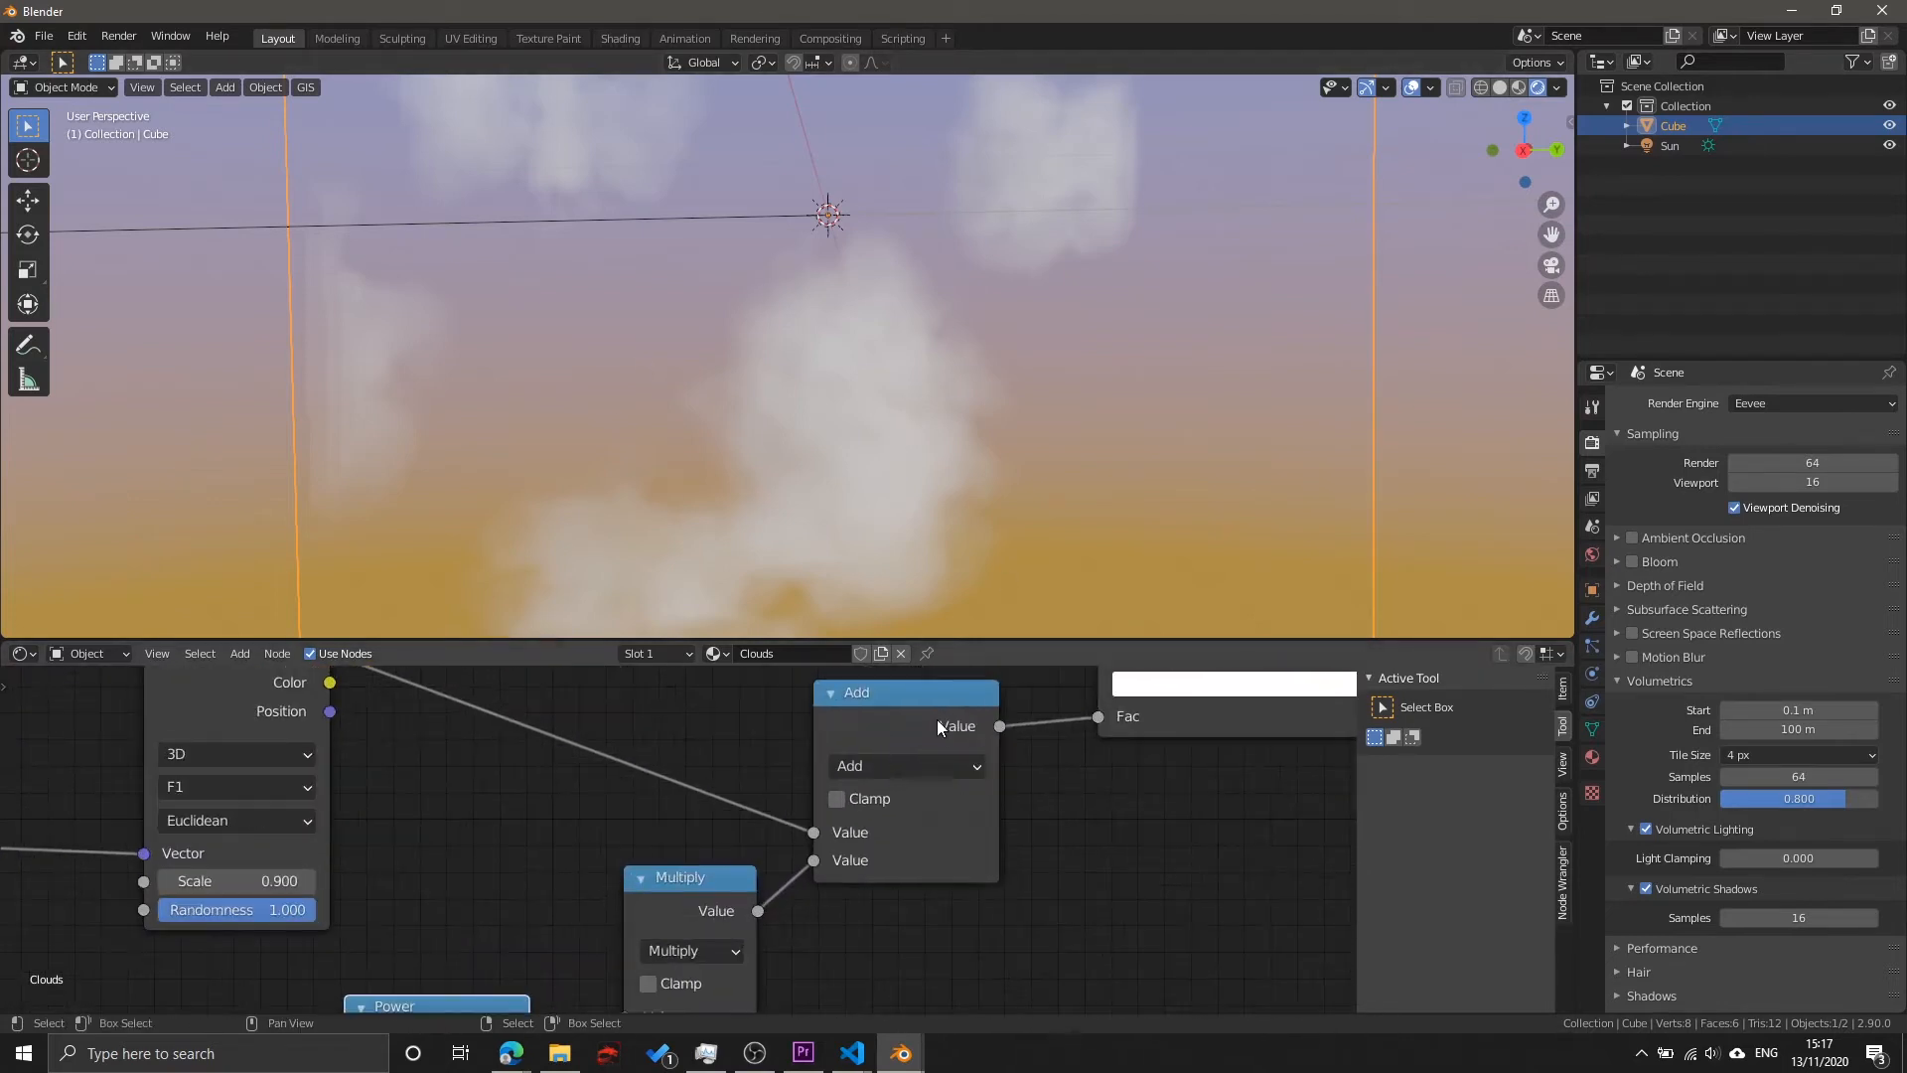
click(938, 721)
scroll(467, 825, down, 5)
middle_drag(467, 860, 694, 887)
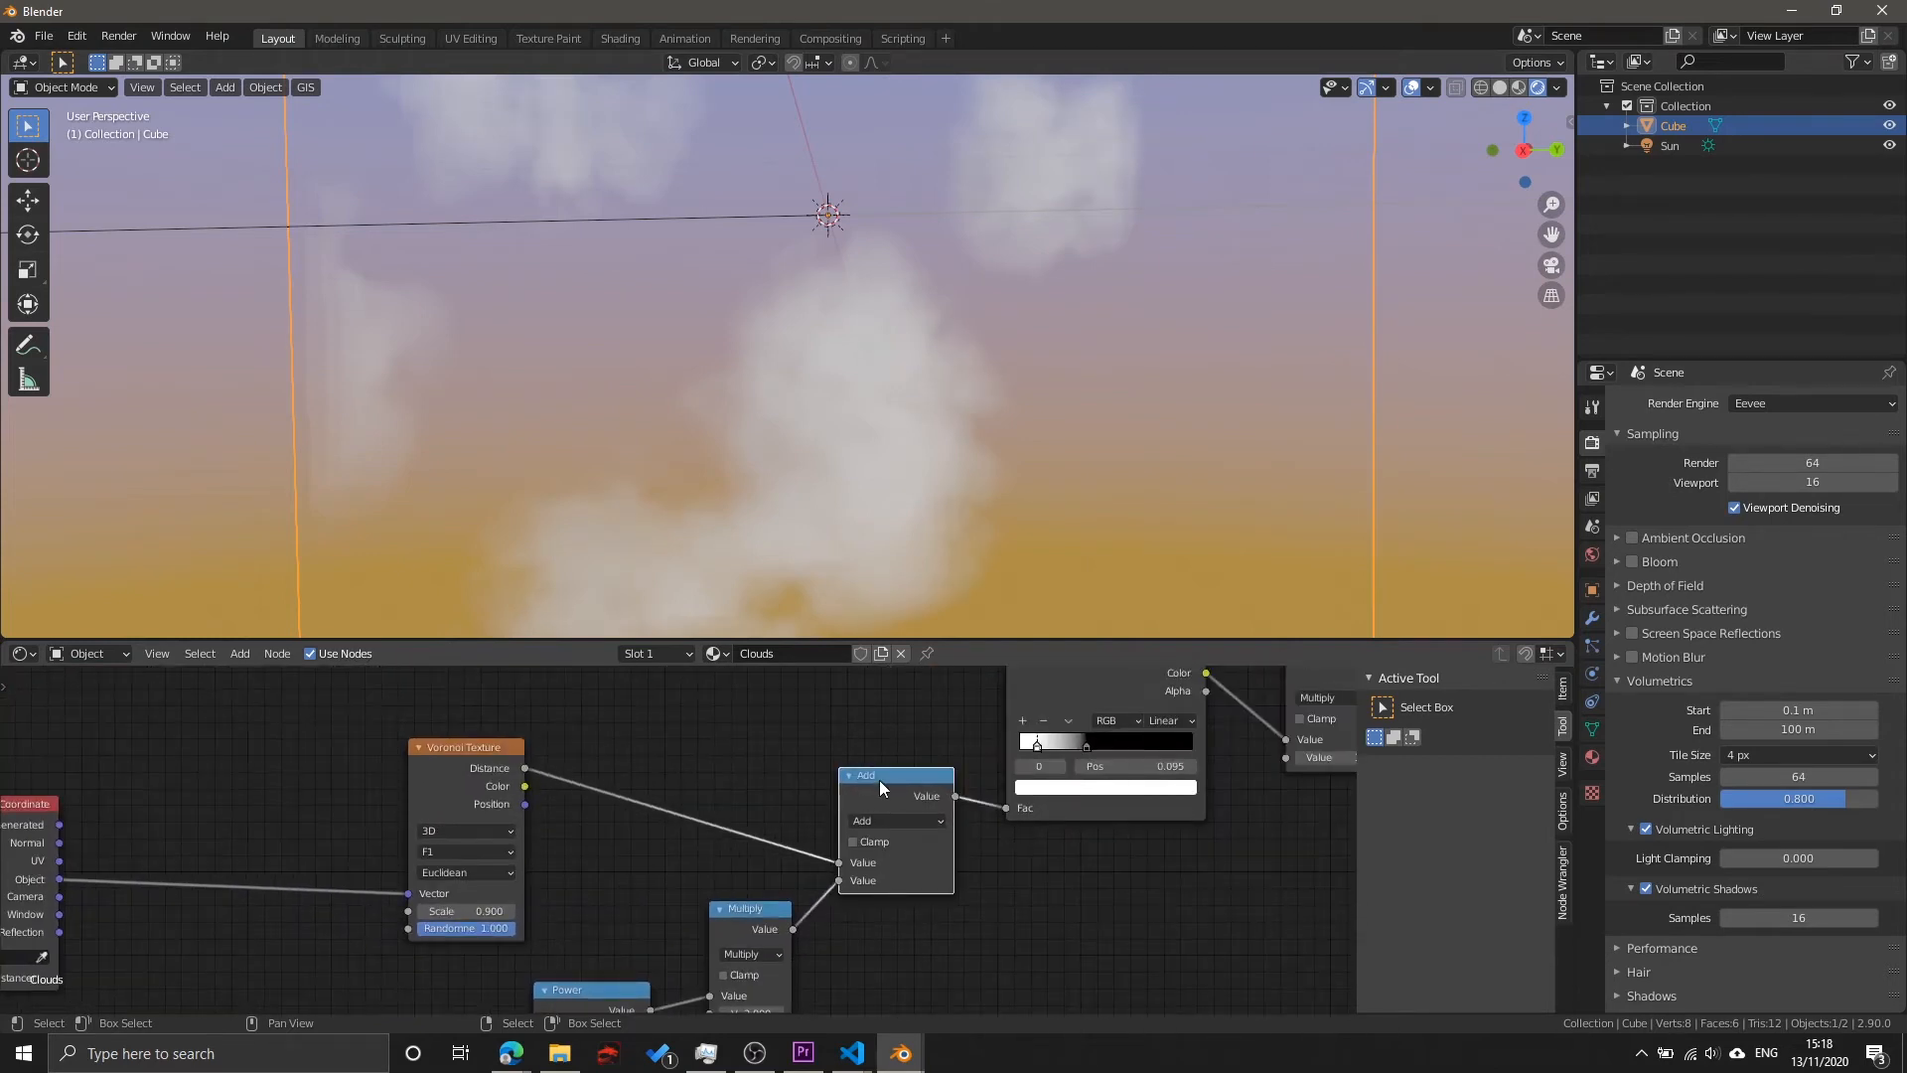
drag(879, 779, 877, 768)
drag(880, 804, 910, 896)
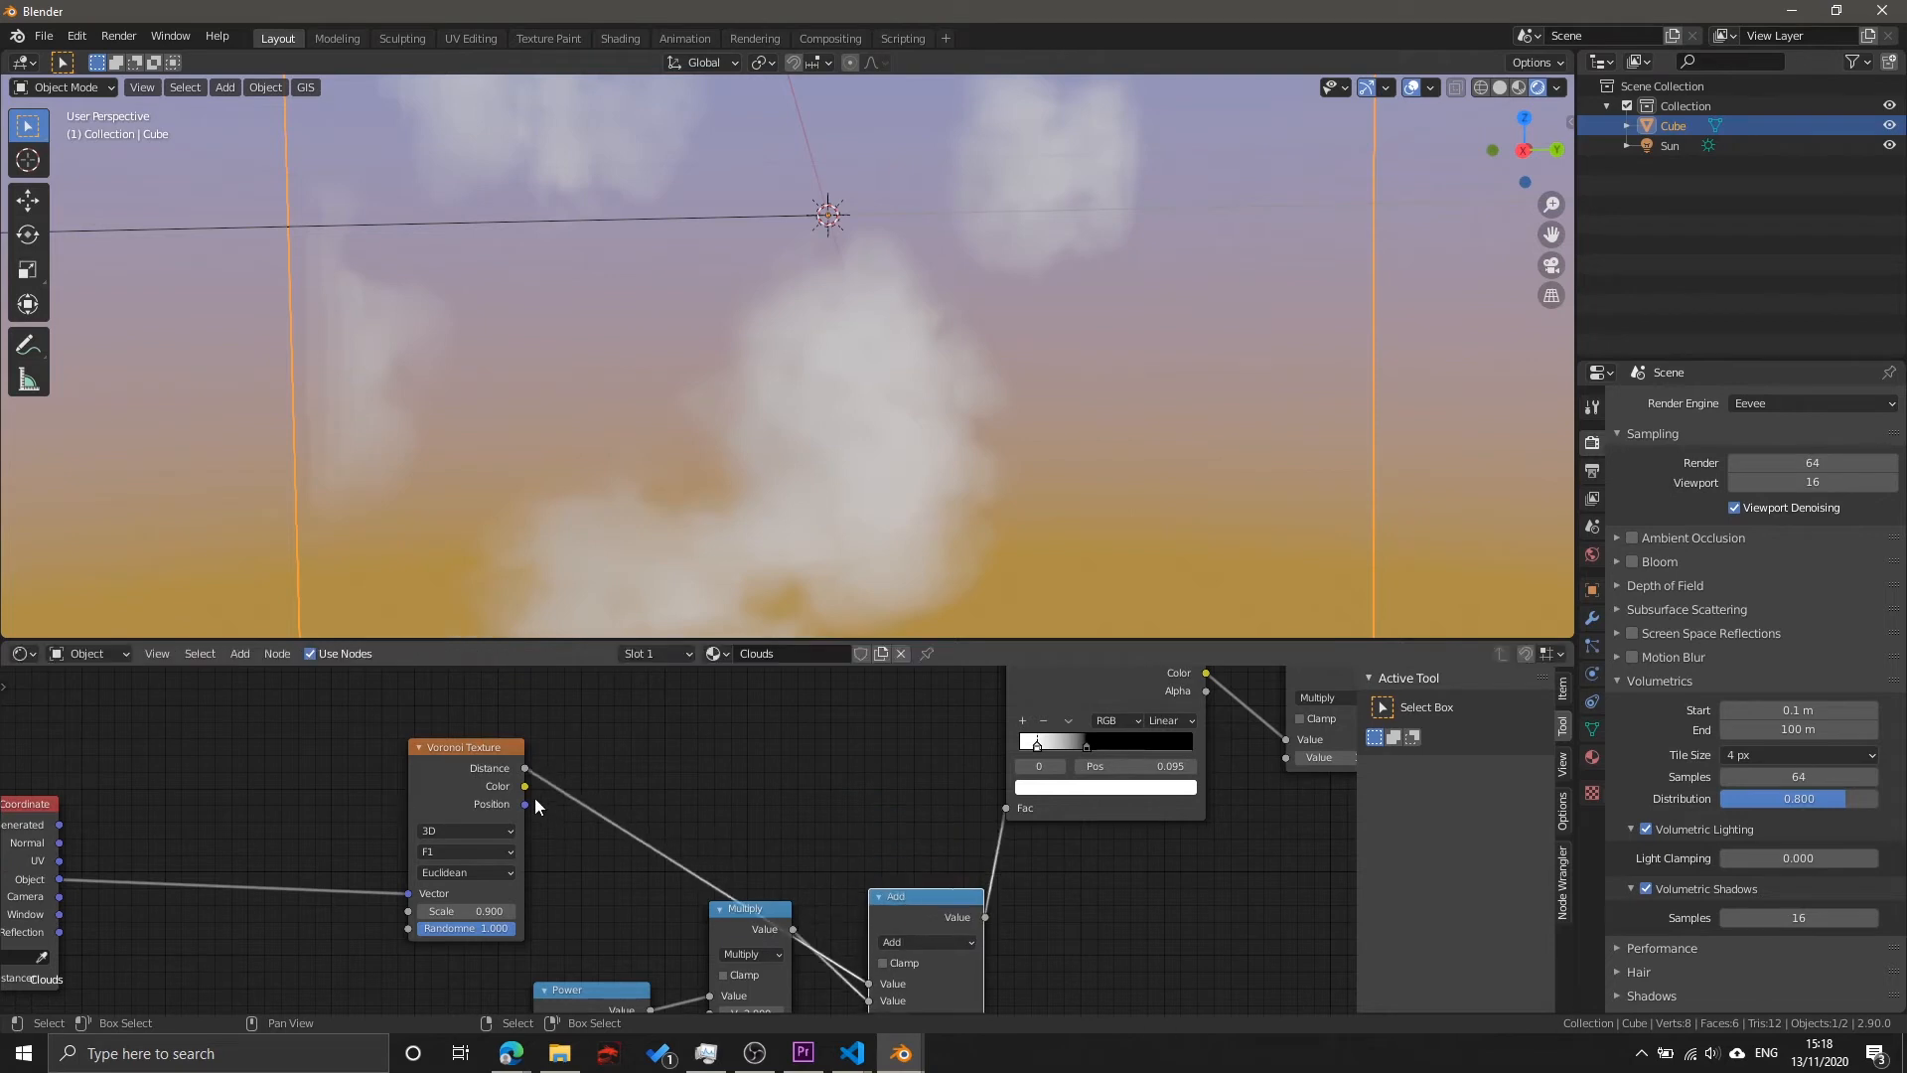
drag(524, 768, 721, 813)
drag(1016, 801, 1014, 803)
Step: Remove the leftover link between the Voronoi Texture's Distance output and the detached Add node
middle_drag(739, 762, 1003, 771)
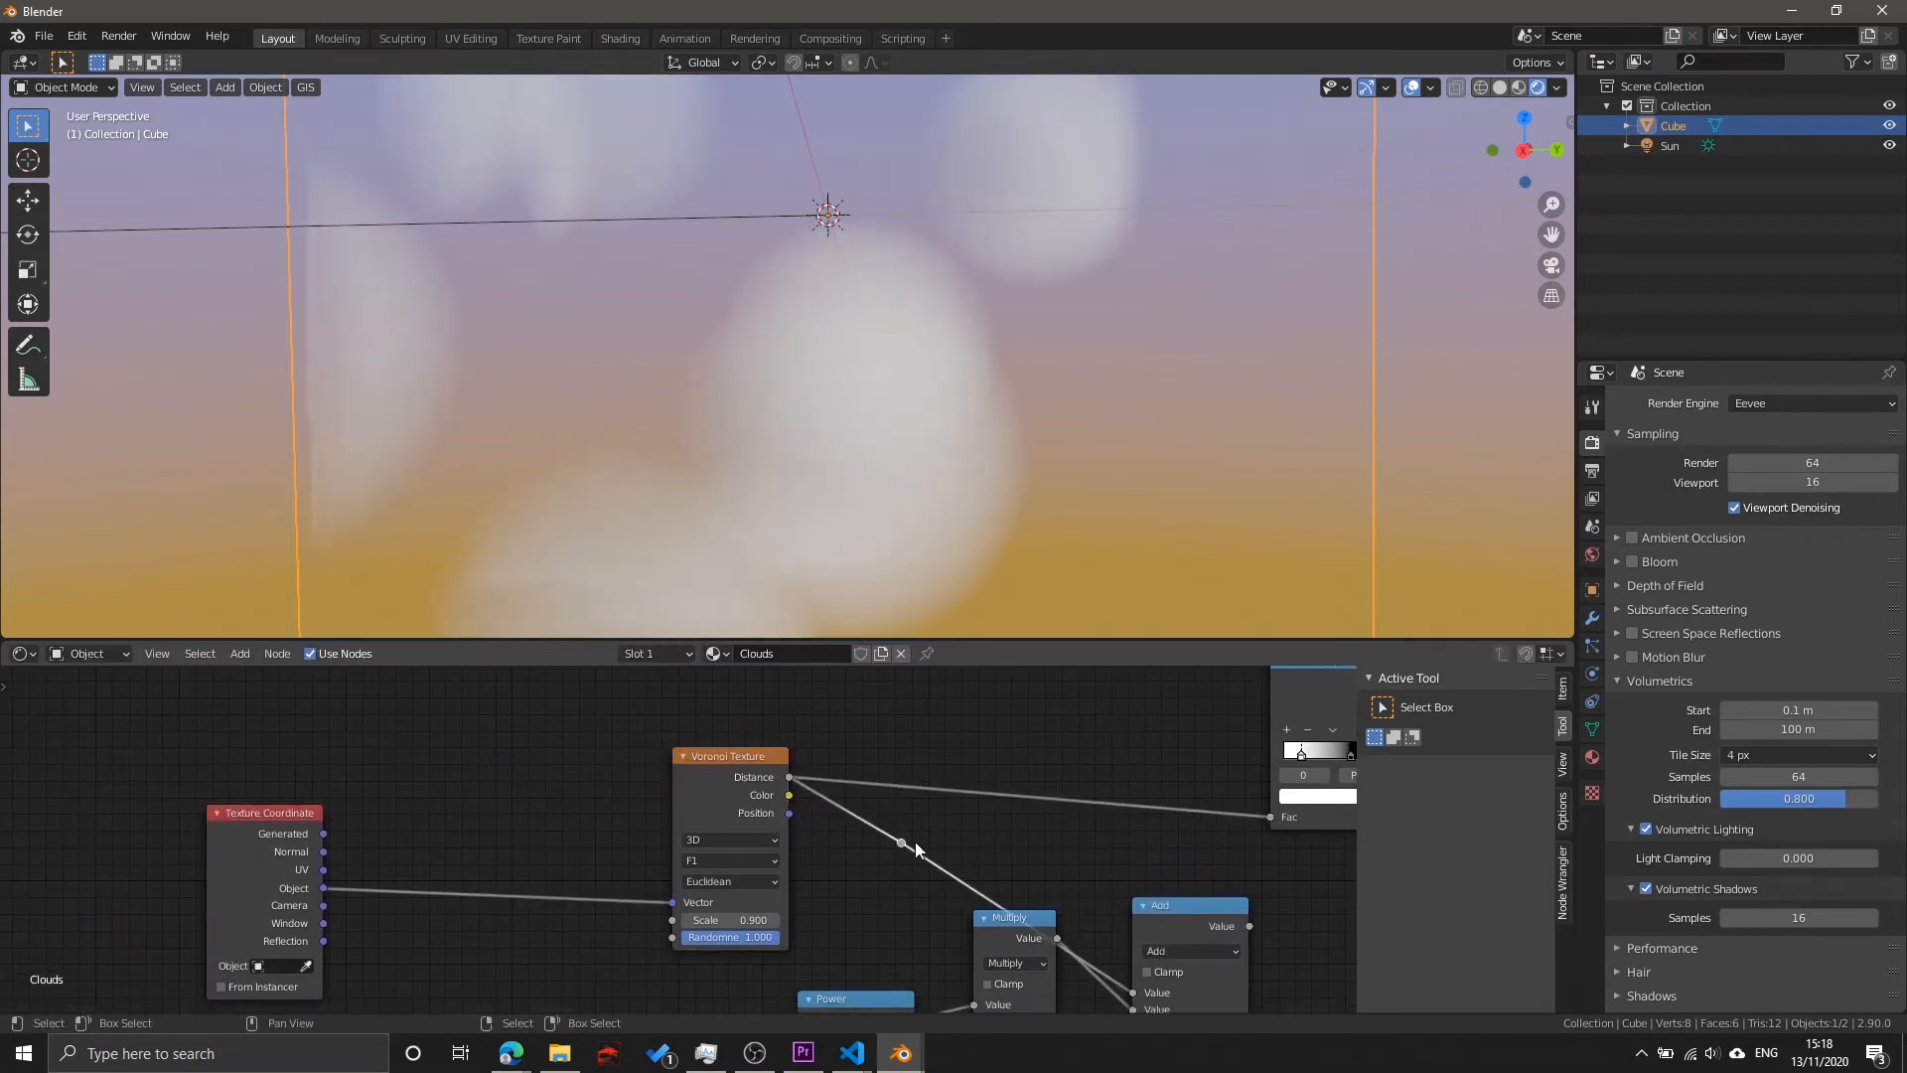
middle_drag(963, 867, 1028, 850)
drag(795, 746, 837, 747)
scroll(516, 825, up, 5)
middle_drag(489, 844, 694, 821)
scroll(695, 821, down, 3)
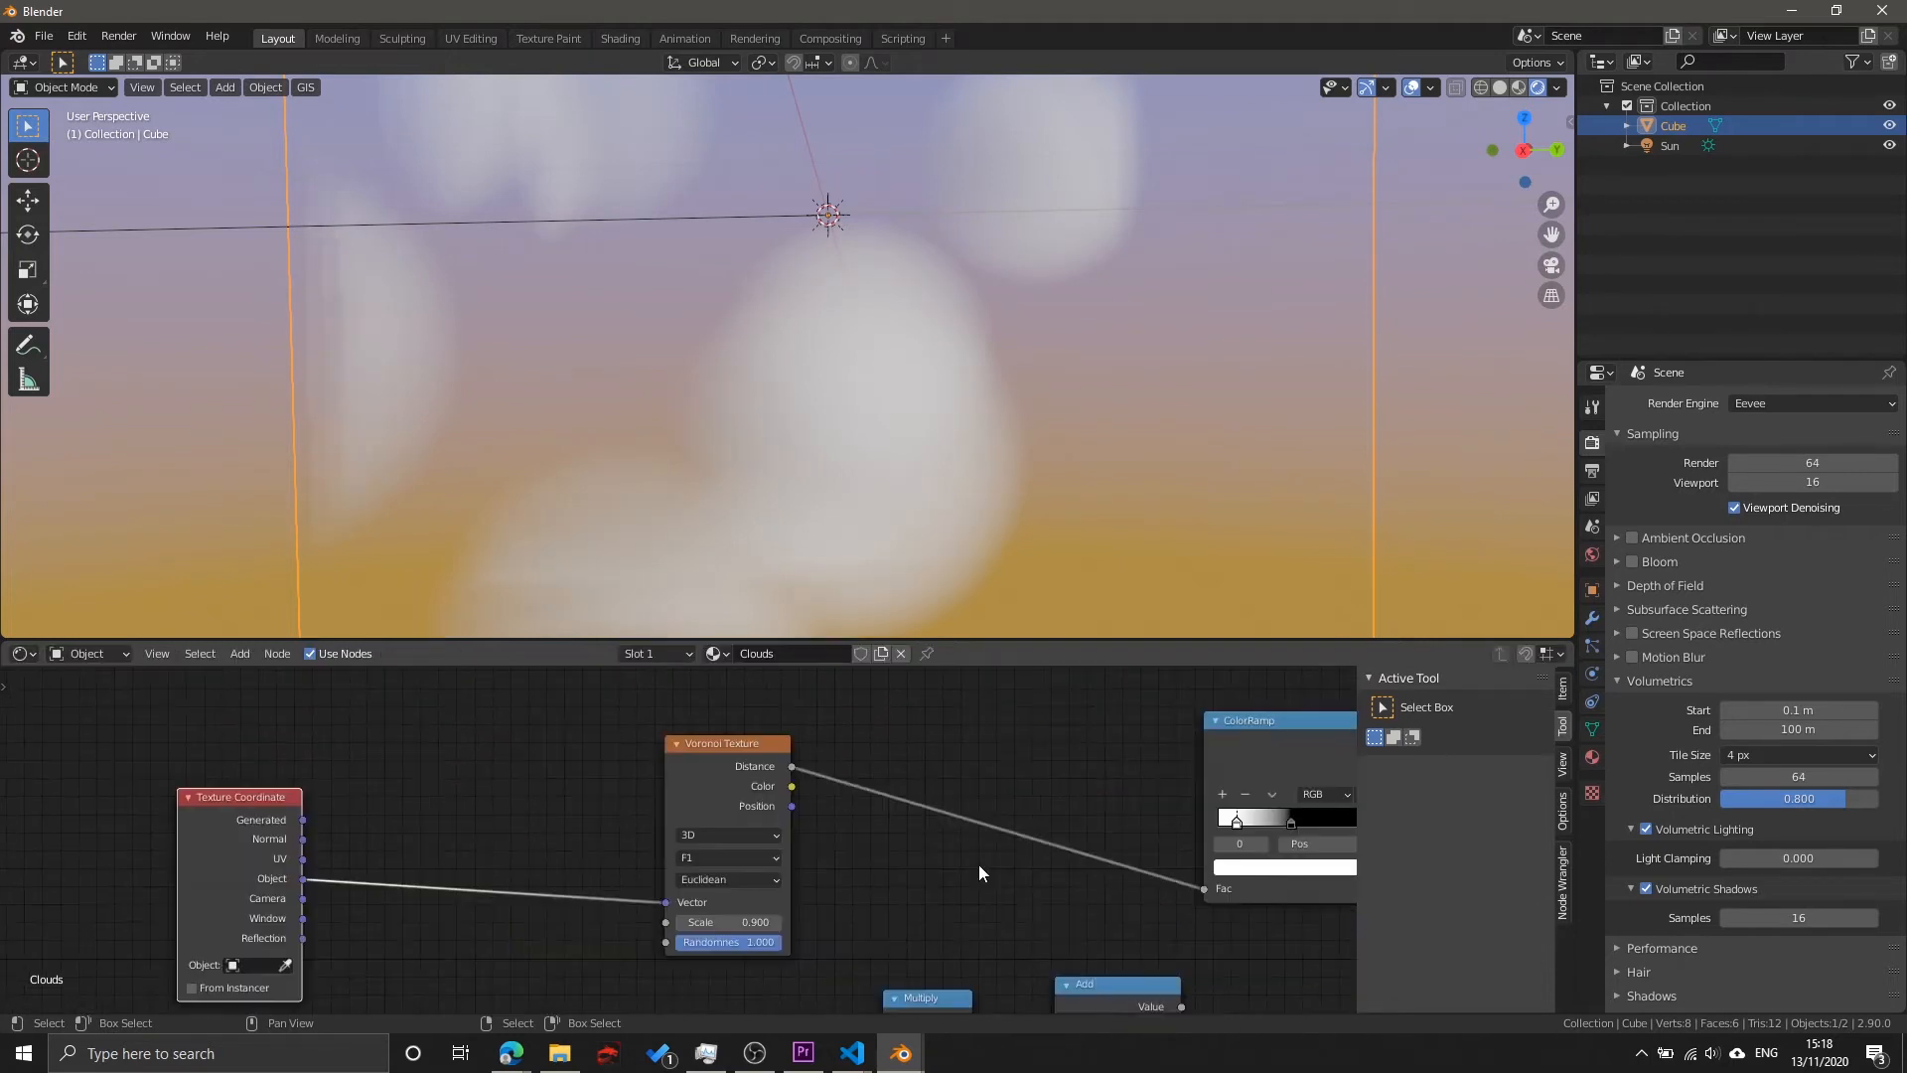
Step: Move the Texture Coordinate node farther from the Voronoi Texture to make room for more nodes
middle_drag(1034, 891, 1354, 952)
scroll(1022, 871, up, 2)
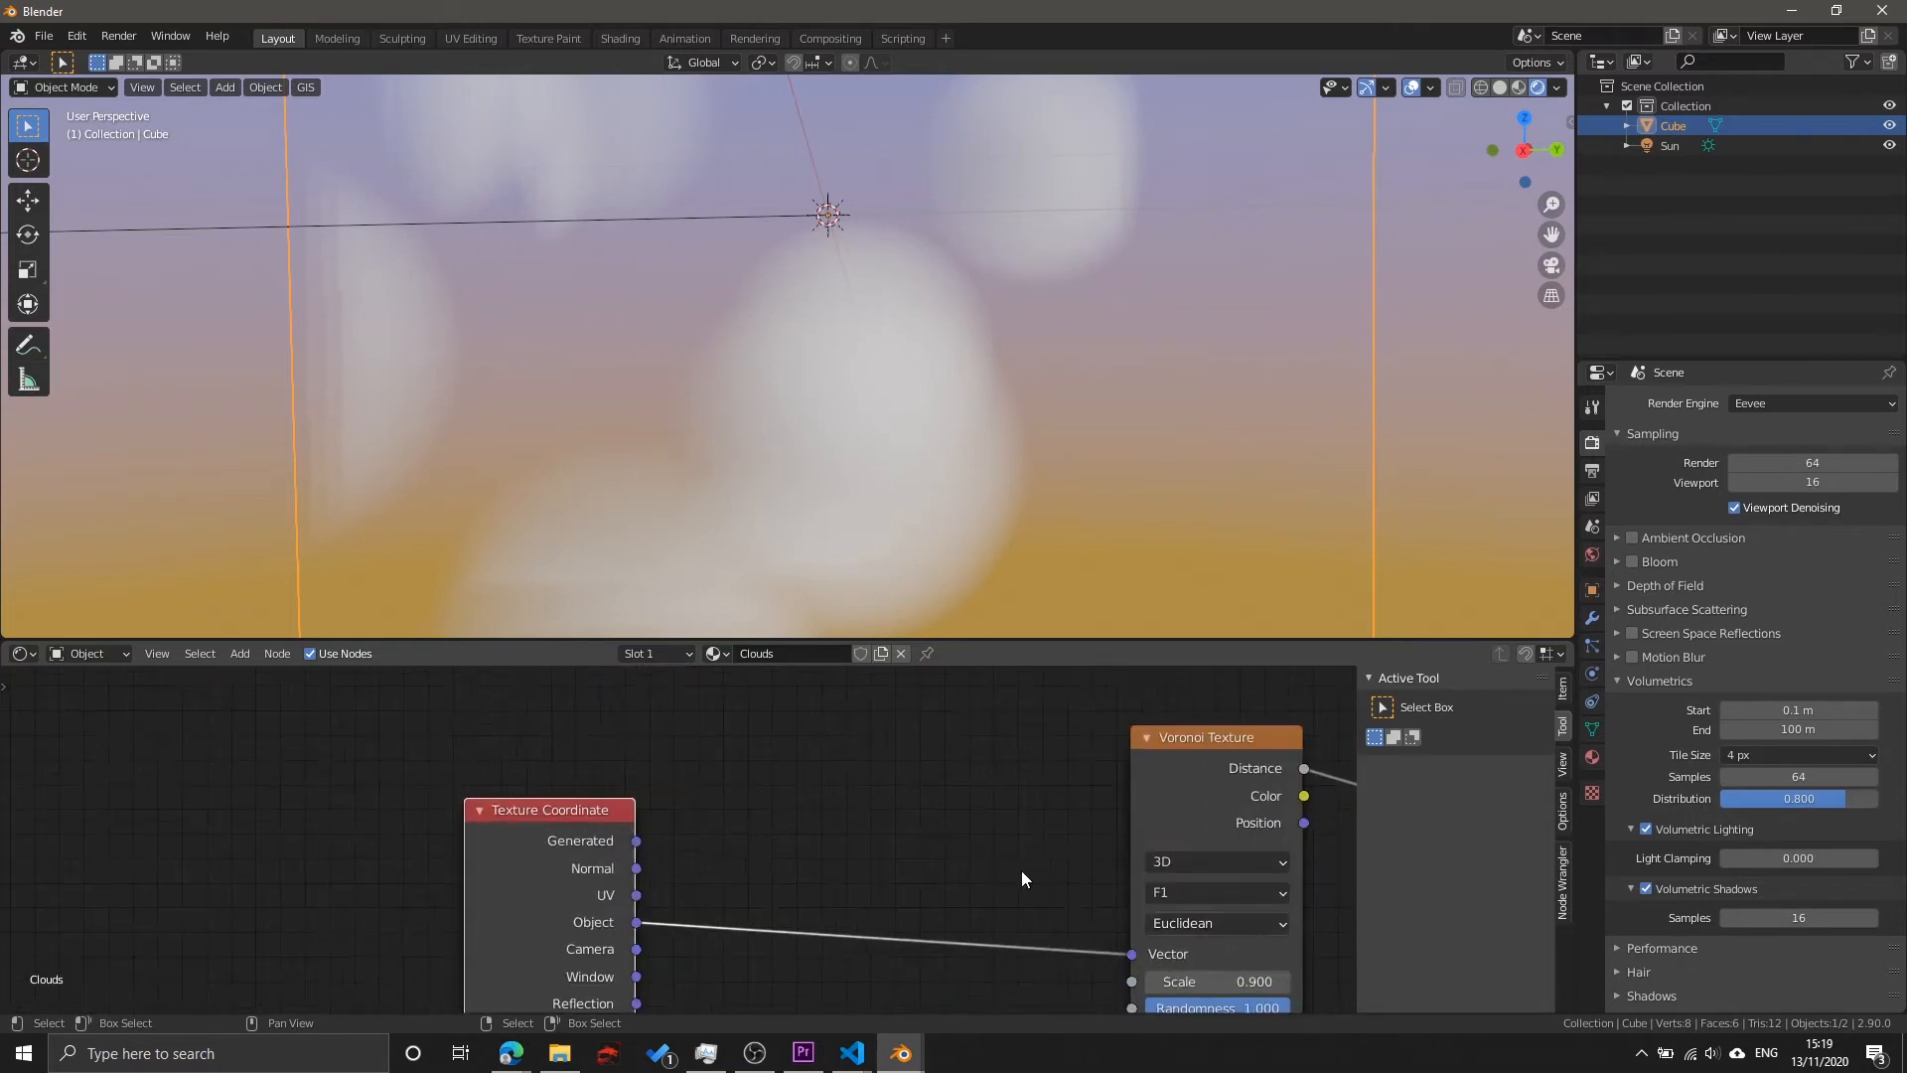
middle_drag(1021, 870, 882, 791)
drag(457, 793, 201, 827)
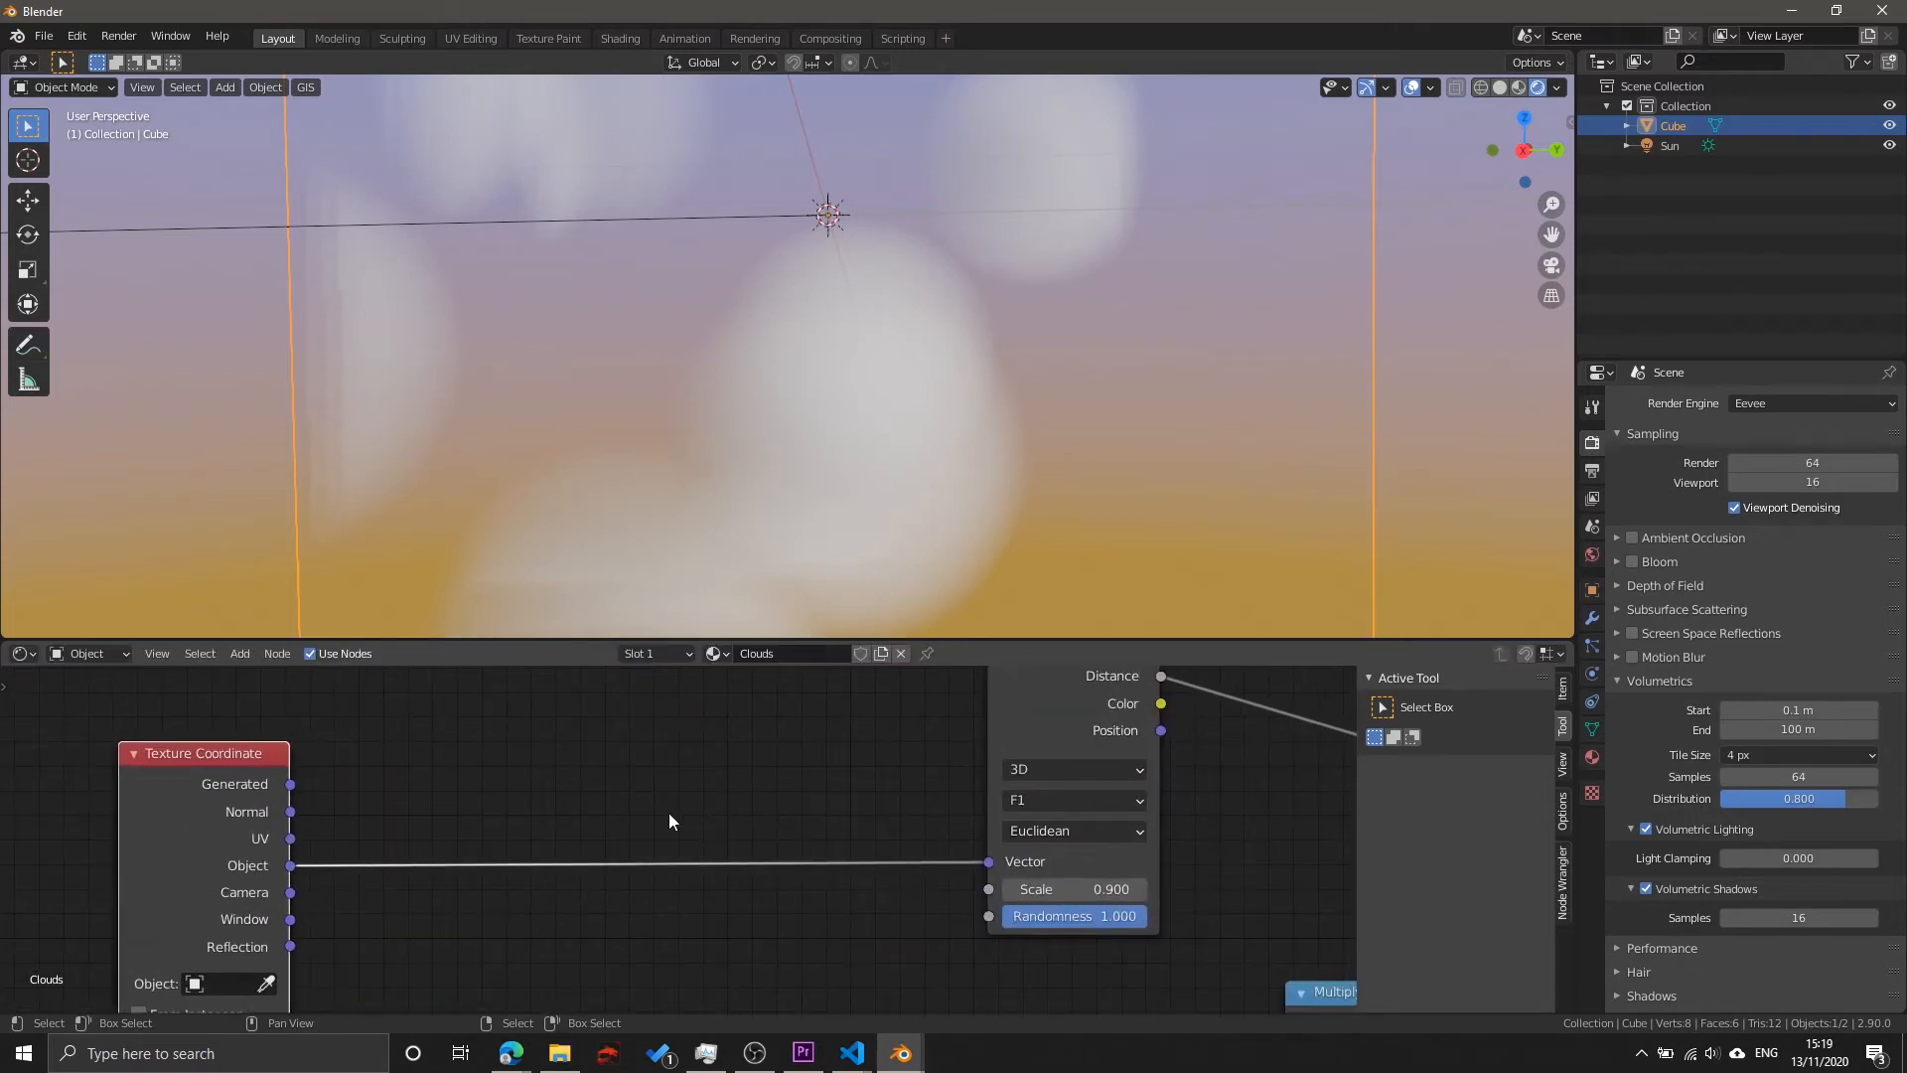
middle_drag(669, 814, 822, 839)
drag(318, 822, 155, 831)
Step: Add a Noise Texture node beside the Texture Coordinate node and connect the Object output to its Vector input
key(shift+a)
click(643, 787)
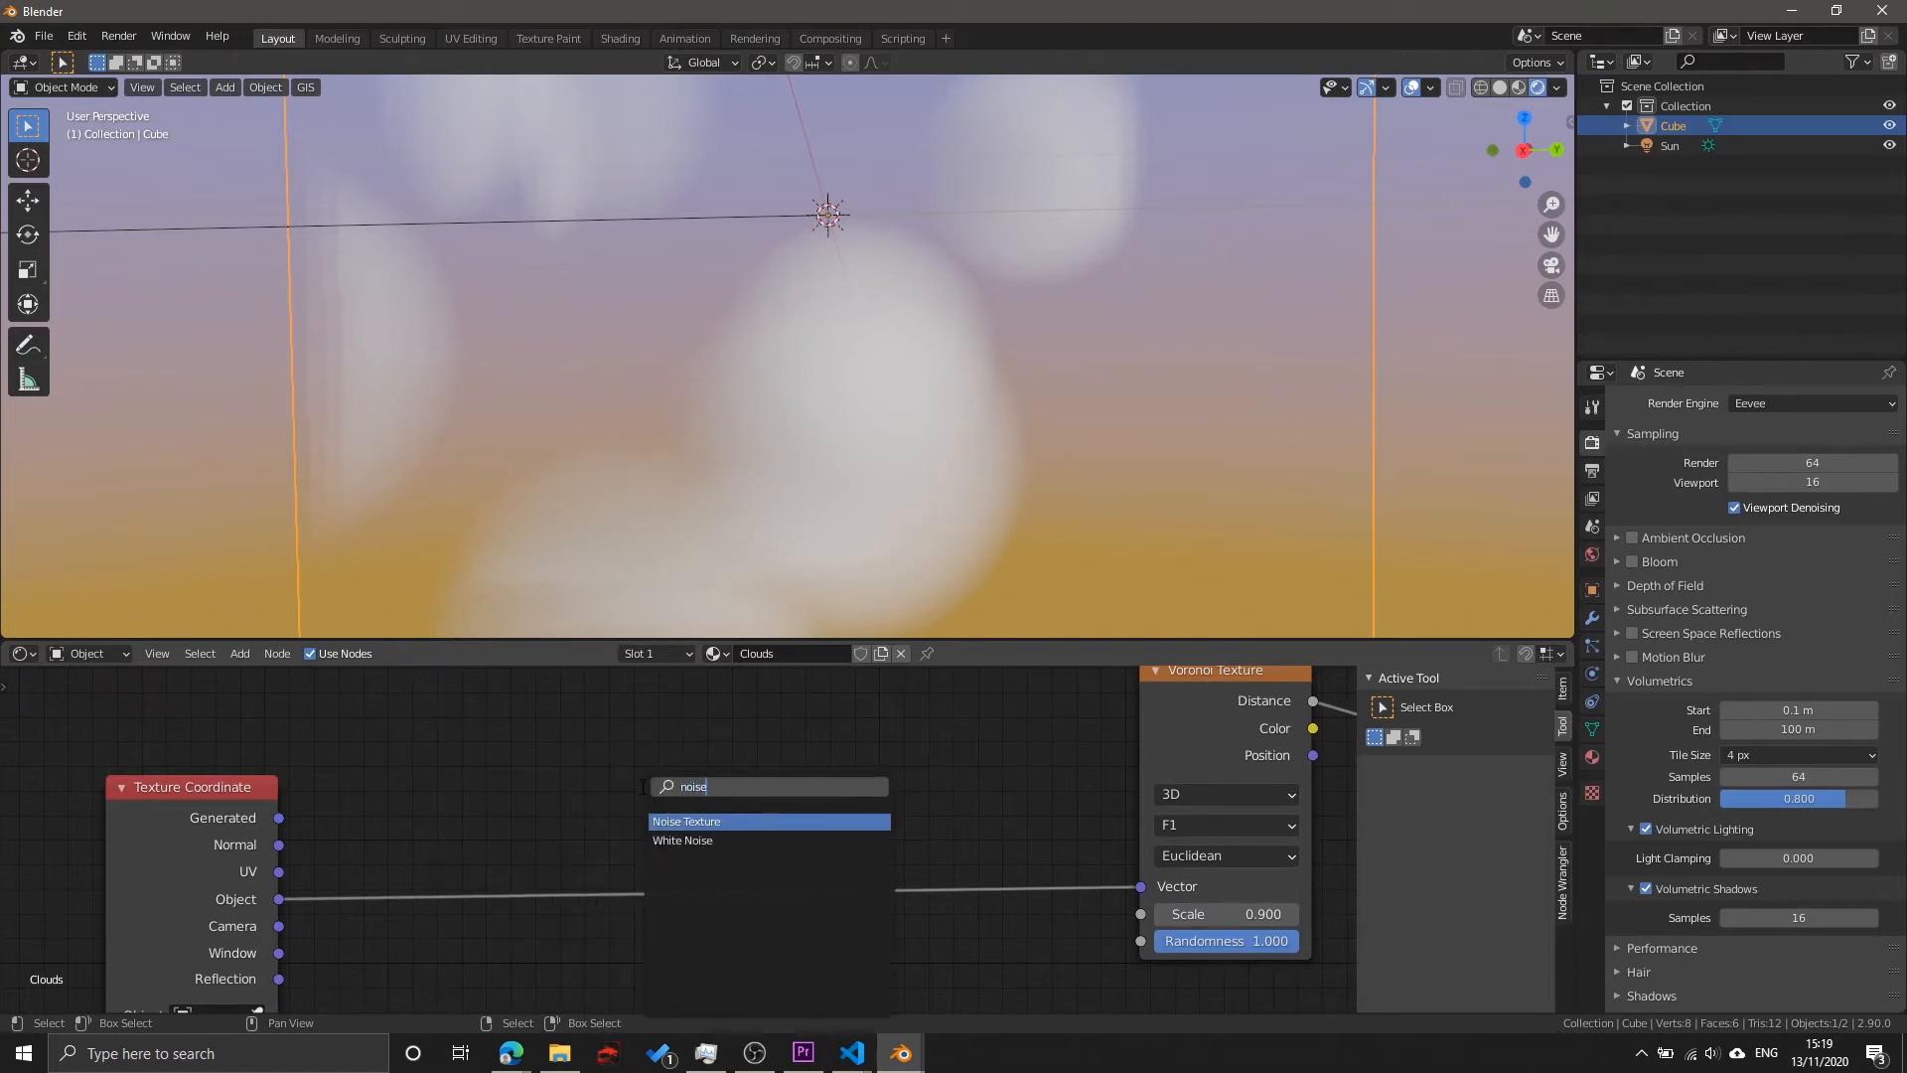
key(Return)
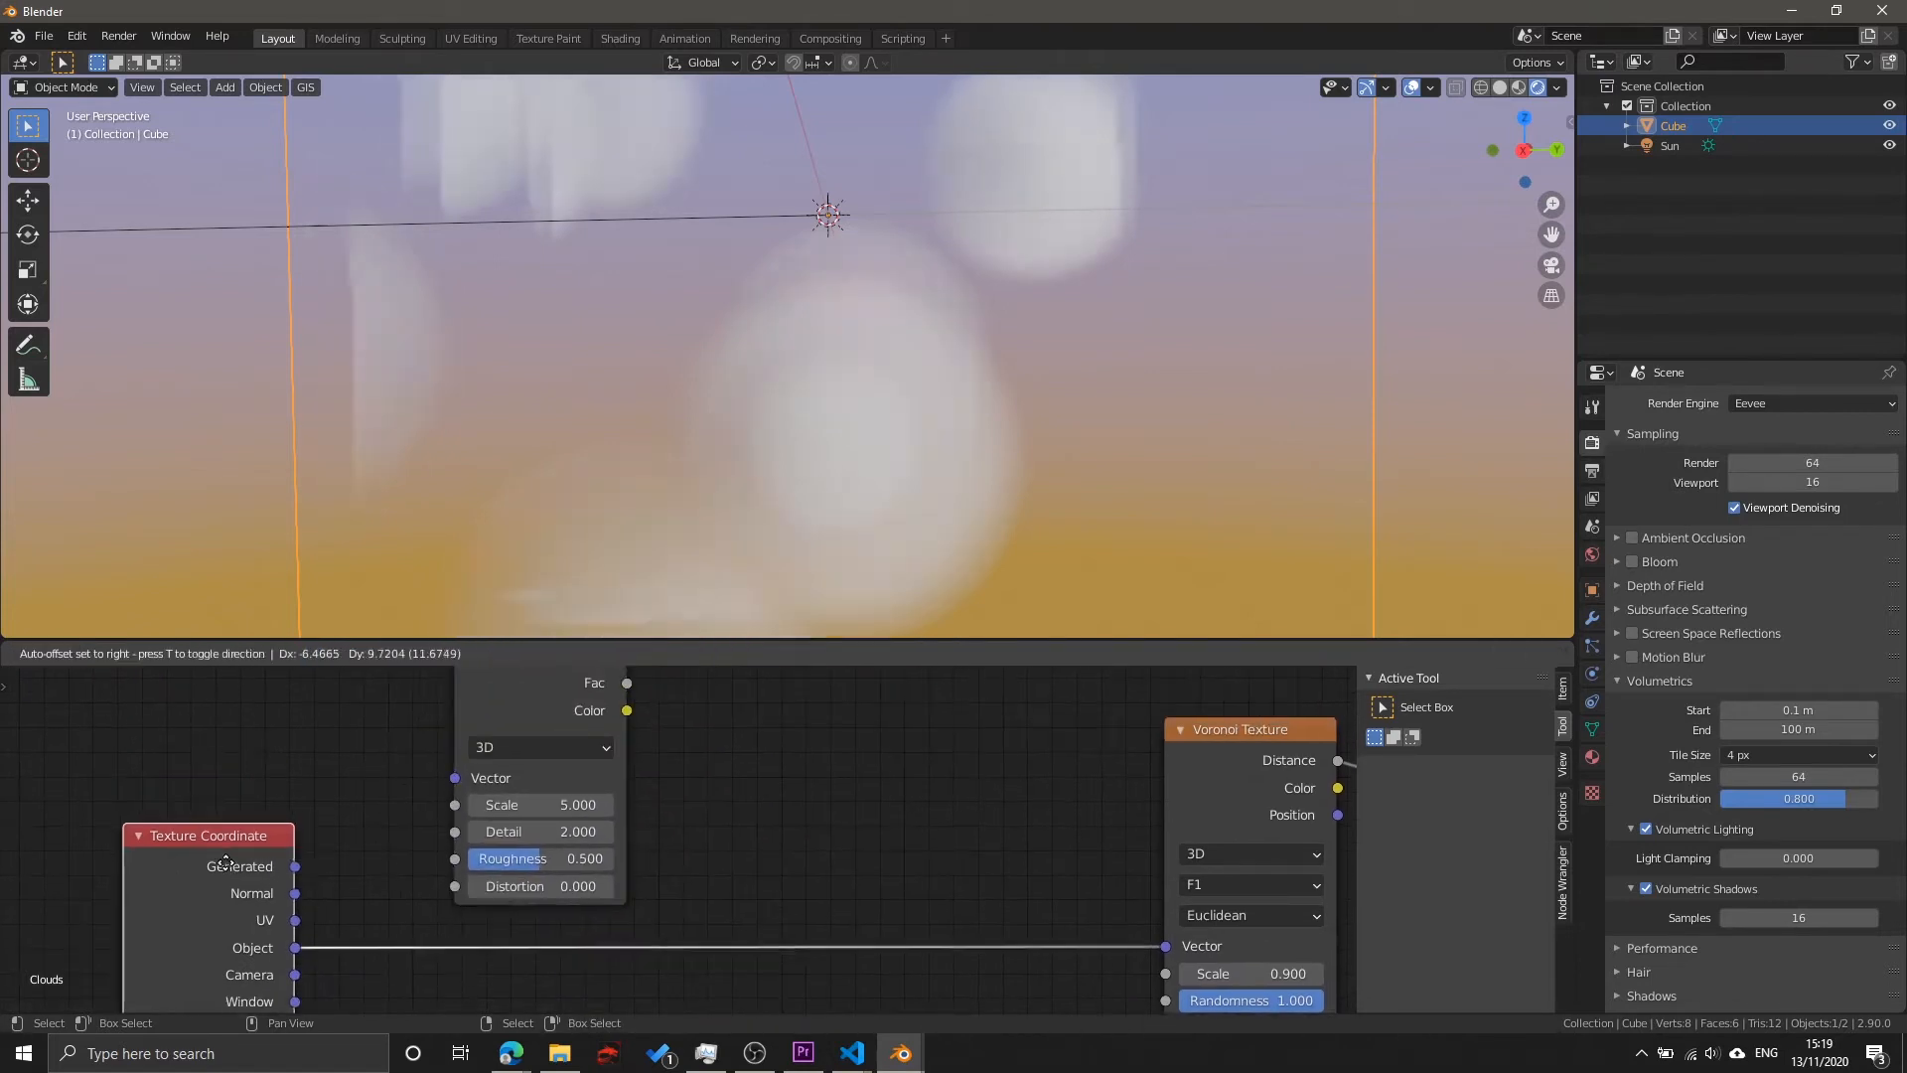
click(226, 860)
drag(288, 957, 440, 762)
Step: Add a Vector Math node beside the new Noise Texture and set its operation to Multiply
key(shift+a)
click(639, 753)
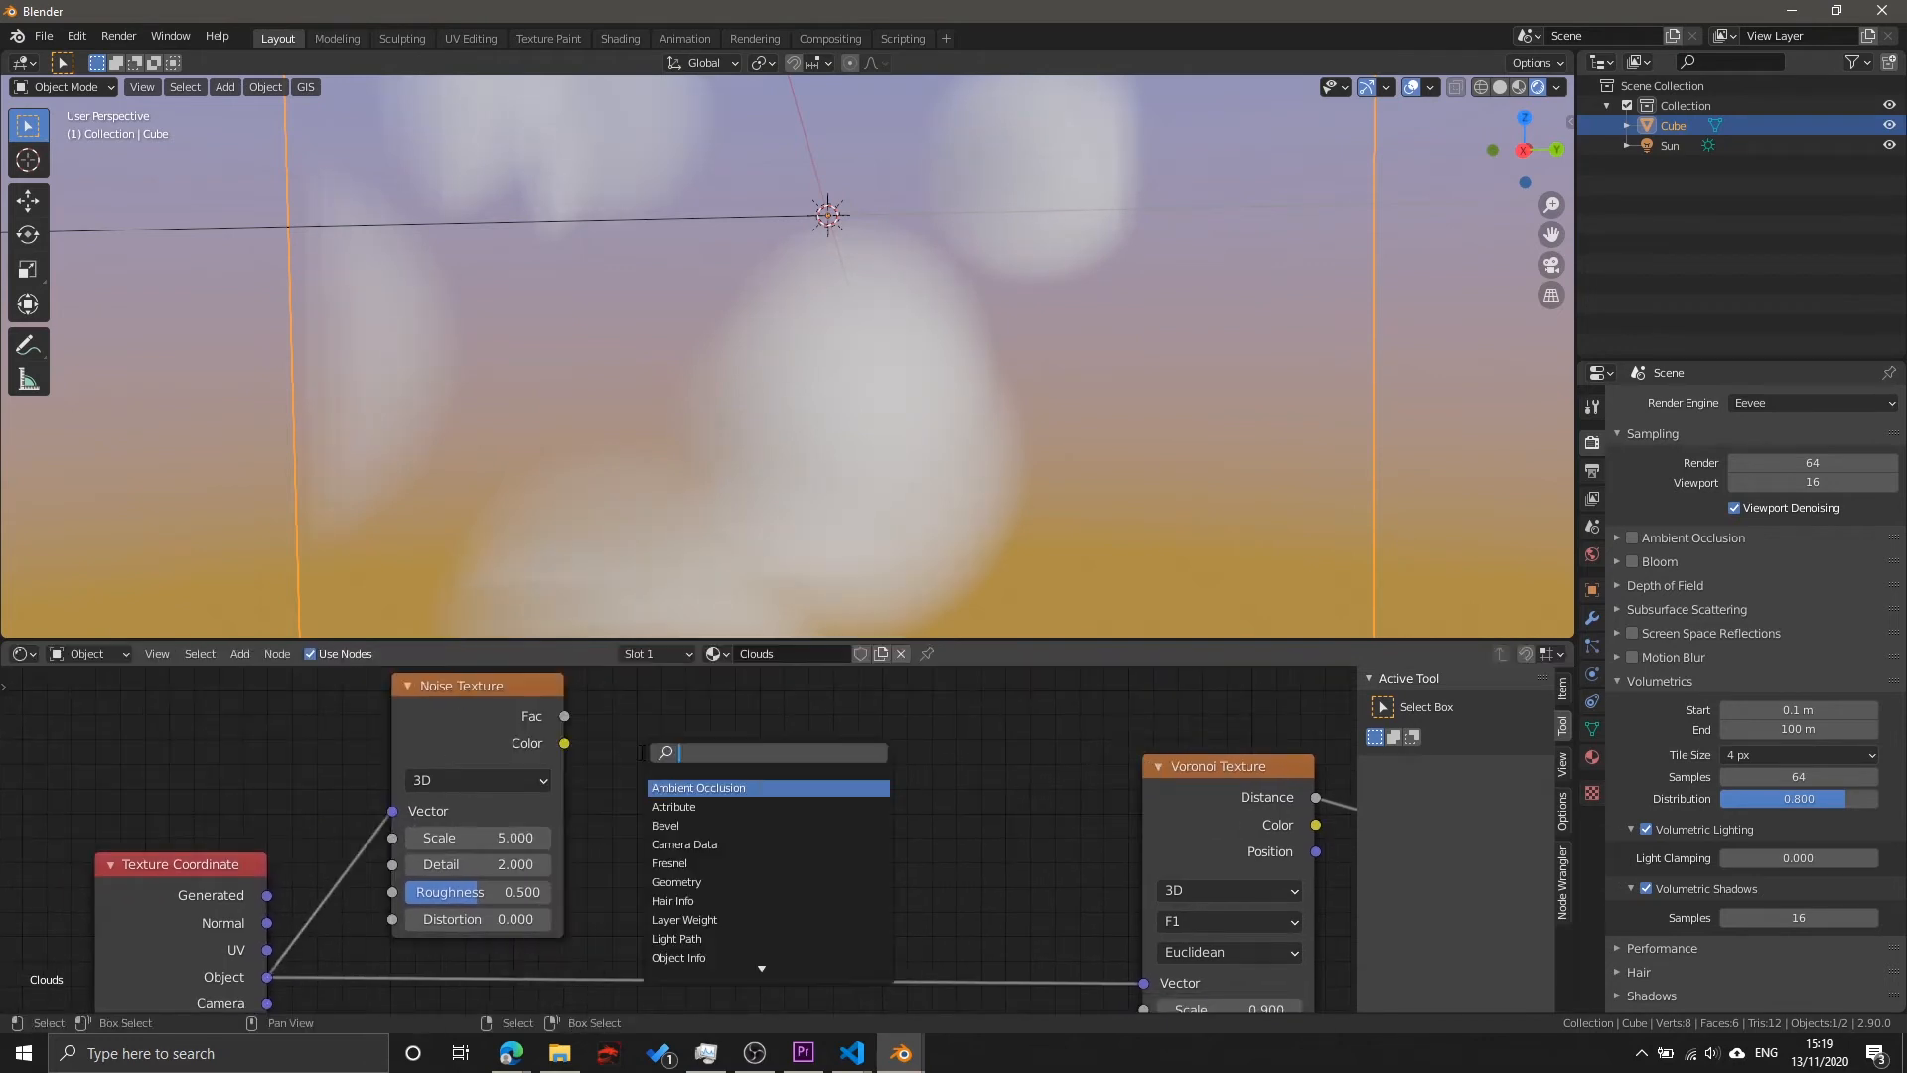
text(vec)
key(Down)
key(Down)
key(Down)
key(Down)
key(Return)
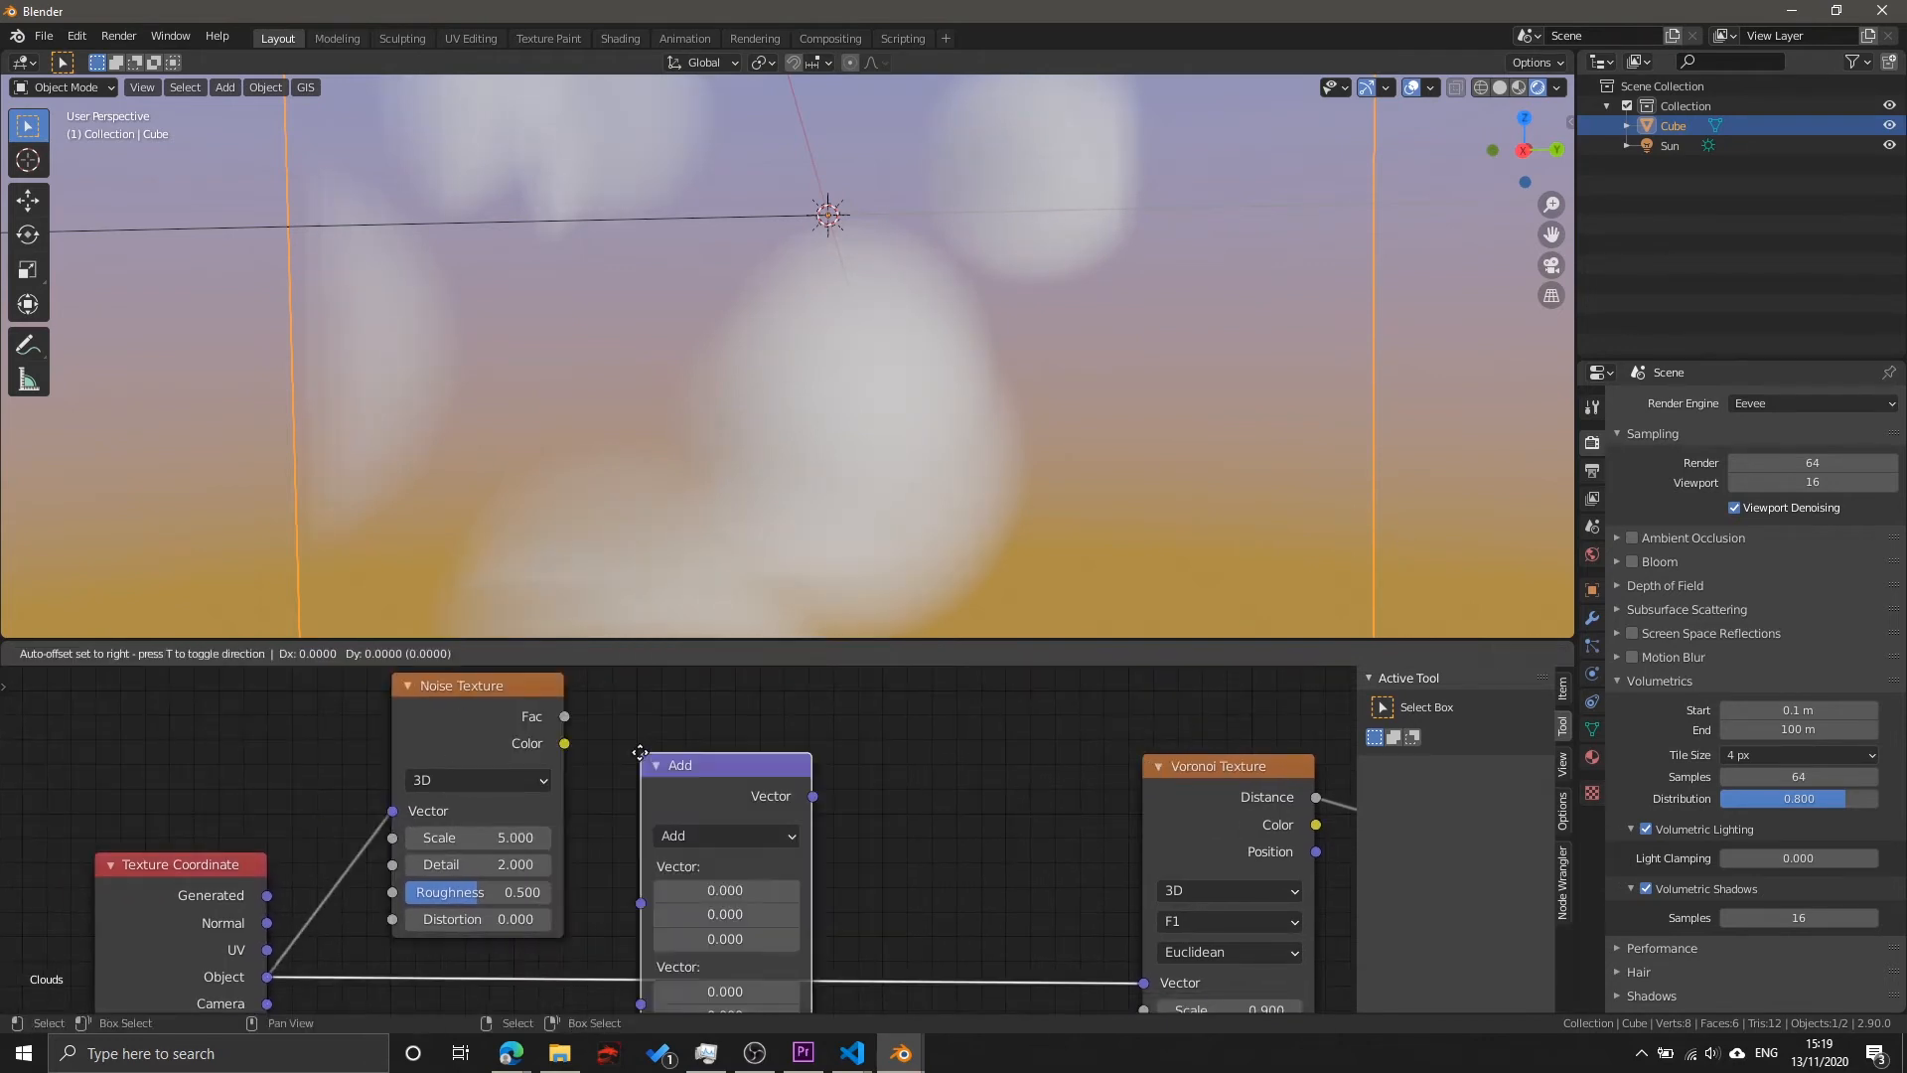
click(634, 609)
click(701, 688)
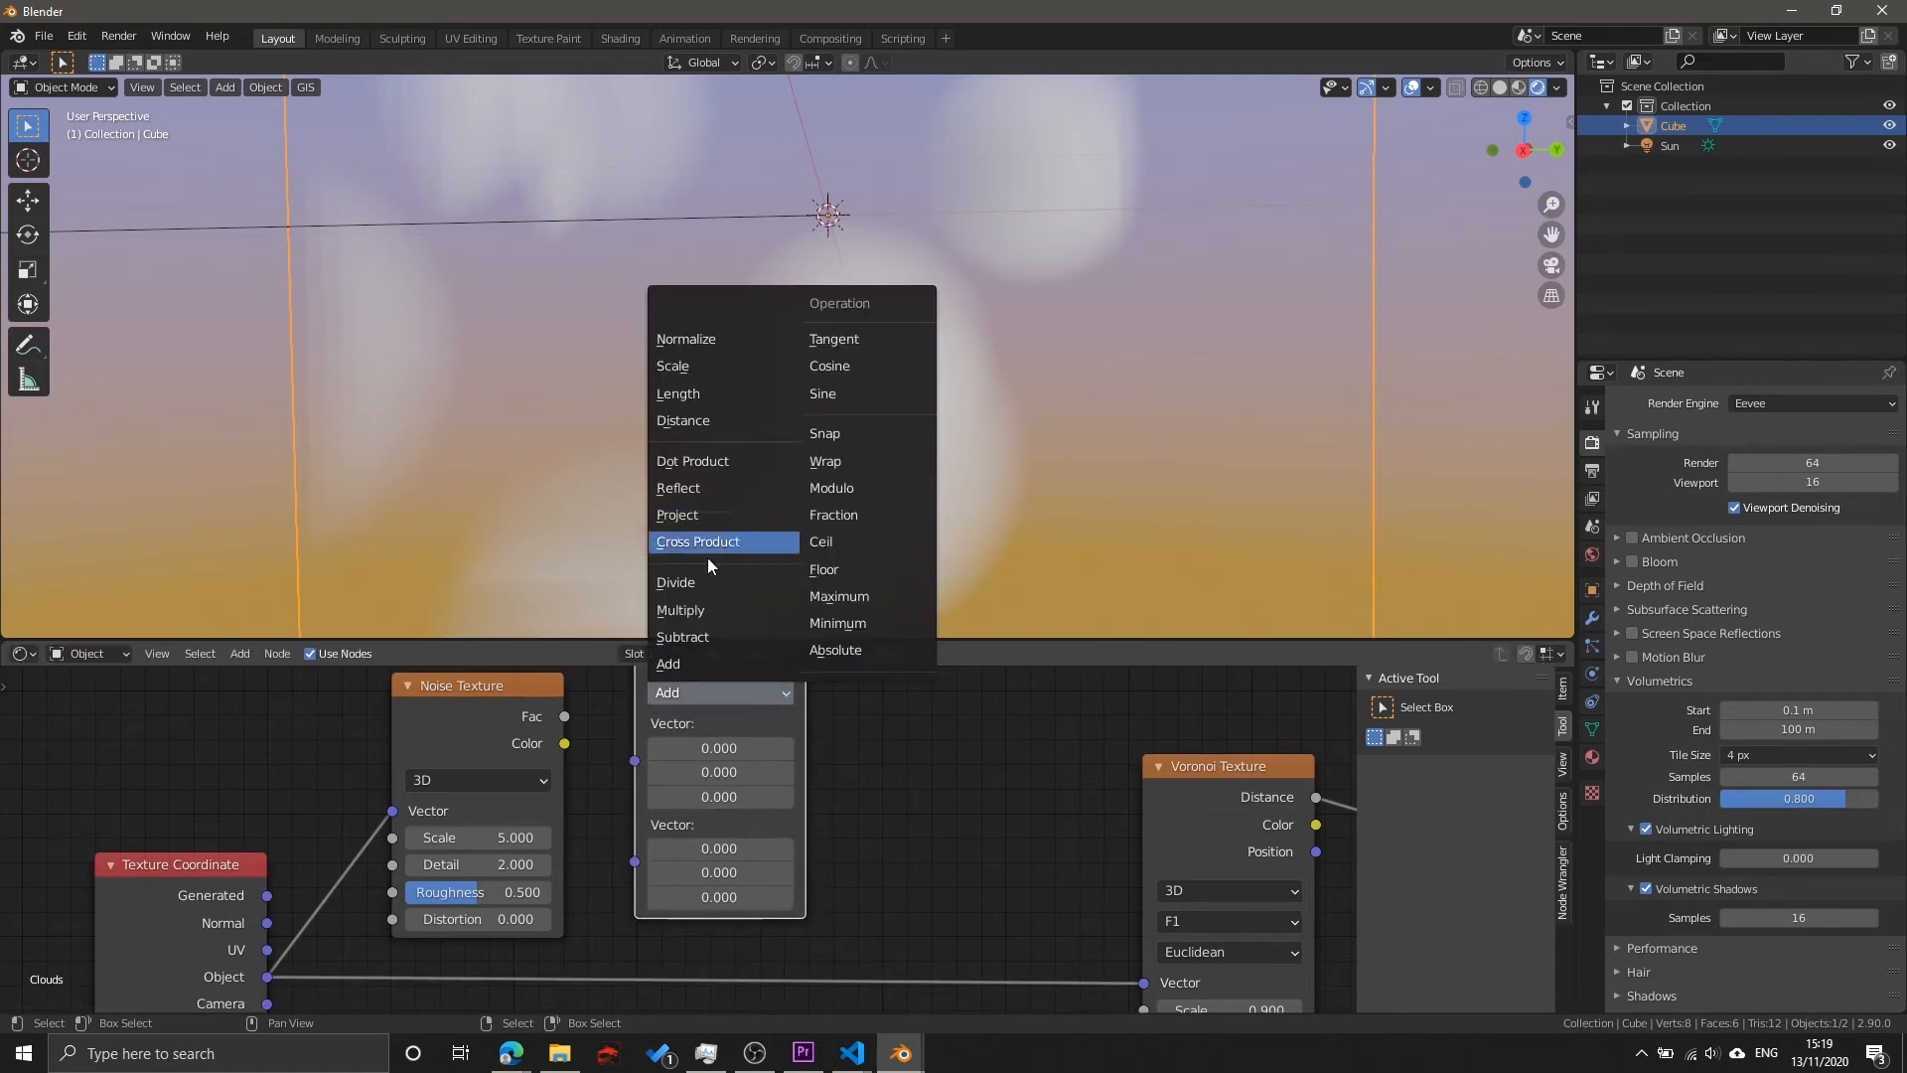
click(707, 601)
middle_drag(712, 665, 687, 723)
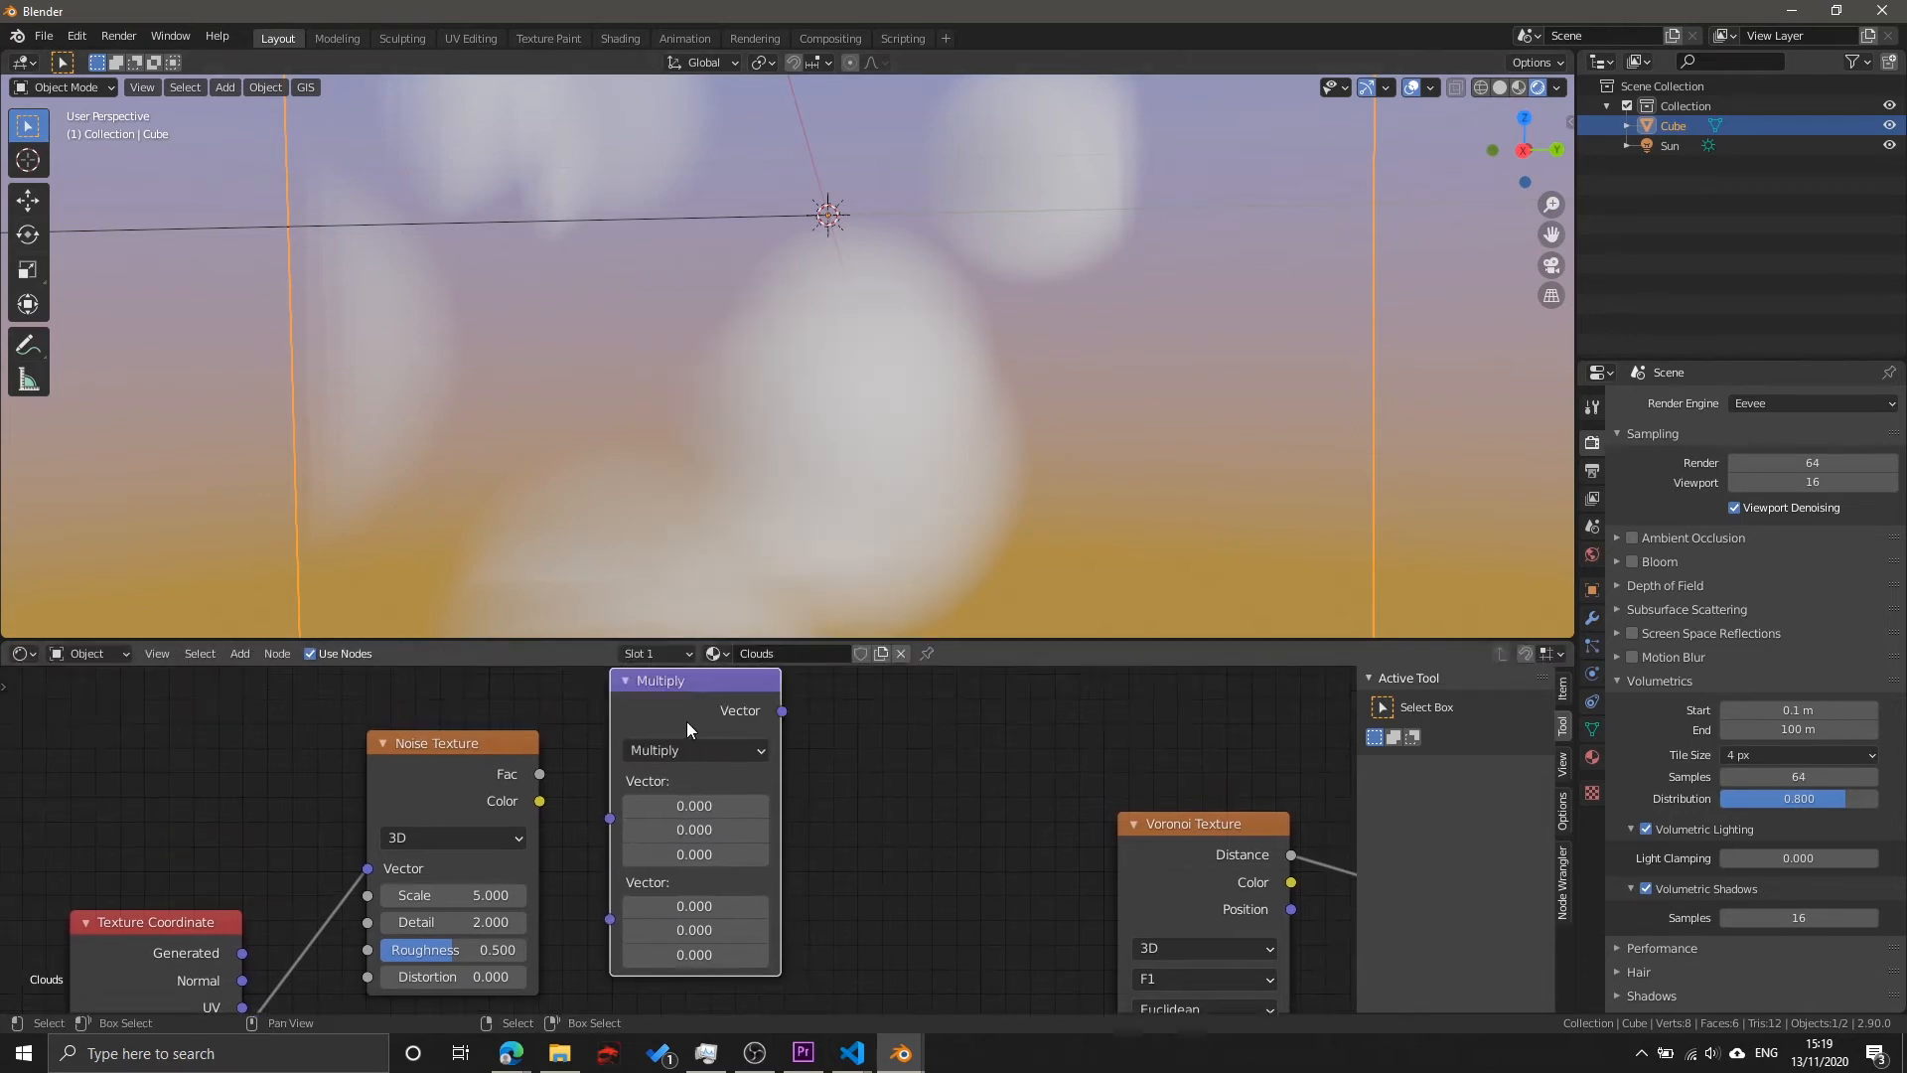
click(651, 748)
click(714, 761)
Step: Connect the Noise Texture's Color to the first Vector input of the Multiply node and spread the two nodes apart
drag(536, 801, 610, 817)
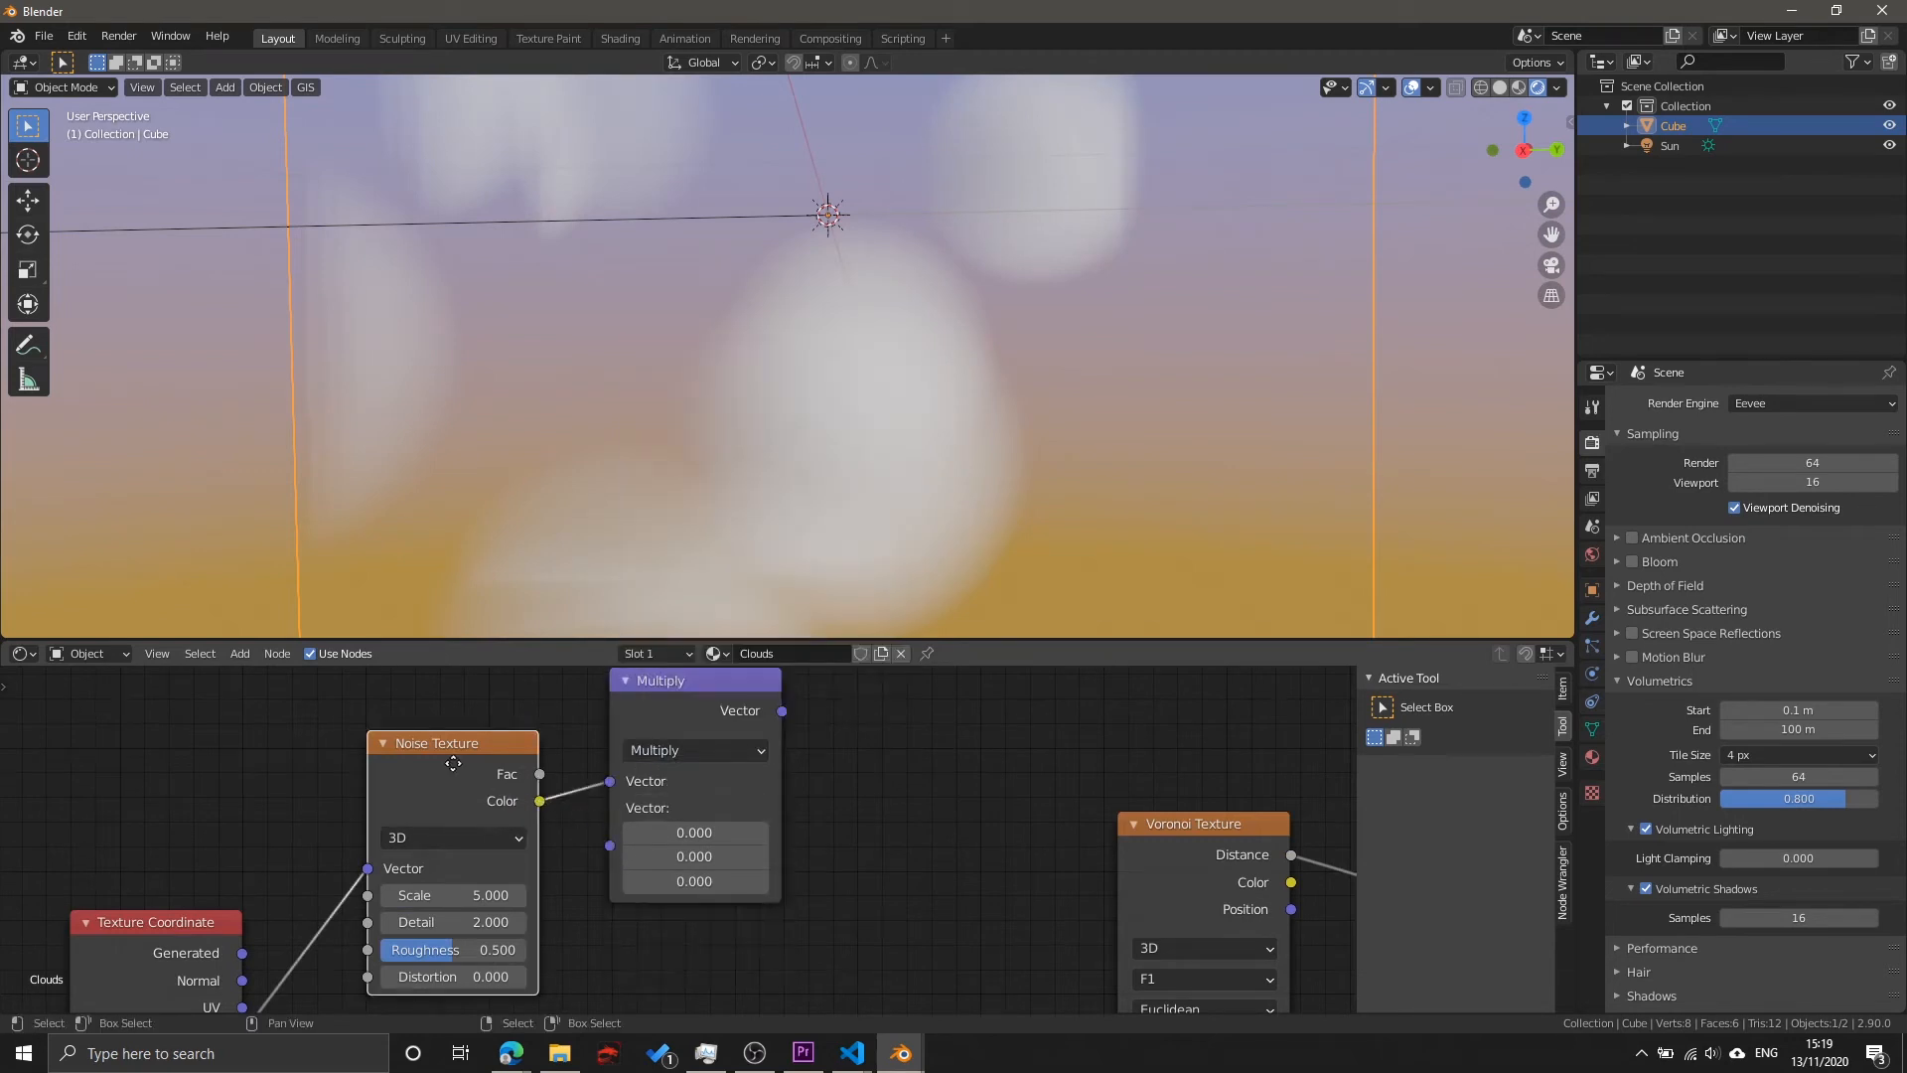
drag(478, 768, 446, 744)
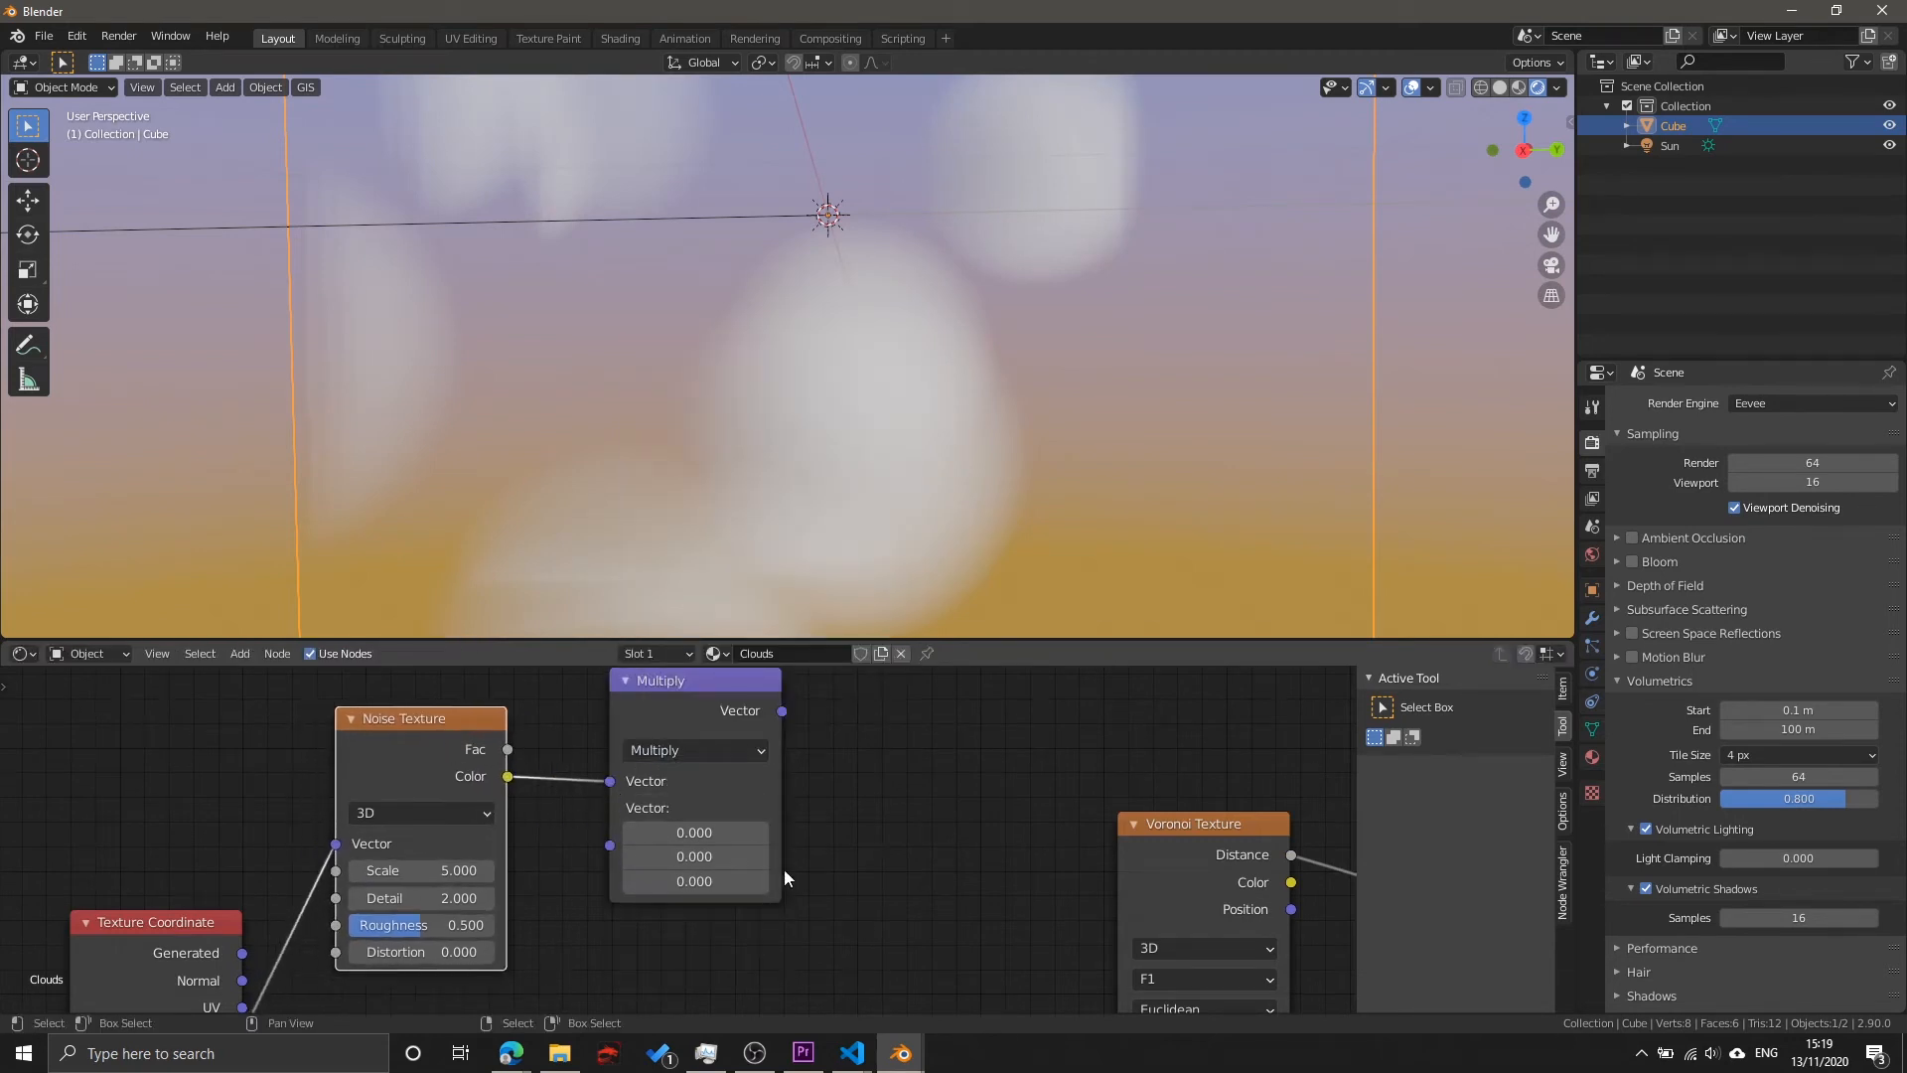
middle_drag(843, 856, 812, 814)
drag(692, 767, 763, 770)
Step: Add a Value node beside the Noise Texture and connect it to the second Vector input of the Multiply node
middle_drag(934, 830, 368, 870)
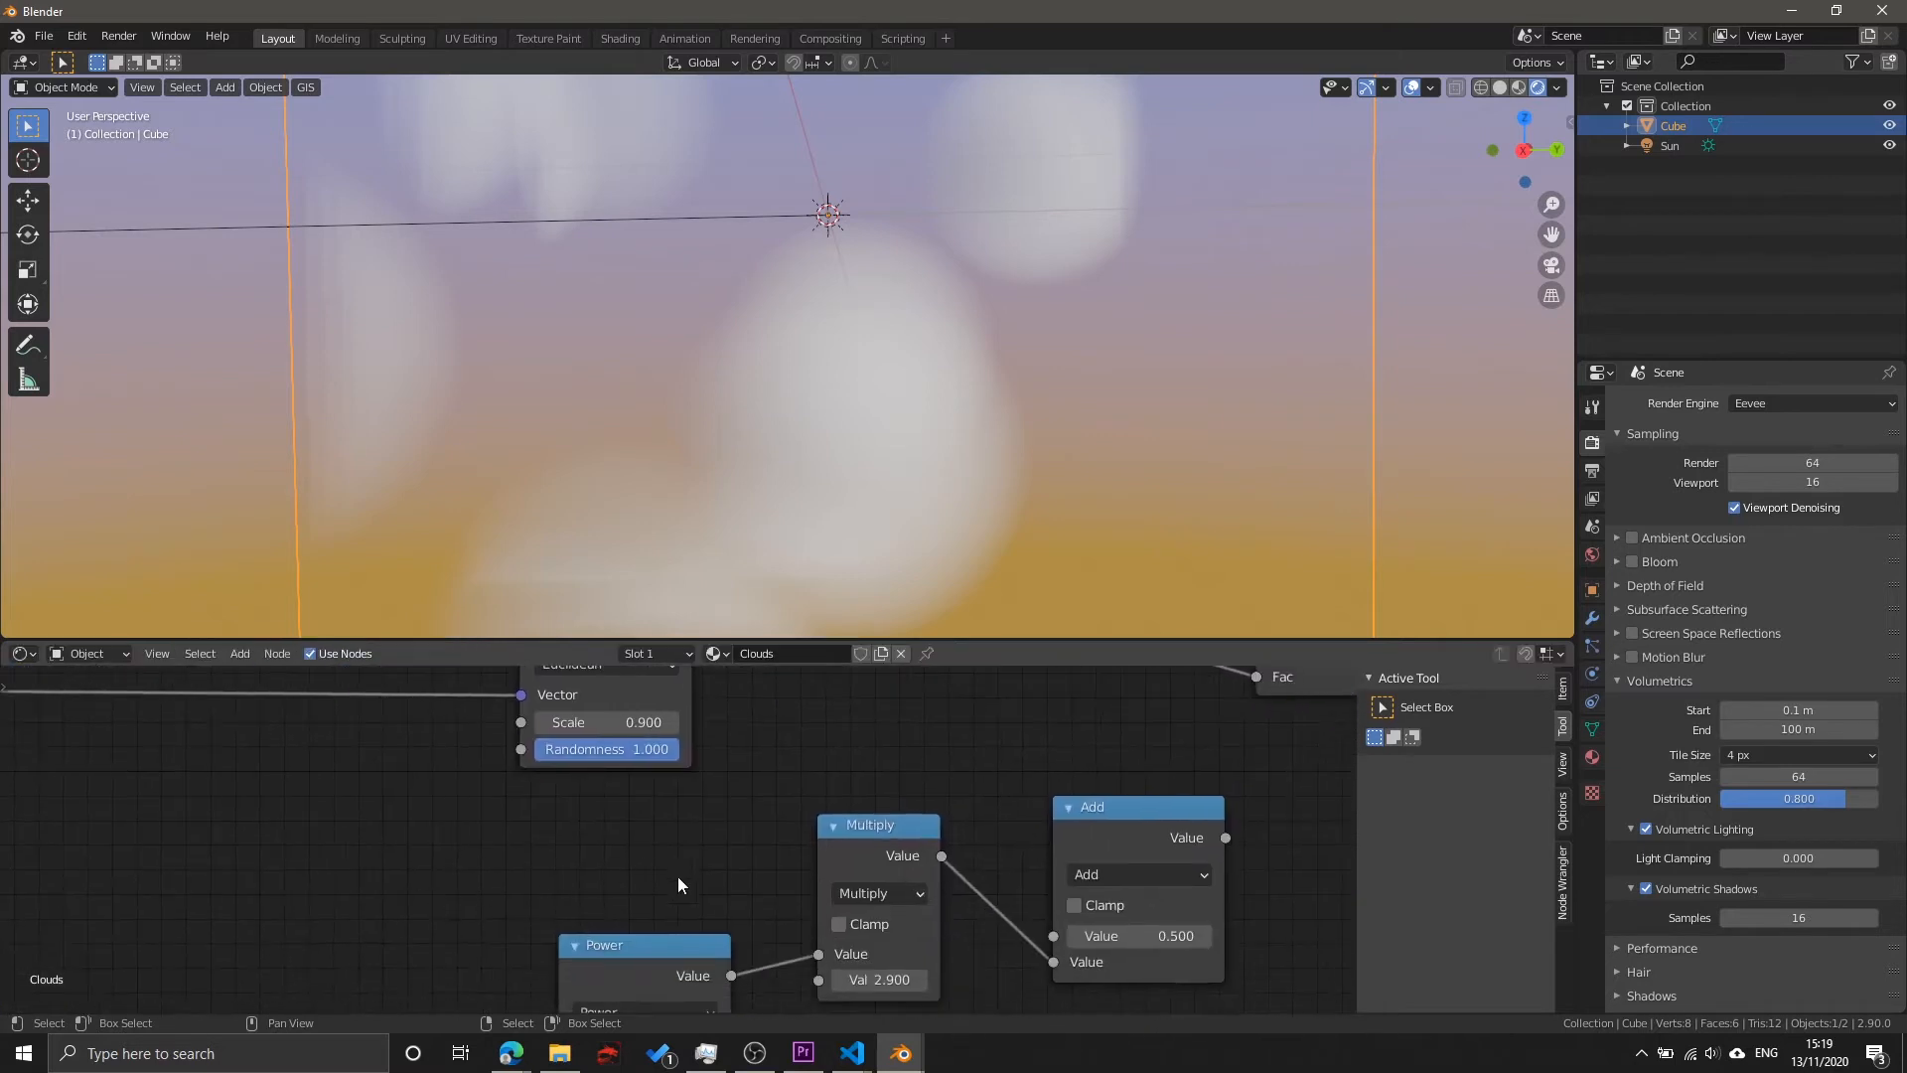
scroll(679, 884, down, 2)
middle_drag(785, 791, 780, 834)
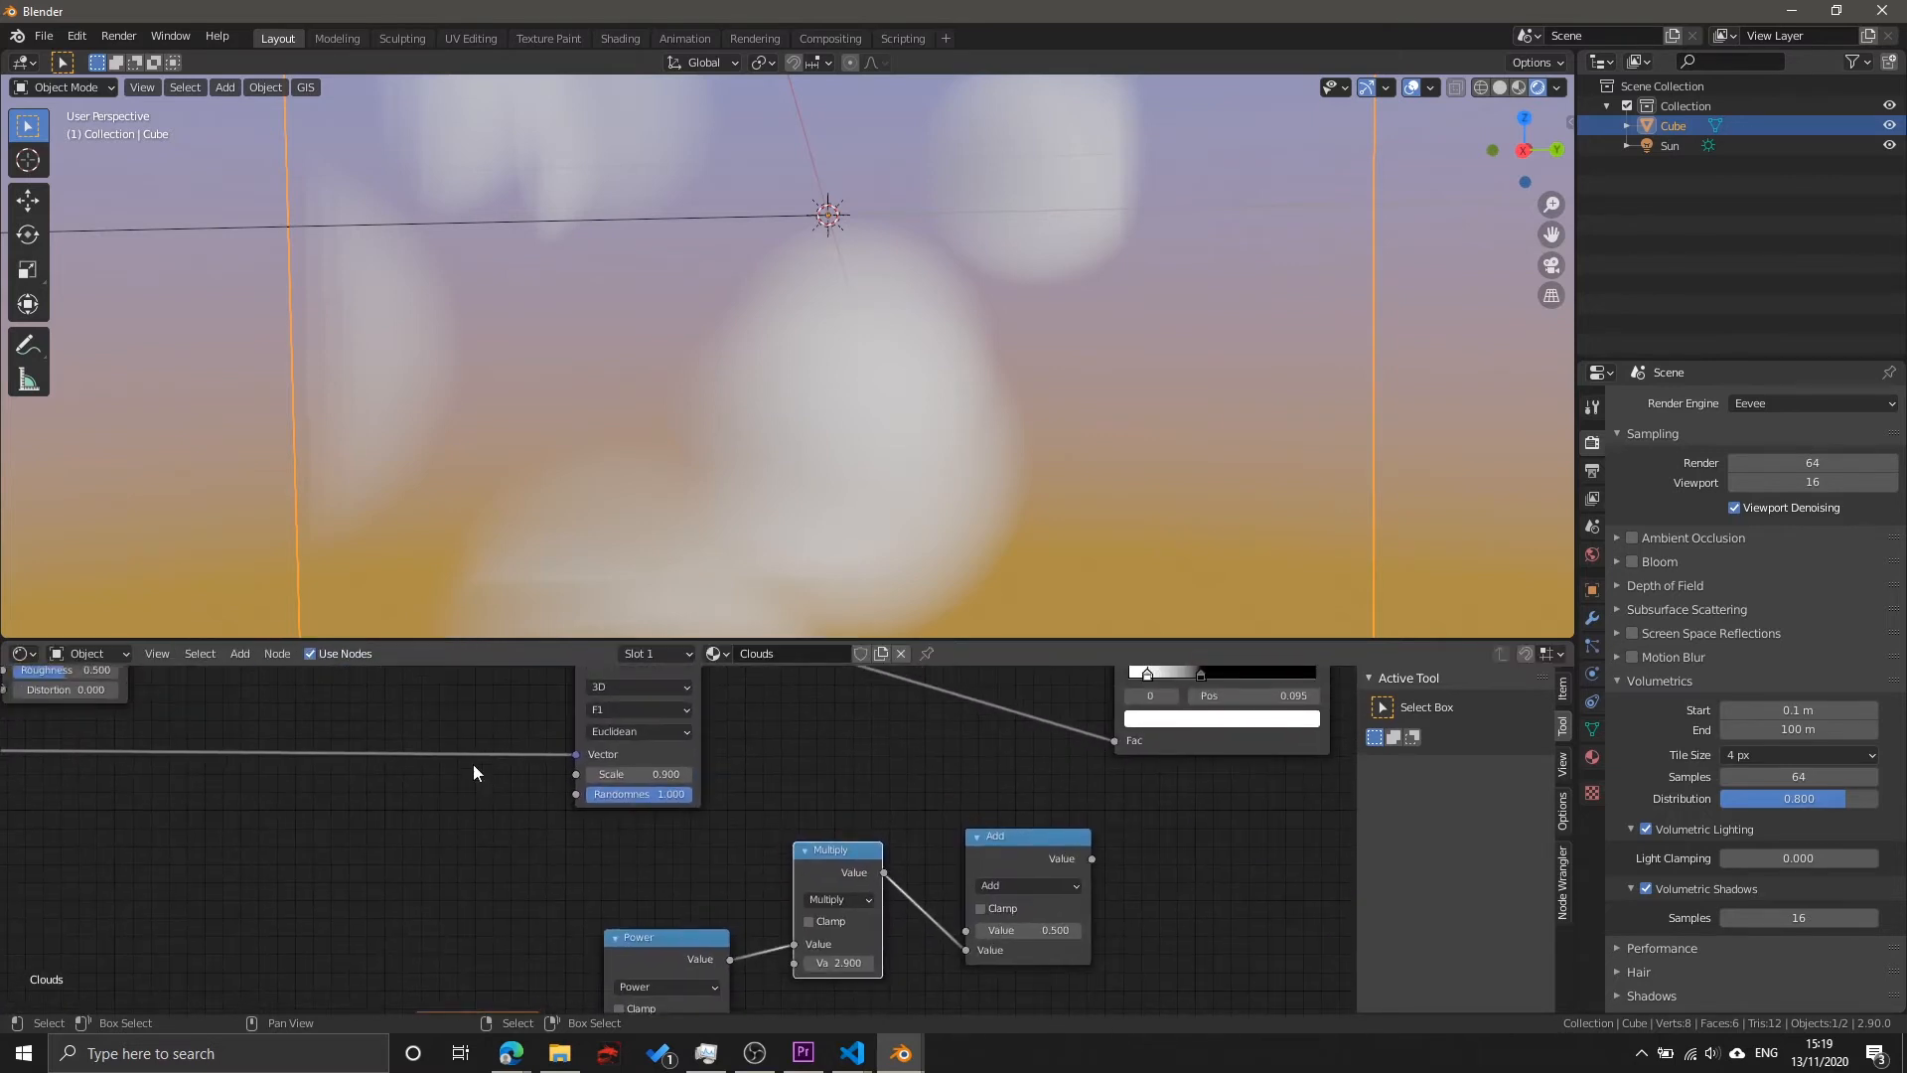
middle_drag(474, 773, 854, 993)
scroll(842, 843, up, 3)
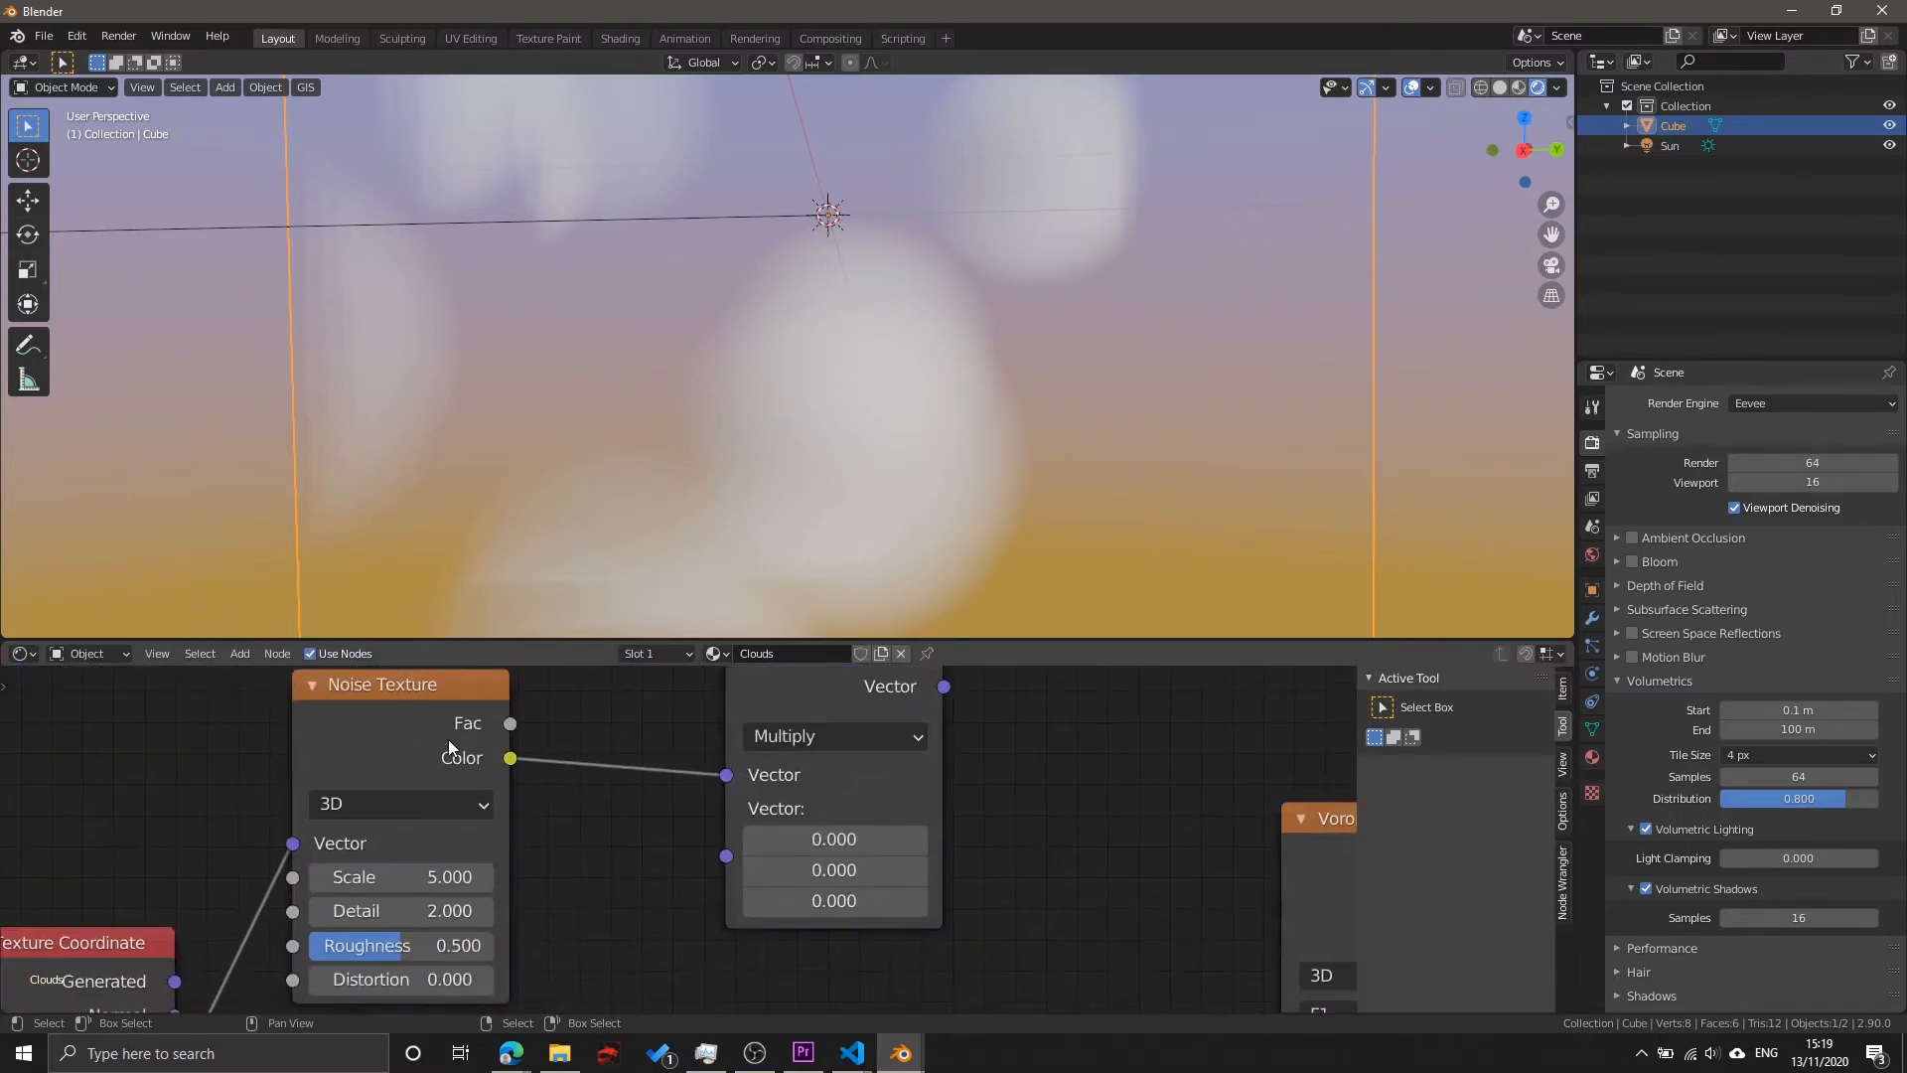
drag(403, 752, 407, 738)
key(shift+a)
key(s)
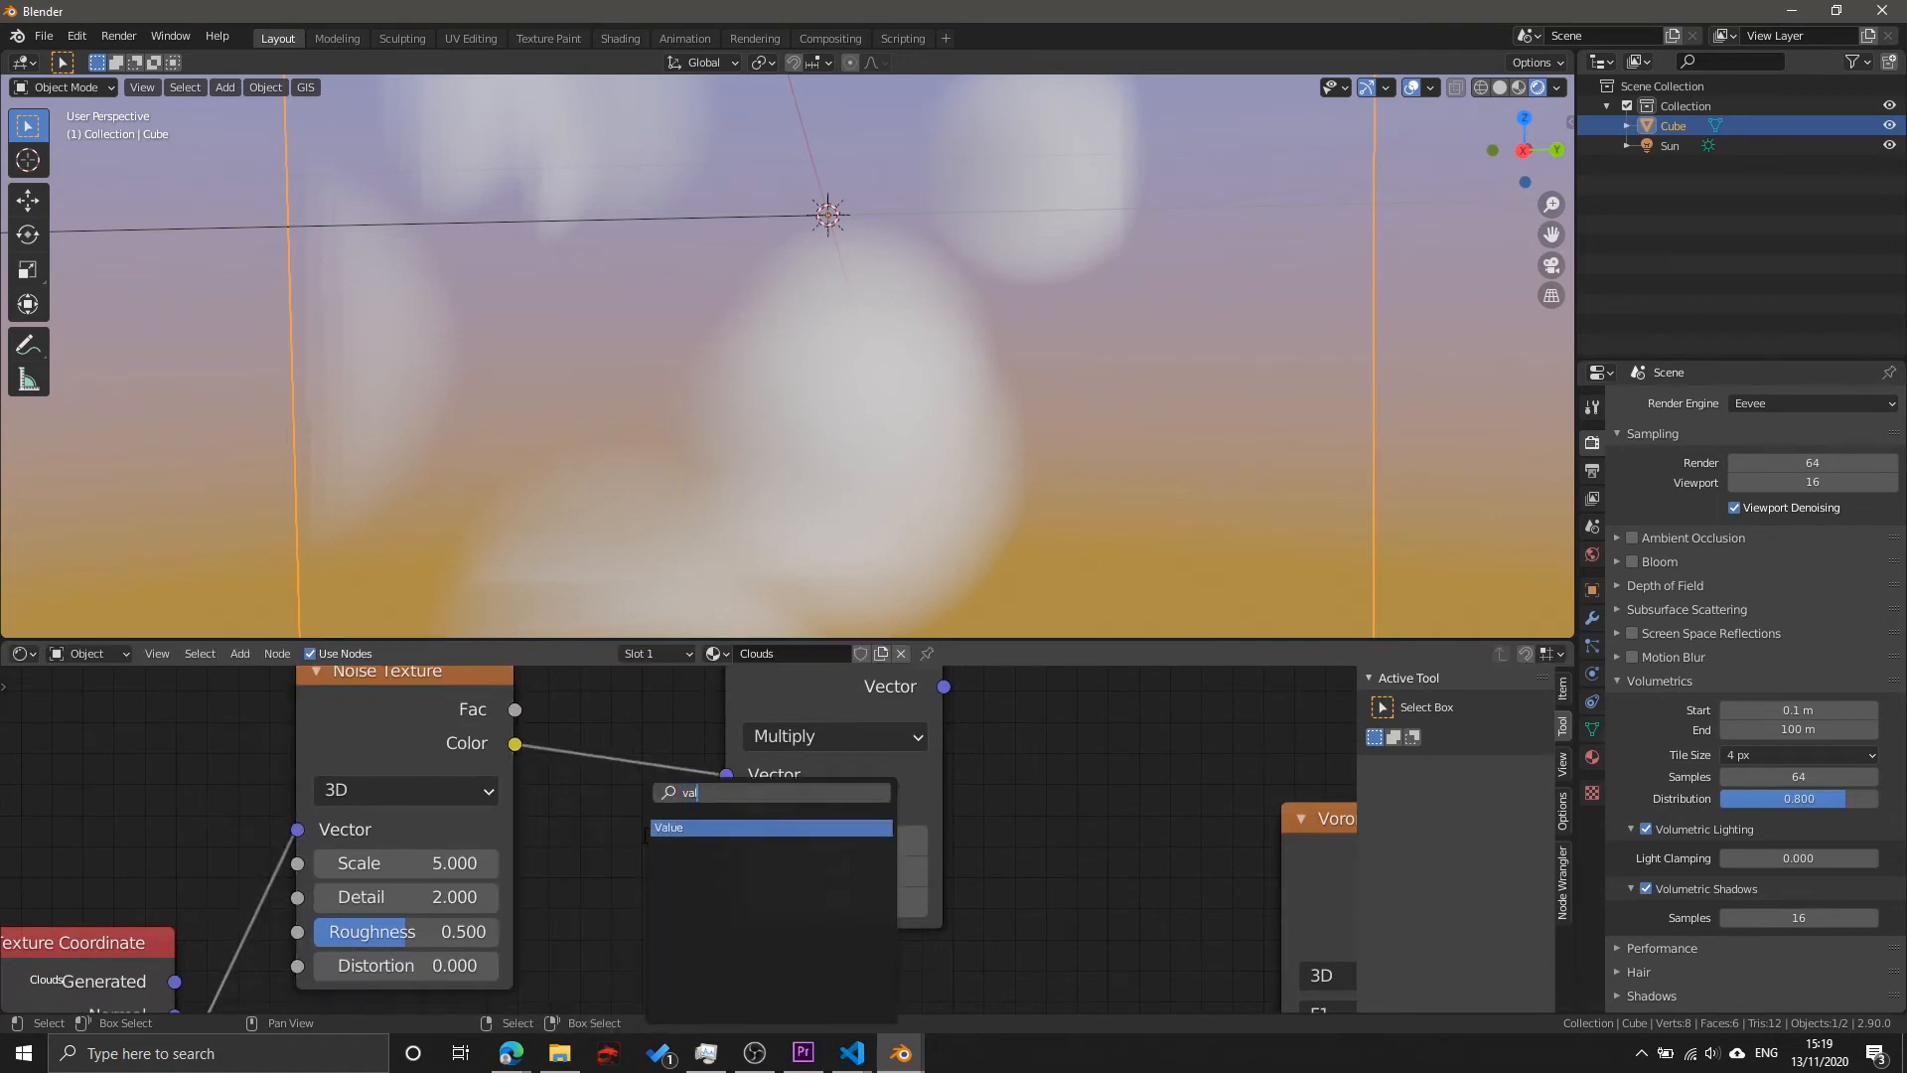
key(Return)
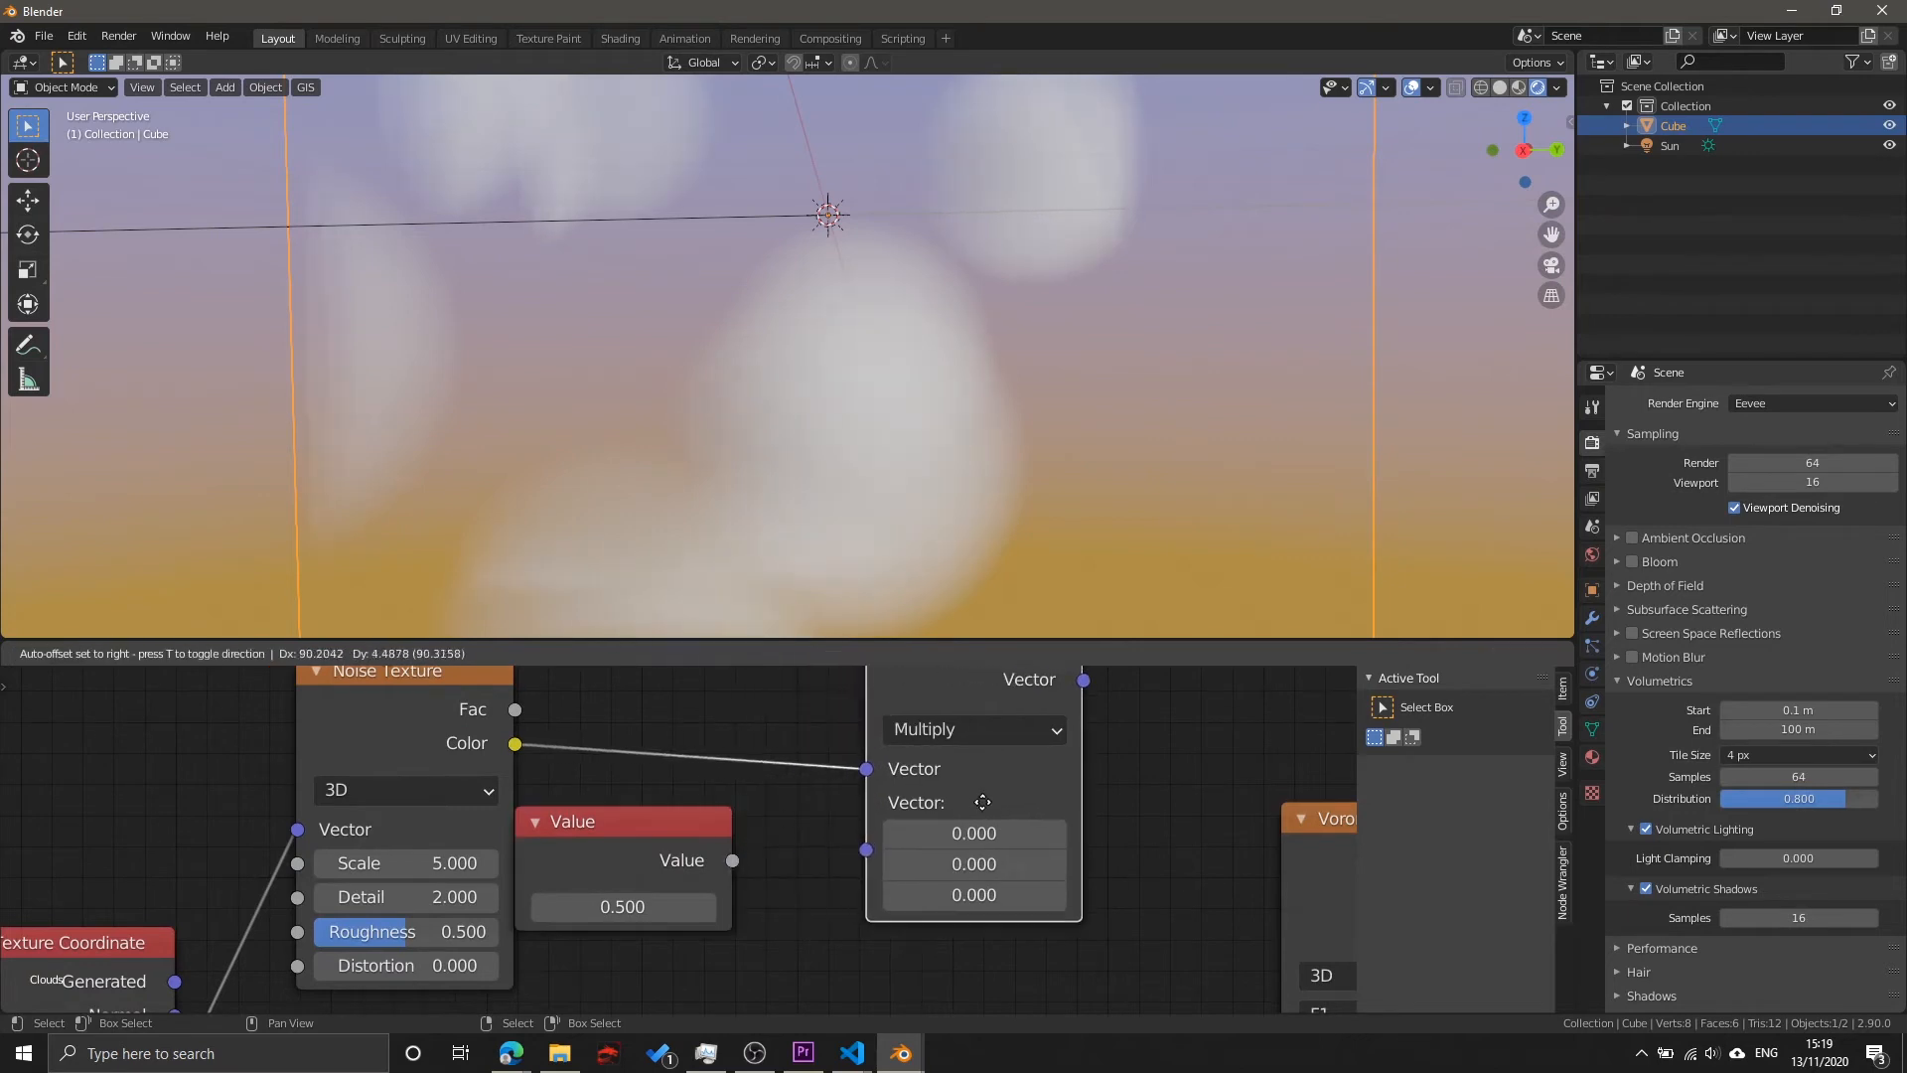
click(982, 802)
drag(732, 860, 867, 850)
Step: Reposition the Value node between the Noise Texture and Multiply nodes and set its value to 2.7
drag(640, 843, 709, 832)
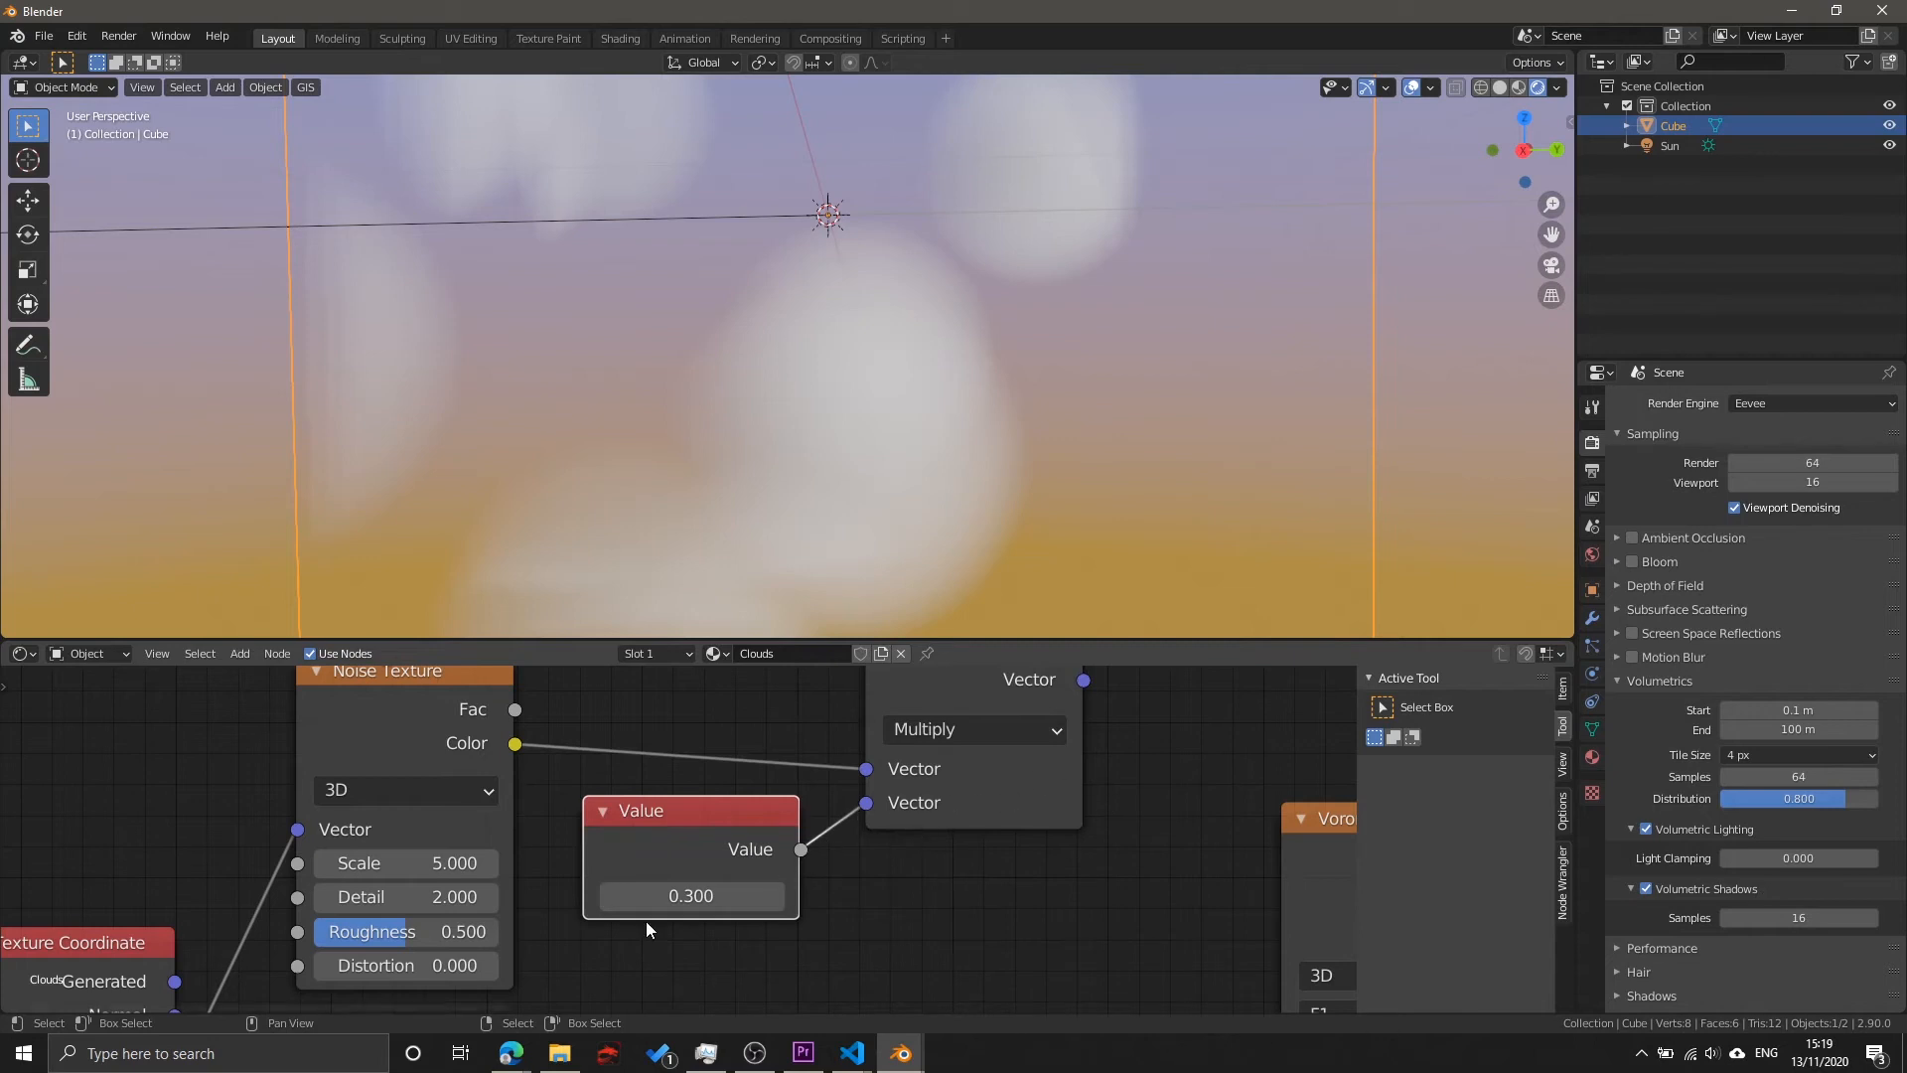
drag(651, 895, 596, 896)
scroll(1033, 819, down, 4)
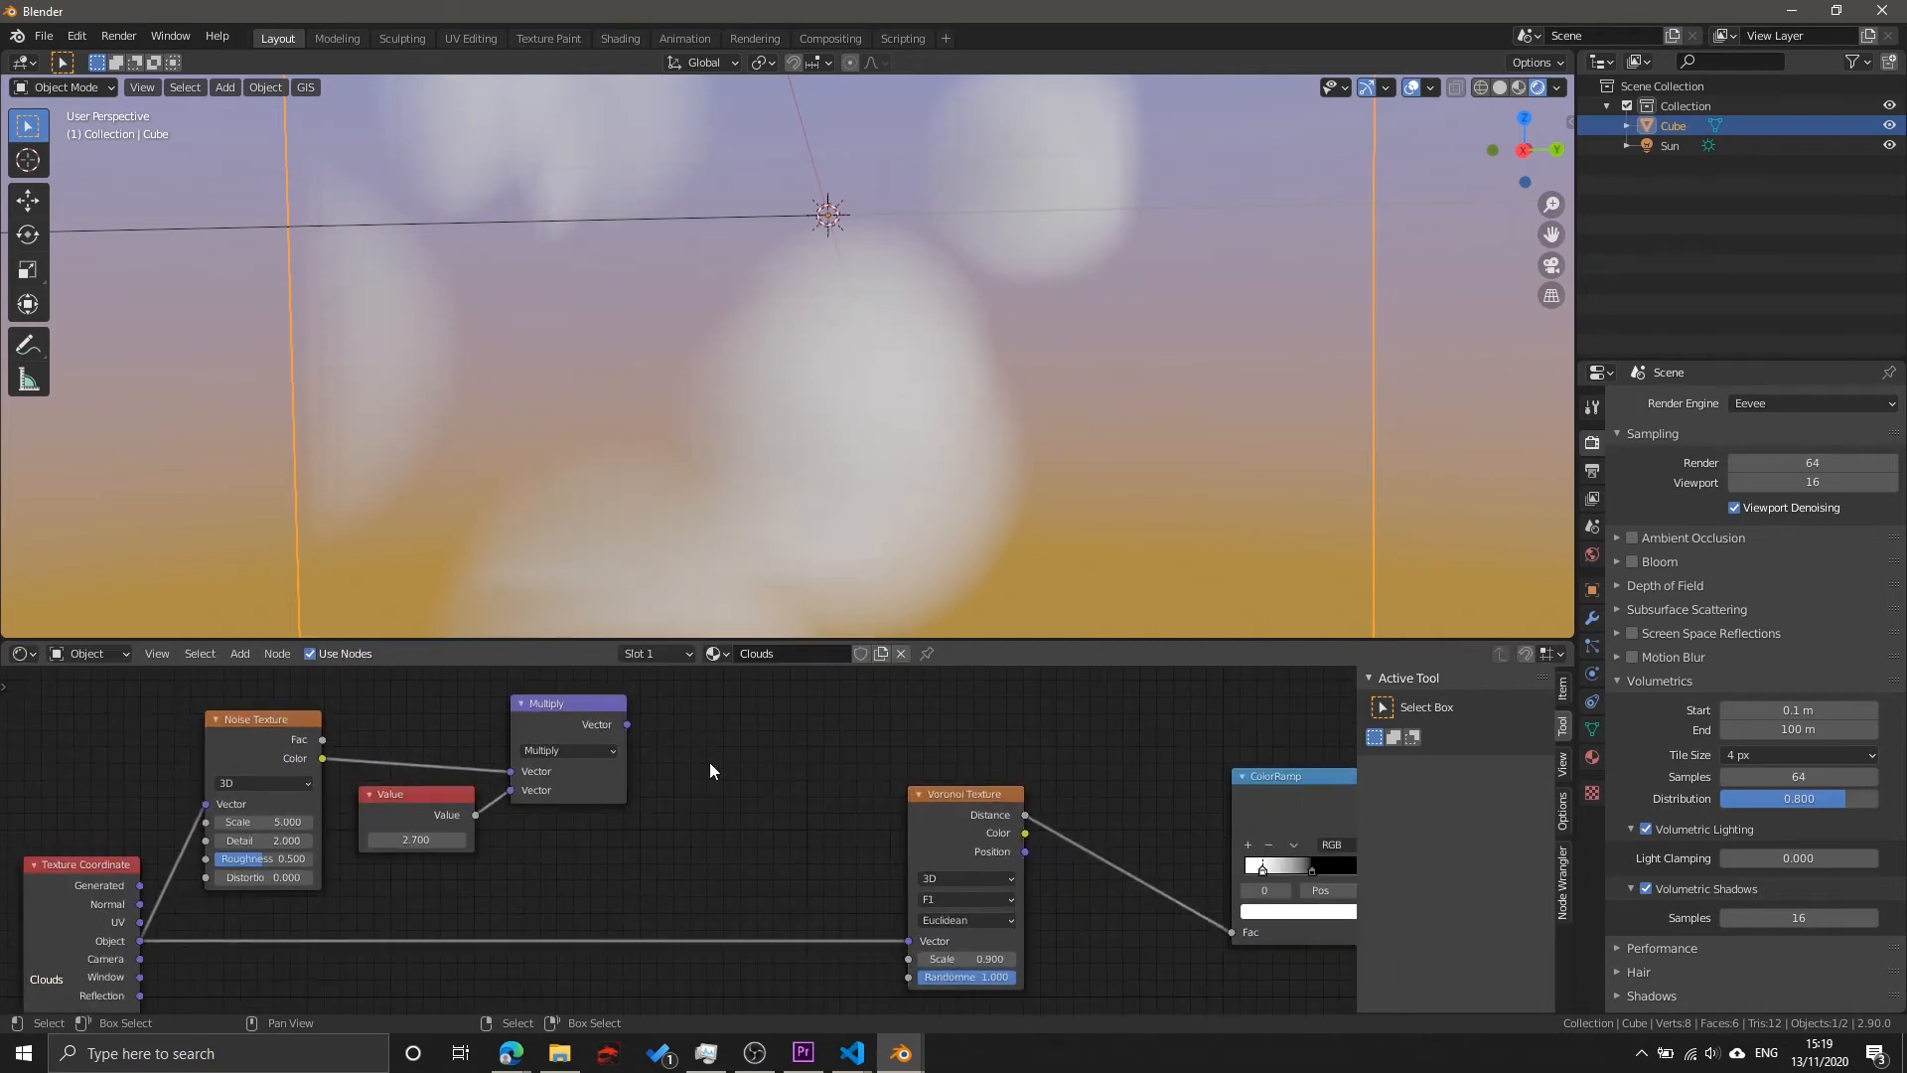
Step: Add a second Vector Math node with the Add operation after the vector Multiply node
key(shift+a)
text(vec)
key(Down)
key(Down)
key(Down)
key(Down)
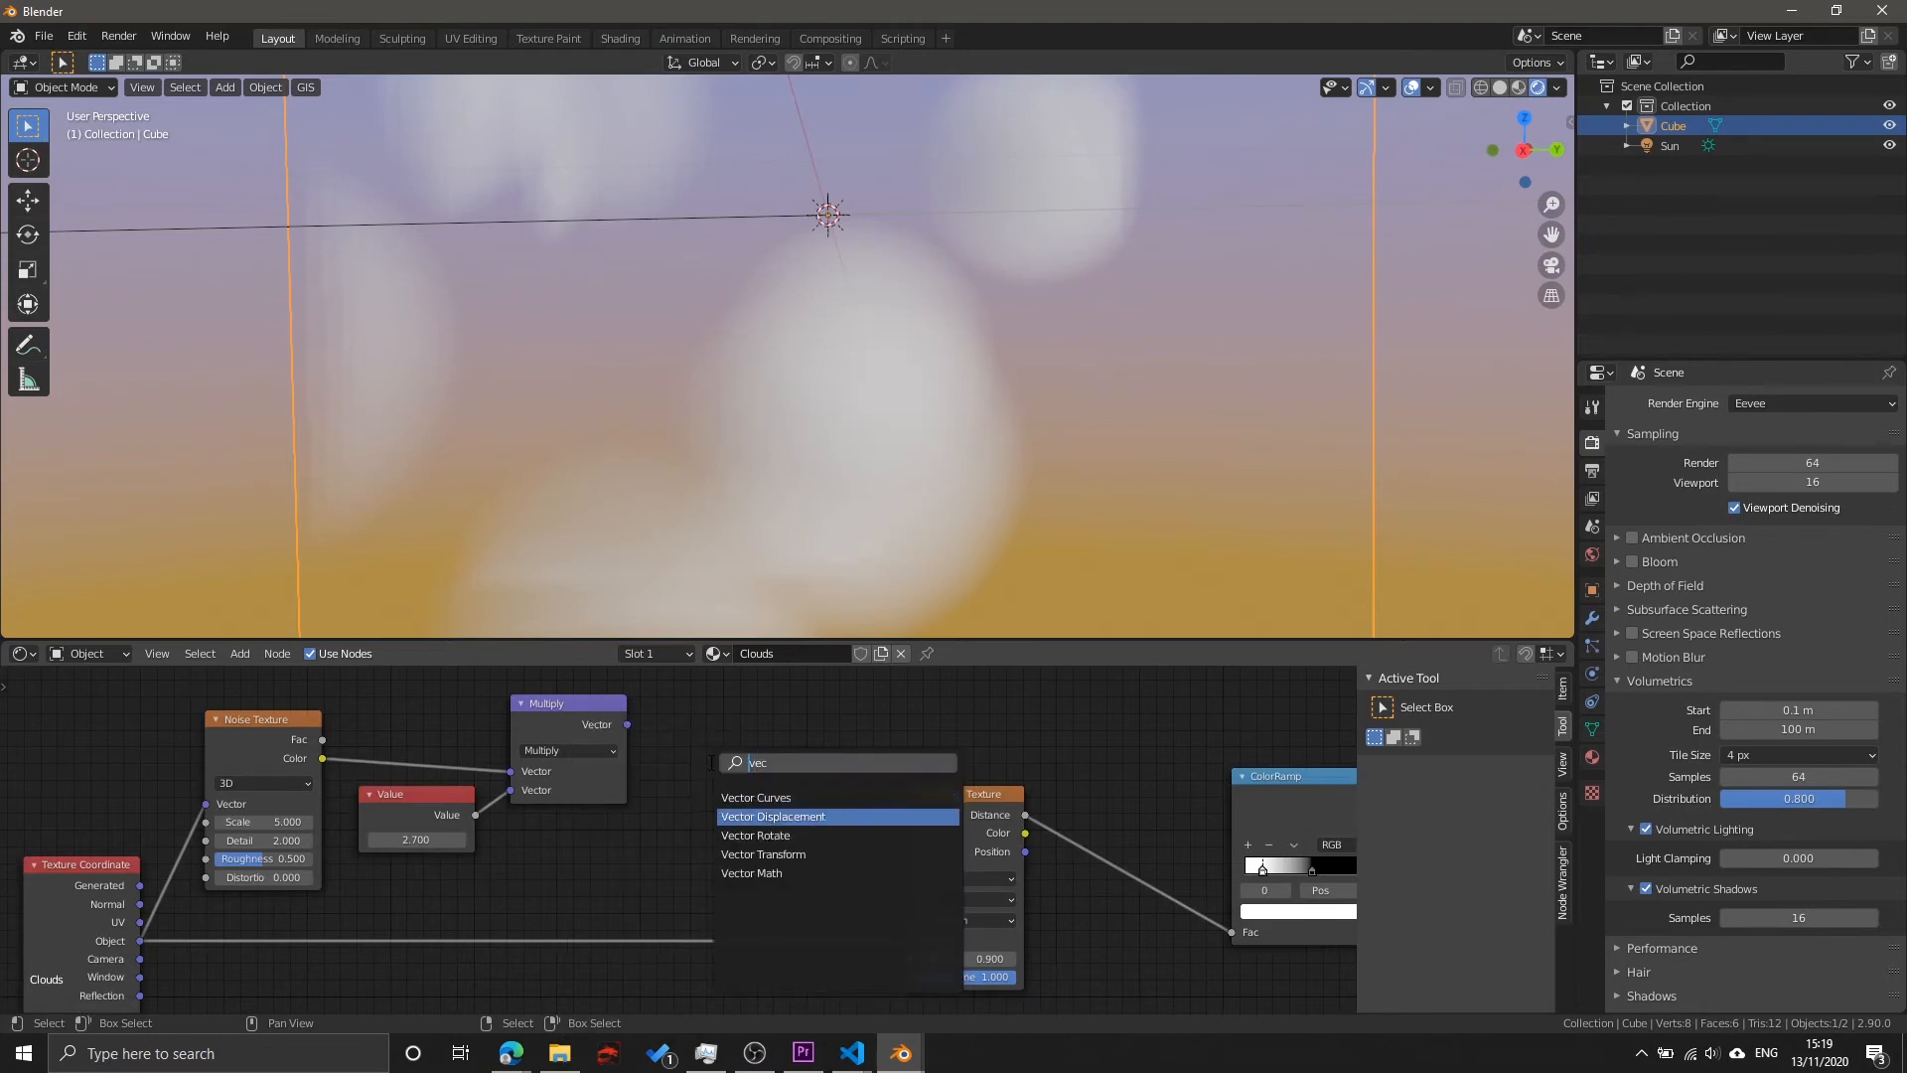
key(Return)
click(717, 683)
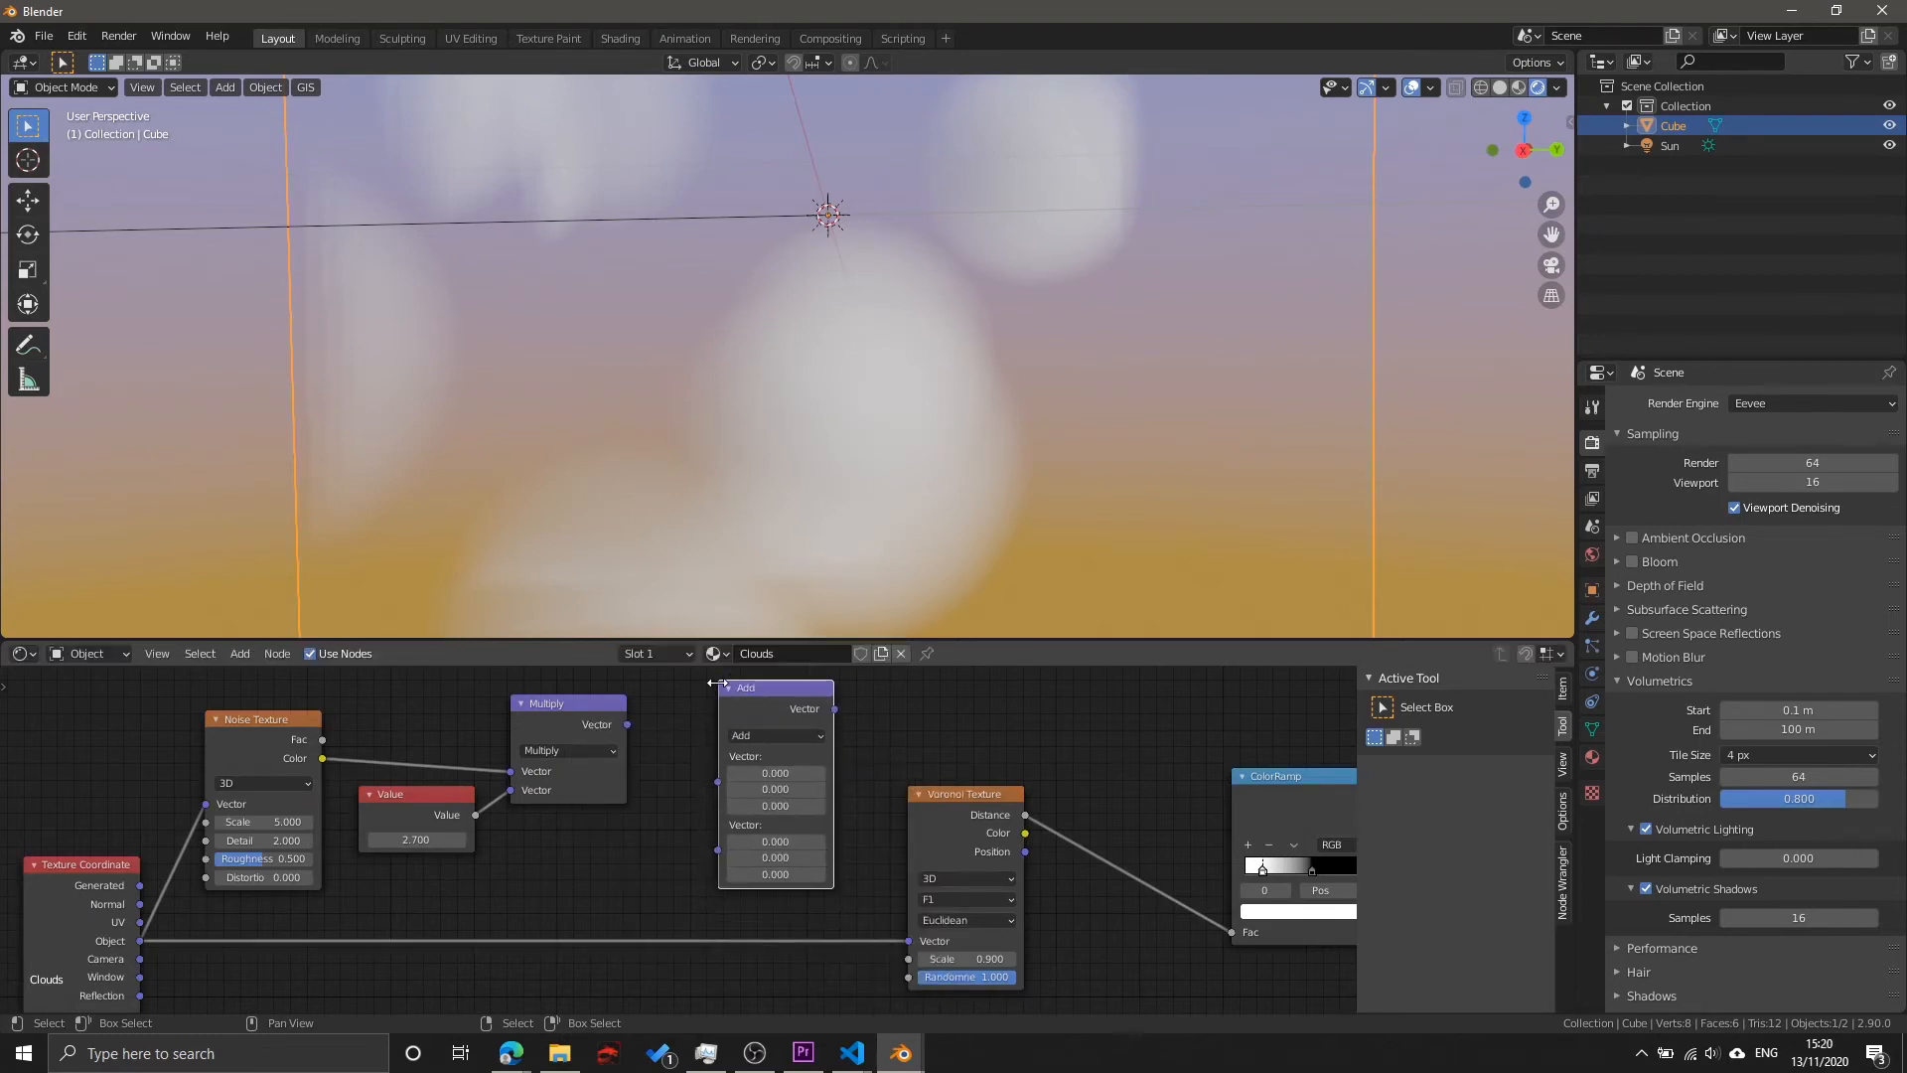
Step: Feed the Multiply vector and the Object coordinates into the vector Add node and connect its output to the Voronoi Texture's Vector
drag(632, 737, 718, 764)
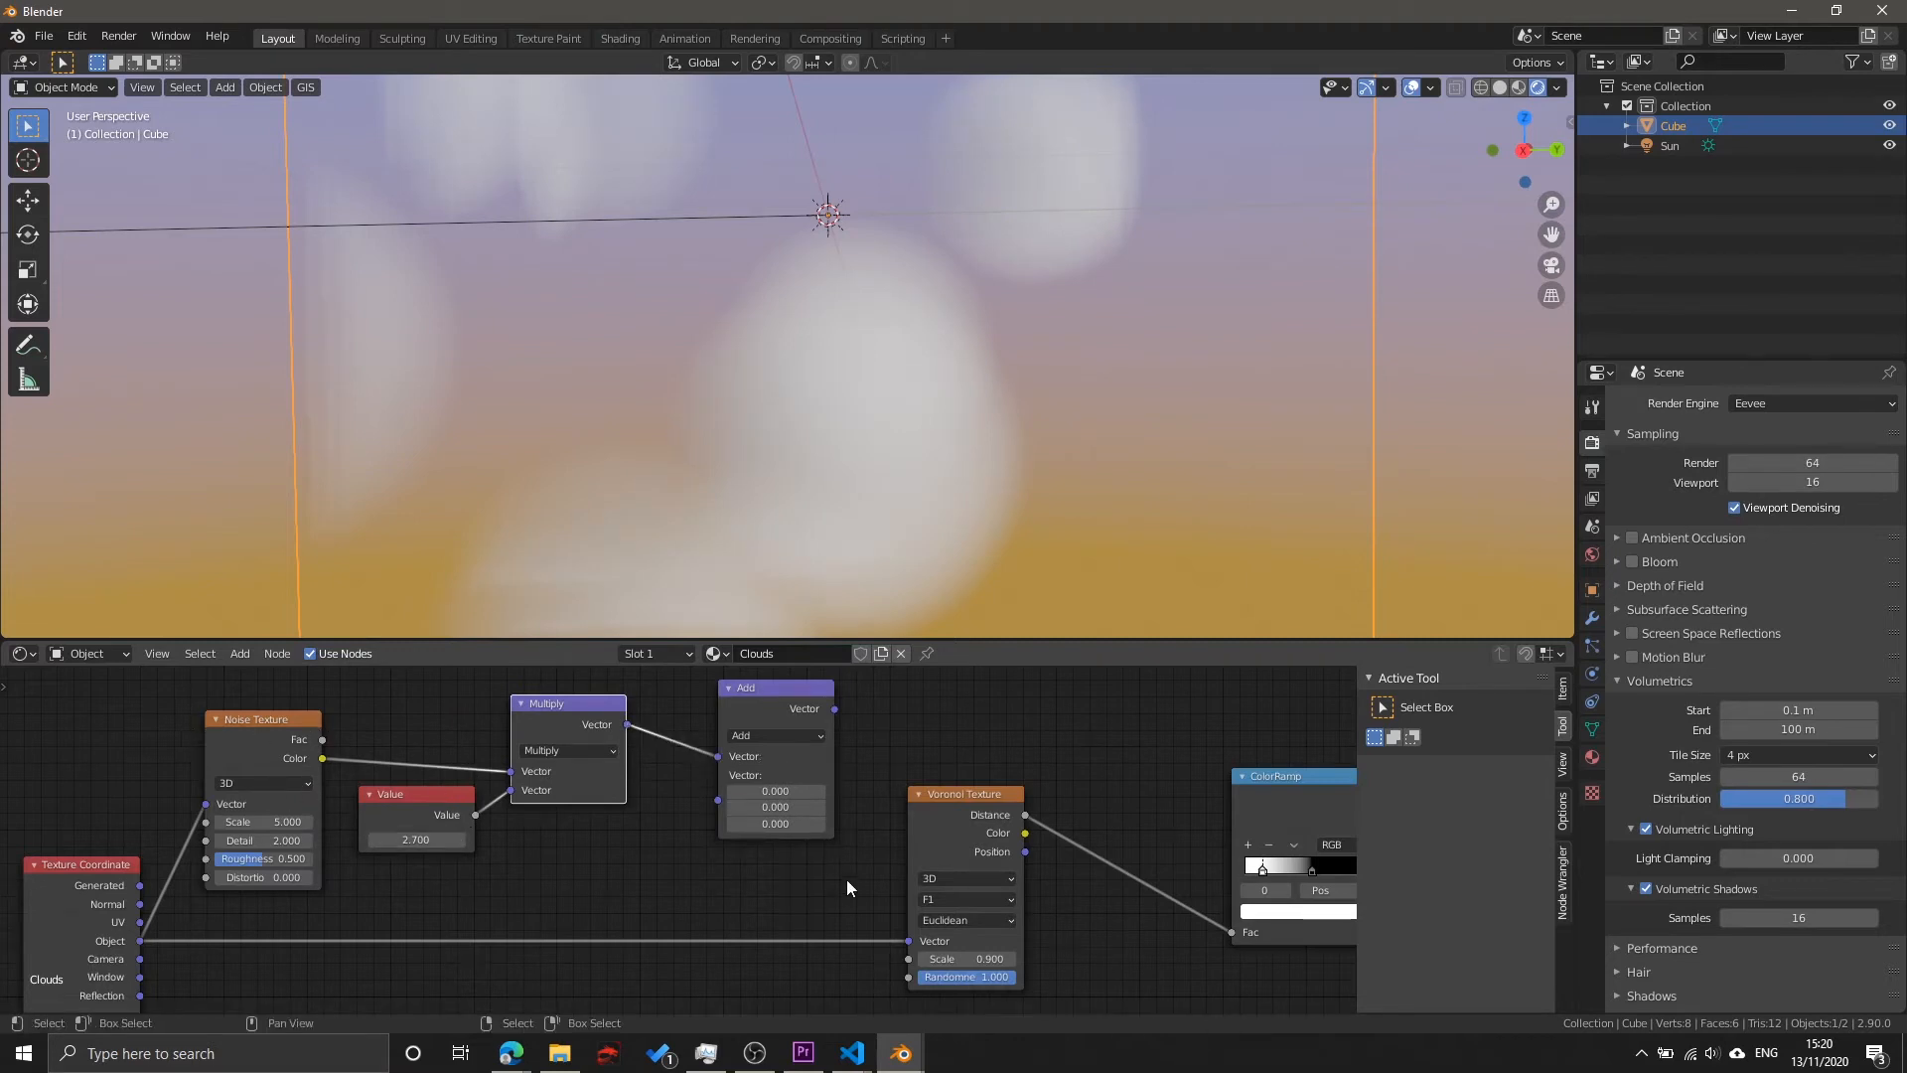
drag(908, 941, 718, 800)
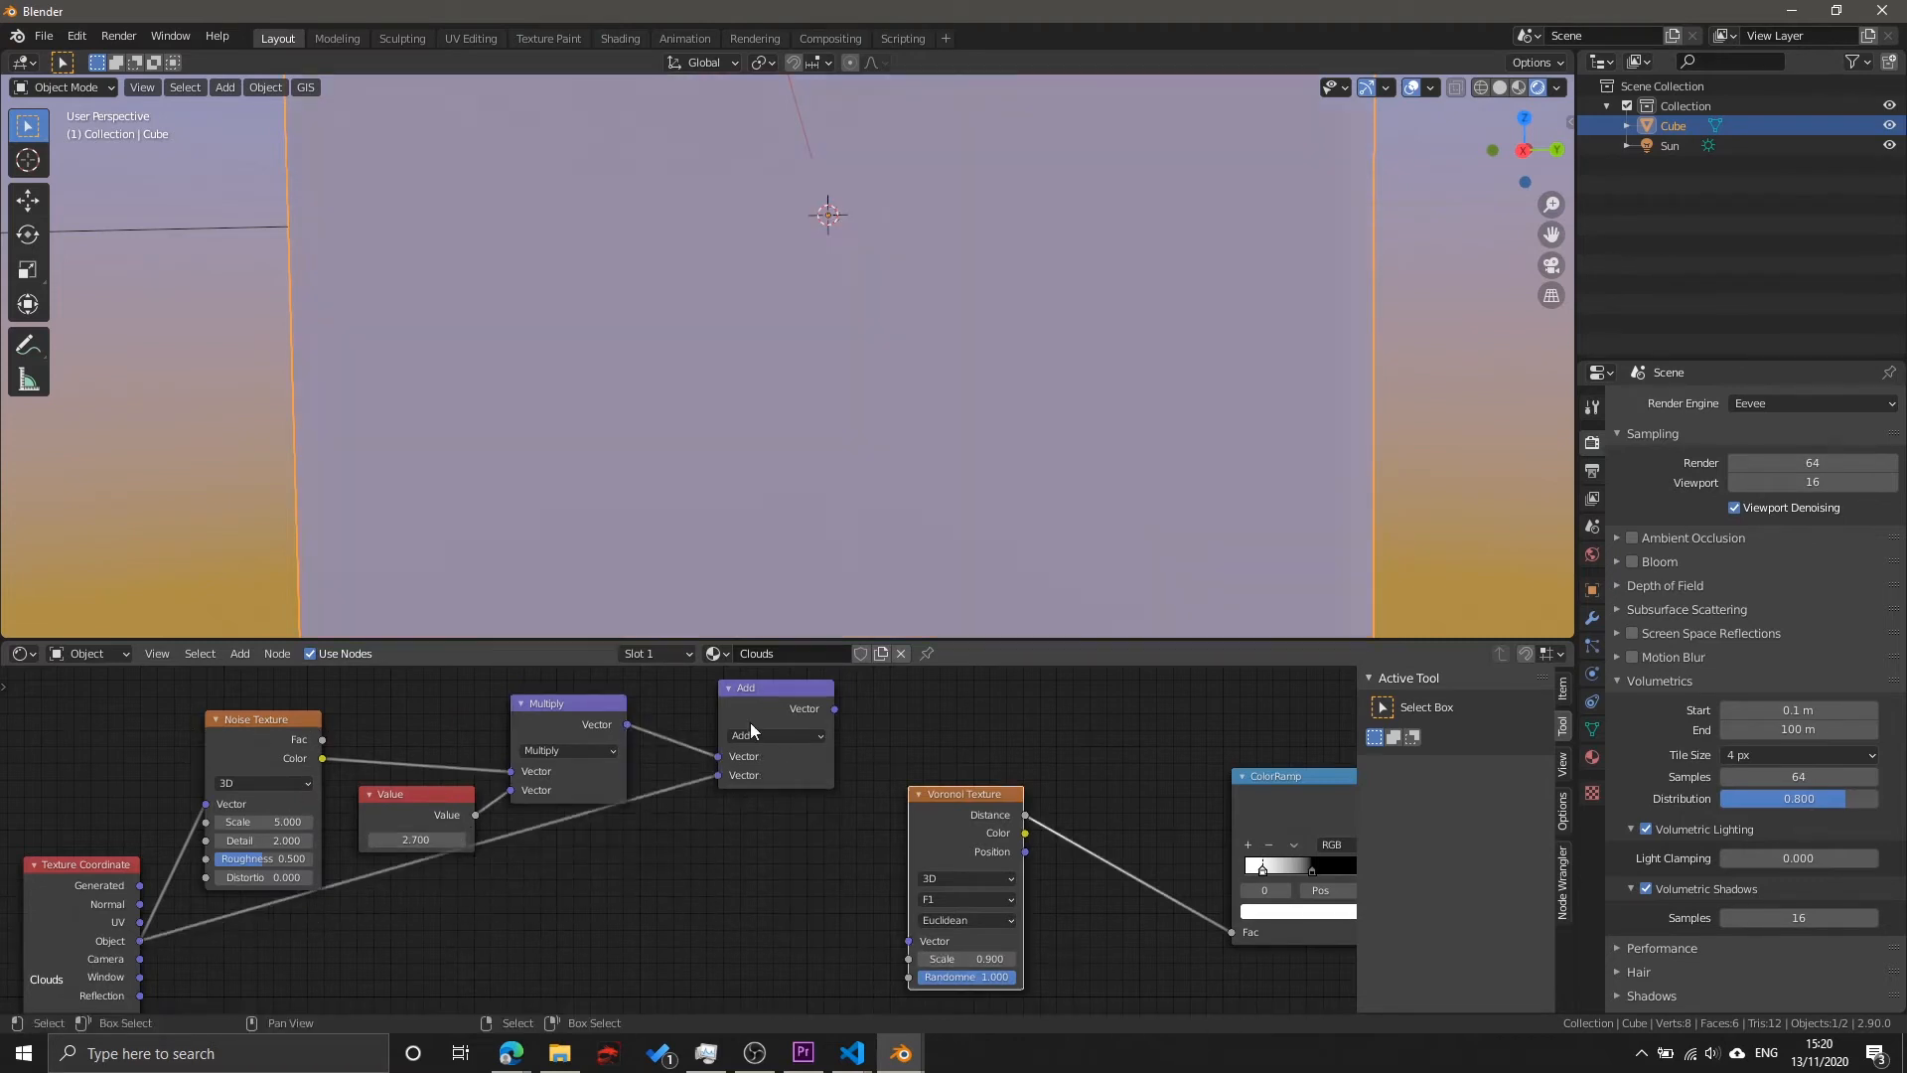
drag(751, 724, 726, 897)
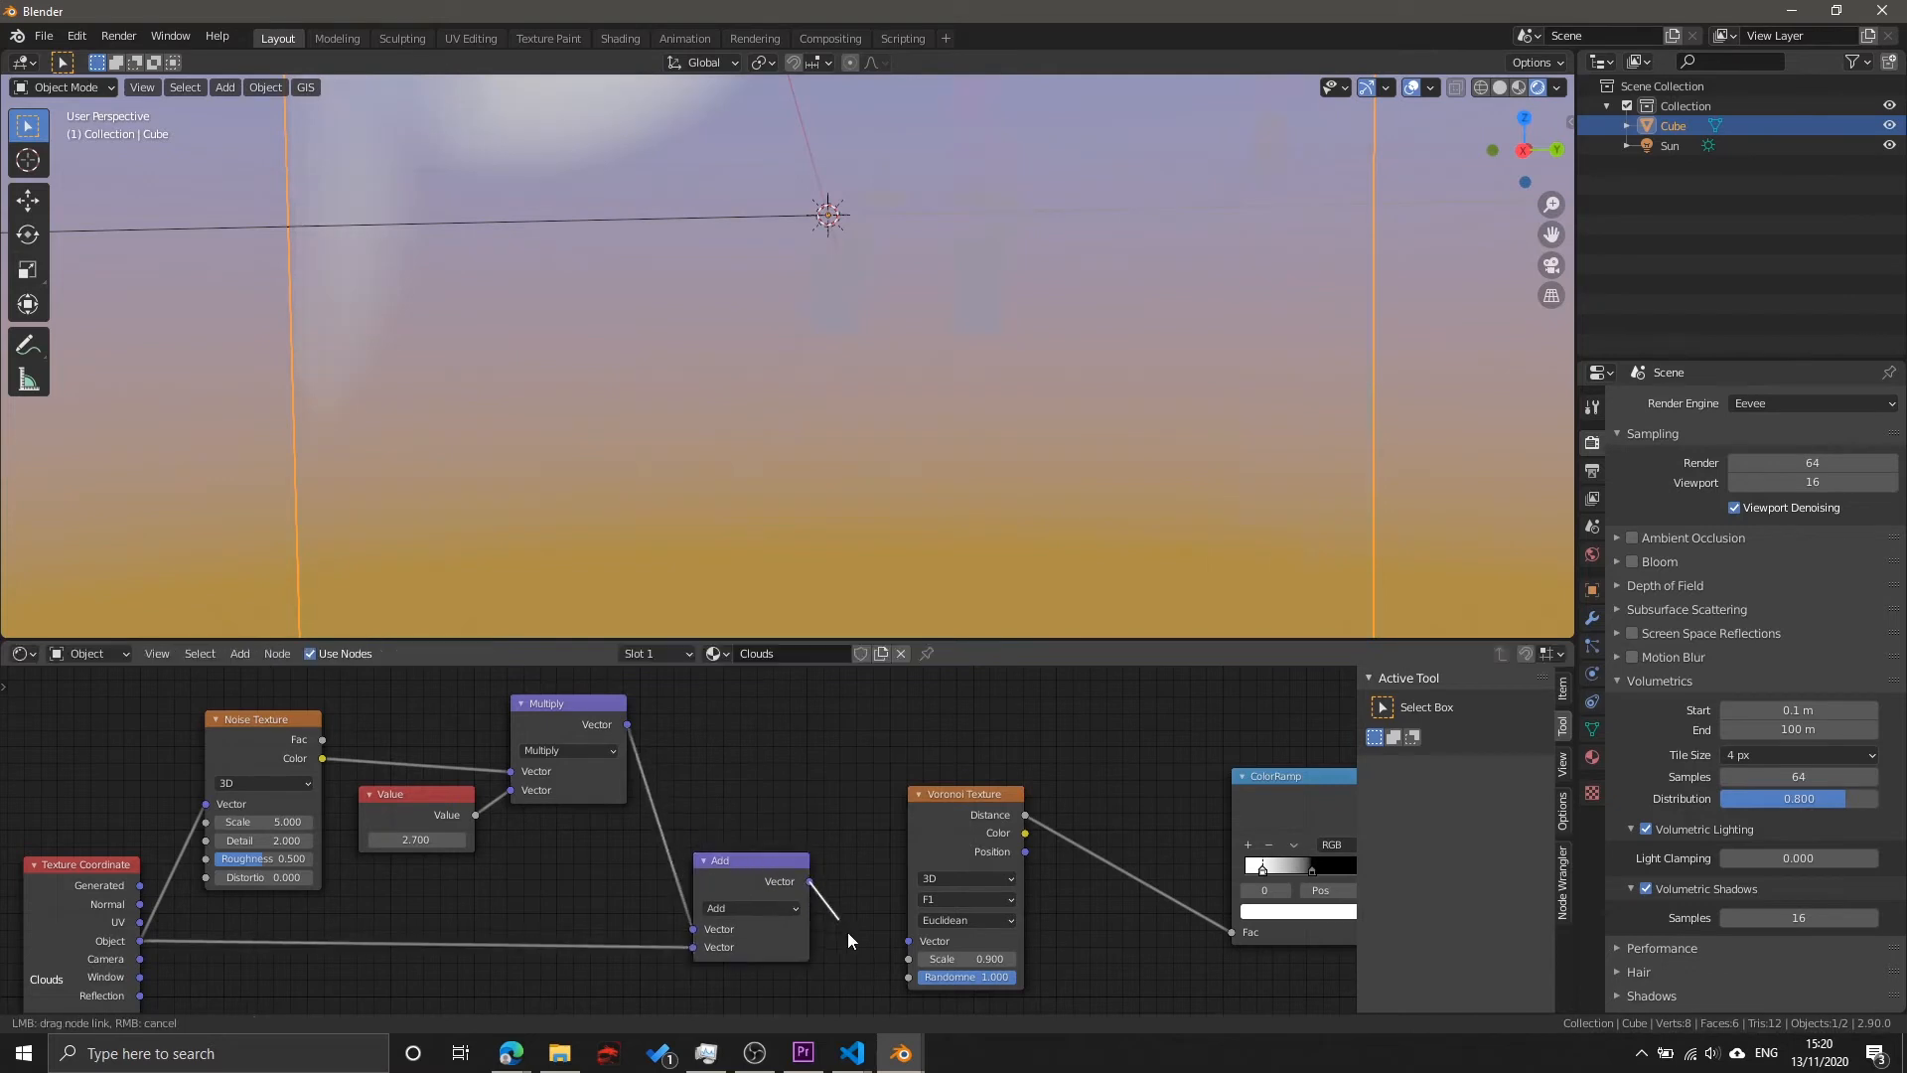
drag(910, 937, 909, 941)
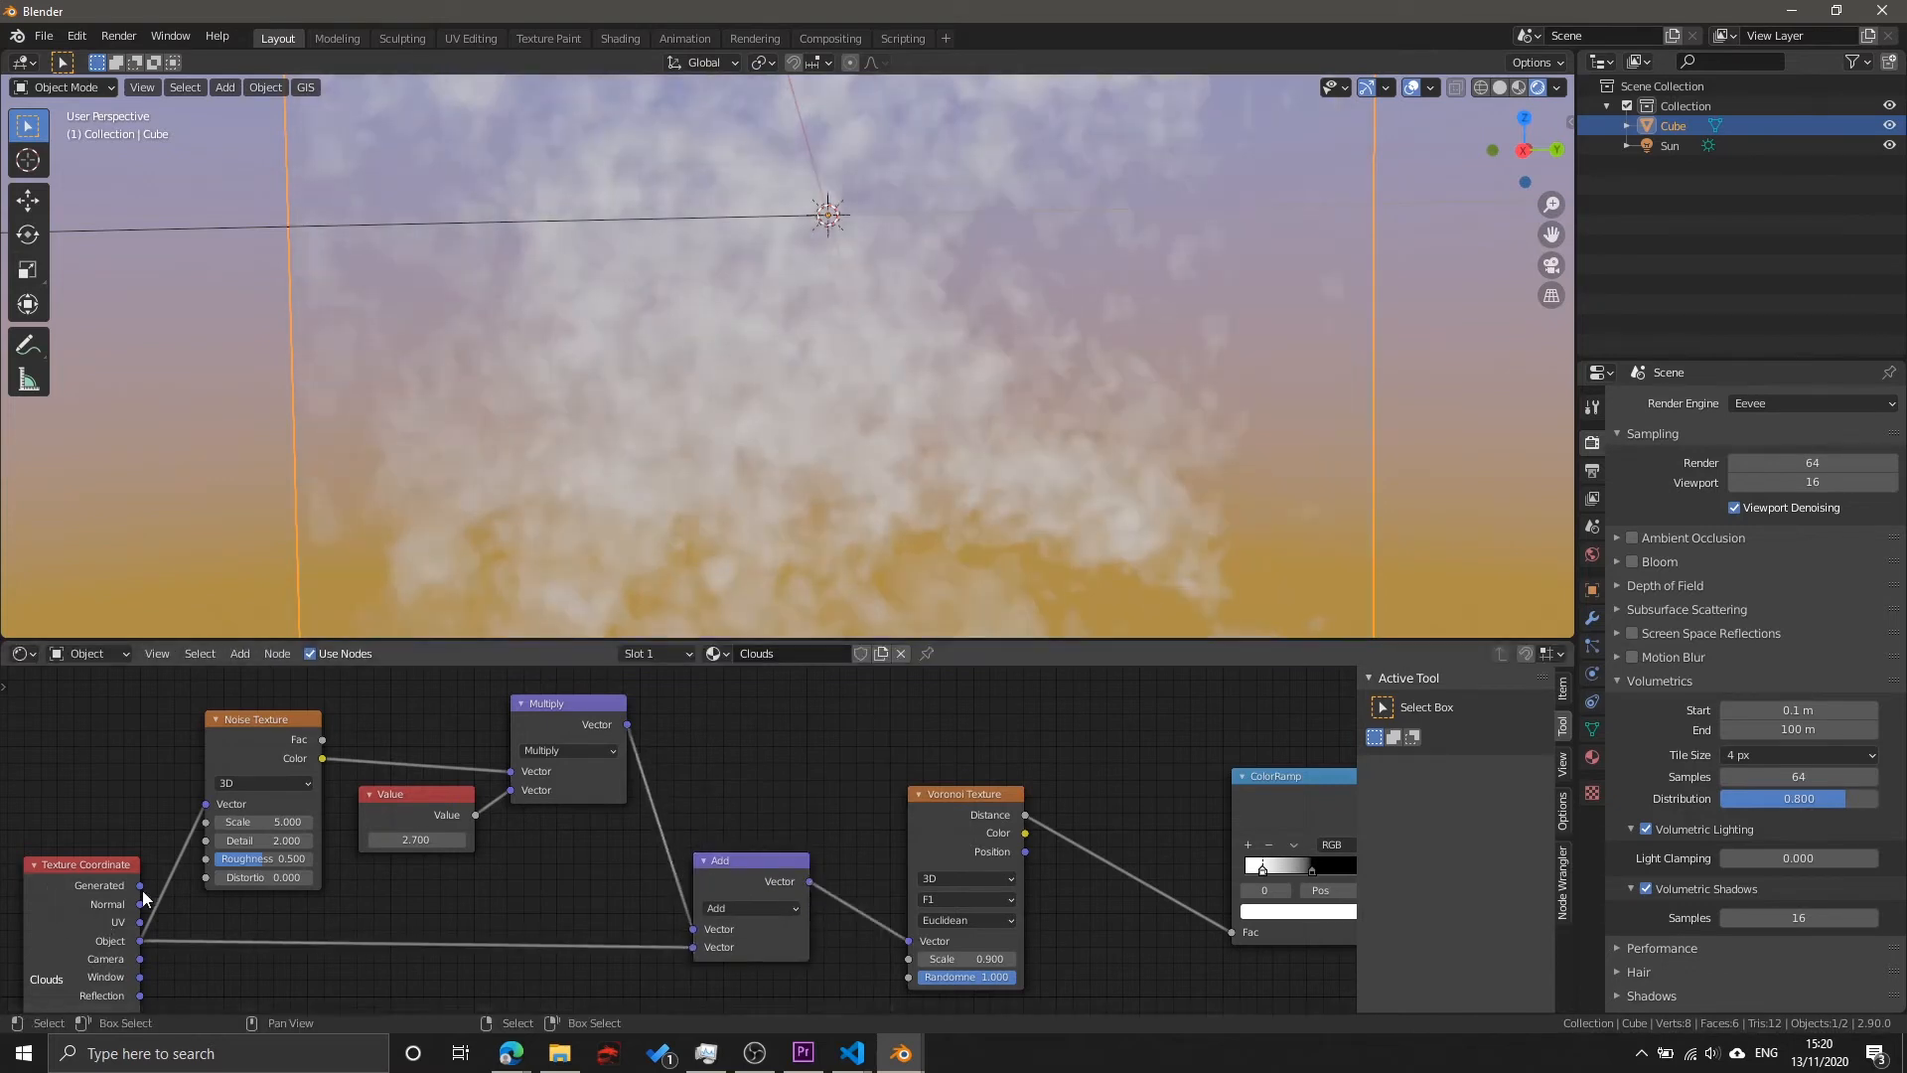
drag(769, 890, 781, 895)
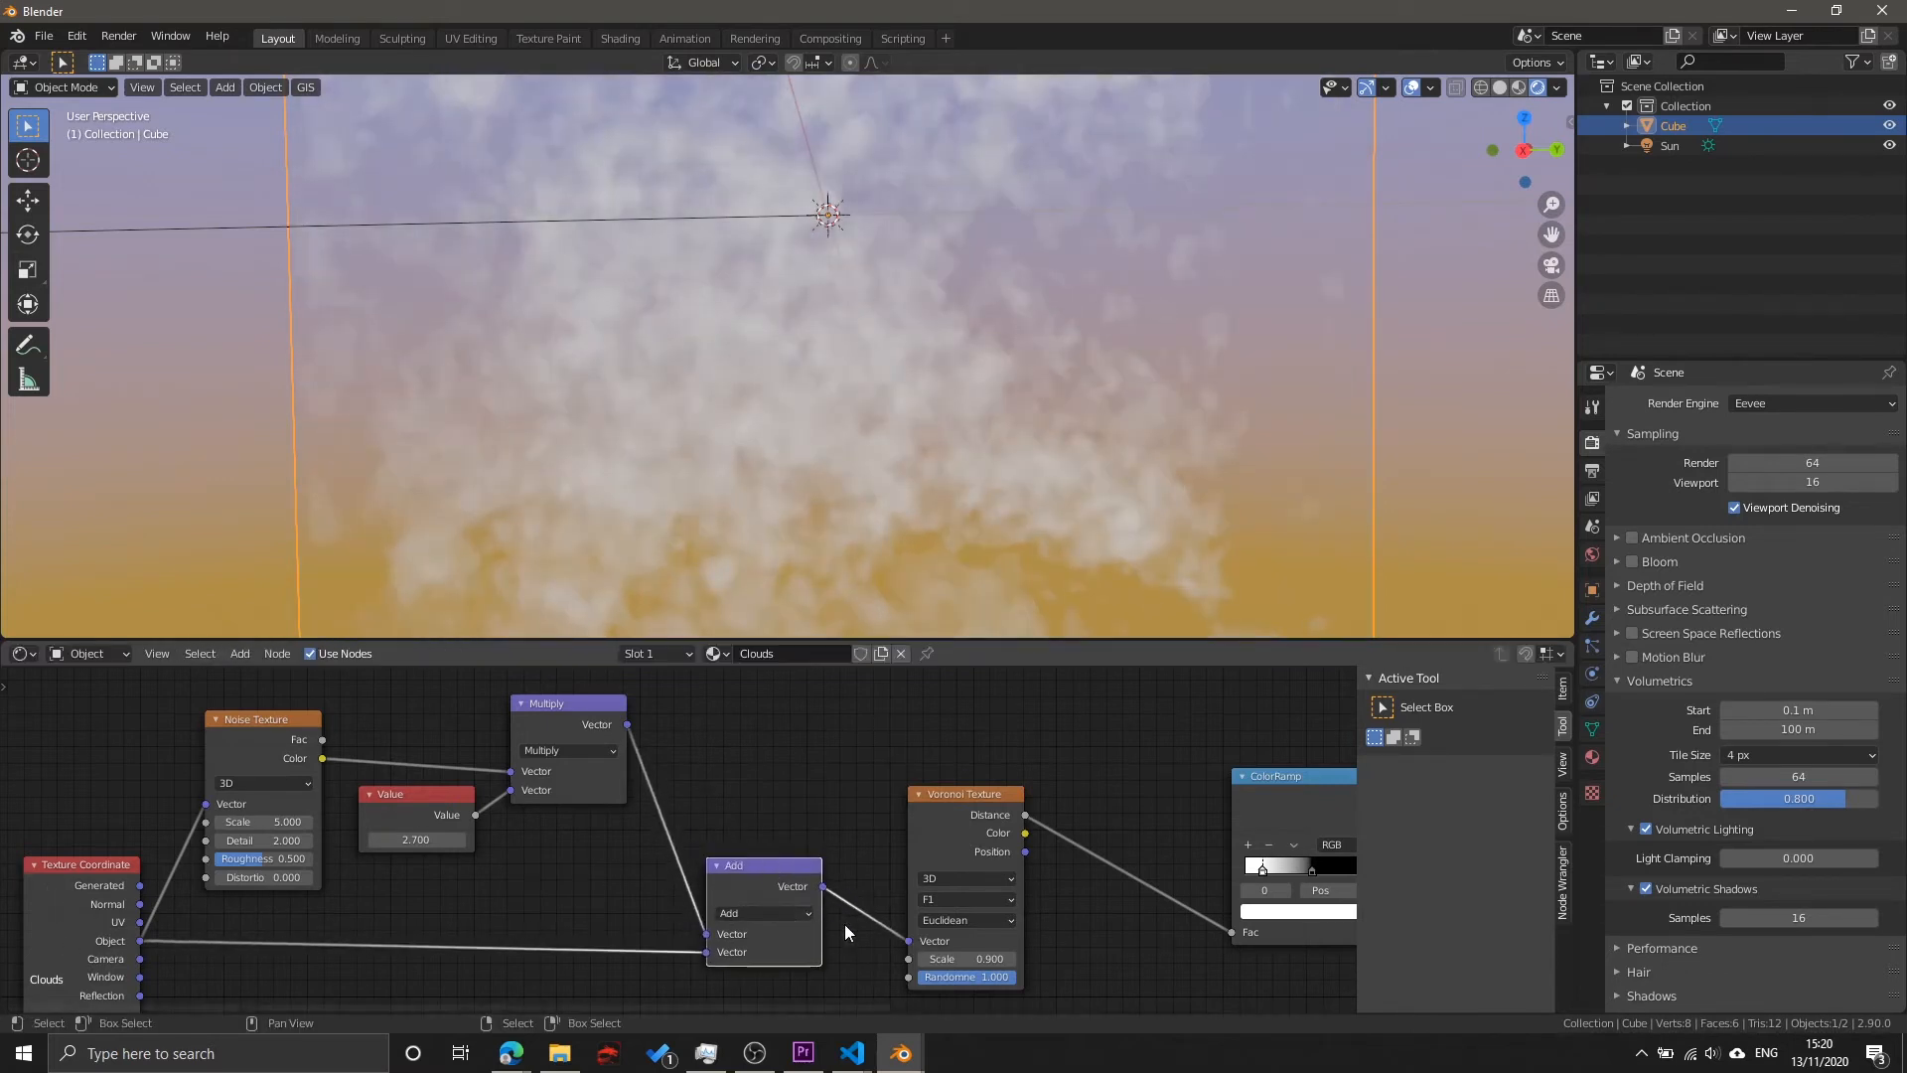
Step: Lower the Value node feeding the vector Multiply to 0.2
scroll(836, 914, up, 5)
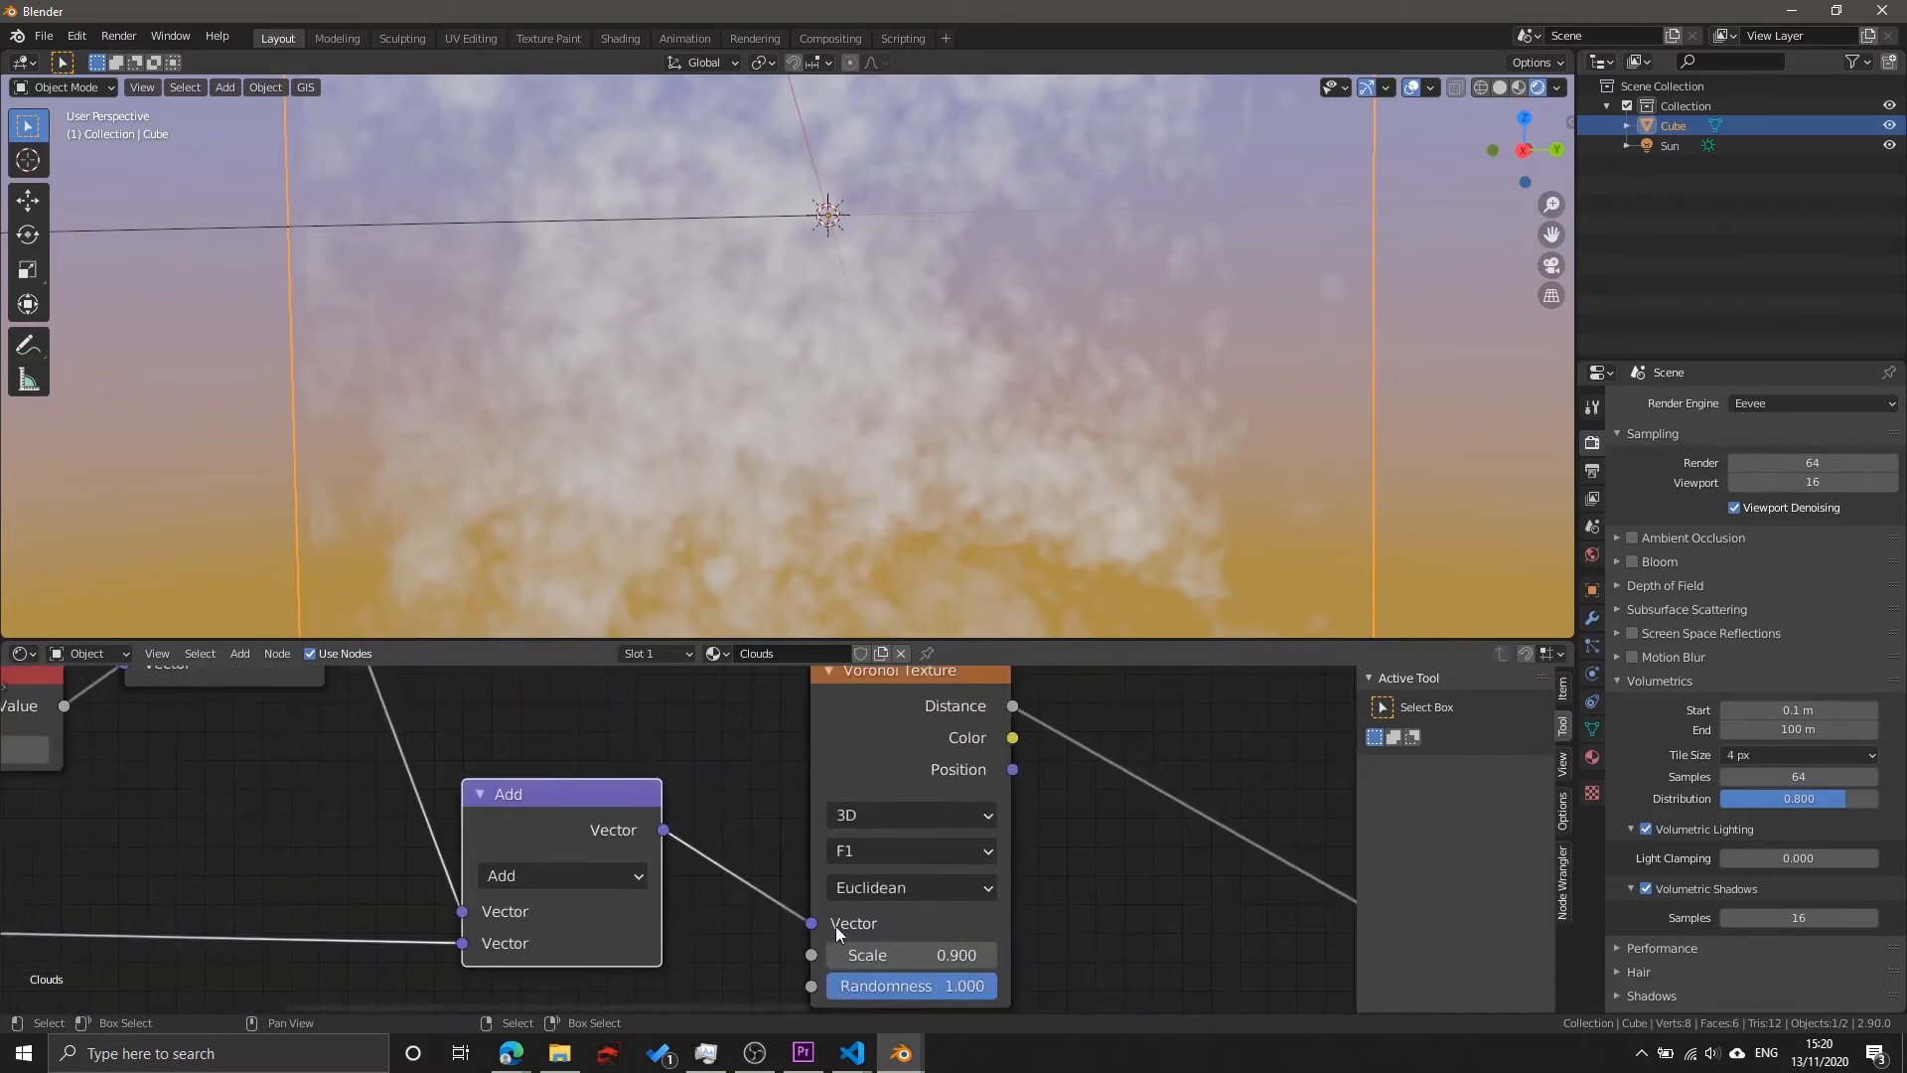
middle_drag(651, 845, 859, 881)
scroll(858, 881, down, 4)
middle_drag(535, 856, 683, 901)
scroll(727, 903, up, 3)
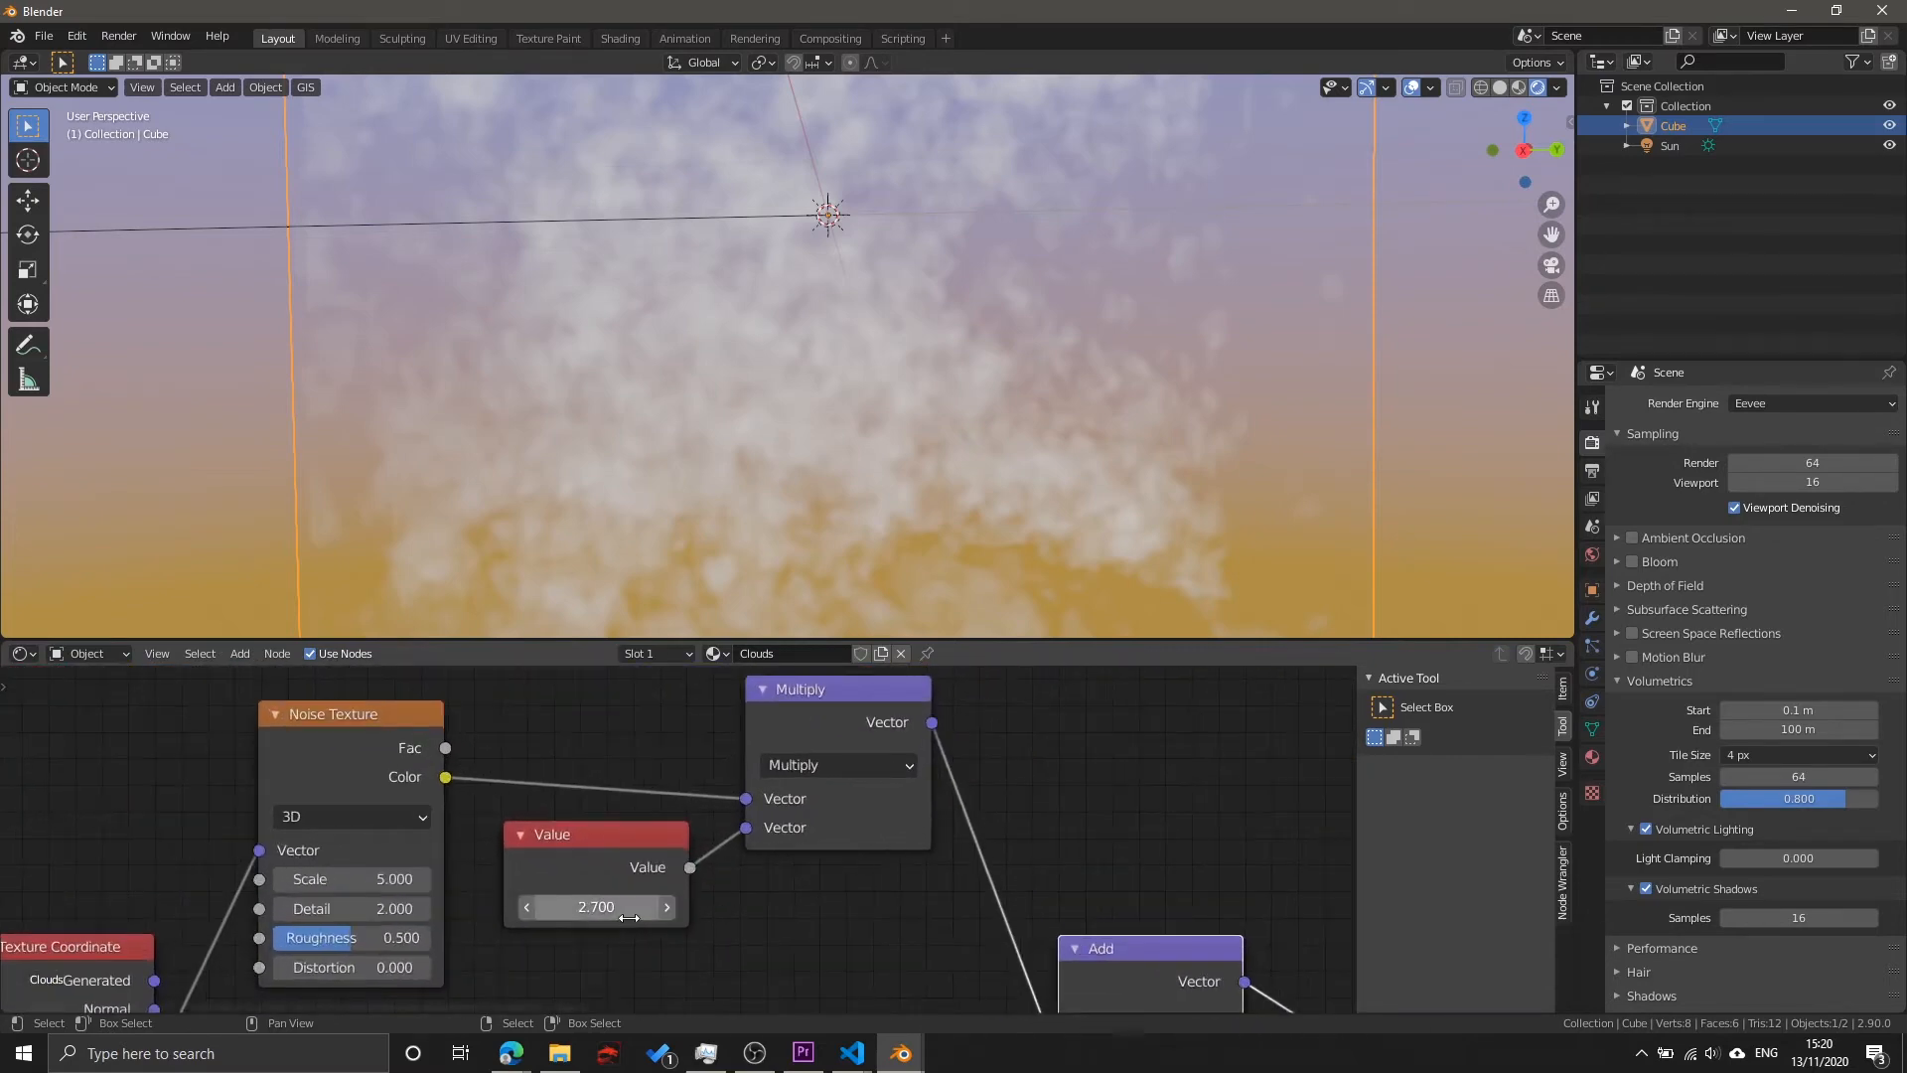
drag(620, 910, 584, 910)
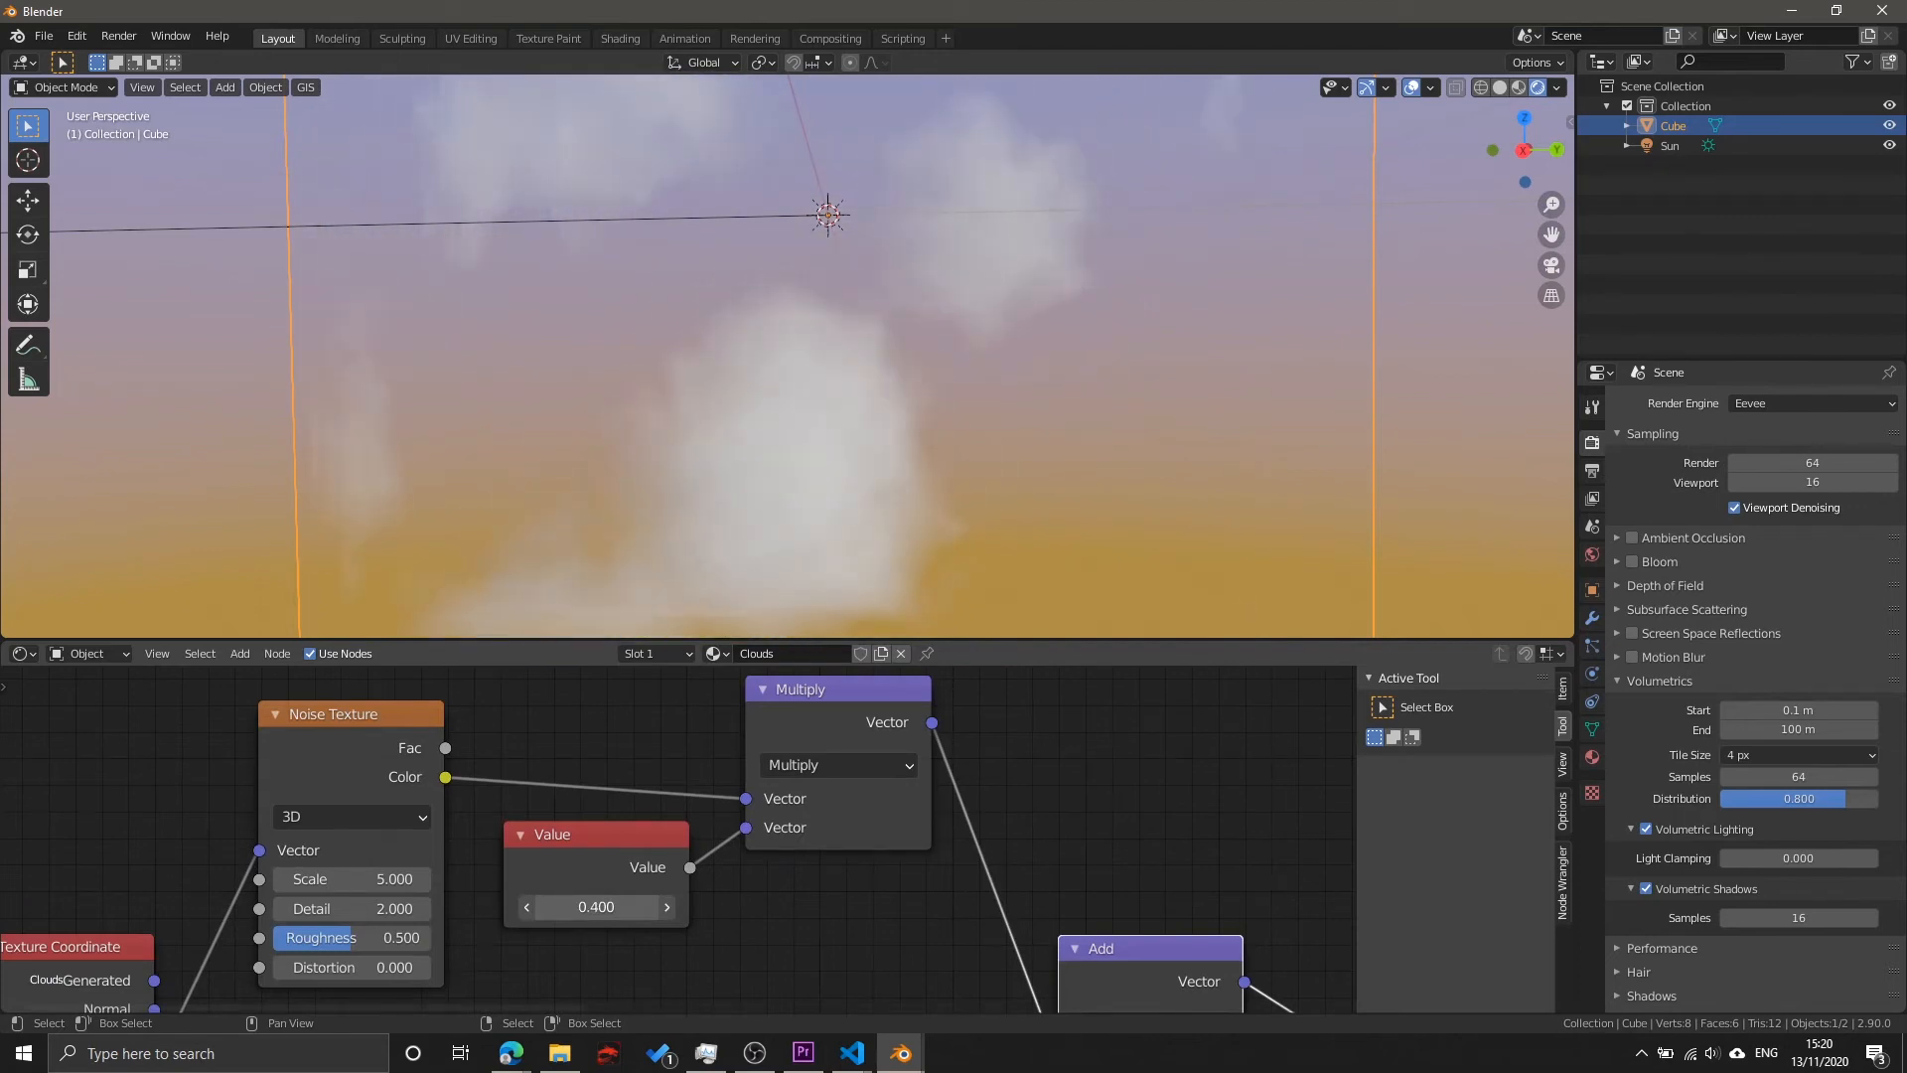
Step: Examine the distortion node chain from the noise and Value nodes through the vector Add to the Voronoi Texture
scroll(497, 999, down, 2)
middle_drag(497, 998, 862, 804)
scroll(538, 833, up, 3)
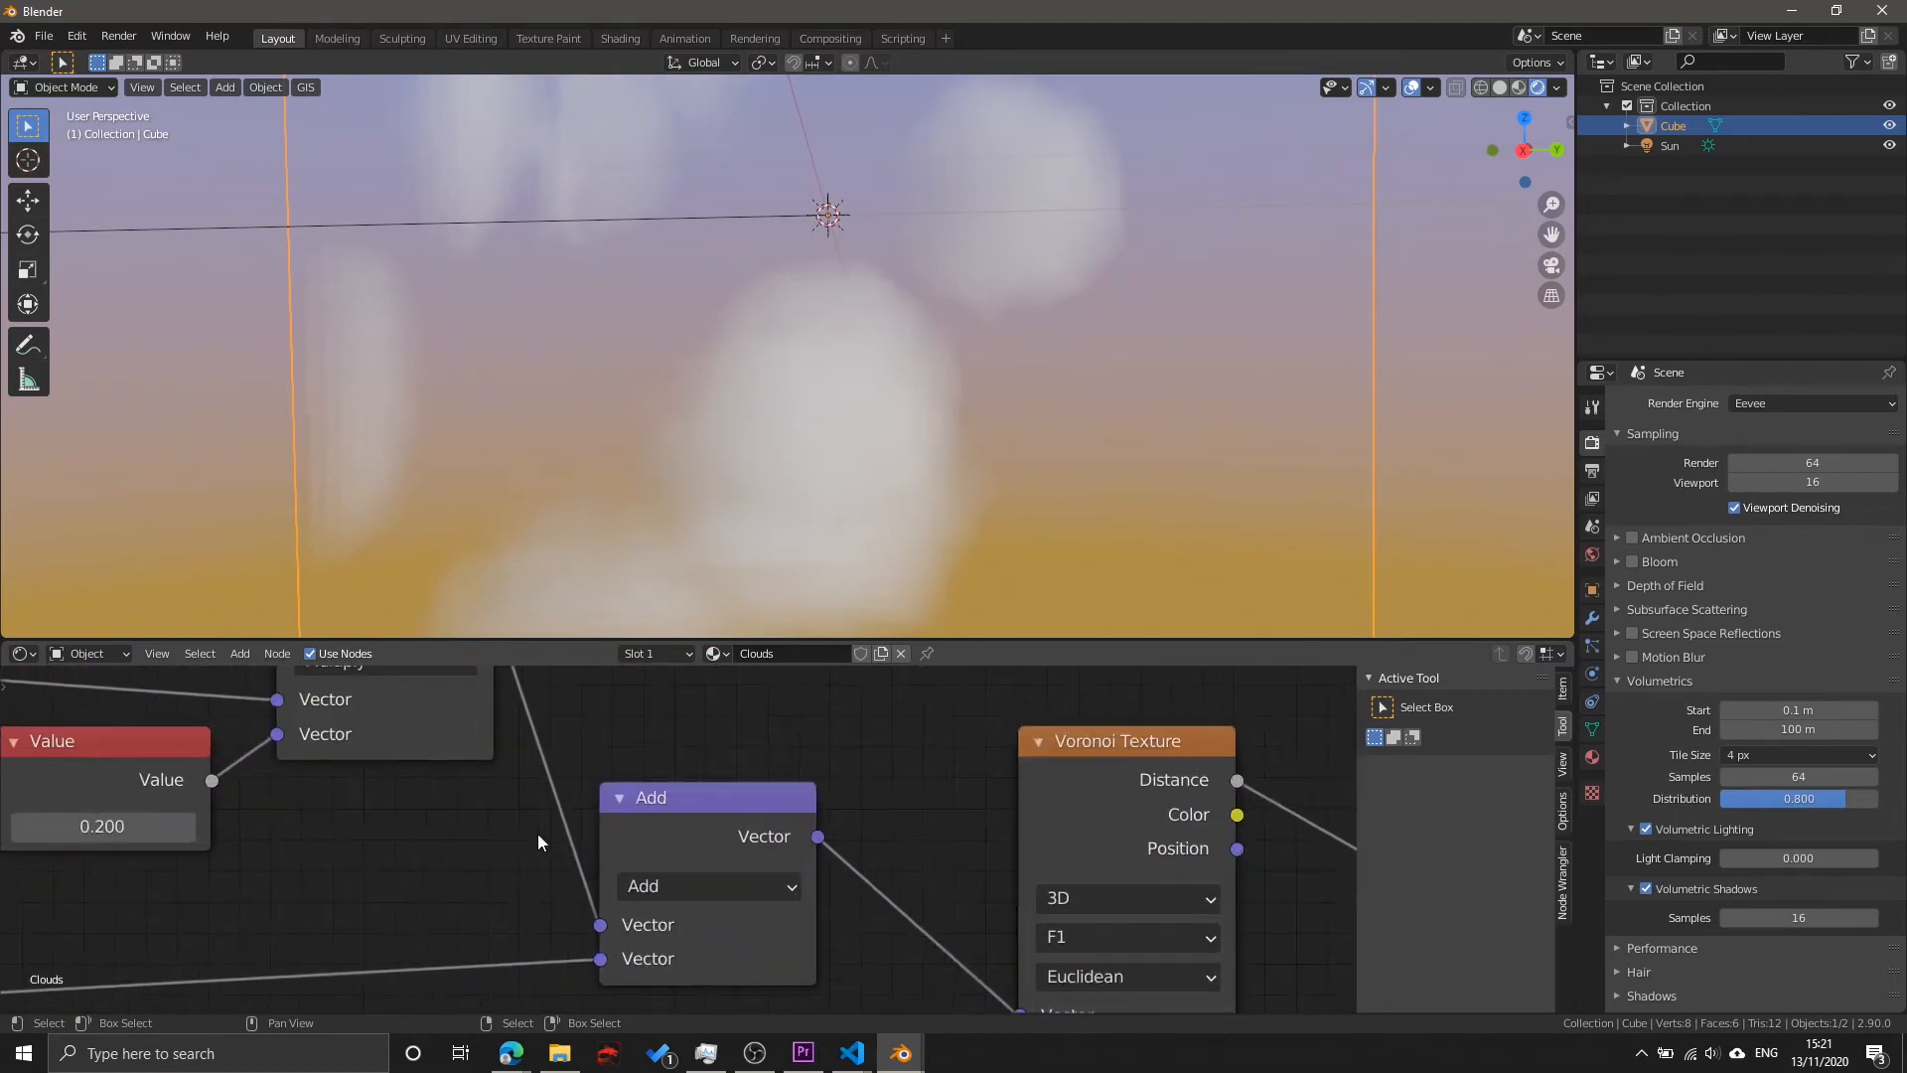
middle_drag(550, 890, 568, 912)
scroll(733, 928, up, 4)
scroll(733, 927, down, 6)
middle_drag(985, 938, 795, 879)
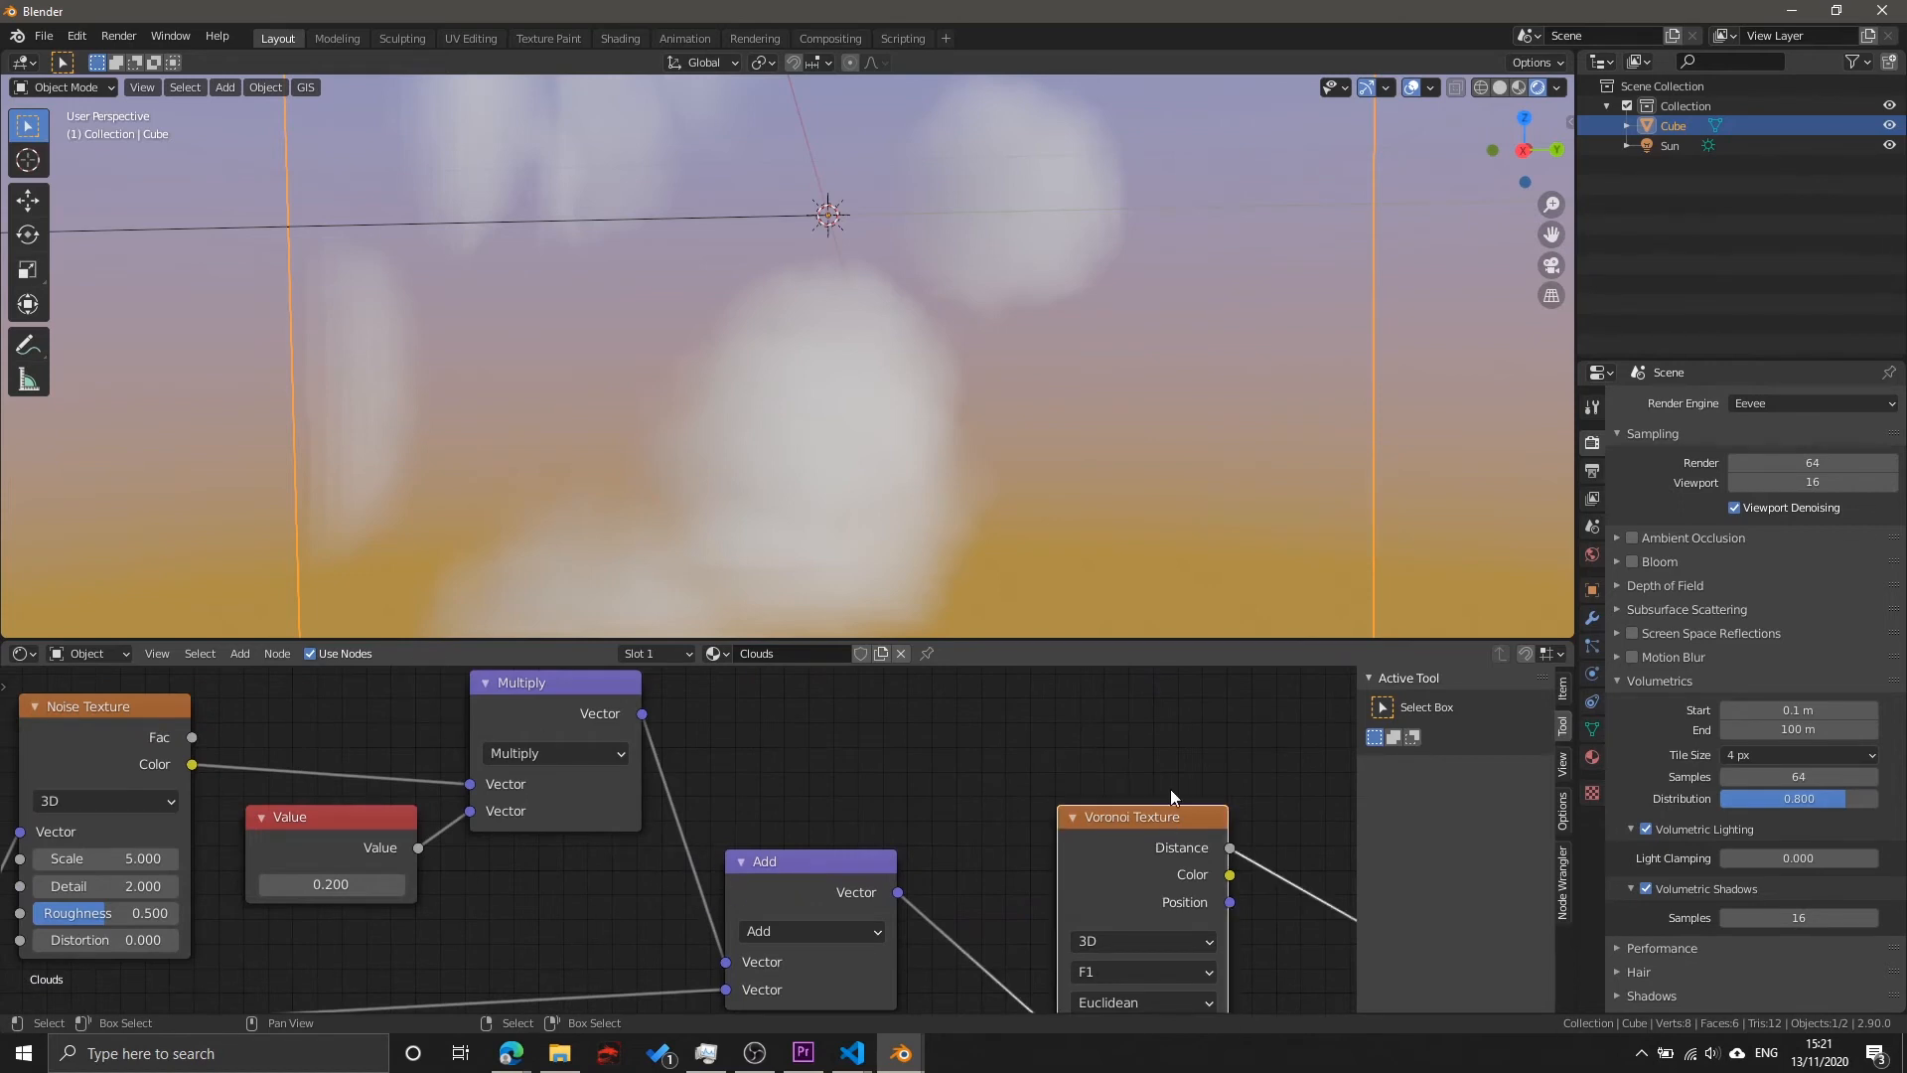
middle_drag(1171, 790, 884, 721)
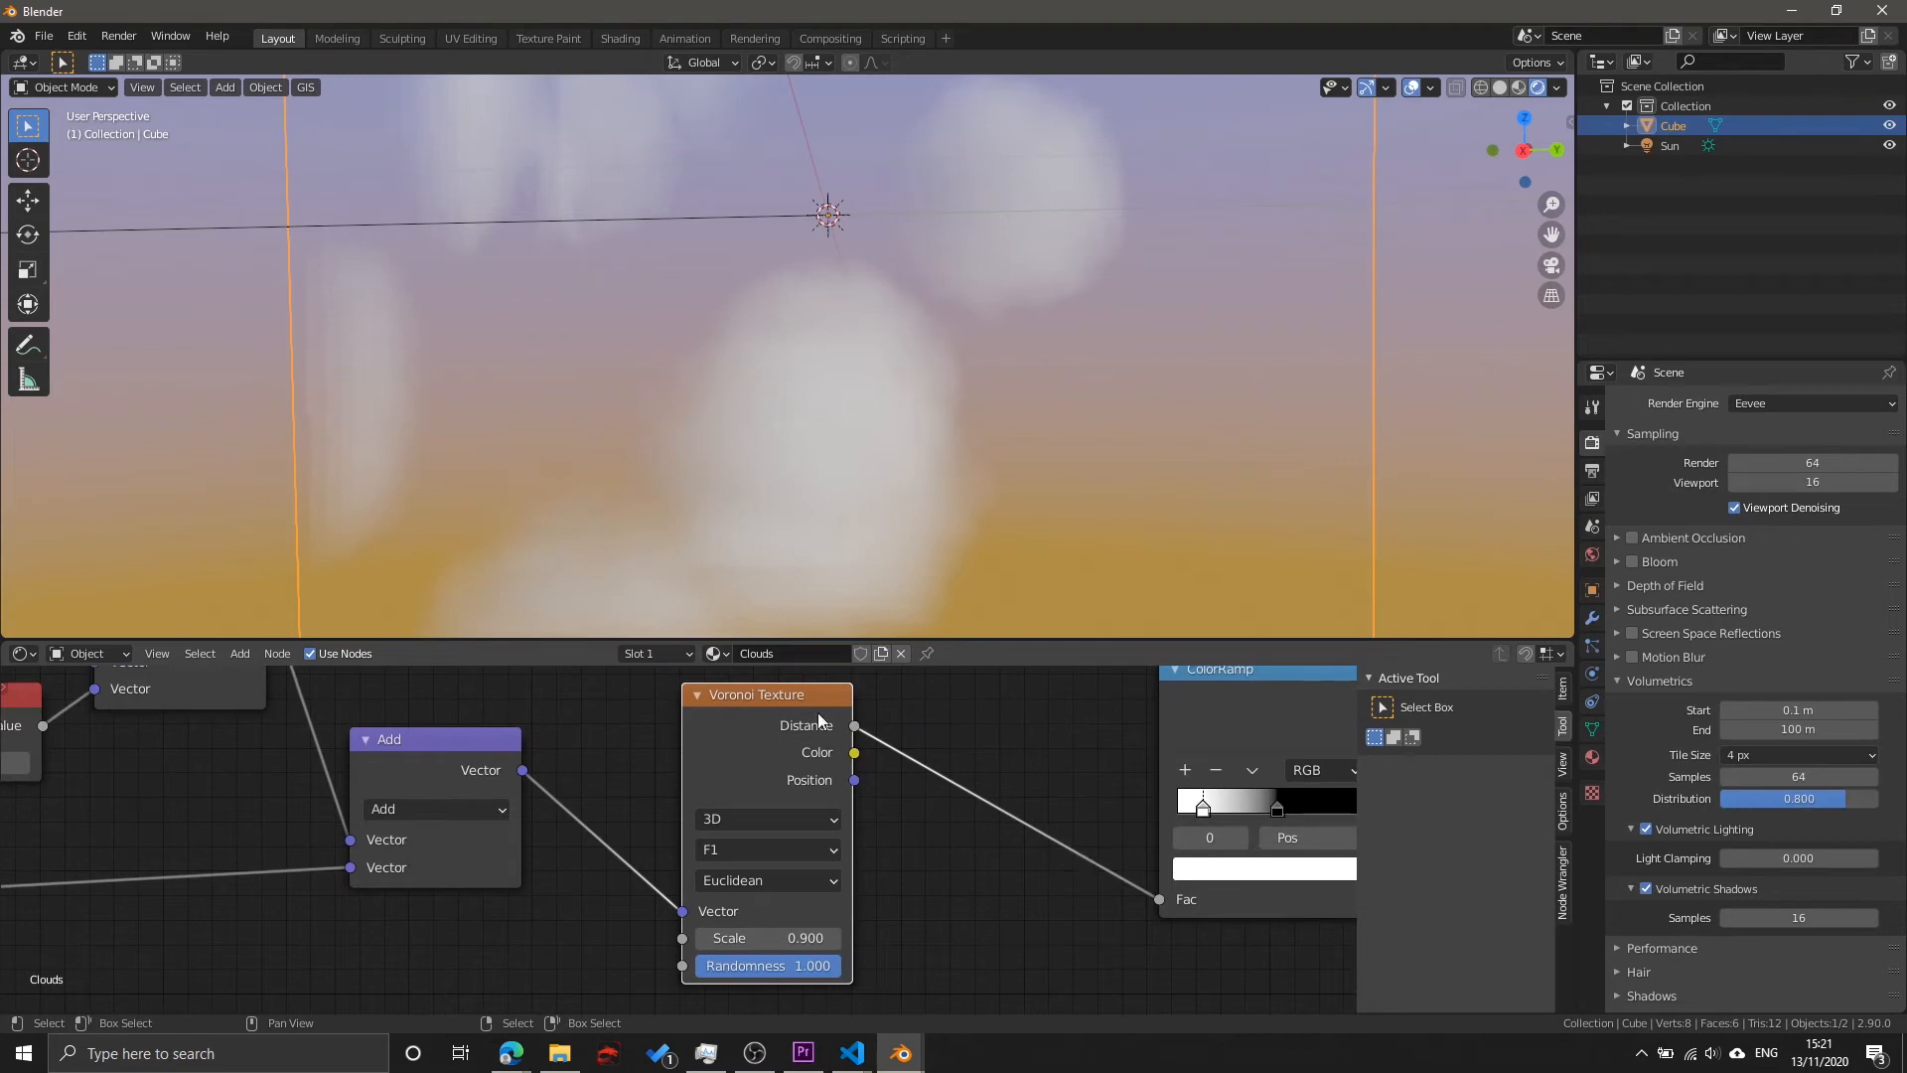
Step: Examine the node network between the detail-noise math nodes, the coordinate distortion chain, the Voronoi Texture and the ColorRamp
middle_drag(995, 917, 1017, 802)
scroll(835, 761, down, 4)
scroll(624, 846, up, 4)
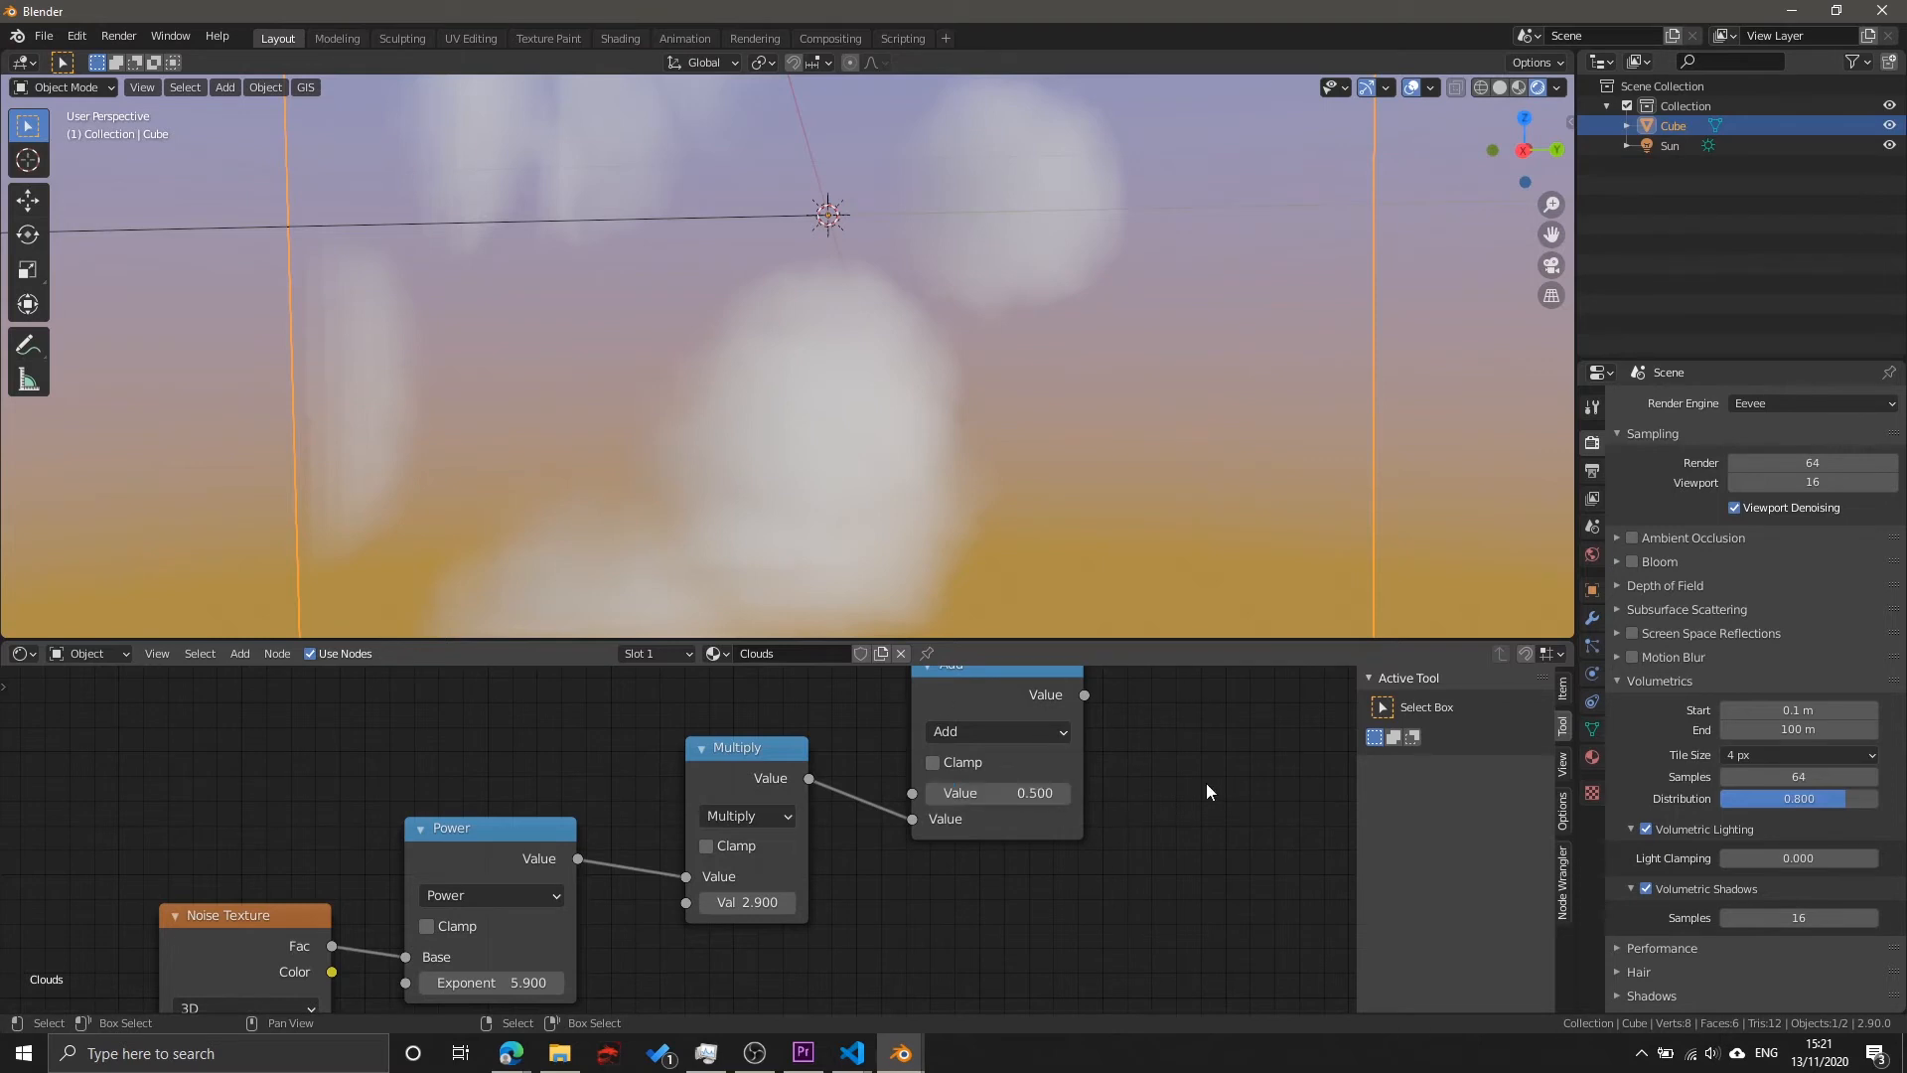
scroll(1206, 783, down, 4)
middle_drag(1206, 783, 997, 894)
middle_drag(950, 745, 955, 854)
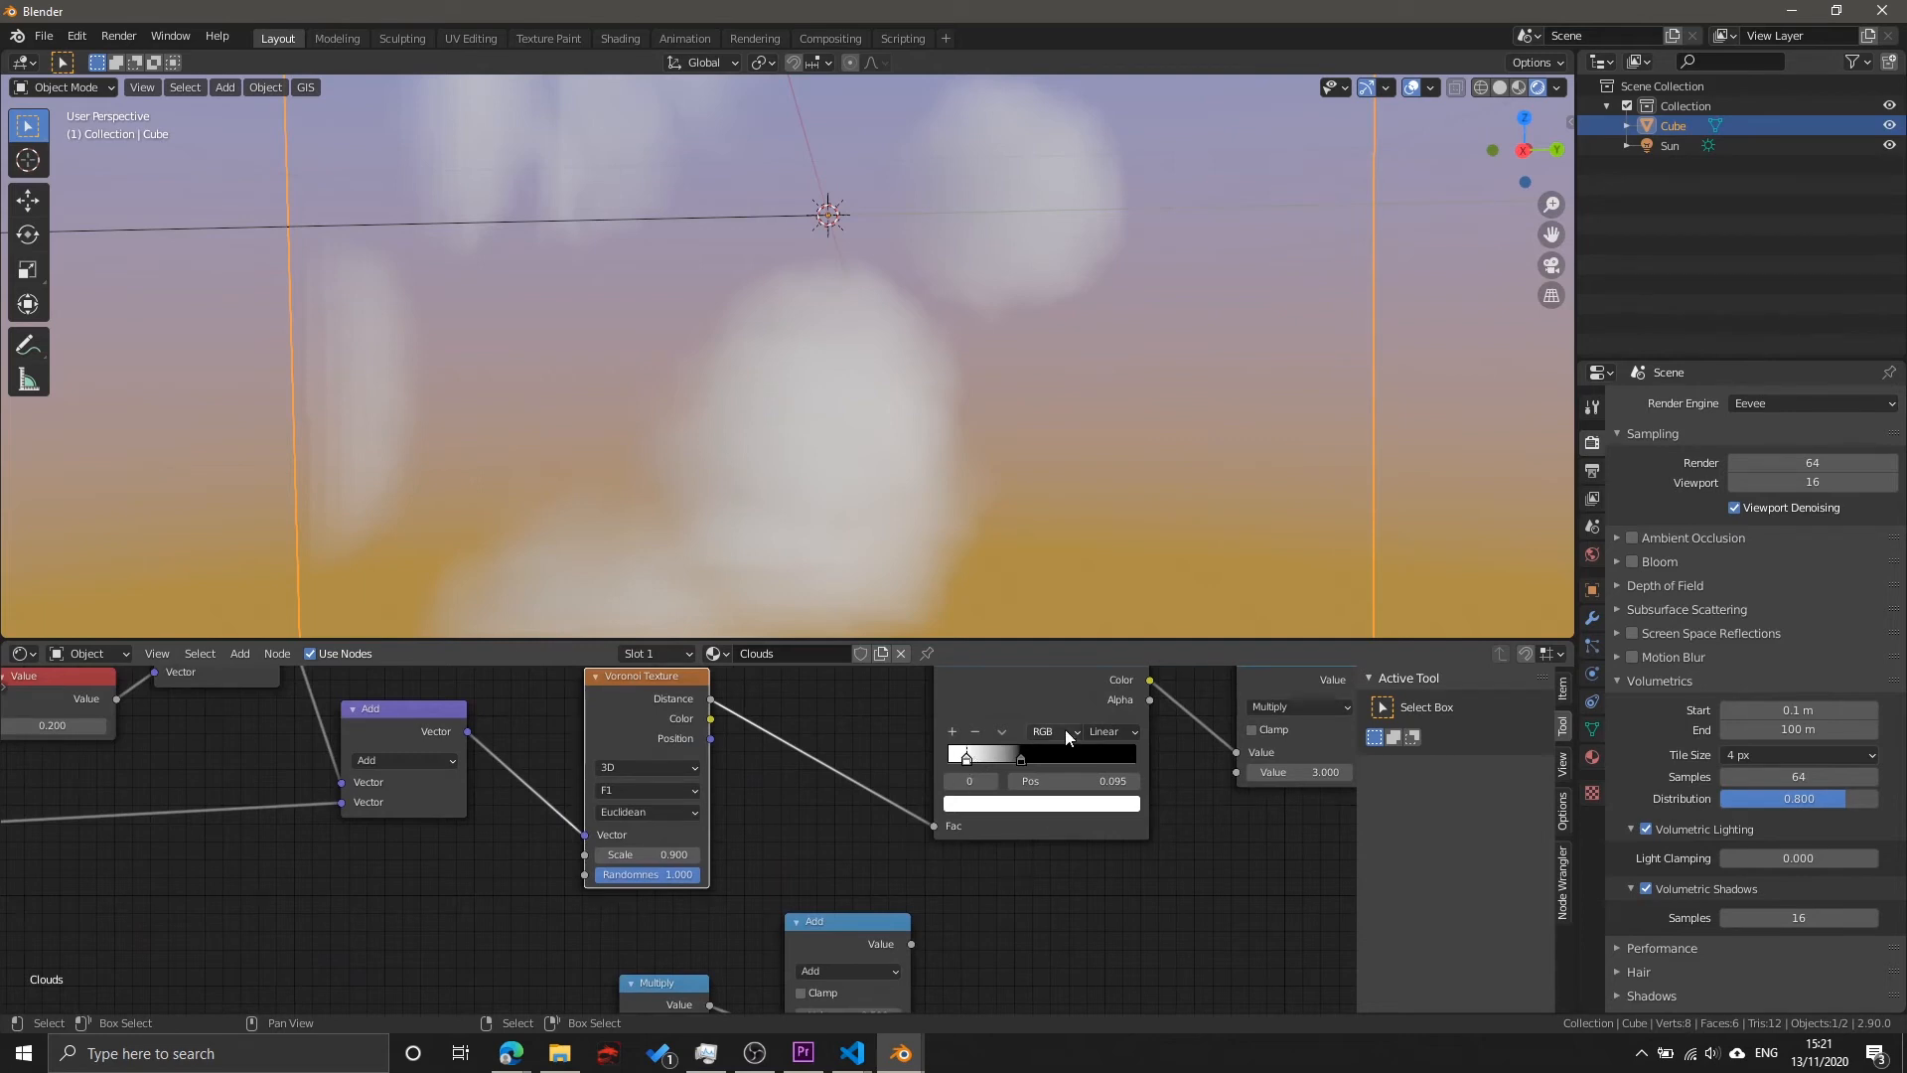
middle_drag(696, 733, 1261, 818)
scroll(1261, 819, down, 3)
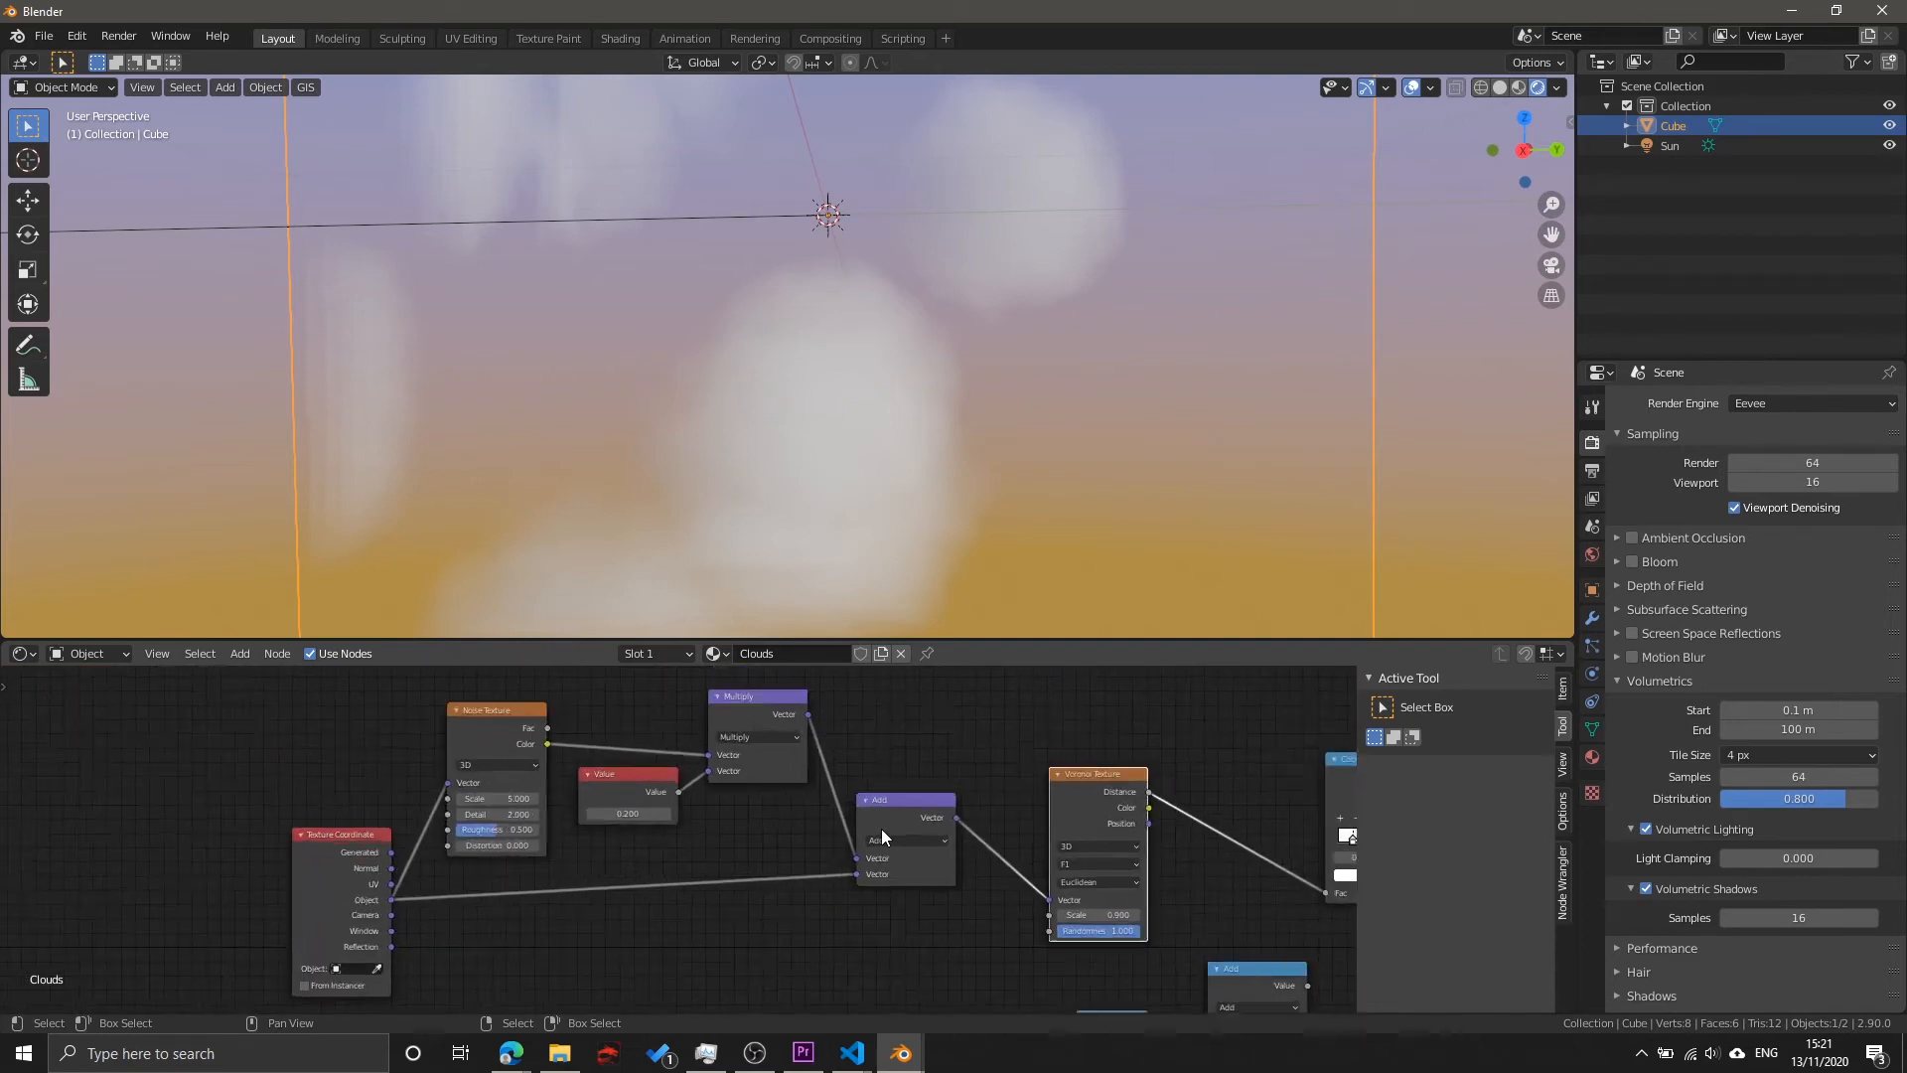
scroll(880, 828, up, 6)
middle_drag(722, 790, 728, 895)
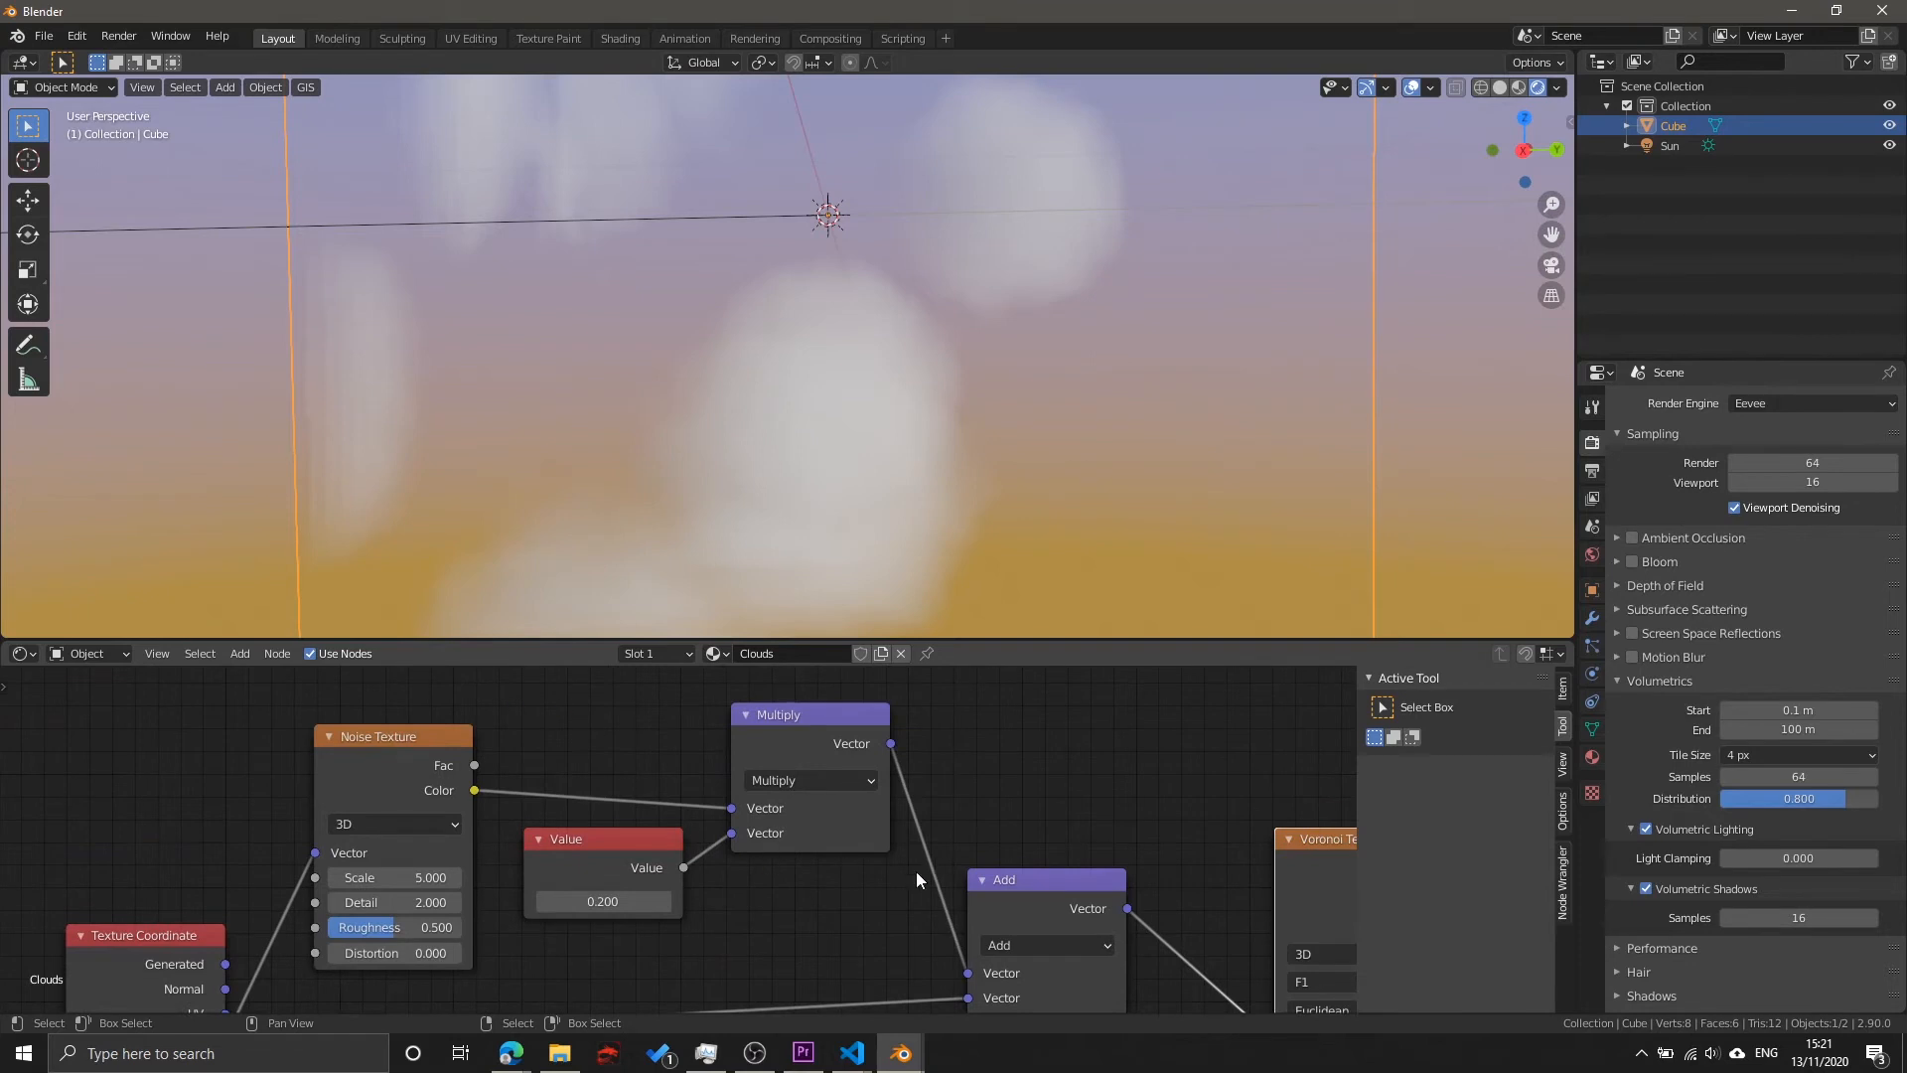
middle_drag(1174, 811, 389, 626)
middle_drag(839, 771, 884, 831)
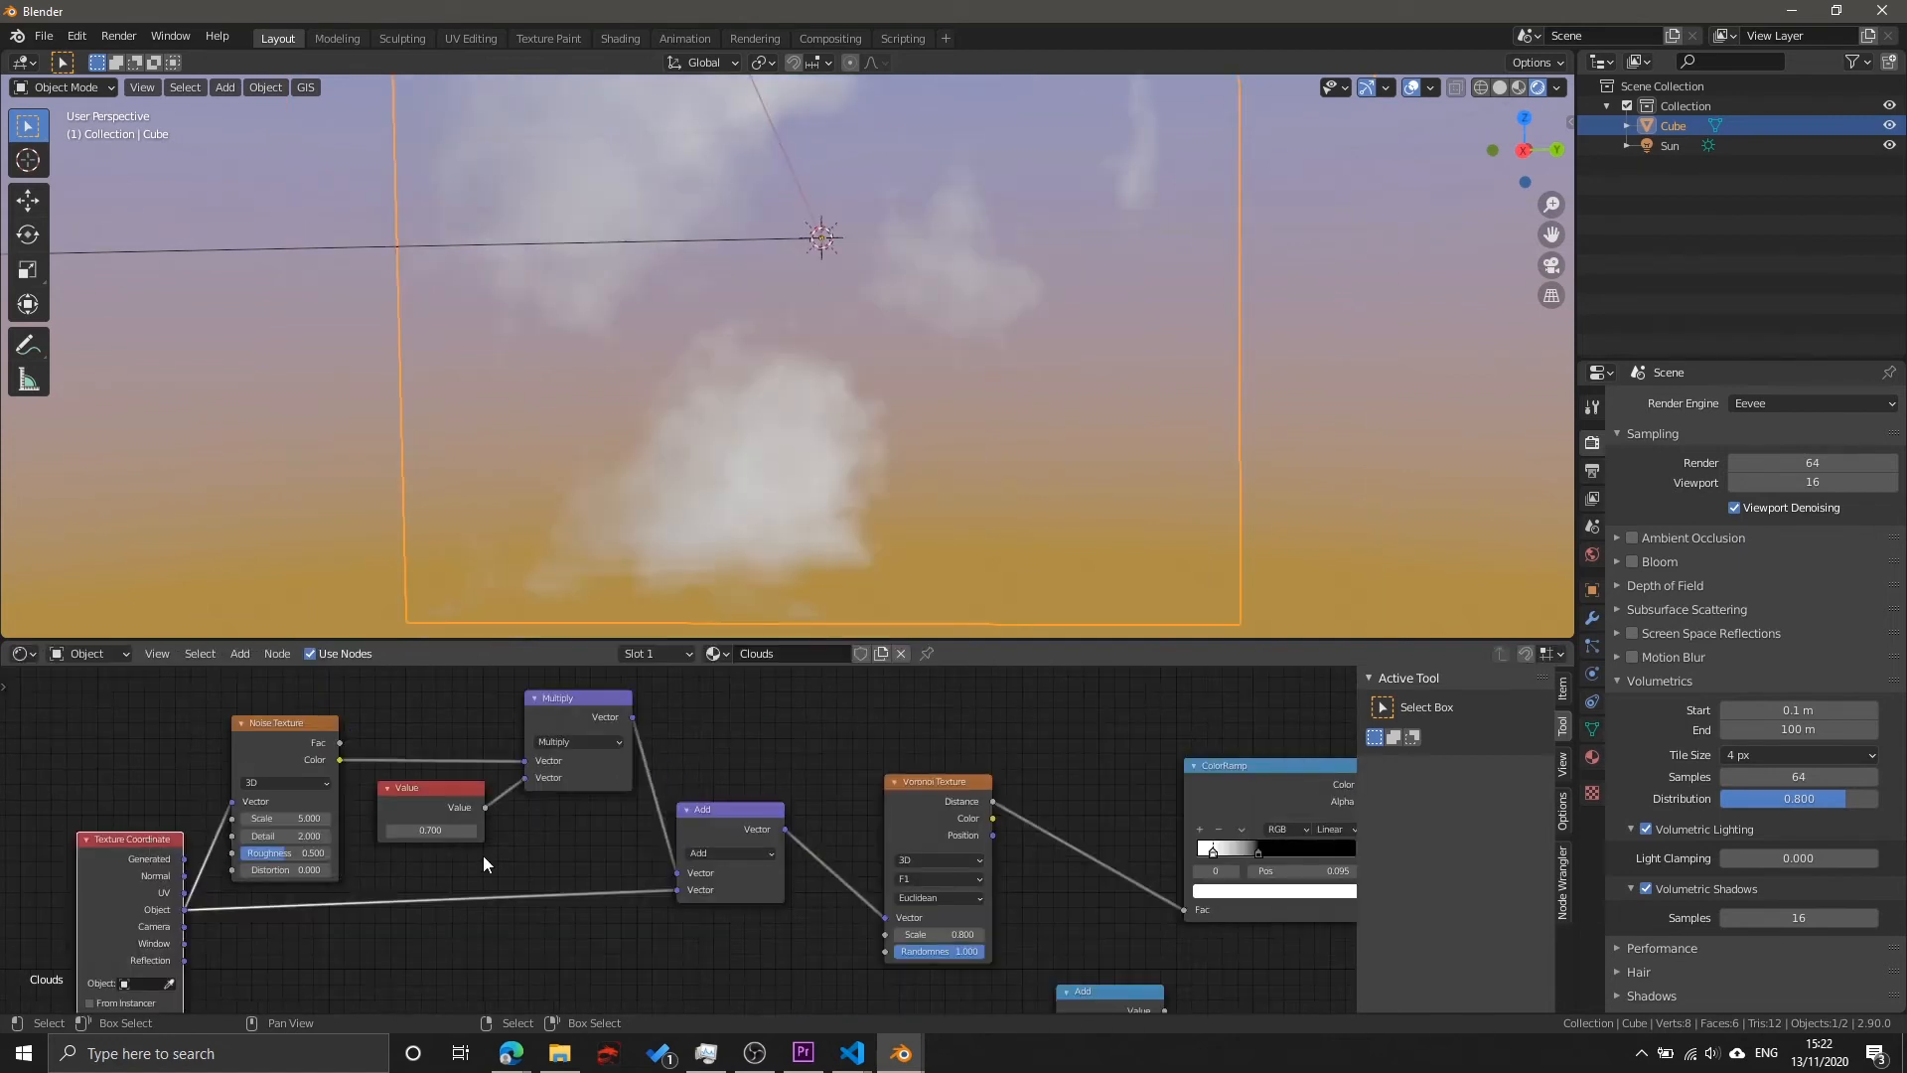
Step: Set the distortion Noise Texture's Detail to 2.6 and its Roughness to 0.533
scroll(483, 855, up, 3)
middle_drag(817, 833, 817, 883)
scroll(625, 900, down, 6)
scroll(666, 933, up, 8)
middle_drag(665, 934, 727, 845)
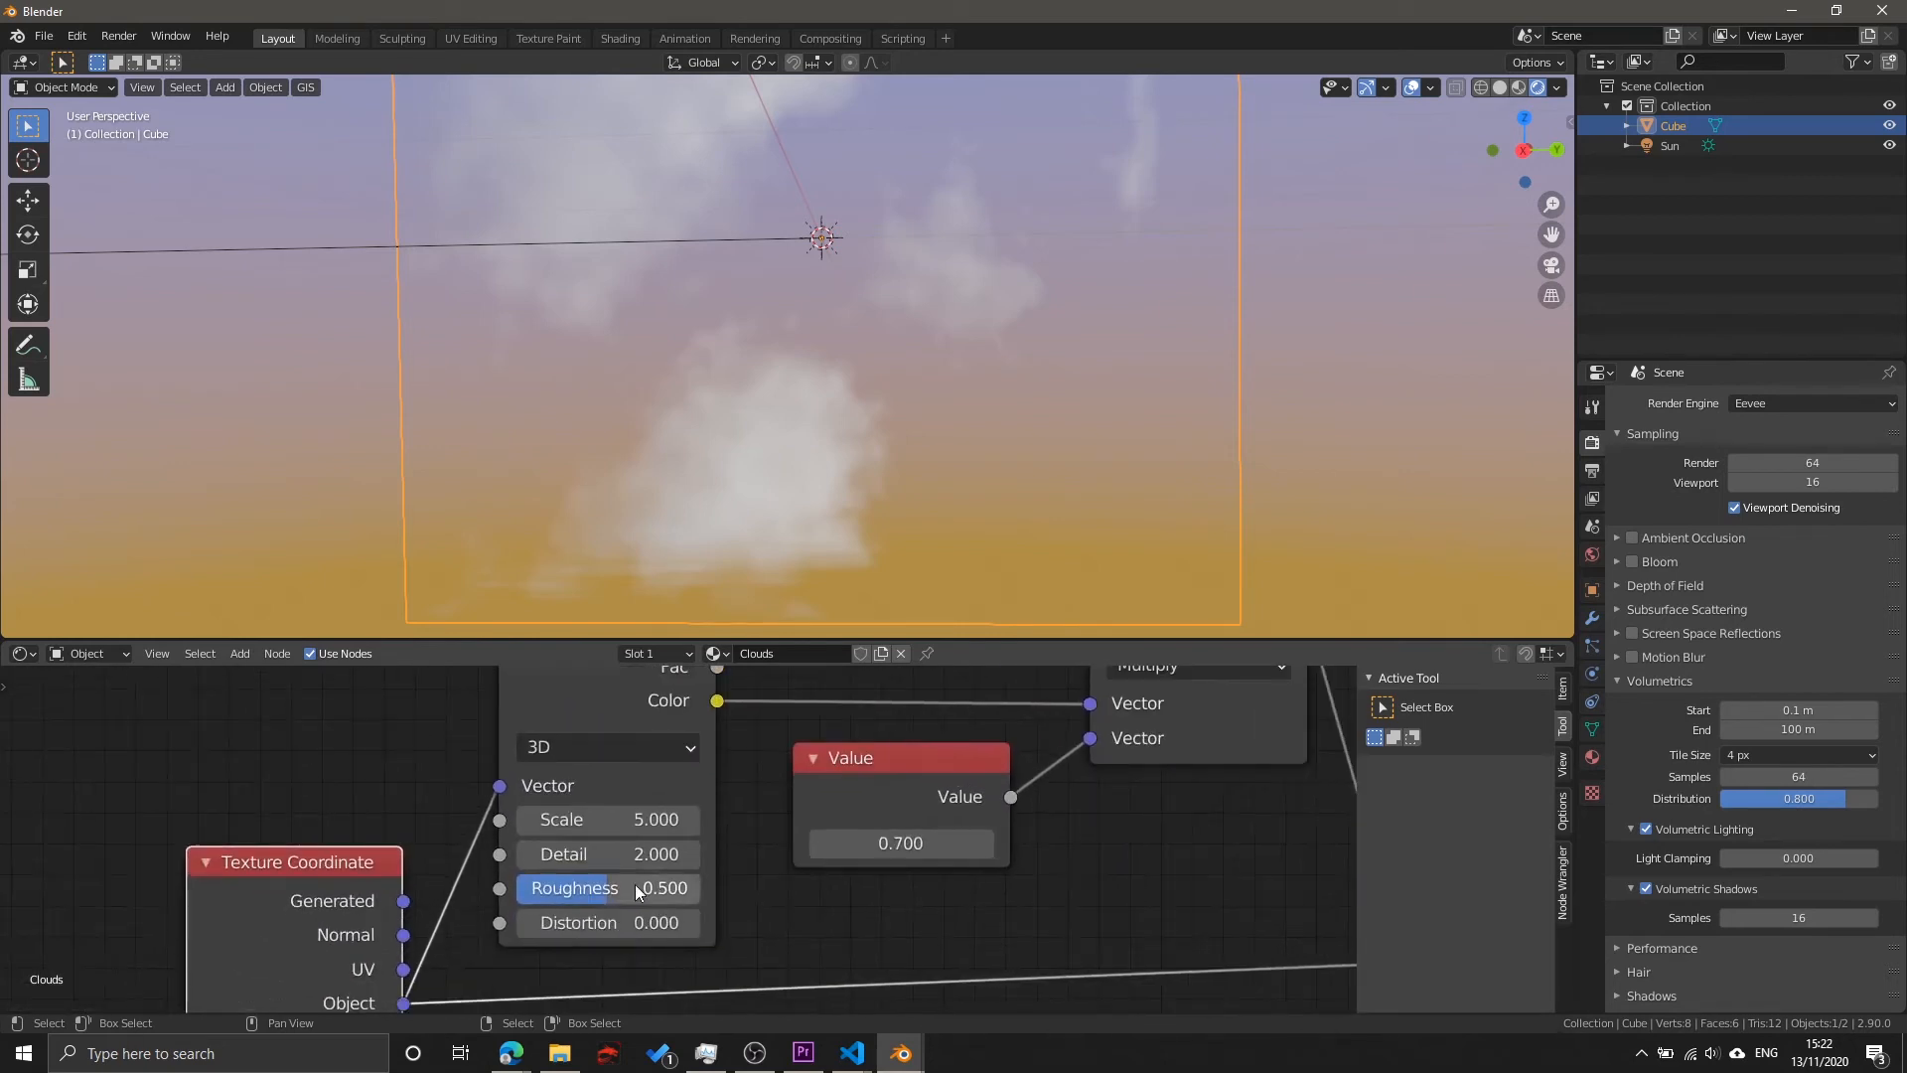
drag(606, 854, 638, 888)
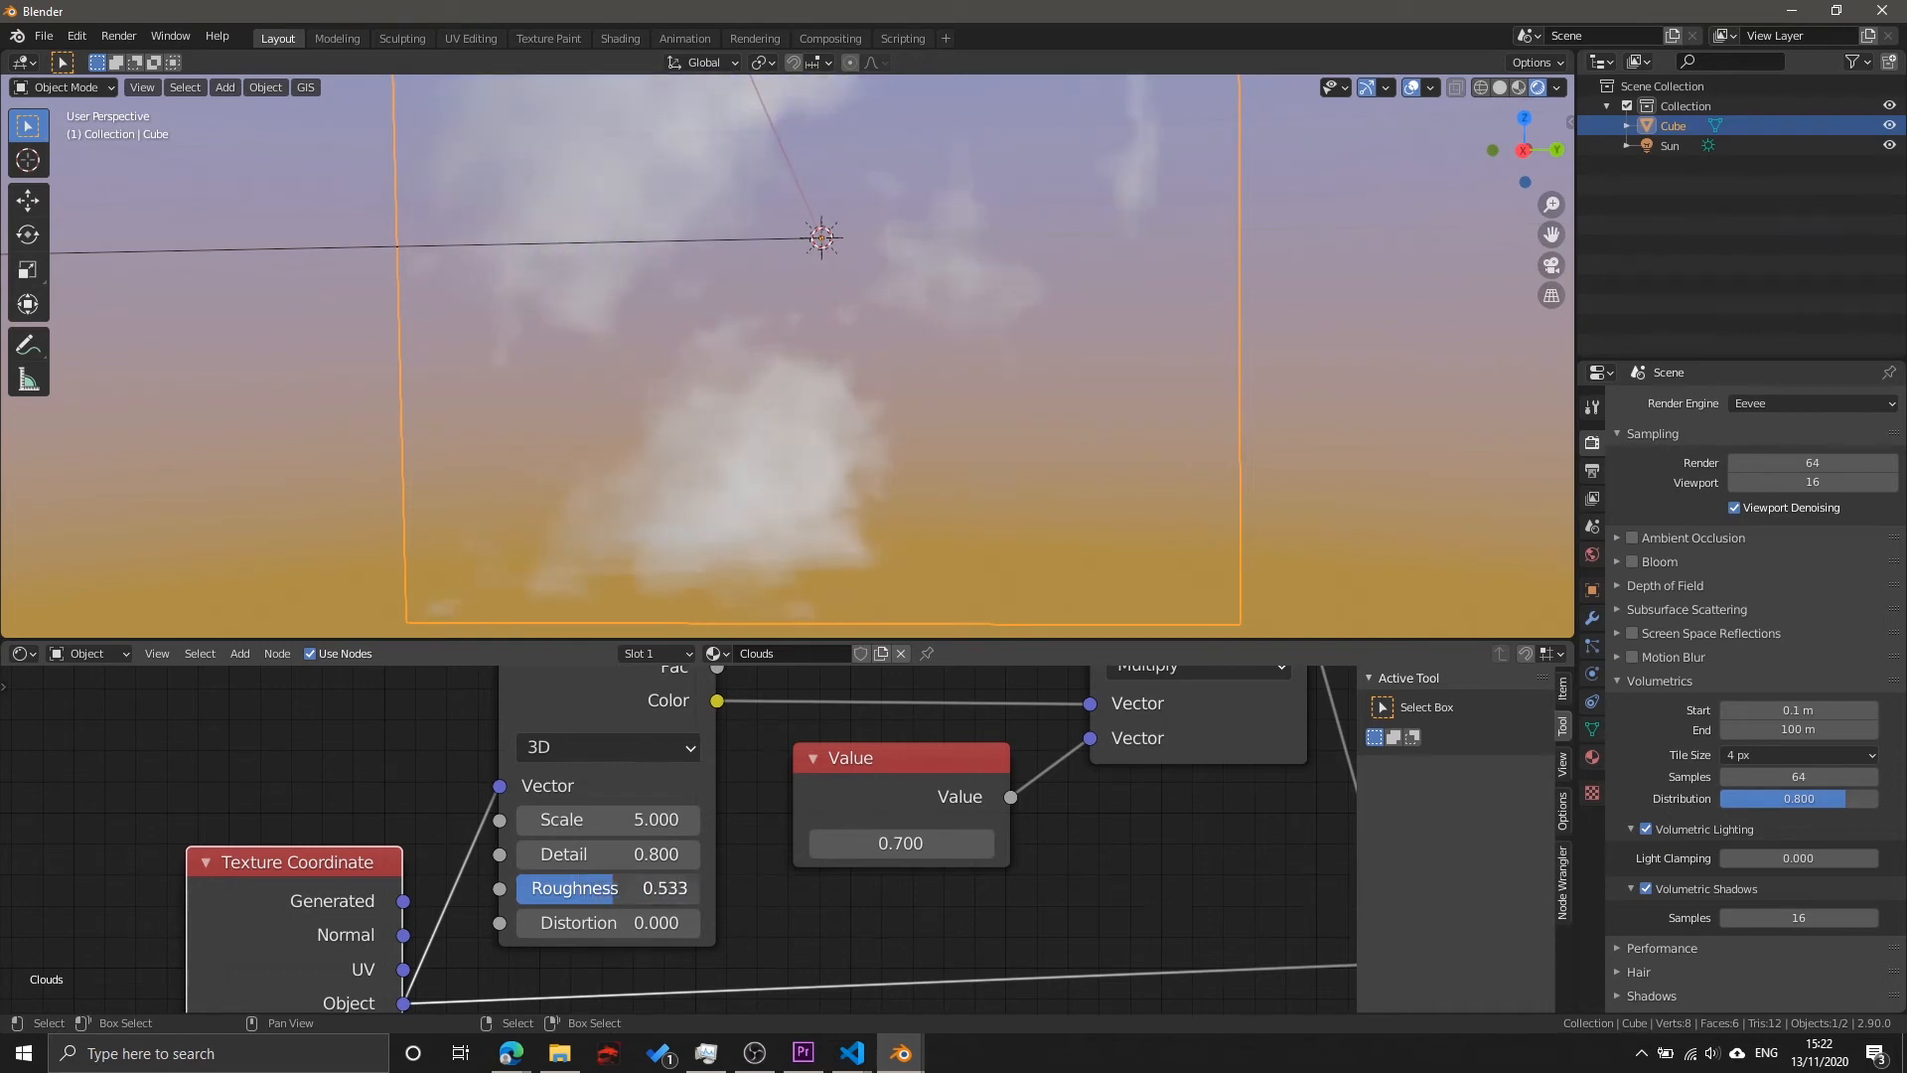
mouse_move(616, 864)
mouse_down()
mouse_move(695, 865)
mouse_move(615, 871)
mouse_up()
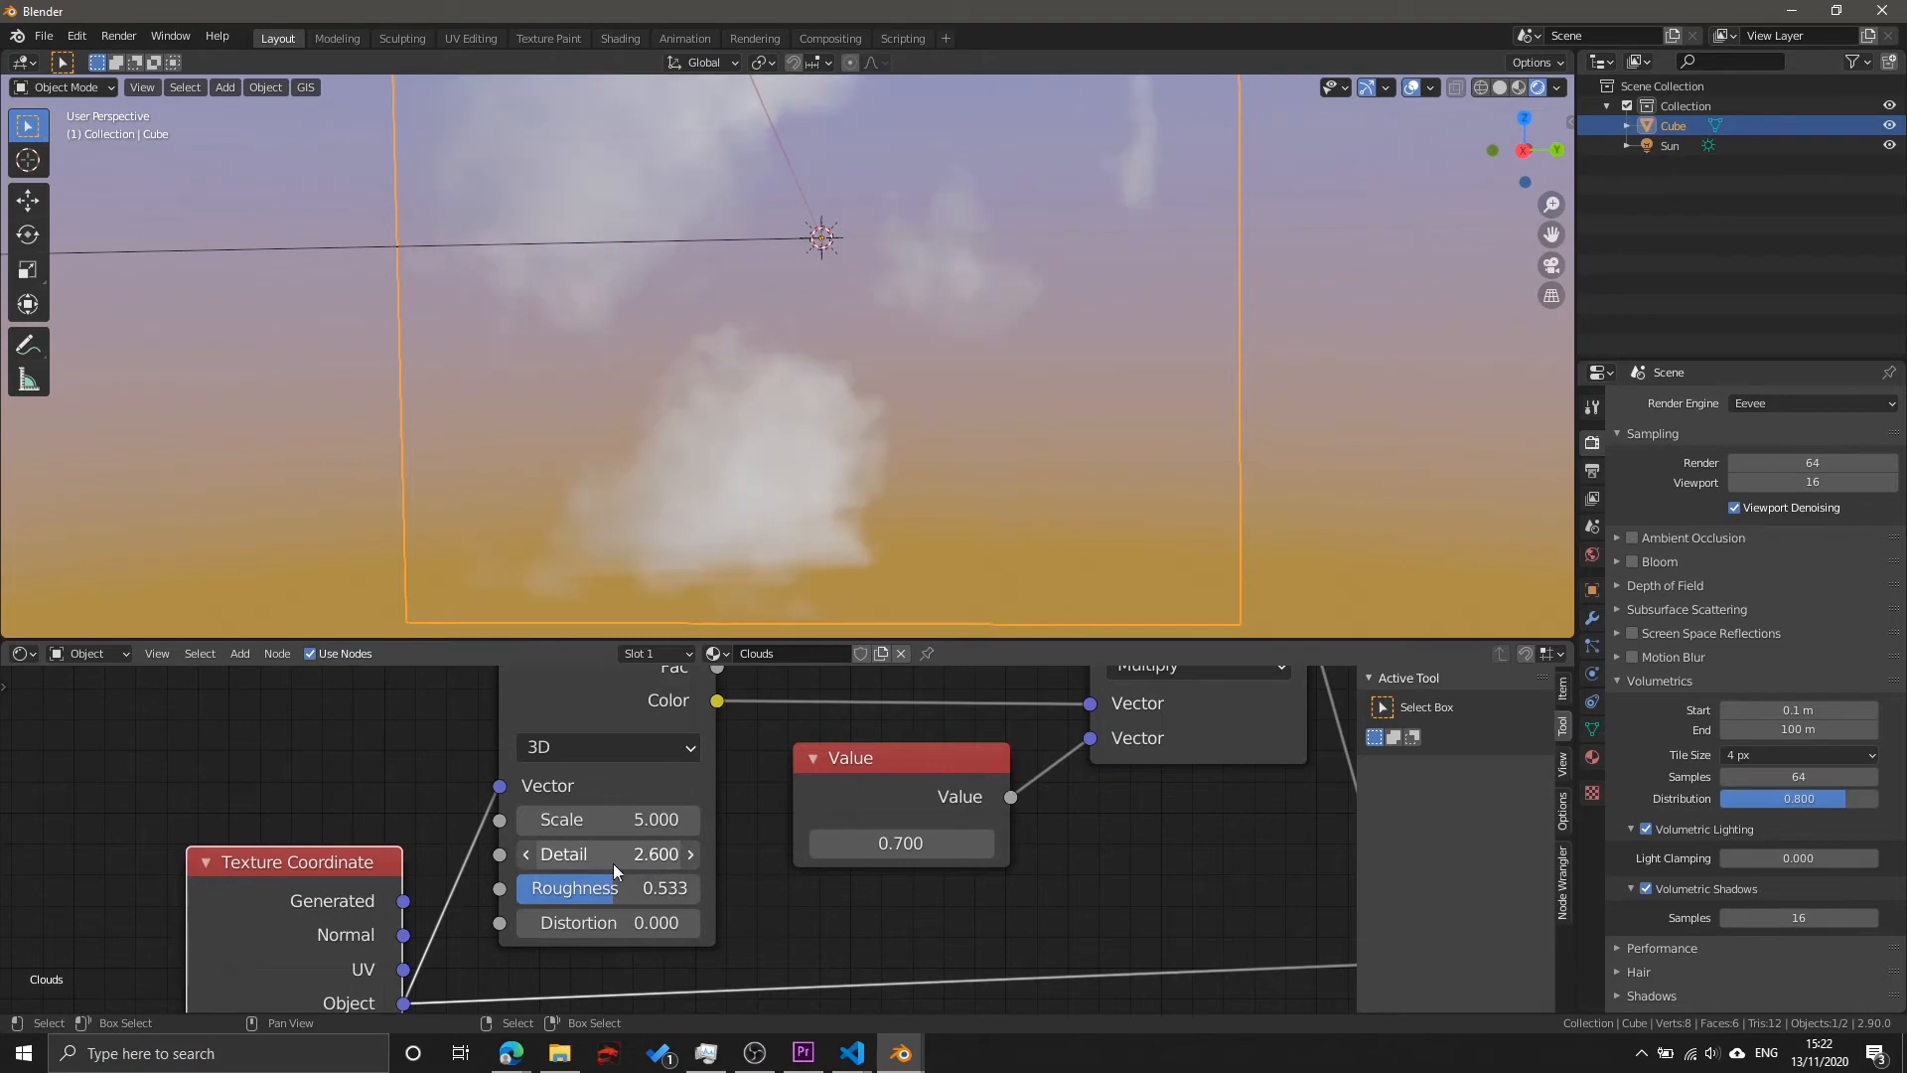
scroll(1015, 894, down, 4)
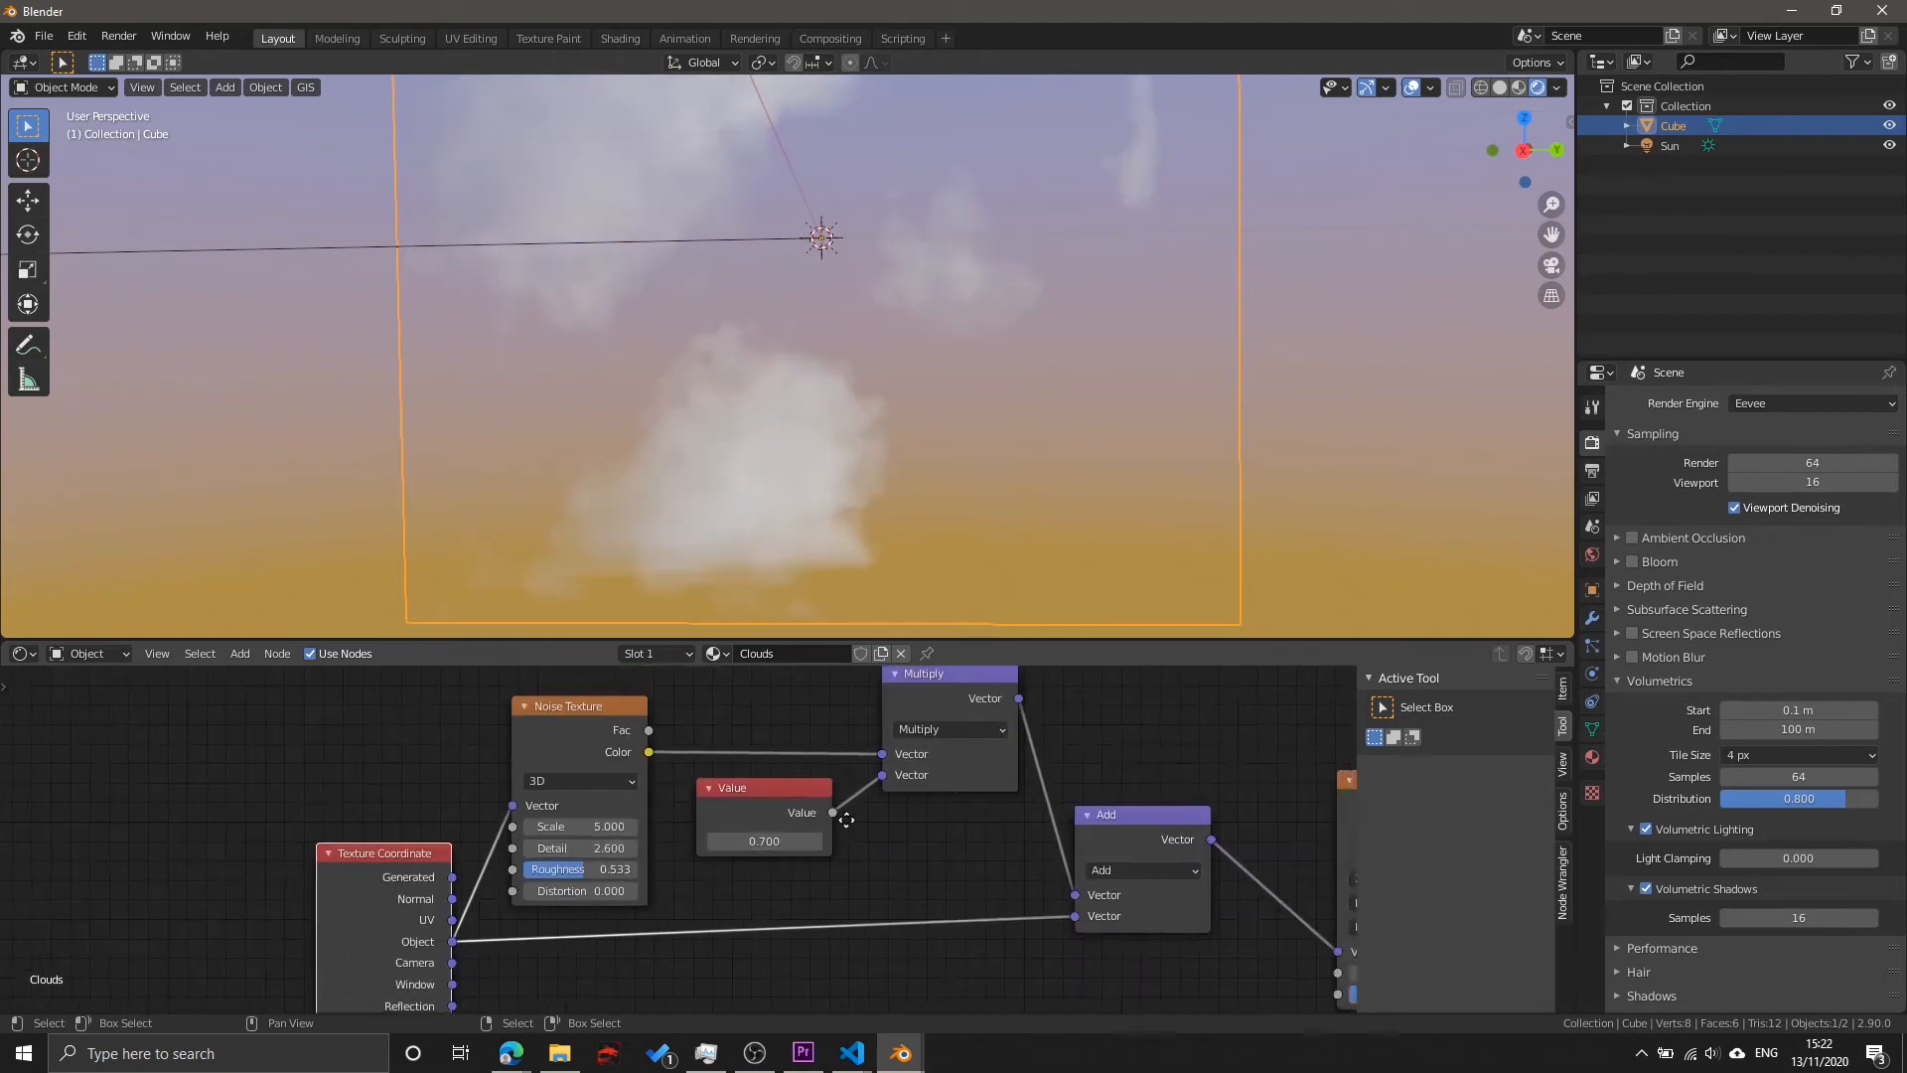
Step: Try a Scale of 1 on the distortion Noise Texture
middle_drag(169, 810, 660, 816)
scroll(661, 816, up, 3)
drag(653, 816, 586, 816)
scroll(679, 838, up, 2)
click(556, 803)
text(1)
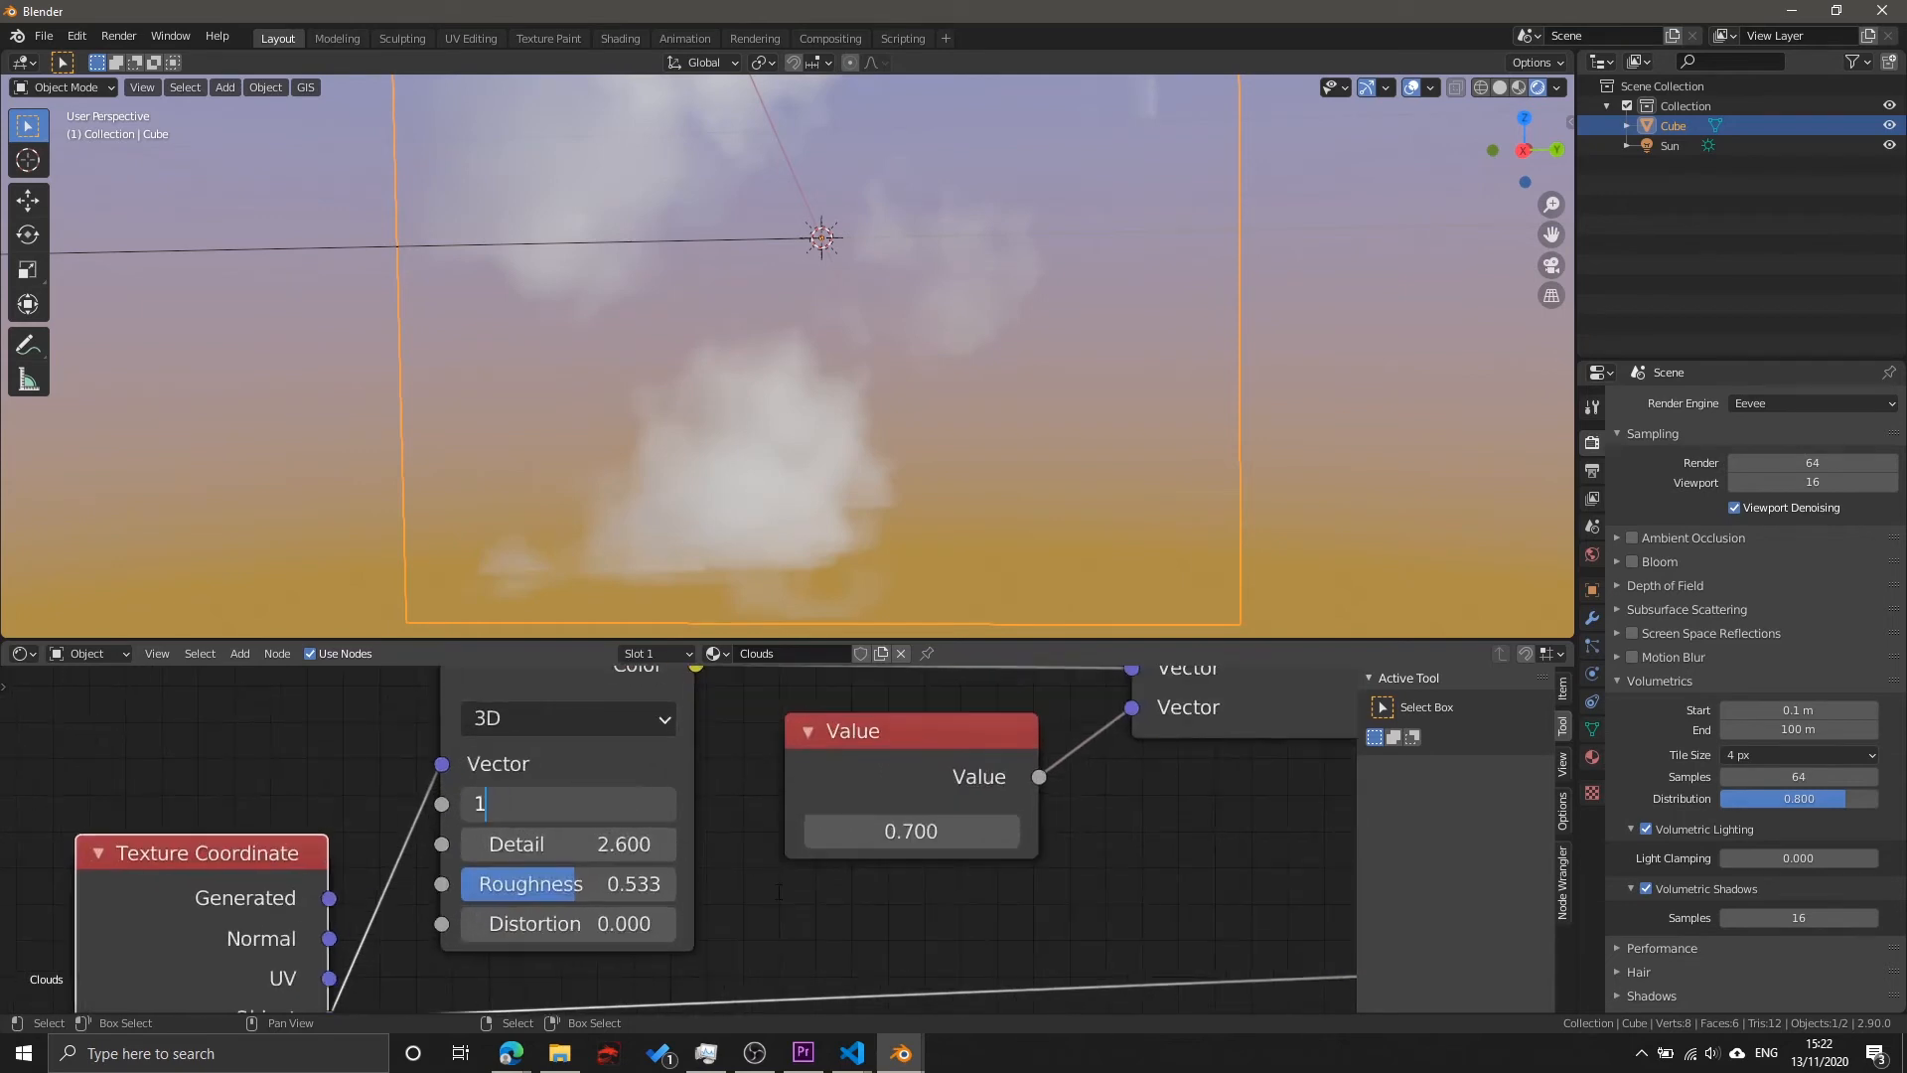
key(Return)
Step: Set the distortion Noise Texture's Scale to 5.2, Detail to 3.5 and Roughness to 0.617
drag(573, 843, 755, 844)
drag(536, 884, 600, 884)
drag(594, 803, 521, 843)
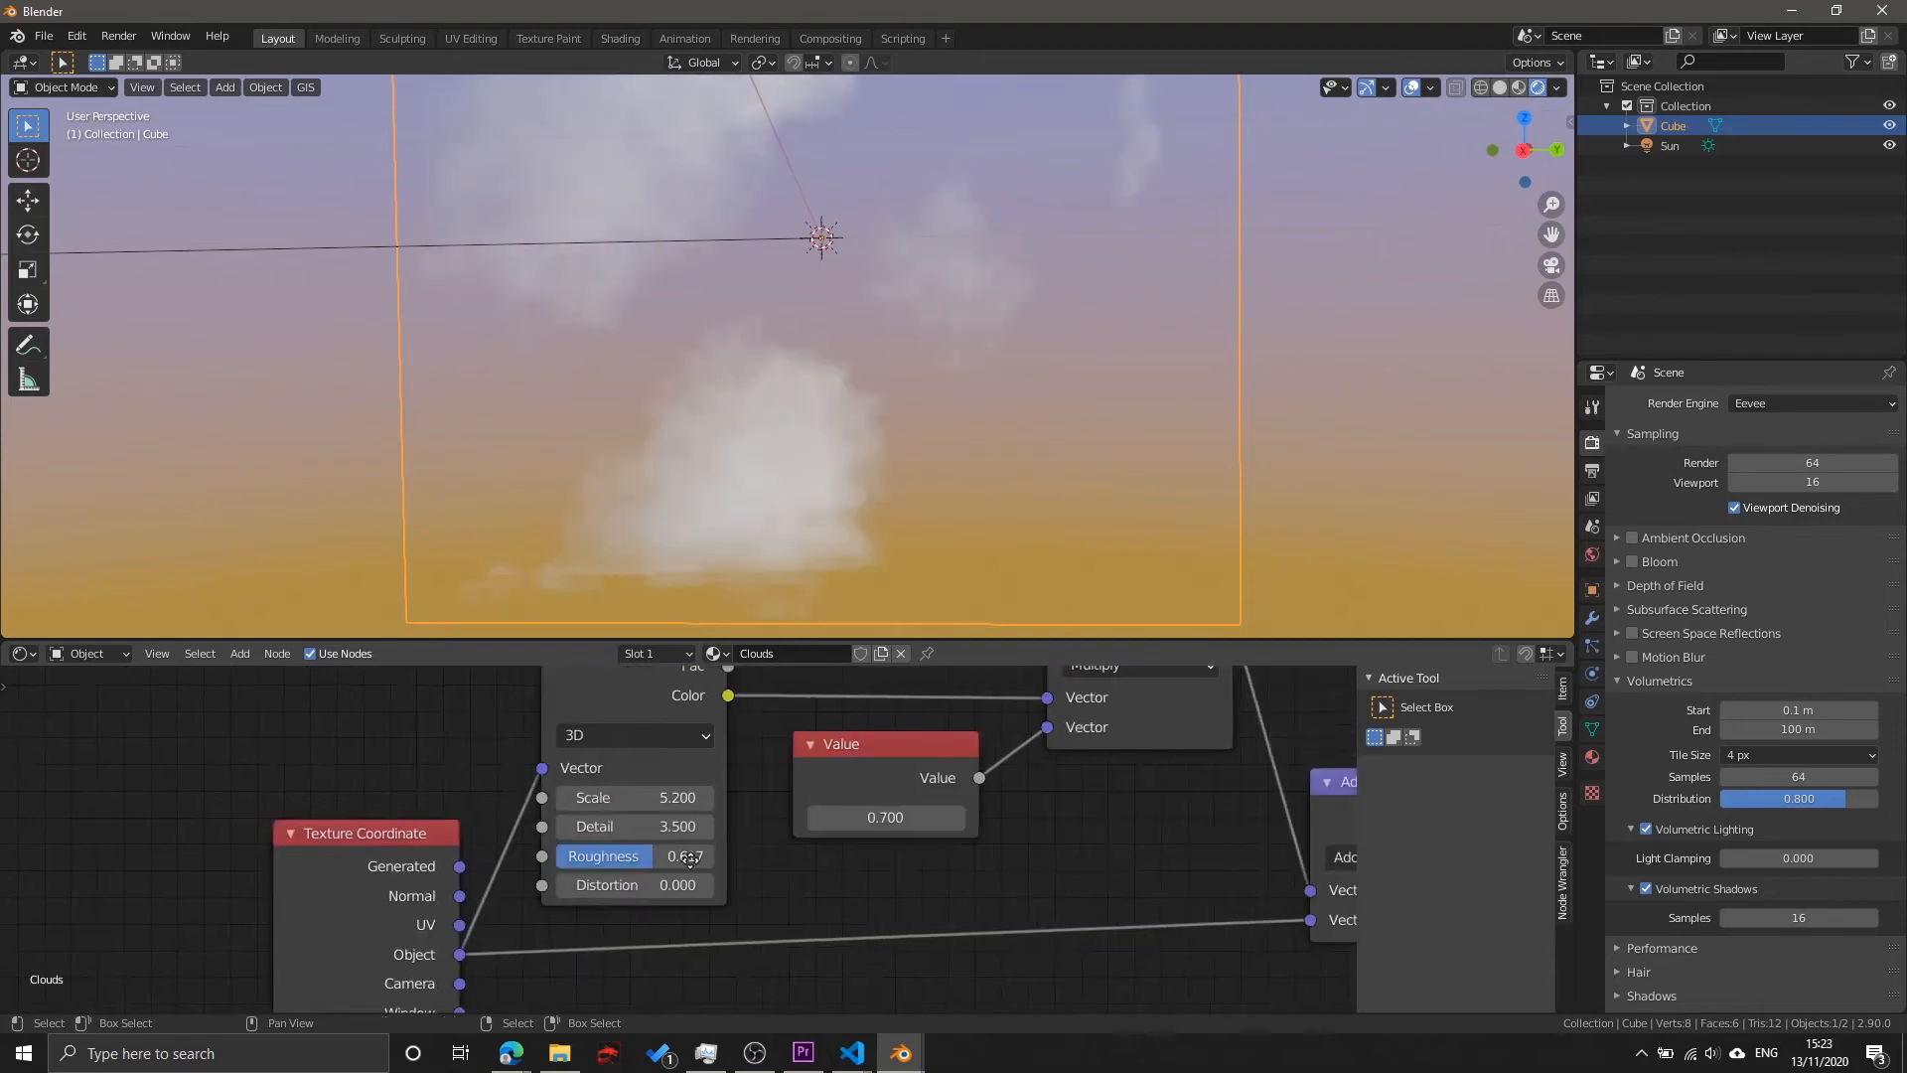
Step: Raise the value of the Multiply node feeding the Principled Volume's Density to 8.8
scroll(844, 854, down, 5)
middle_drag(1043, 889, 856, 894)
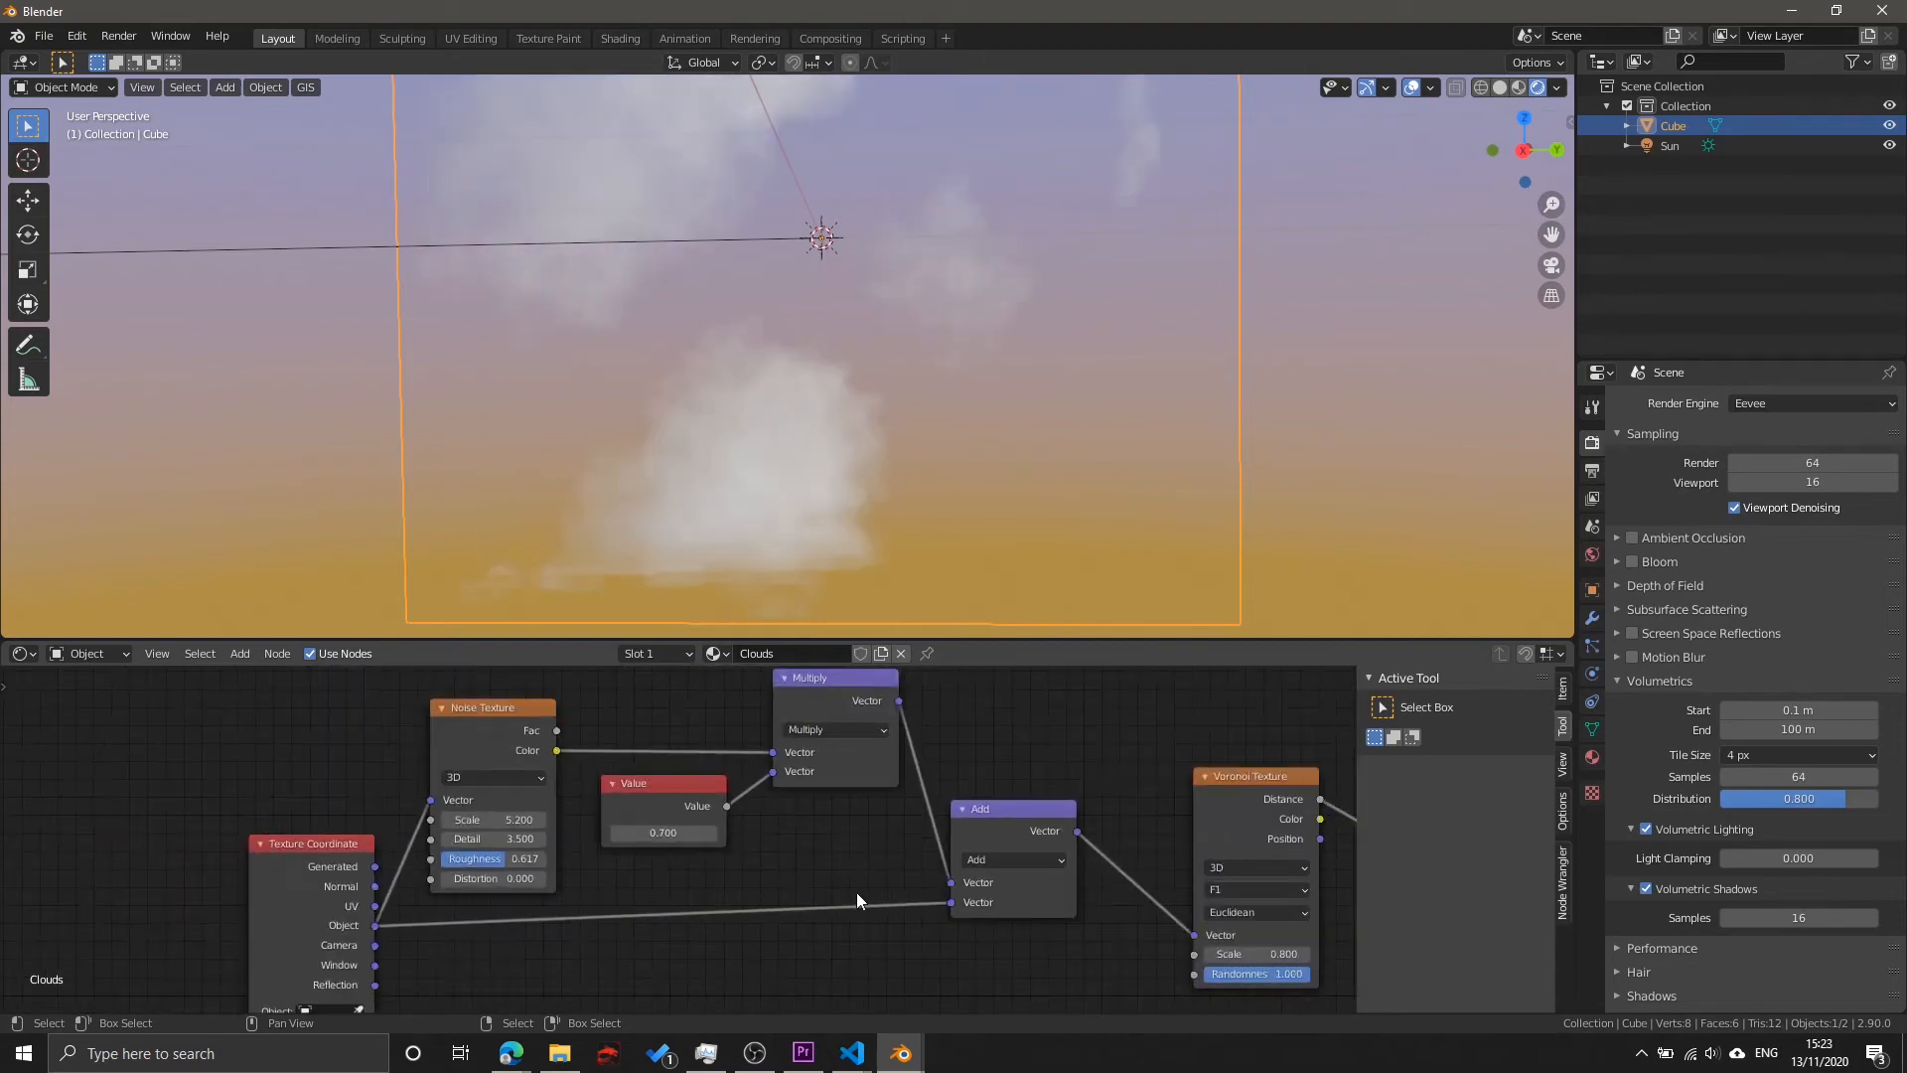
mouse_move(1167, 763)
middle_down()
mouse_move(1179, 732)
mouse_move(1192, 777)
middle_up()
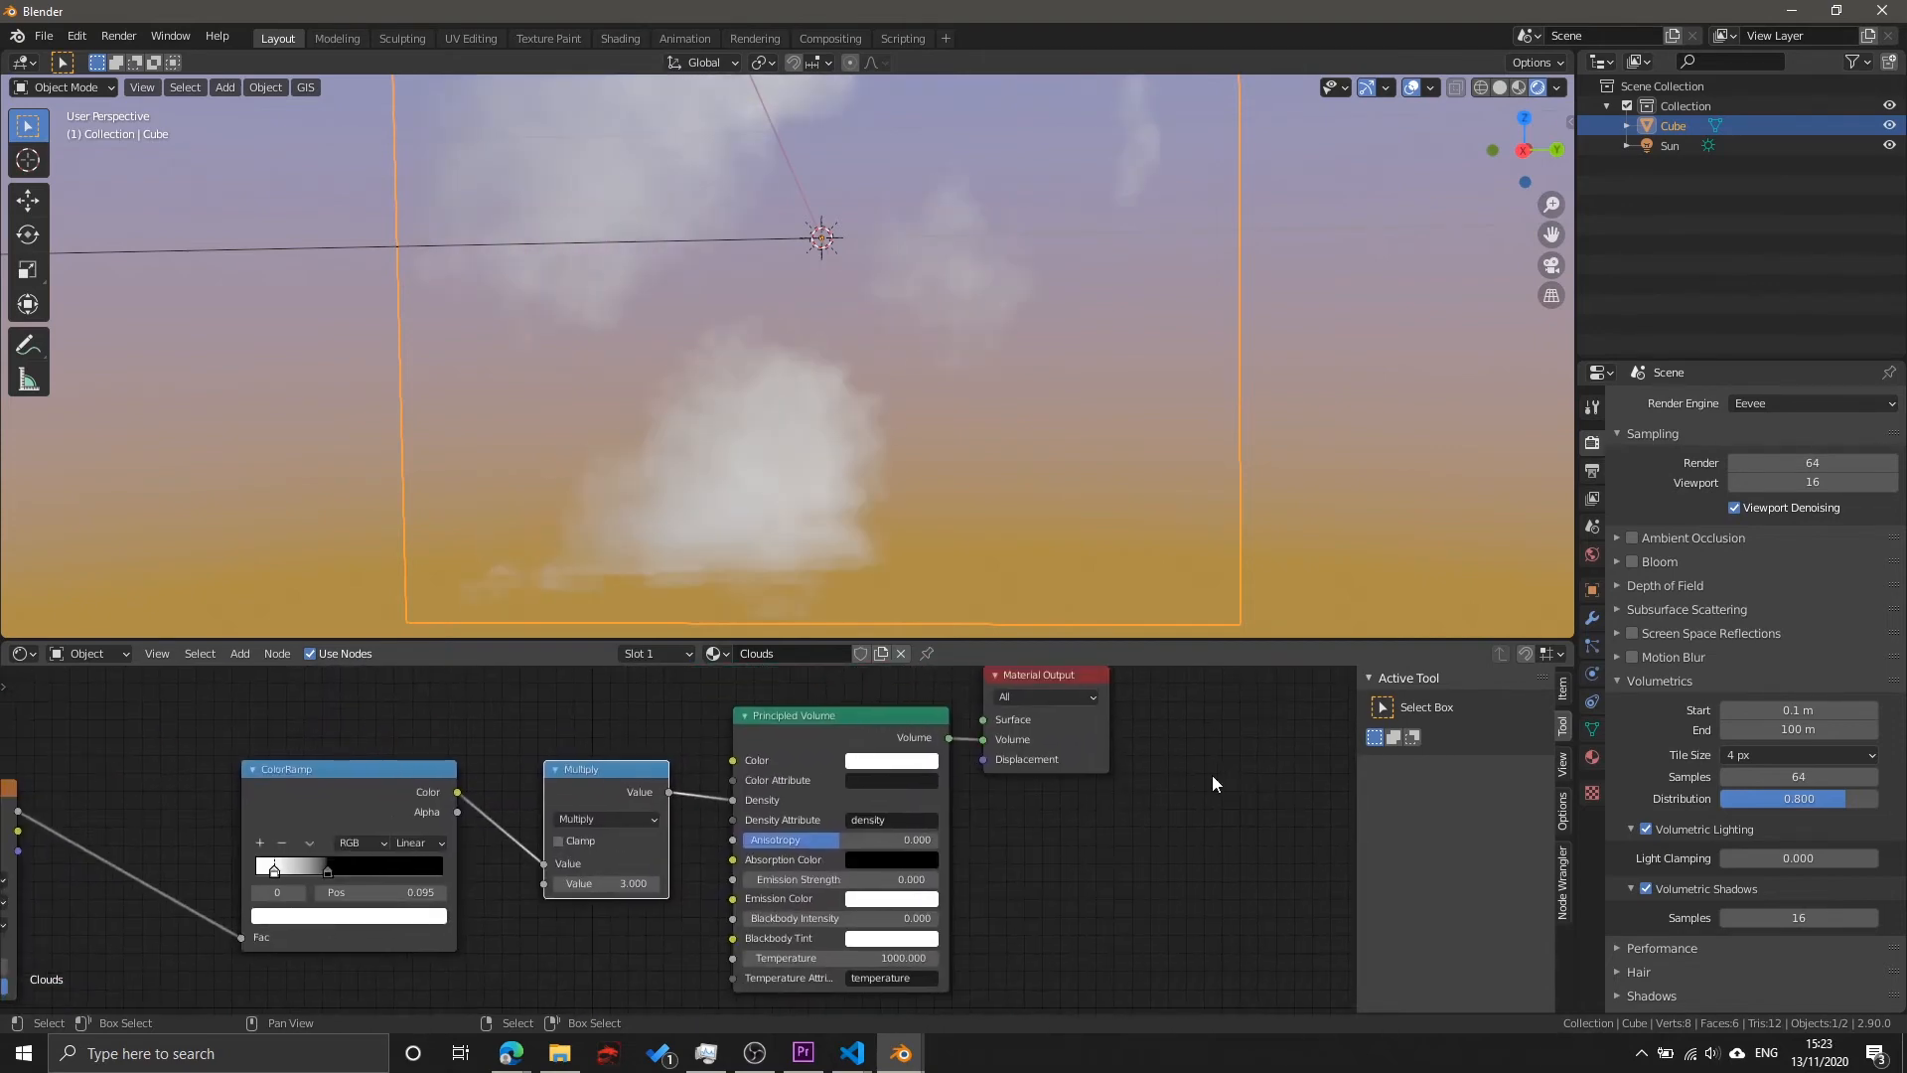
click(814, 763)
scroll(728, 791, up, 3)
drag(557, 915, 616, 914)
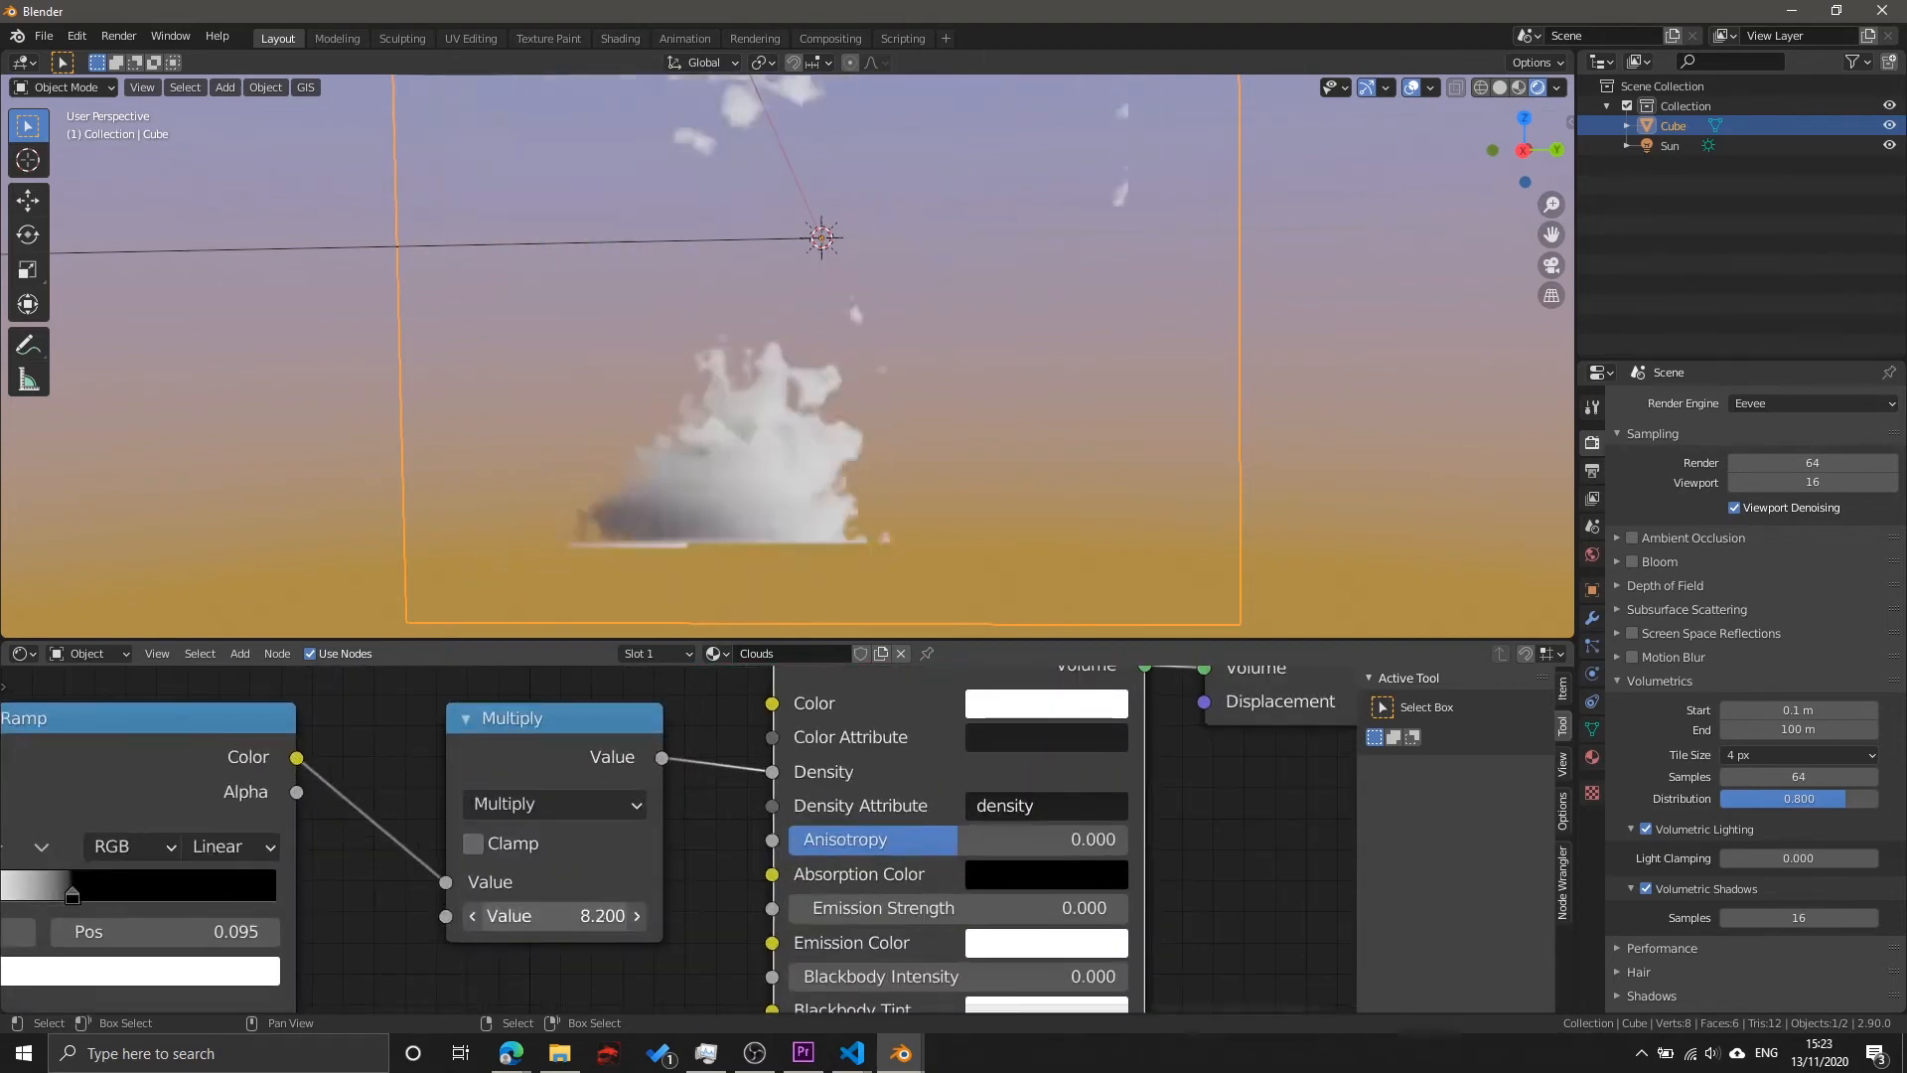
Step: Set the sun light's Strength to 9.46 and reselect the cloud cube
click(1673, 146)
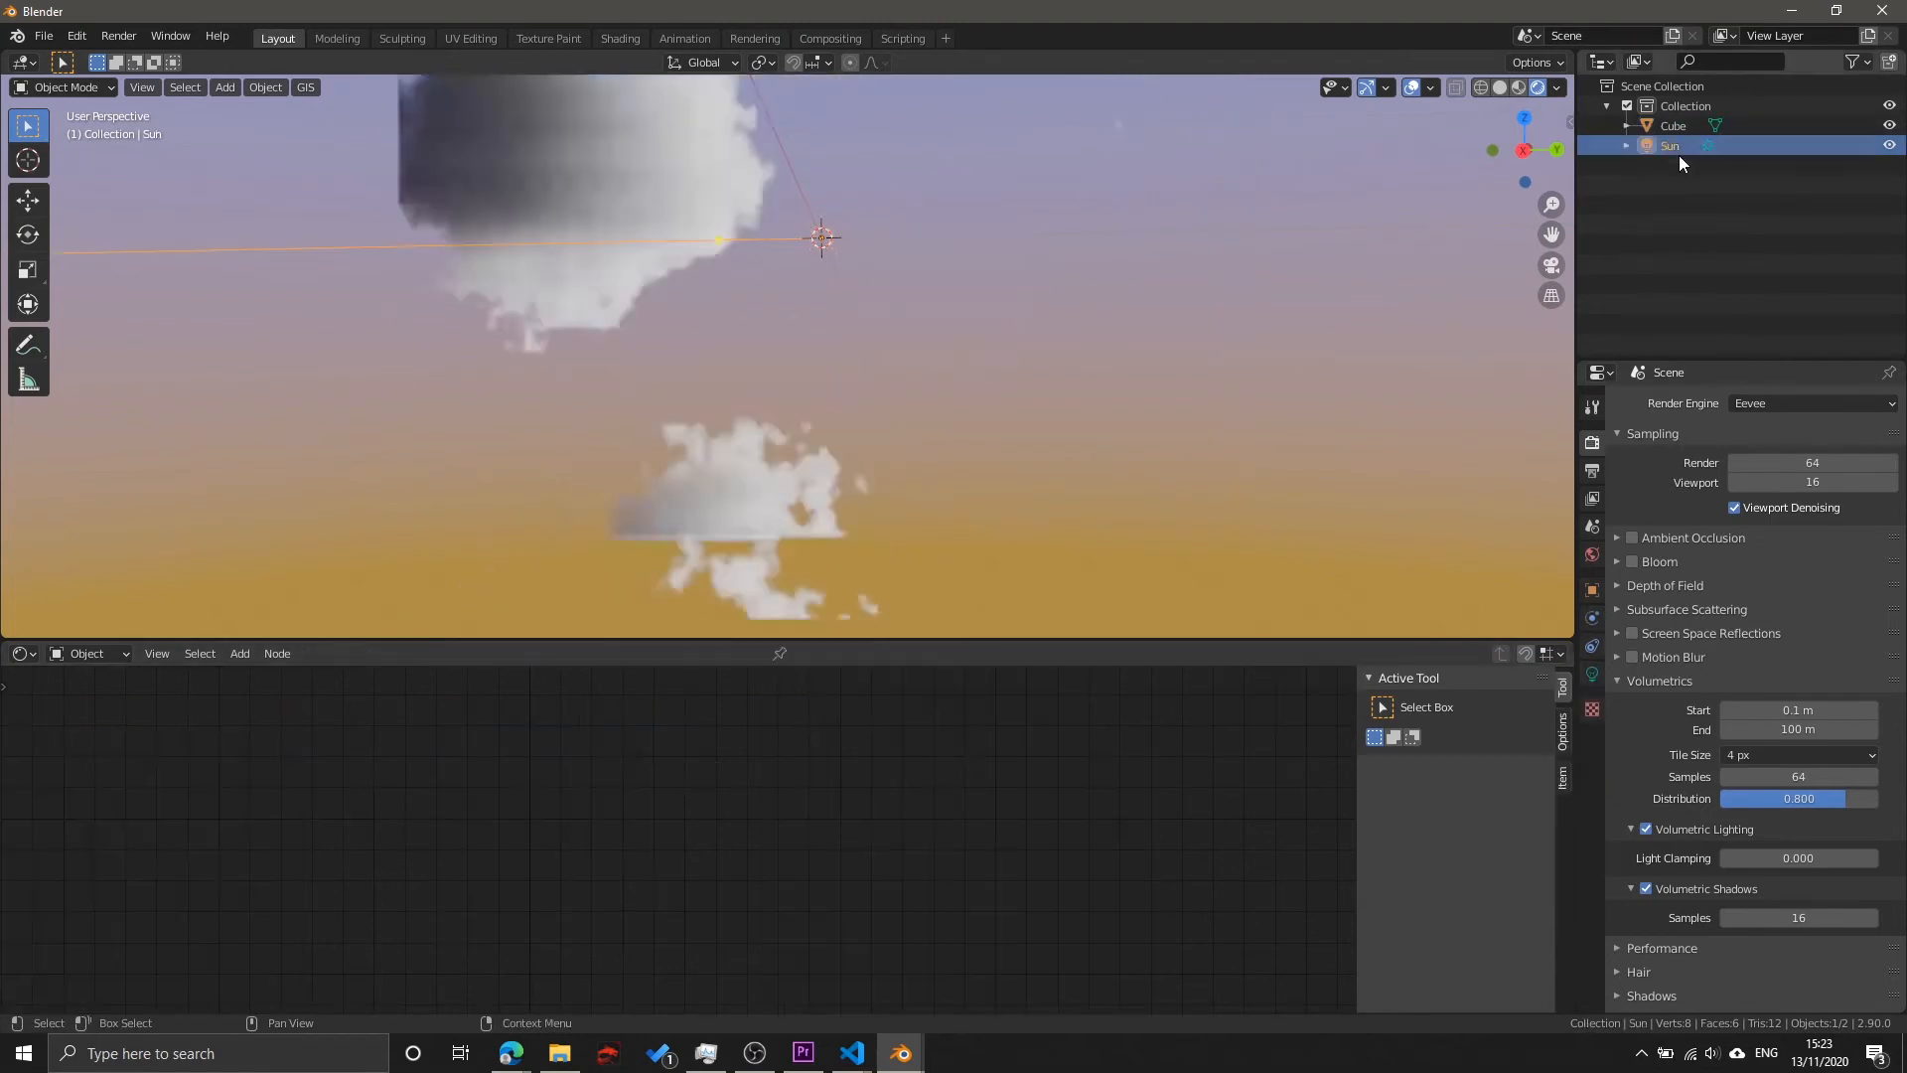
click(1592, 675)
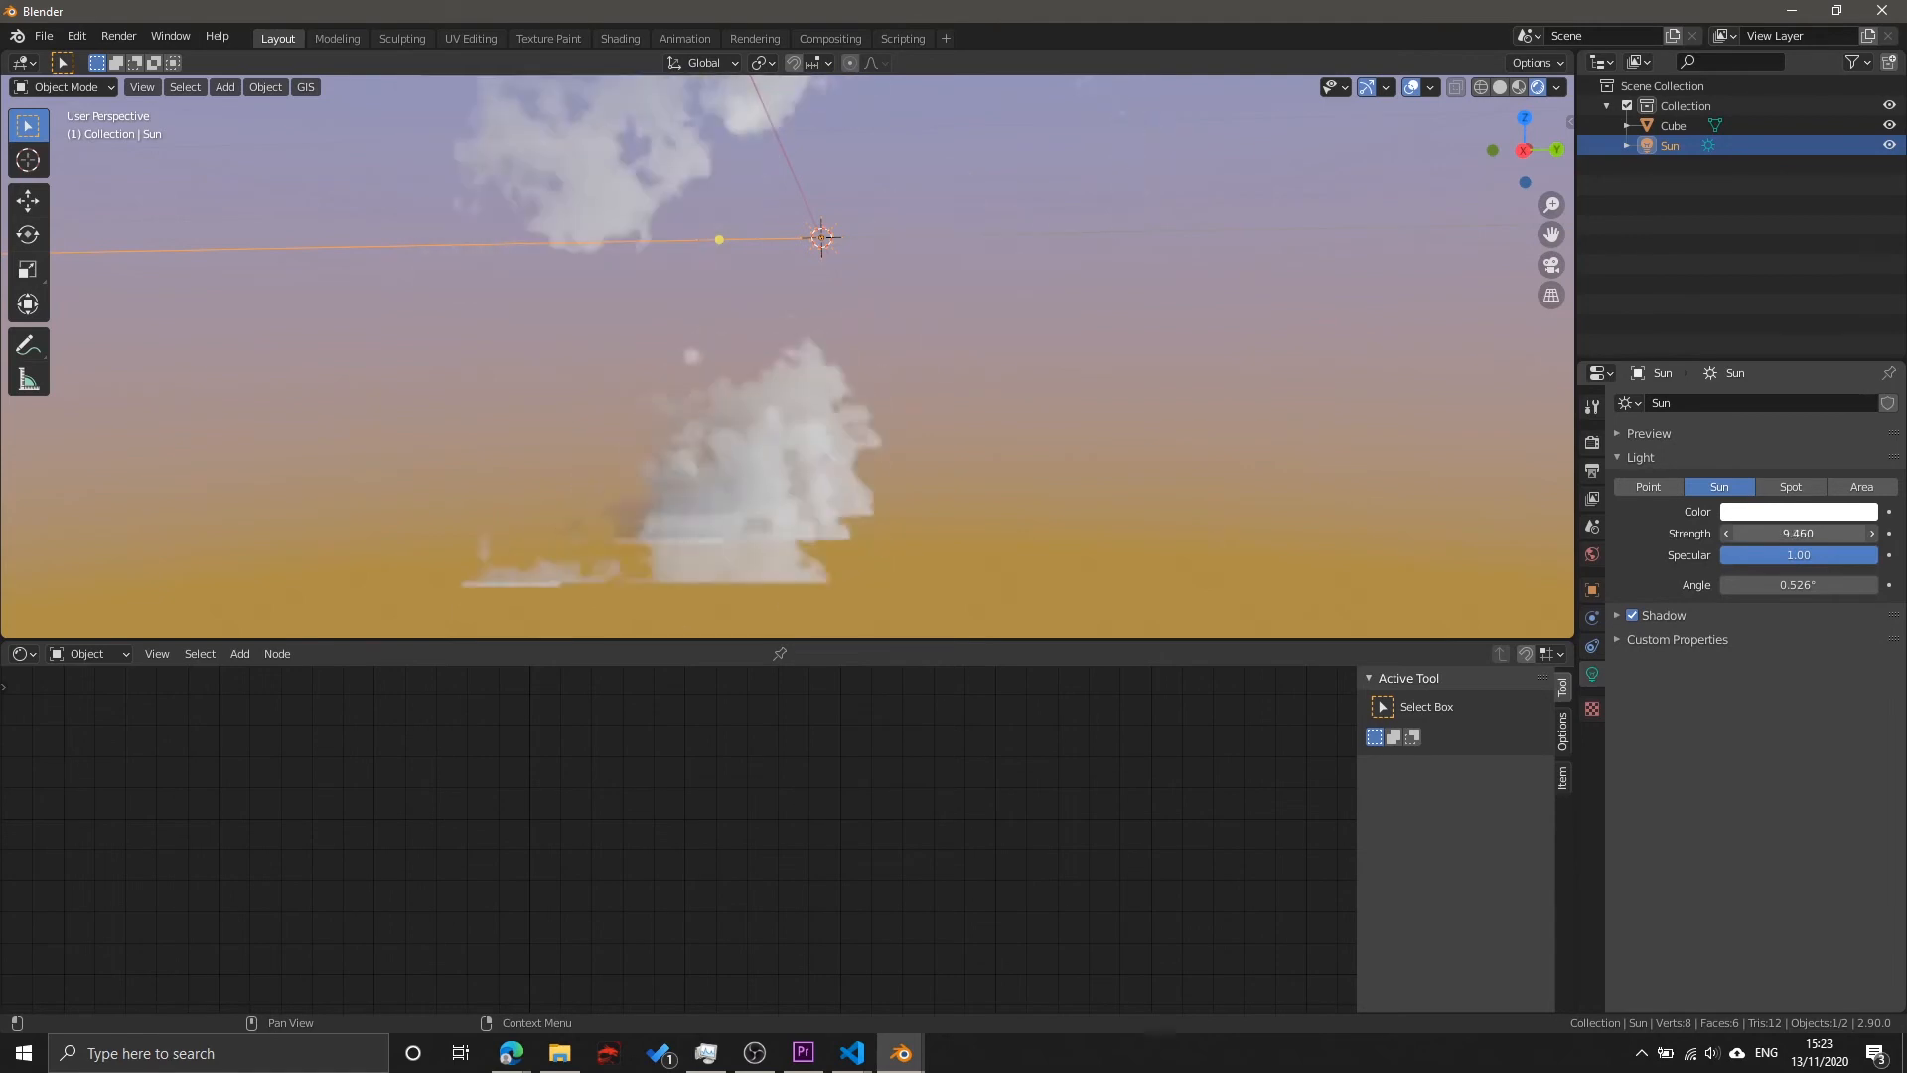
click(820, 451)
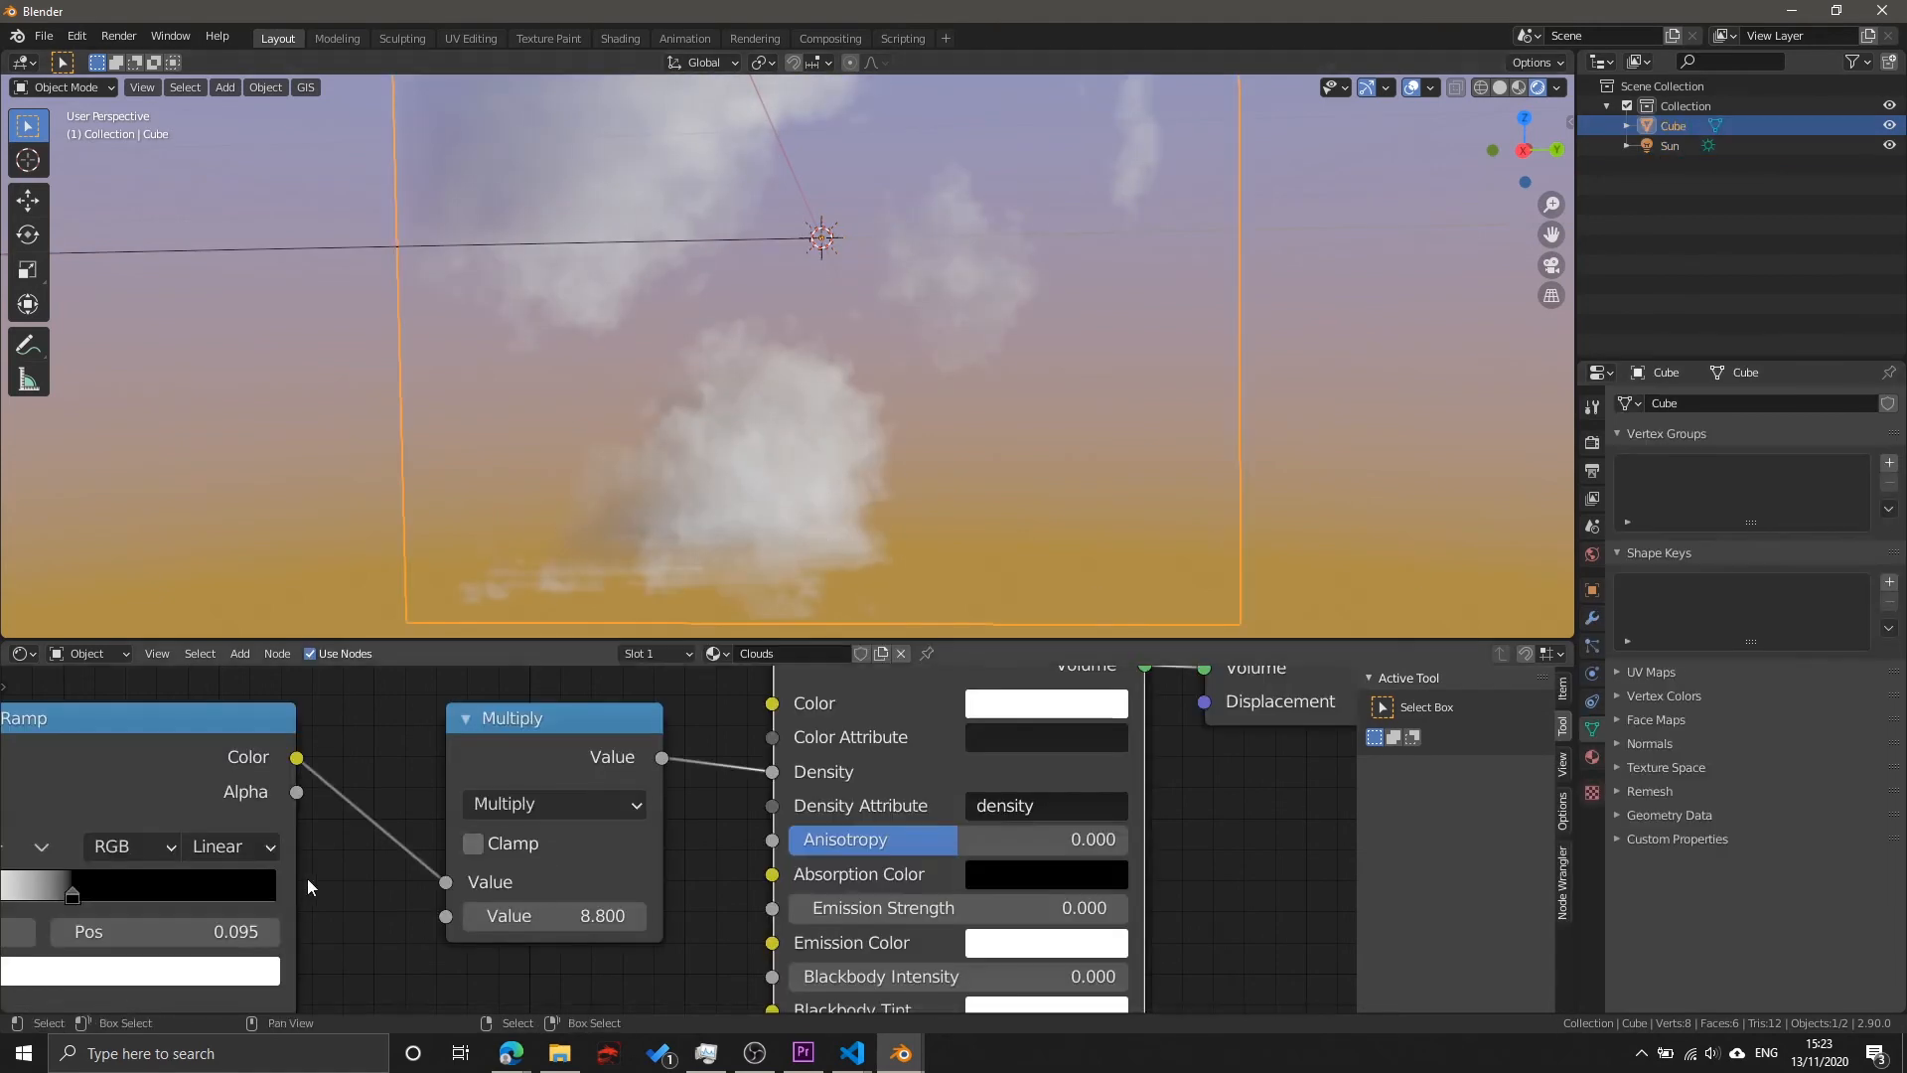
Step: Raise the density Multiply node's value to 21.7
scroll(307, 878, down, 2)
middle_drag(350, 898, 586, 854)
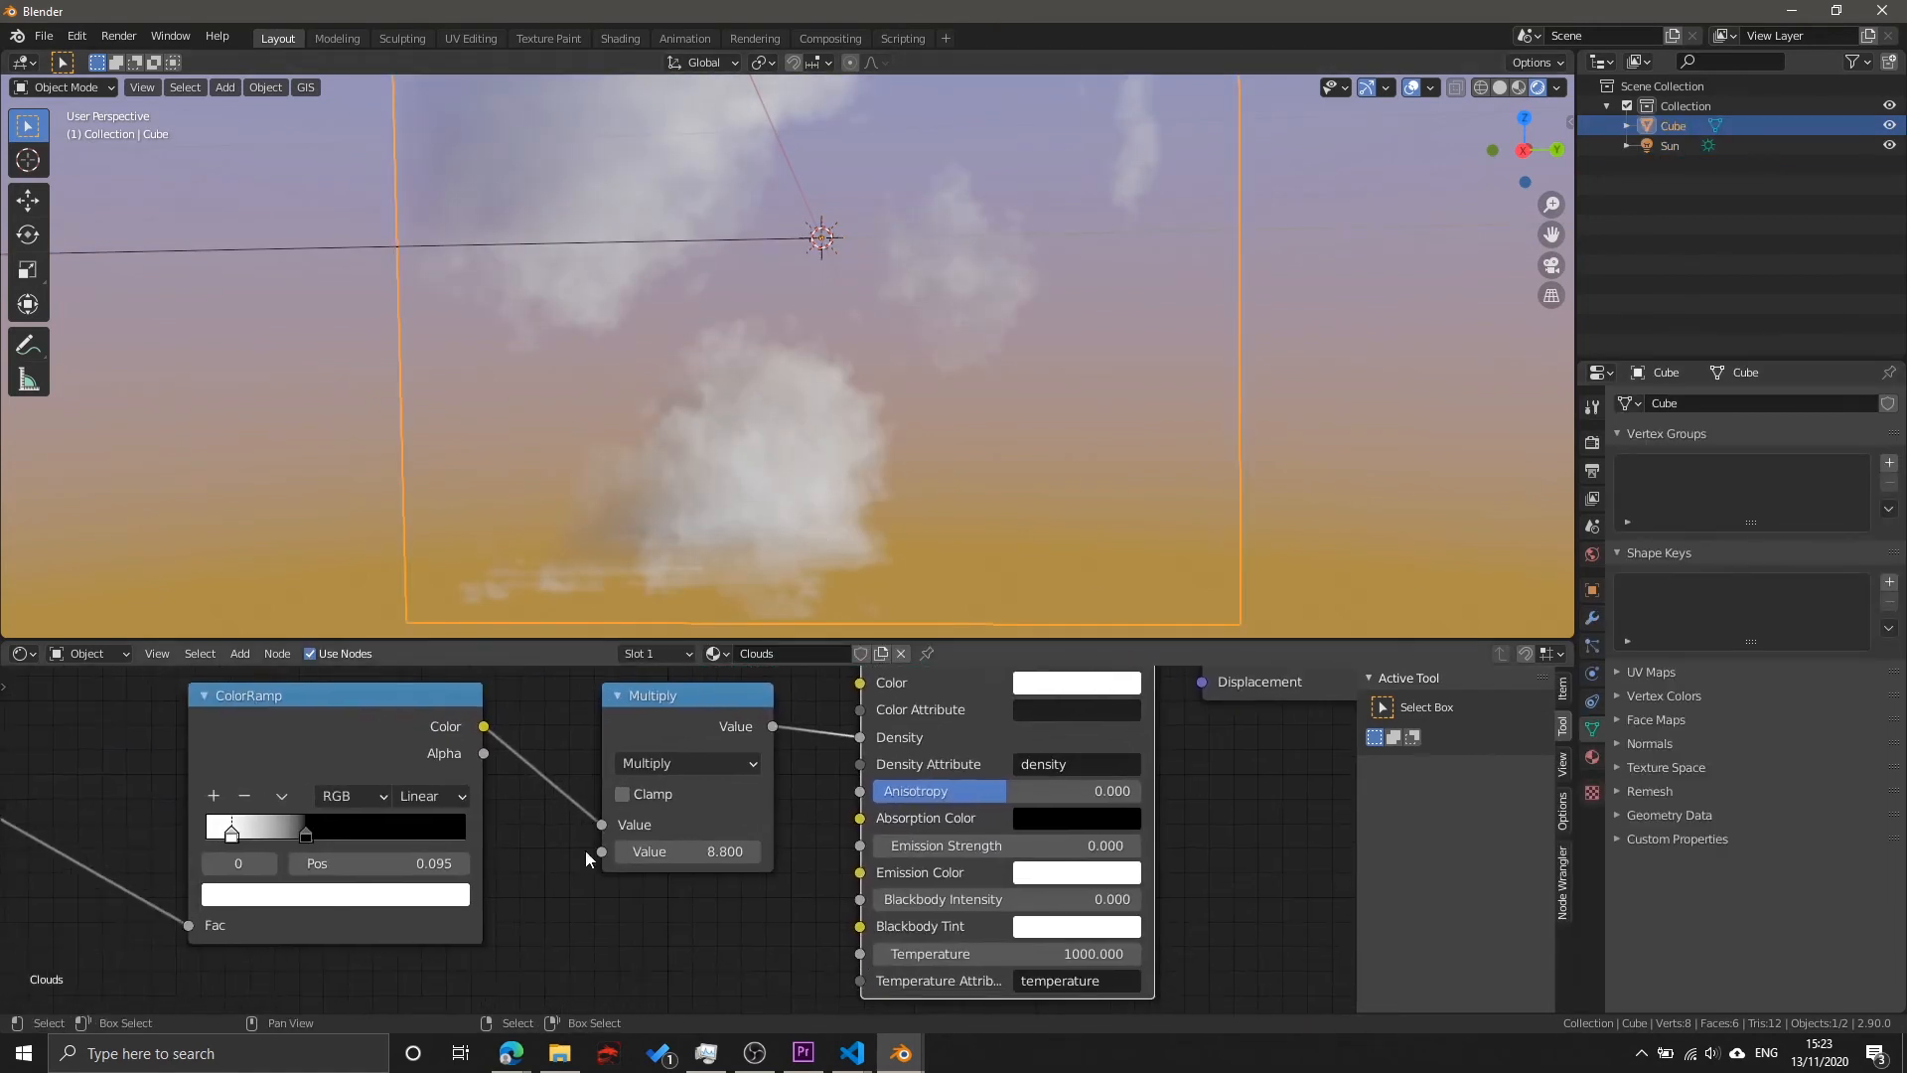
drag(688, 851, 814, 852)
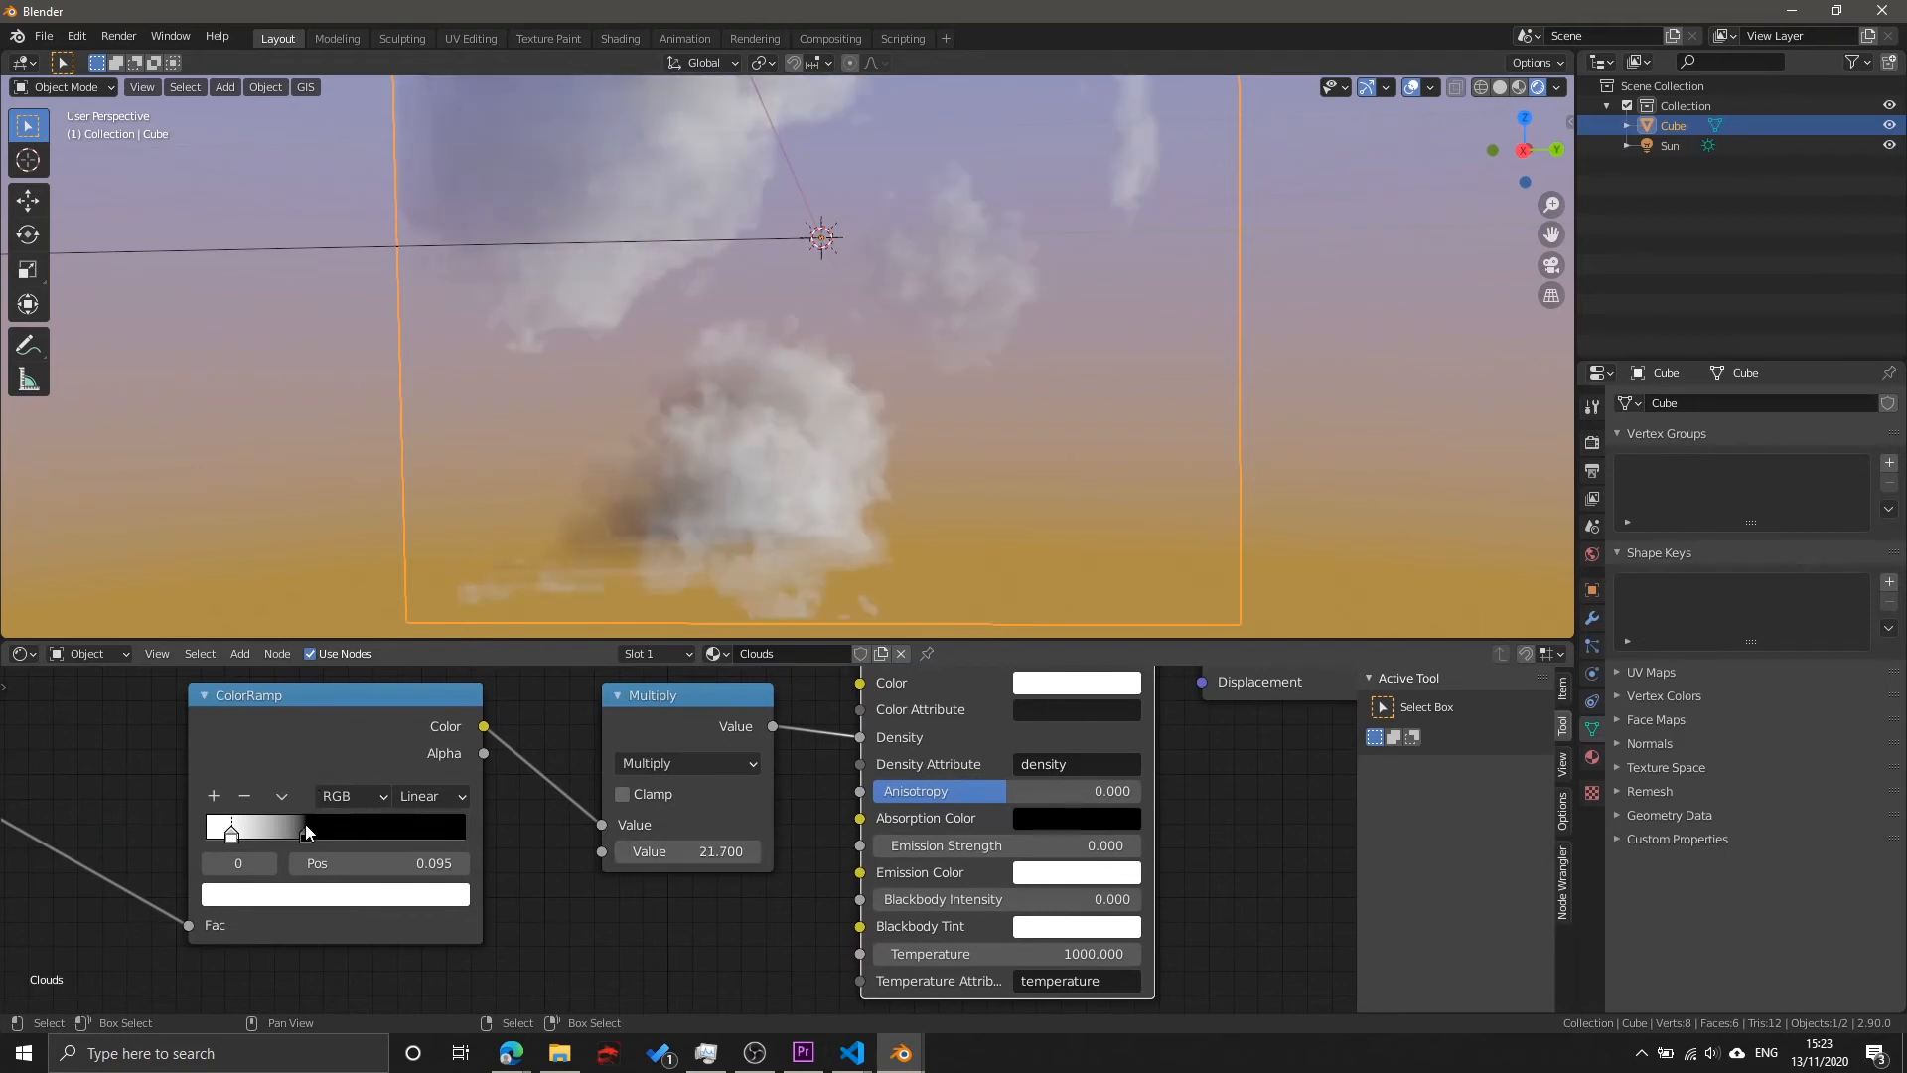
Step: Thicken the clouds by moving the ColorRamp's white stop toward the middle and its black stop to 0.555
drag(306, 830, 361, 836)
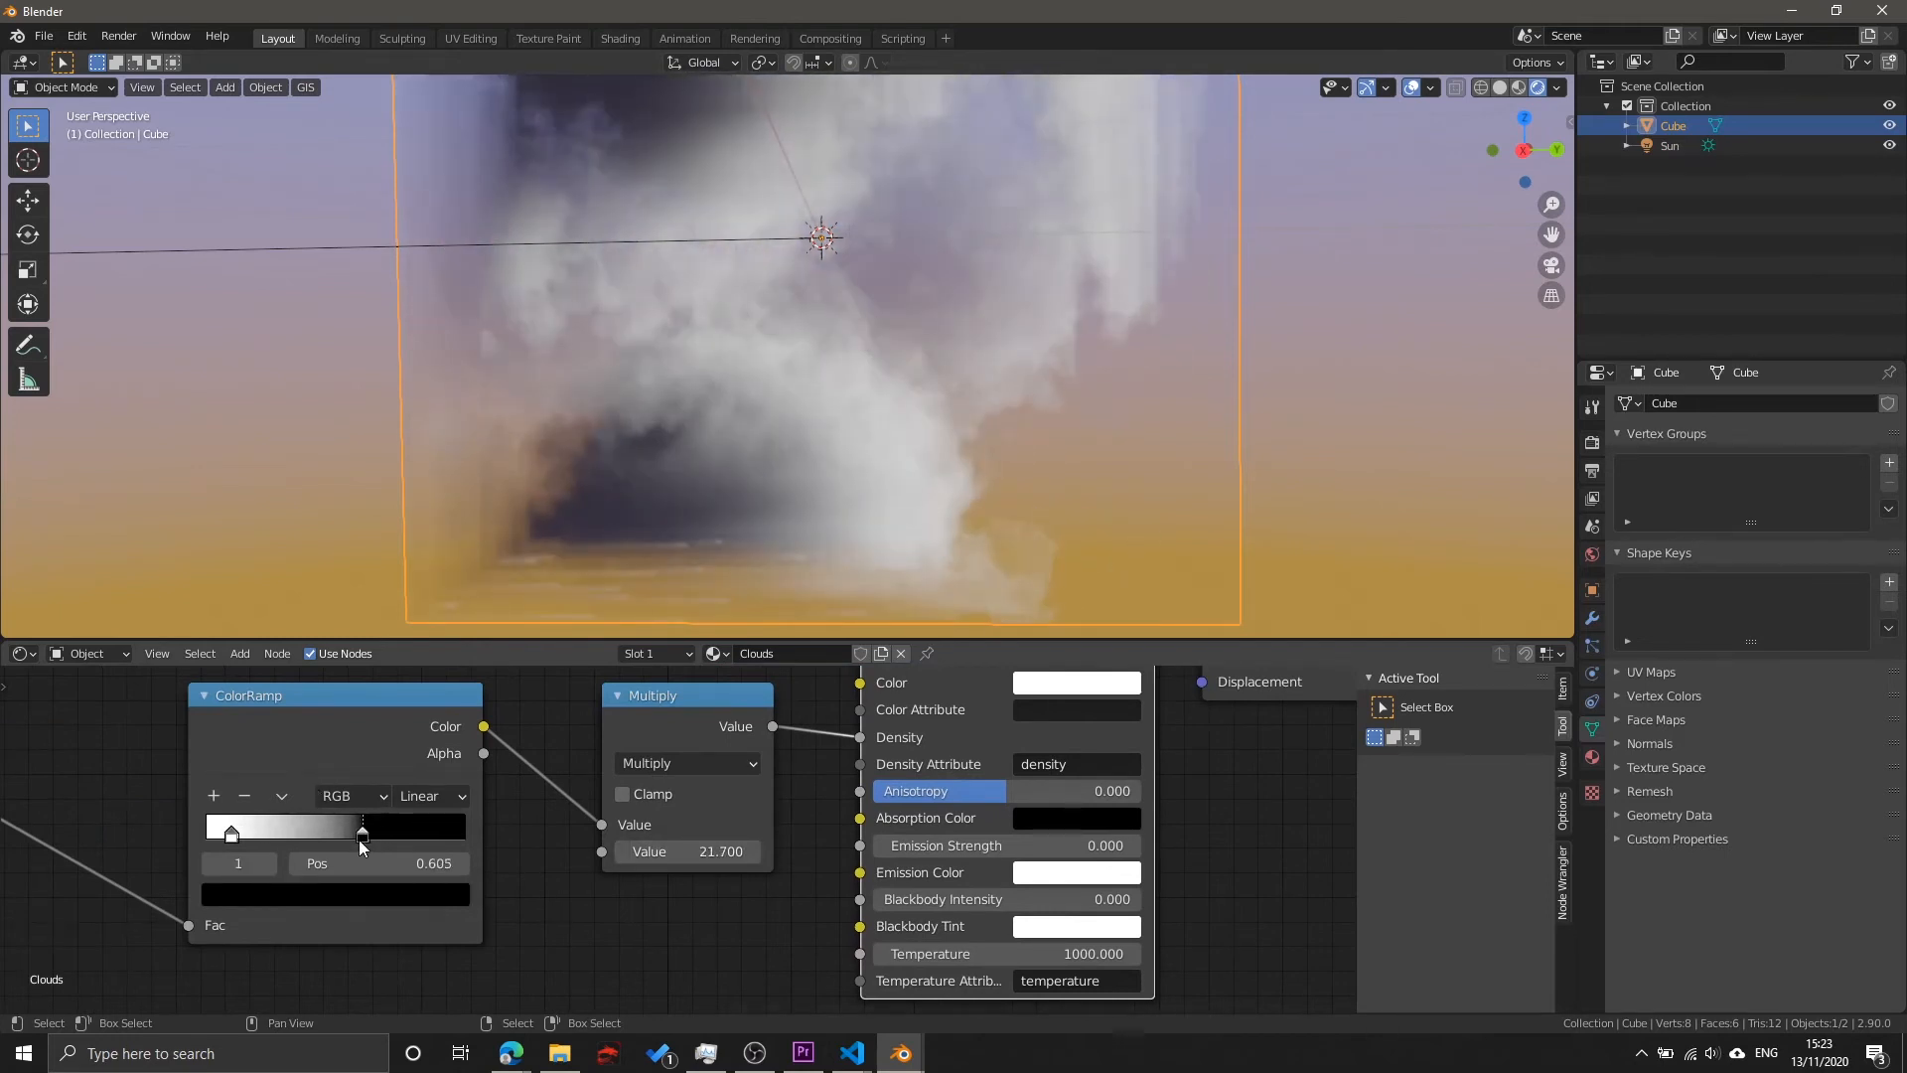
drag(231, 835, 350, 837)
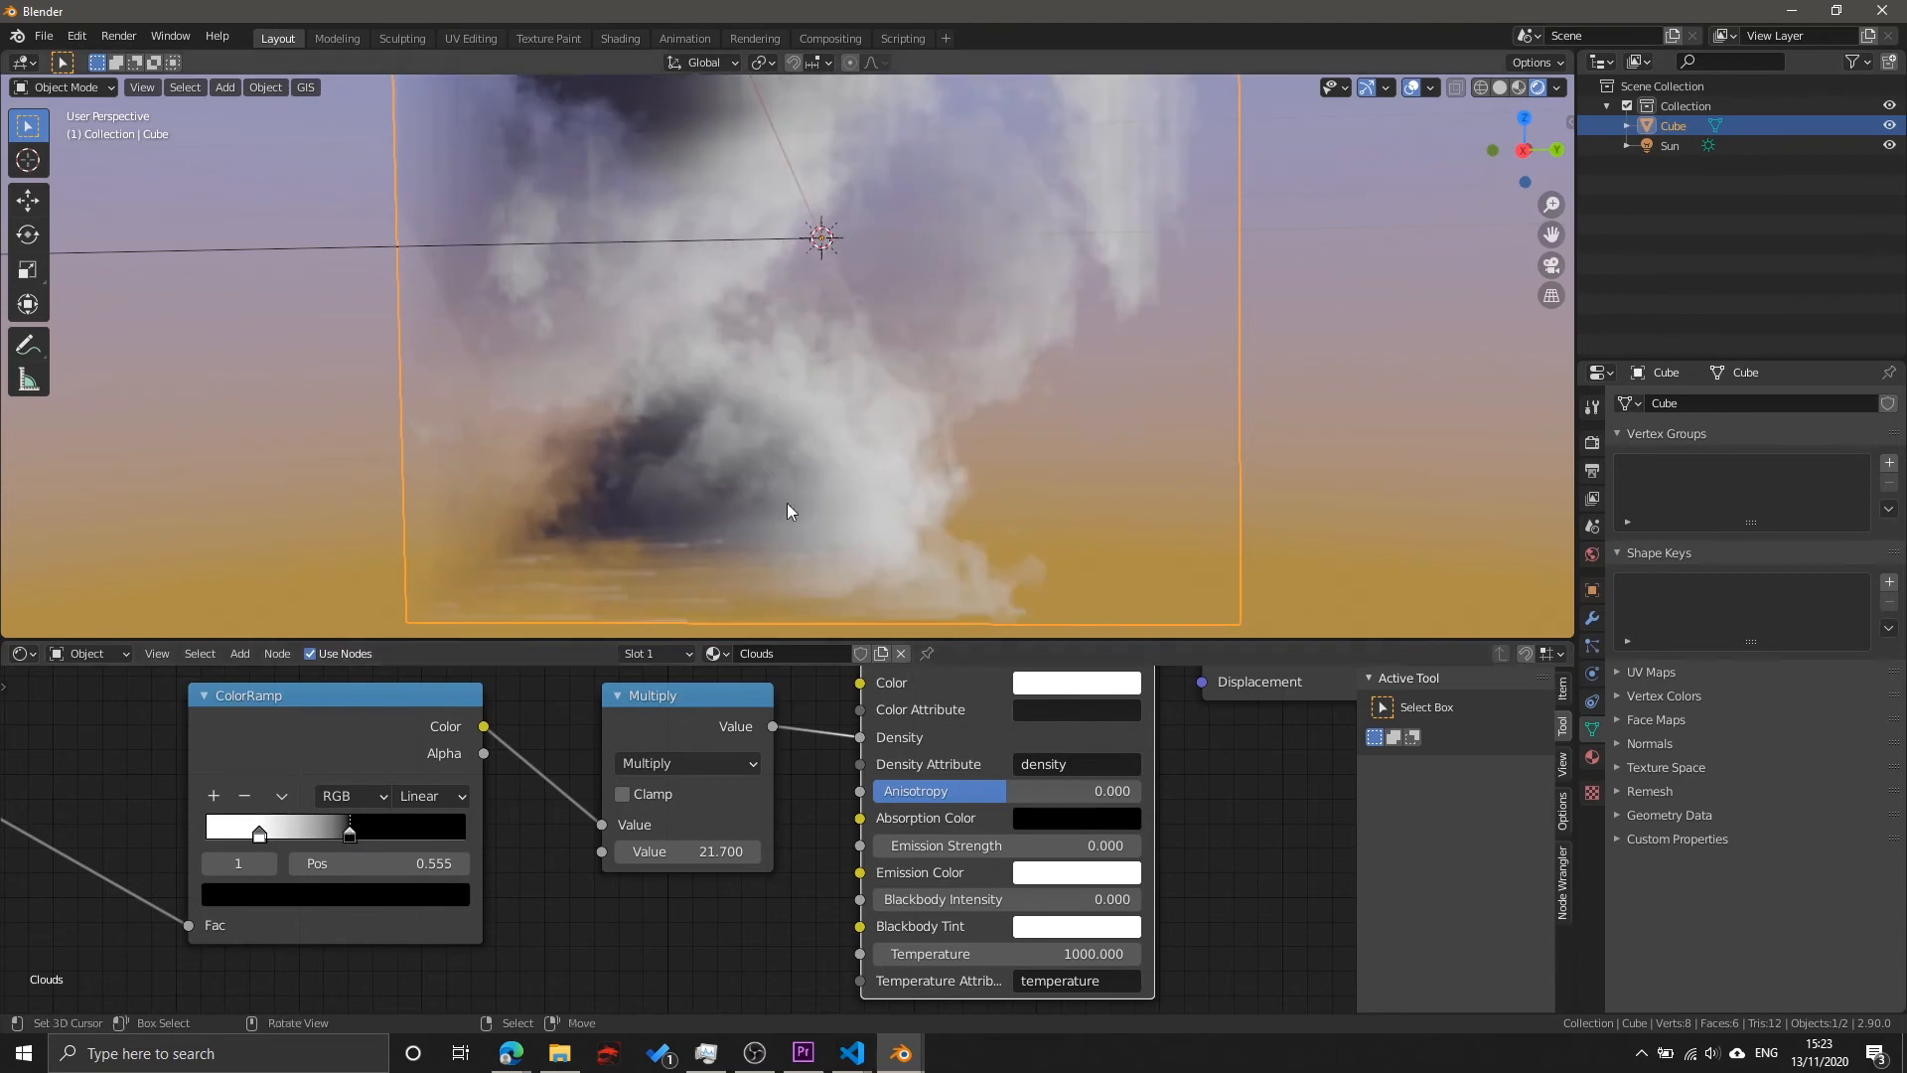
scroll(903, 397, up, 3)
scroll(906, 397, down, 3)
shift+middle_drag(907, 397, 910, 460)
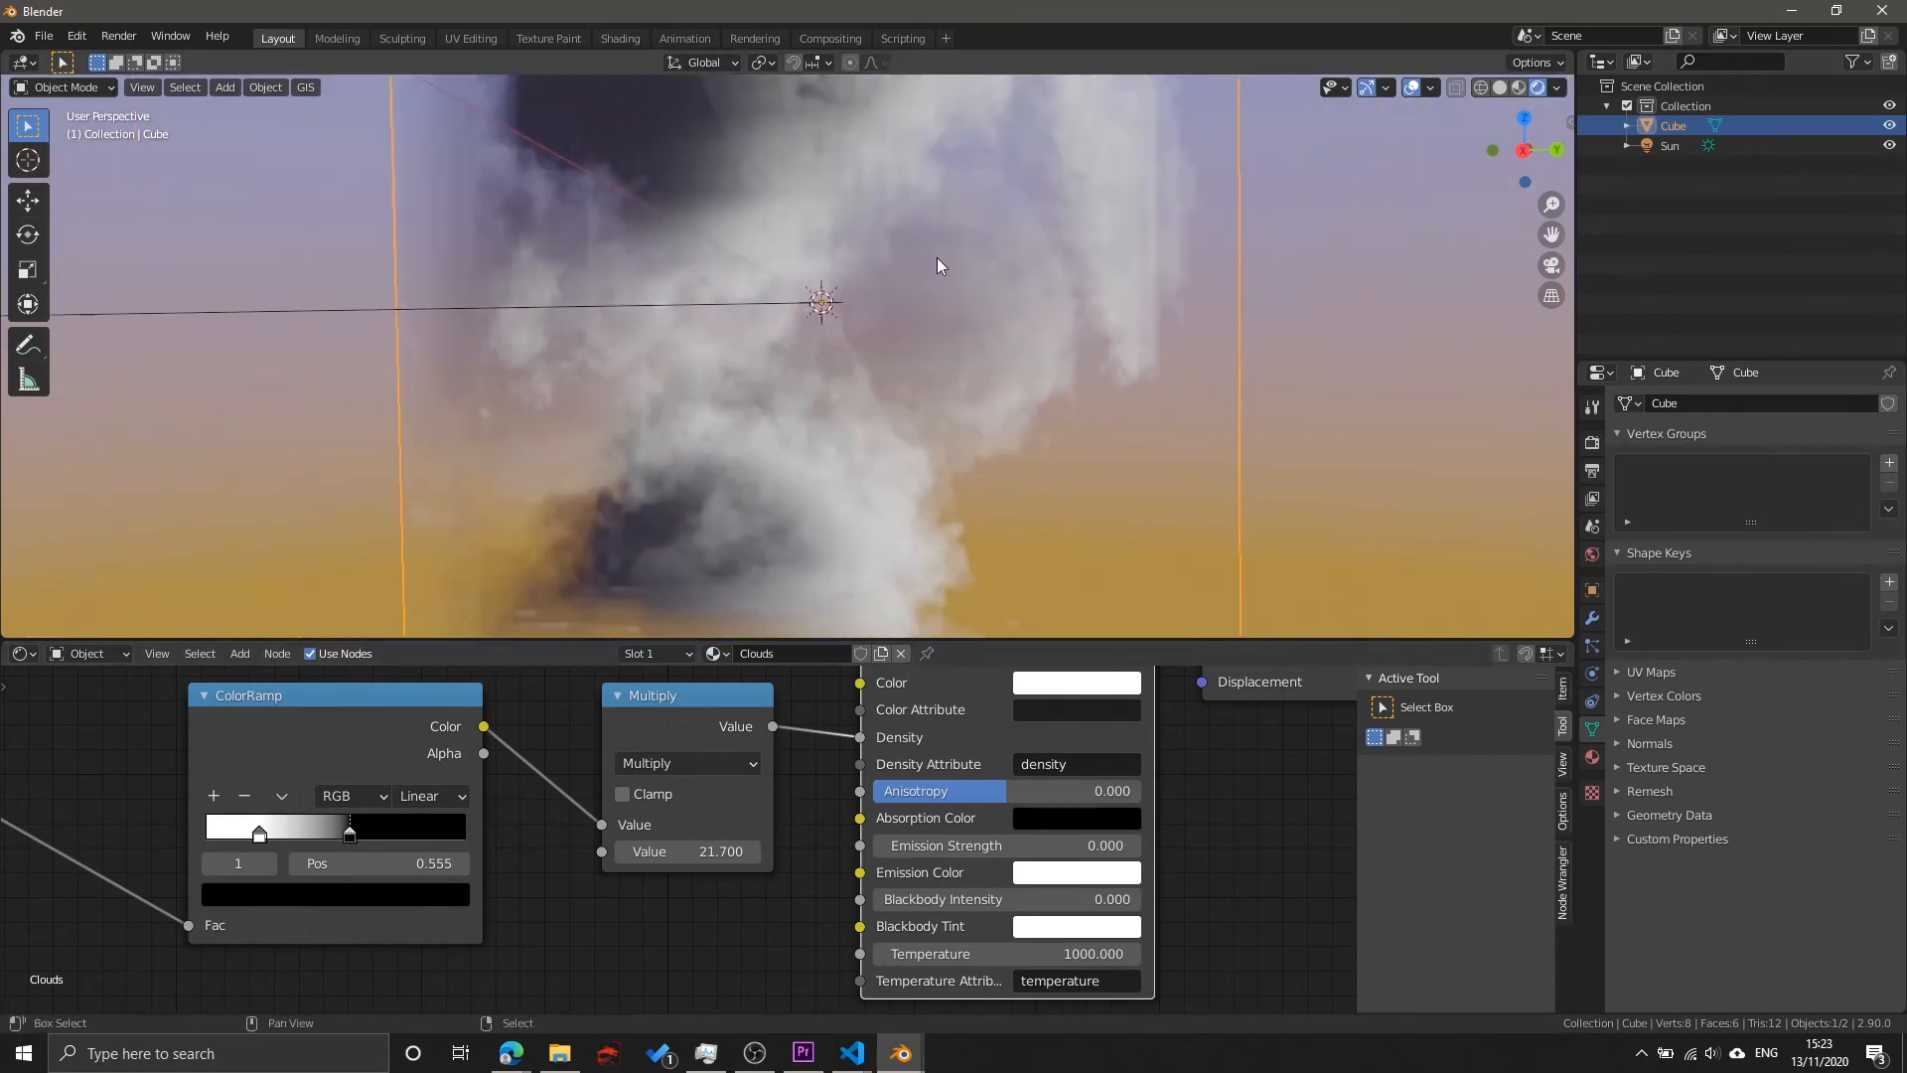
scroll(955, 315, down, 3)
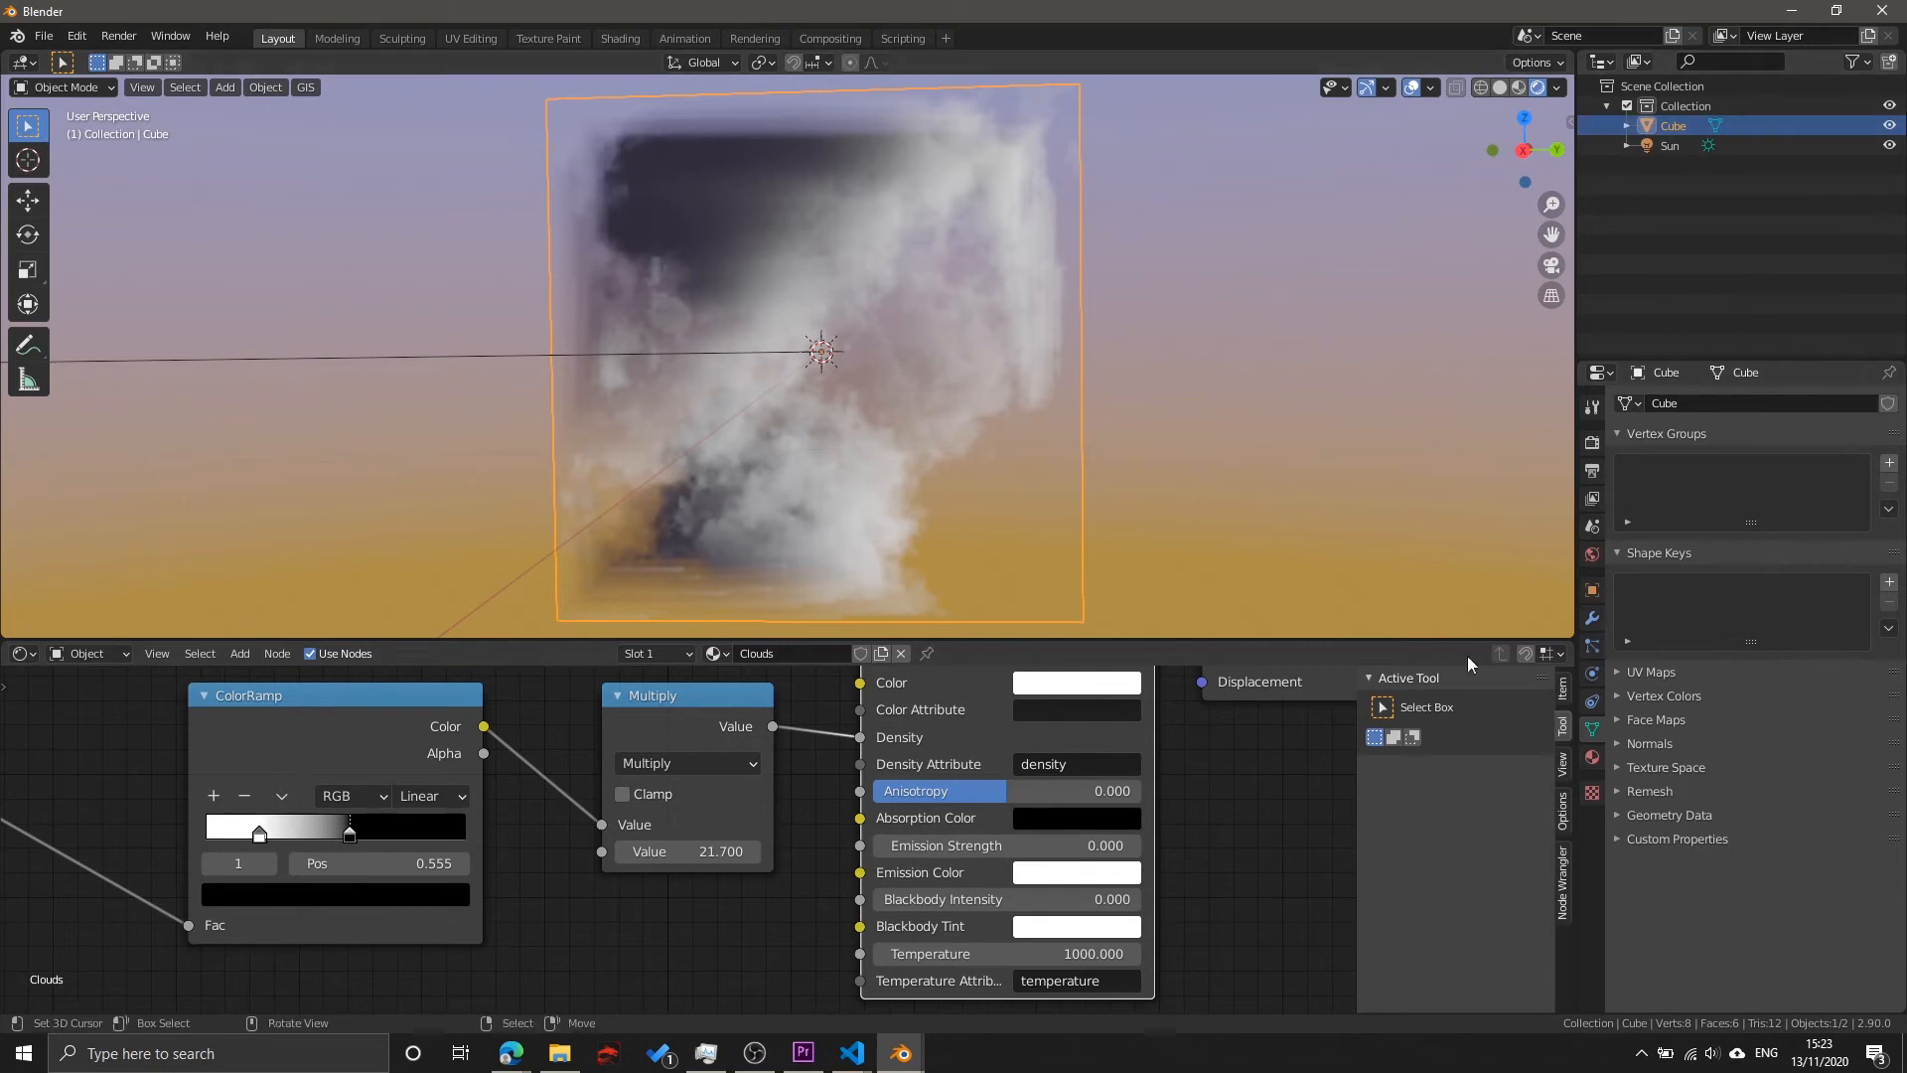
Step: Raise the volumetric Samples to 256 in the Eevee render settings
click(1590, 446)
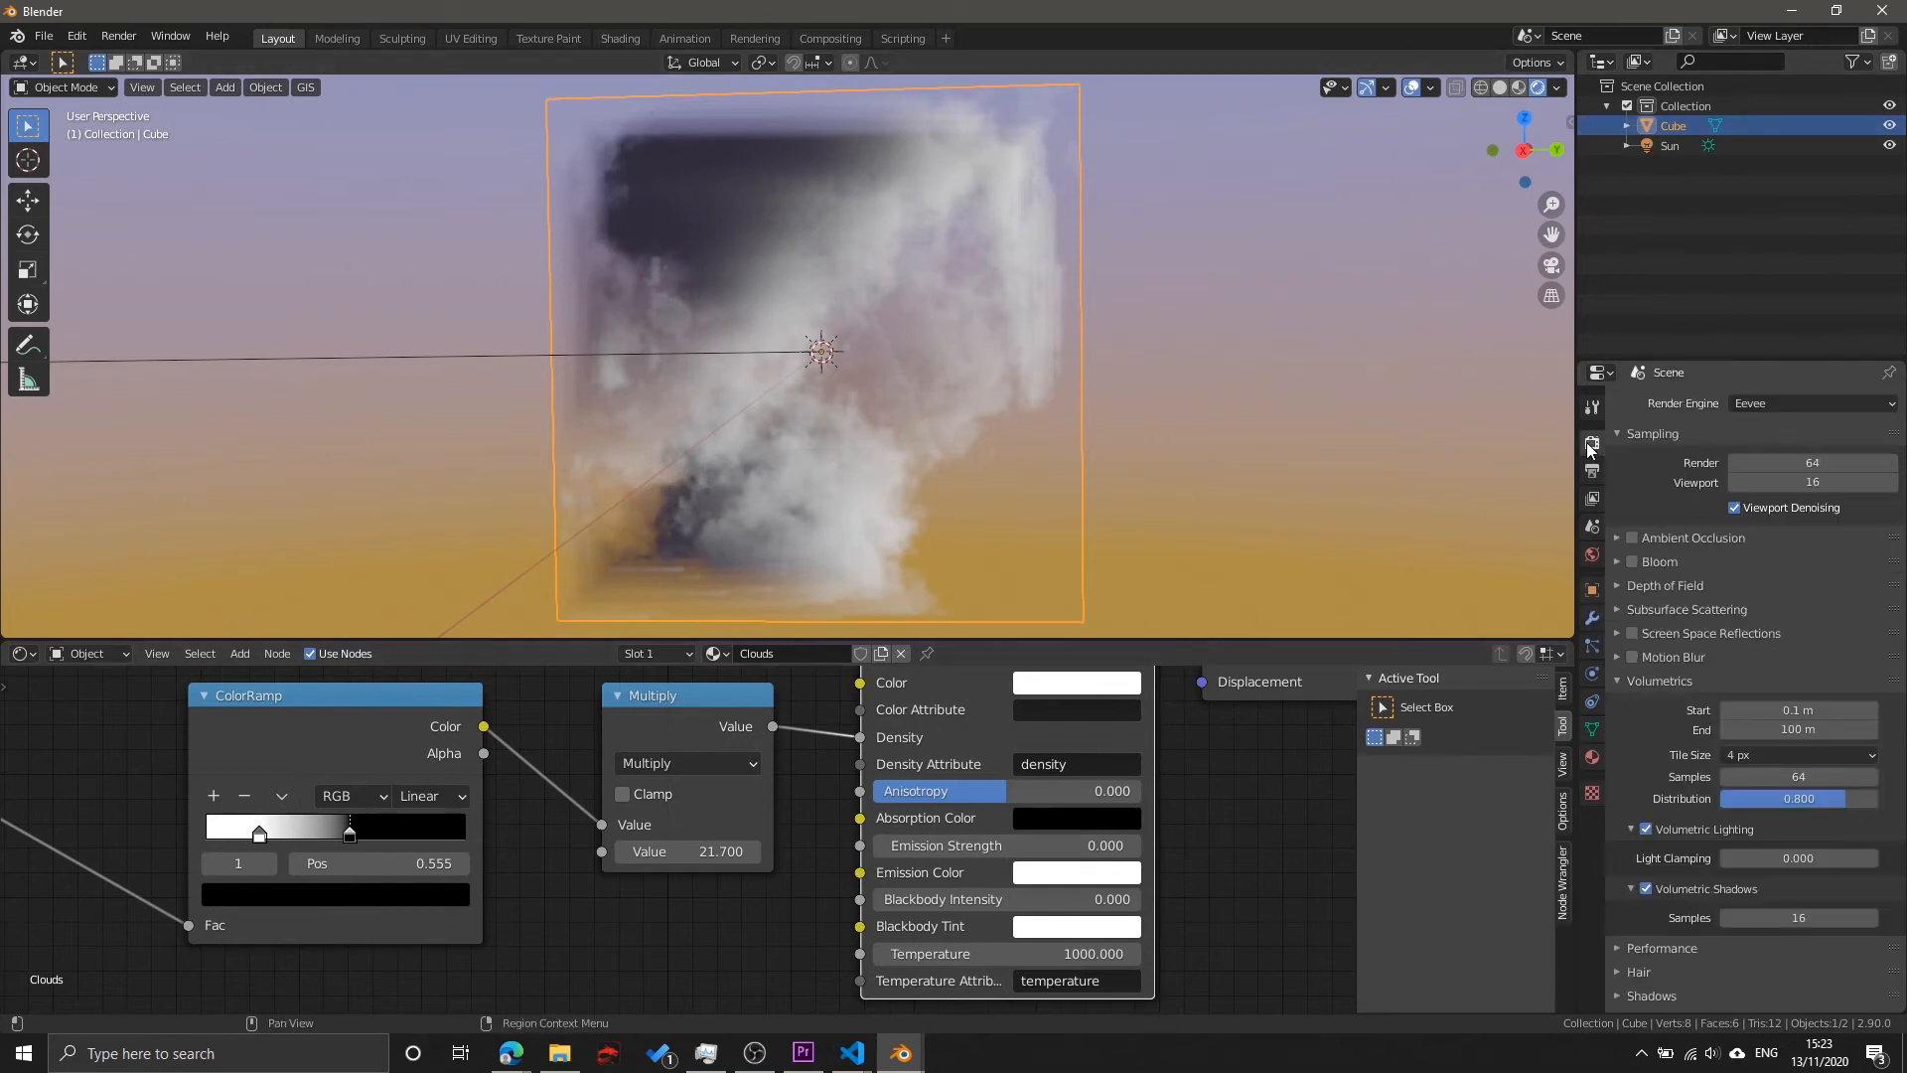
click(1635, 433)
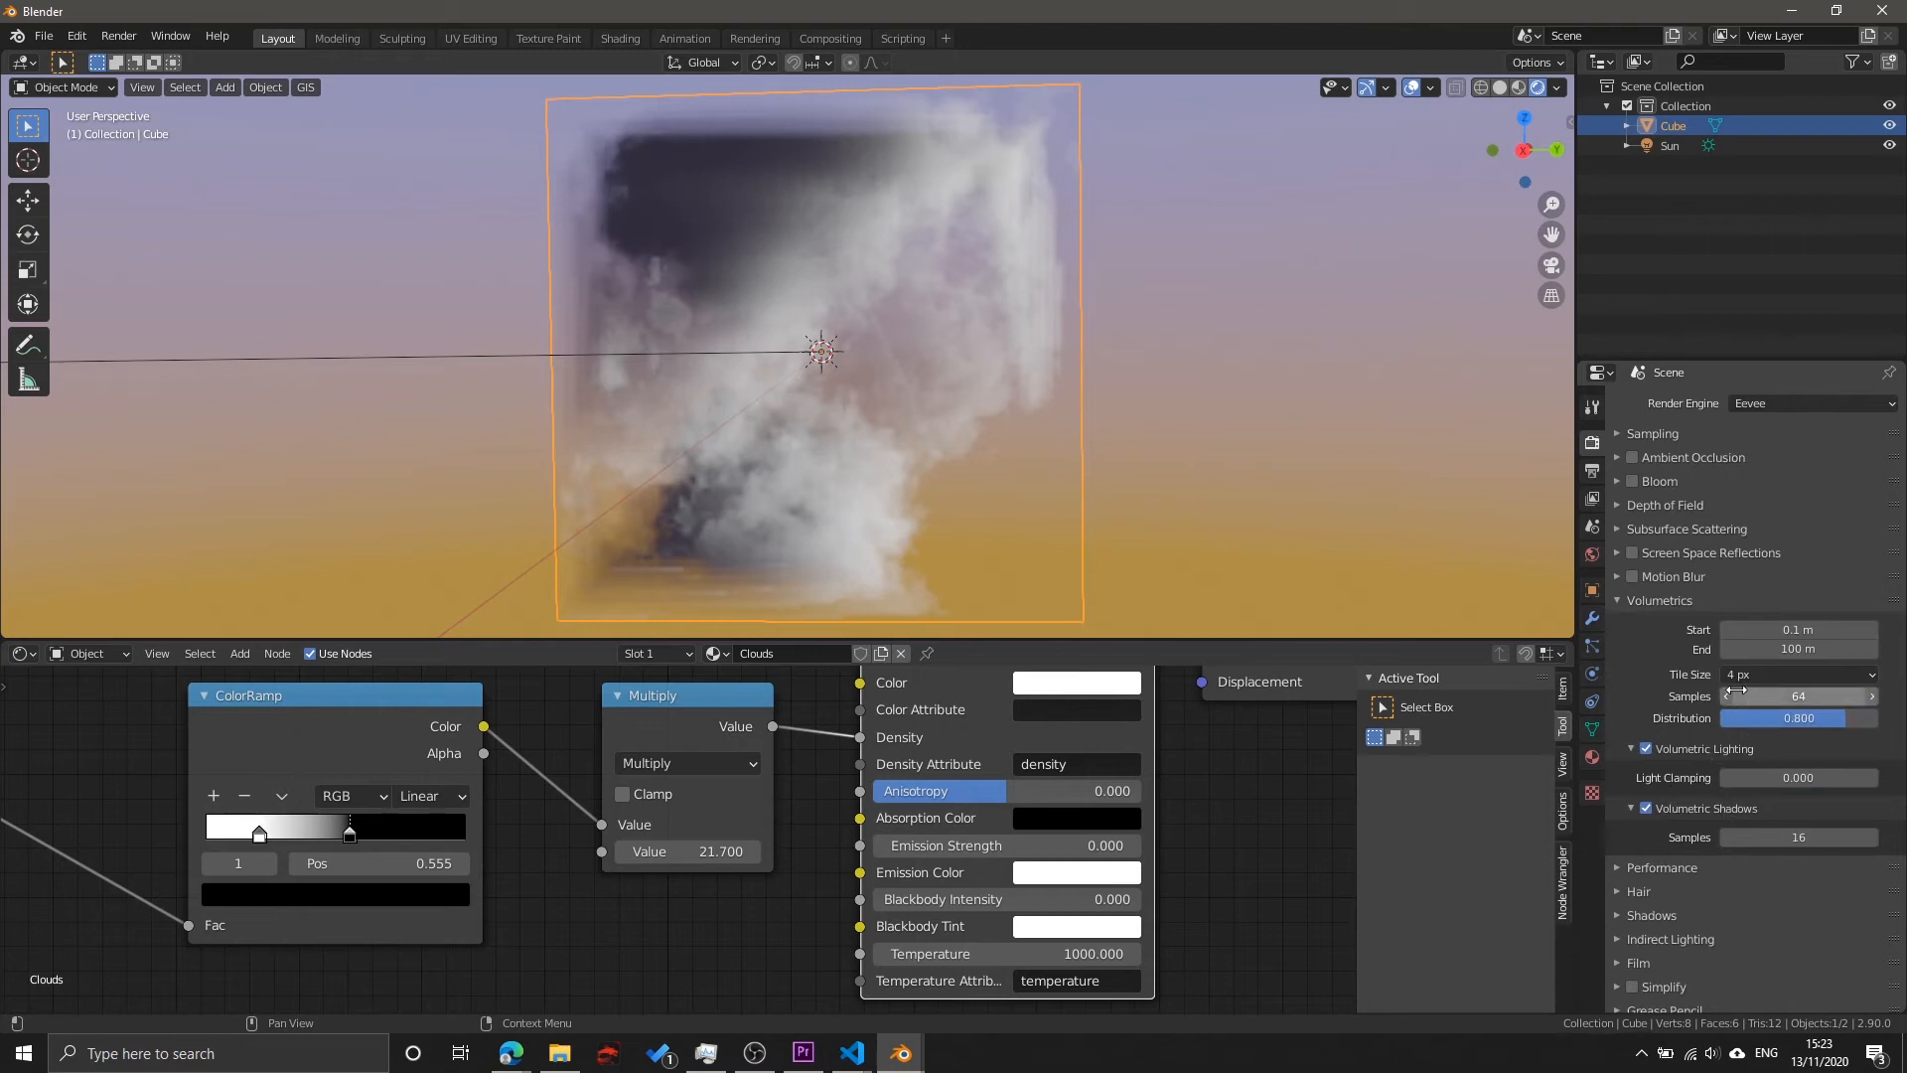
drag(1798, 695, 1906, 695)
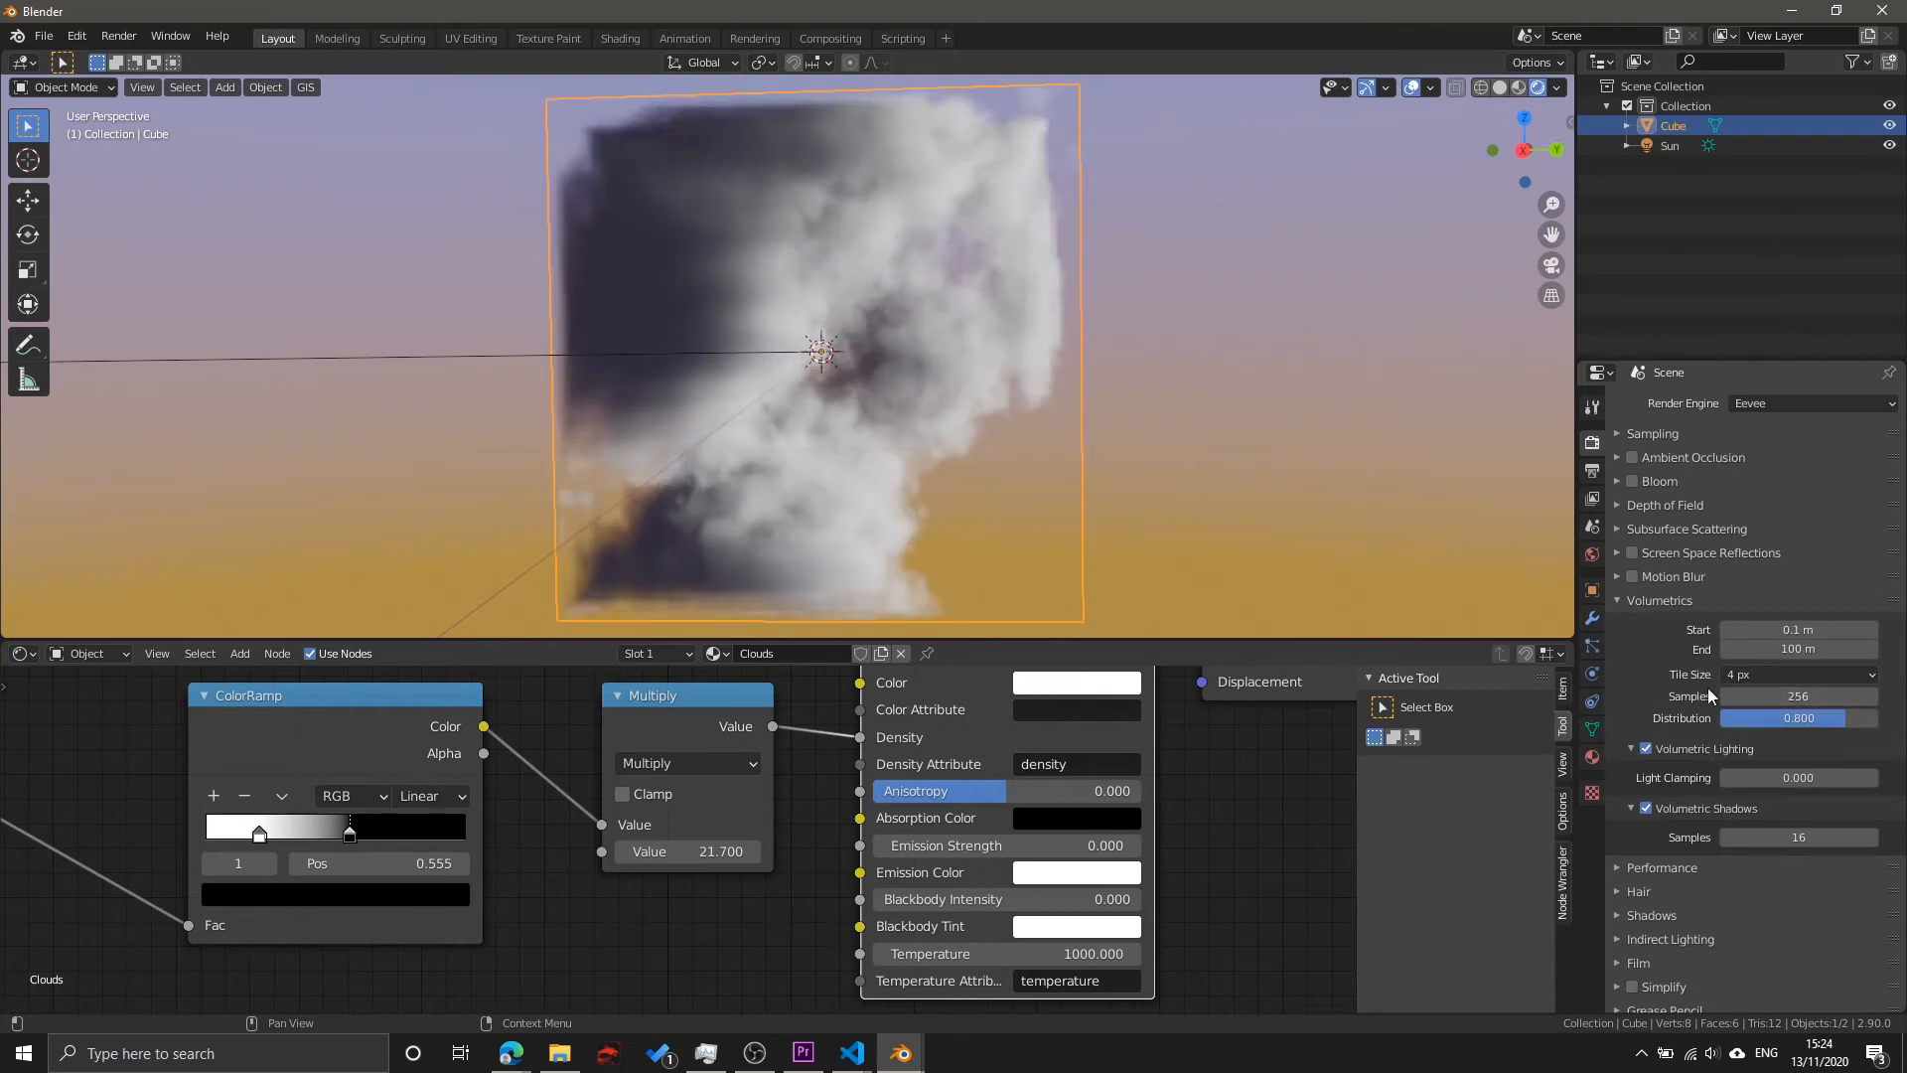
Step: Inspect the cloud close up and reduce the volumetric Tile Size to 2 px
scroll(880, 499, up, 2)
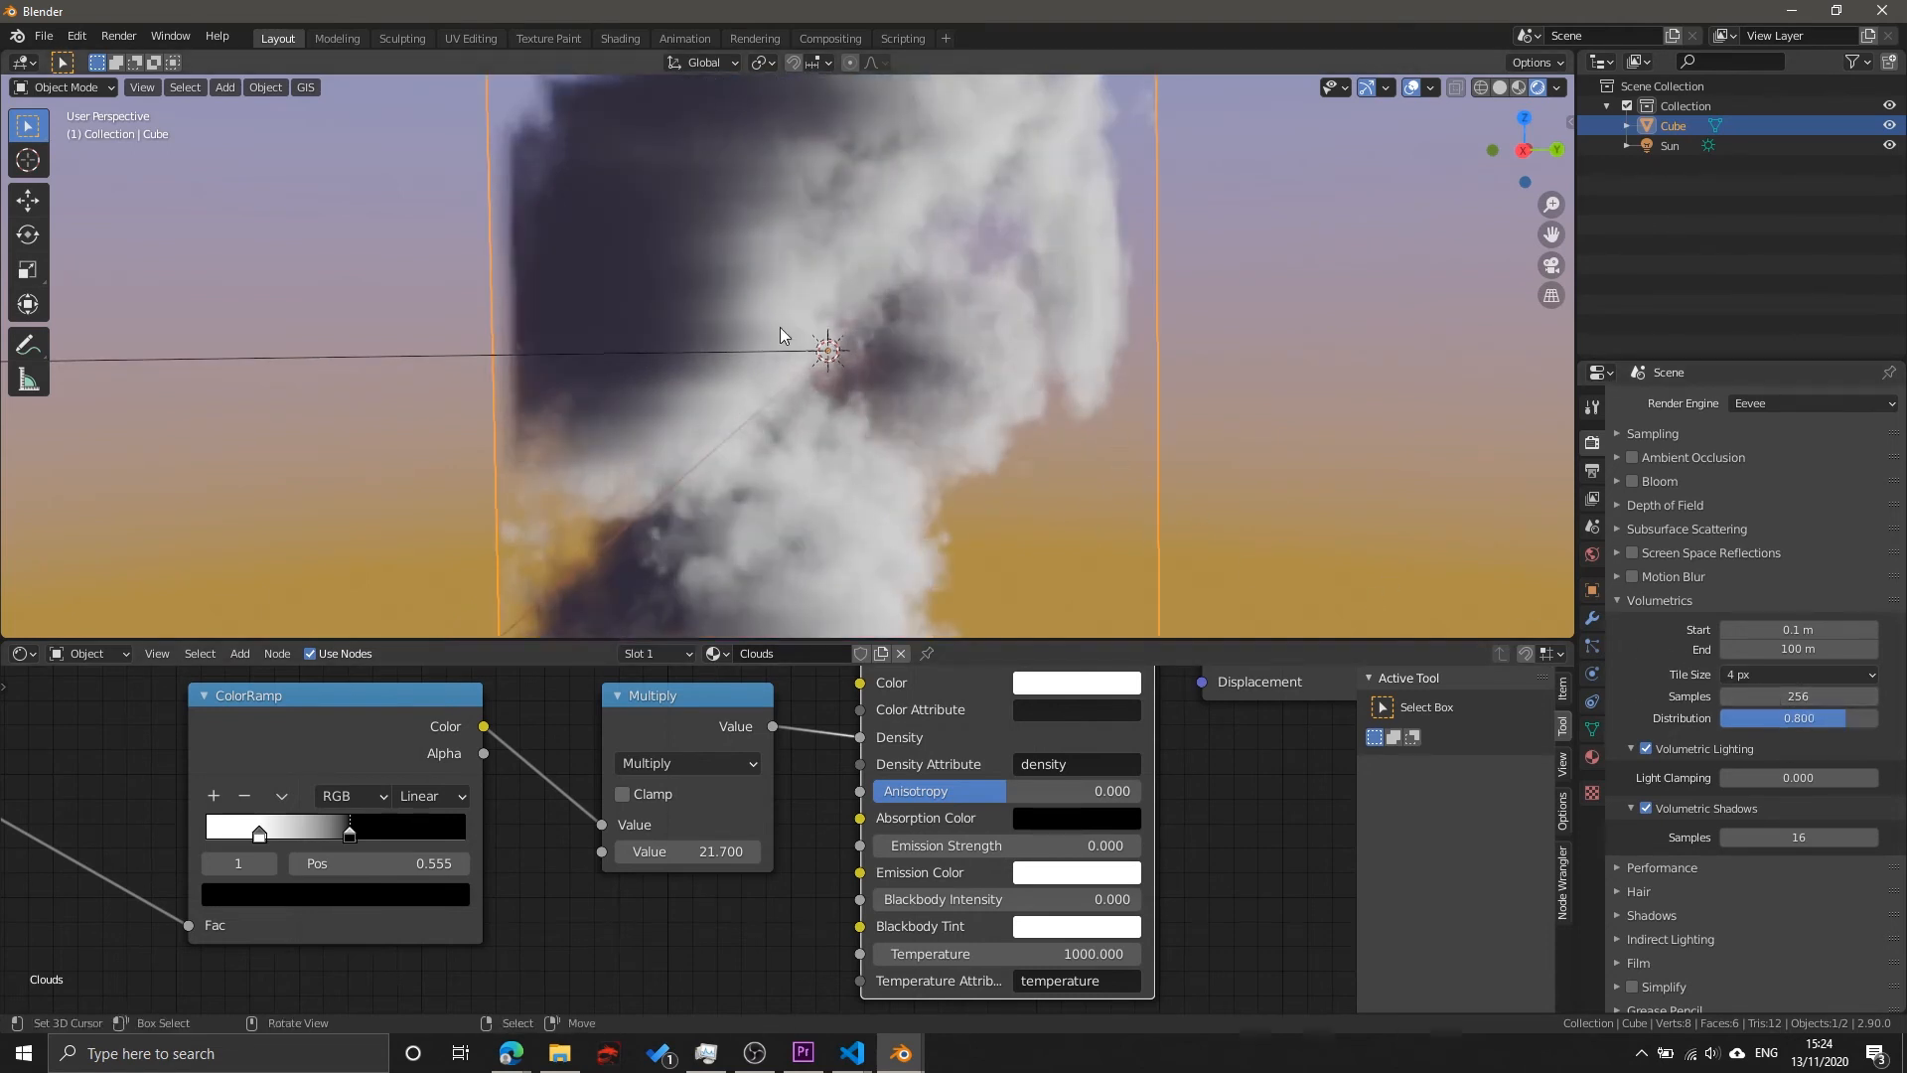
scroll(836, 349, down, 3)
scroll(836, 352, up, 3)
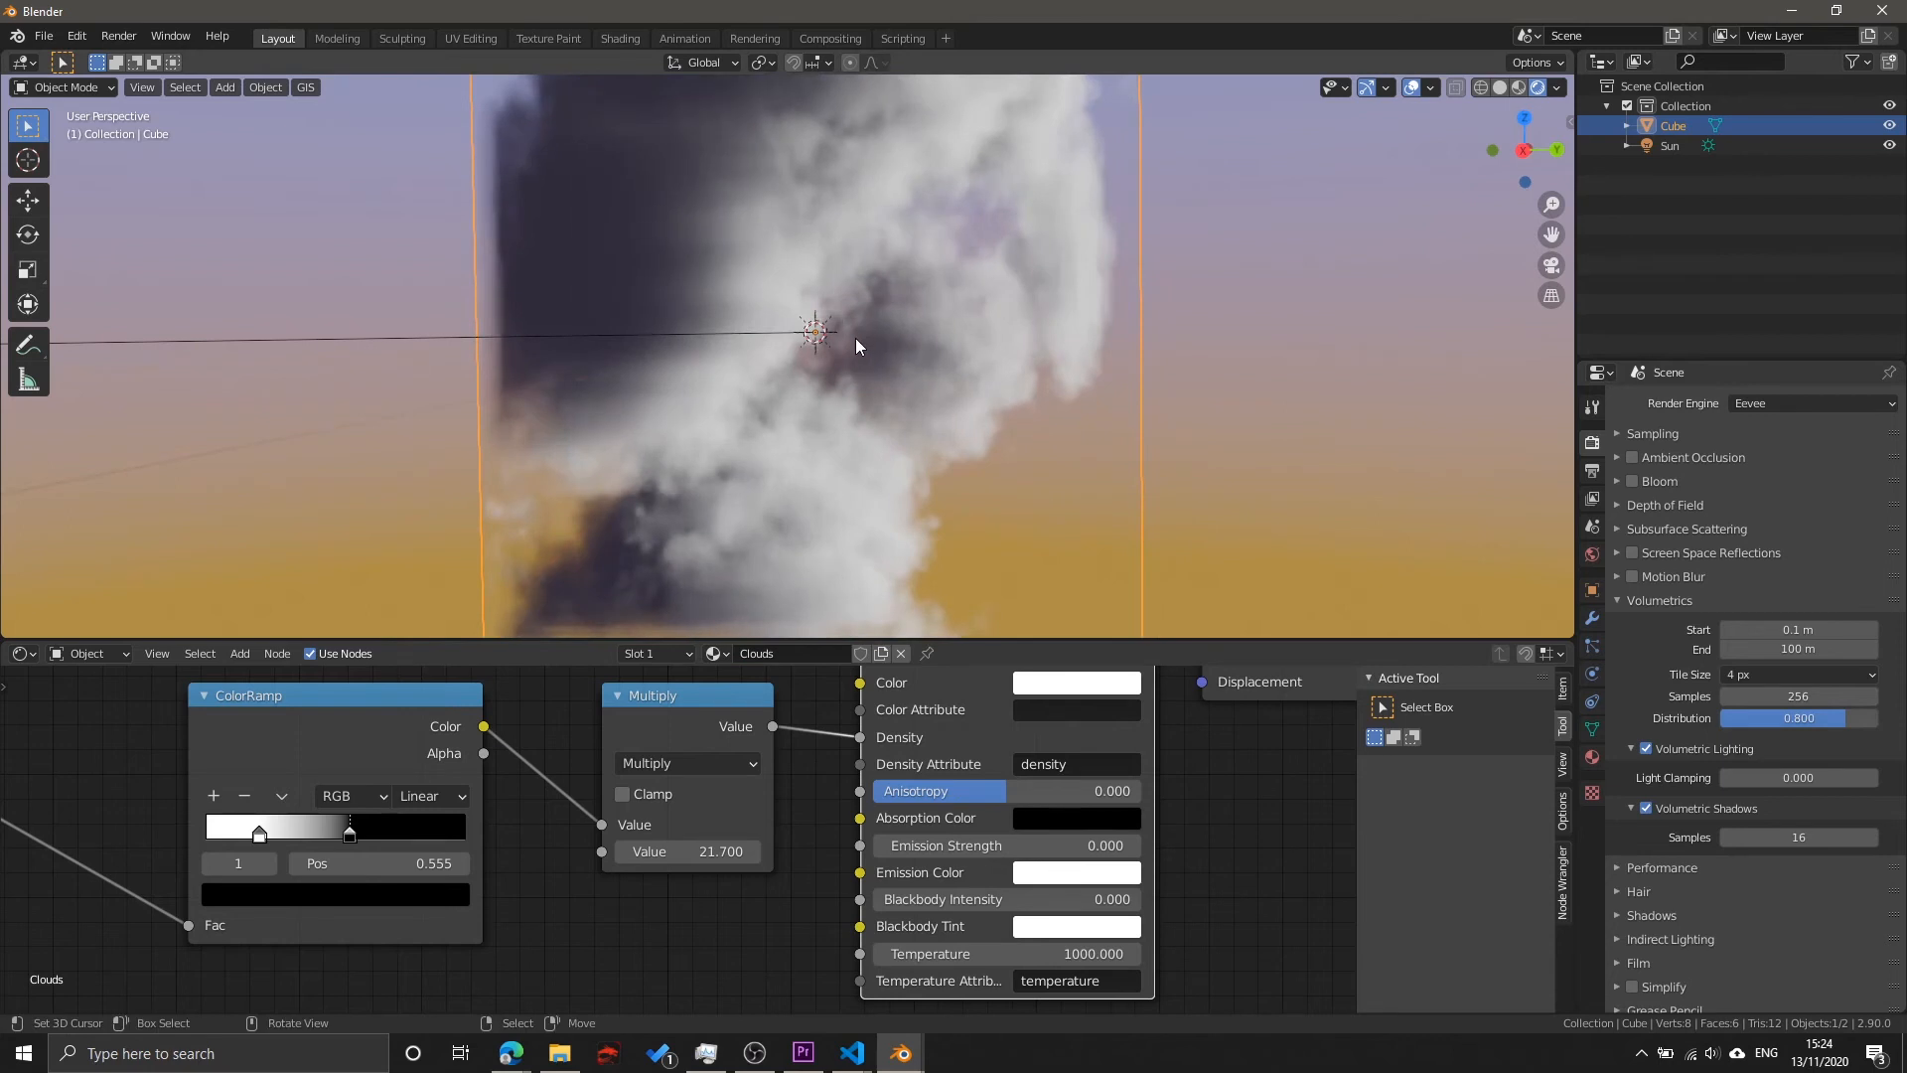
click(1747, 676)
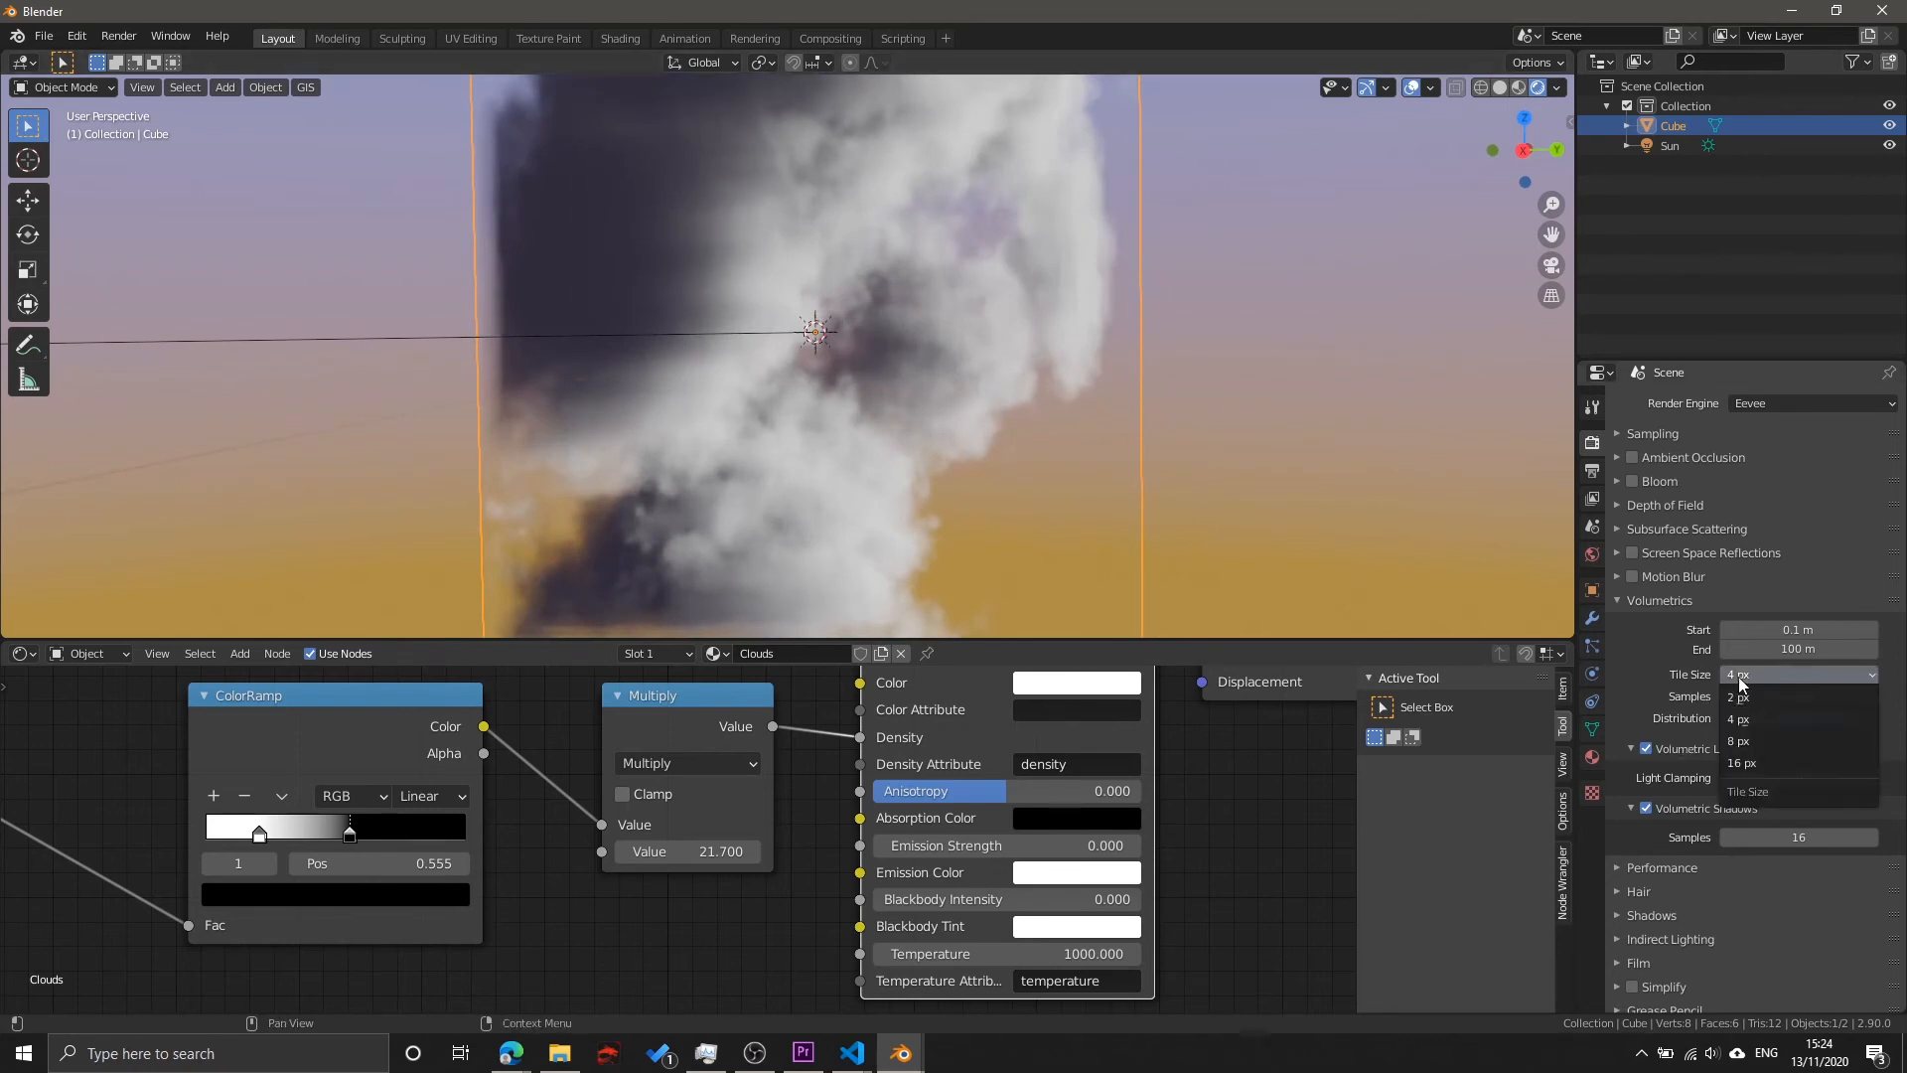
click(1754, 700)
Step: Break up the clouds by moving the ColorRamp's white stop near the start and its black stop to 0.286
scroll(817, 357, up, 4)
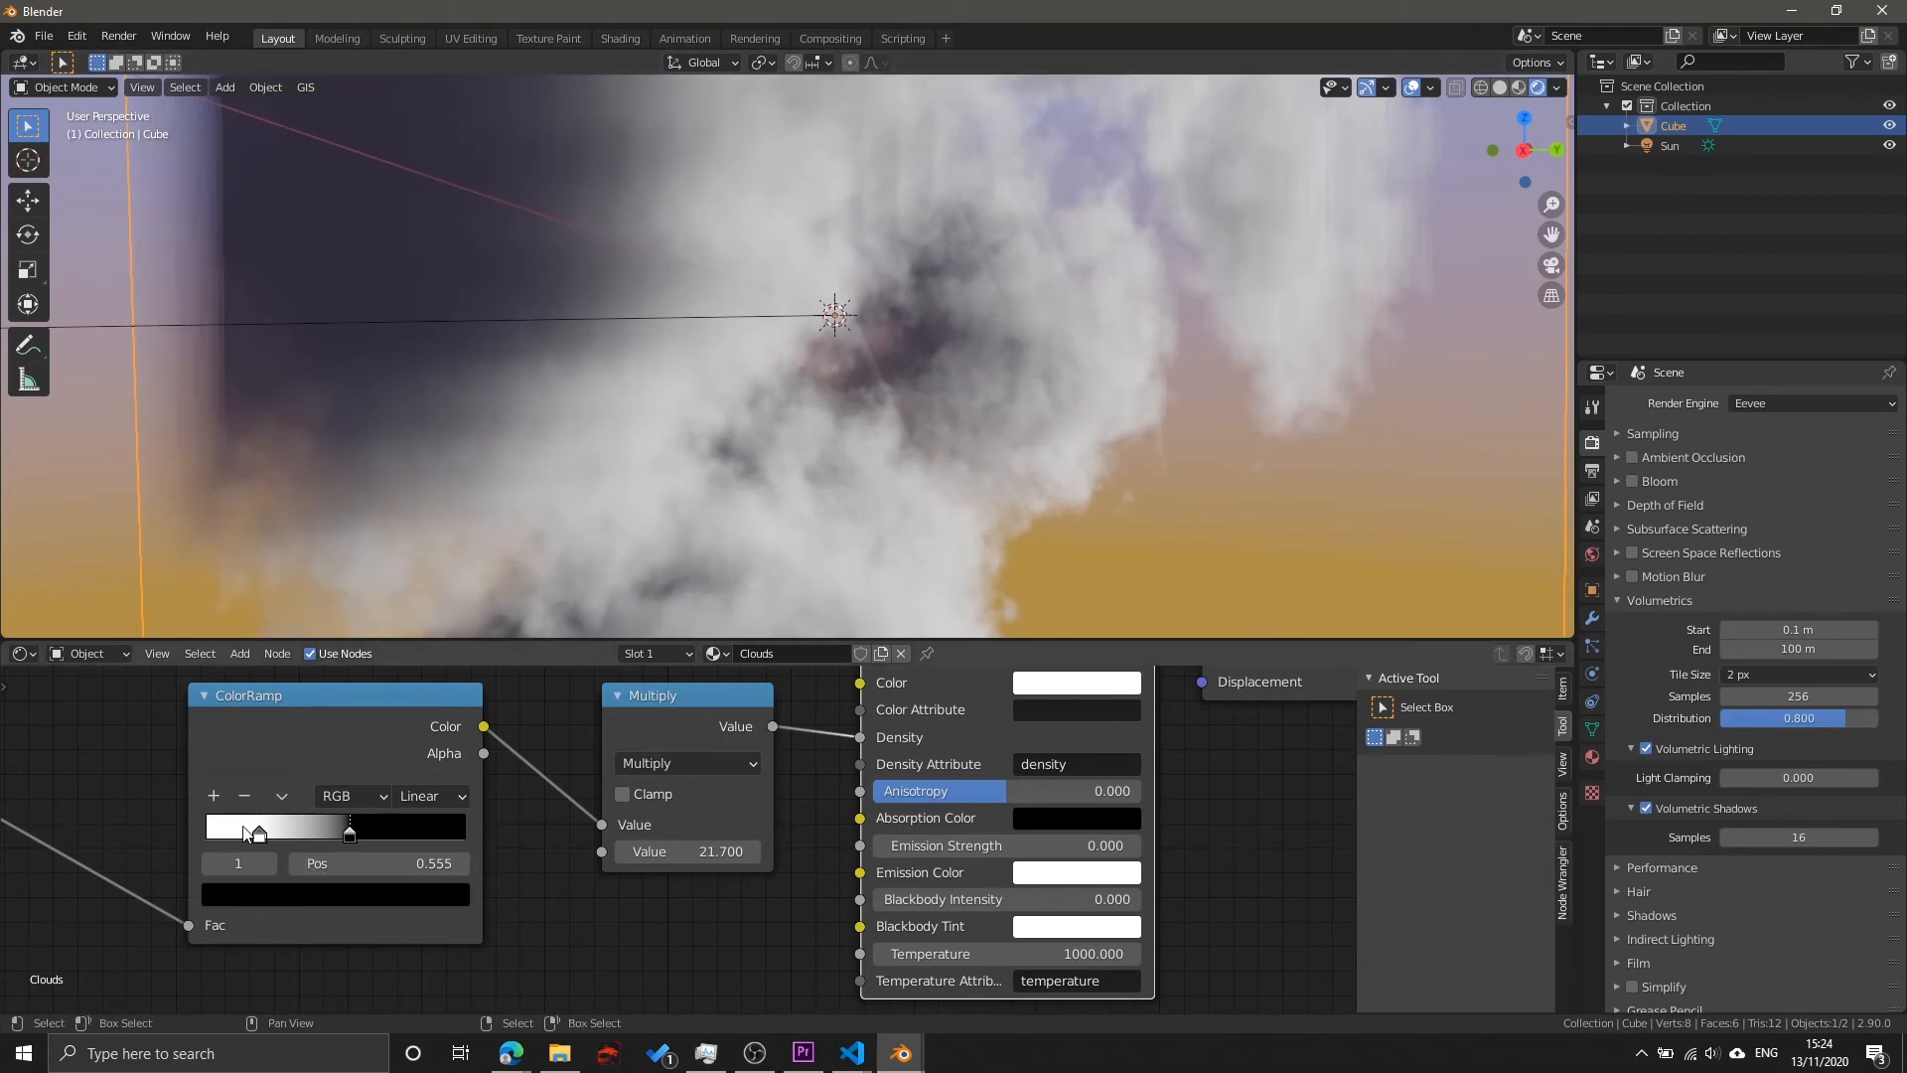
drag(251, 833, 218, 836)
drag(344, 834, 274, 836)
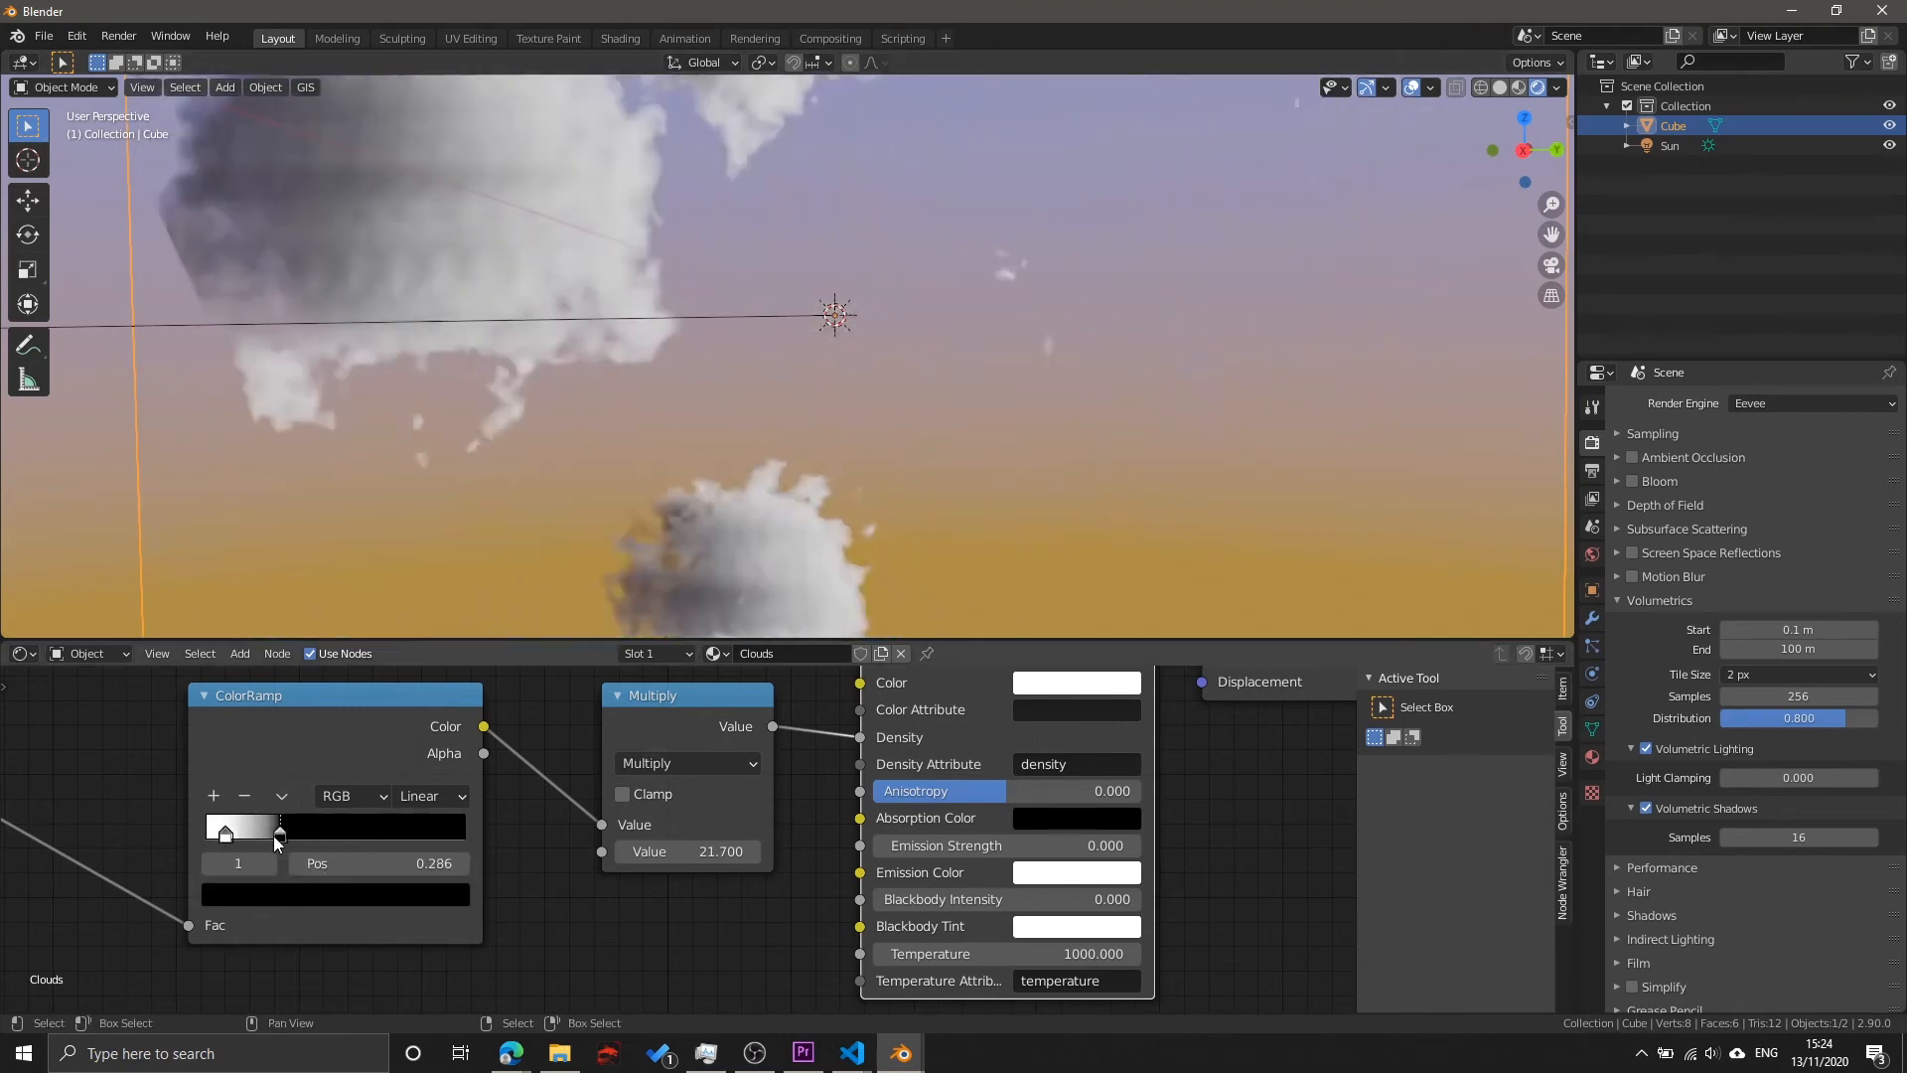
Step: Lower the density Multiply node's value to 7.1 and inspect the whole cloud cube
middle_drag(785, 778, 762, 833)
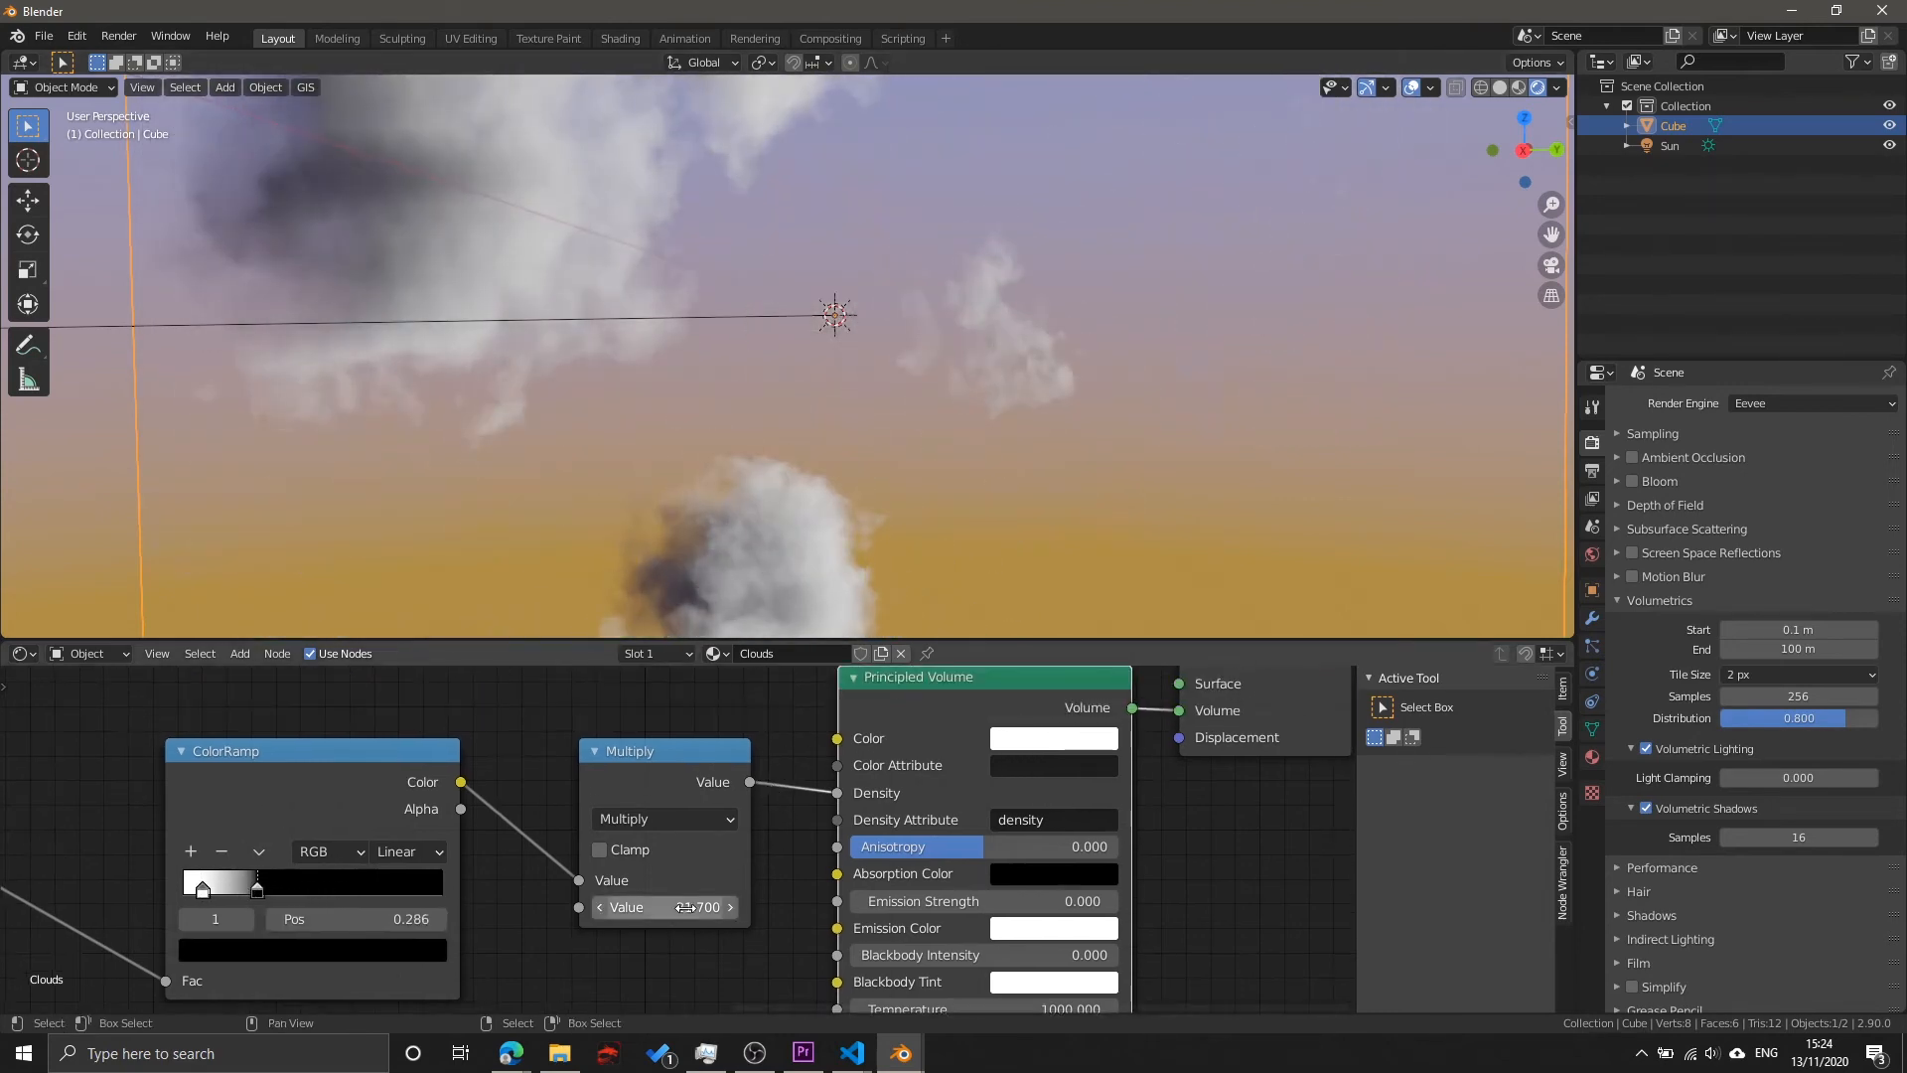
drag(695, 907, 615, 907)
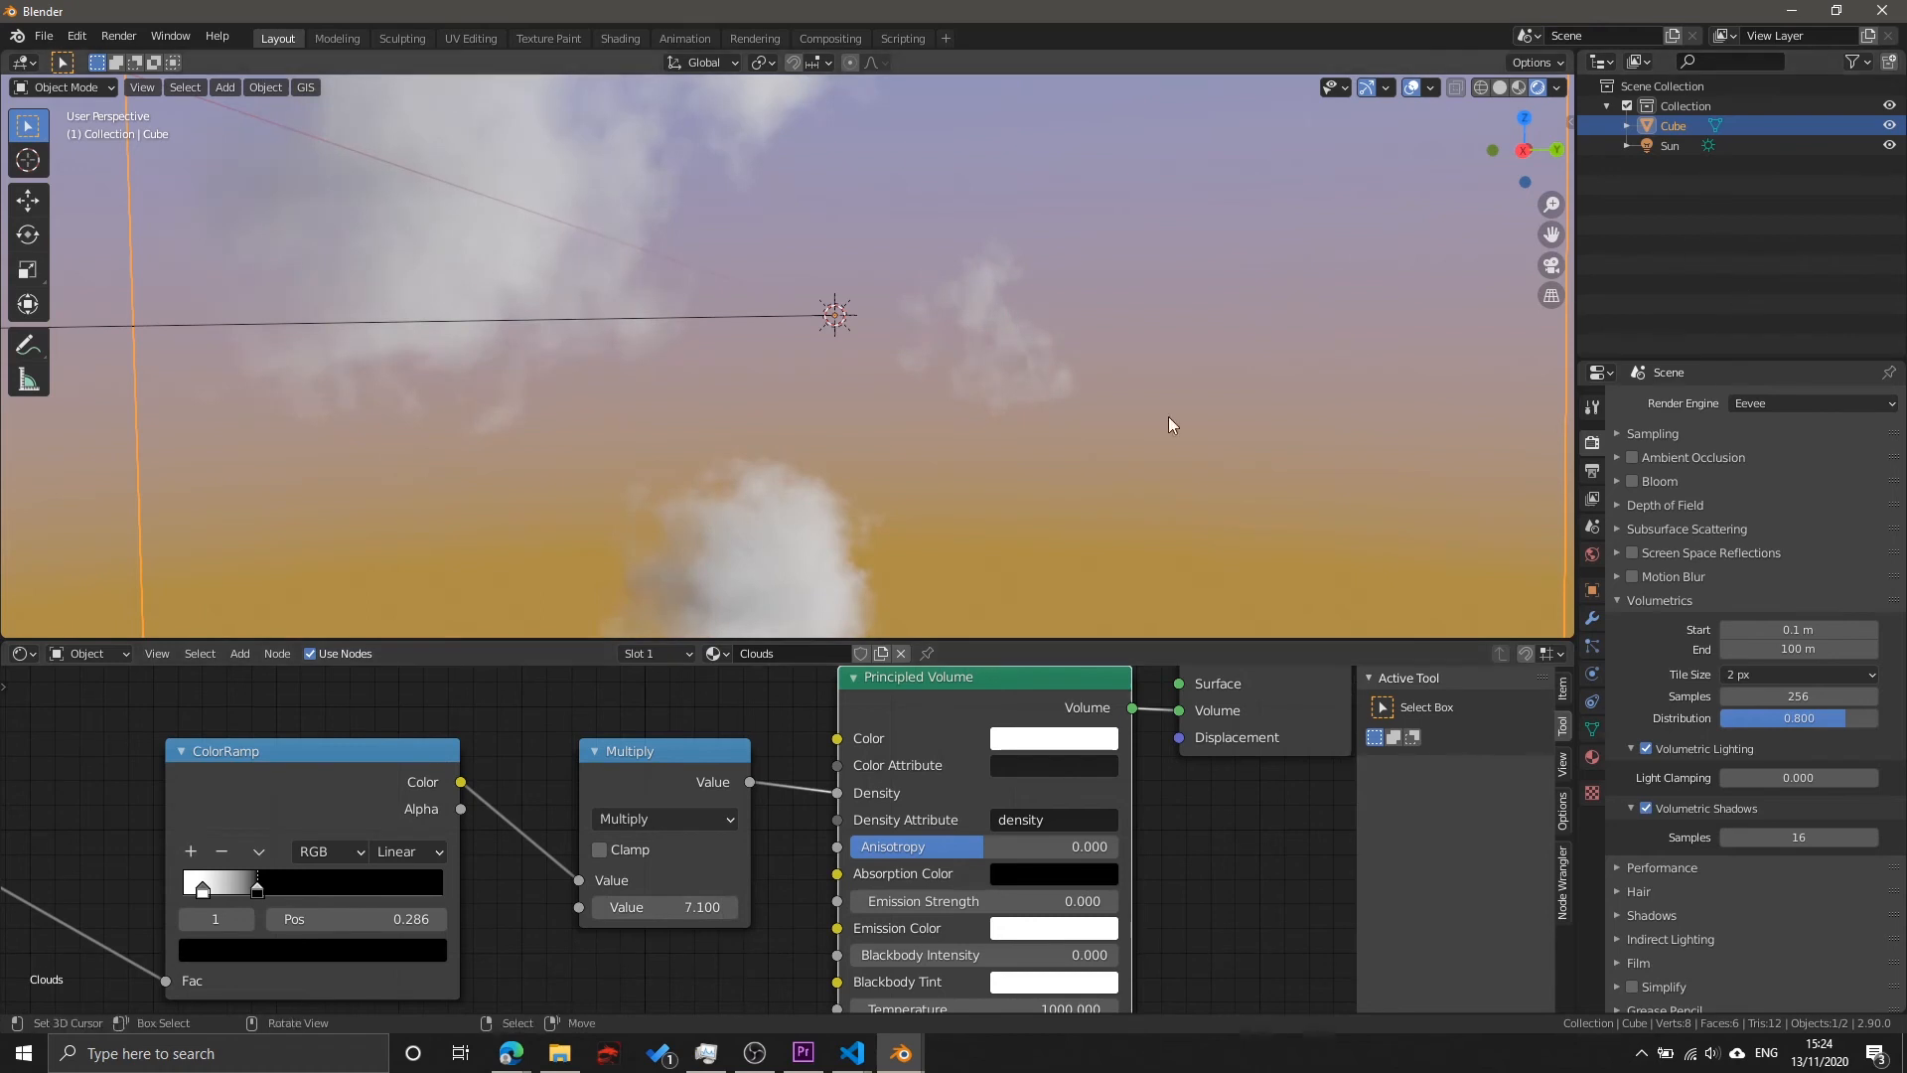
middle_drag(1168, 415, 955, 395)
scroll(951, 393, down, 4)
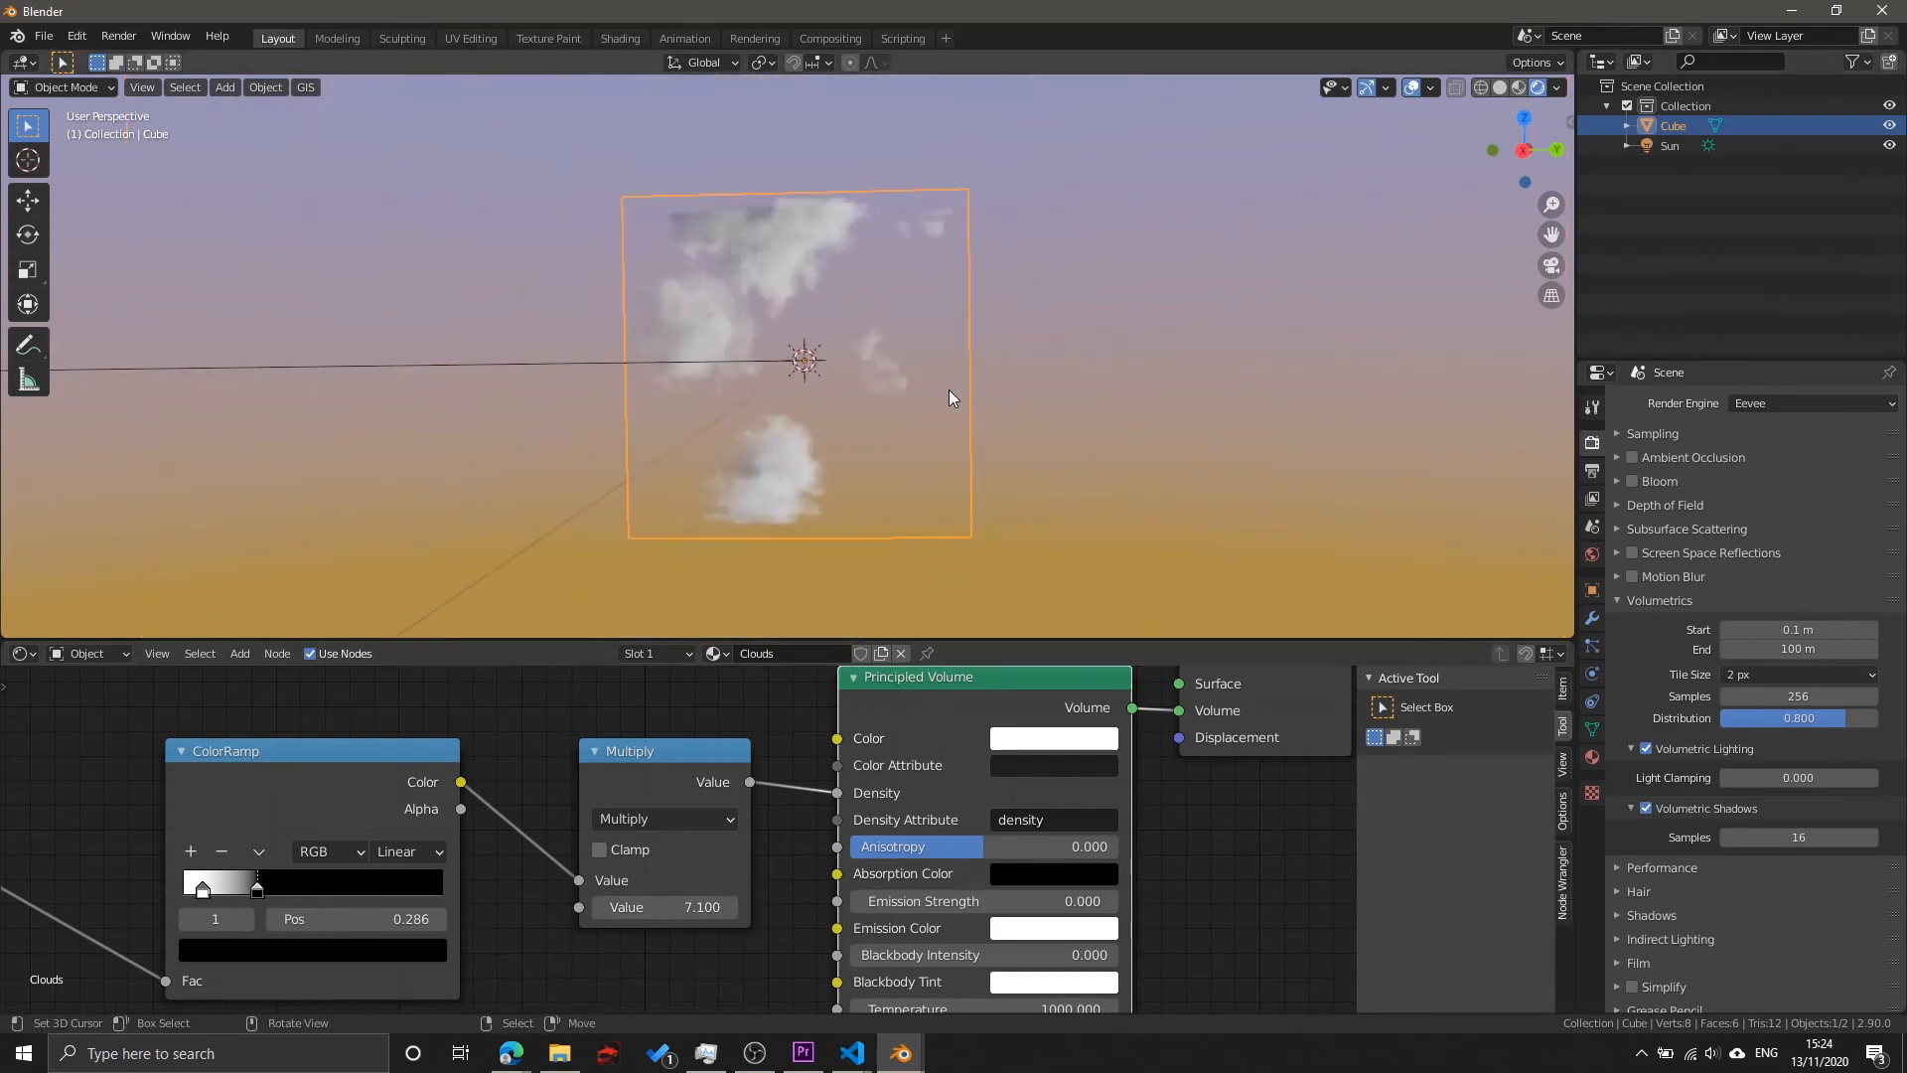
scroll(948, 393, up, 4)
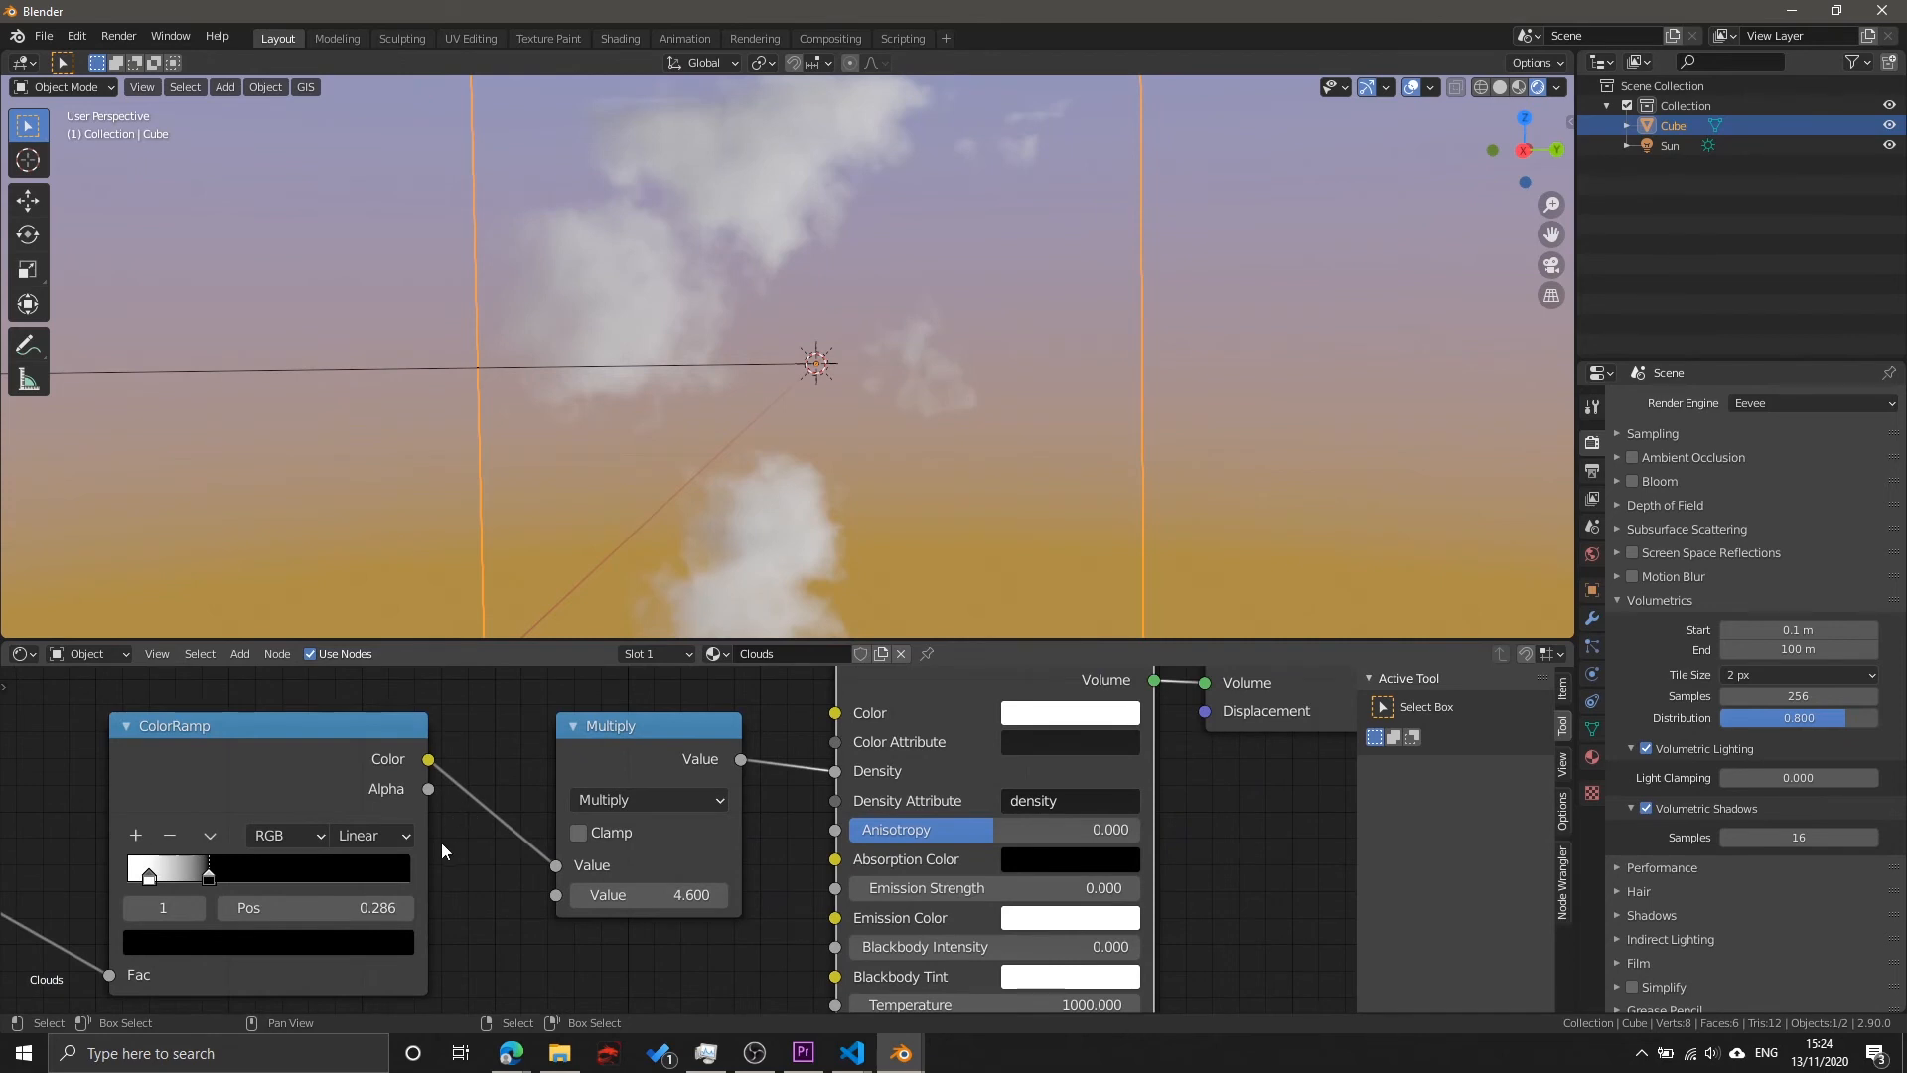
Step: Split a strip off the bottom of the 3D viewport, turn it into a Timeline and make it slightly taller
scroll(451, 838, down, 3)
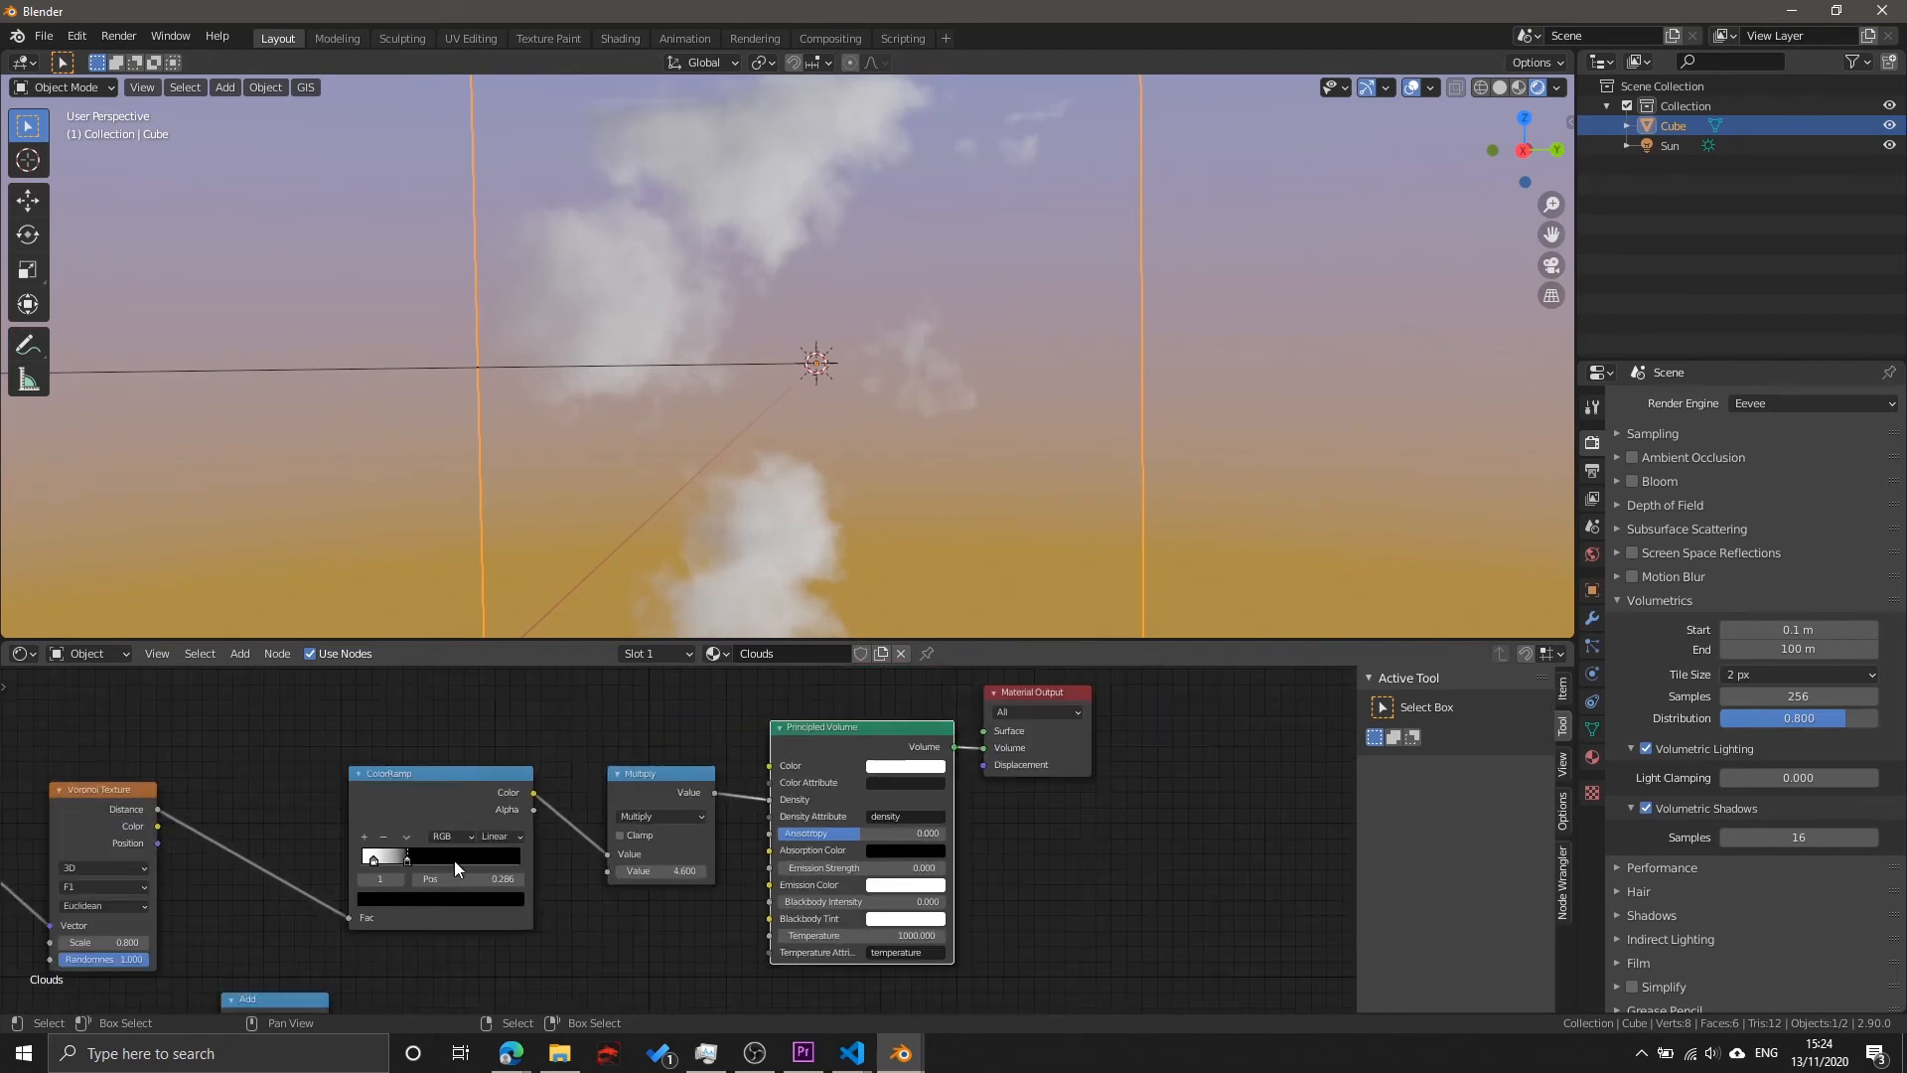
middle_drag(455, 860, 675, 872)
scroll(742, 856, up, 2)
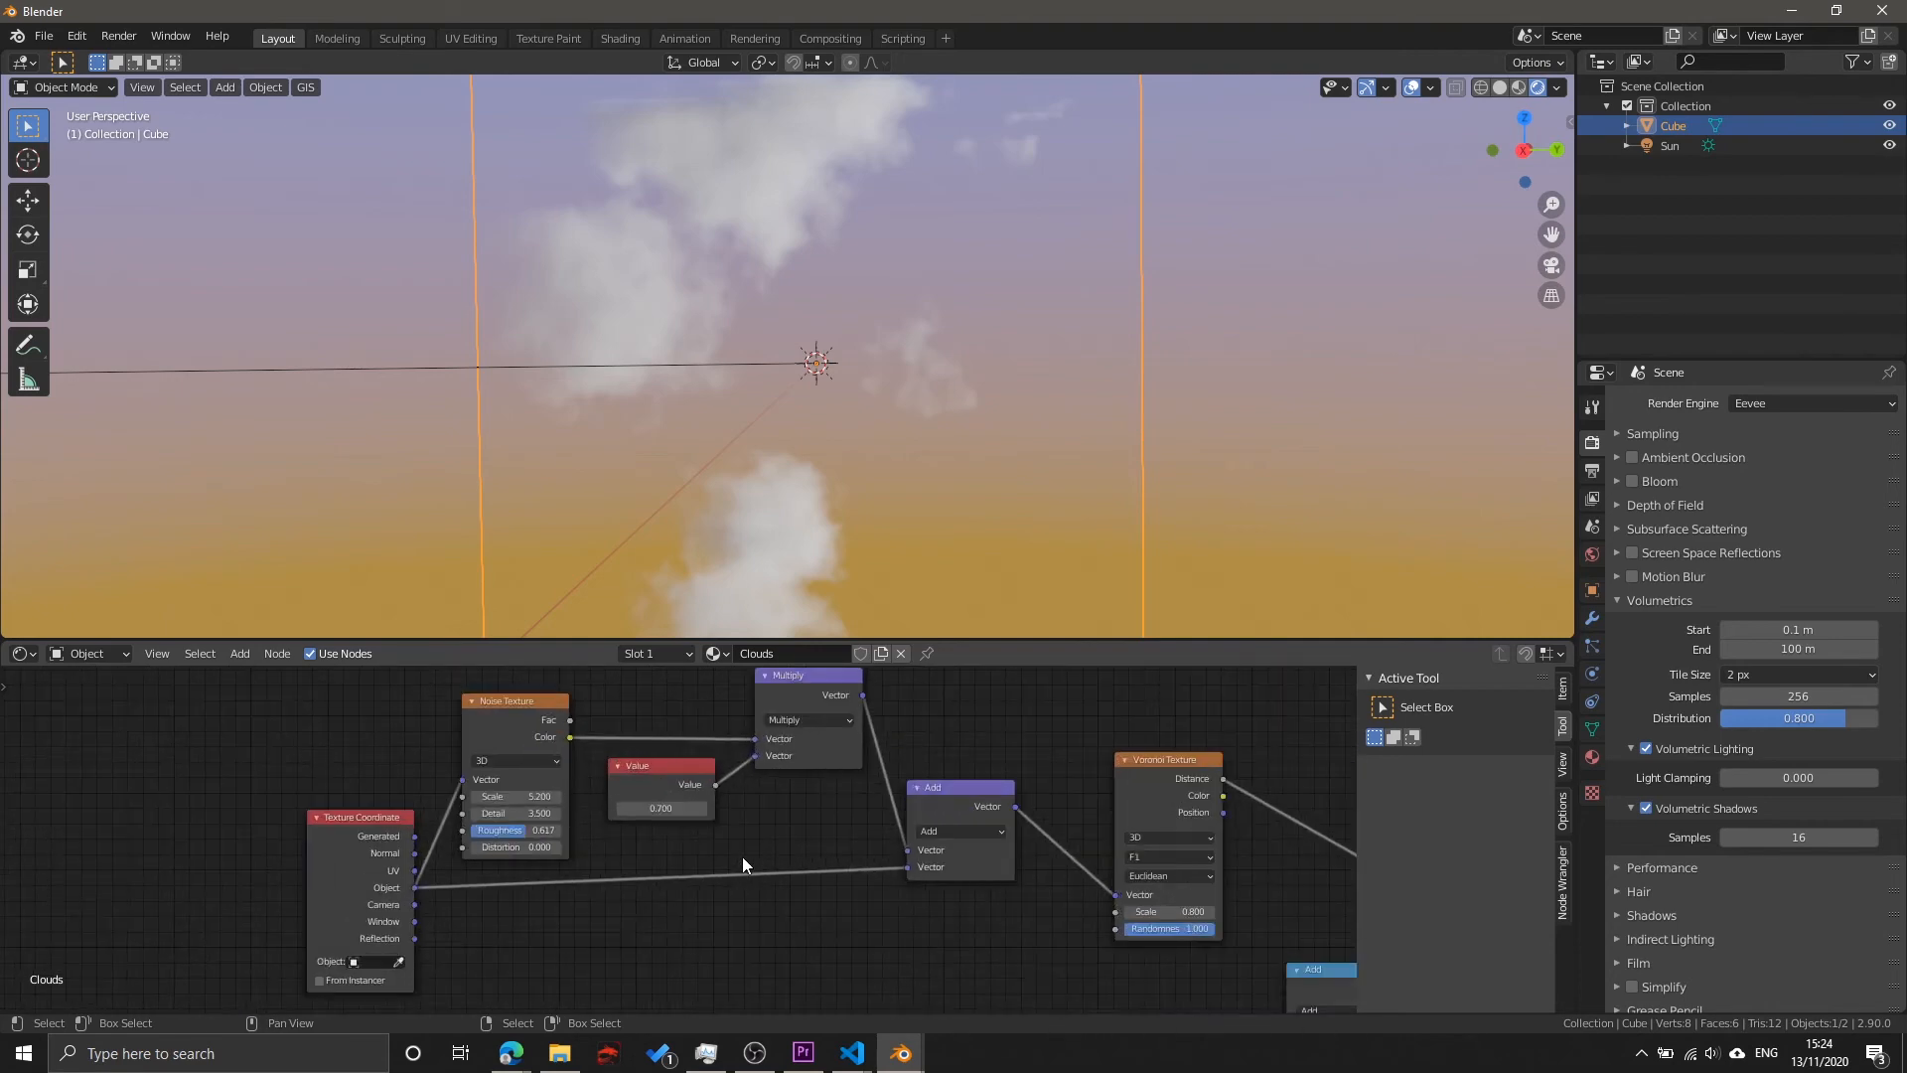
drag(9, 618, 12, 556)
click(22, 569)
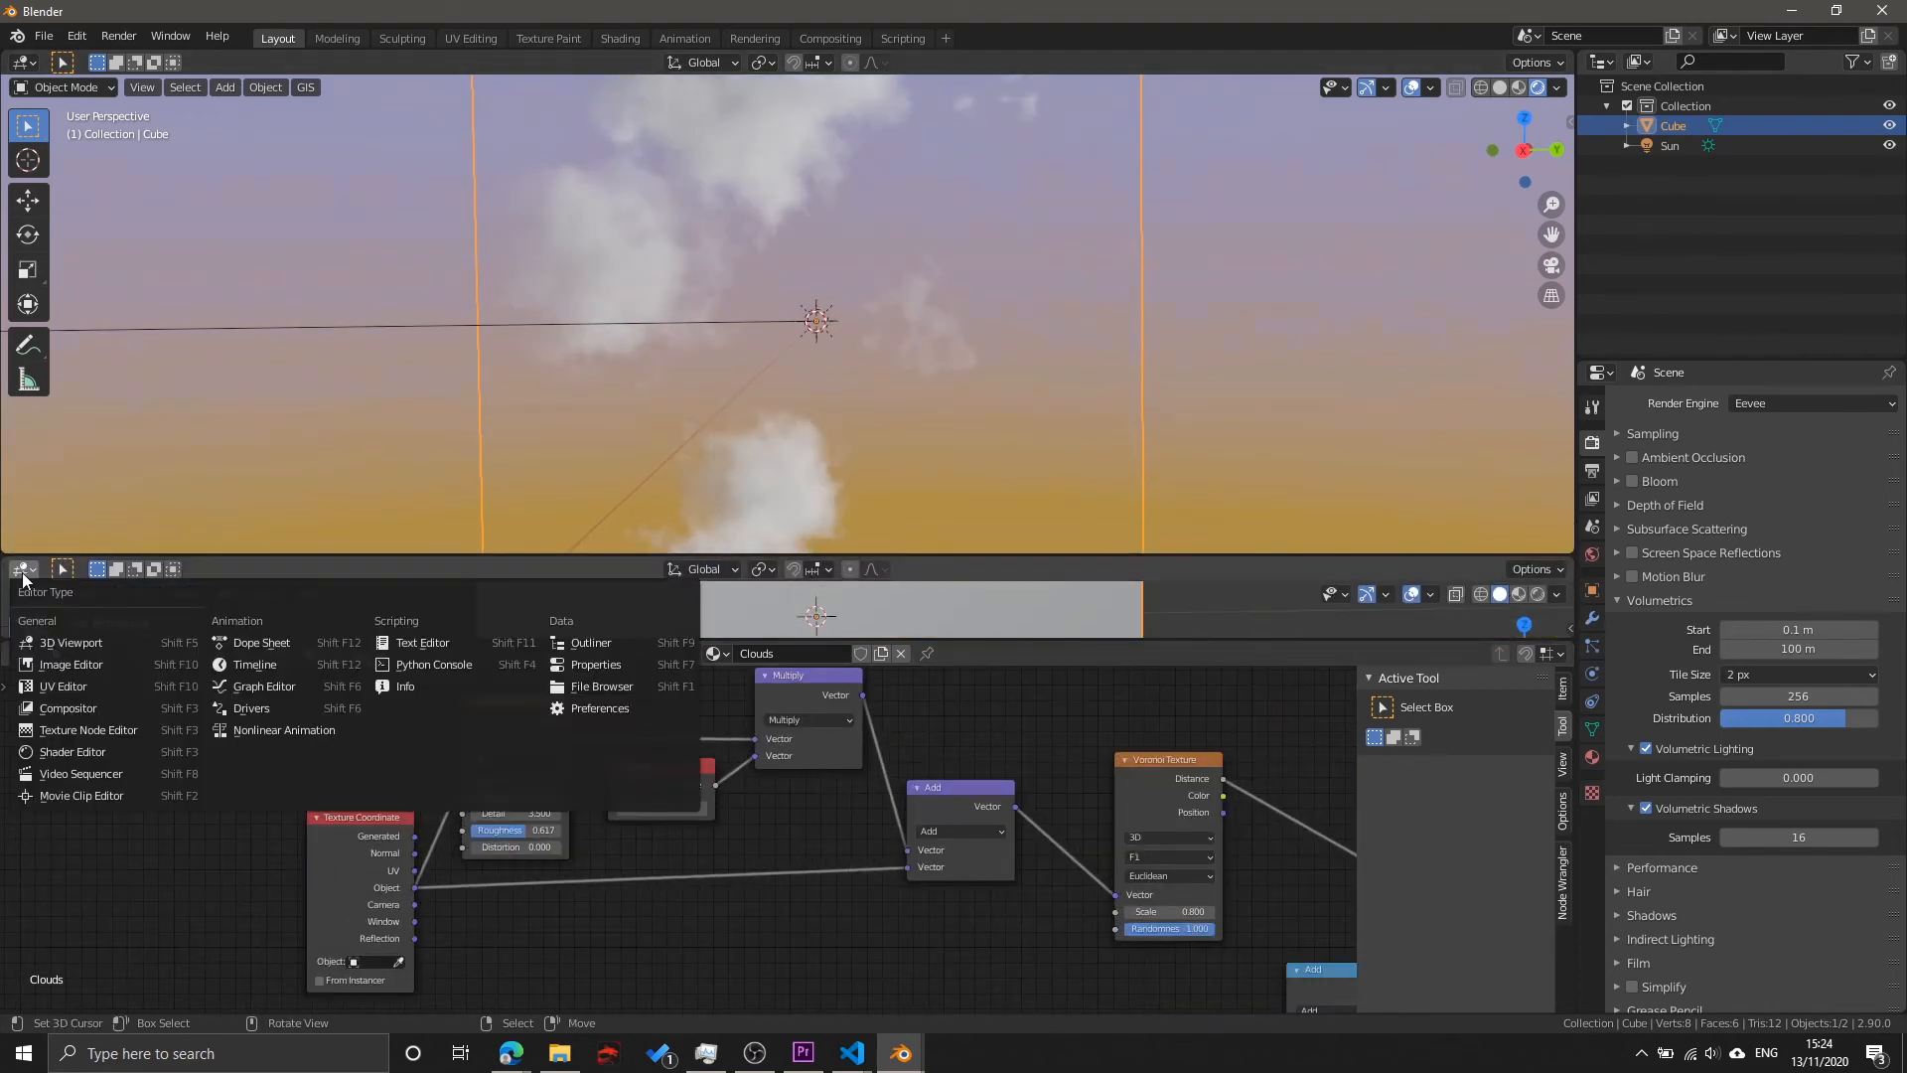
click(254, 664)
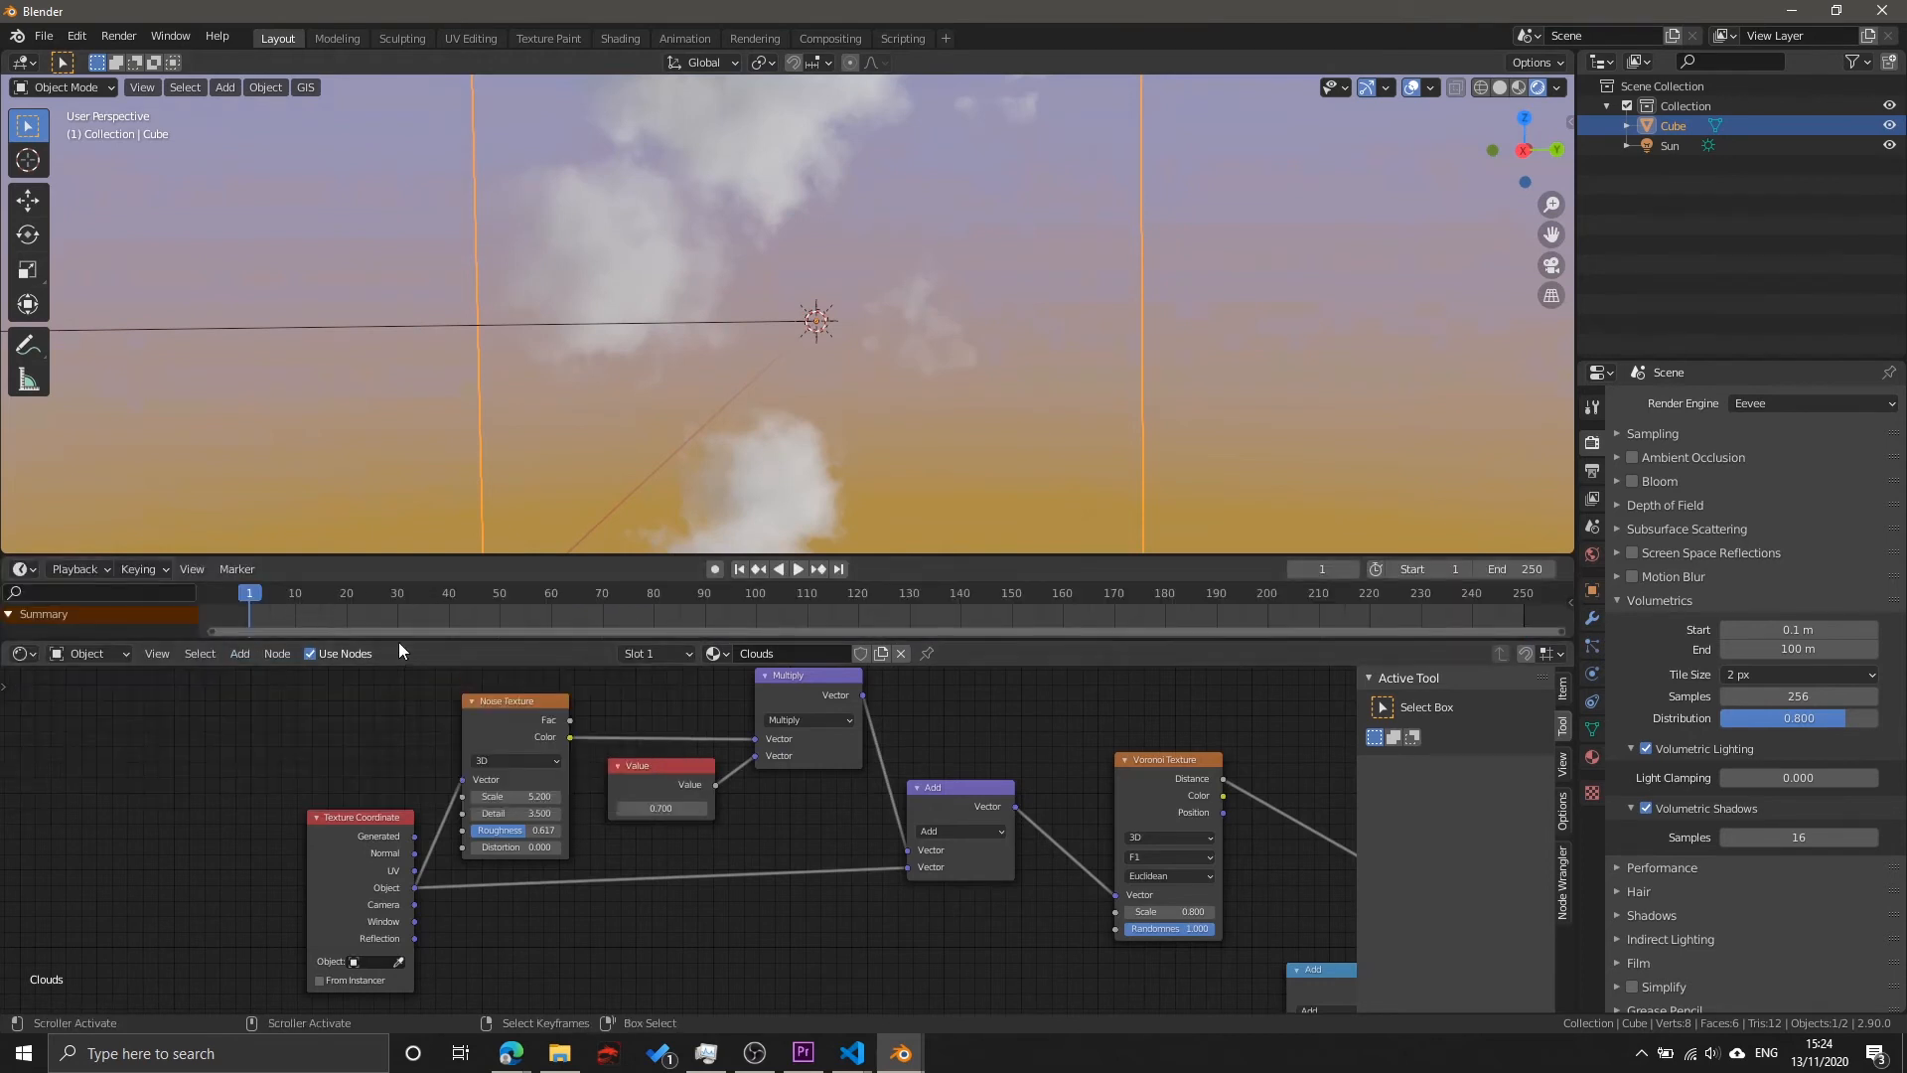
drag(398, 642, 404, 670)
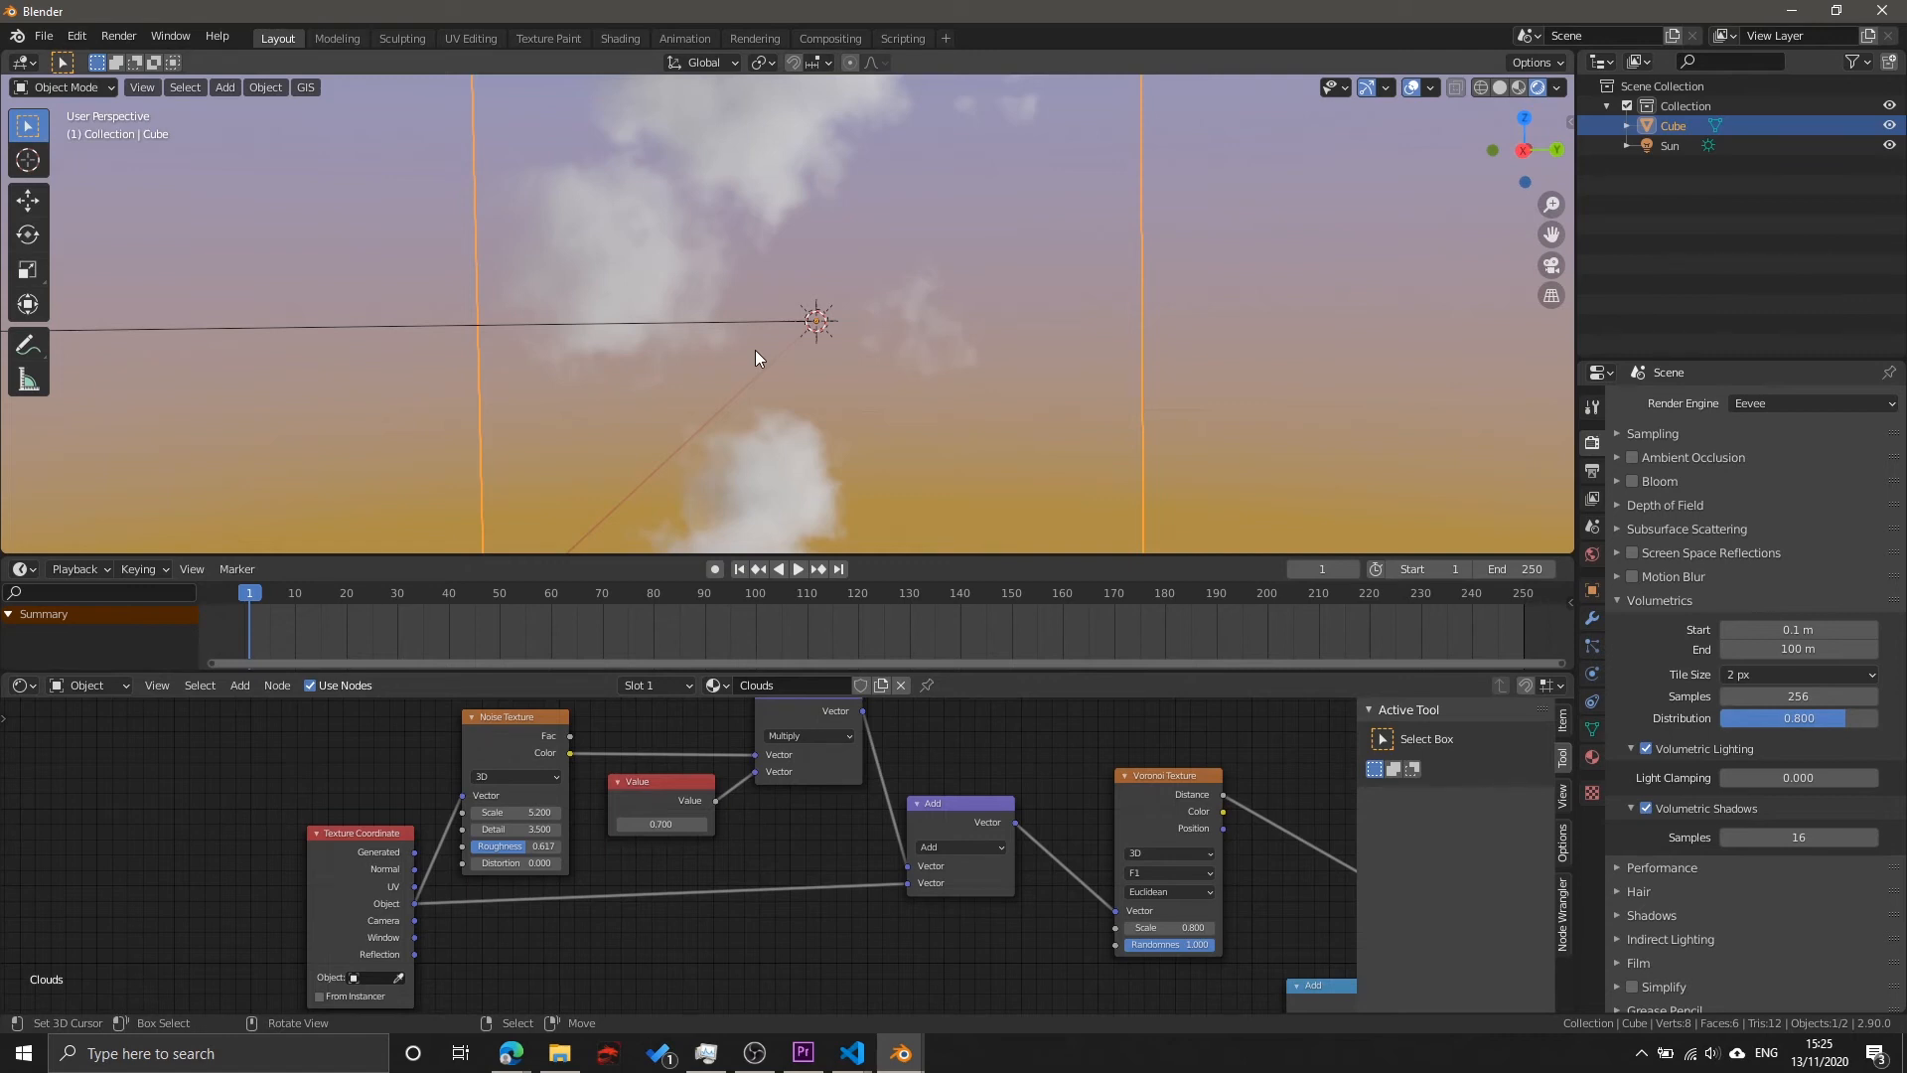
Step: Move the Texture Coordinate node away from the Noise Texture and insert a Mapping node on its Object output link
scroll(651, 854, up, 2)
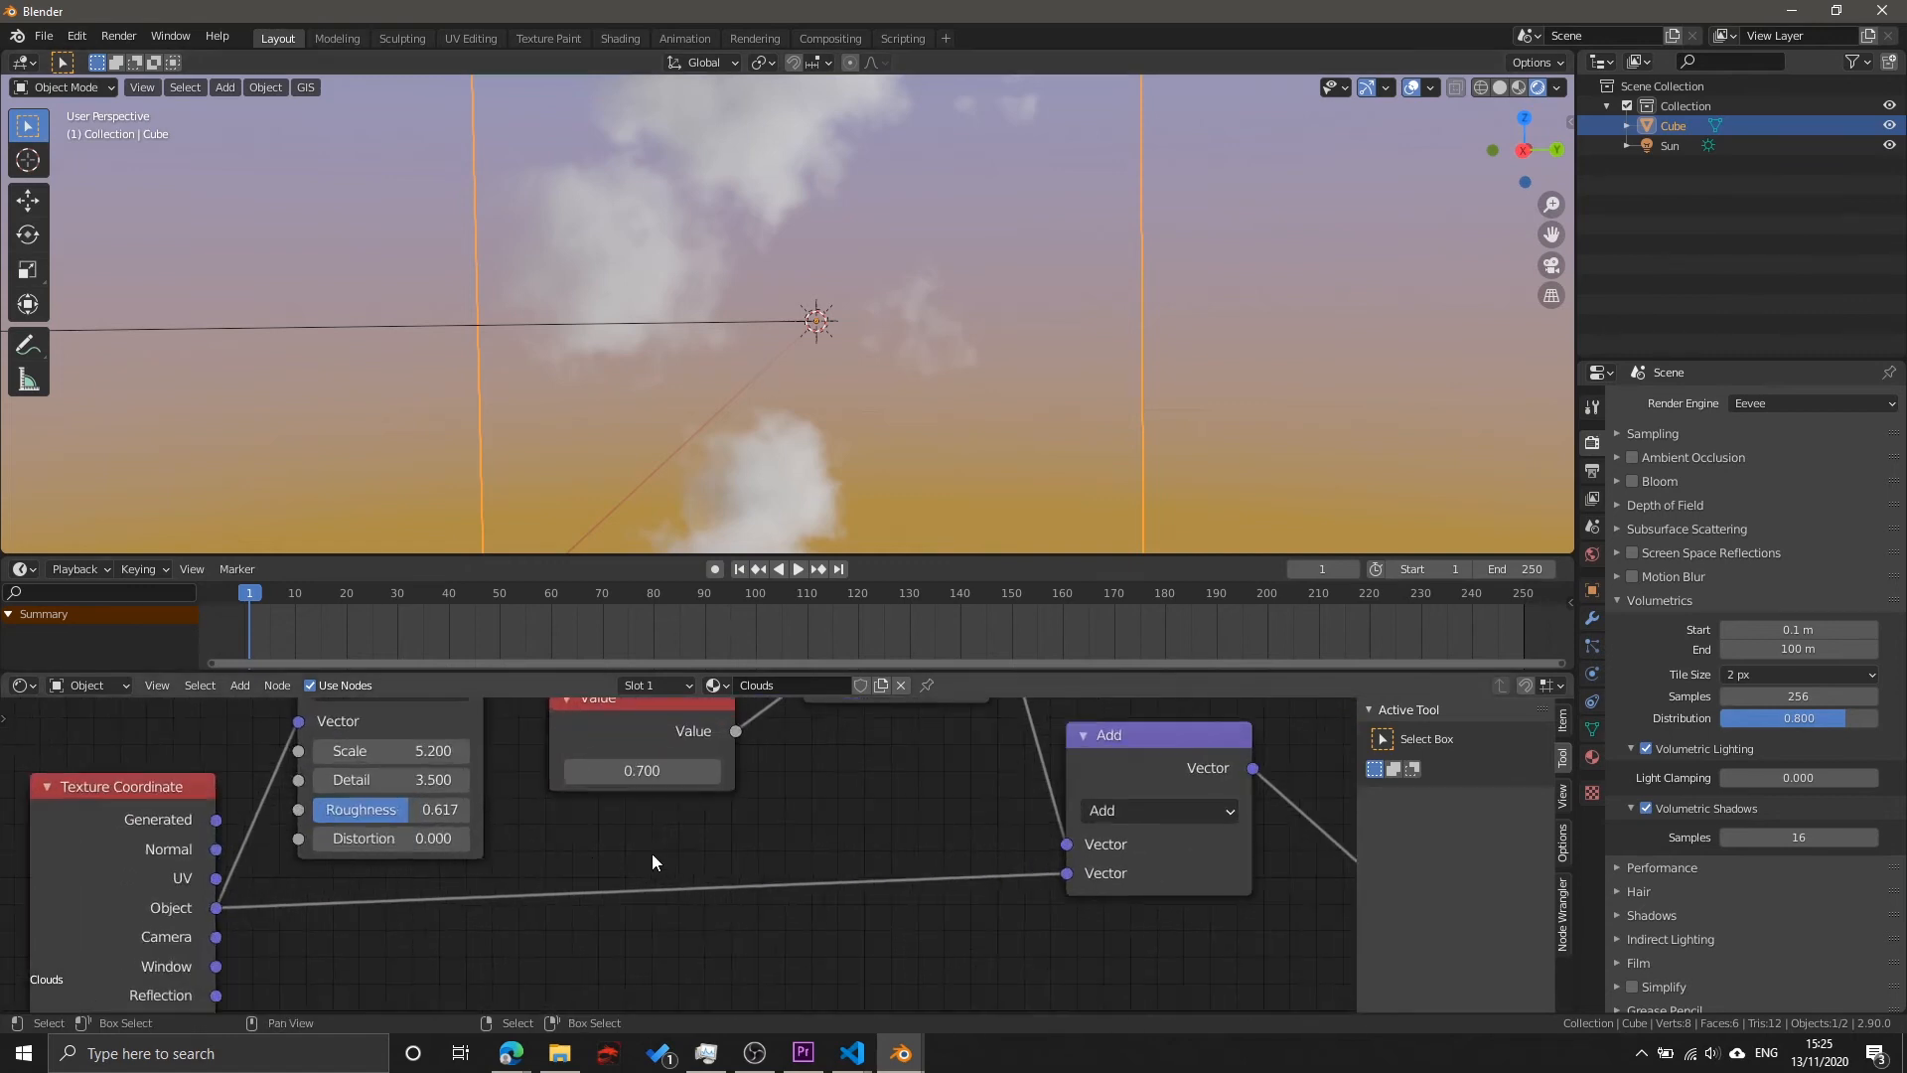
scroll(842, 789, down, 2)
drag(730, 823, 215, 796)
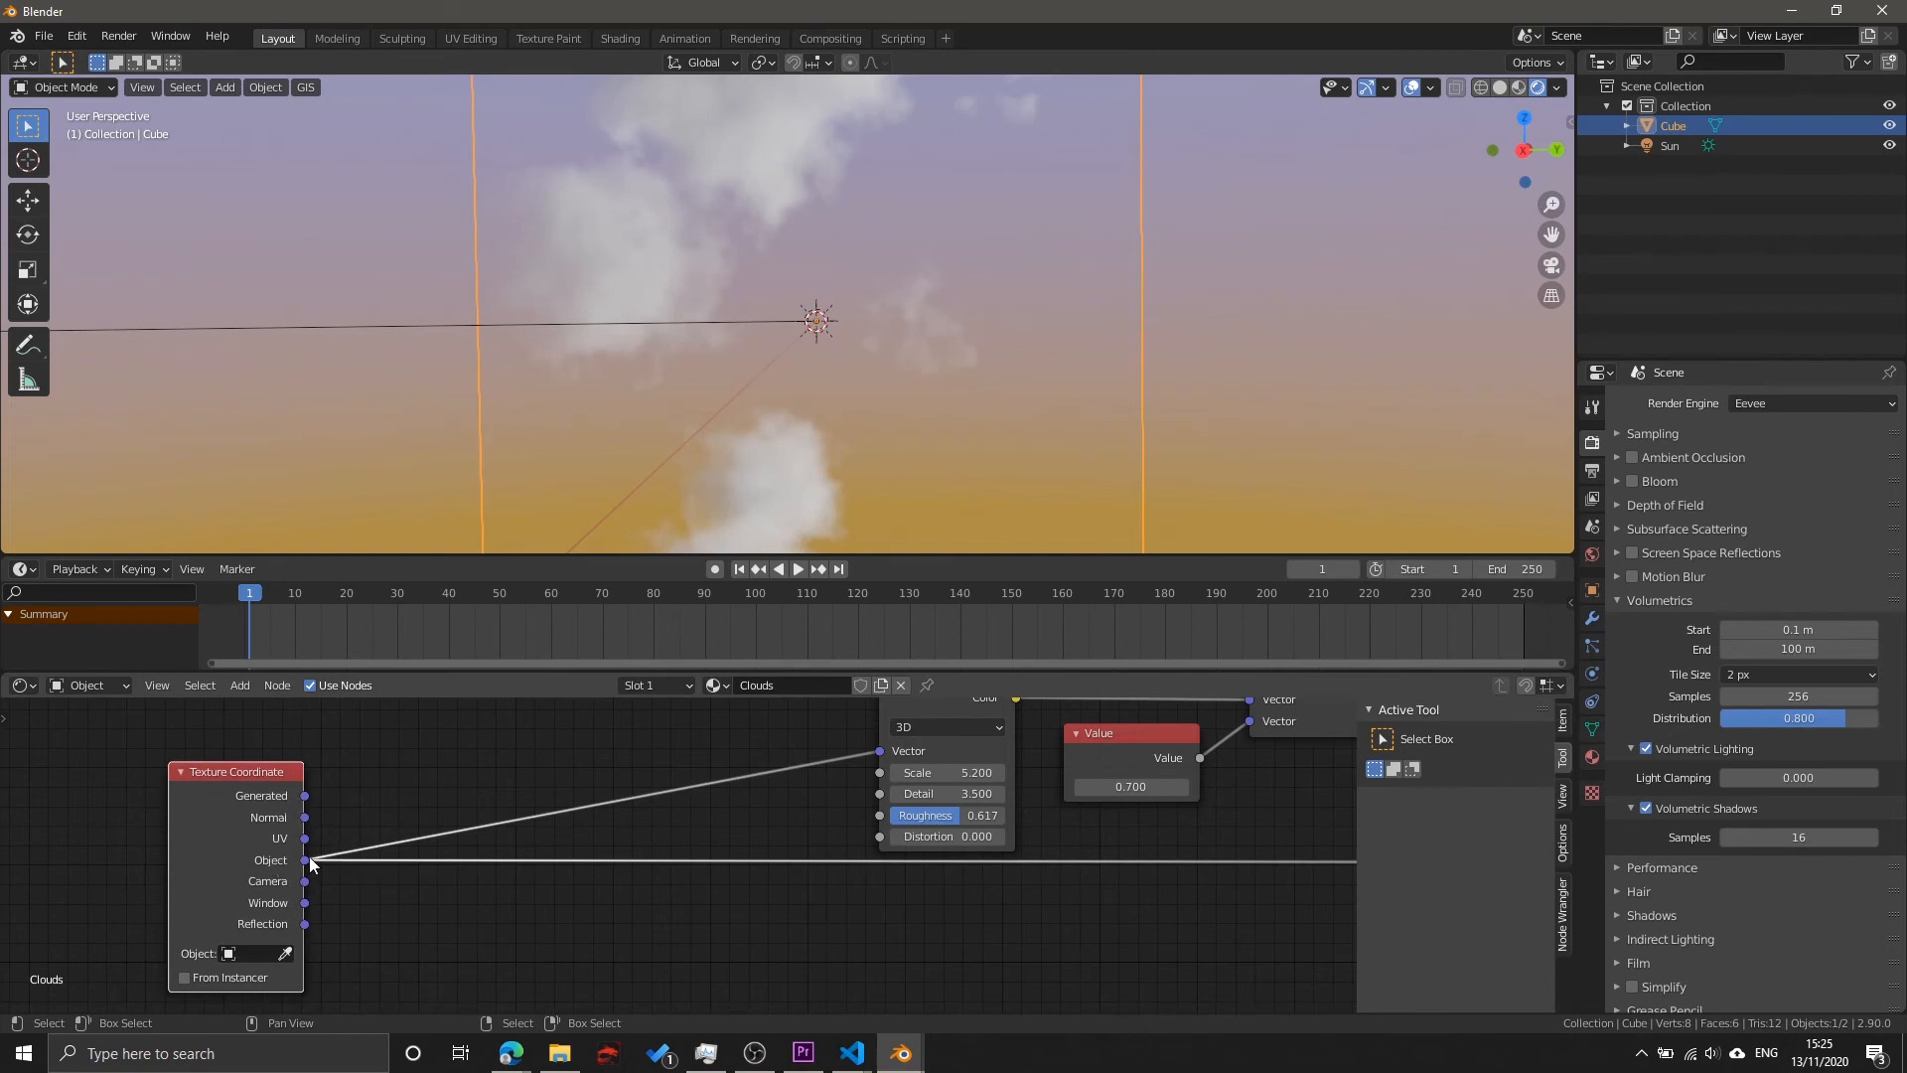
middle_drag(698, 808, 766, 809)
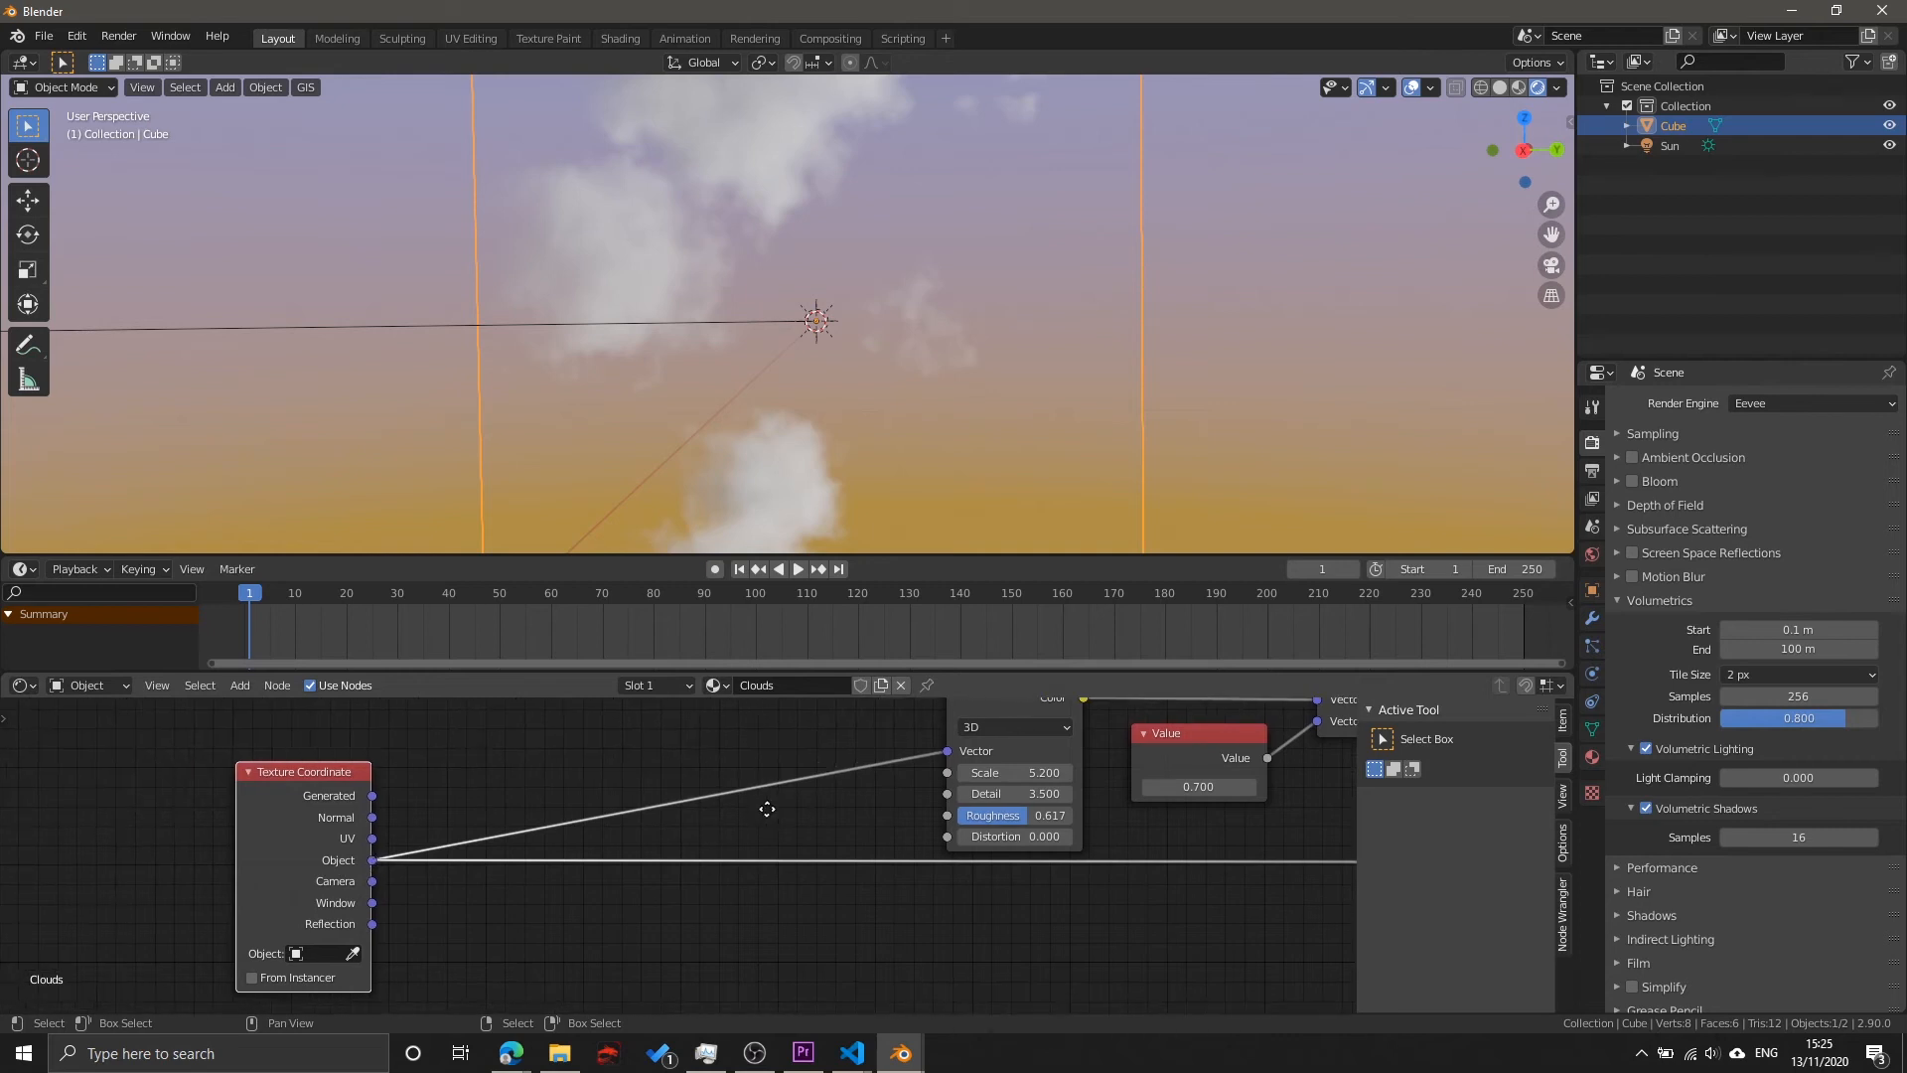
key(shift+a)
text(smapp)
key(Return)
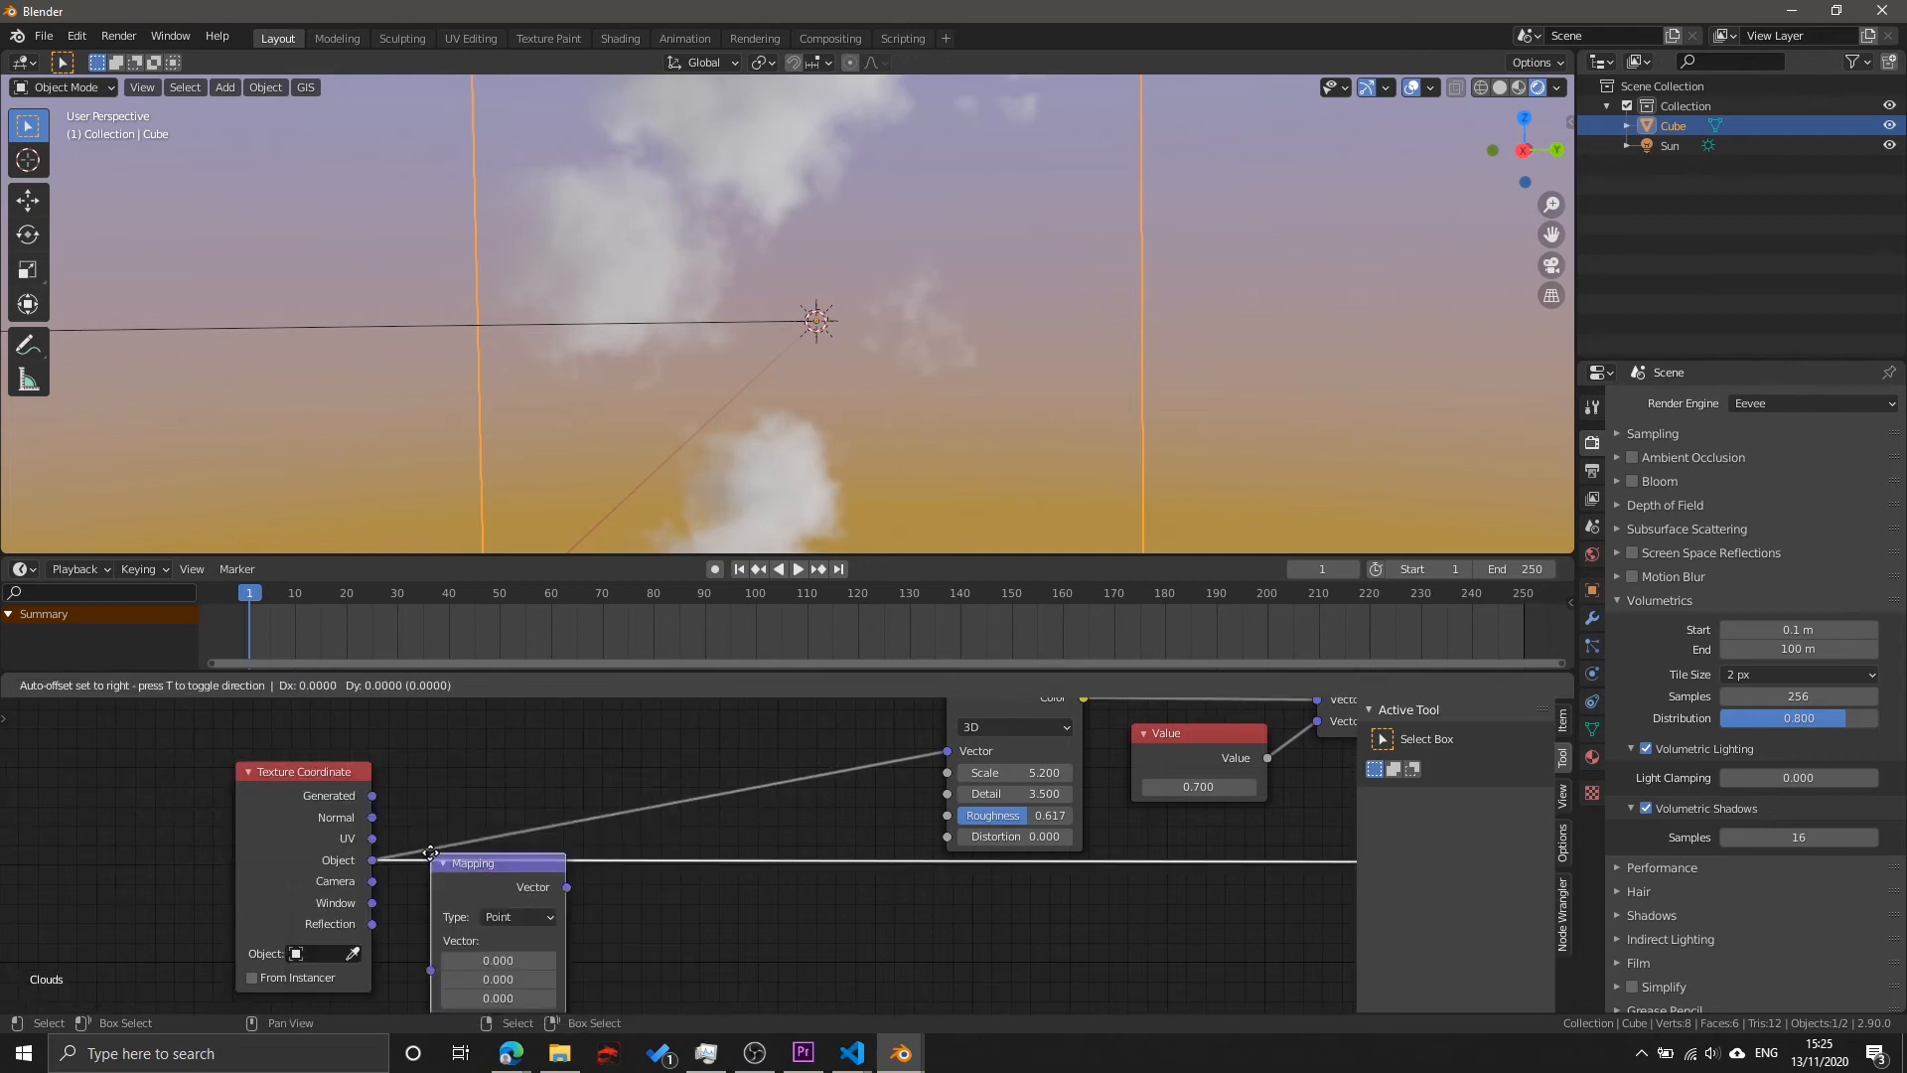
click(574, 862)
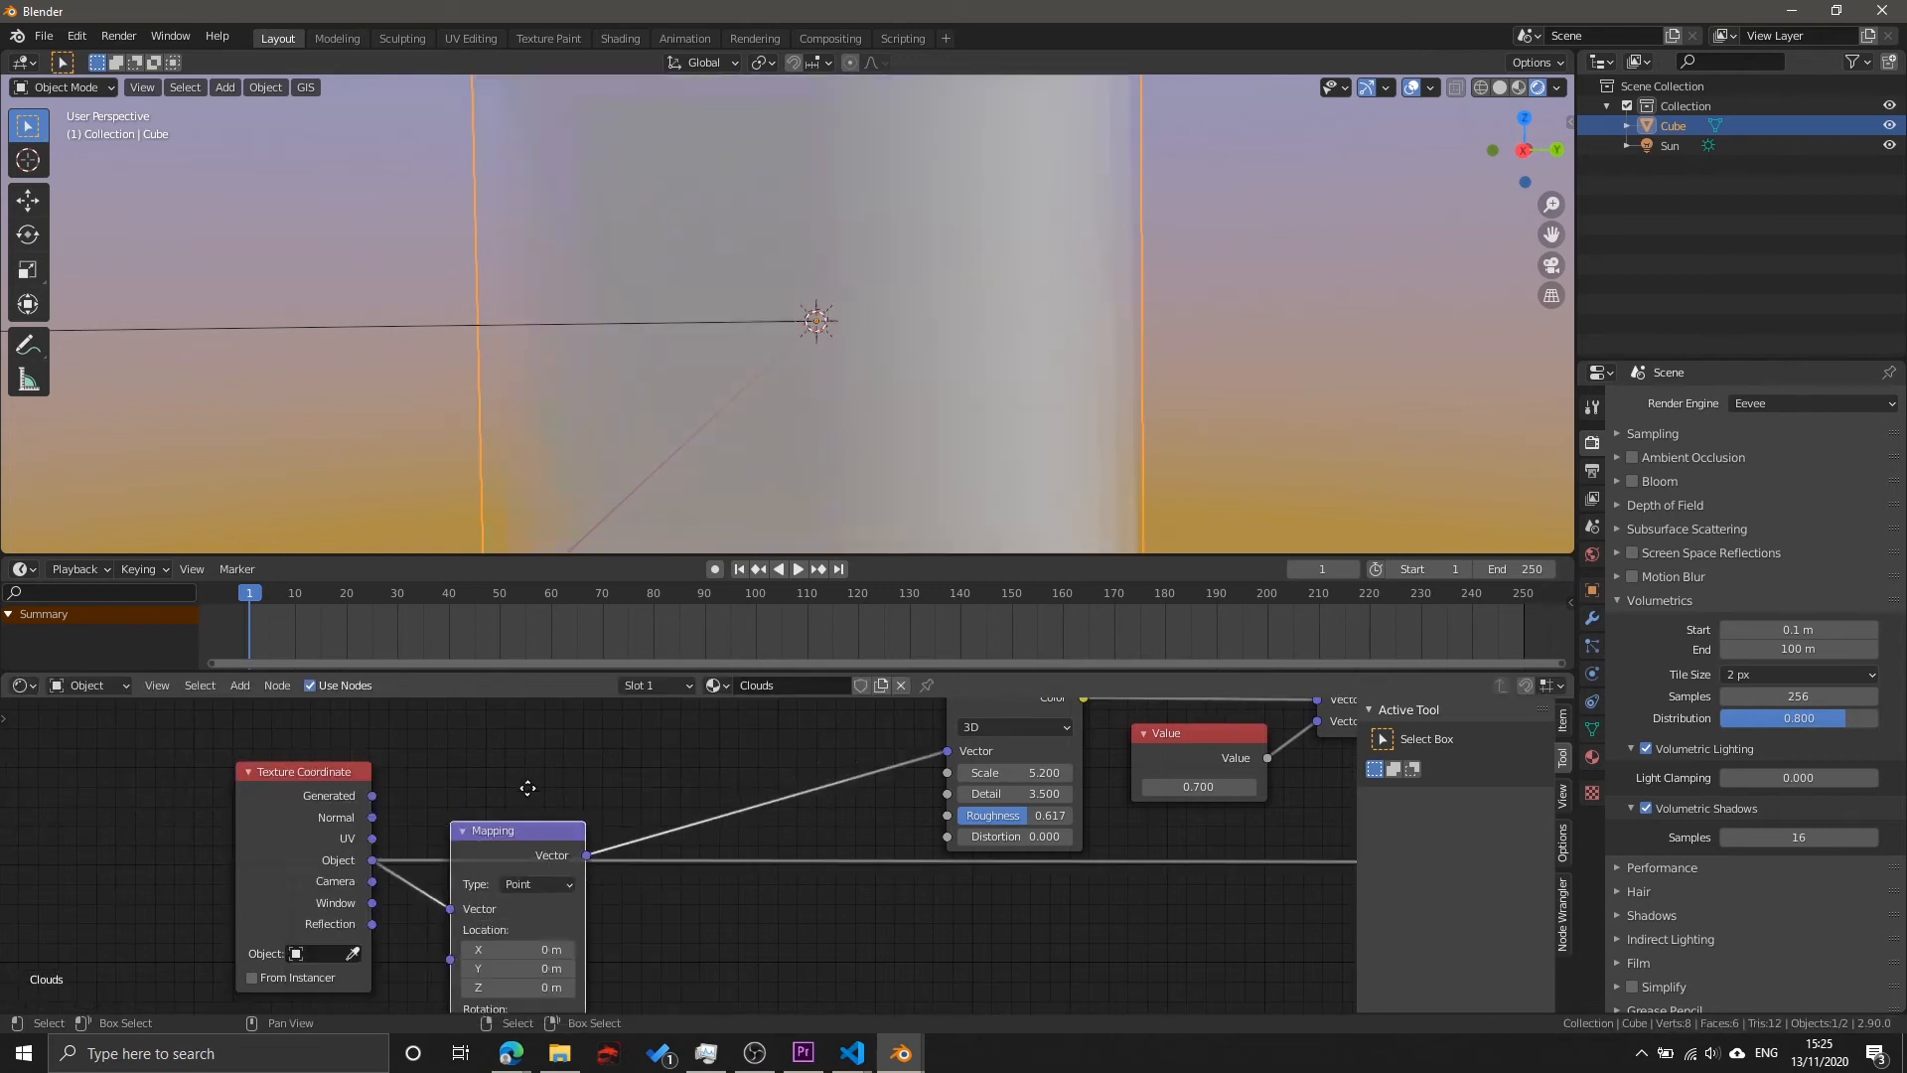
Step: Connect the Mapping node's Vector output to the vector Add node as well, and tidy the Texture Coordinate node's position
drag(507, 809, 499, 790)
middle_drag(614, 804, 521, 838)
scroll(648, 862, down, 5)
drag(482, 836, 1135, 871)
middle_drag(303, 835, 480, 859)
drag(480, 863, 422, 902)
Step: Try shifting the Mapping node's Y location, reset it to 0 m and keyframe the Location at frame 1
scroll(695, 796, up, 5)
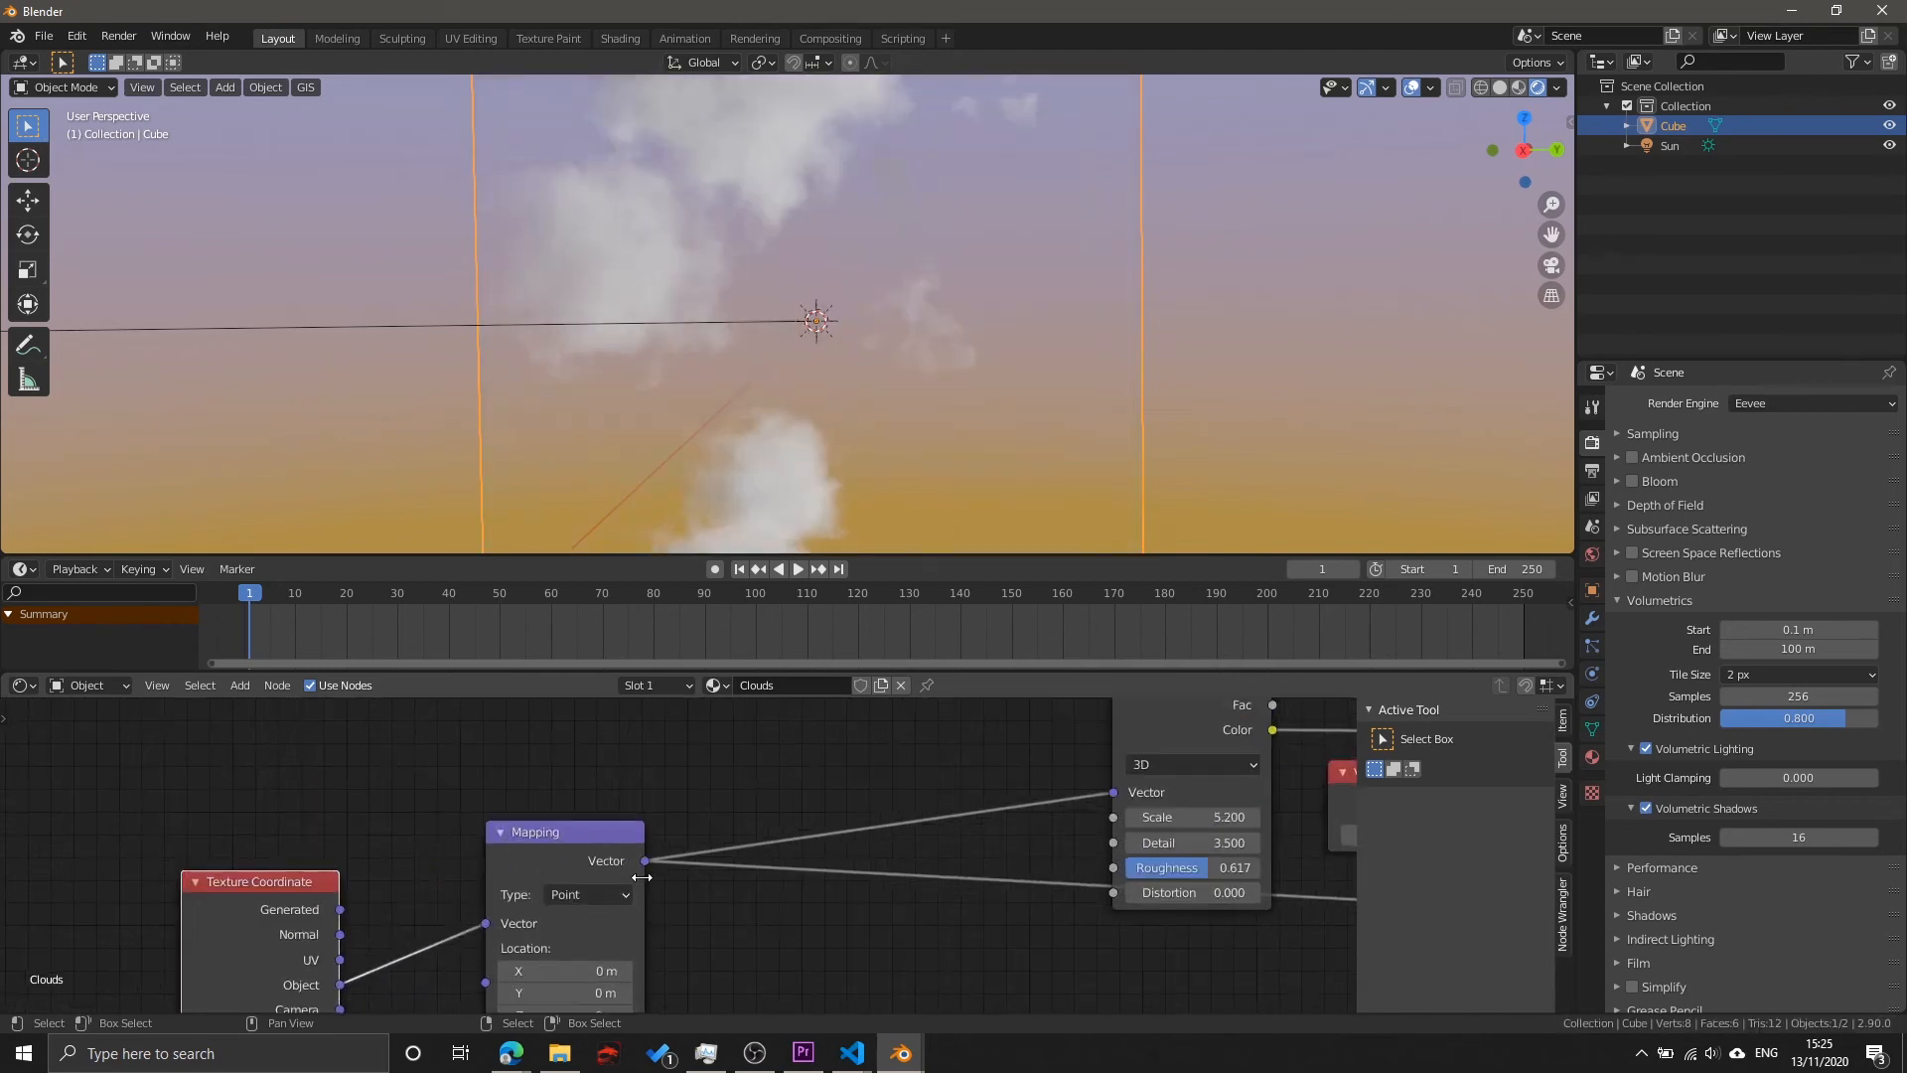
middle_drag(725, 872, 753, 785)
scroll(753, 786, up, 1)
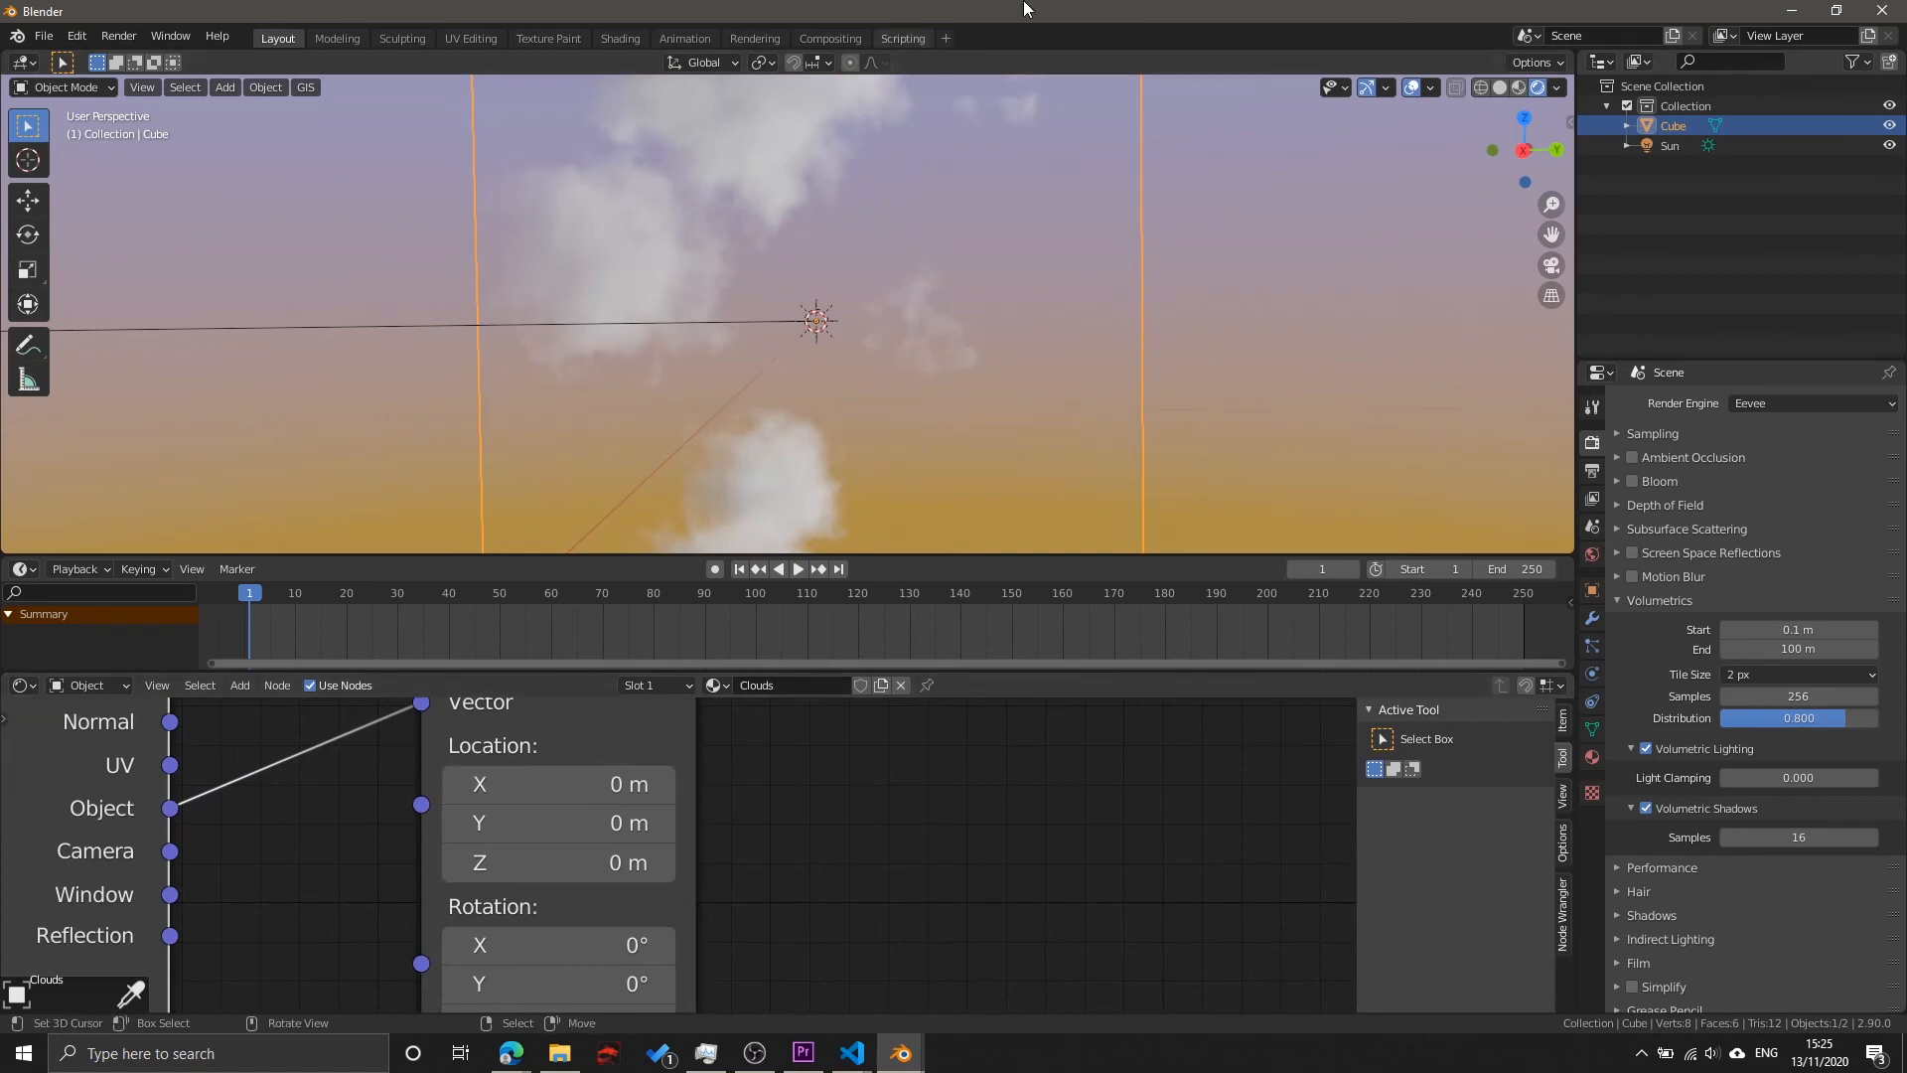
mouse_move(943, 293)
middle_down()
mouse_move(1001, 302)
mouse_move(934, 260)
middle_up()
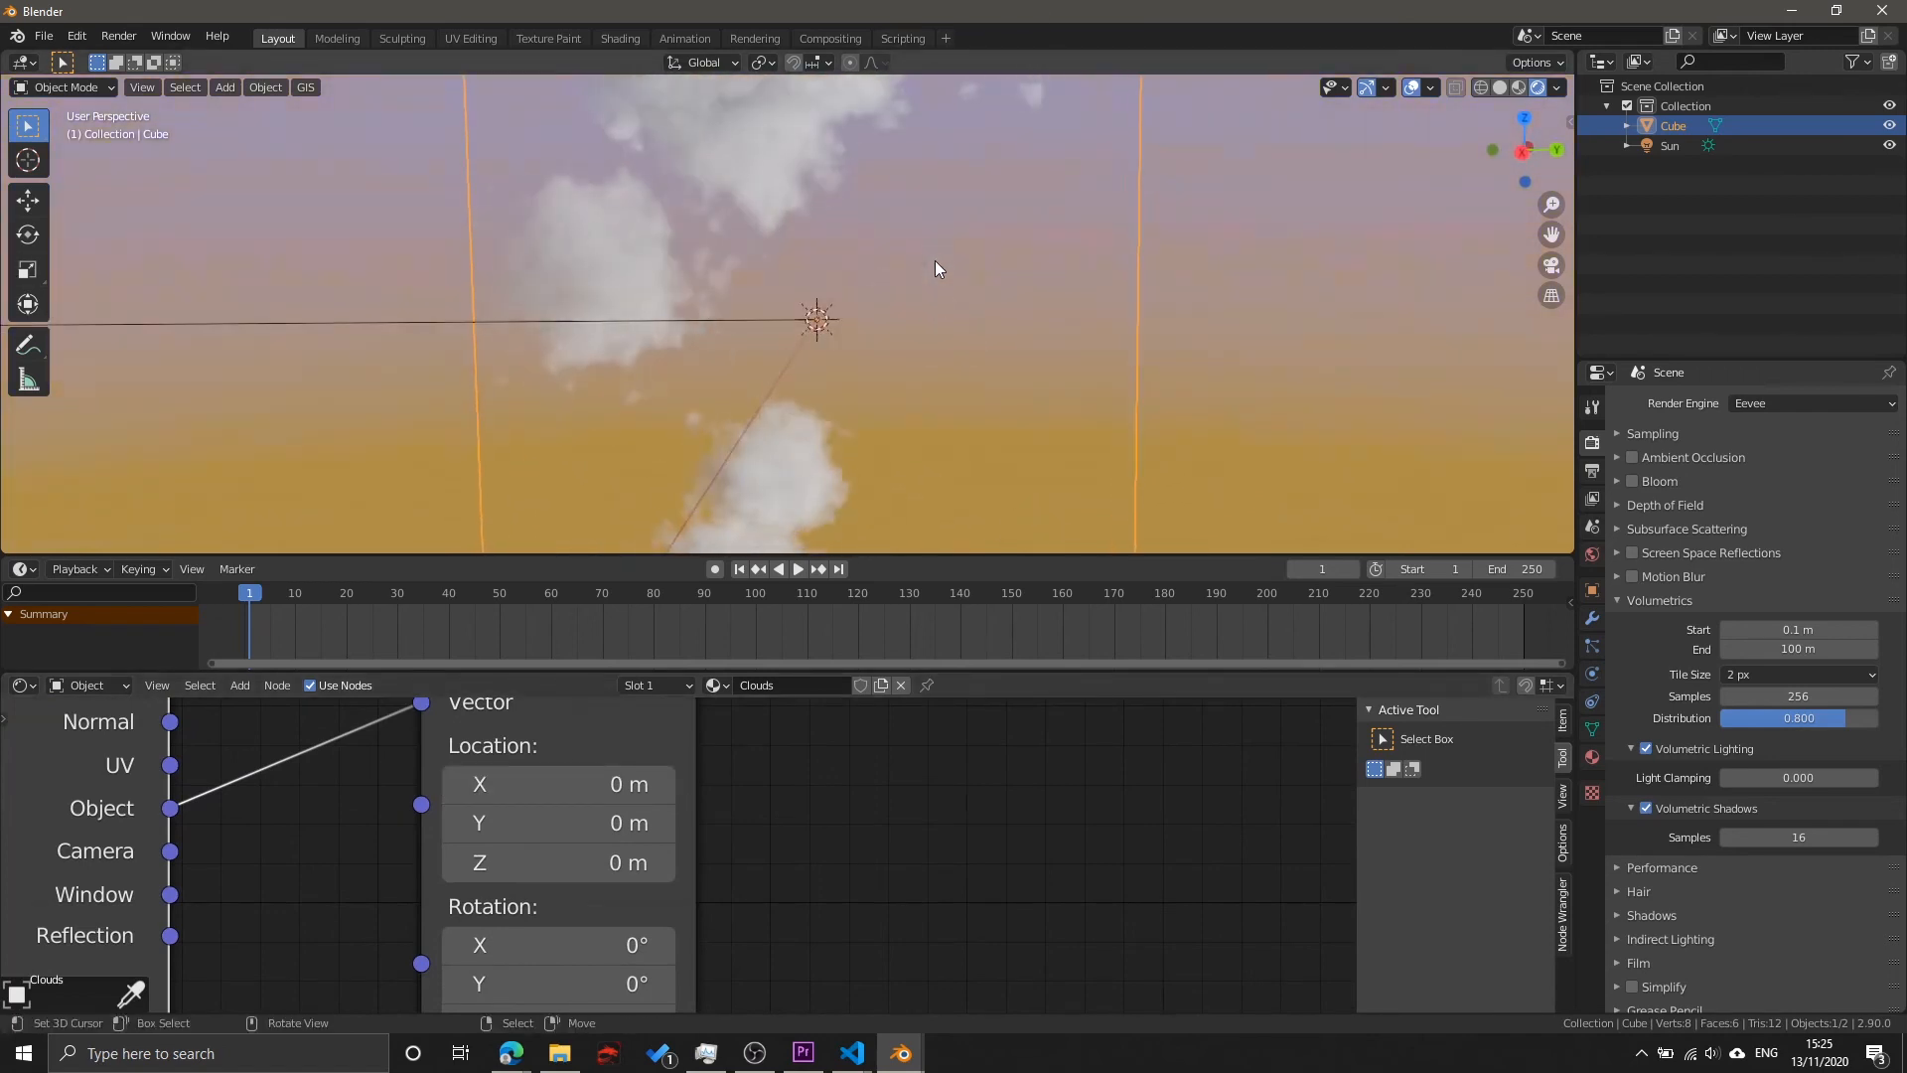
mouse_move(557, 822)
mouse_down()
mouse_move(679, 822)
mouse_move(592, 822)
mouse_up()
click(592, 822)
text(0)
key(Return)
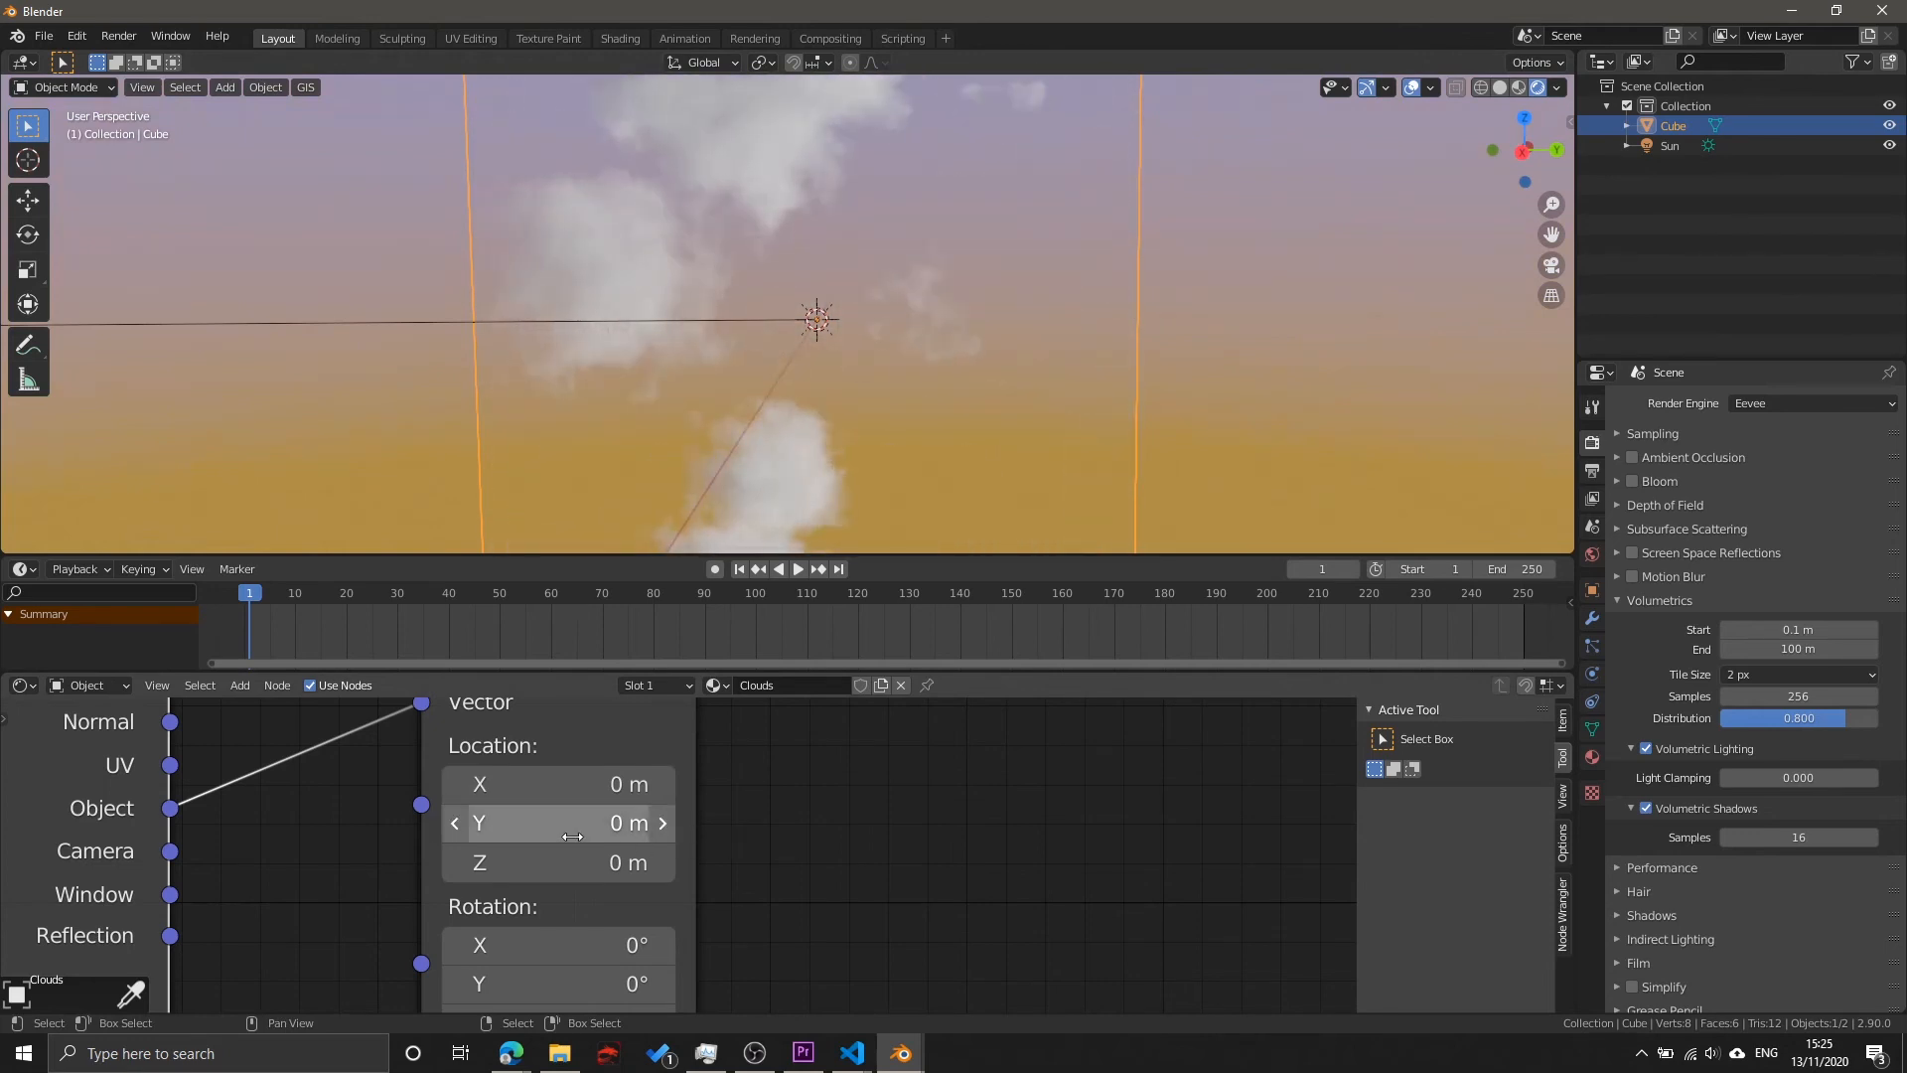
key(i)
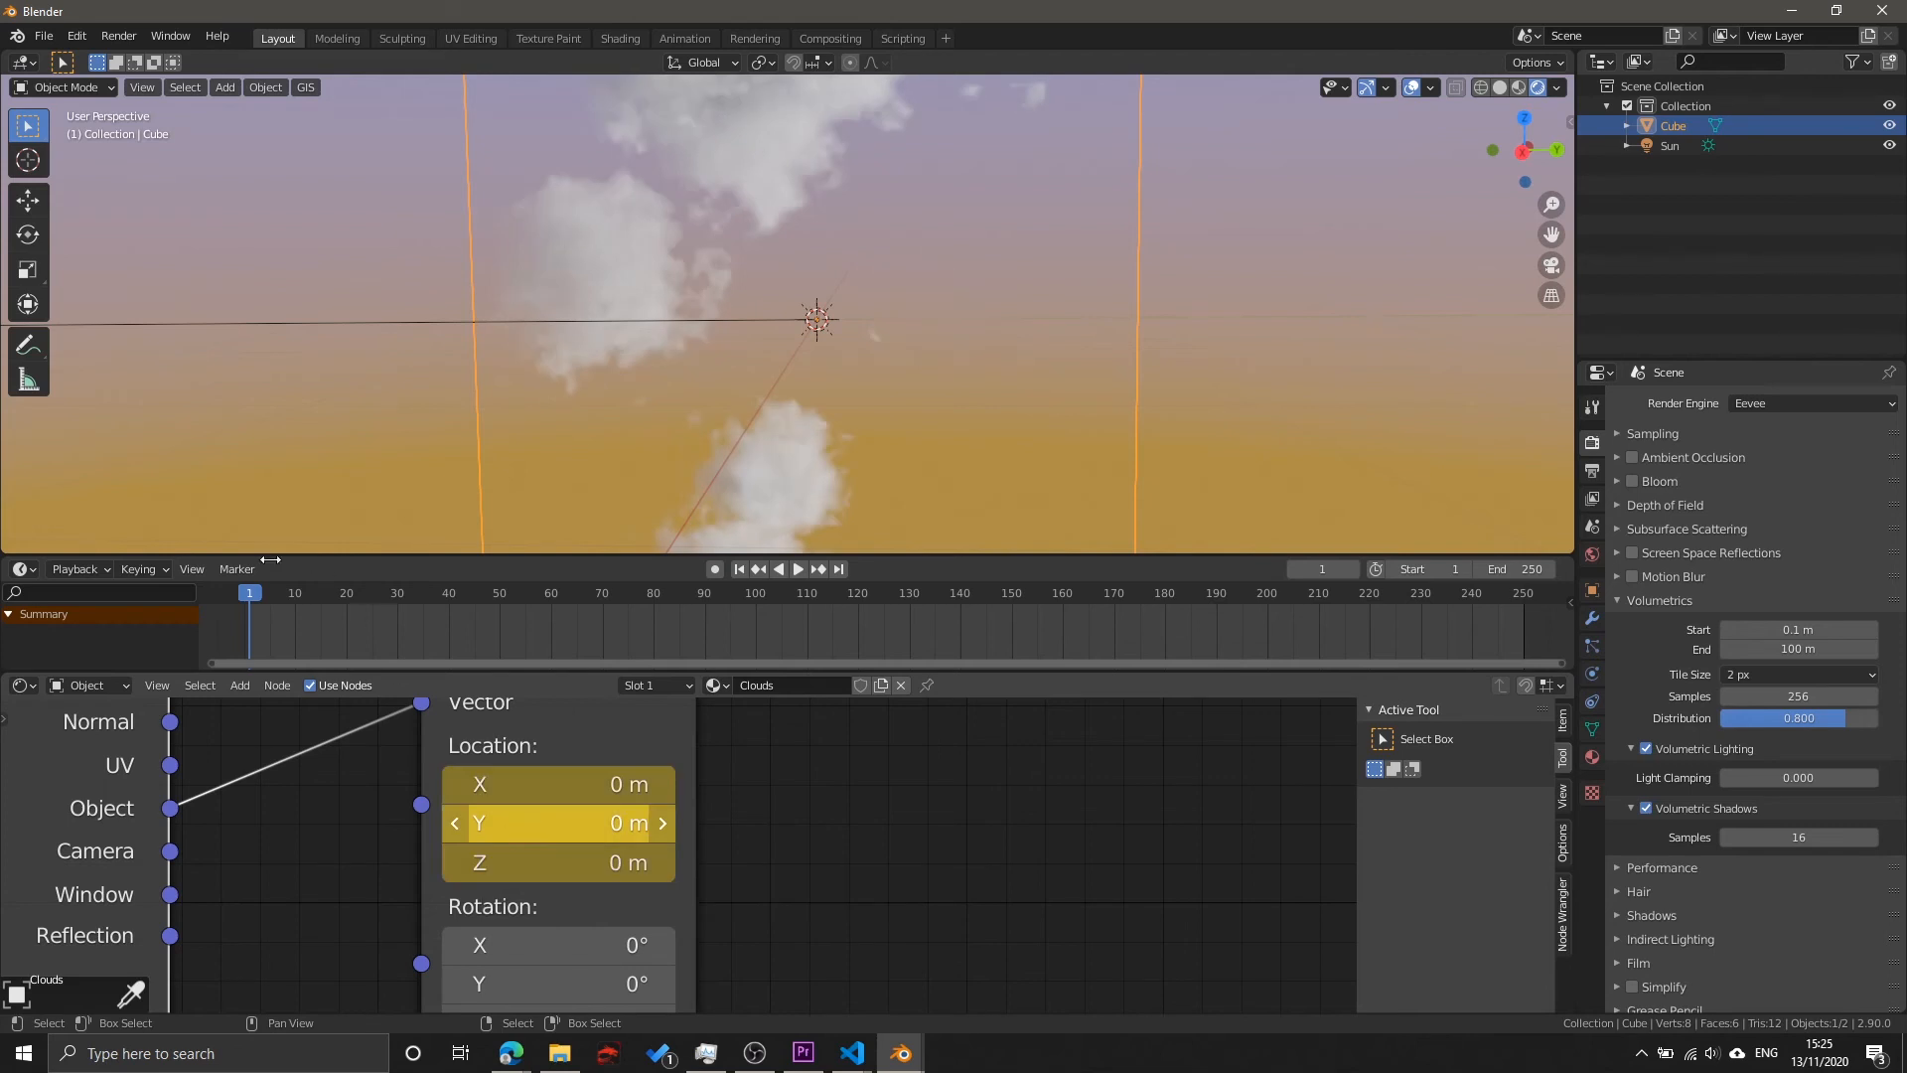
Step: Go to frame 251, set the Mapping node's Y location to 3.5 m and keyframe the Location
drag(298, 598, 1528, 598)
key(space)
key(space)
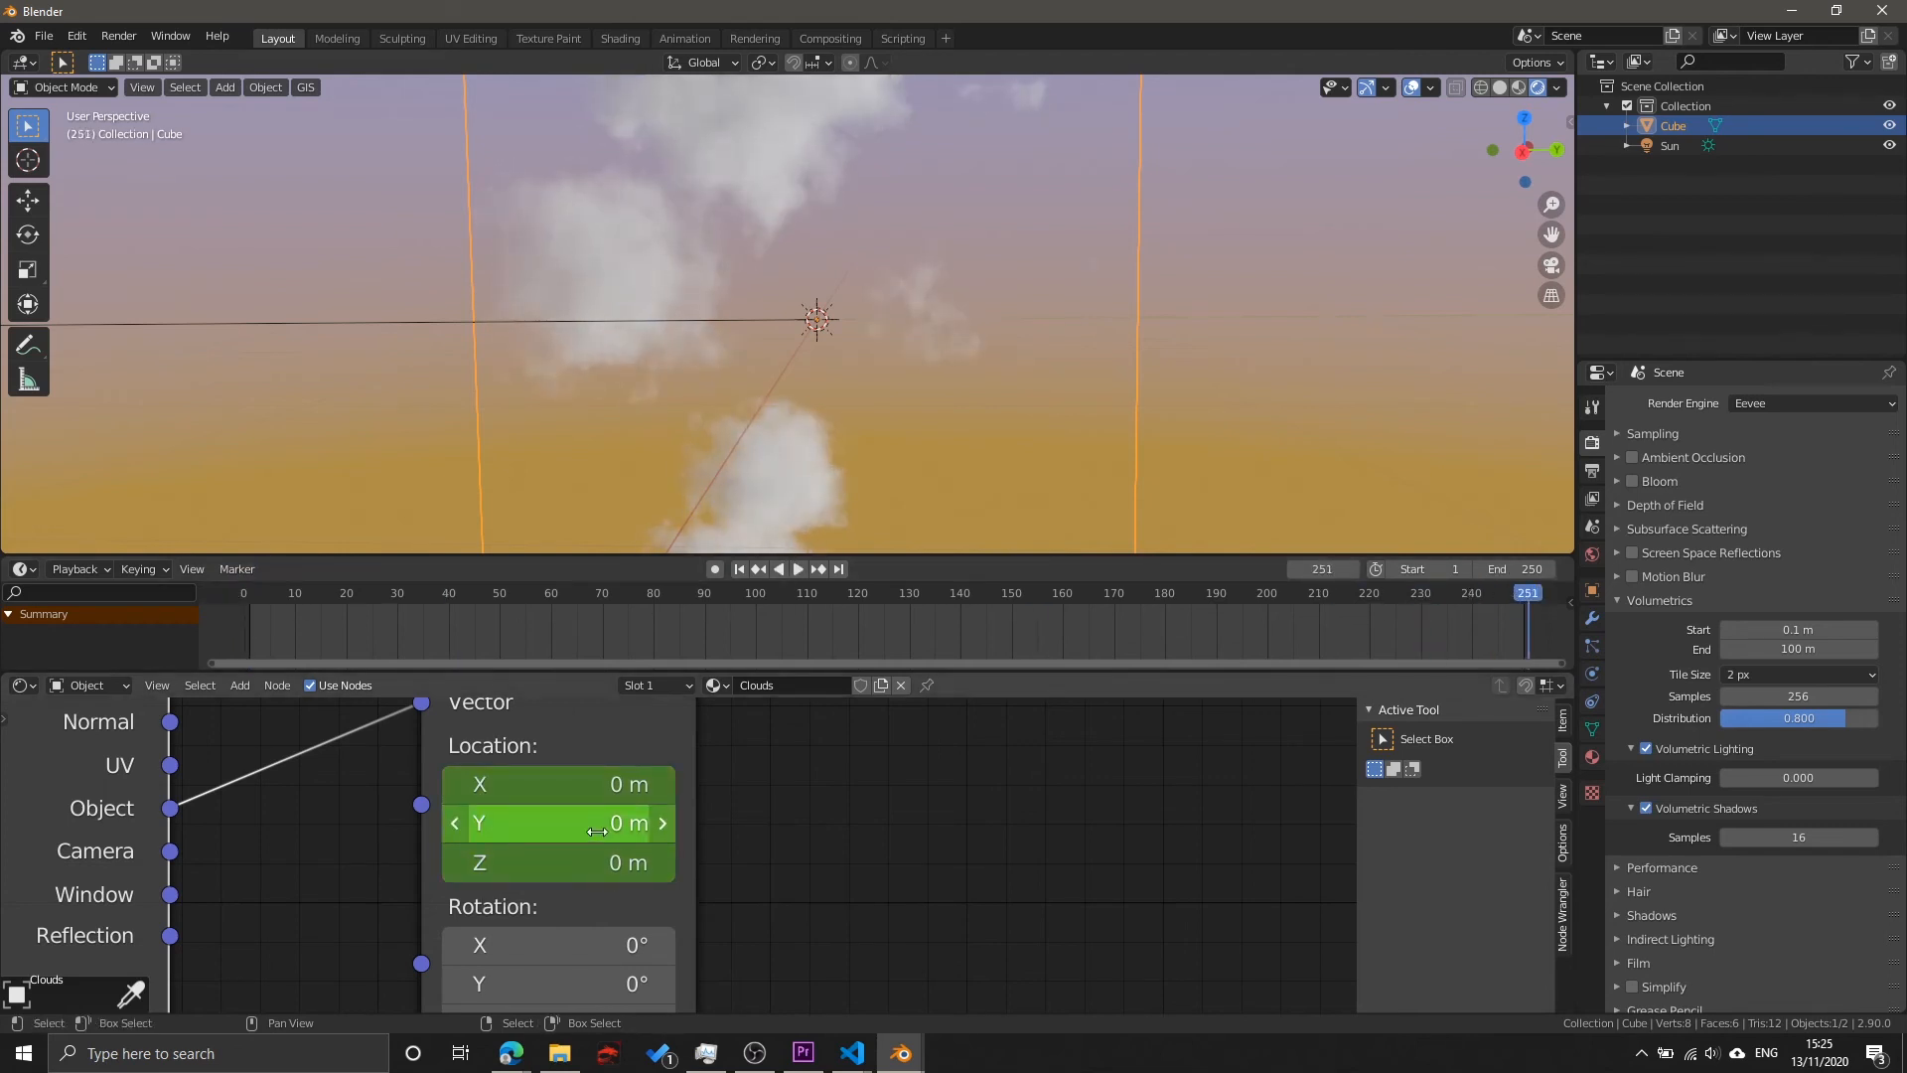
mouse_move(596, 832)
mouse_down()
mouse_move(614, 831)
mouse_move(588, 830)
mouse_up()
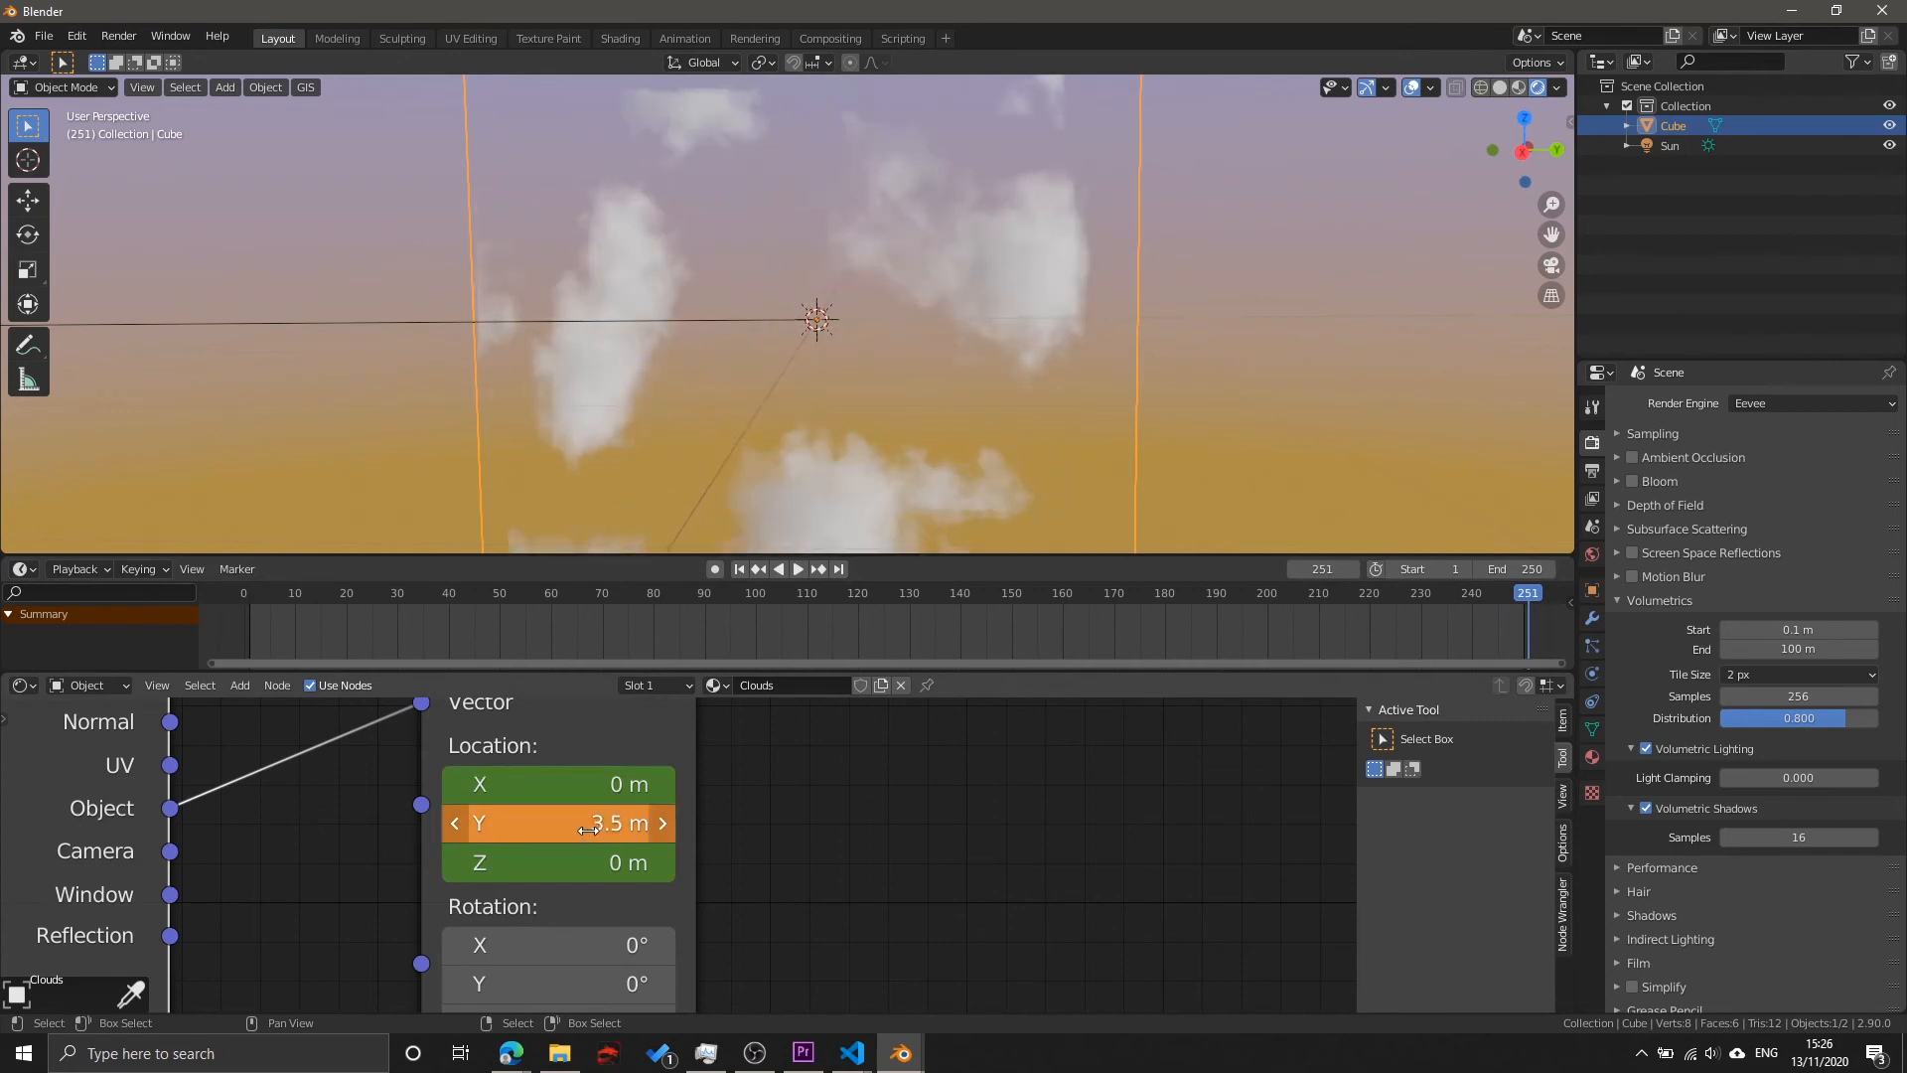
Step: Play back the animation to check how the clouds move through the cube
key(space)
click(278, 610)
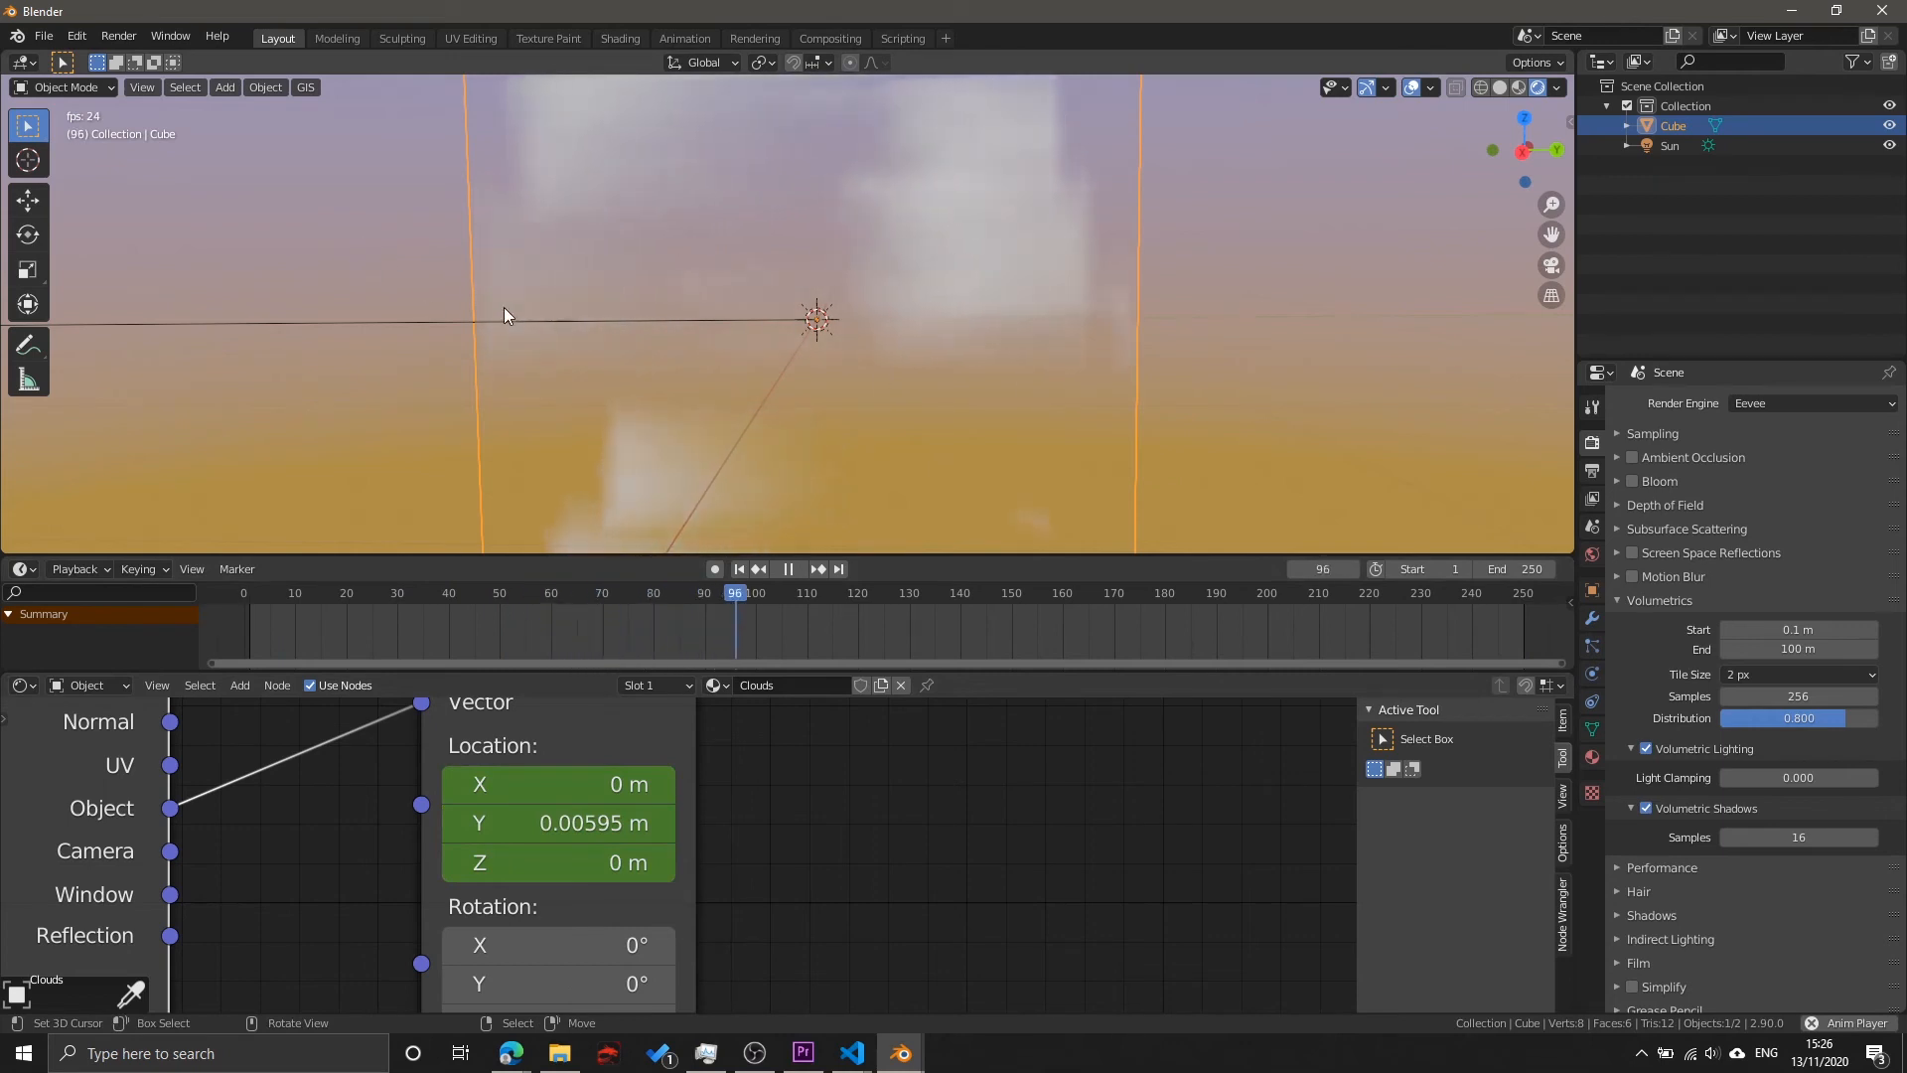
key(space)
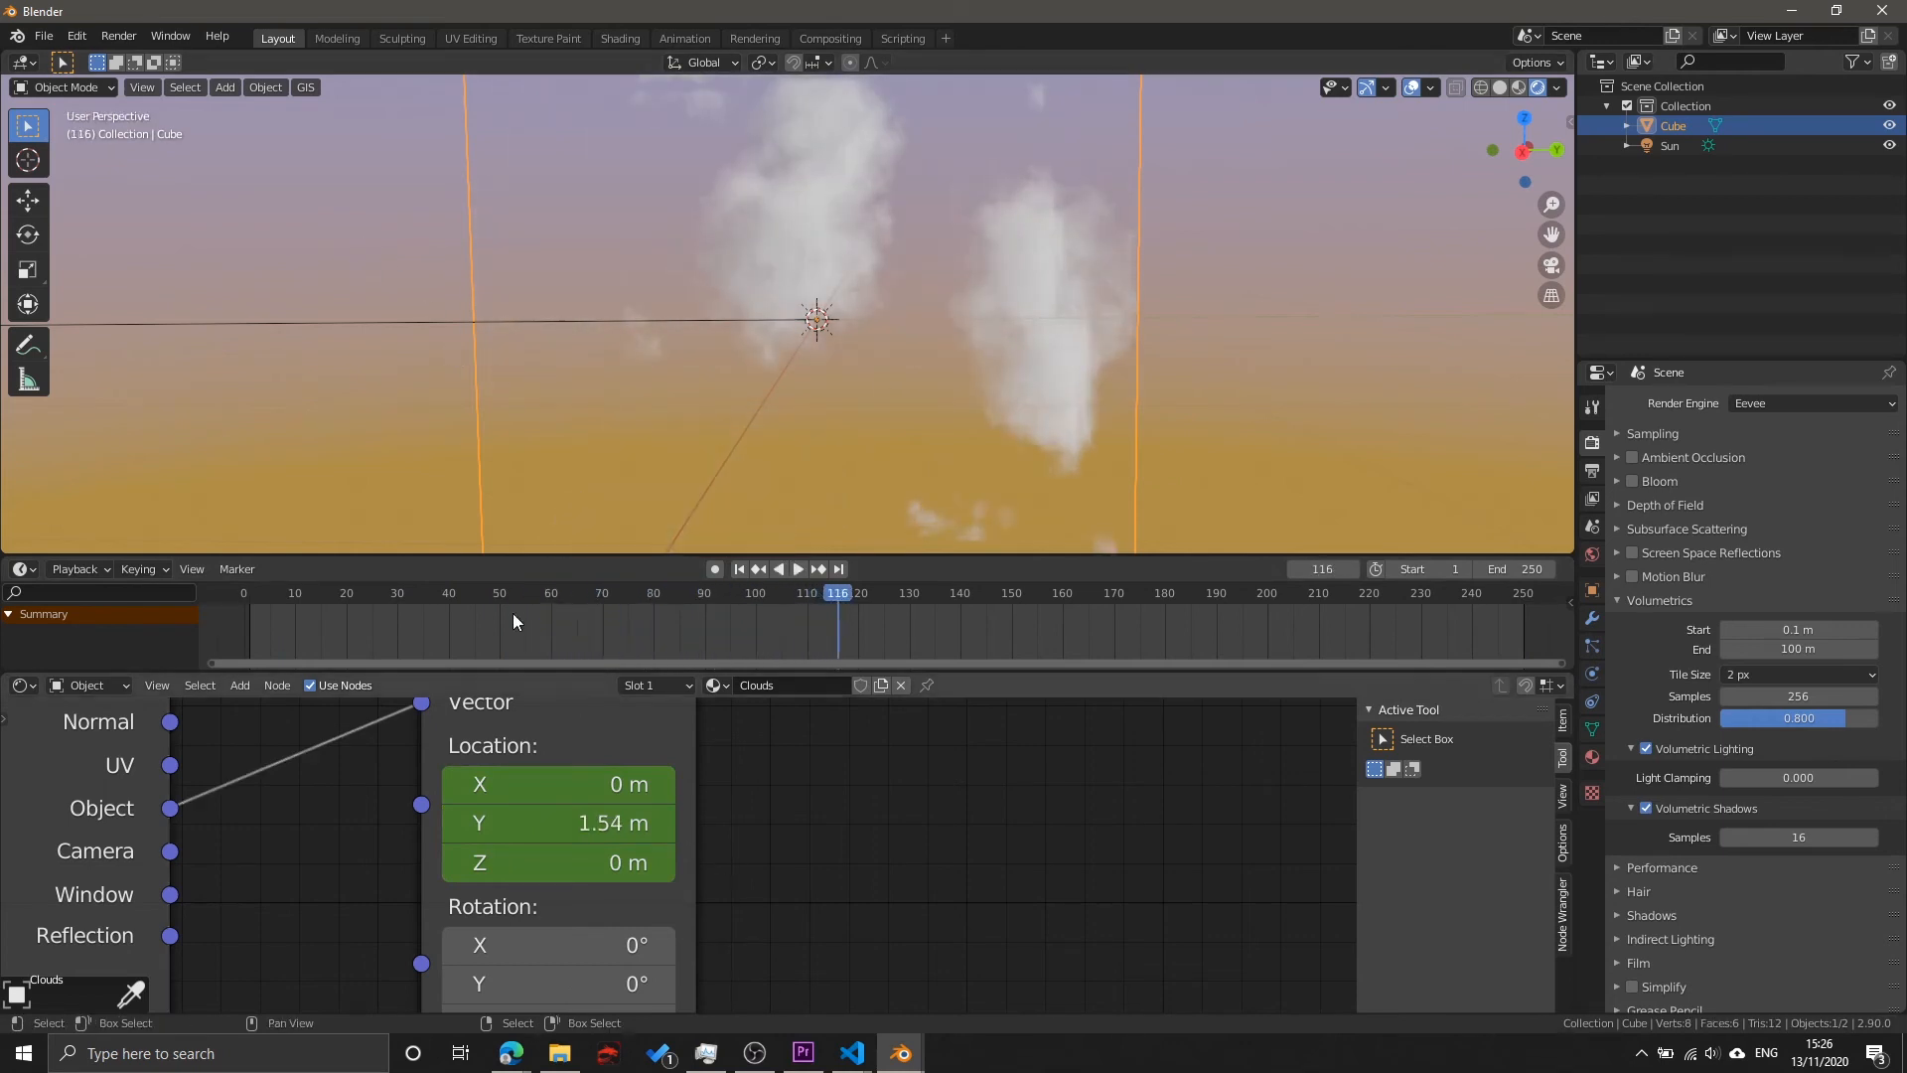
Step: Show the Mapping node's normalized location curves in an enlarged Graph Editor that replaces the Timeline
click(542, 730)
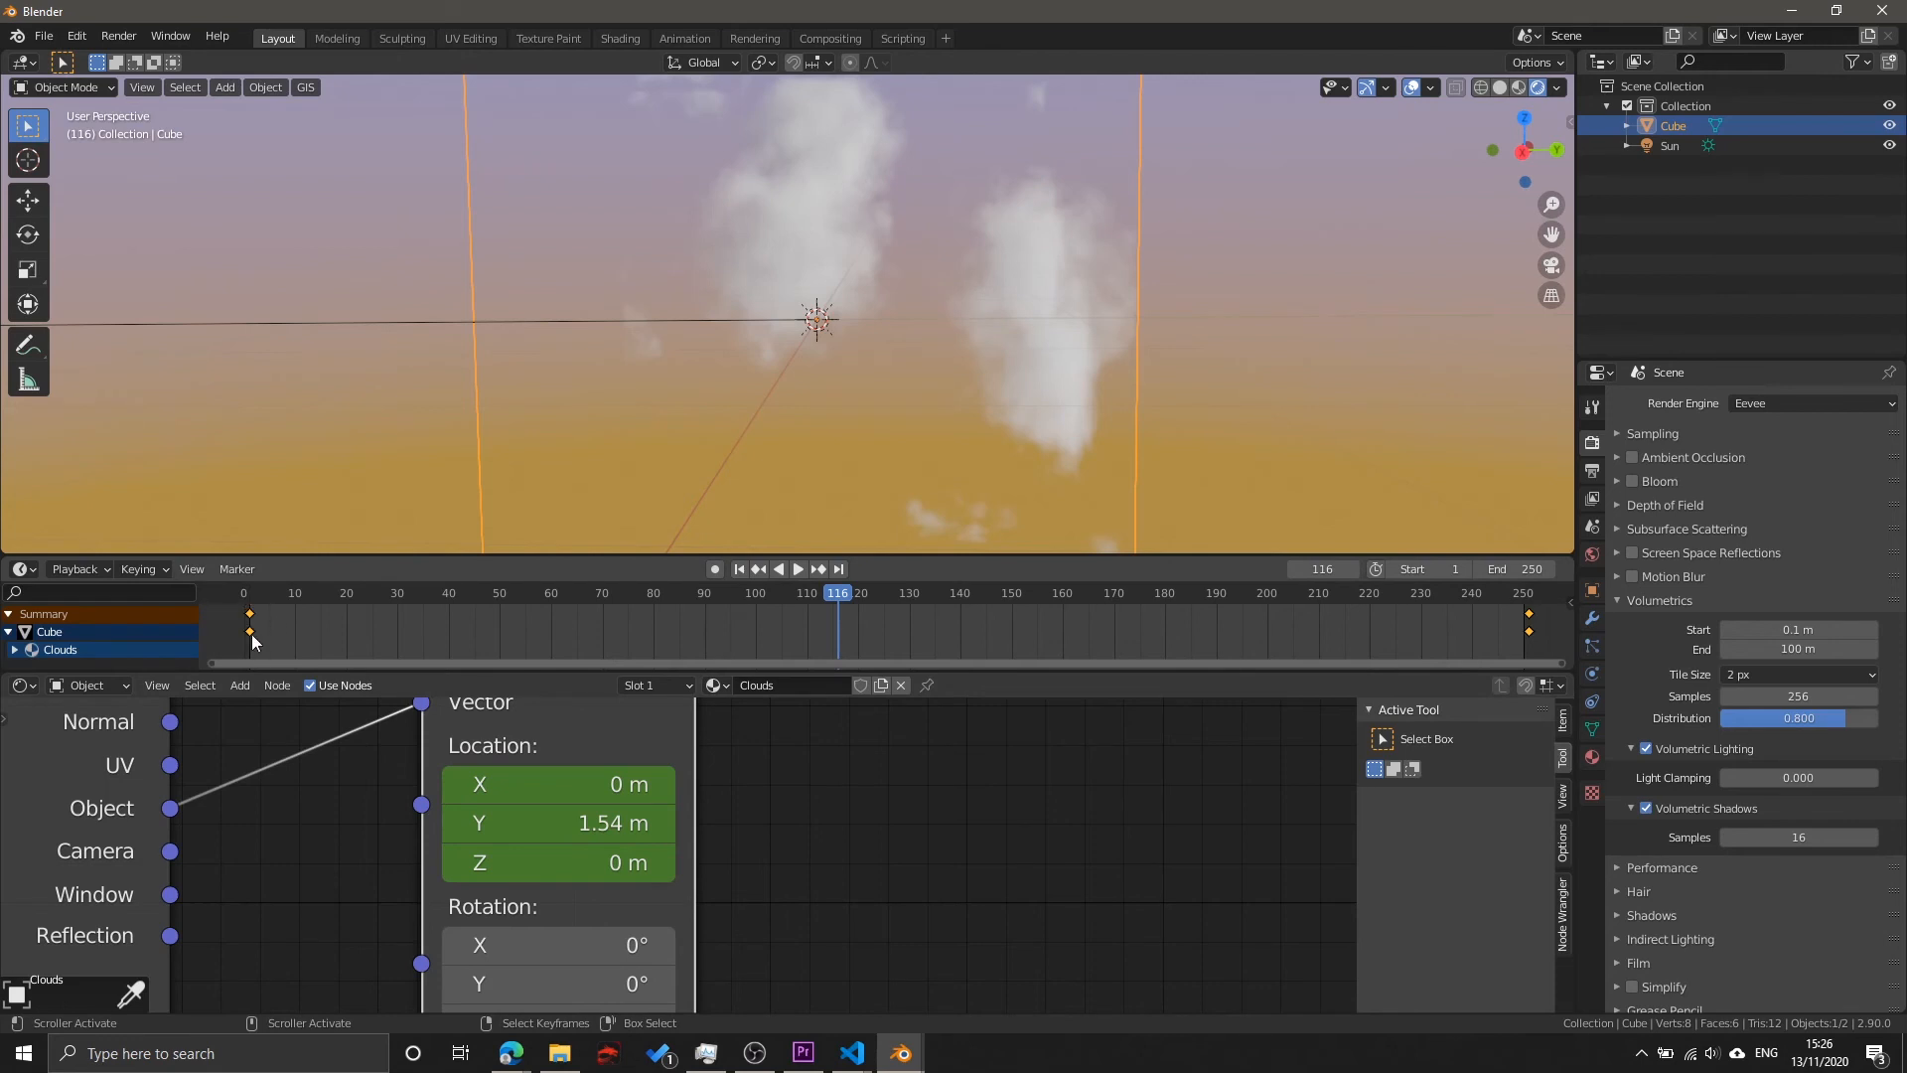
click(25, 568)
click(267, 685)
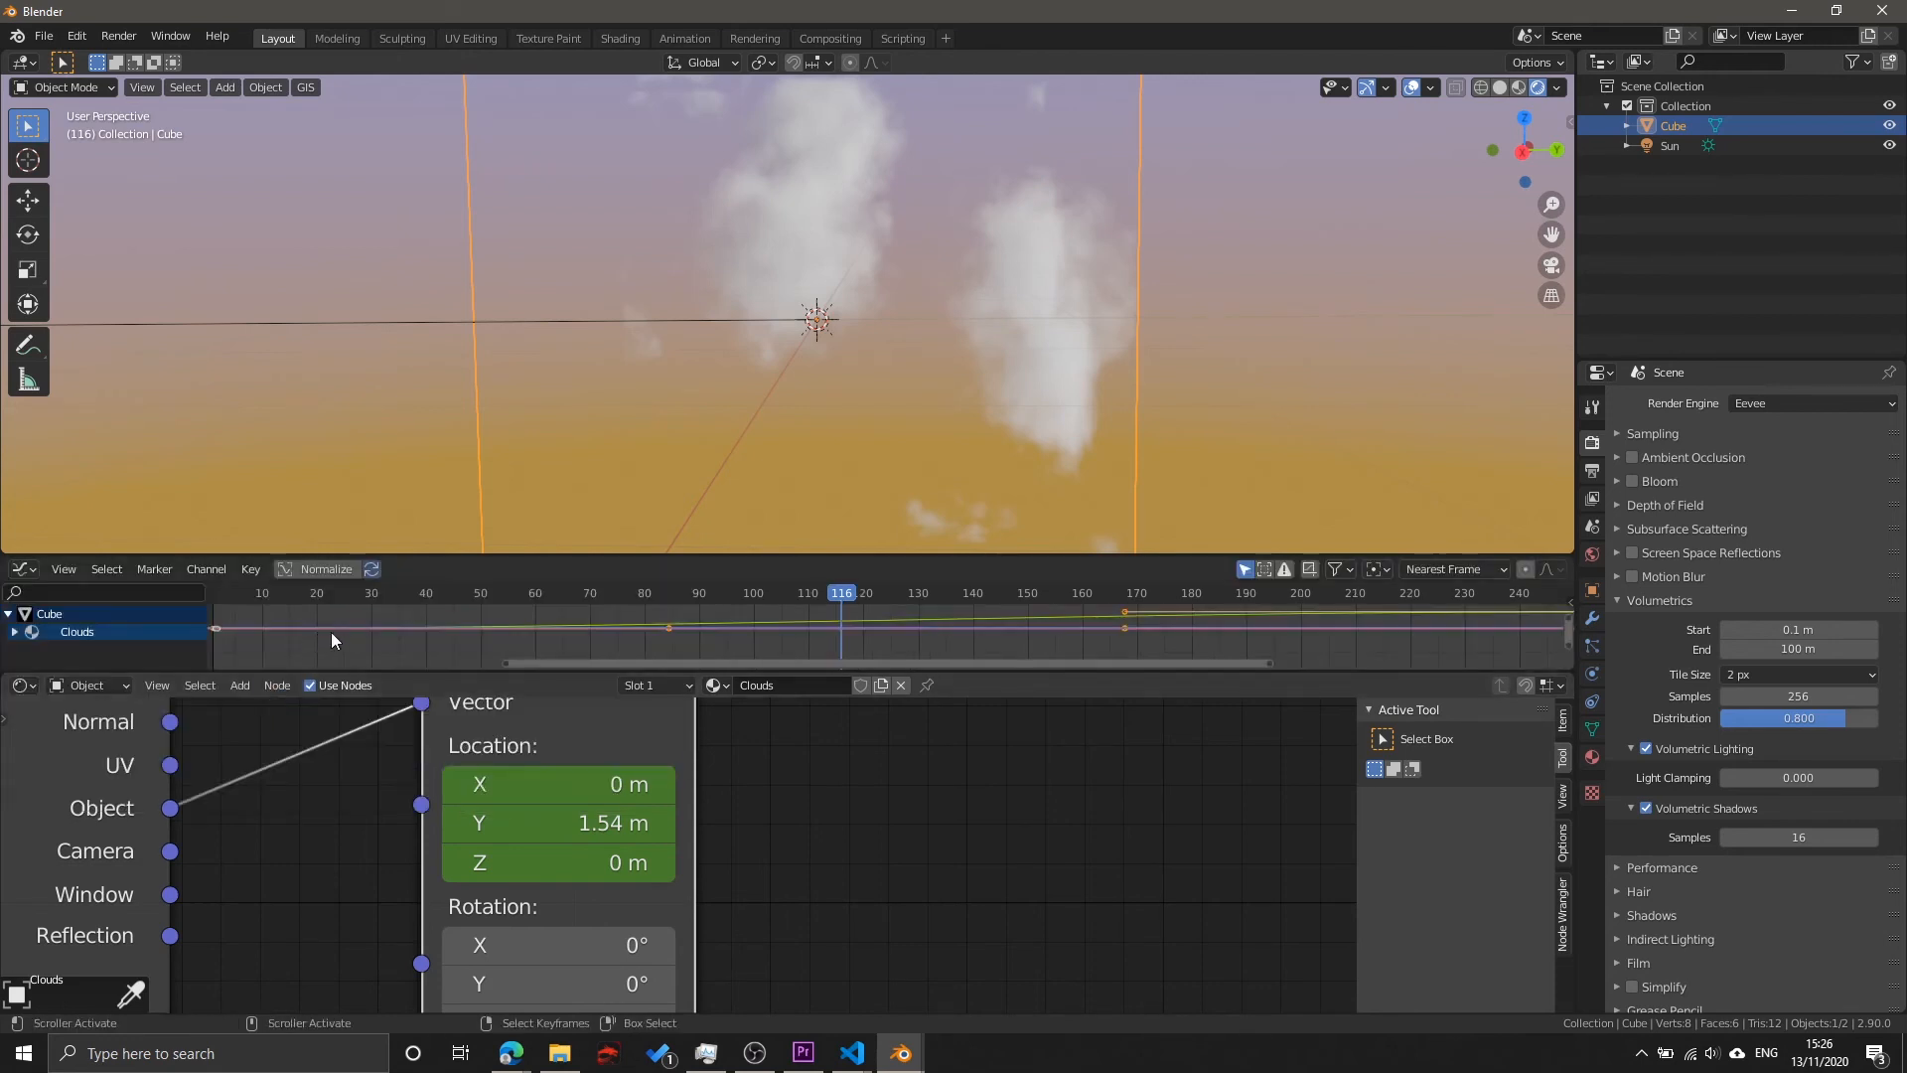
click(315, 569)
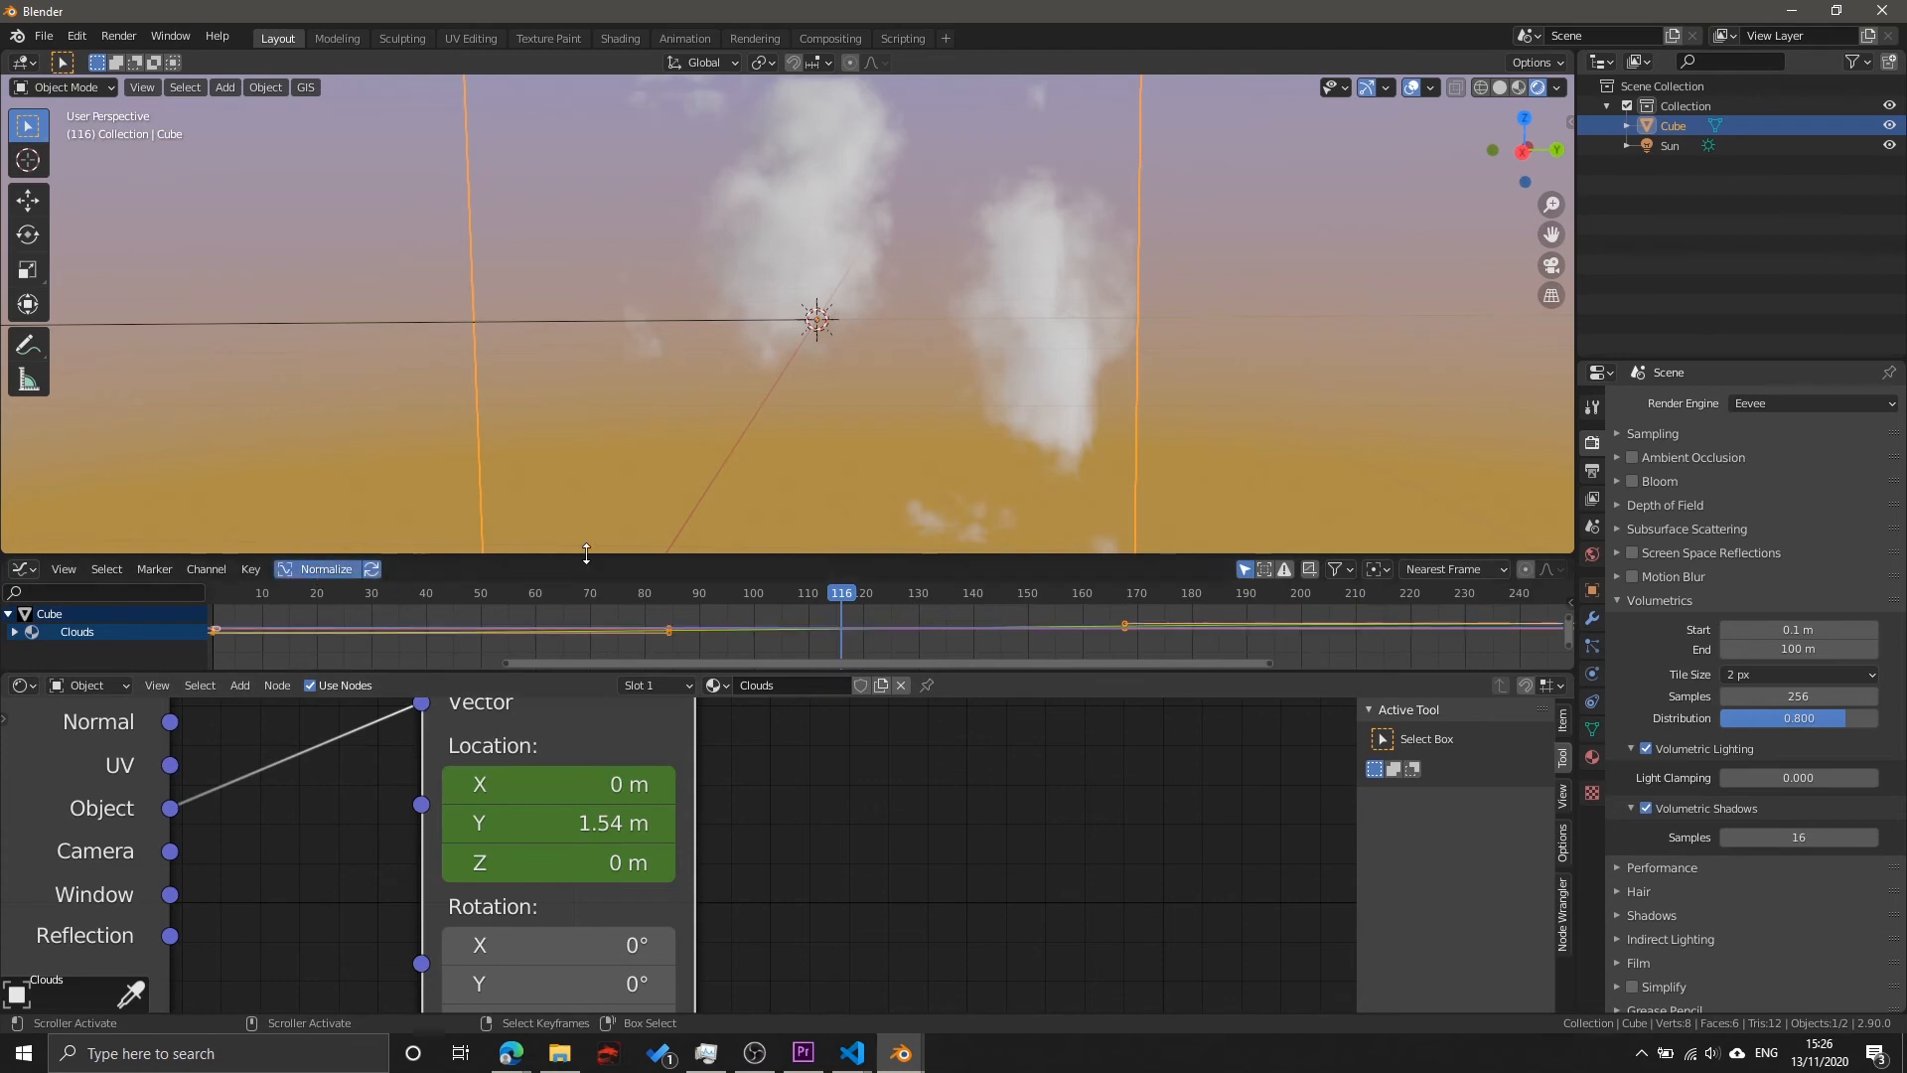
drag(592, 554, 614, 444)
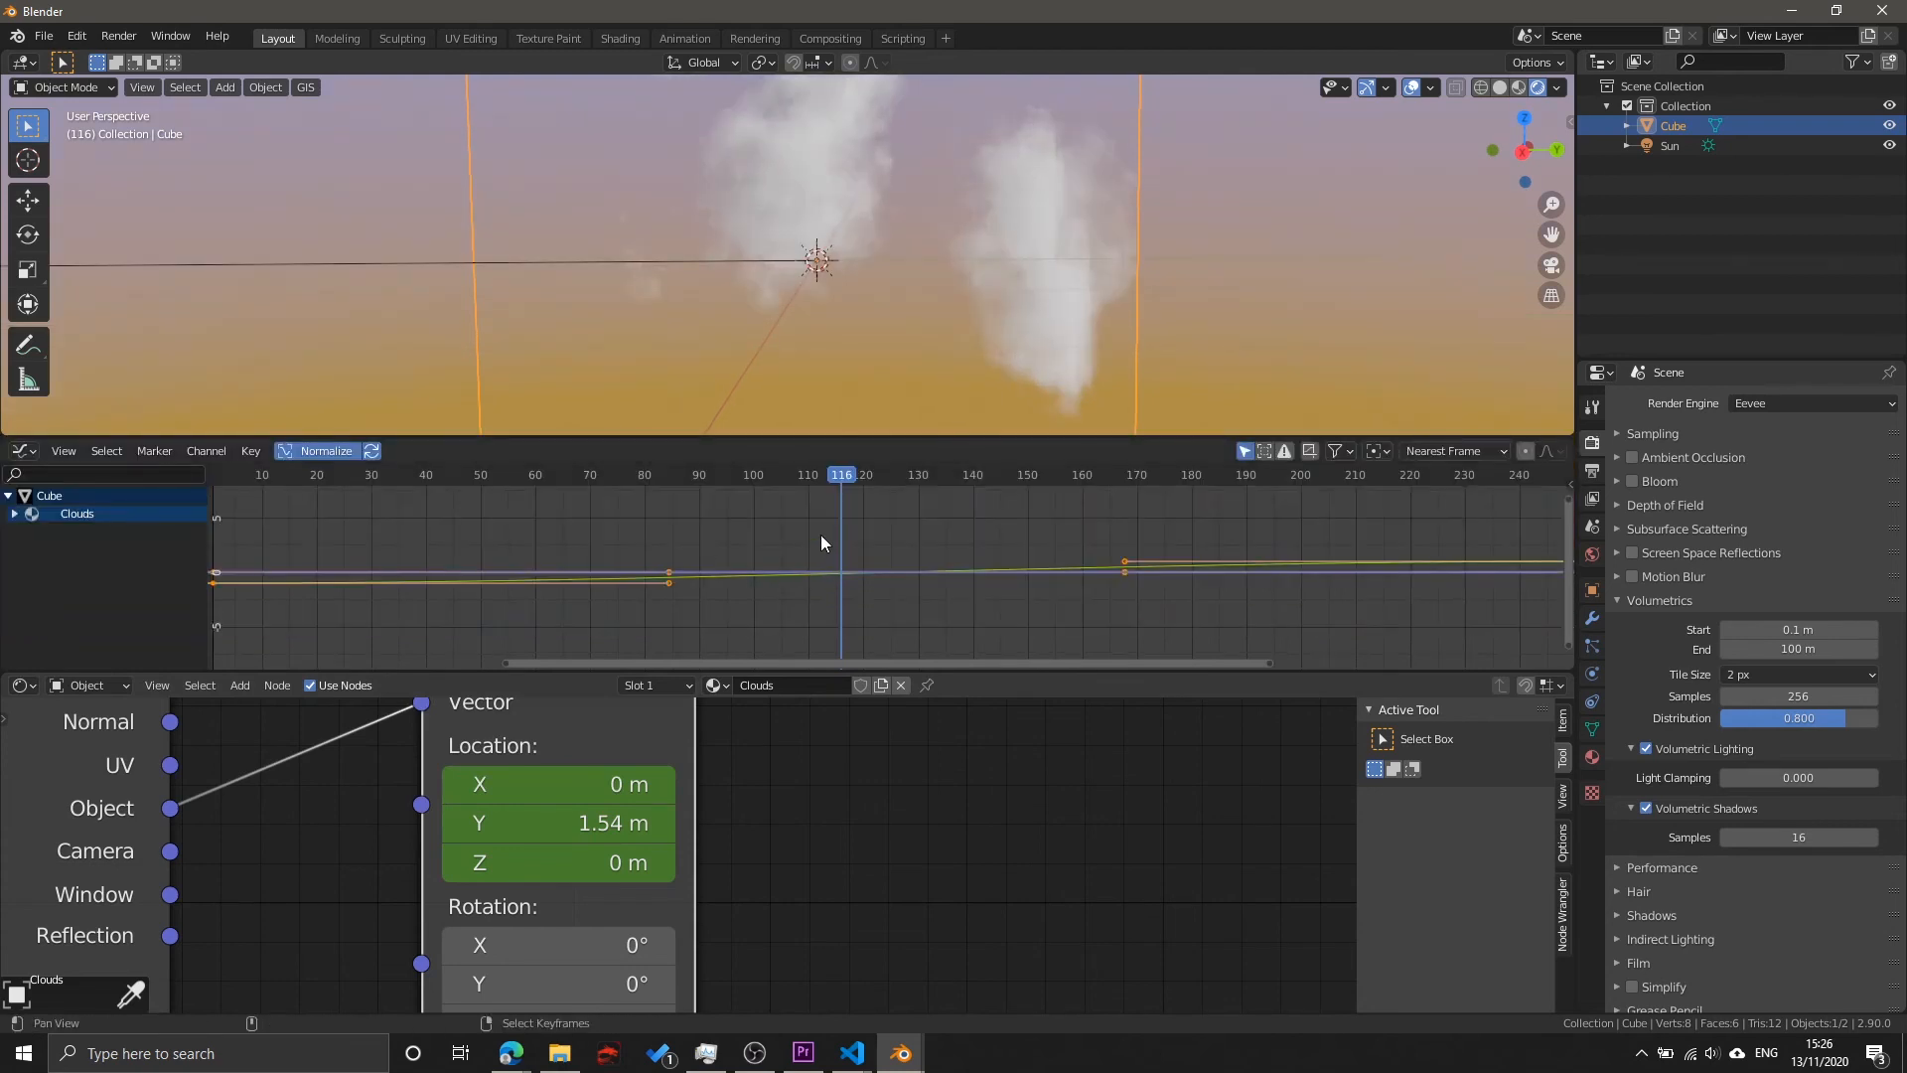
click(881, 598)
middle_drag(880, 588, 809, 624)
scroll(894, 596, down, 10)
scroll(902, 578, down, 11)
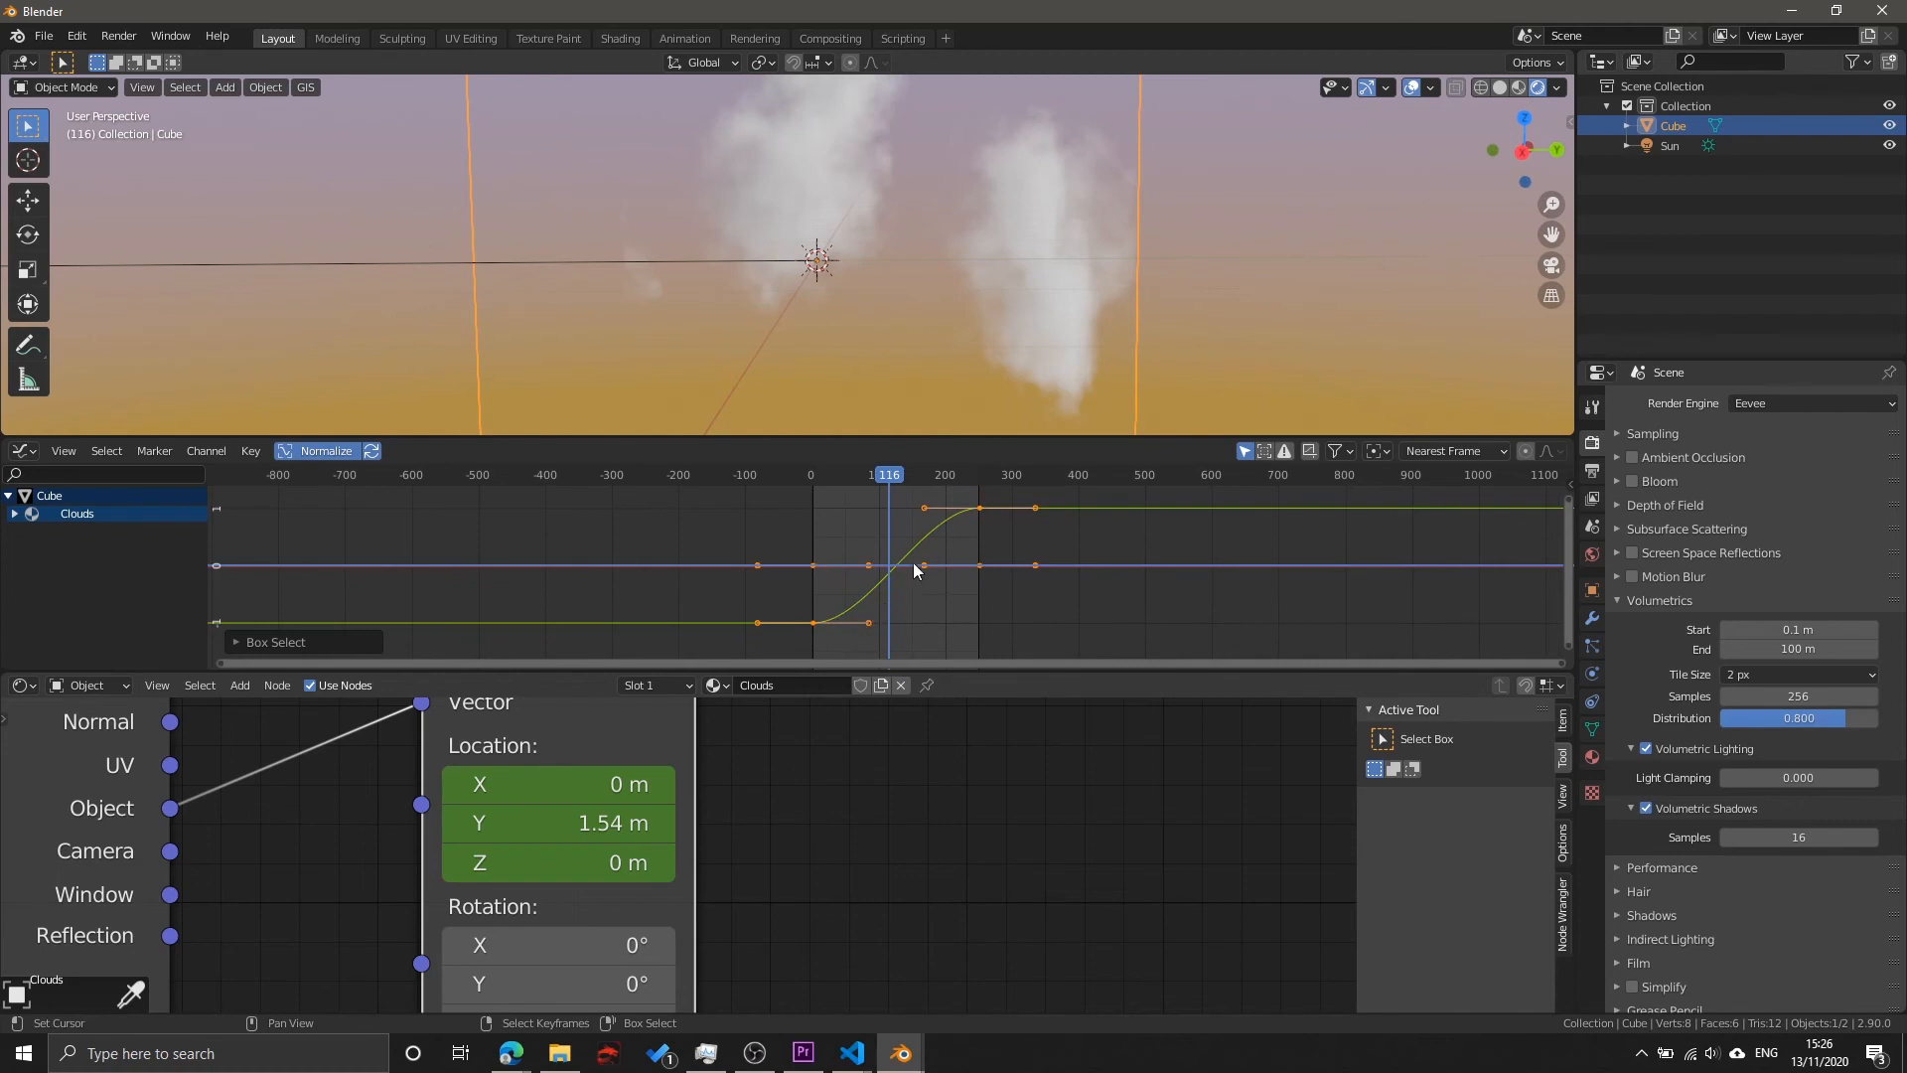
Step: Preview the eased motion and set the handle type of the Mapping location keyframes to Vector
drag(887, 483, 901, 537)
key(space)
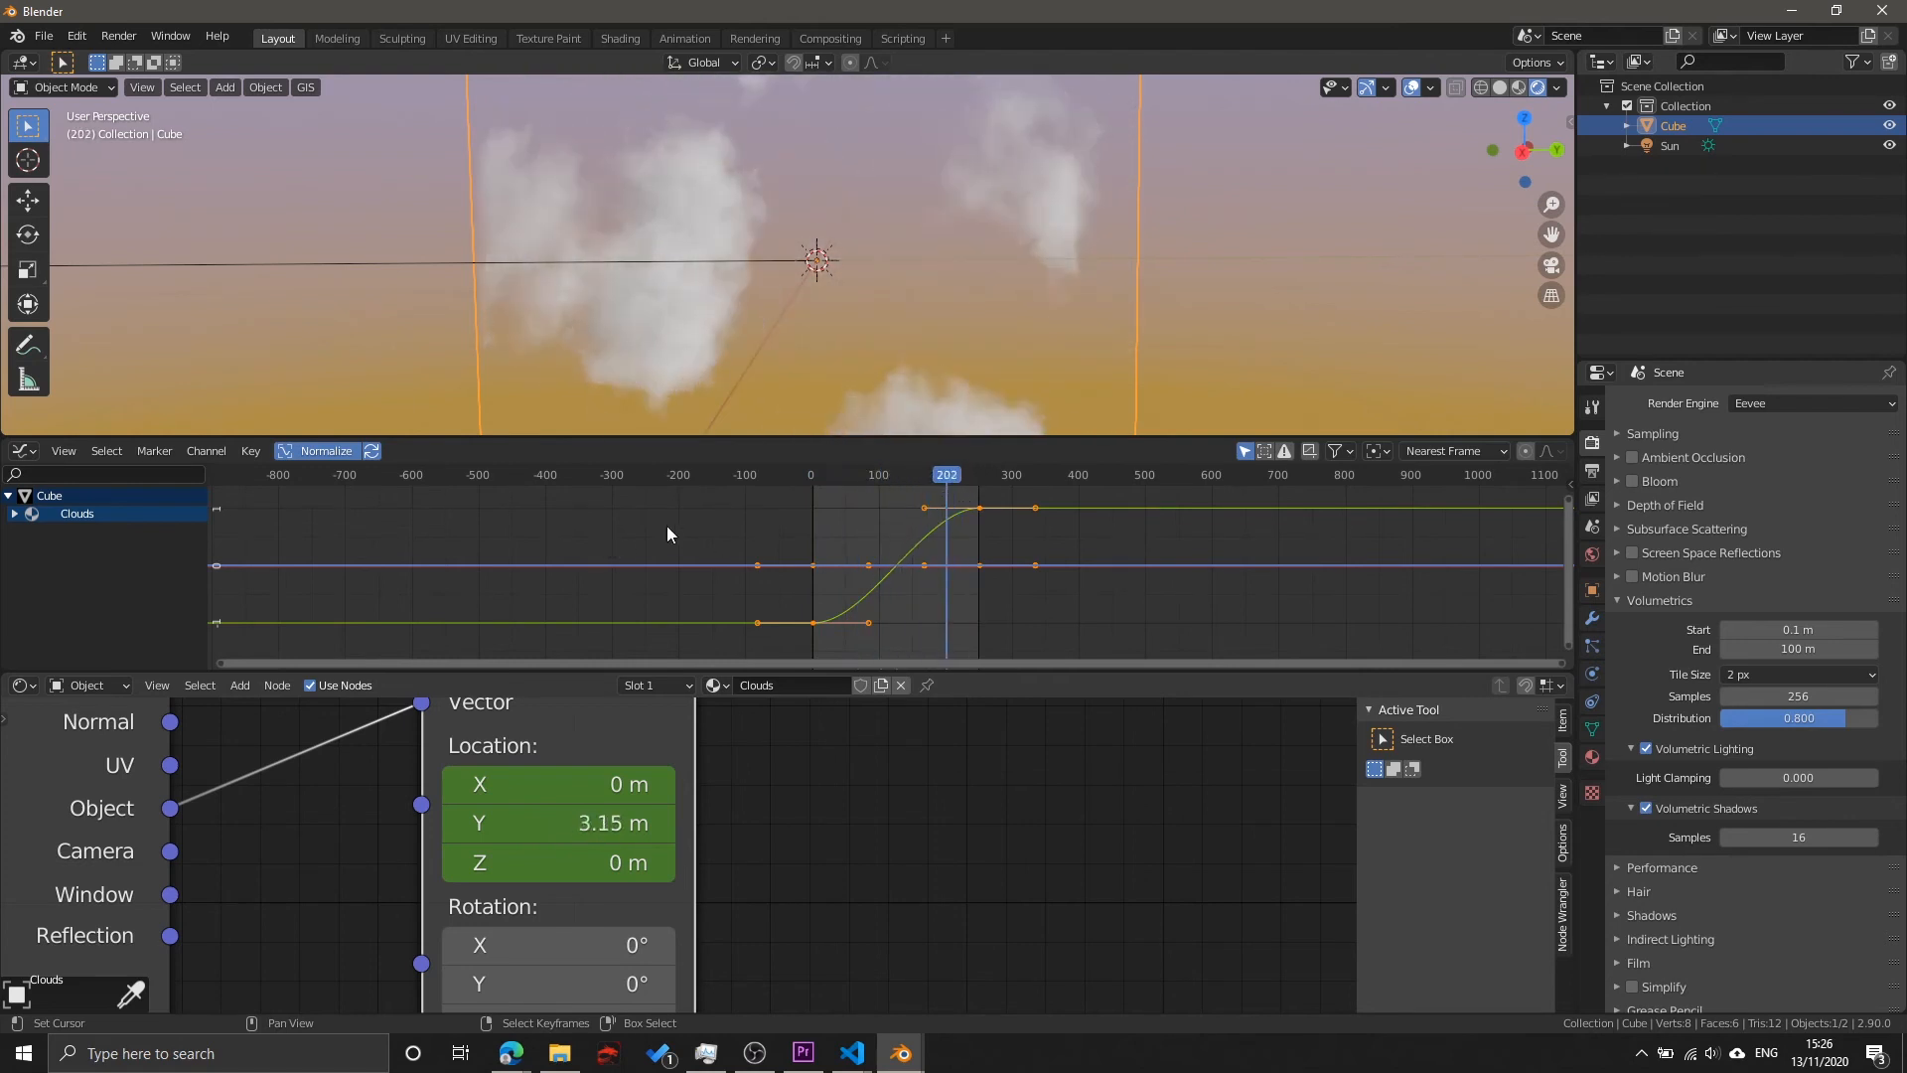
click(66, 451)
key(v)
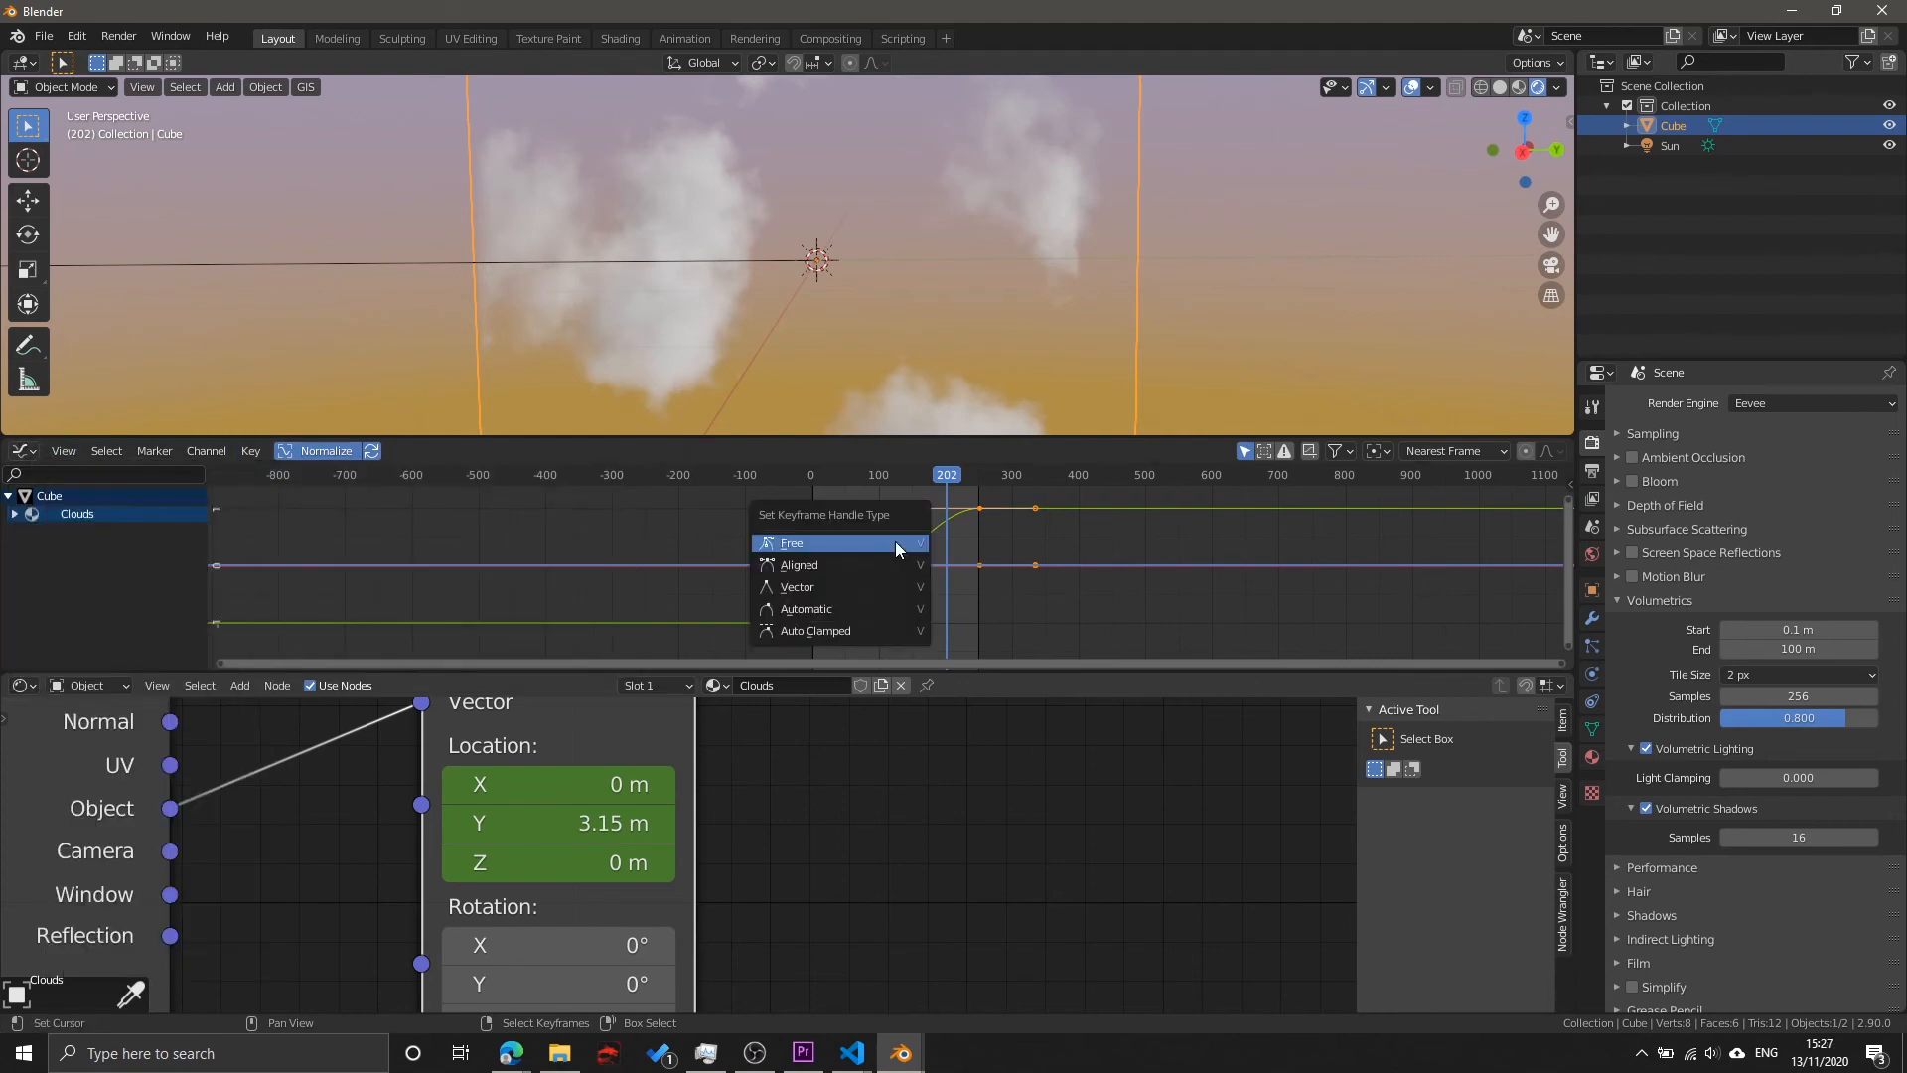
click(814, 586)
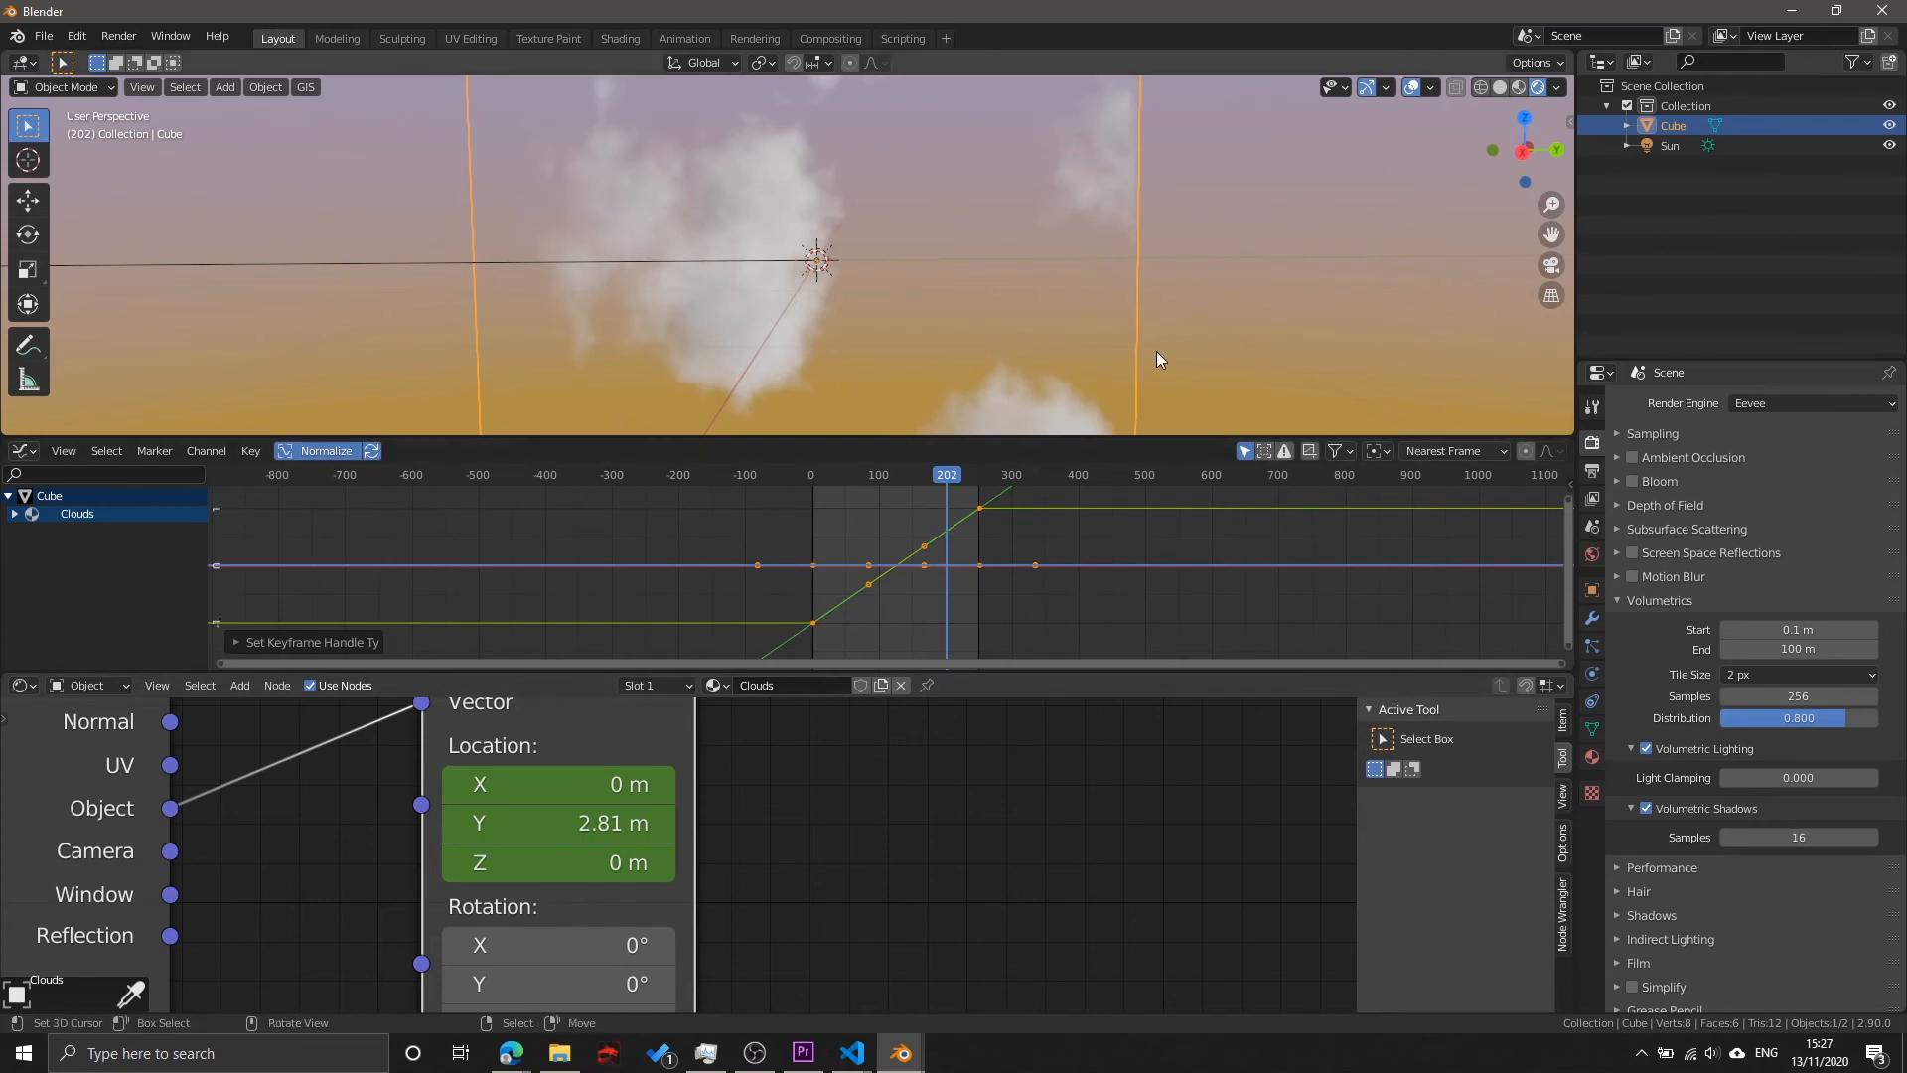
Step: Switch the Graph Editor back to a Timeline and scrub the animation to frame 121
click(34, 455)
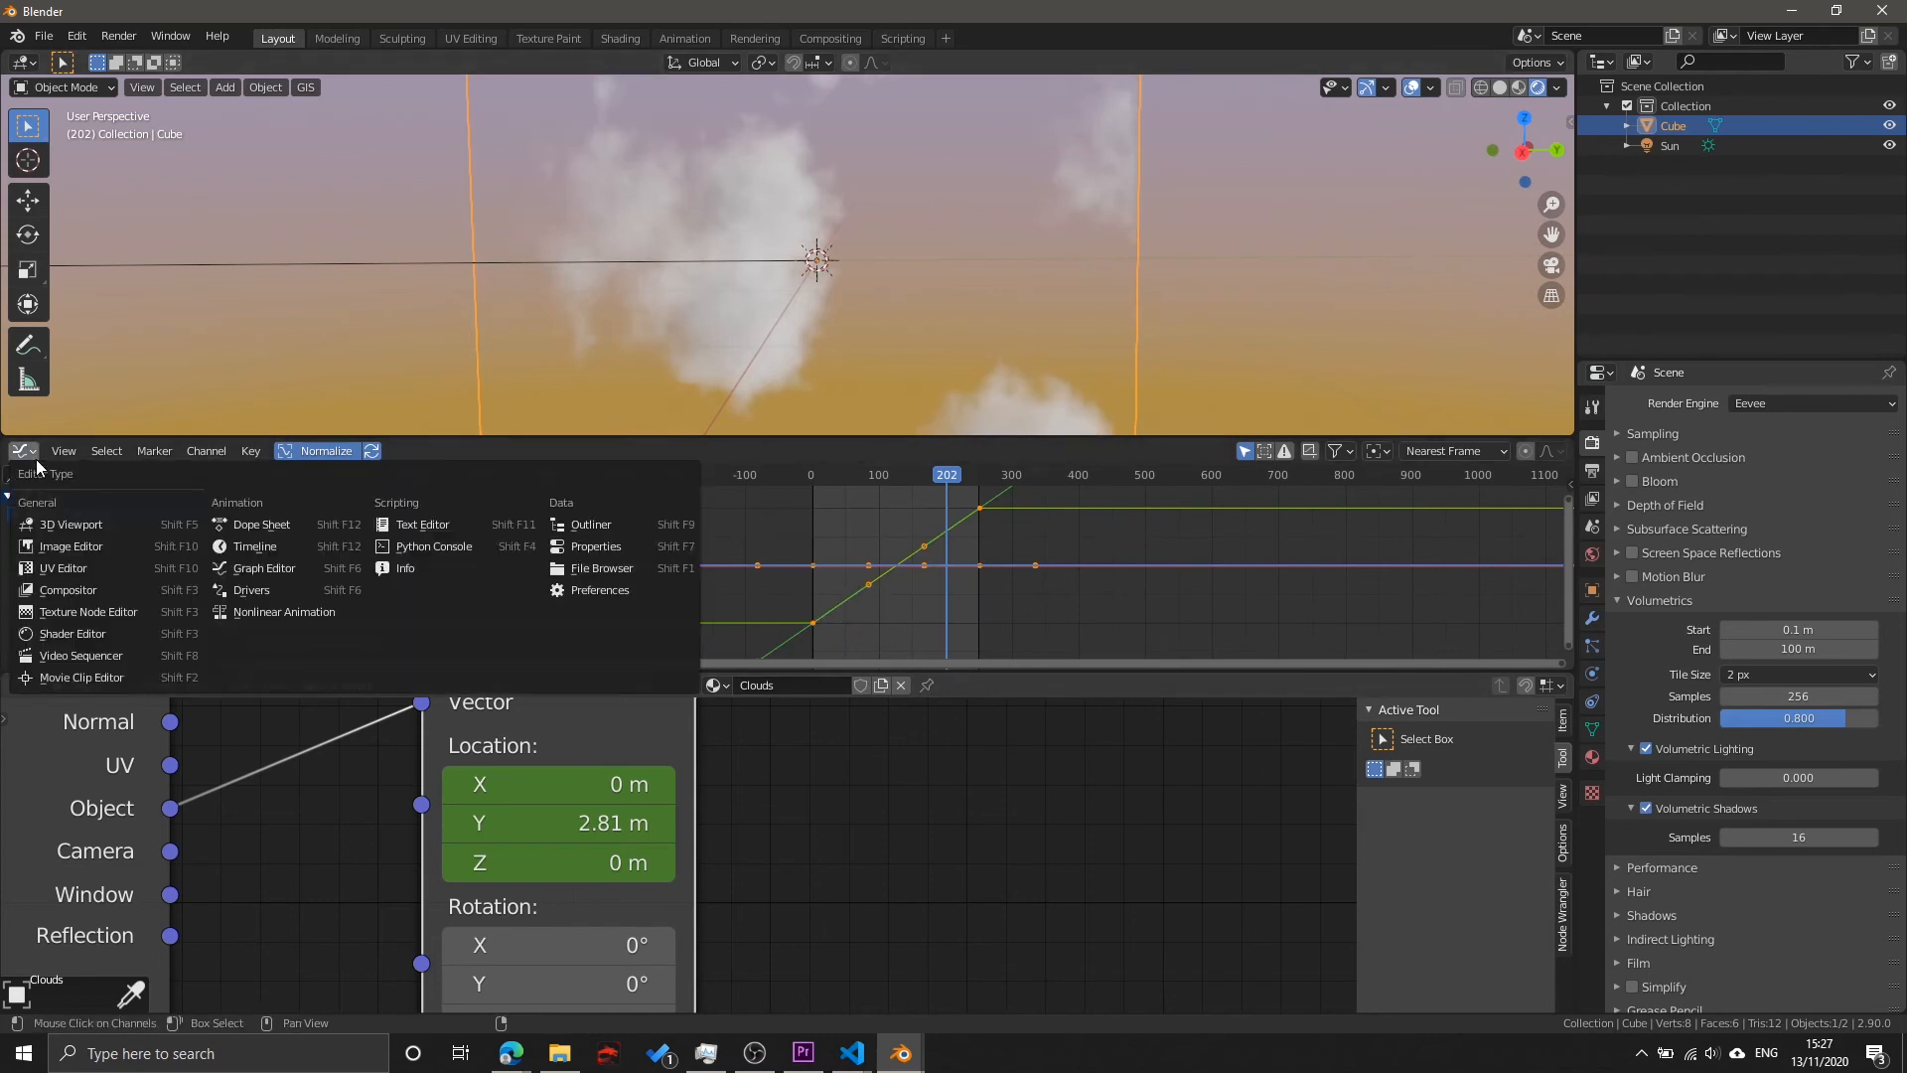
click(300, 545)
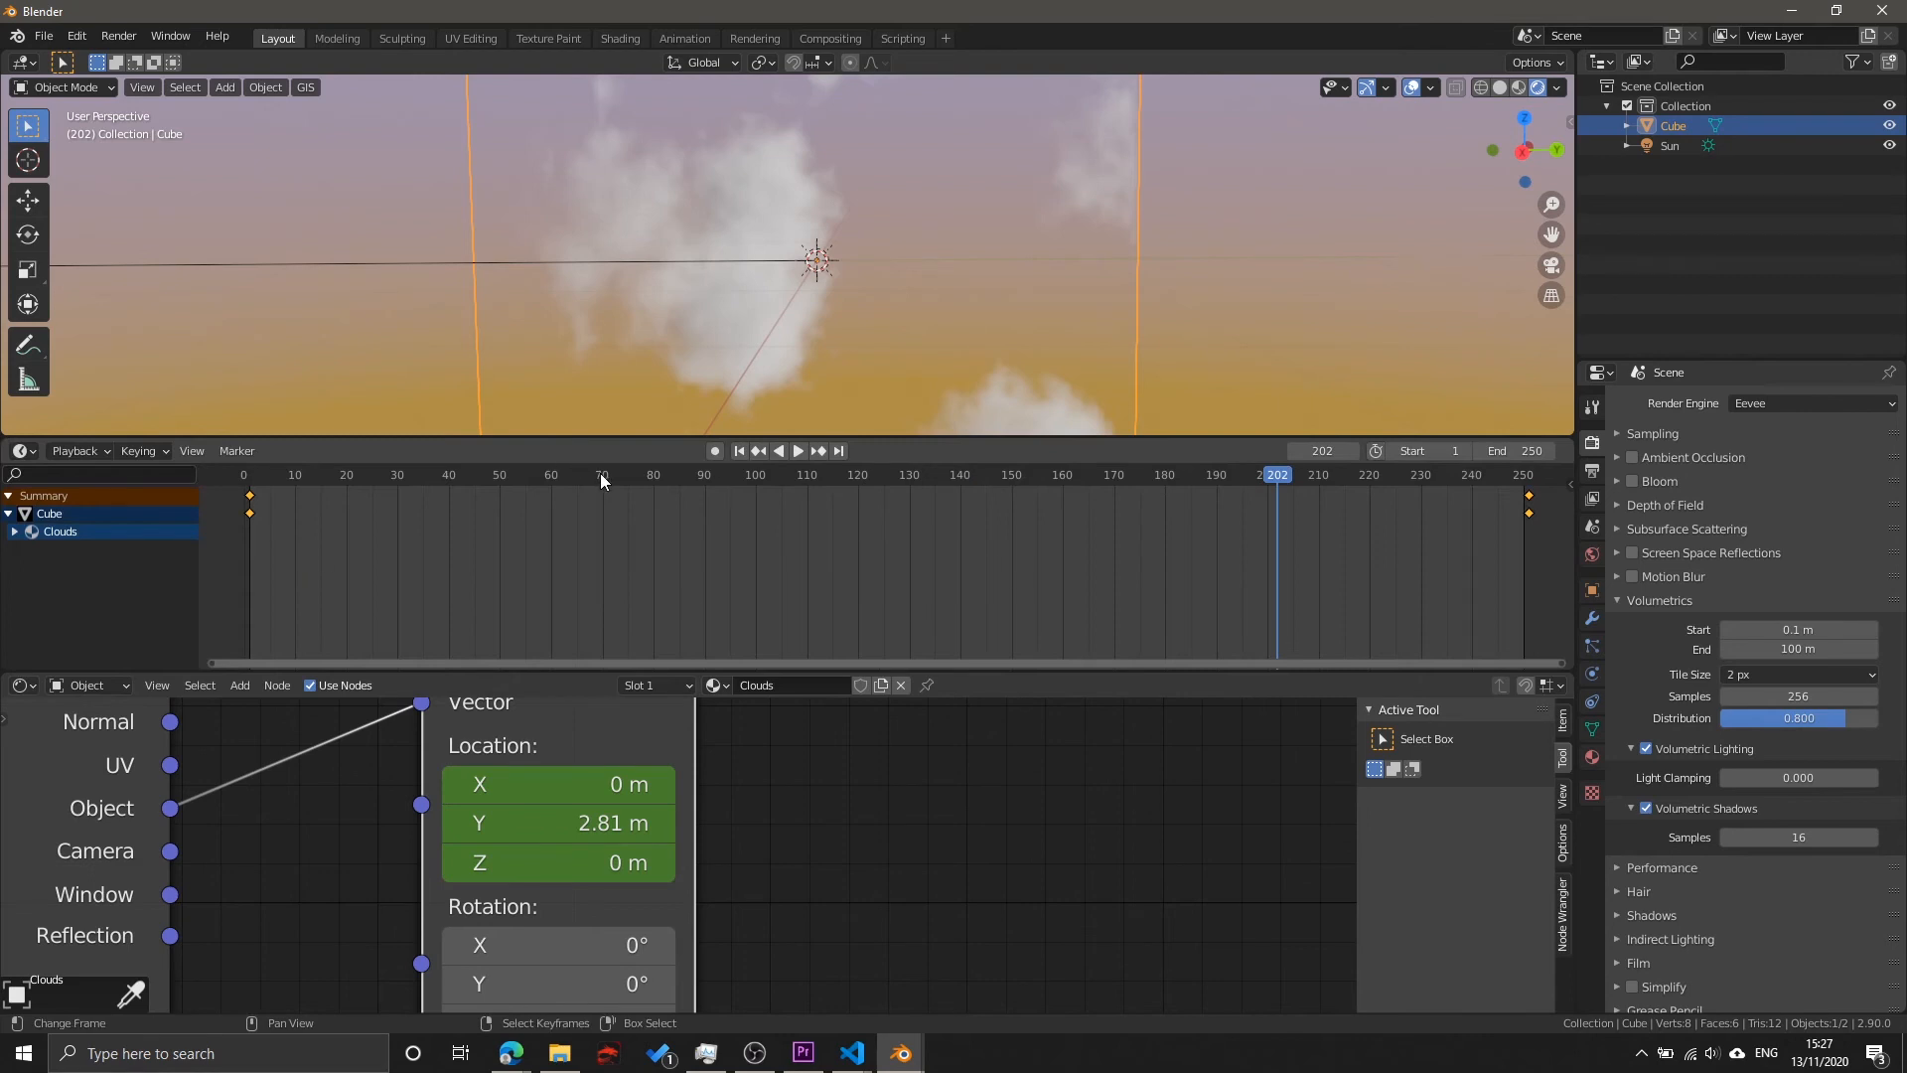
drag(599, 474, 863, 502)
Step: Change the Noise Texture node's dimensions to 4D
scroll(683, 860, down, 11)
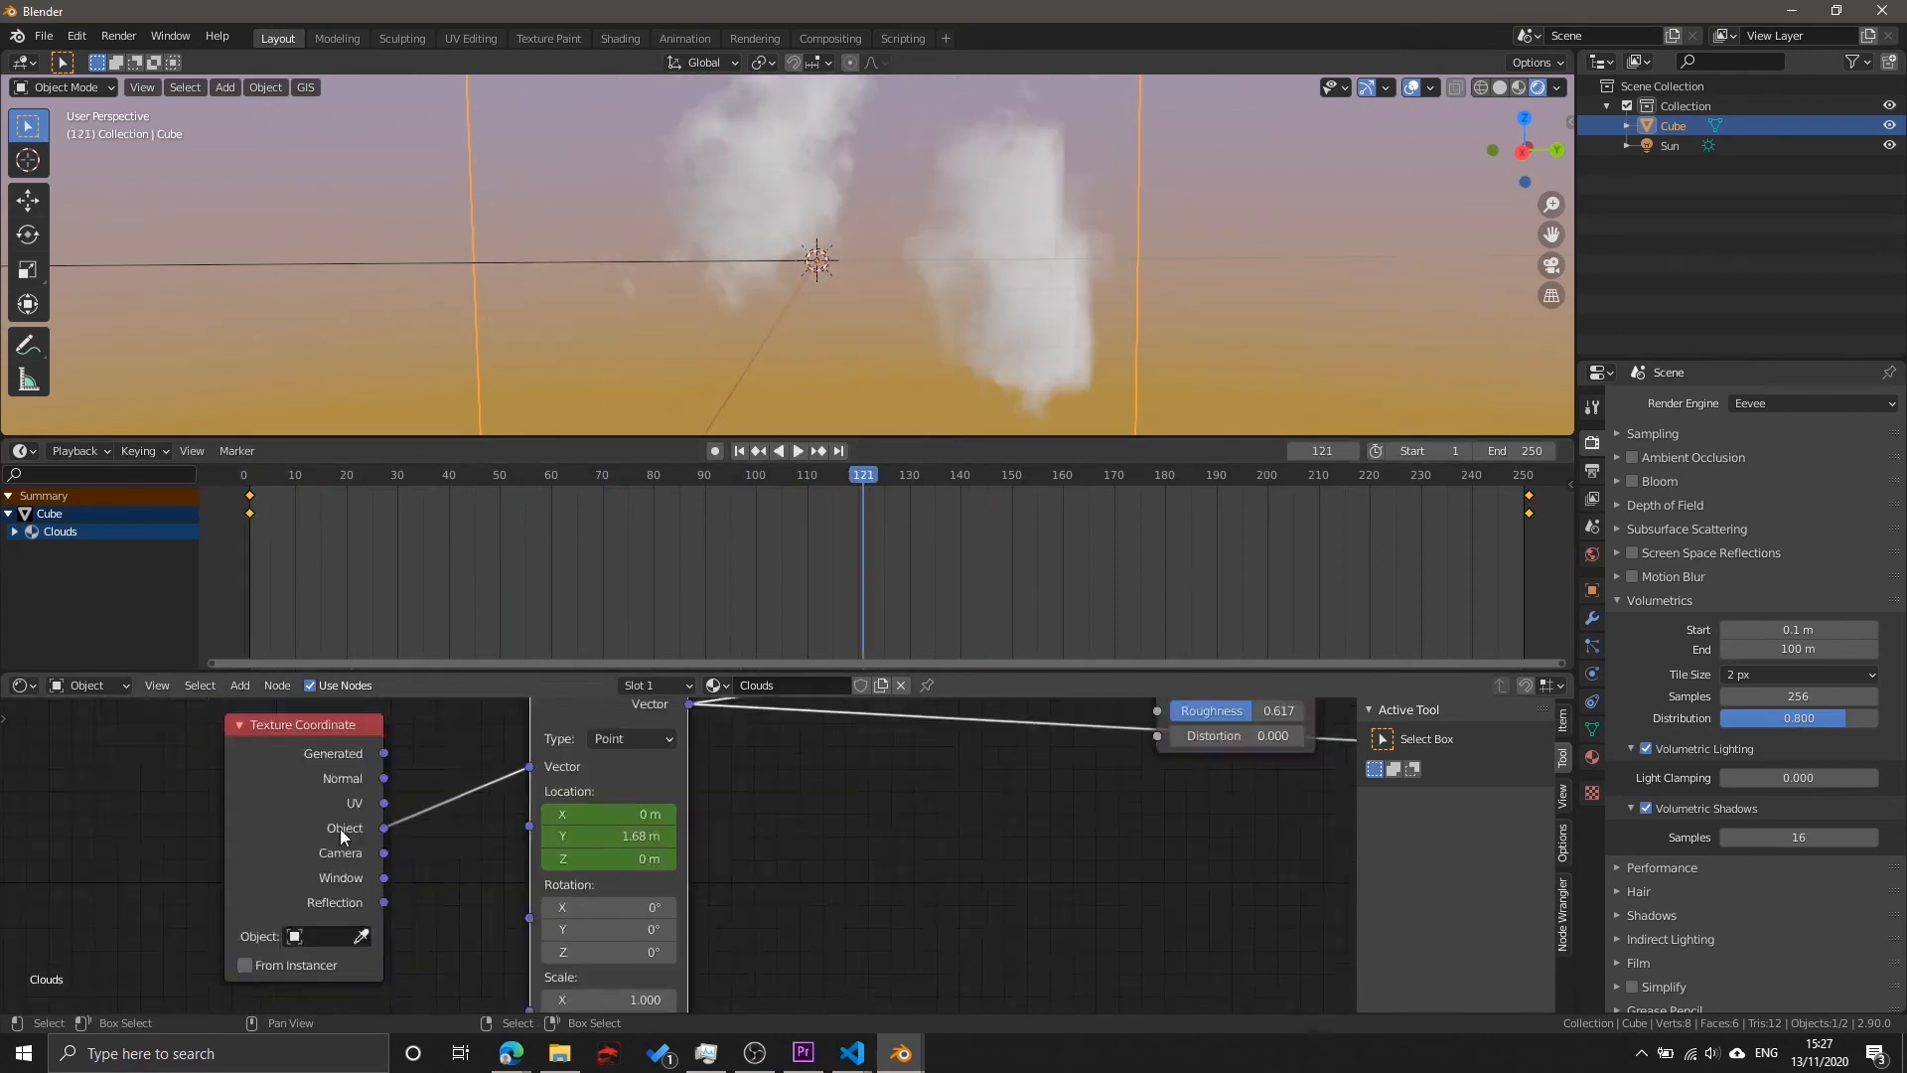
middle_drag(180, 799, 2, 878)
middle_drag(760, 741, 618, 846)
scroll(619, 847, up, 2)
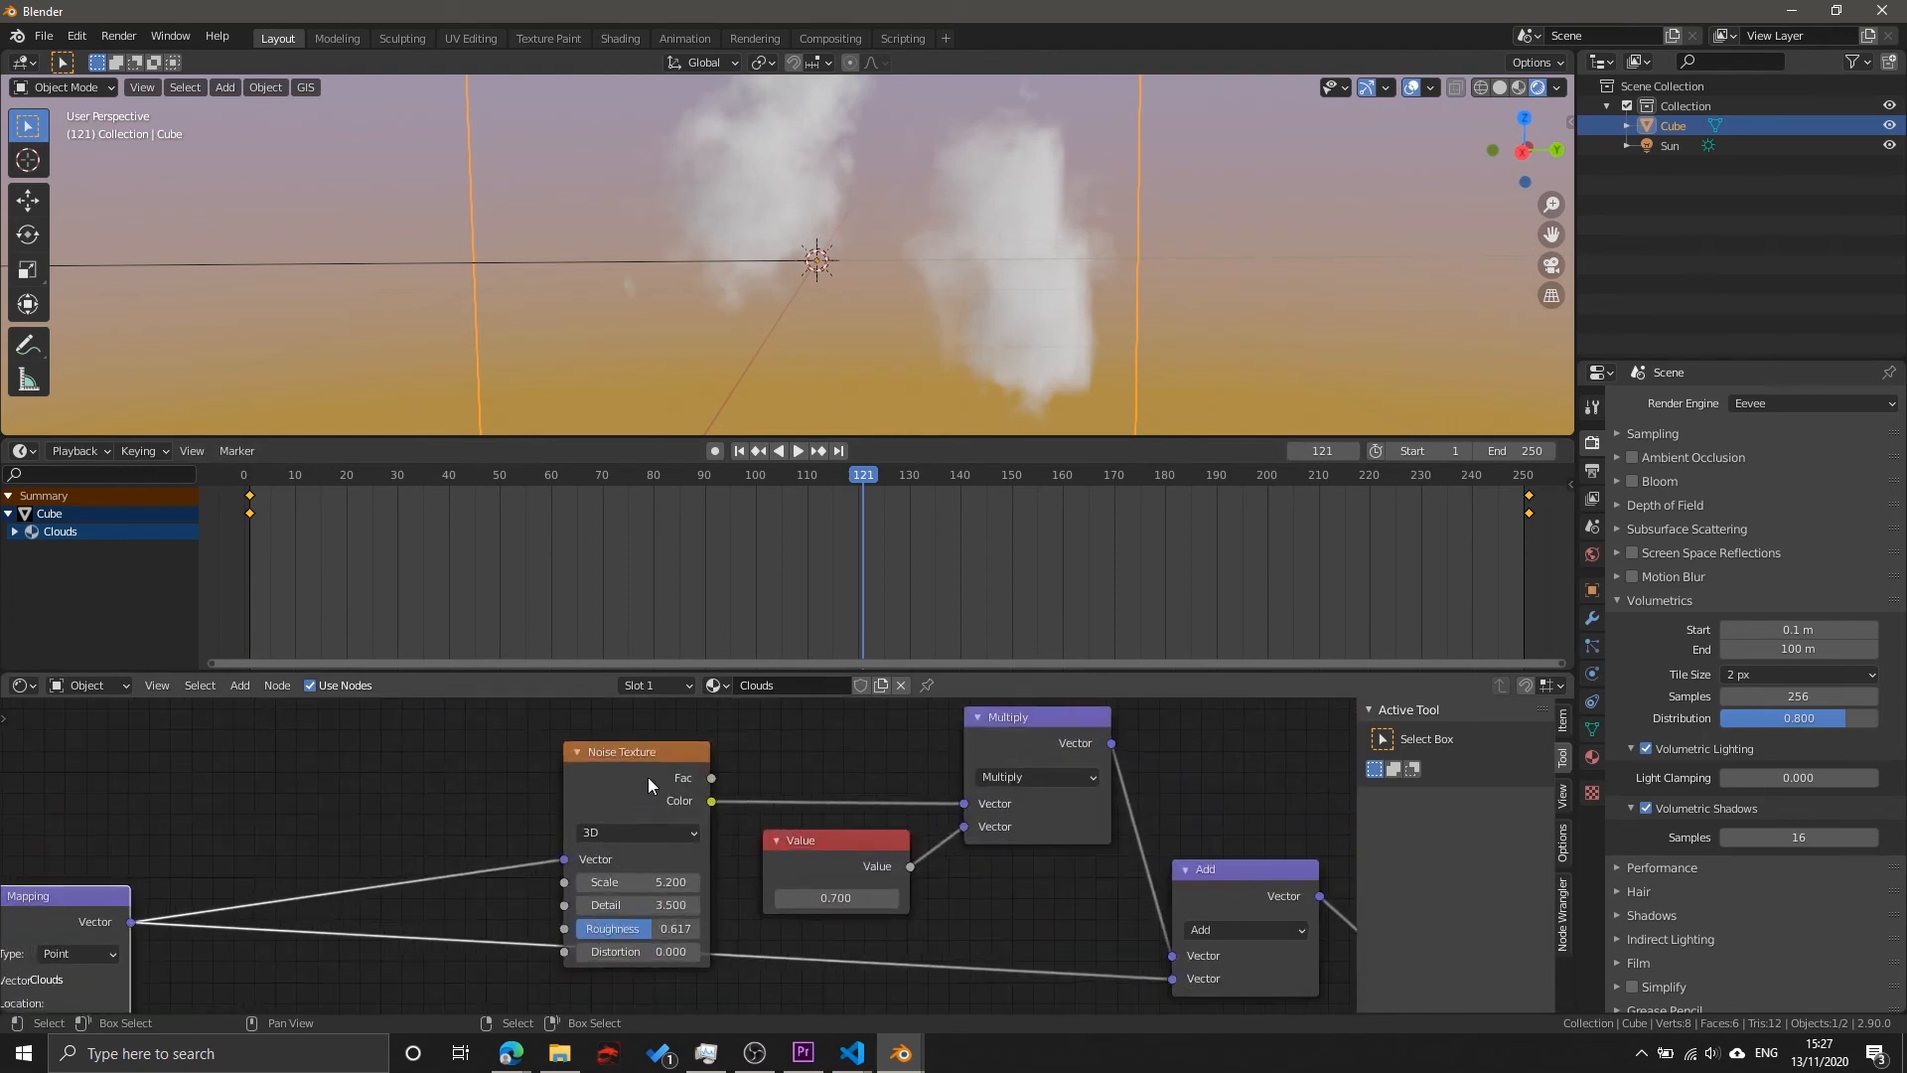
click(646, 745)
scroll(702, 842, up, 3)
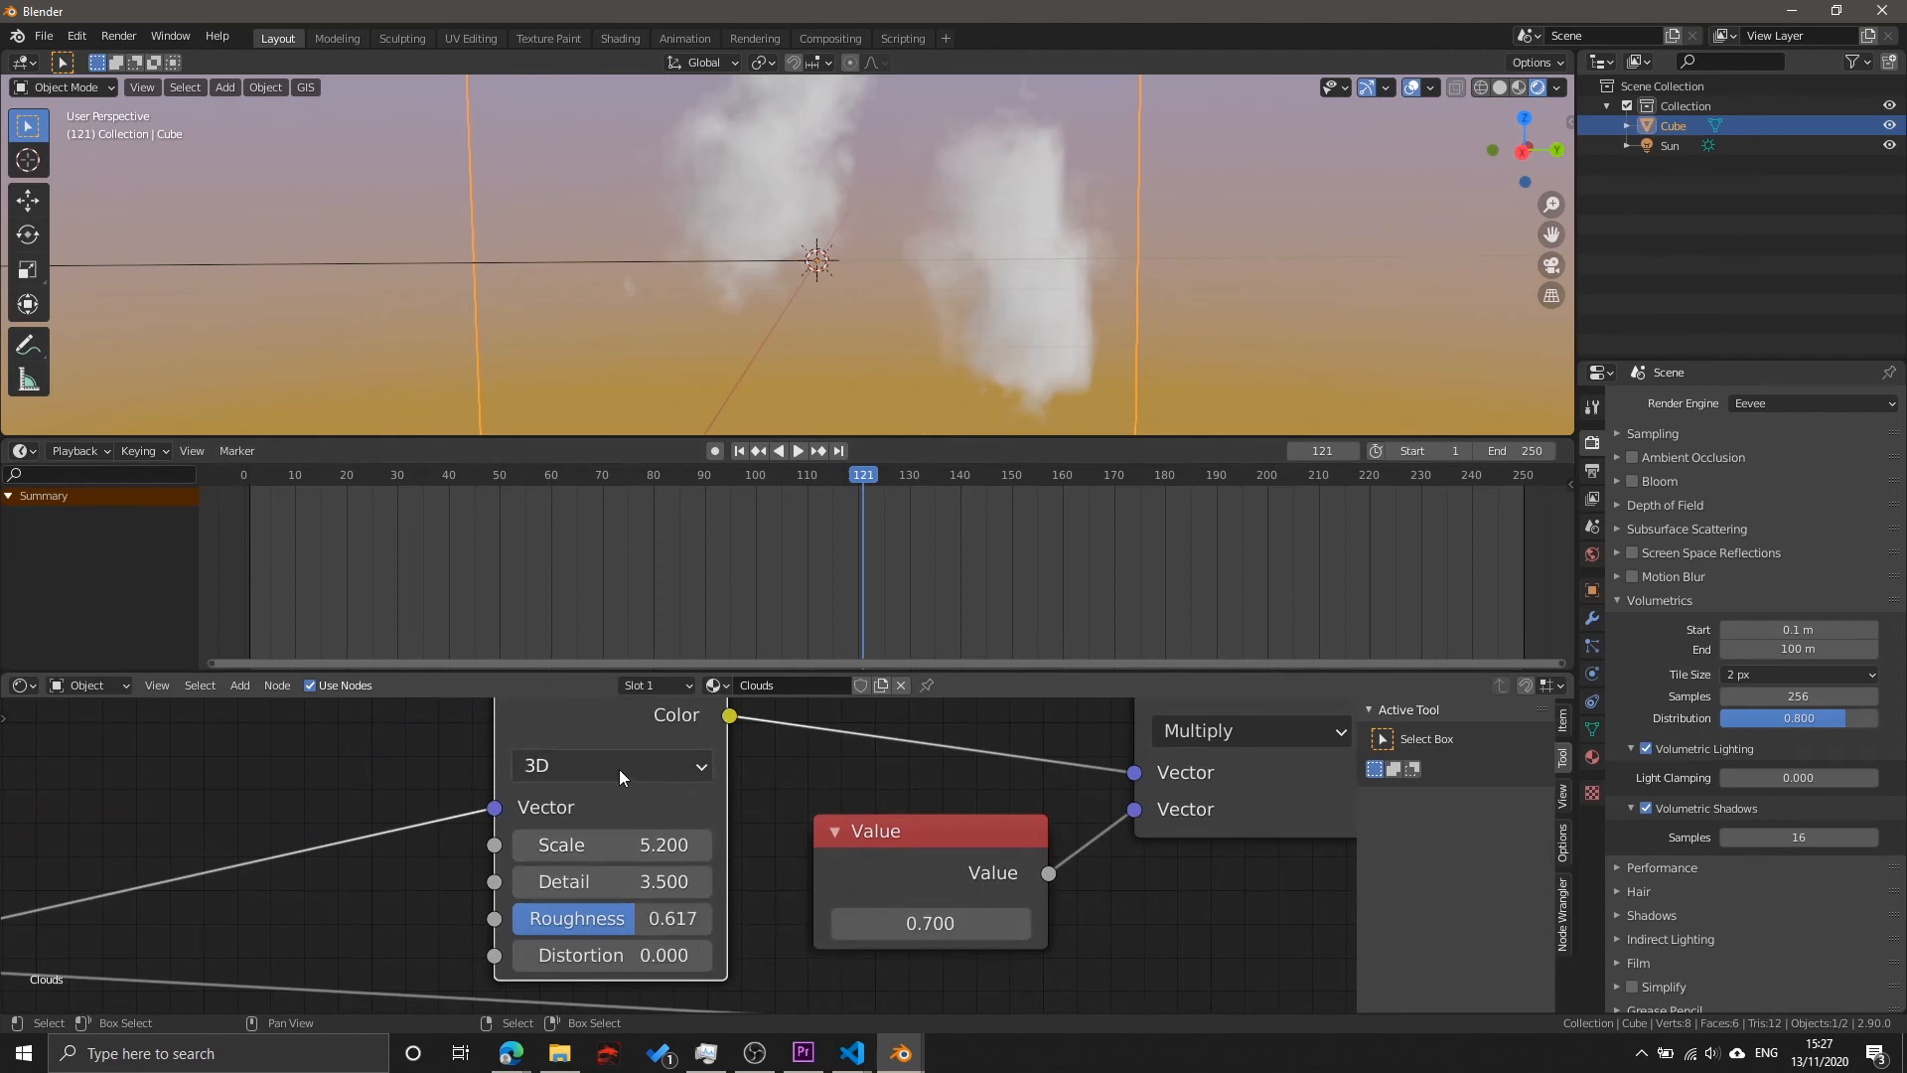
click(545, 771)
click(553, 763)
middle_drag(669, 753, 657, 851)
scroll(656, 851, down, 3)
click(635, 862)
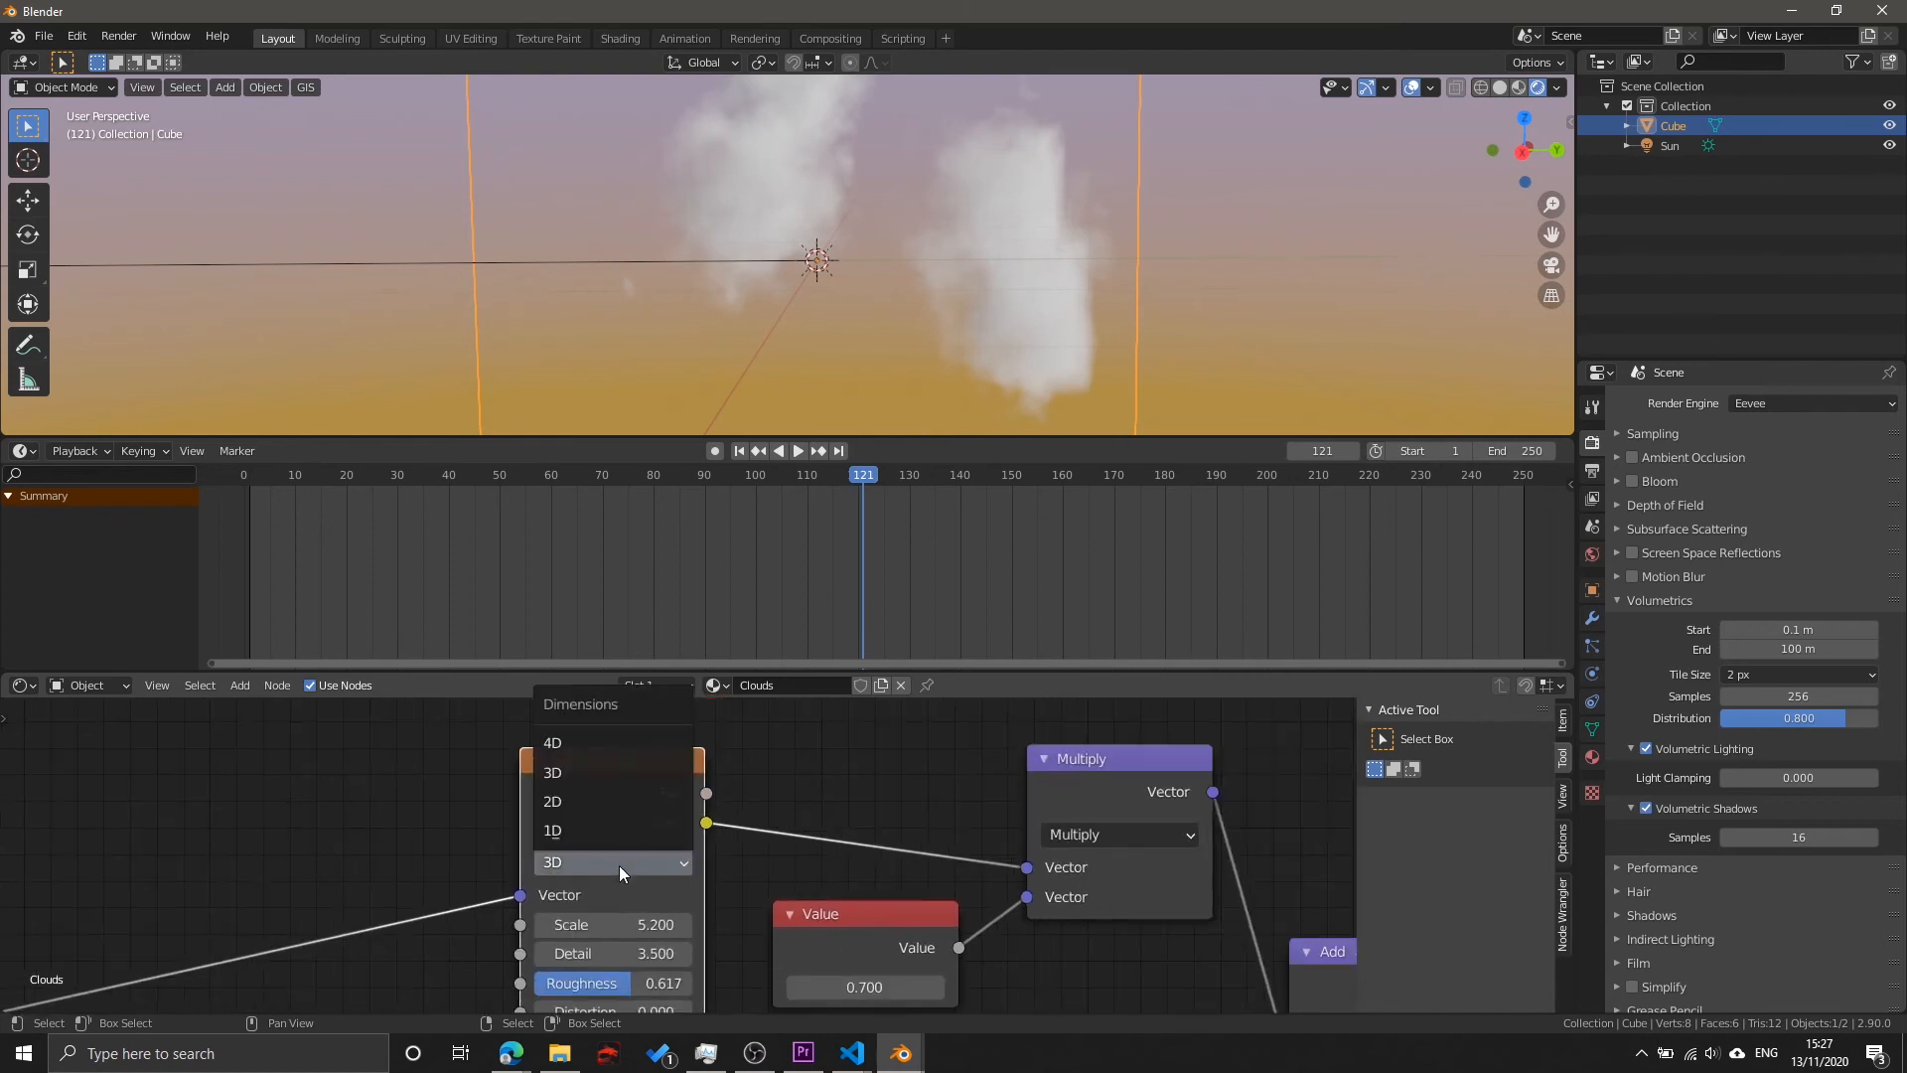
click(582, 740)
middle_drag(763, 886, 786, 802)
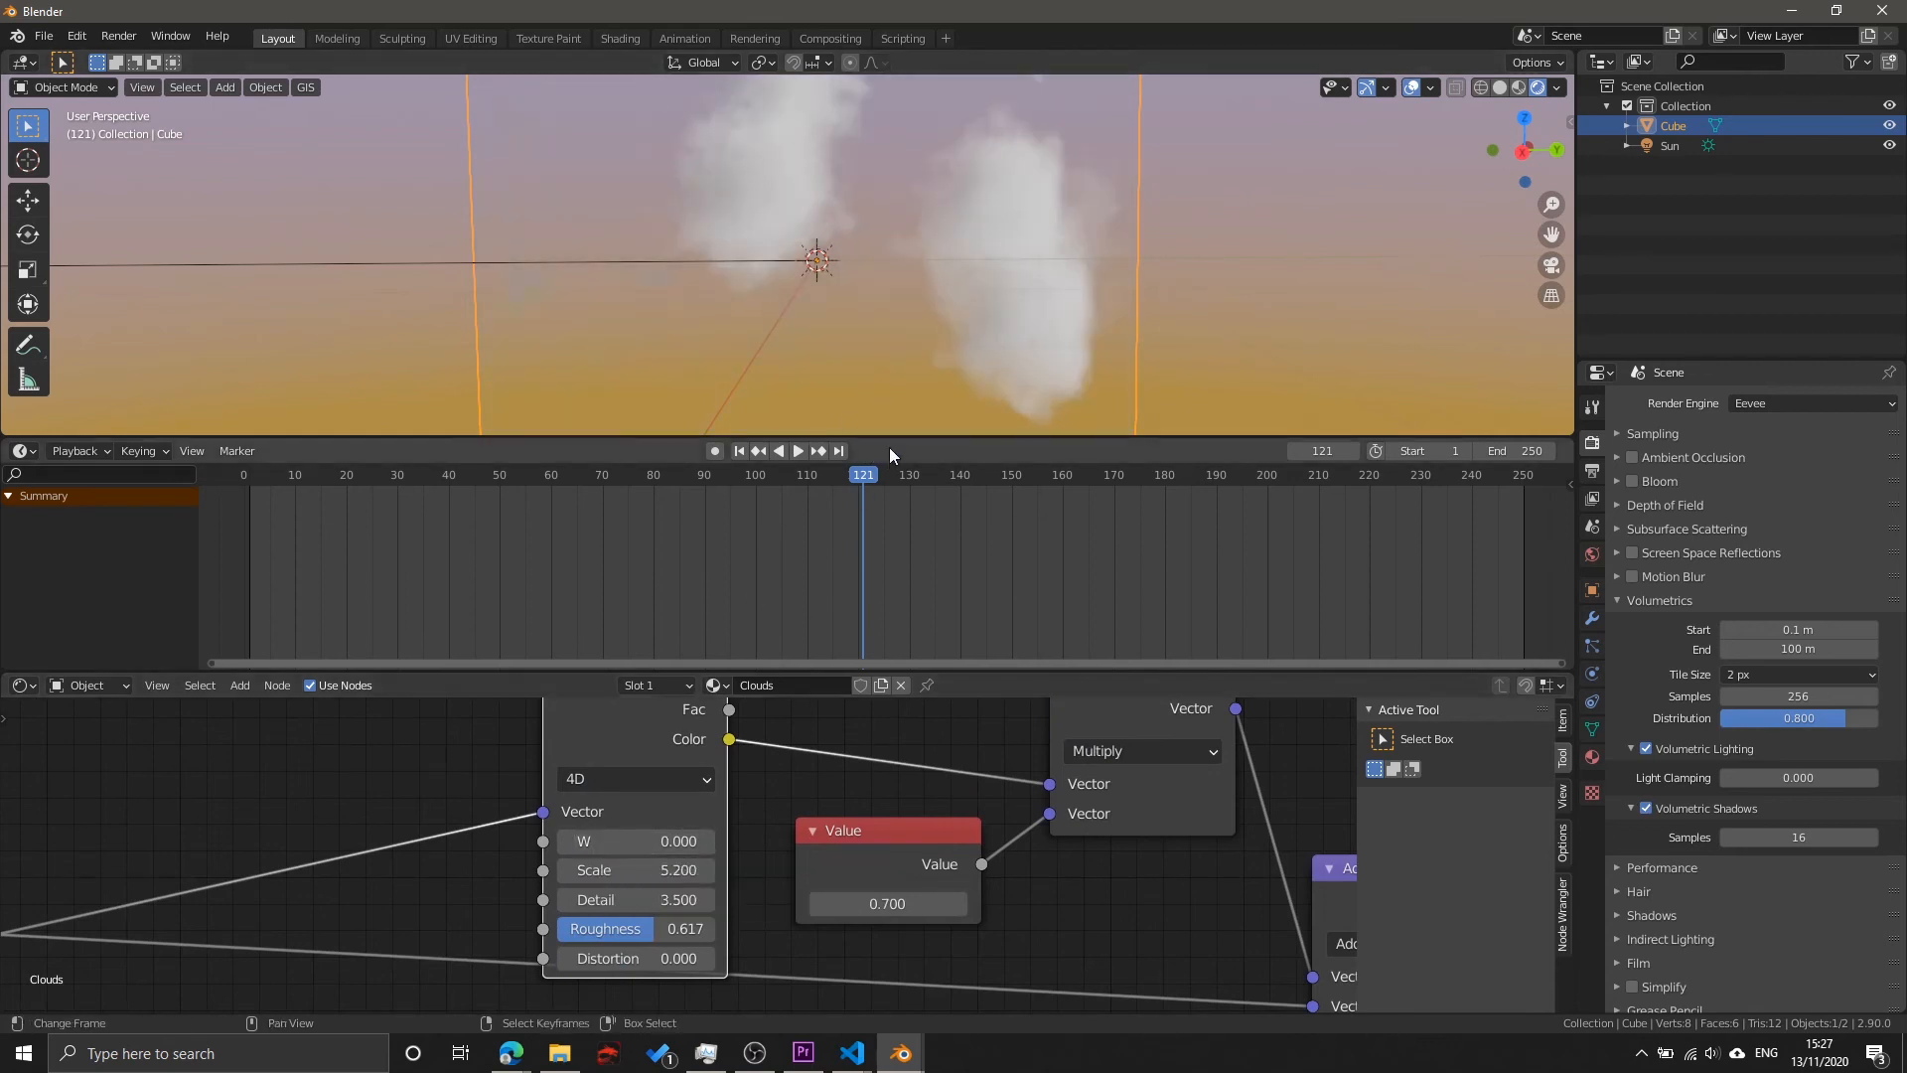
Step: Shrink the Timeline to give the 3D viewport more height
drag(888, 438, 859, 559)
drag(855, 577, 854, 577)
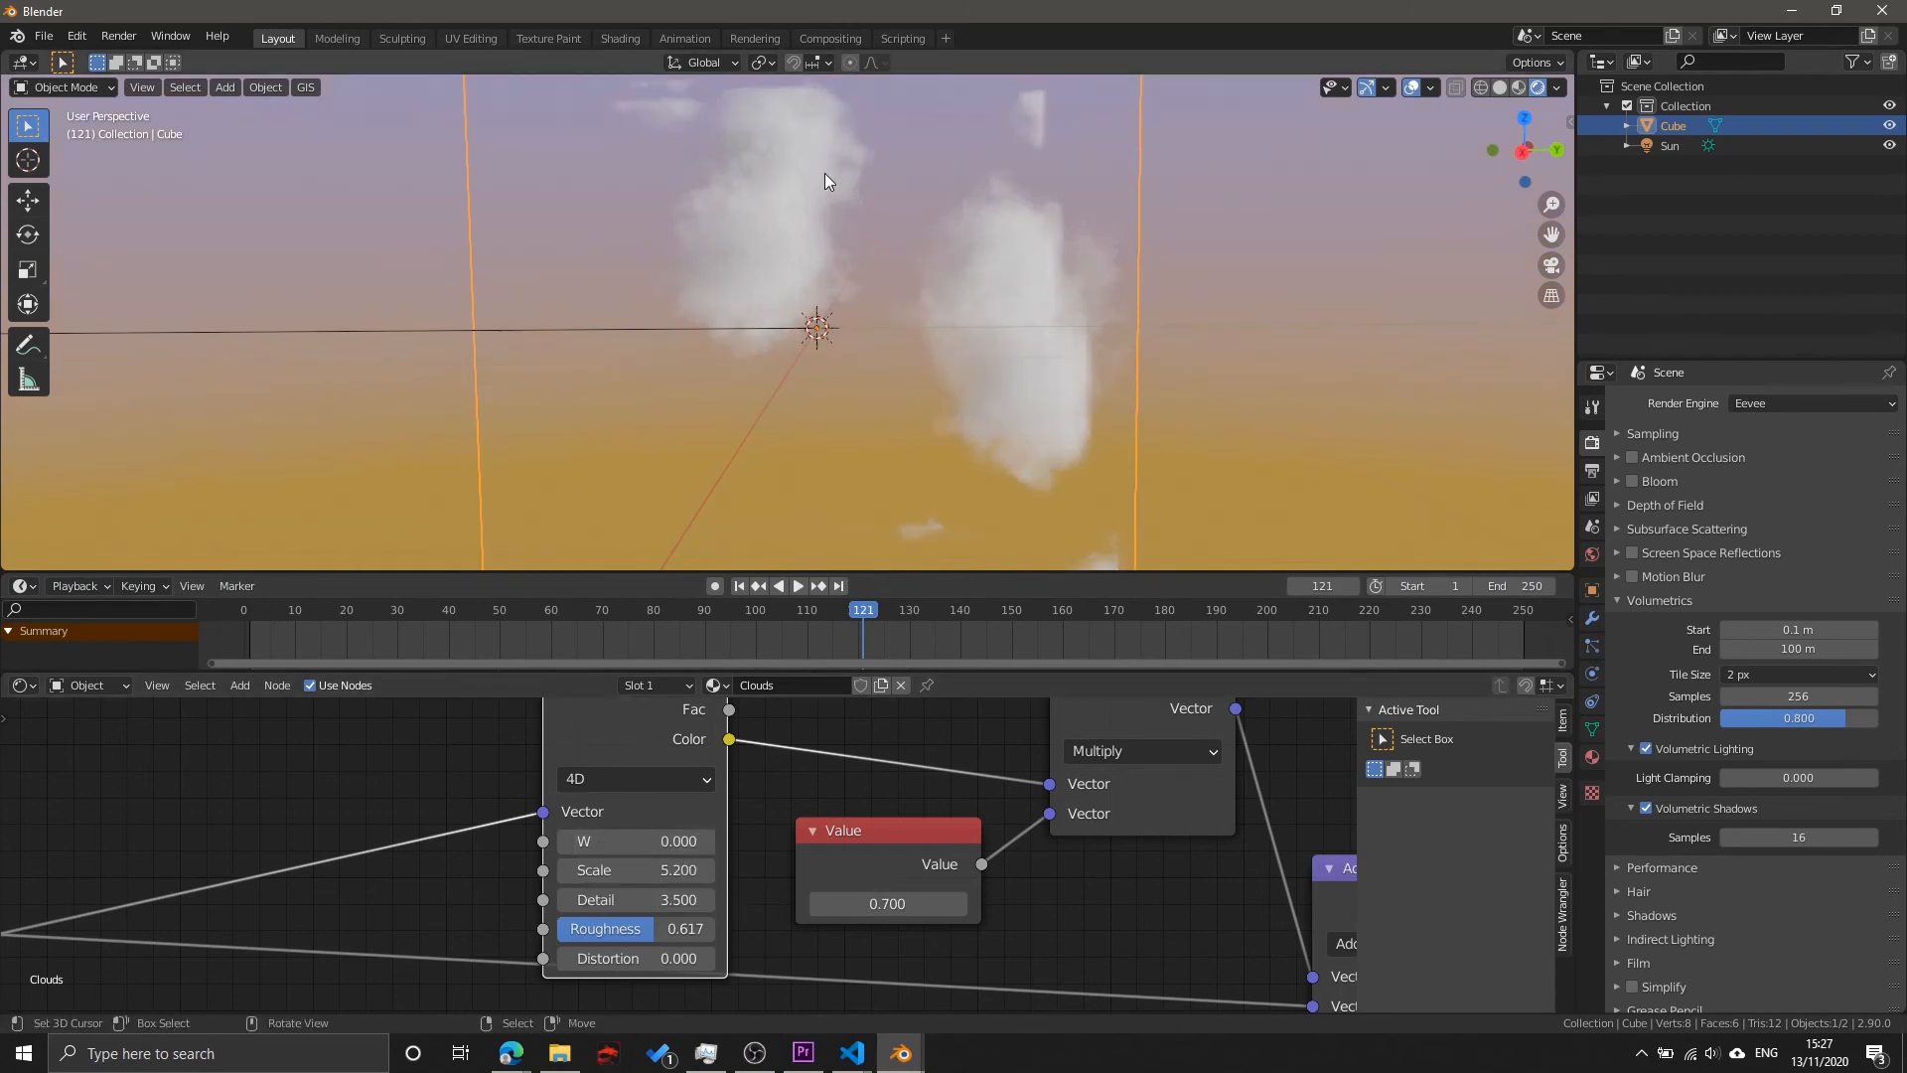
Step: Try a W value of -1.3 on the Noise Texture node, with the clouds viewed close up
scroll(830, 232, up, 4)
middle_drag(842, 236, 780, 317)
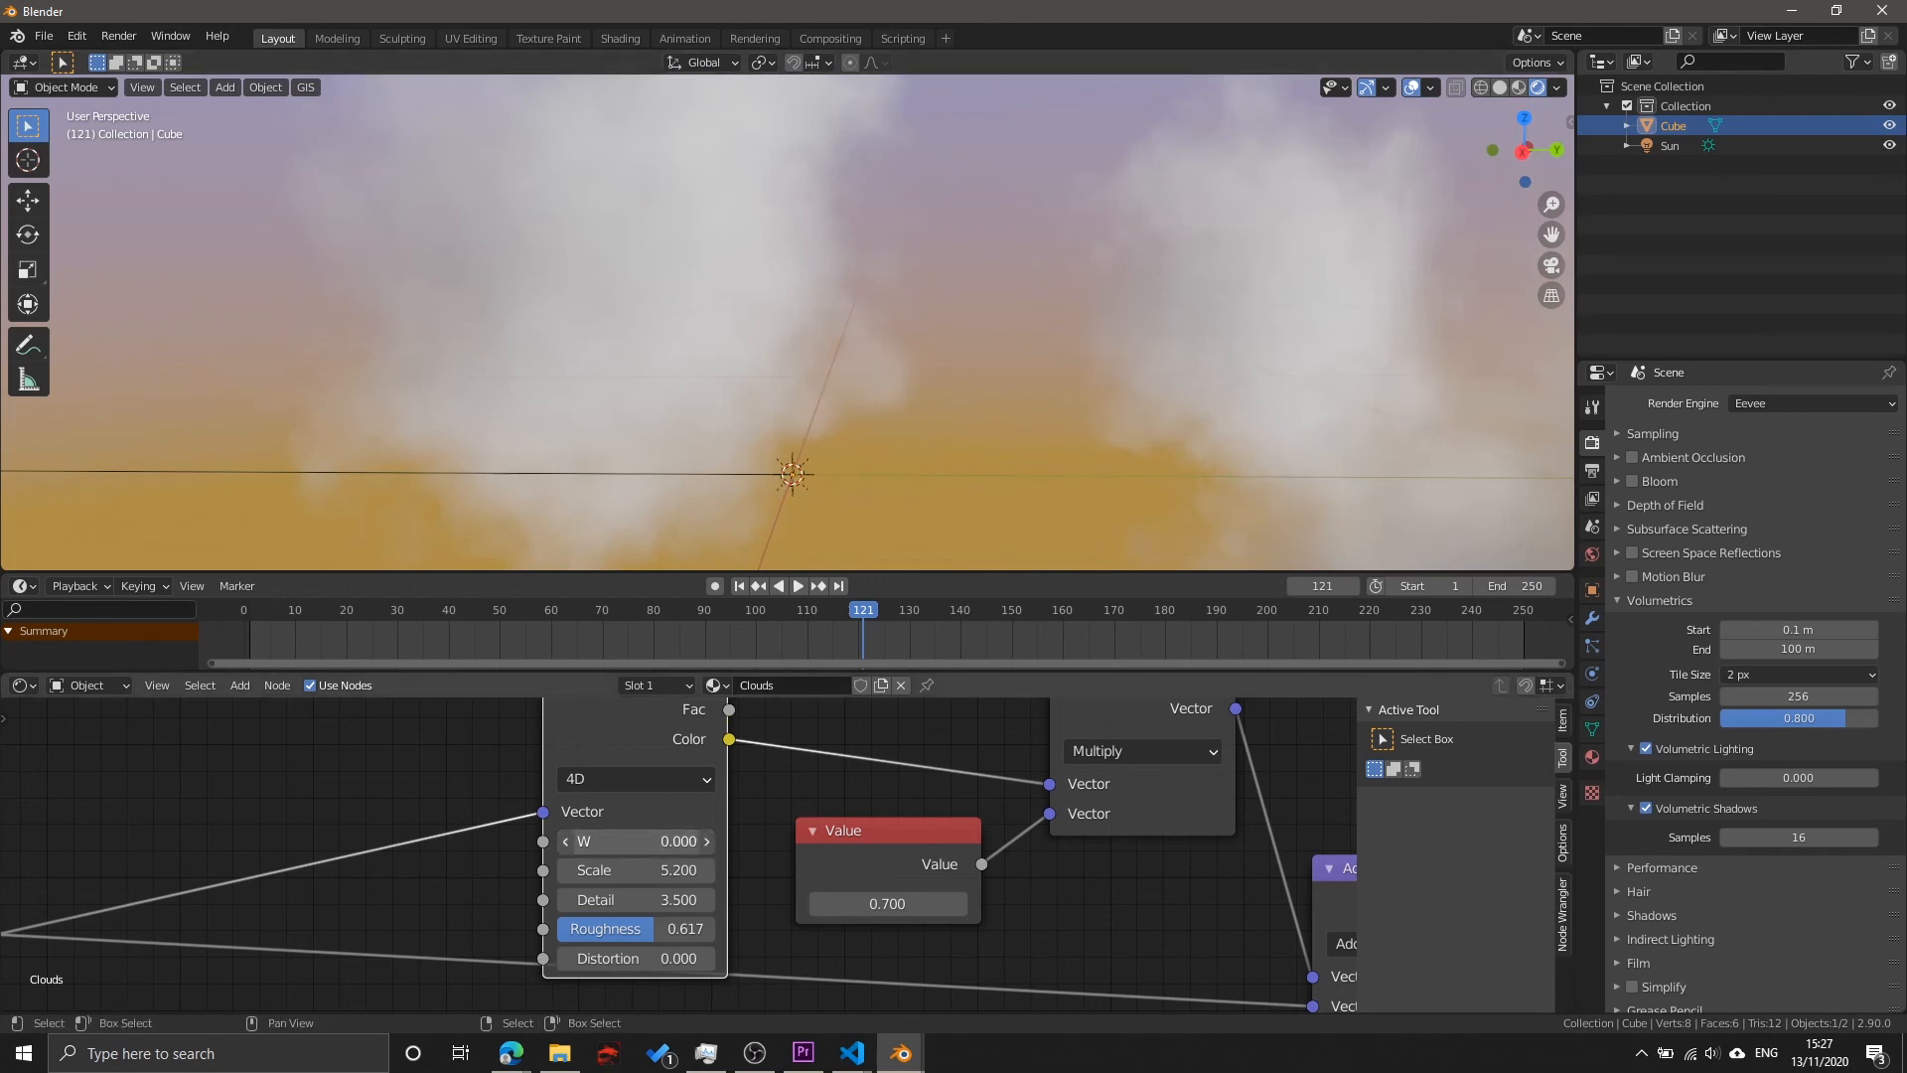
mouse_move(638, 841)
mouse_down()
mouse_move(705, 841)
mouse_move(567, 844)
mouse_move(636, 844)
mouse_up()
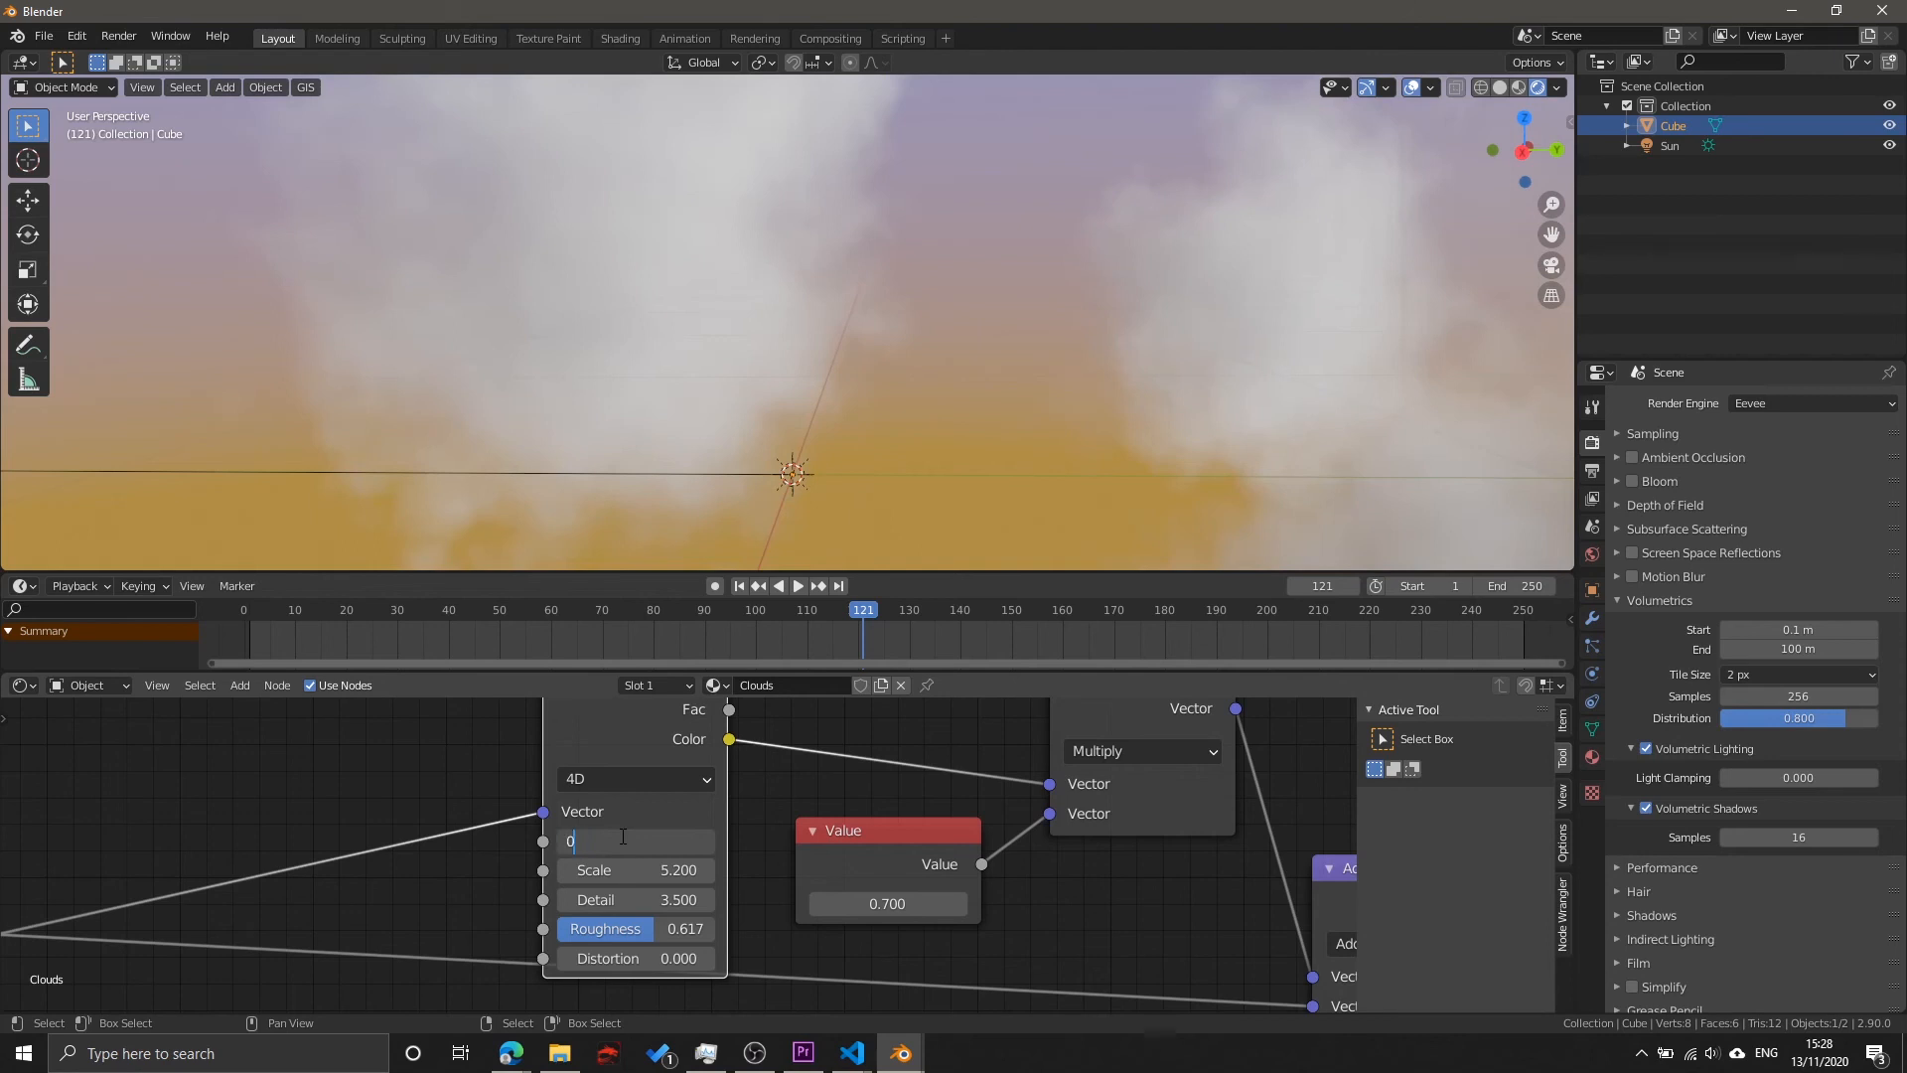
text(-1.3)
key(Return)
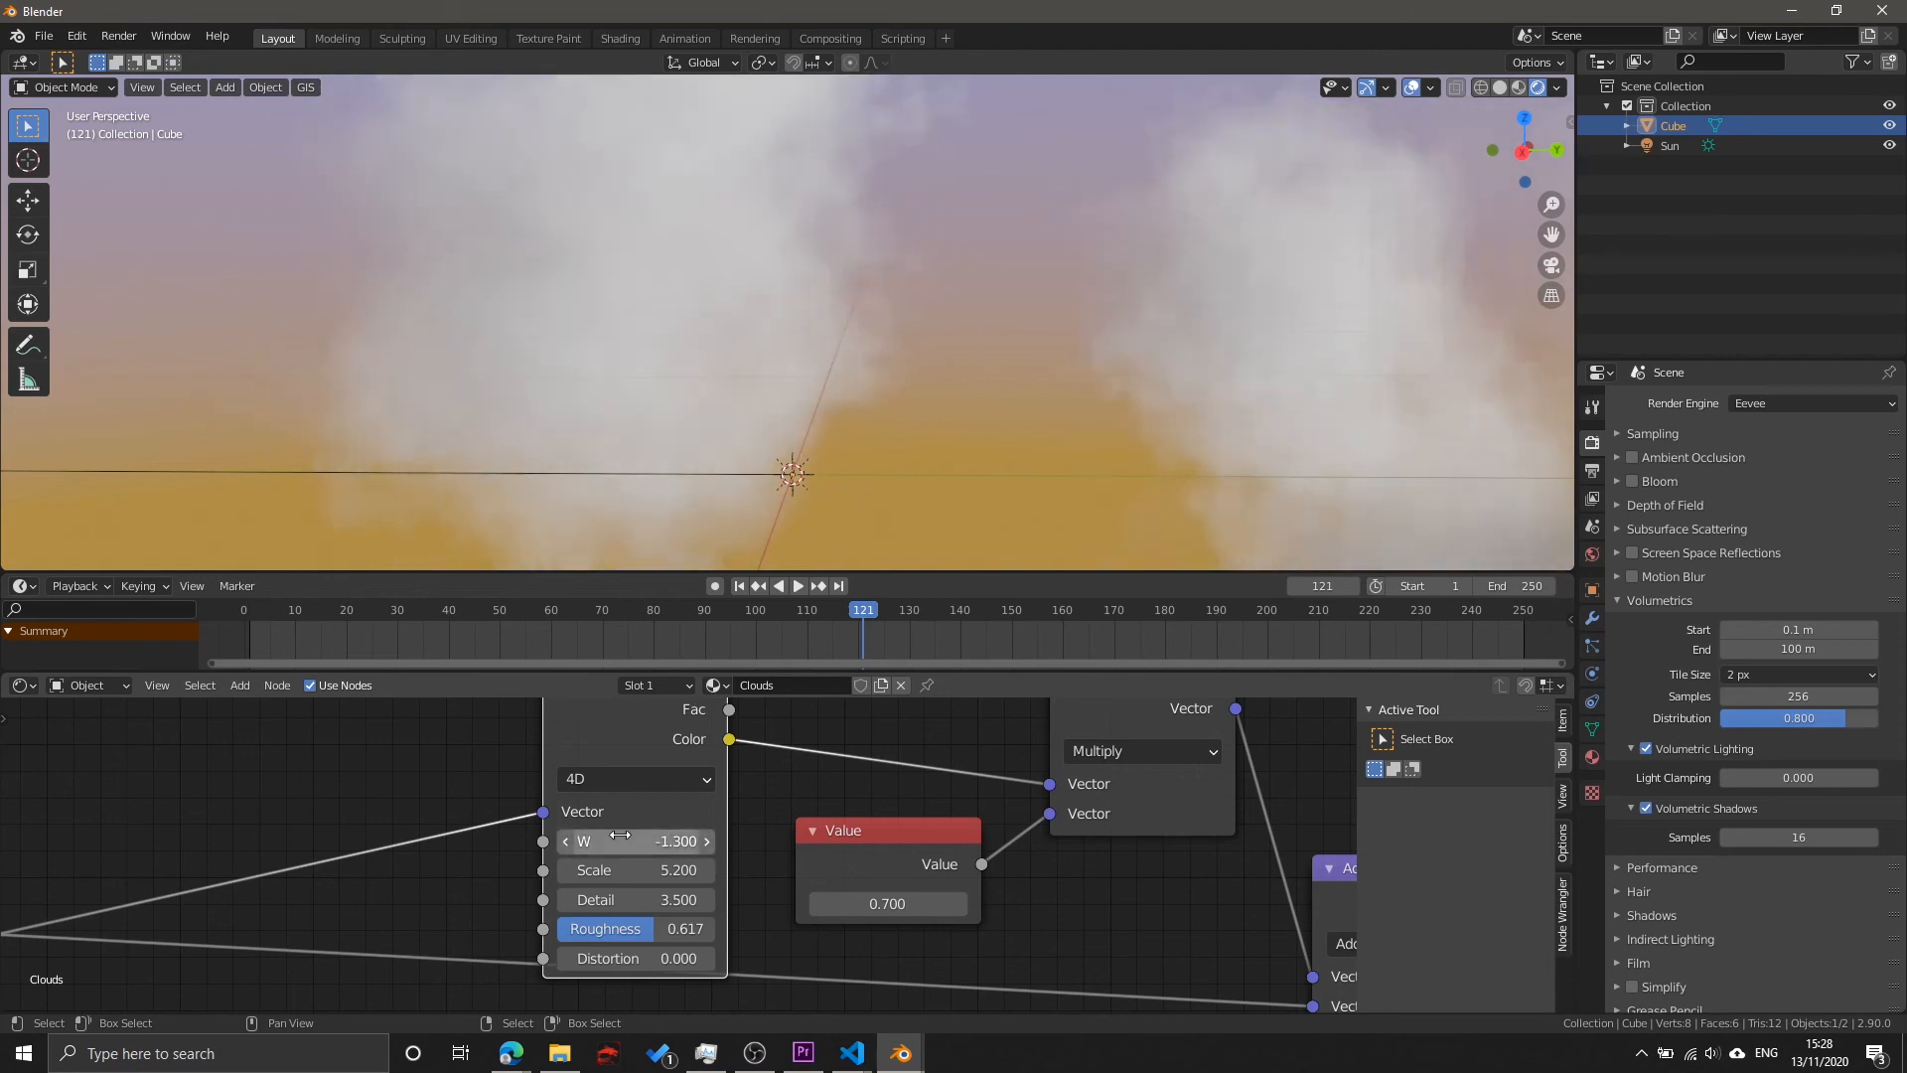
Step: Try W values of 0, 0.1, 0.01 and -0.39 on the Noise Texture node to compare the cloud shapes
scroll(620, 834, up, 1)
click(670, 845)
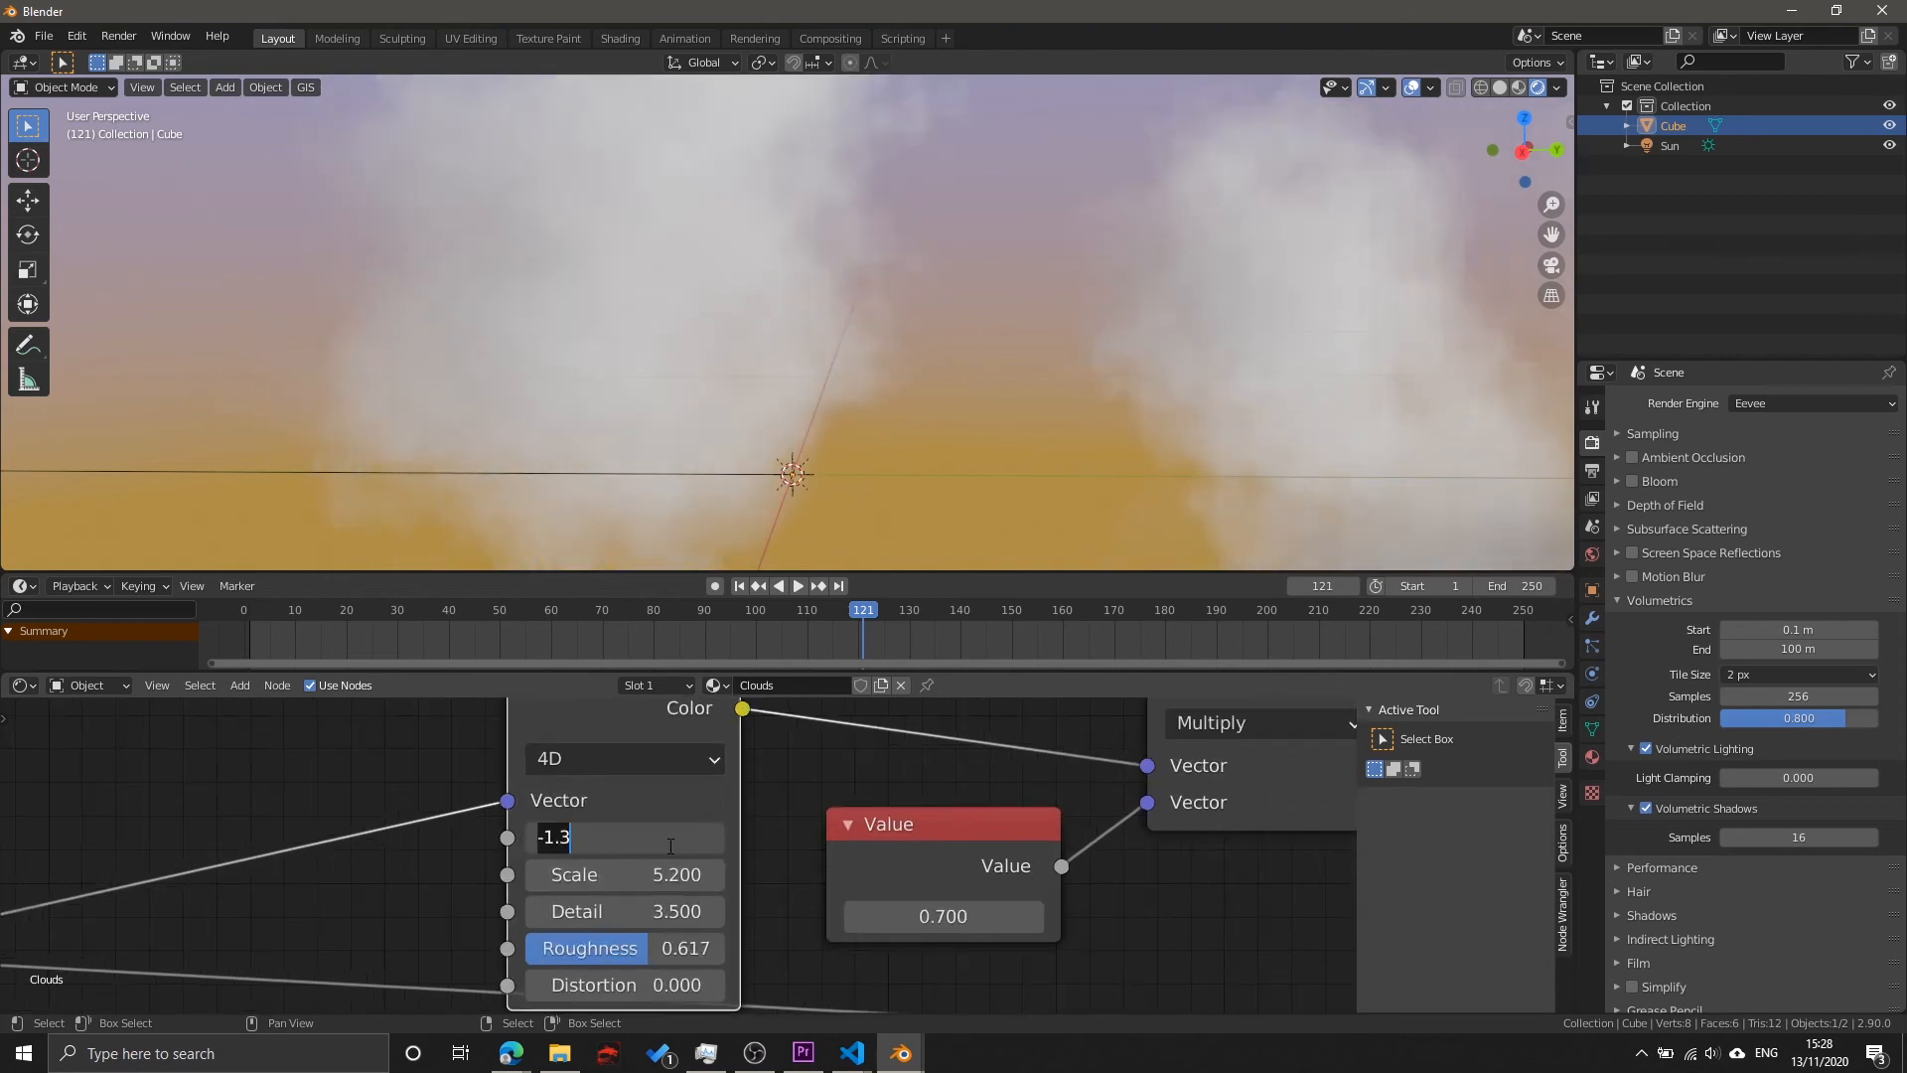
text(0)
key(Return)
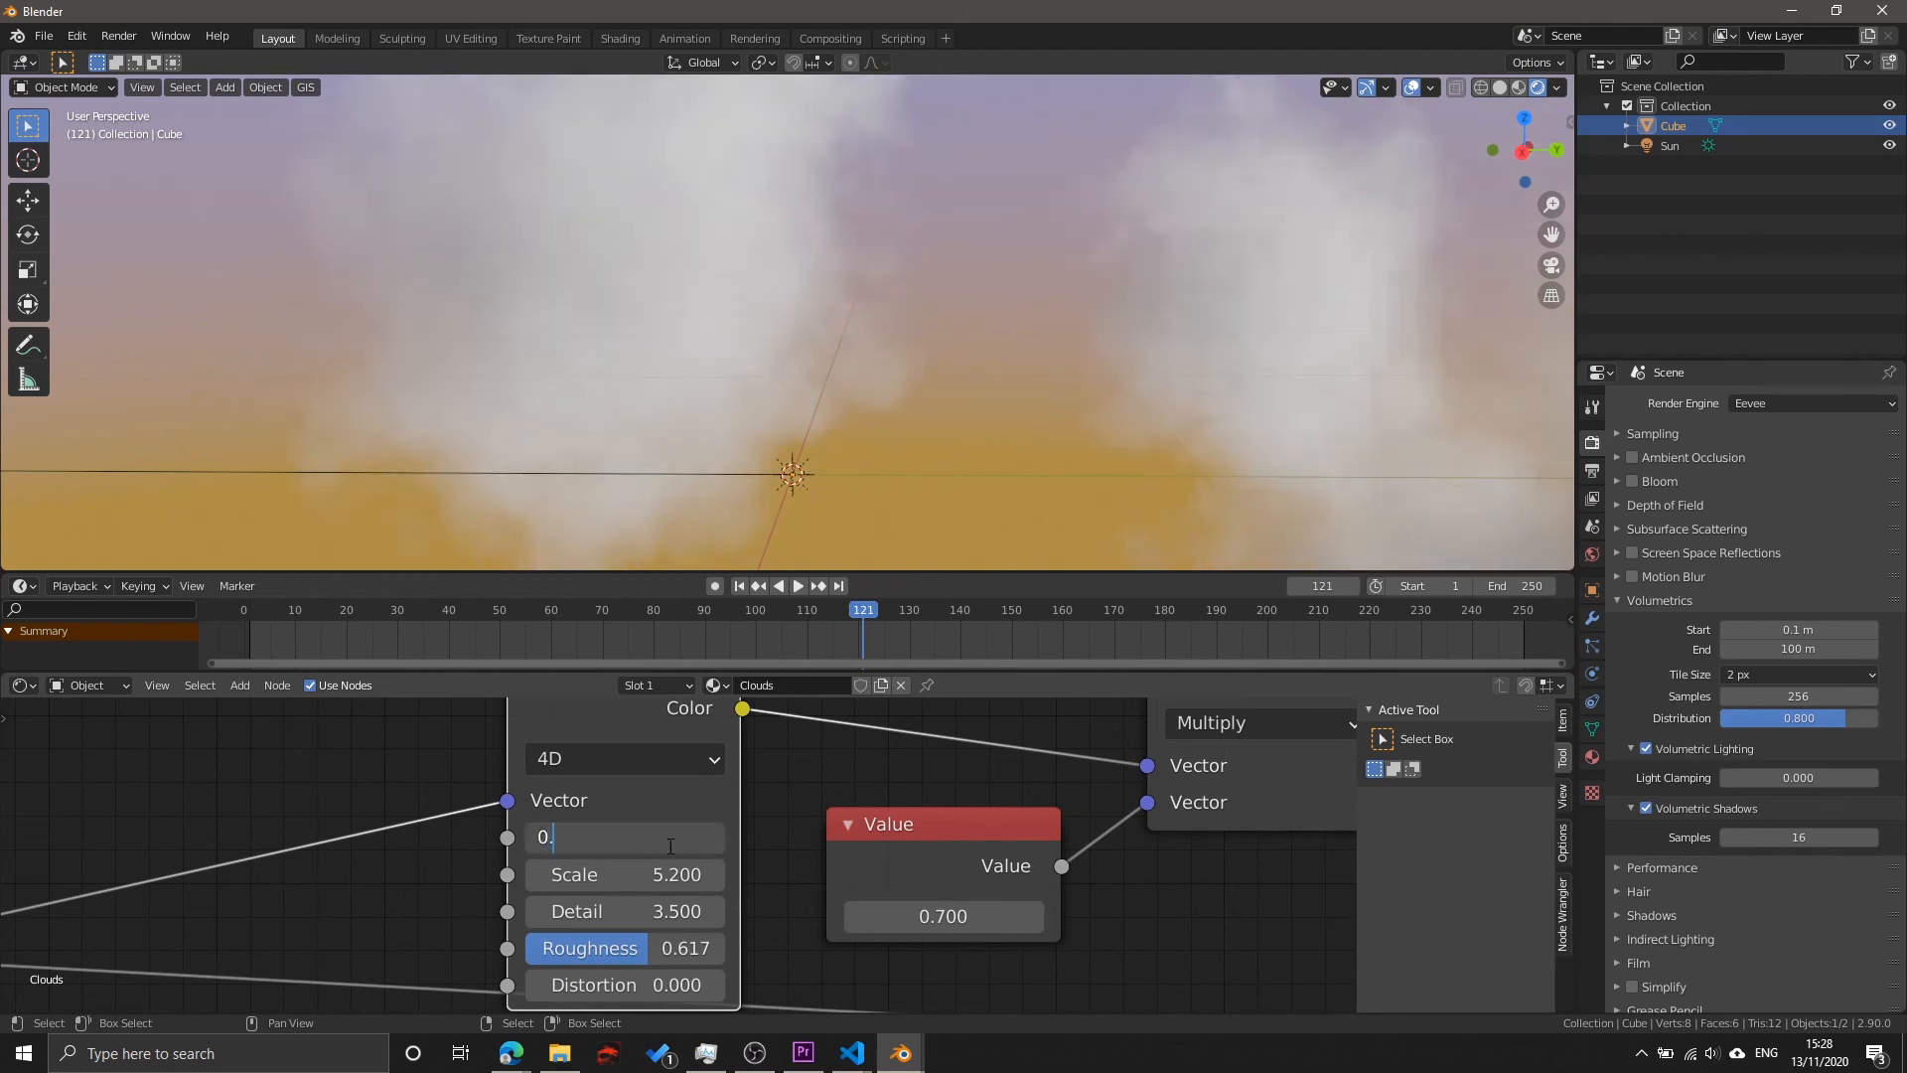
key(Return)
click(670, 845)
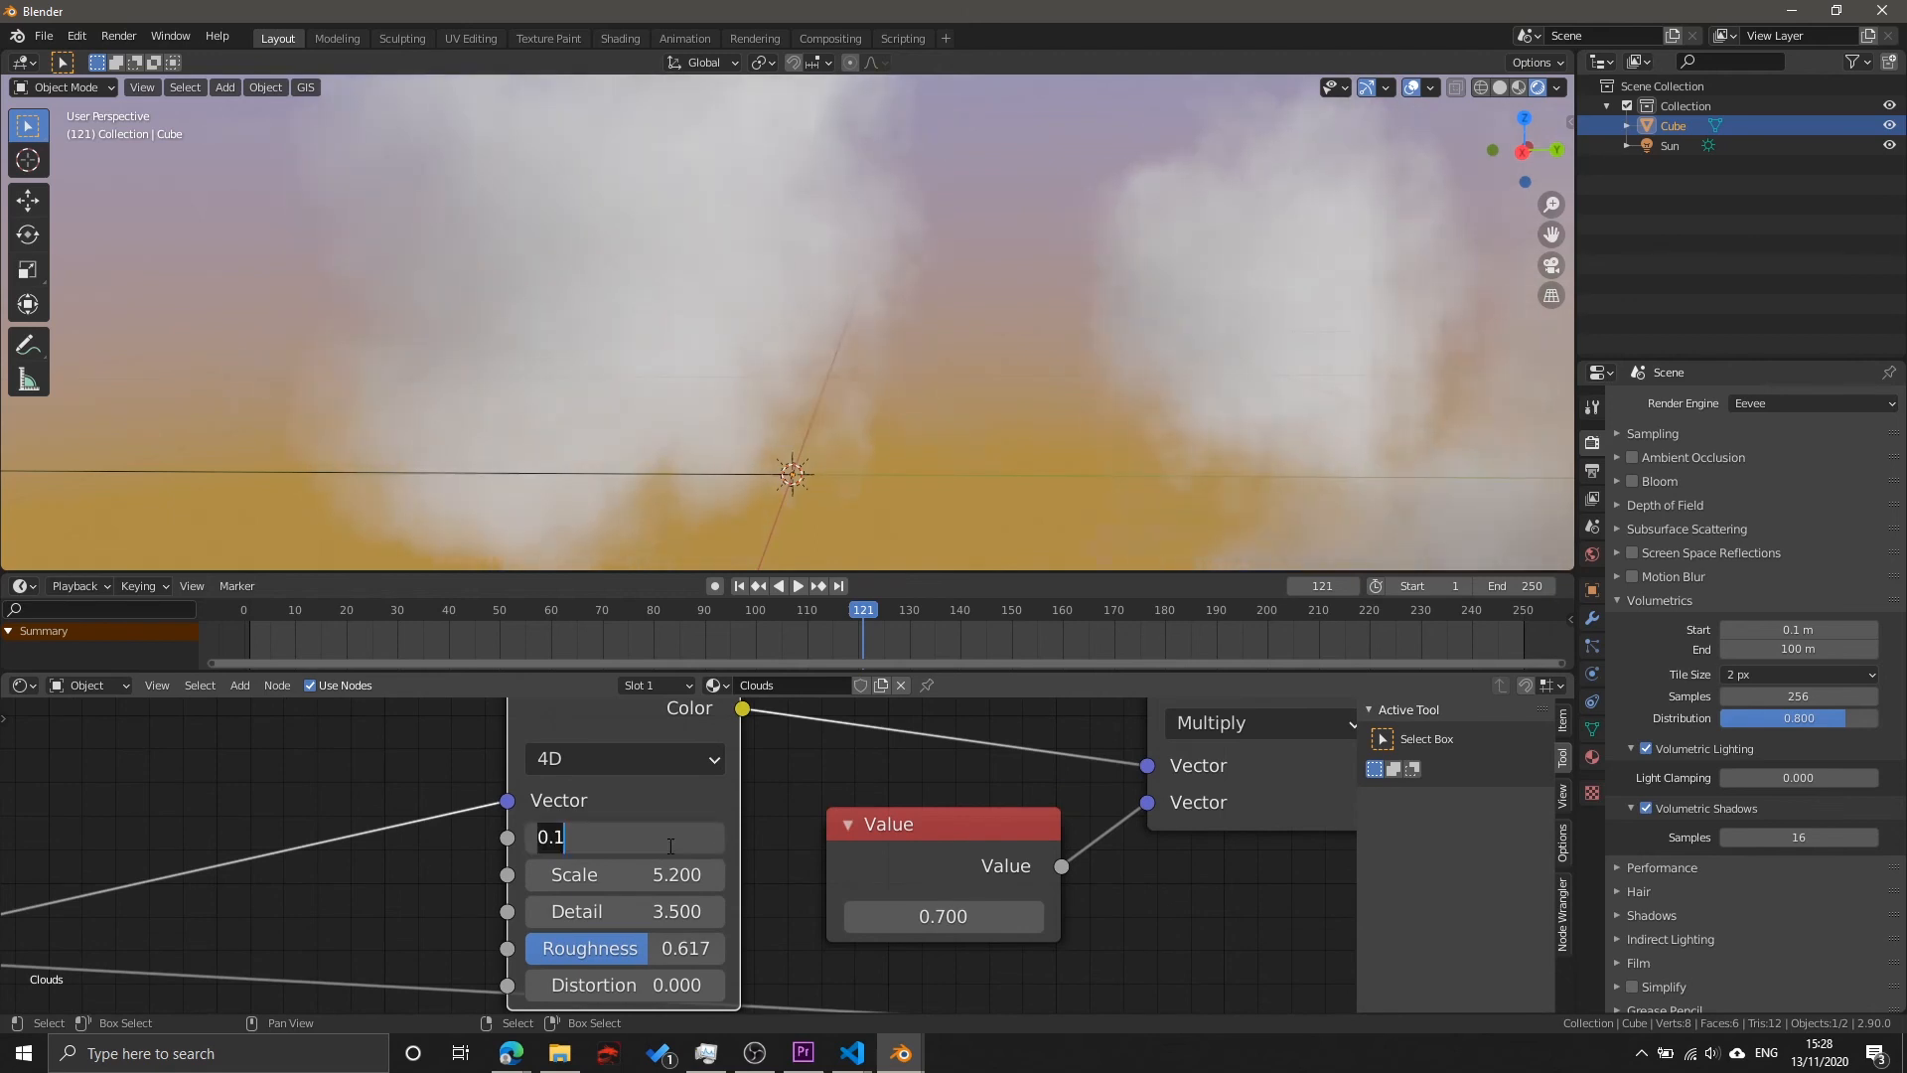
text(0)
key(Return)
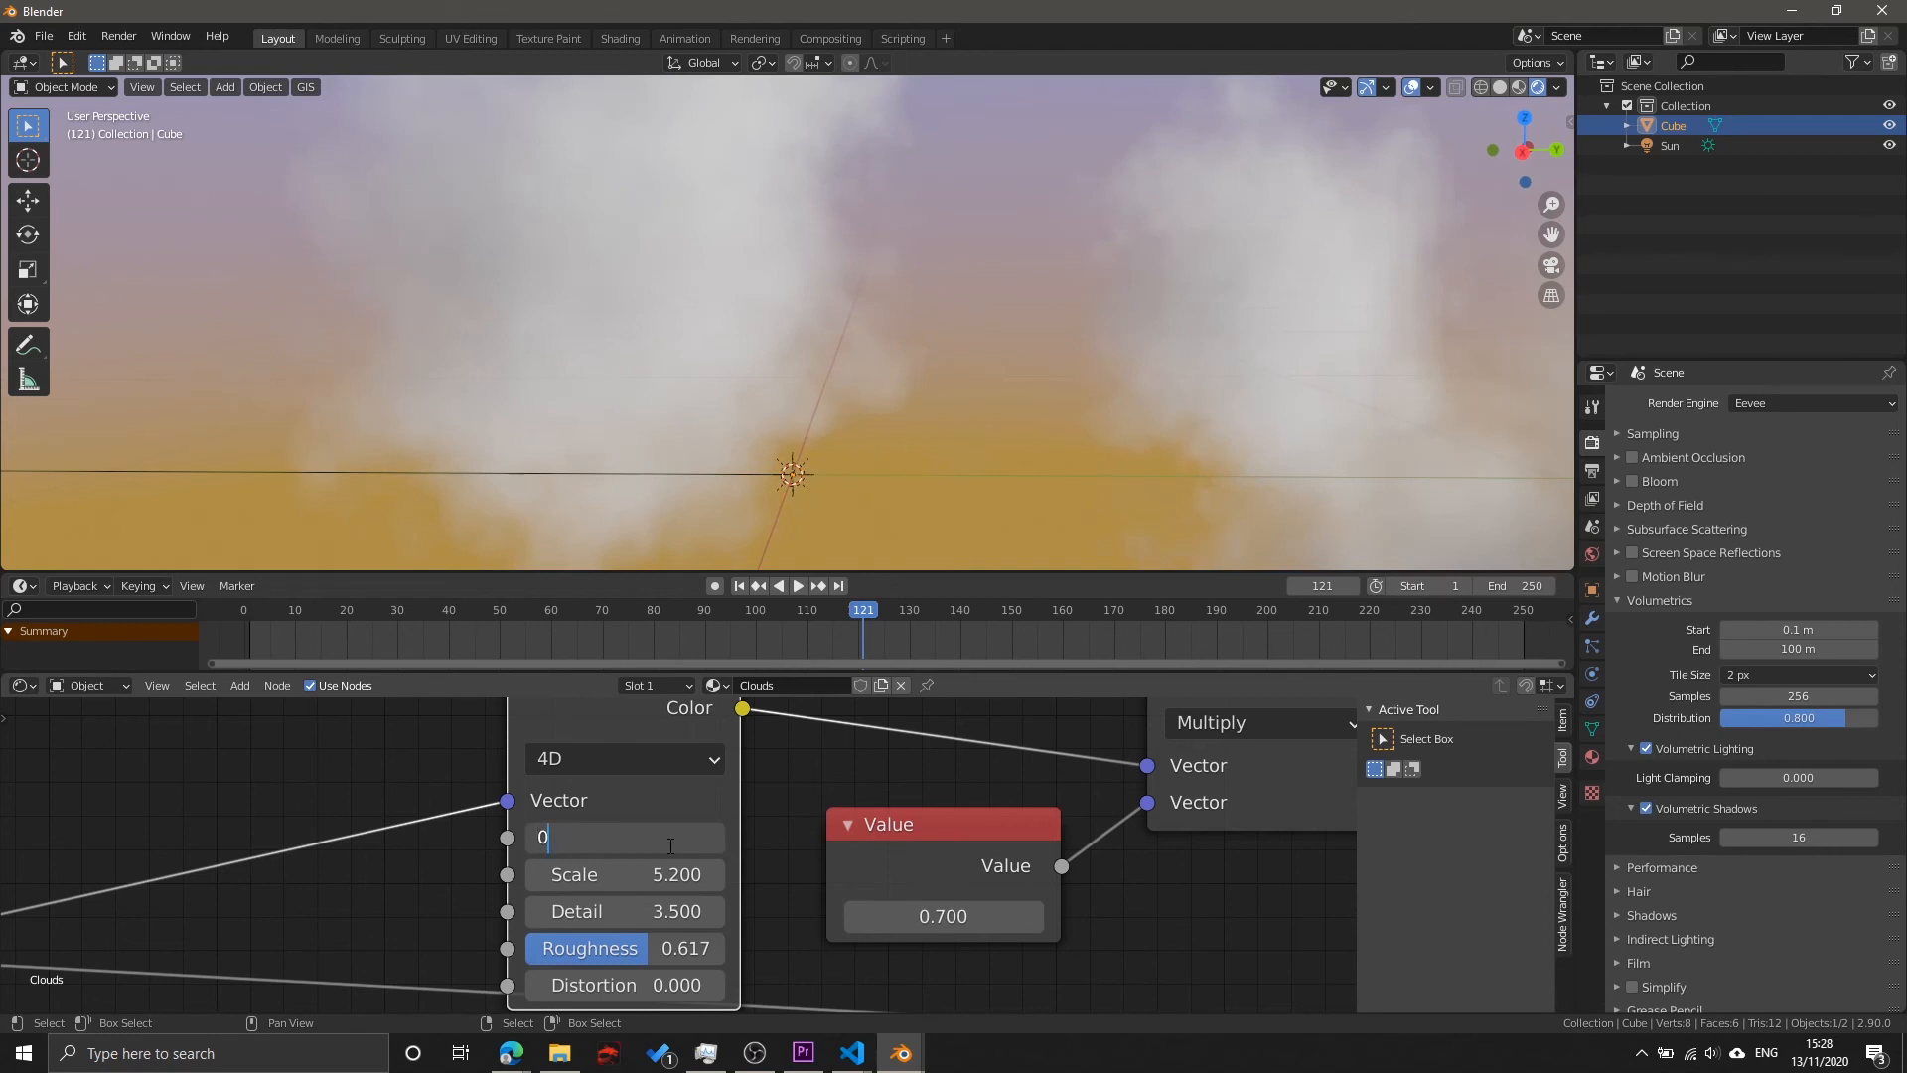
key(Return)
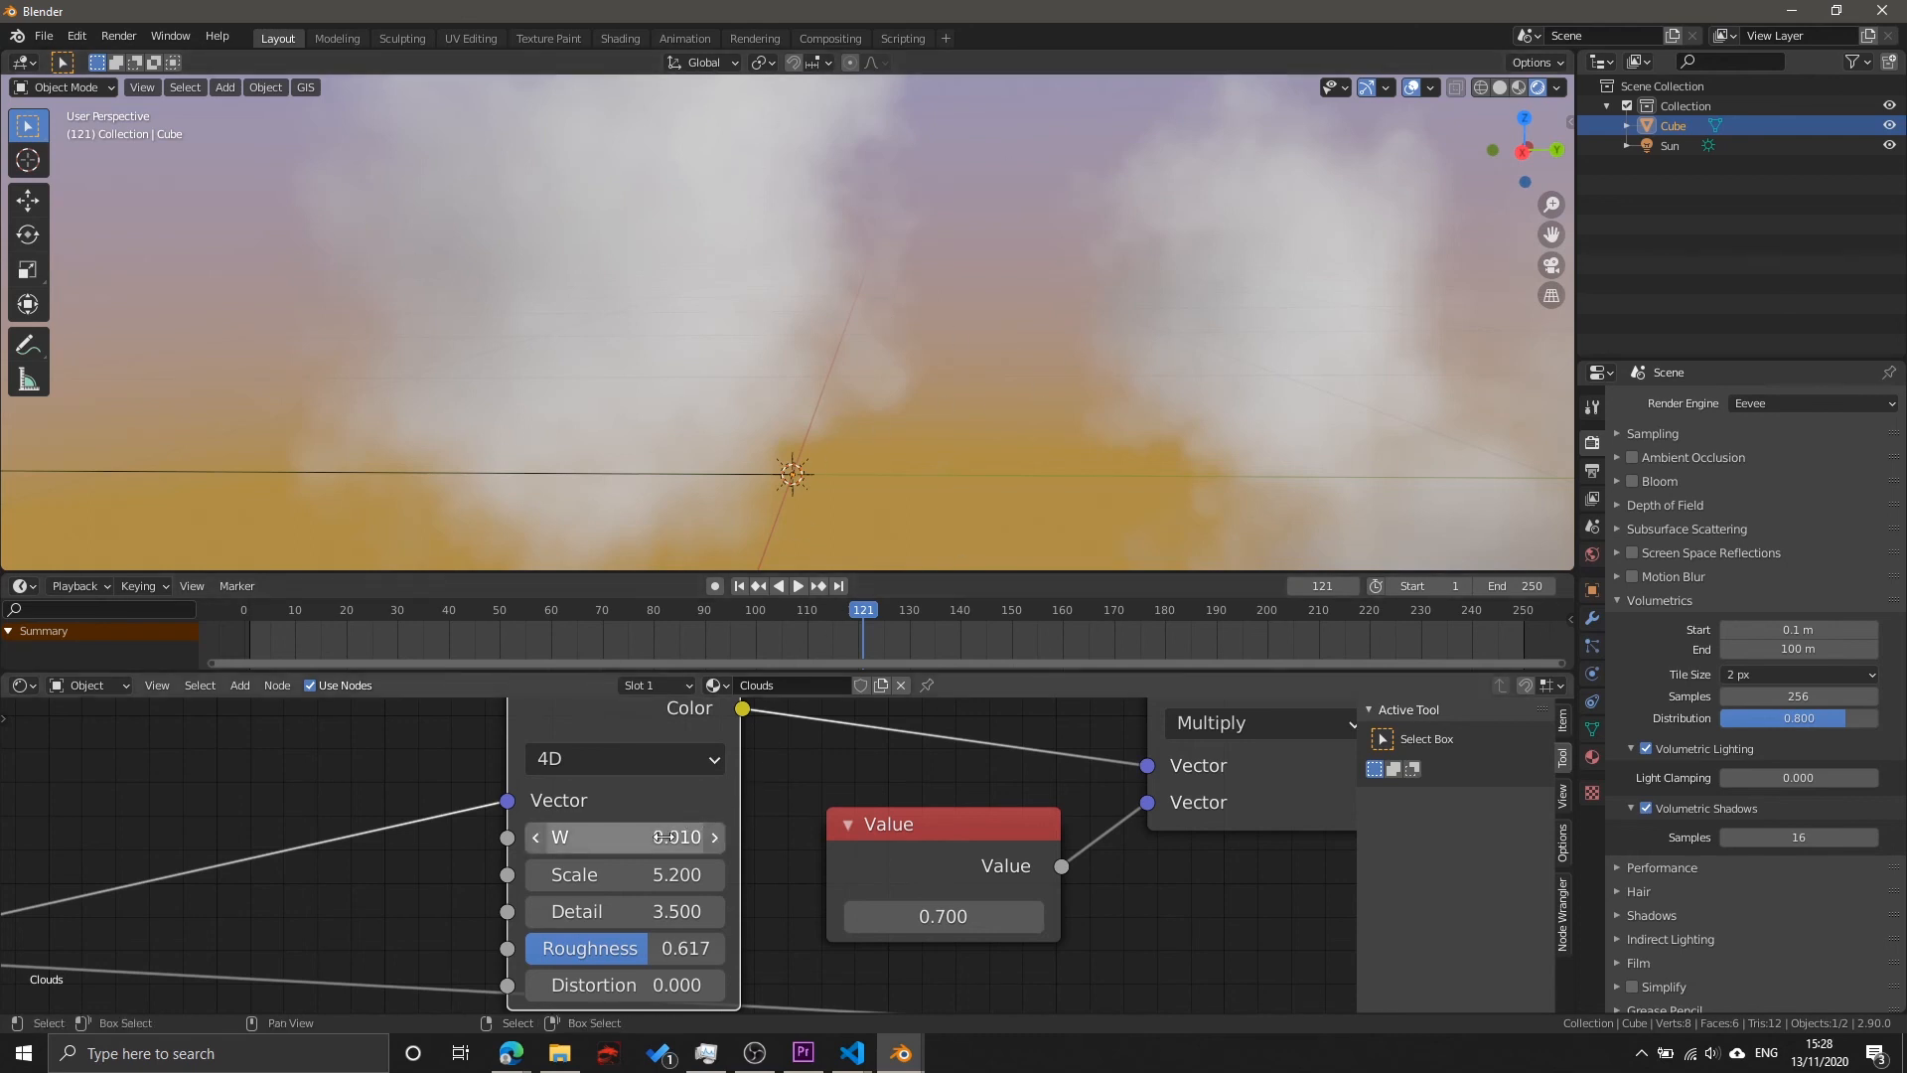
drag(656, 852, 616, 852)
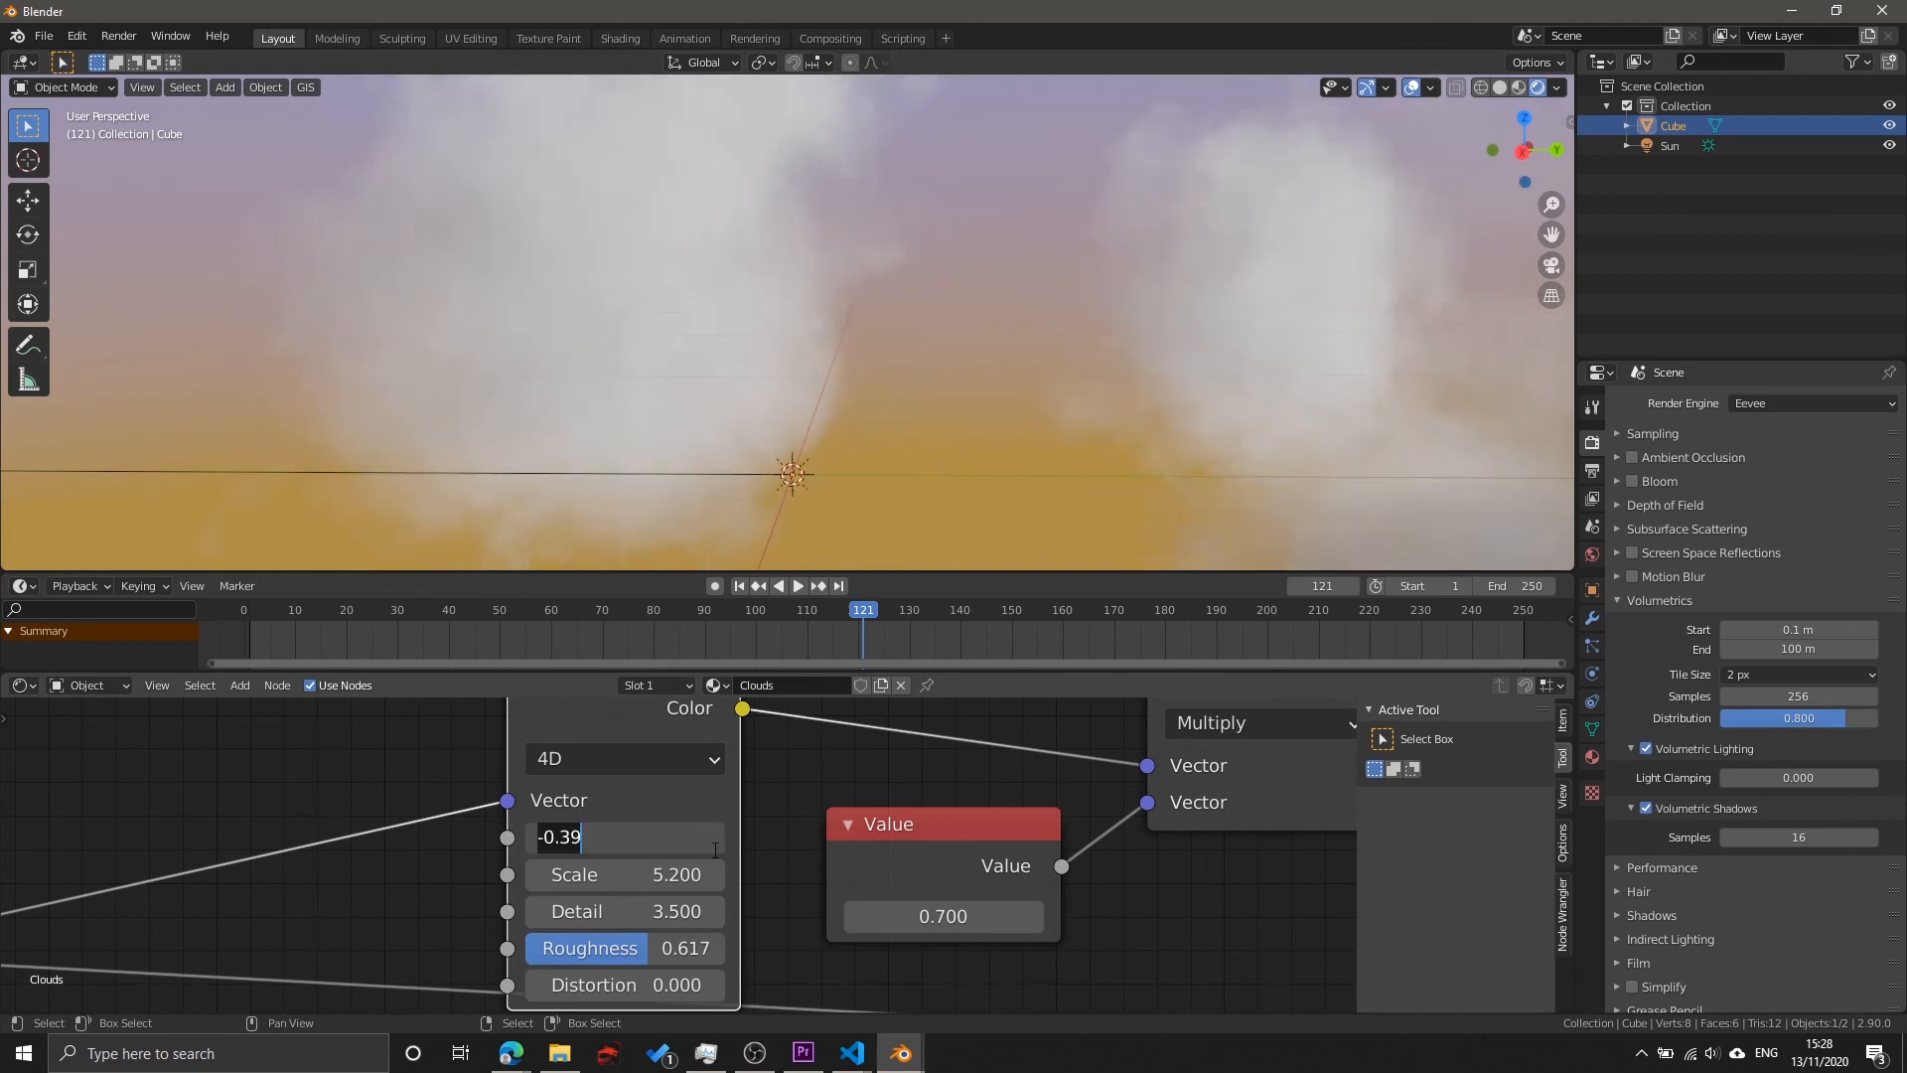
Step: Set the Noise Texture's W to 0 and keyframe it at frame 0
text(0)
key(Return)
drag(310, 612, 254, 614)
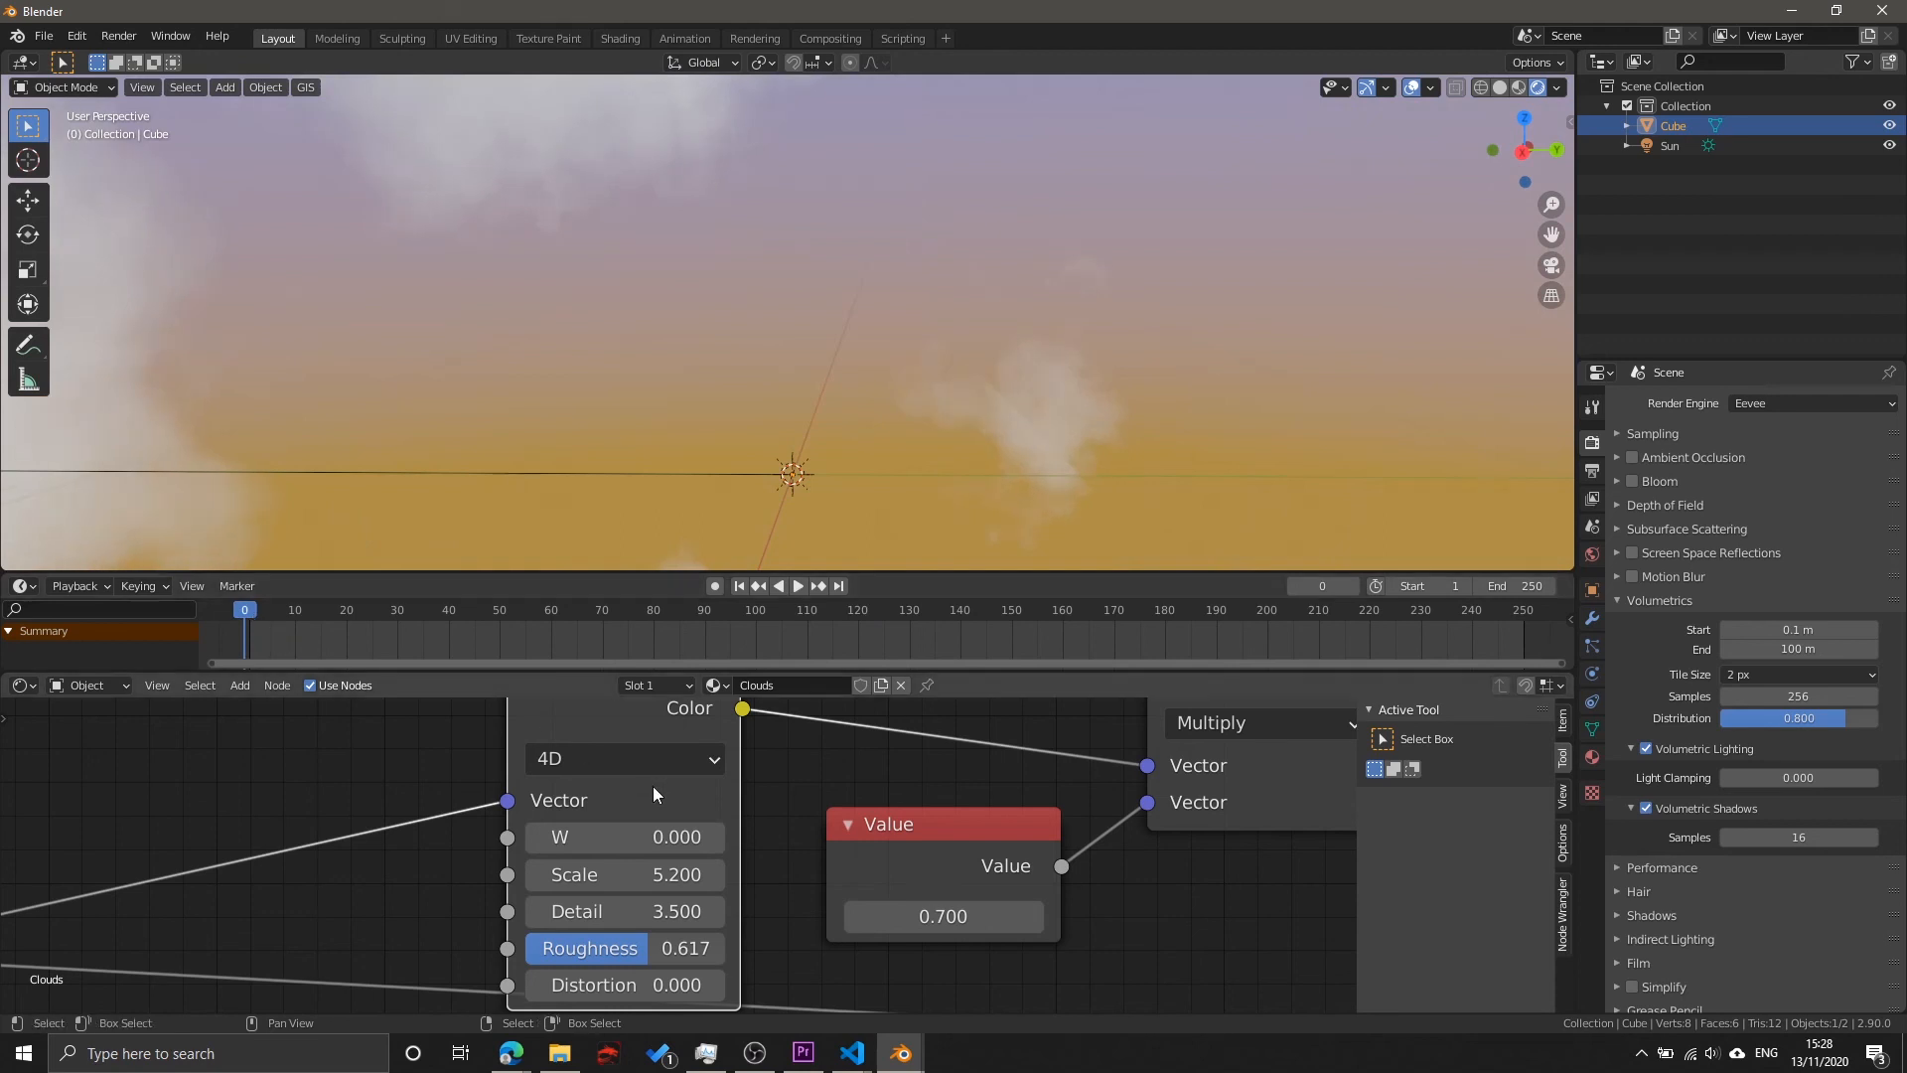
key(i)
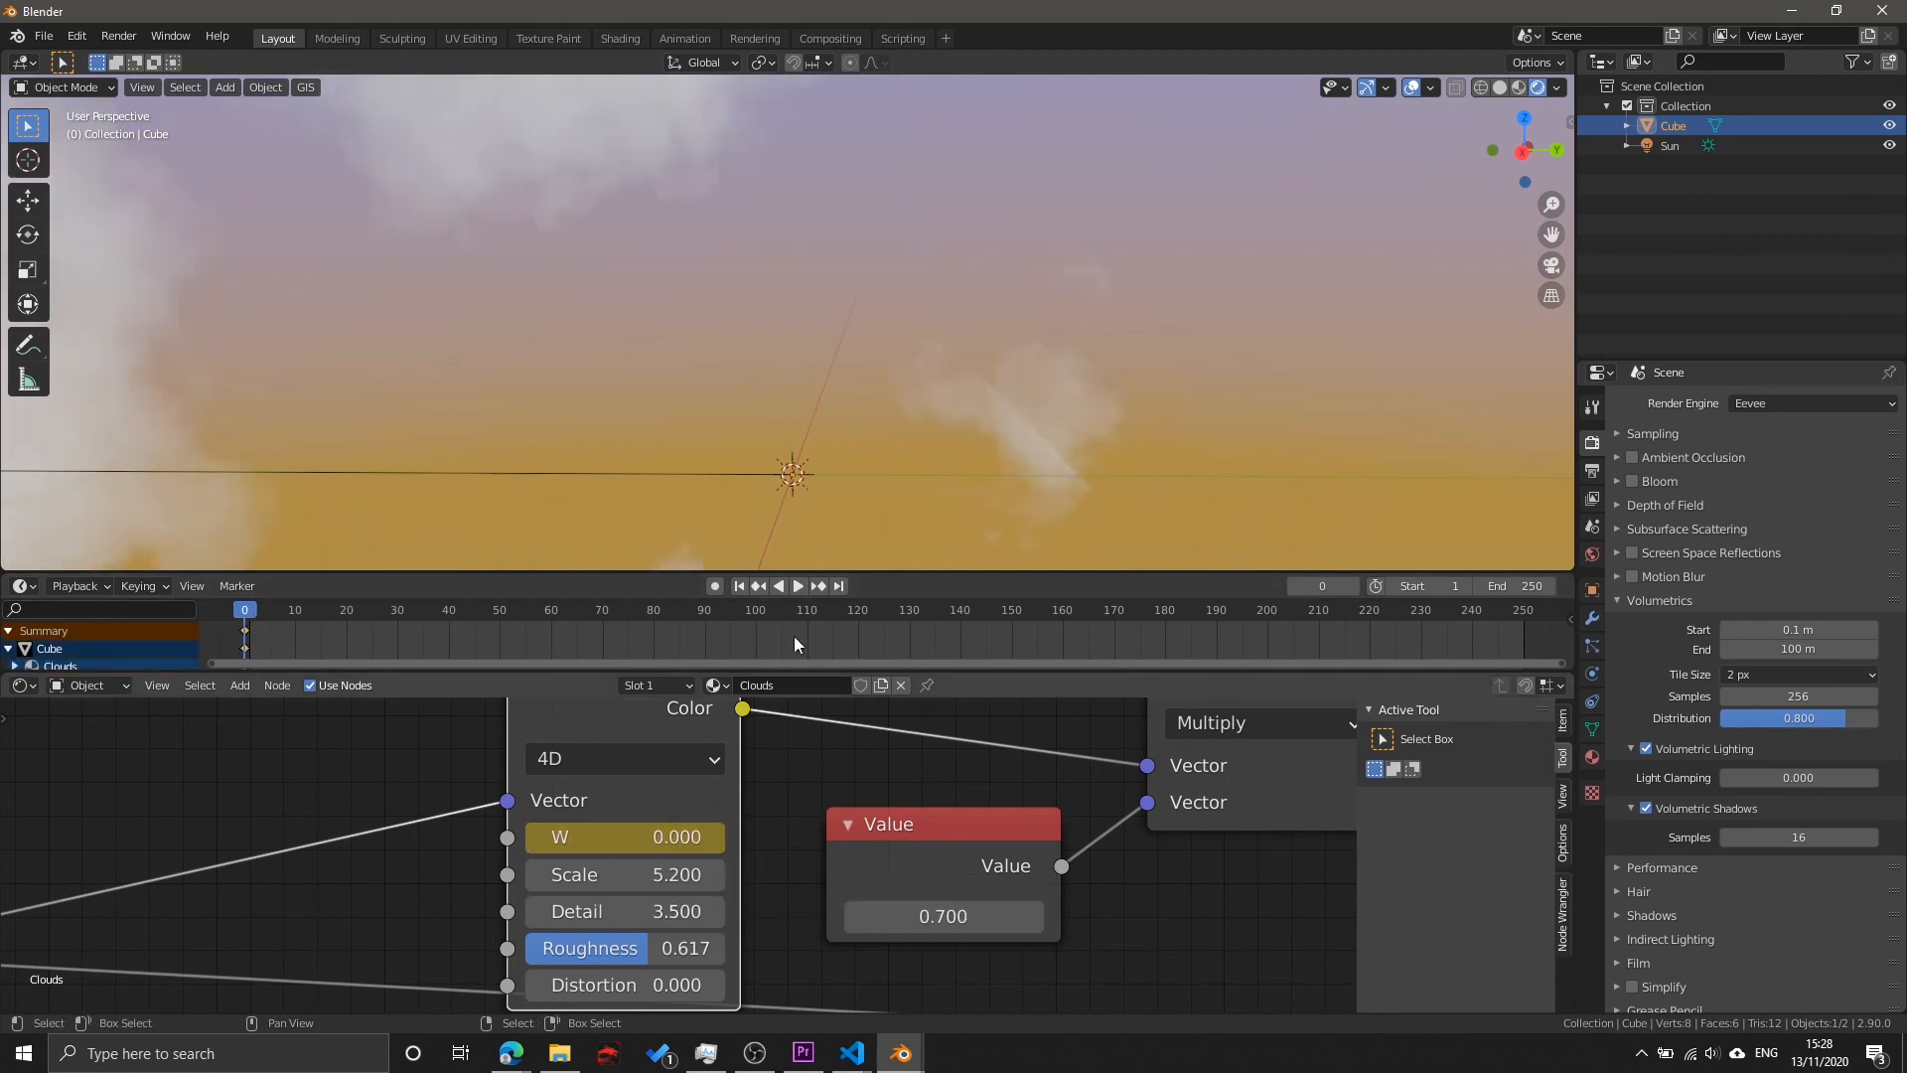
Step: At frame 250, keyframe the Noise Texture's W at 0.1, then raise the keyframed value to 0.2
drag(1305, 629, 1524, 611)
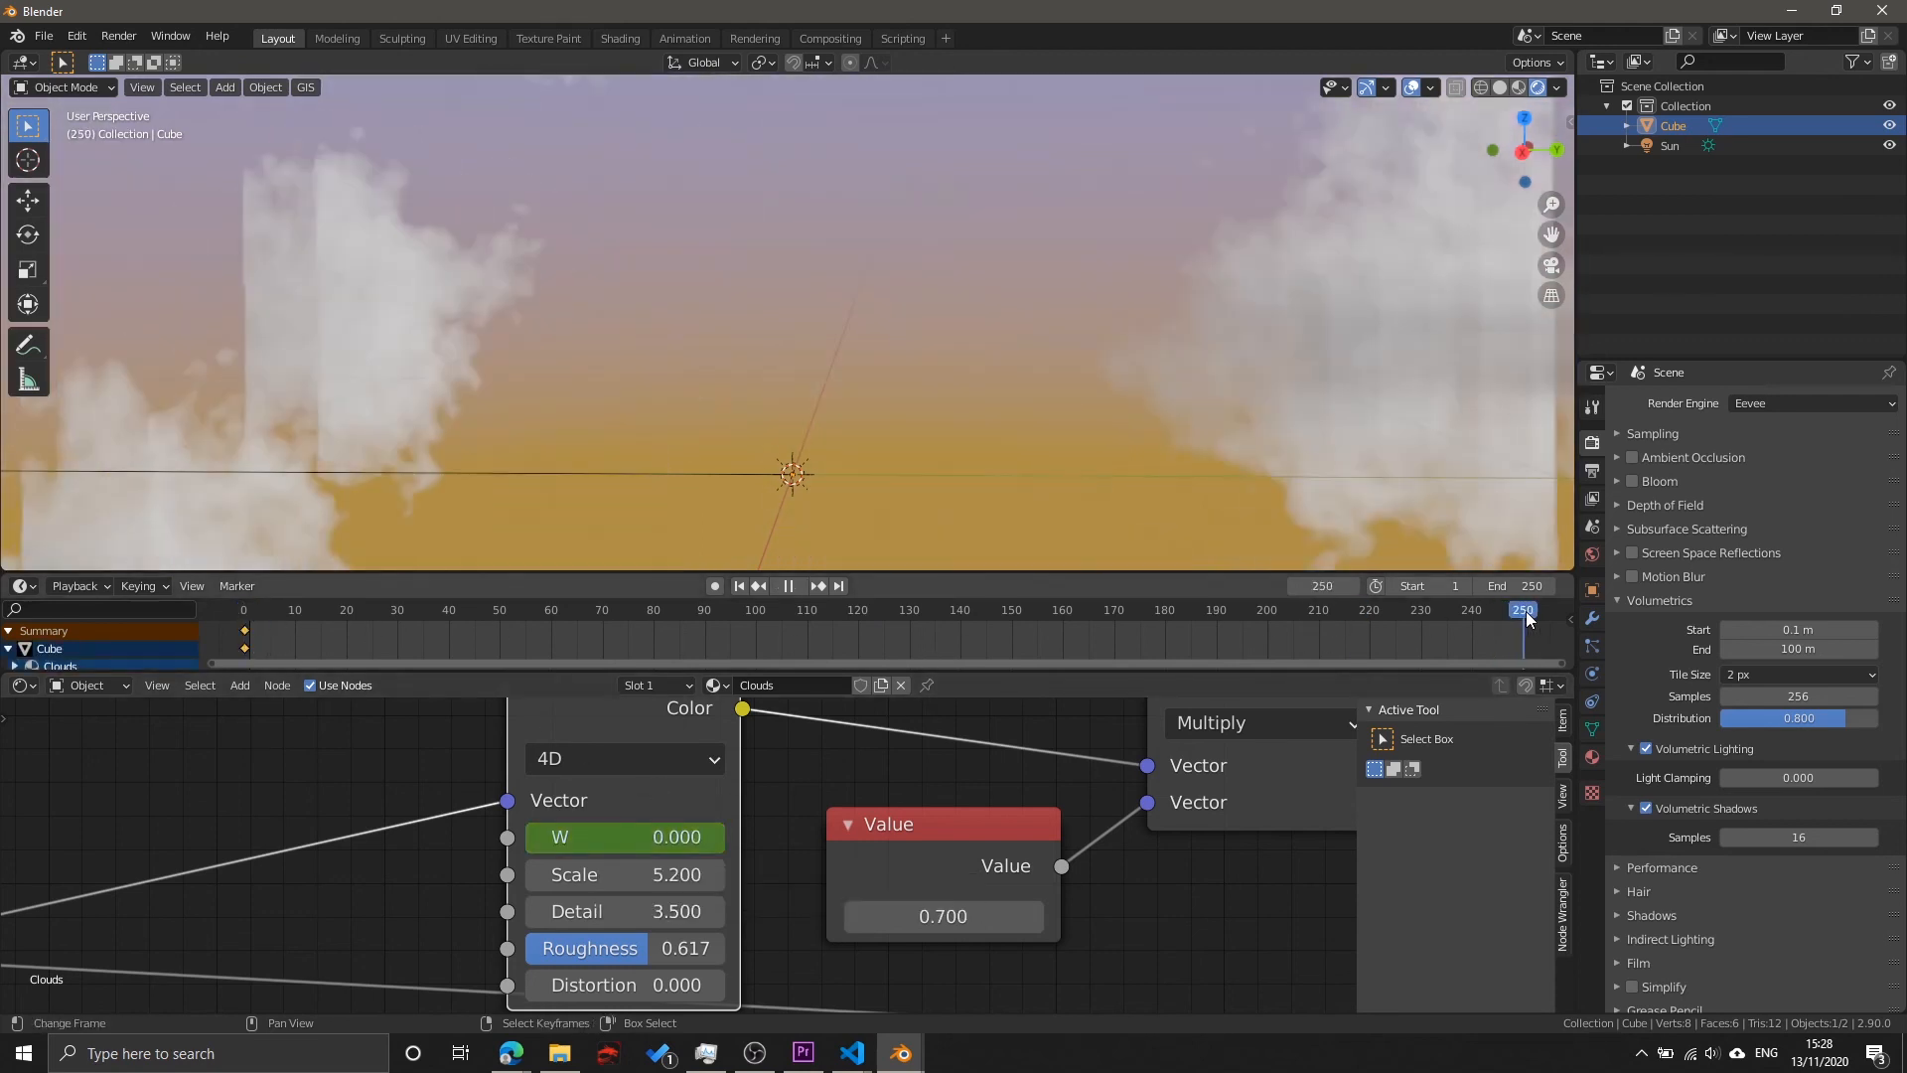
click(641, 834)
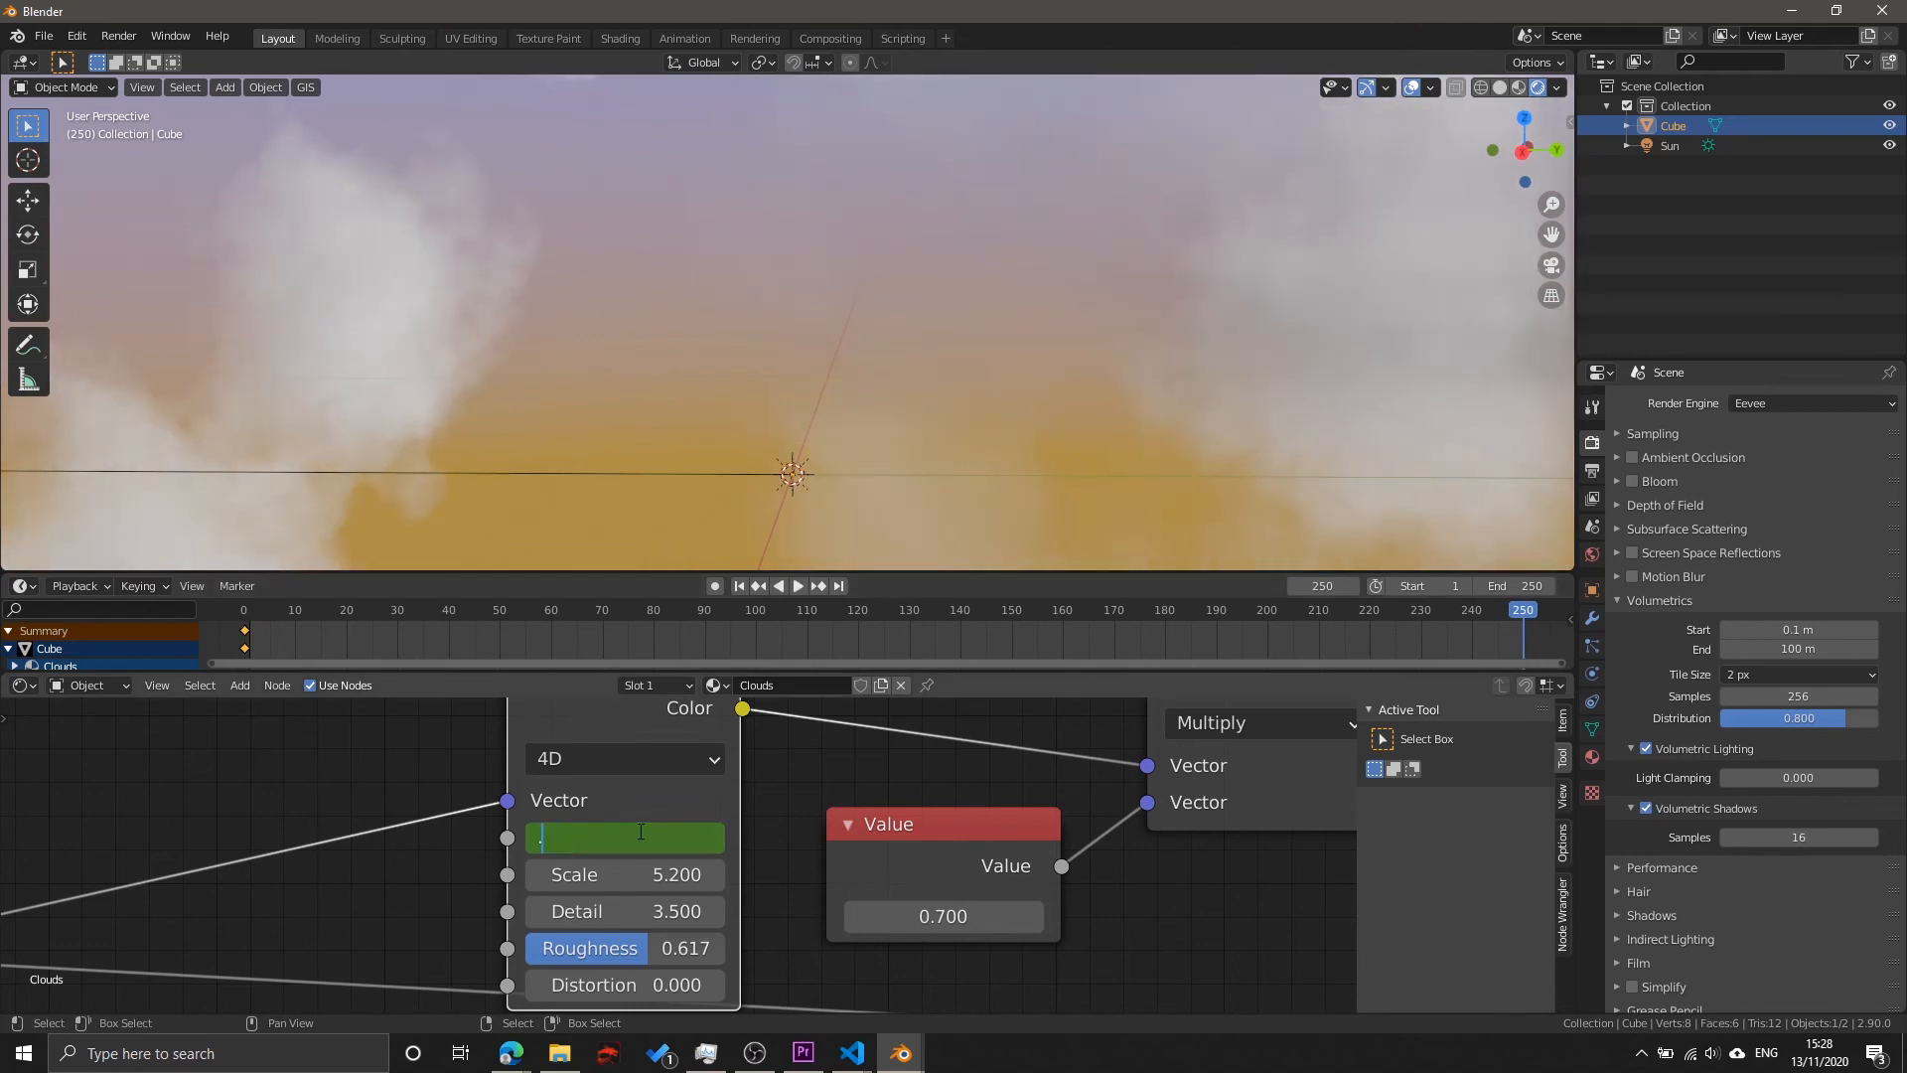
key(Return)
key(i)
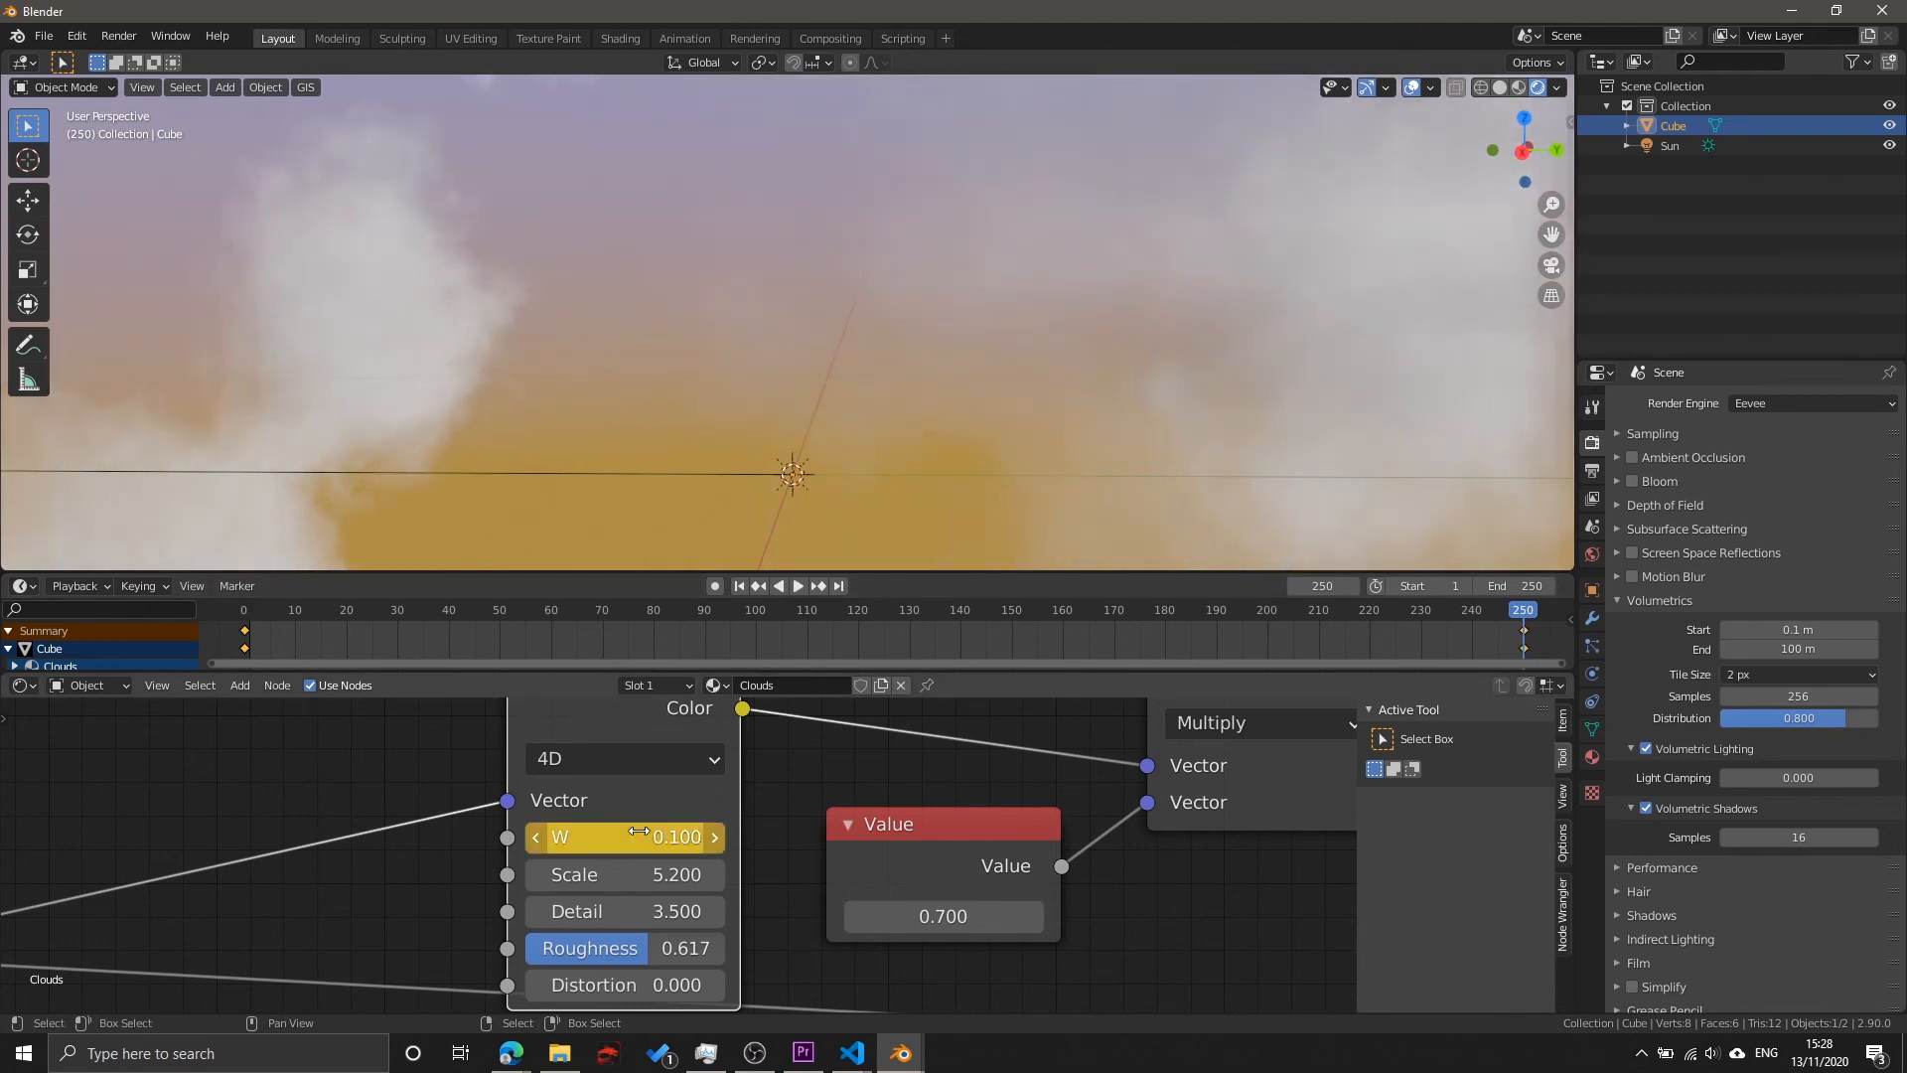
click(641, 834)
text(.2)
key(Return)
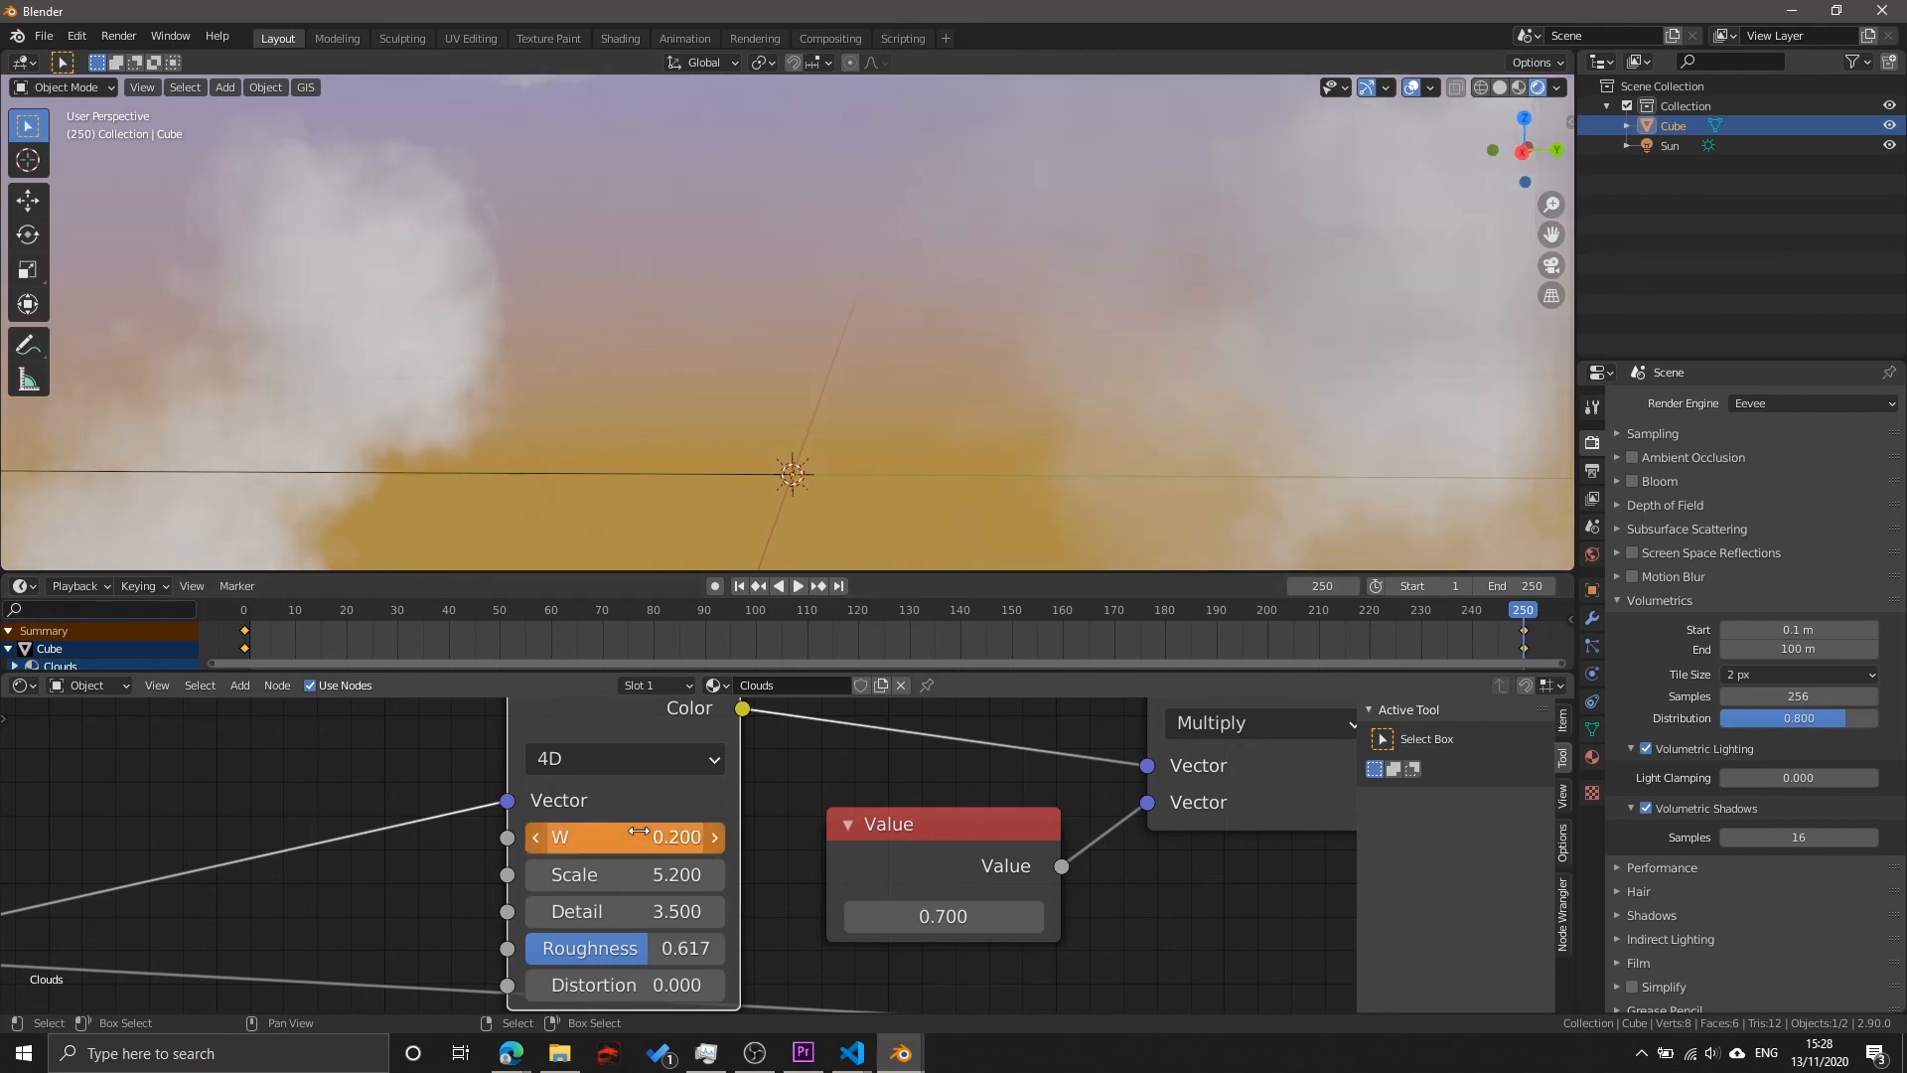
key(i)
Step: Play the animation to preview the changing cloud shapes and go to frame 115
click(884, 772)
mouse_move(881, 403)
middle_down()
mouse_move(890, 421)
mouse_move(866, 427)
mouse_move(874, 368)
middle_up()
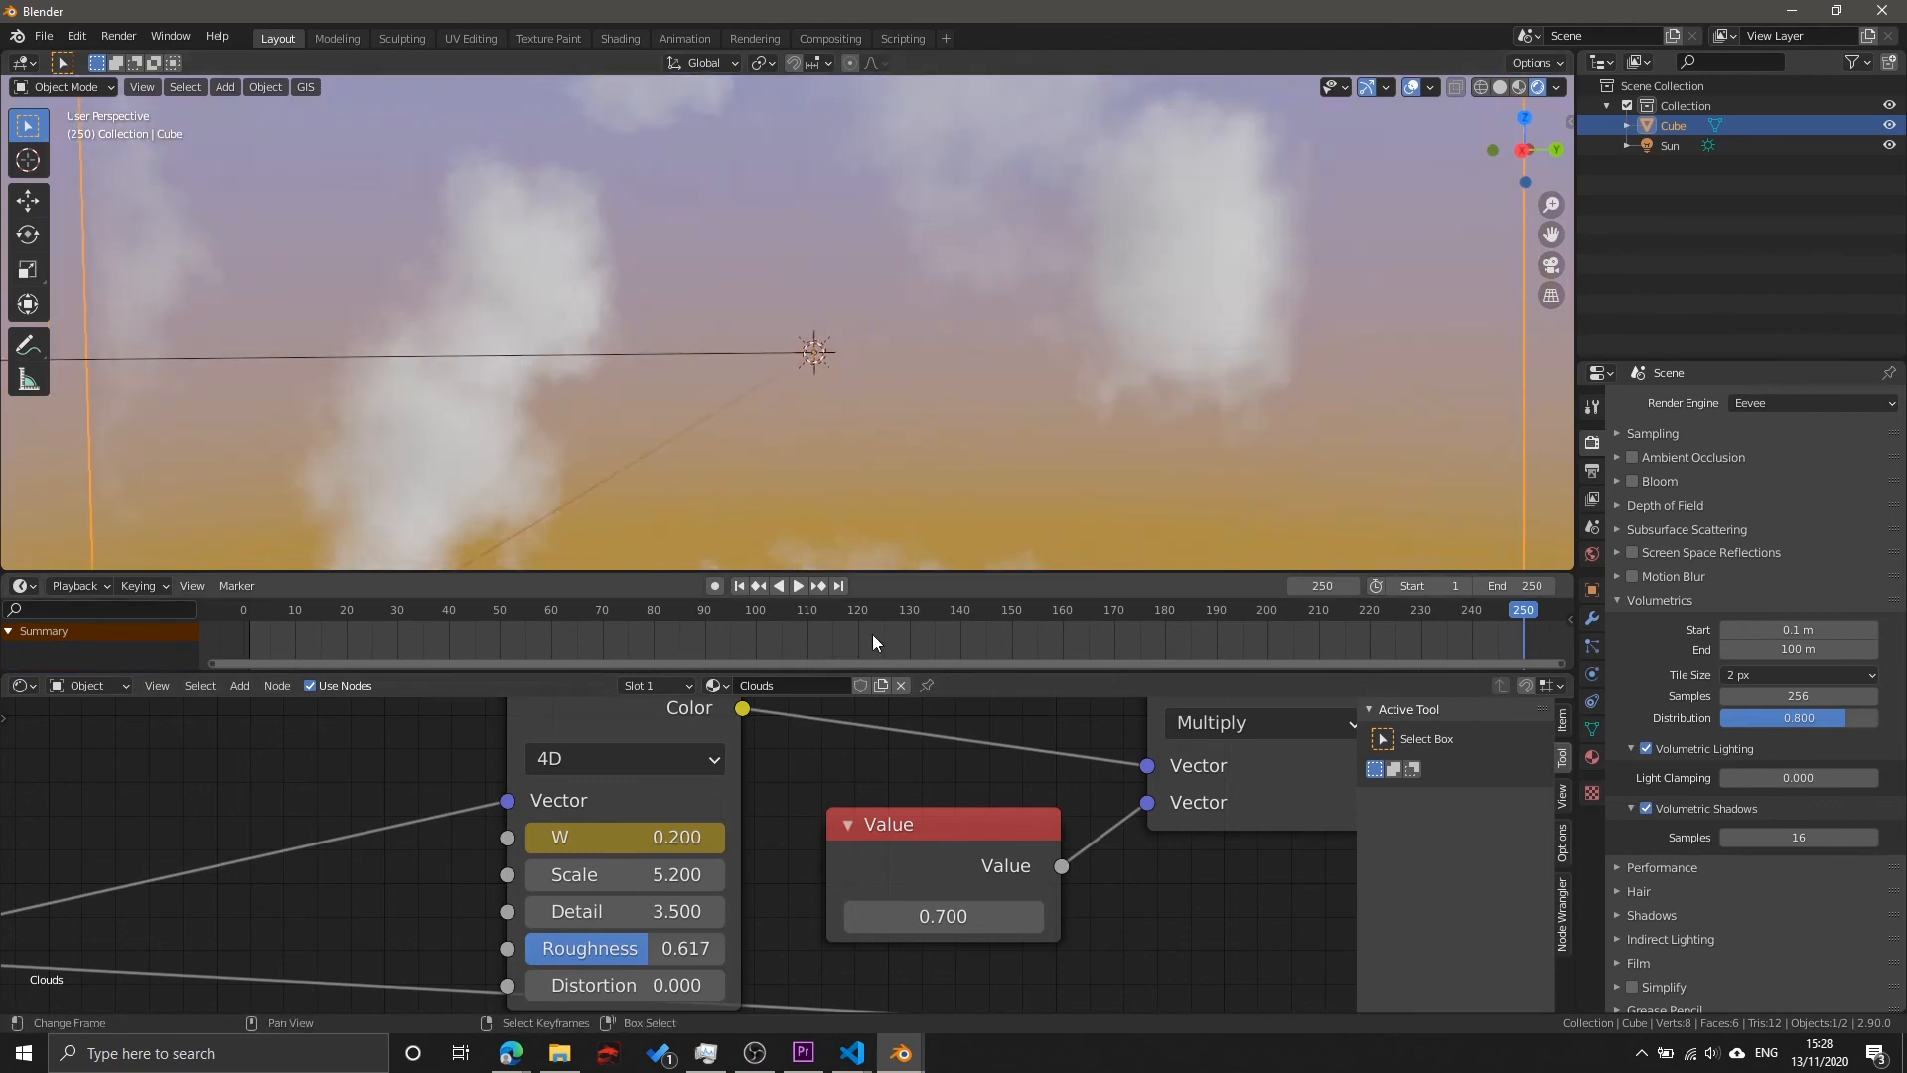
key(space)
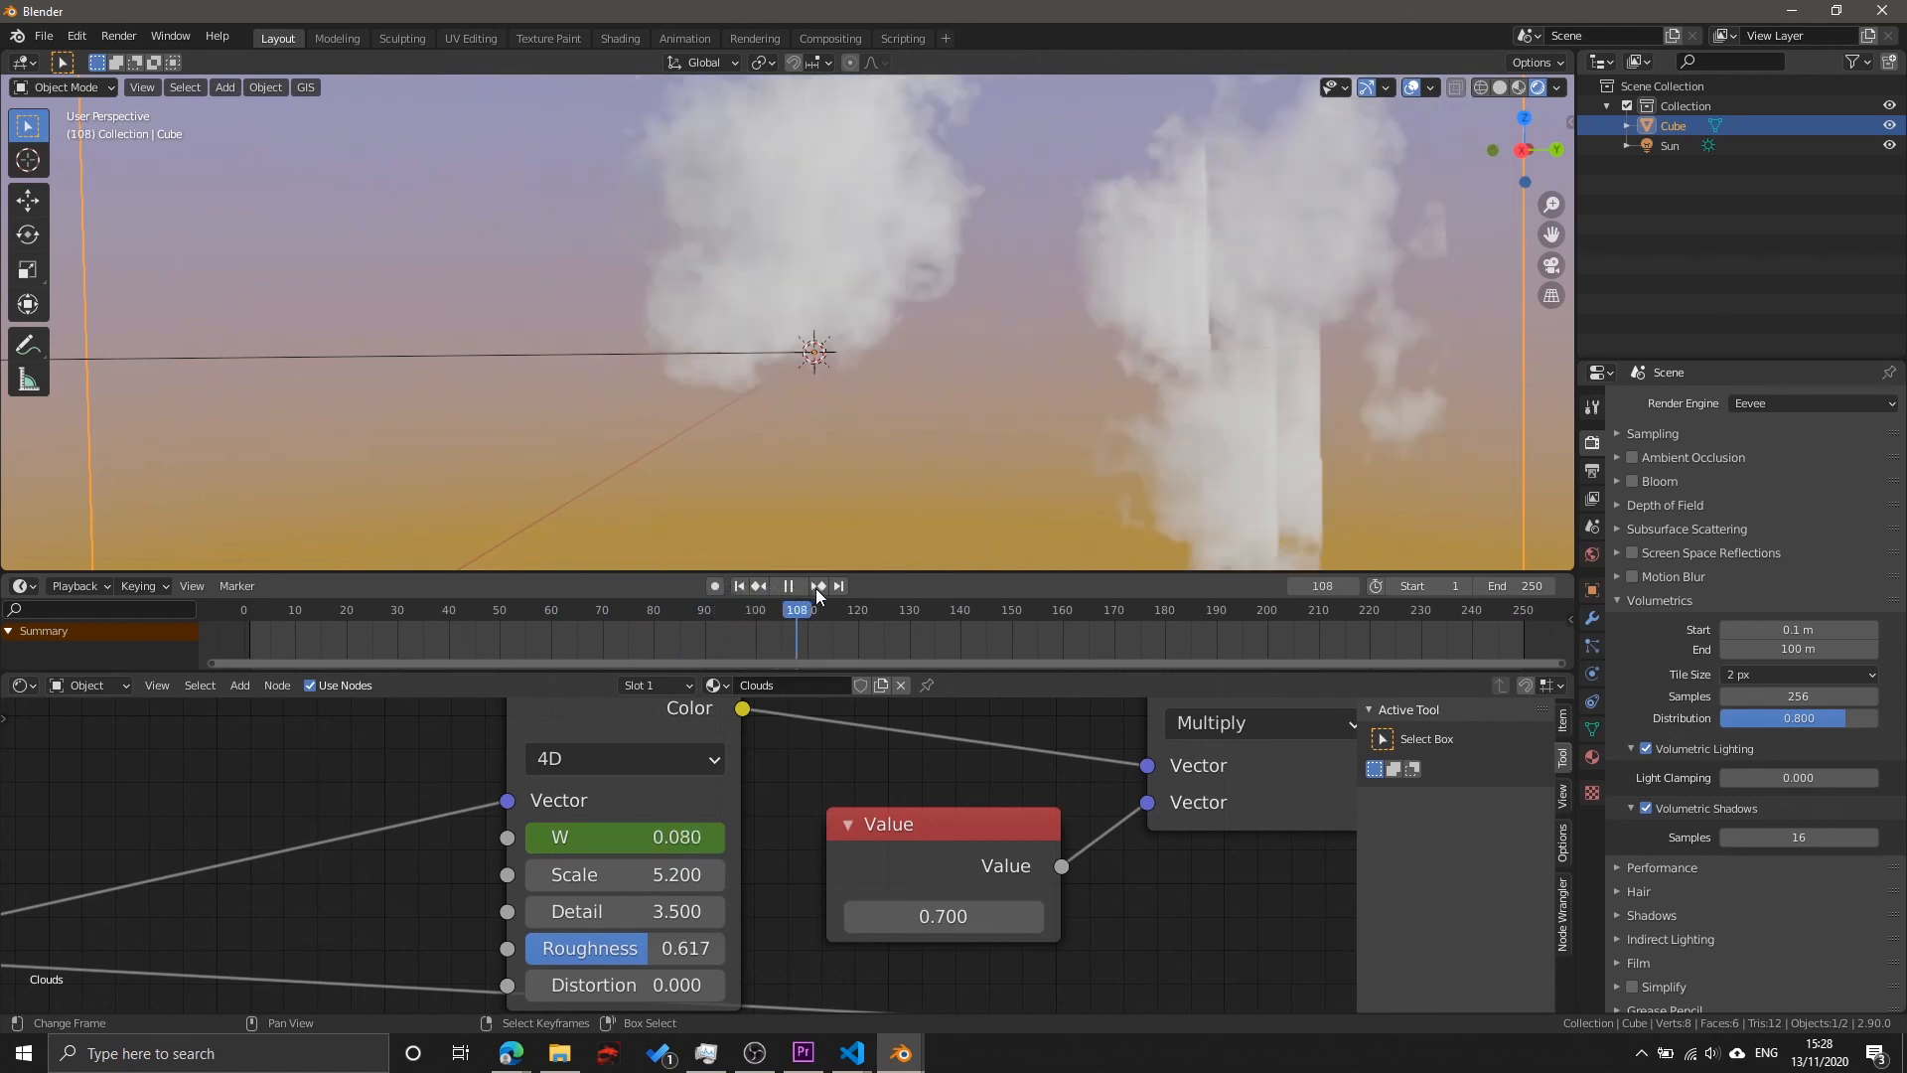
key(space)
click(834, 611)
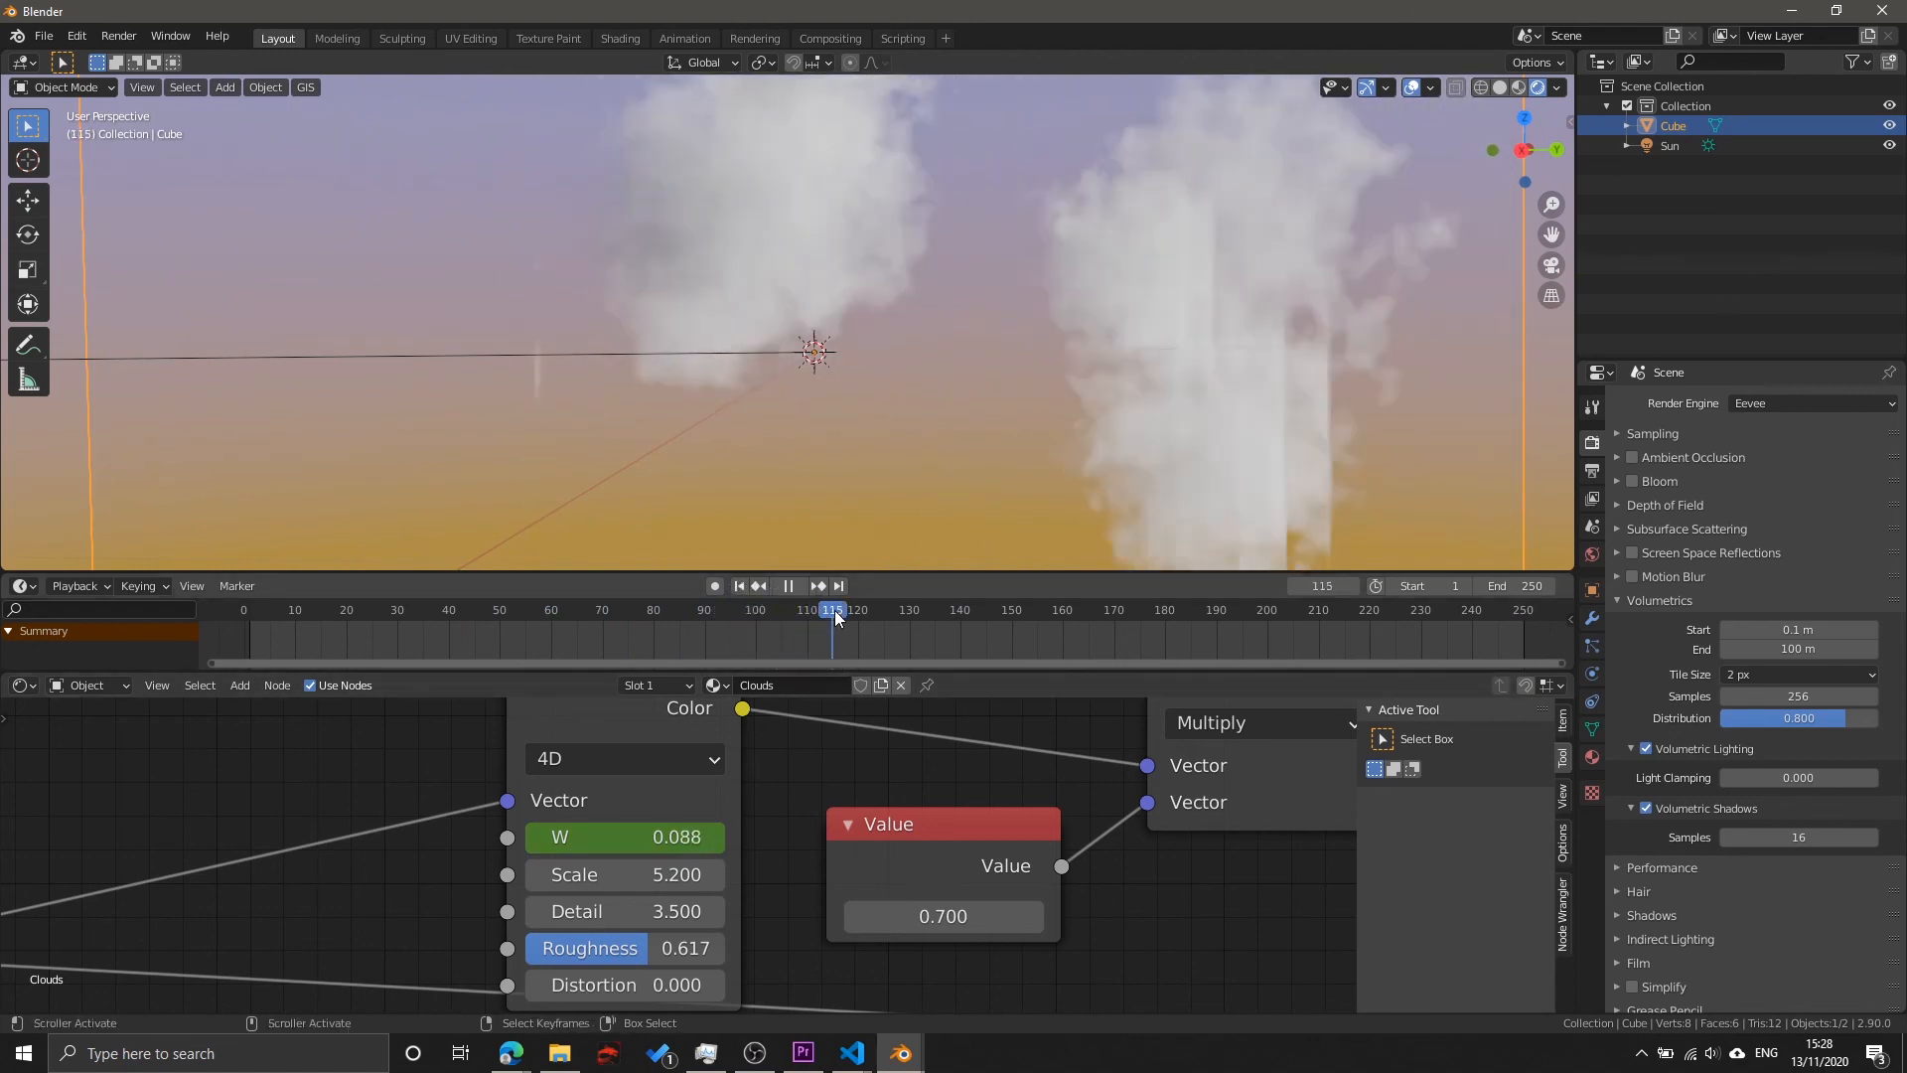
Step: Select the Noise Texture node, jump to its keyframe at frame 250 and set the keyframed W to 0.05
key(Down)
click(685, 838)
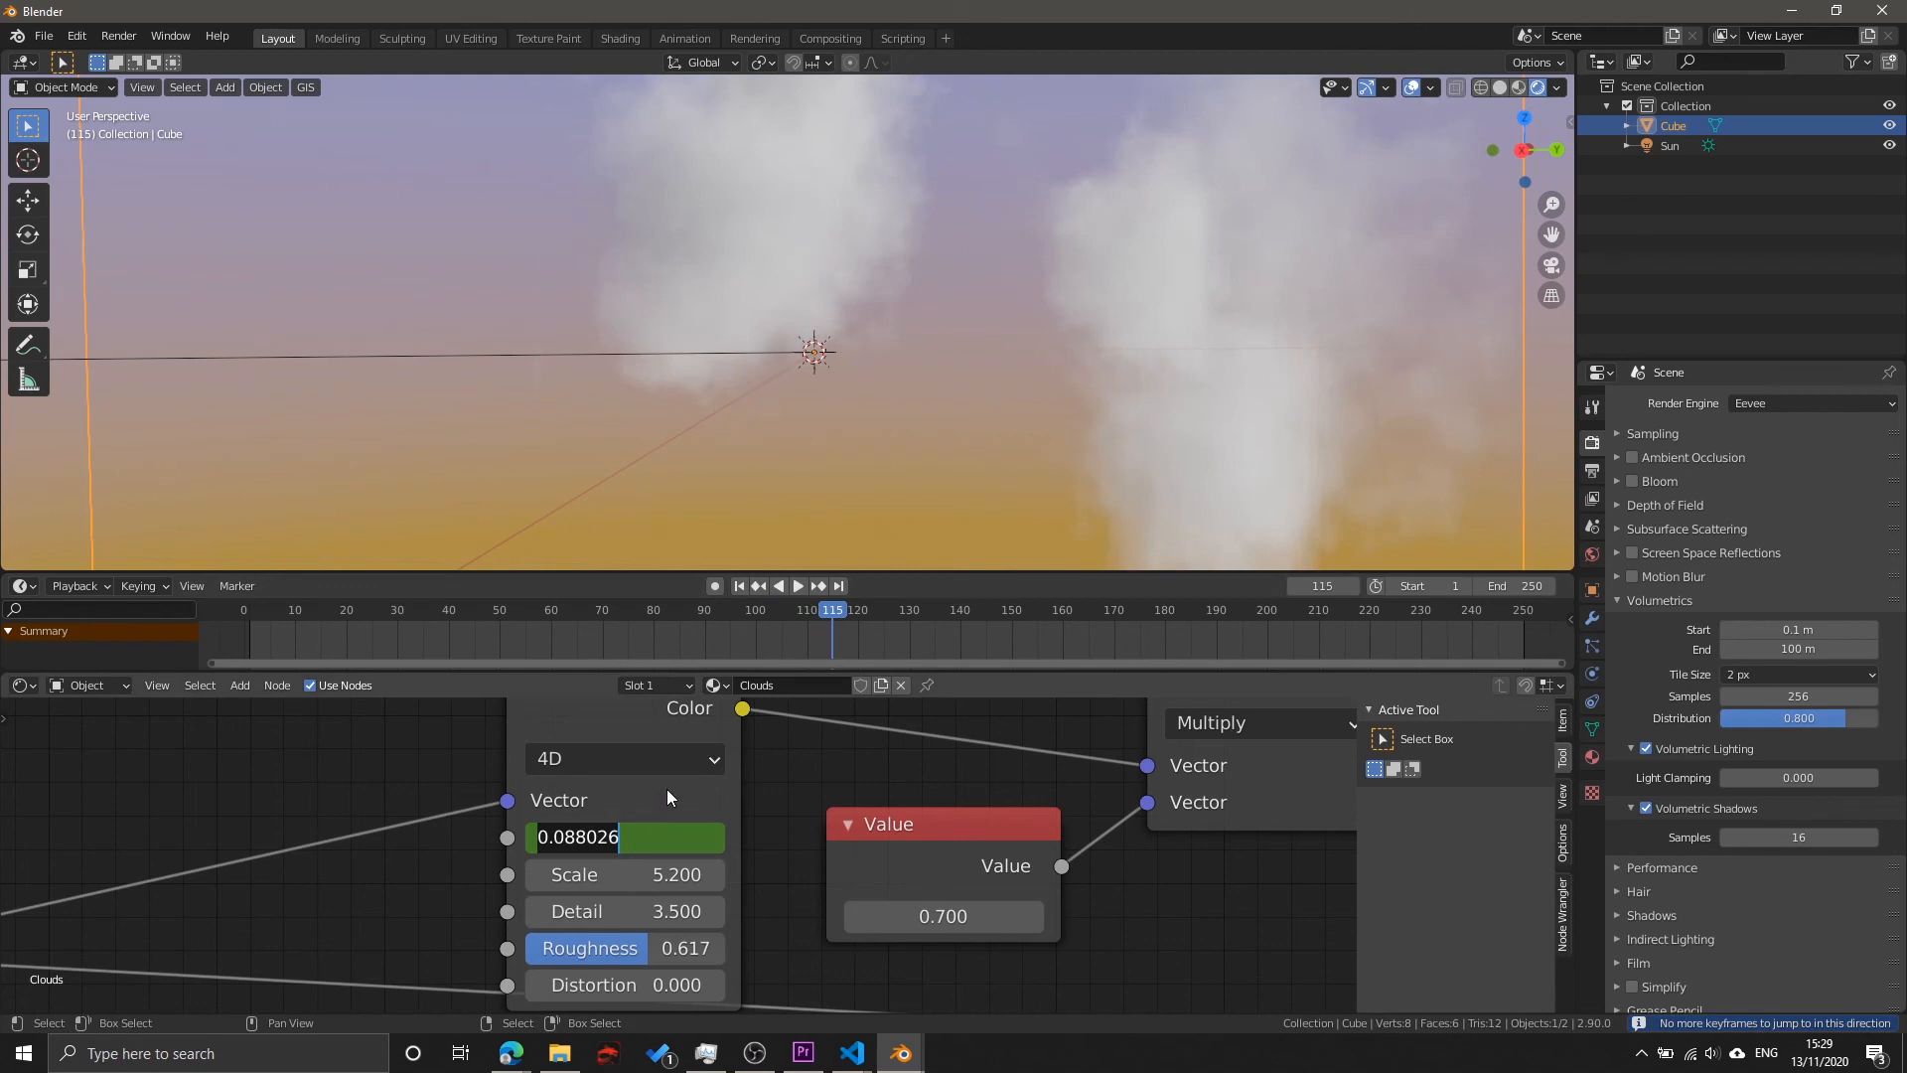
click(672, 787)
click(671, 788)
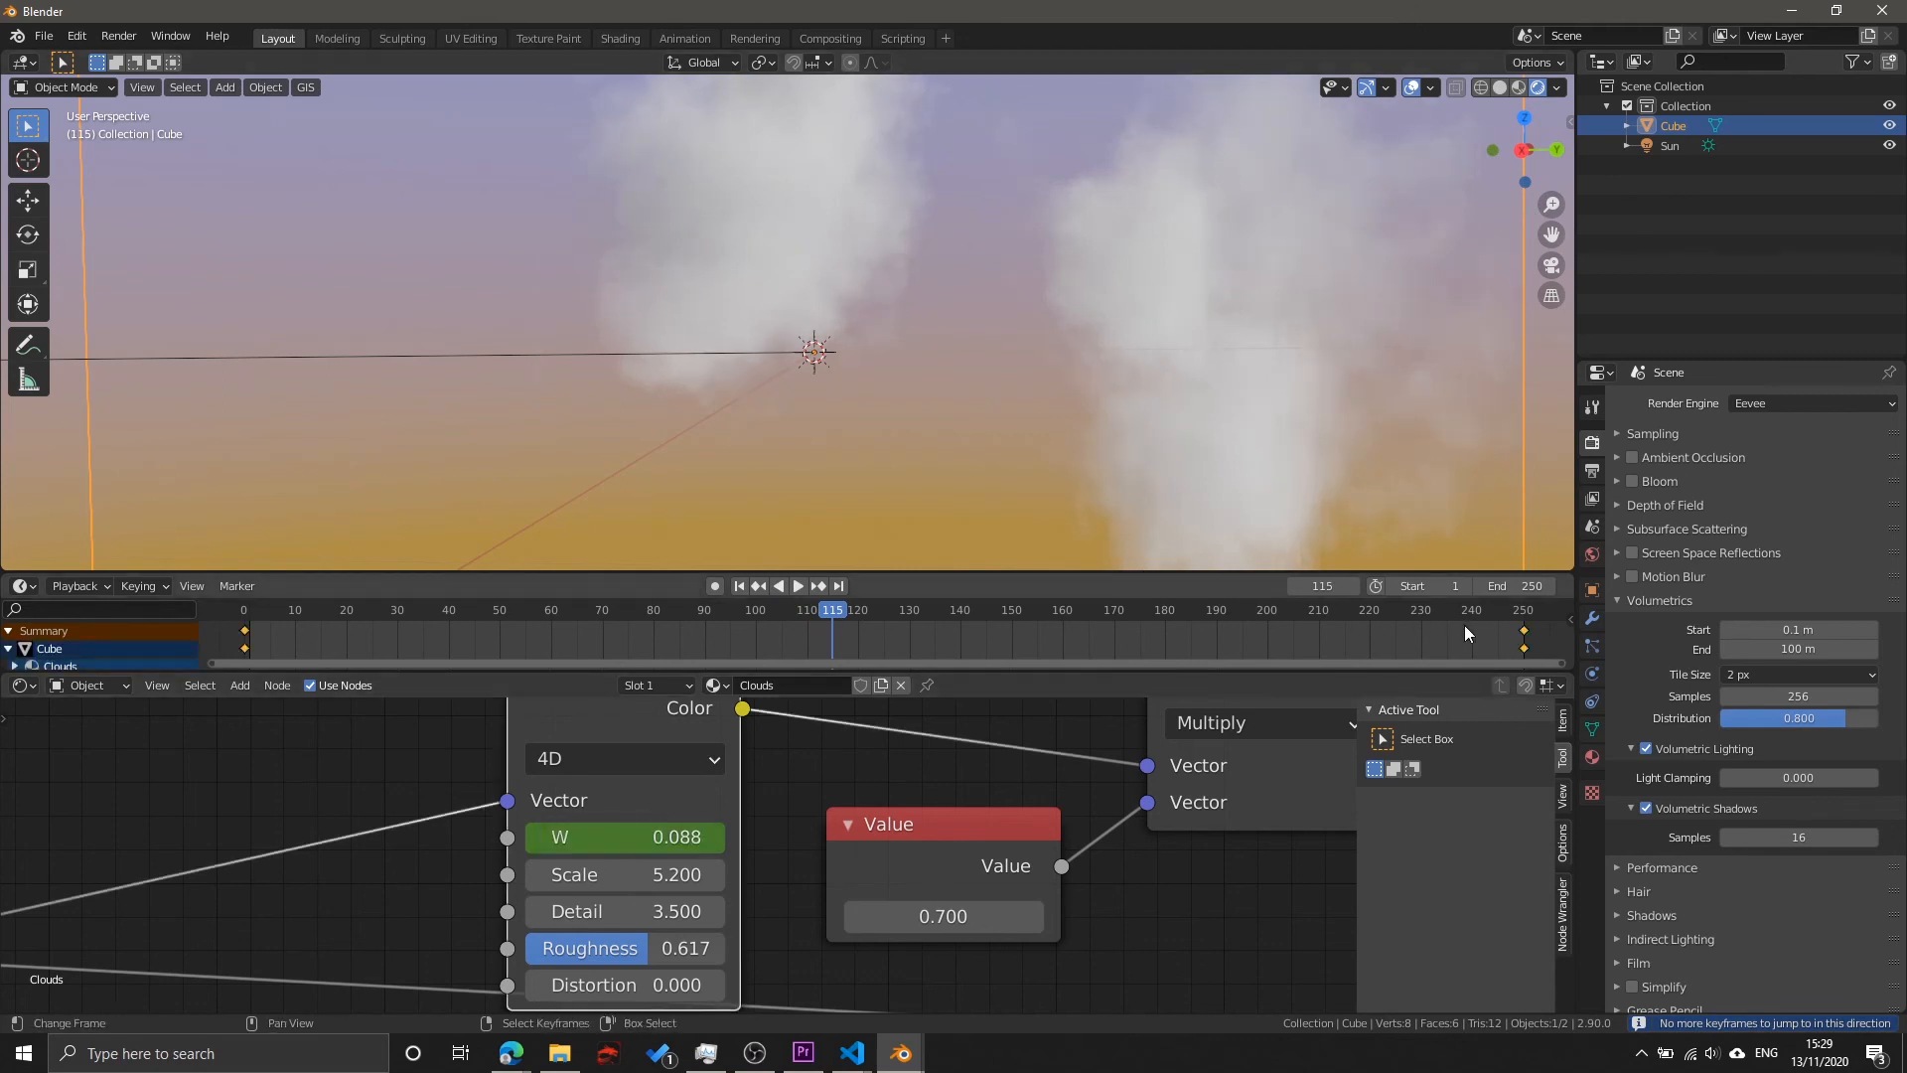
key(Up)
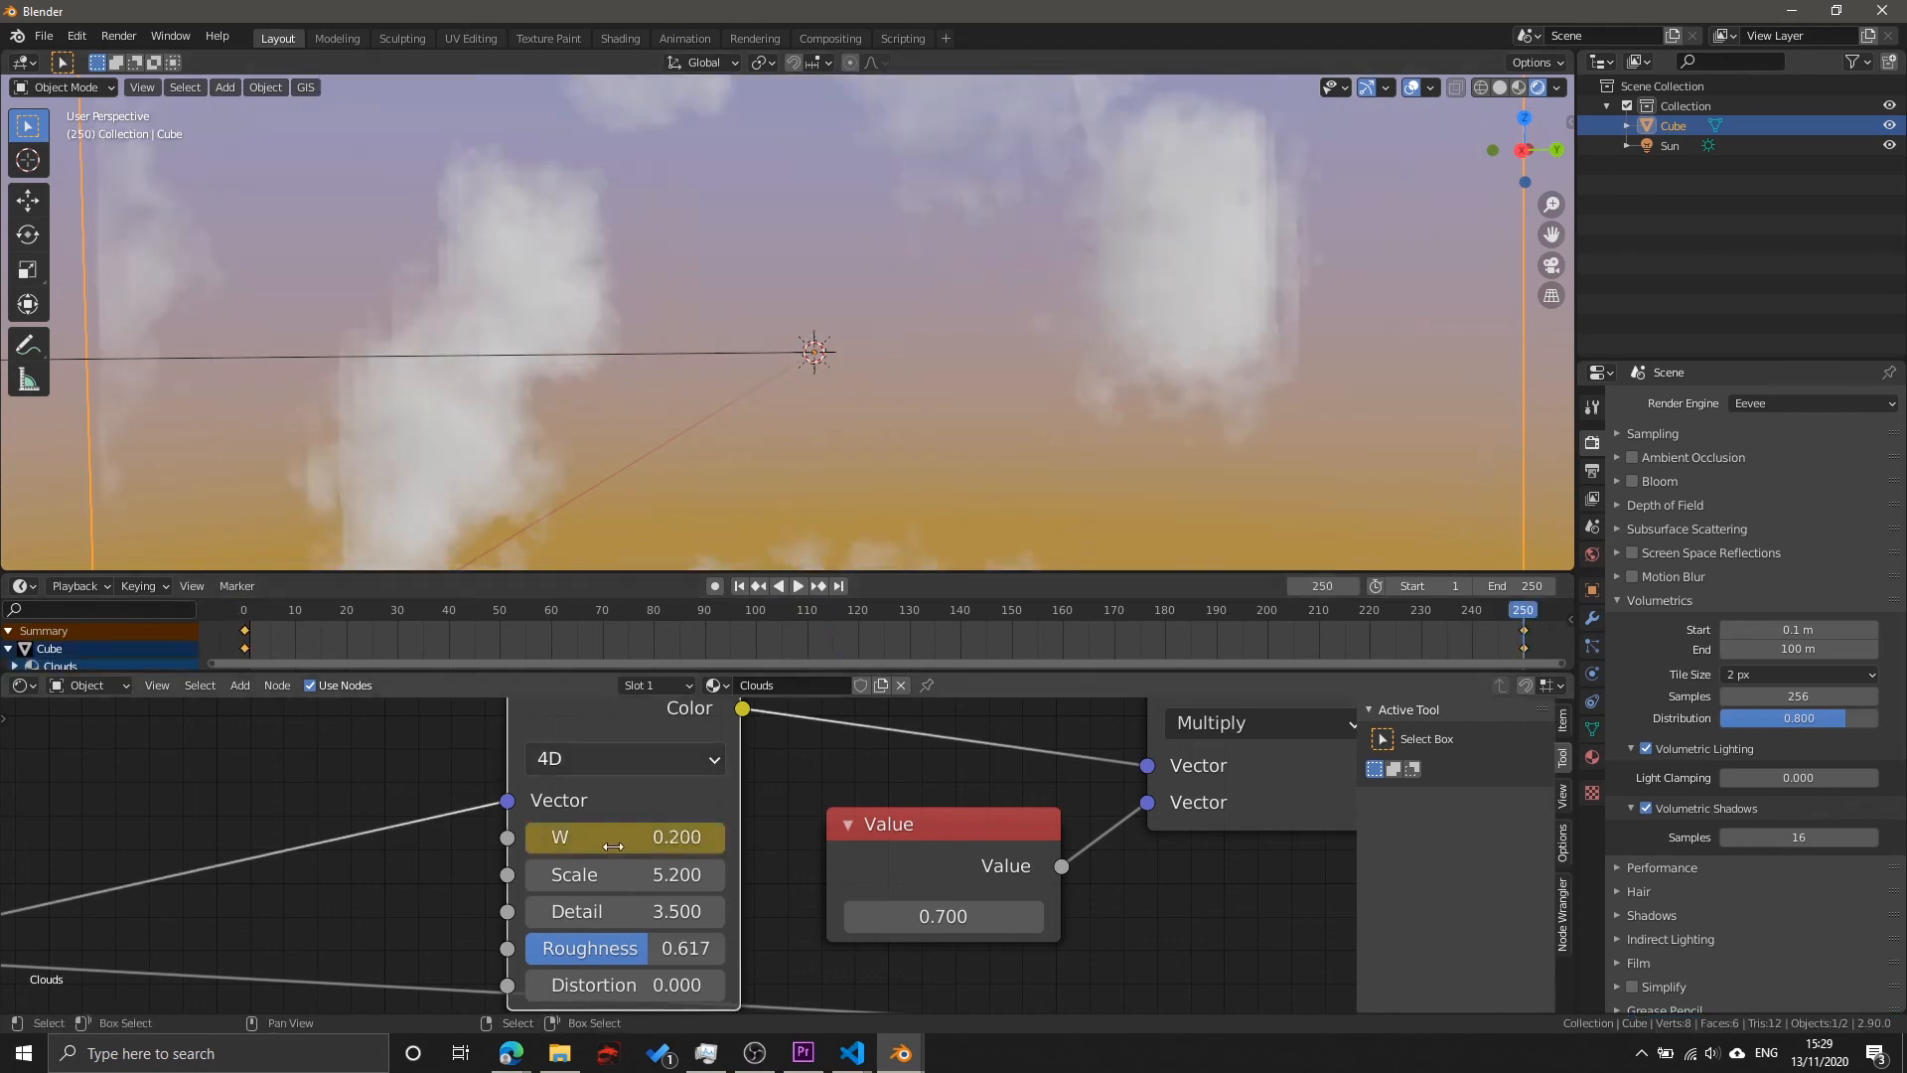
click(613, 845)
text(.05)
key(Return)
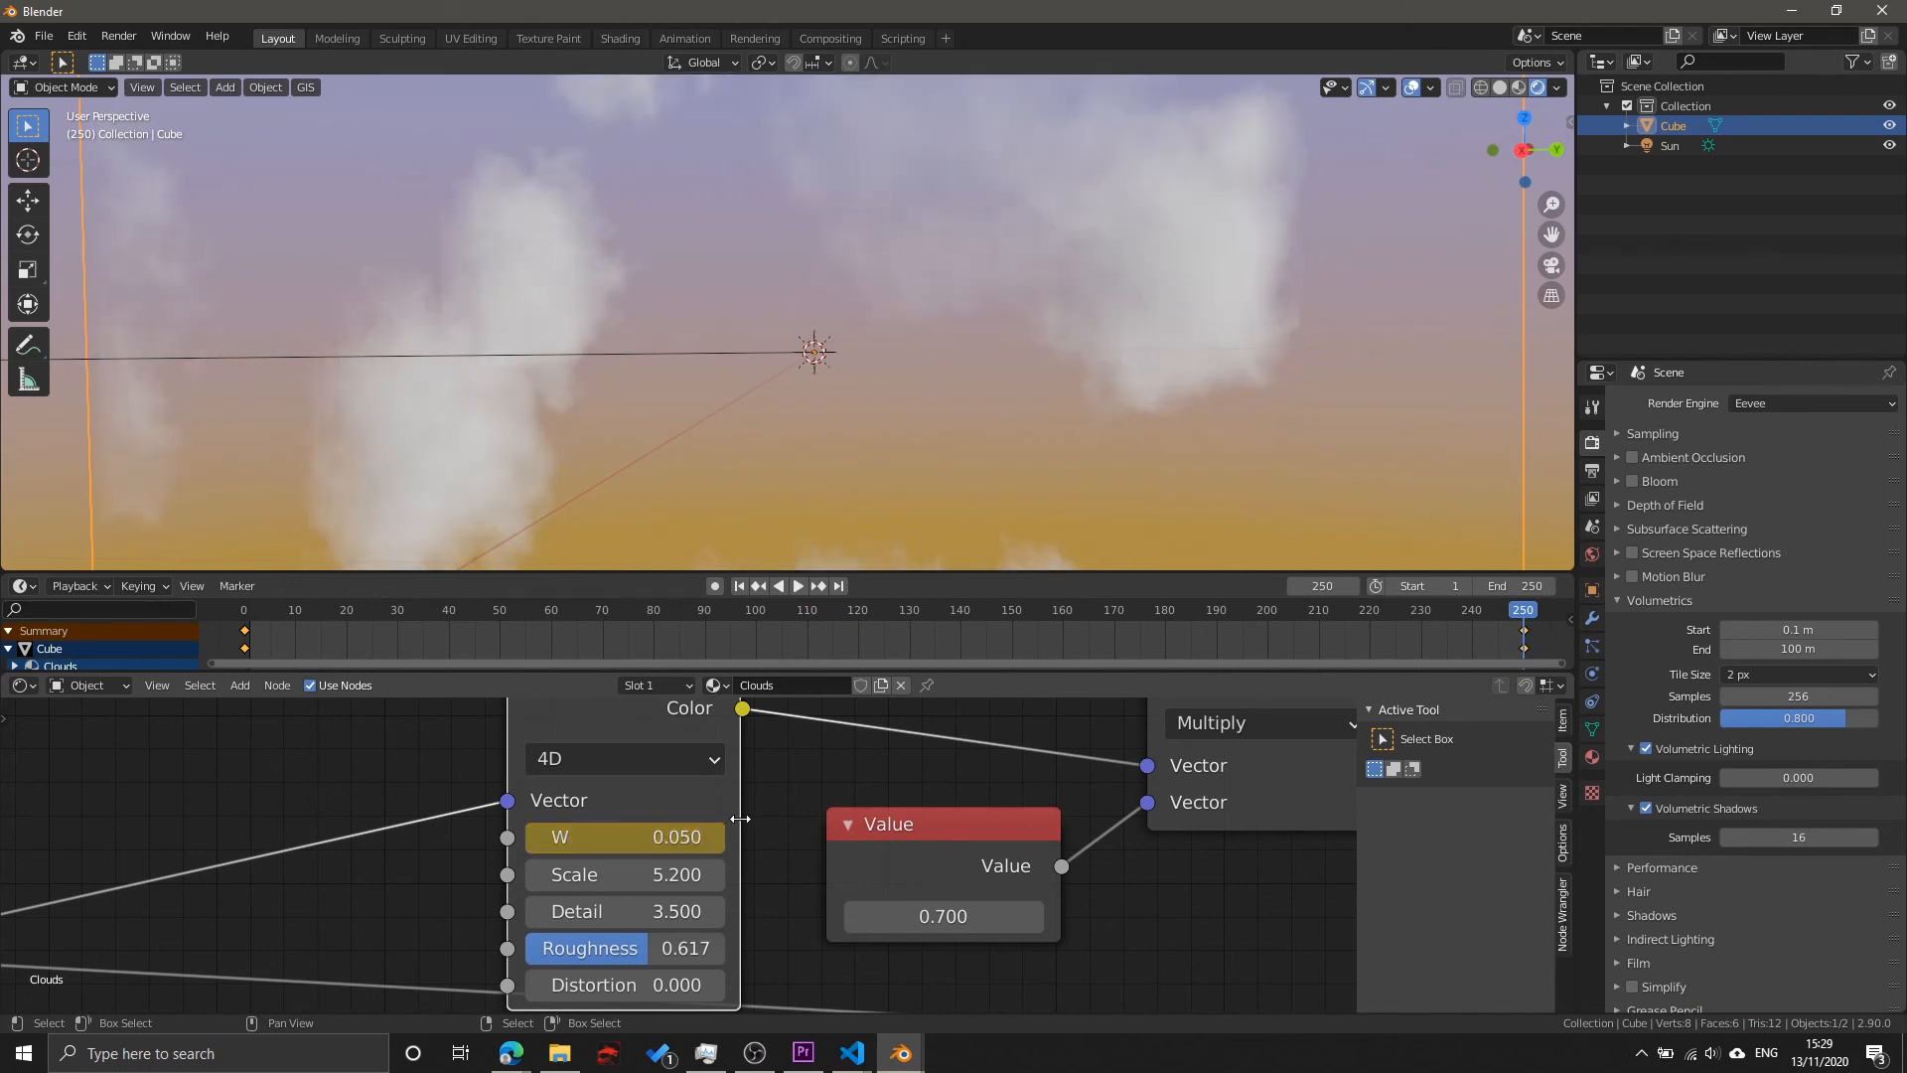
Step: Preview the slower shape change and set the handle type of the W keyframes to Vector
key(space)
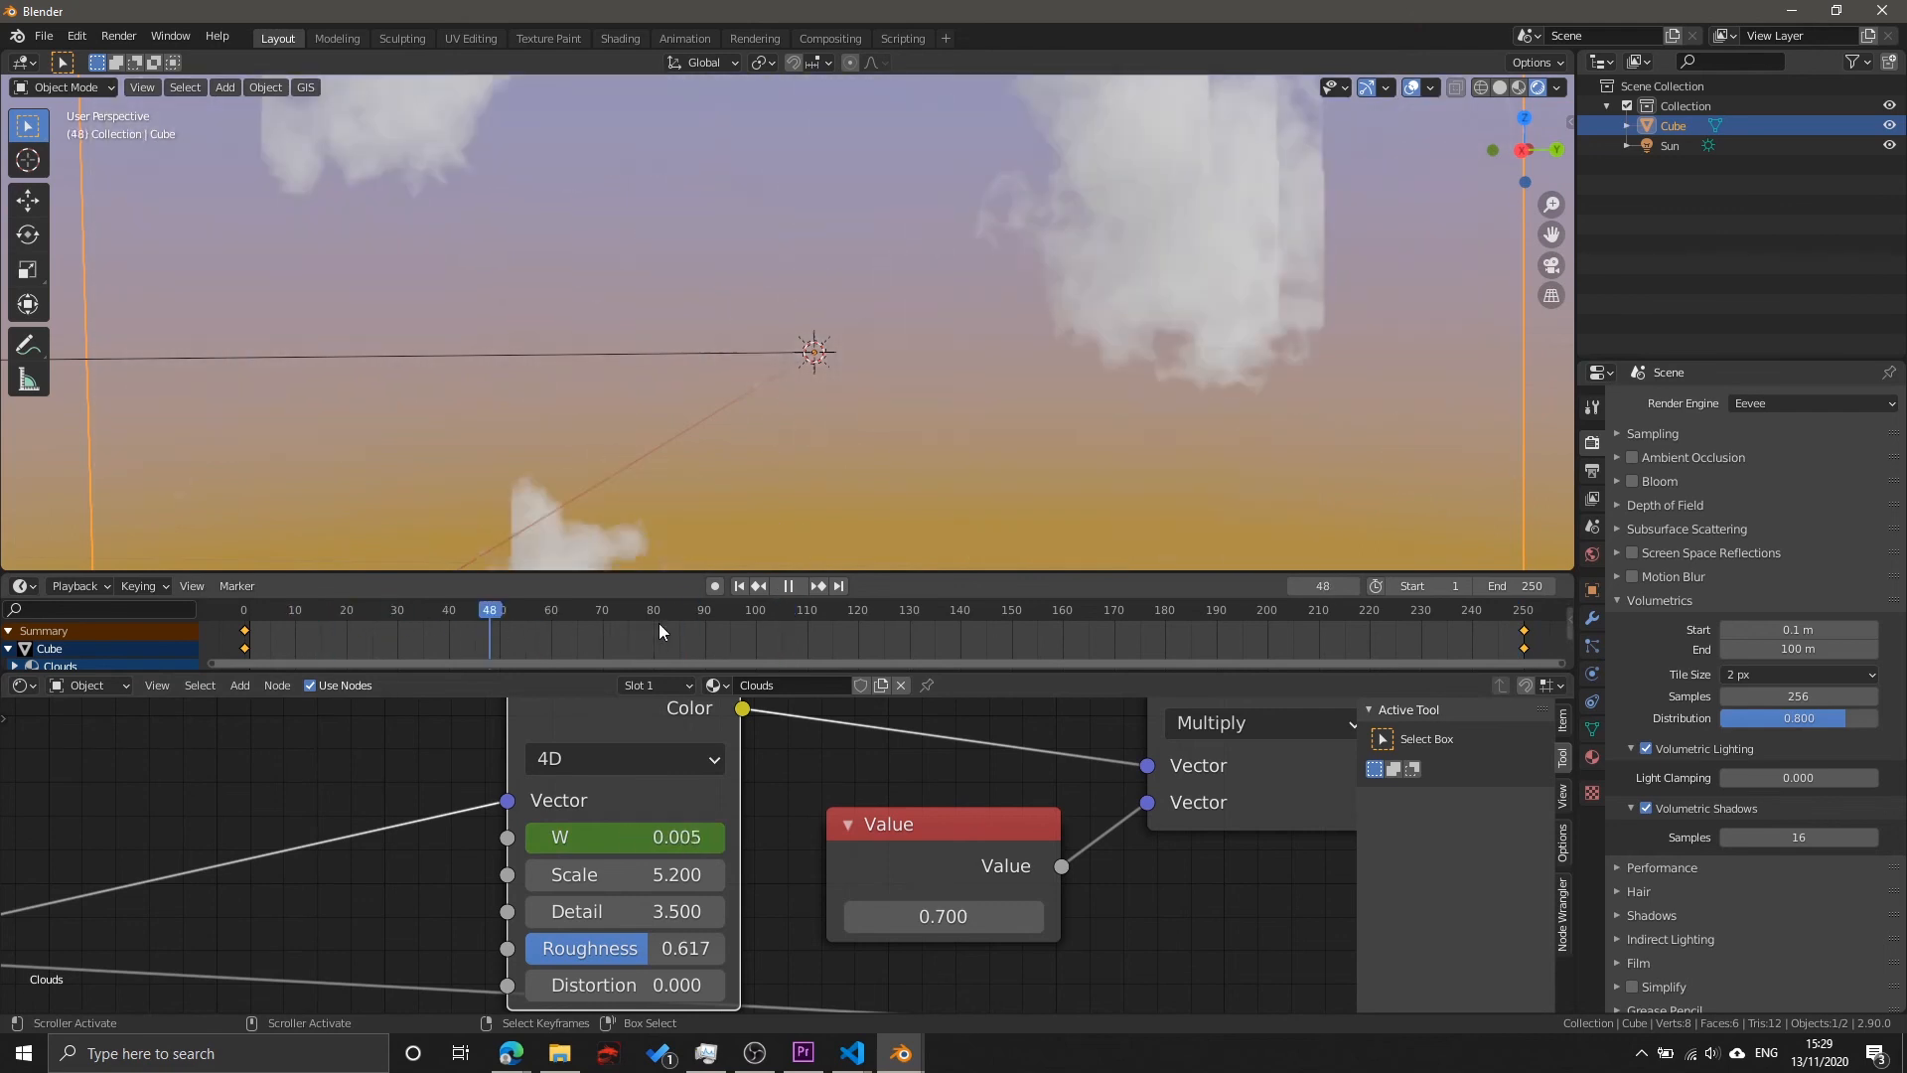
key(space)
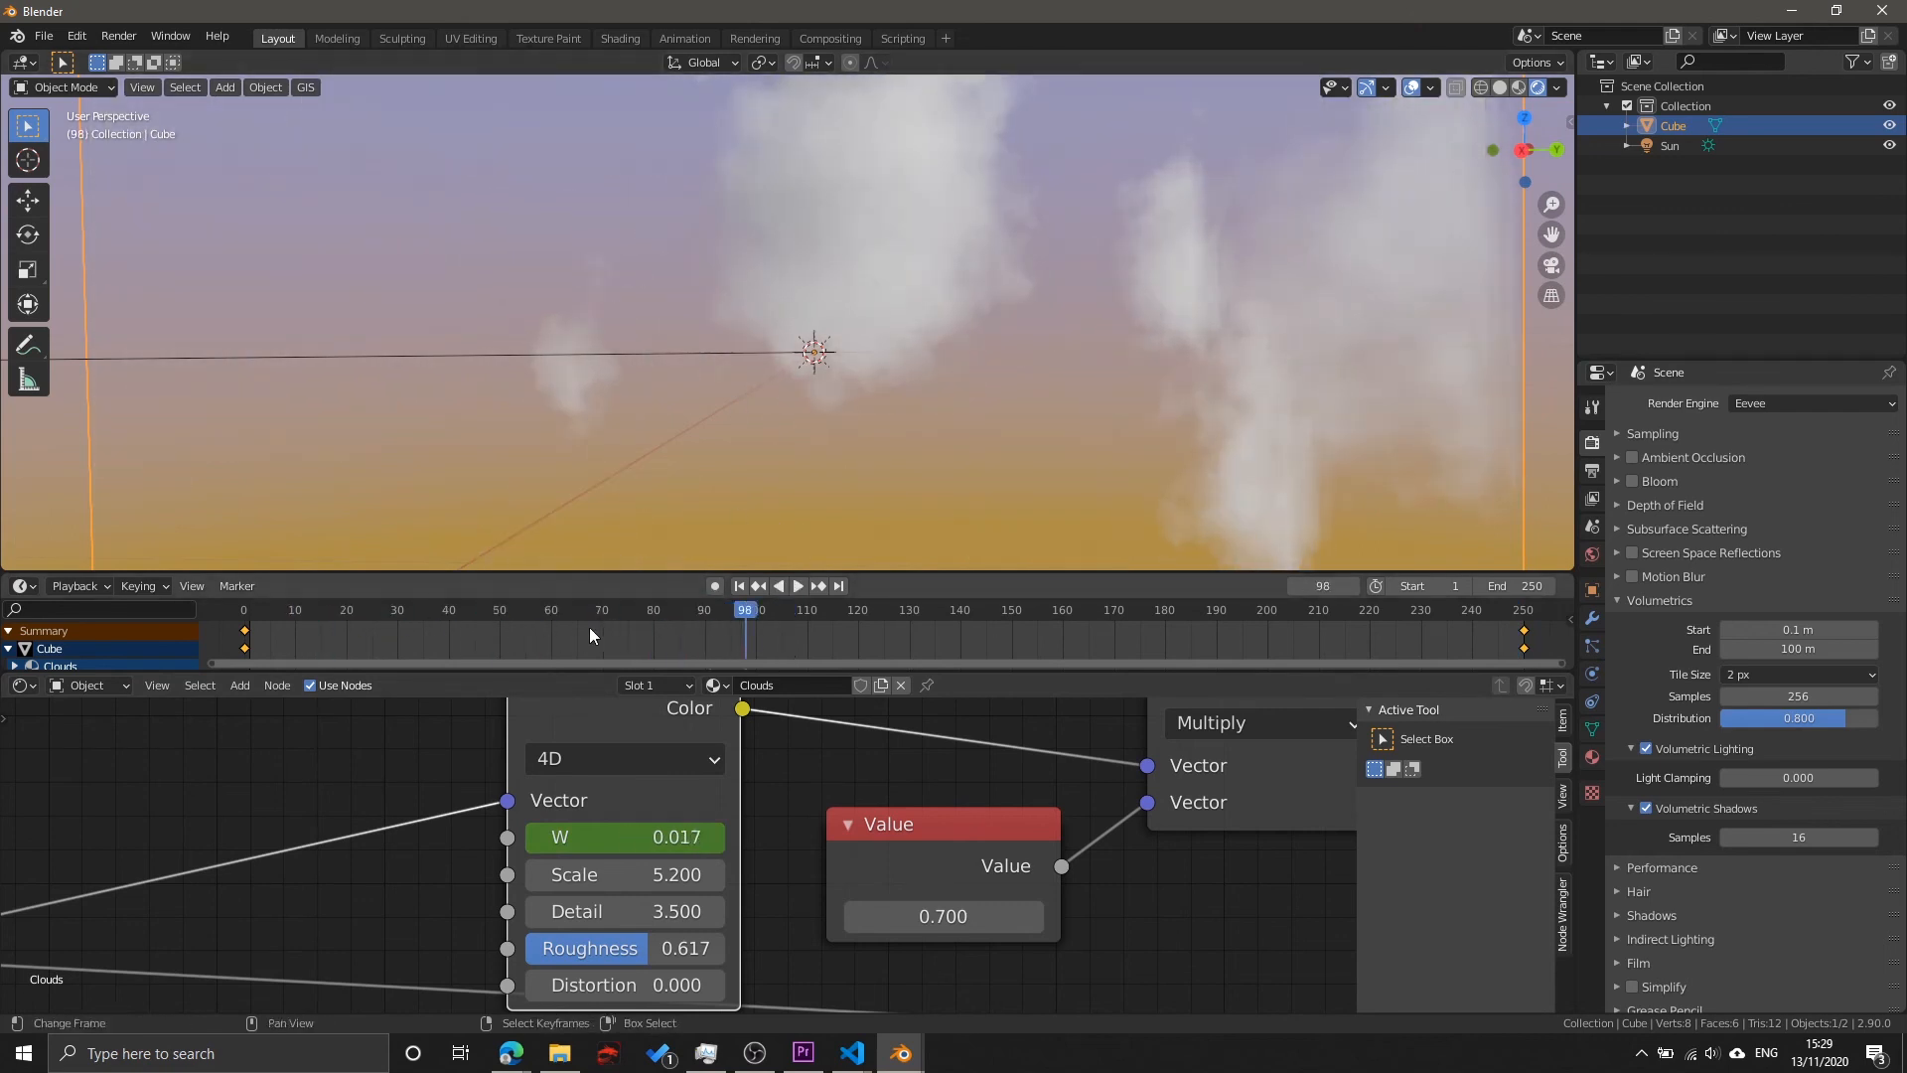
key(v)
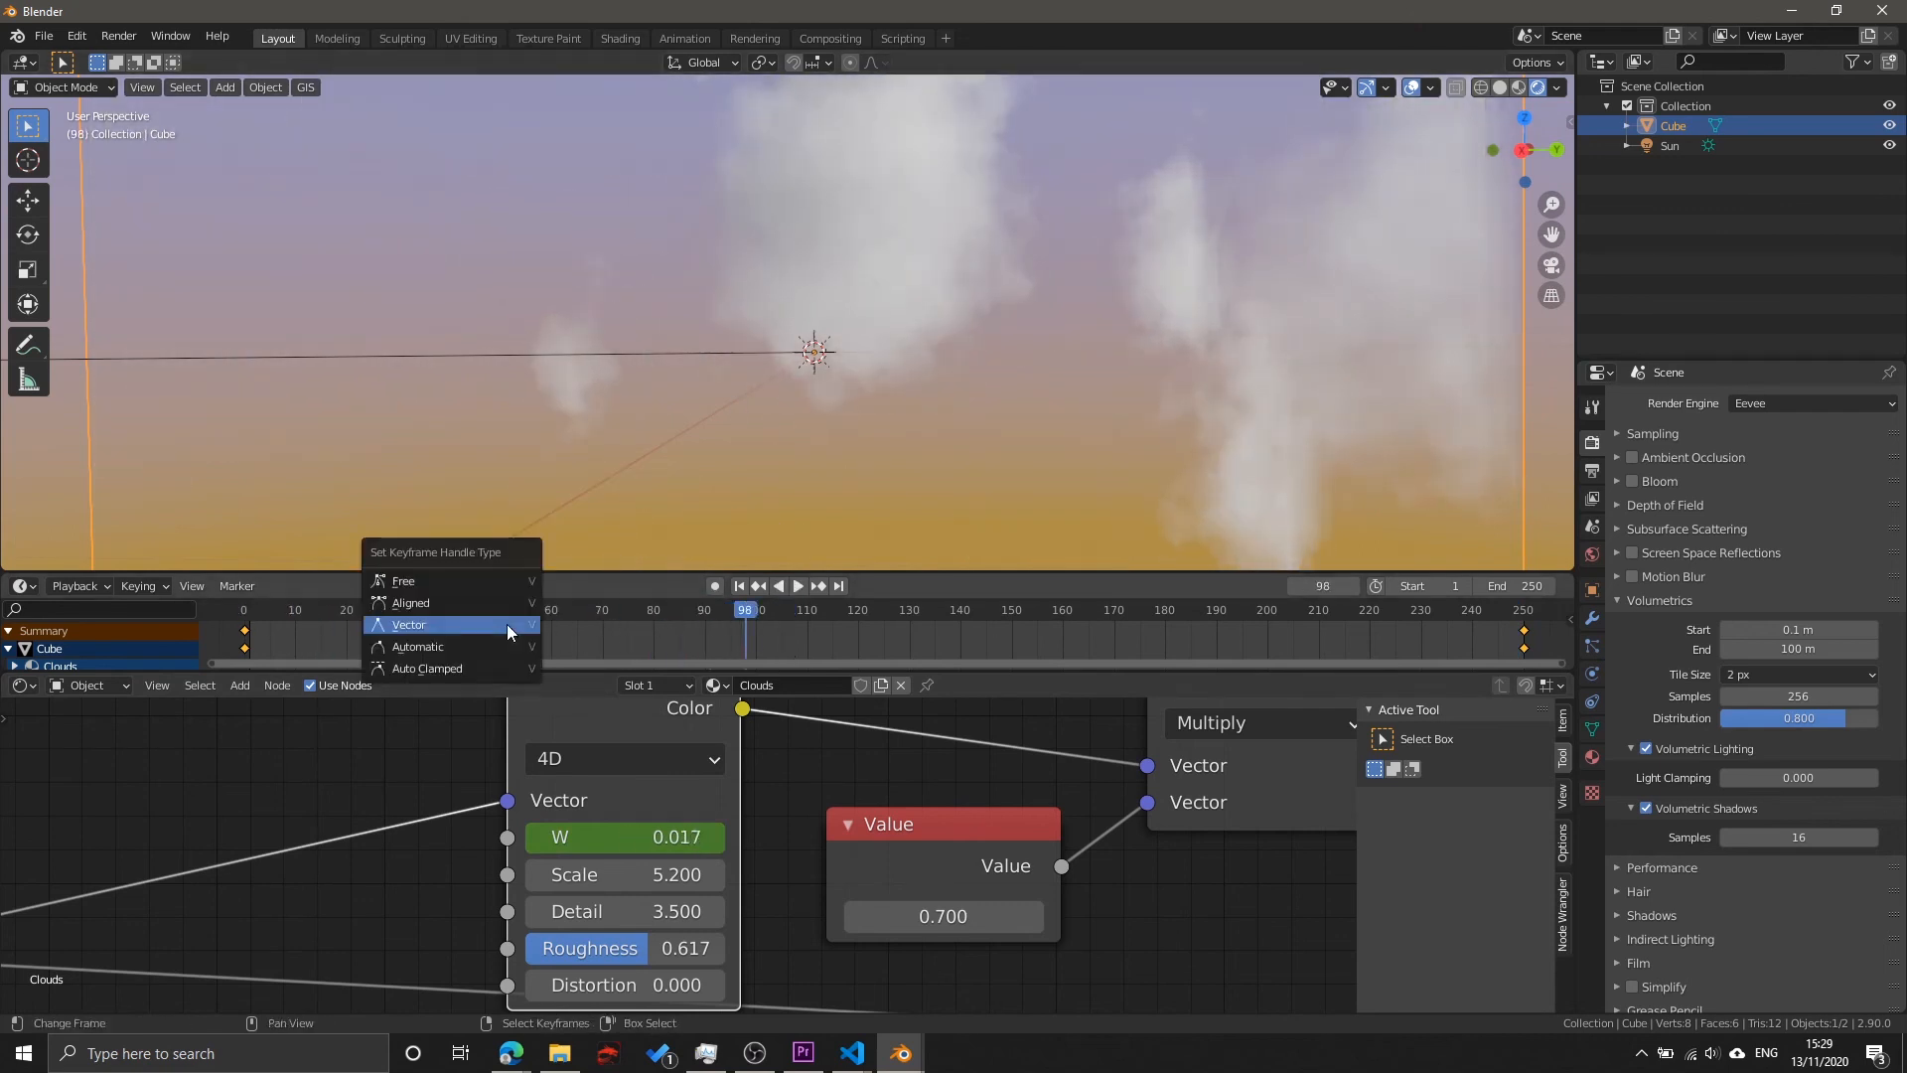
click(372, 624)
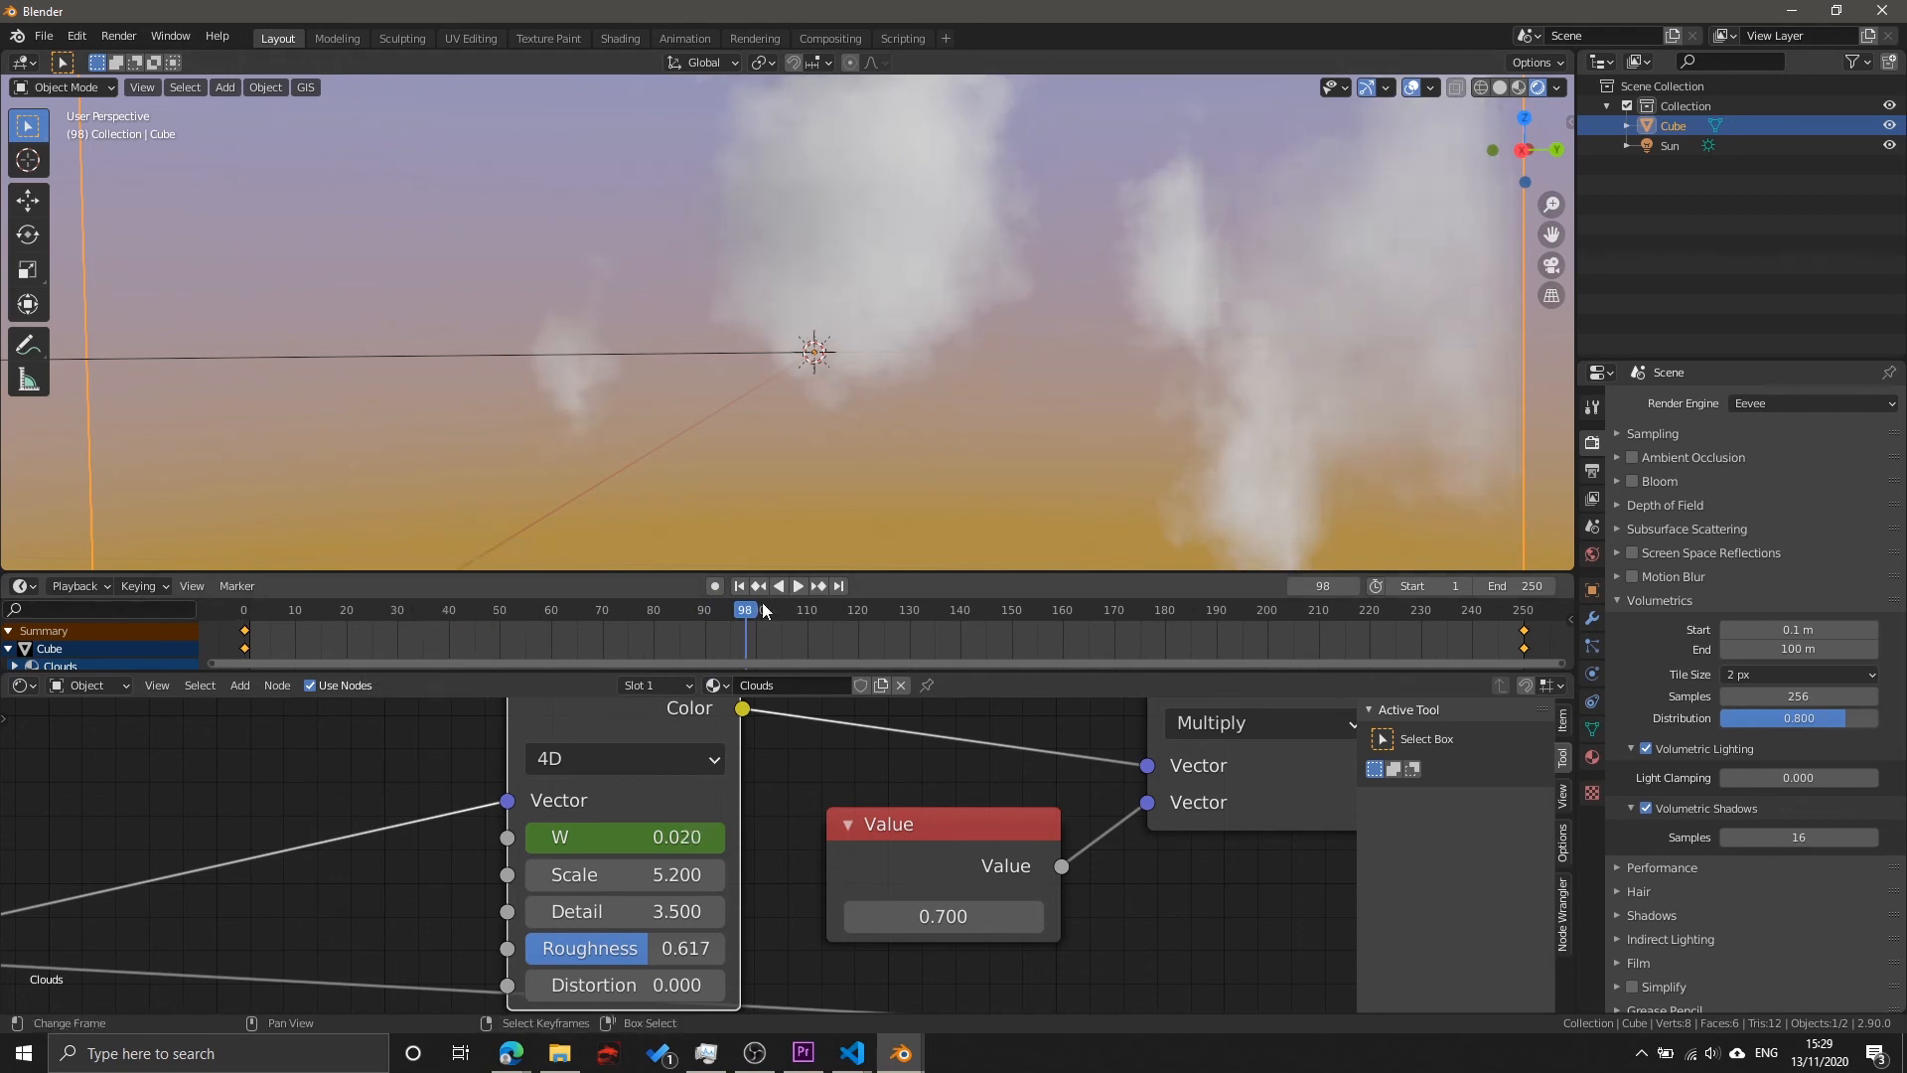
Step: Play the animation from frame 0 to check the clouds' combined movement and shape change
drag(723, 611, 248, 624)
key(space)
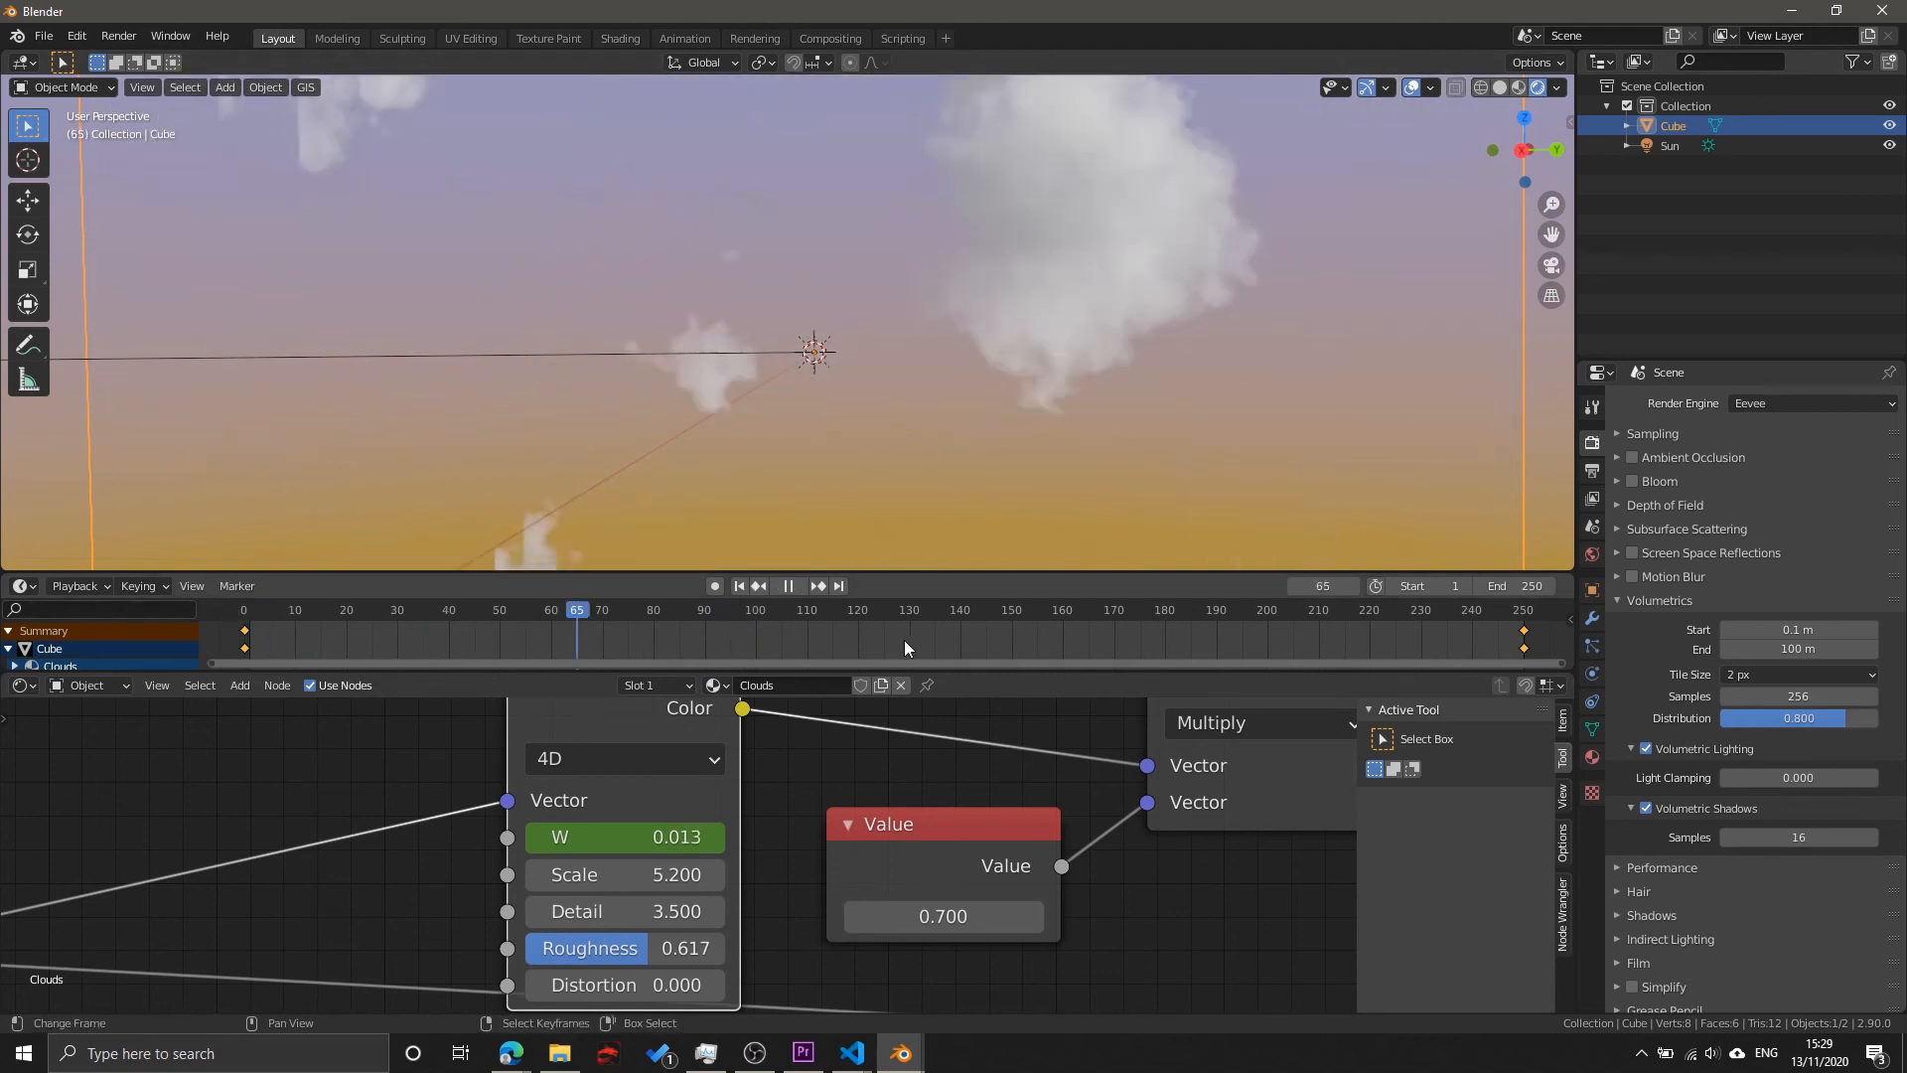
key(space)
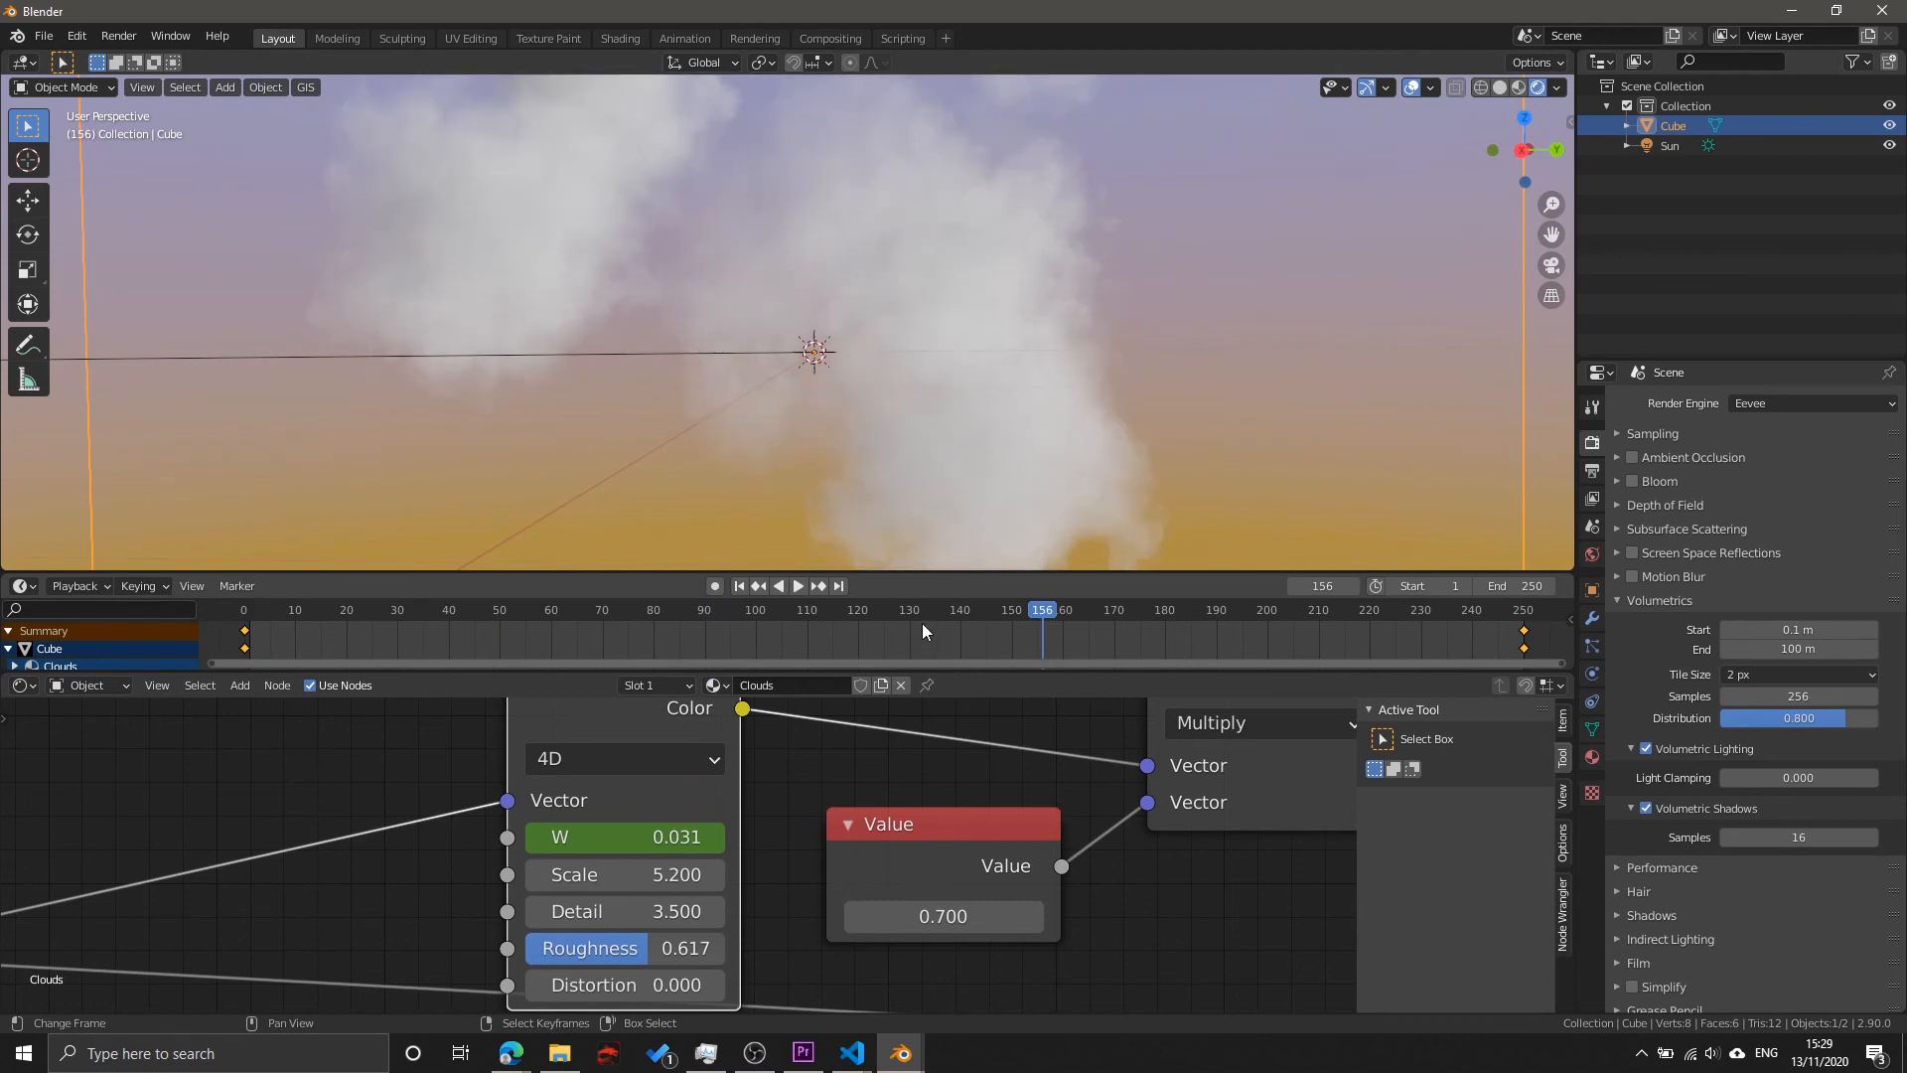
click(1766, 680)
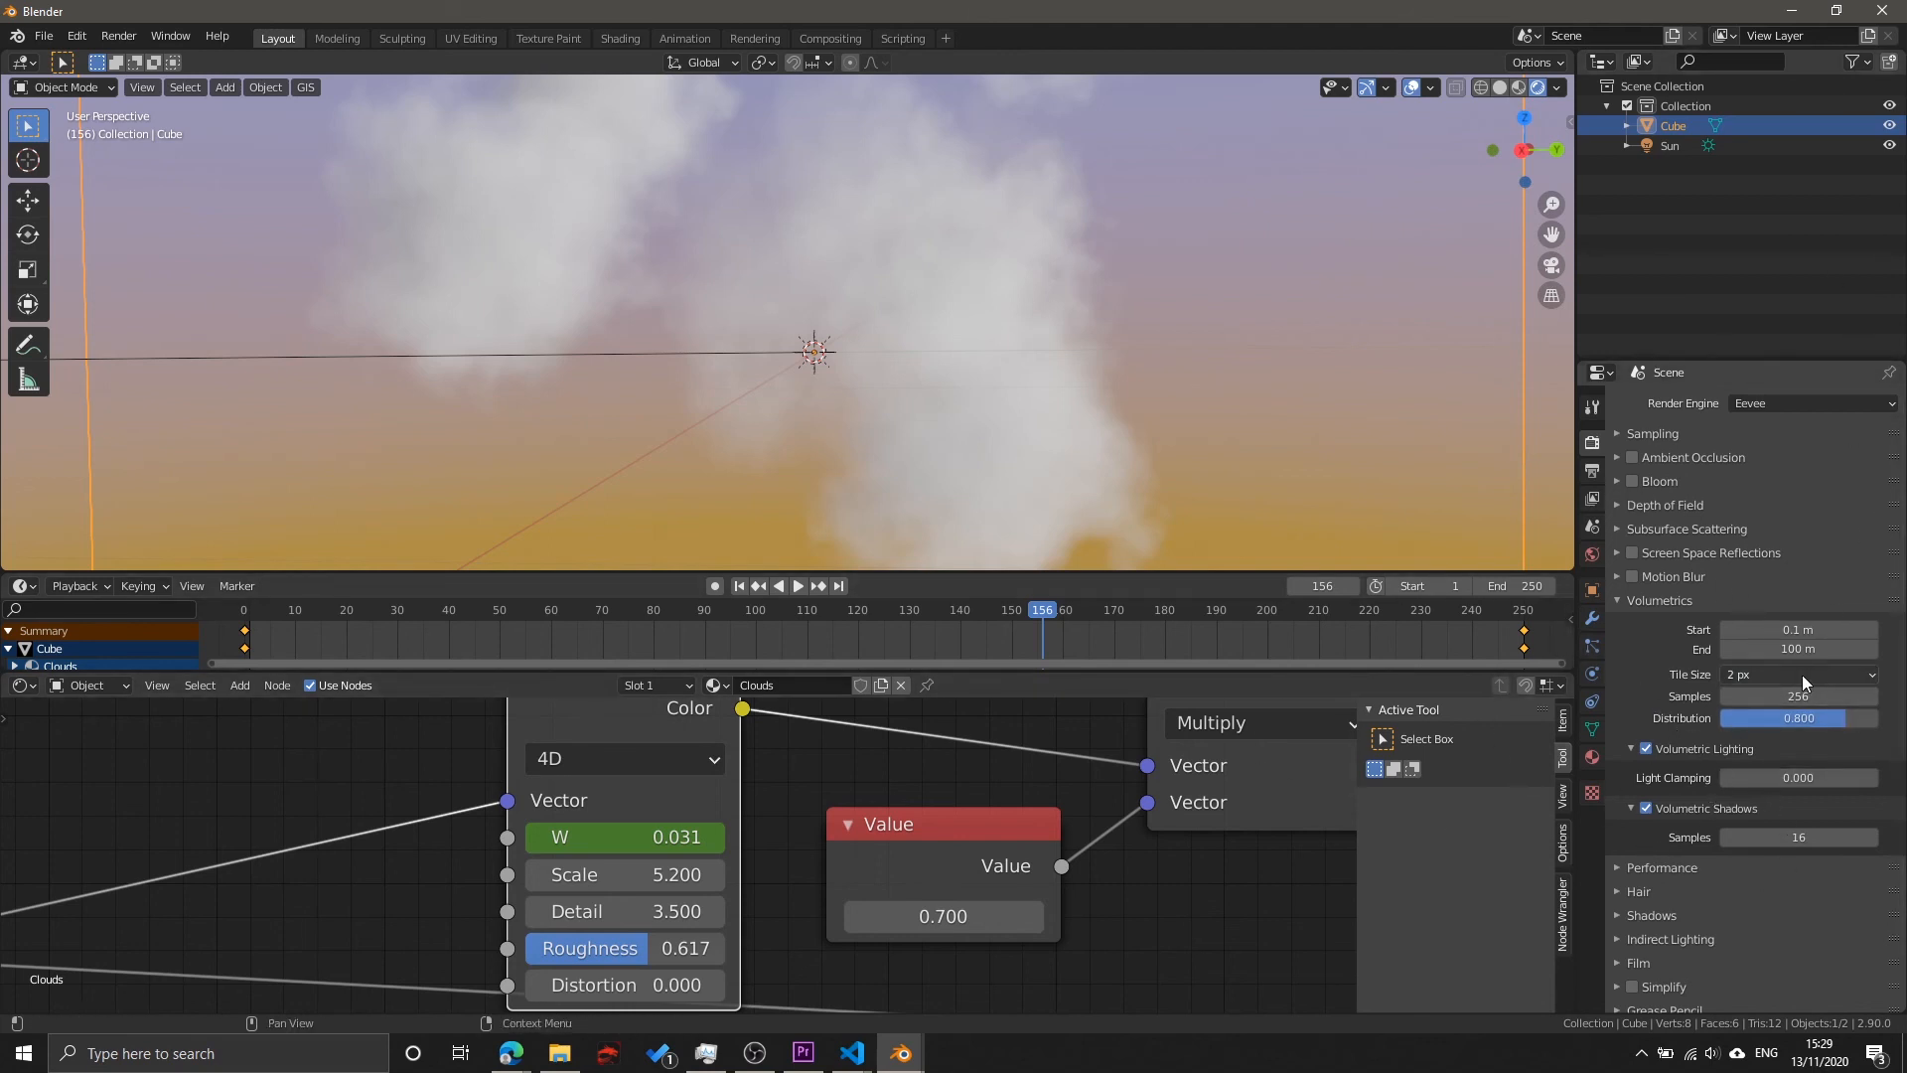
middle_drag(793, 445, 888, 321)
scroll(926, 462, down, 6)
scroll(929, 460, up, 6)
scroll(924, 313, down, 4)
scroll(920, 324, up, 4)
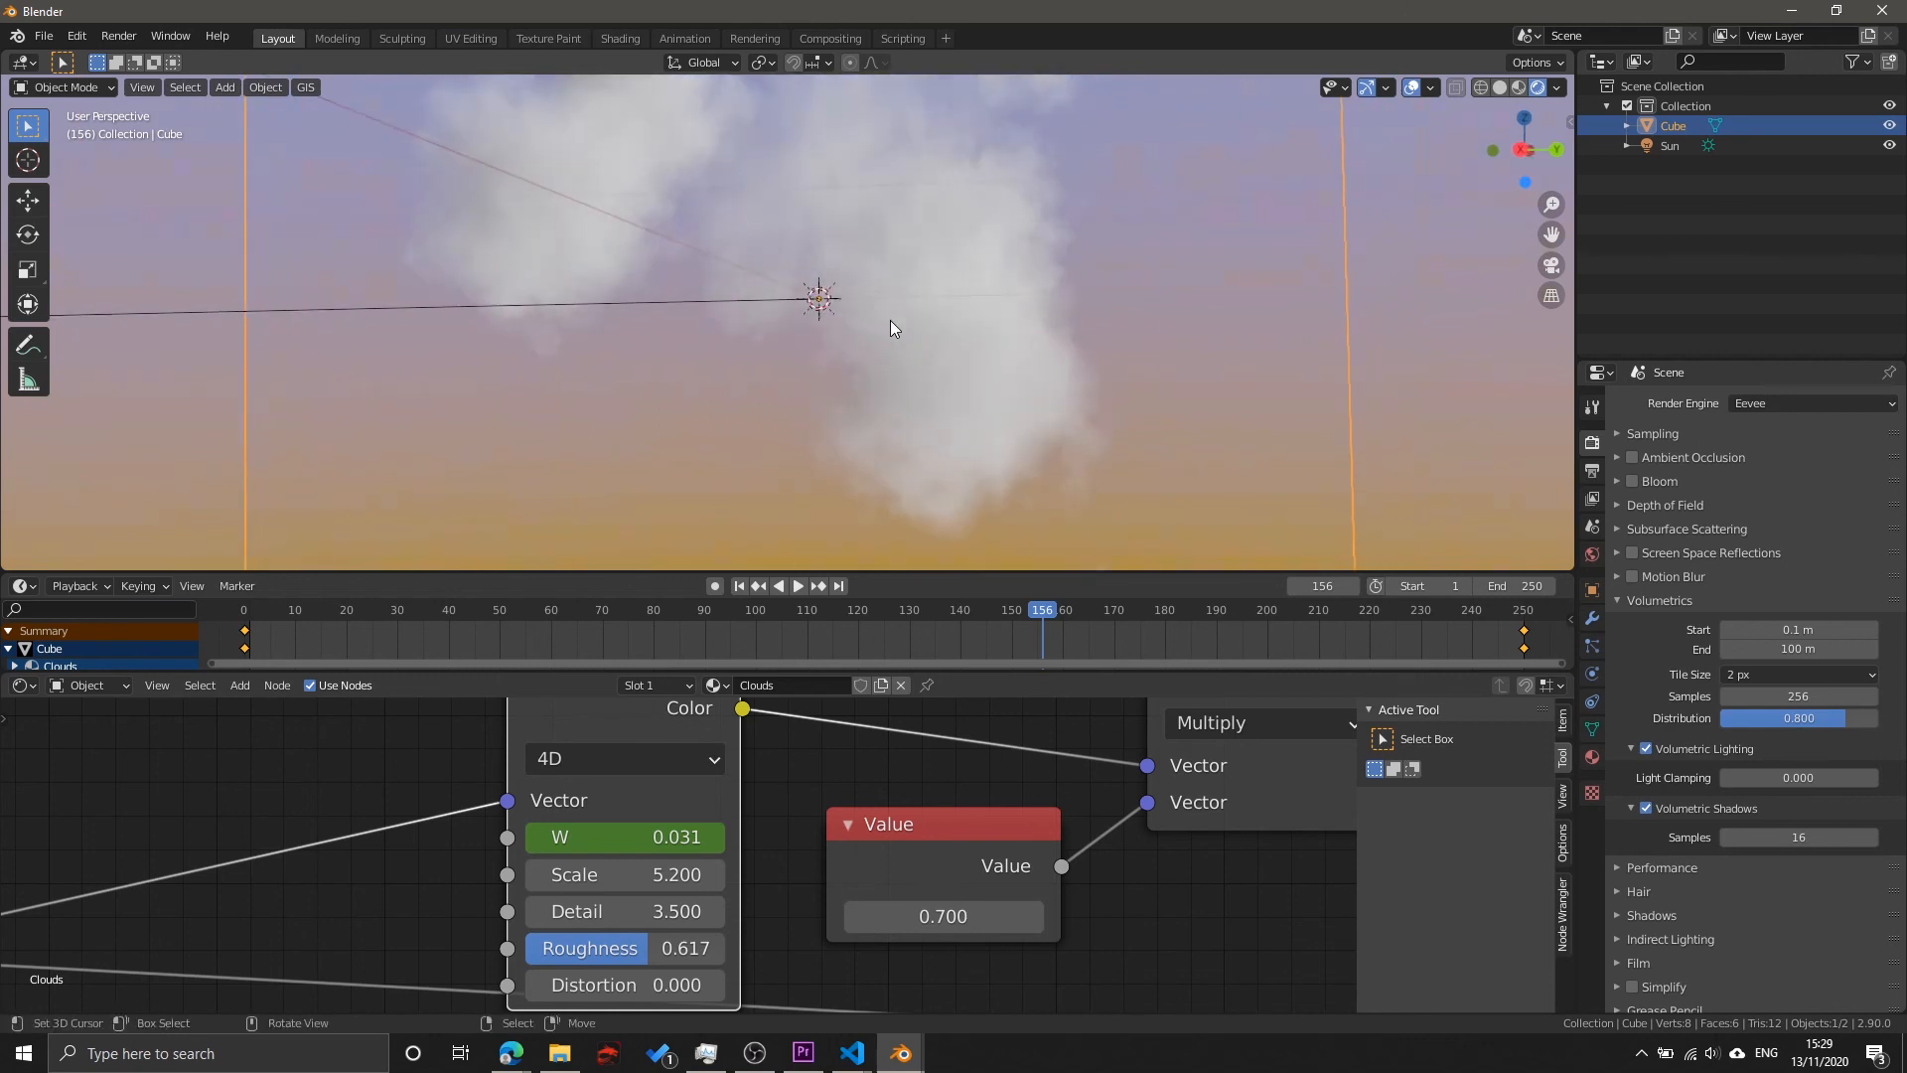